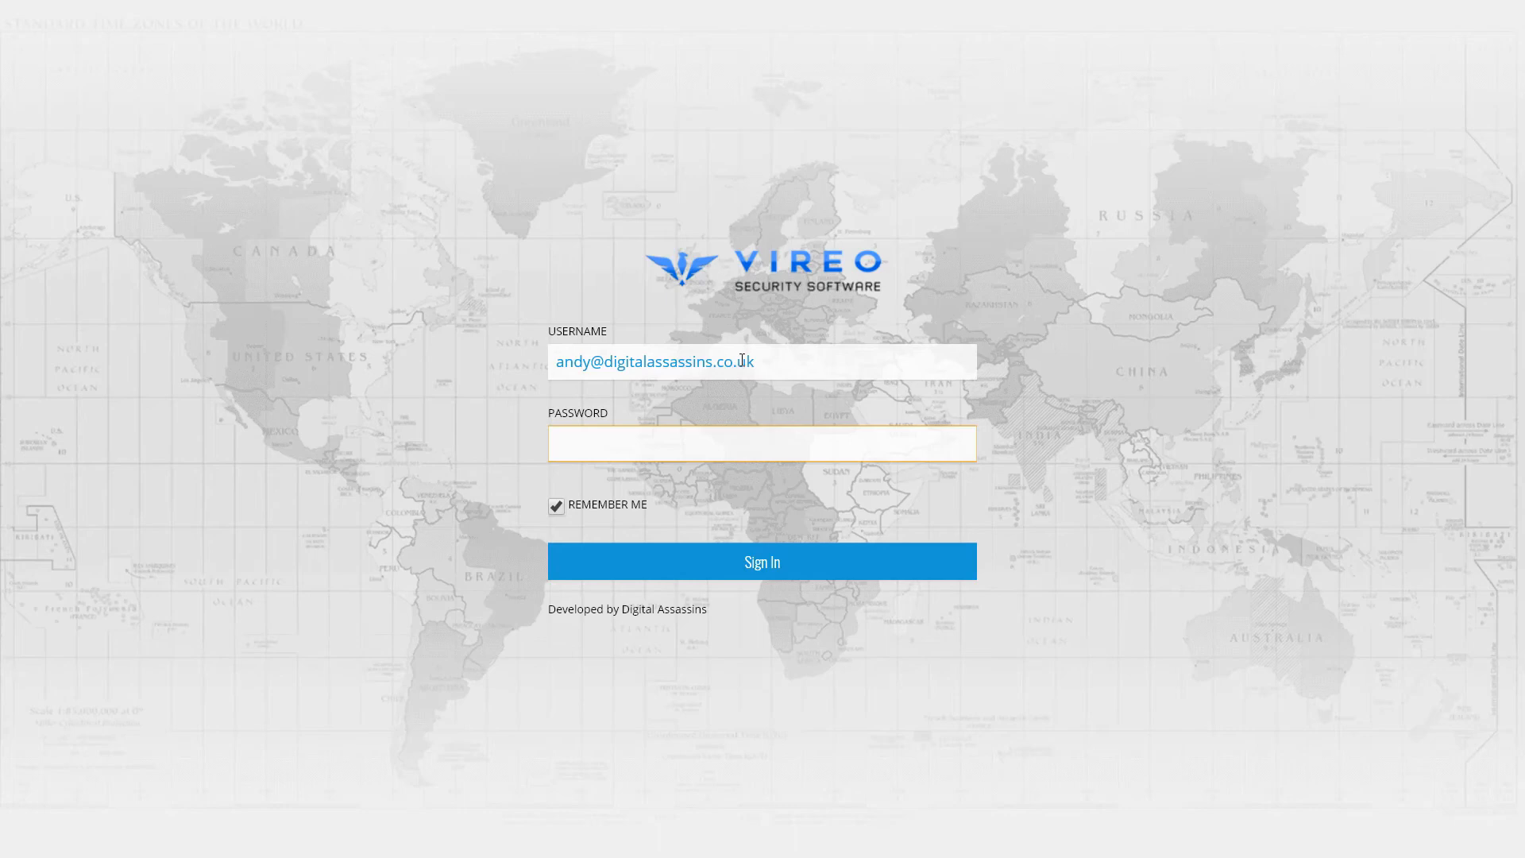
- Sign in to the administrator account with its password
text(••••••)
key(Return)
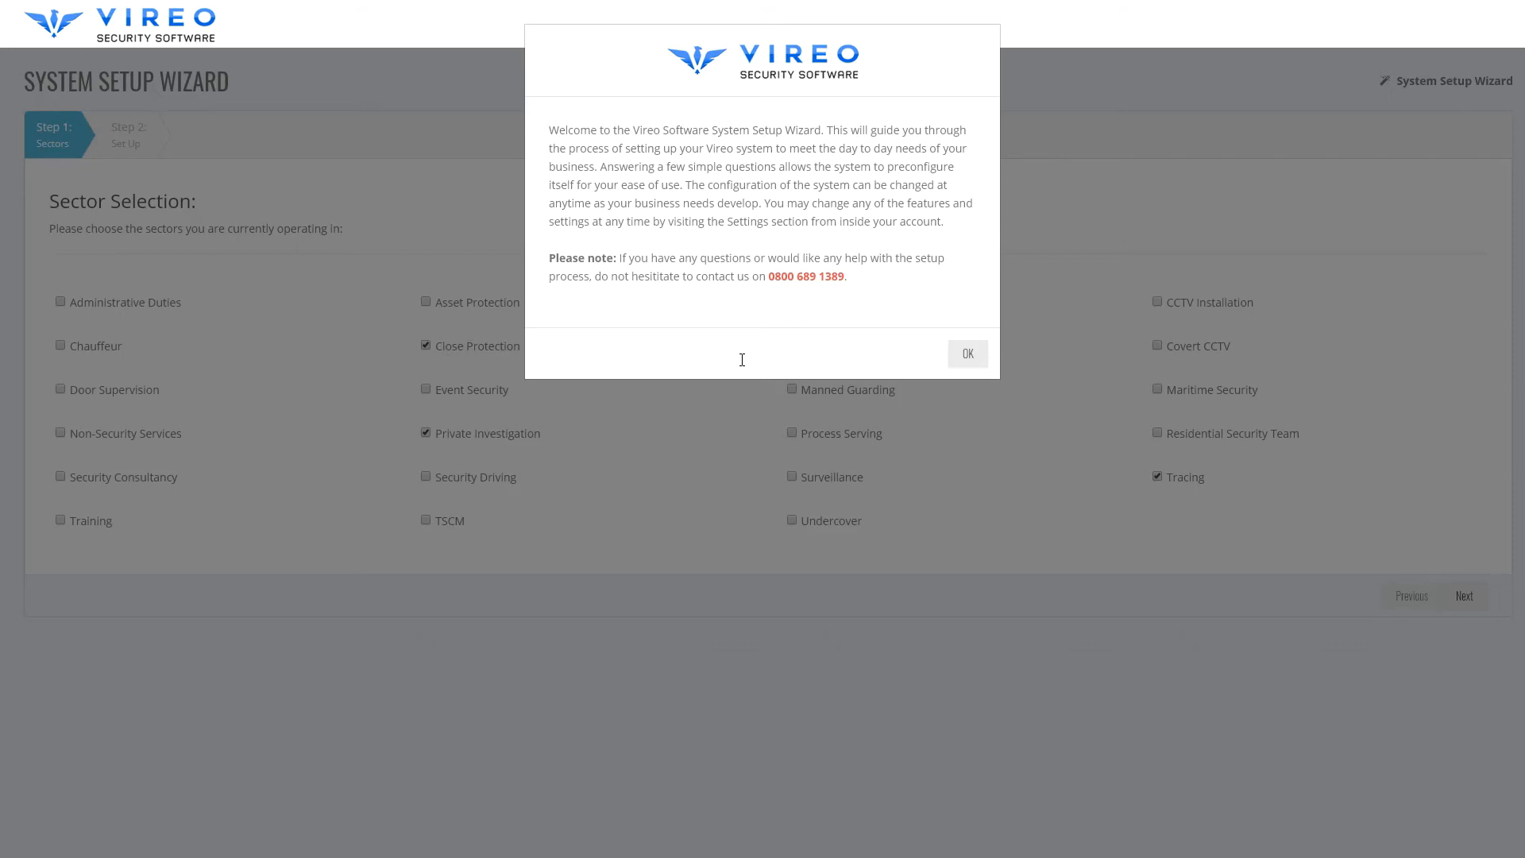
- Dismiss the wizard welcome and keep the checked sectors to reach Initial Settings
click(968, 355)
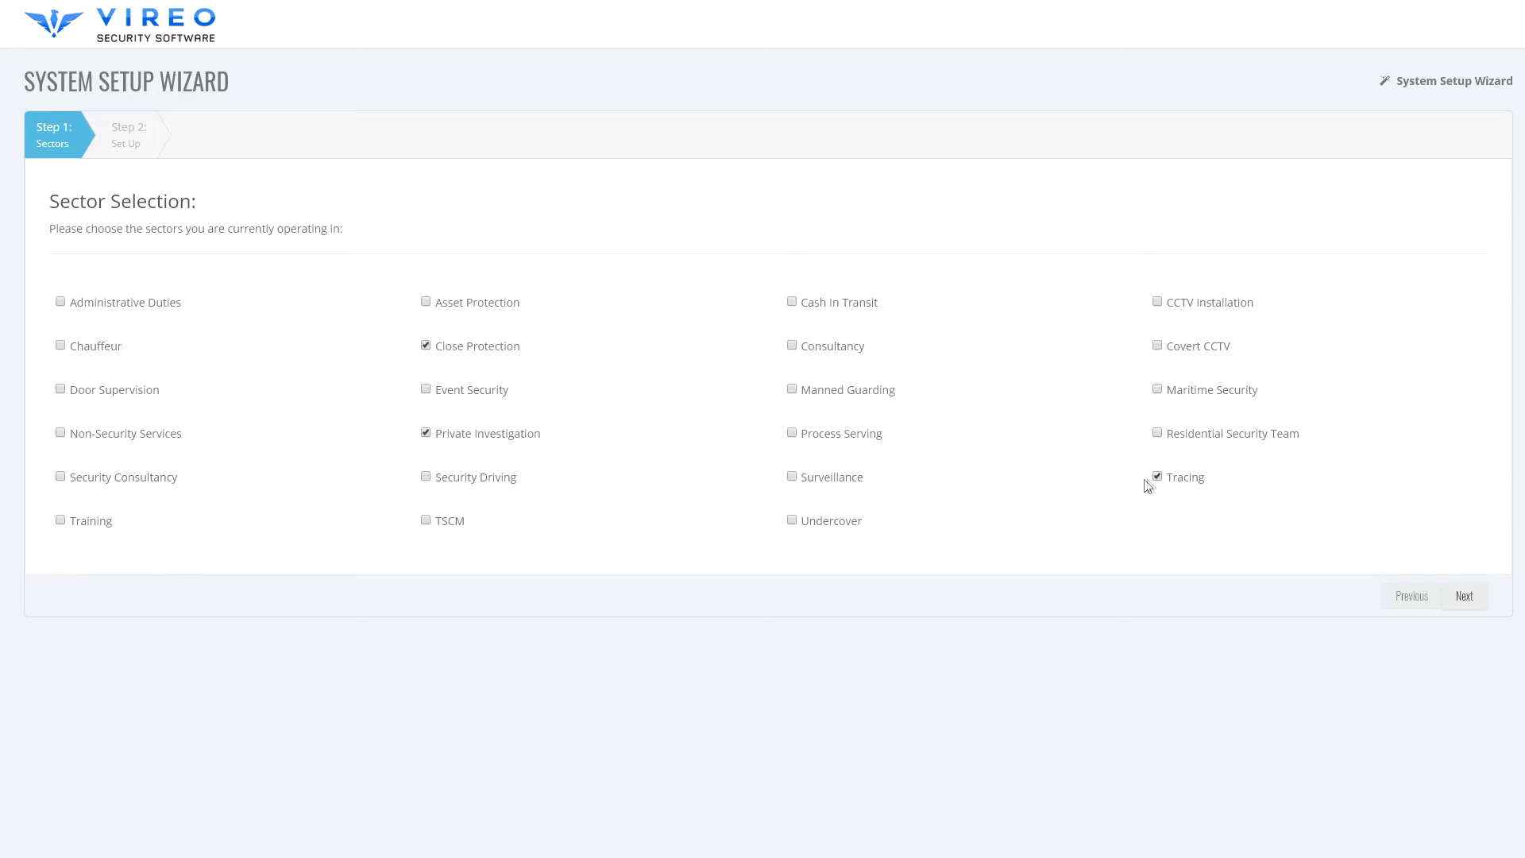
click(1465, 596)
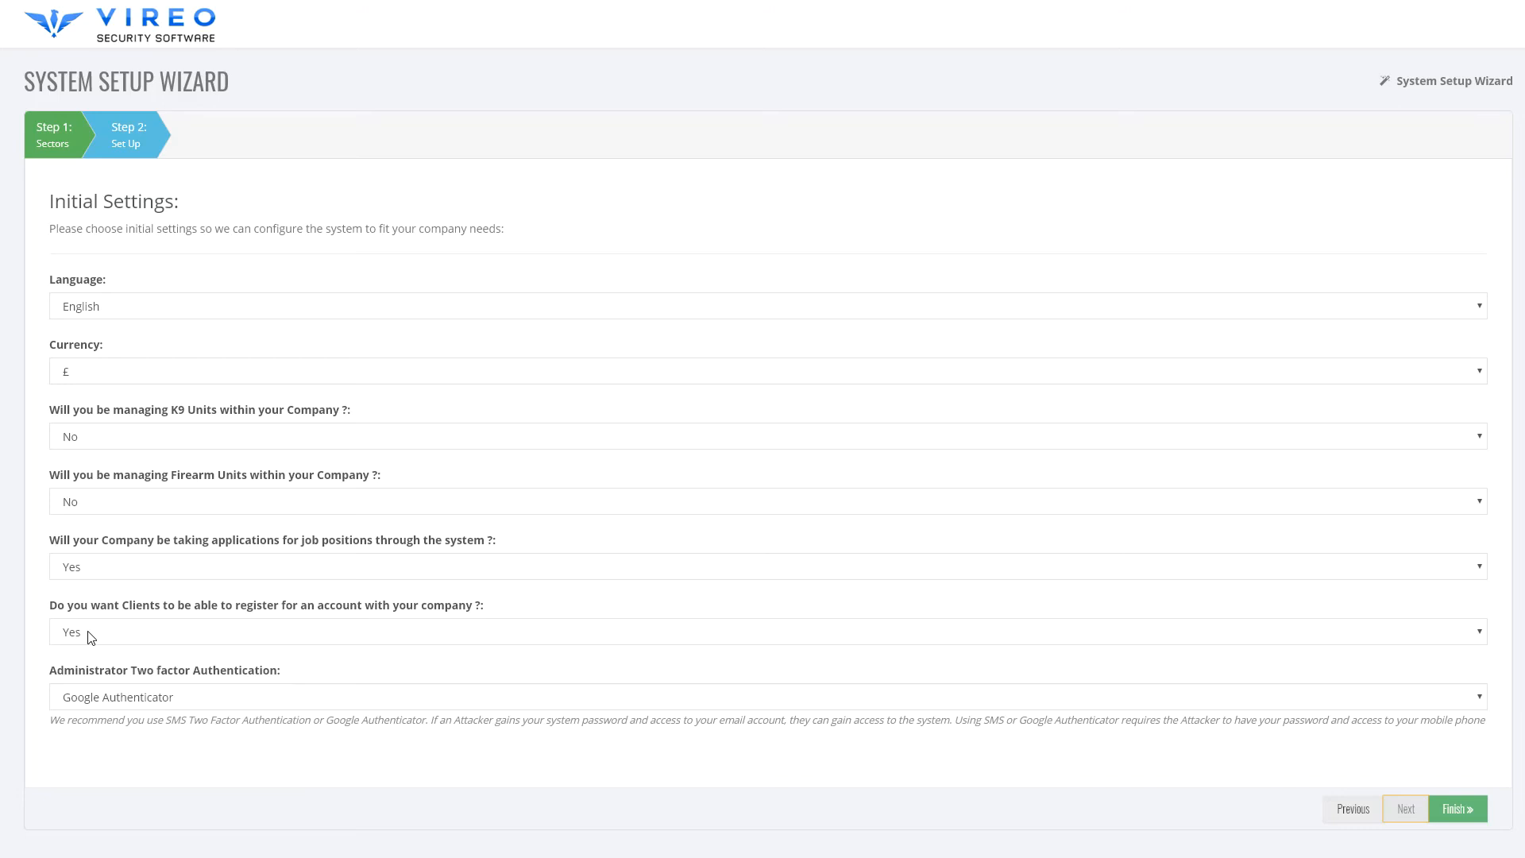
- Choose Google Authenticator as the administrator two-factor method and finish Initial Settings
click(144, 704)
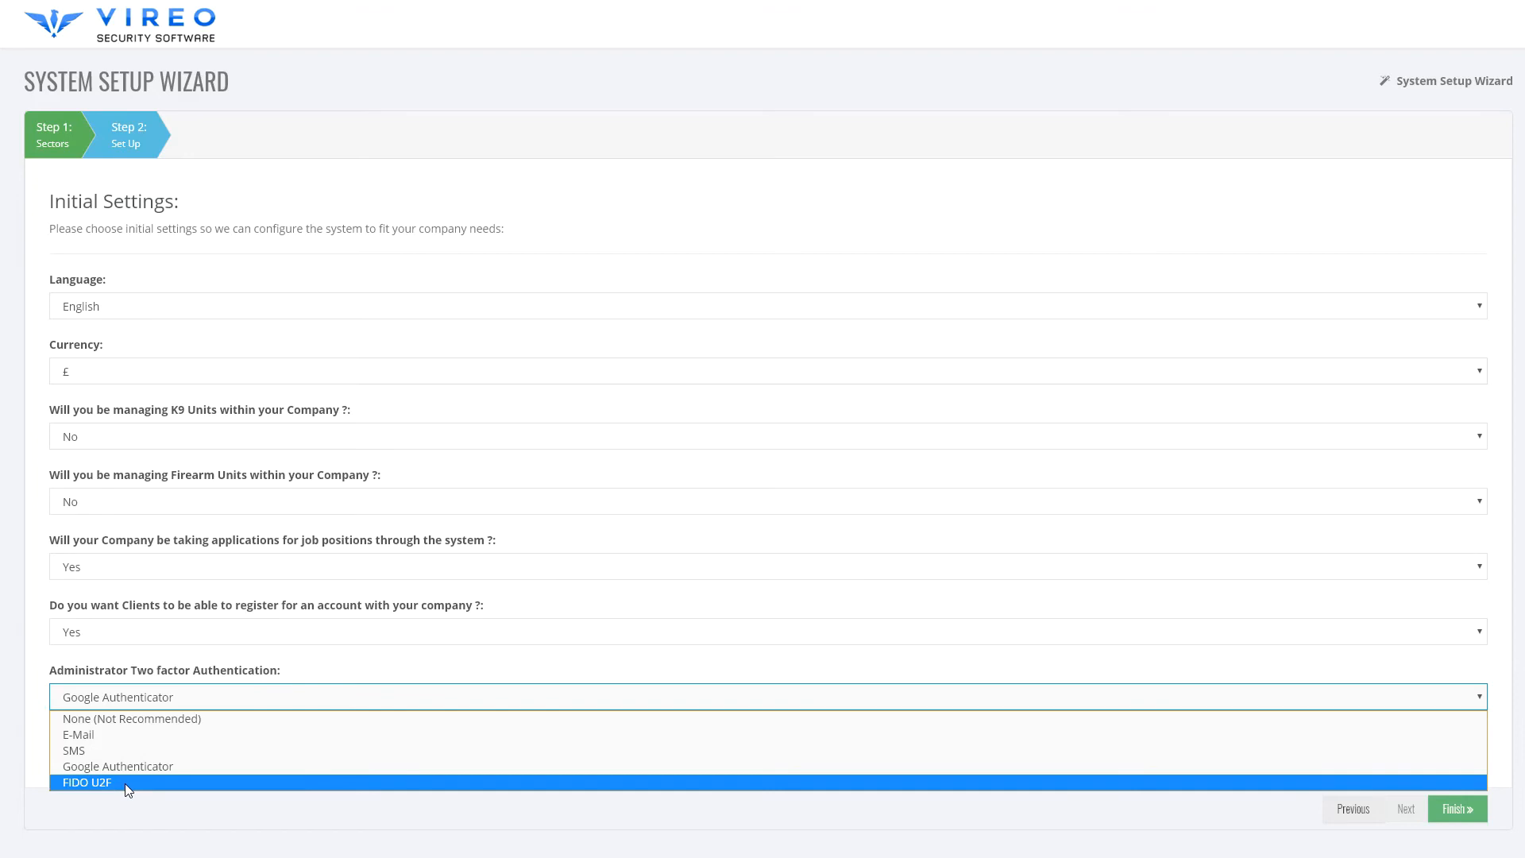
click(129, 763)
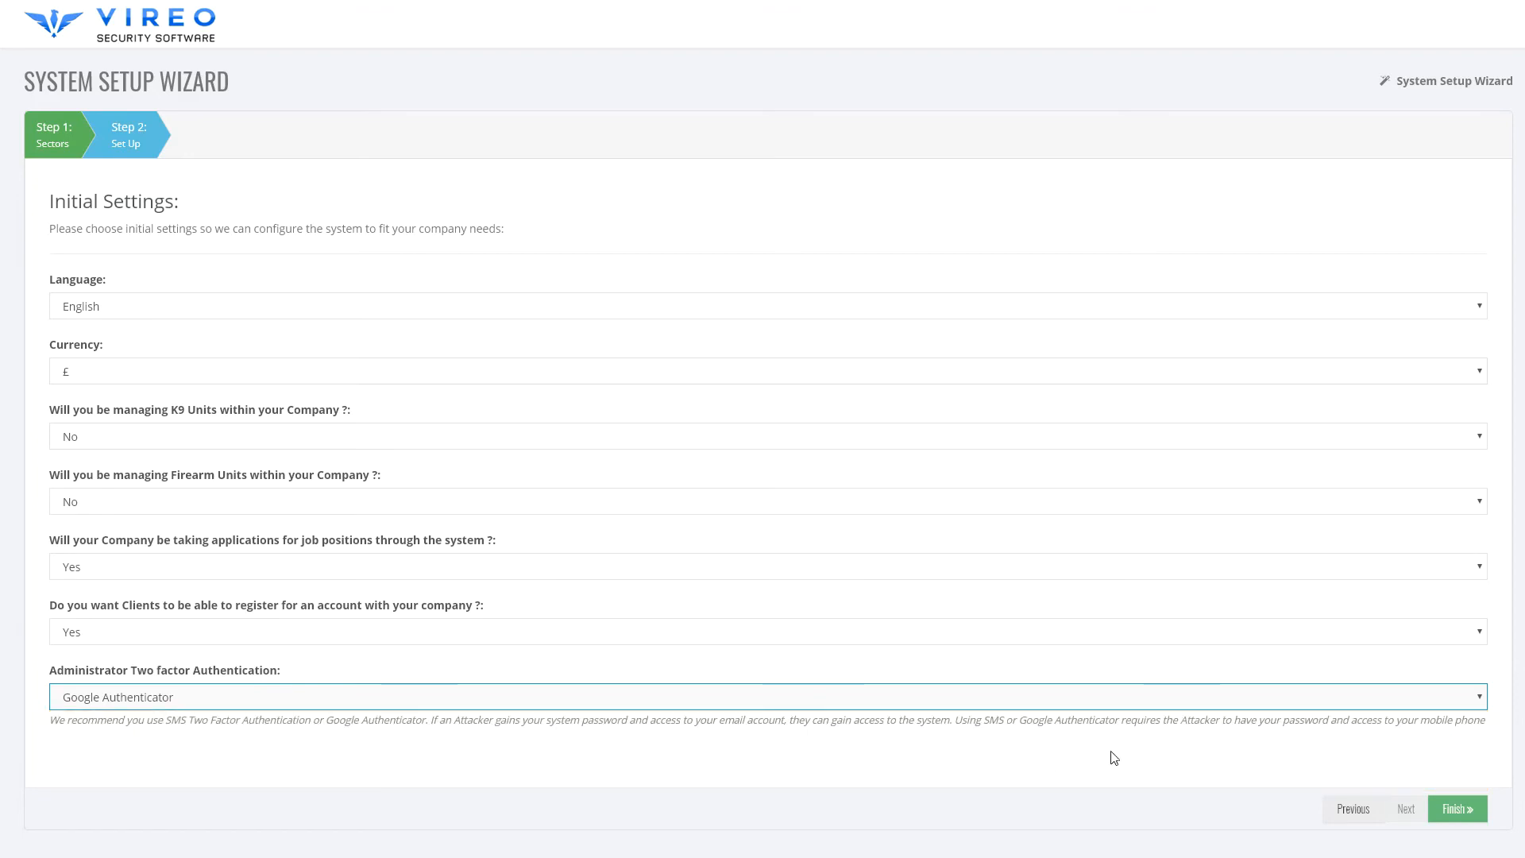
click(1465, 810)
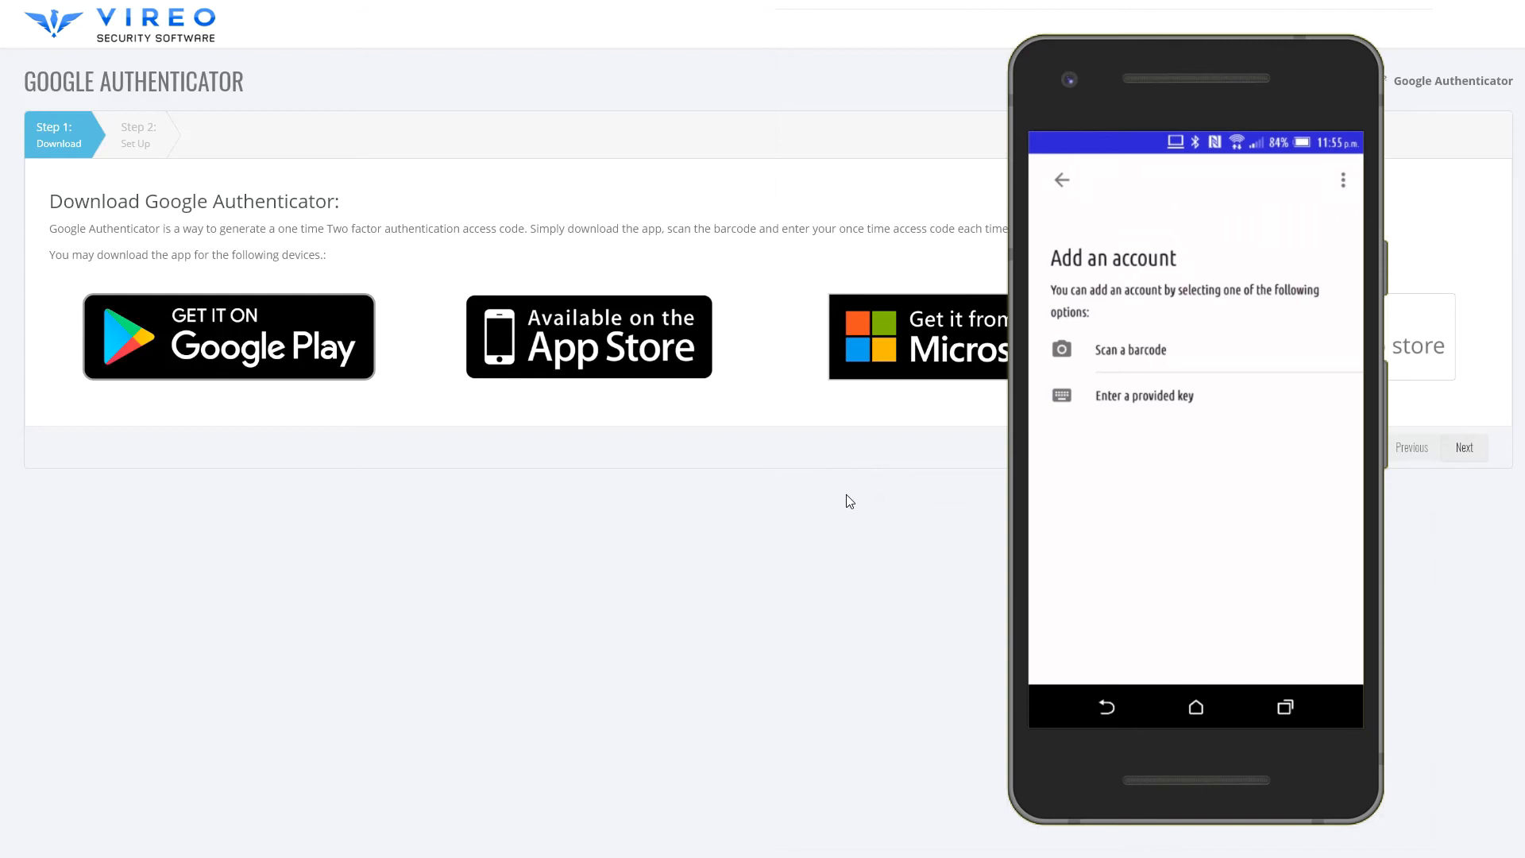
- Scan the QR code with the authenticator app and finish the Google Authenticator setup
click(1467, 455)
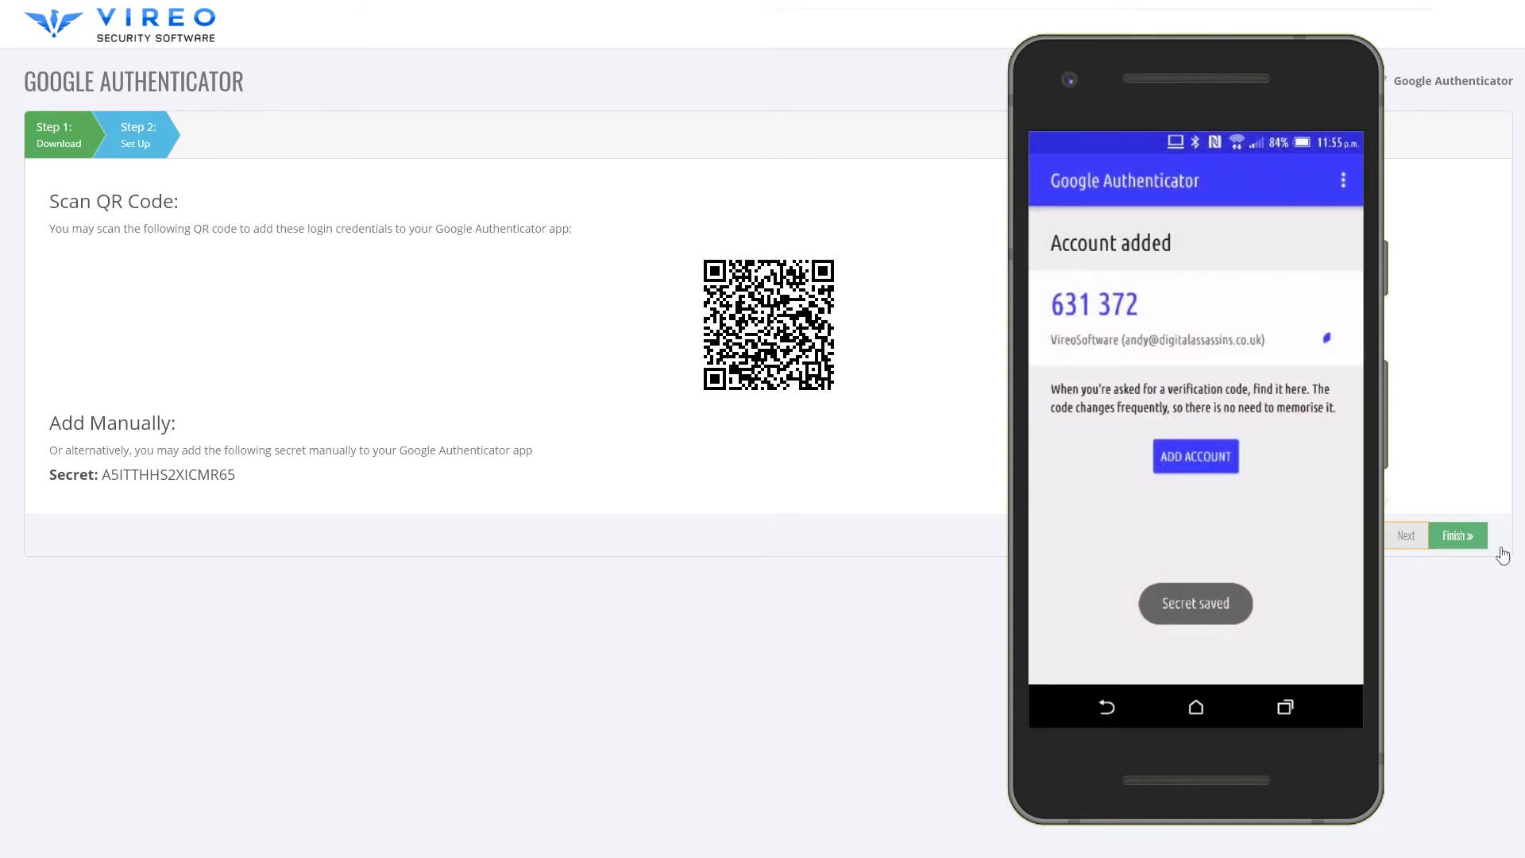
click(1460, 538)
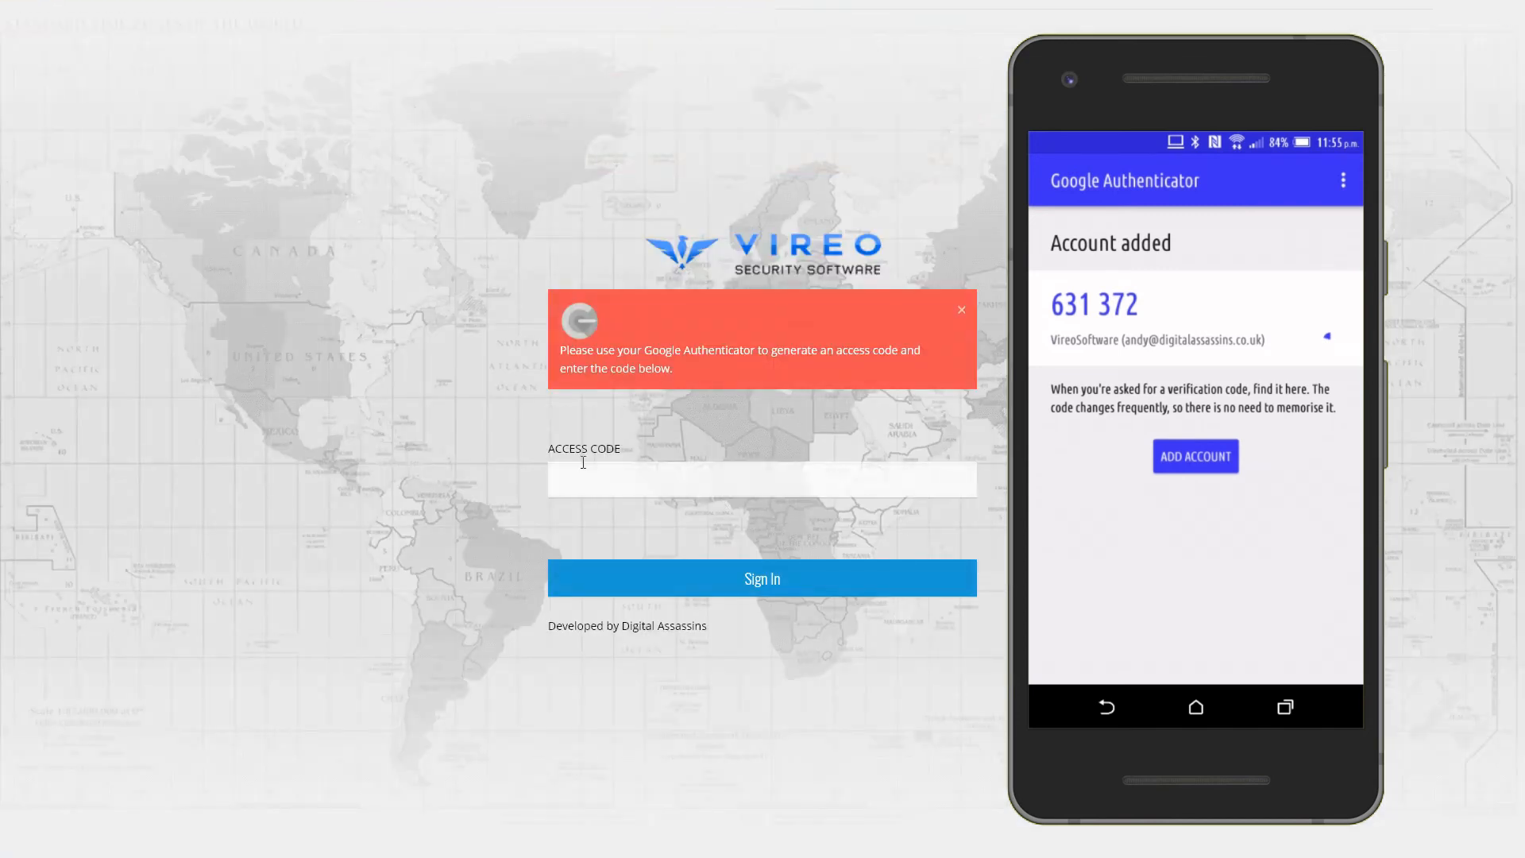
- Sign in using the access code from the authenticator app
click(630, 469)
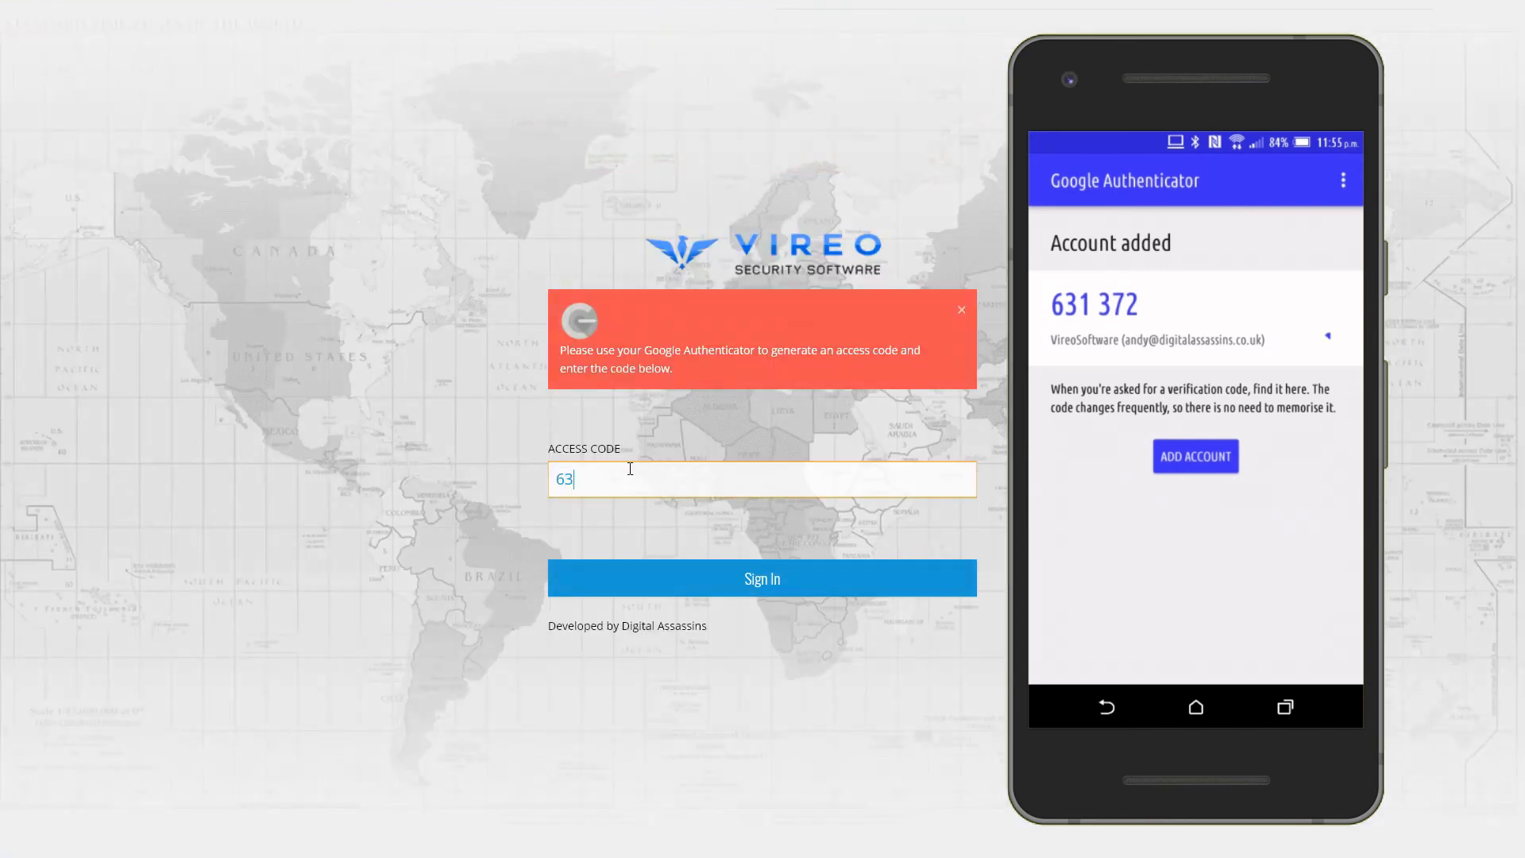
click(868, 571)
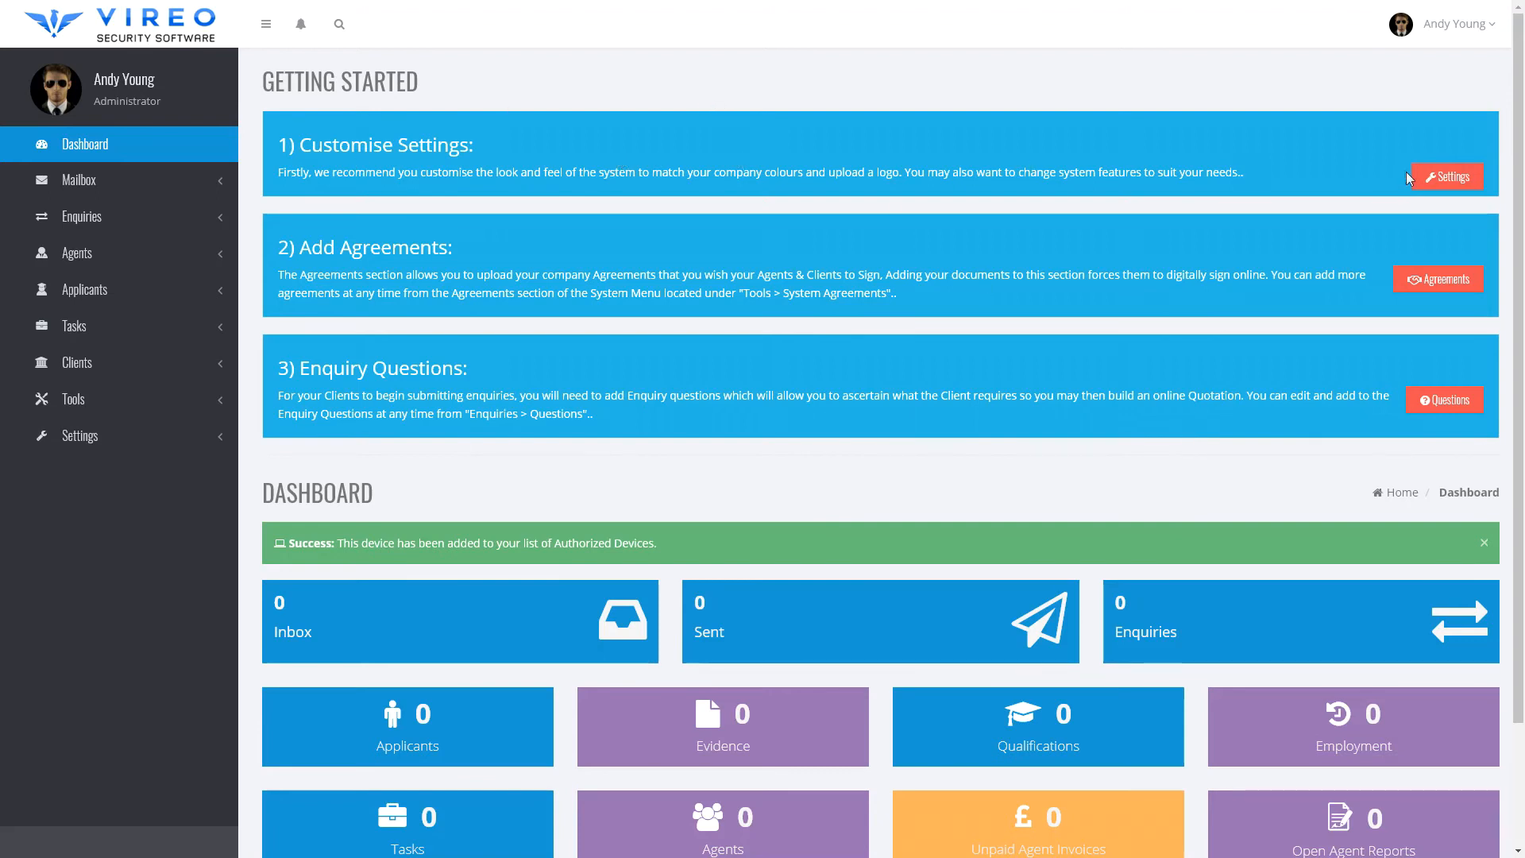
- Look through the company Edit Settings page unchanged, then go back to the dashboard
click(1447, 183)
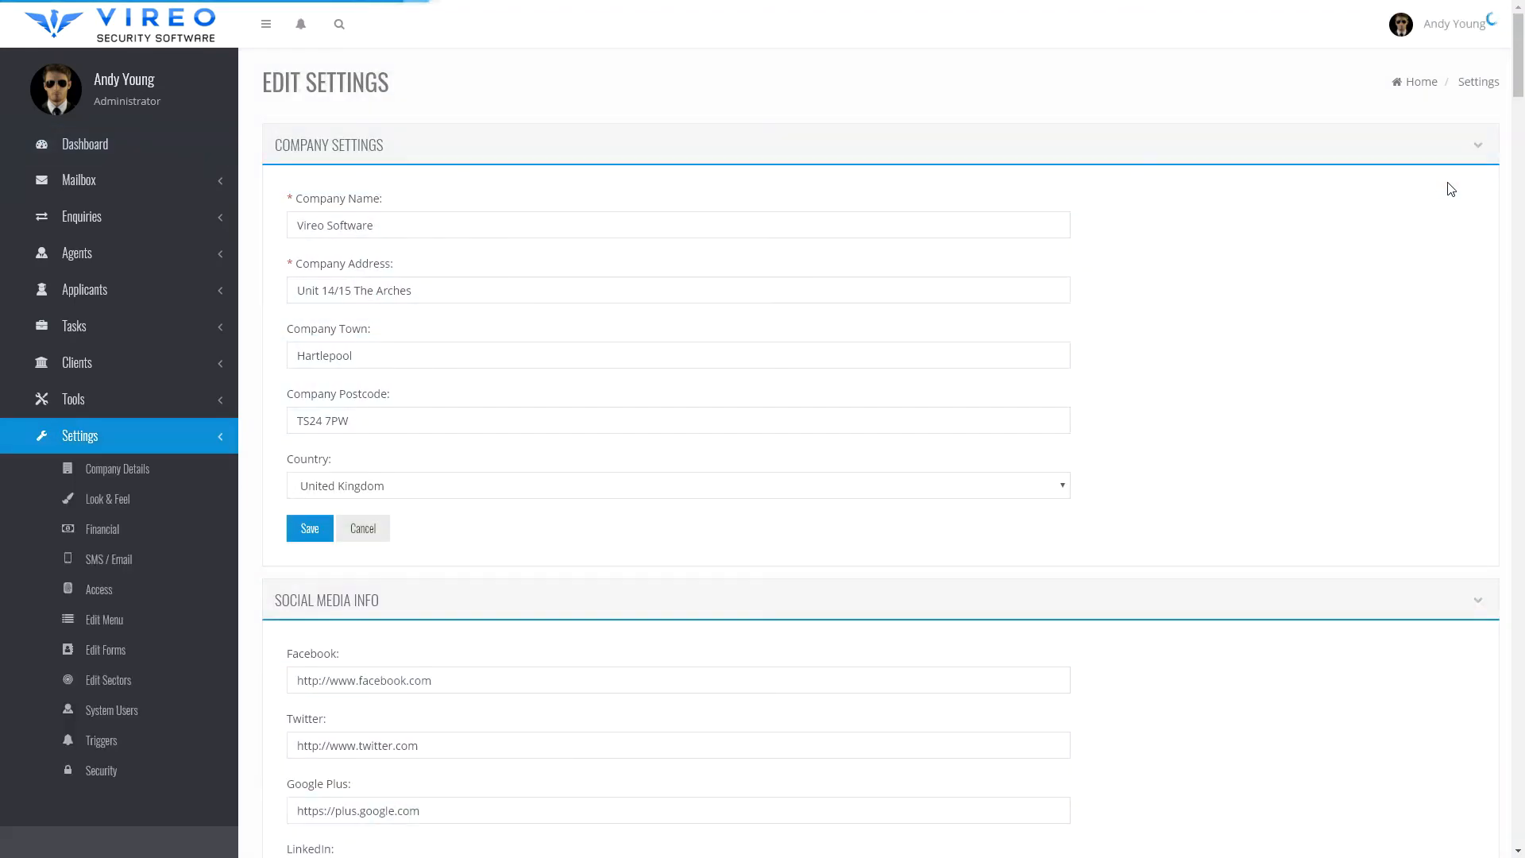
scroll(1351, 388, down, 20)
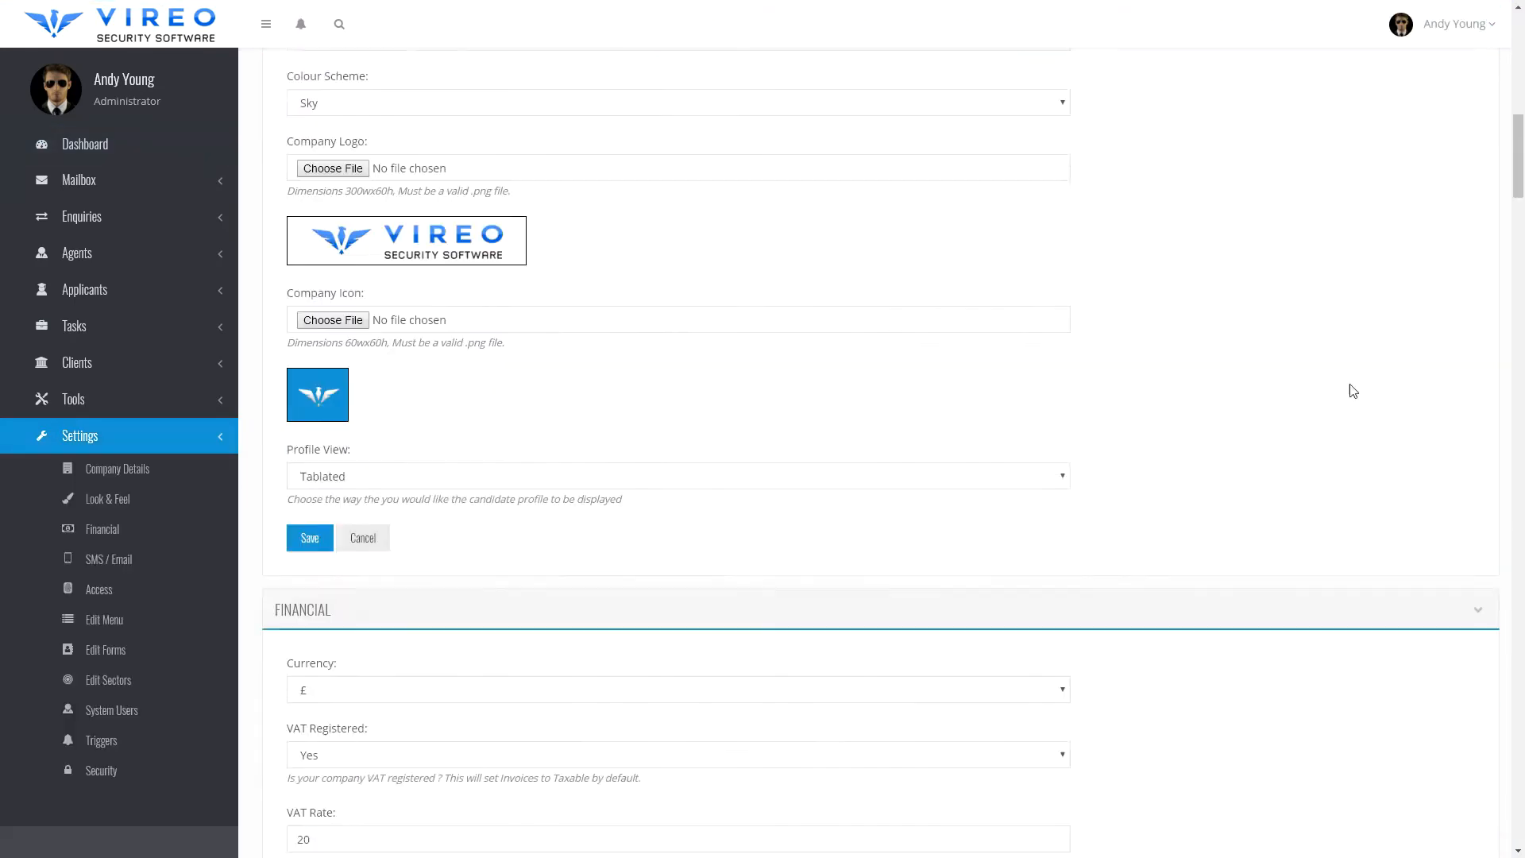
scroll(1354, 445, down, 20)
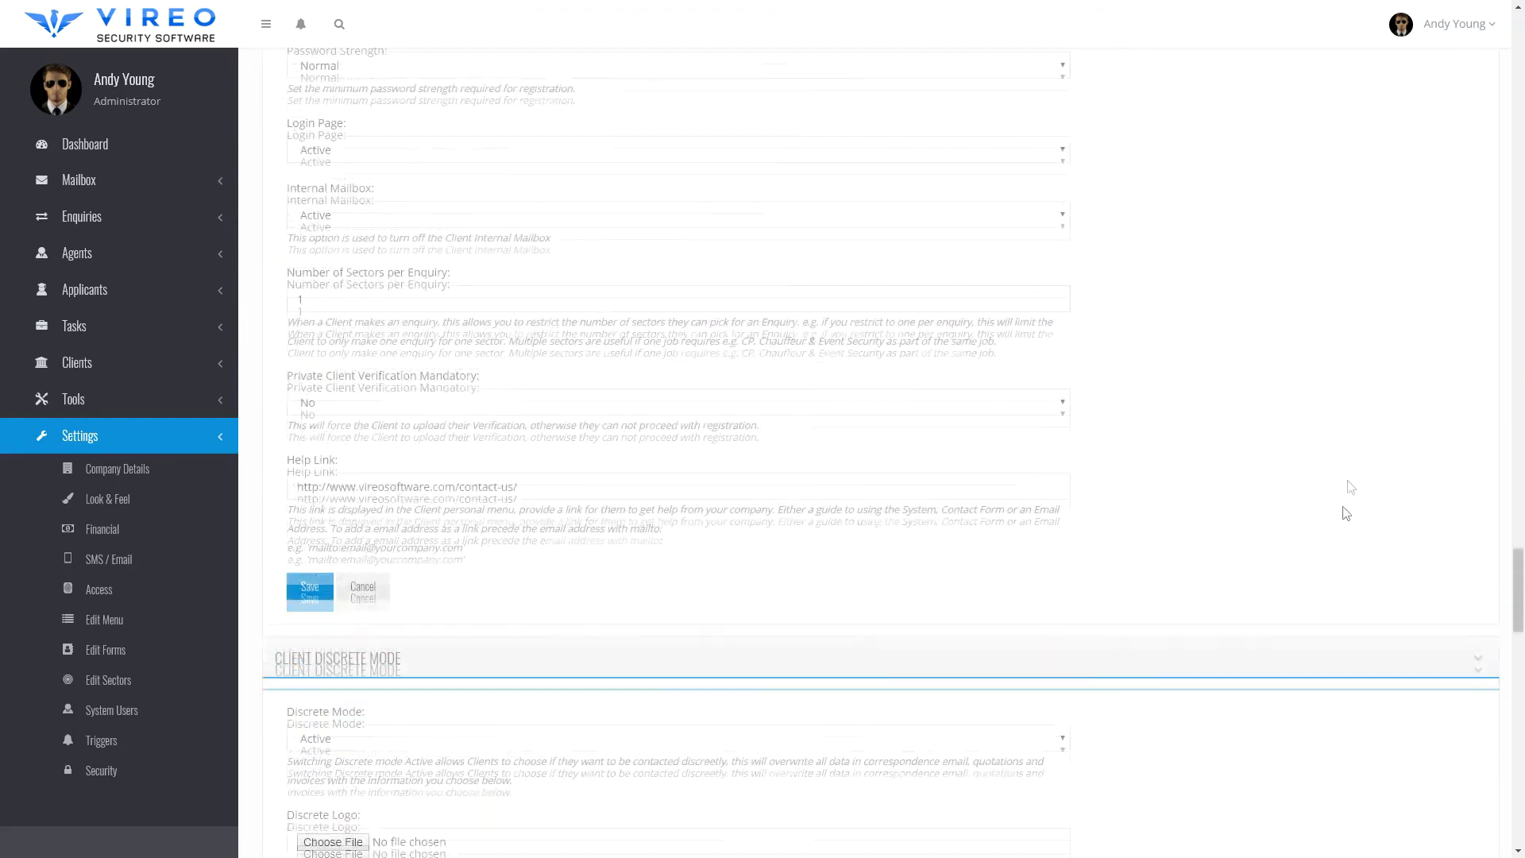
scroll(1342, 540, down, 5)
scroll(1335, 524, up, 15)
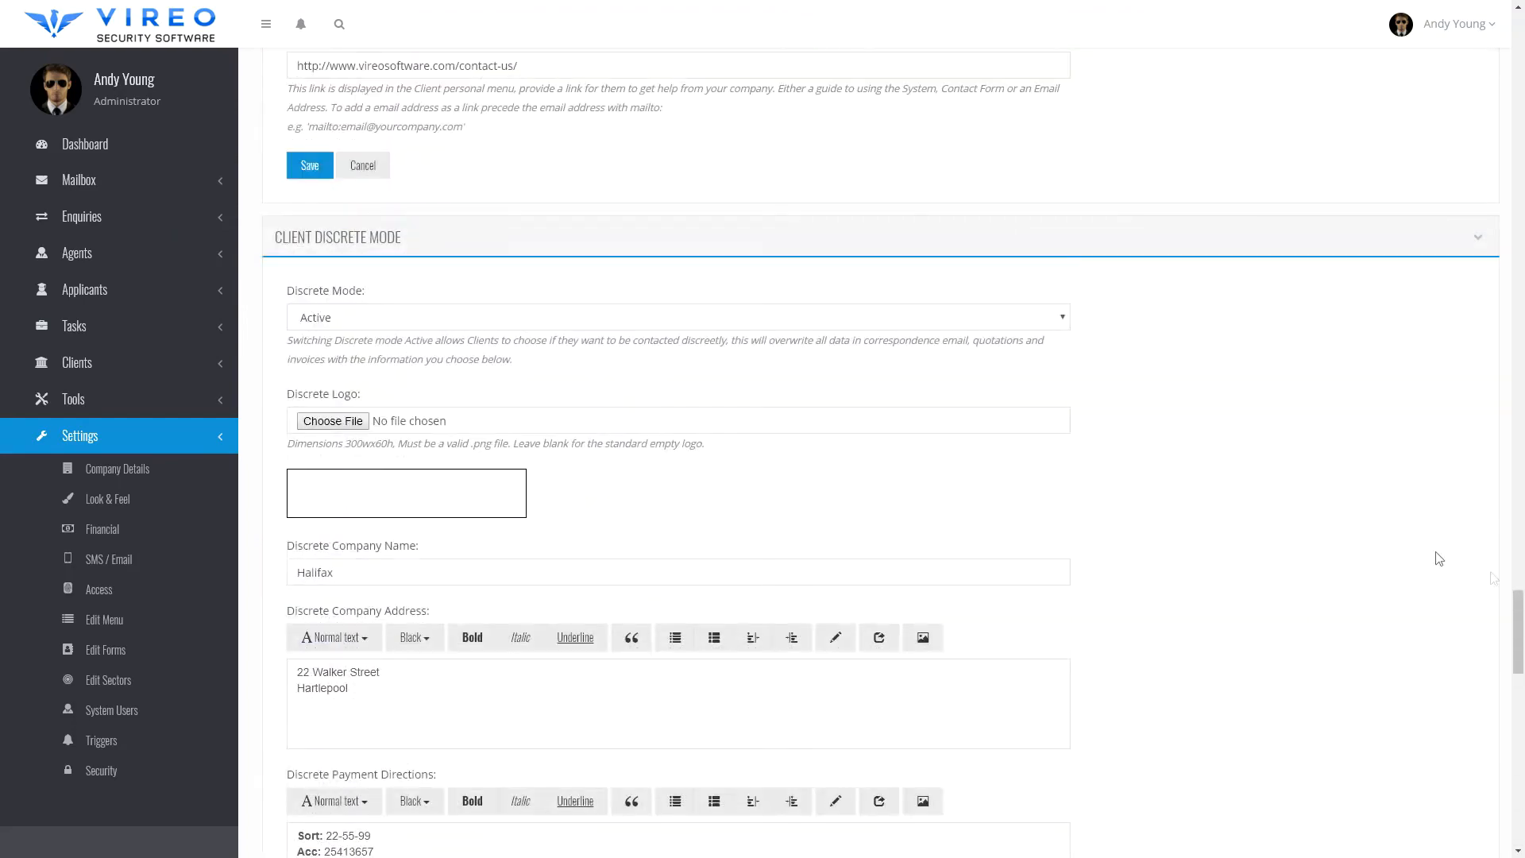
drag(1519, 604, 1482, 76)
scroll(1482, 76, down, 10)
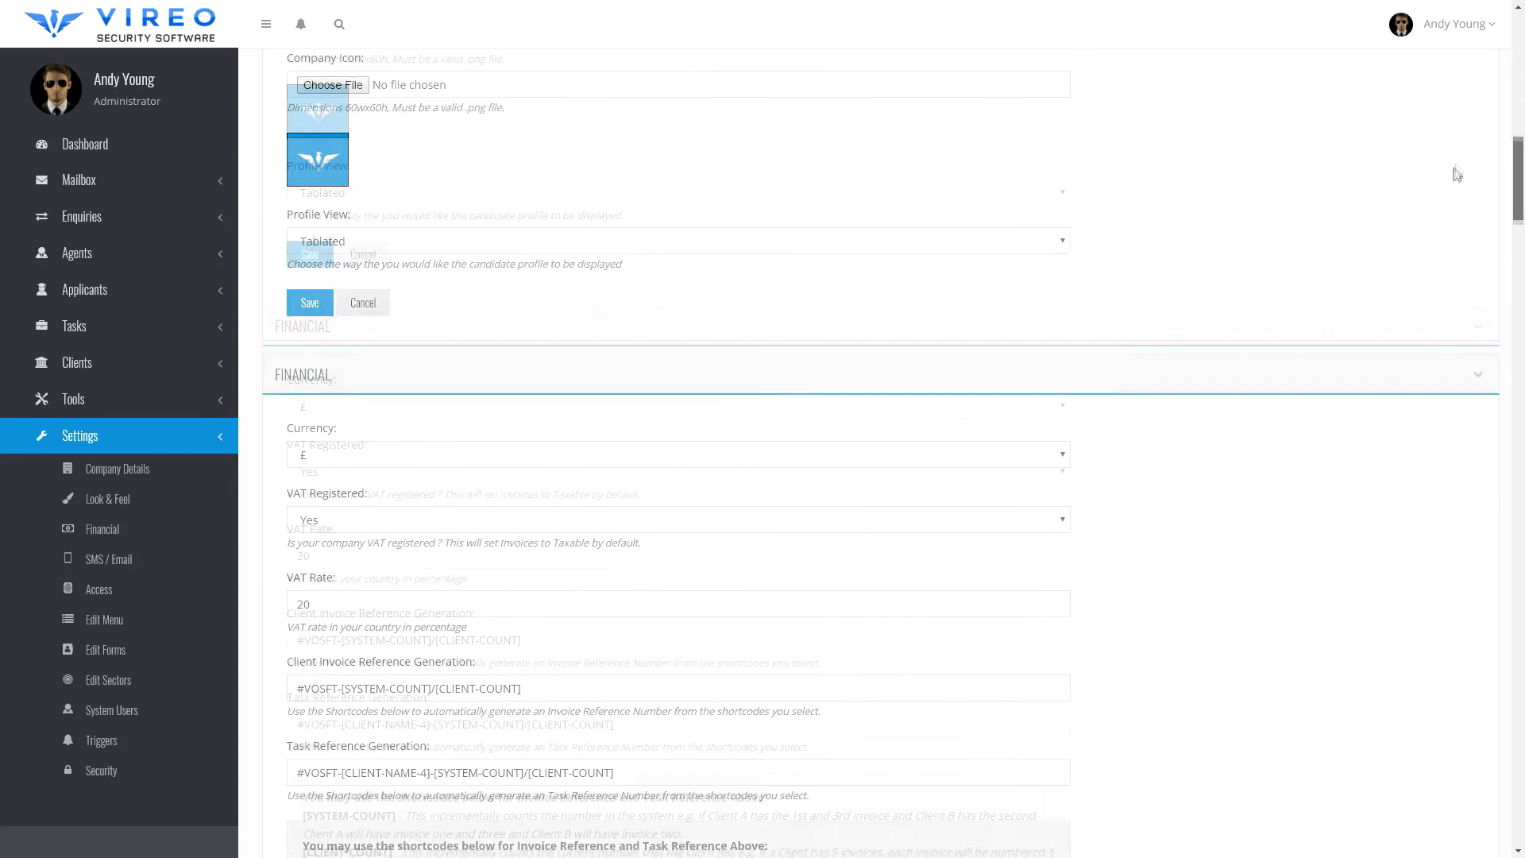
scroll(1455, 143, up, 10)
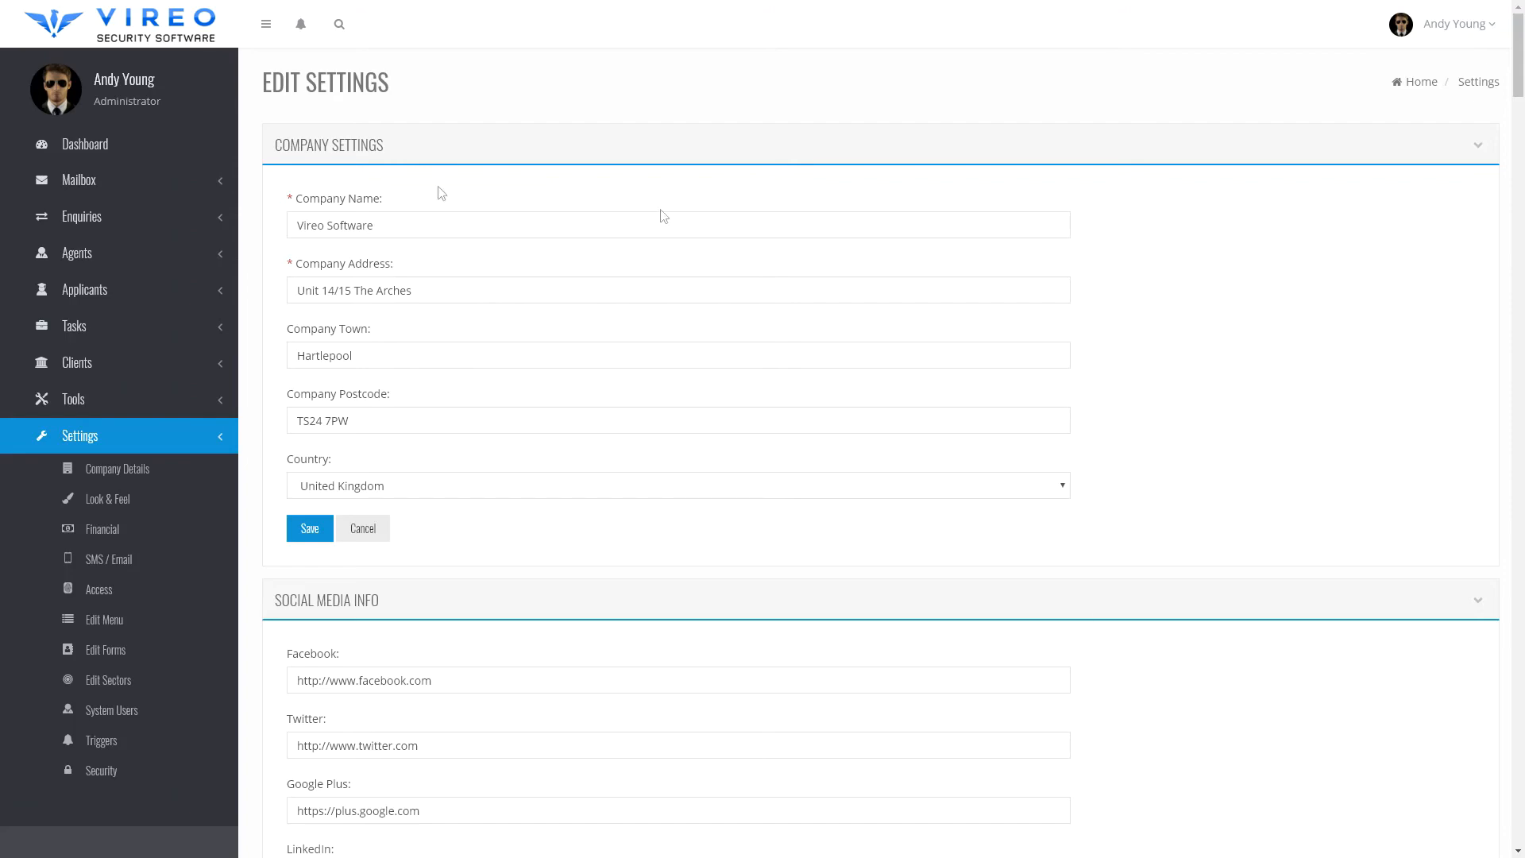
click(137, 145)
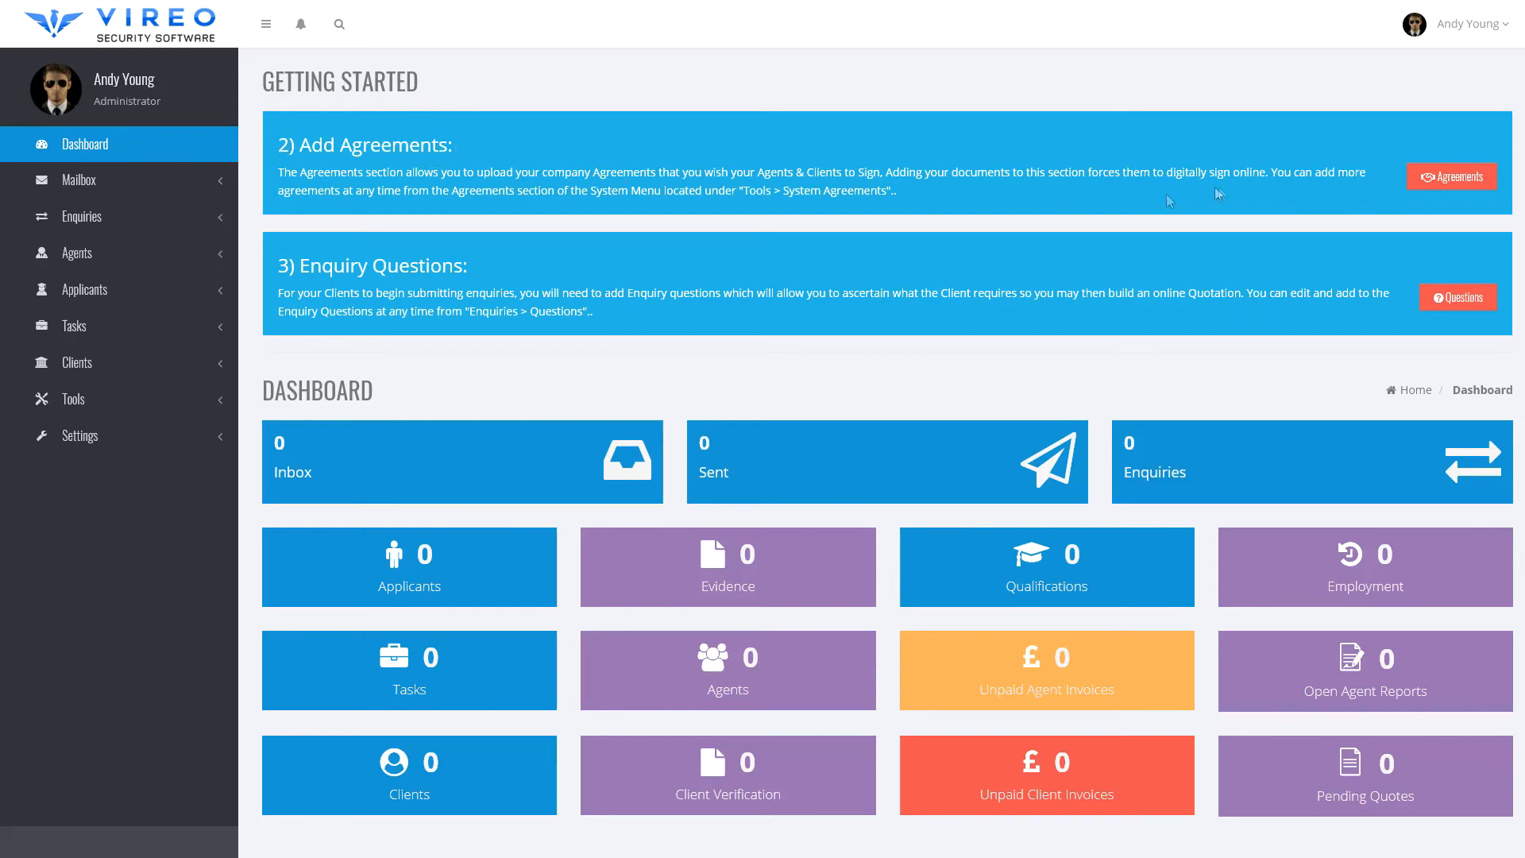
- Create an 'Employer Agreement' for the Agent section, all sectors, employment type All
click(1474, 184)
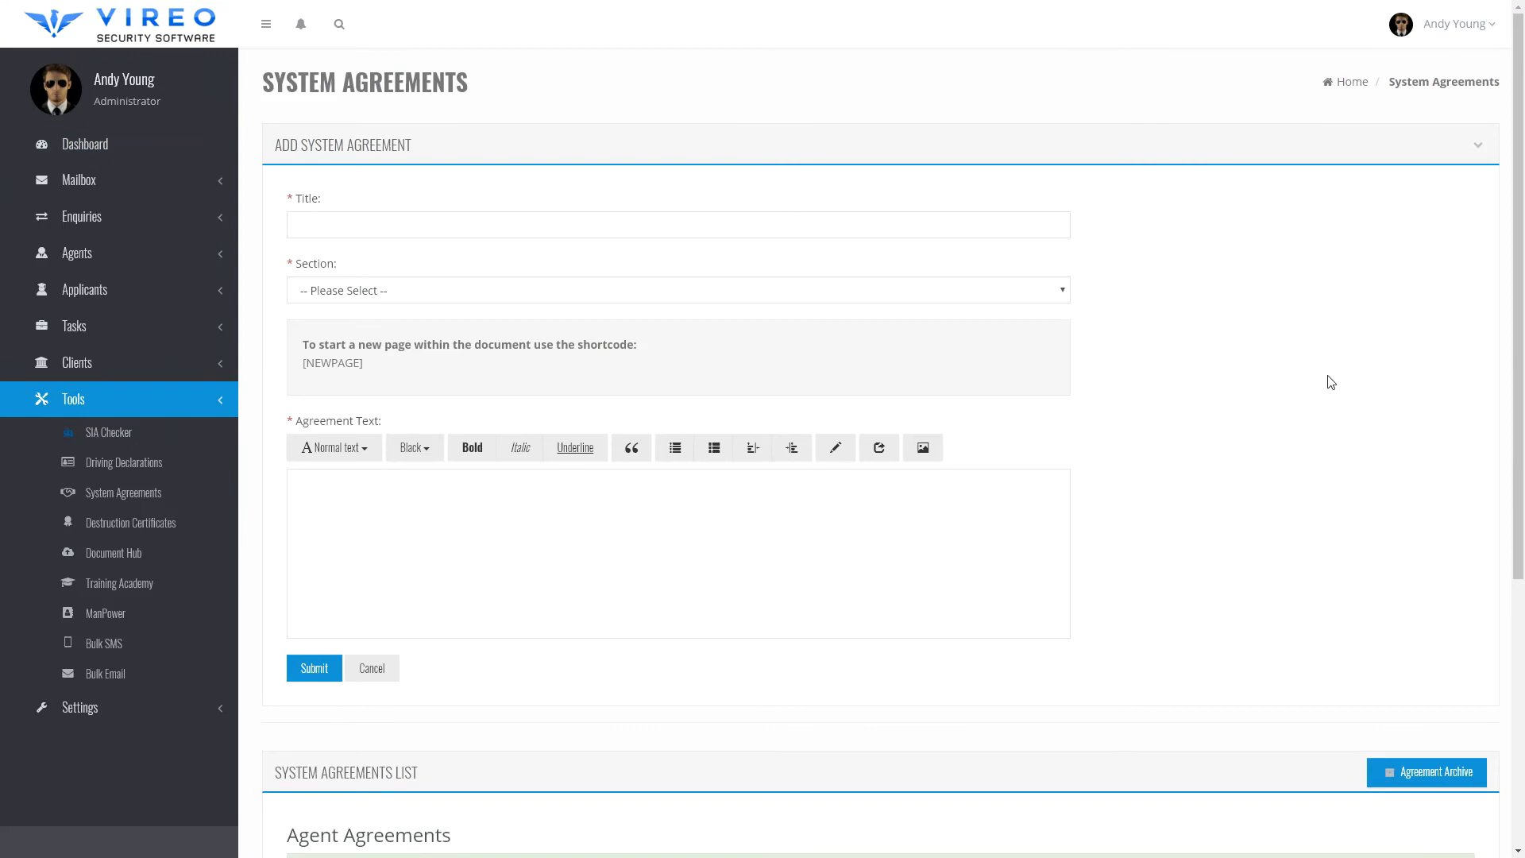
click(457, 225)
text(Employer Agreement)
key(Tab)
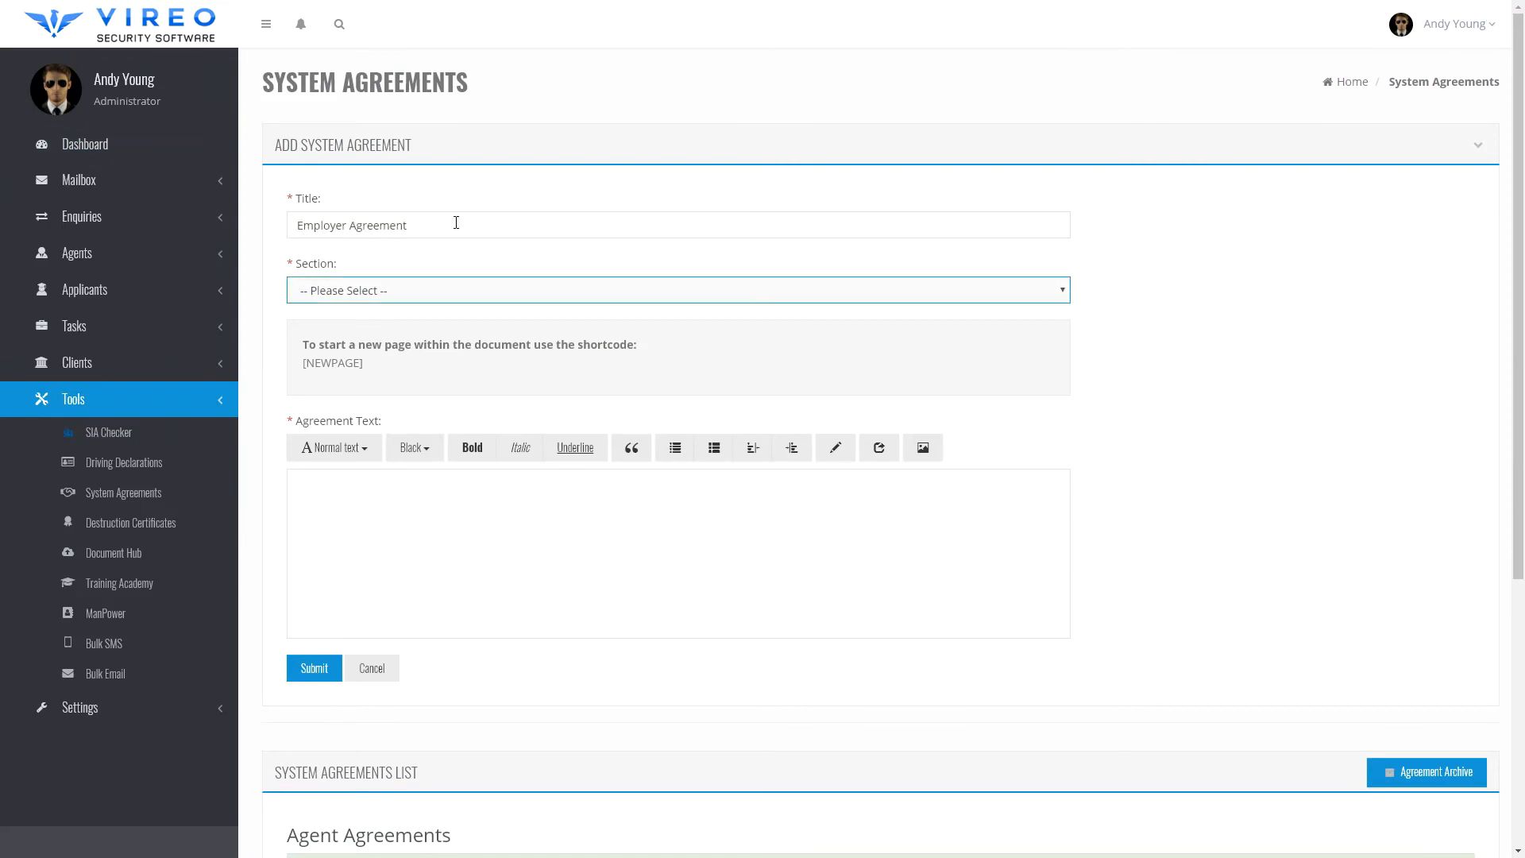
click(408, 295)
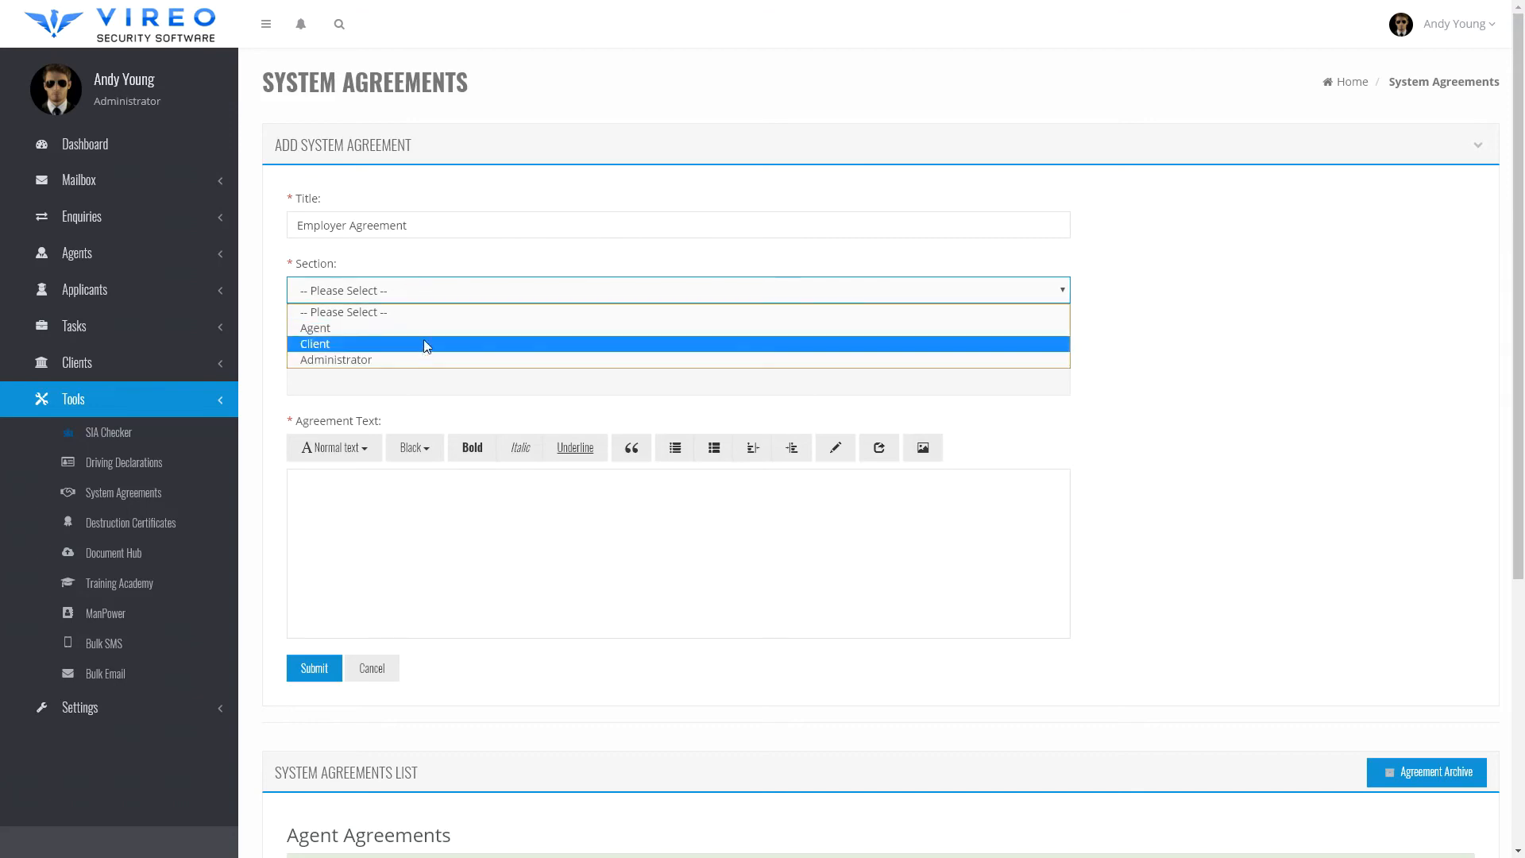
click(423, 328)
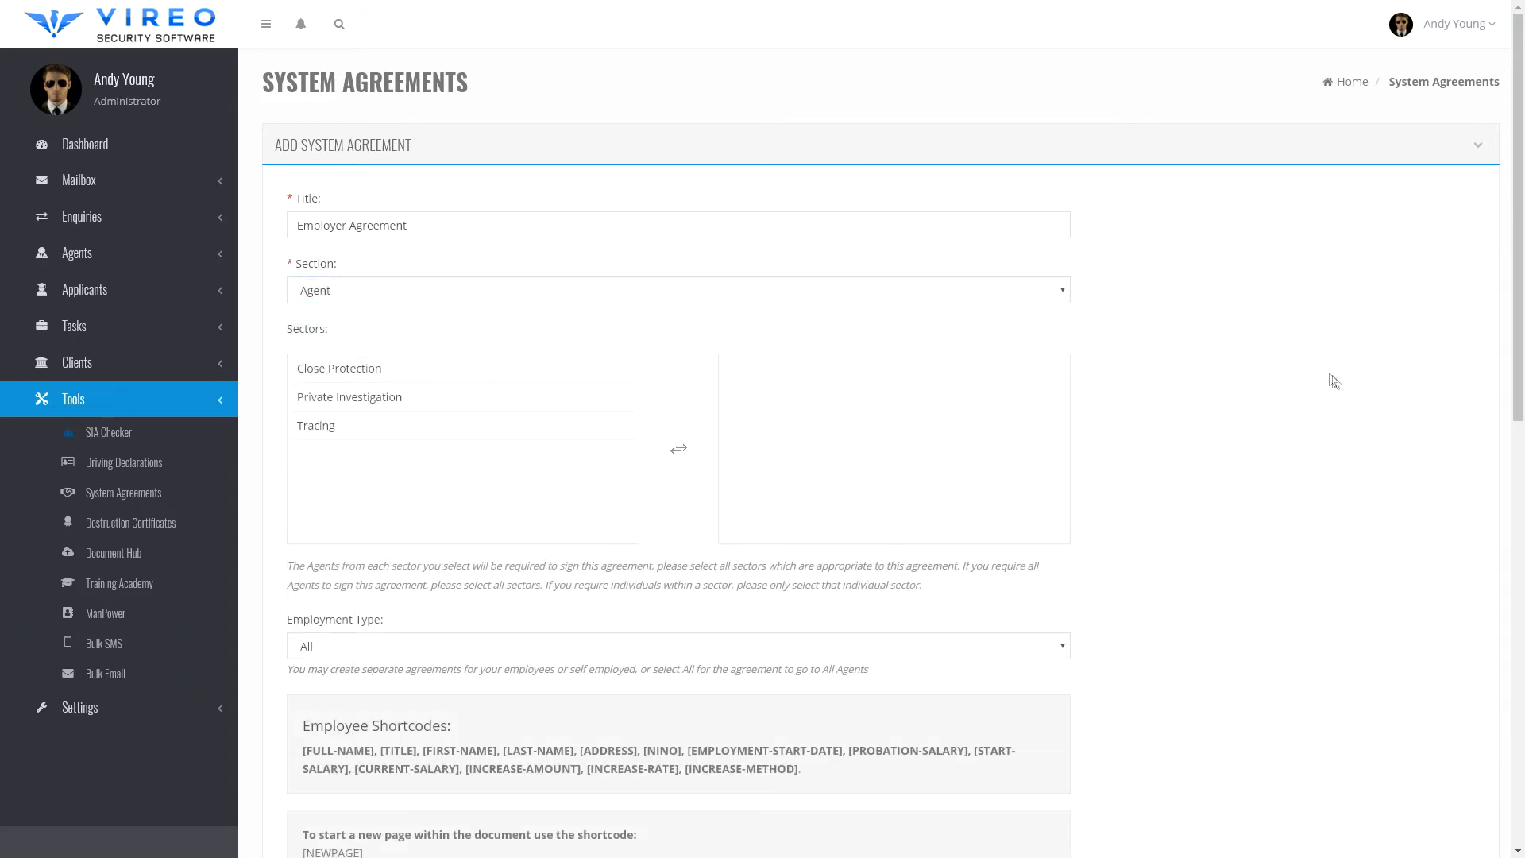
click(408, 369)
click(407, 370)
click(408, 370)
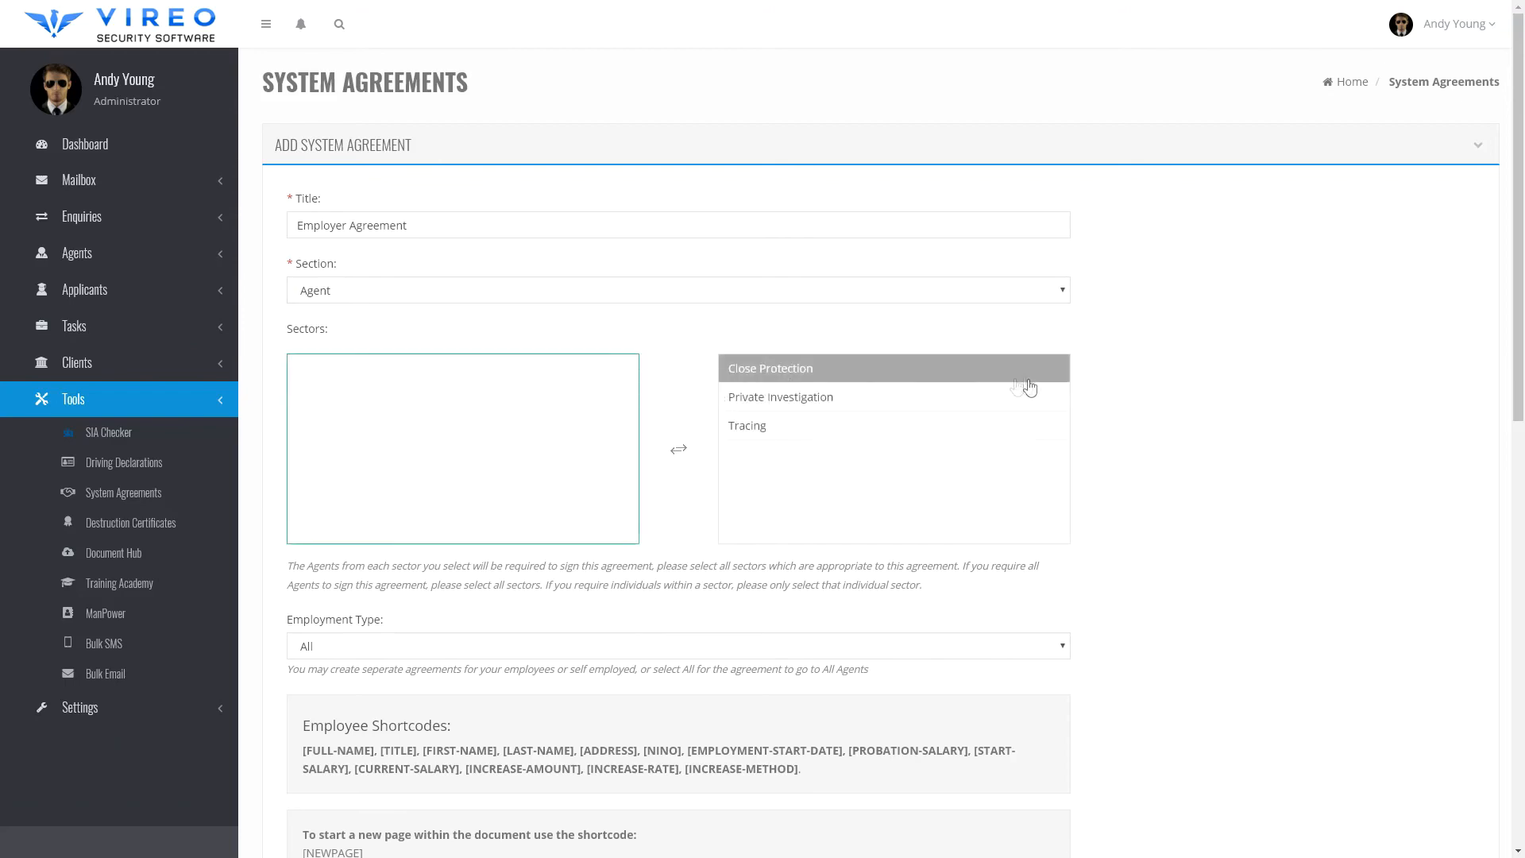
scroll(971, 359, down, 2)
click(370, 486)
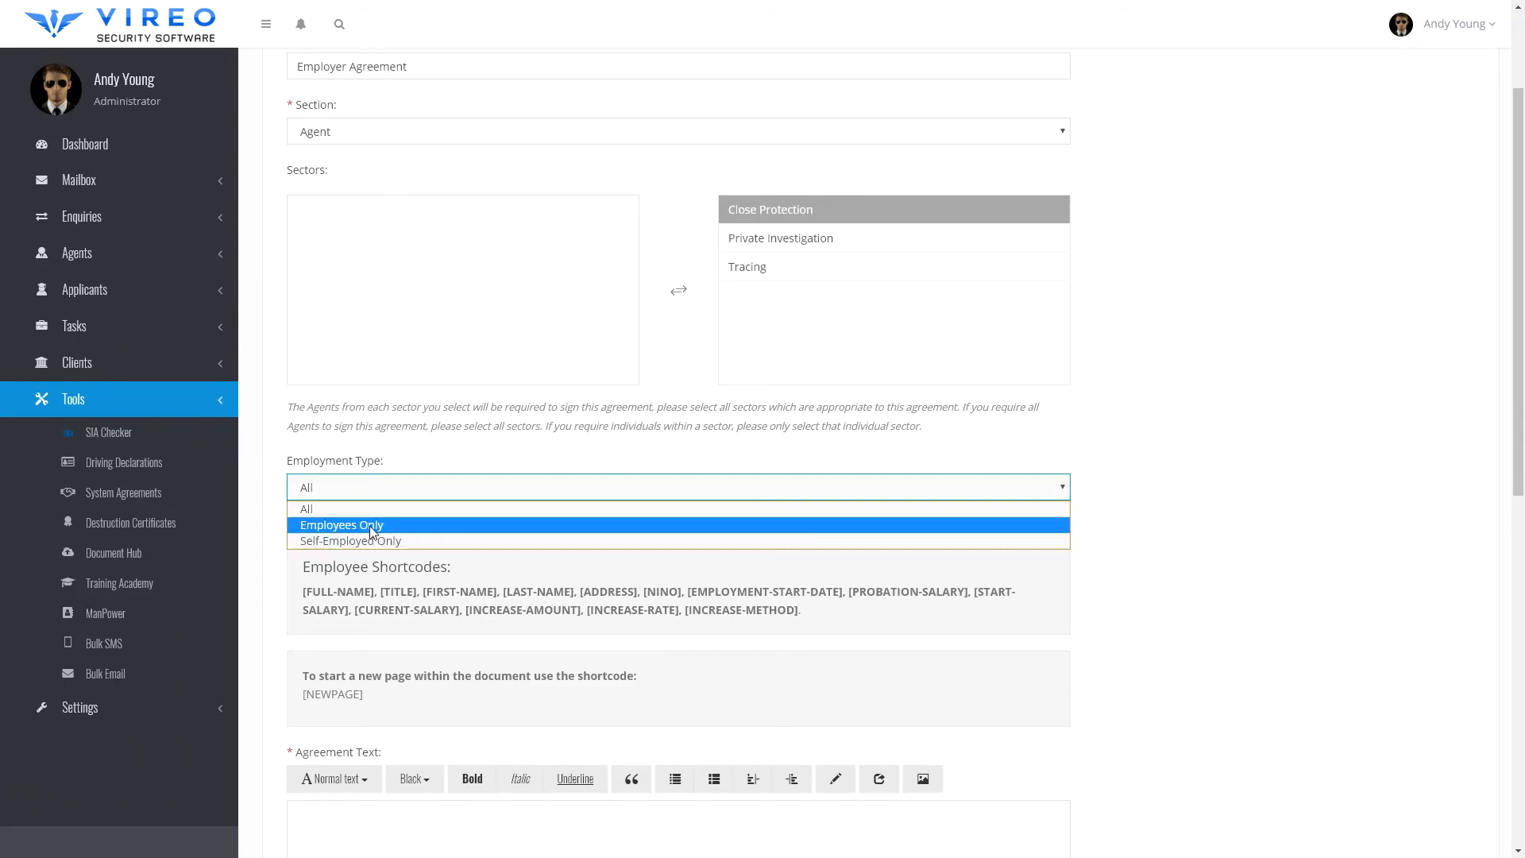
click(372, 510)
click(1238, 521)
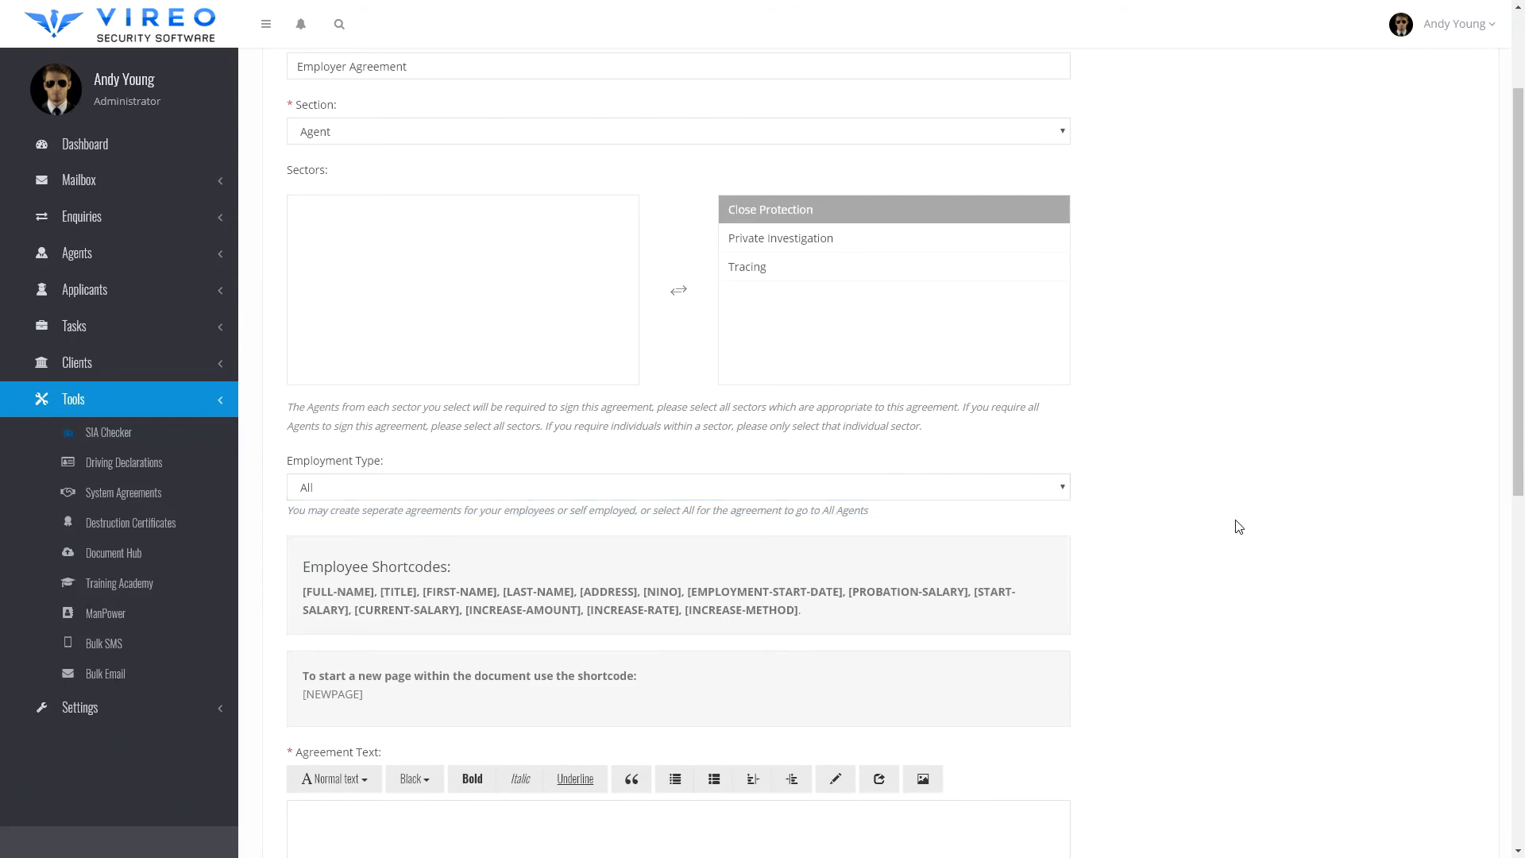
scroll(1237, 521, up, 1)
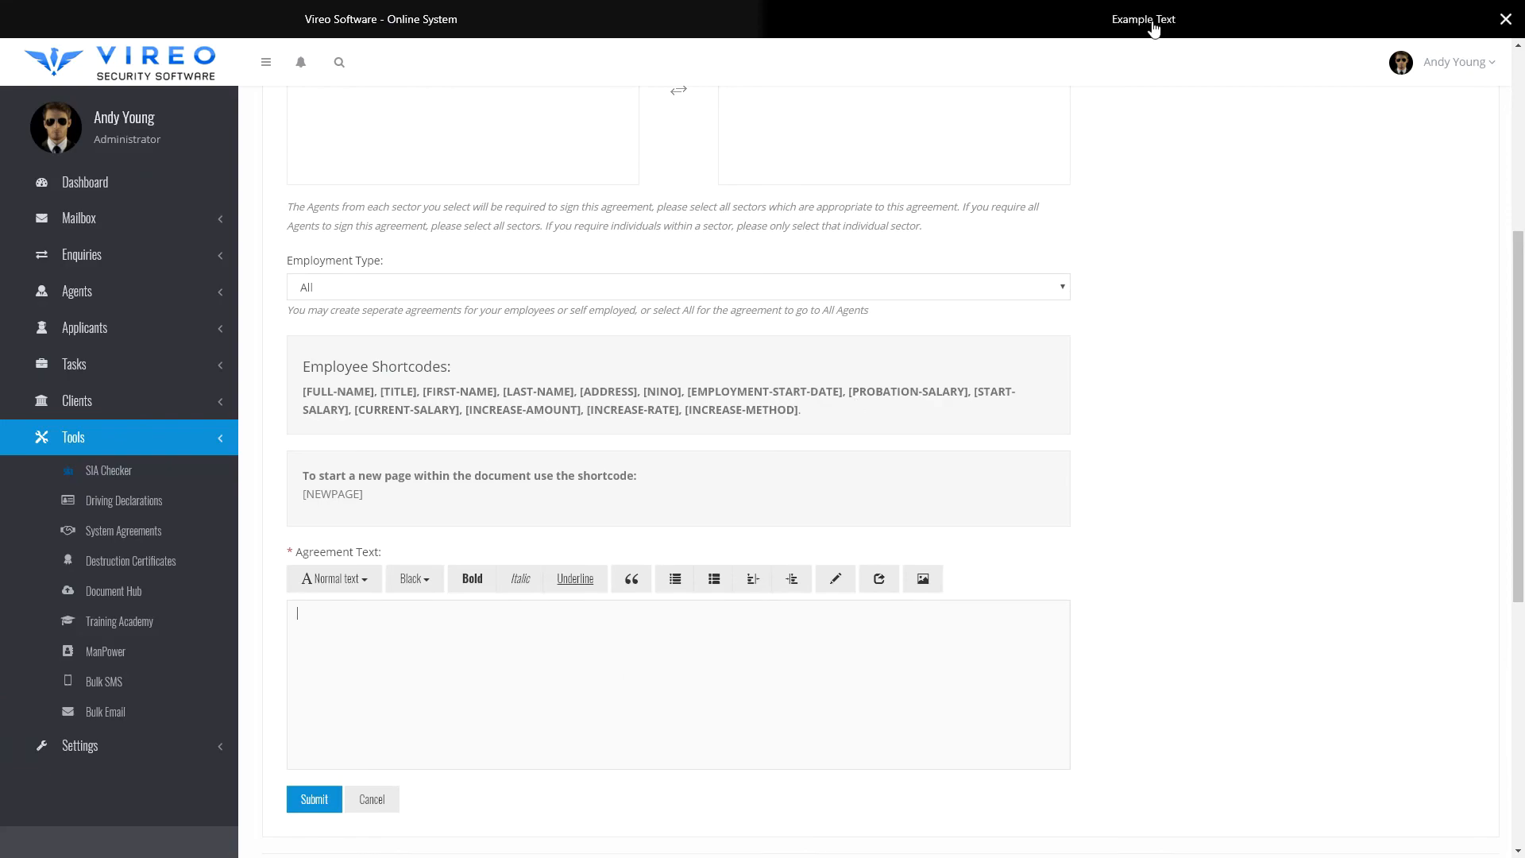
- Copy the example lorem ipsum text into the agreement text and submit it
click(1154, 28)
drag(1322, 401, 1356, 425)
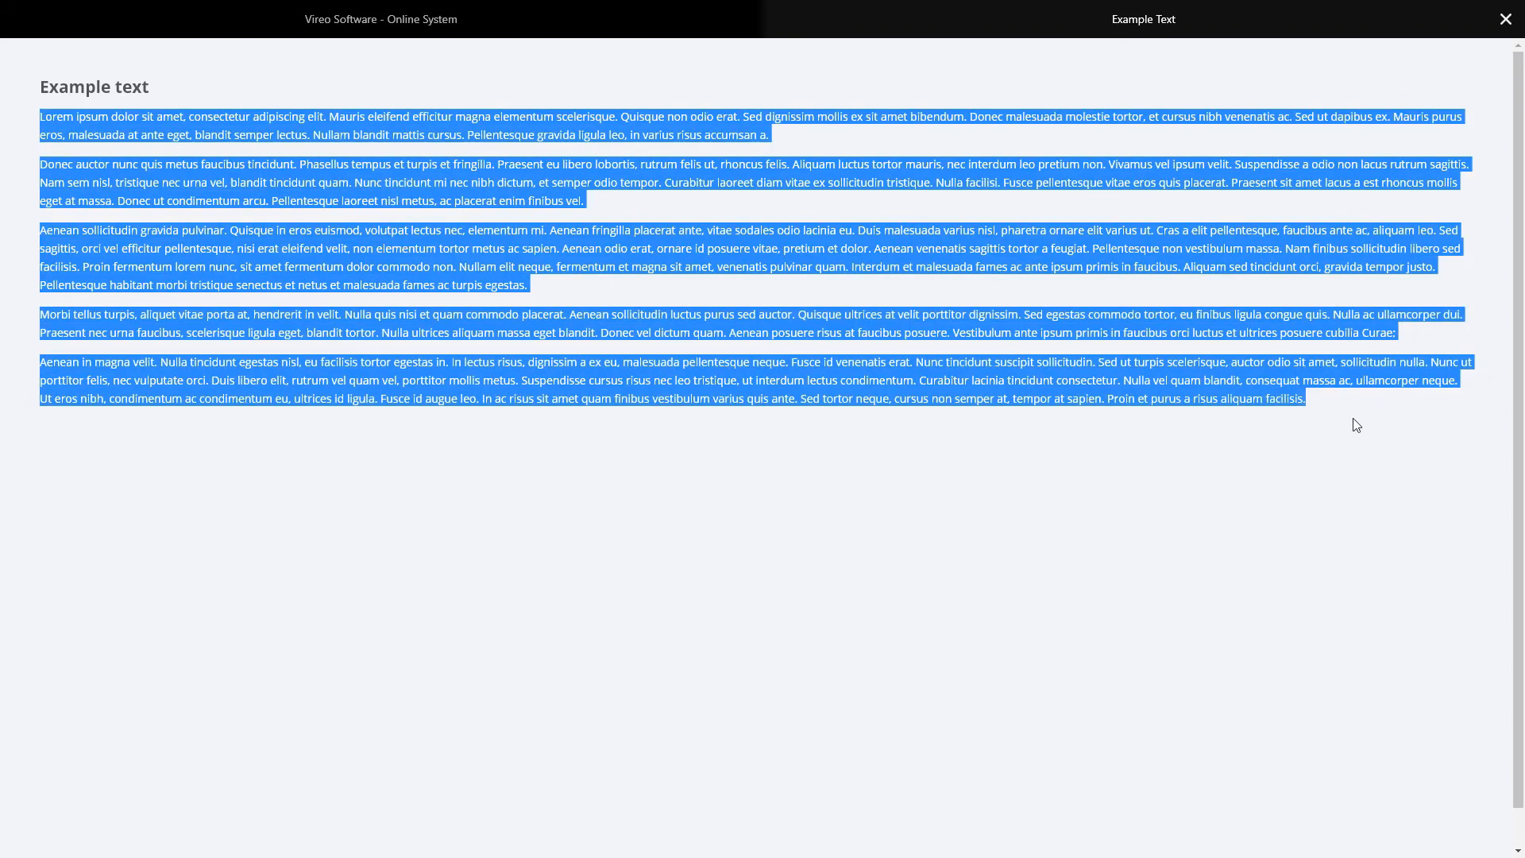
click(521, 16)
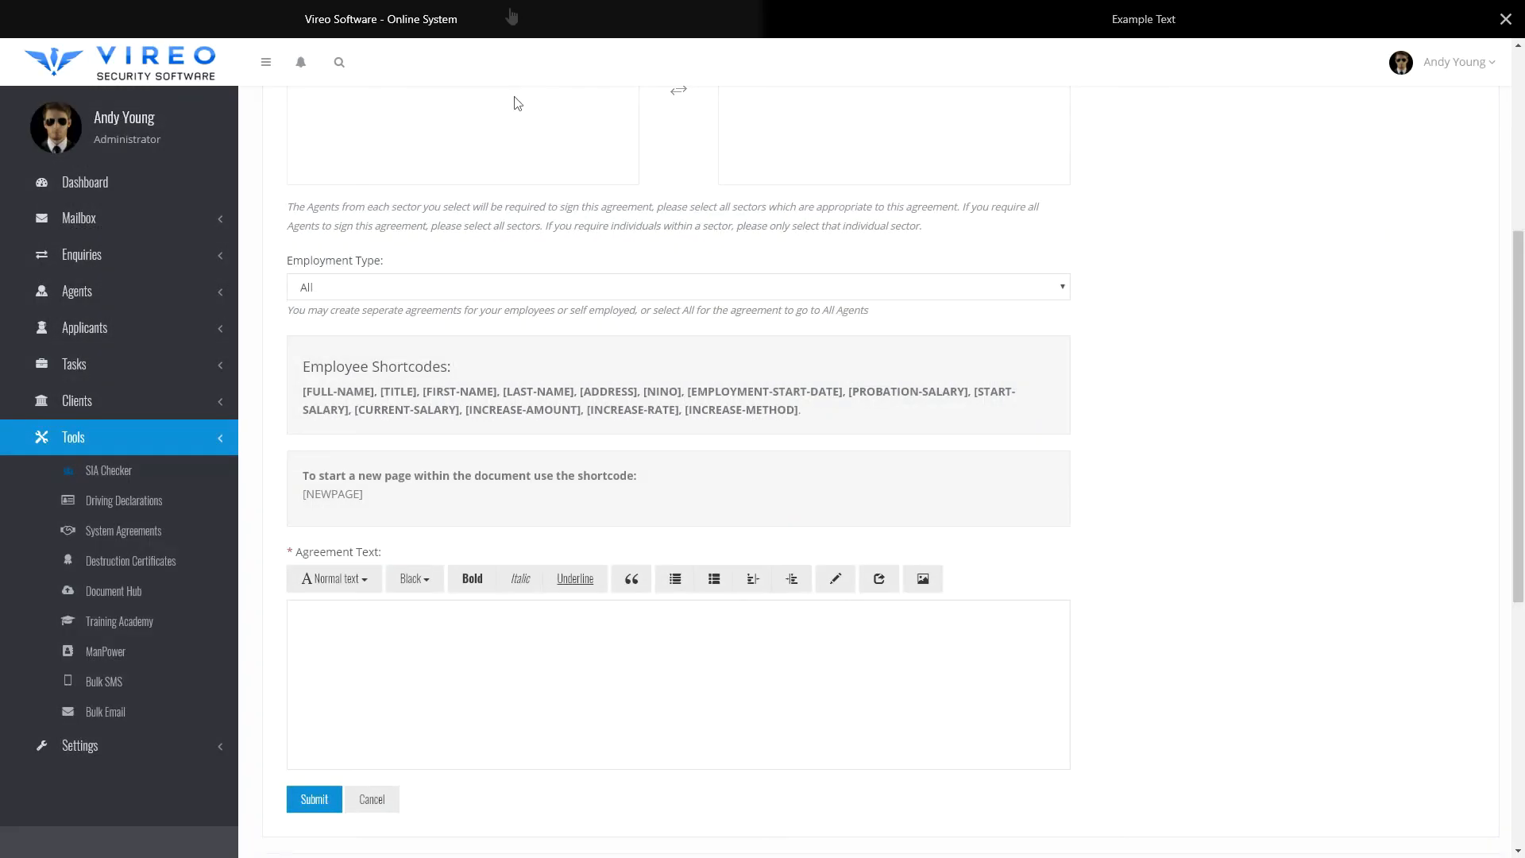
click(482, 642)
key(ctrl+v)
scroll(1298, 461, down, 1)
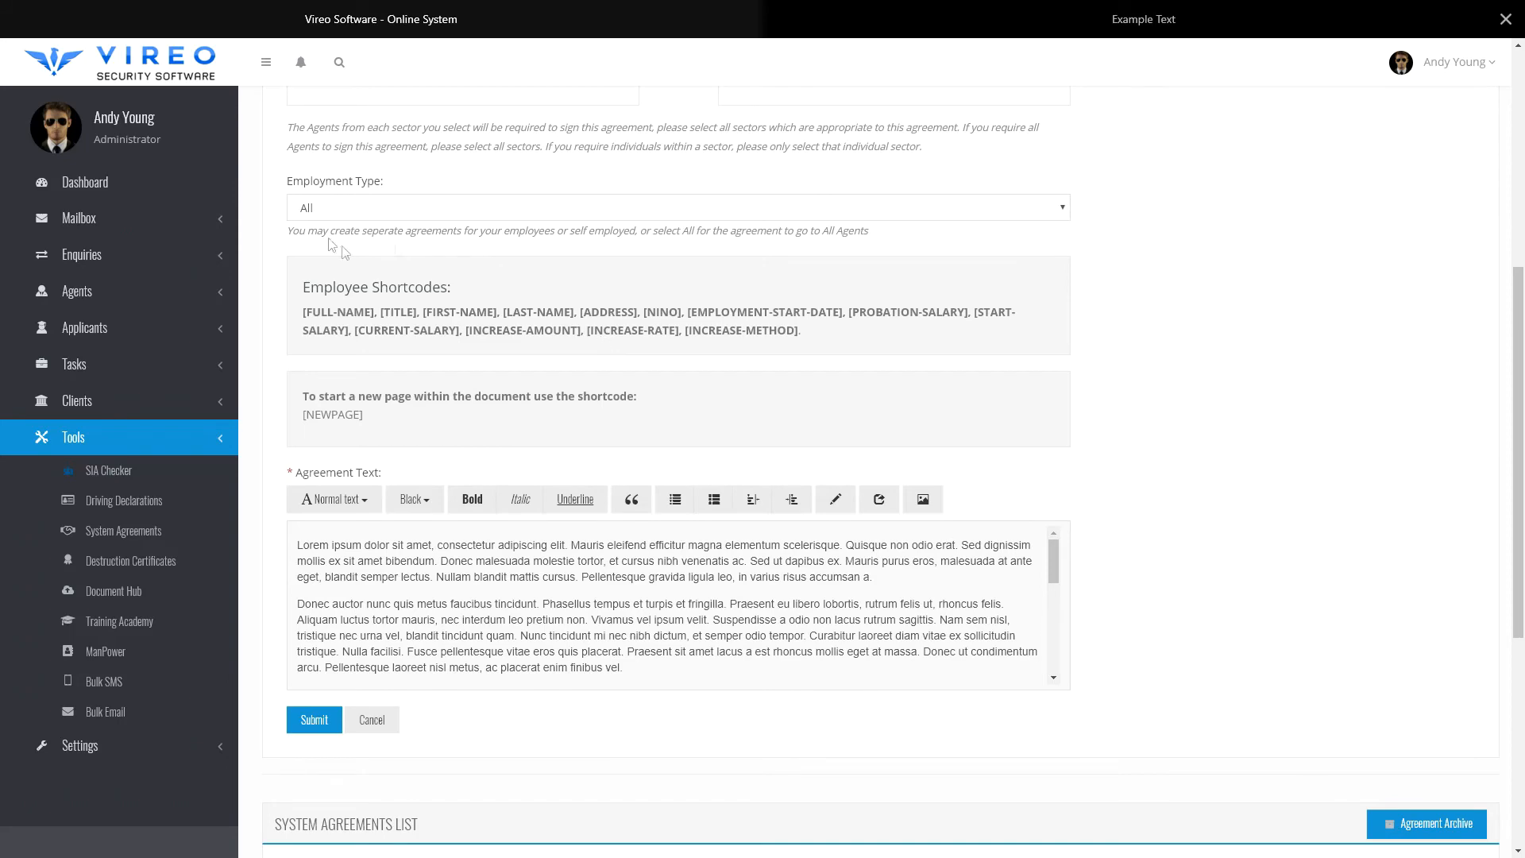
click(314, 722)
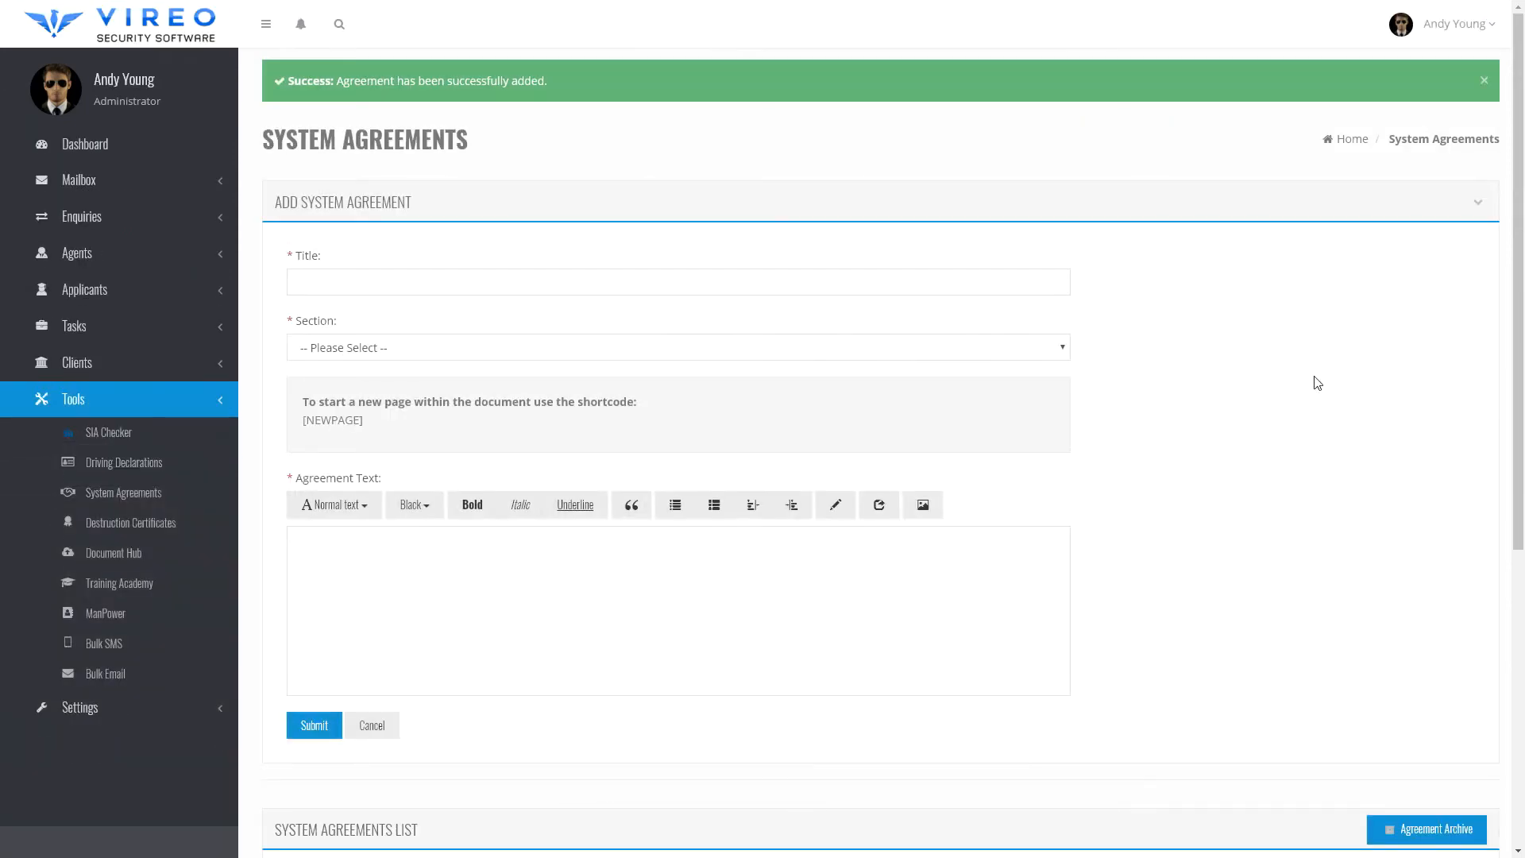
- Name a new agreement 'Client Agreement' in the Client section for All client types
click(417, 279)
text(Client Agreement)
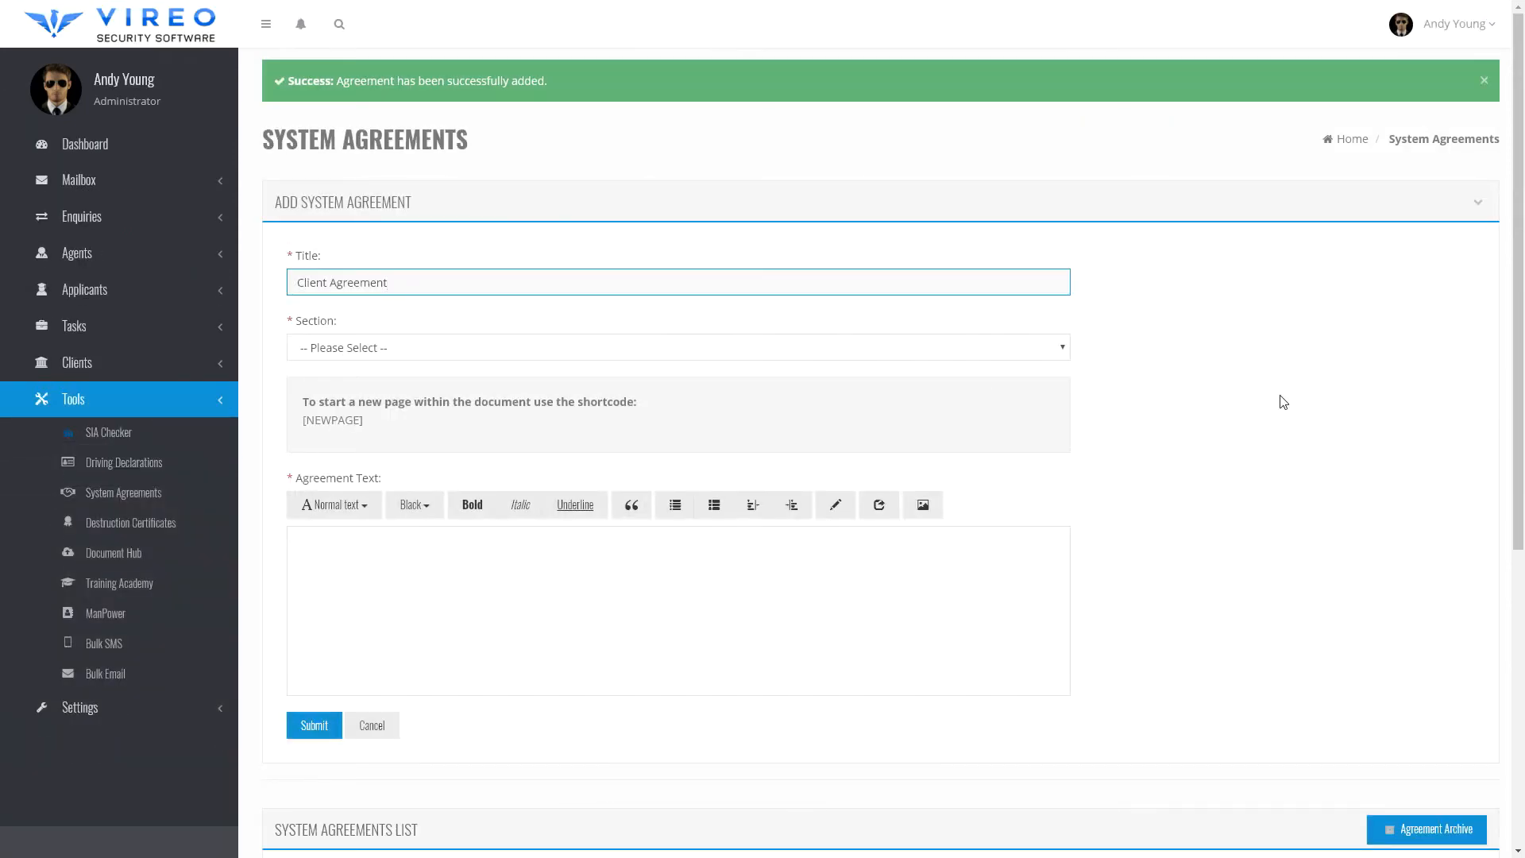
click(417, 355)
click(364, 401)
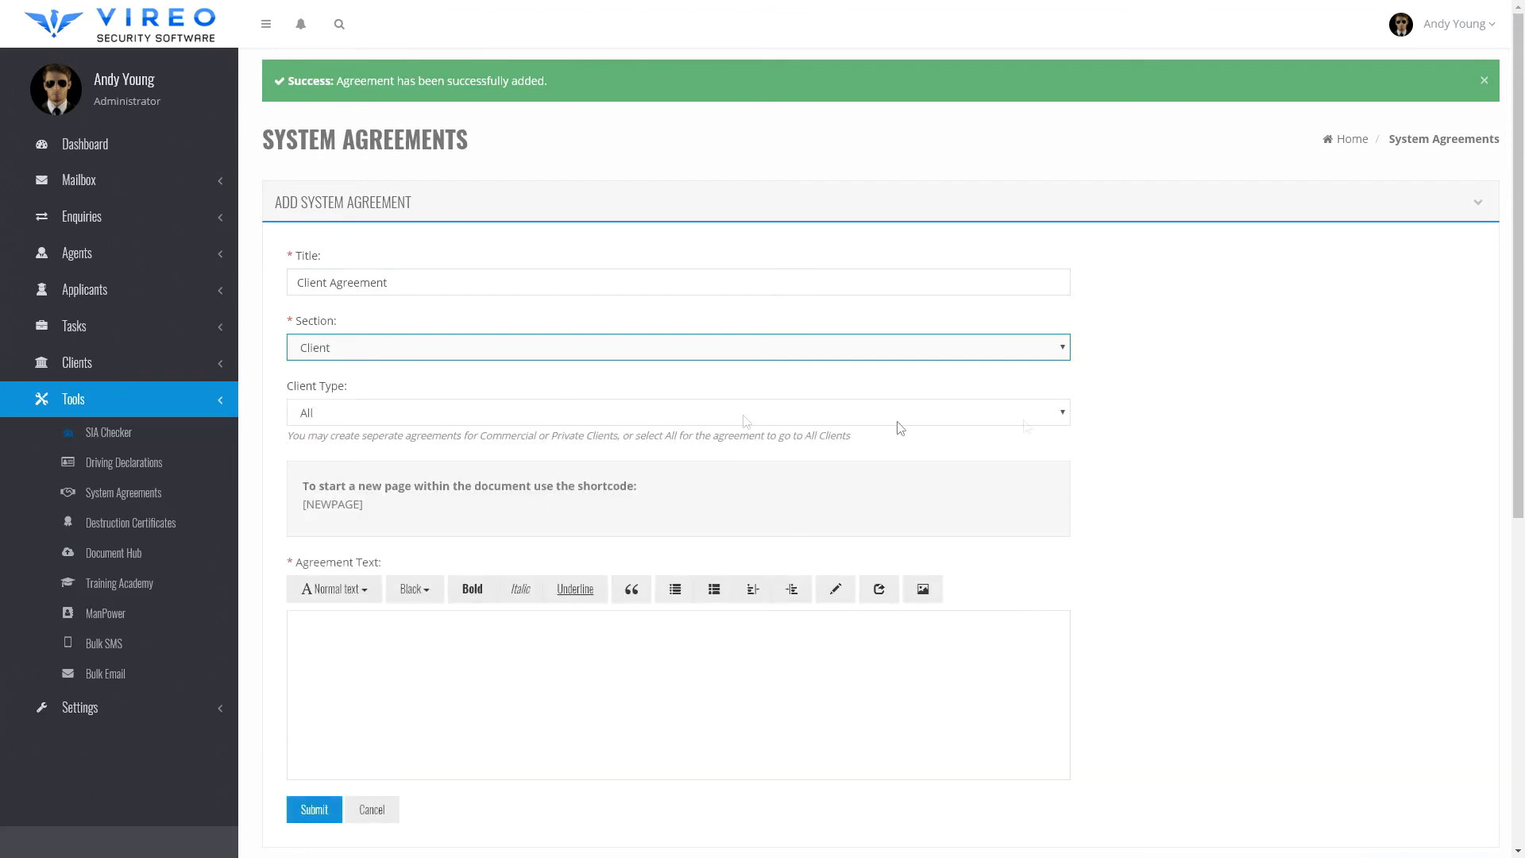
scroll(900, 427, down, 2)
click(324, 258)
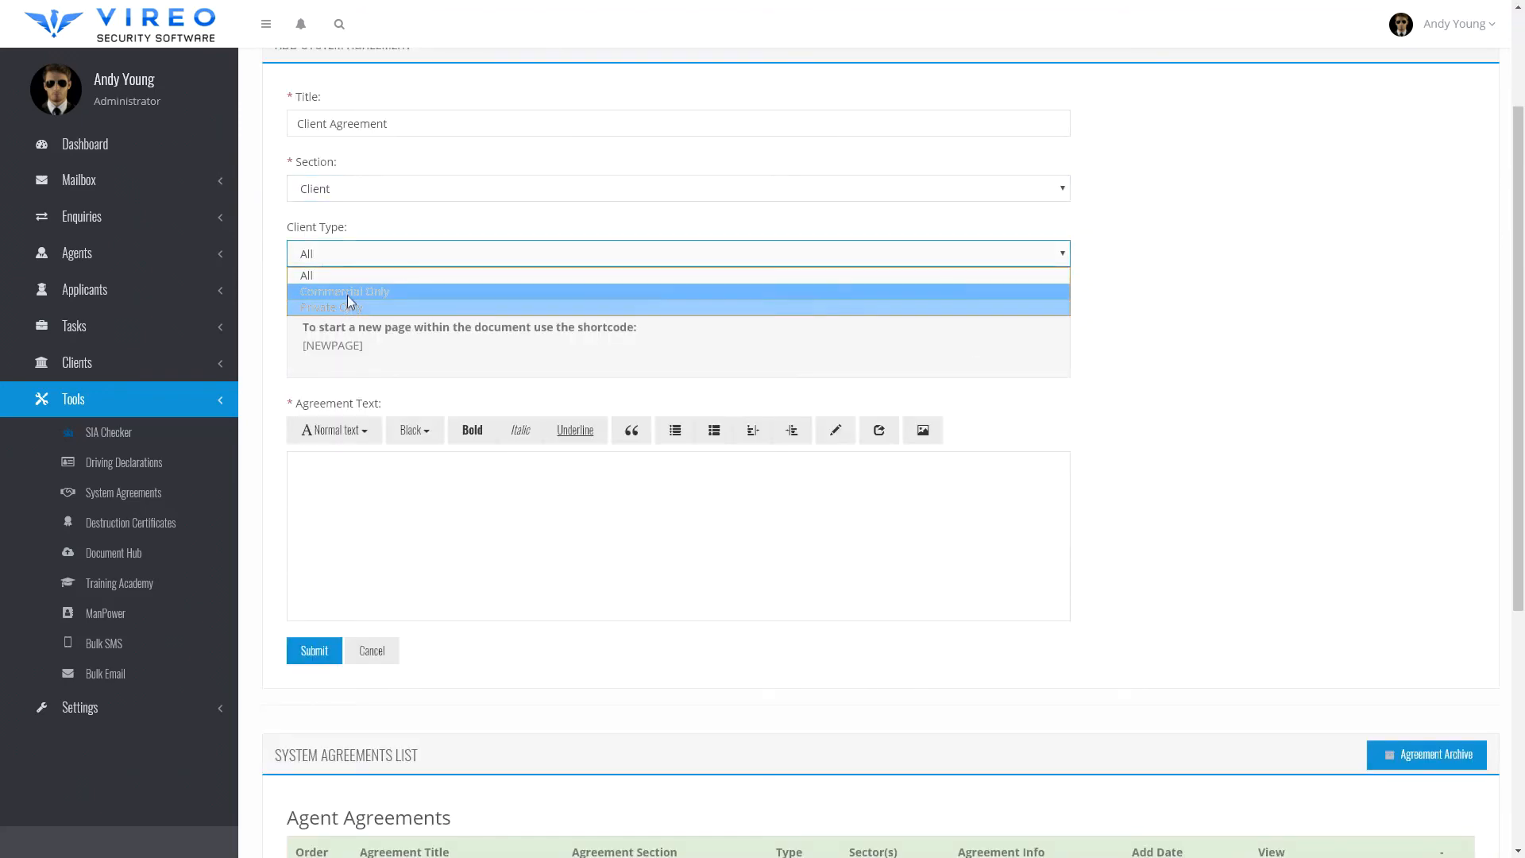
click(318, 275)
- Paste the placeholder text as its agreement text, submit, and return to the dashboard
click(361, 496)
key(ctrl+v)
scroll(1321, 458, down, 2)
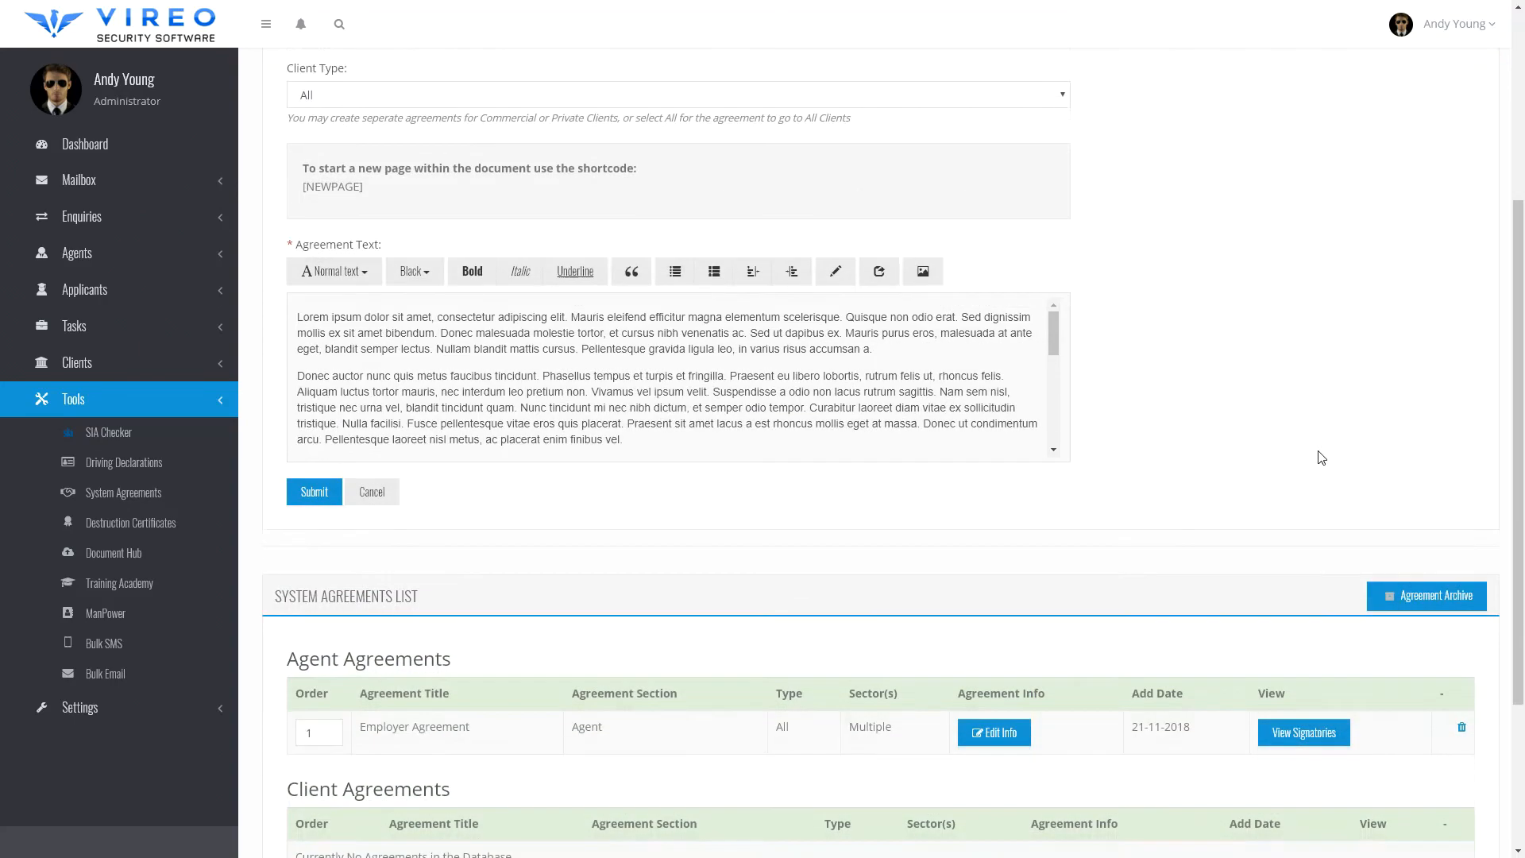
scroll(780, 497, up, 4)
click(324, 820)
scroll(1318, 485, down, 5)
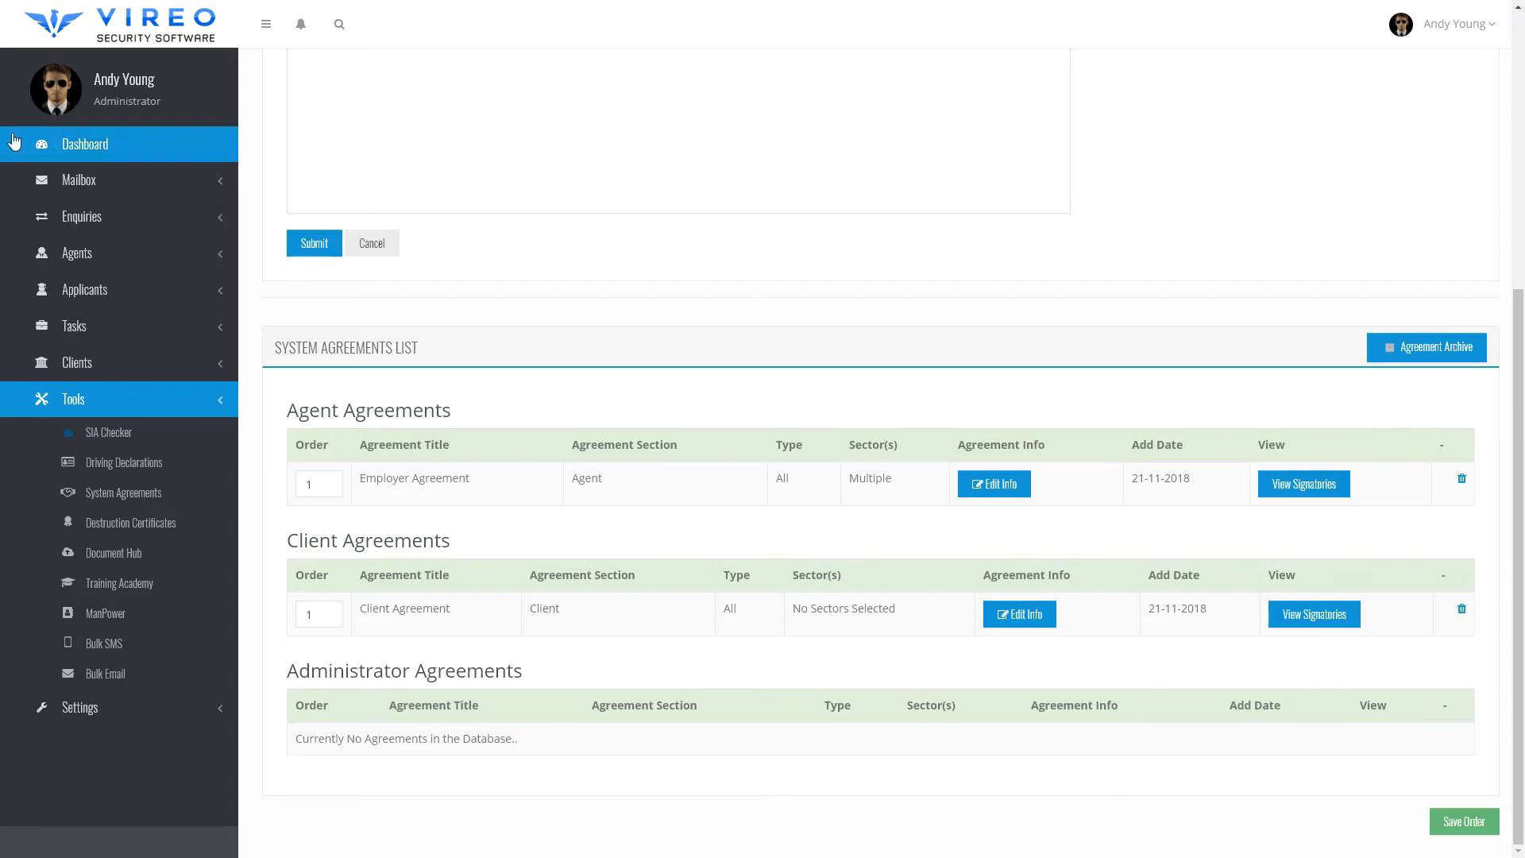
click(85, 150)
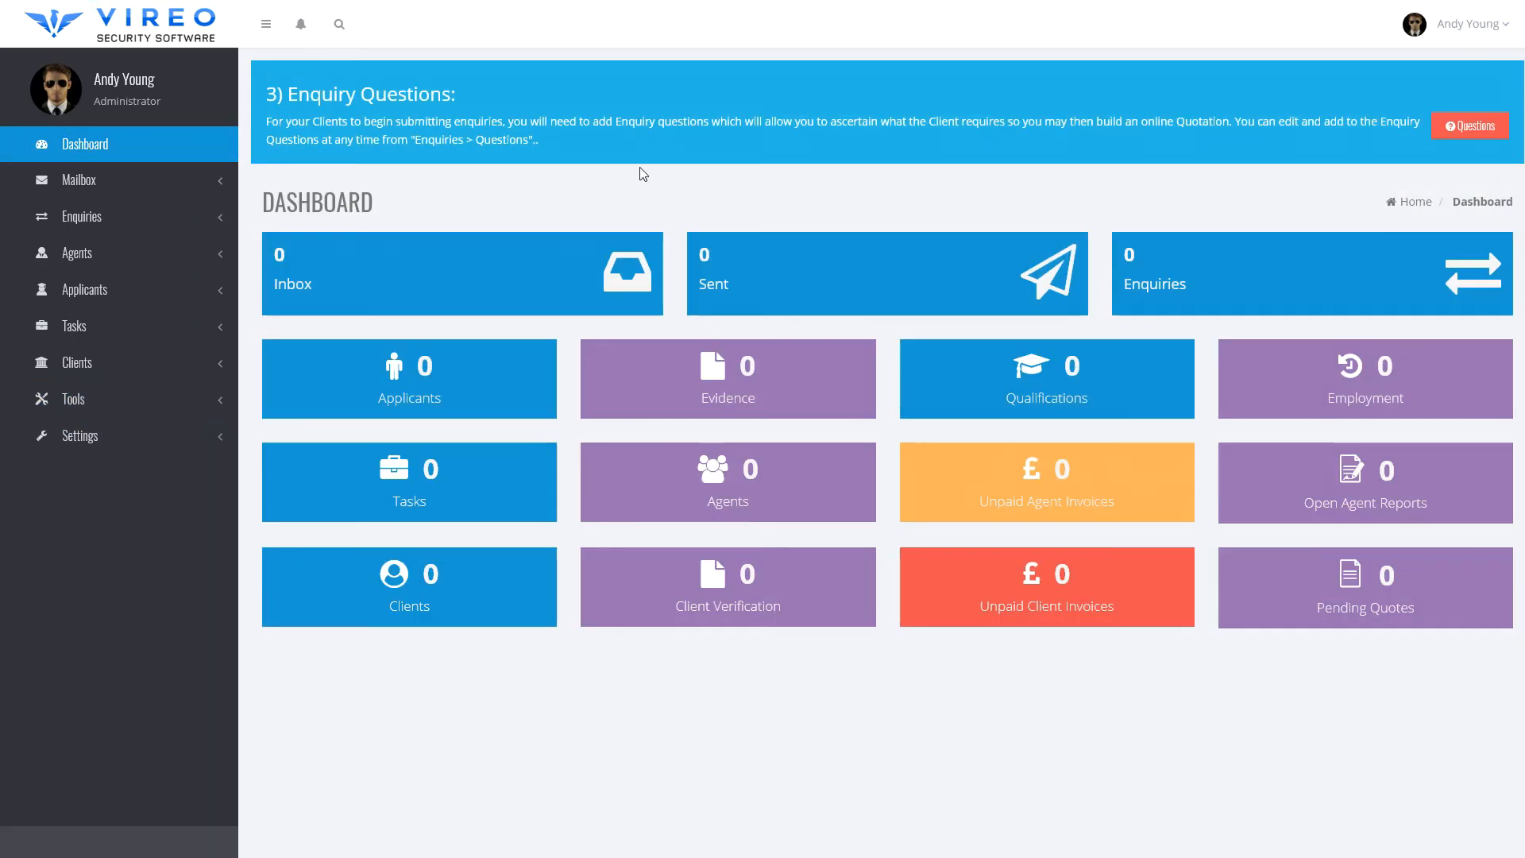
- Add the Private-client, Private Investigation question 'Why do you require a Private Investigator ?' with Text input
click(1479, 128)
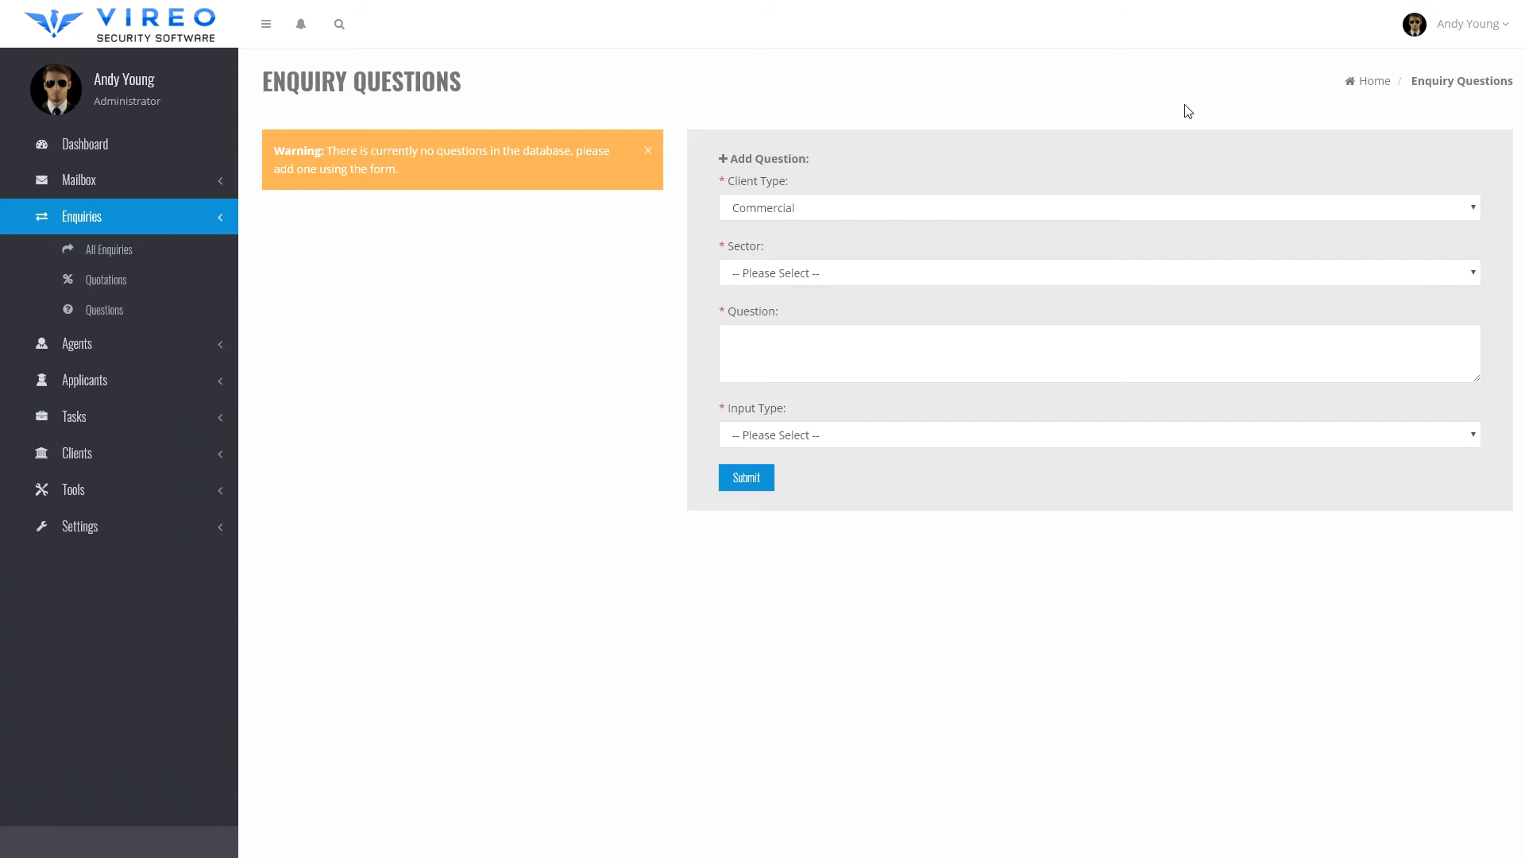
click(834, 213)
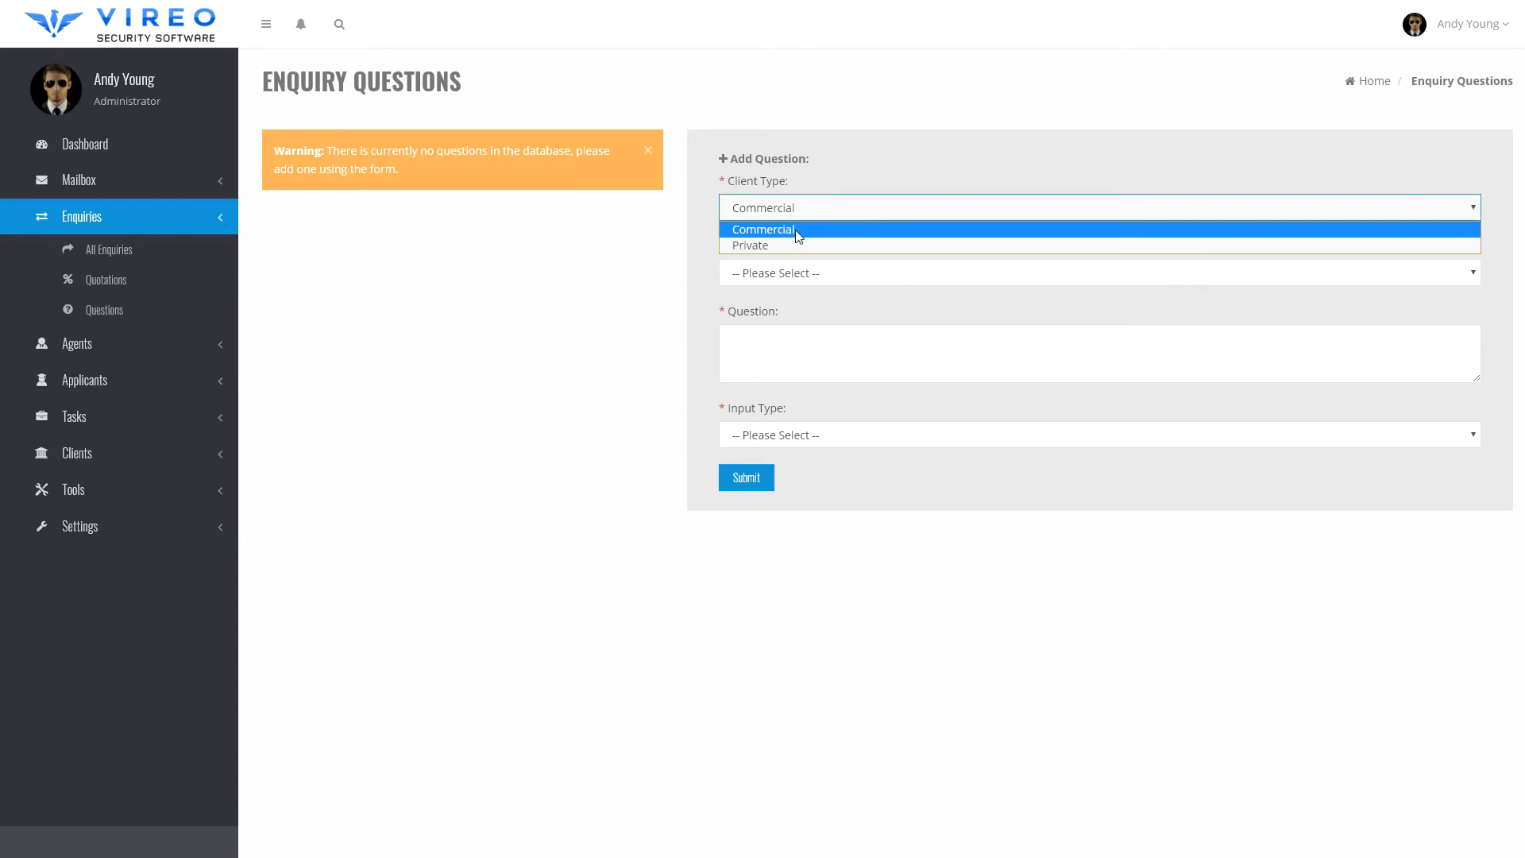
click(790, 246)
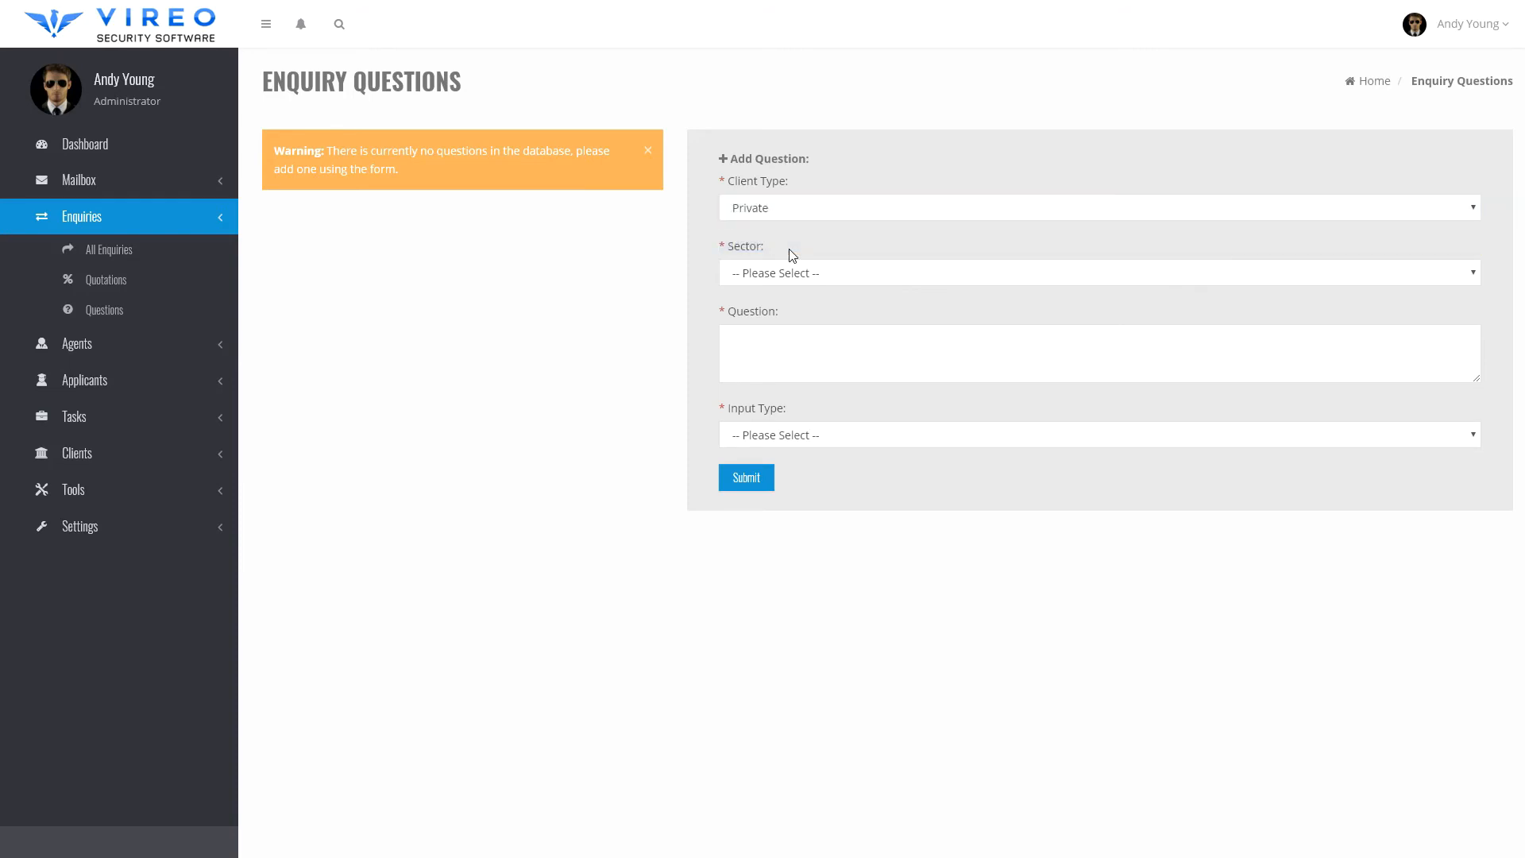
click(834, 274)
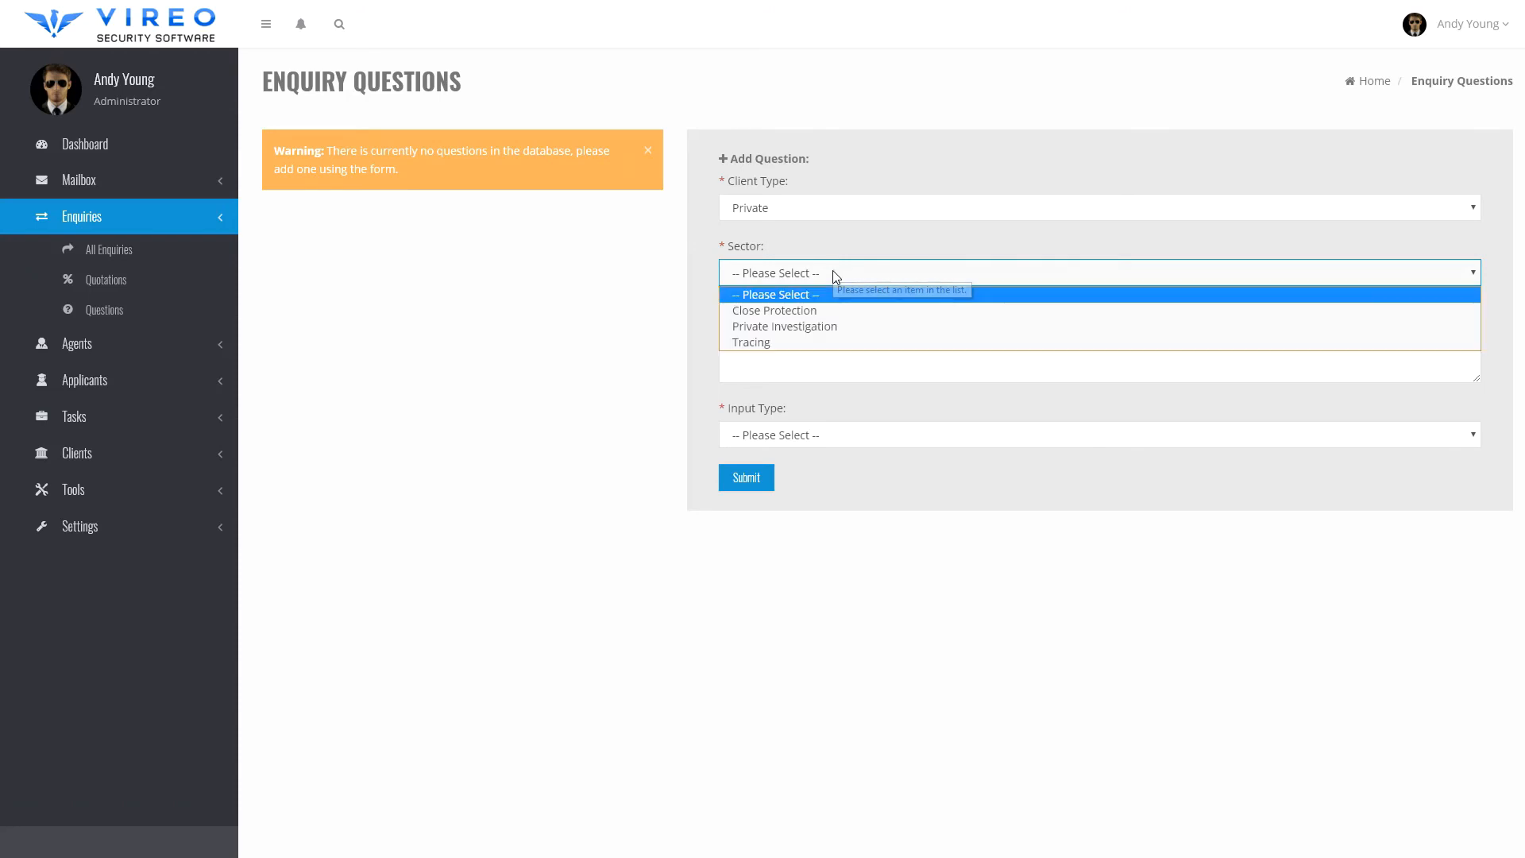
click(832, 329)
click(826, 348)
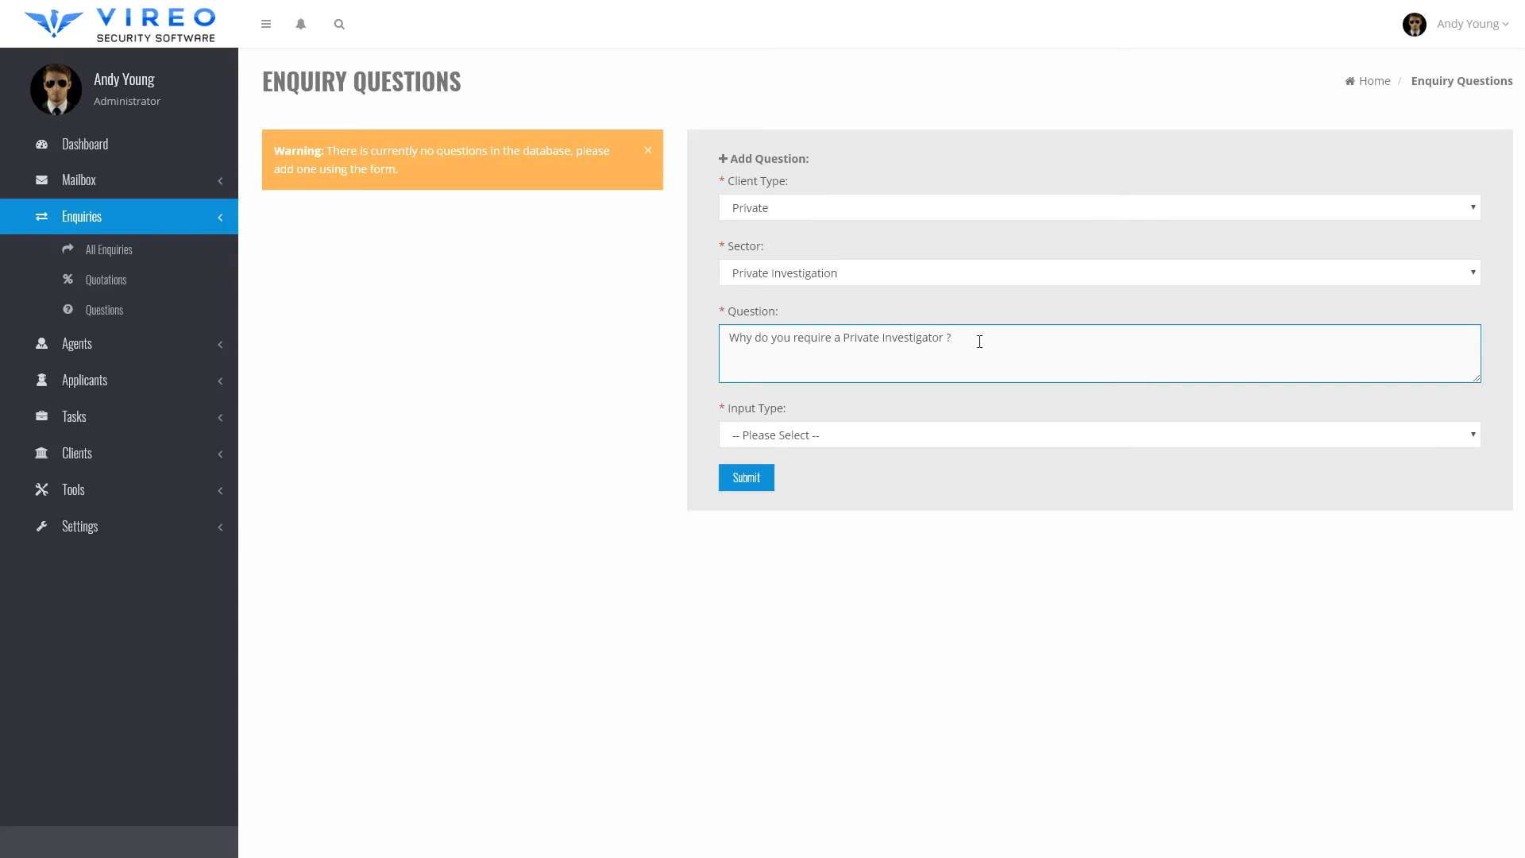
click(826, 442)
click(827, 442)
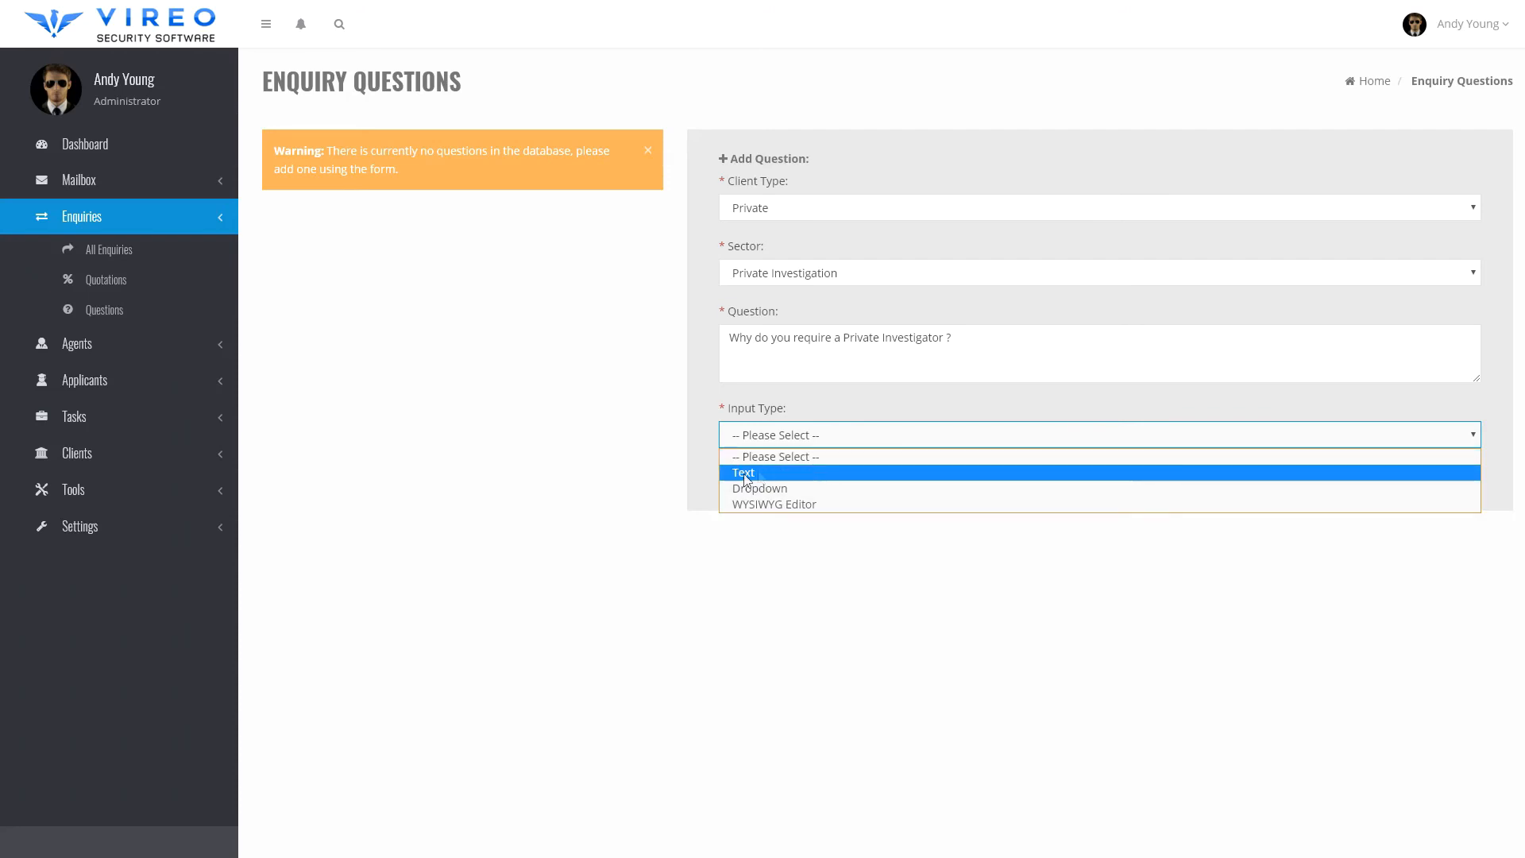
click(806, 475)
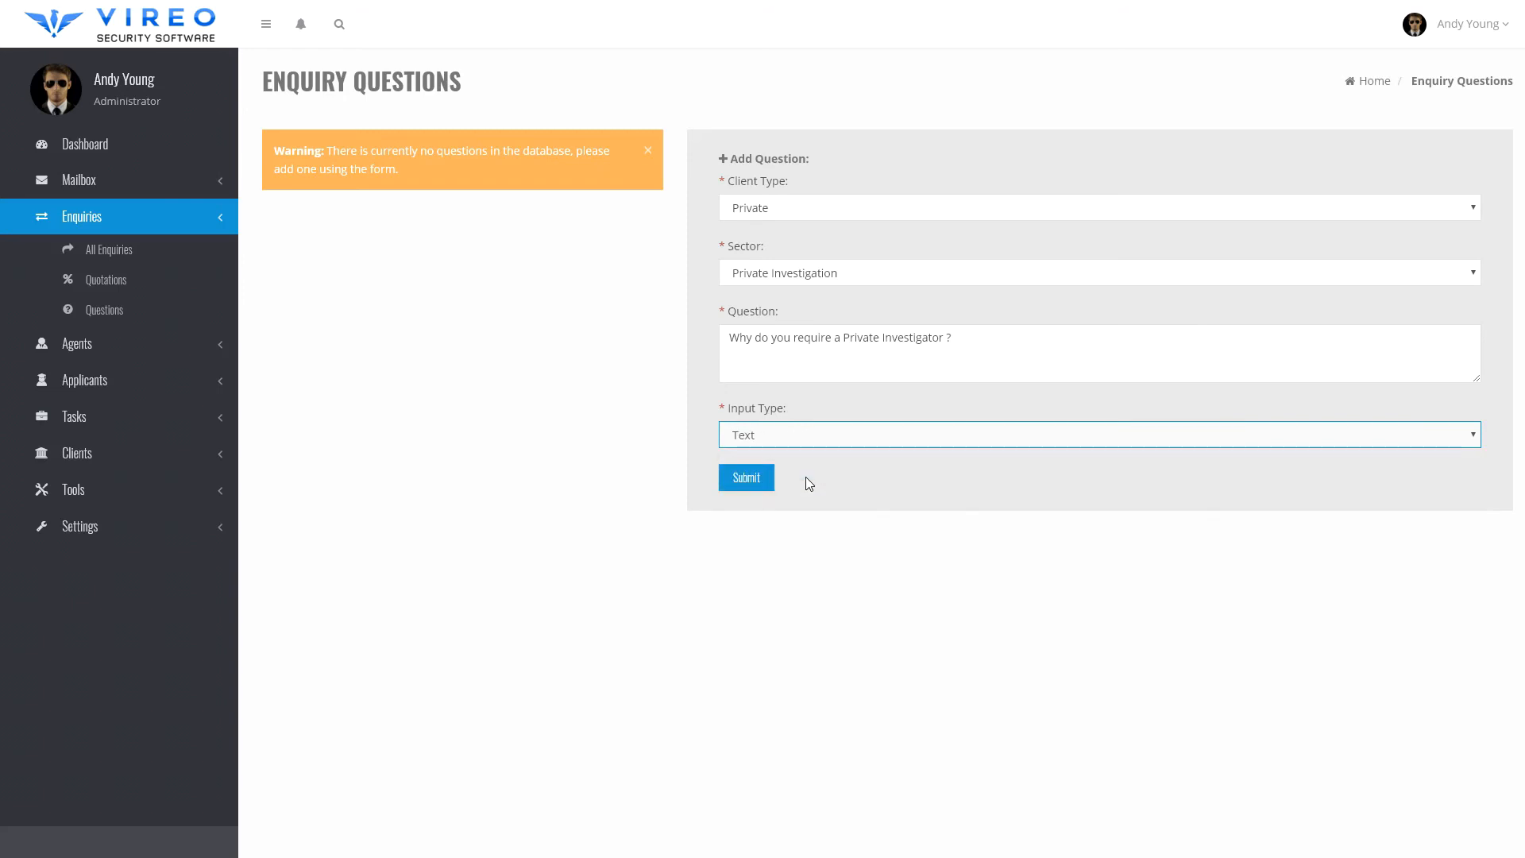
click(741, 489)
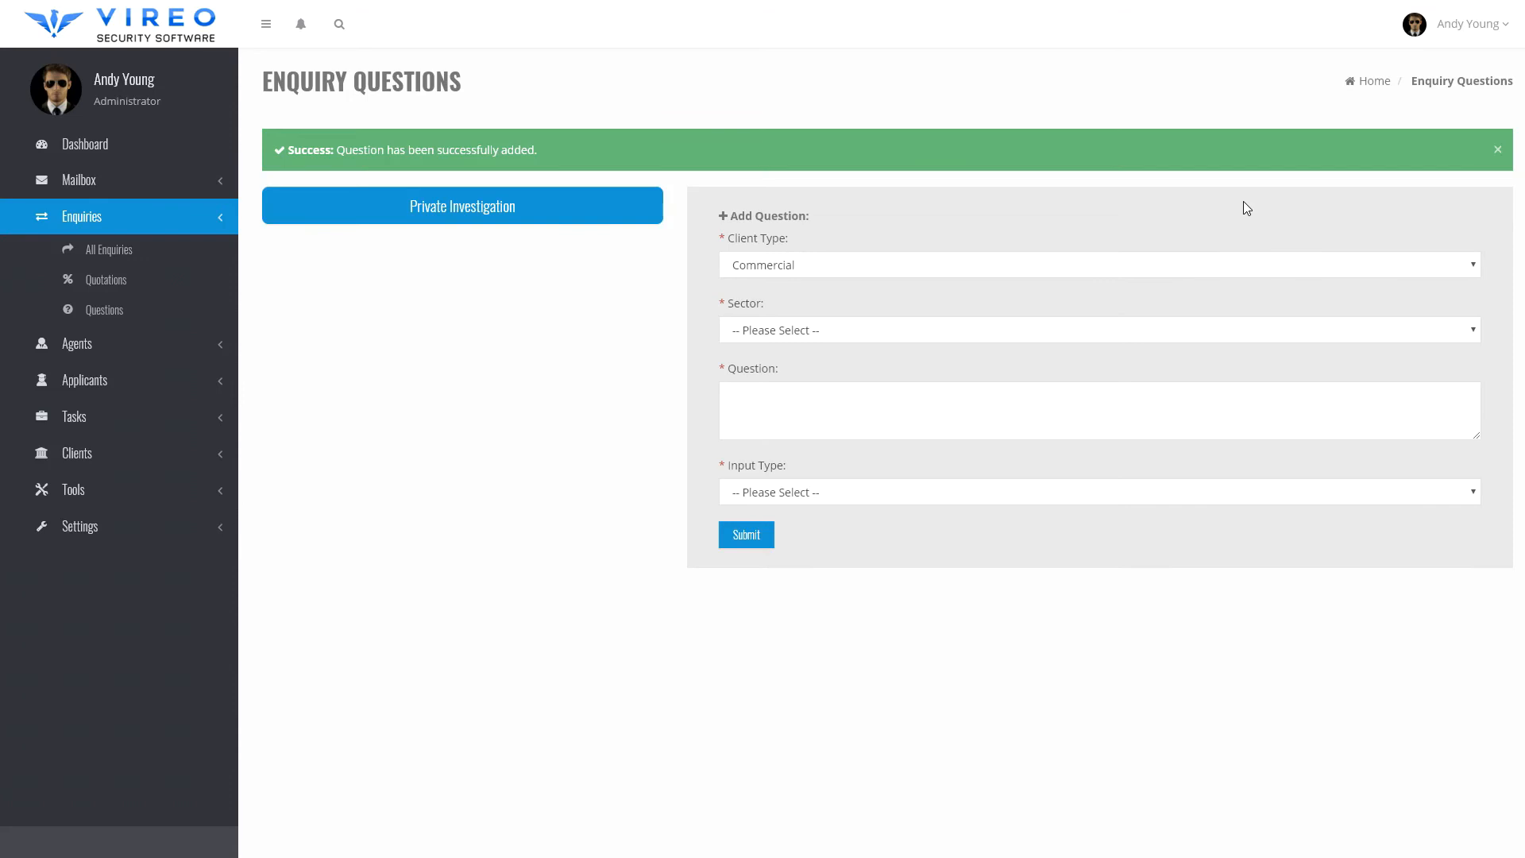
- Show the Private Investigation sector's enquiry question list
click(556, 213)
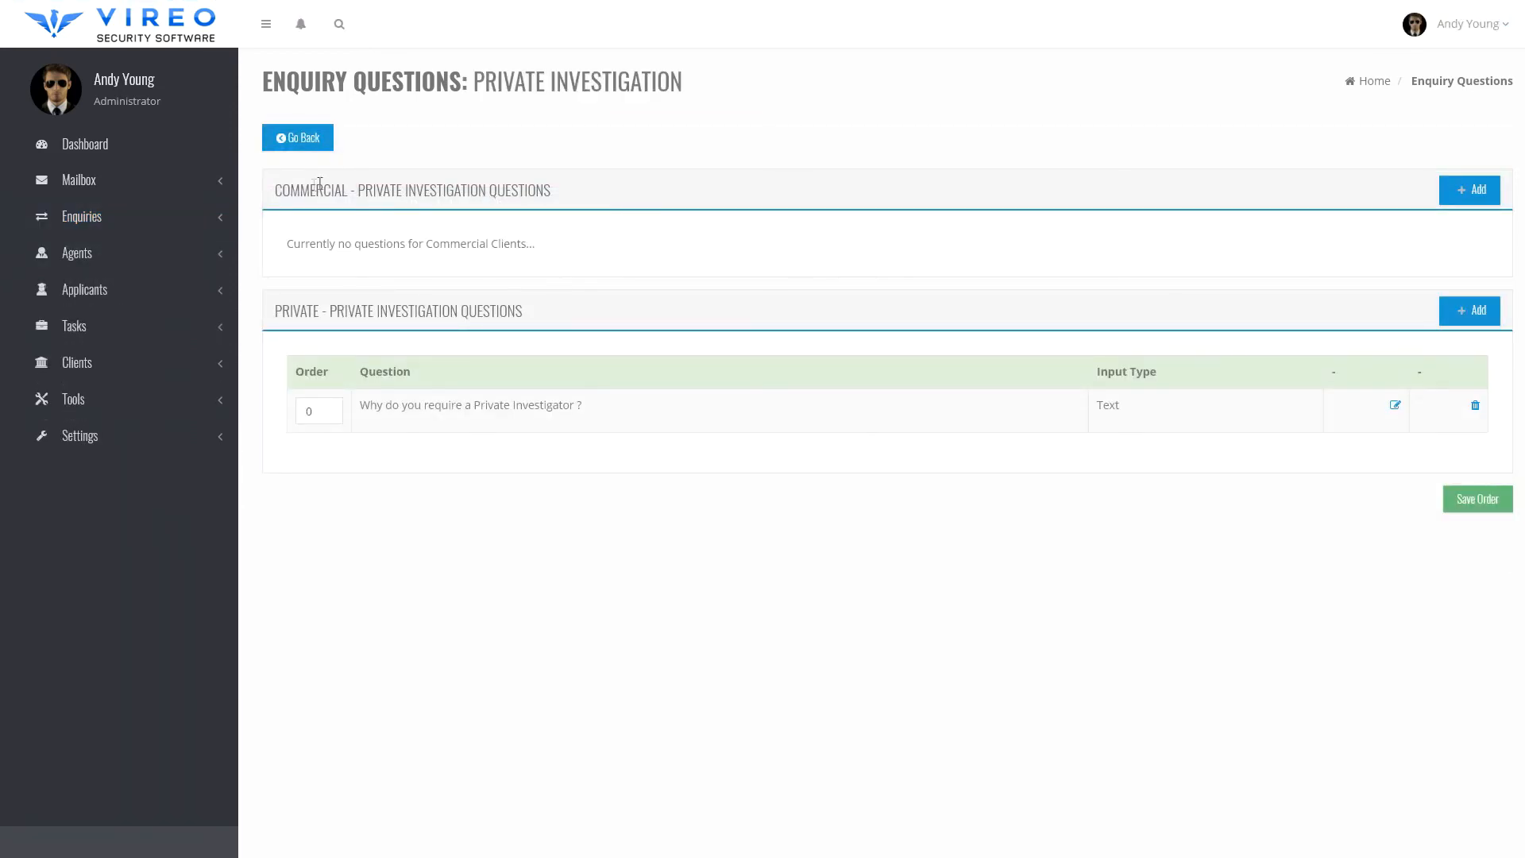
- Add the Private dropdown question 'How many Private investigators do you require ?' with options 1,2,3,4,5
click(1482, 310)
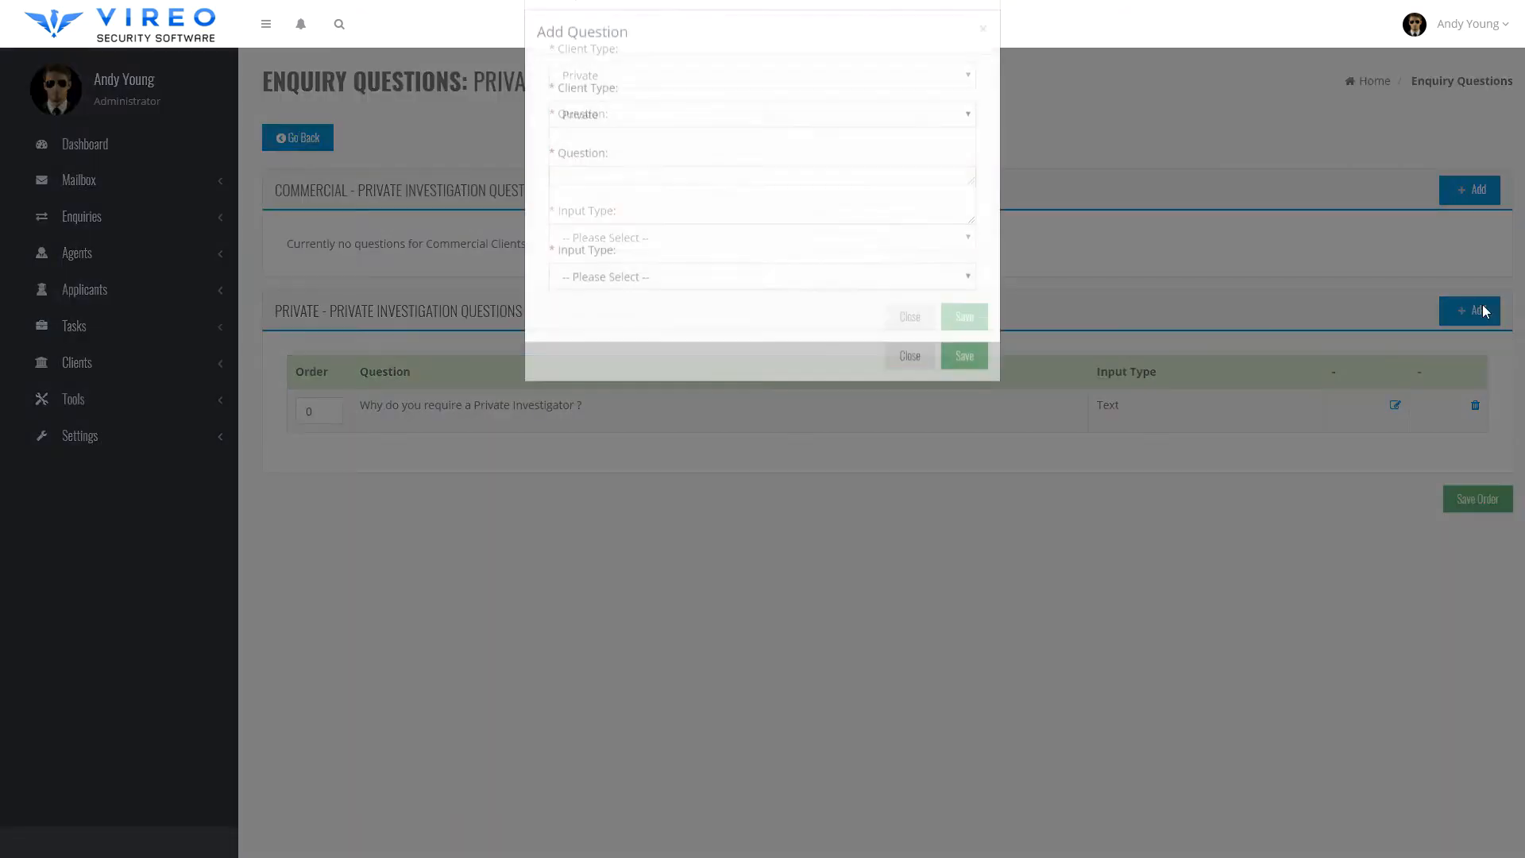
click(601, 206)
text(How many Private investigators do you require ?)
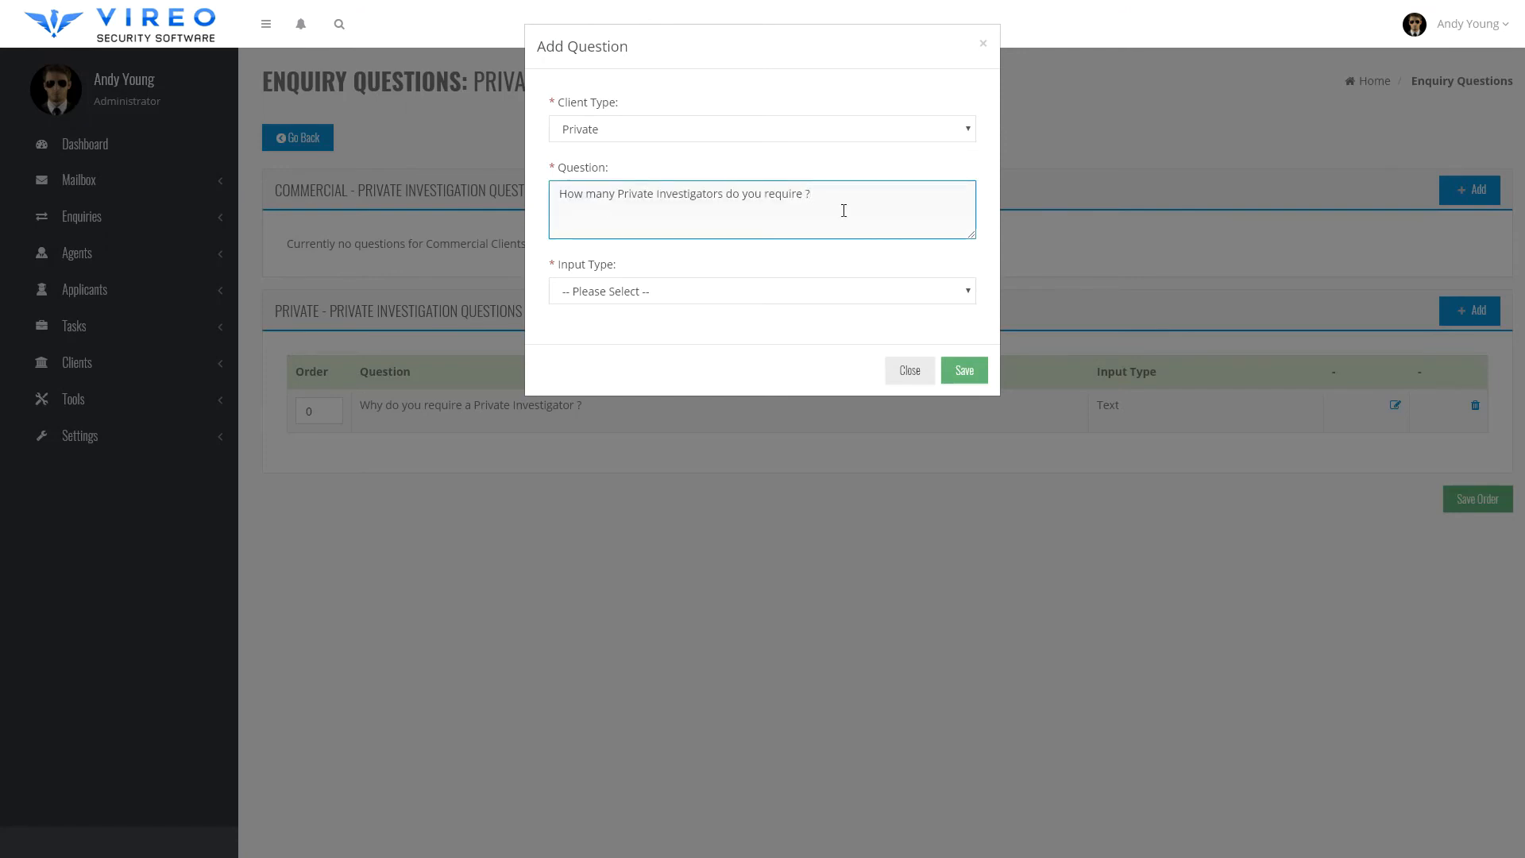
click(630, 294)
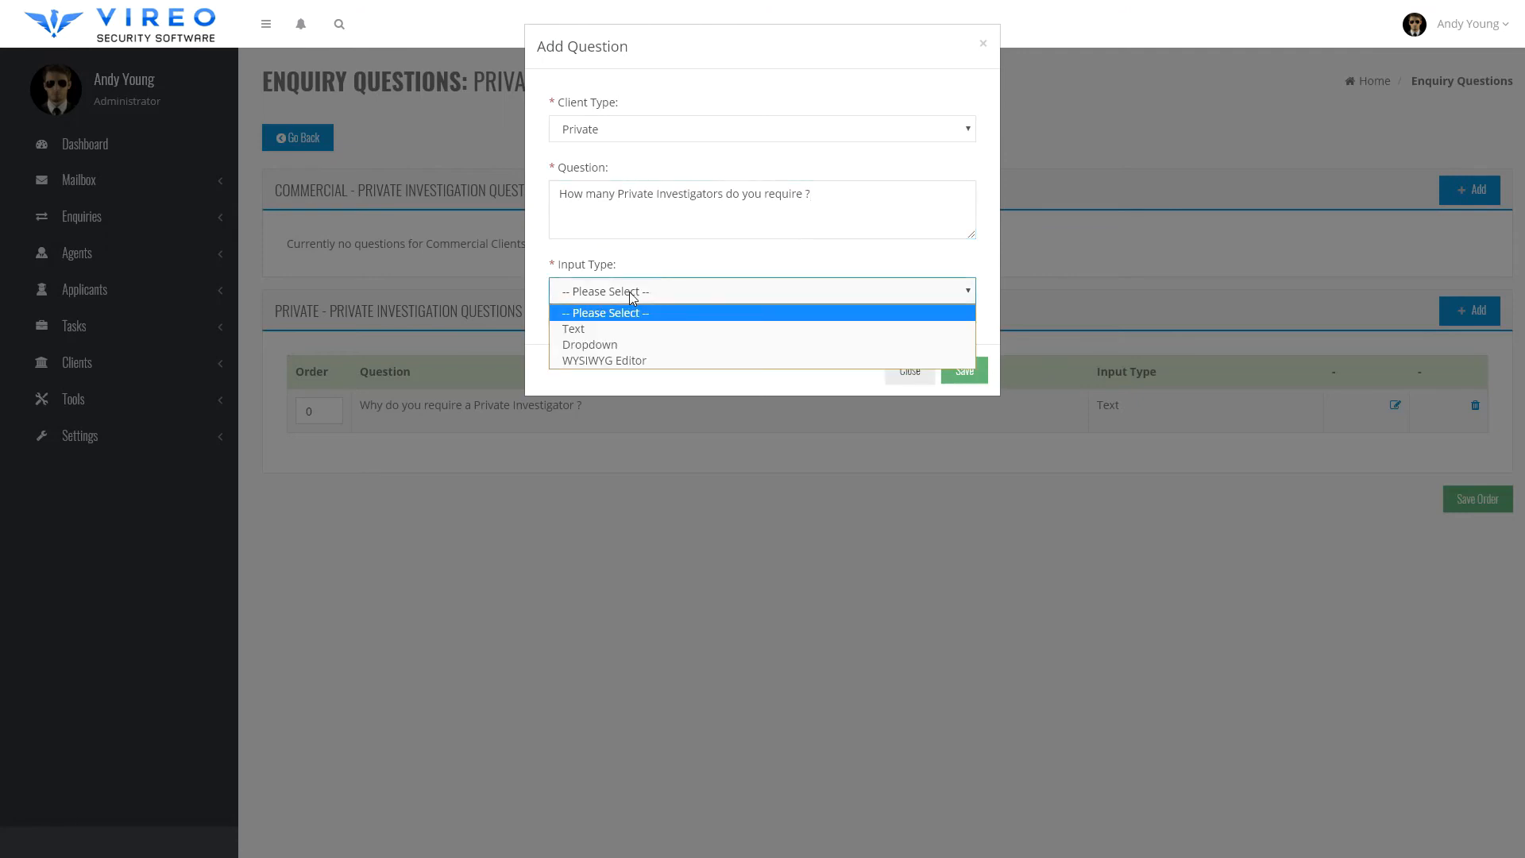
click(629, 345)
click(598, 357)
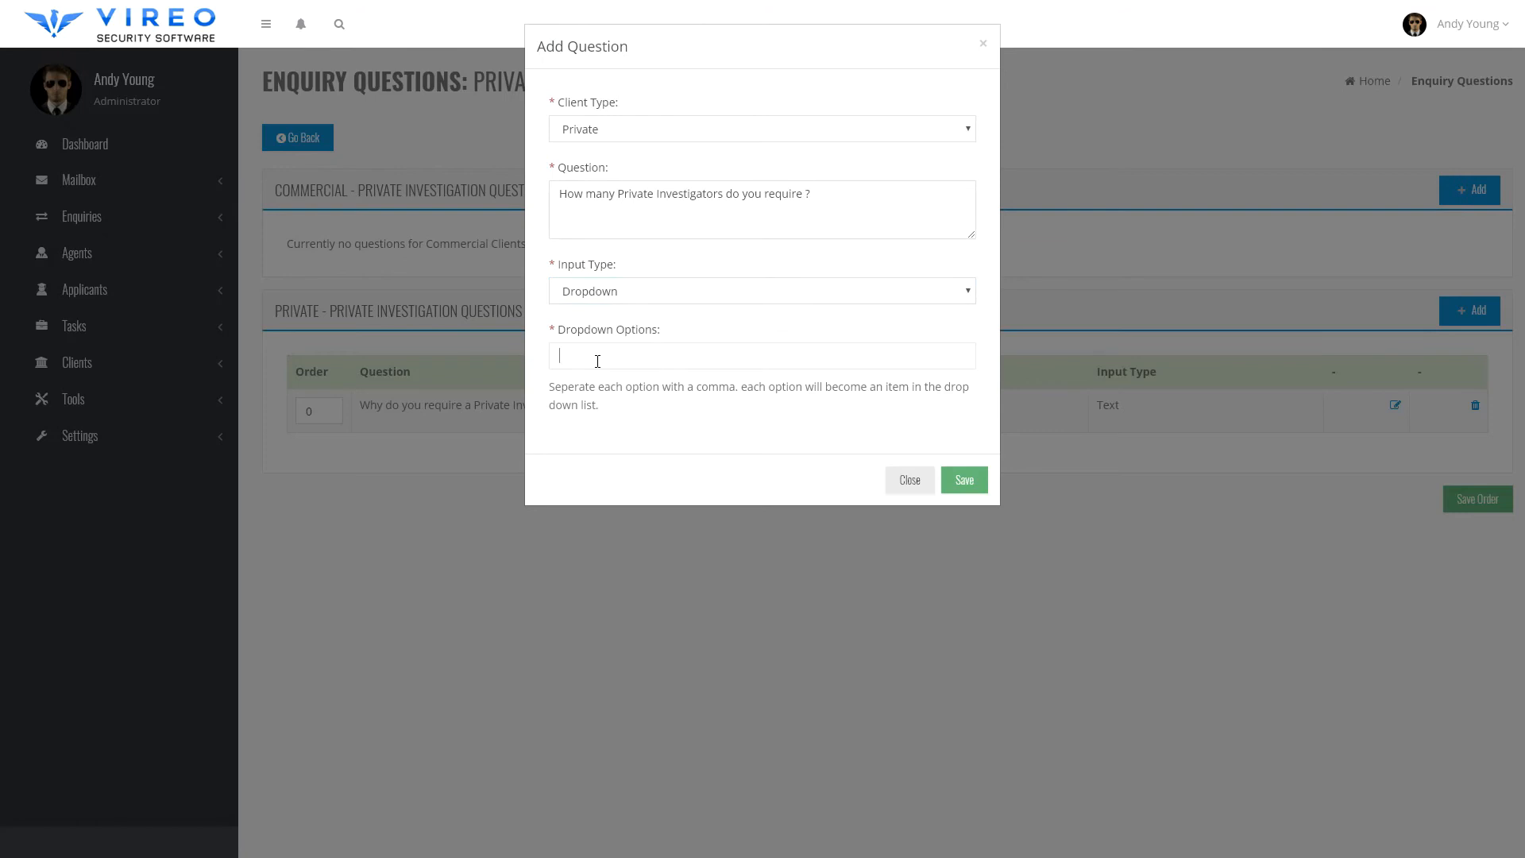
text(1,2,3,4,5,)
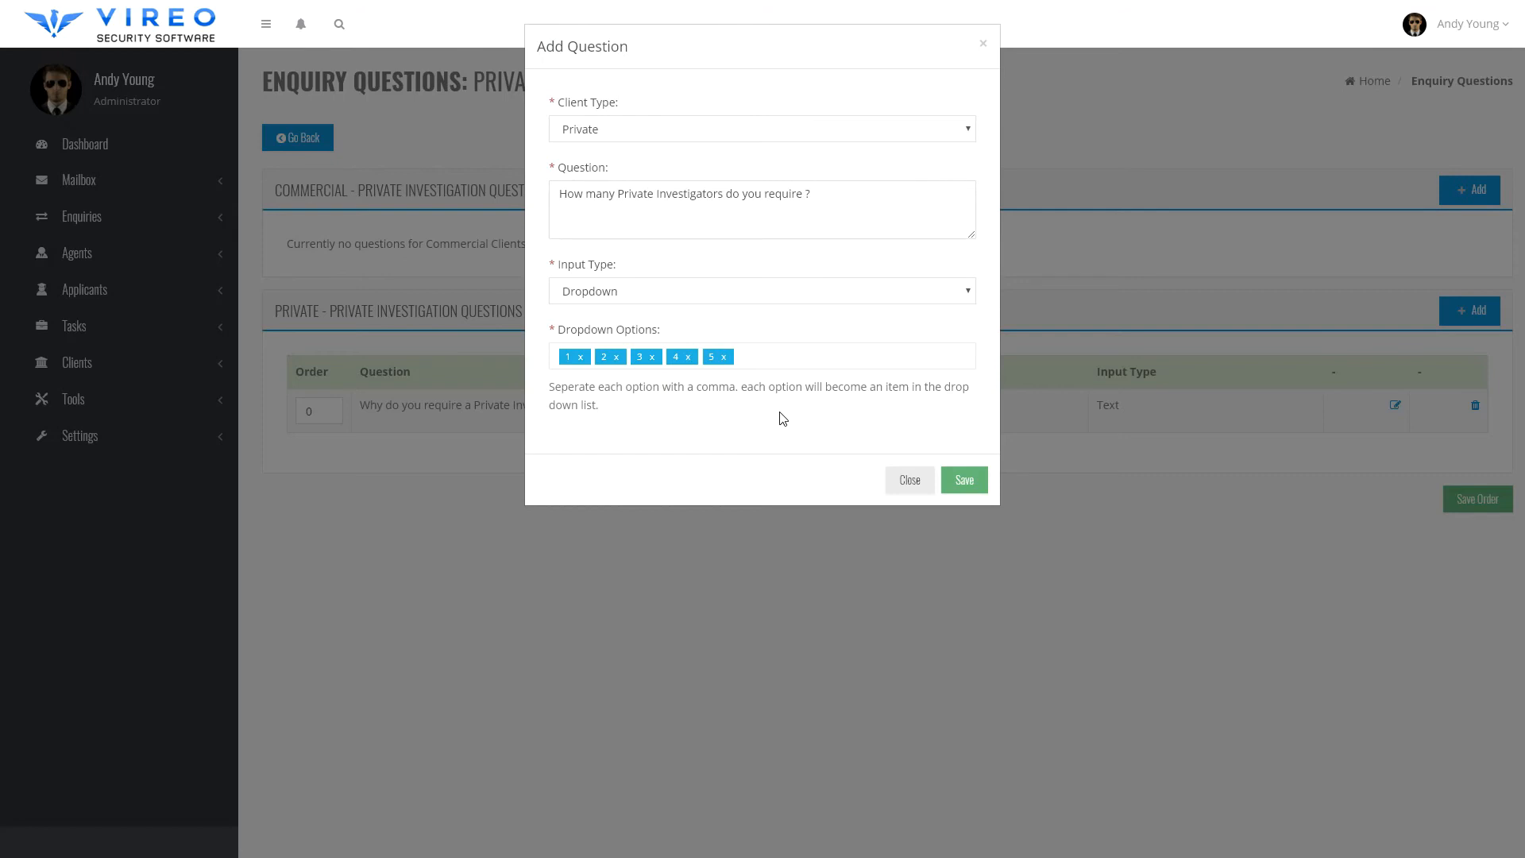
click(964, 480)
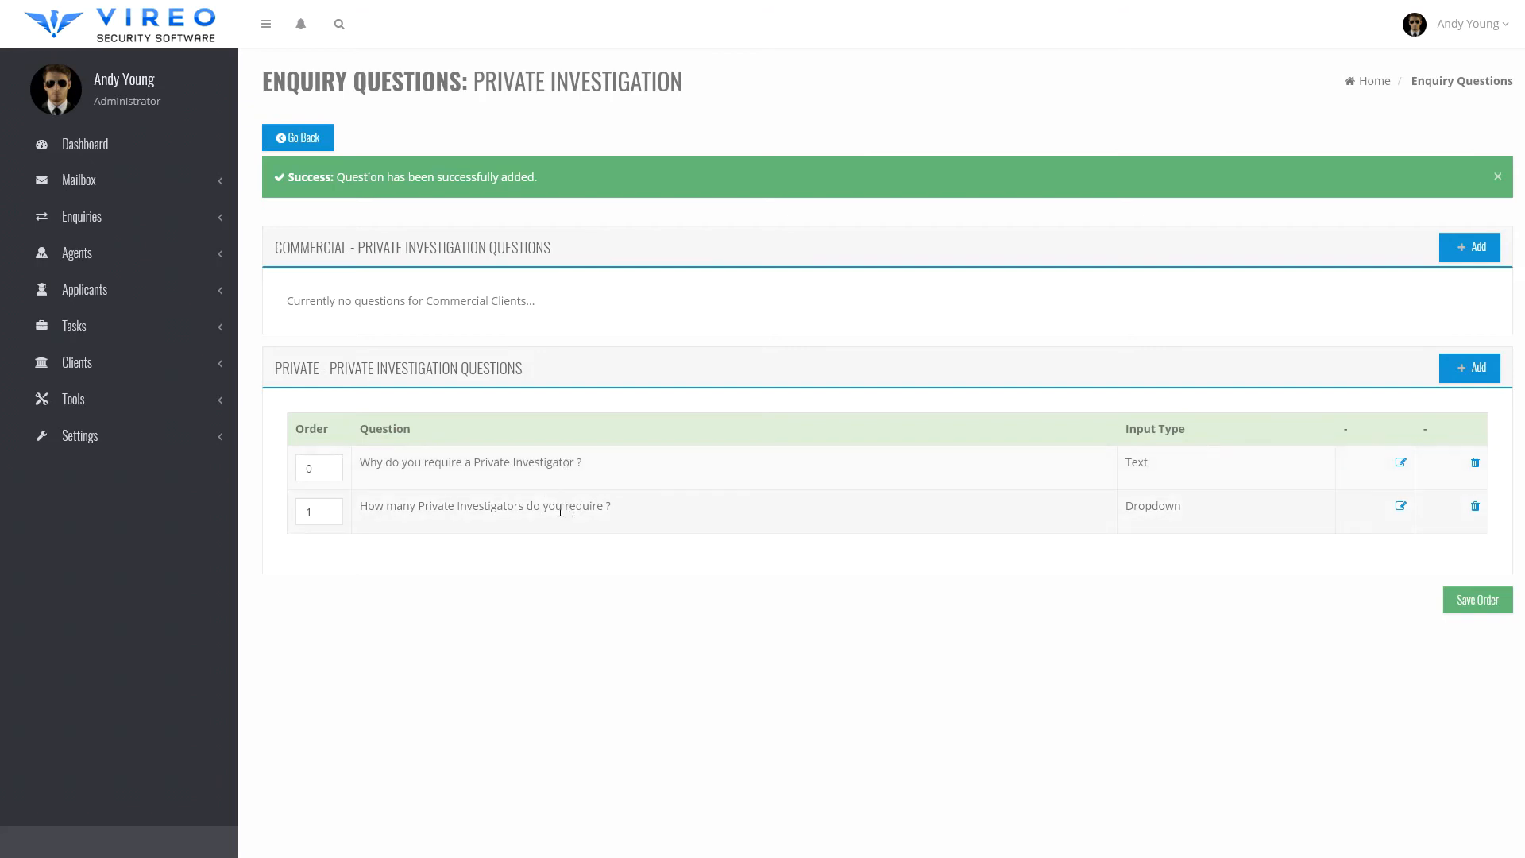
click(320, 139)
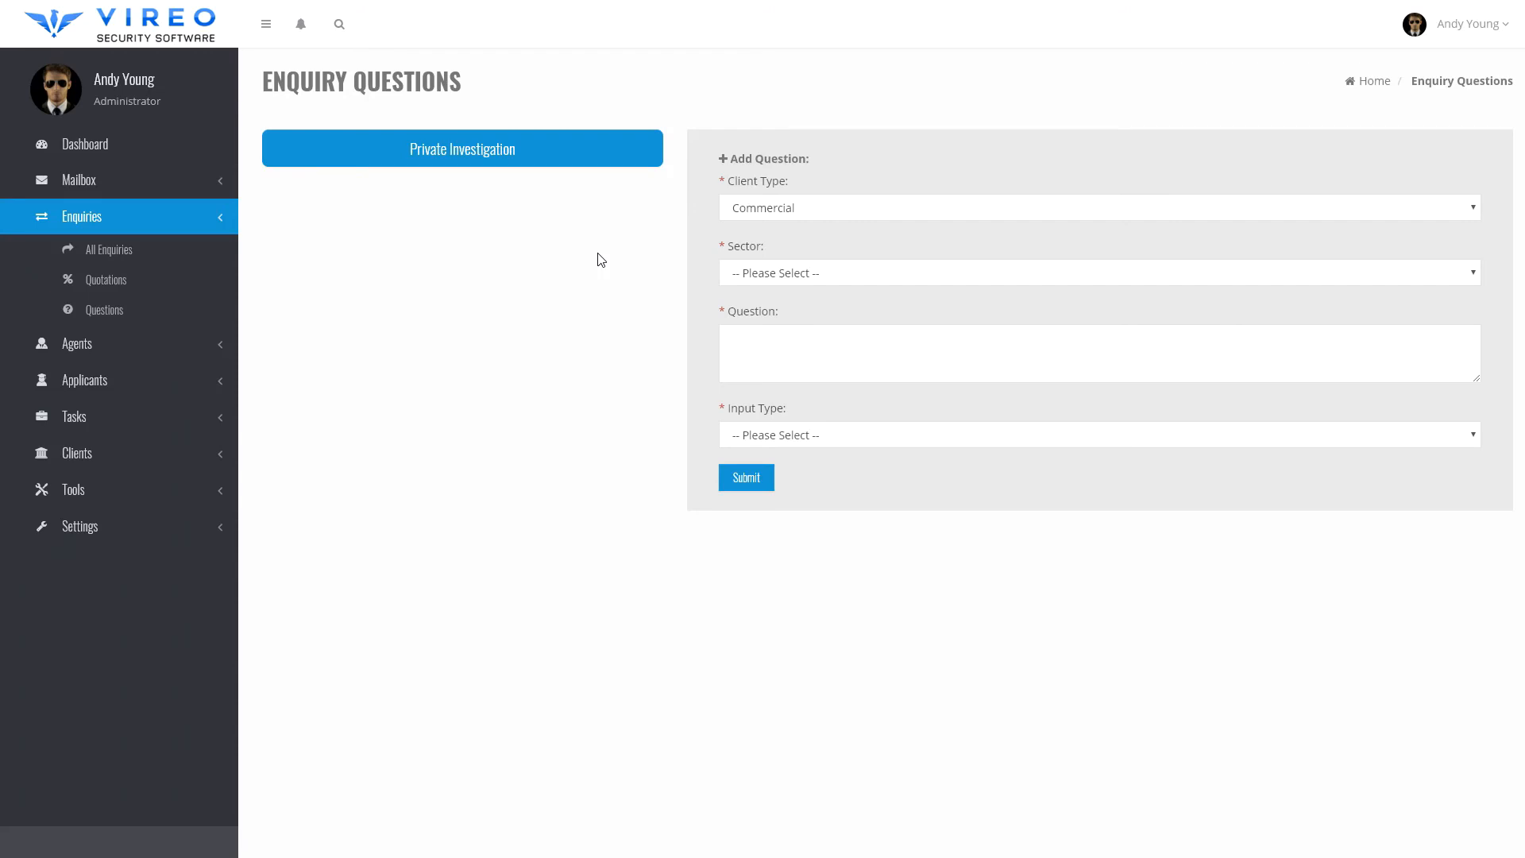
- Go to the Dashboard, then open Settings > Edit Forms
click(136, 145)
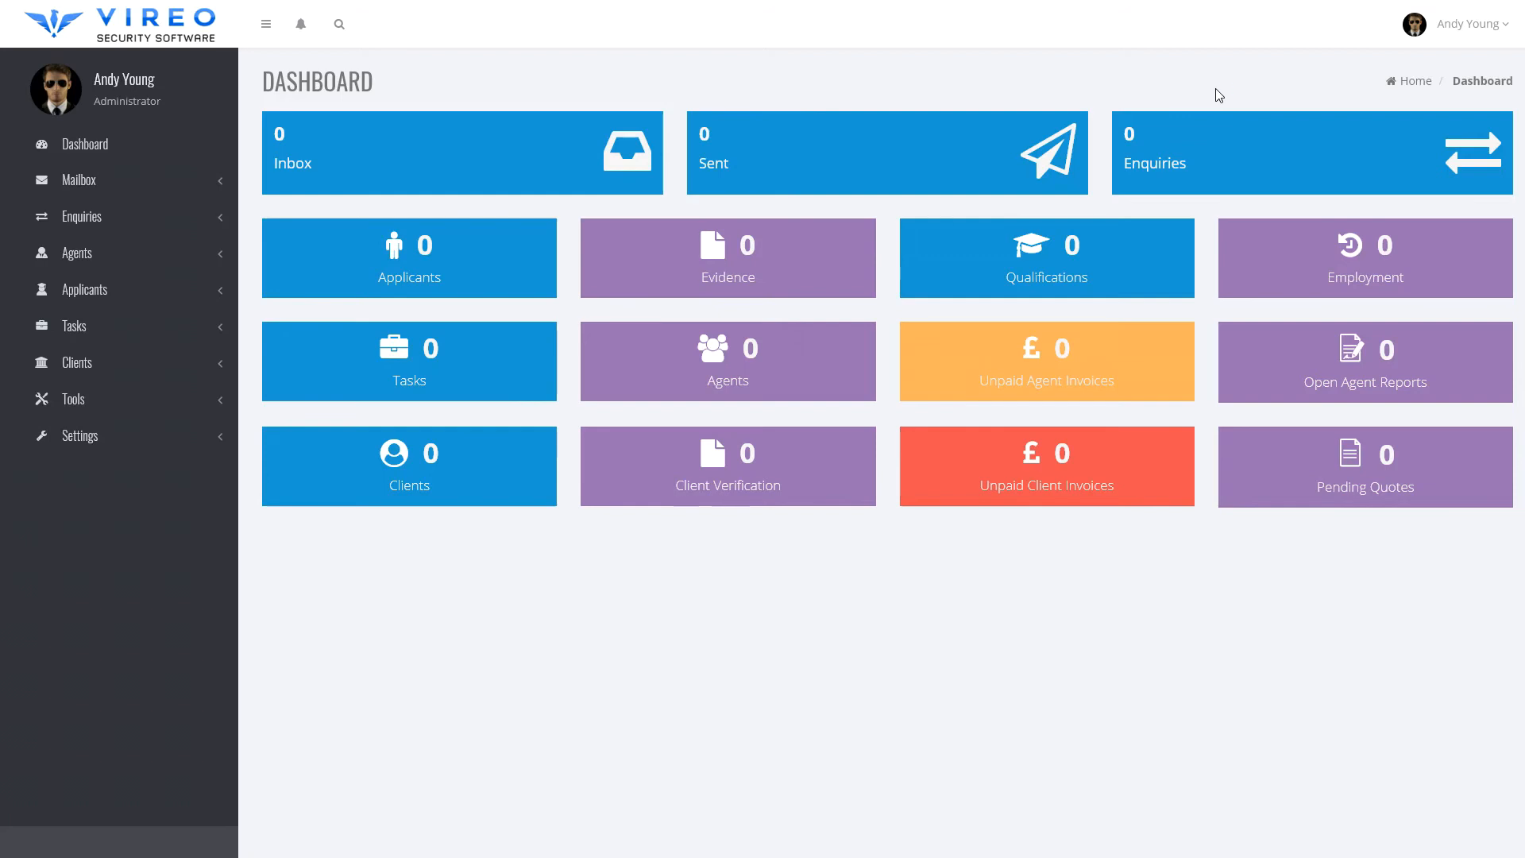
click(173, 447)
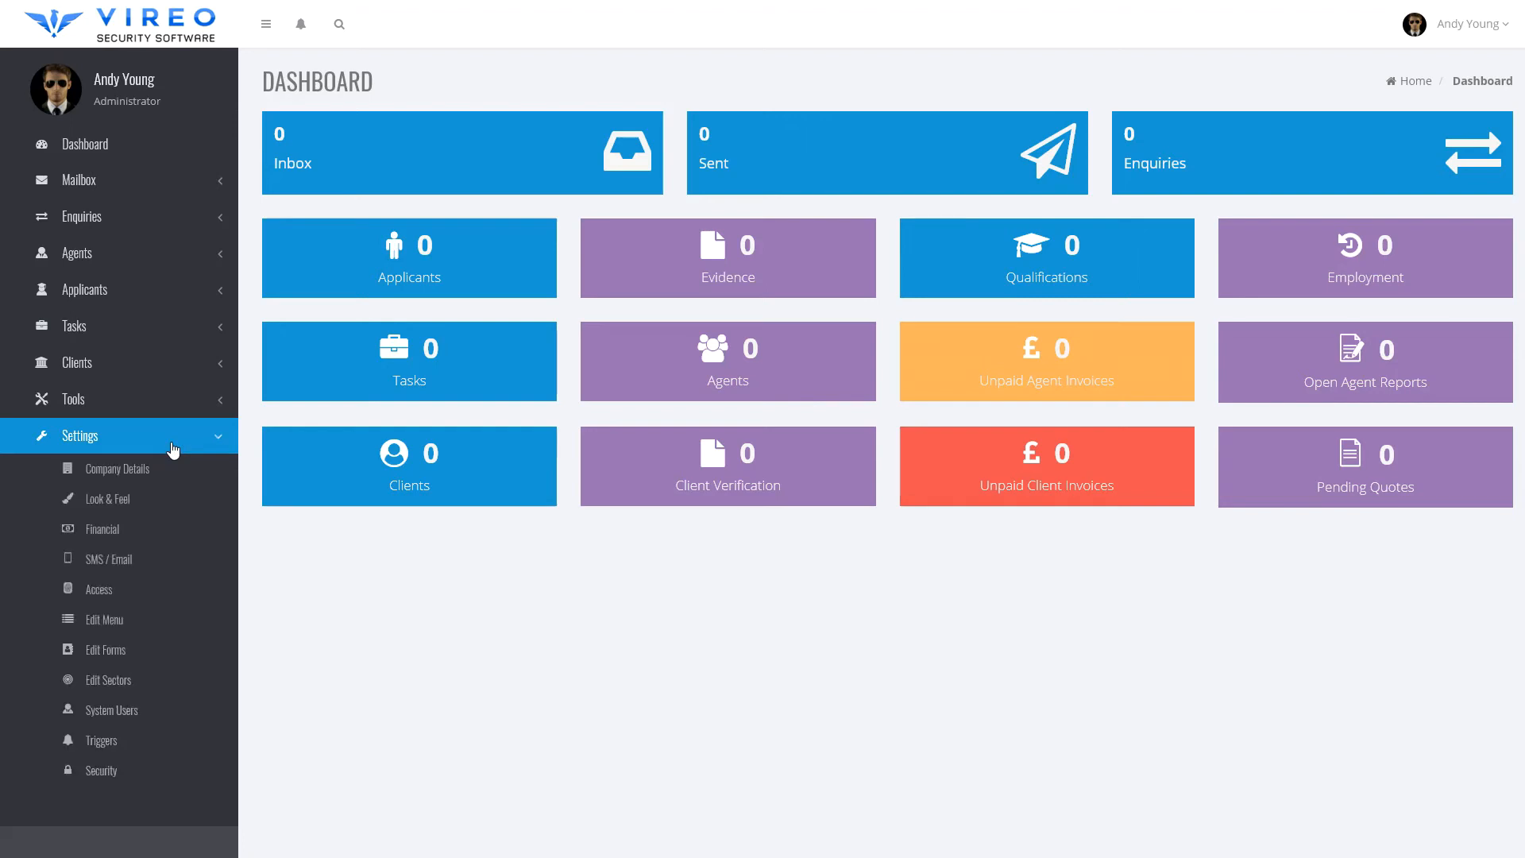
click(116, 659)
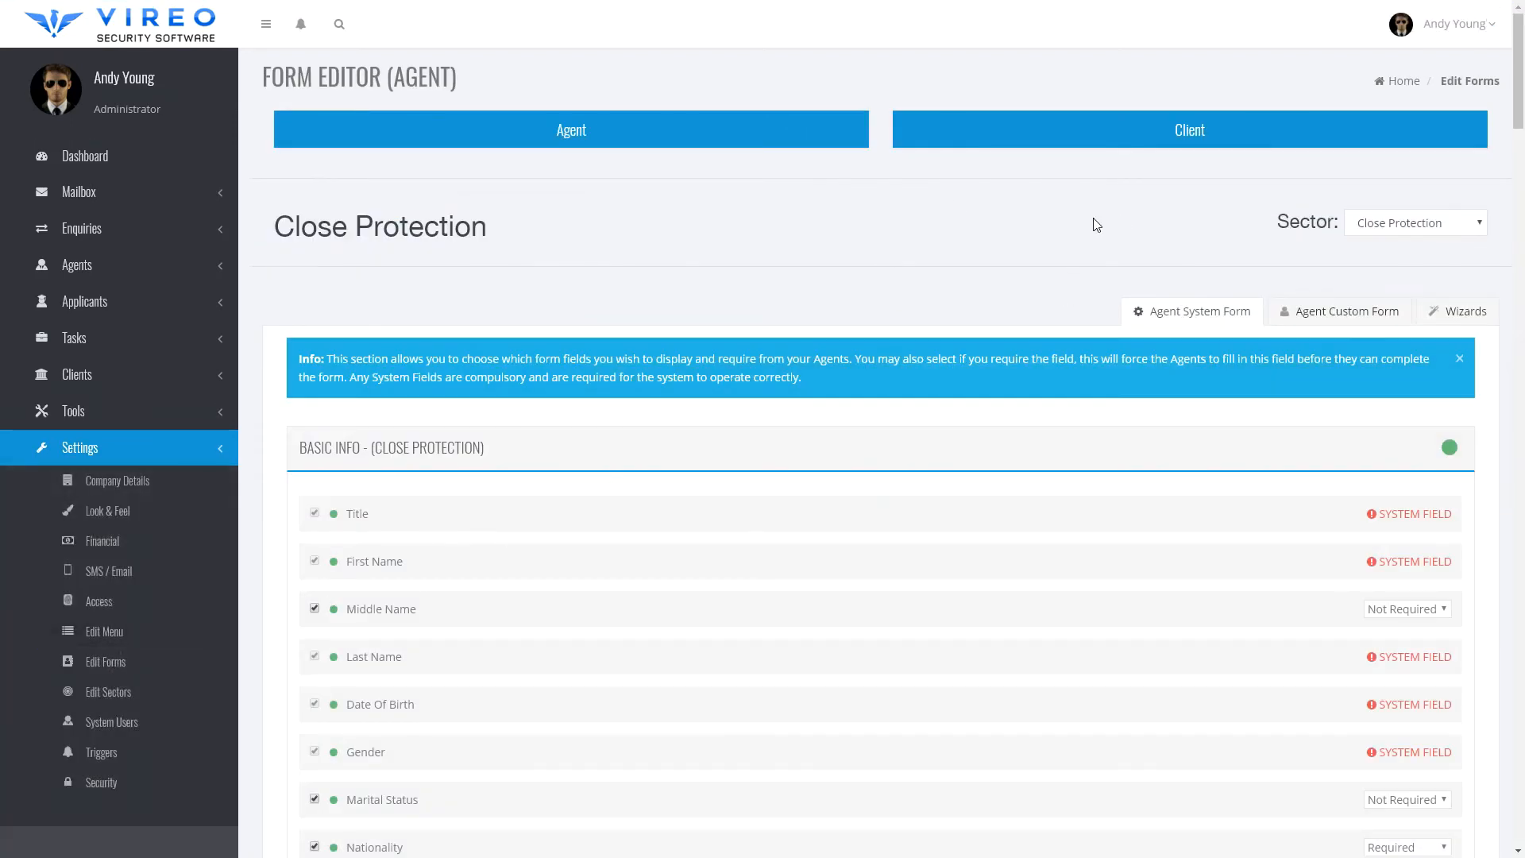
- Try switching the form editor's Sector dropdown to Private Investigation
click(1394, 230)
click(1385, 228)
click(1374, 216)
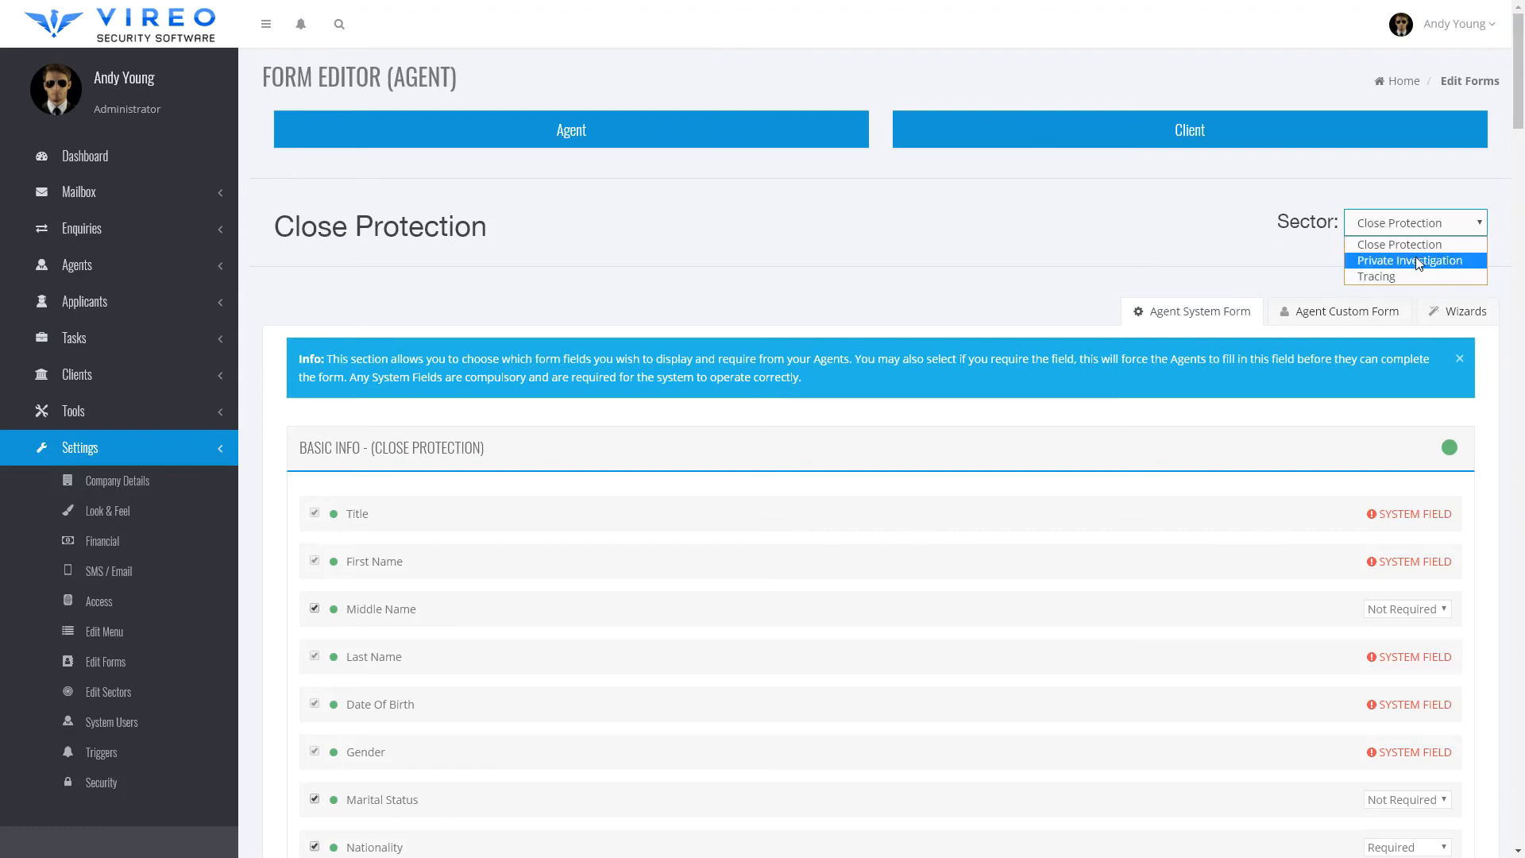
click(1406, 222)
- Untick Middle Name, Marital Status, Nationality, Ethnic Group and Religion, and open the SIA Number requirement choices
scroll(613, 503, down, 3)
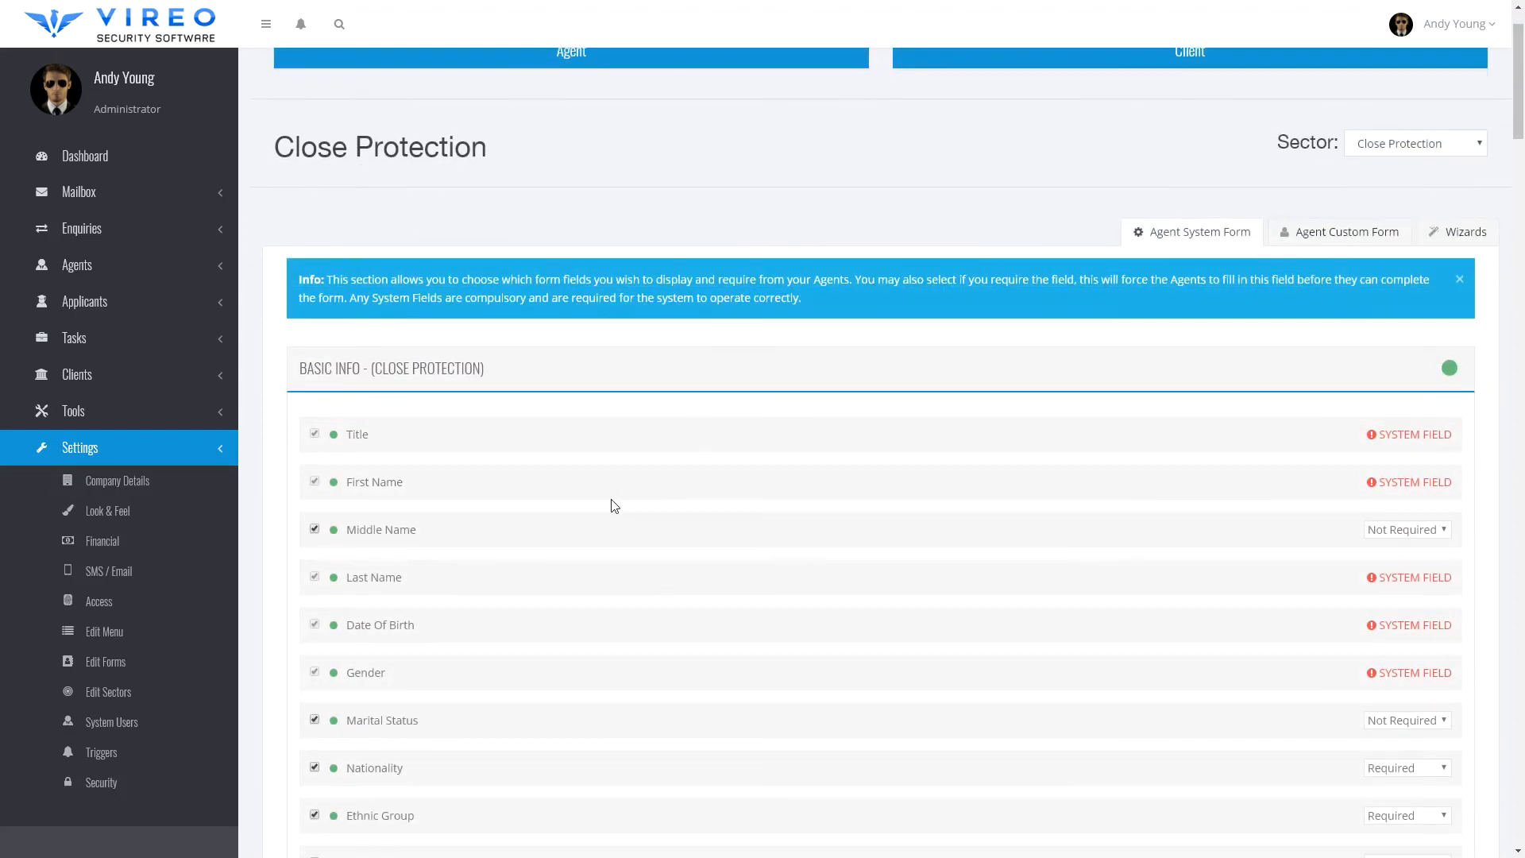
click(315, 370)
scroll(468, 411, down, 1)
click(314, 481)
click(315, 529)
click(314, 577)
click(315, 624)
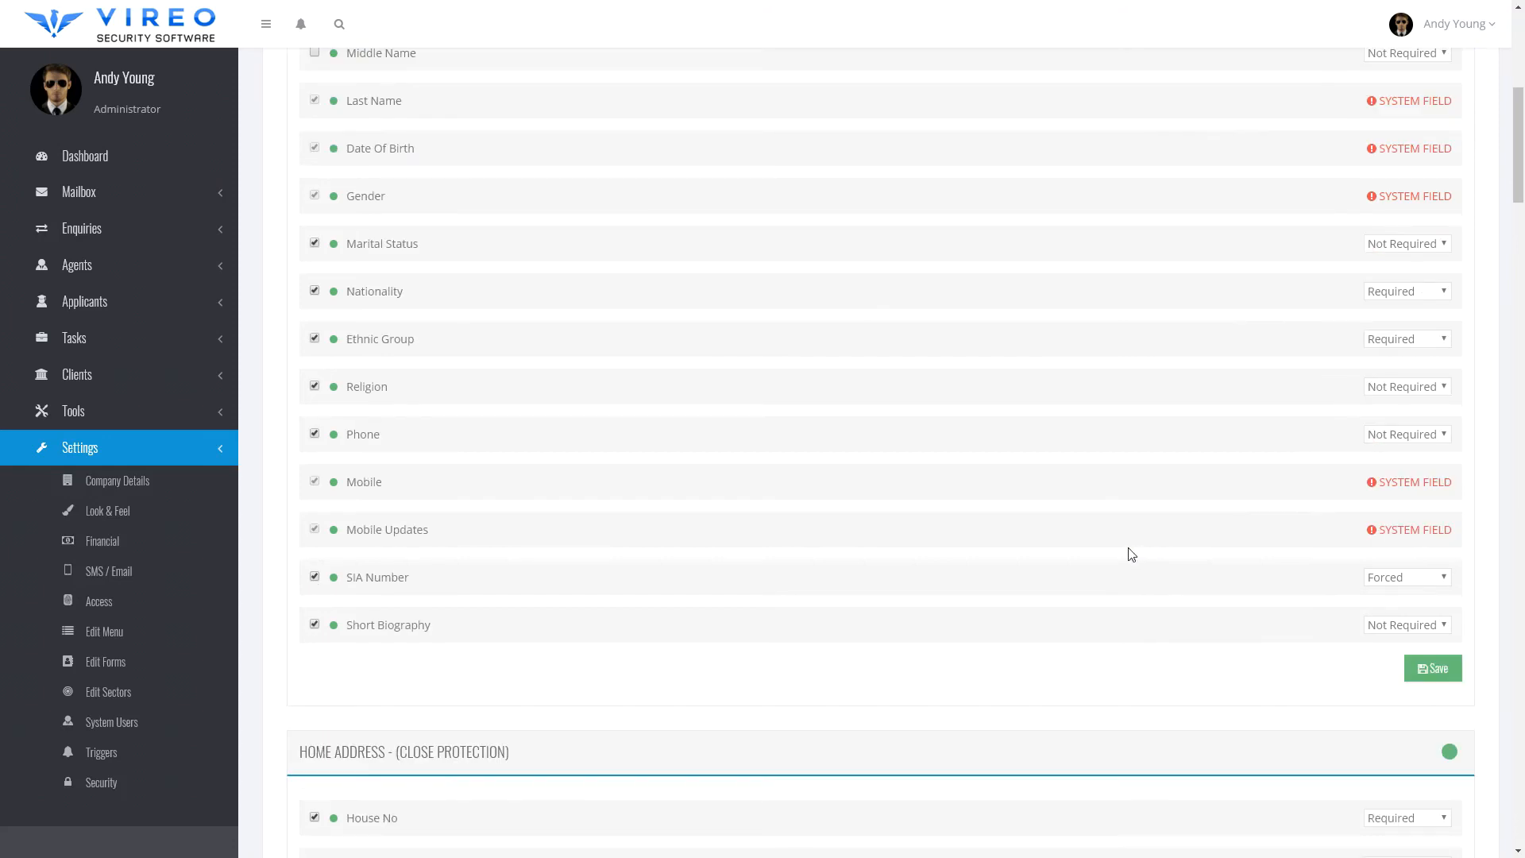
click(1403, 580)
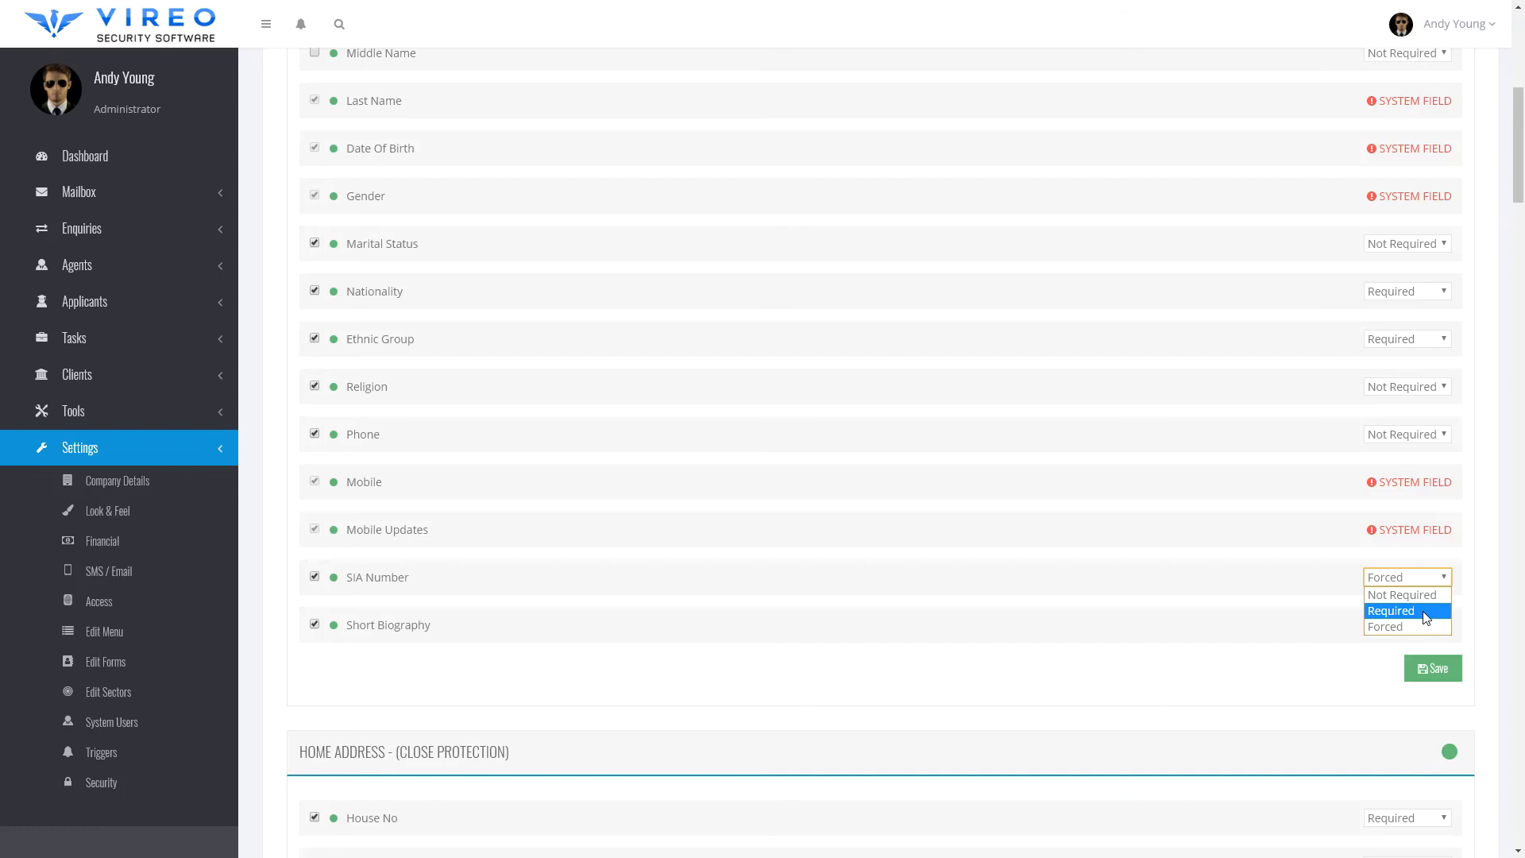
scroll(1425, 618, up, 1)
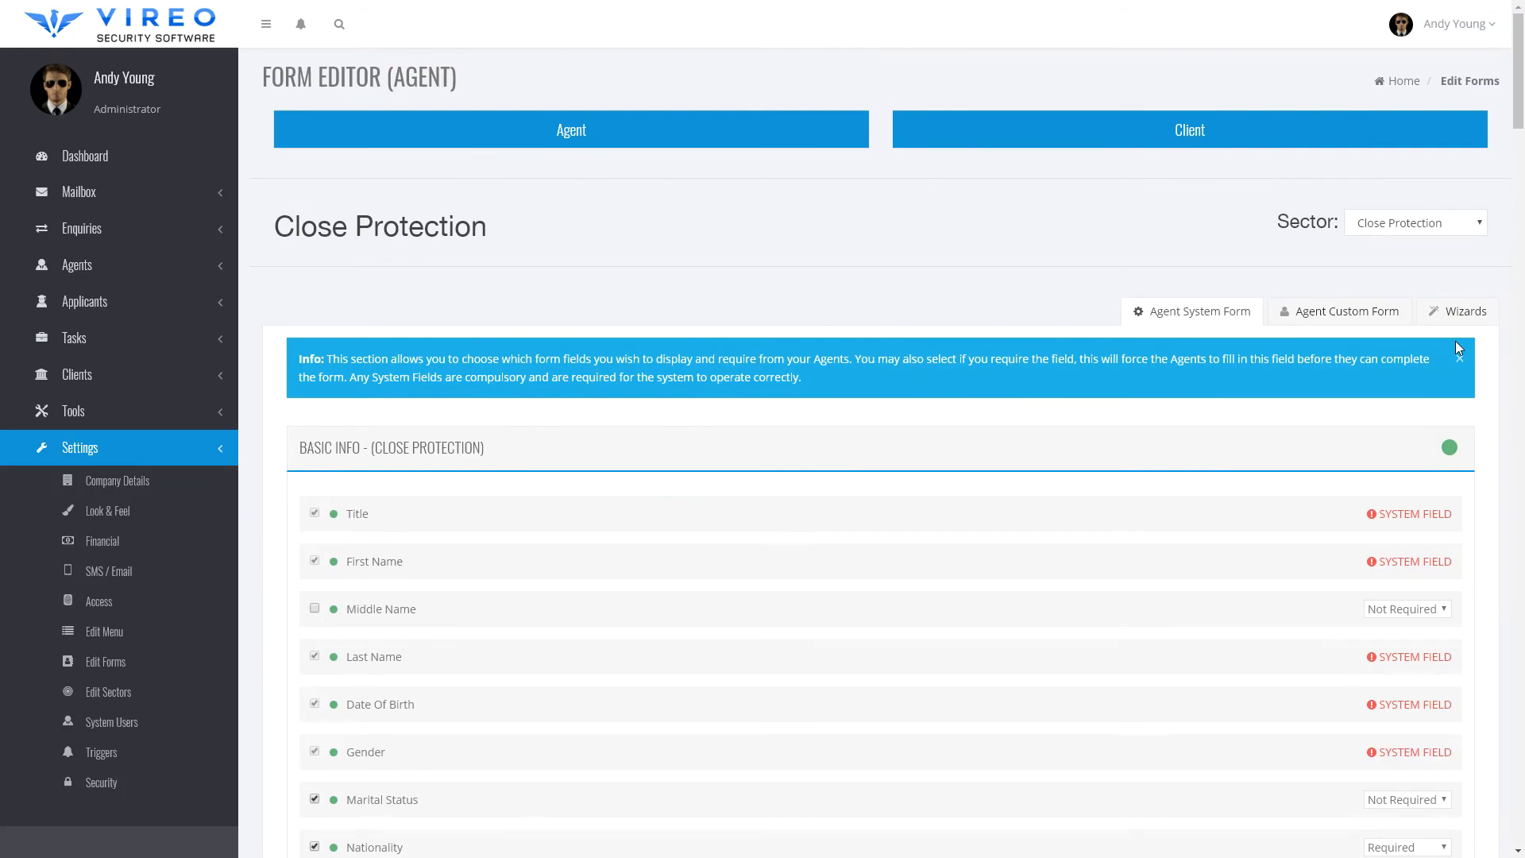
- Look through the agent wizards settings
click(1460, 318)
scroll(1352, 504, down, 4)
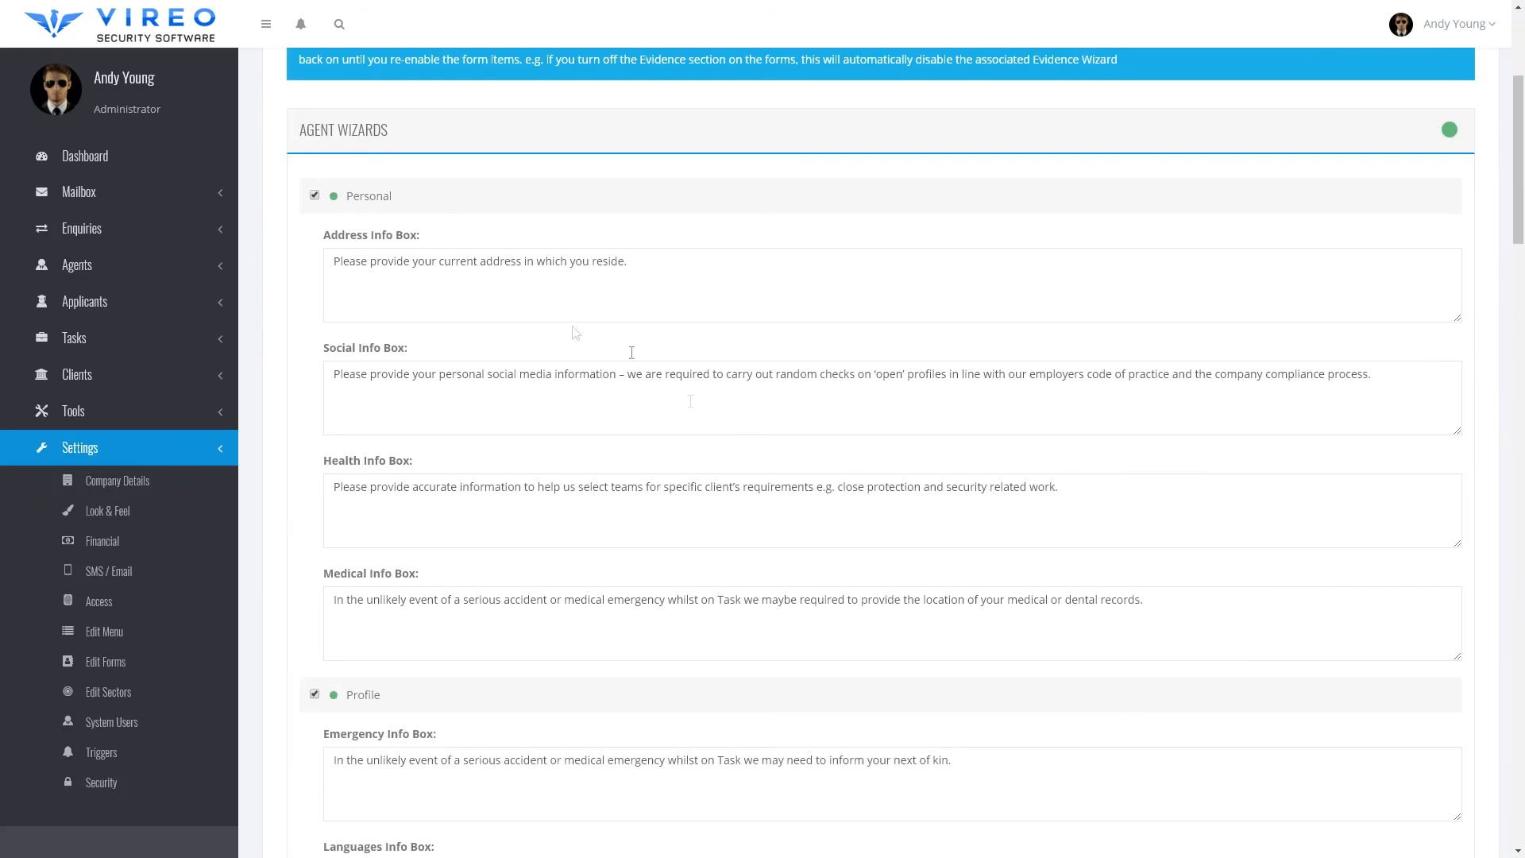
scroll(987, 595, down, 5)
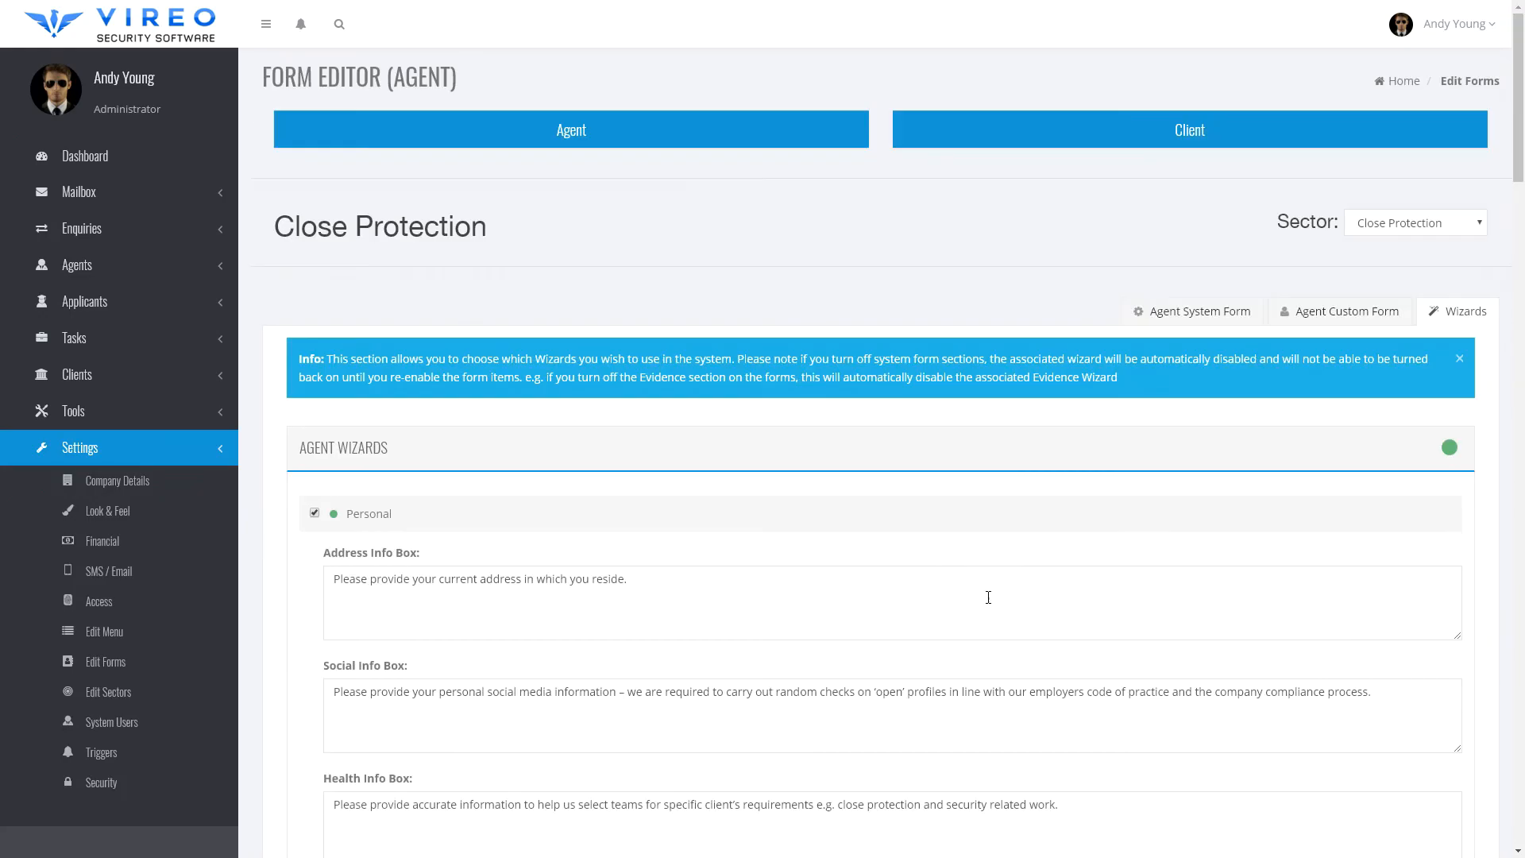
- Switch the Form Editor to the Tracing sector and review its Agent System Form fields
click(1374, 232)
click(1384, 274)
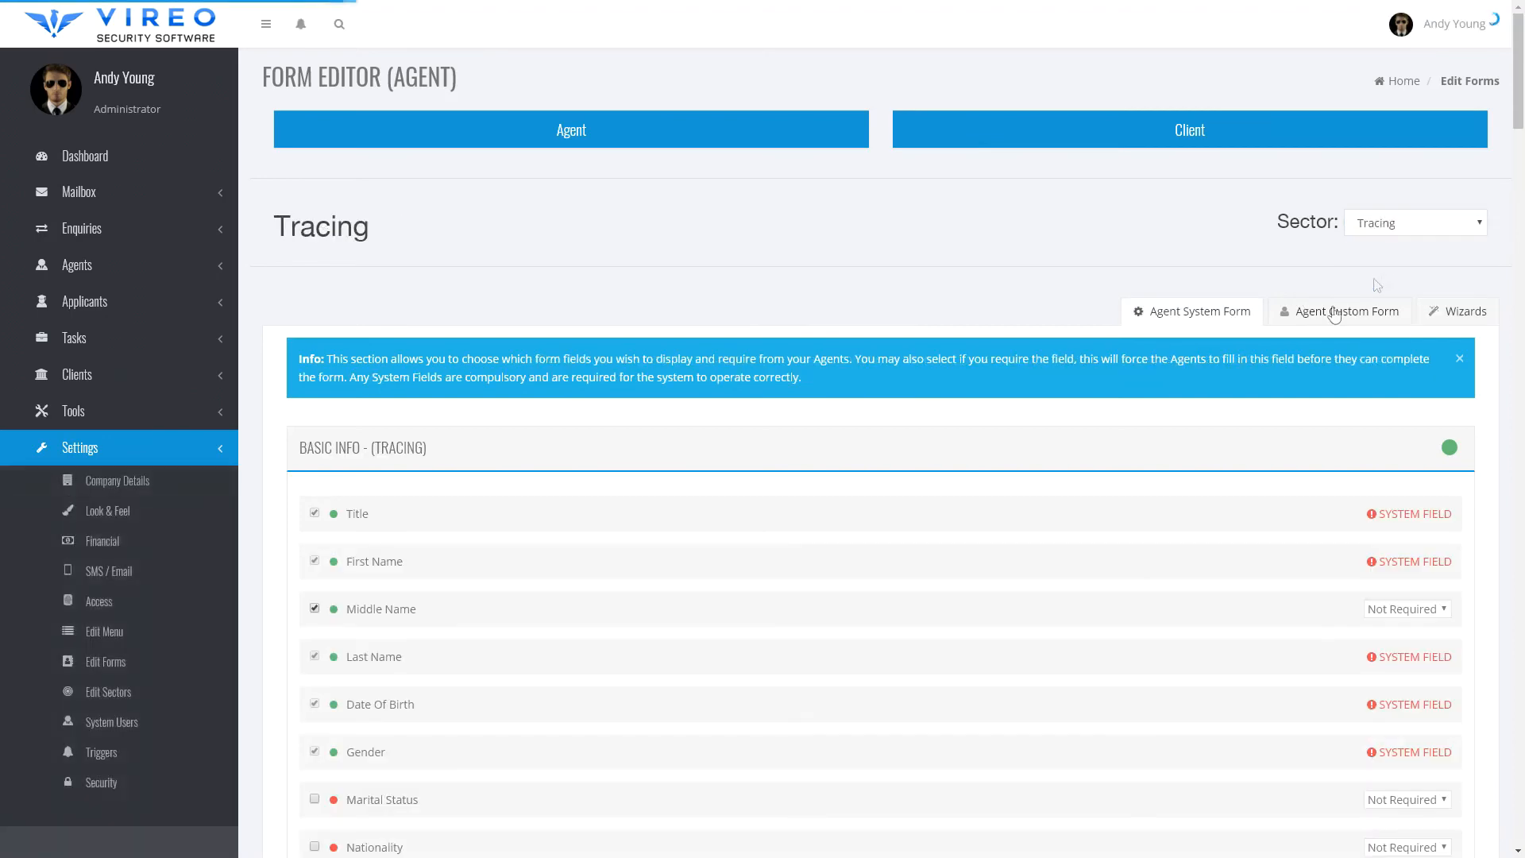
scroll(1167, 480, down, 6)
scroll(896, 436, down, 6)
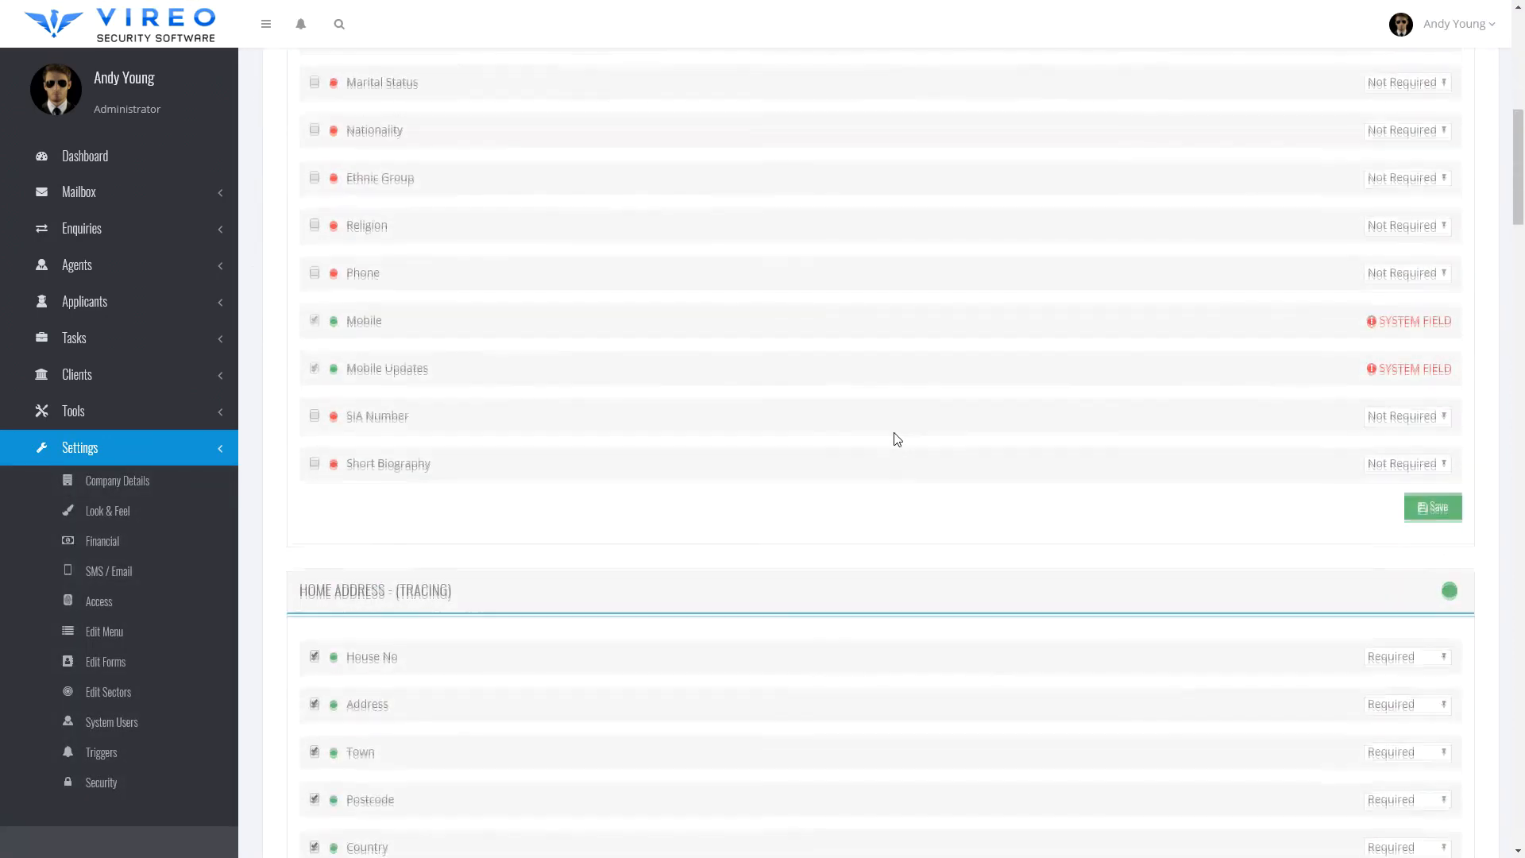
scroll(896, 436, up, 2)
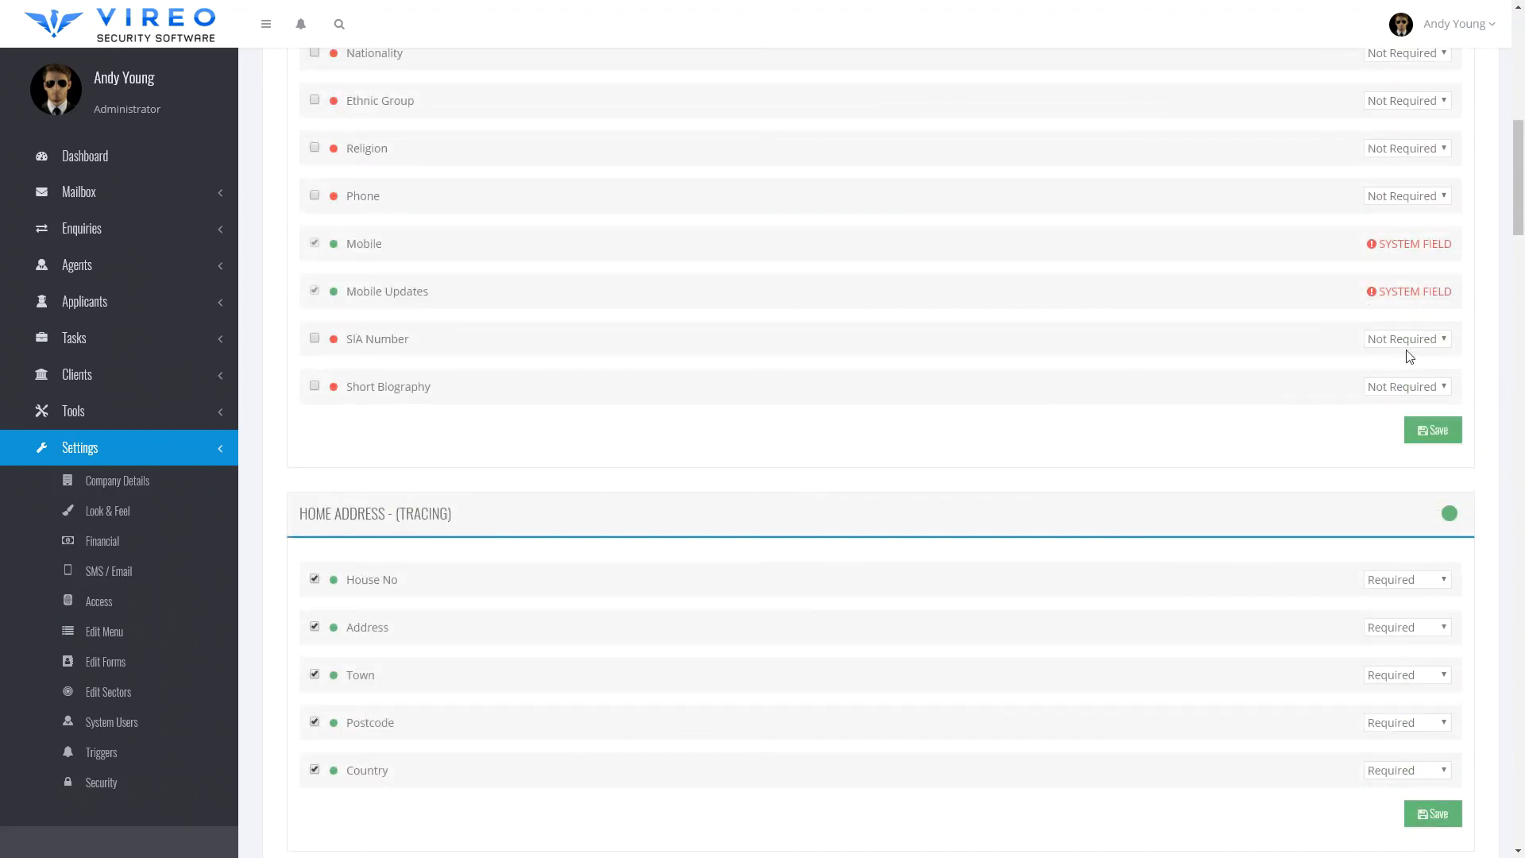
scroll(963, 433, down, 4)
scroll(966, 430, down, 10)
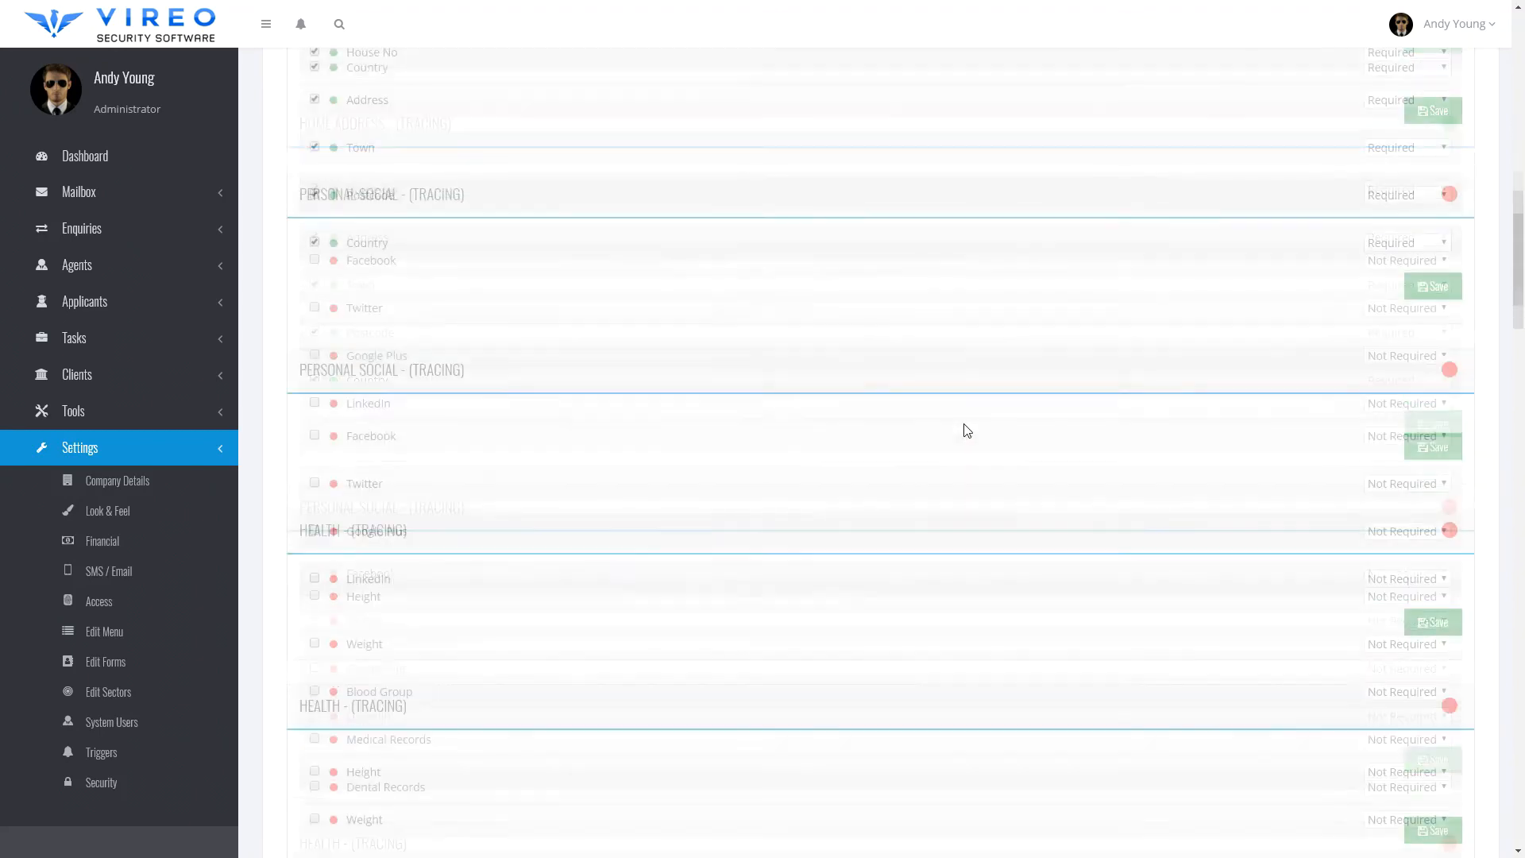
scroll(967, 430, up, 11)
scroll(967, 430, up, 15)
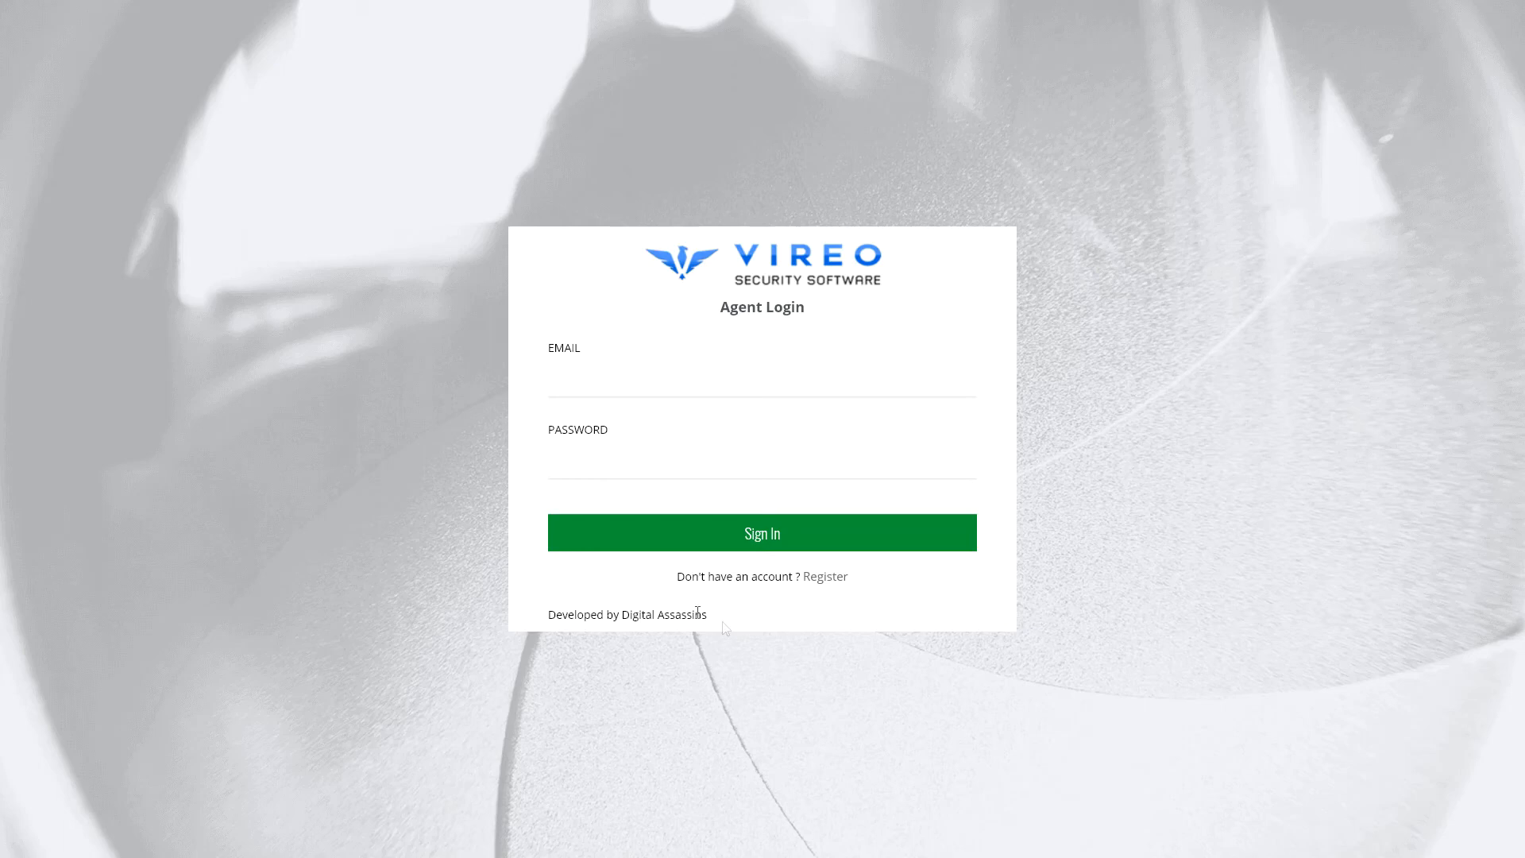
- Open the agent registration form and set the applicant's title to Mr
click(839, 584)
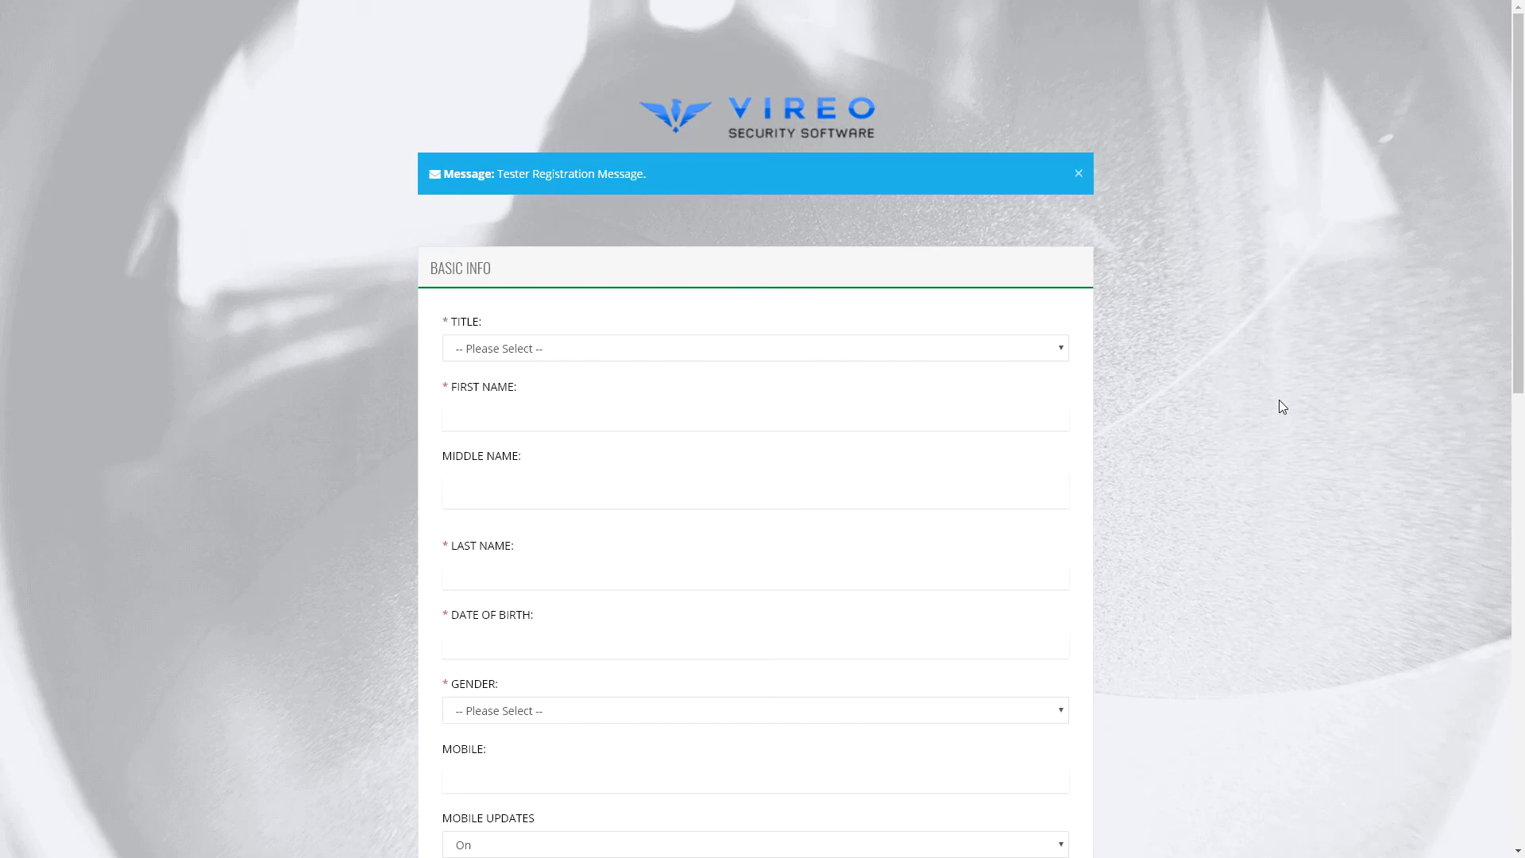
scroll(1239, 425, down, 5)
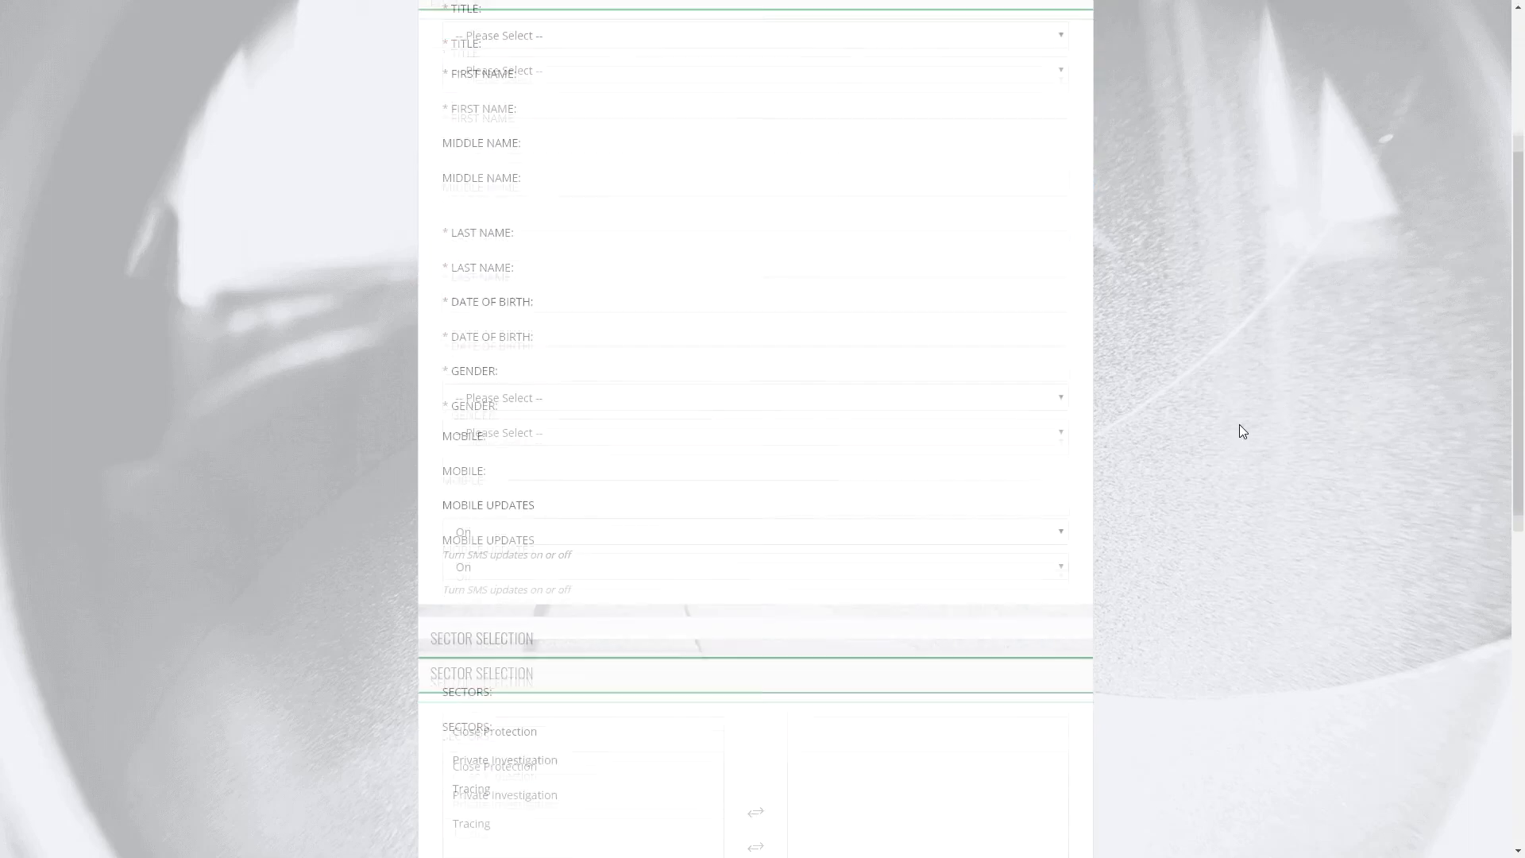
scroll(1242, 432, up, 5)
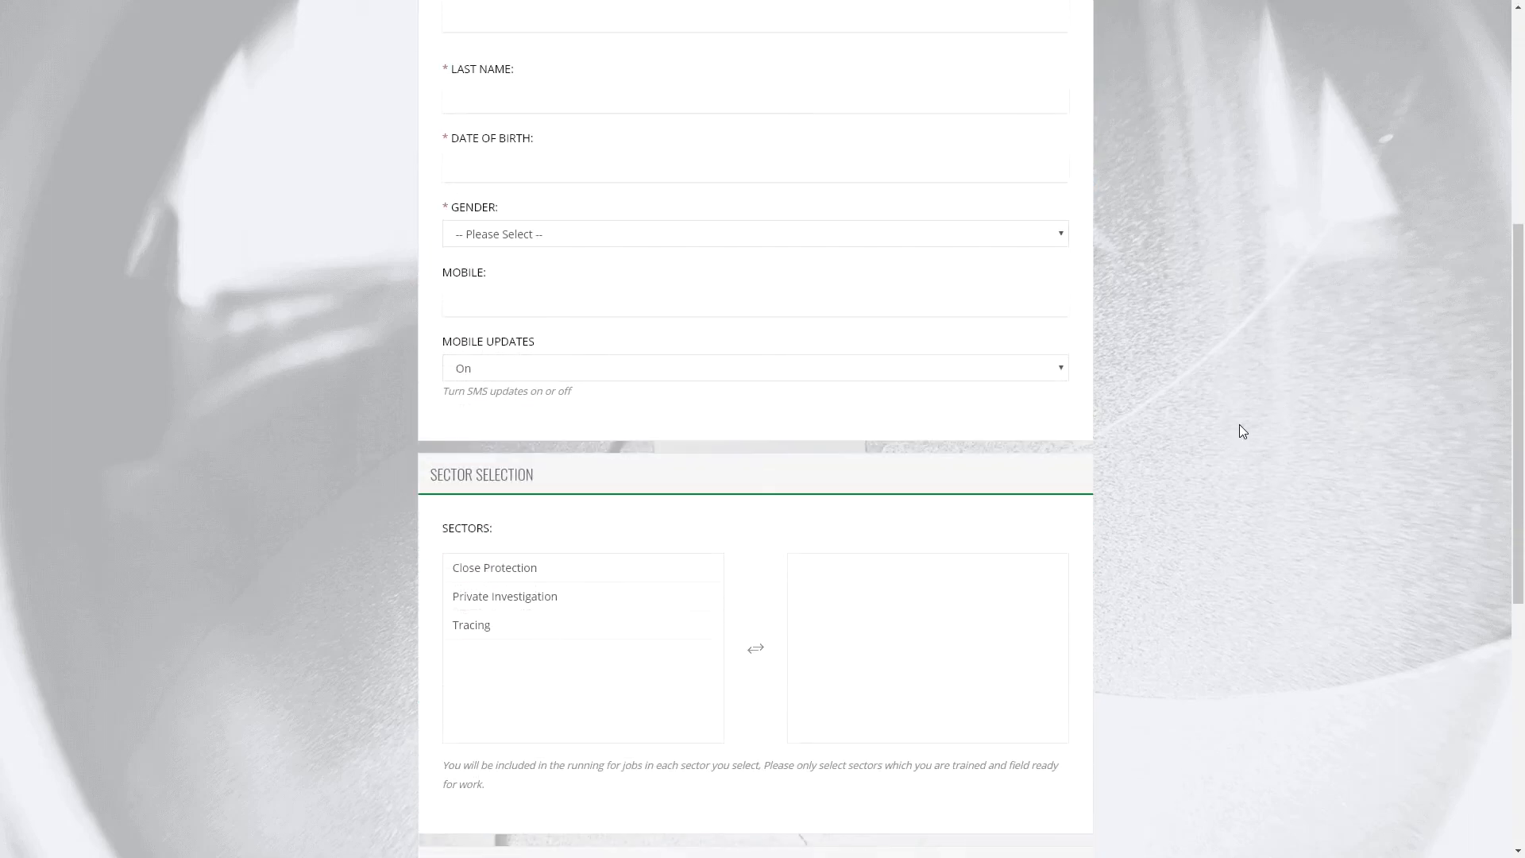
scroll(1242, 432, up, 2)
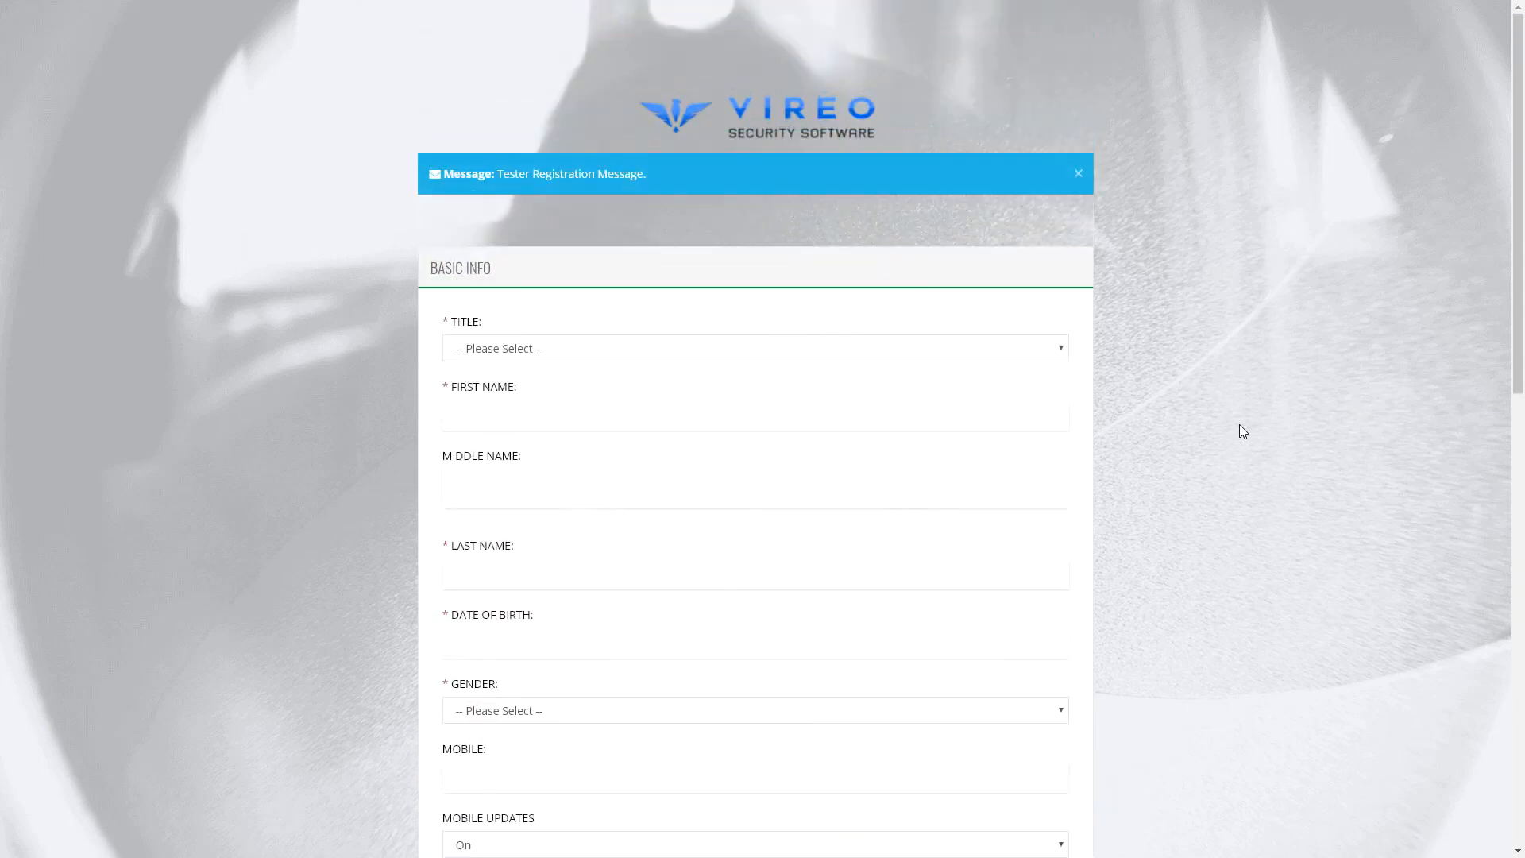
click(559, 341)
click(525, 383)
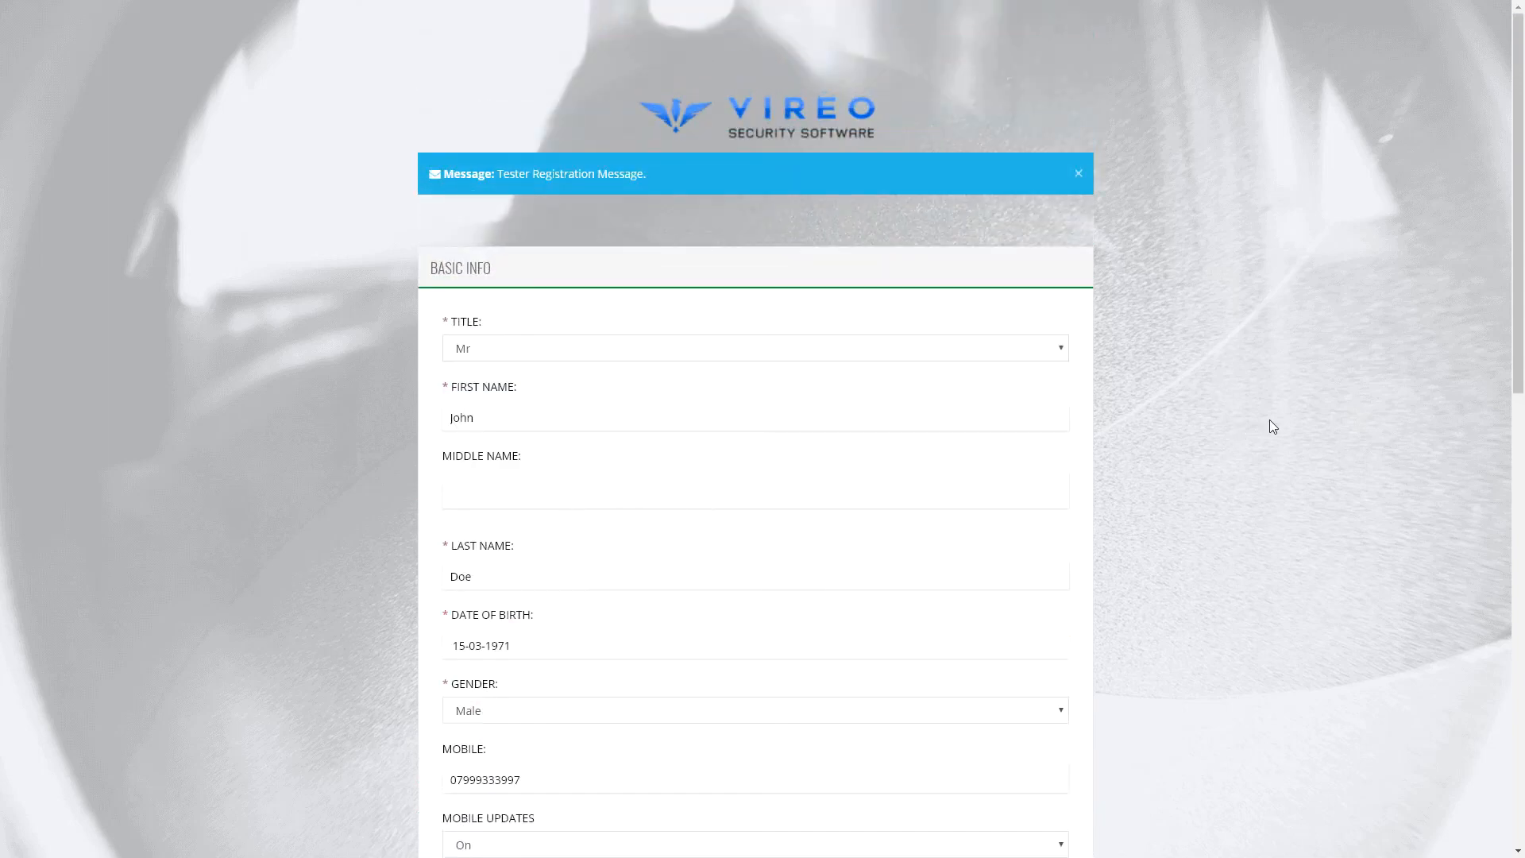
- Check the entered date of birth and mobile number
scroll(1273, 427, down, 2)
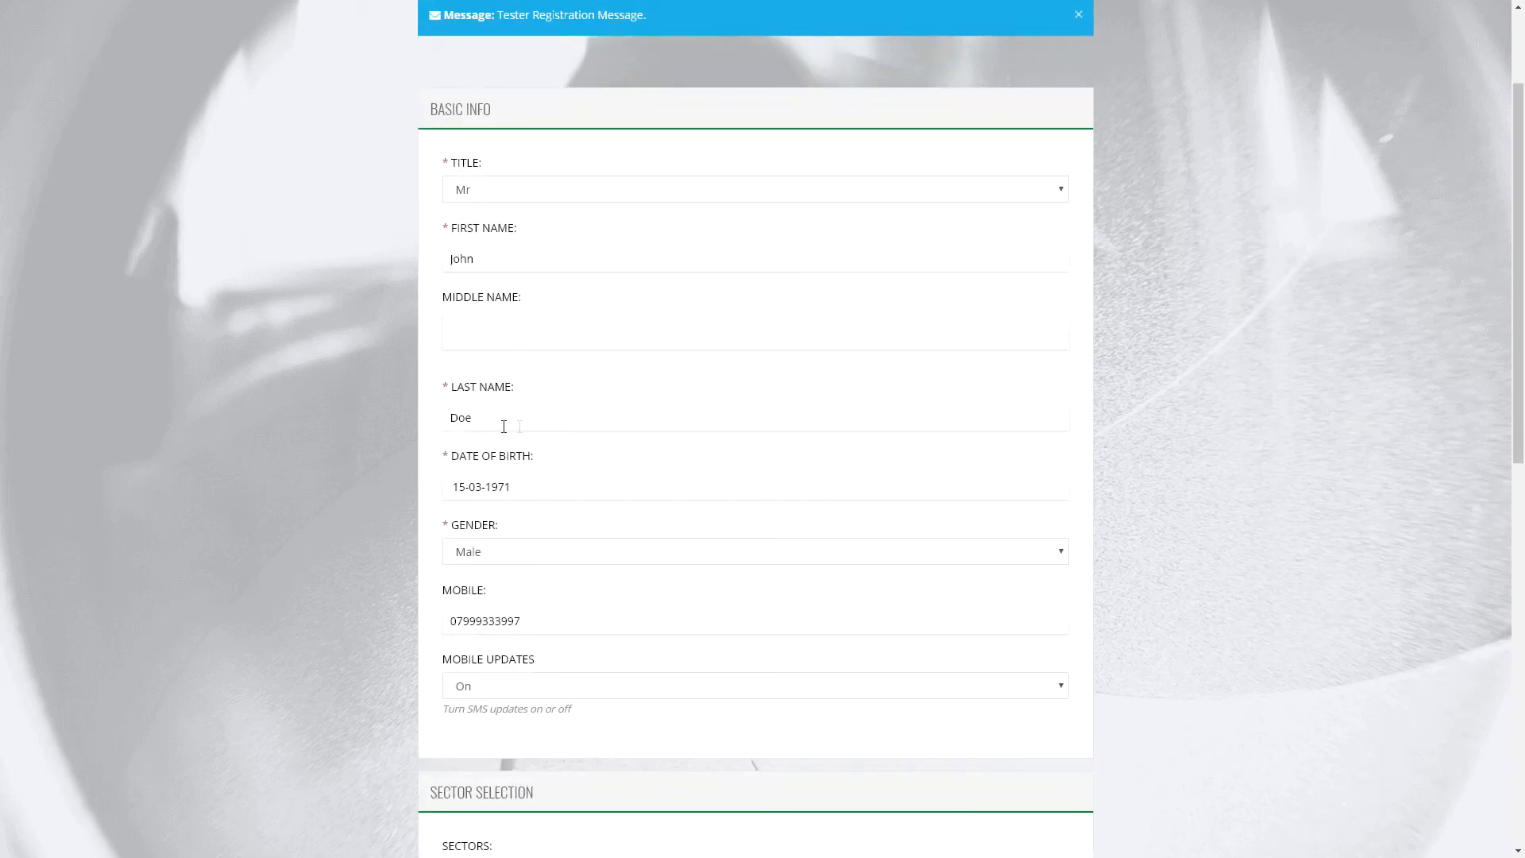
scroll(499, 414, down, 1)
click(537, 415)
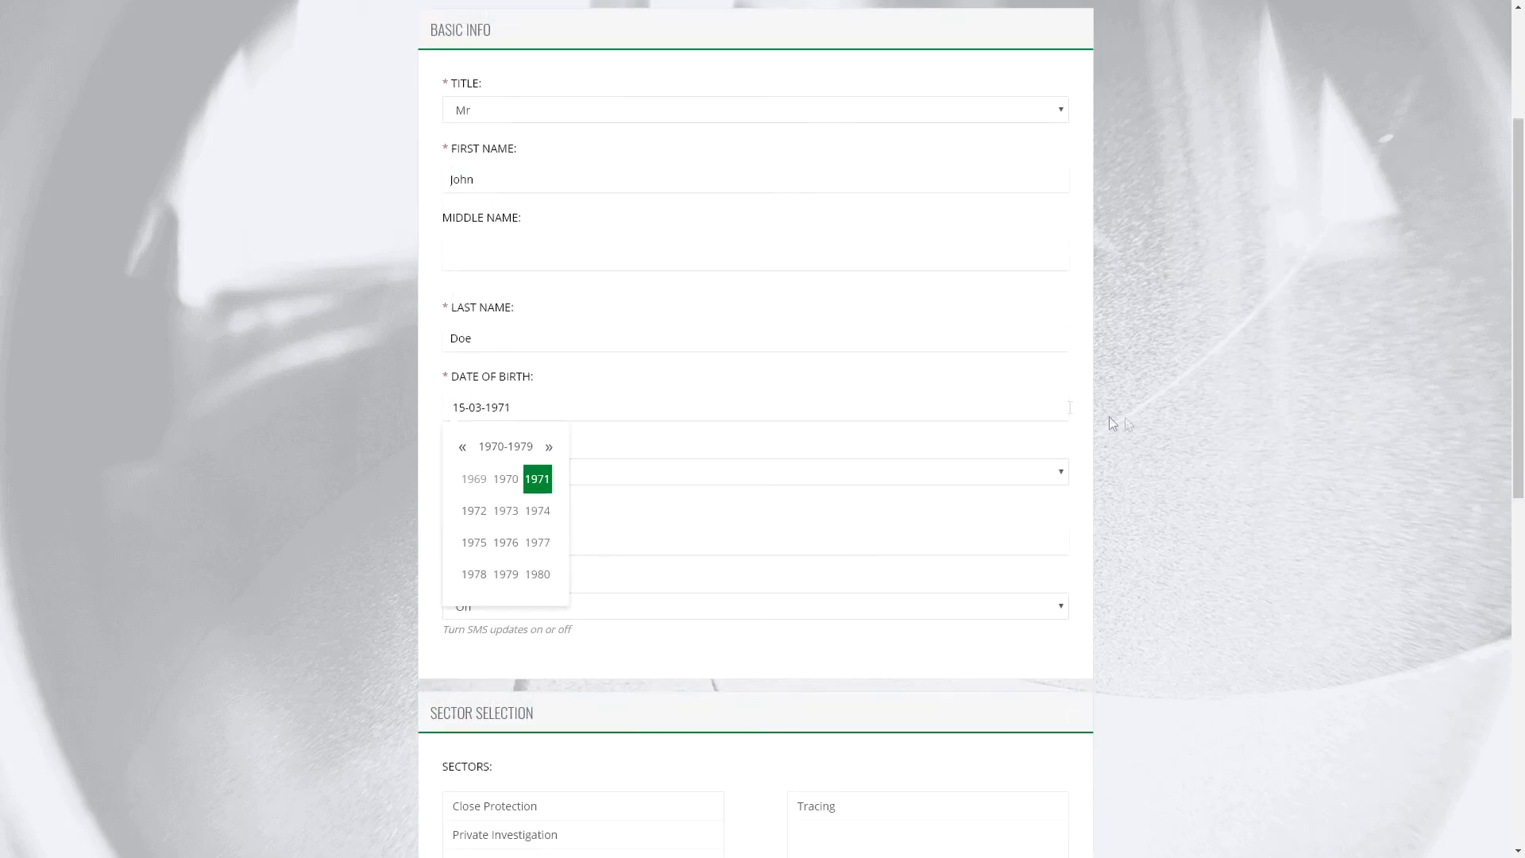
click(1163, 415)
scroll(1178, 409, down, 1)
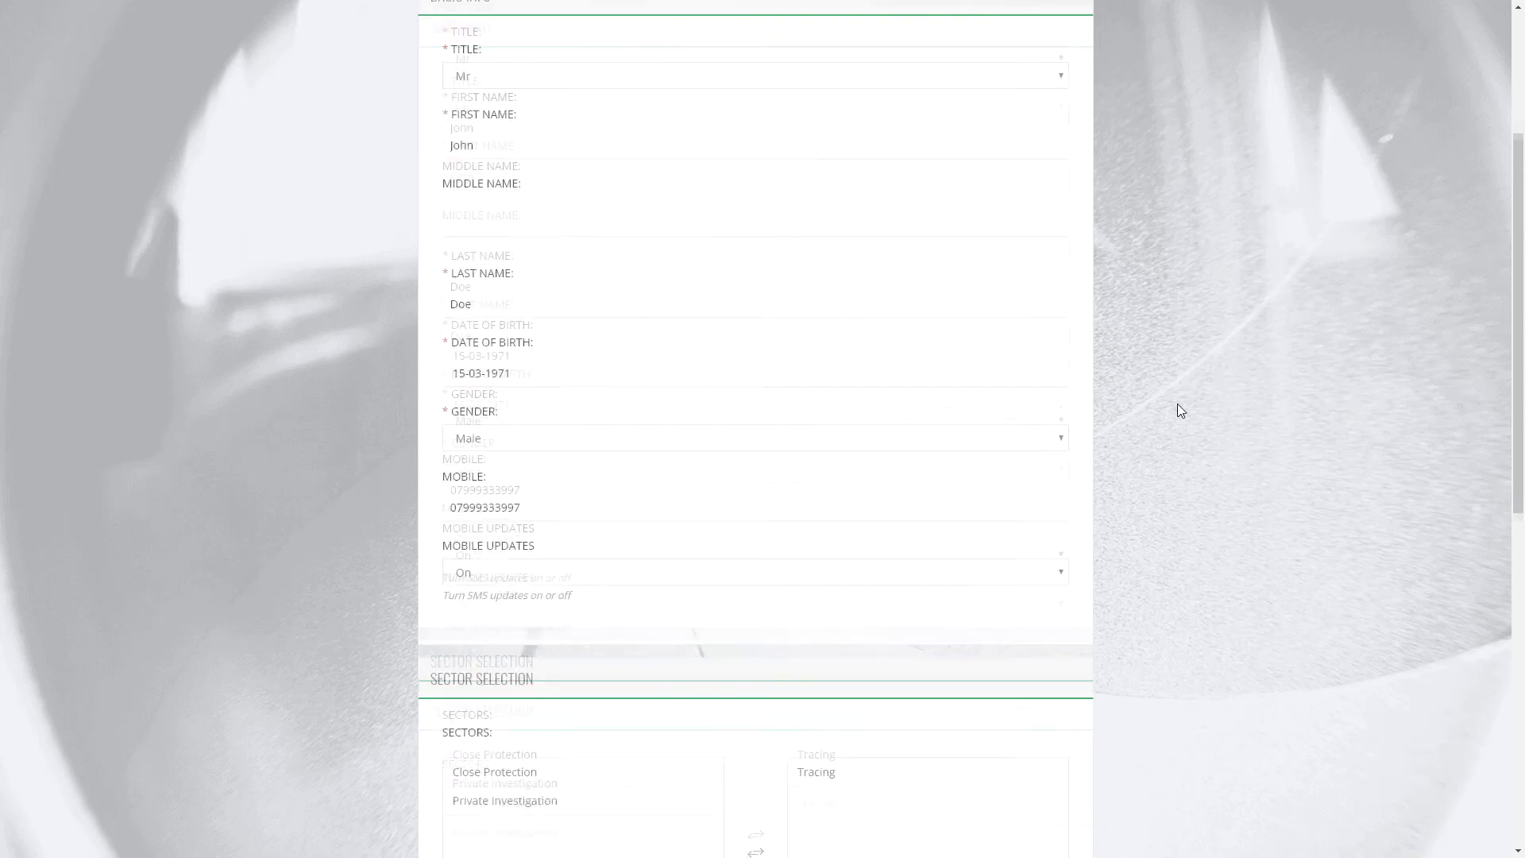
drag(561, 458, 446, 472)
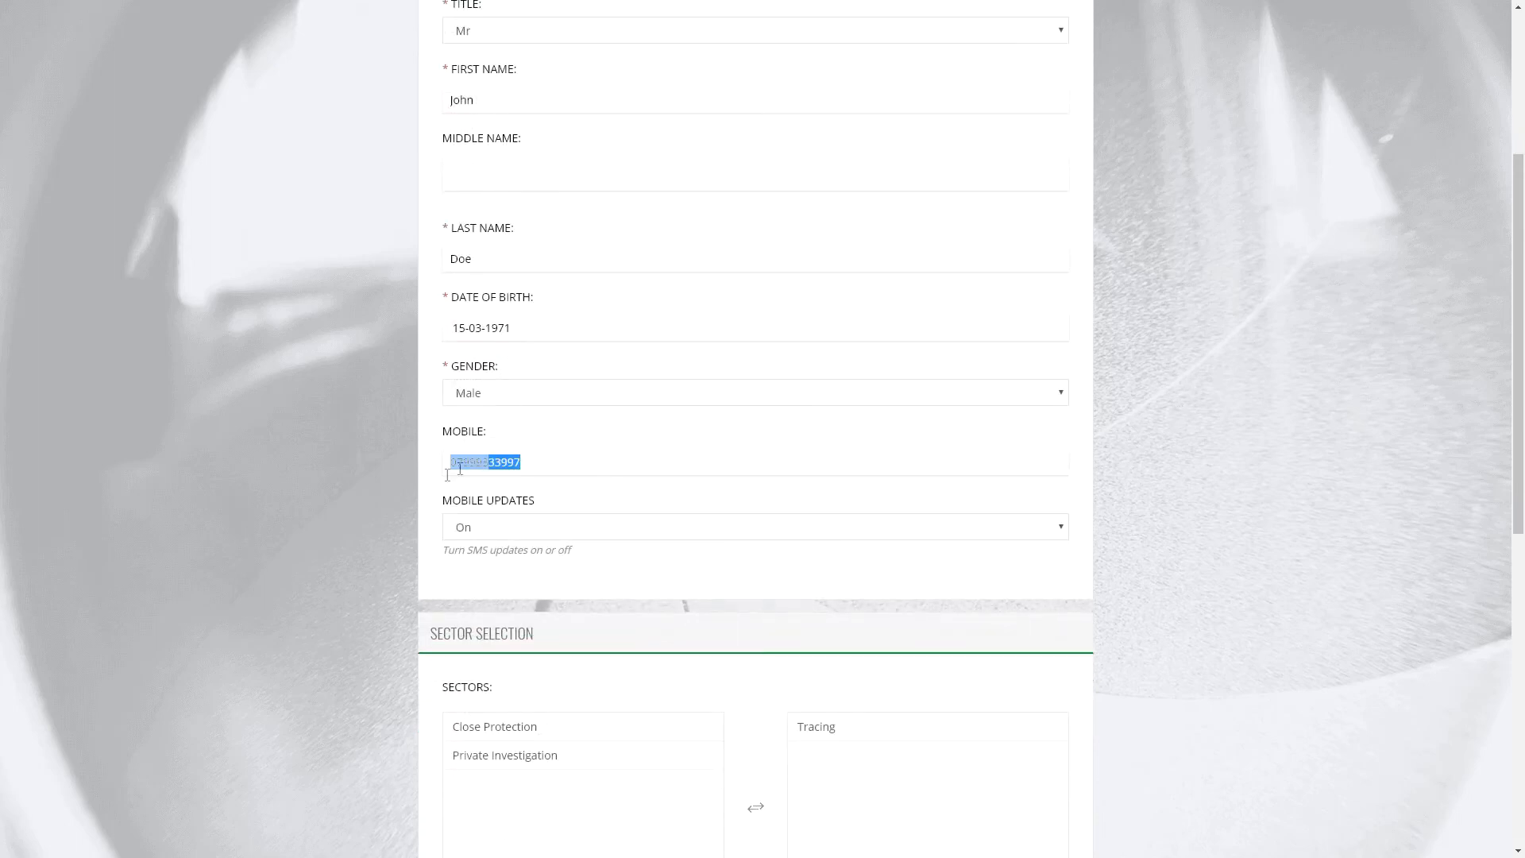
click(1117, 467)
- Move Tracing into the selected sectors
scroll(1229, 534, down, 3)
scroll(1232, 524, down, 2)
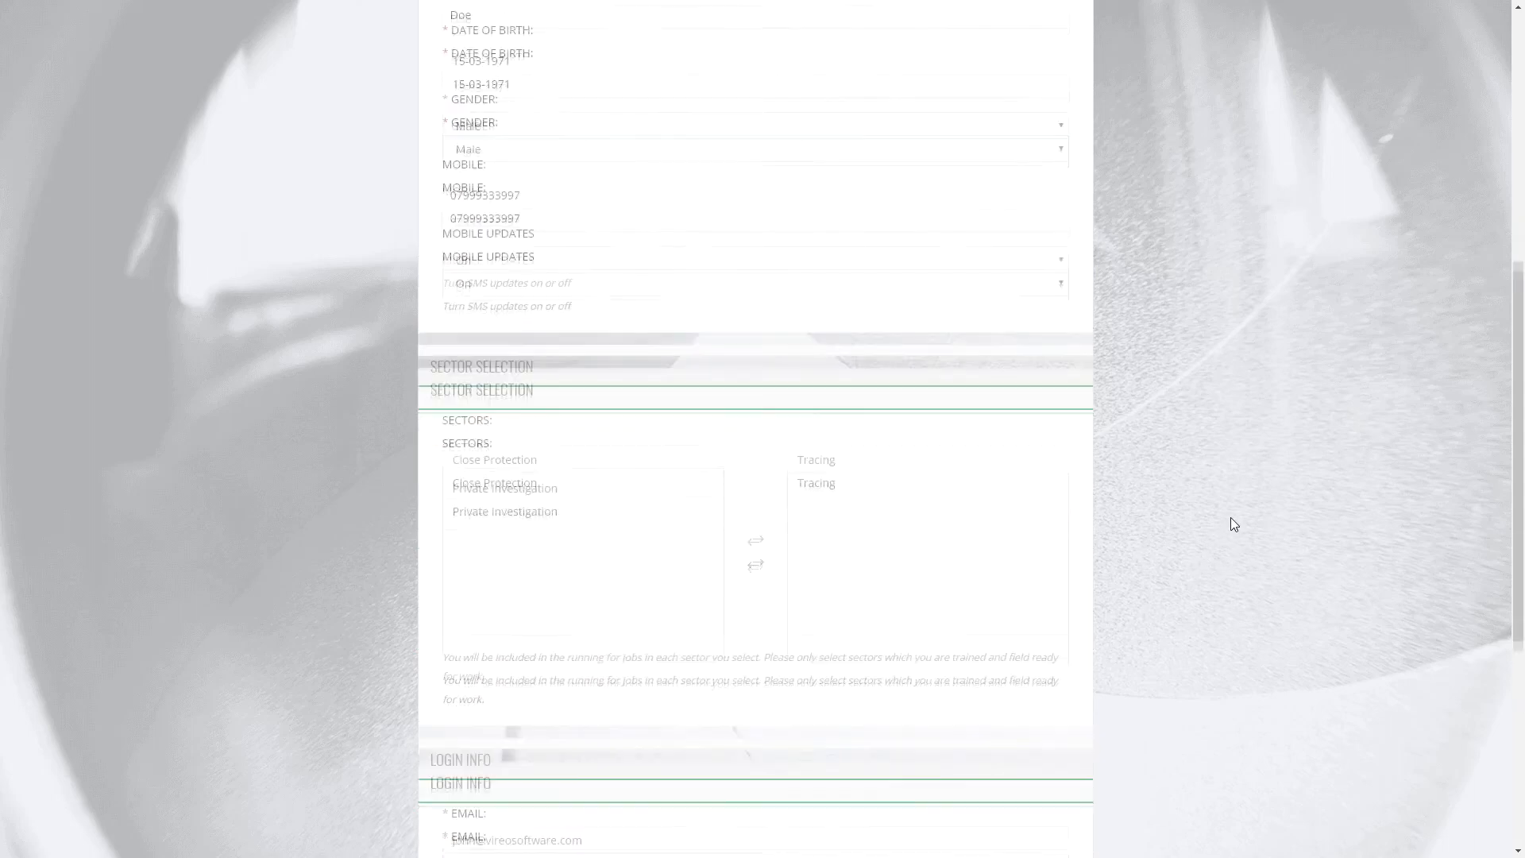
click(866, 349)
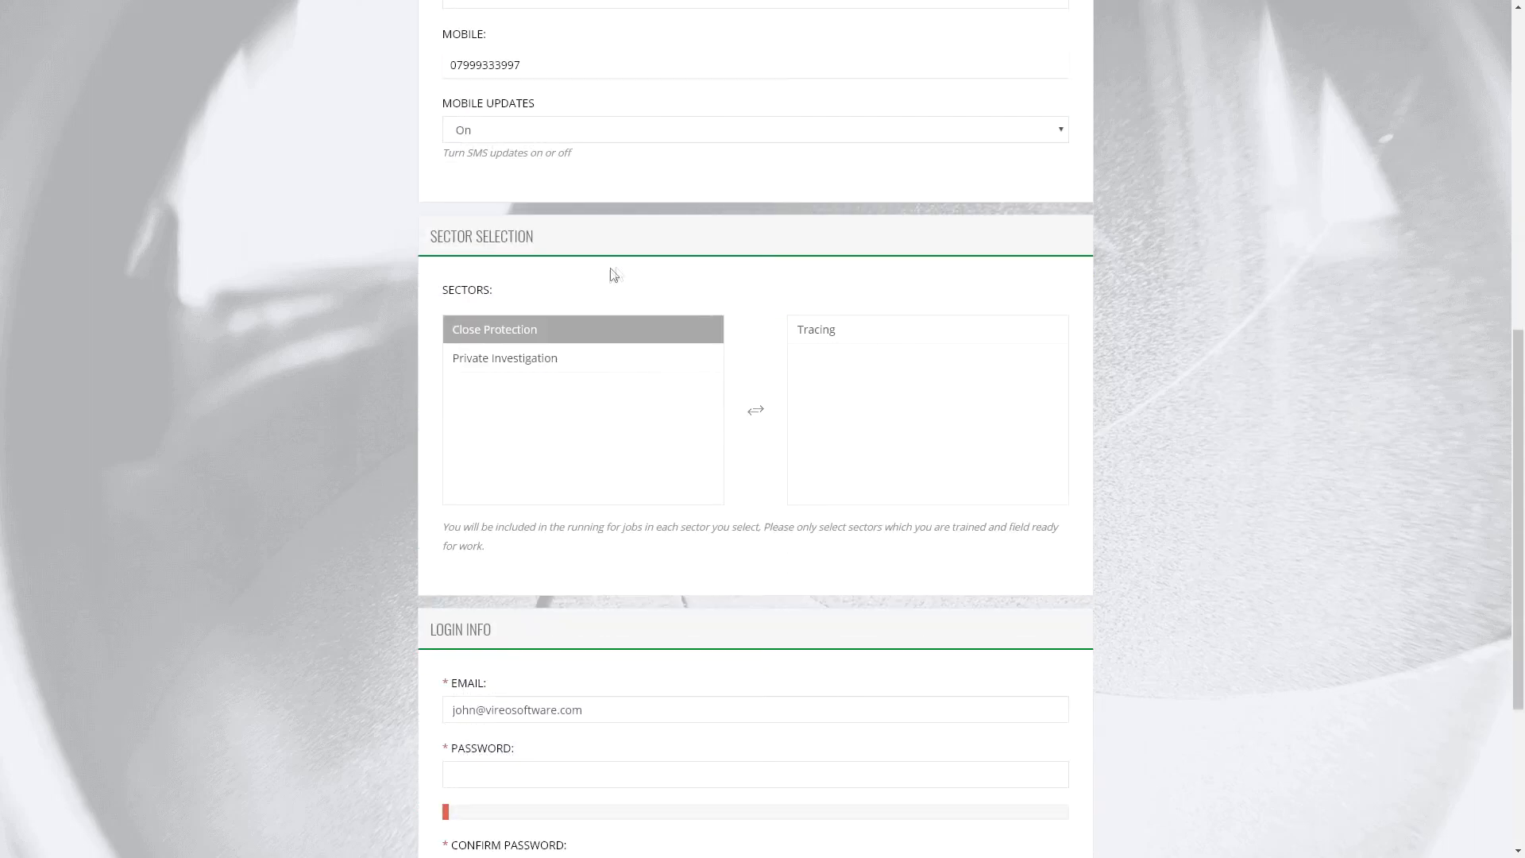
scroll(1251, 409, down, 4)
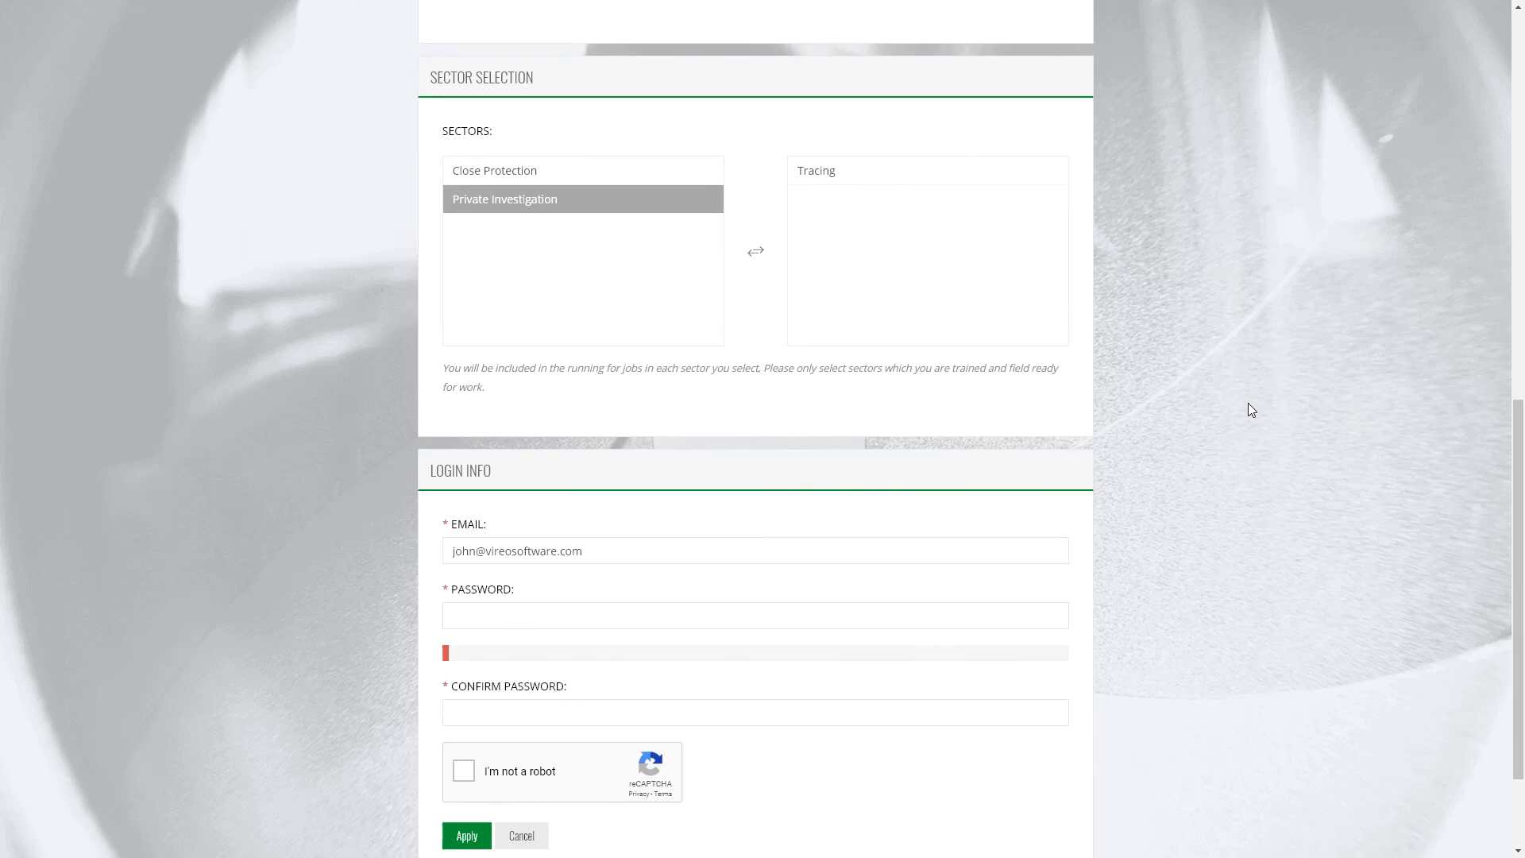
- Verify the email address, then enter the account password and confirm it identically
click(543, 469)
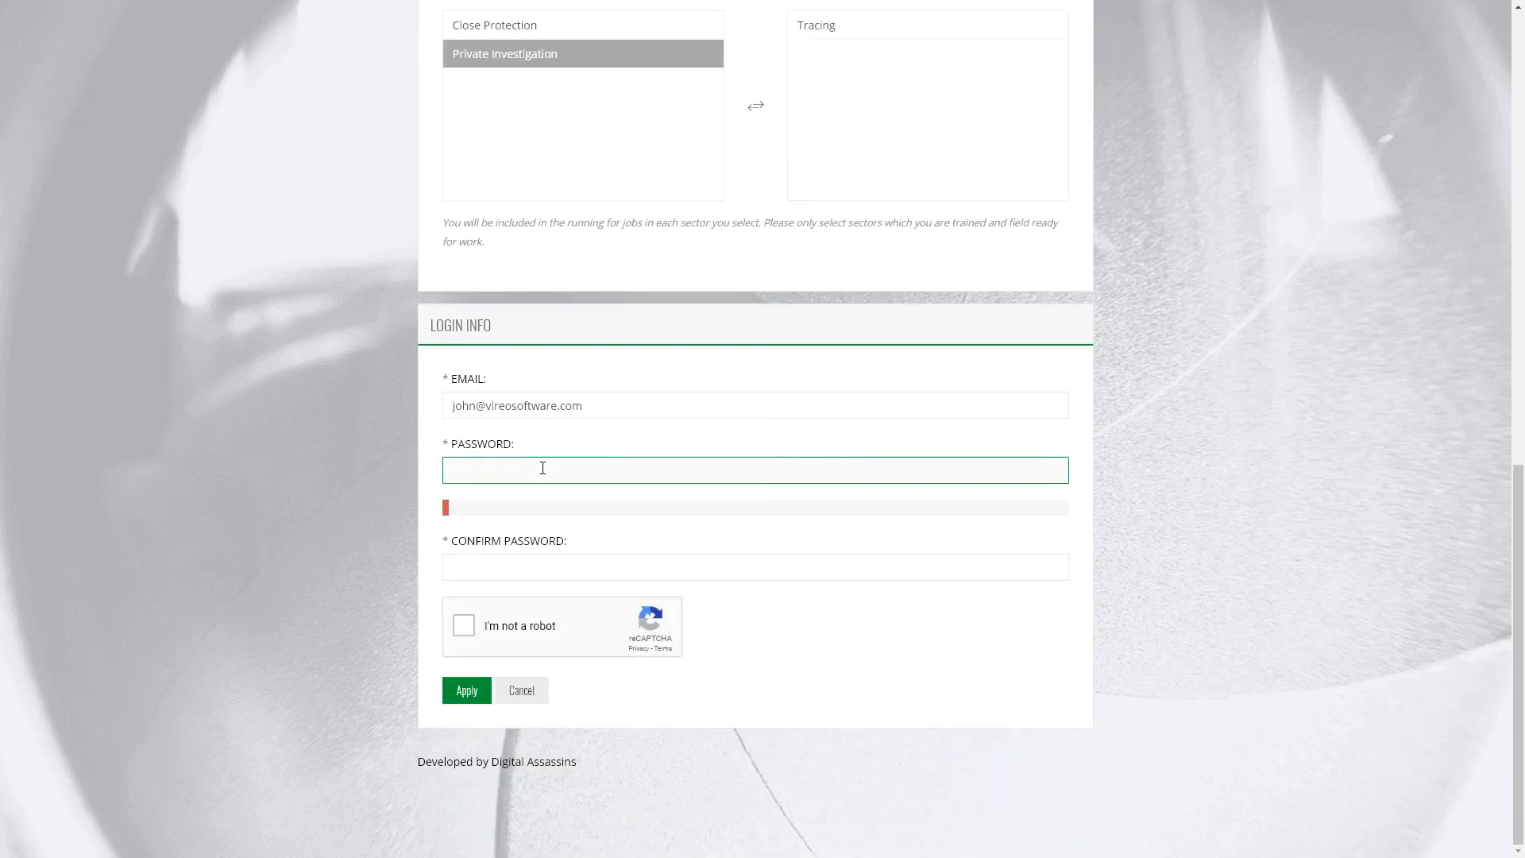
click(636, 407)
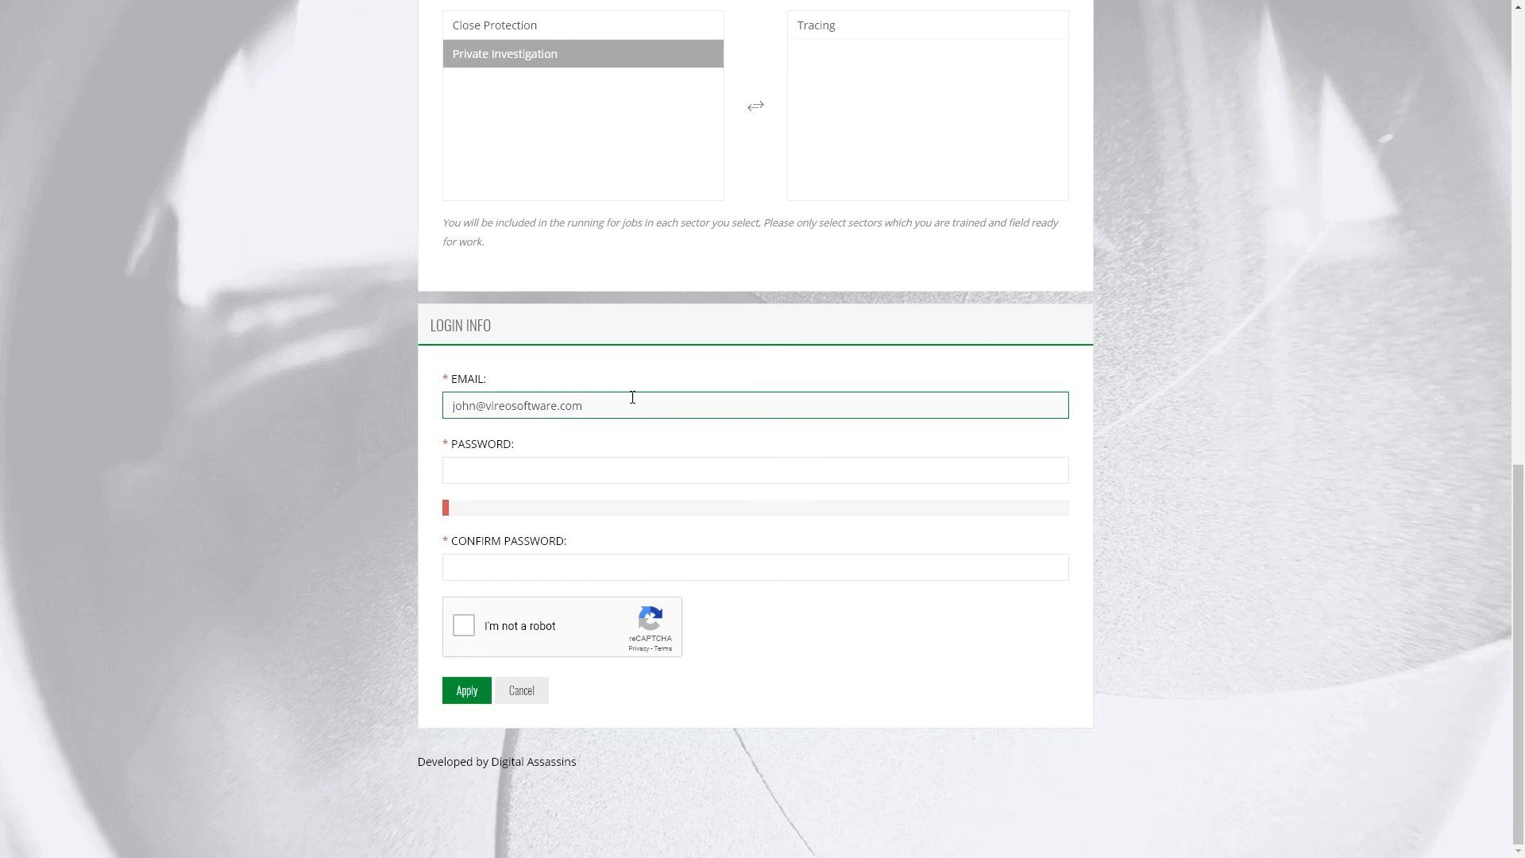
click(532, 482)
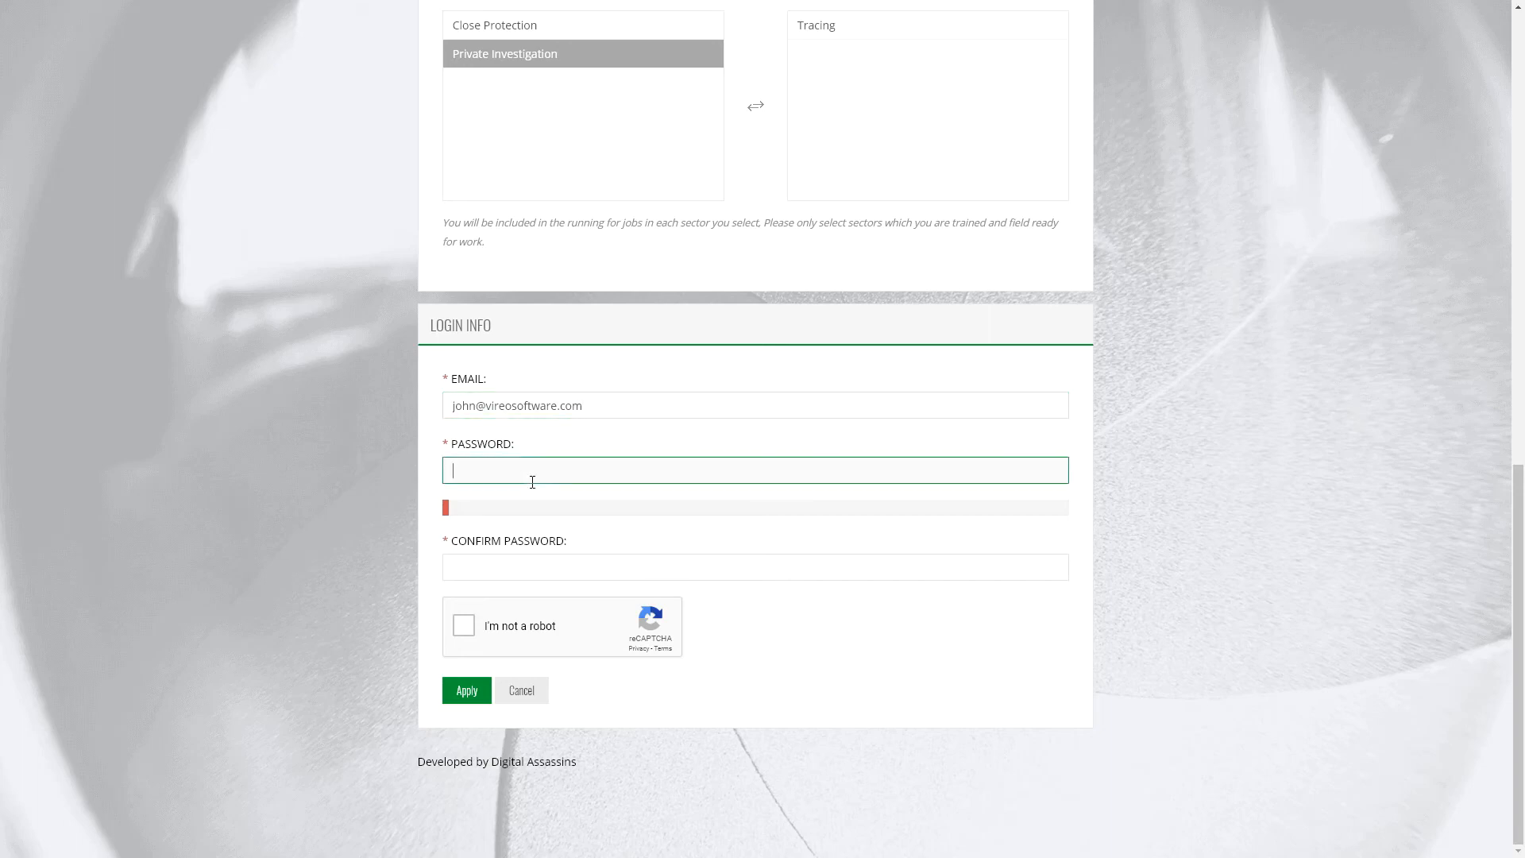
key(Tab)
key(Tab)
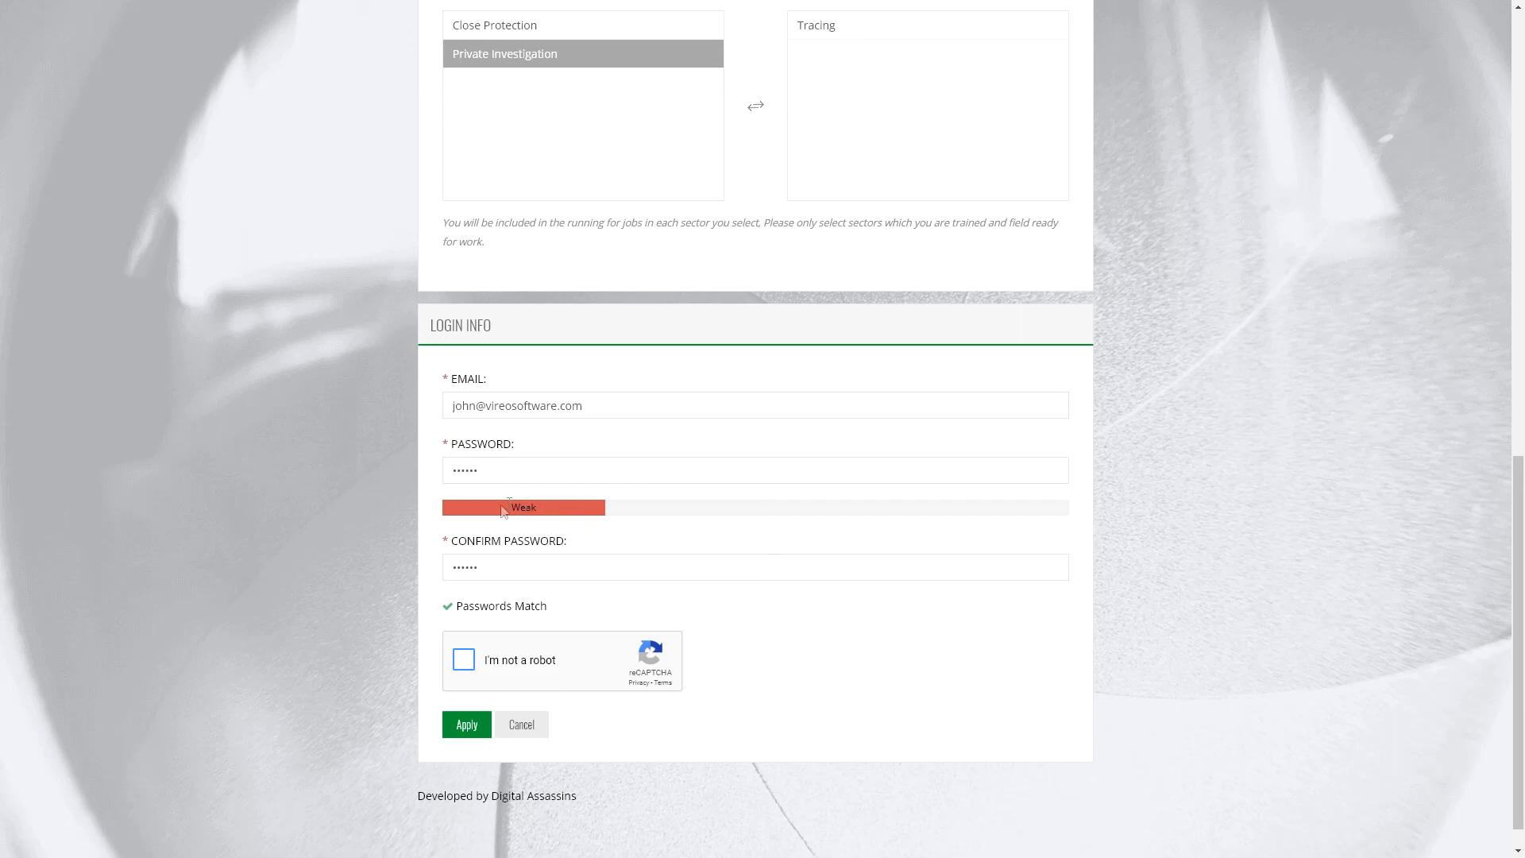
- Pass the robot check by selecting the three motorcycle tiles, then submit the application
click(465, 661)
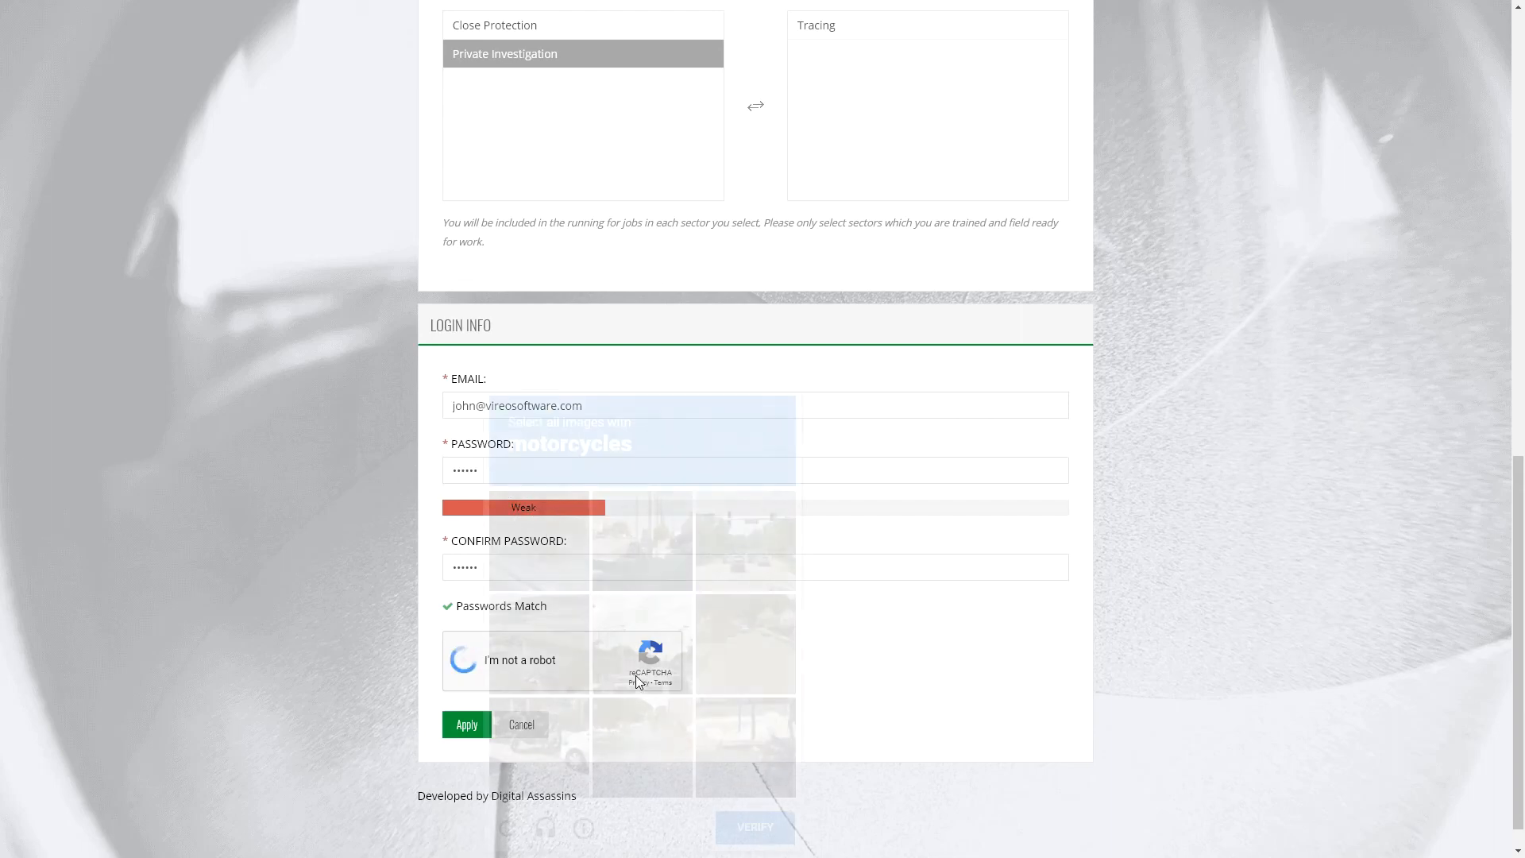
click(548, 755)
click(536, 549)
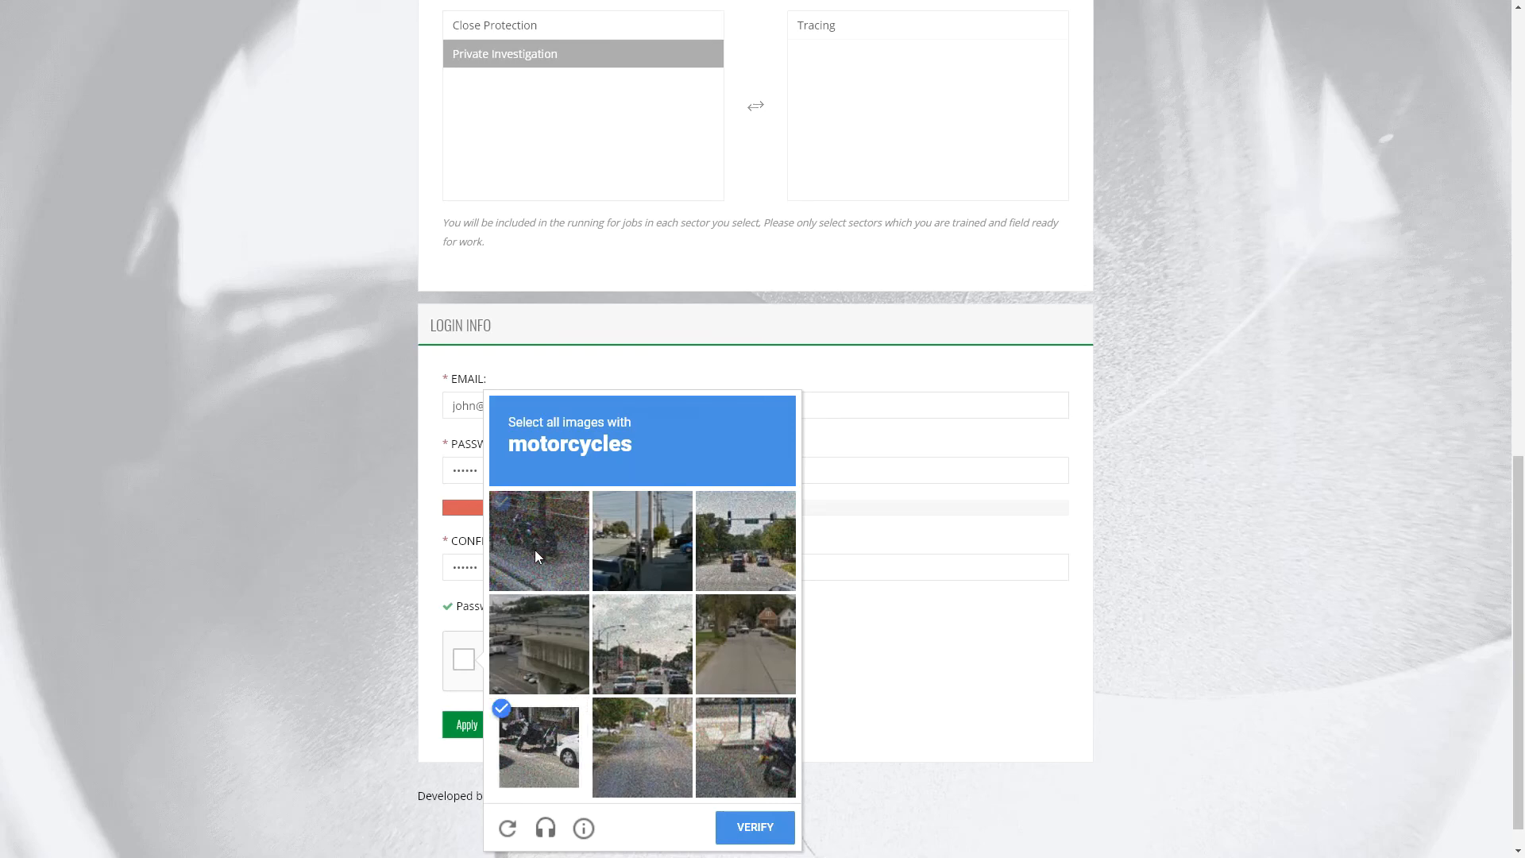
click(764, 746)
click(741, 830)
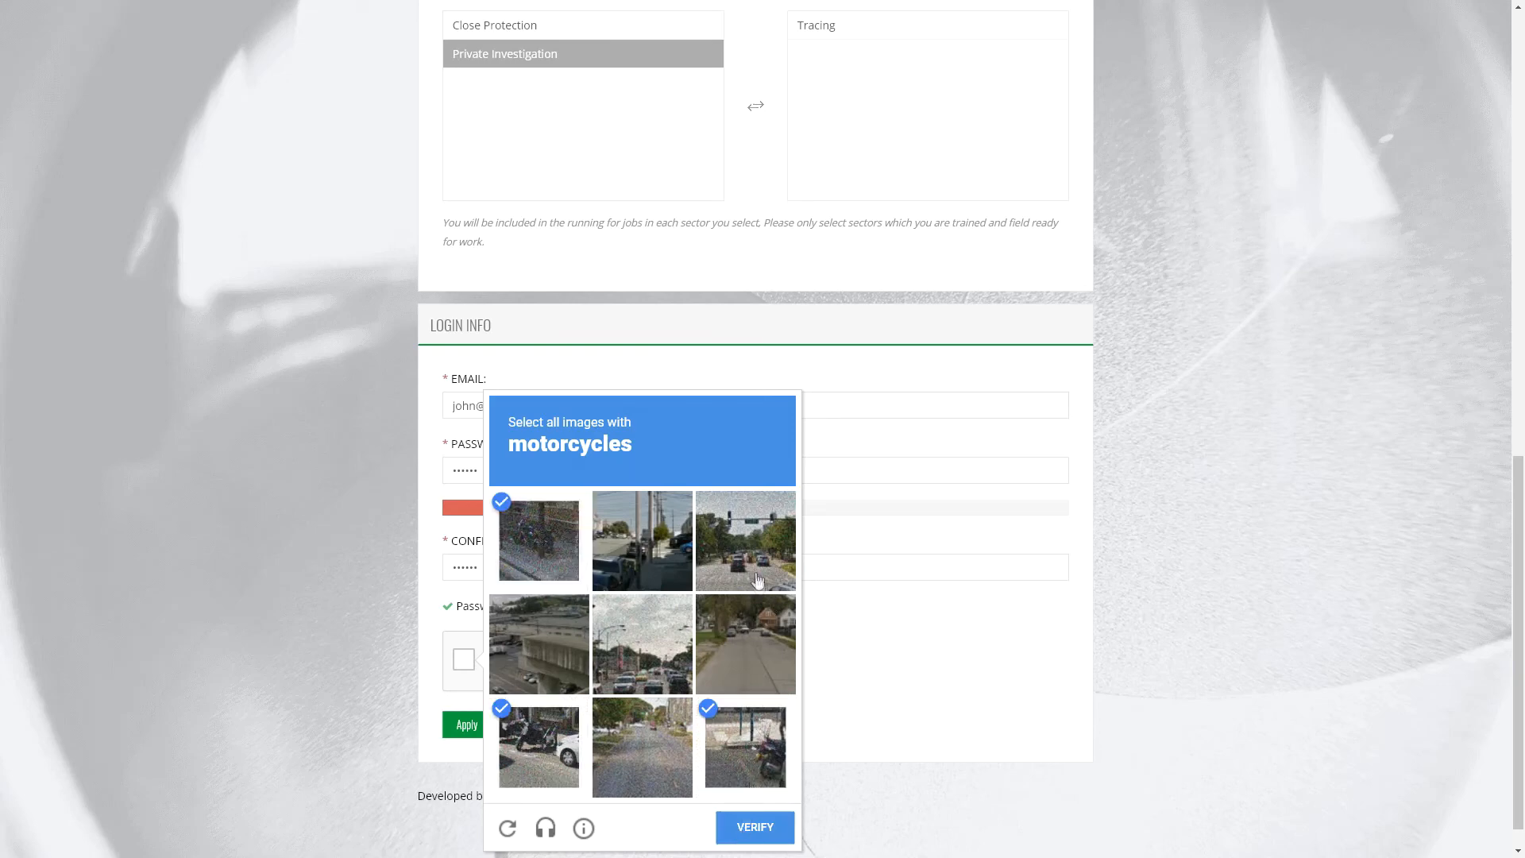
click(462, 735)
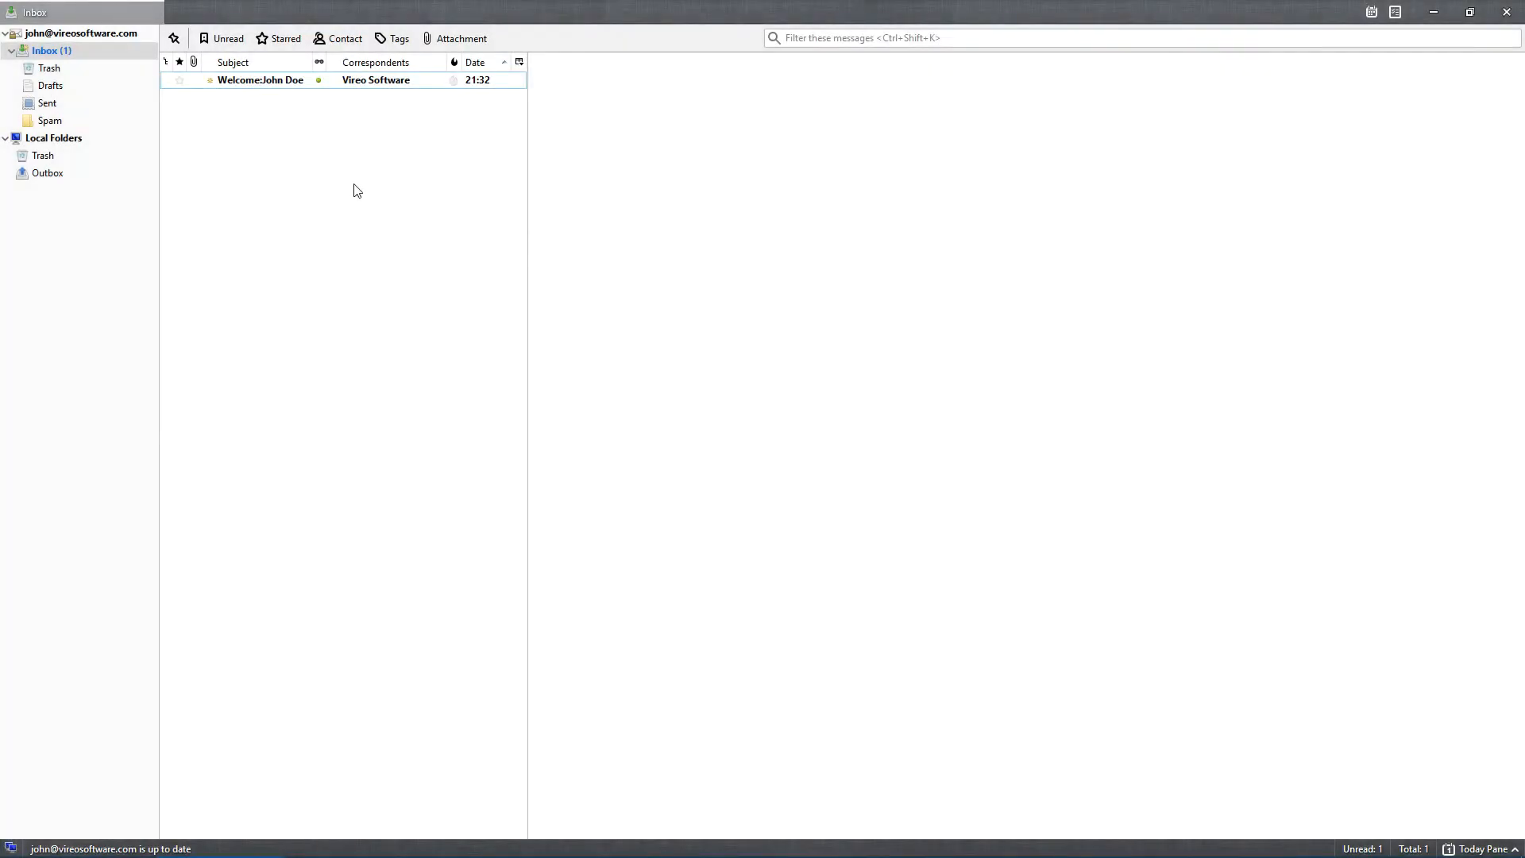
- Open the Welcome message from Vireo Software in the Inbox
click(278, 80)
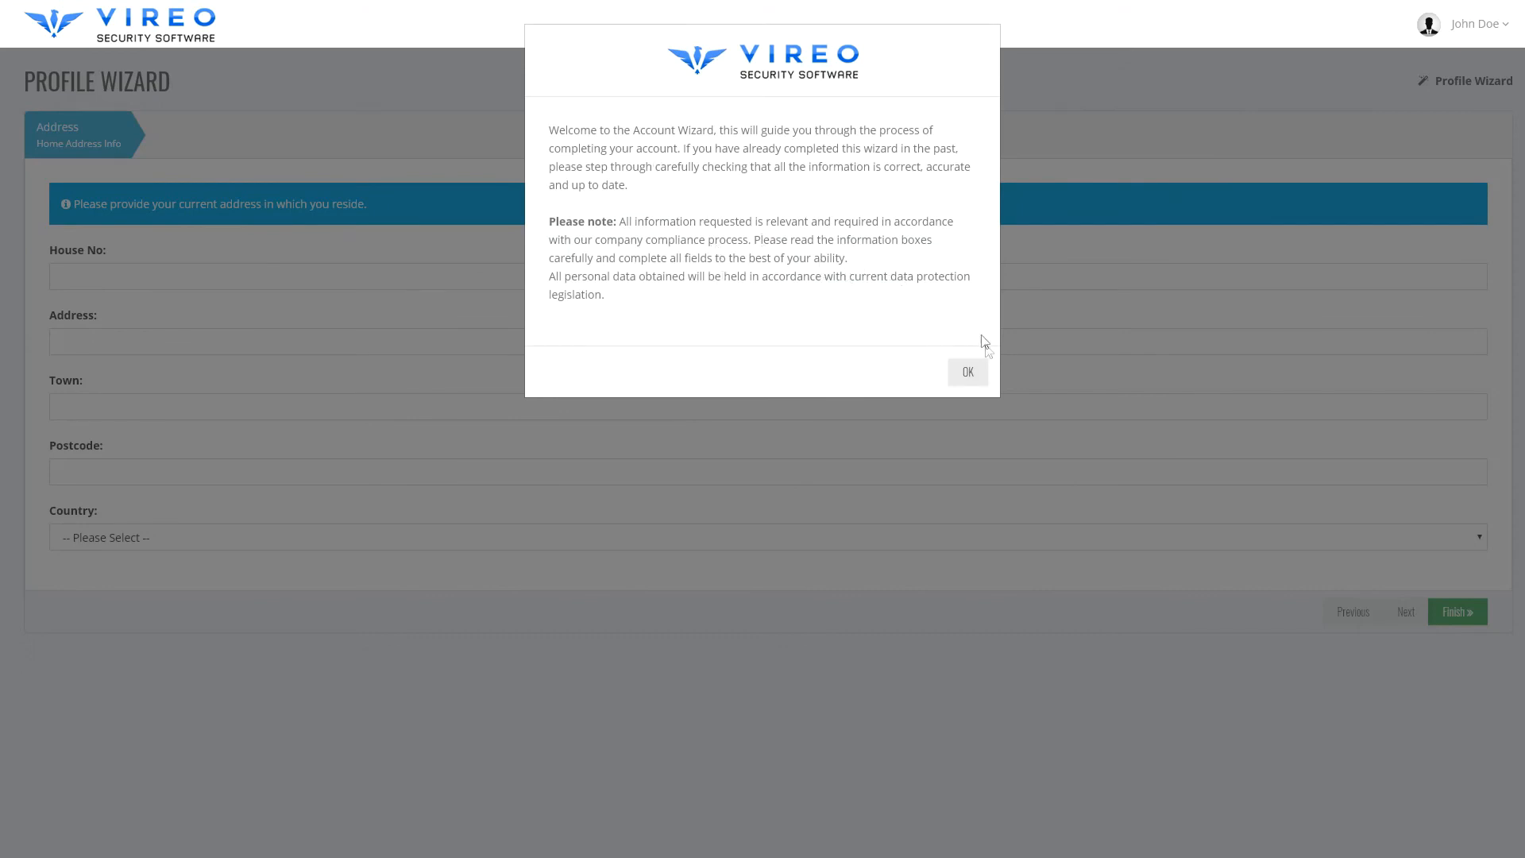
- Complete the address step and submit the utility bill image from Vireo Data as Utility Bill evidence
click(968, 372)
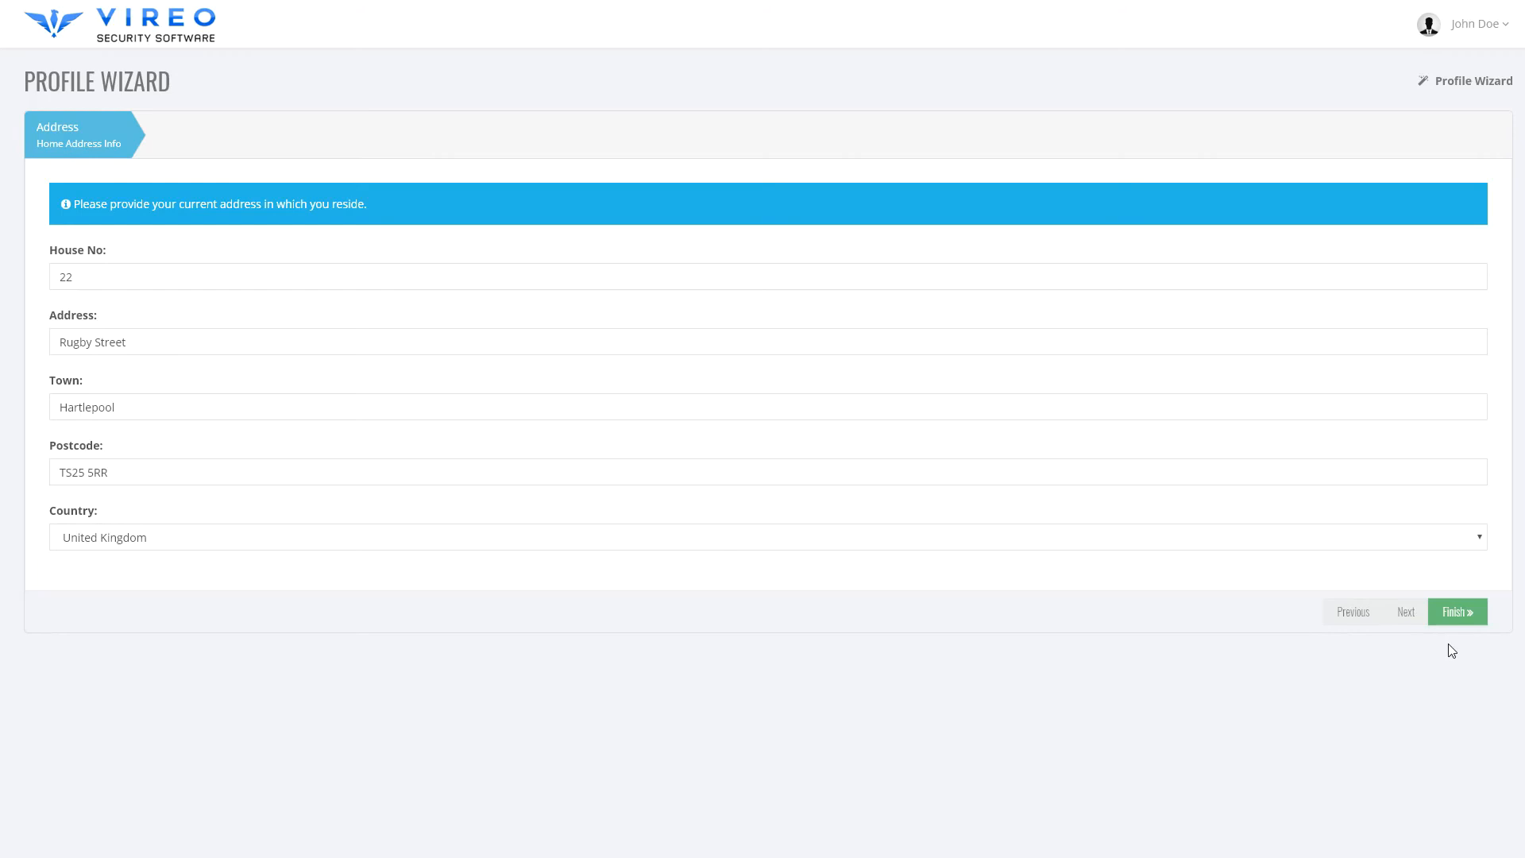
click(1466, 613)
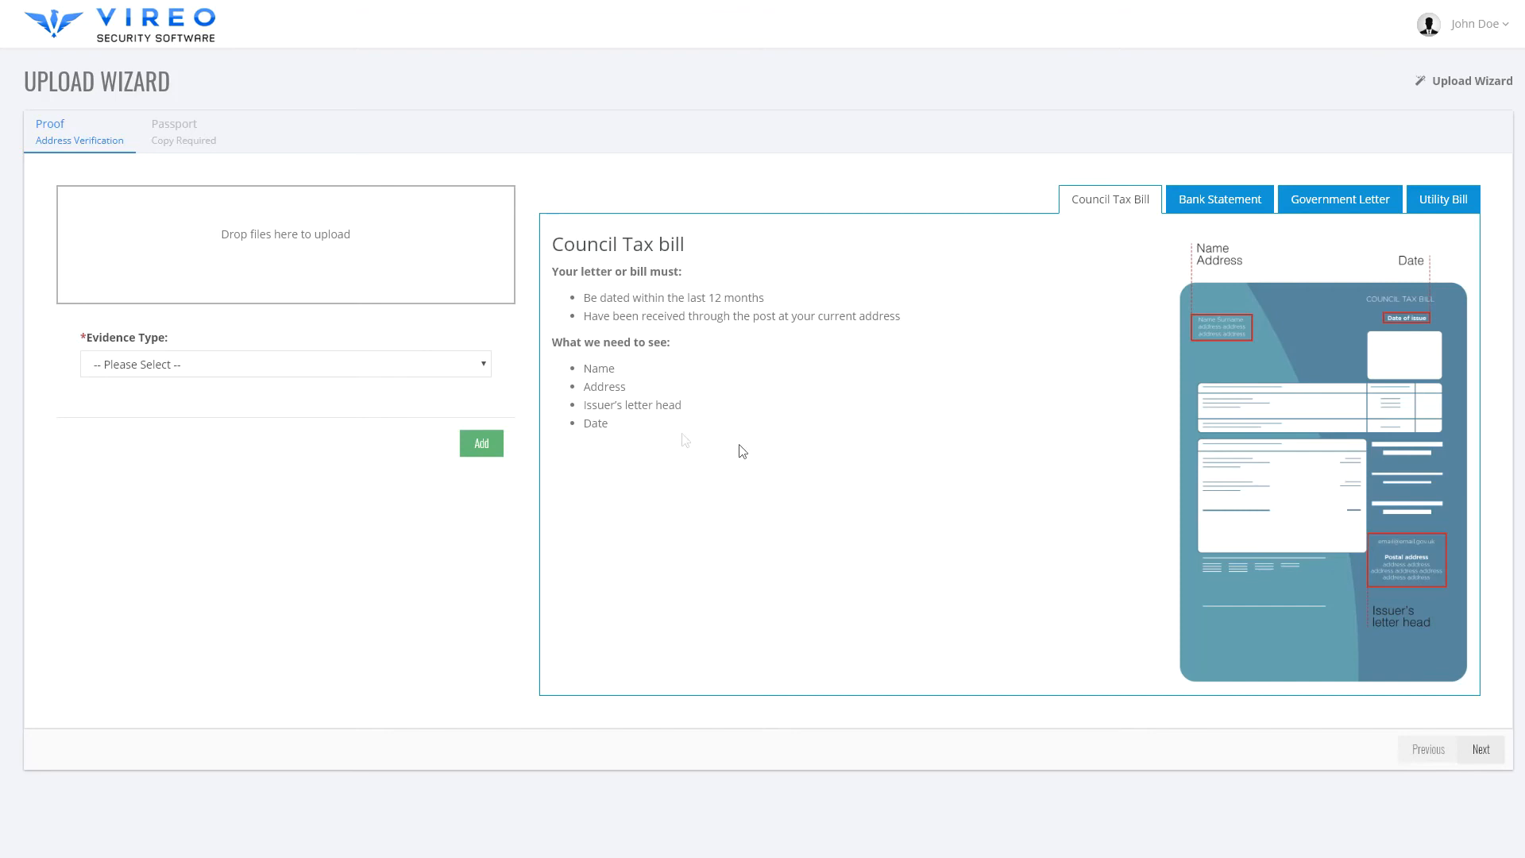
click(344, 251)
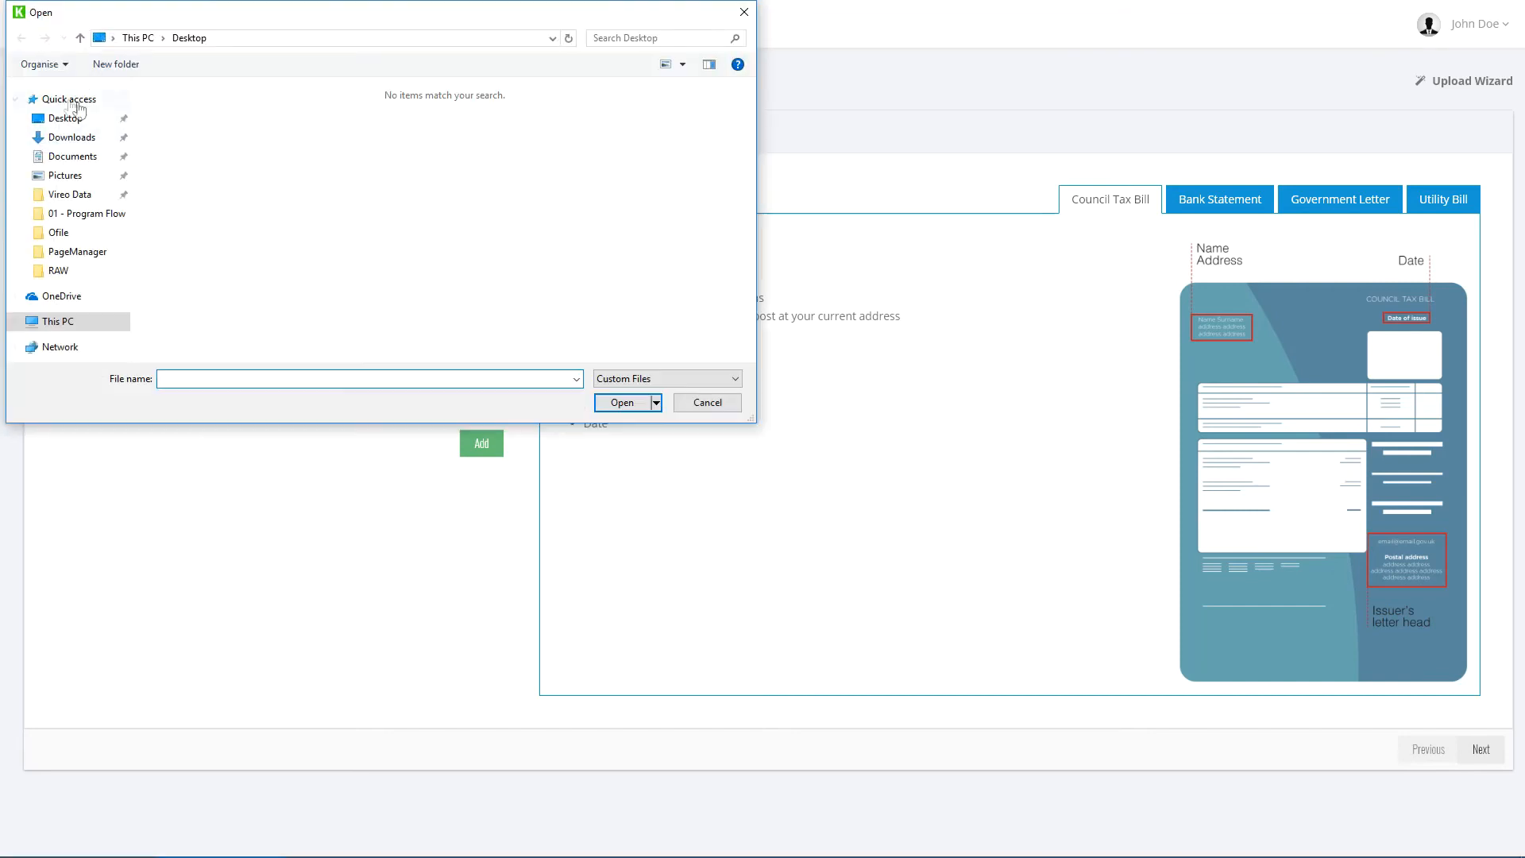
click(68, 195)
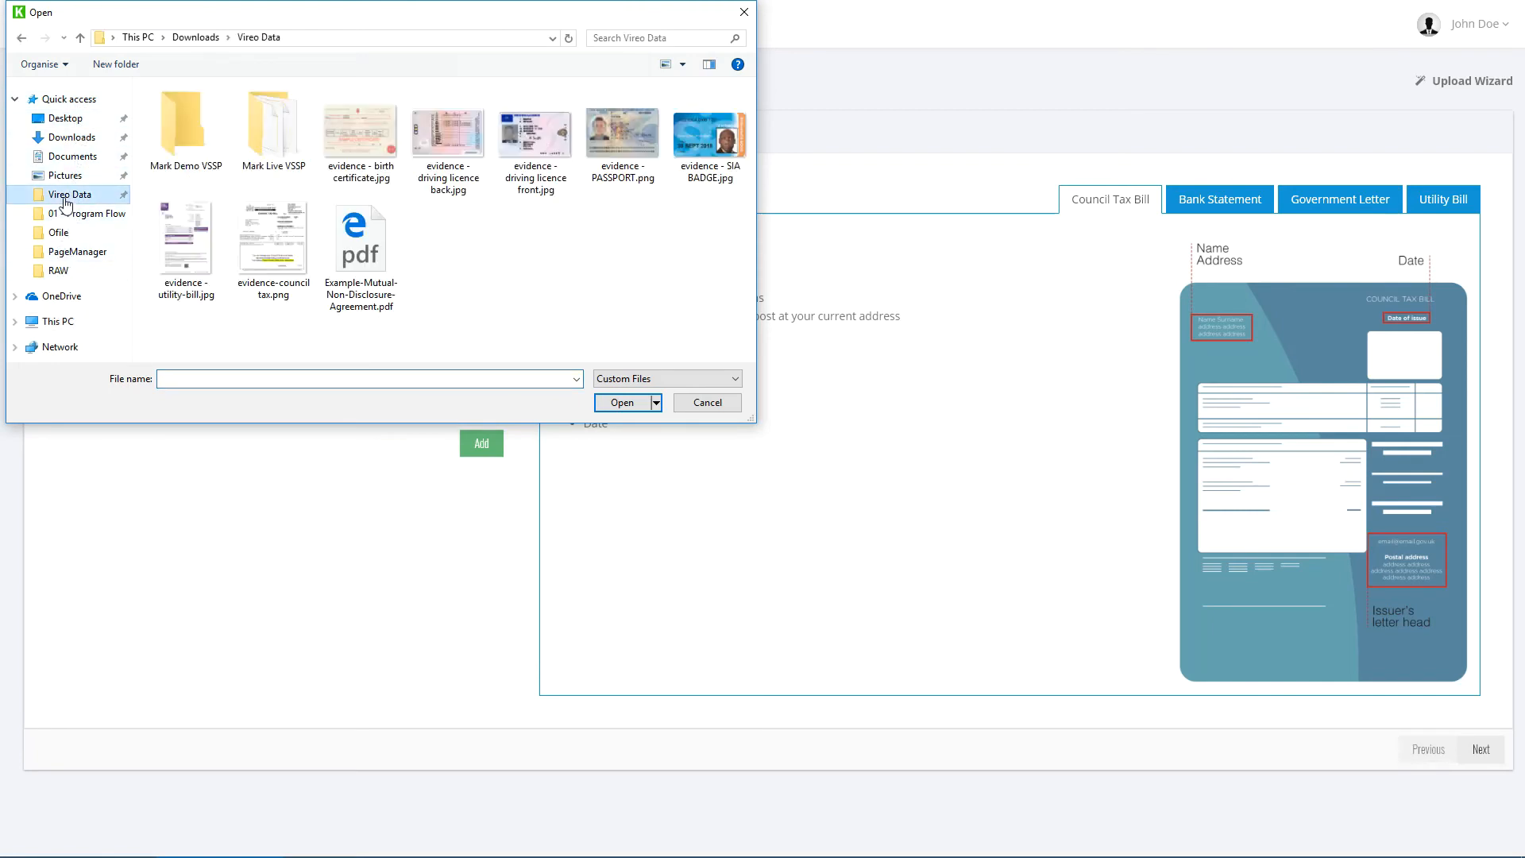
double_click(203, 267)
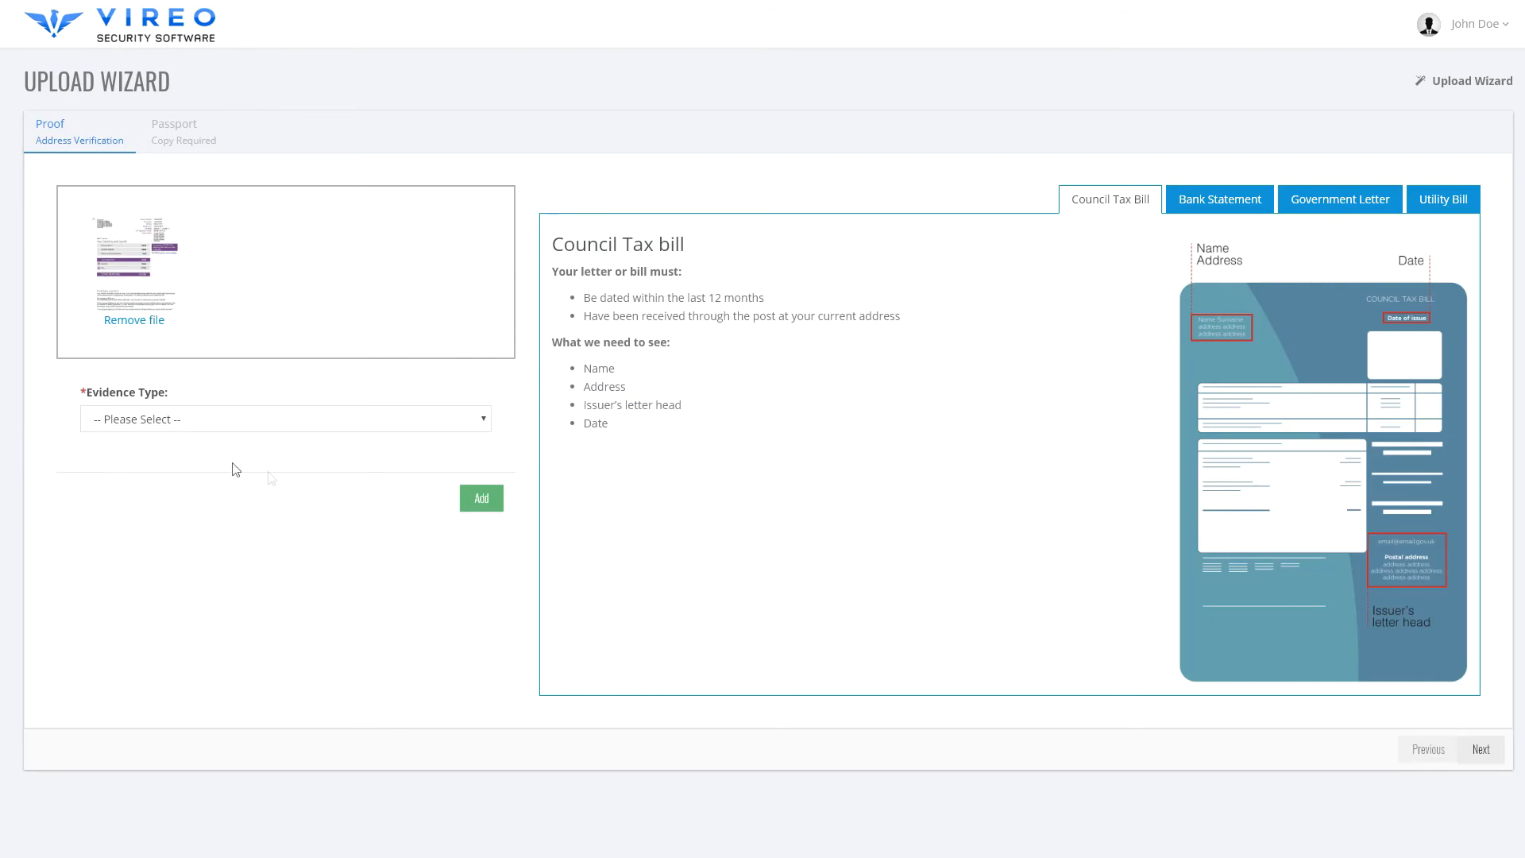
click(157, 421)
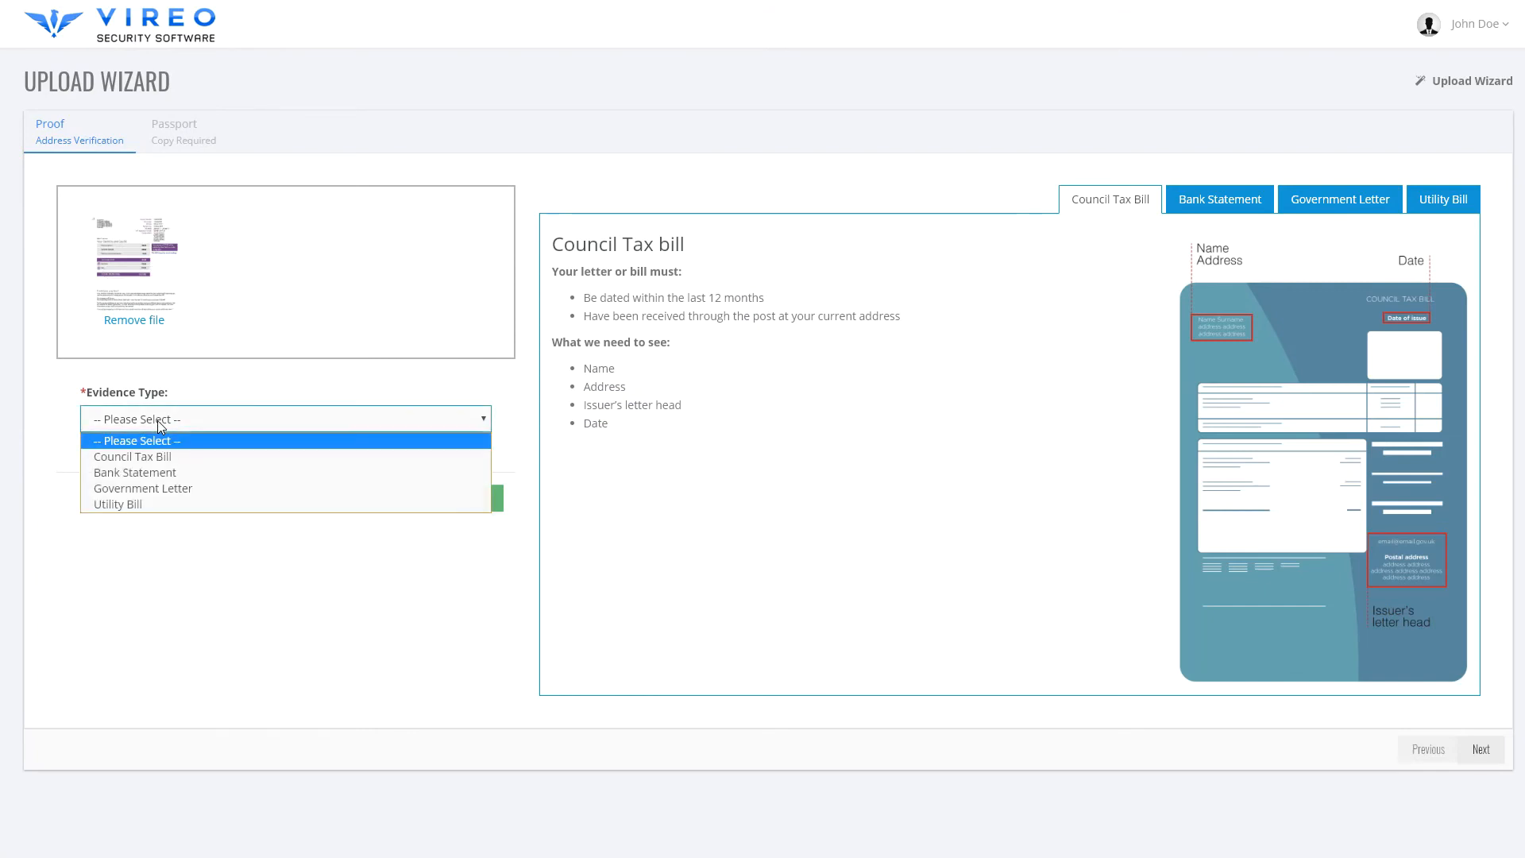
click(132, 505)
click(482, 507)
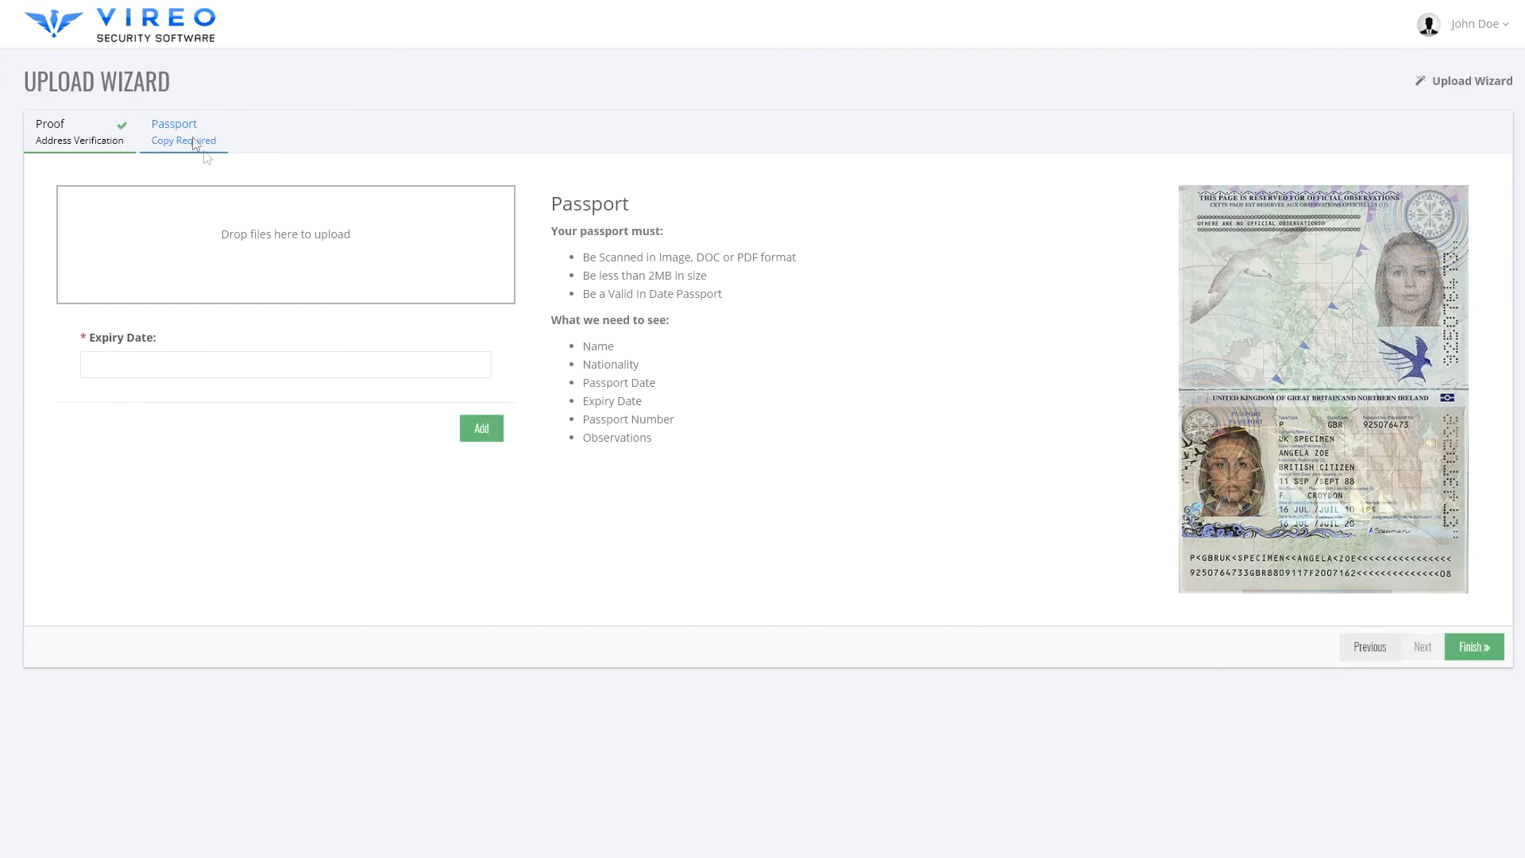
- Upload the passport image with expiry date 07-06-2034 and submit it
click(308, 243)
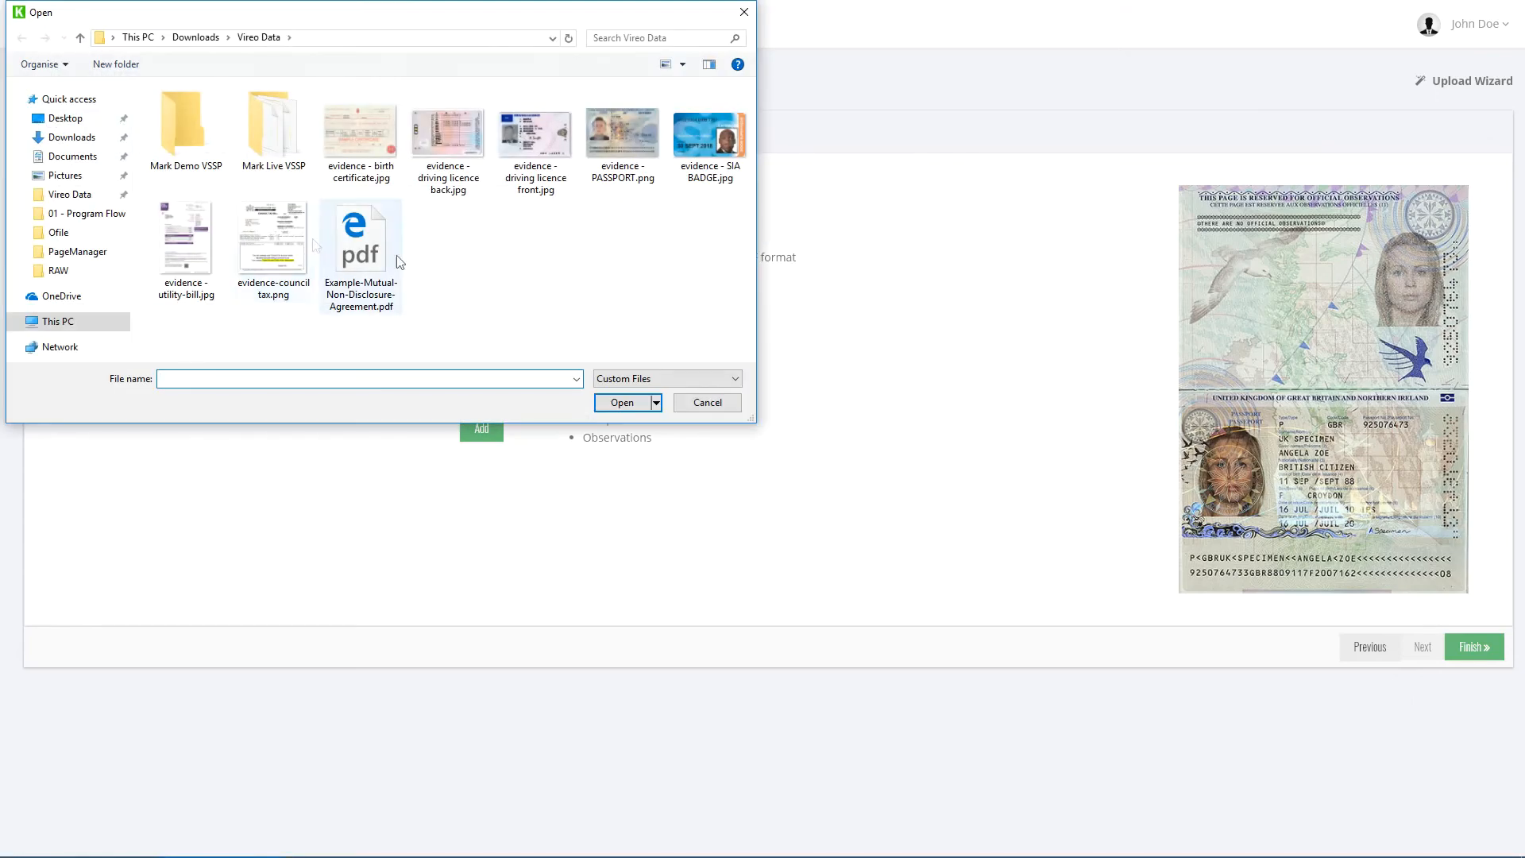
click(620, 156)
double_click(620, 156)
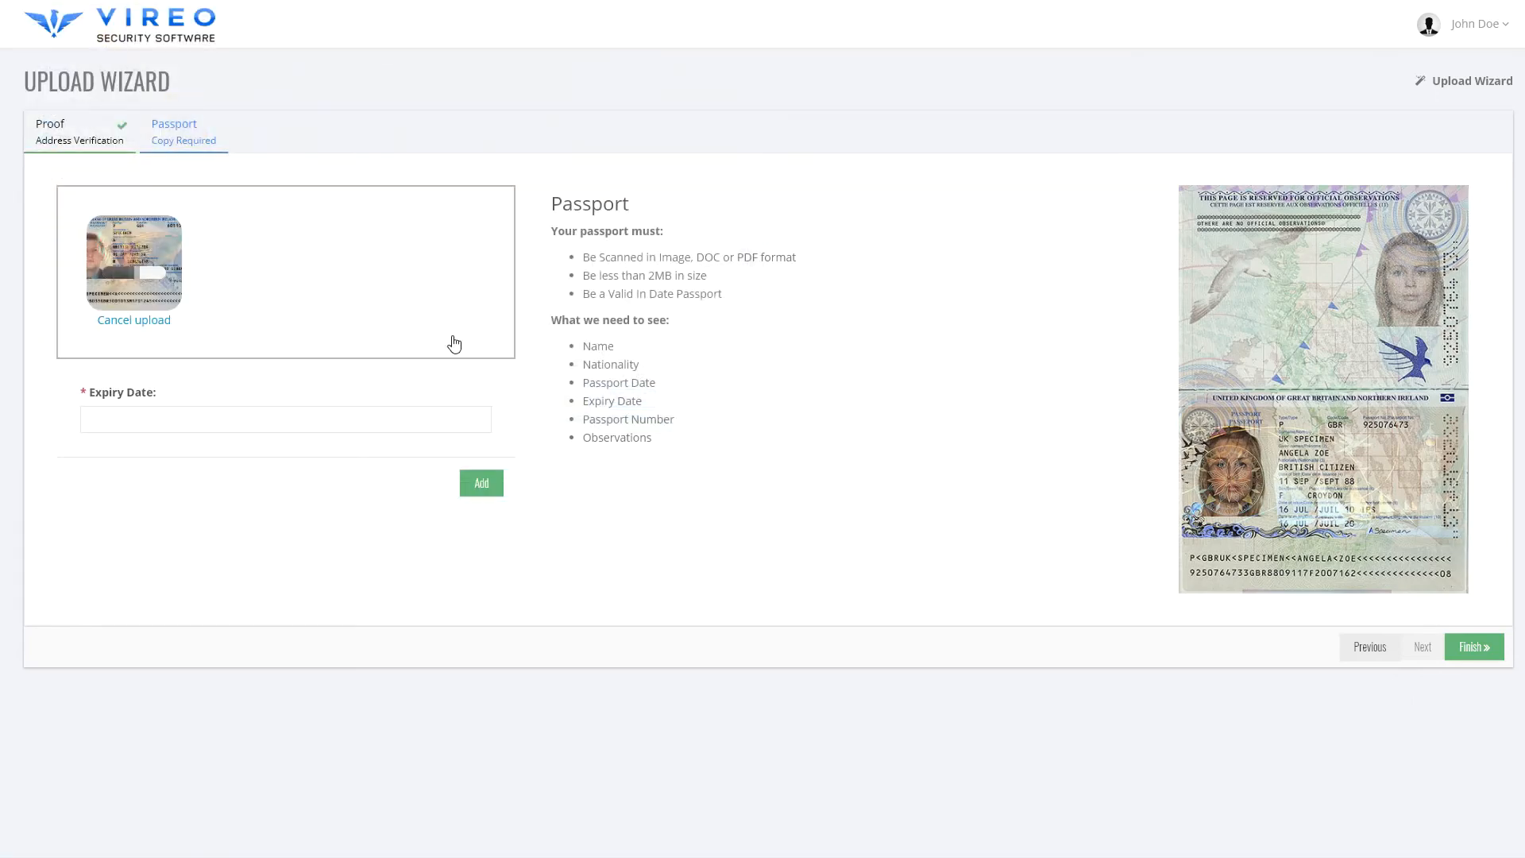
click(171, 421)
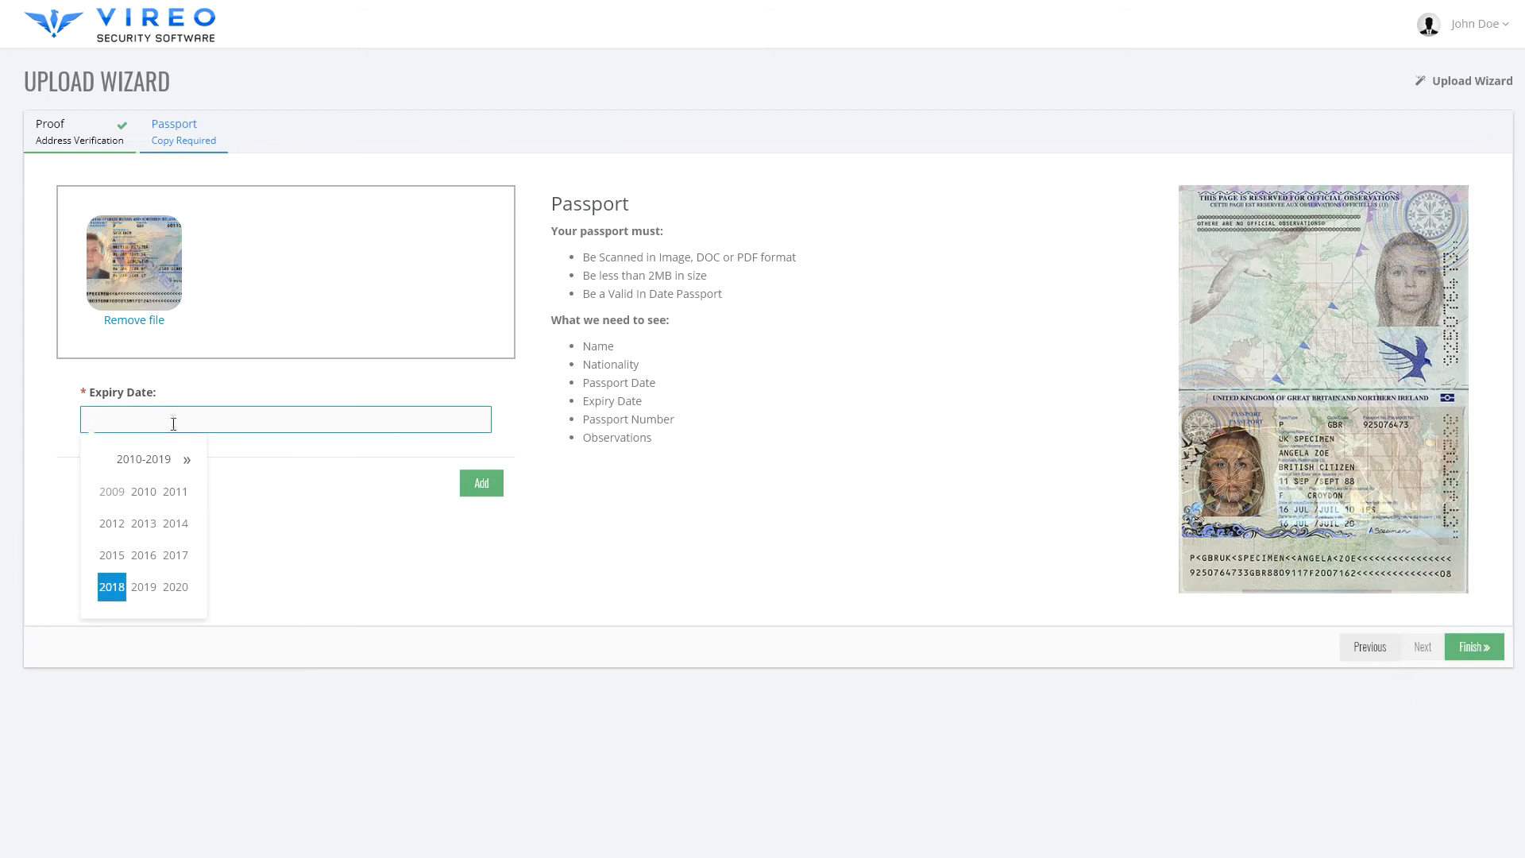
click(187, 459)
click(187, 459)
click(175, 524)
click(174, 519)
click(174, 534)
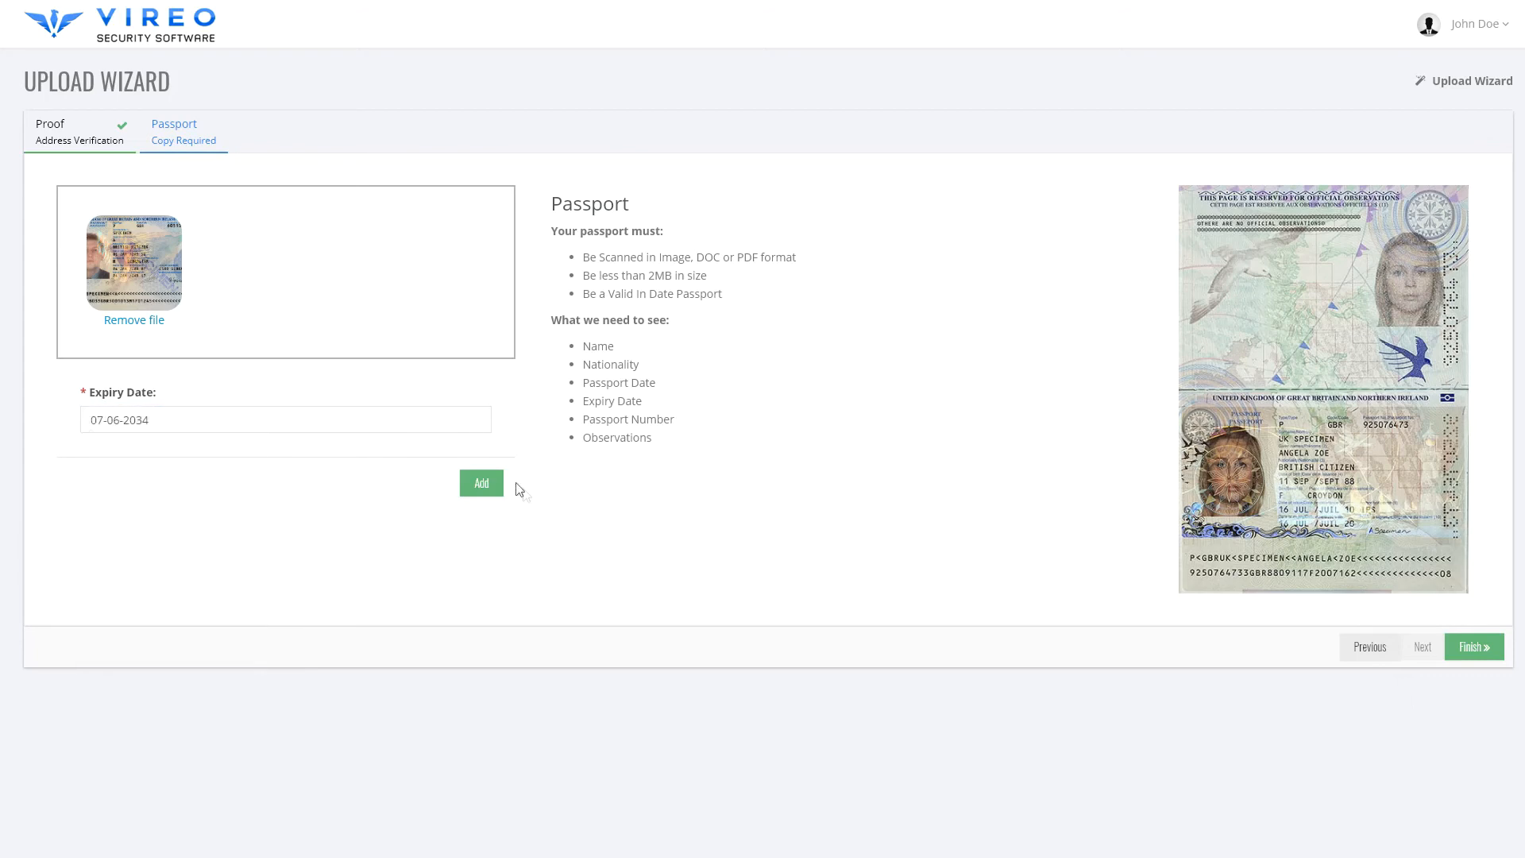
click(480, 486)
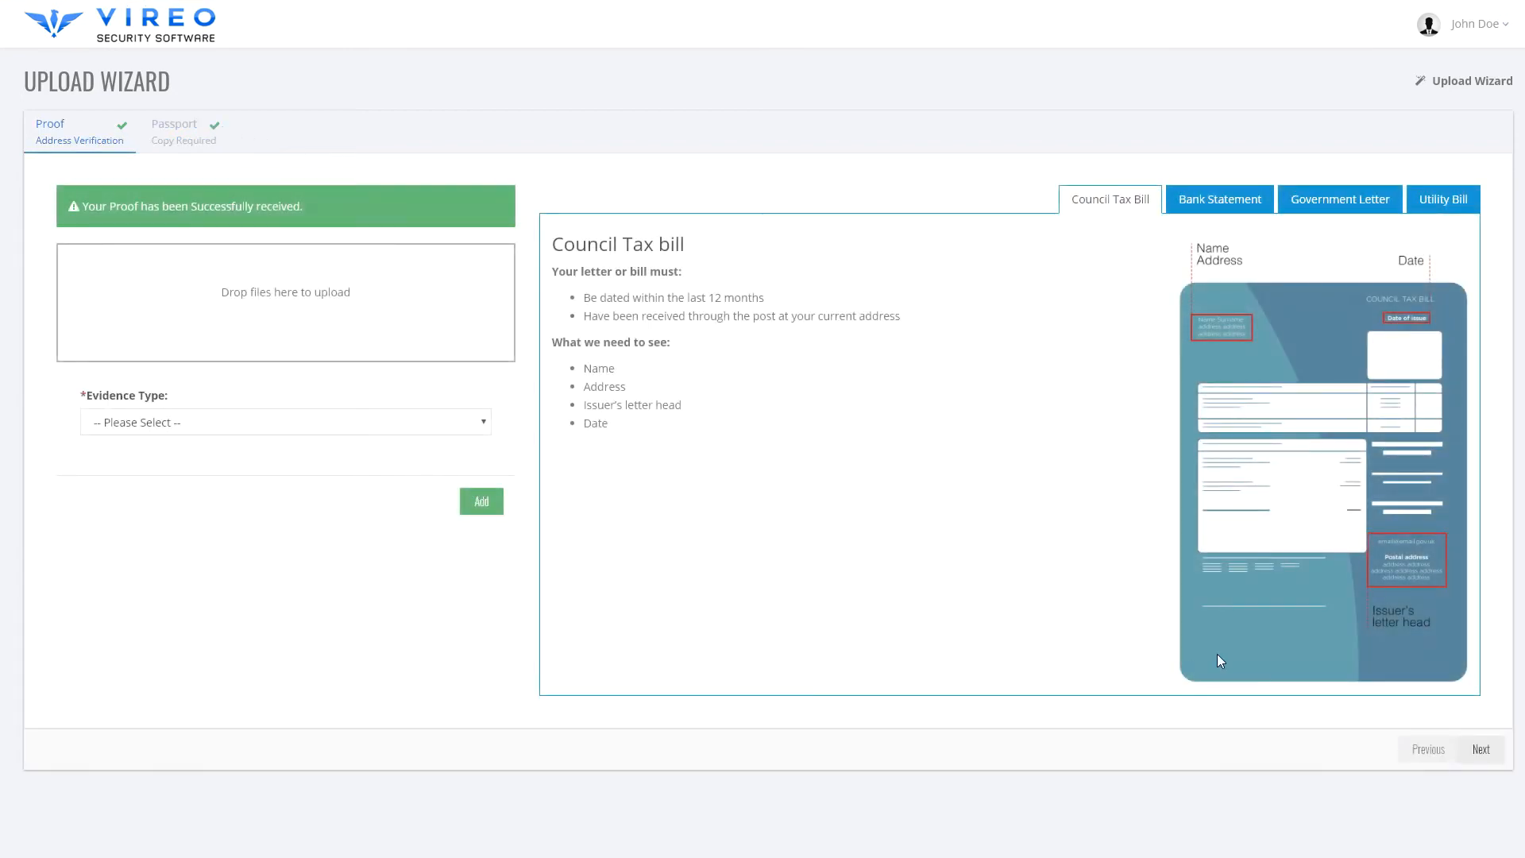
click(1480, 749)
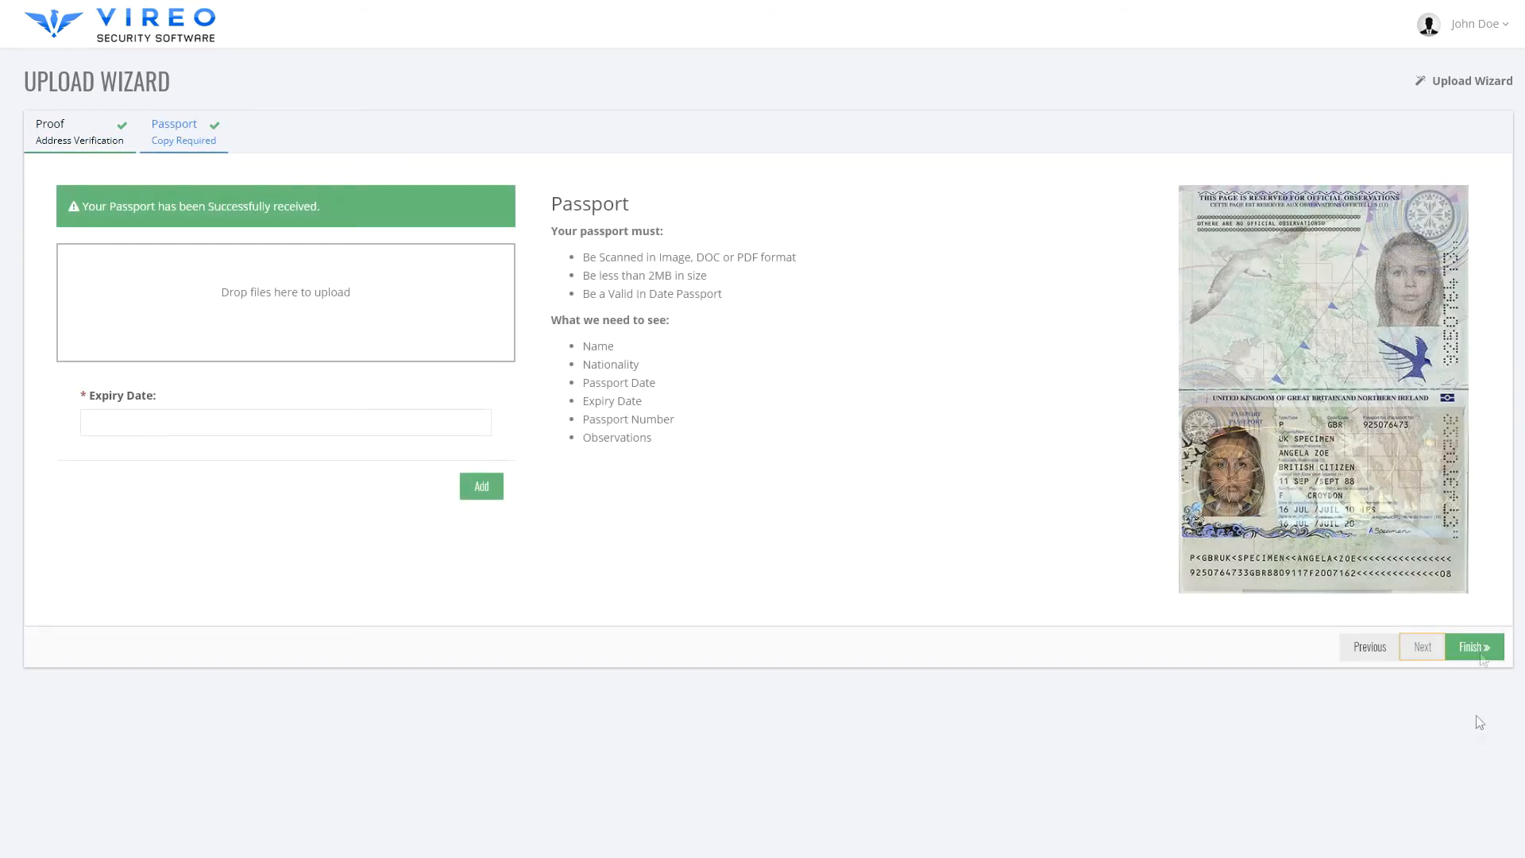
- Finish the upload wizard and load the head-and-shoulders photo as a new profile picture
click(1474, 647)
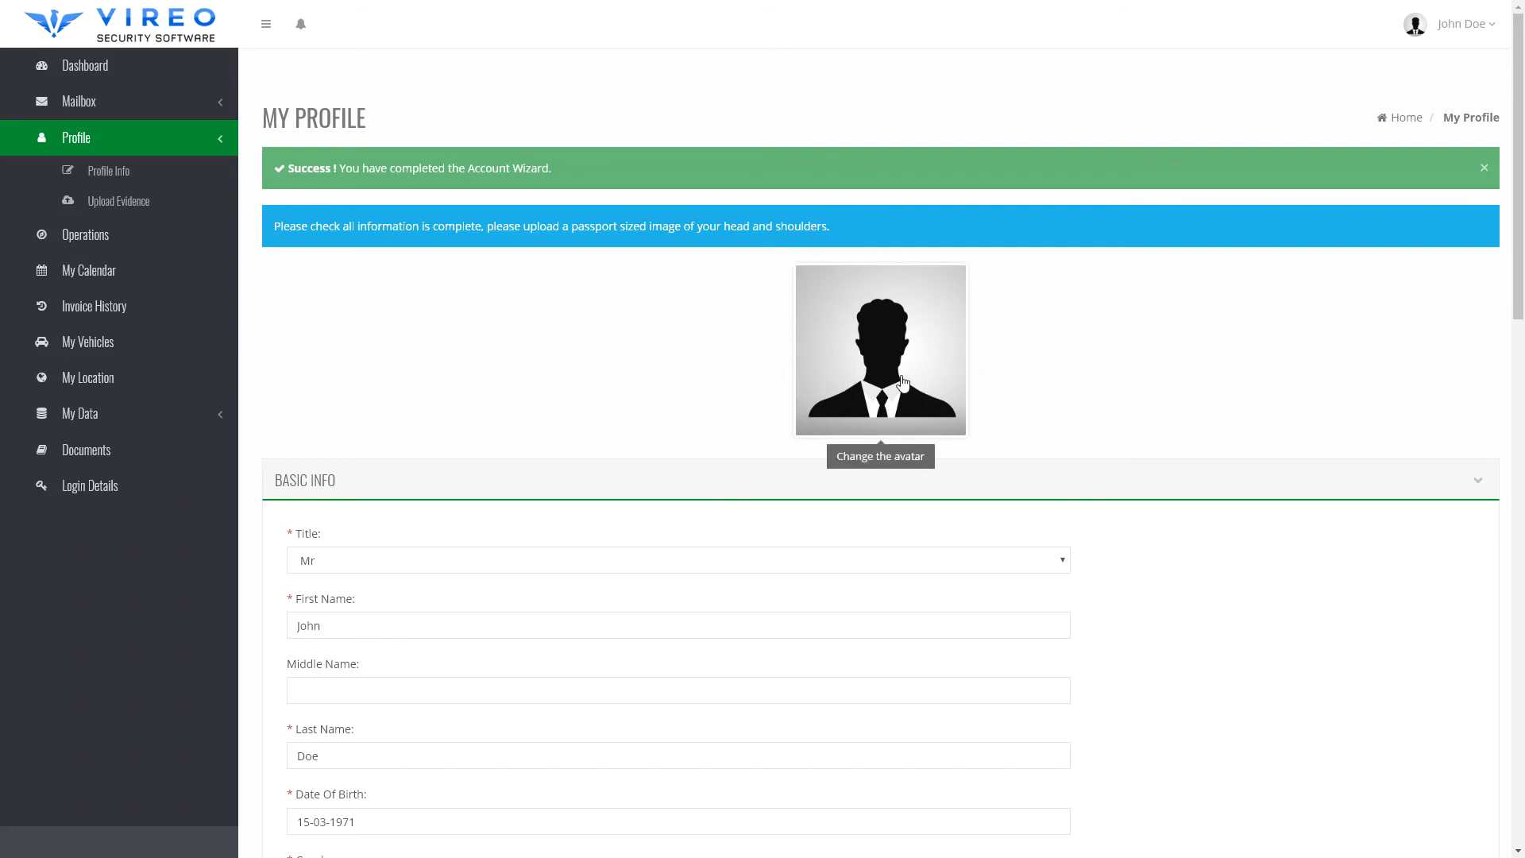
click(882, 453)
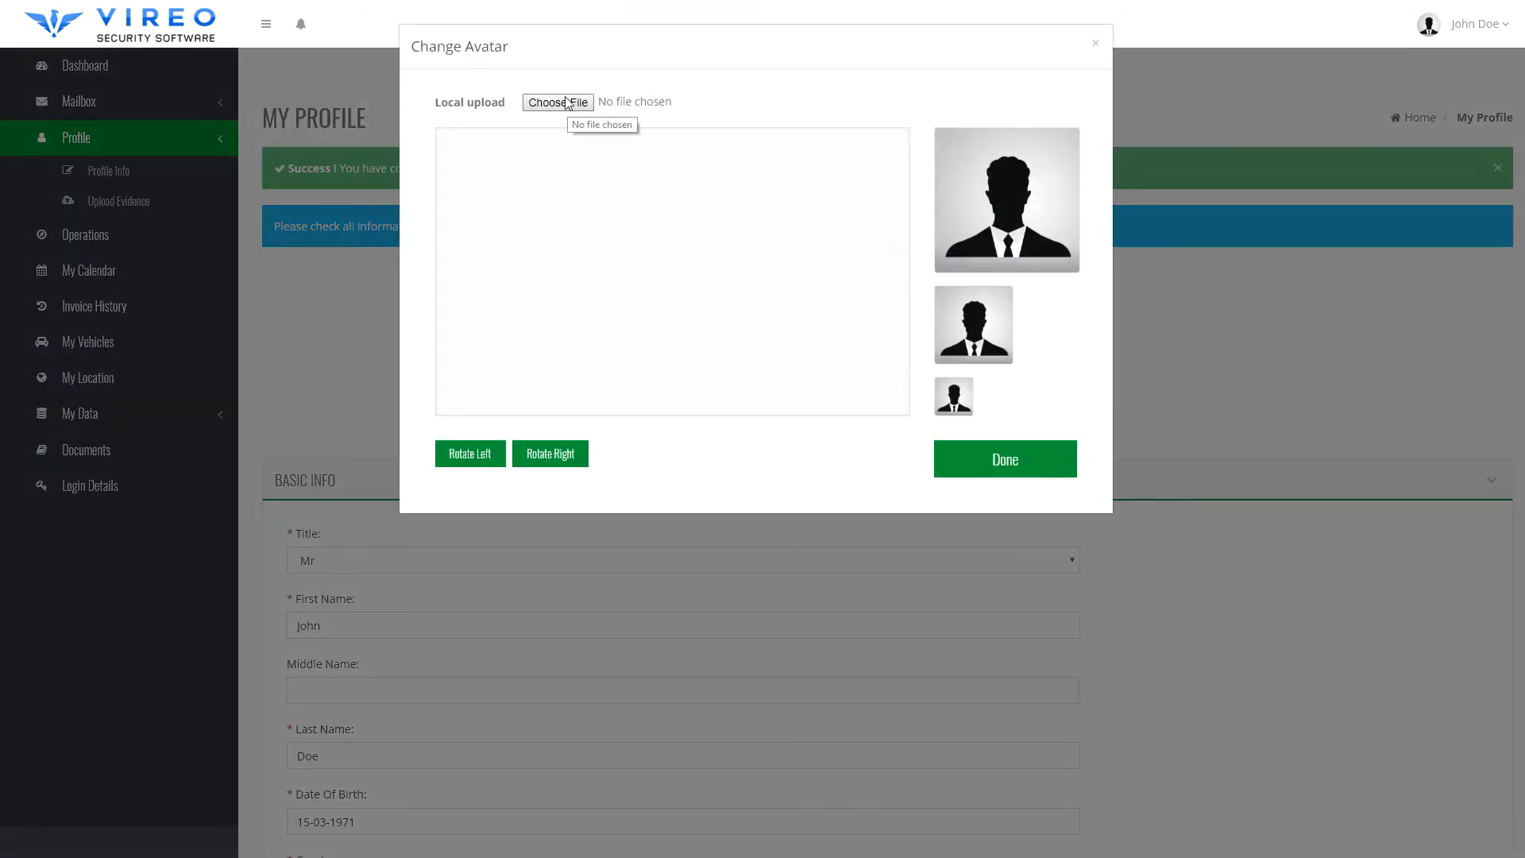
click(579, 108)
click(448, 247)
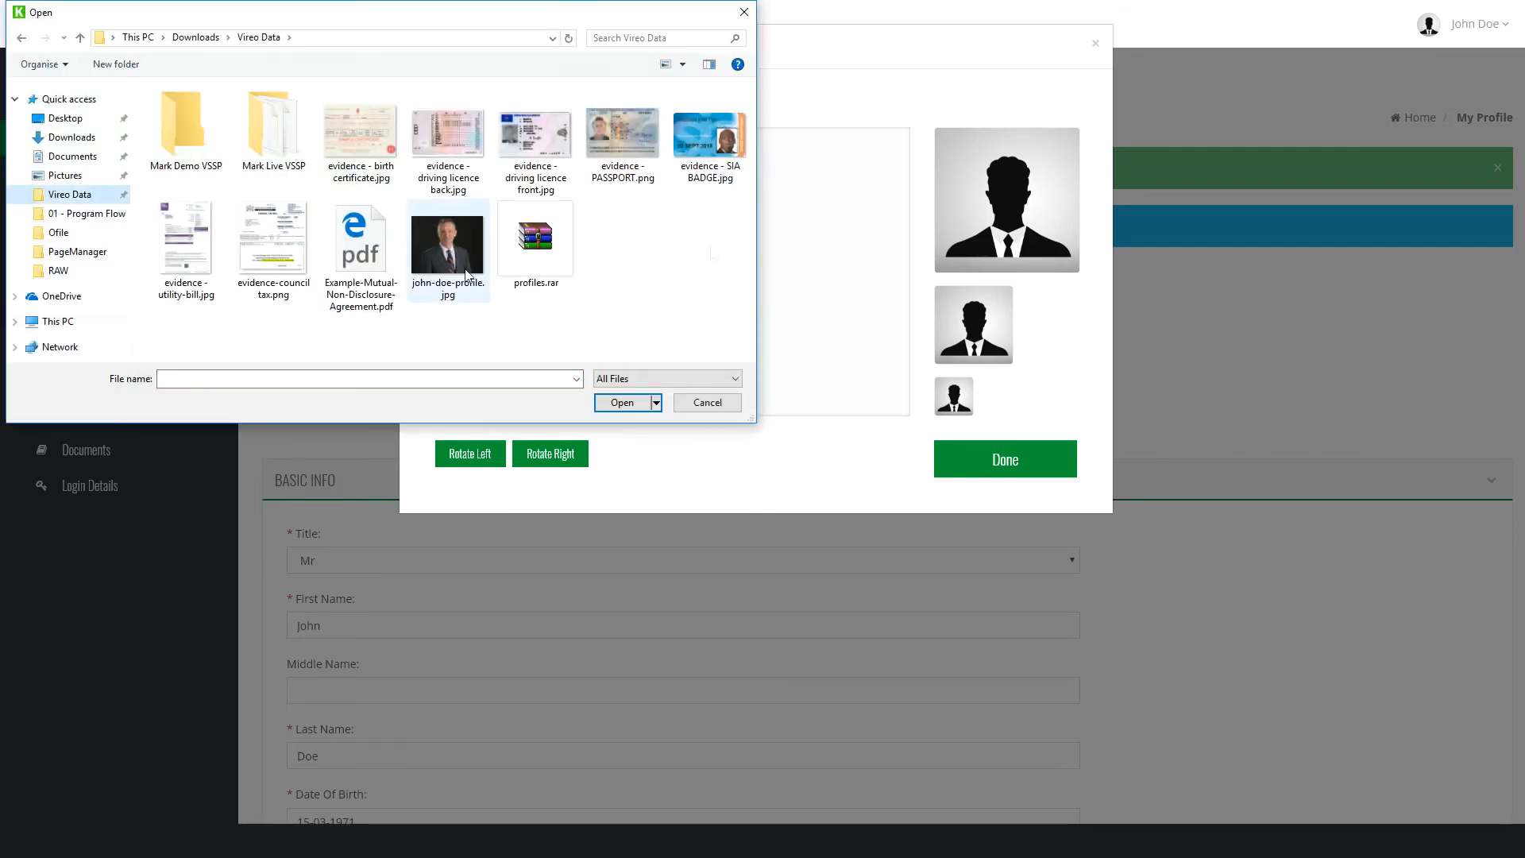
double_click(467, 274)
- Crop the photo to a small square around head and shoulders and save it
drag(753, 293, 753, 265)
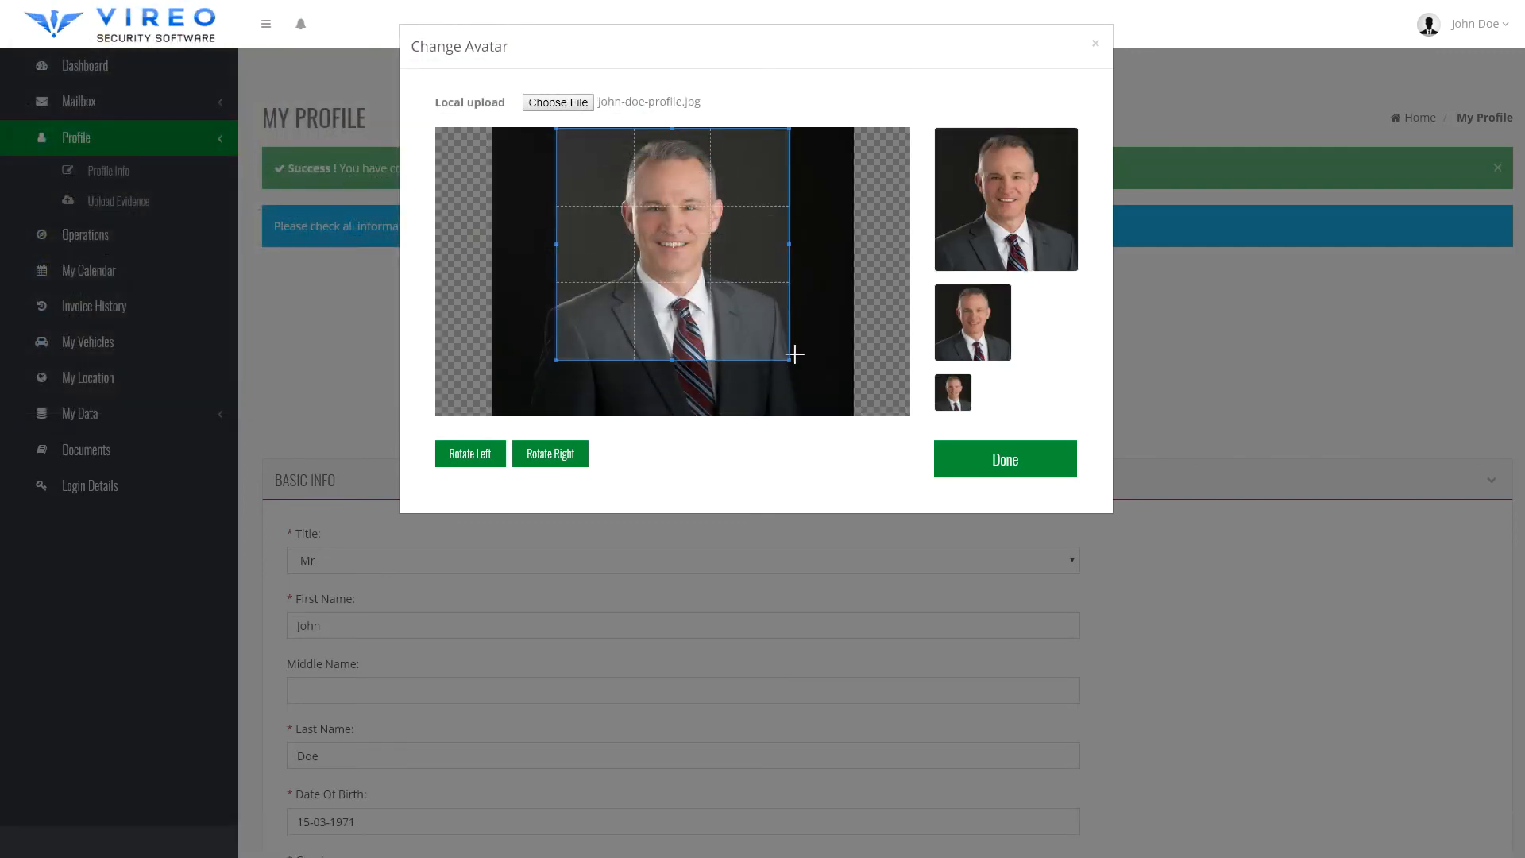
mouse_move(788, 360)
mouse_down()
mouse_move(838, 401)
mouse_move(770, 351)
mouse_move(845, 426)
mouse_move(786, 368)
mouse_move(775, 380)
mouse_up()
drag(775, 344, 742, 344)
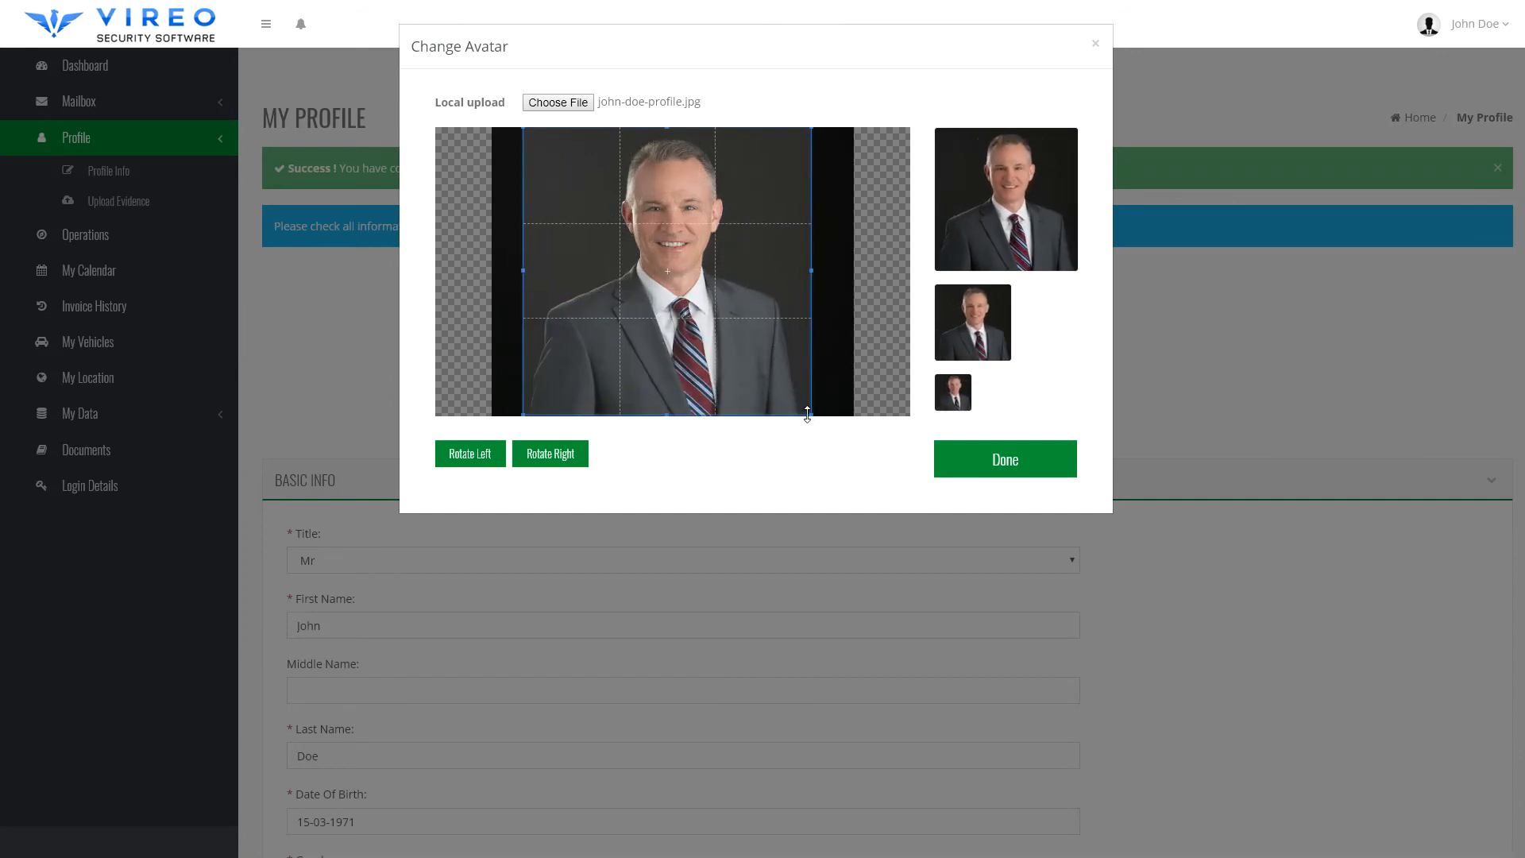
drag(809, 416, 765, 370)
drag(663, 270, 686, 267)
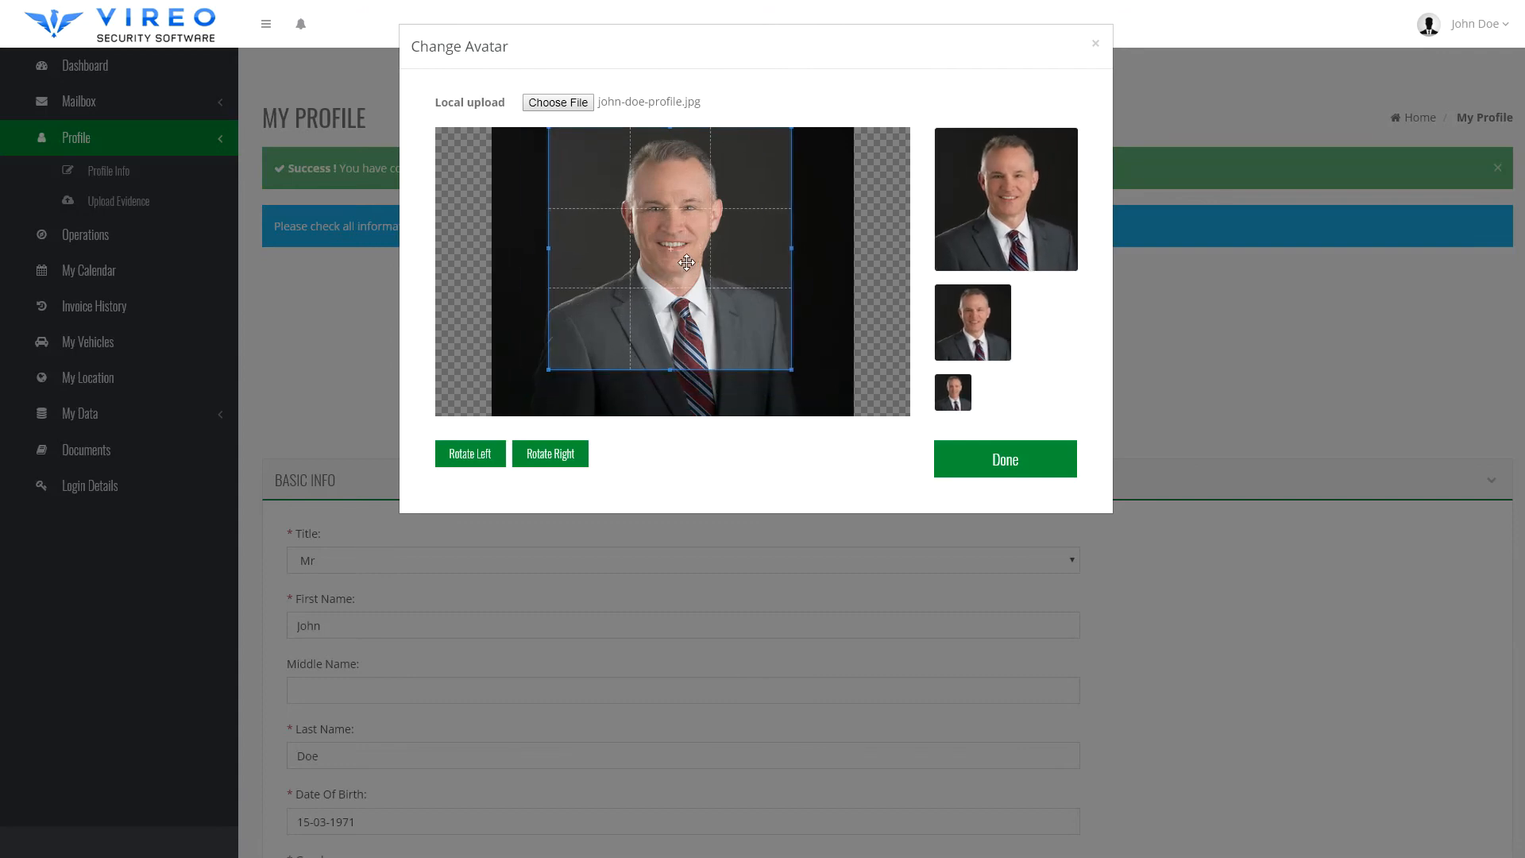
click(1012, 459)
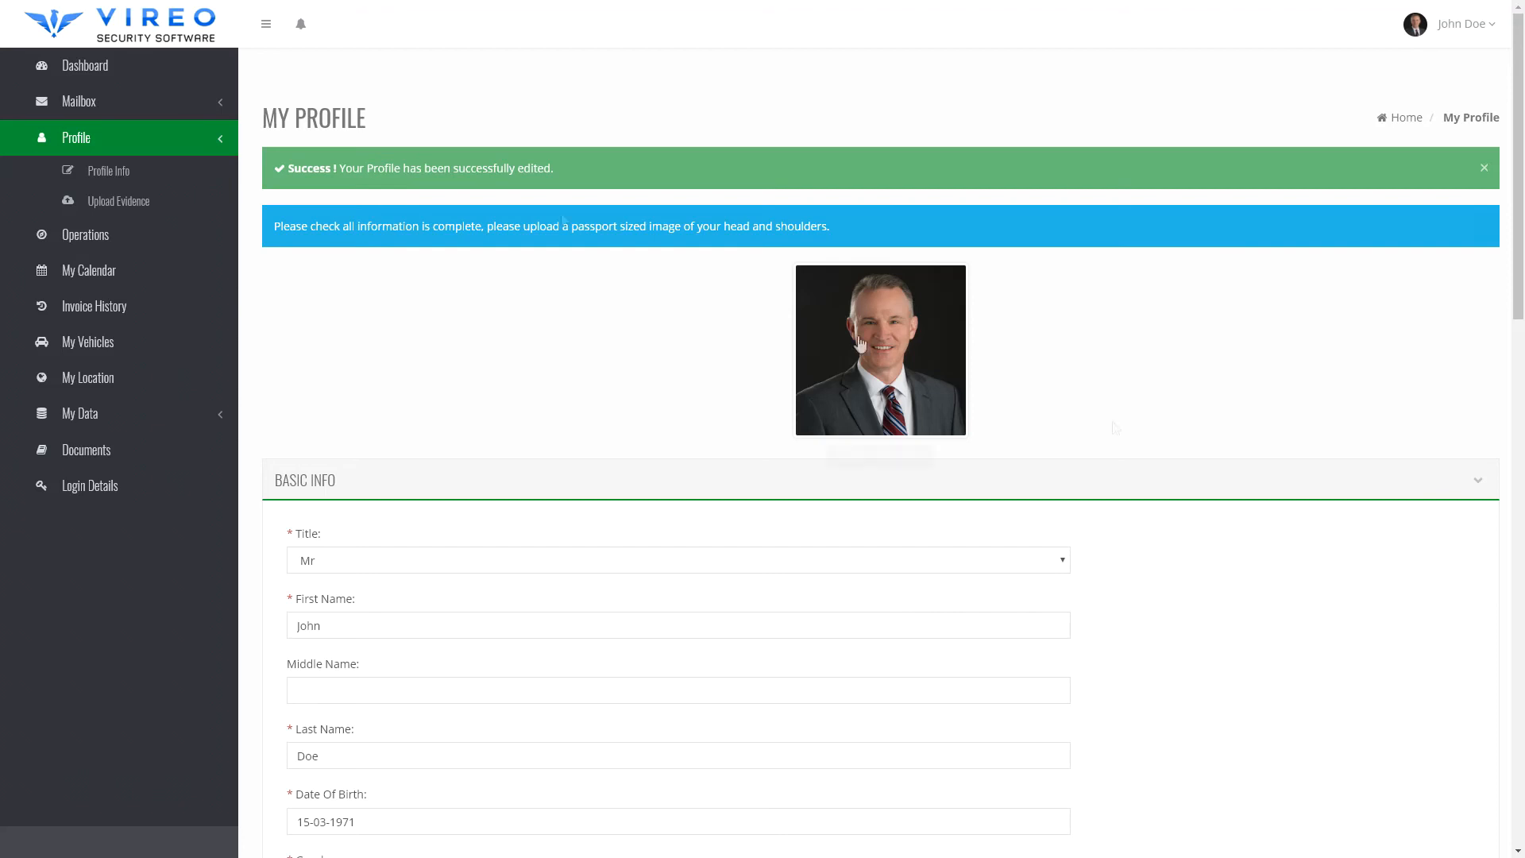
click(143, 72)
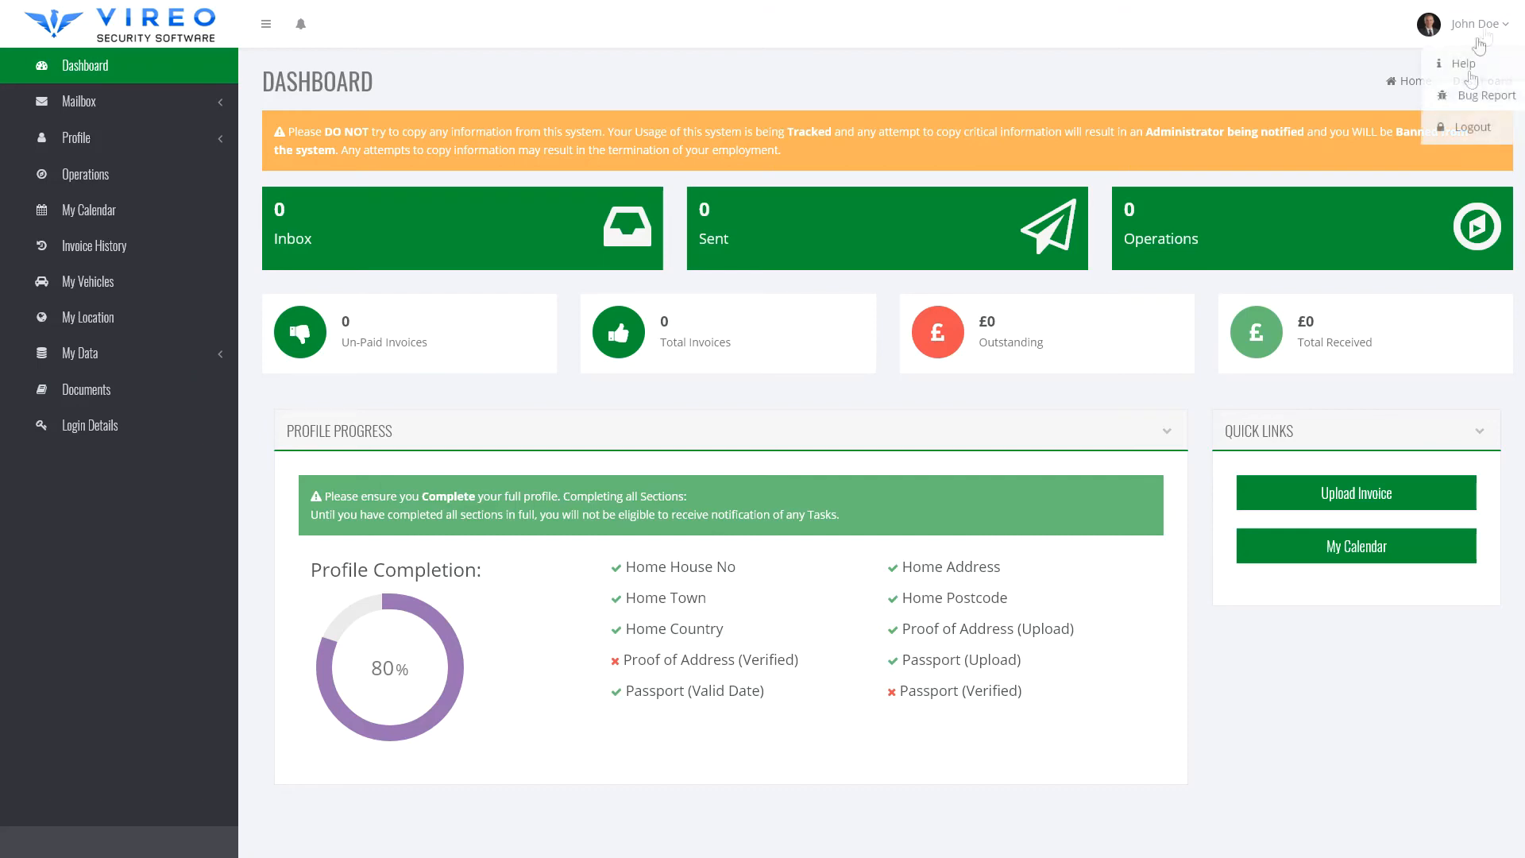
- Open the account menu at the top right to log out
click(1465, 127)
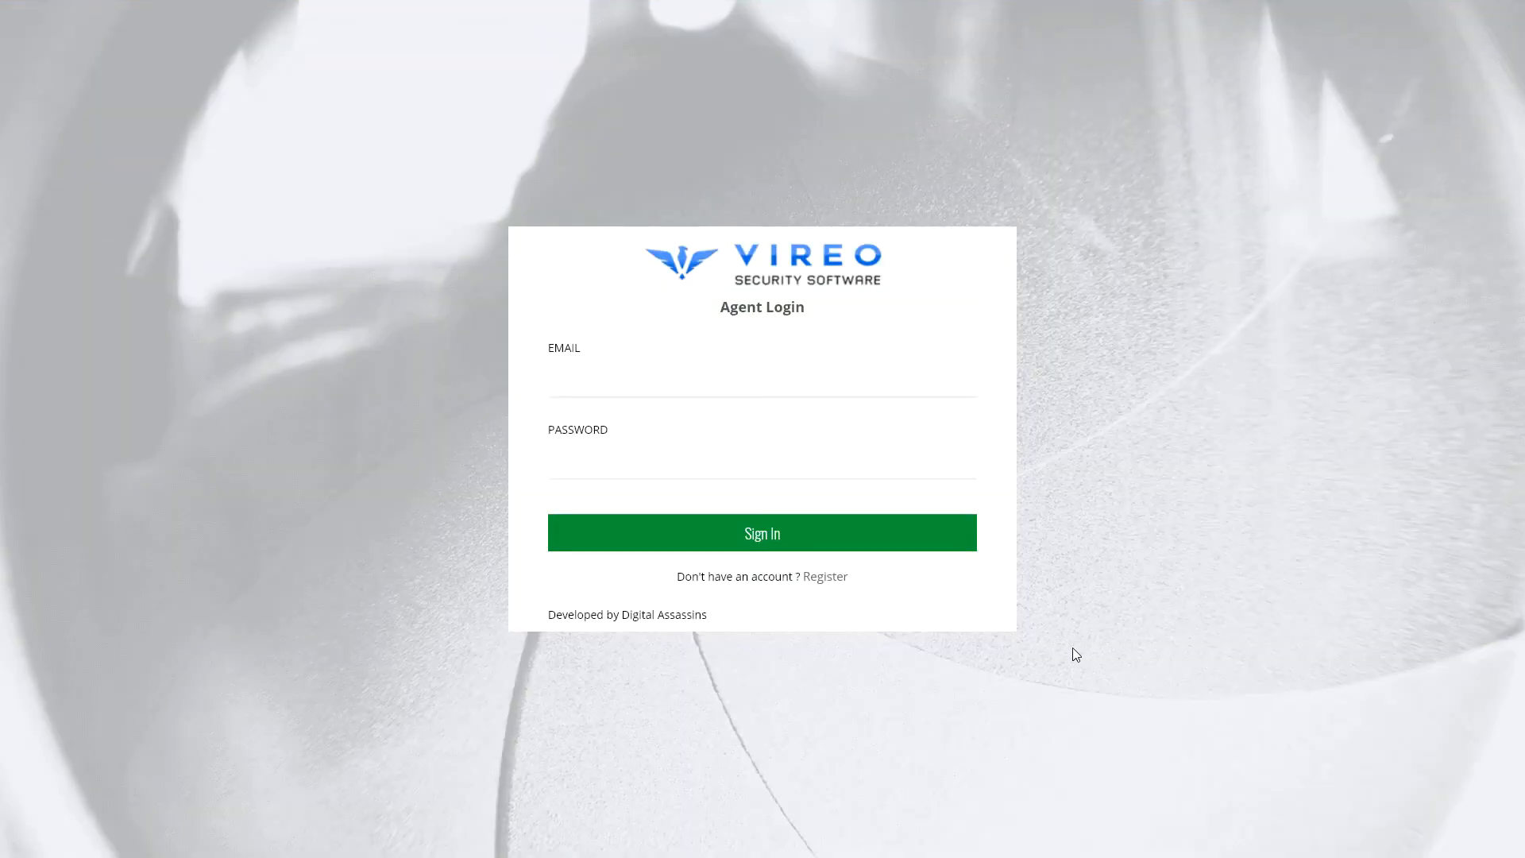
- Register a new agent applicant, toggling Private Investigation between sector lists, then sign in as them
click(826, 579)
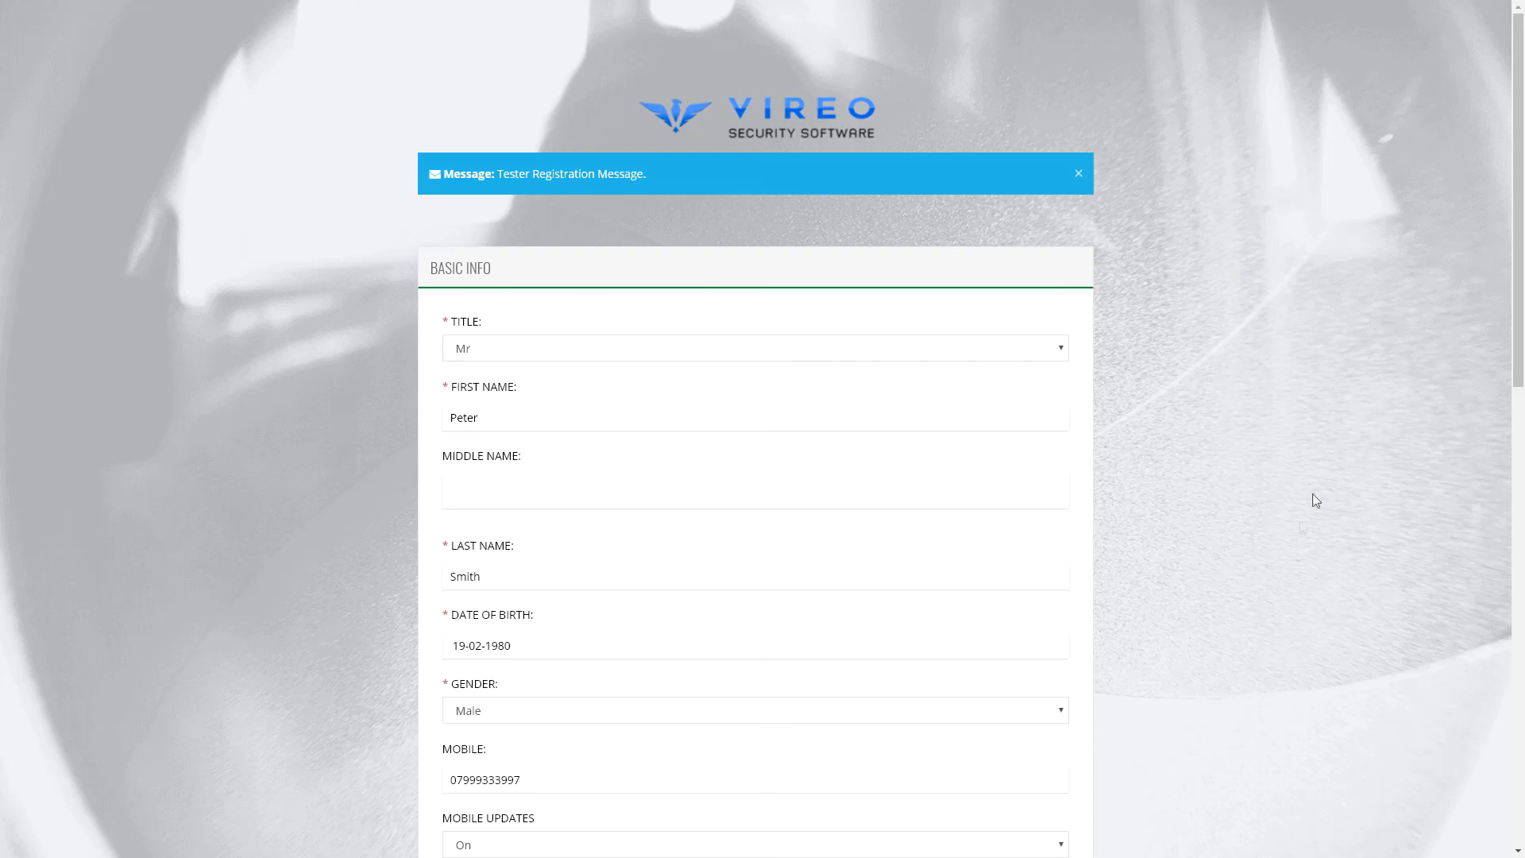
scroll(1256, 384, down, 3)
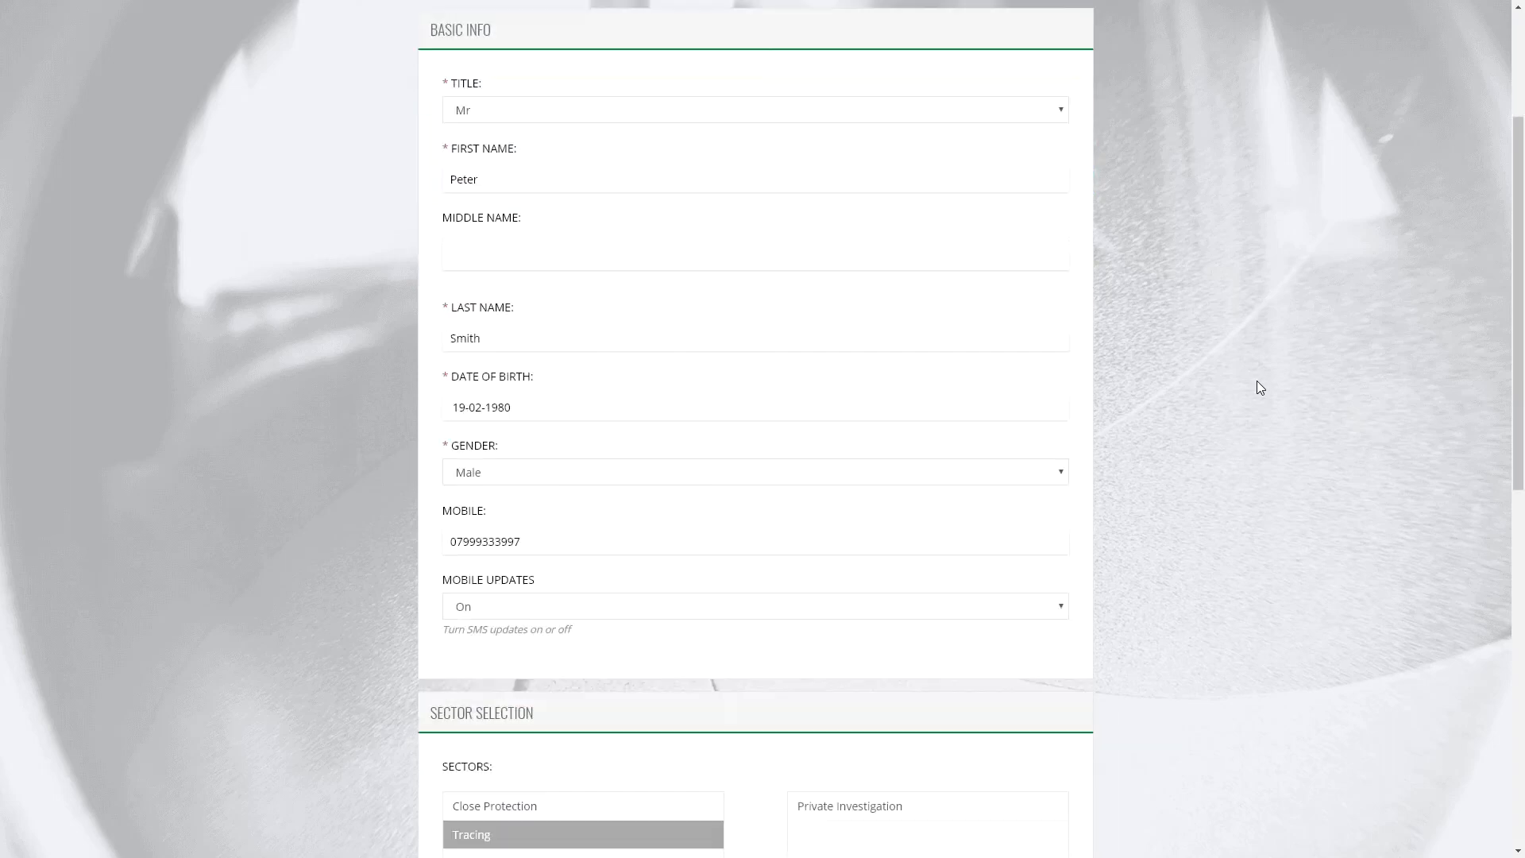
scroll(1171, 456, down, 4)
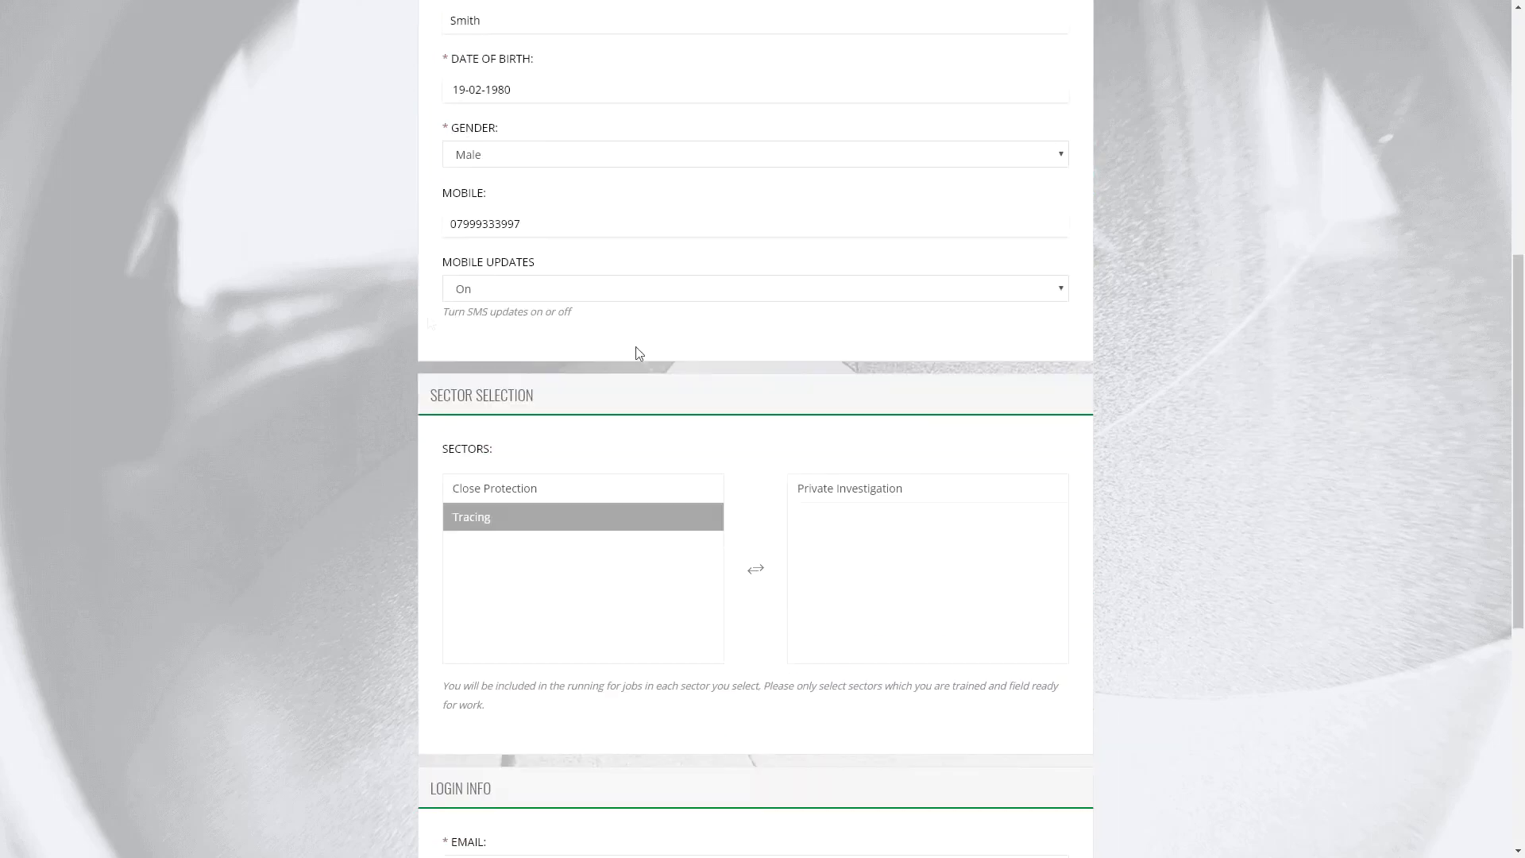
scroll(1255, 446, down, 3)
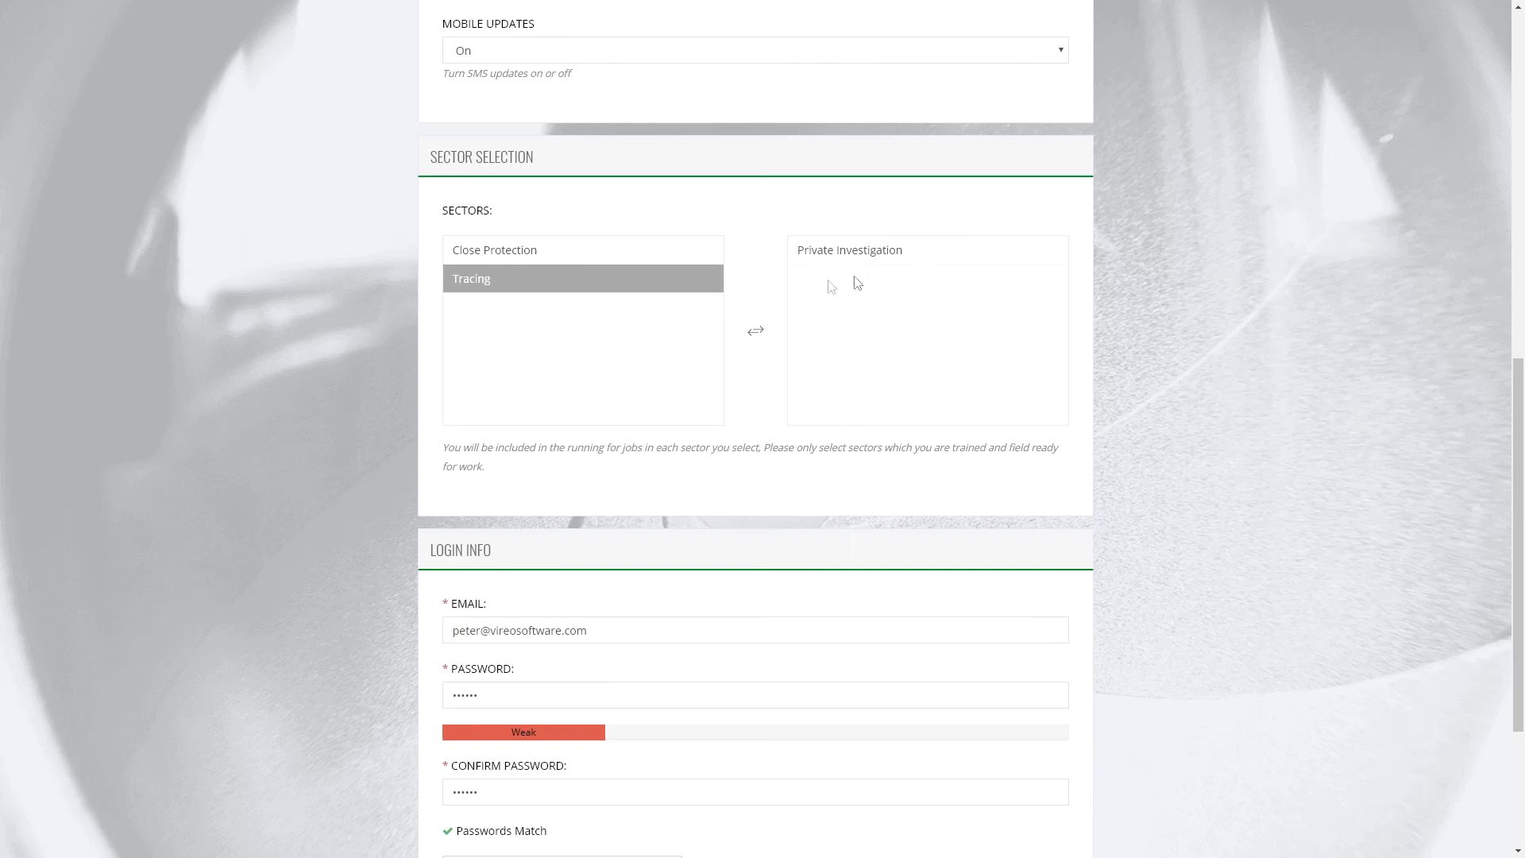
click(895, 255)
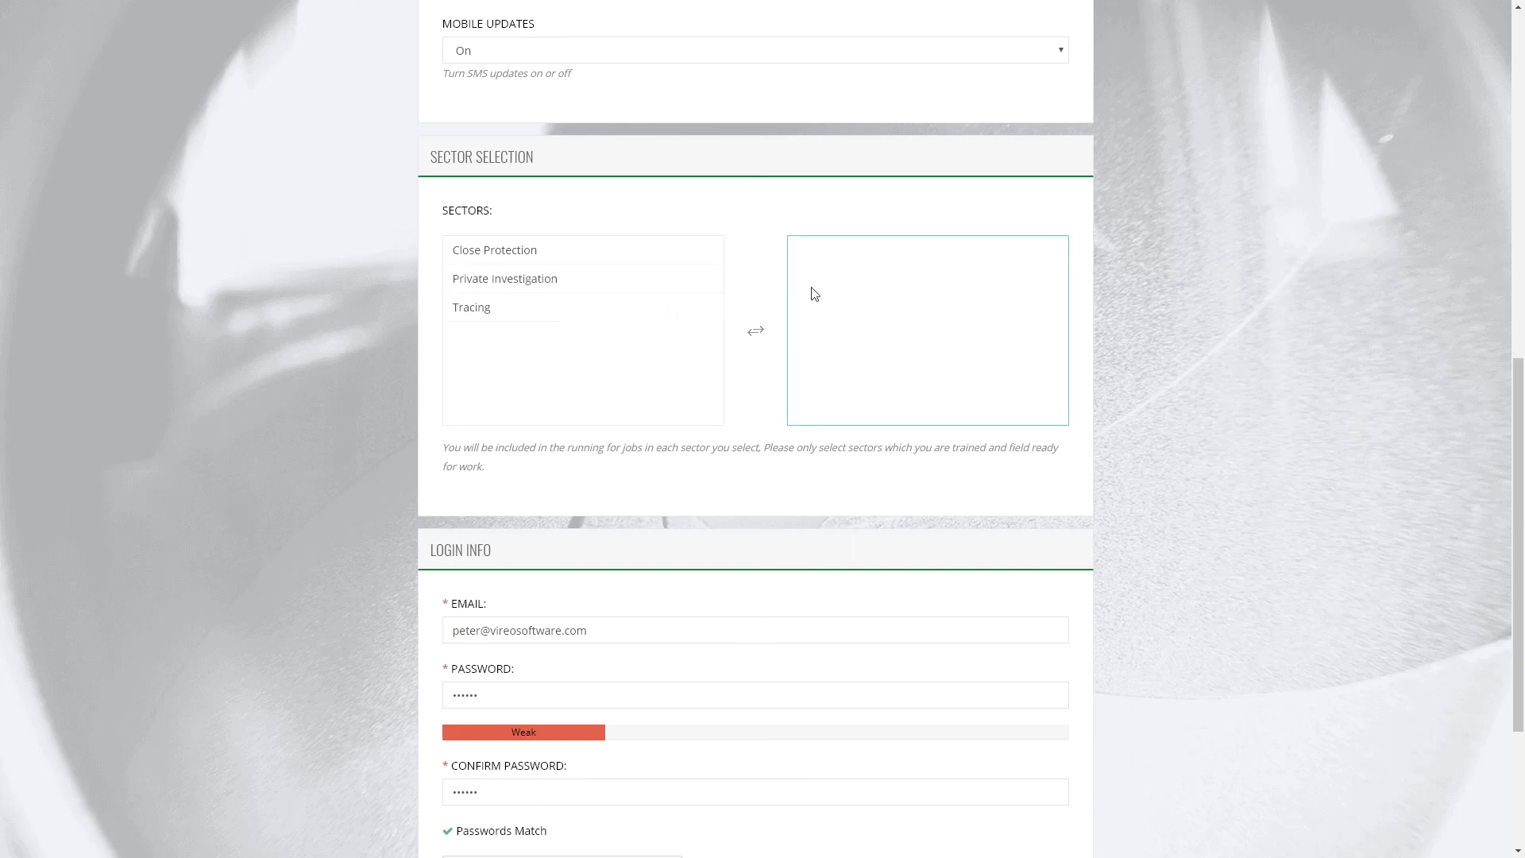
click(503, 283)
scroll(1189, 459, down, 3)
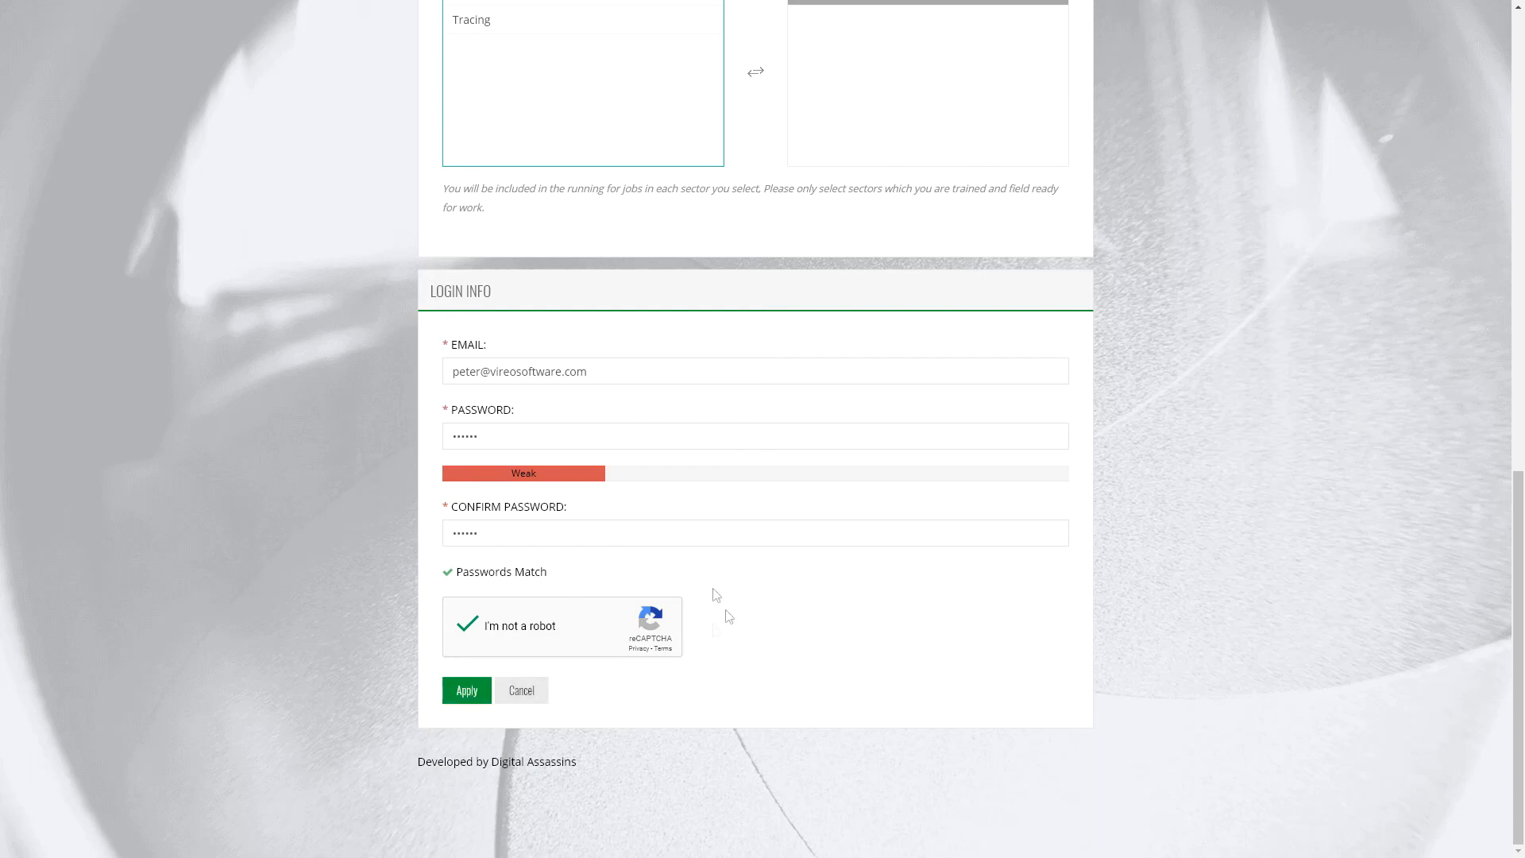
click(461, 691)
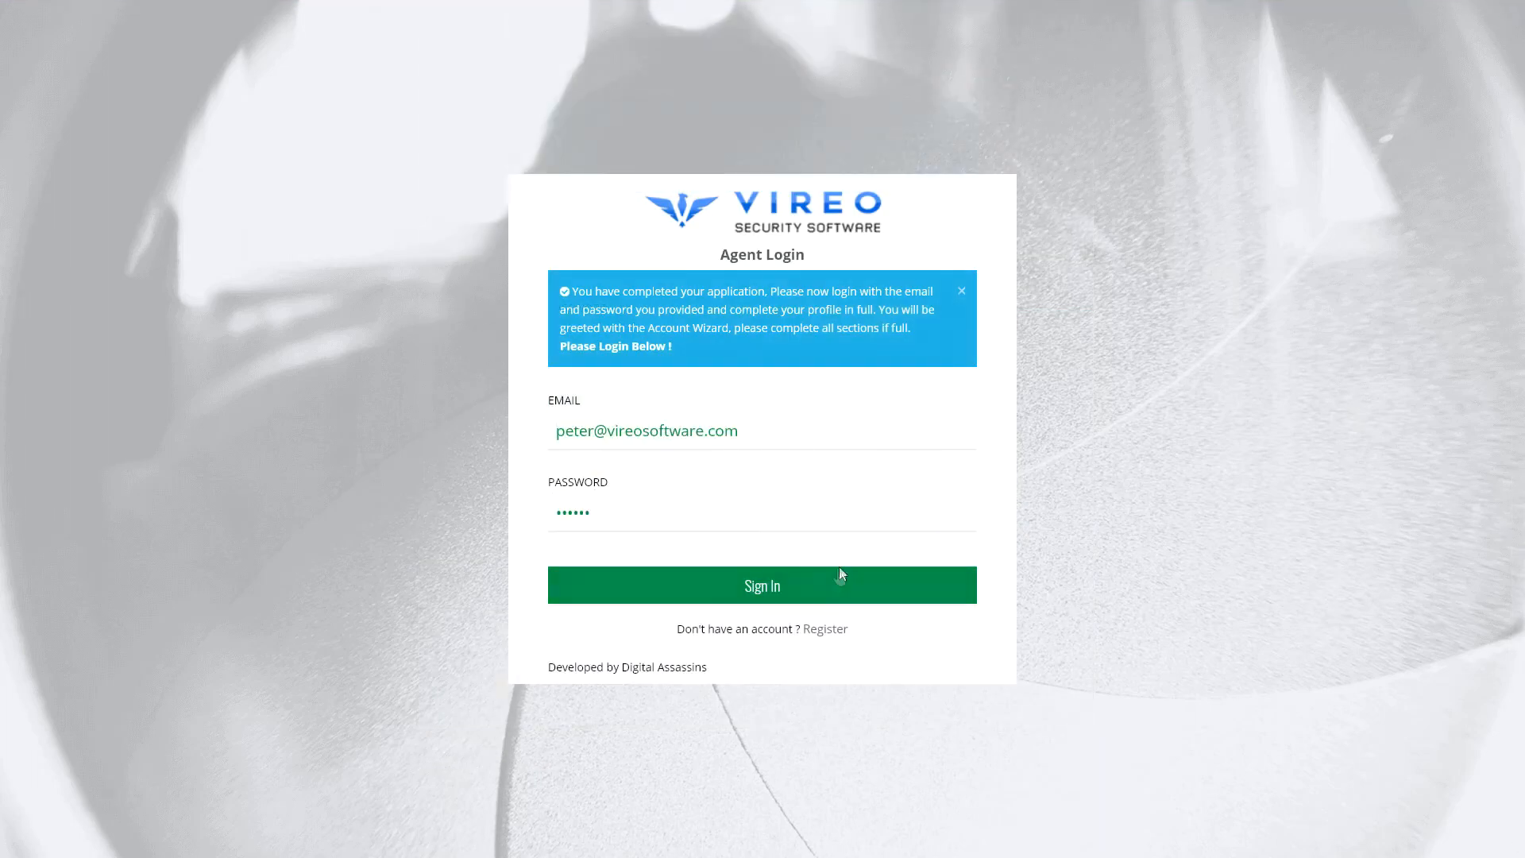
click(822, 601)
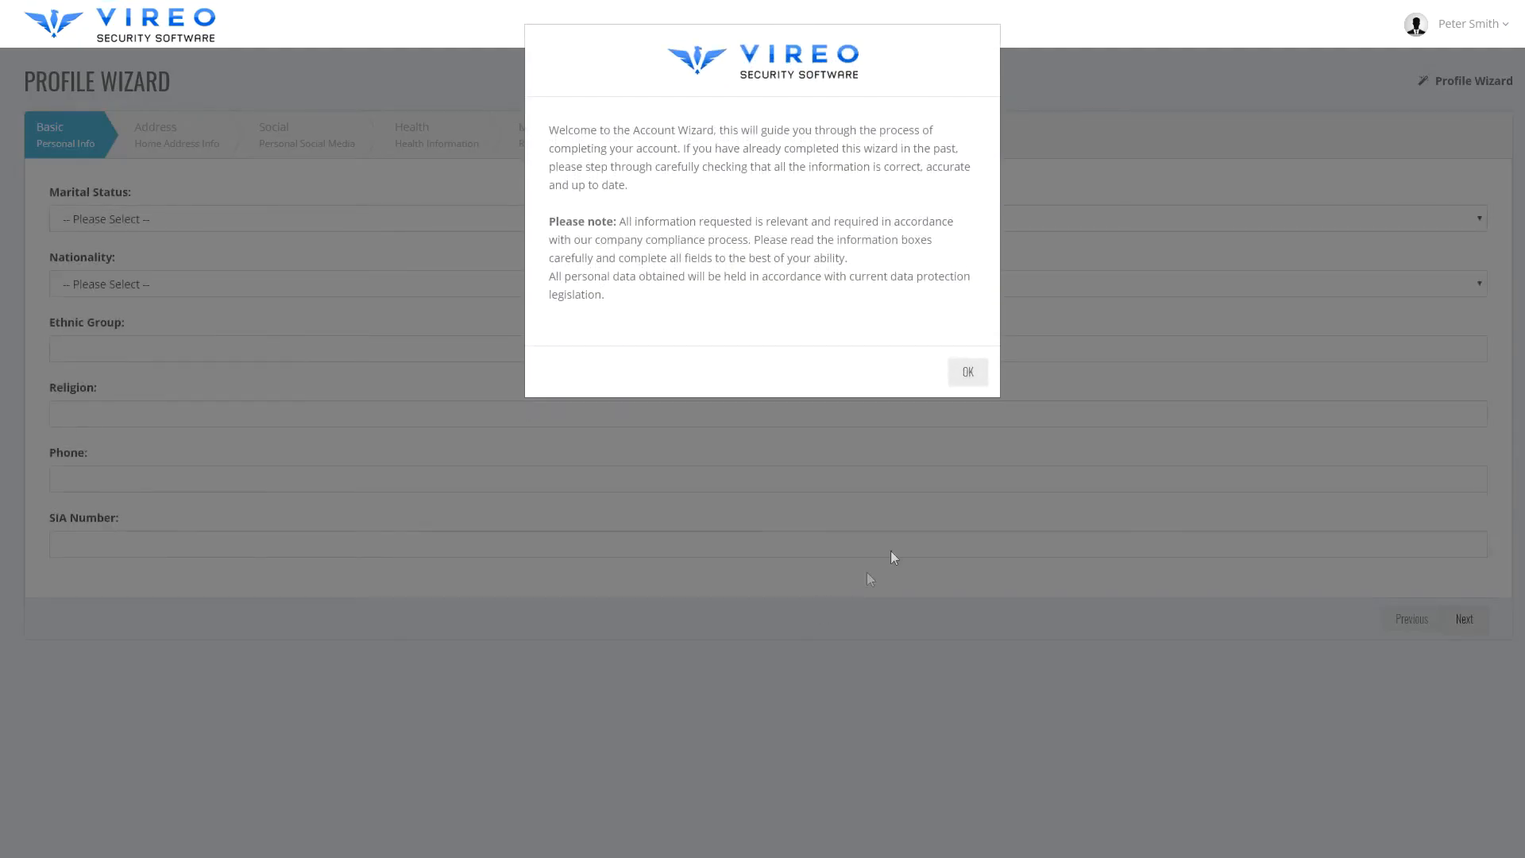
- Dismiss the wizard welcome and pass the Basic, Home Address and Social steps unchanged
click(966, 371)
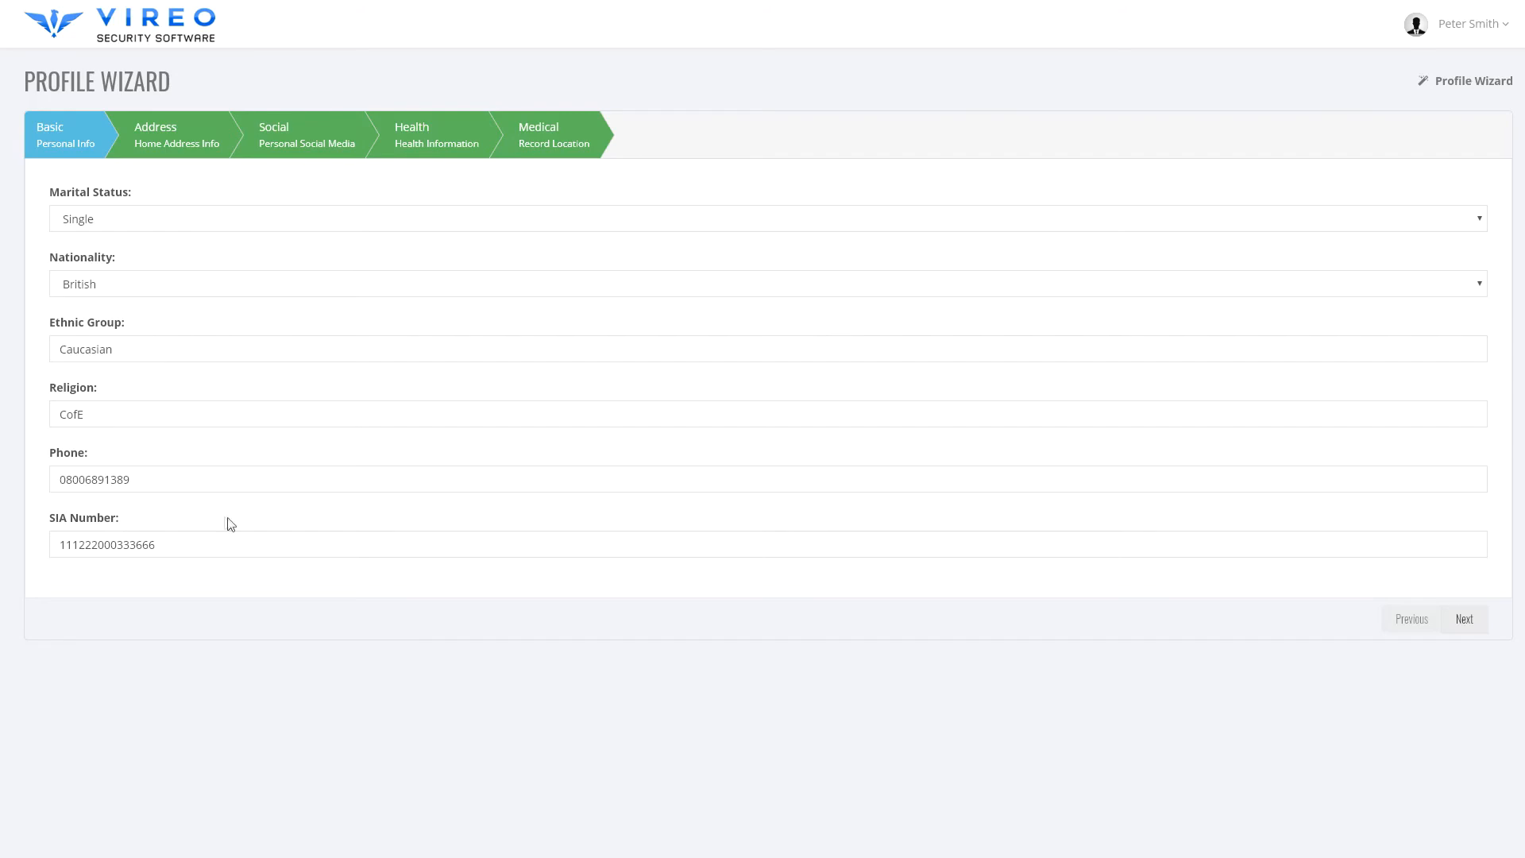
click(1471, 626)
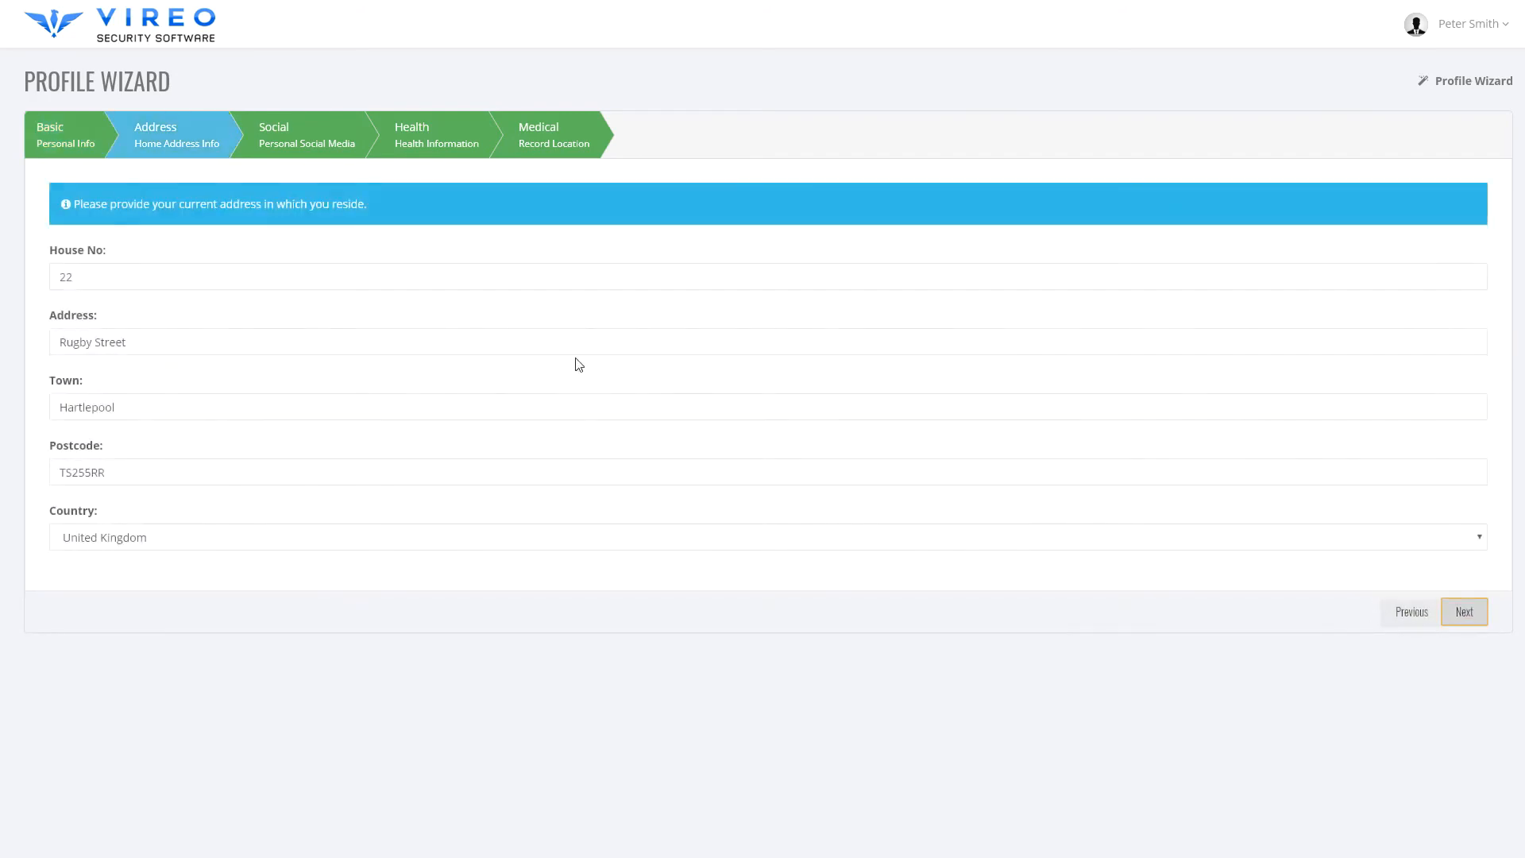
click(1465, 615)
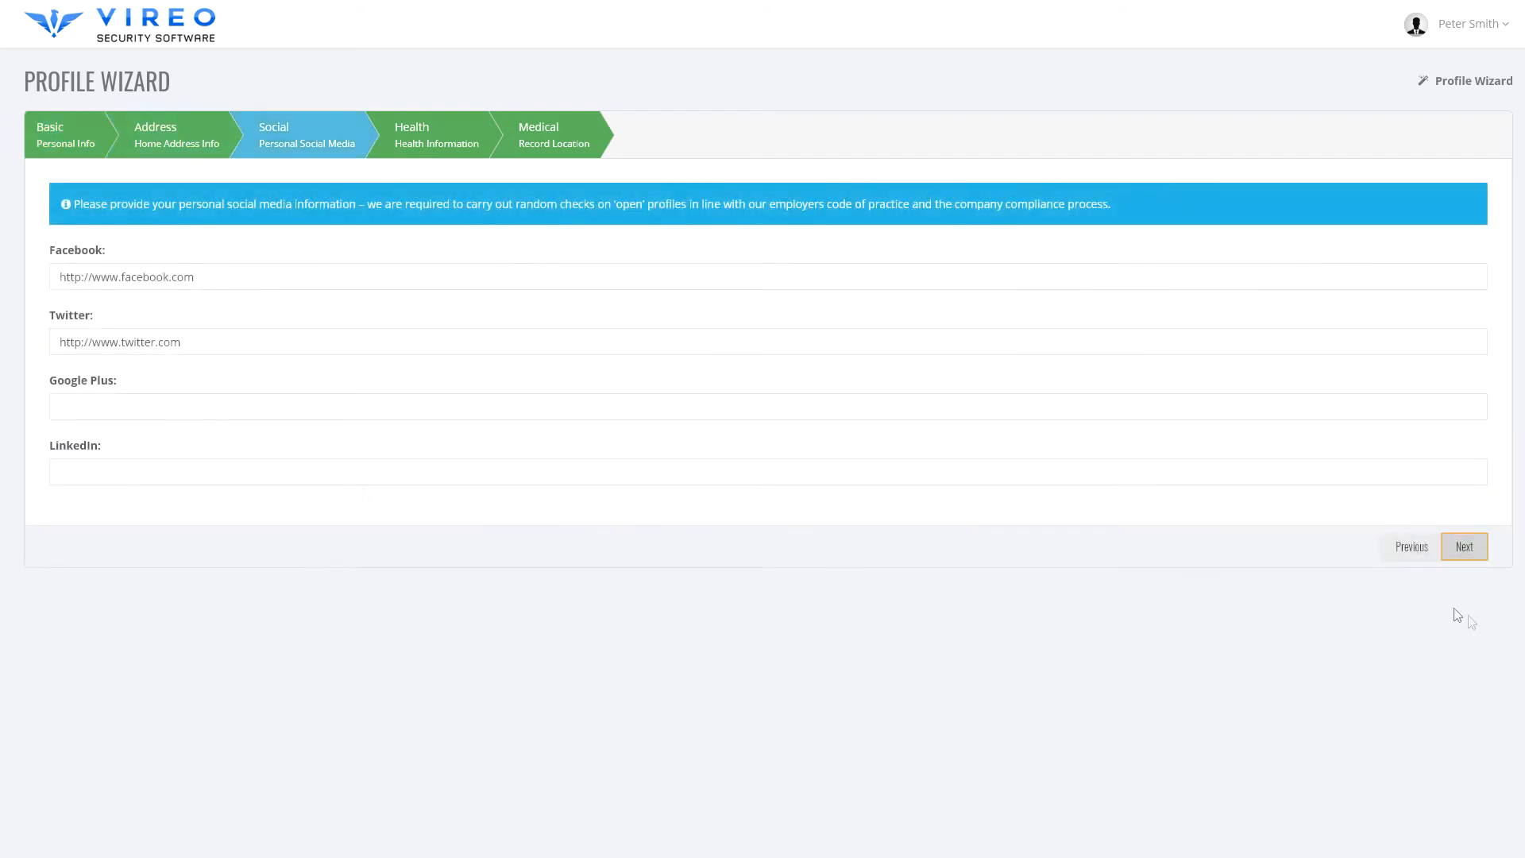
click(1485, 556)
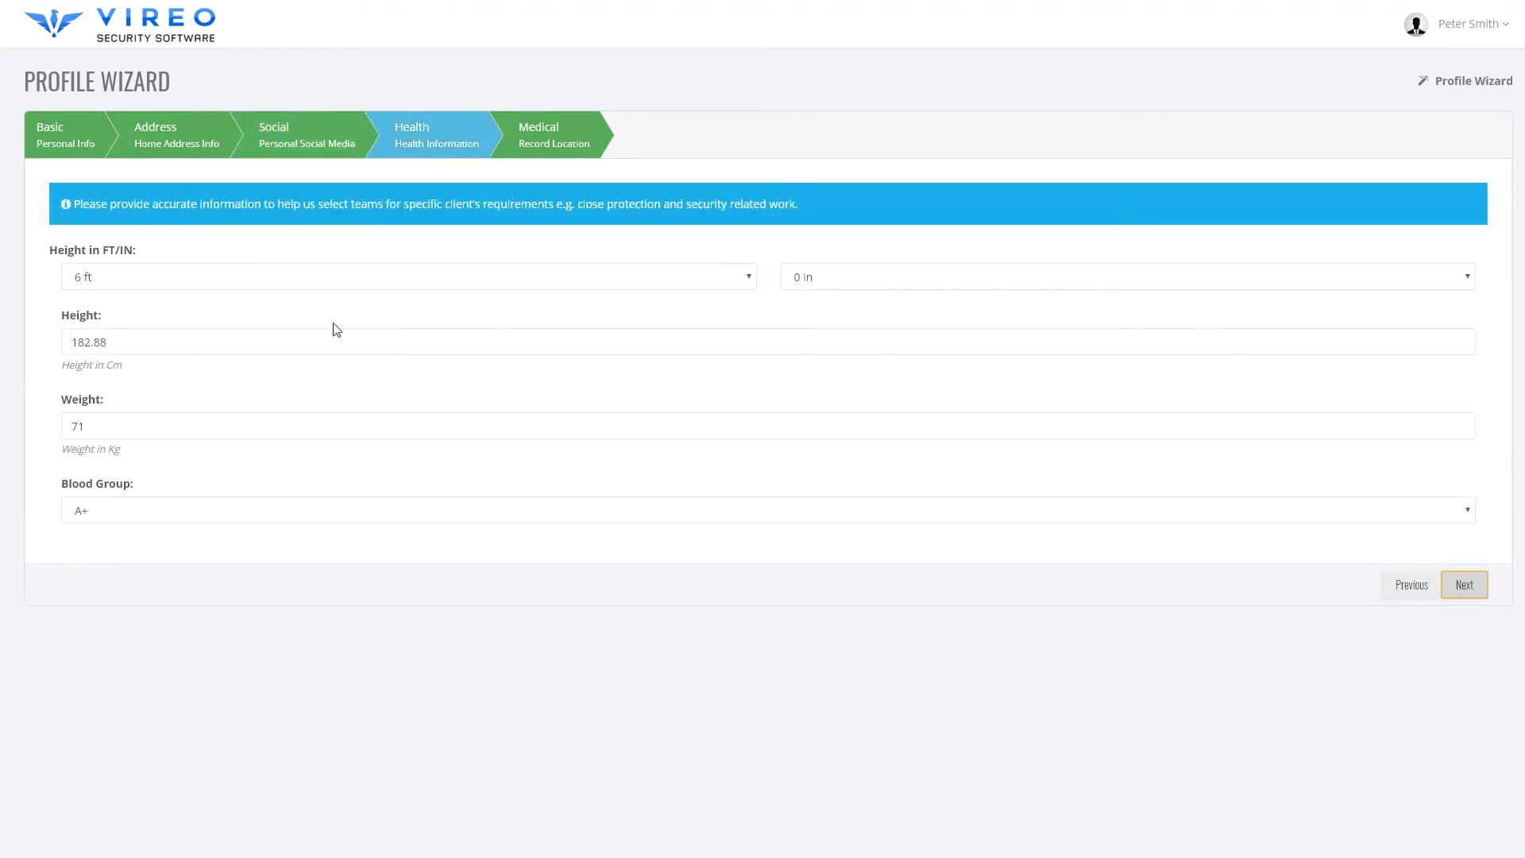
- Try other inches, leave the height at 6 ft 0 in (182.88), then finish the Medical step
click(220, 277)
click(807, 277)
click(810, 309)
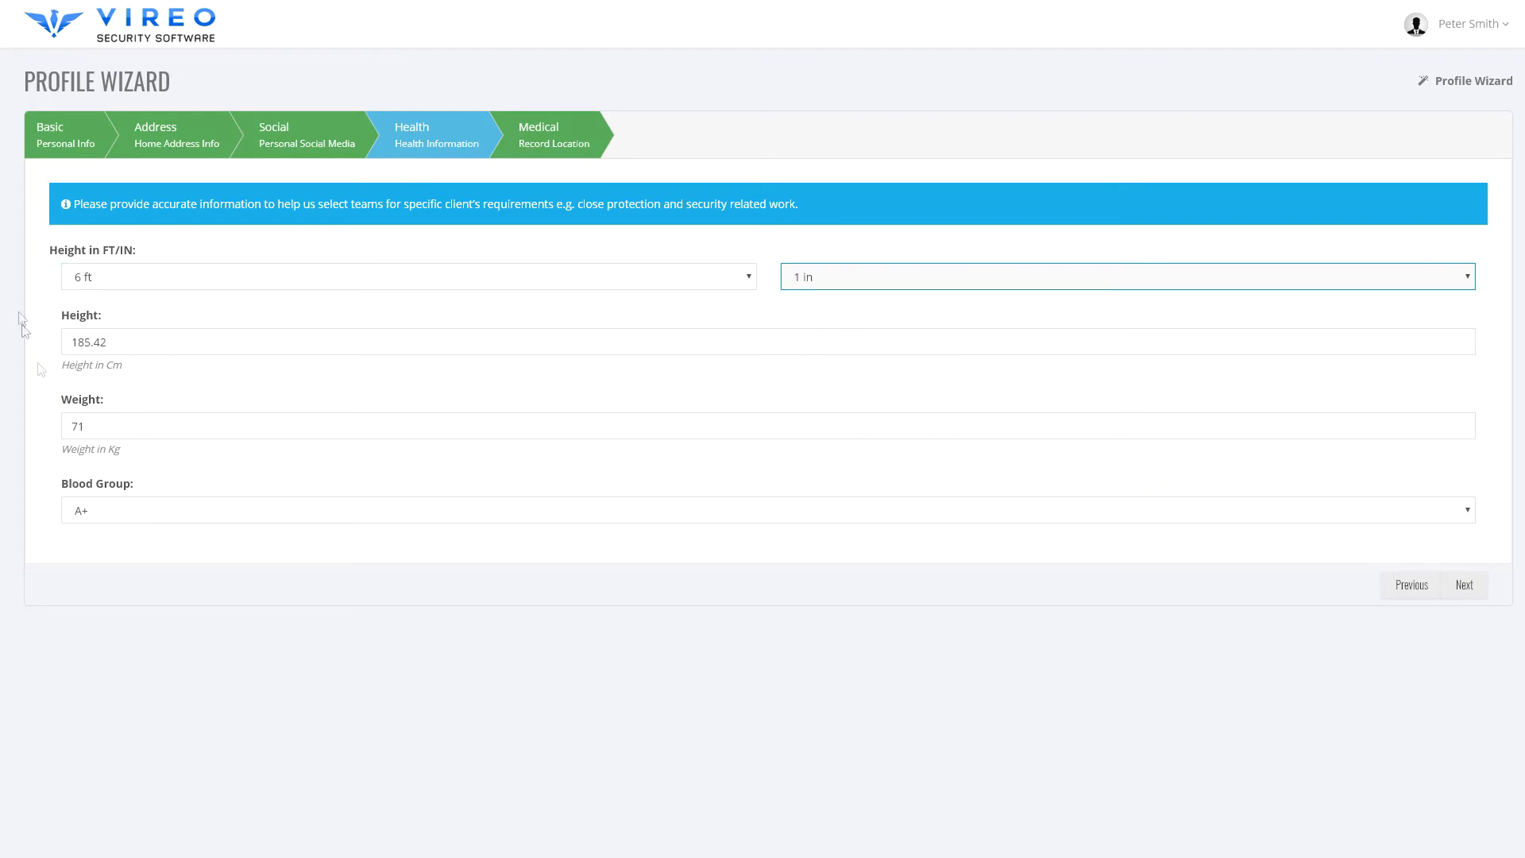
click(867, 280)
click(810, 346)
click(855, 278)
click(823, 300)
click(1457, 585)
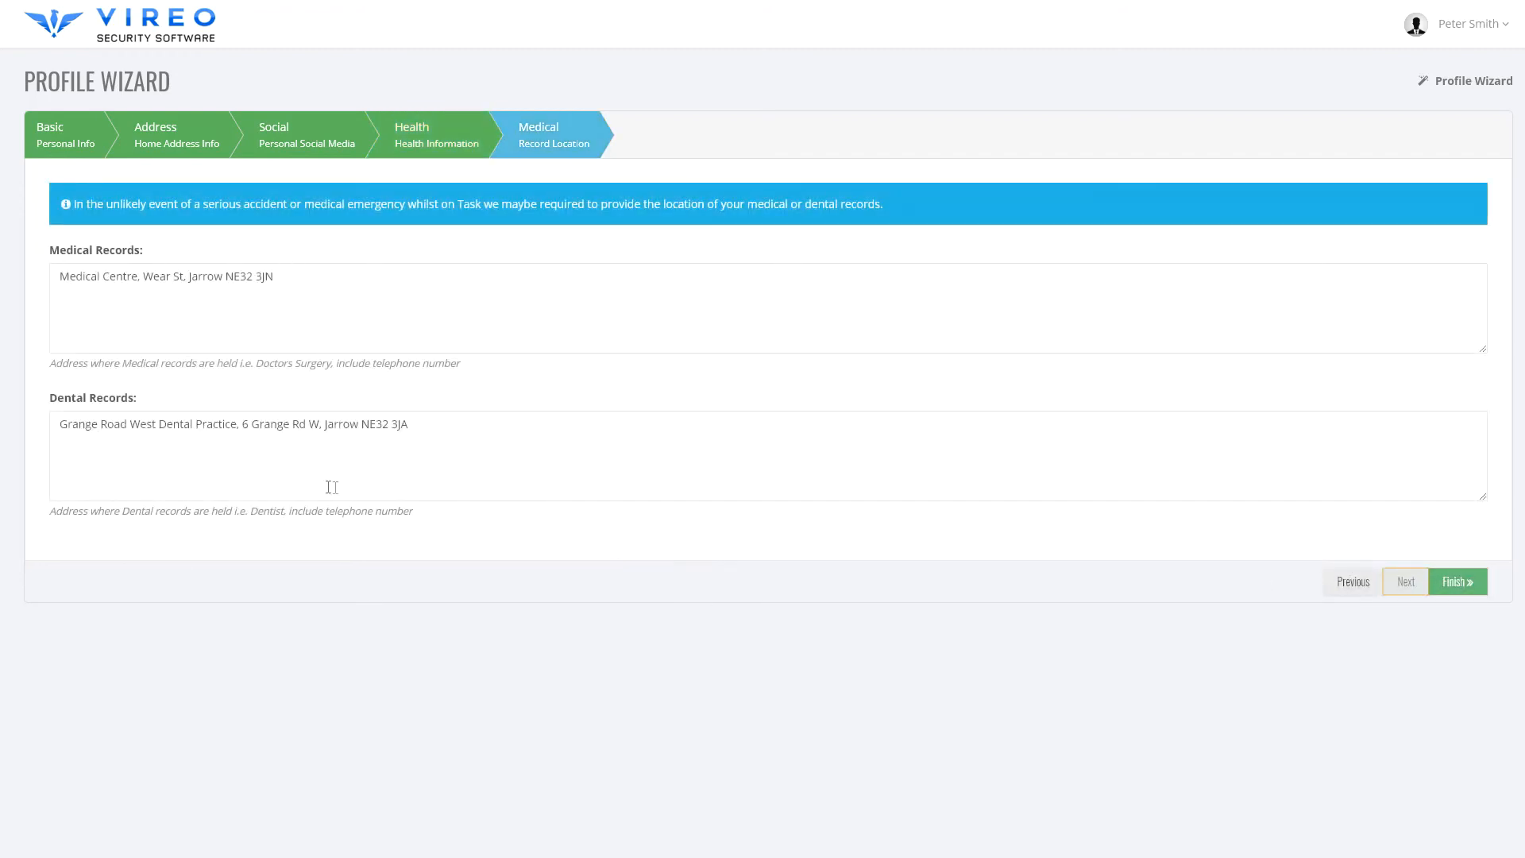
click(1470, 592)
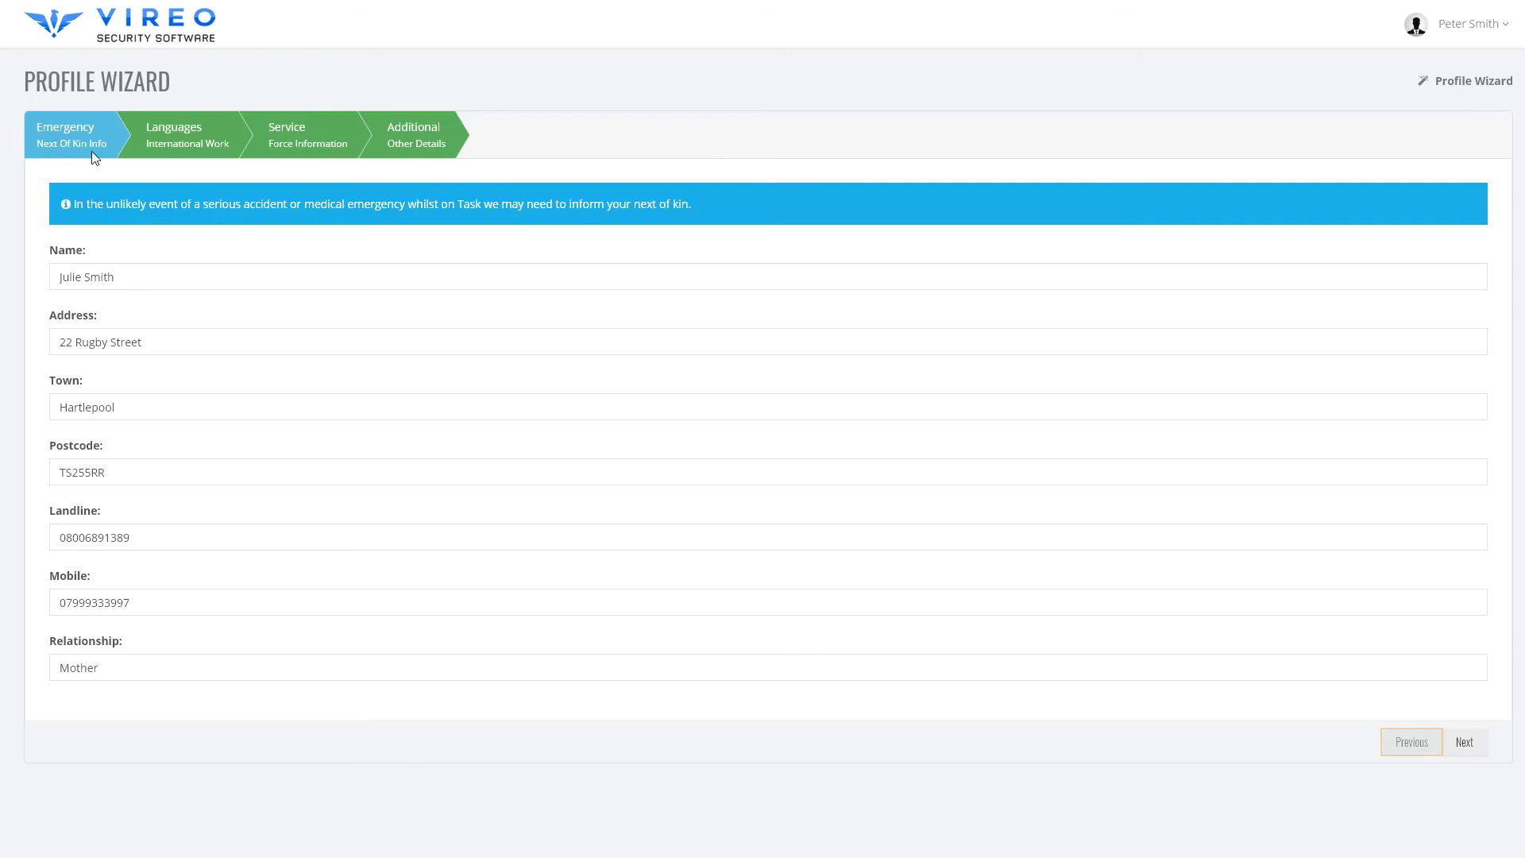
- On Languages, add three extra language rows, then remove them so only English remains
click(1464, 742)
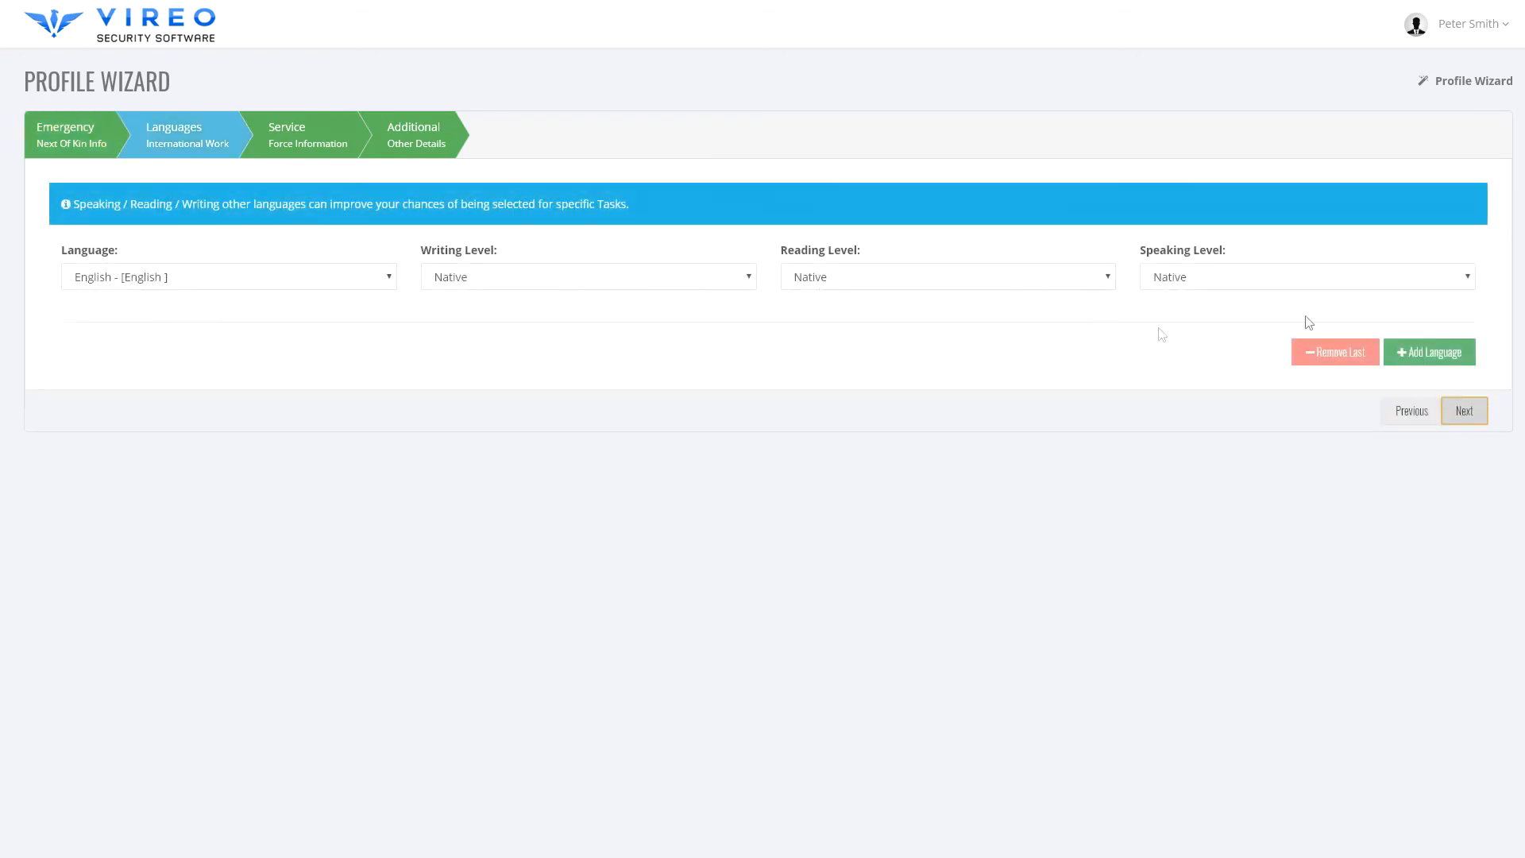
click(1428, 360)
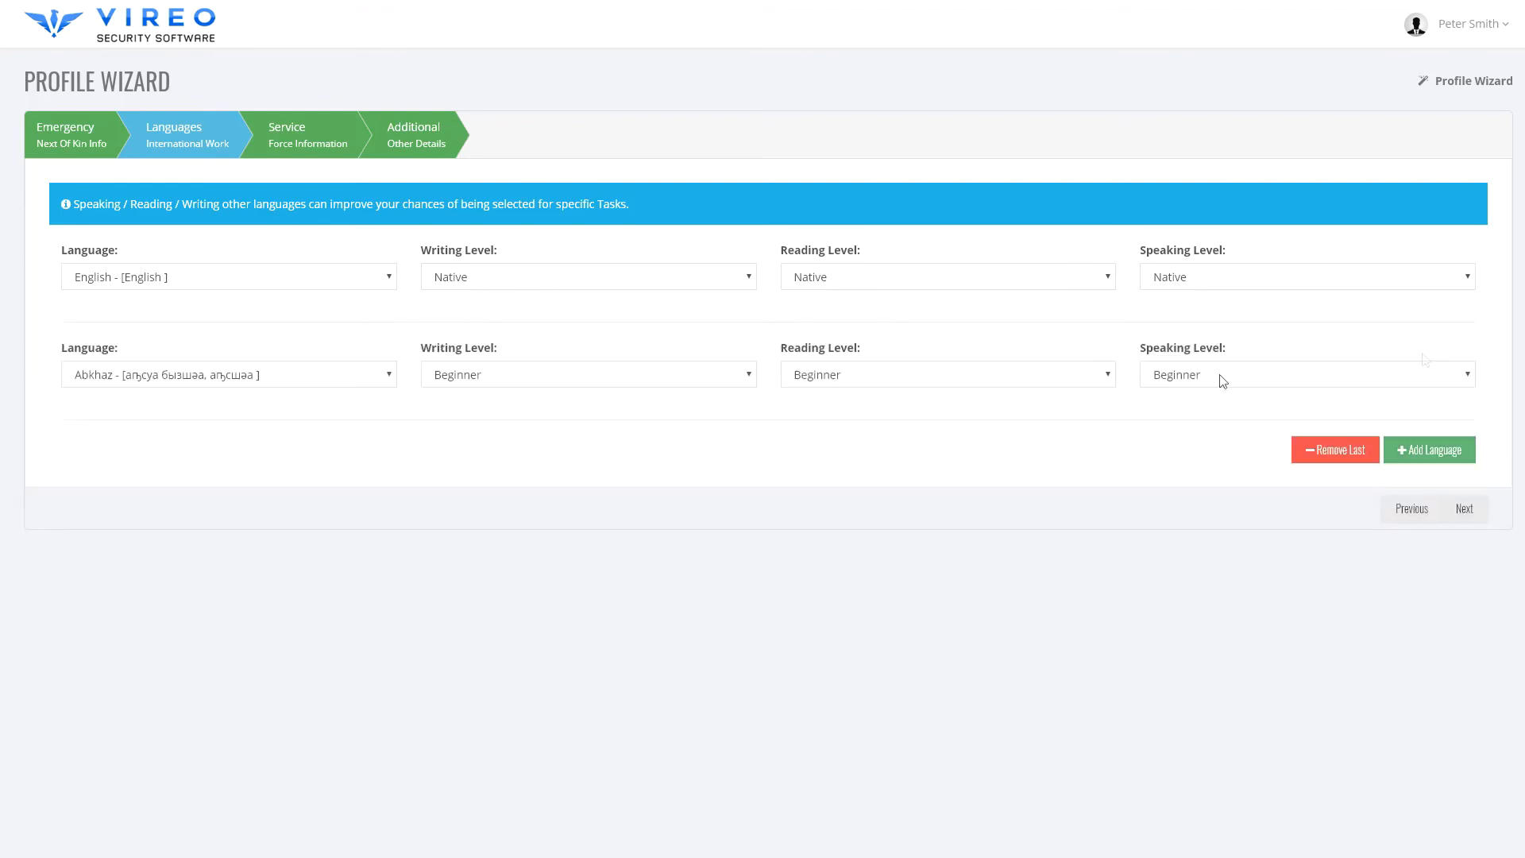
click(258, 371)
mouse_move(473, 425)
mouse_down()
mouse_move(485, 796)
mouse_move(487, 419)
mouse_up()
click(1426, 450)
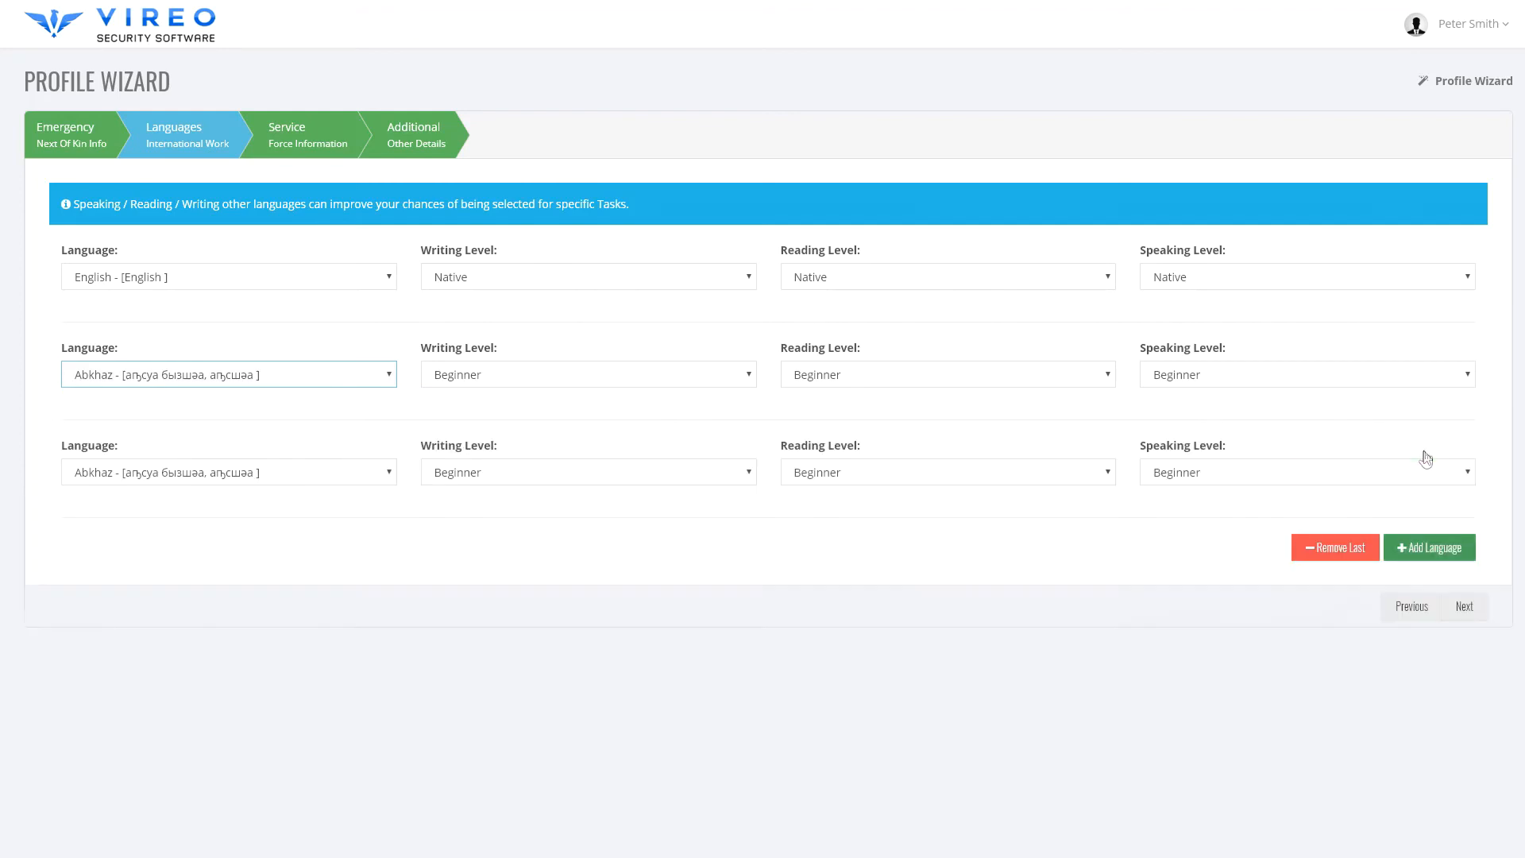
click(1418, 545)
click(1333, 647)
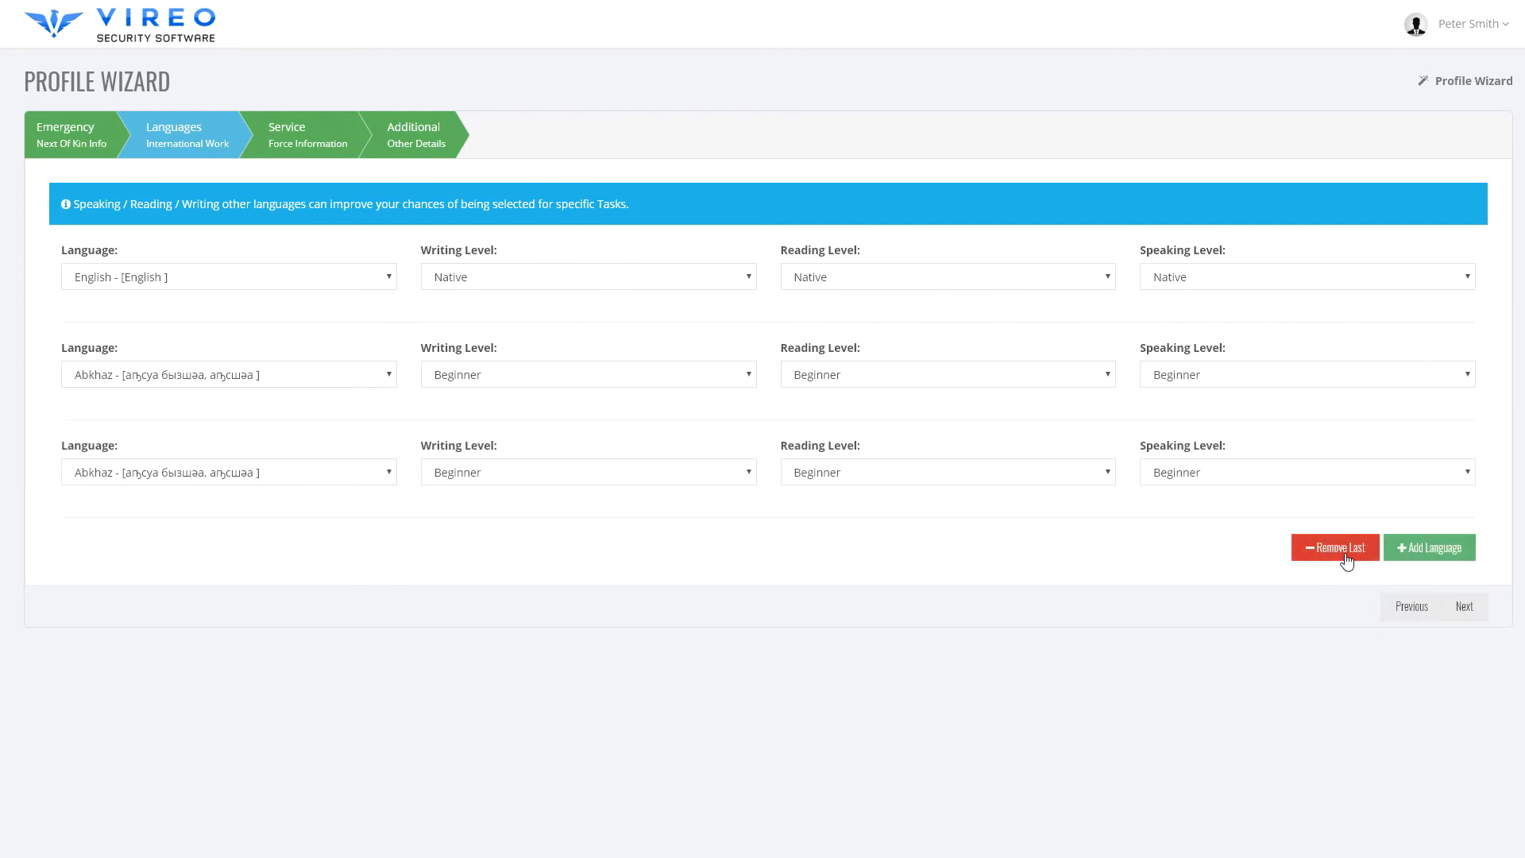
click(1351, 548)
click(1360, 450)
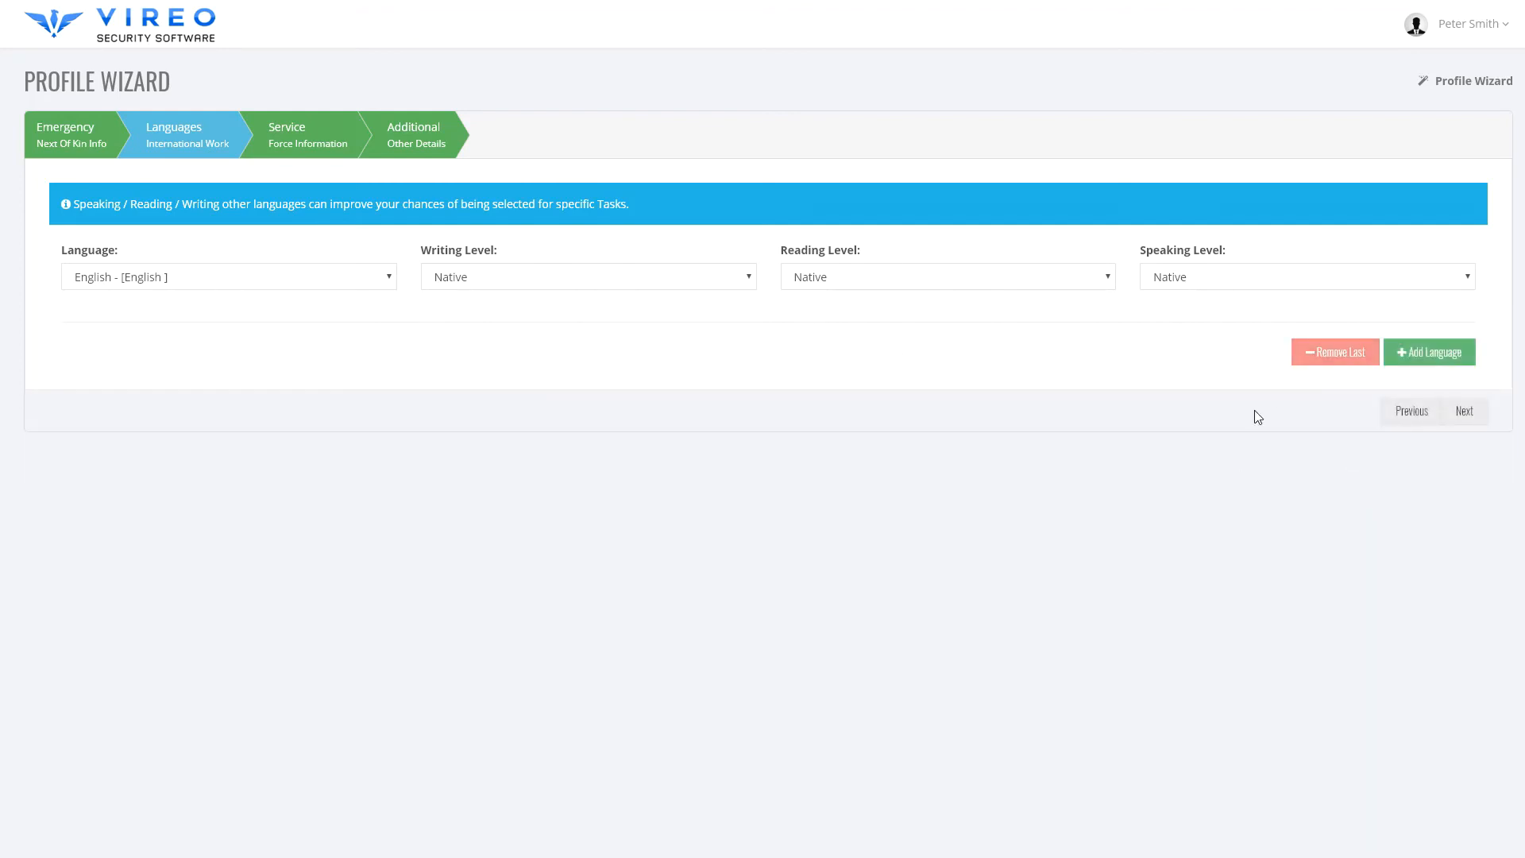
- On Service, try United Kingdom Police, Army Brigadier, and United States FBI Assistant Director
click(1468, 412)
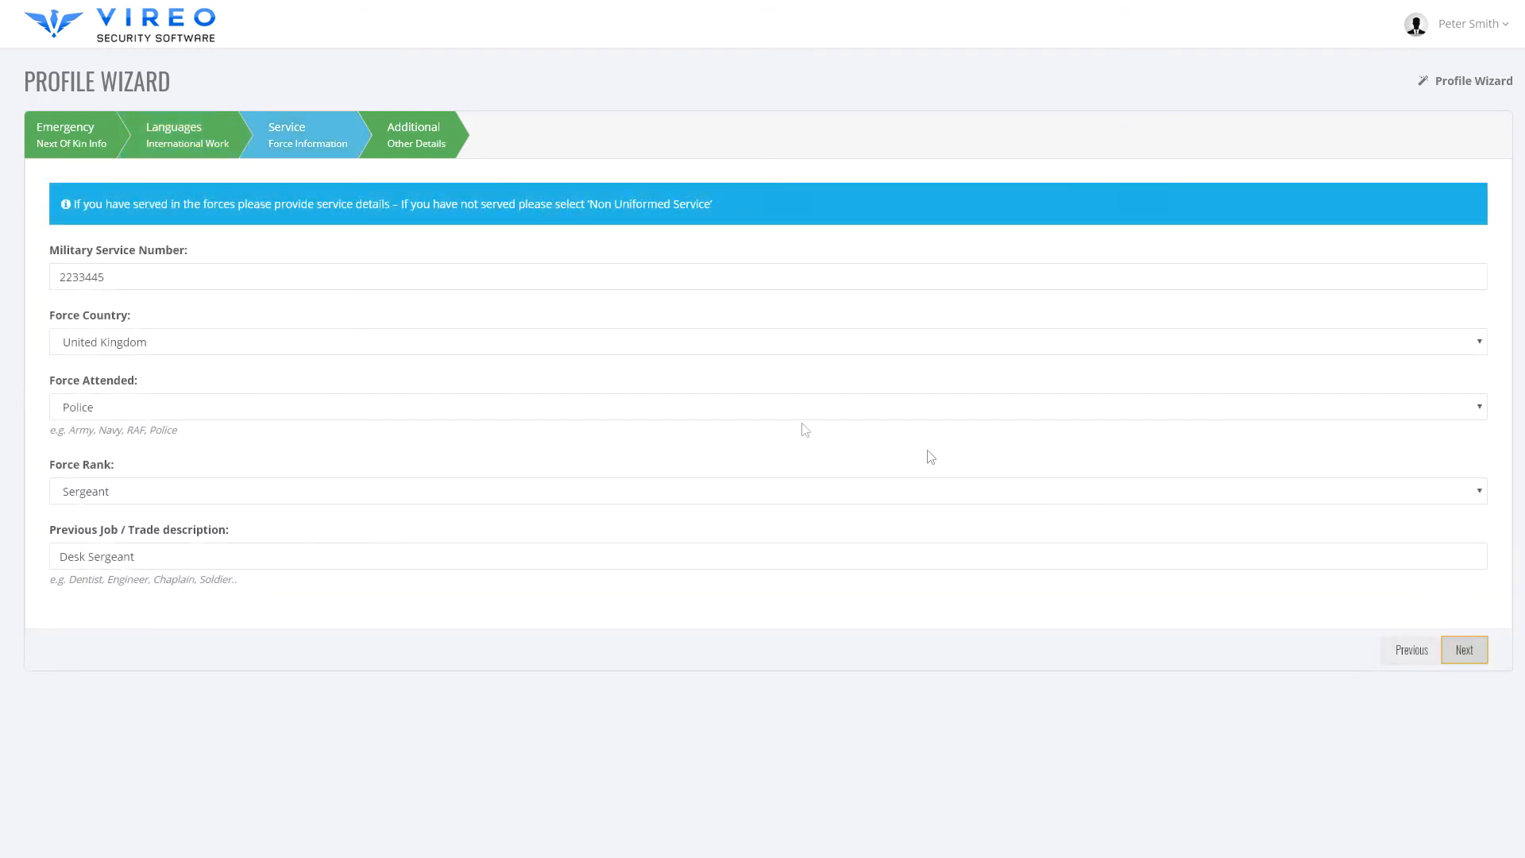
click(170, 344)
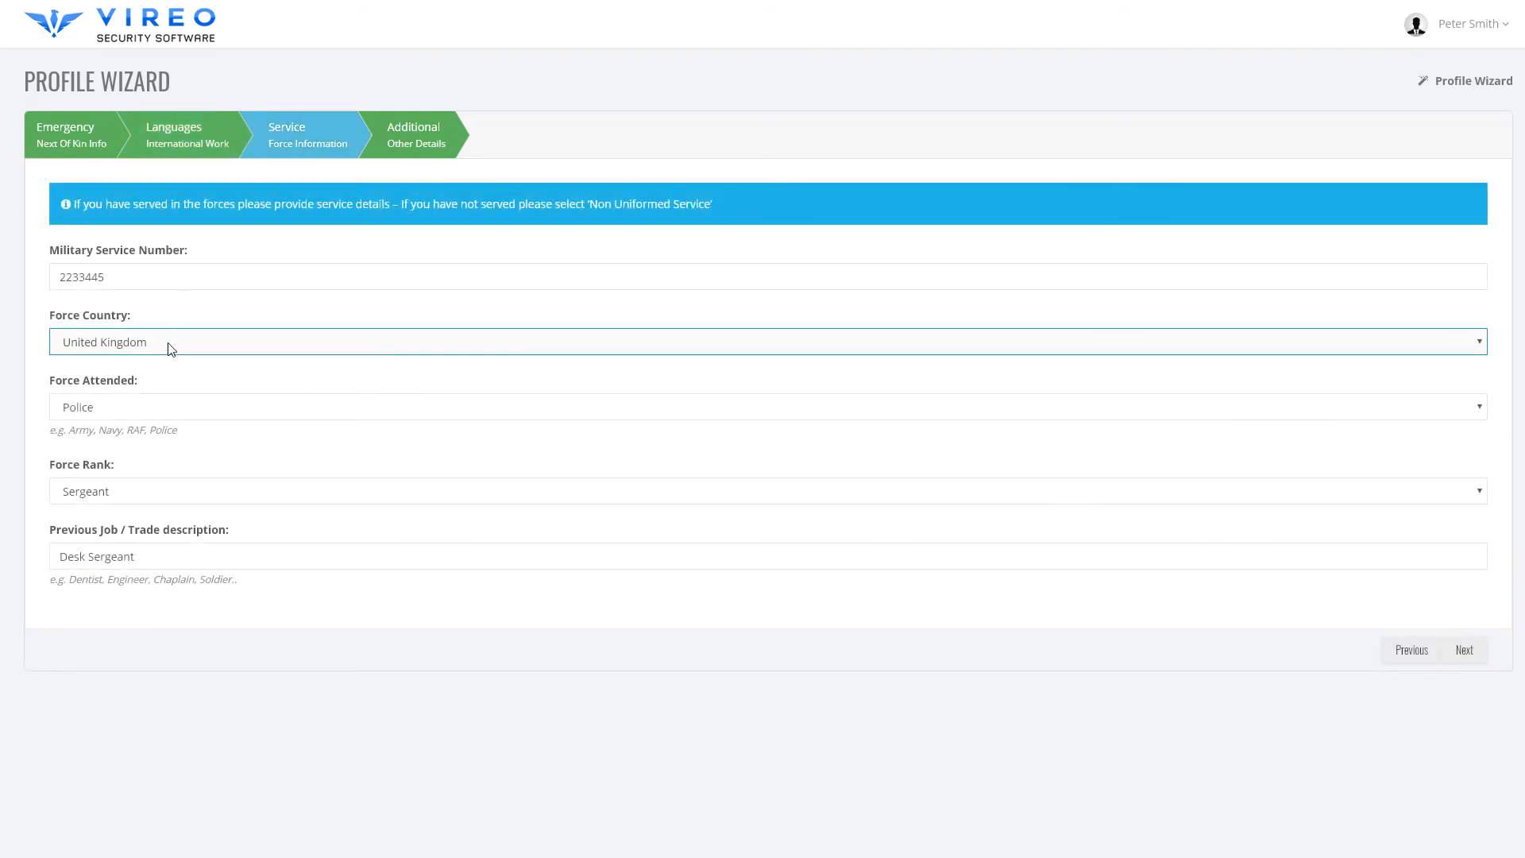
click(147, 380)
click(139, 408)
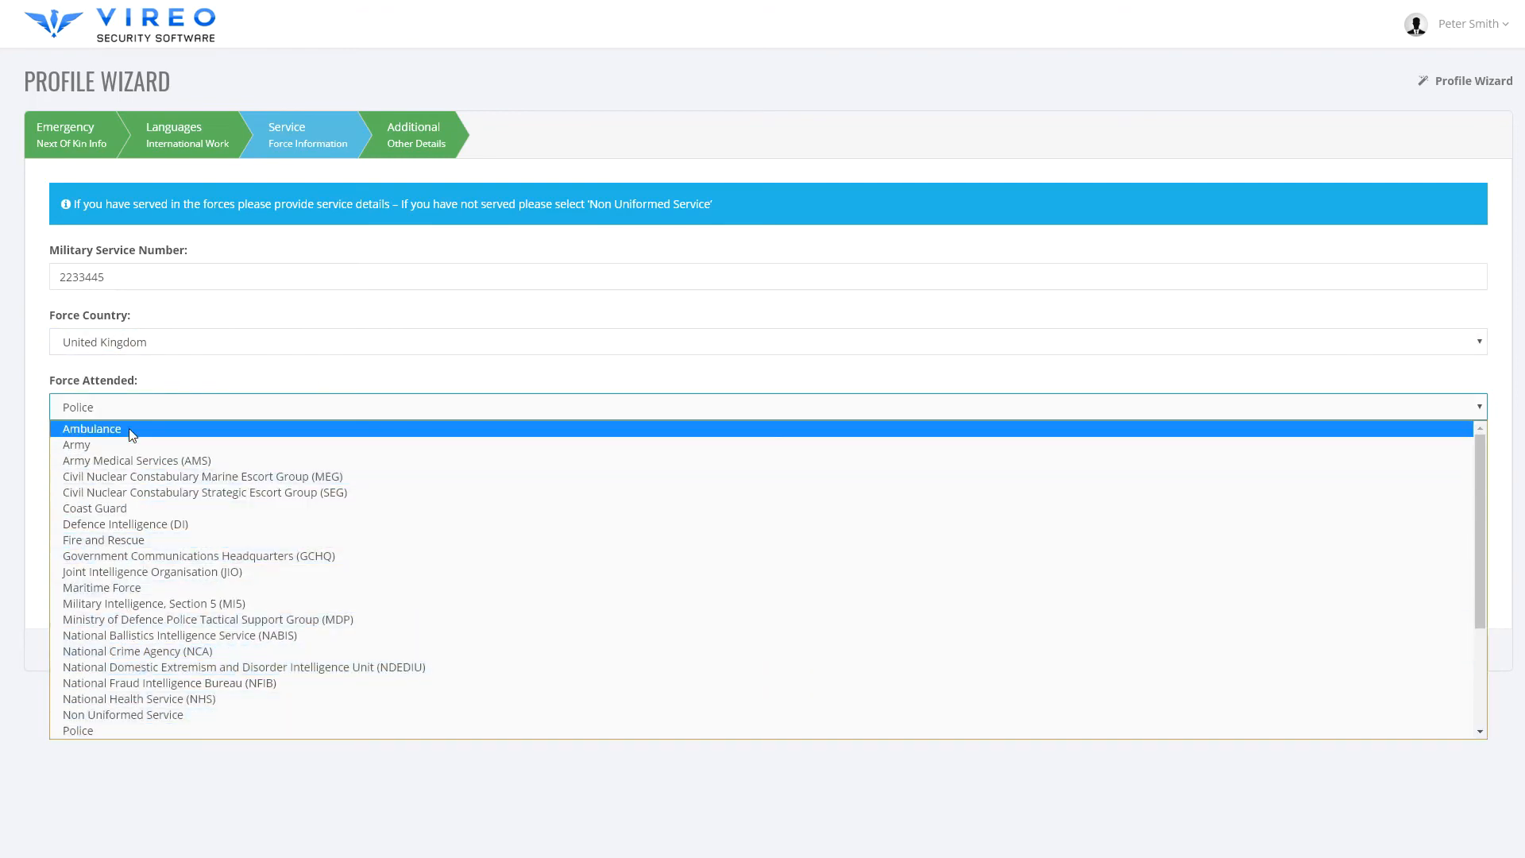
click(114, 729)
click(152, 410)
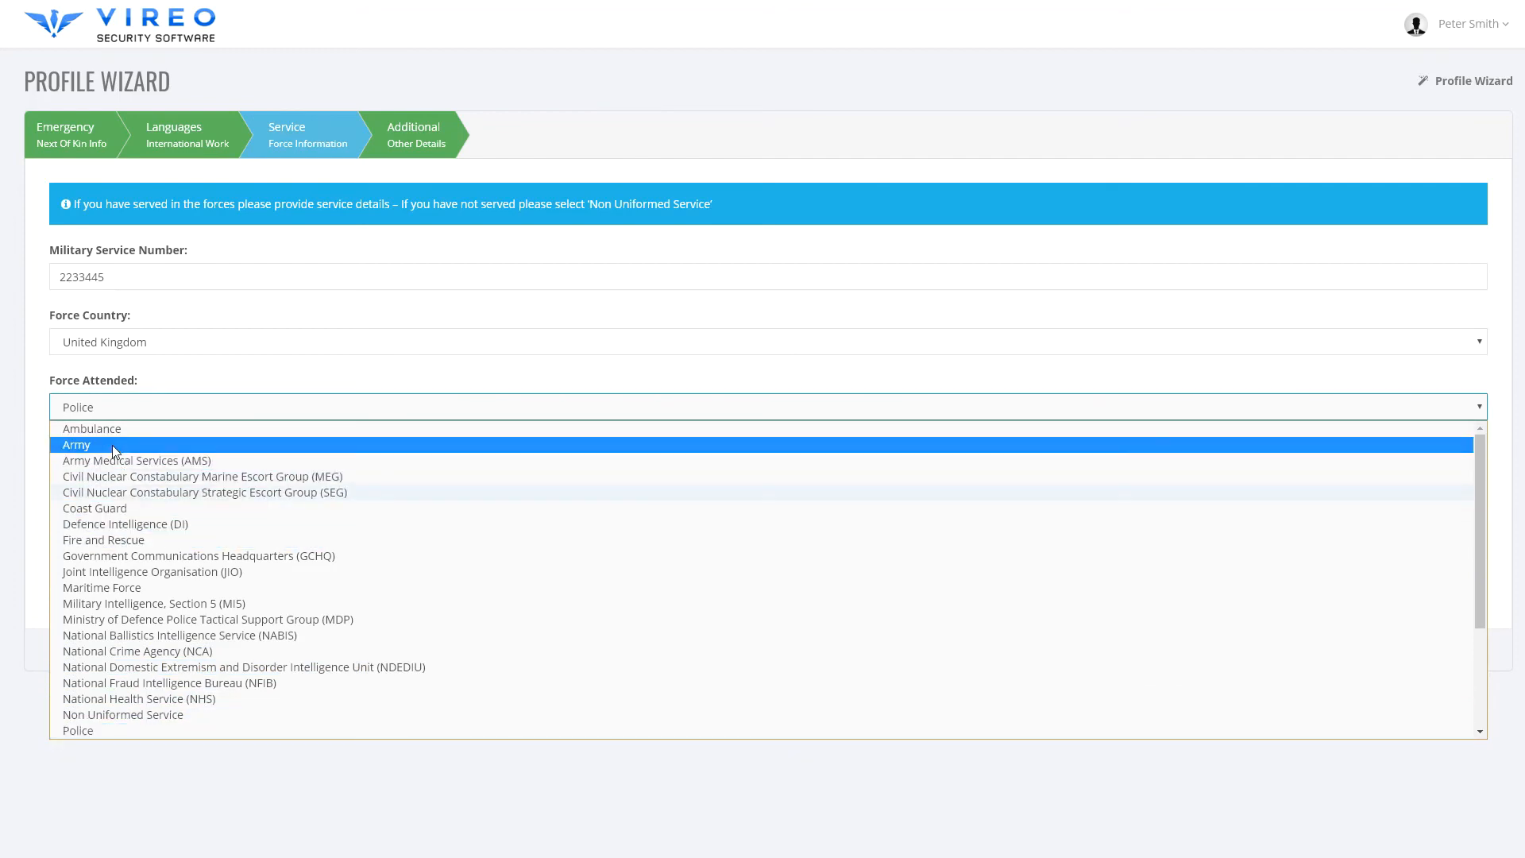
click(174, 445)
click(128, 489)
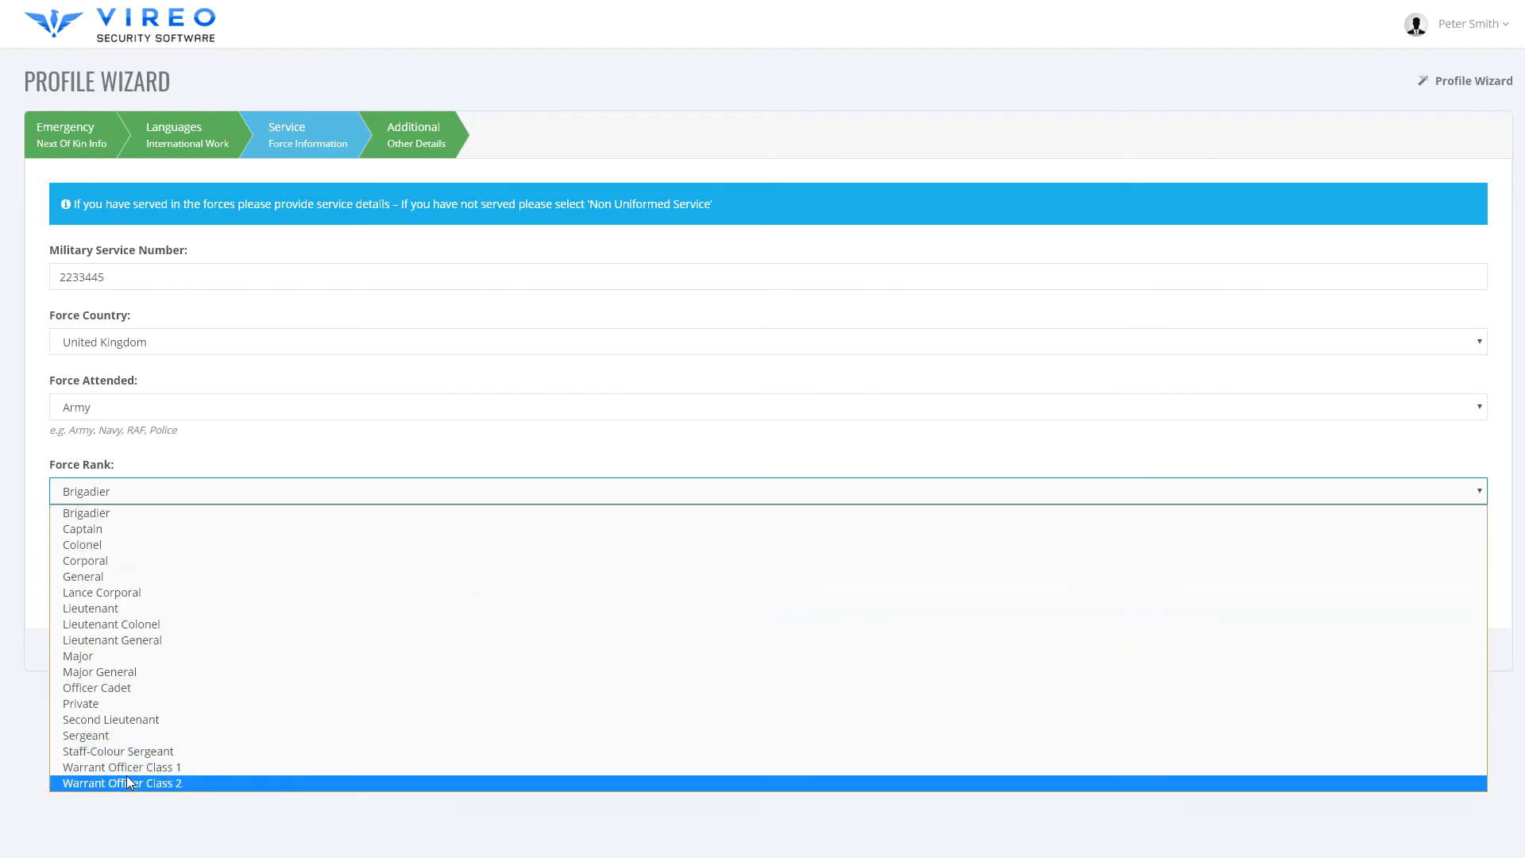
click(117, 514)
click(123, 341)
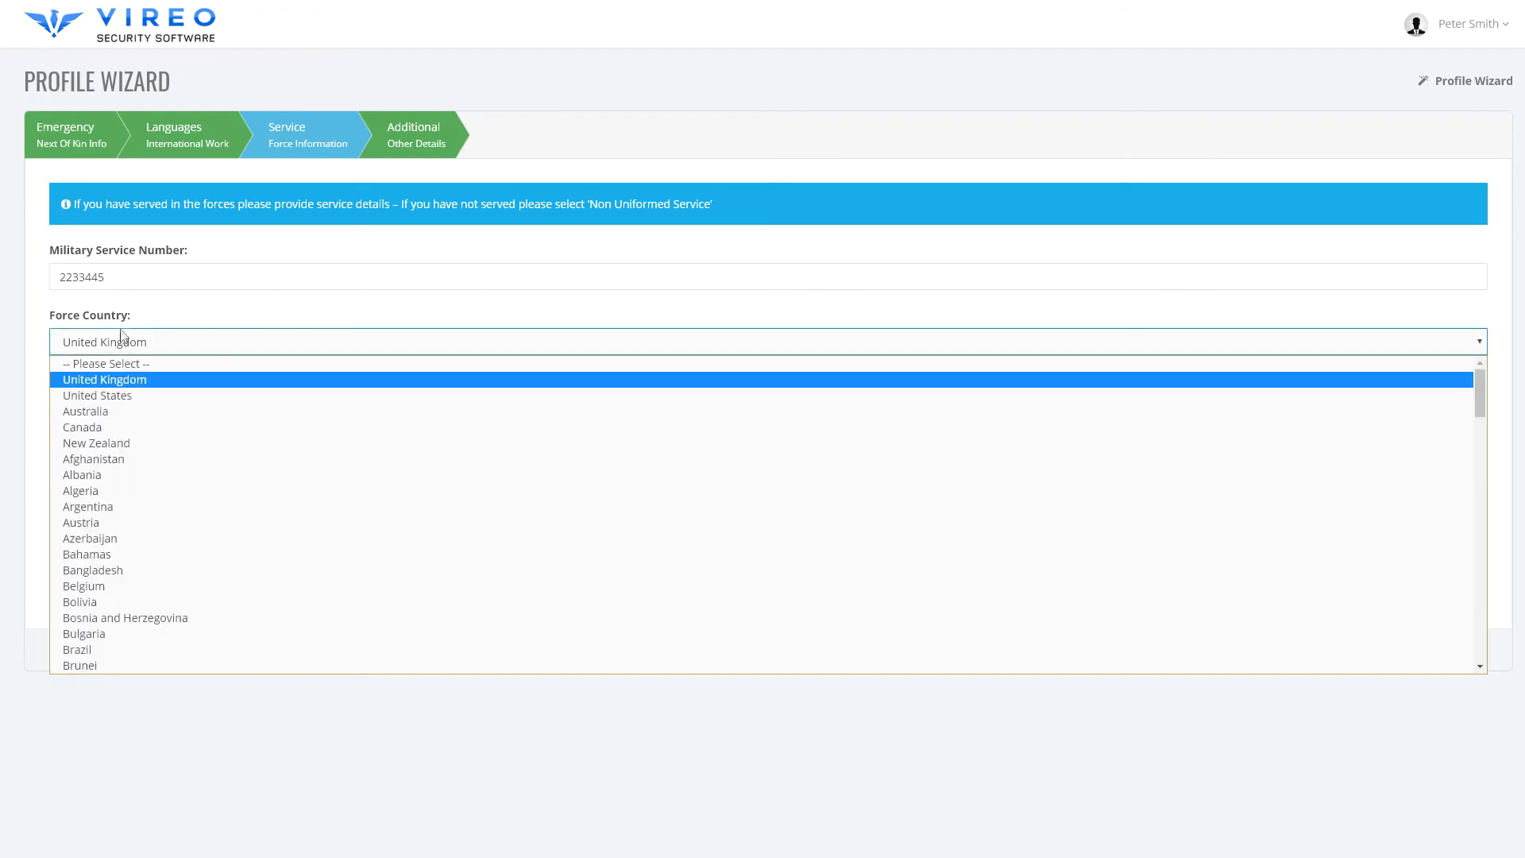
click(119, 379)
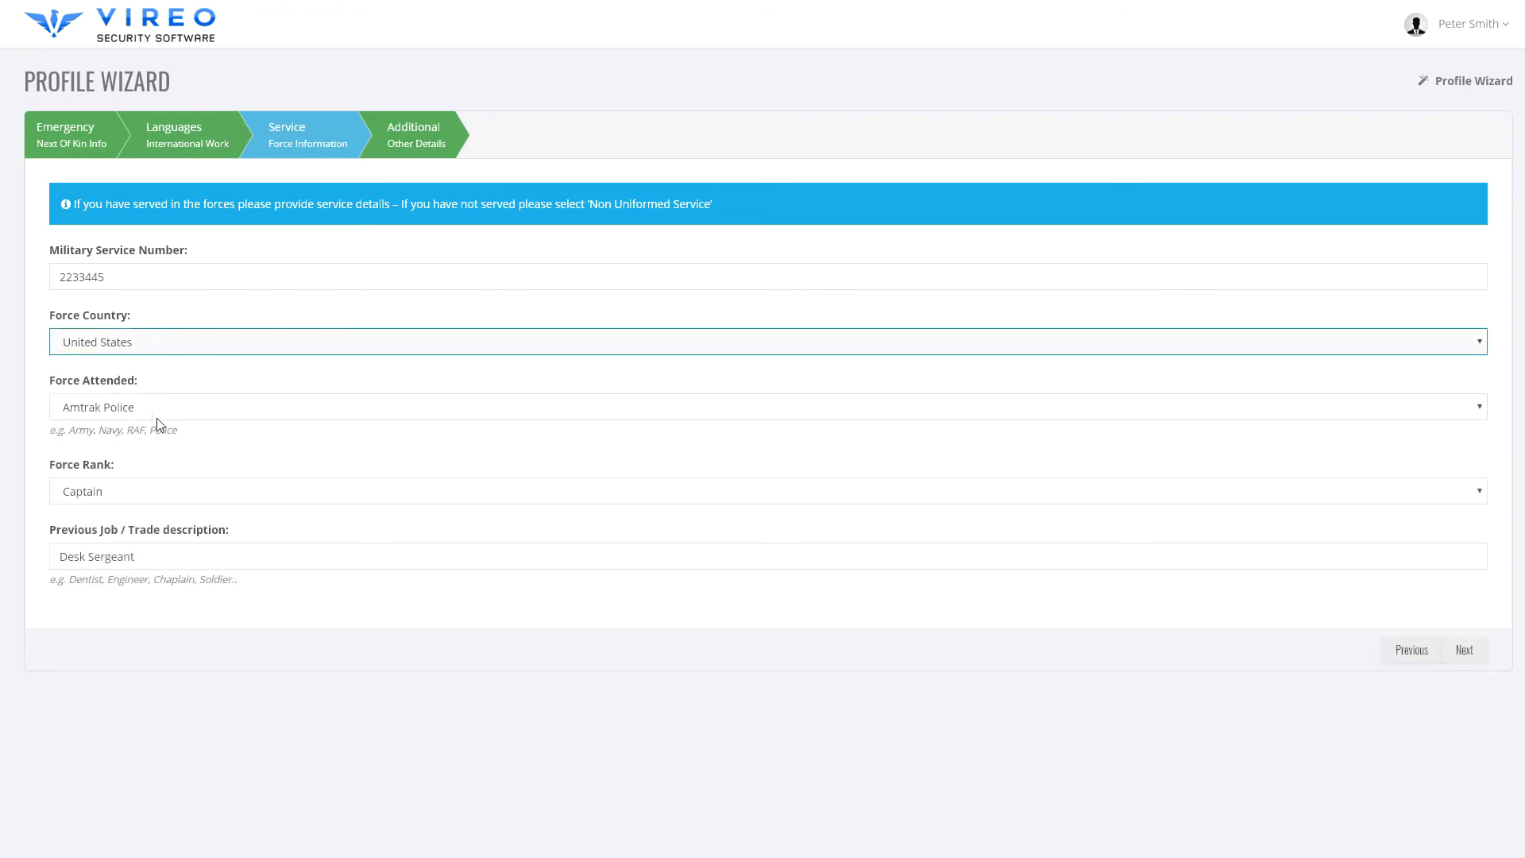
click(145, 407)
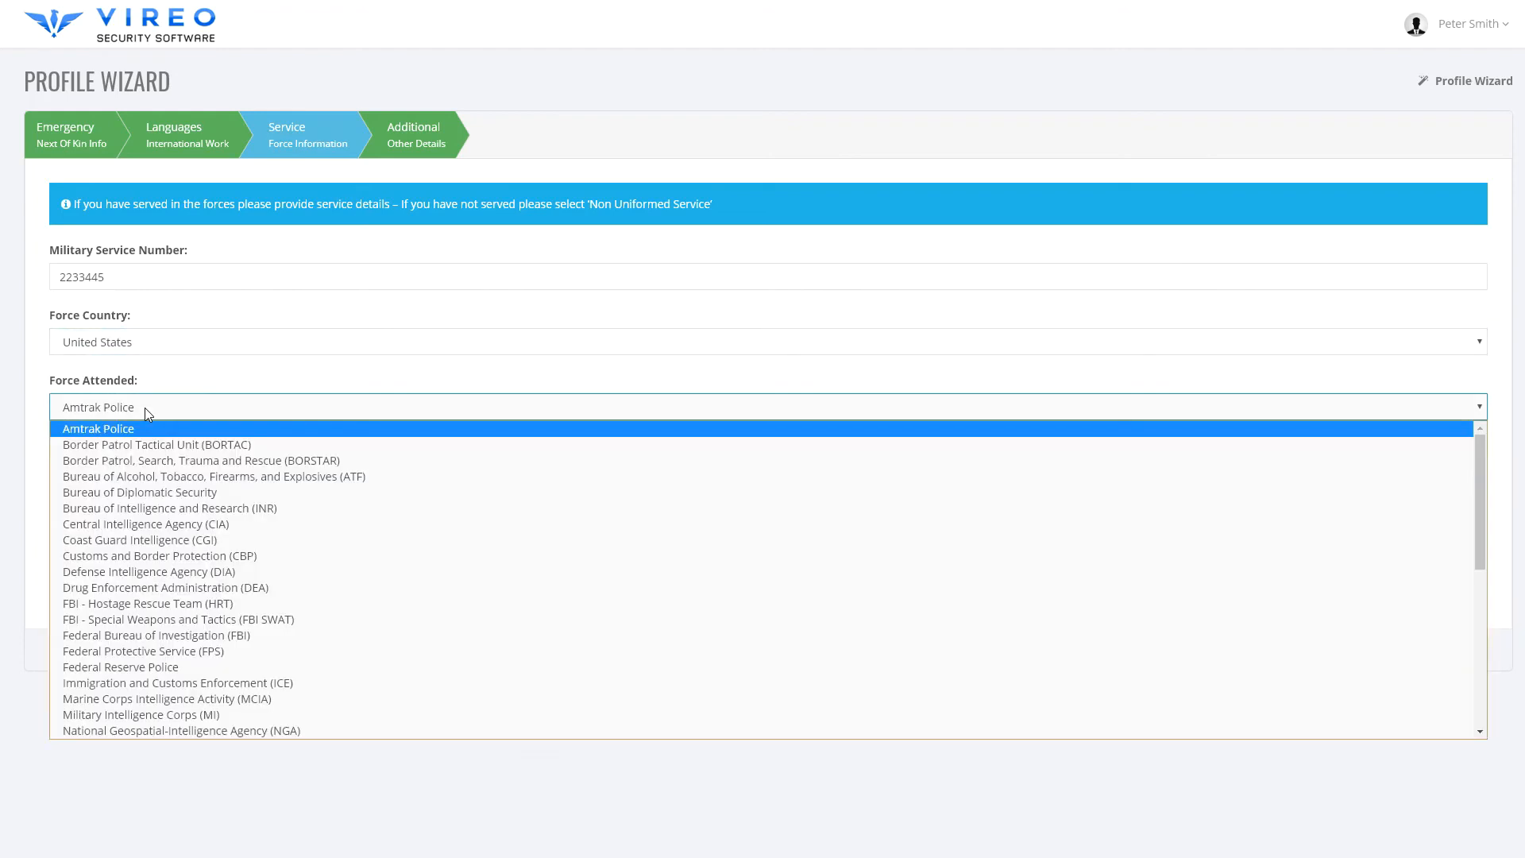
click(151, 635)
click(150, 491)
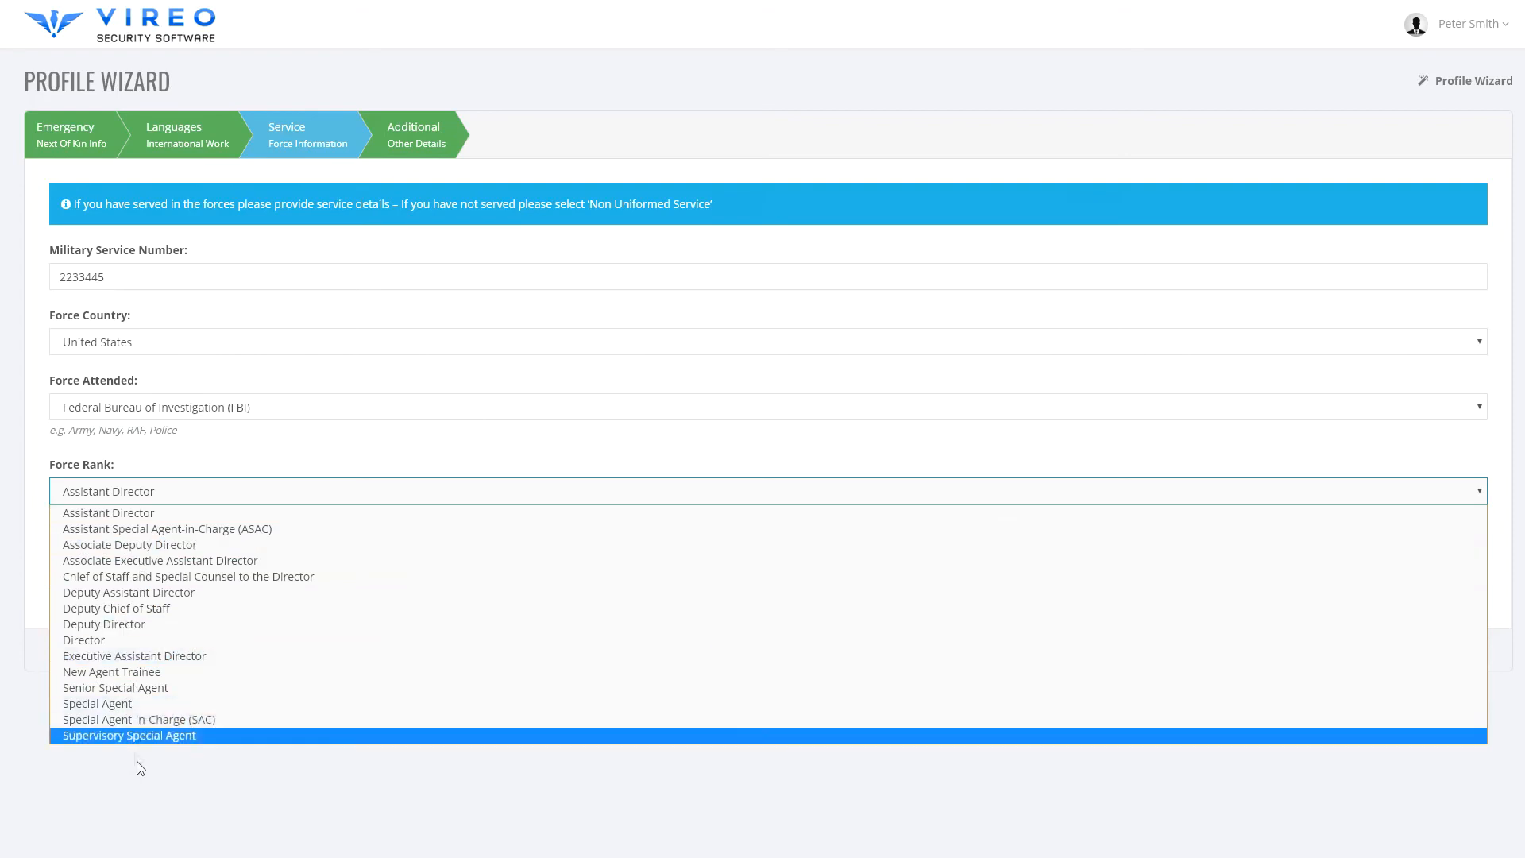
click(136, 491)
- Try Belgium ADIV, then set the service back to United Kingdom, Police, rank Sergeant
click(140, 349)
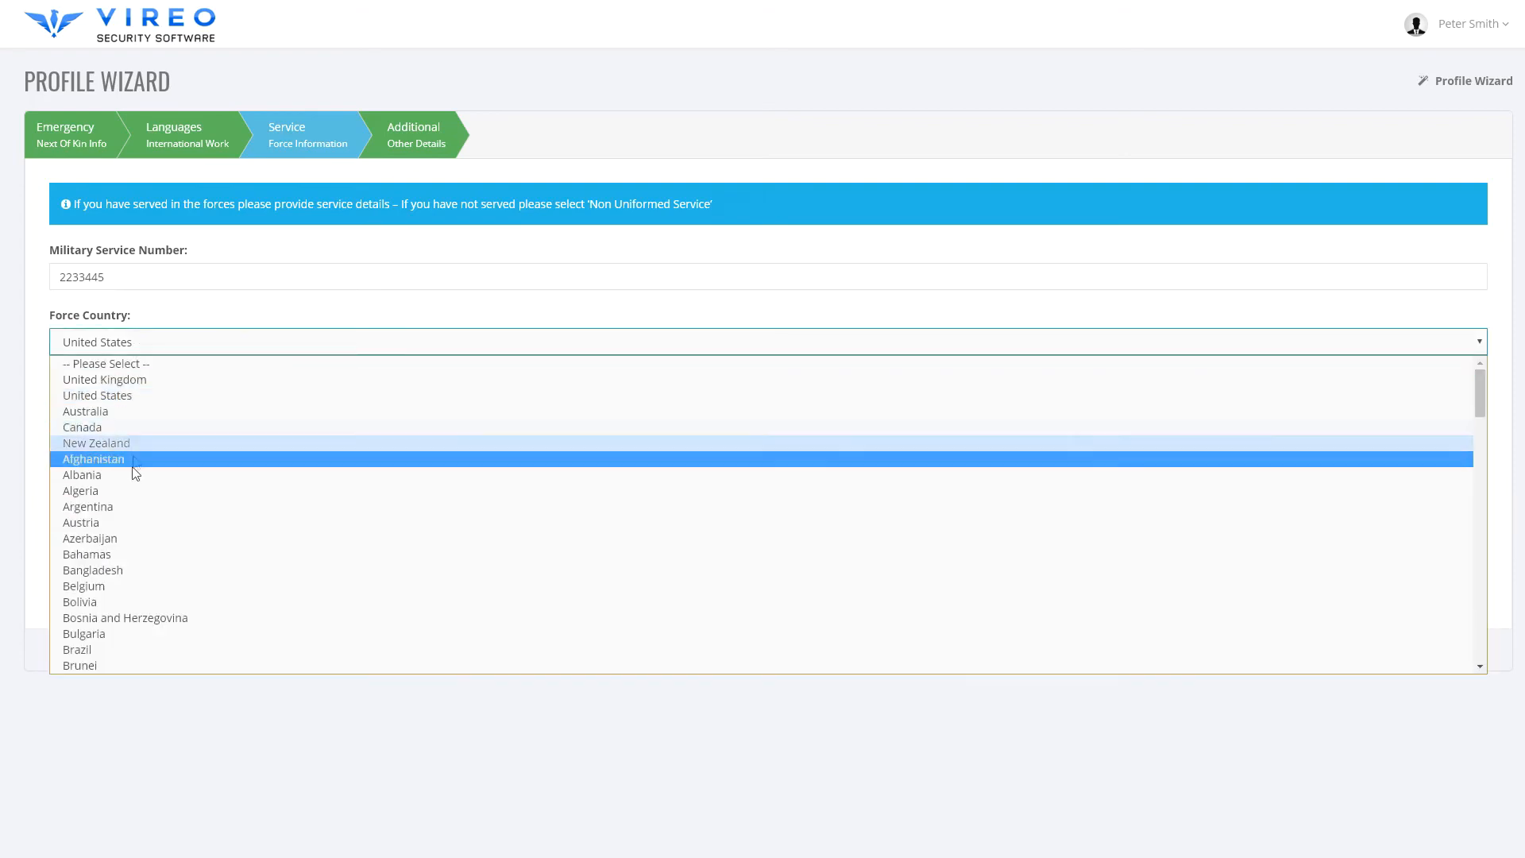
click(123, 588)
click(171, 407)
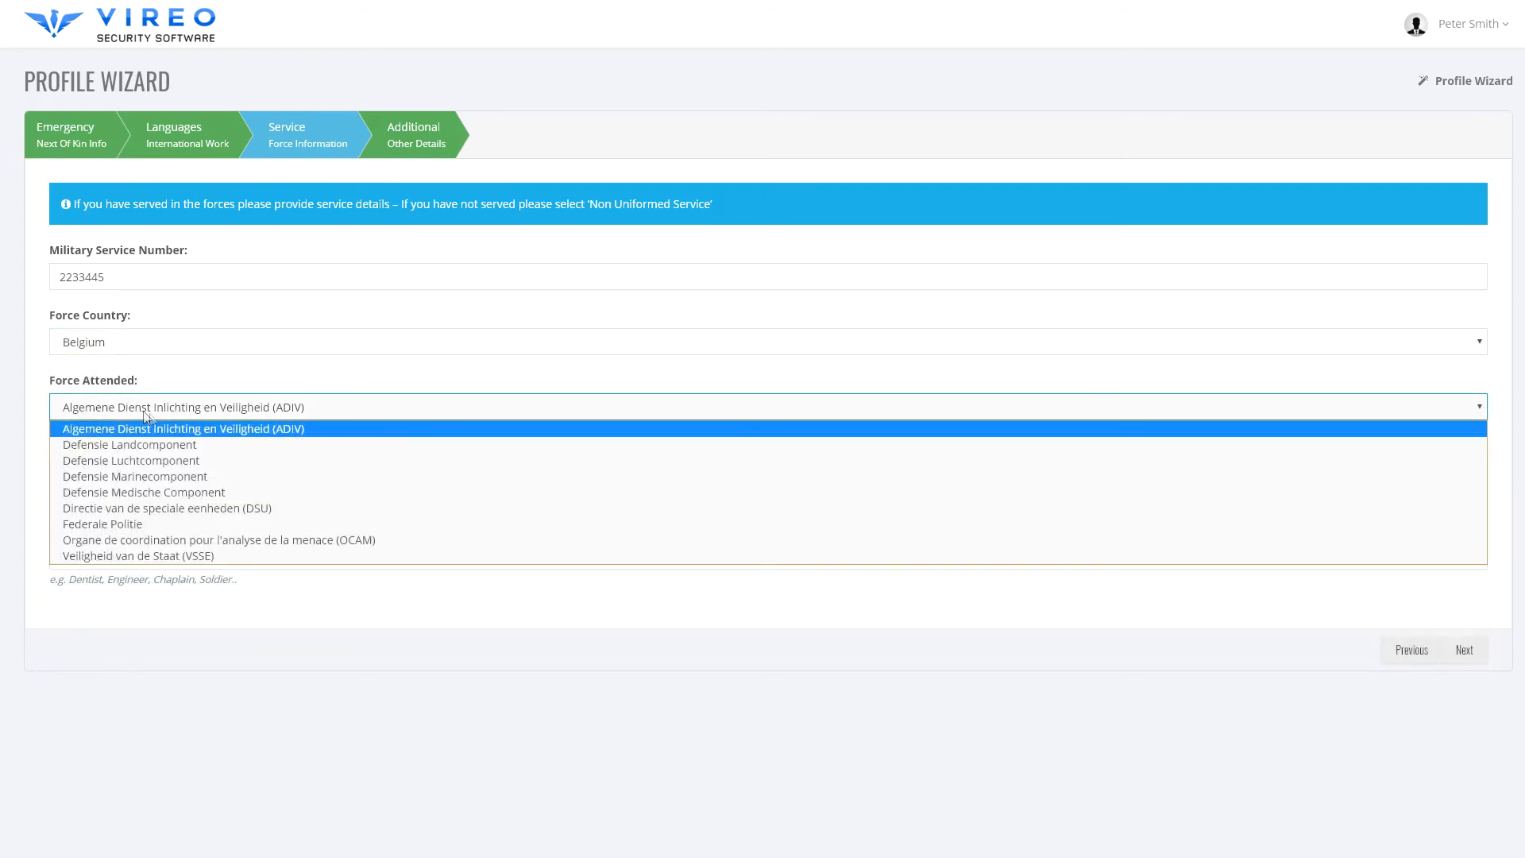
click(154, 429)
click(130, 341)
scroll(188, 549, down, 15)
scroll(188, 550, up, 15)
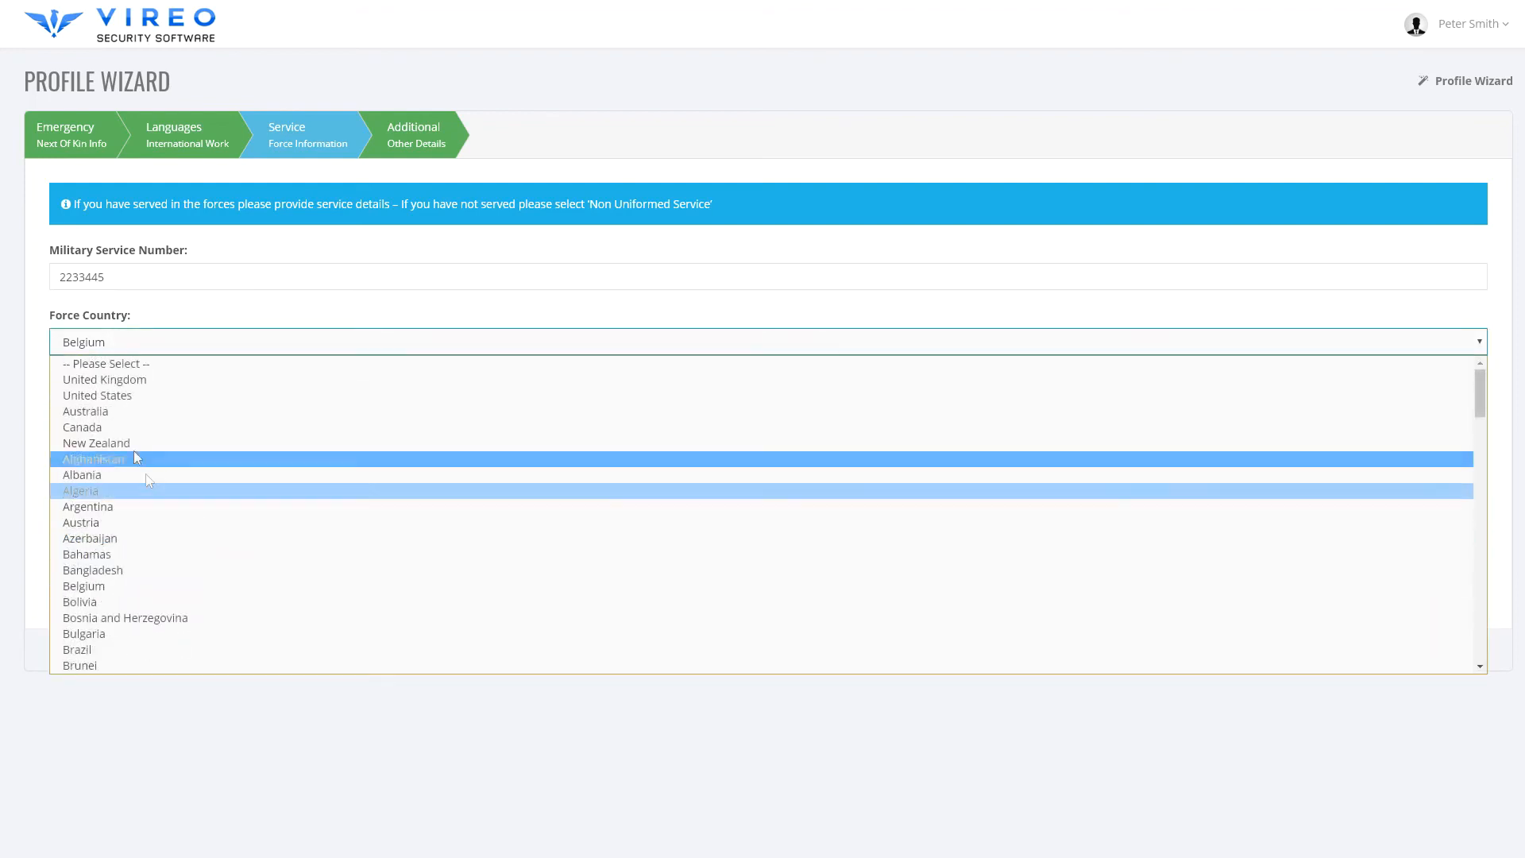
click(135, 382)
click(151, 407)
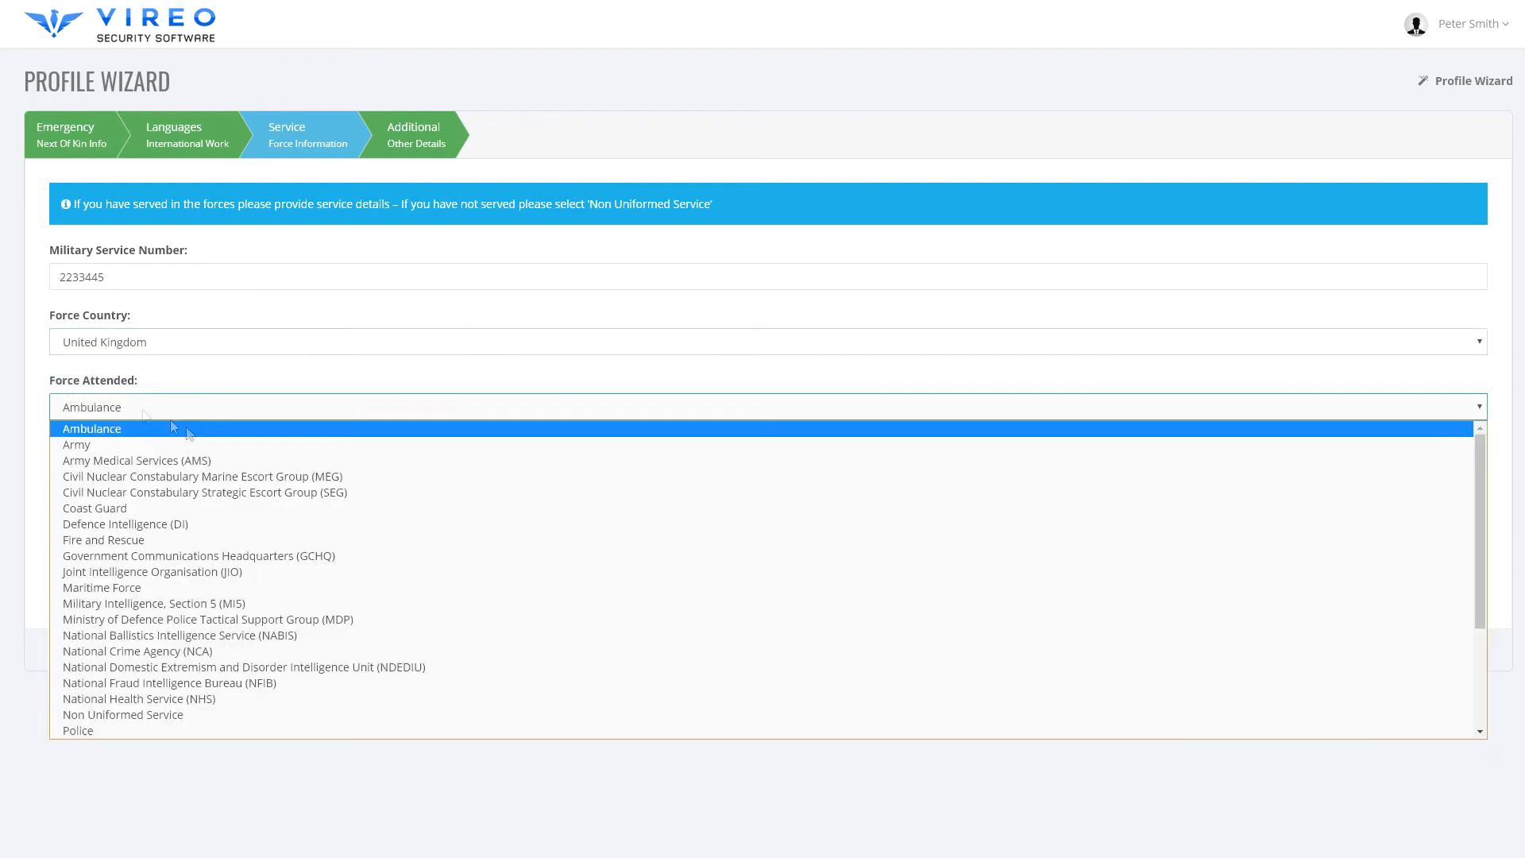
click(107, 728)
click(114, 493)
click(119, 656)
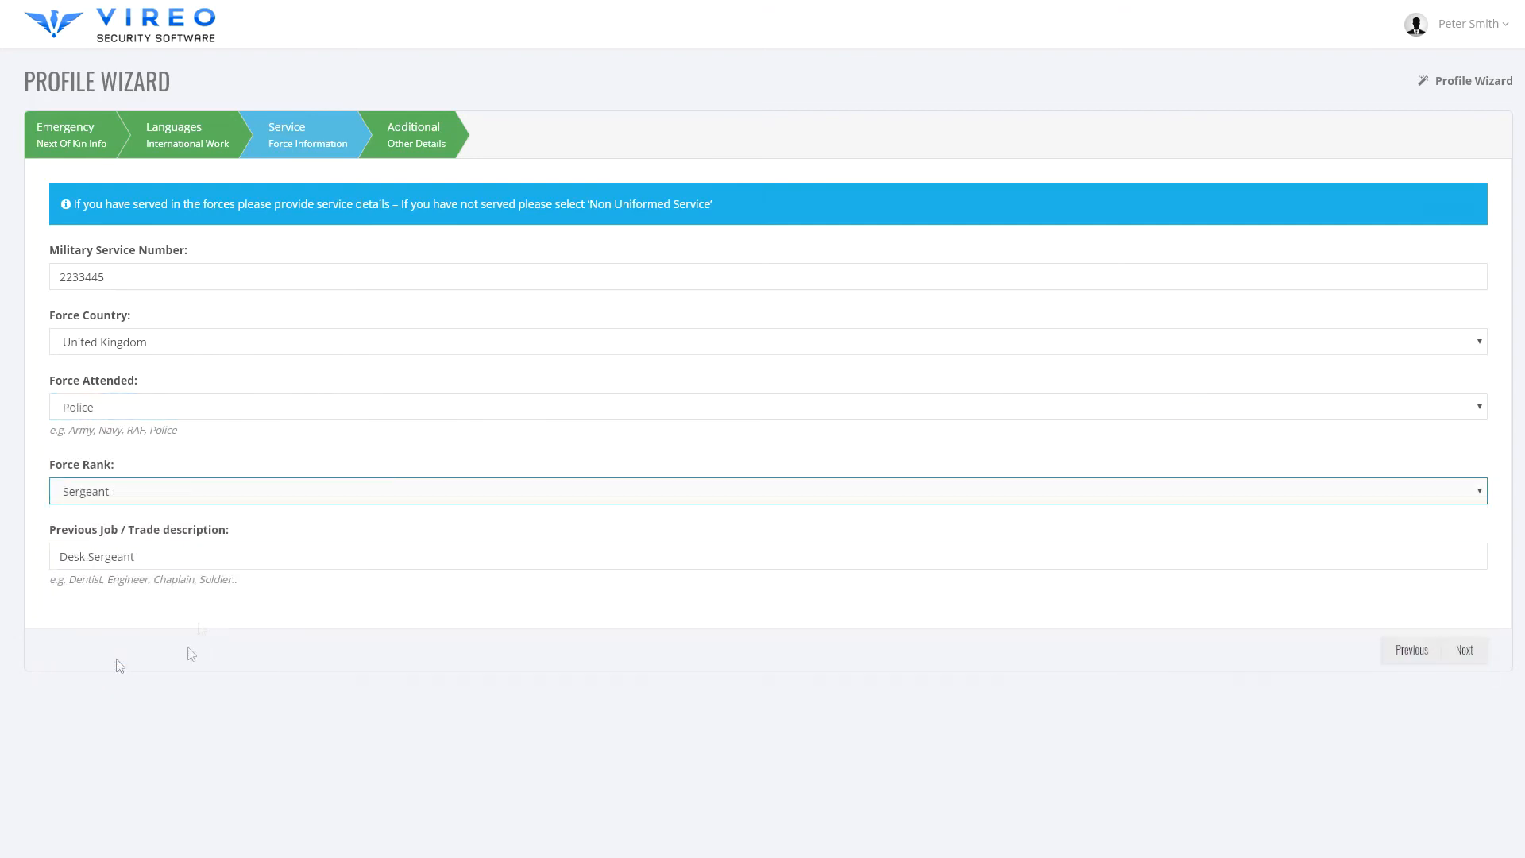
- Open Additional details, scroll through it unchanged, and finish to reach the Company step
click(1464, 648)
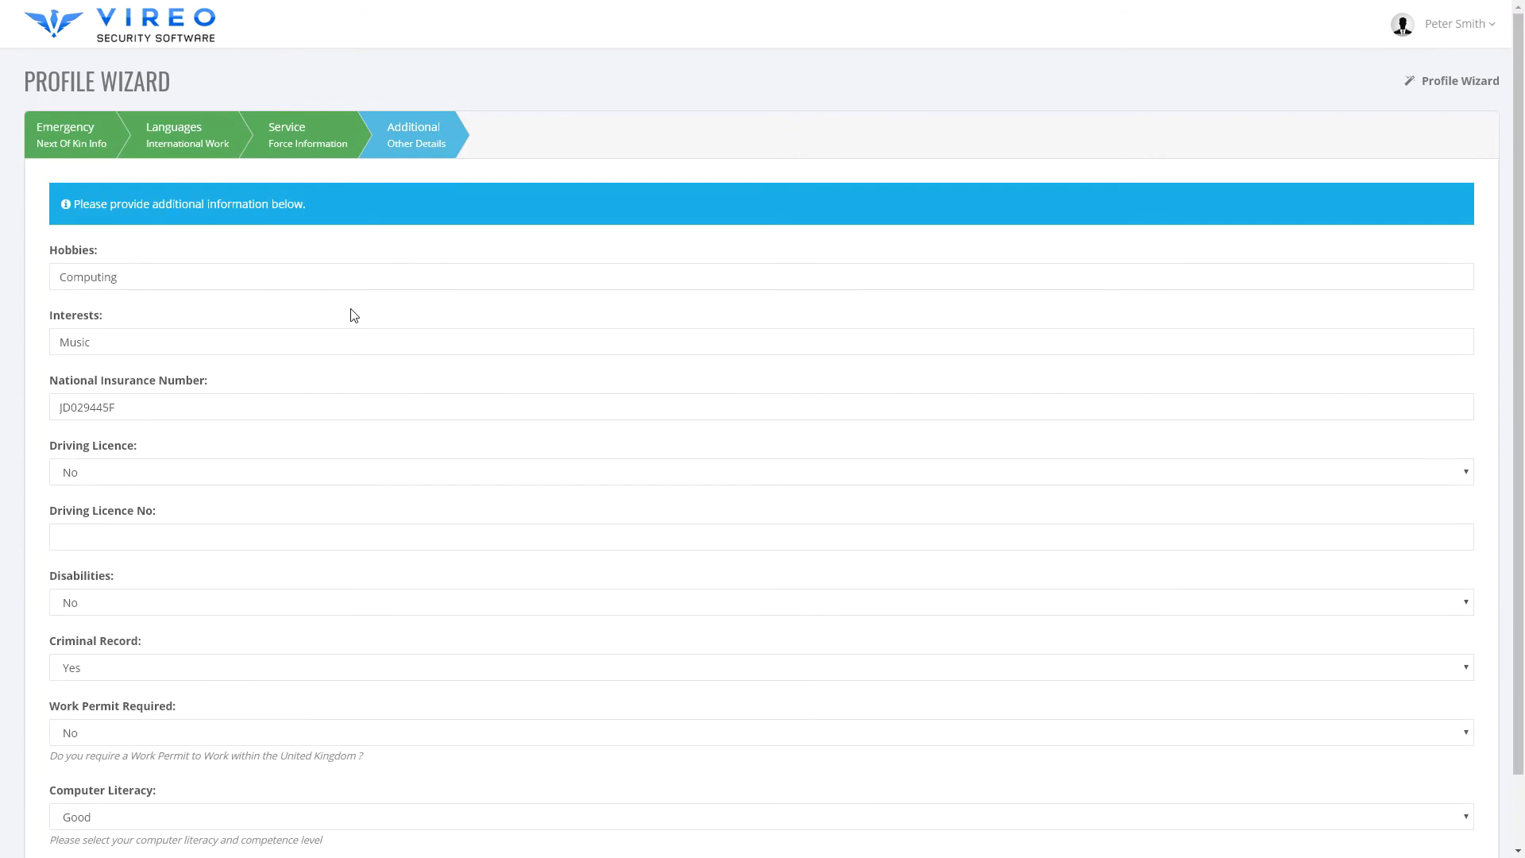
scroll(334, 305, down, 1)
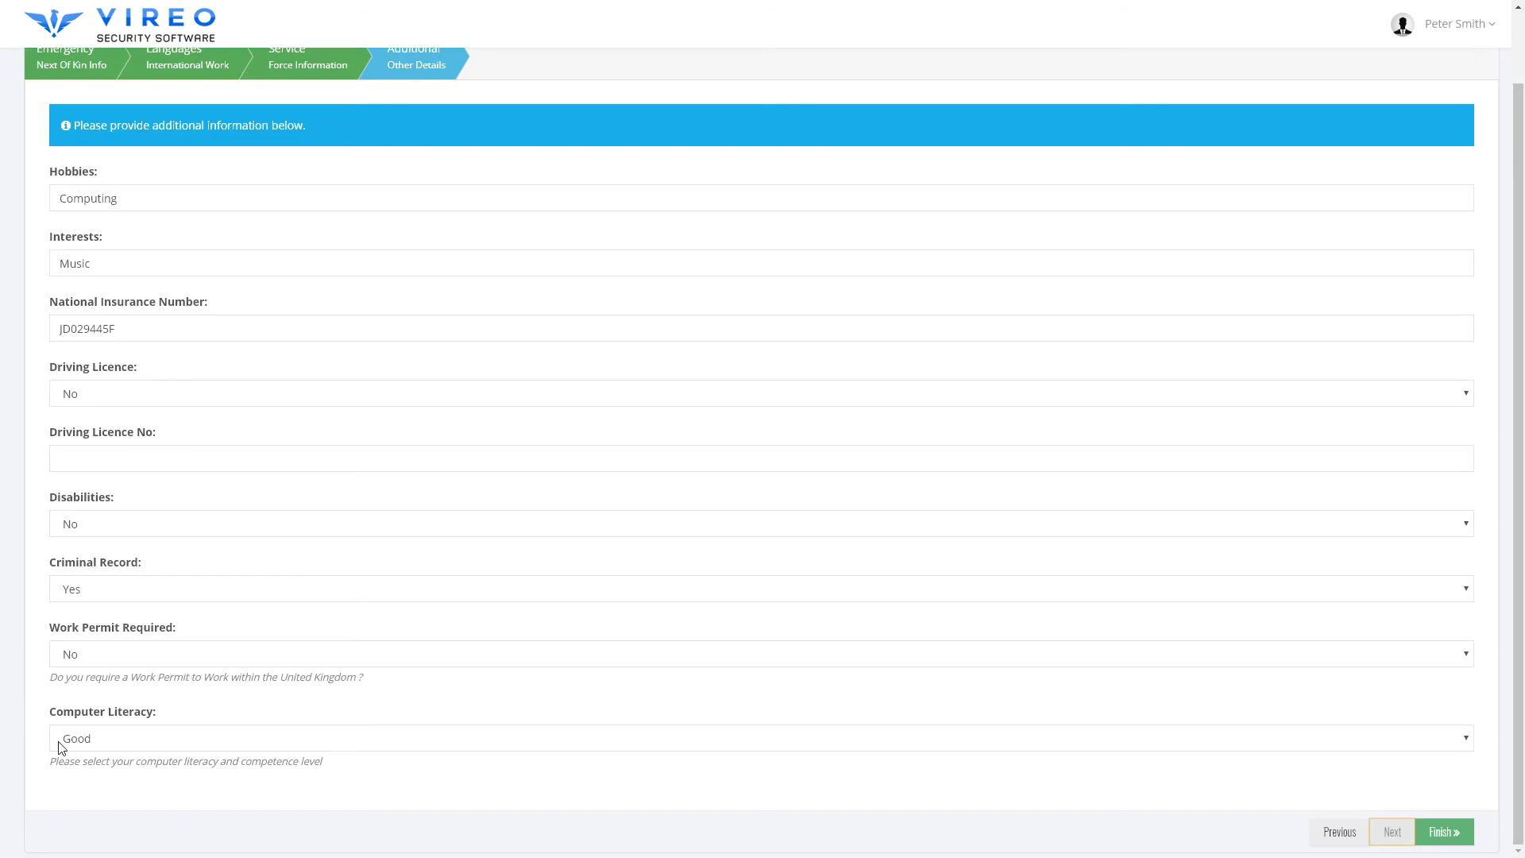
click(1454, 839)
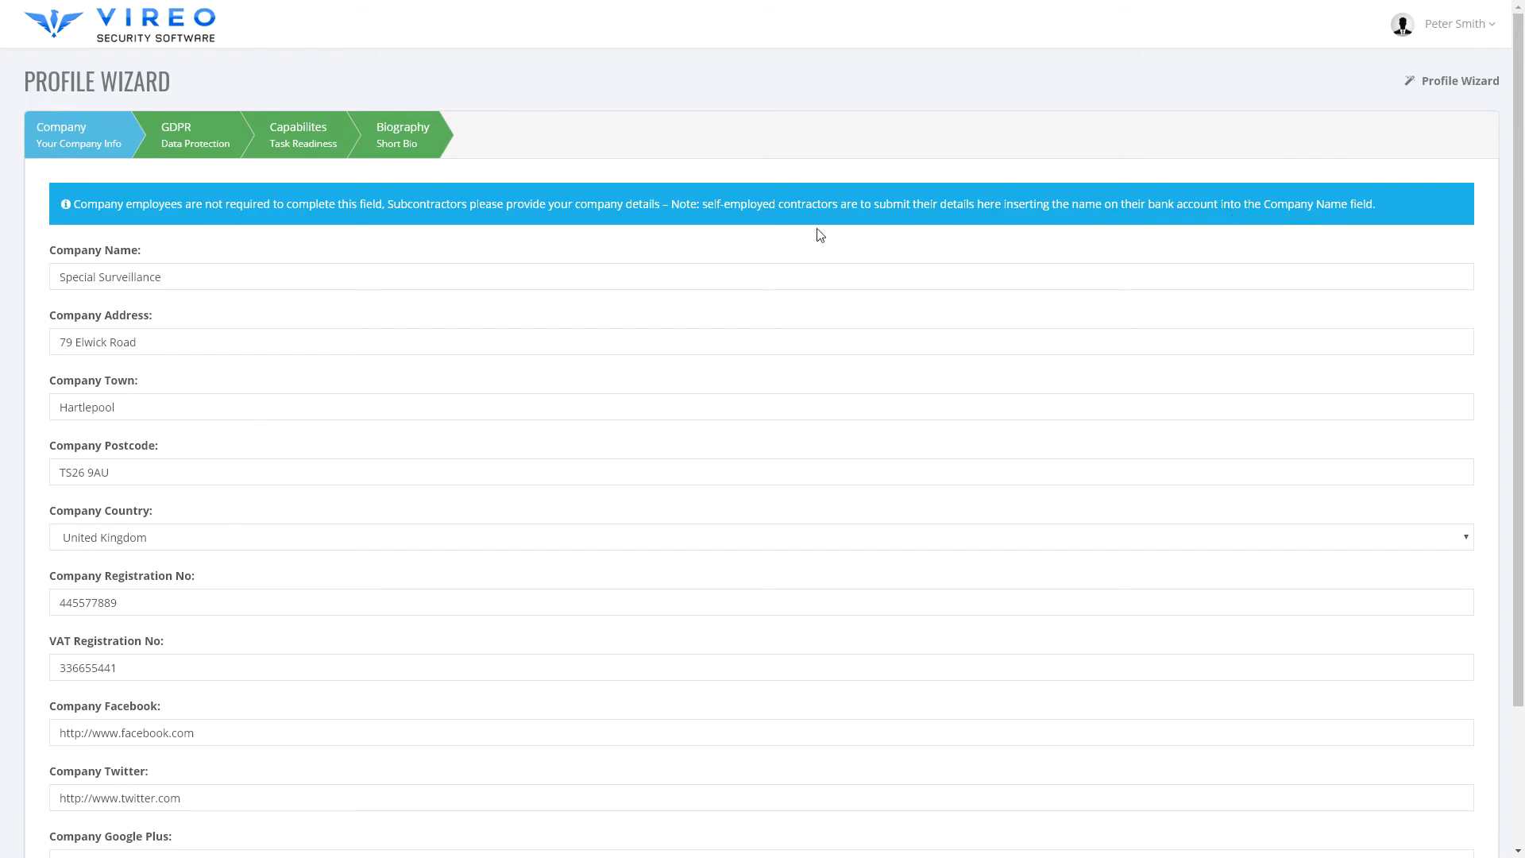
- Pass the Company, GDPR, Capabilities and Biography steps unchanged to reach the Insurance Overview
scroll(818, 230, down, 3)
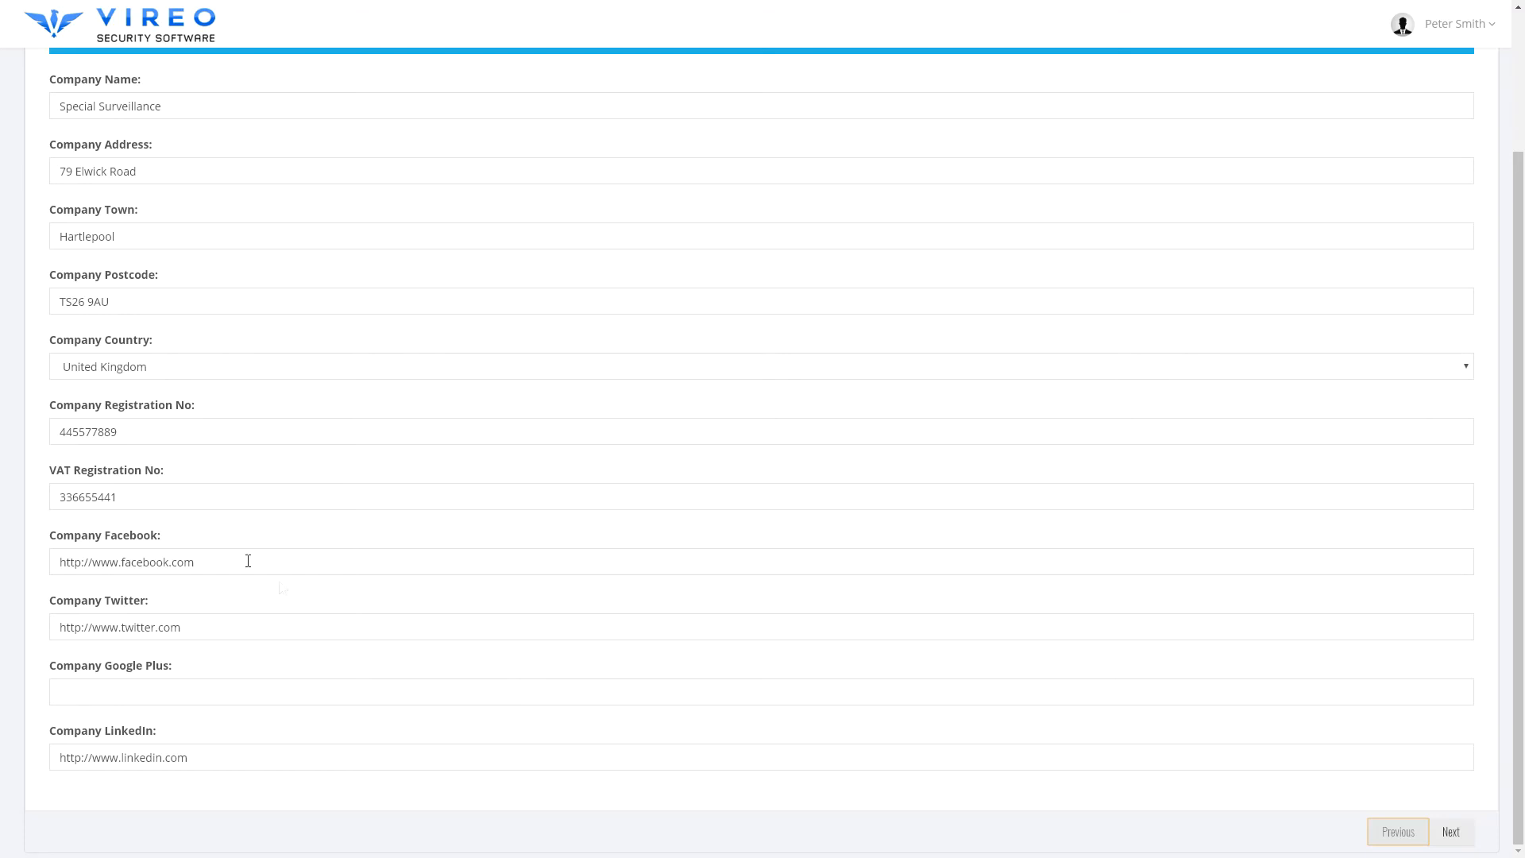
click(1449, 831)
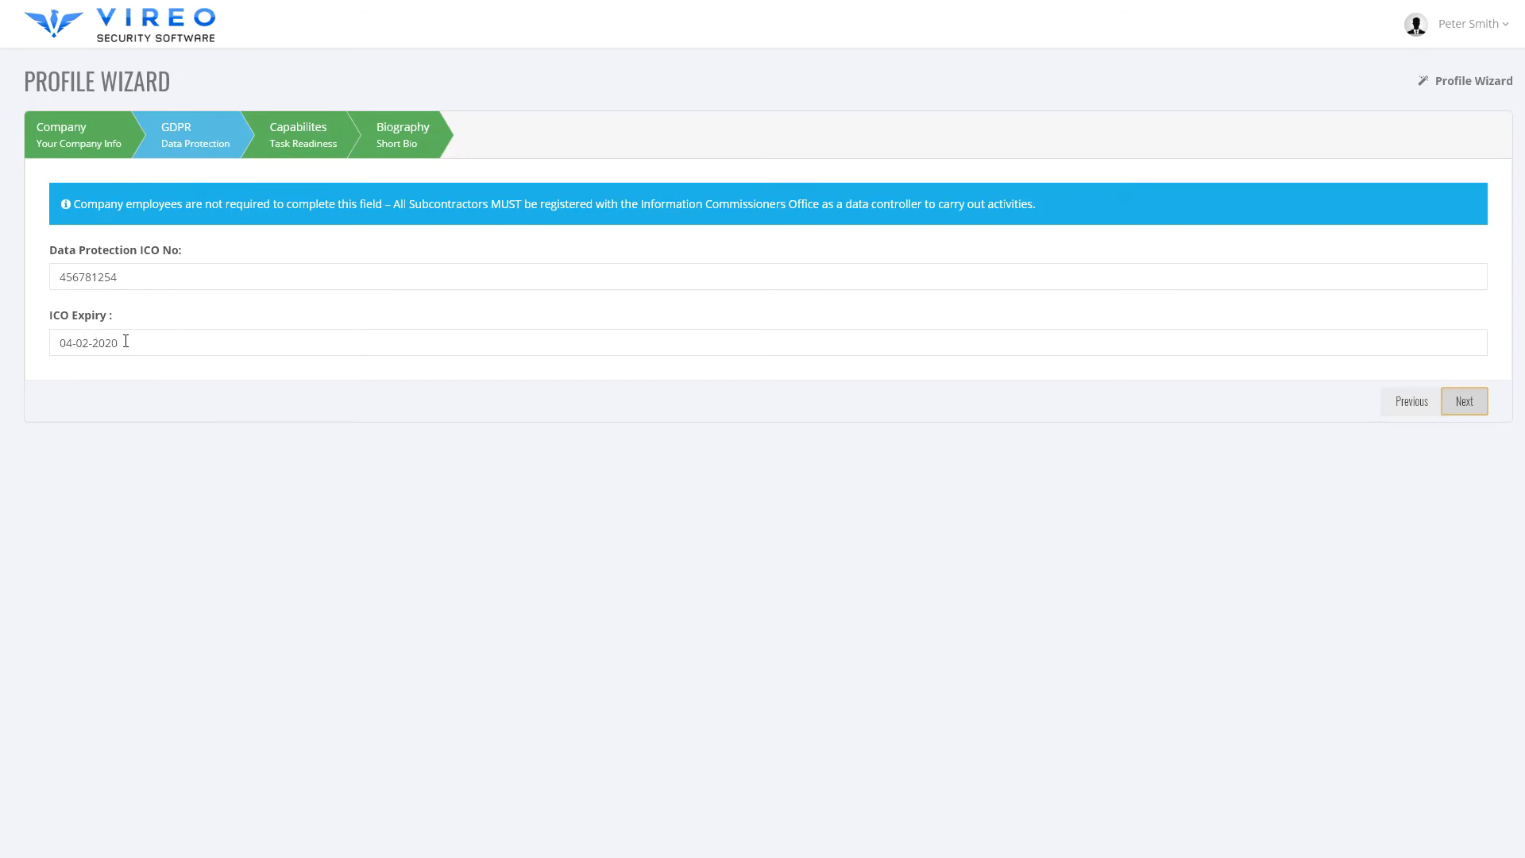
click(1464, 401)
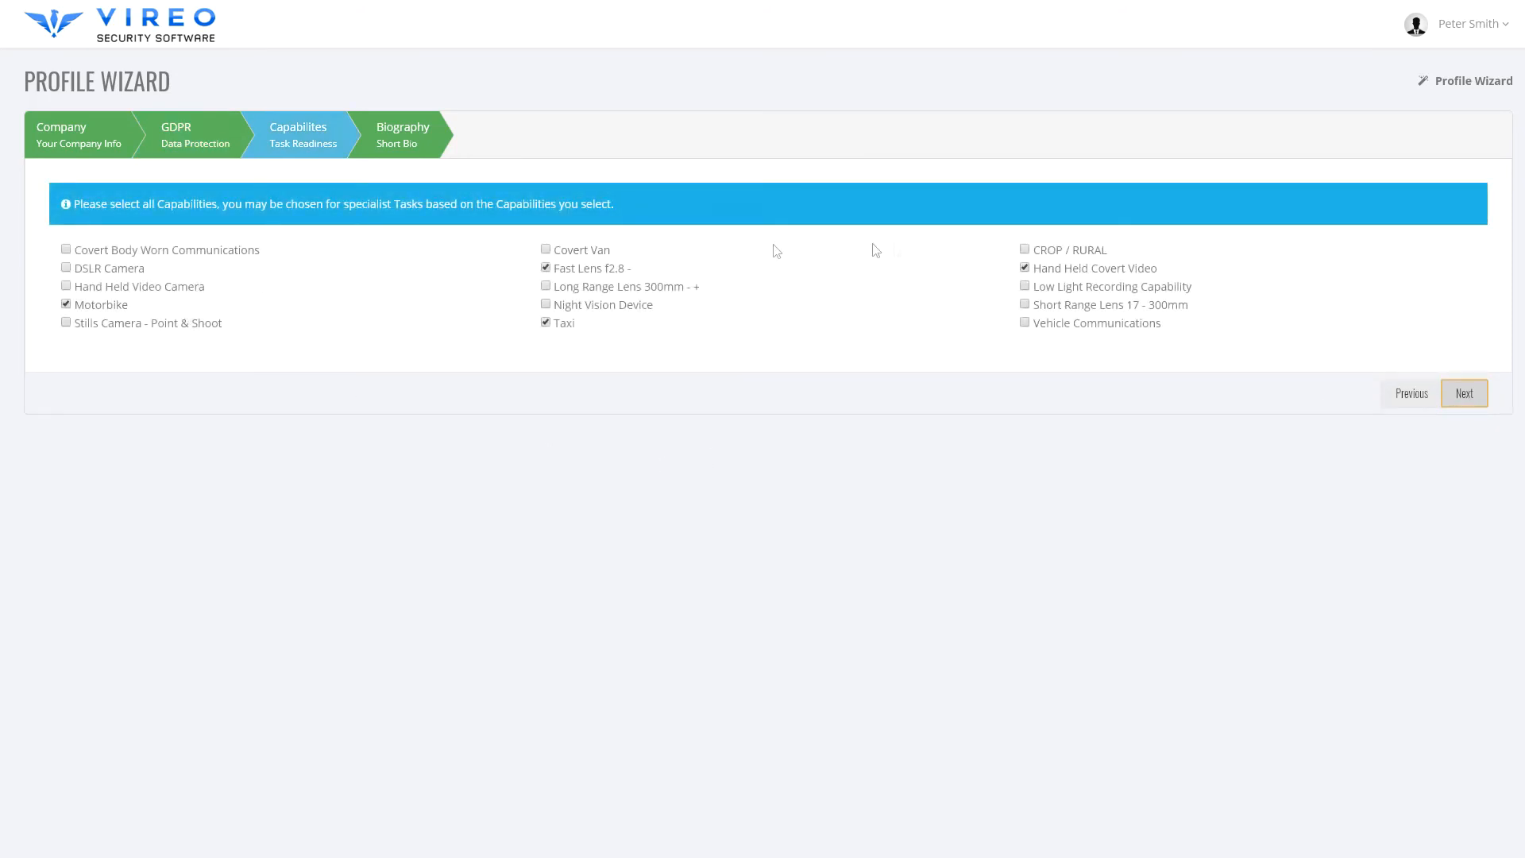
click(1479, 402)
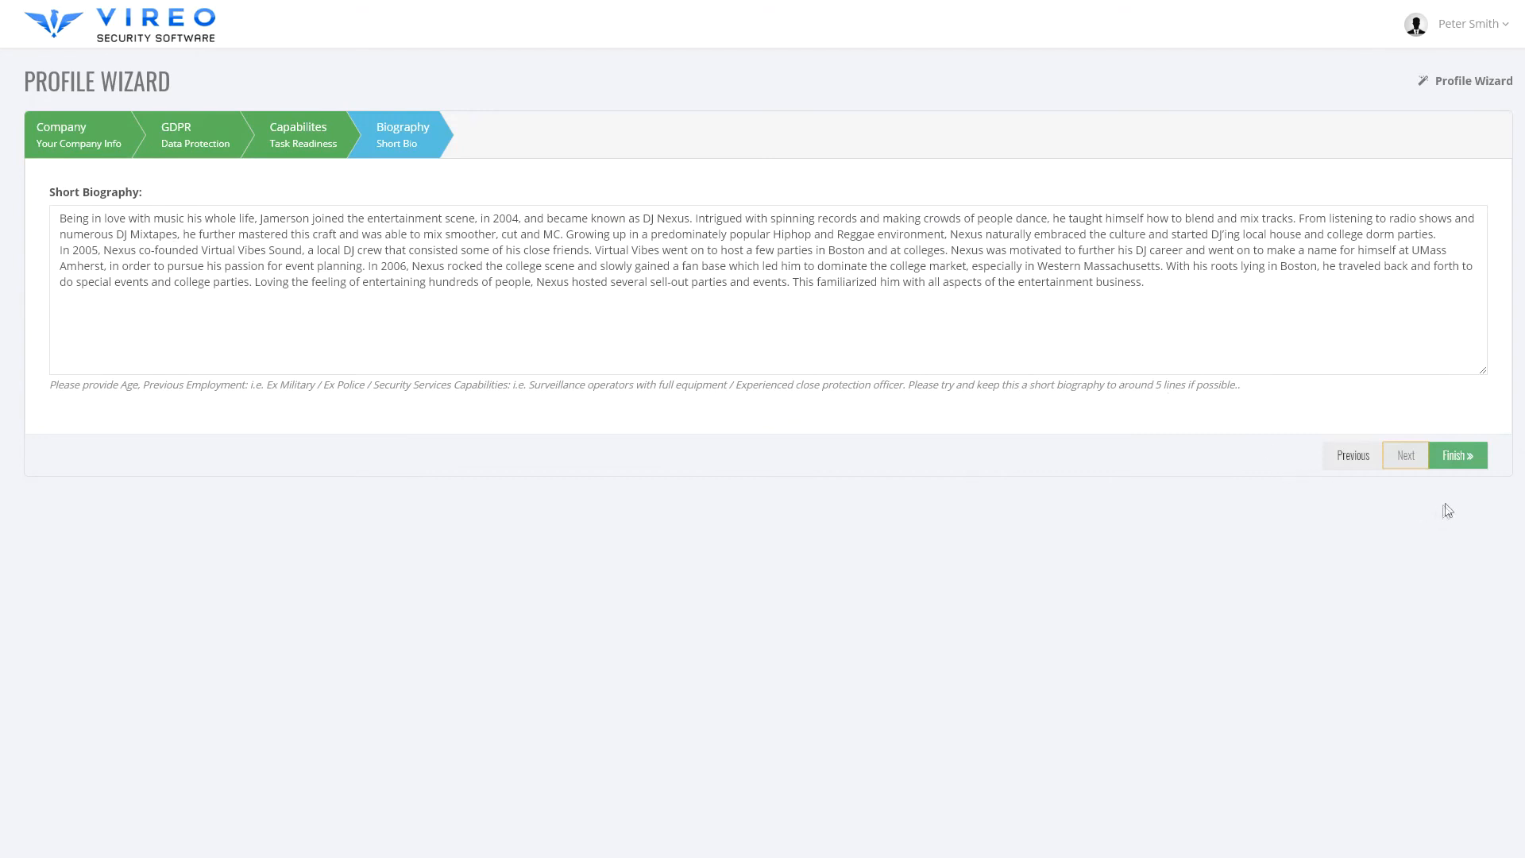
click(1465, 458)
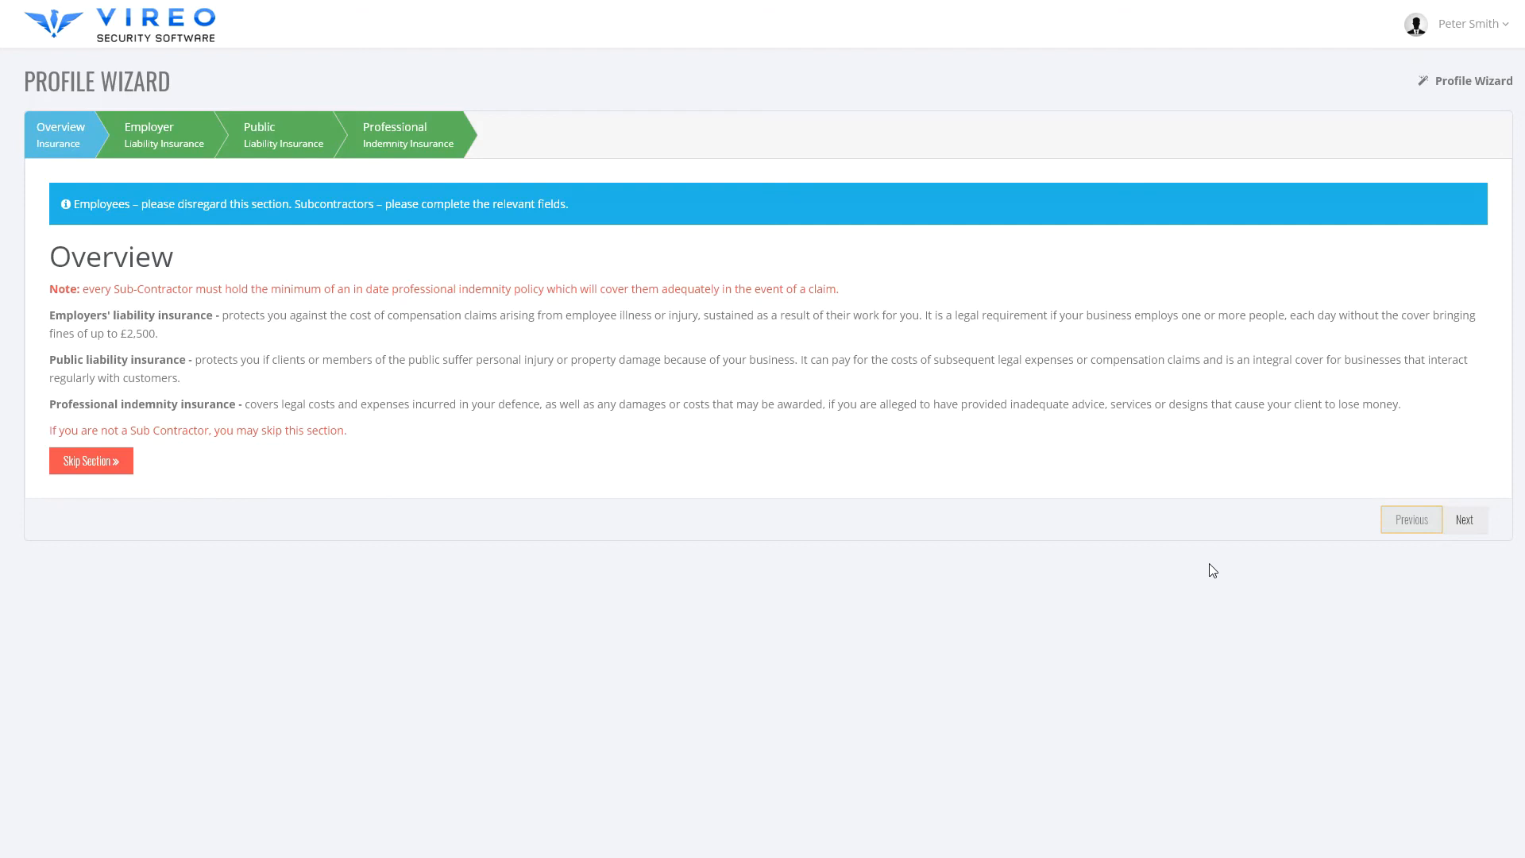
- Pass the Overview, Employer, Public Liability and Professional Indemnity insurance steps unchanged and finish them
click(1465, 524)
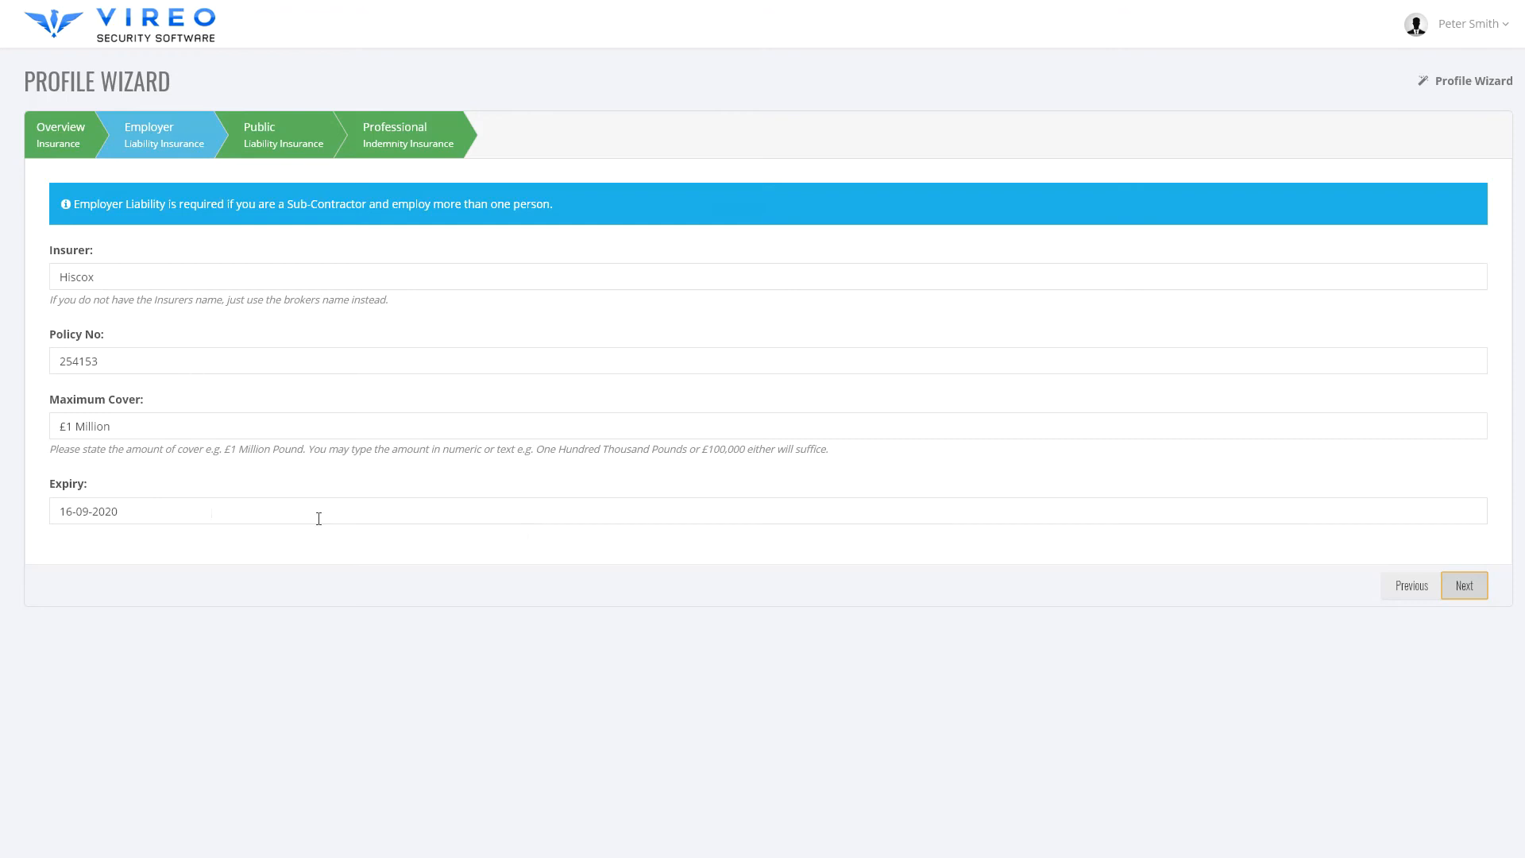
click(1464, 588)
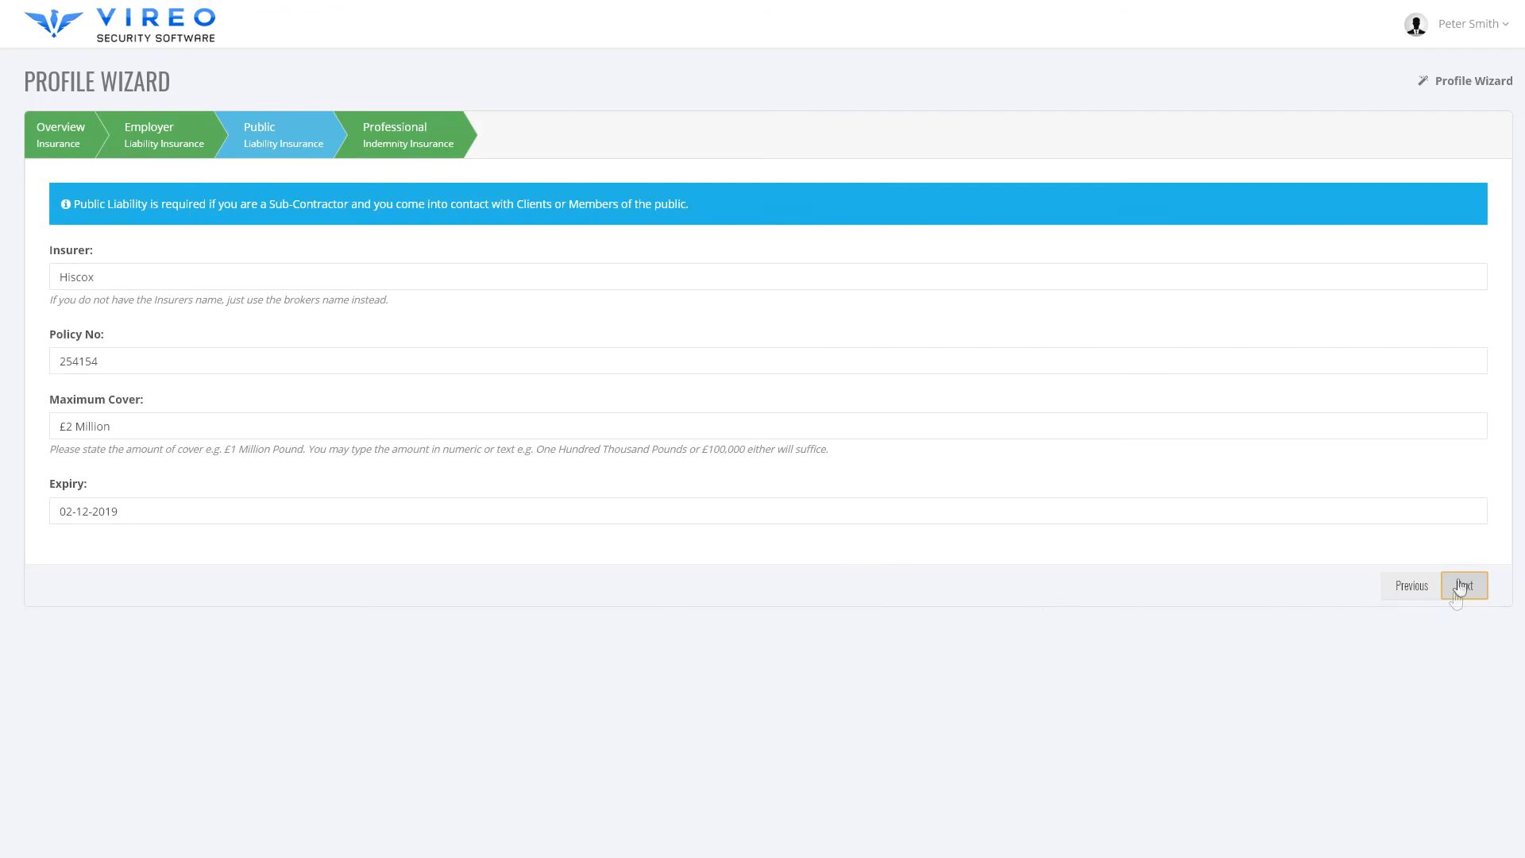
click(1464, 586)
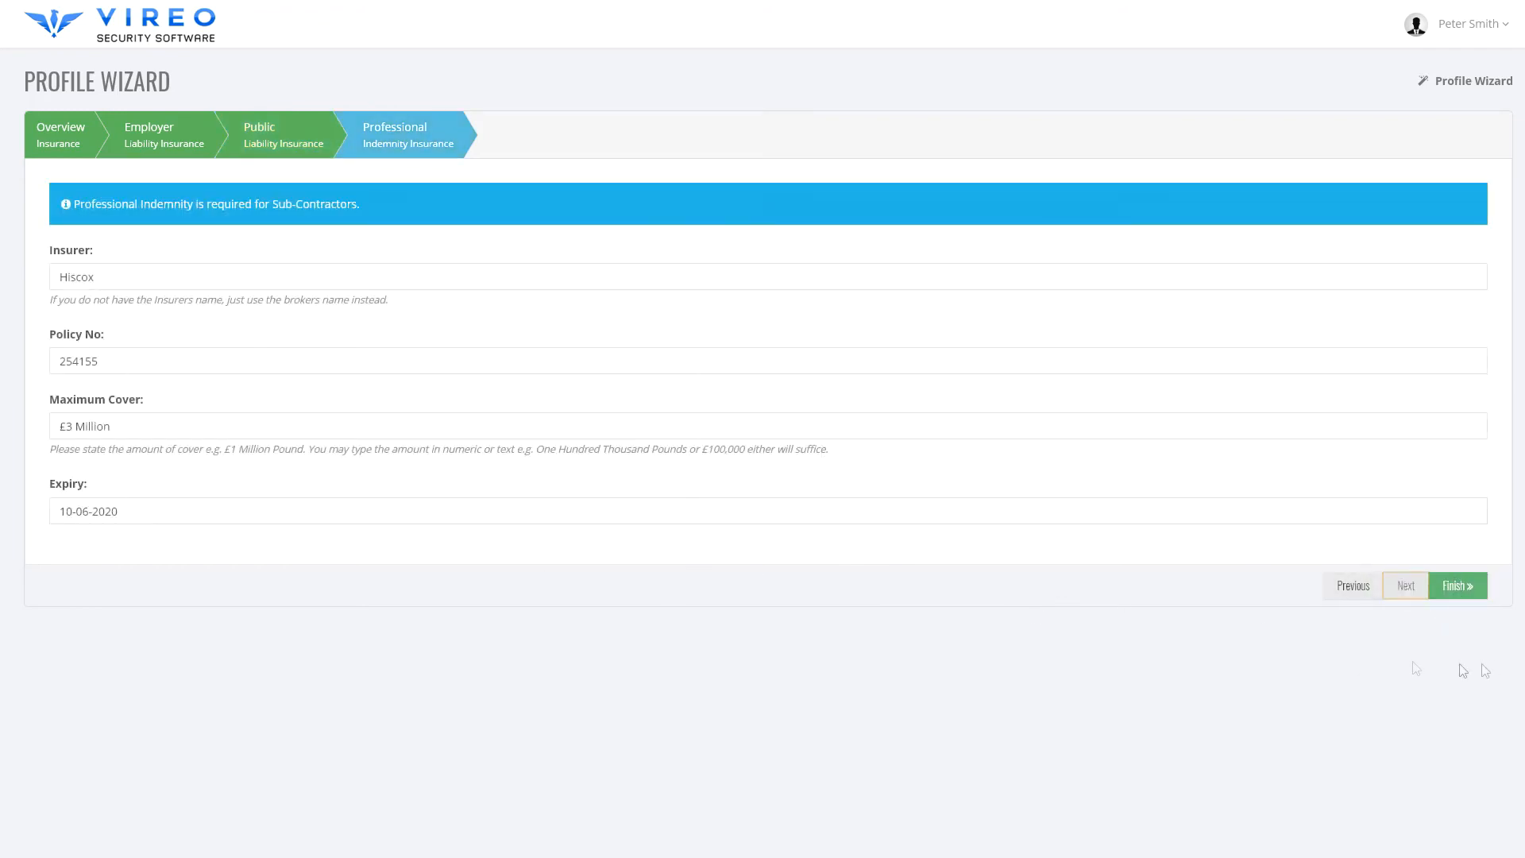
click(1456, 594)
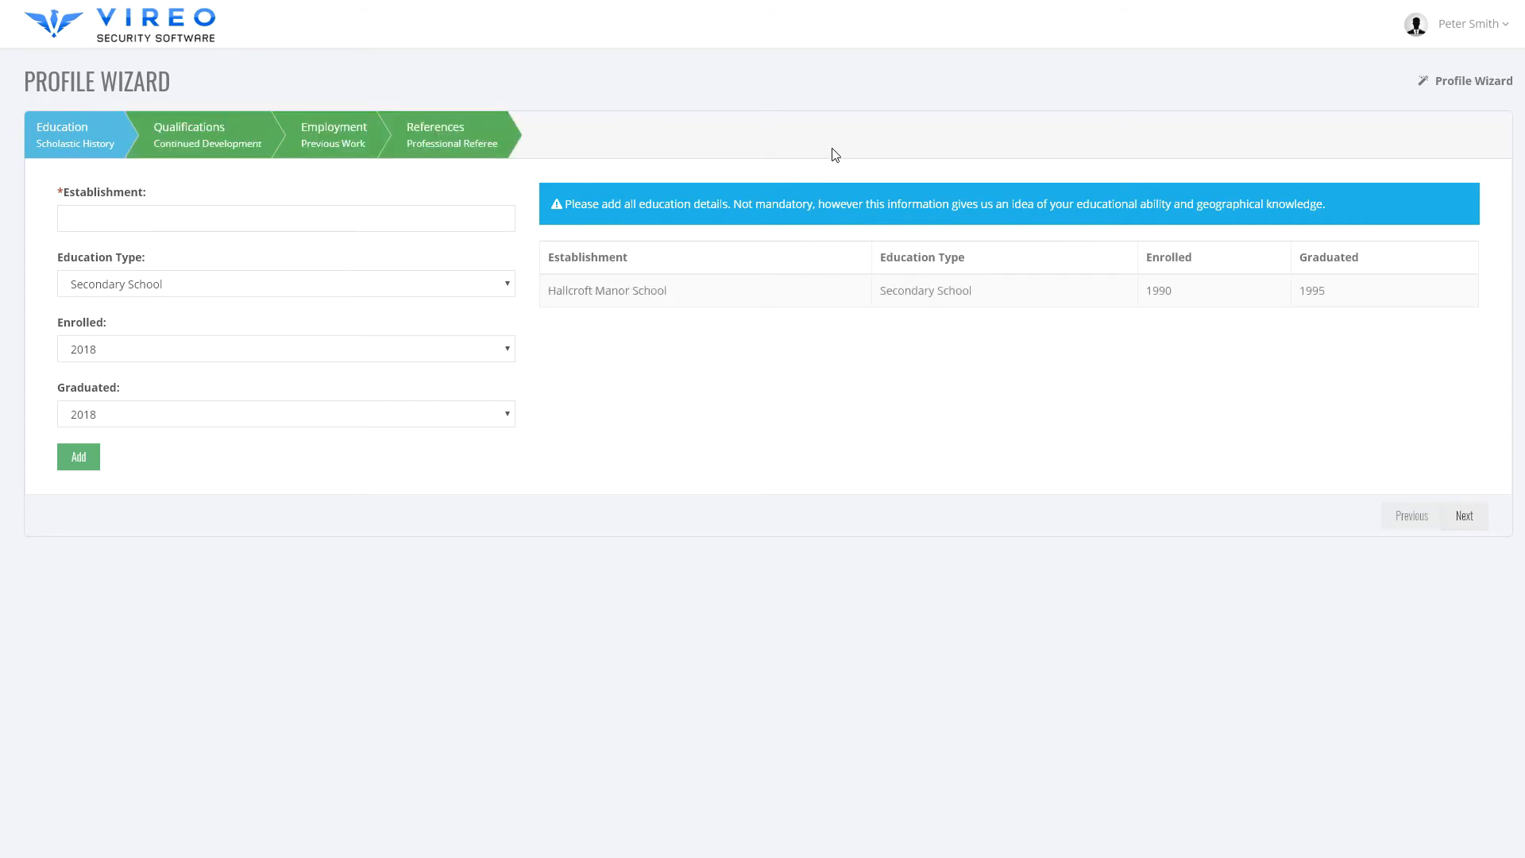
- Keep Secondary School as the education type for Hallcroft Manor School
click(77, 220)
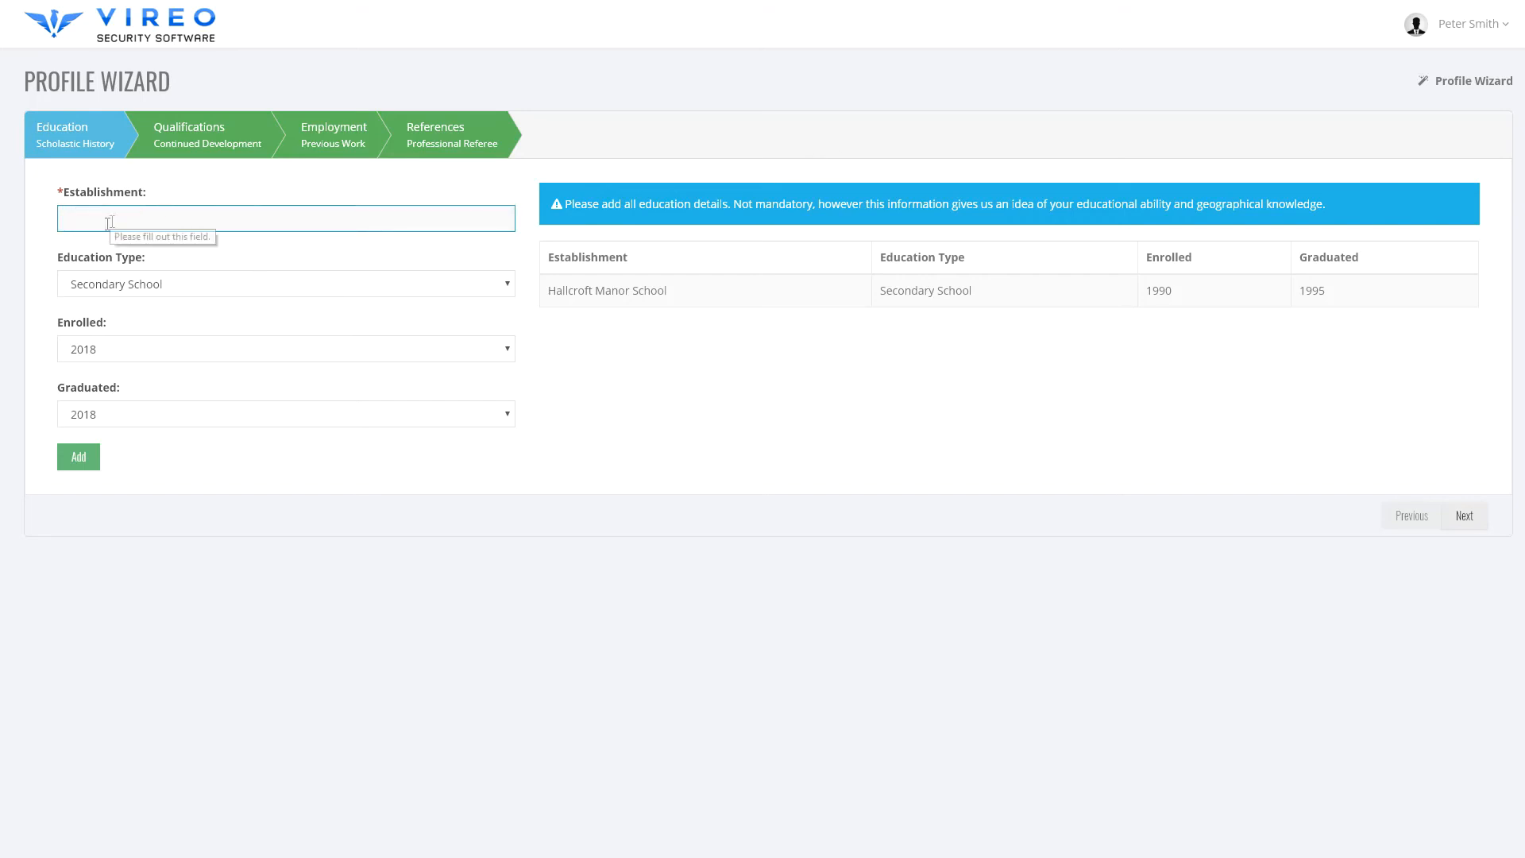
click(108, 291)
click(112, 305)
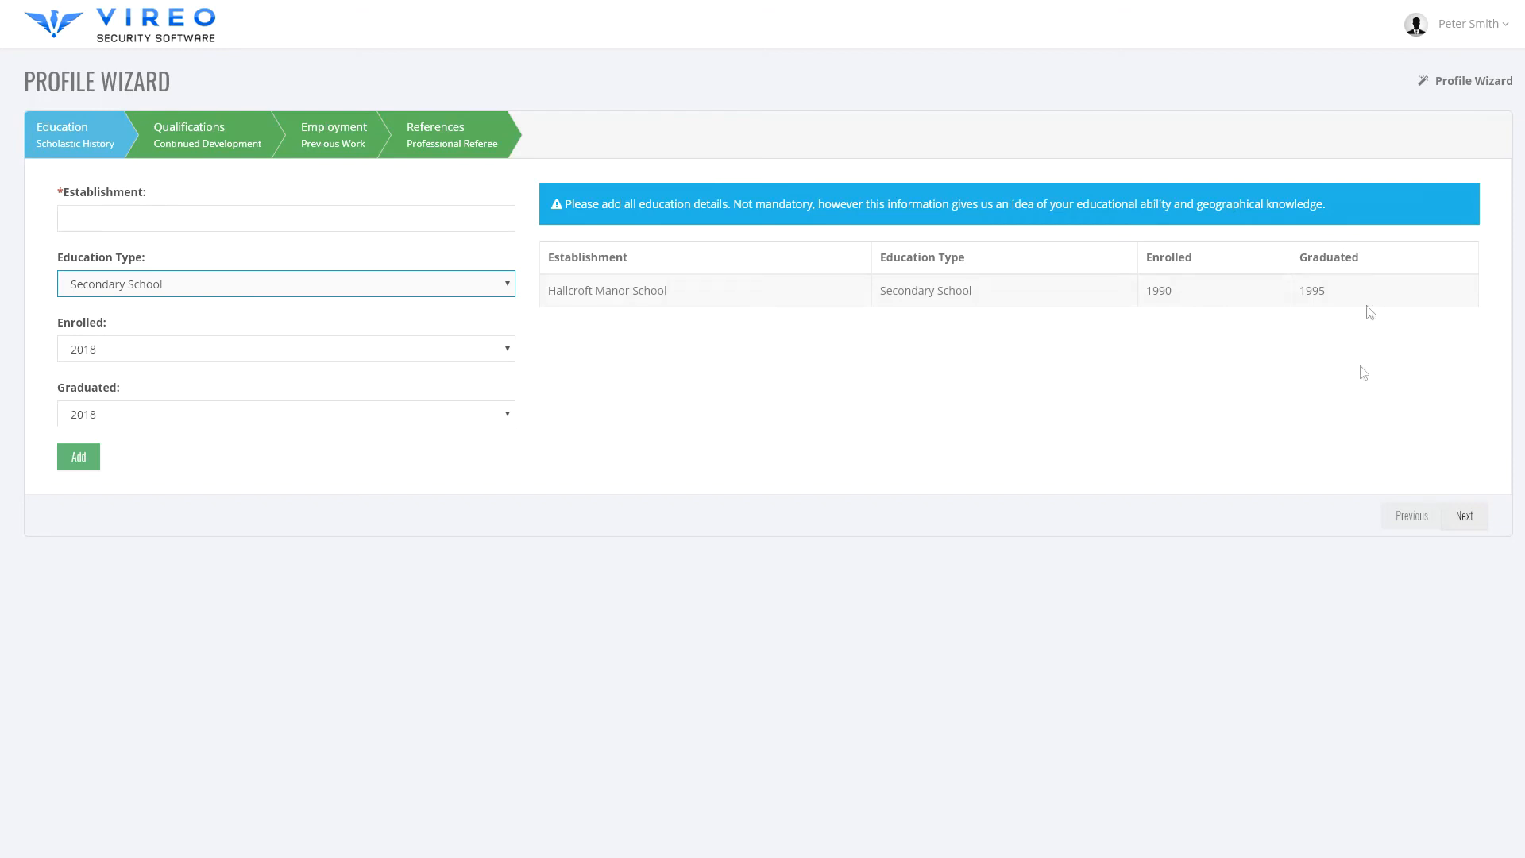
- Pass the Qualifications, Employment and References steps unchanged and finish the profile wizard
click(1462, 516)
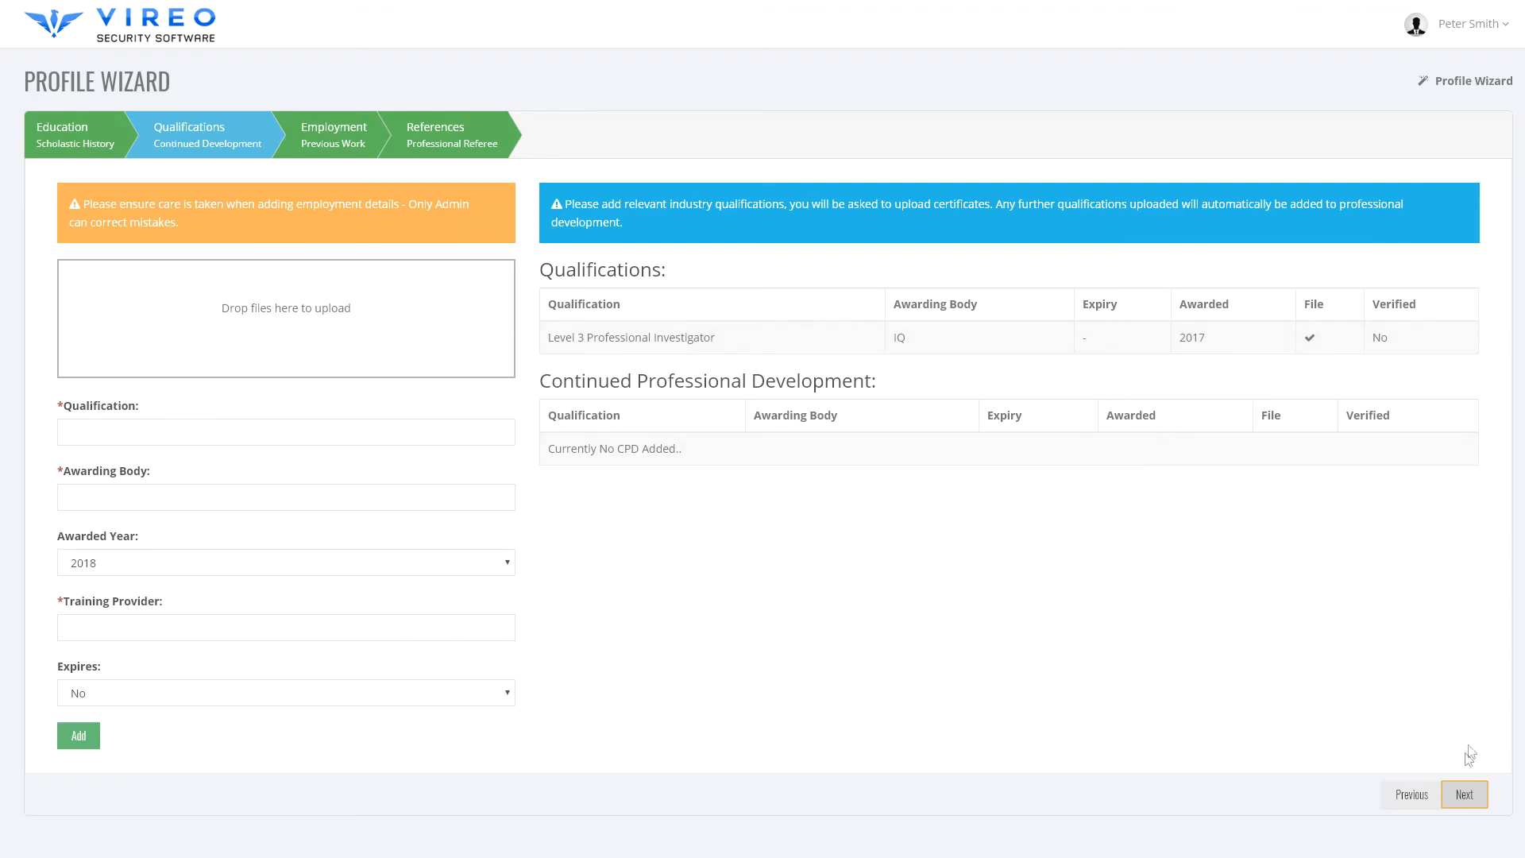
click(1464, 793)
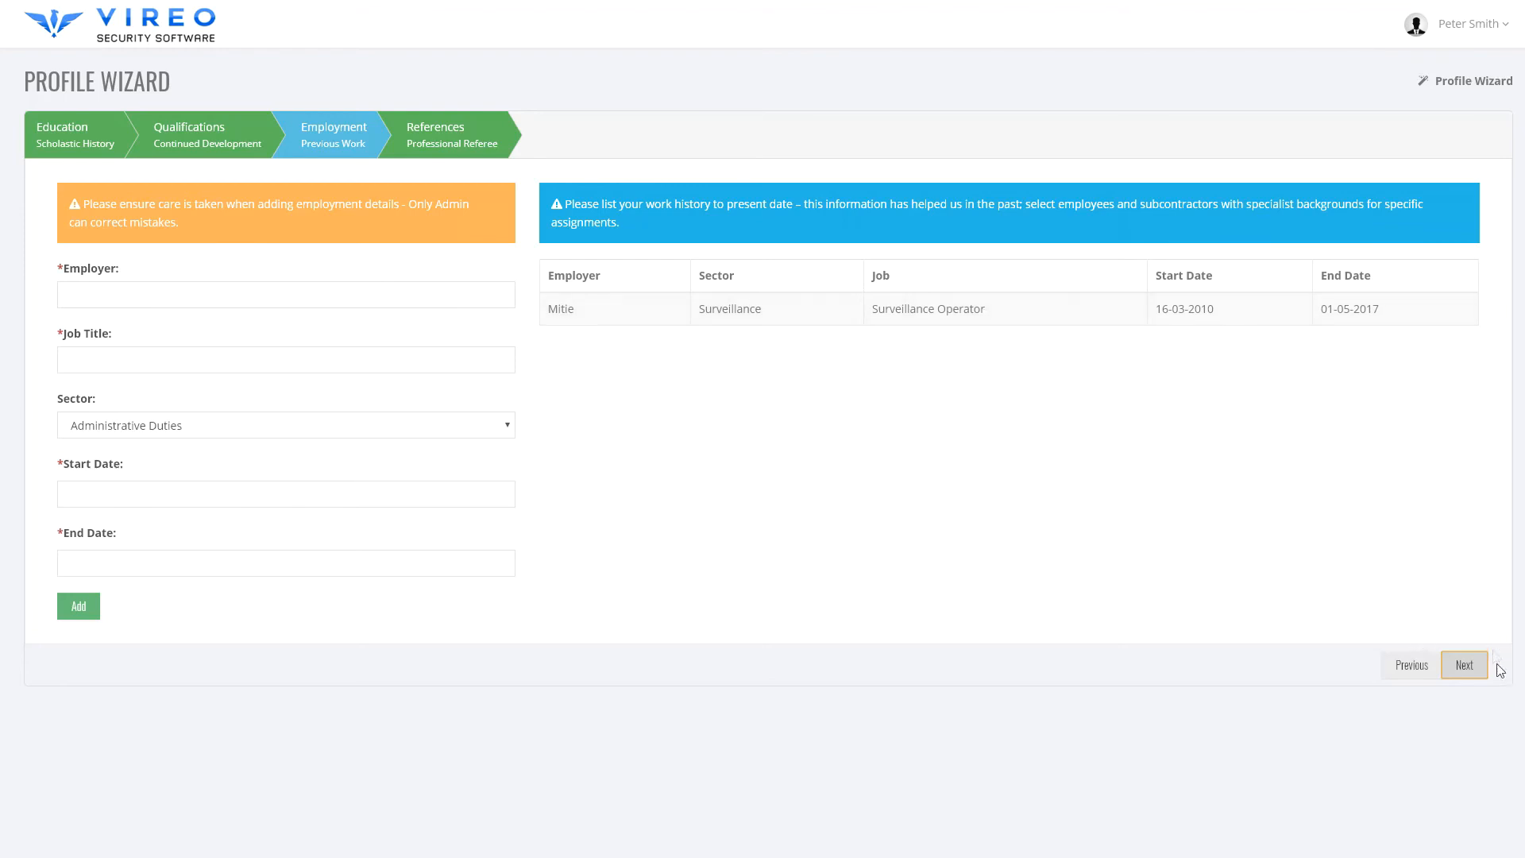
click(1476, 671)
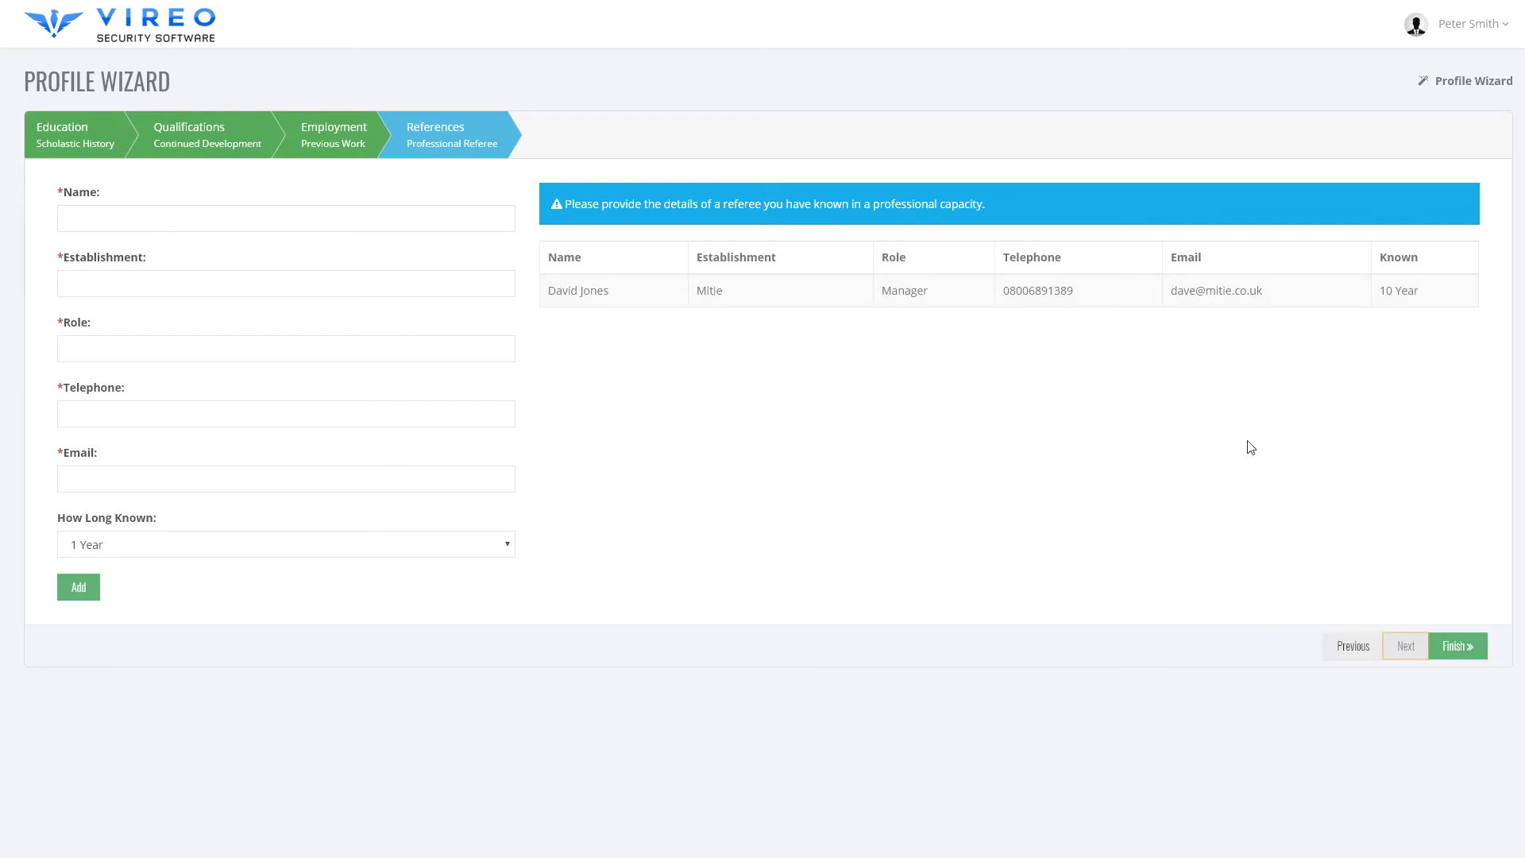
click(1469, 649)
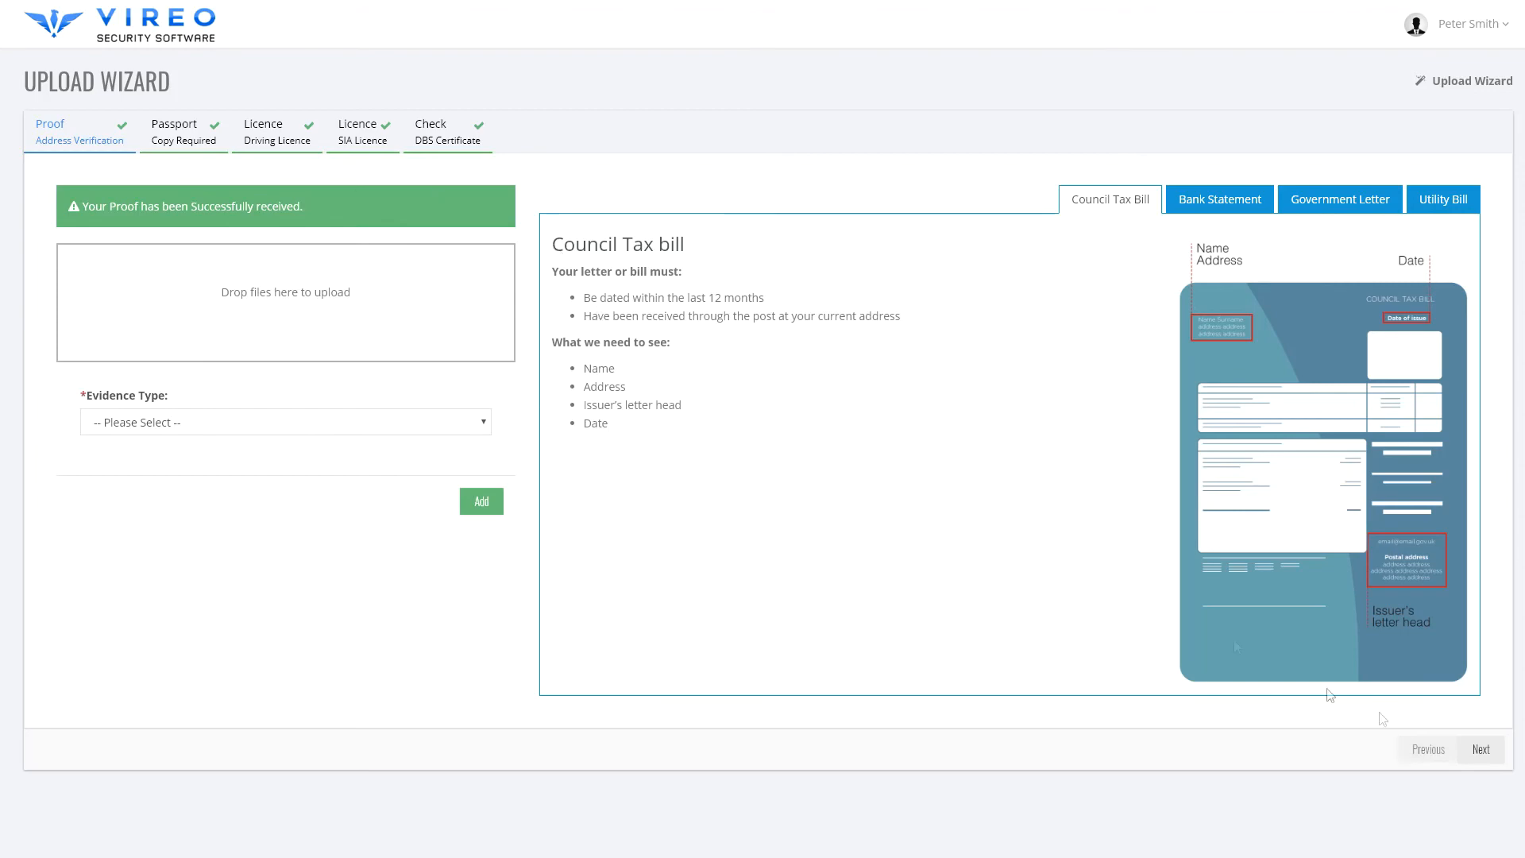
- Review the Passport, Driving Licence, SIA Licence and DBS Certificate uploads and finish the upload wizard
click(1487, 755)
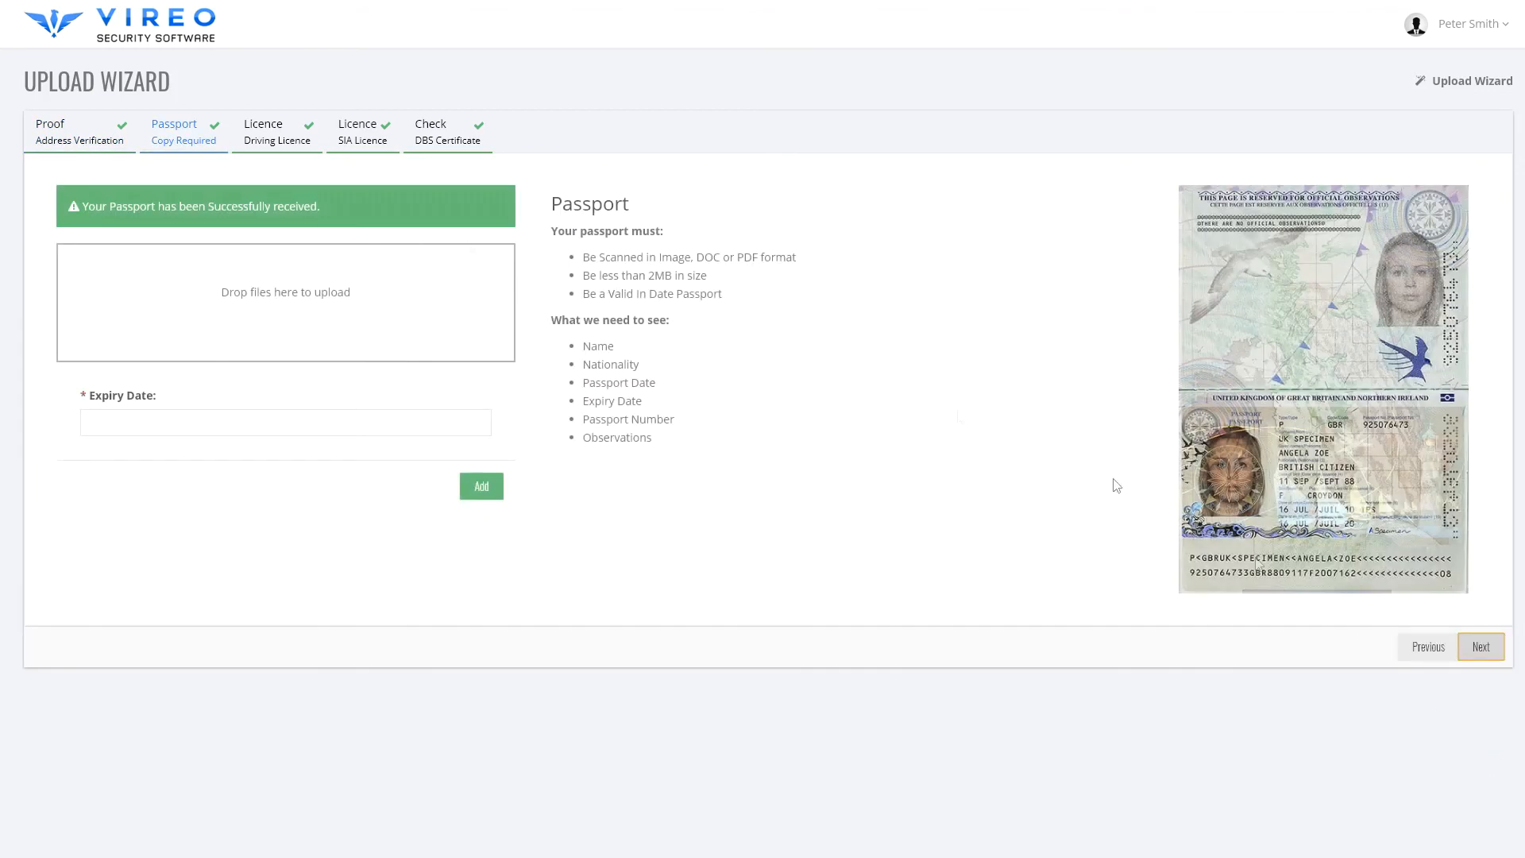
click(1480, 647)
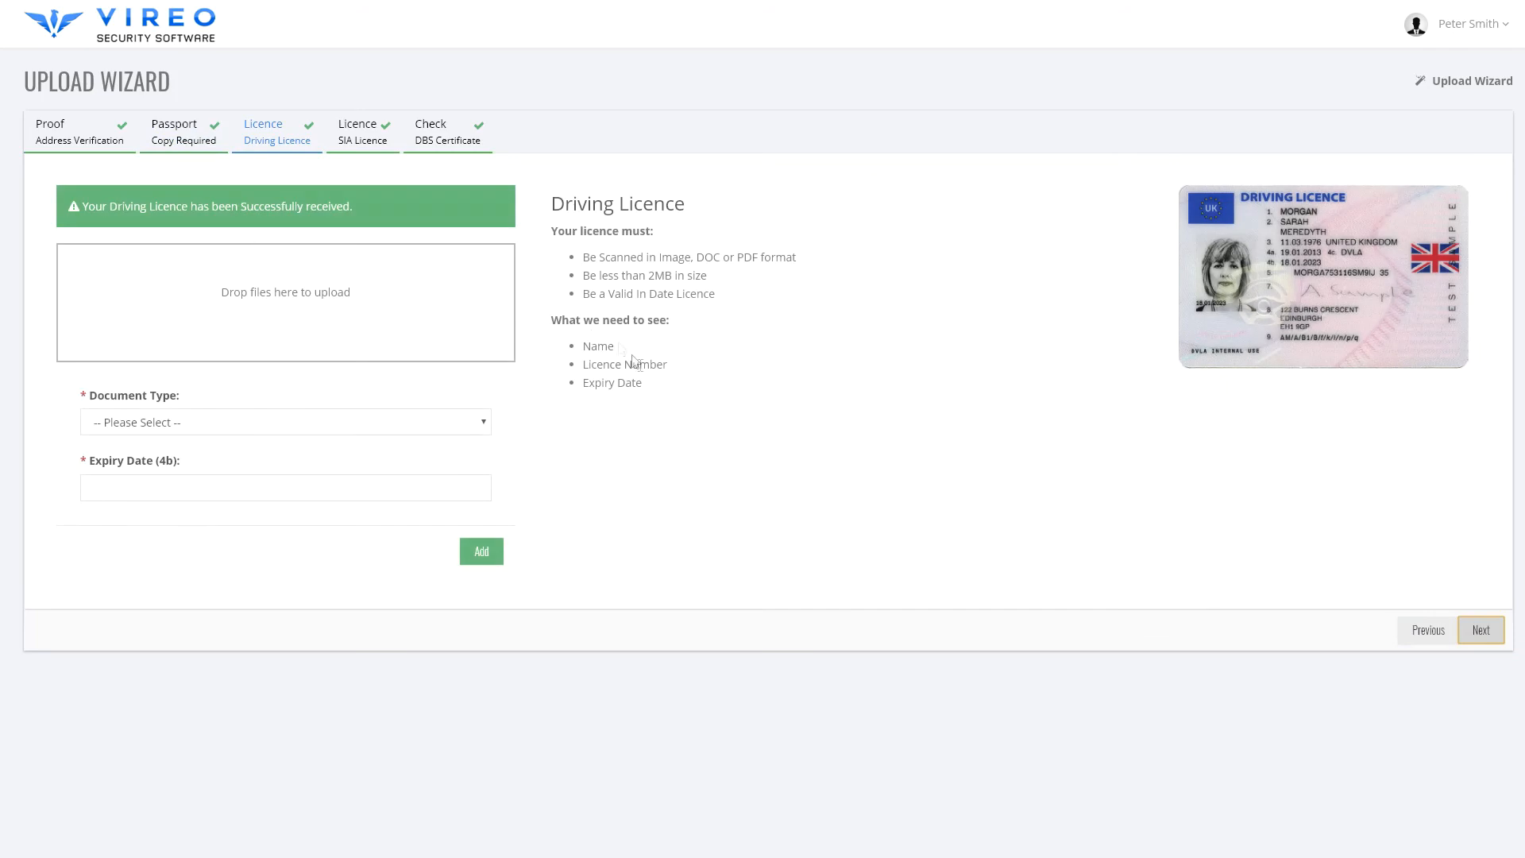
click(177, 423)
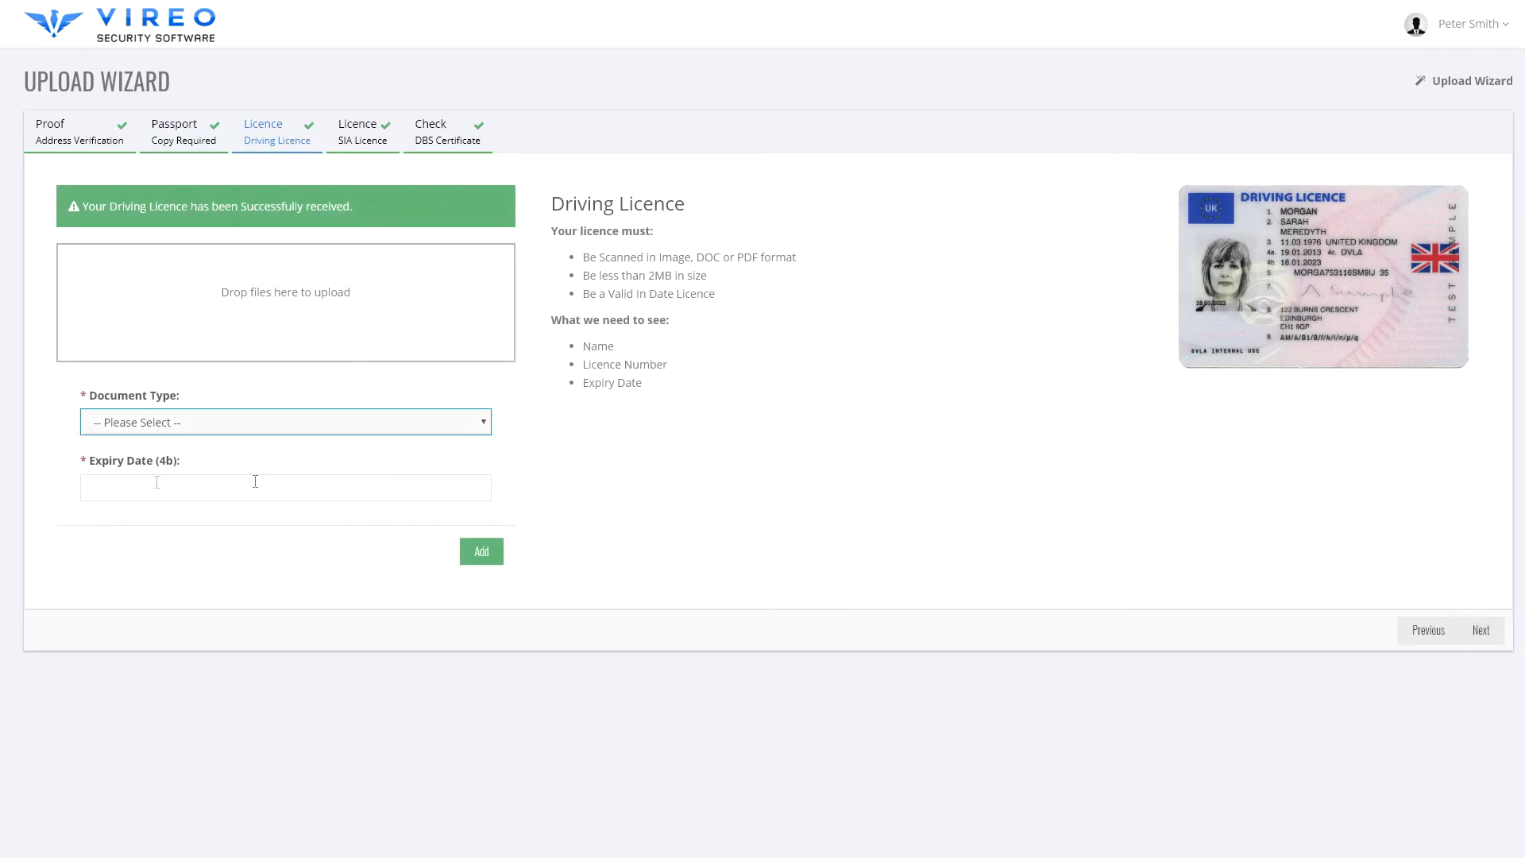
click(1481, 630)
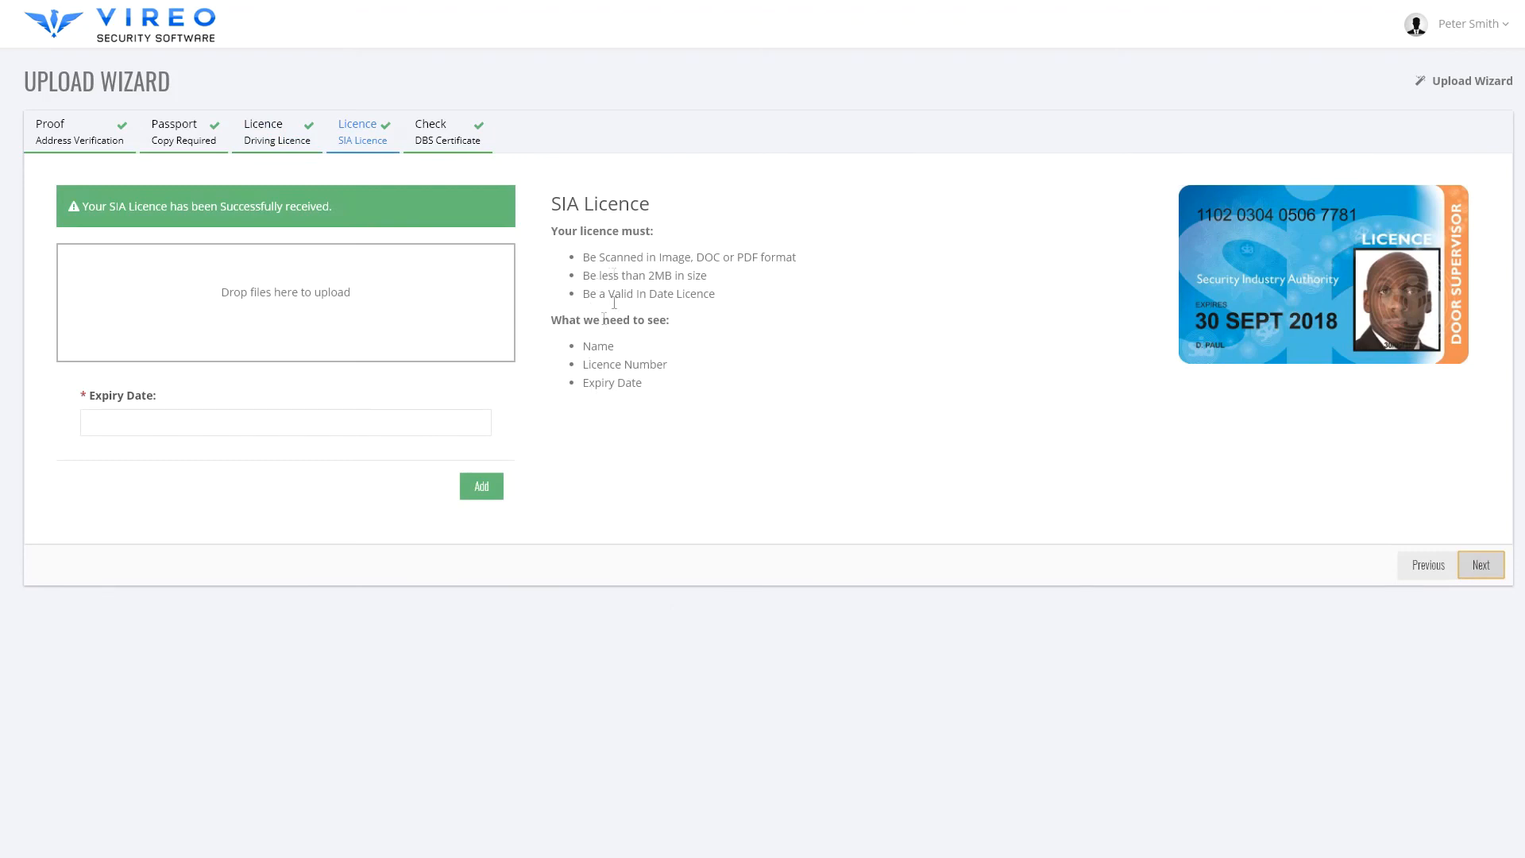
click(1478, 565)
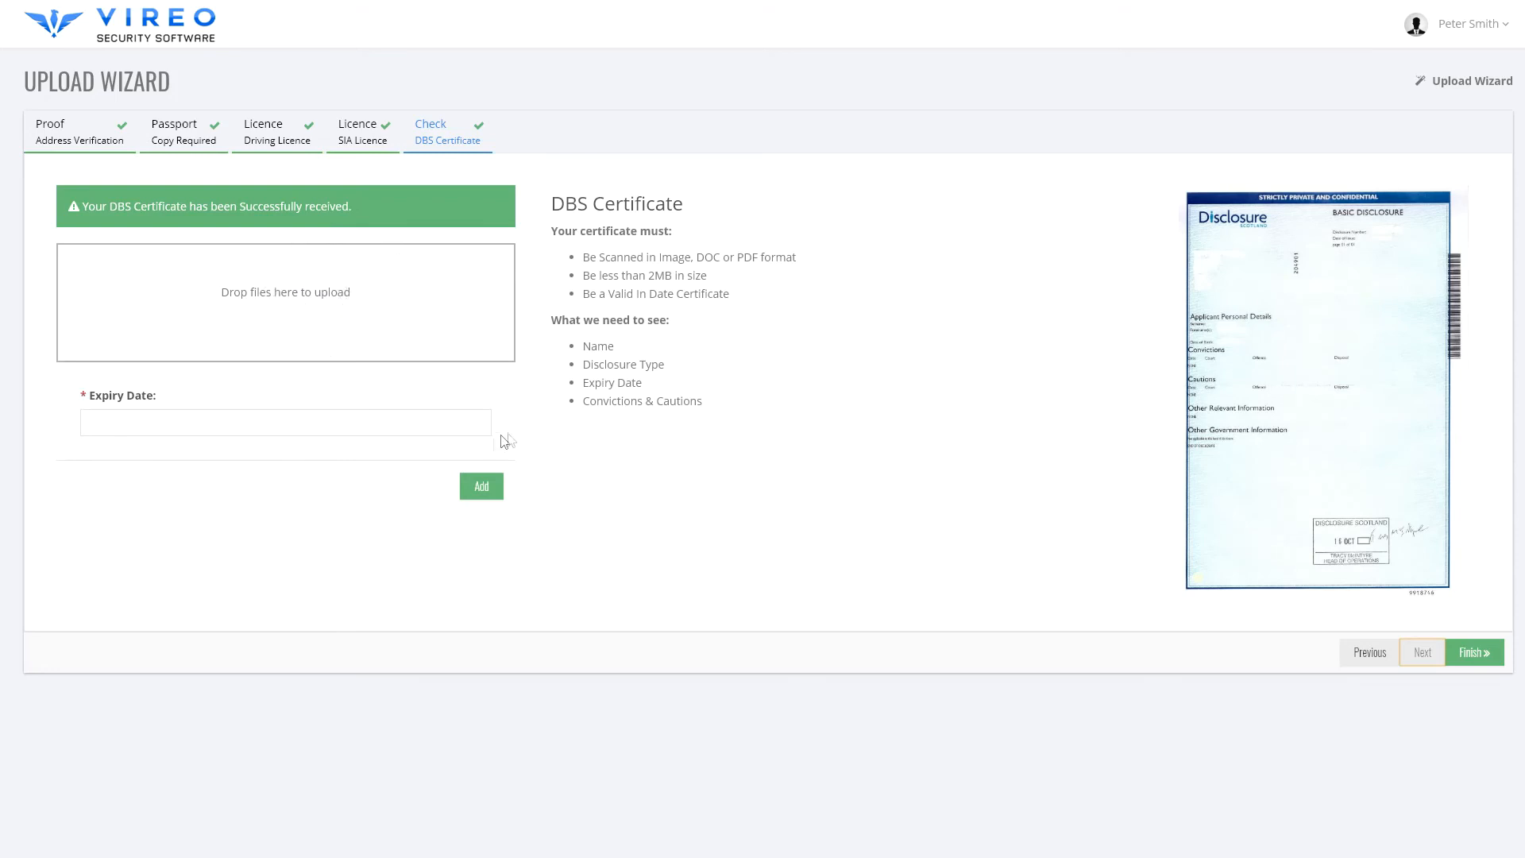
click(1482, 656)
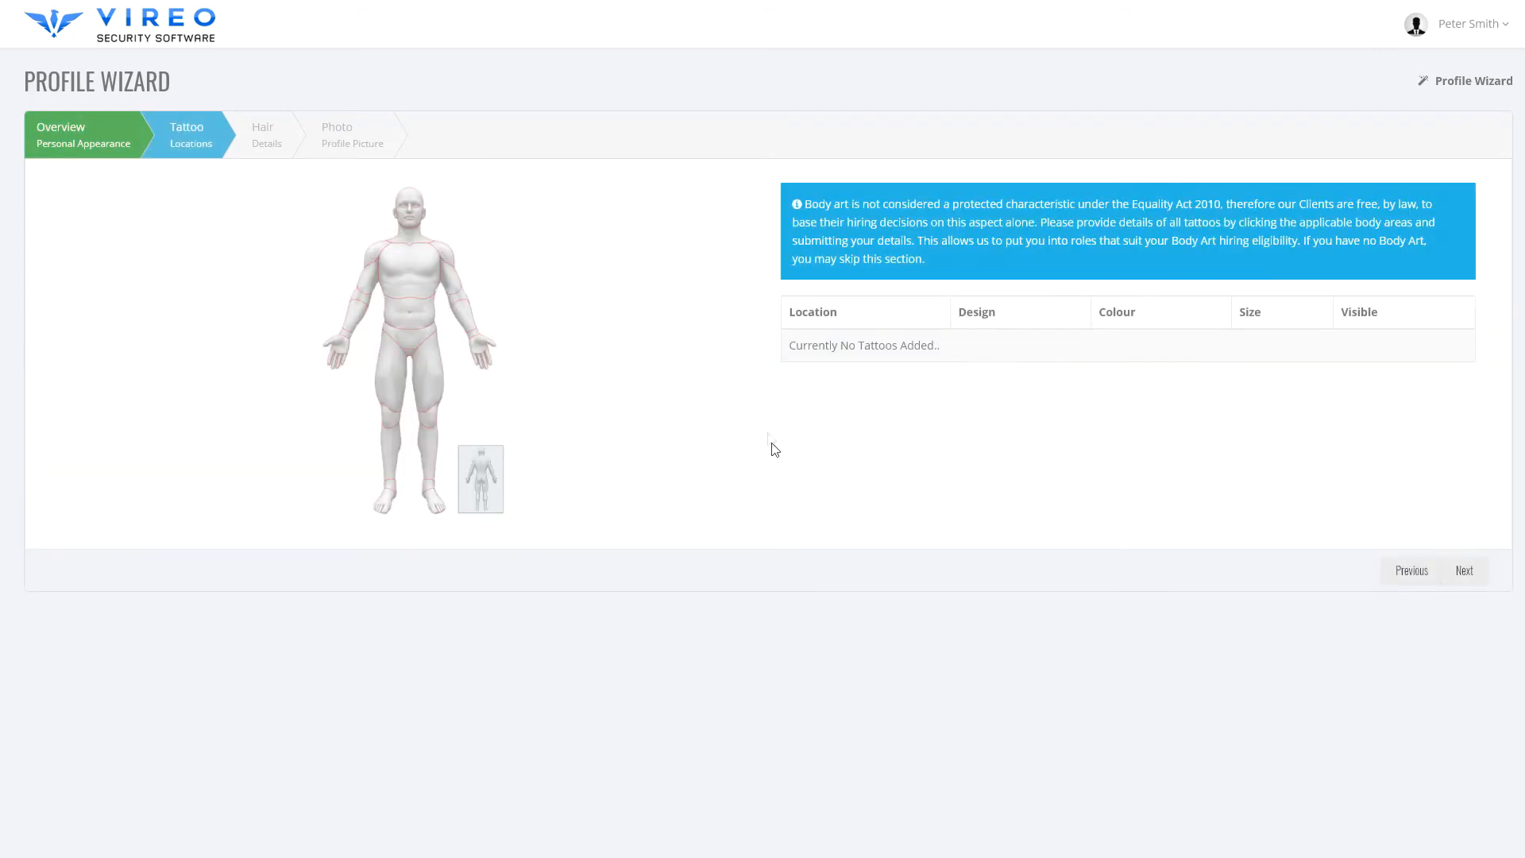
- Add a black tribal chest tattoo and a red flower right-forearm tattoo
click(434, 281)
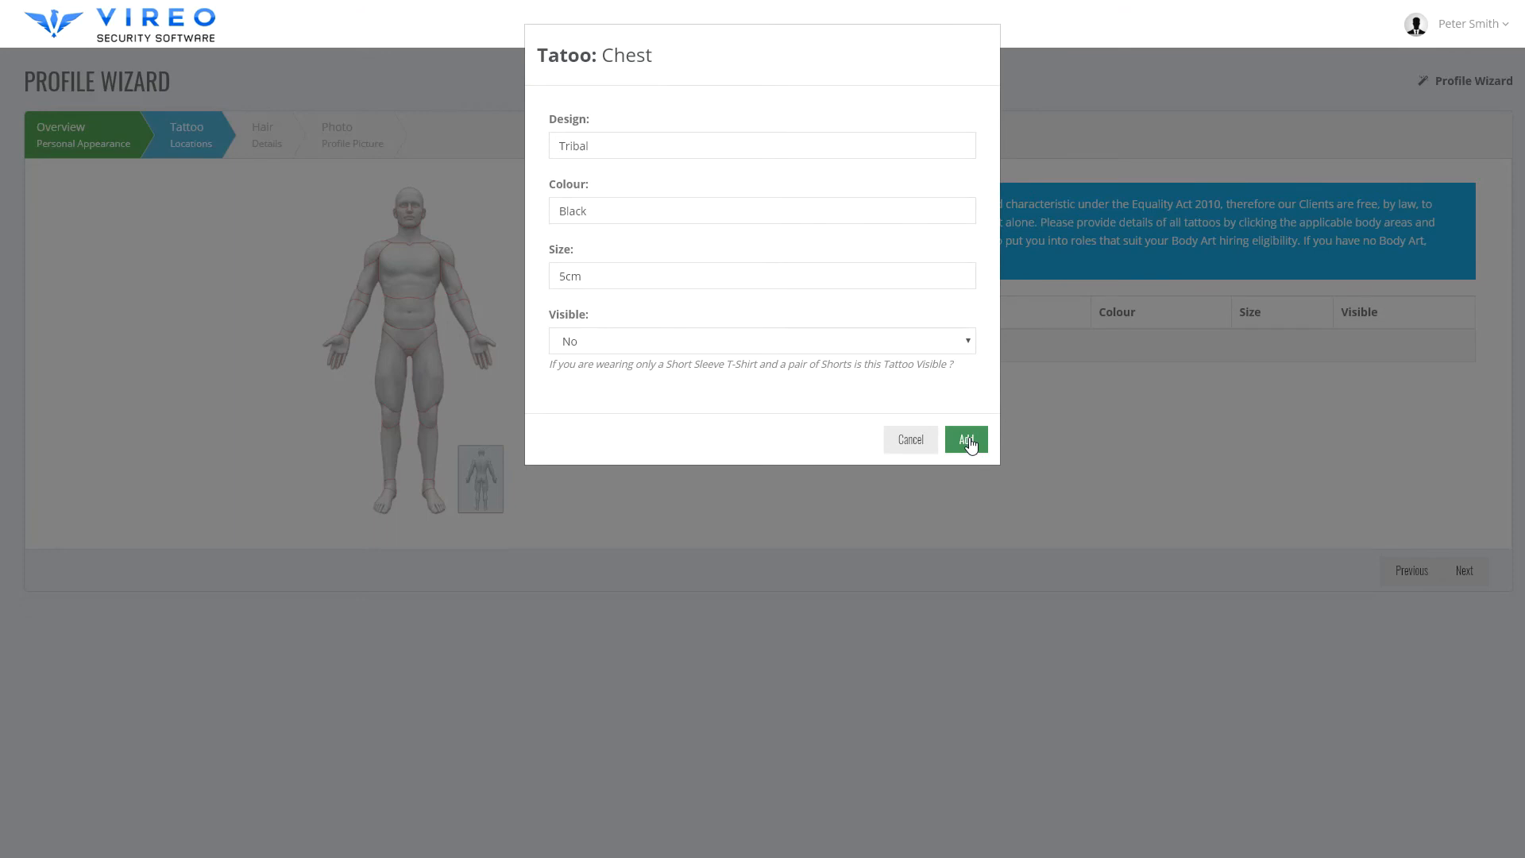
click(967, 439)
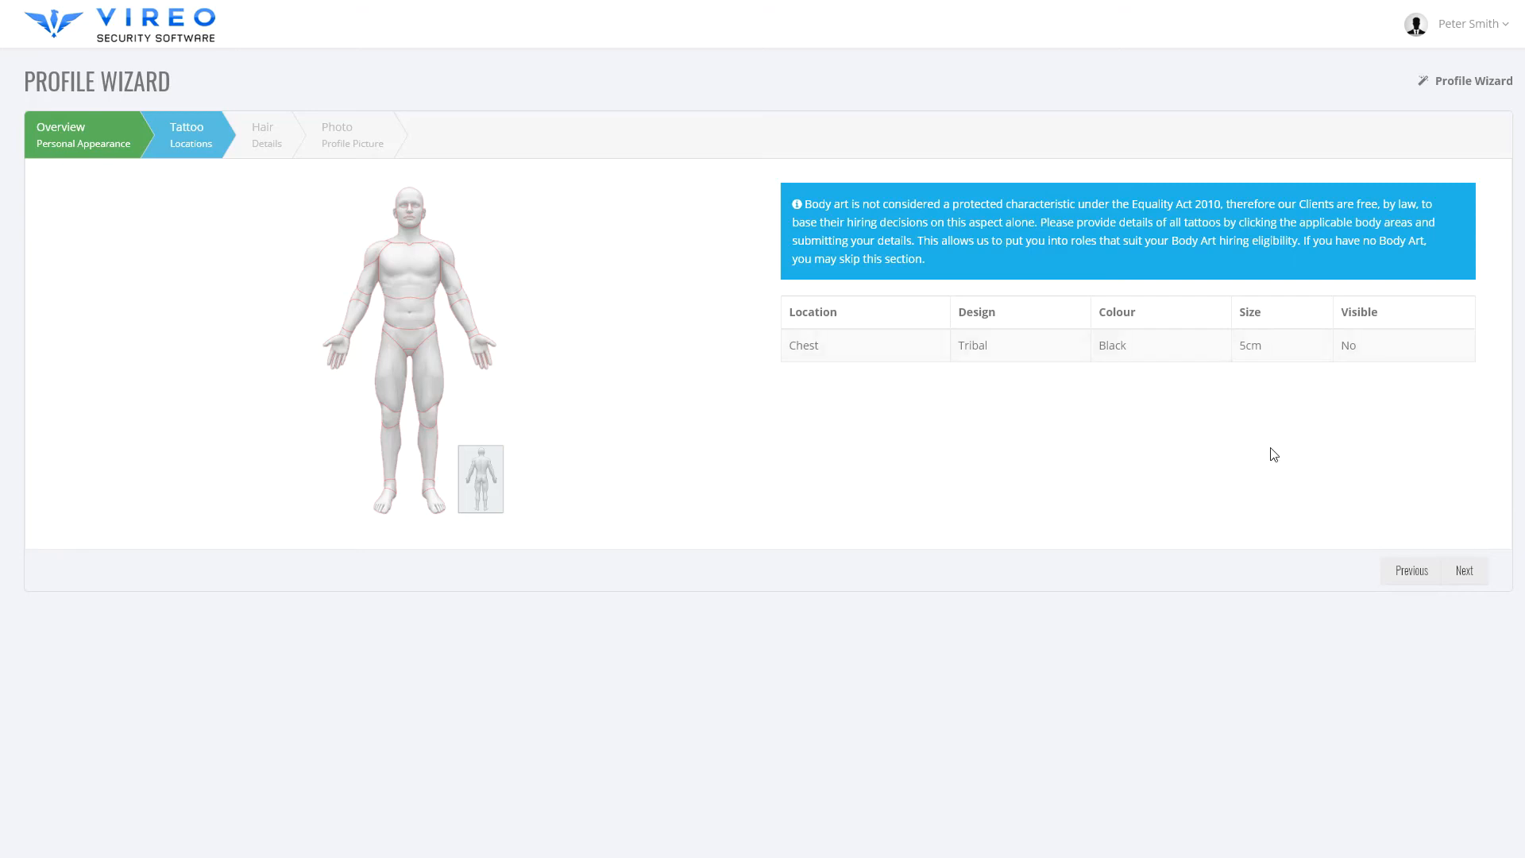
click(480, 490)
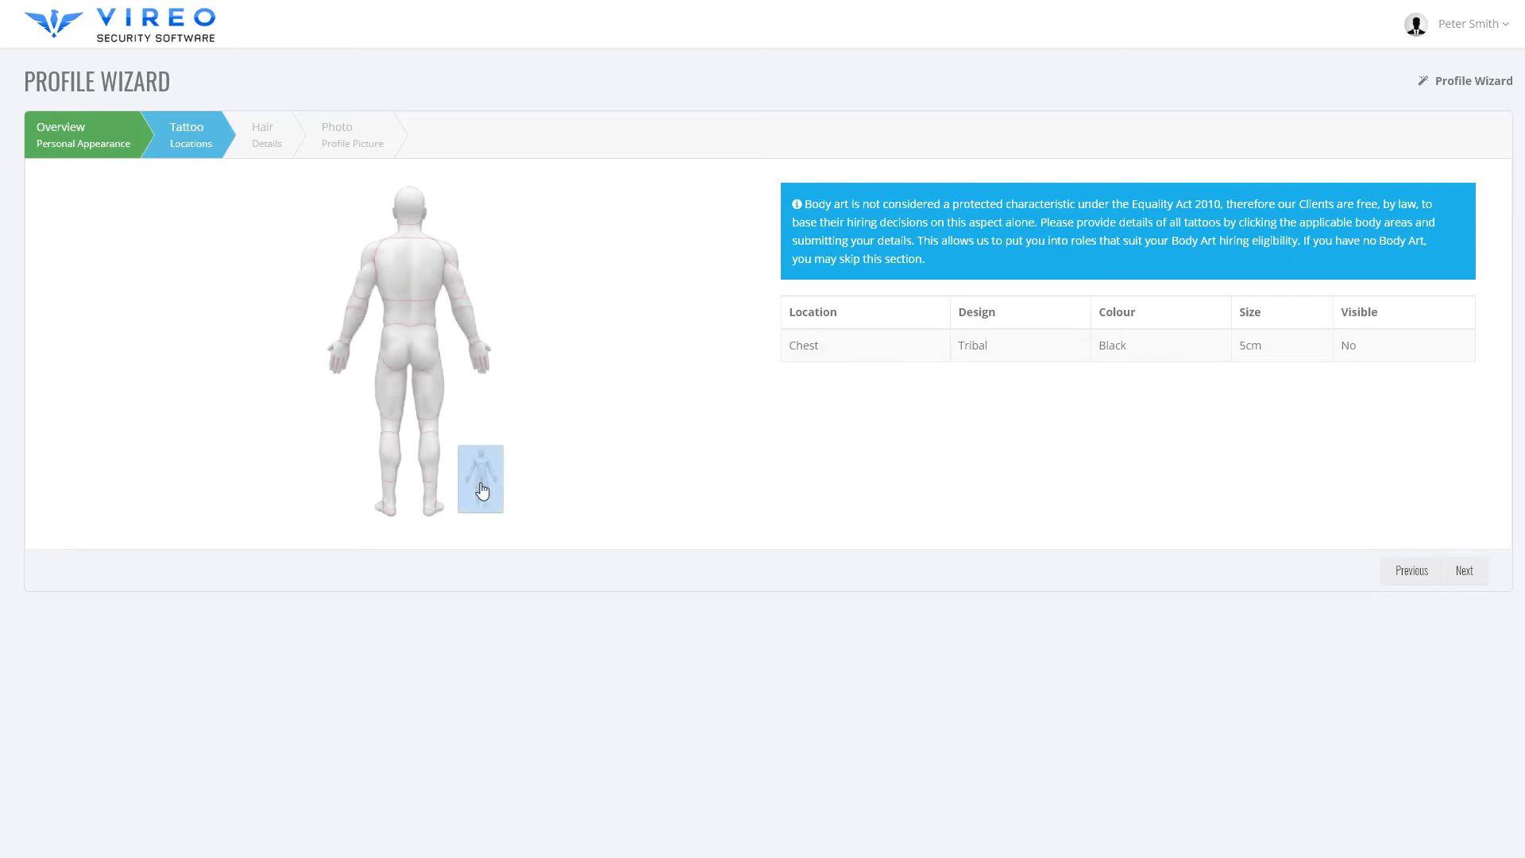
click(465, 317)
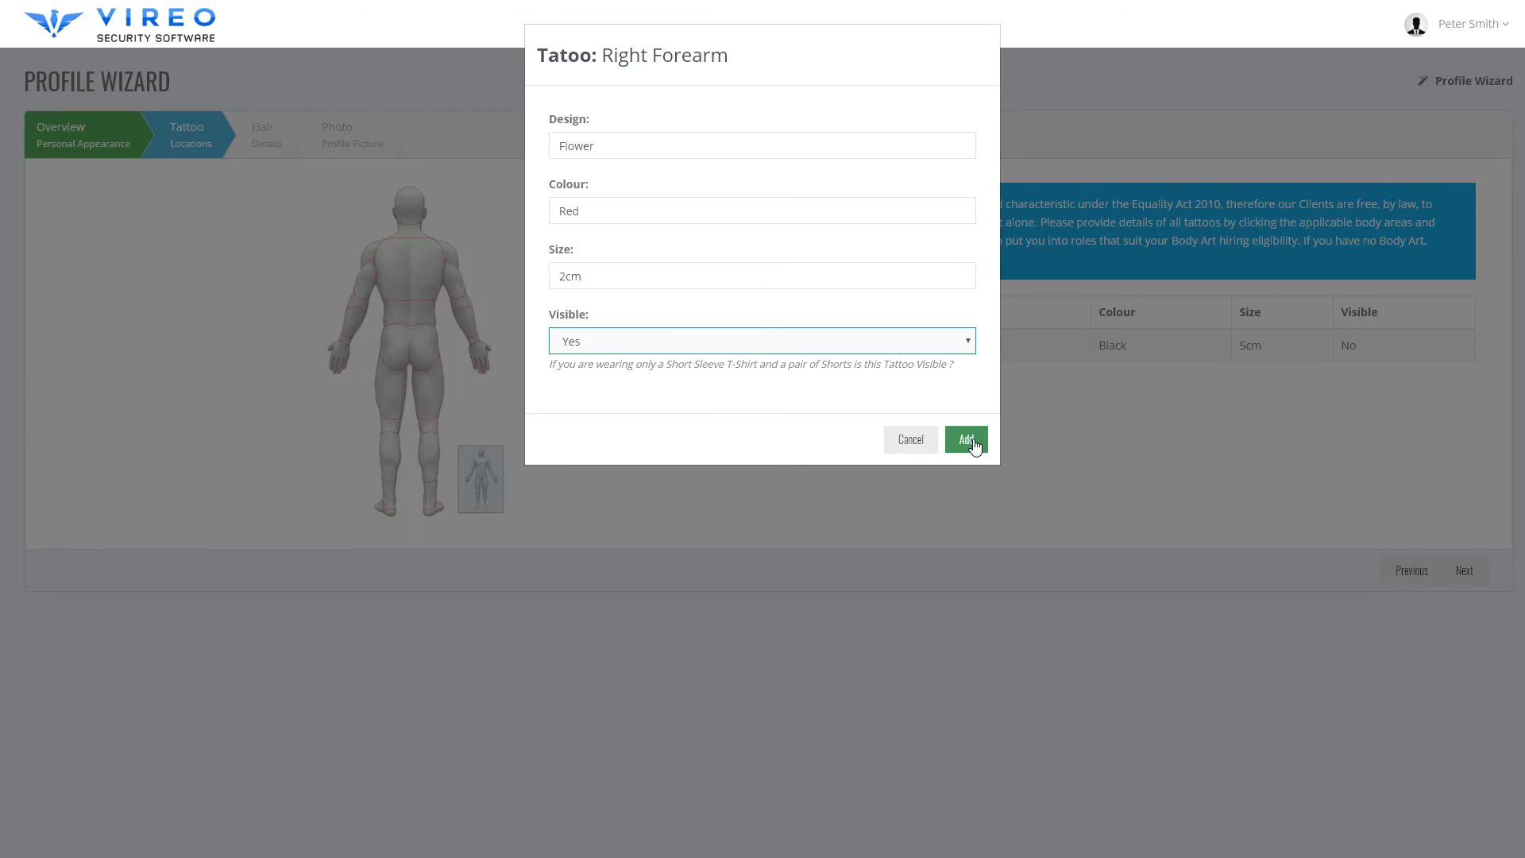
click(968, 440)
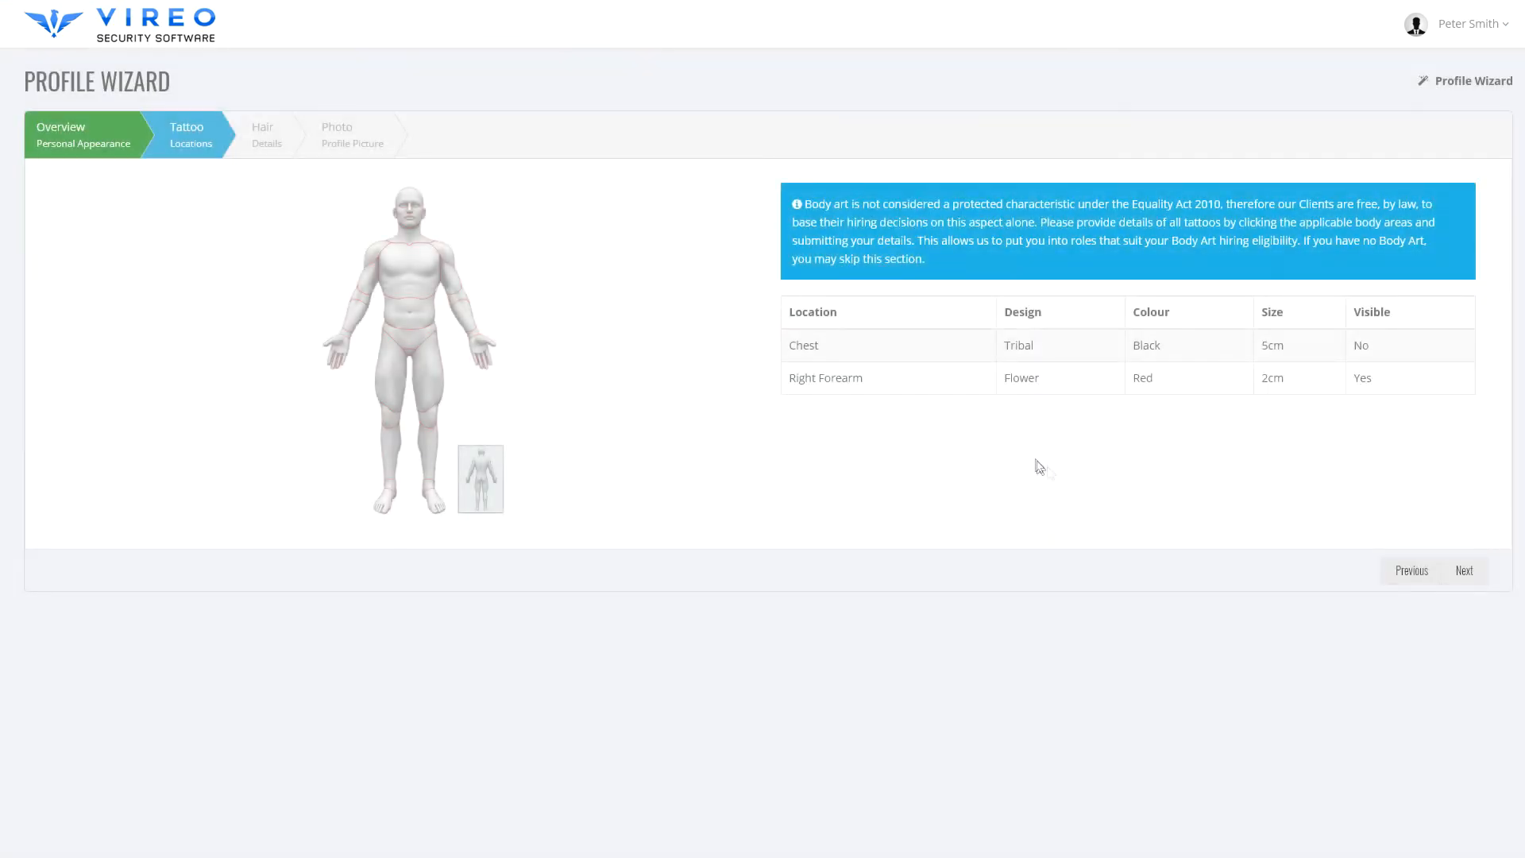
- Pass the Hair and Photo steps unchanged and finish the personal appearance profile
click(1465, 570)
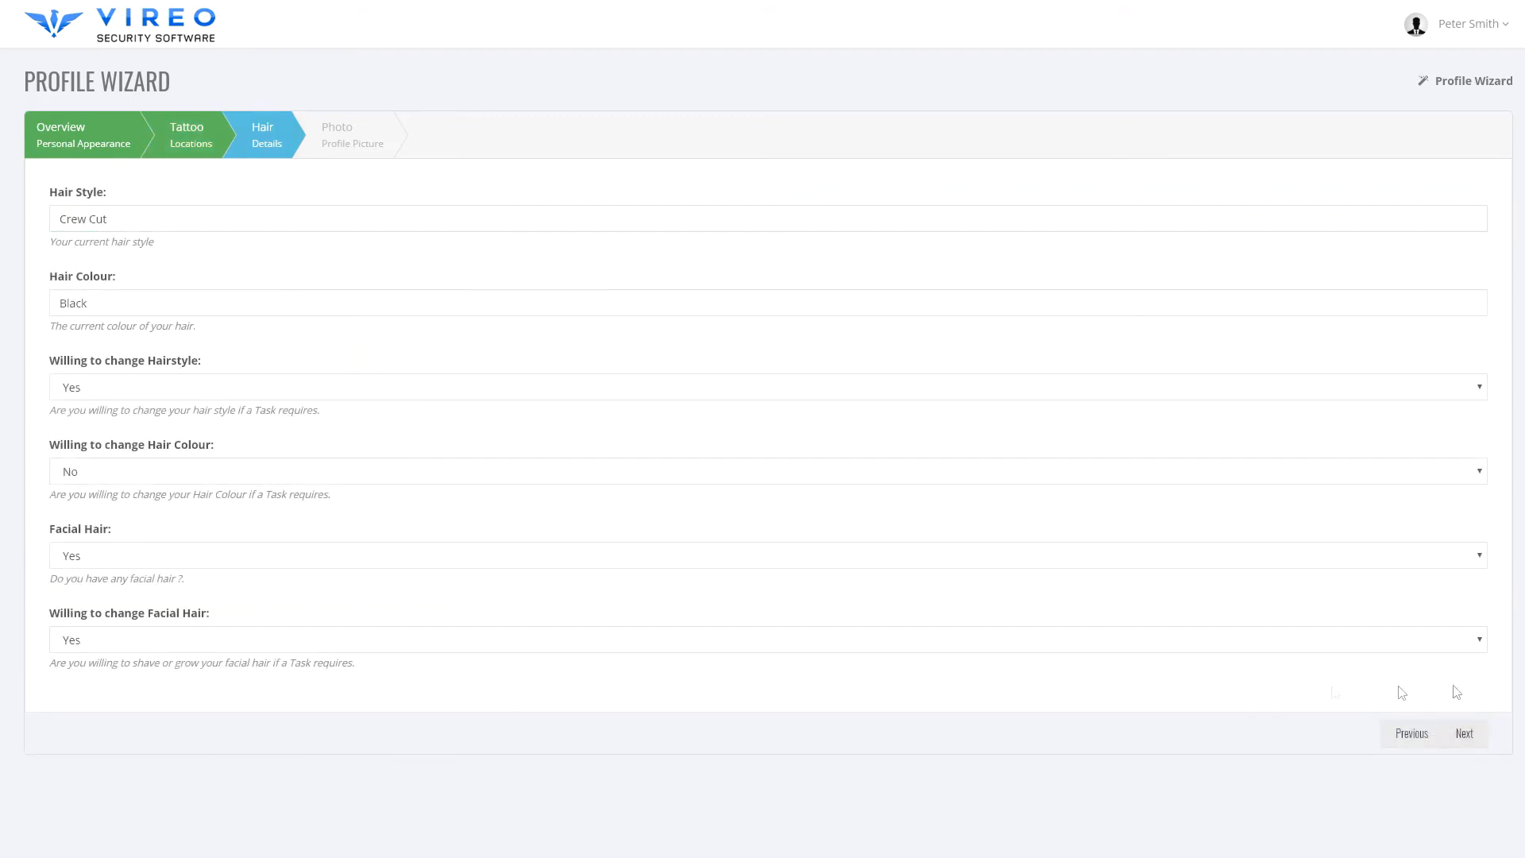
click(1463, 734)
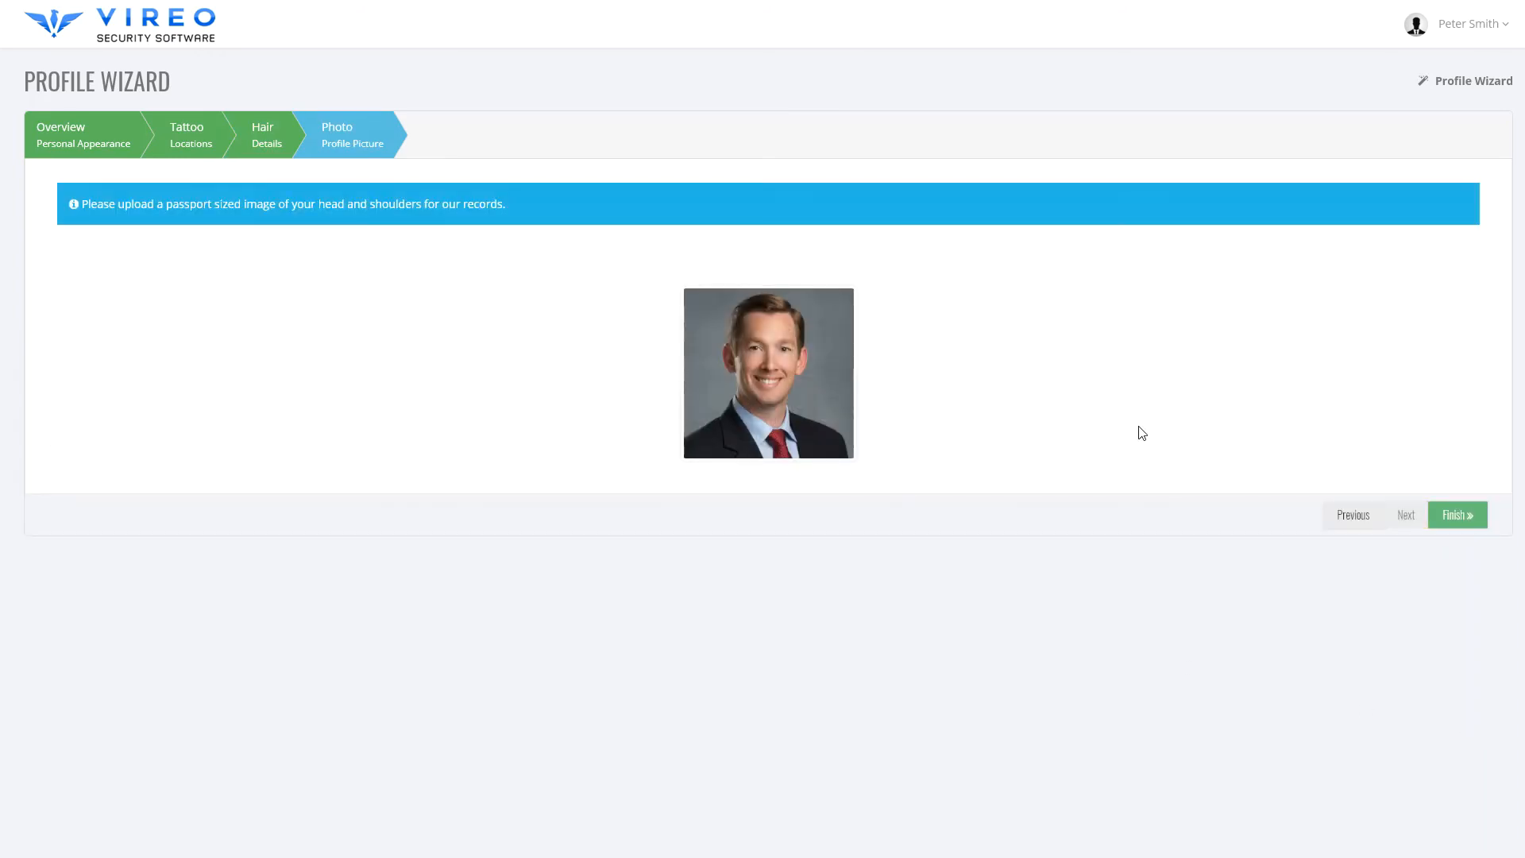
click(1462, 522)
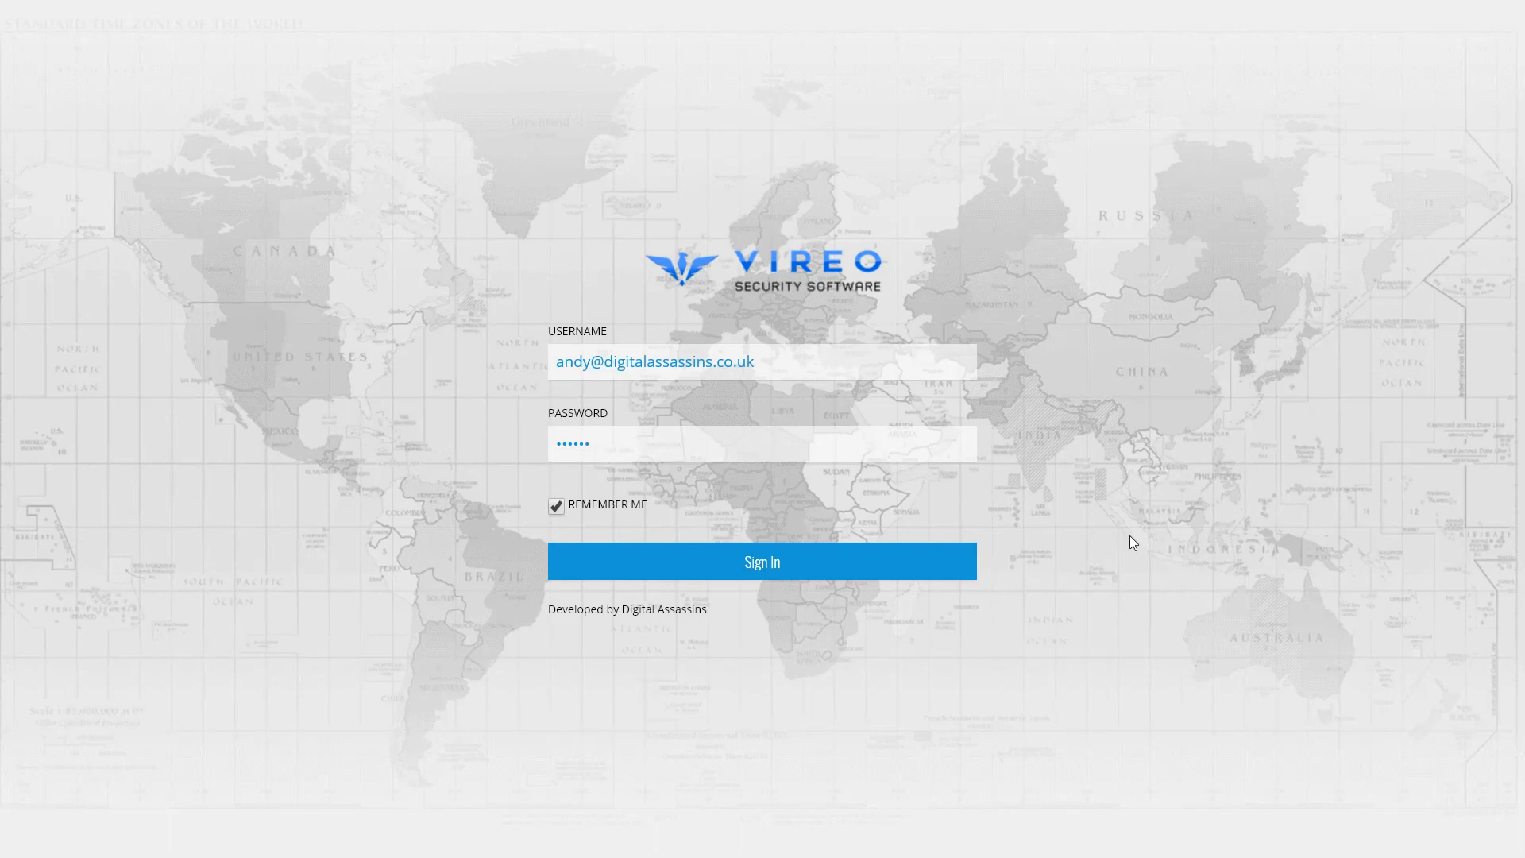
- Sign in as administrator, browse the 14 new notifications, and mark them all as read
click(760, 556)
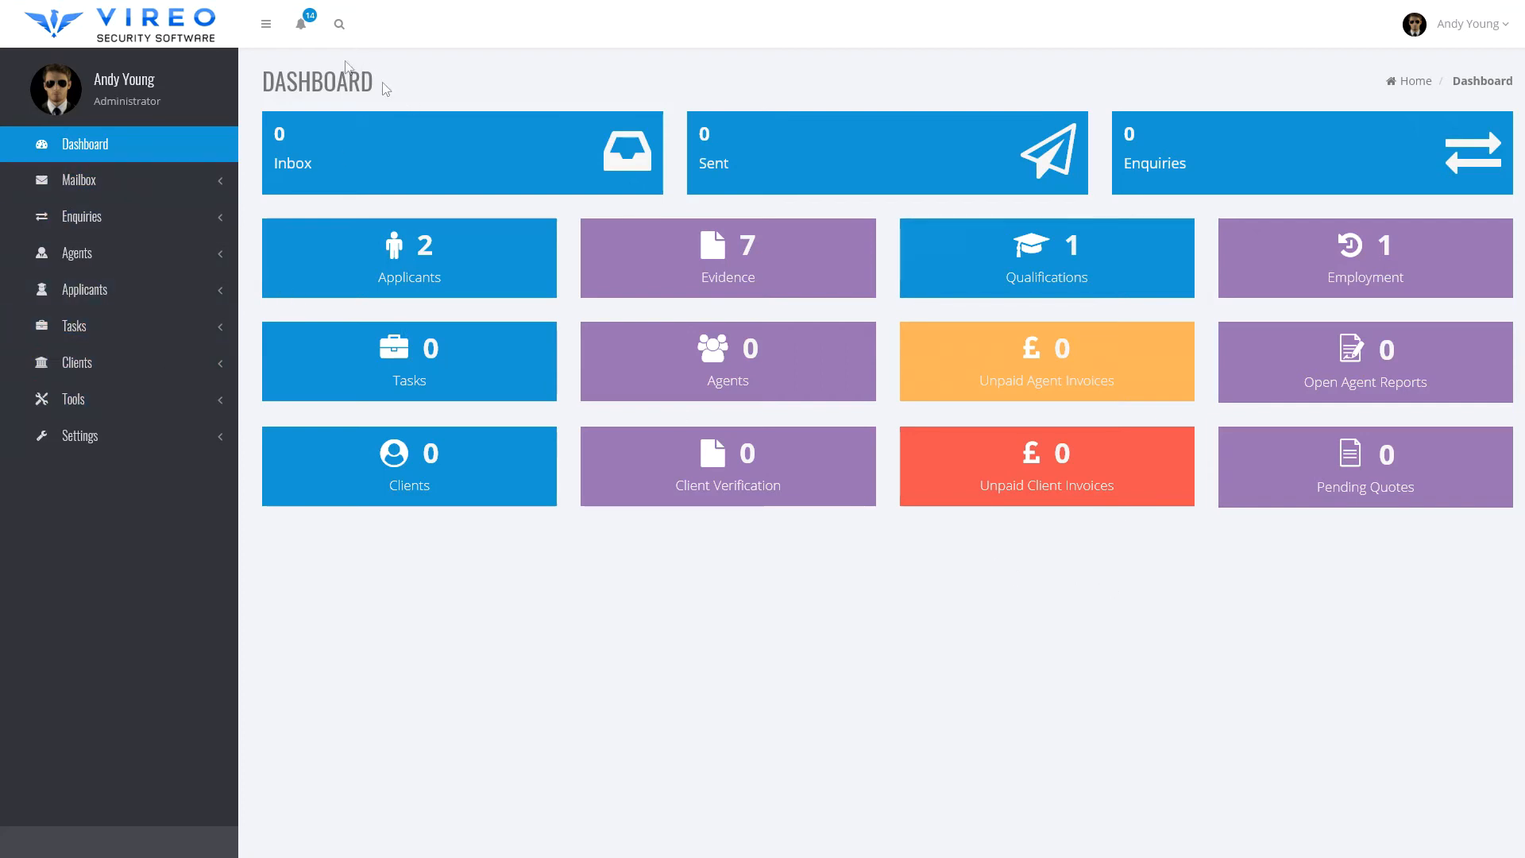
click(302, 30)
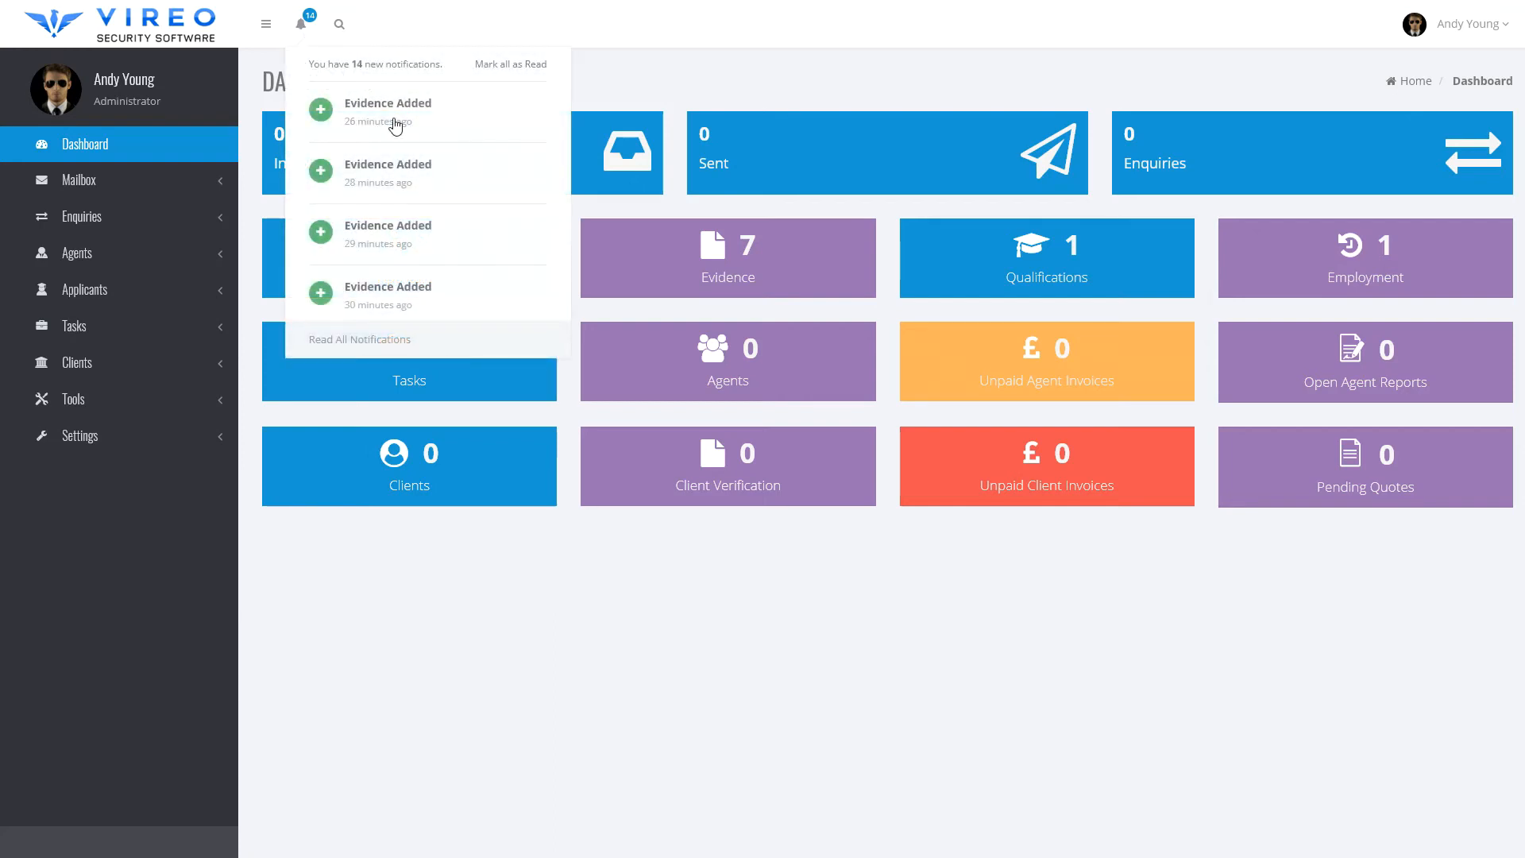
scroll(459, 248, down, 5)
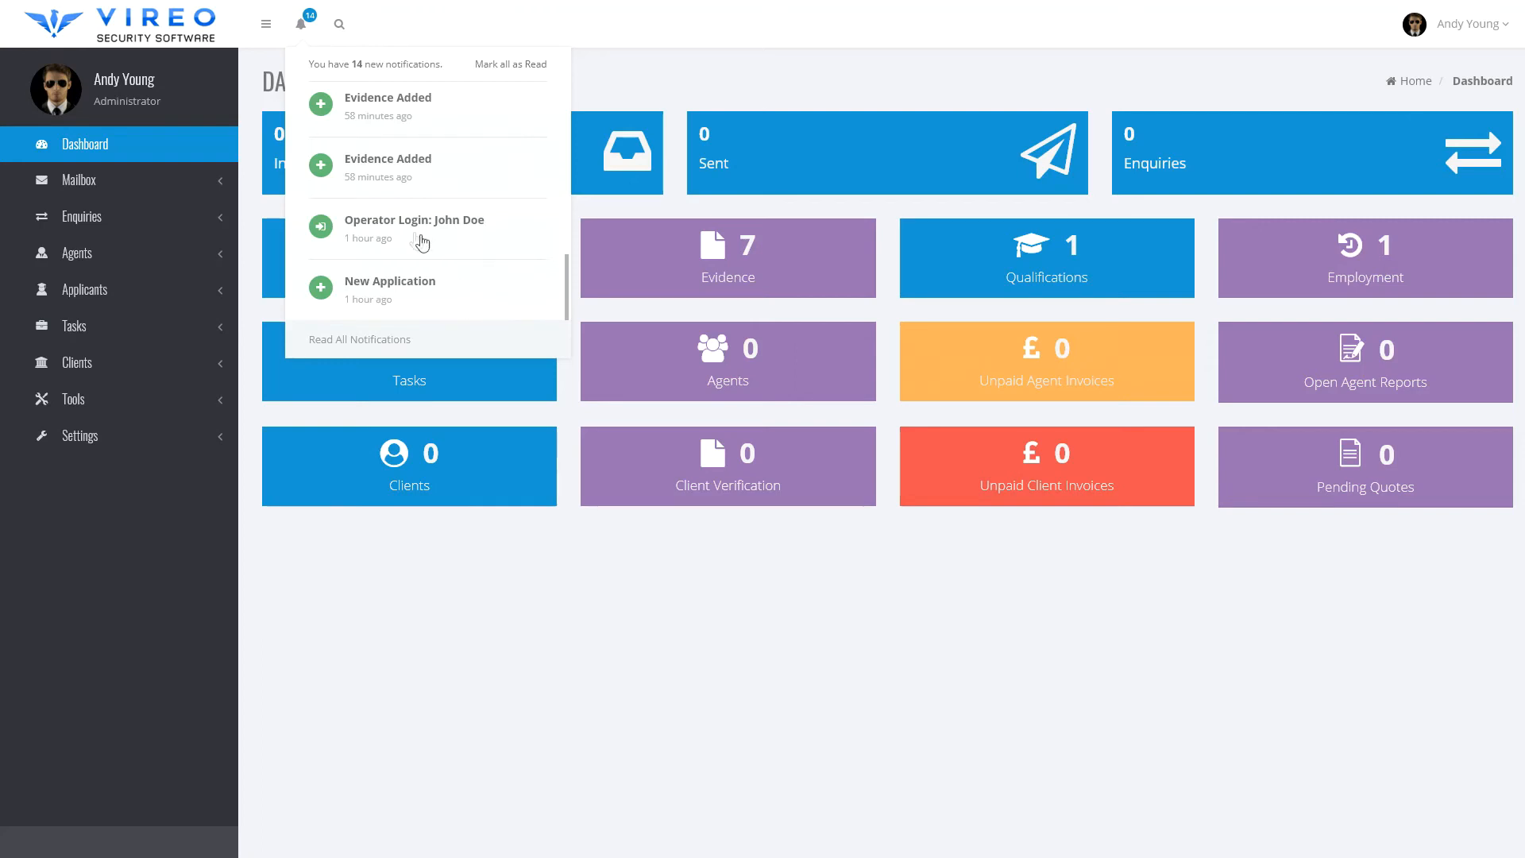
scroll(466, 239, up, 2)
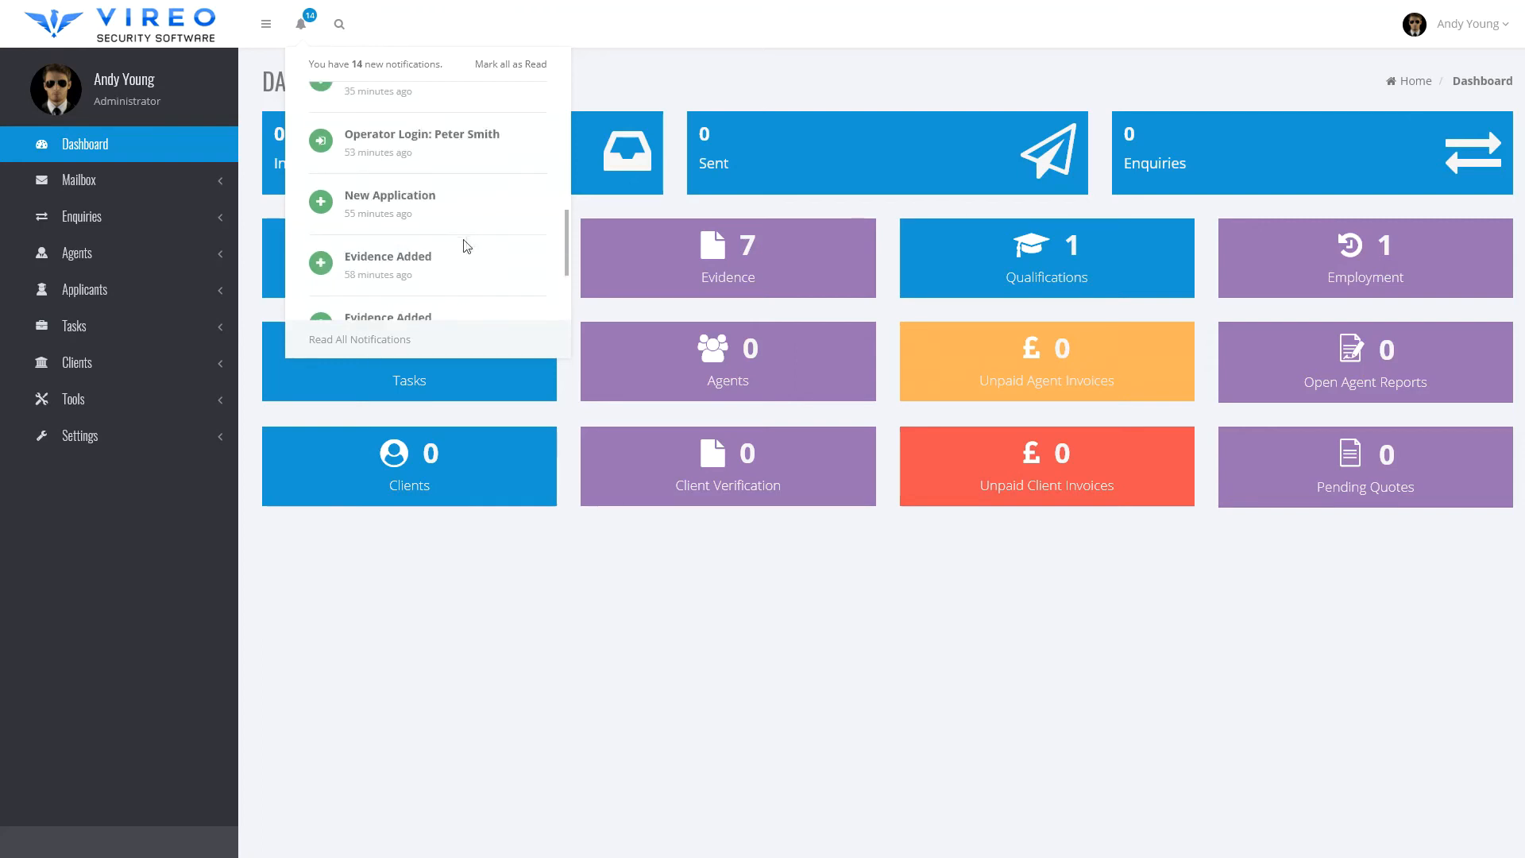
scroll(458, 277, down, 1)
scroll(466, 211, up, 1)
scroll(445, 210, up, 1)
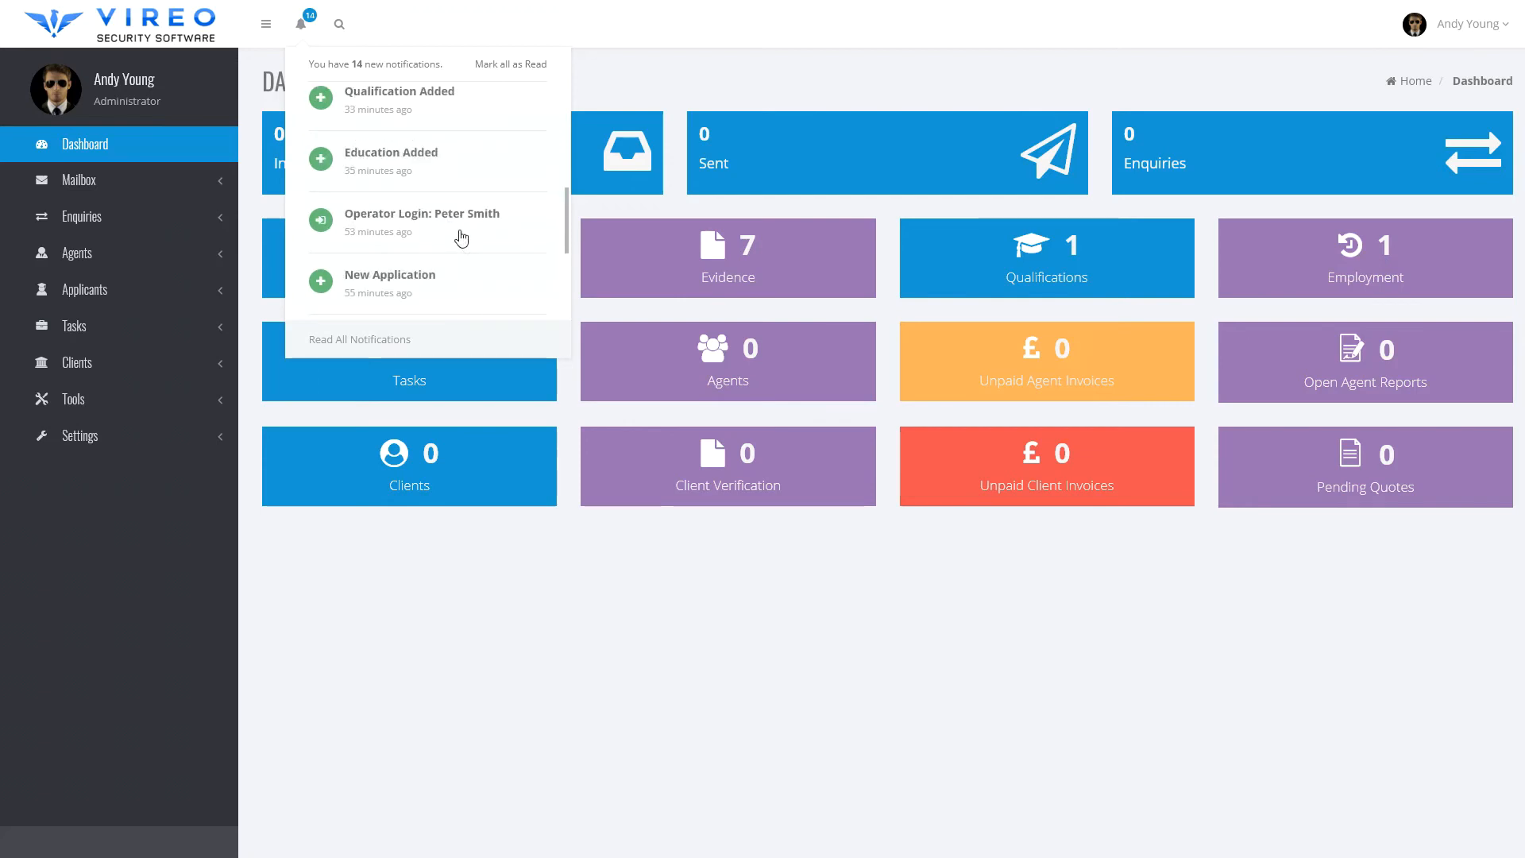
scroll(460, 237, up, 1)
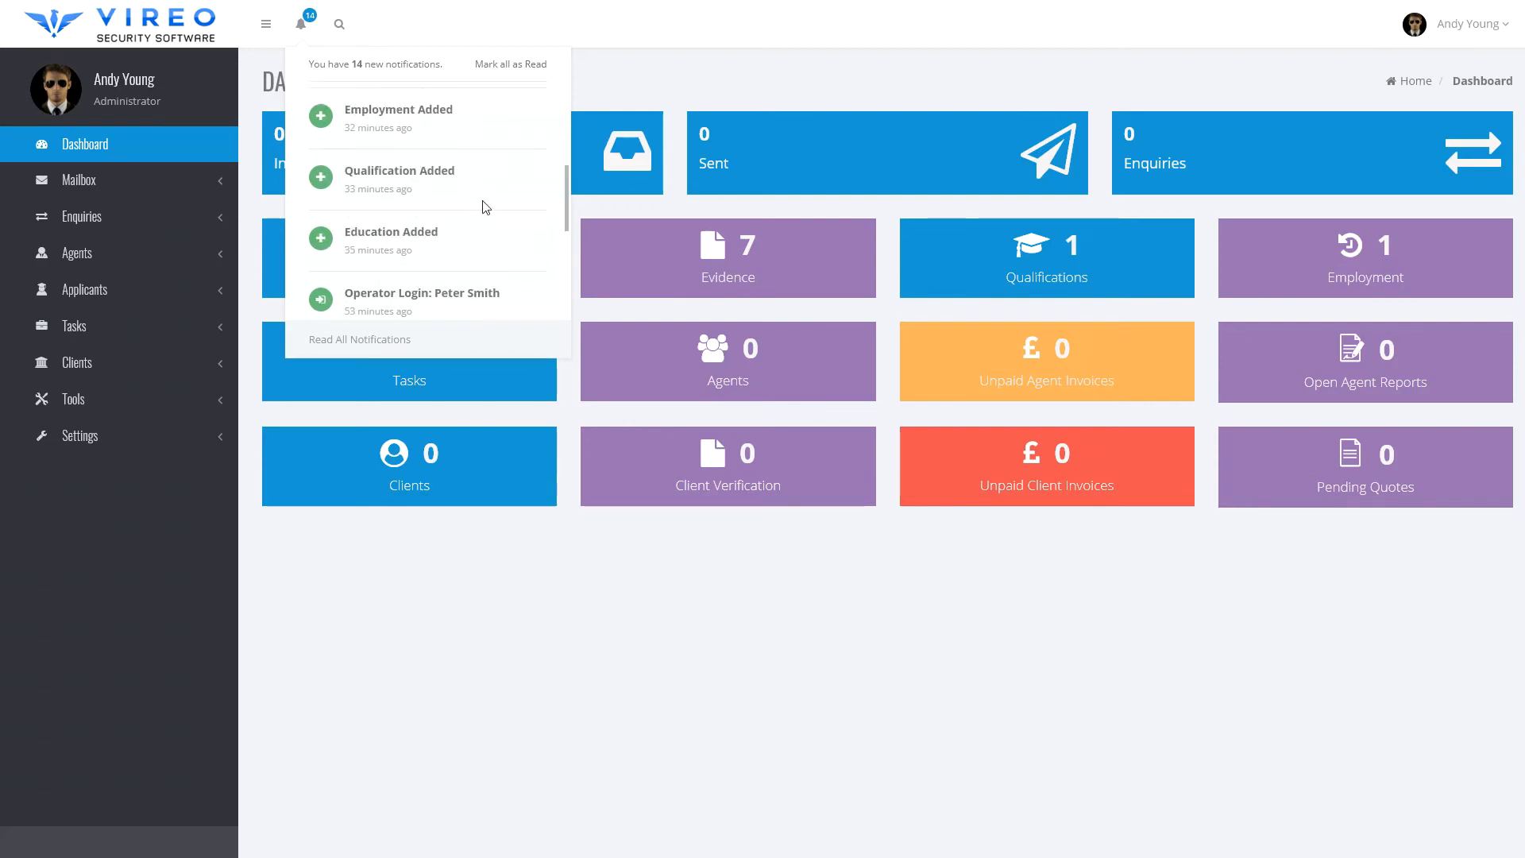
scroll(480, 205, up, 2)
scroll(465, 230, up, 2)
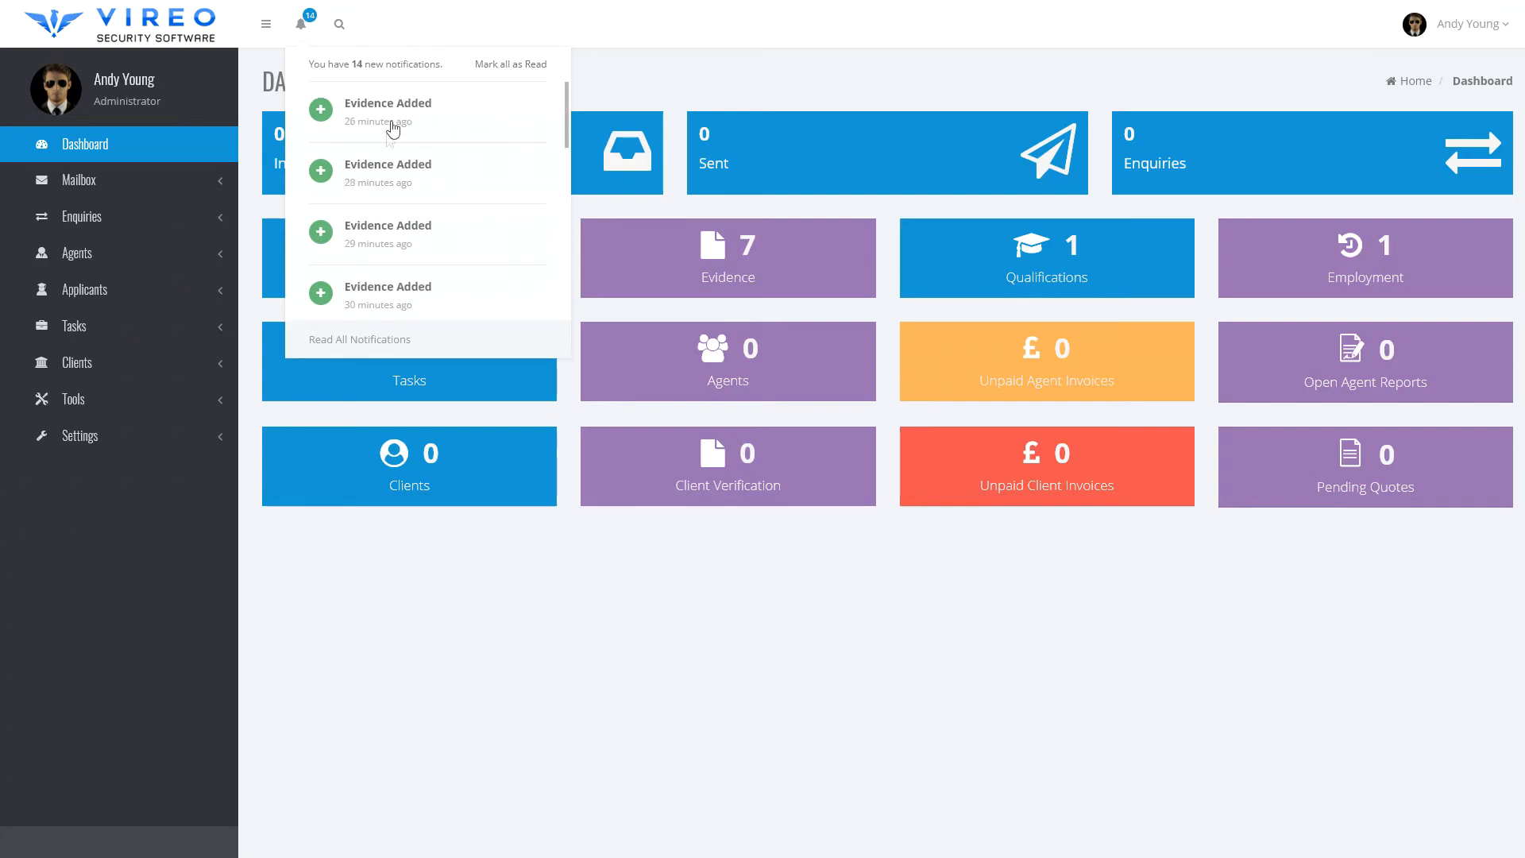
scroll(500, 194, down, 8)
scroll(501, 195, up, 8)
scroll(495, 239, down, 8)
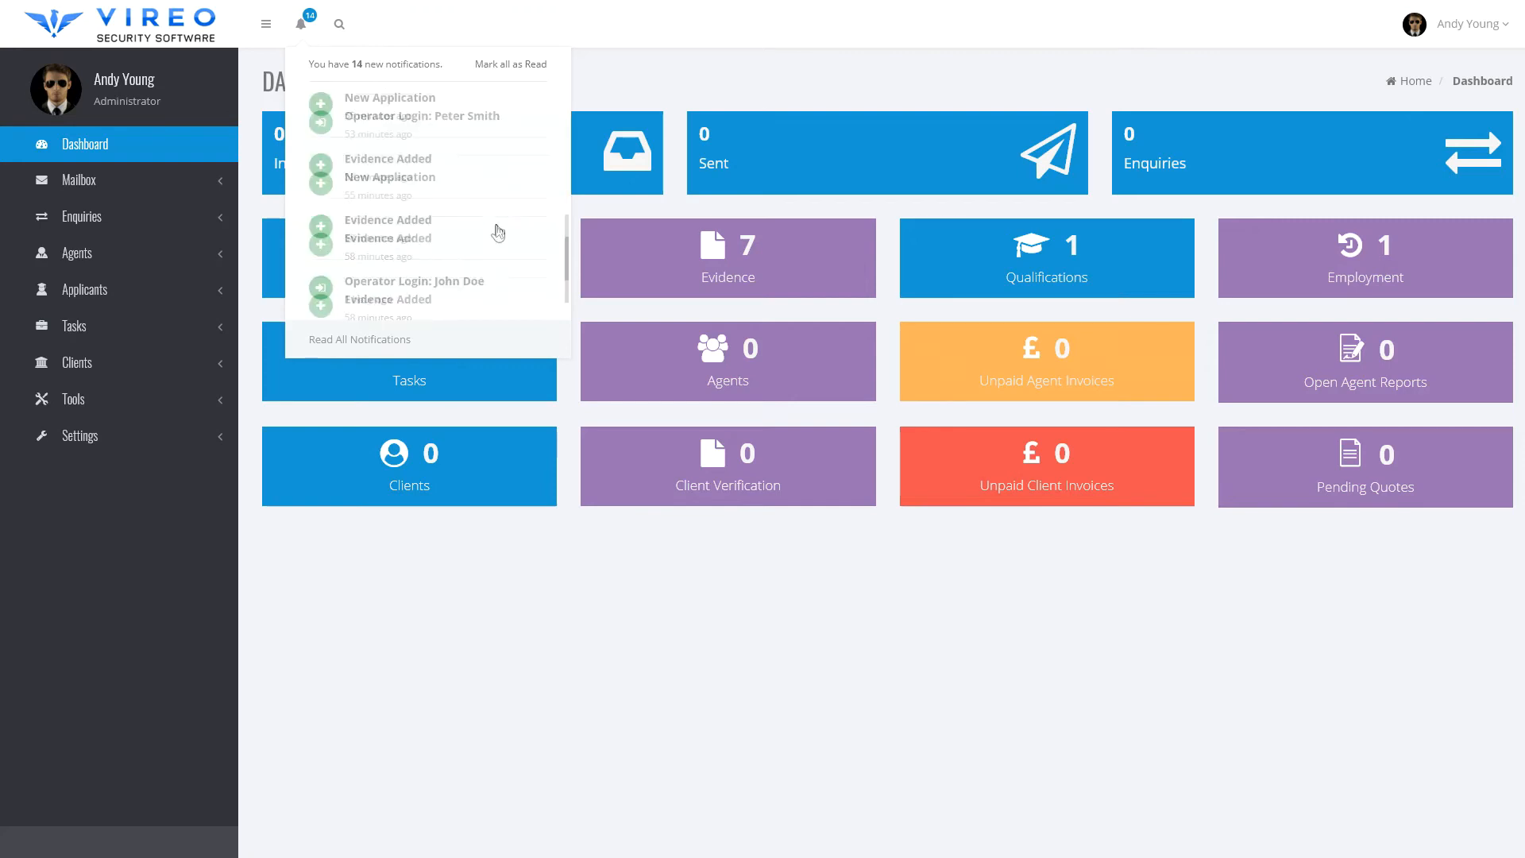
scroll(514, 249, up, 8)
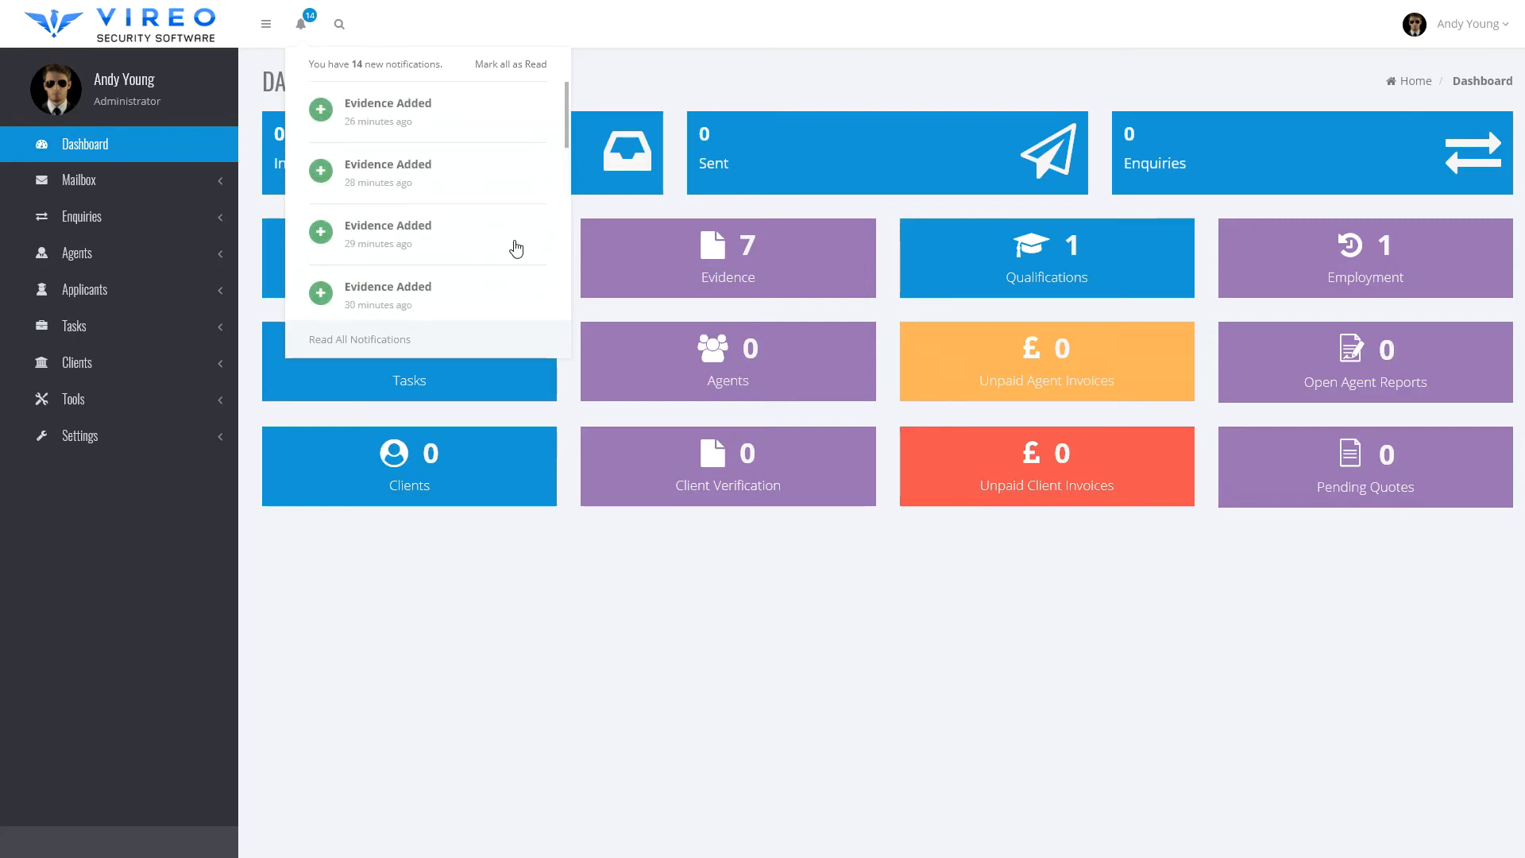
click(510, 72)
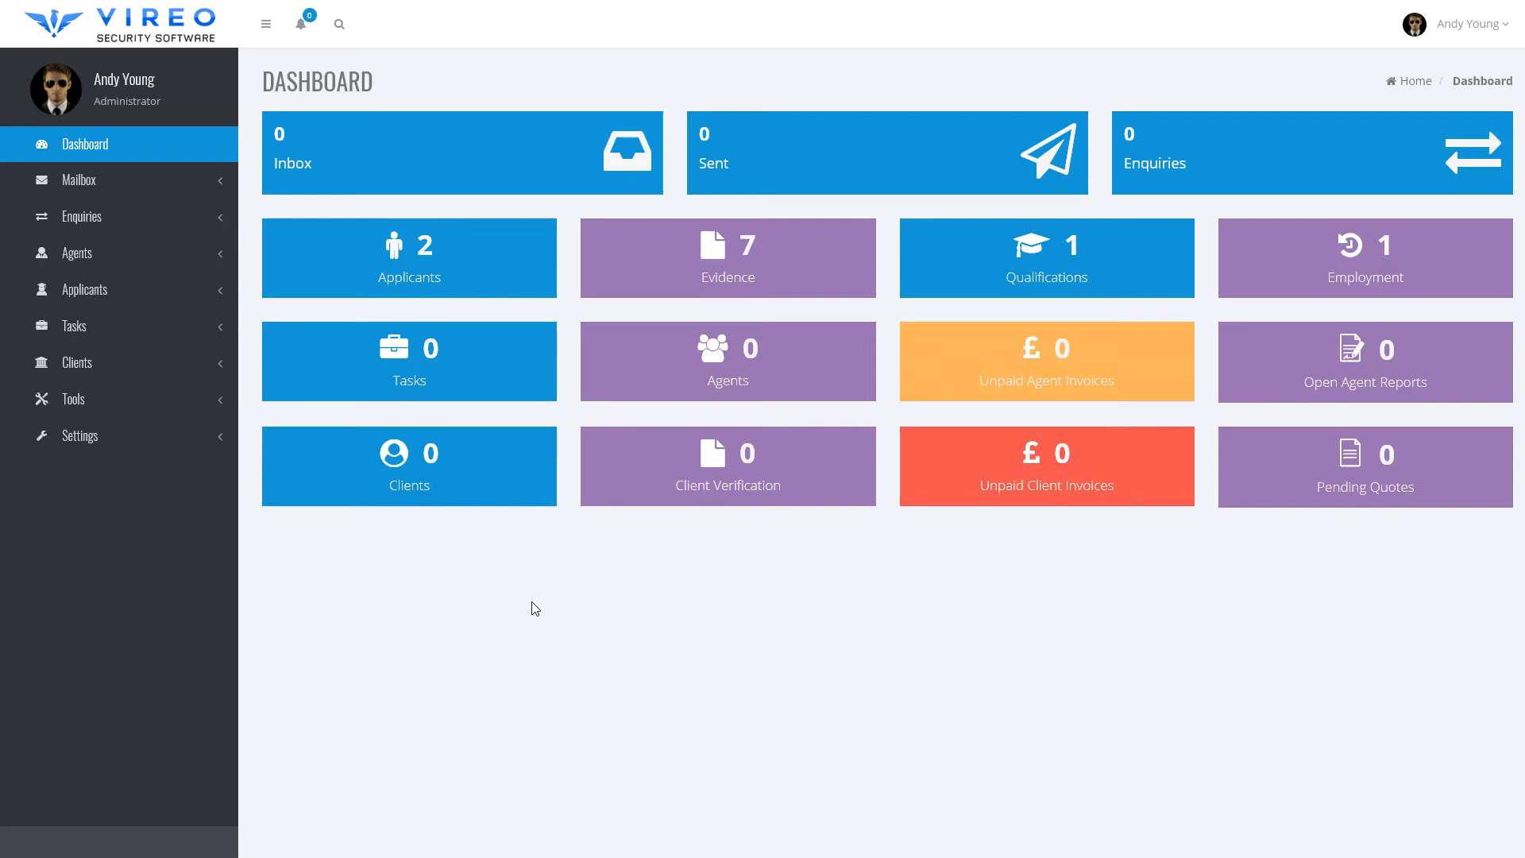
- Review the first applicant's Utility Bill file from the Evidence tile, accept it, and return to Pending Applicants
click(475, 274)
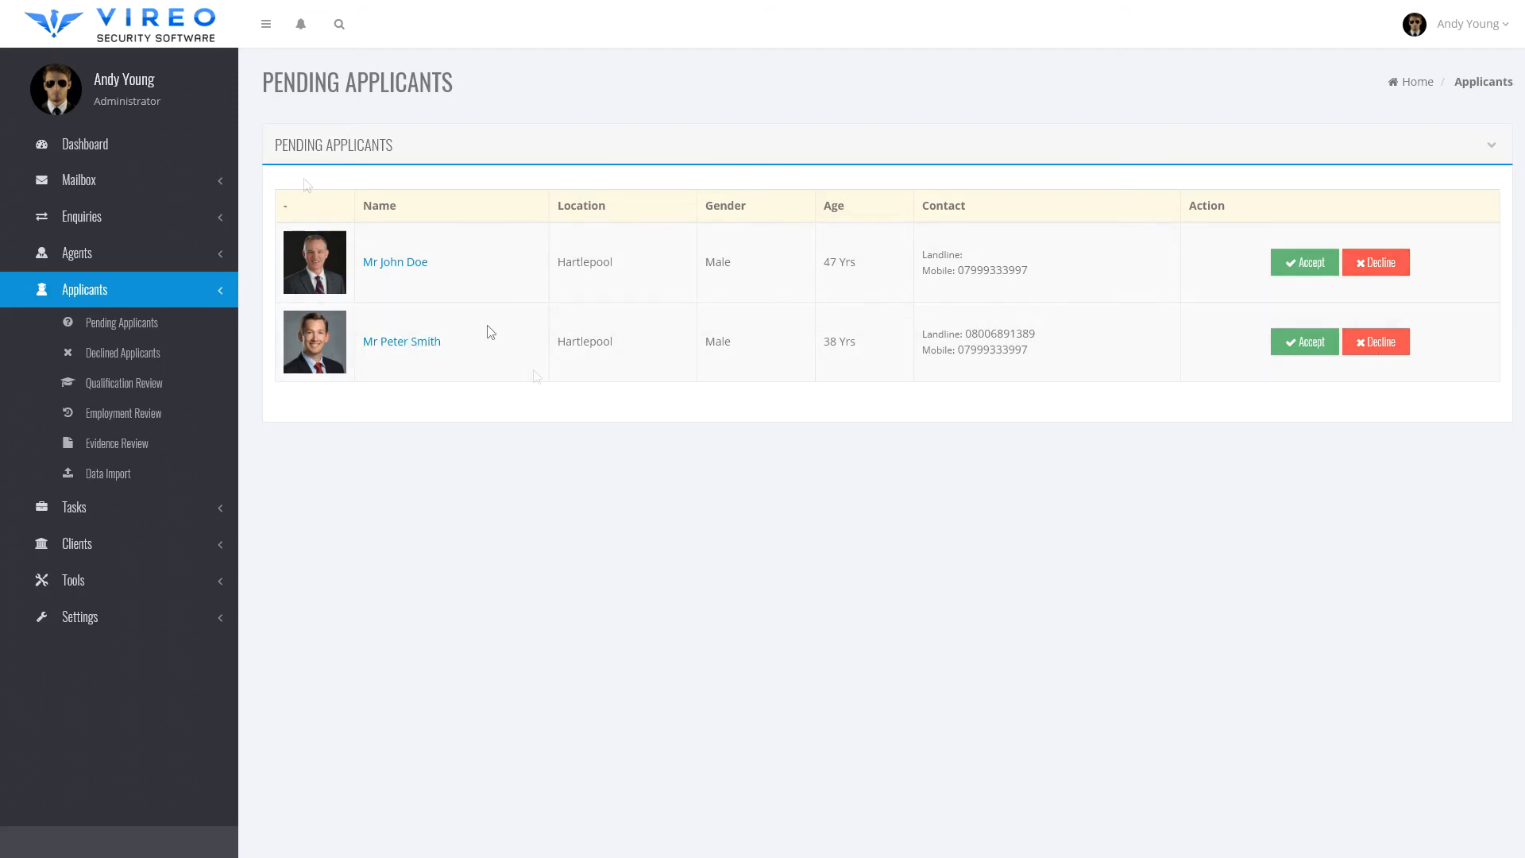
click(178, 159)
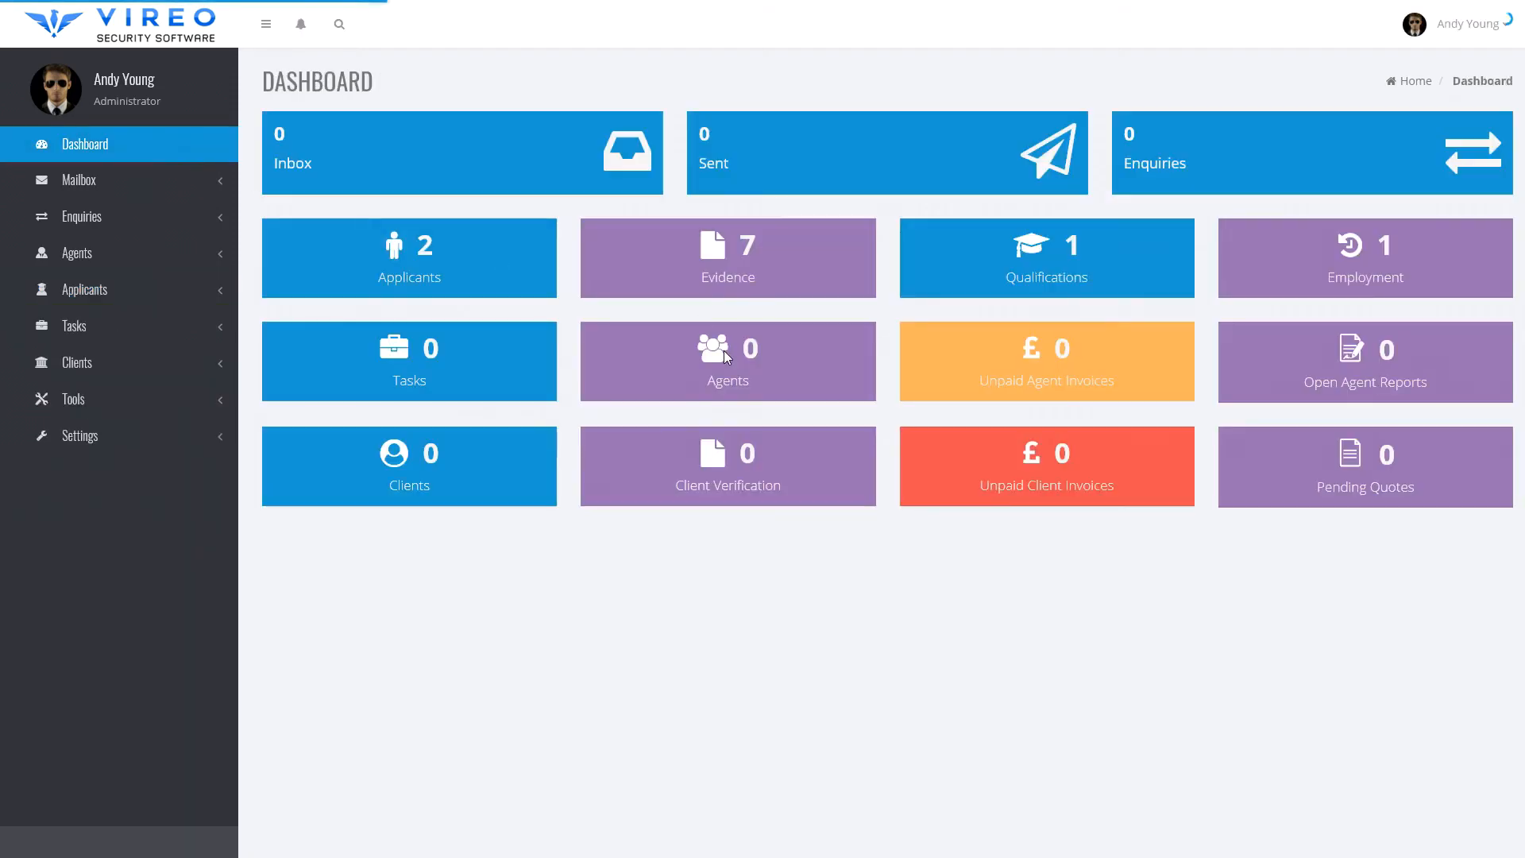
click(783, 258)
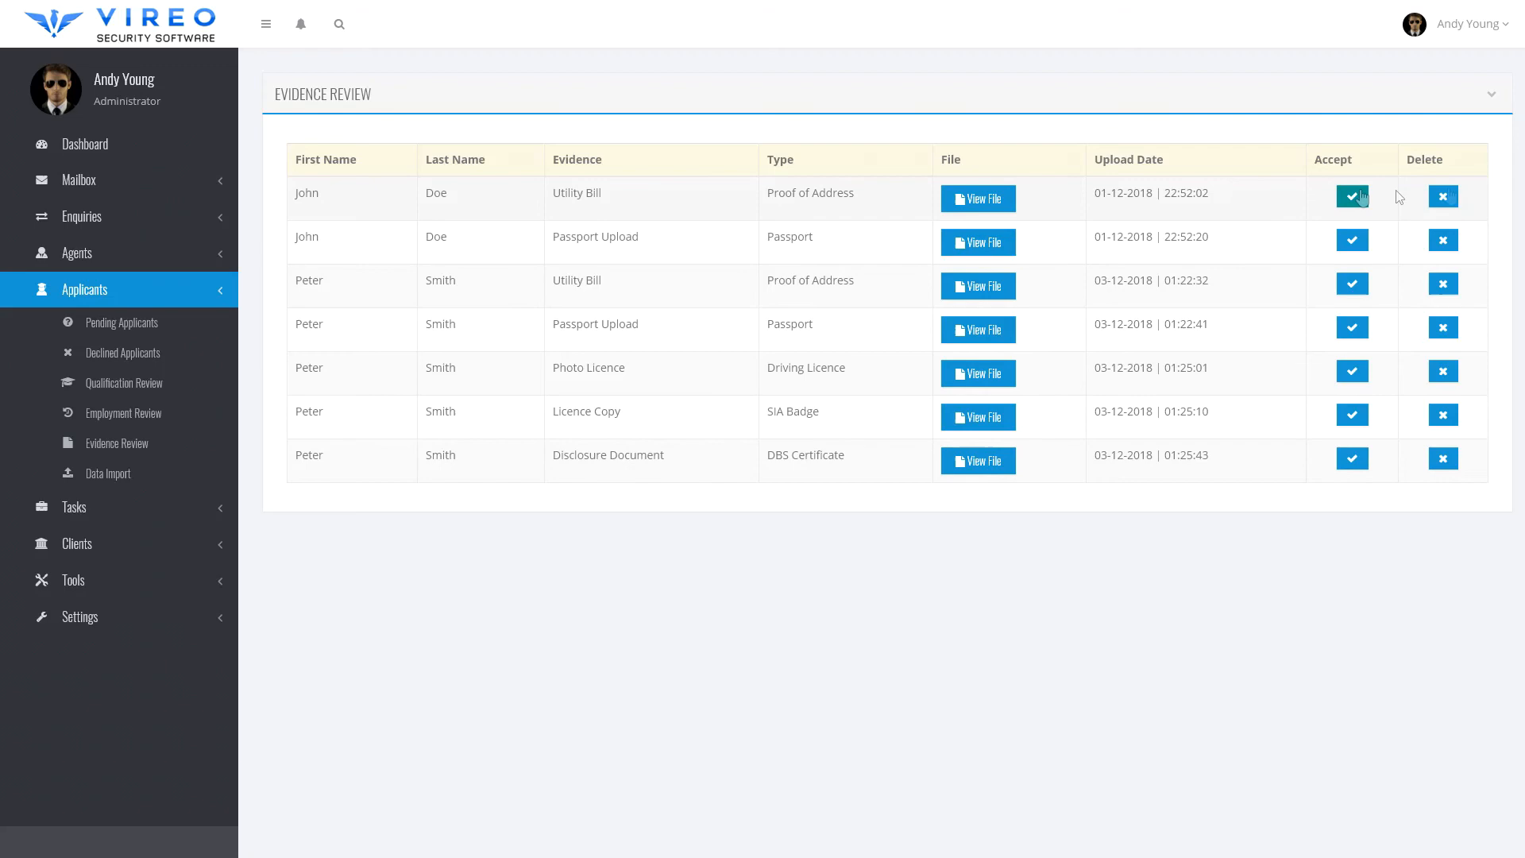
click(983, 200)
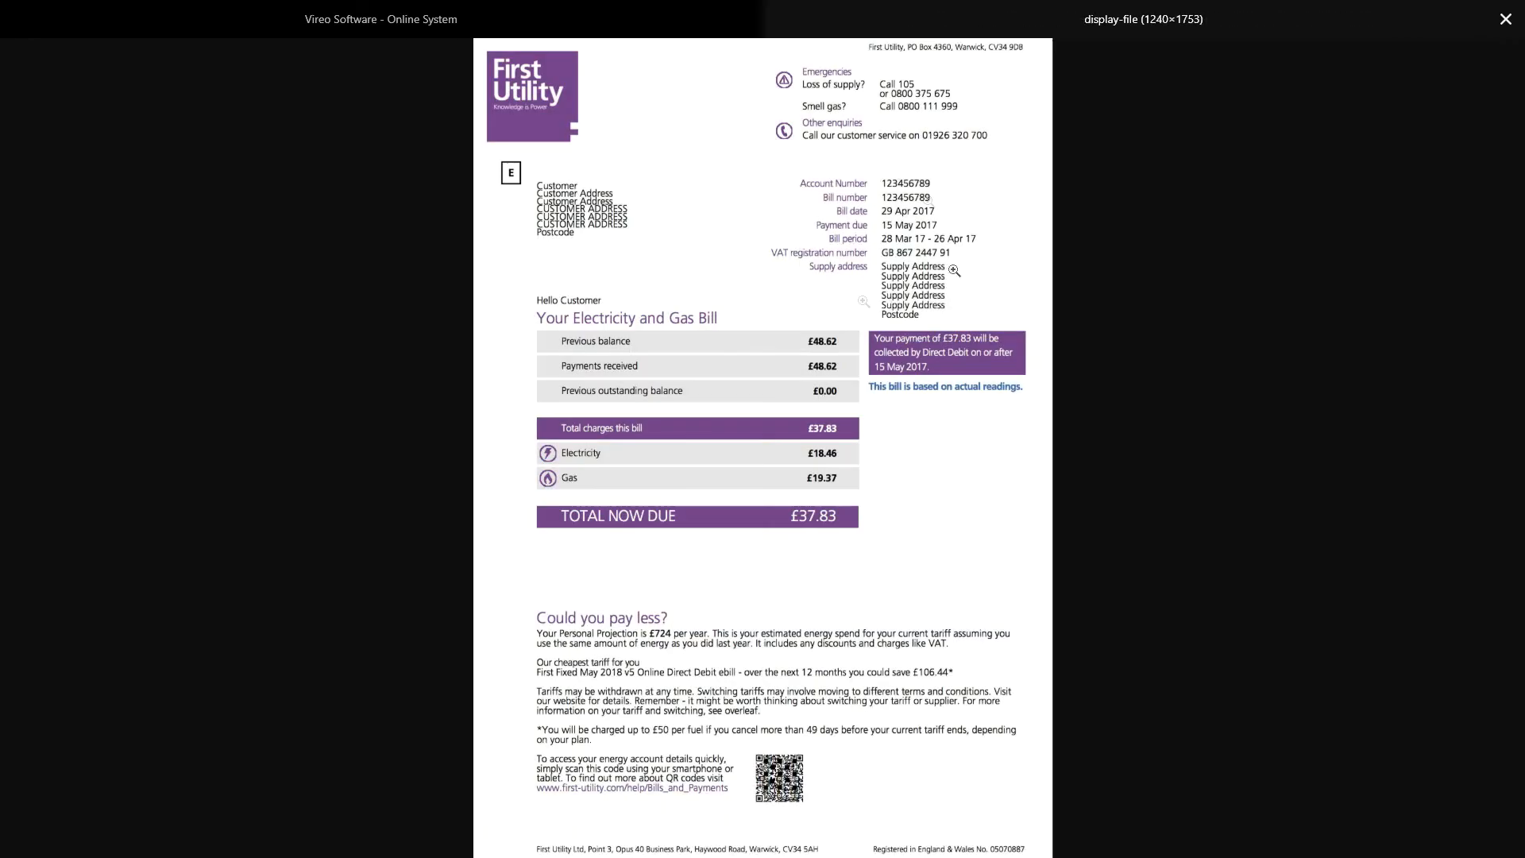
click(1504, 21)
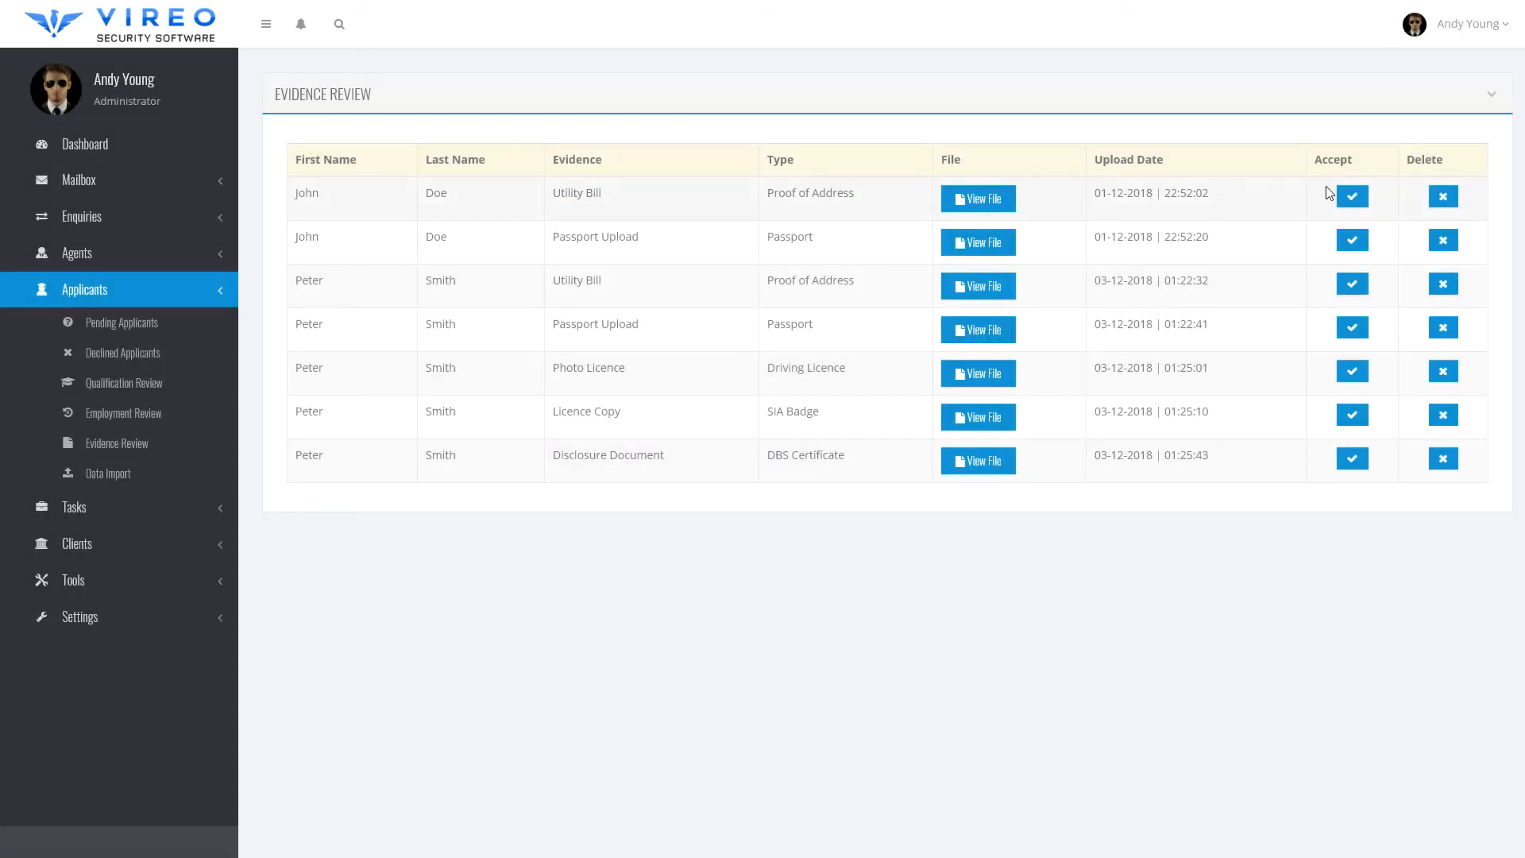
click(1354, 198)
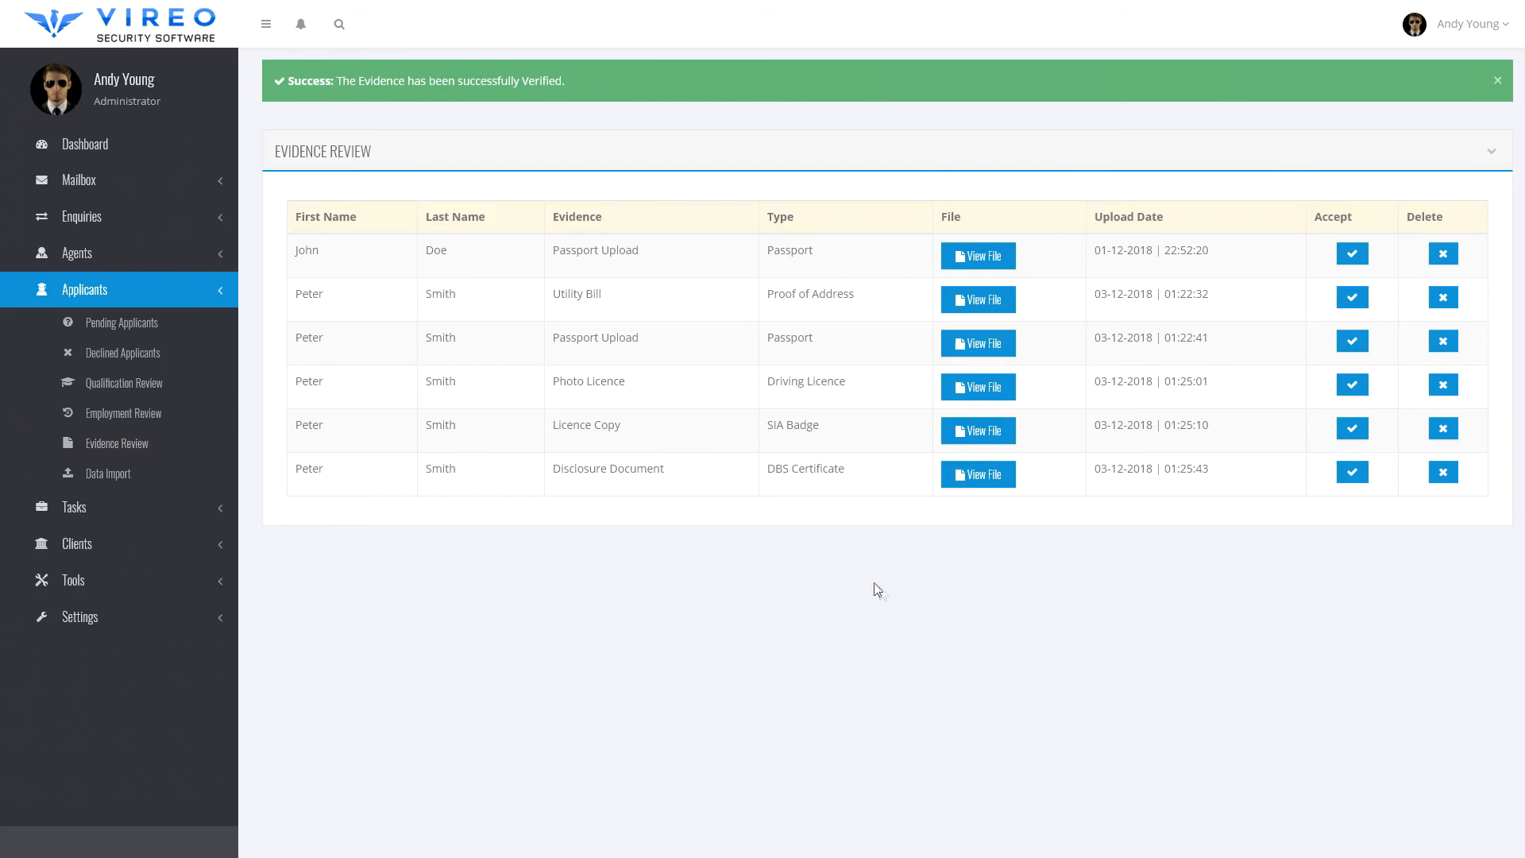
click(131, 327)
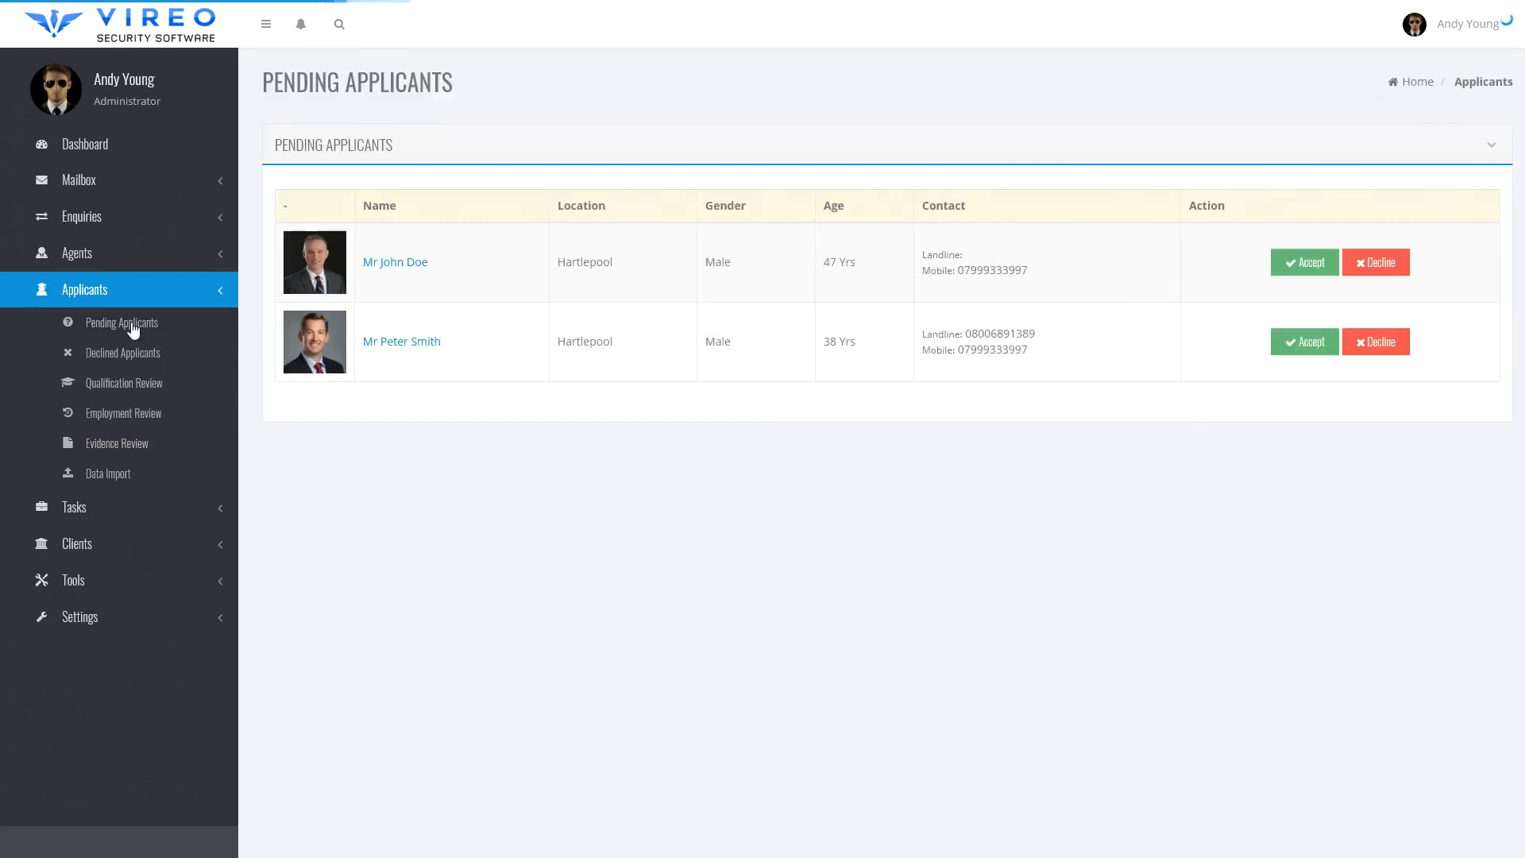
- Open the 38-year-old applicant's profile and browse his Qualifications, Employment and Evidence tabs
click(403, 341)
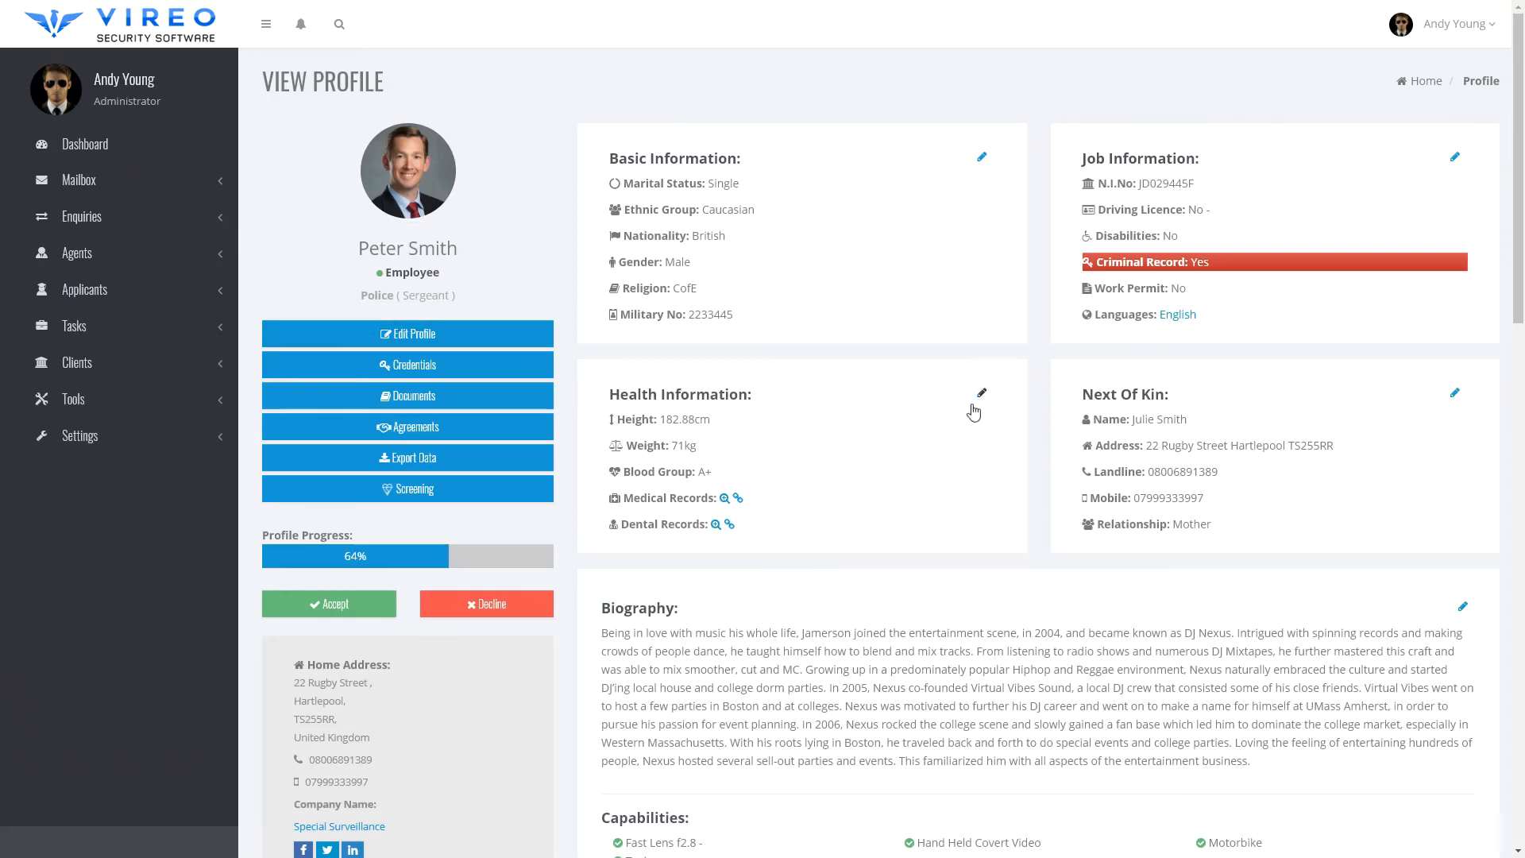
scroll(1042, 366, down, 12)
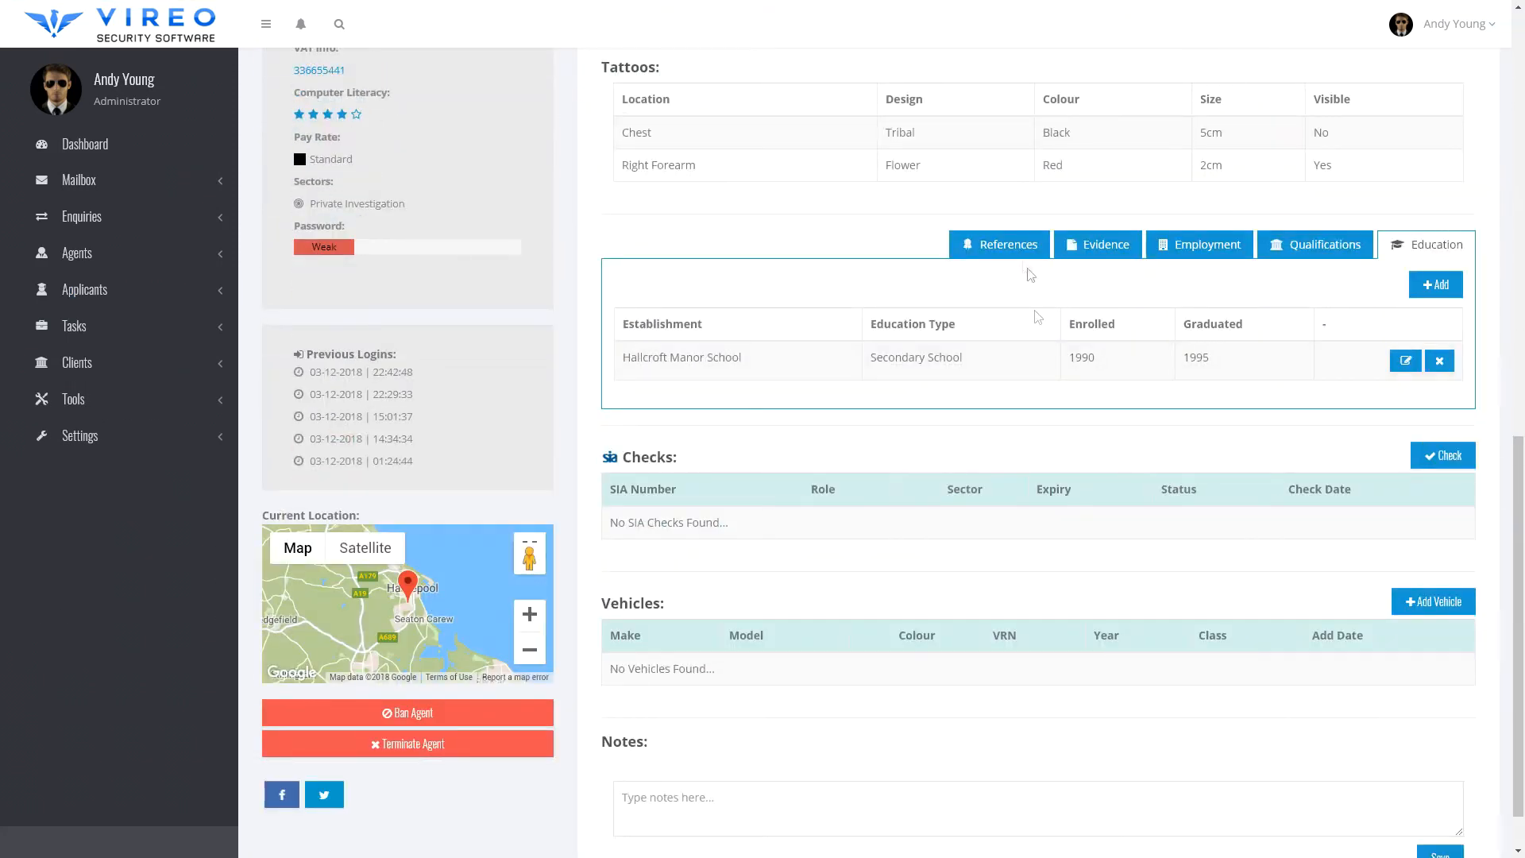
click(1316, 244)
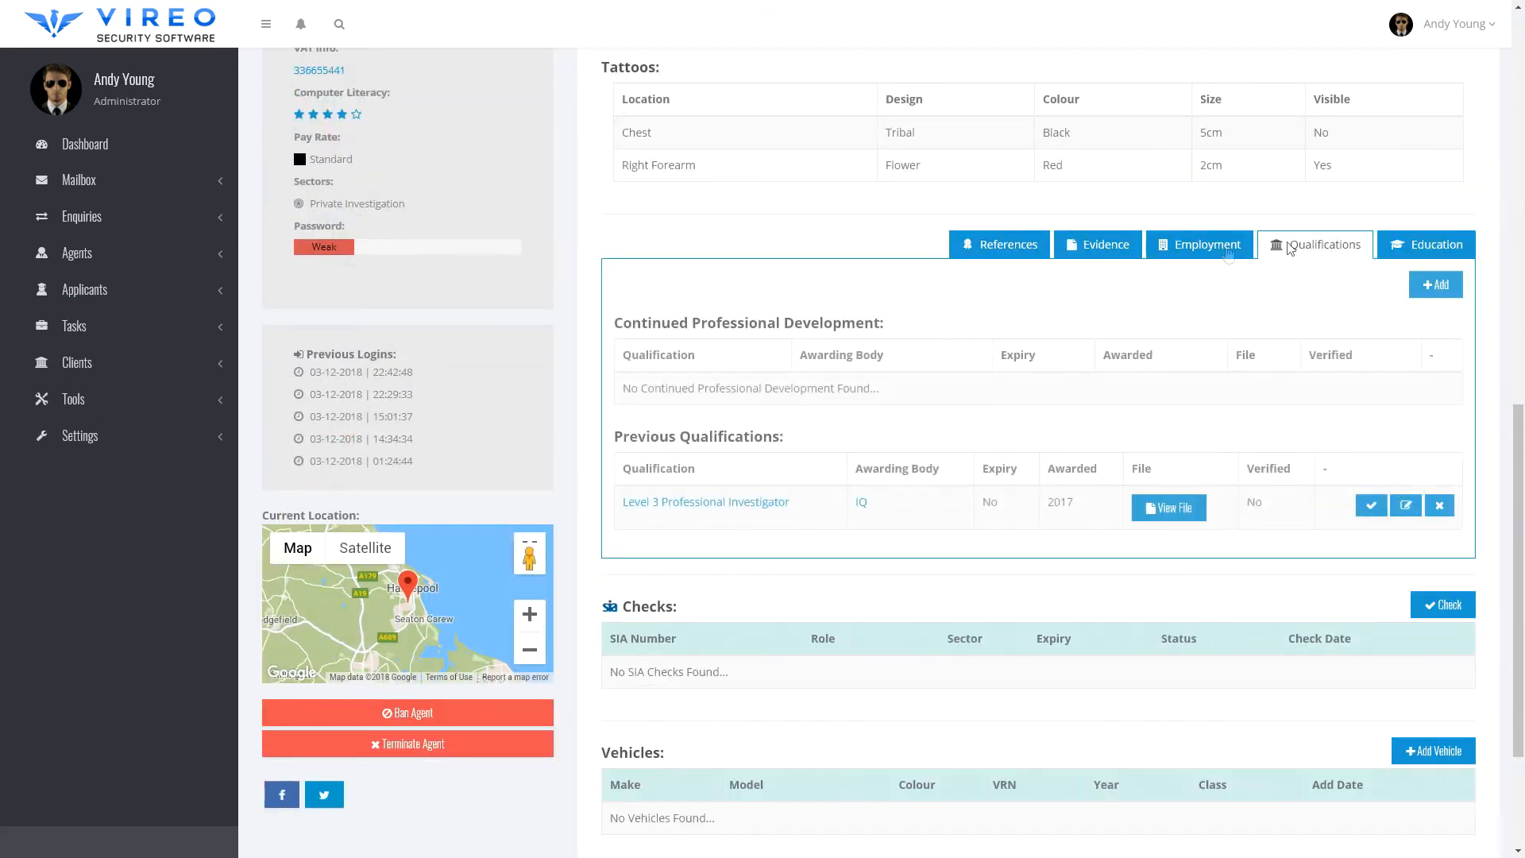
click(1192, 251)
click(1099, 246)
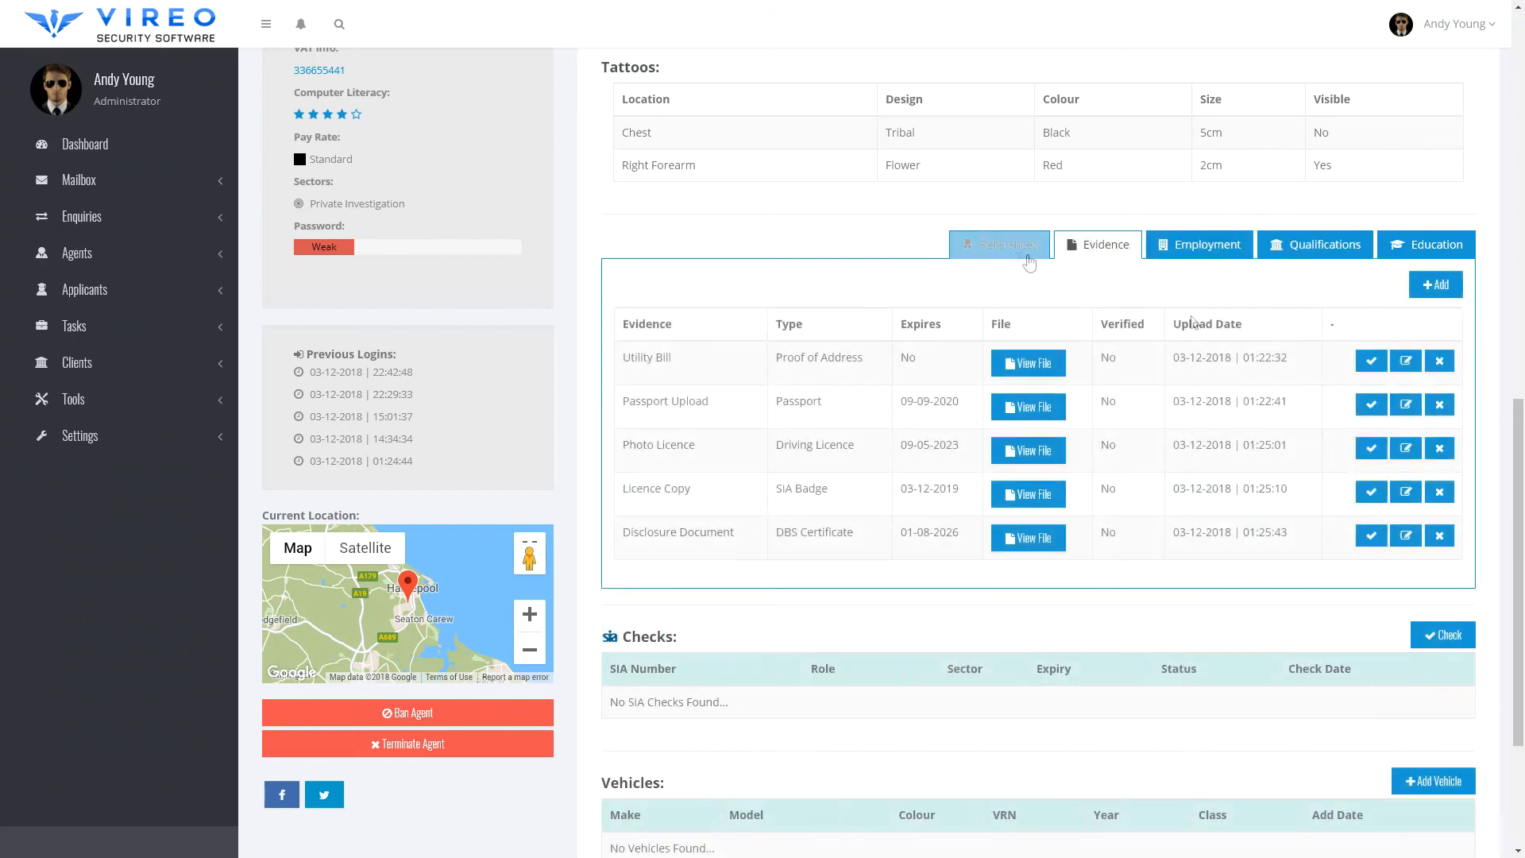
click(1371, 362)
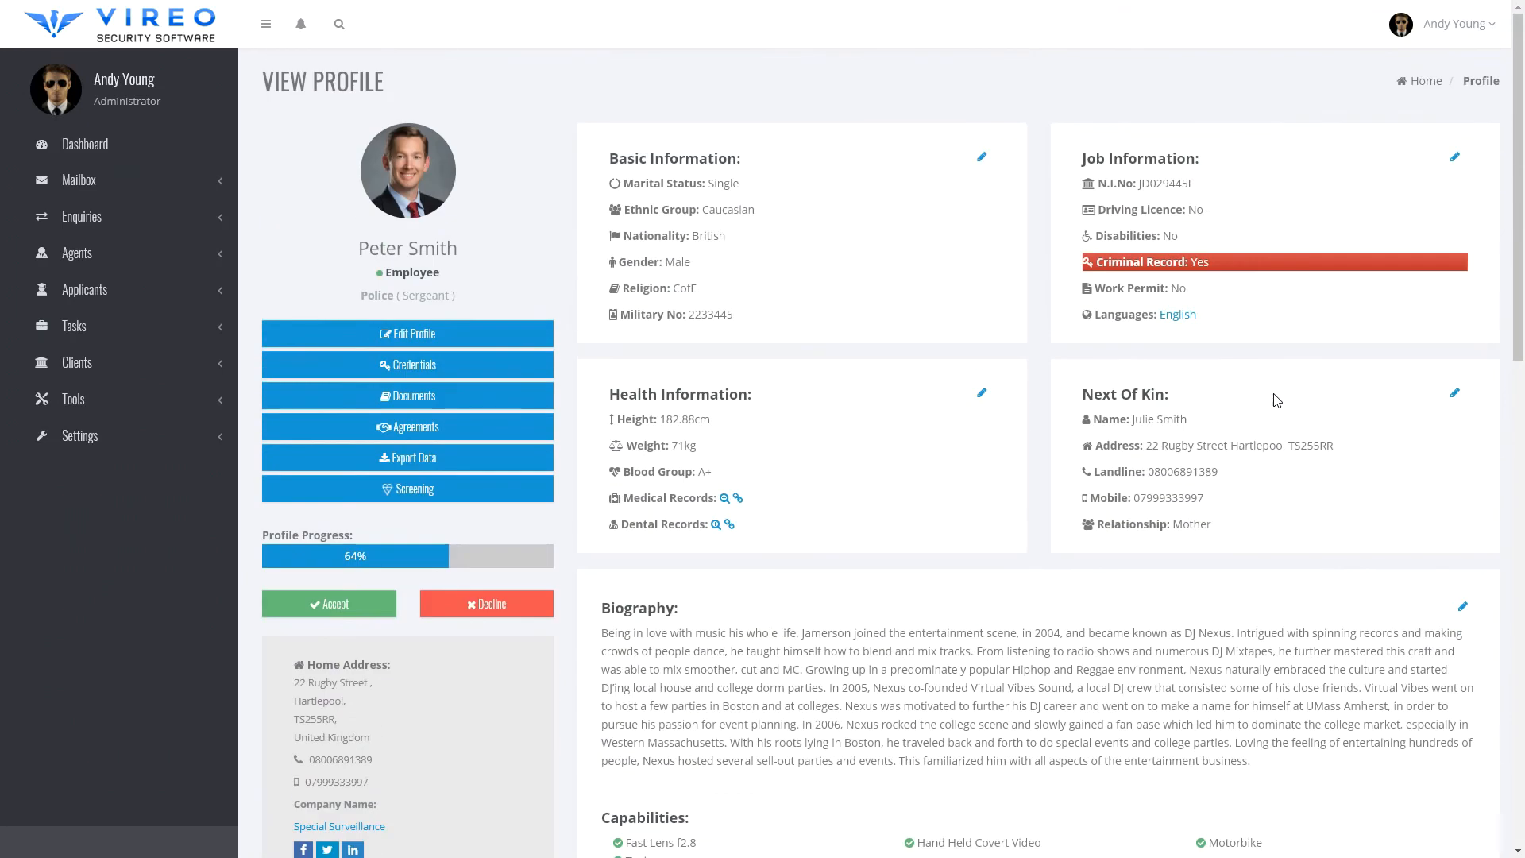
- Check which required fields keep his progress at 64%, then open his screening checks
click(428, 564)
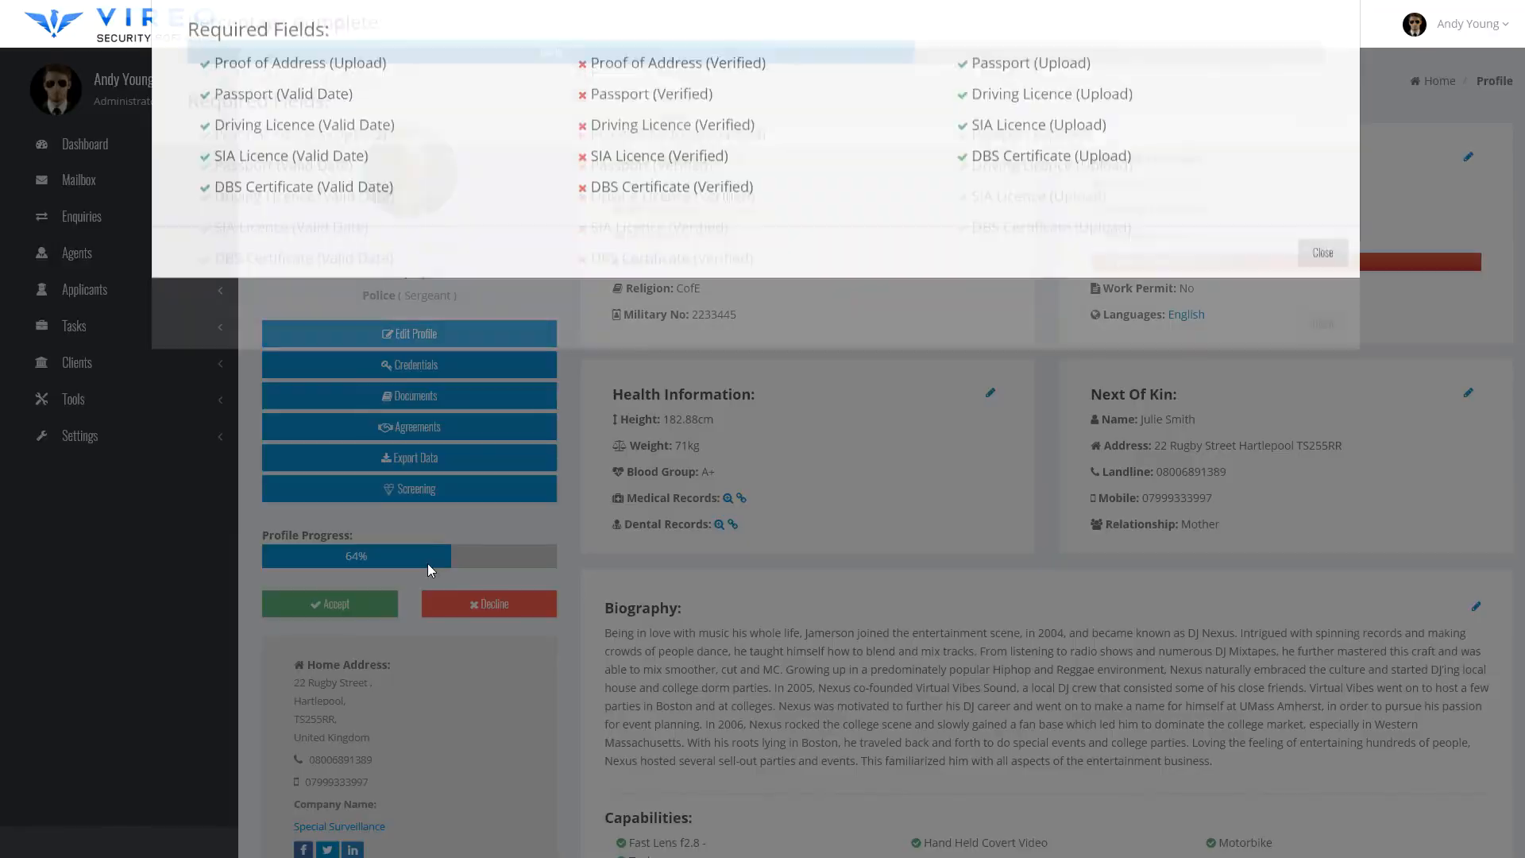
click(1345, 419)
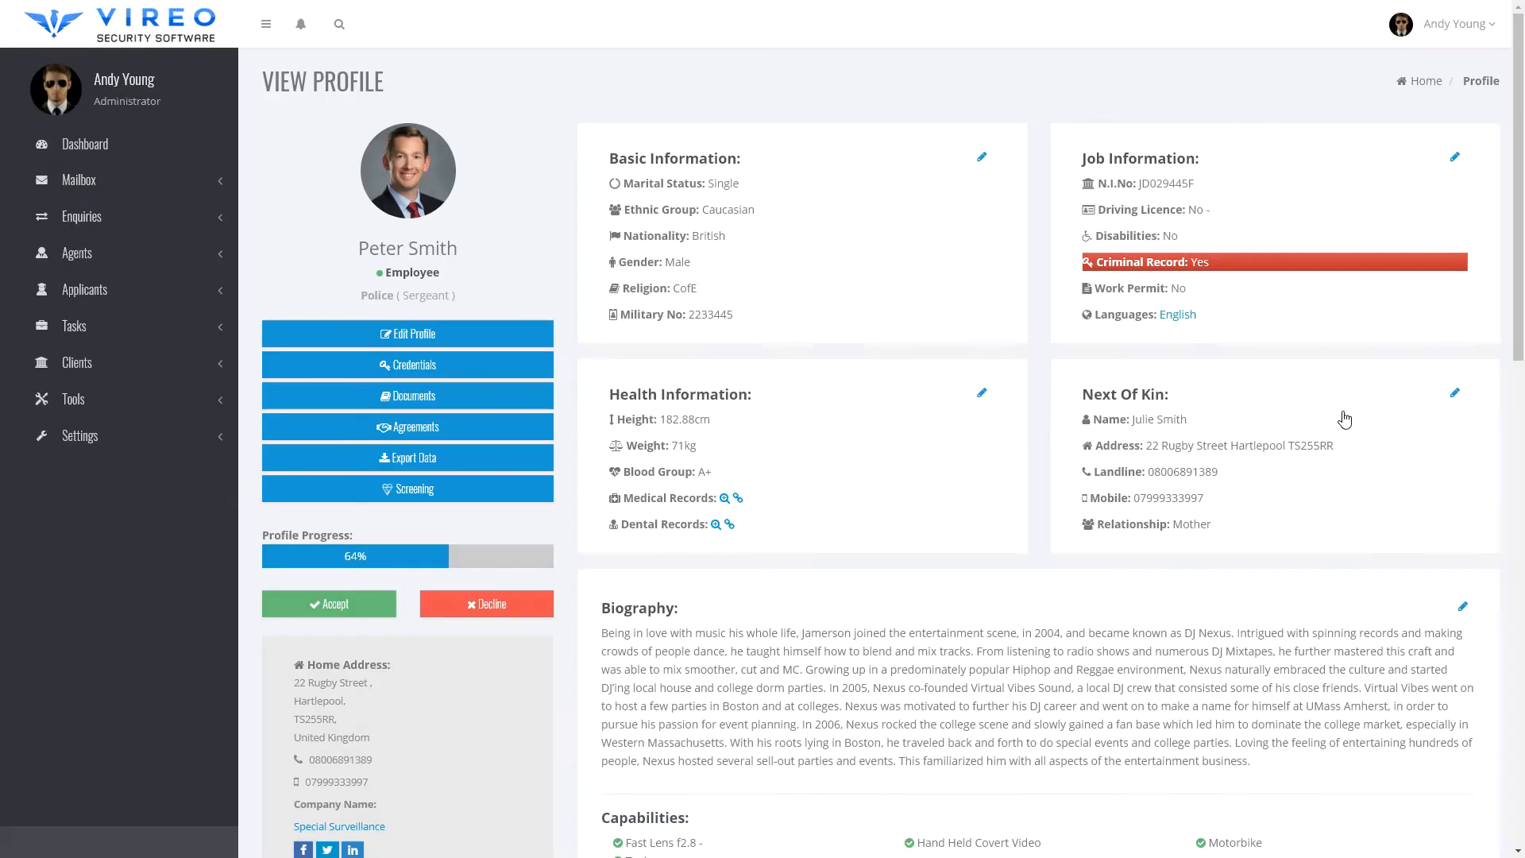
click(448, 497)
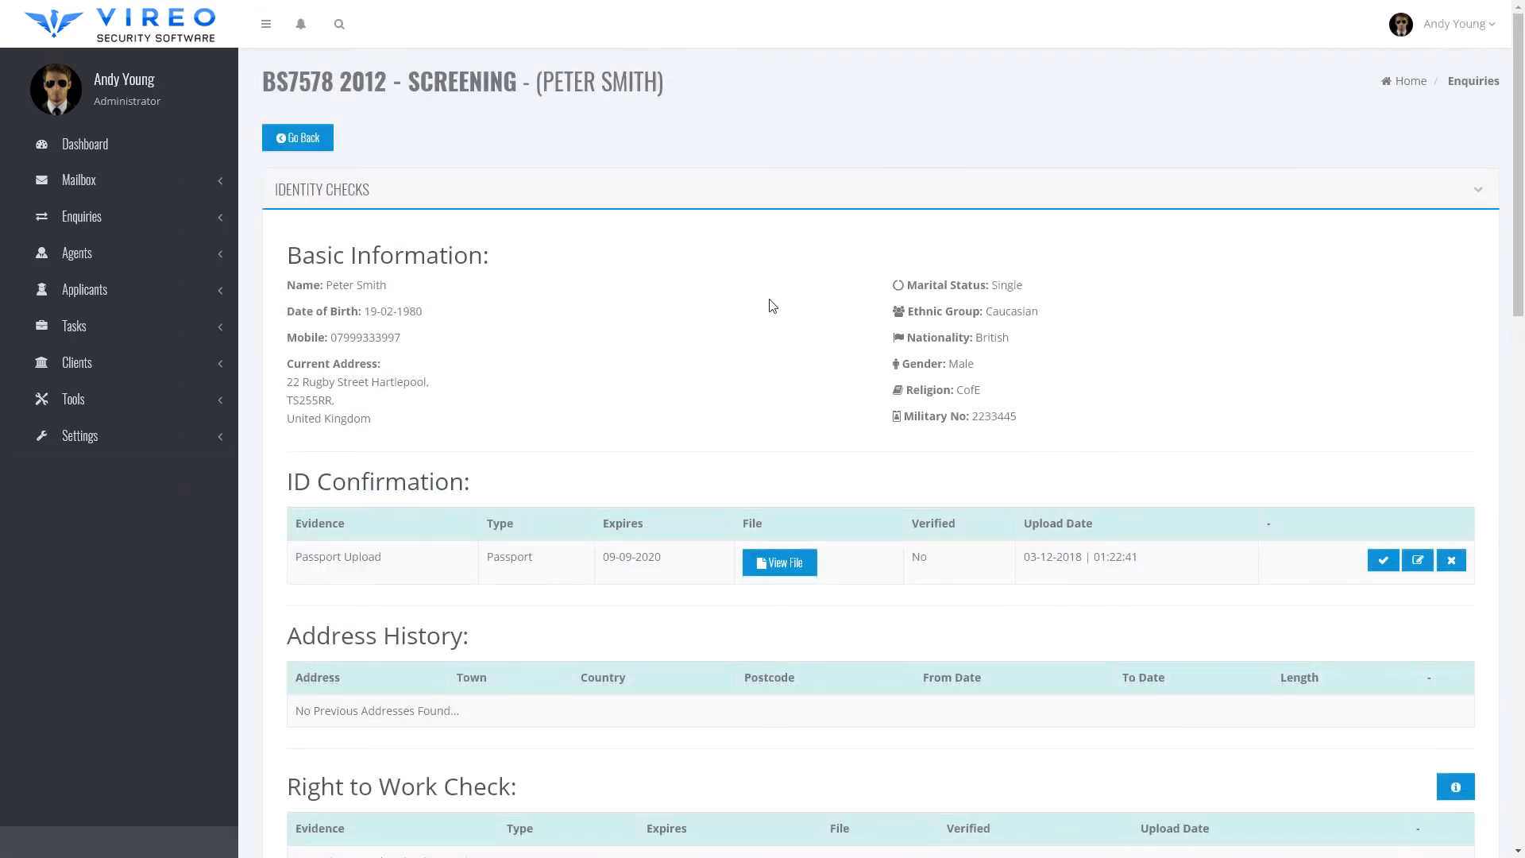
scroll(1182, 332, down, 15)
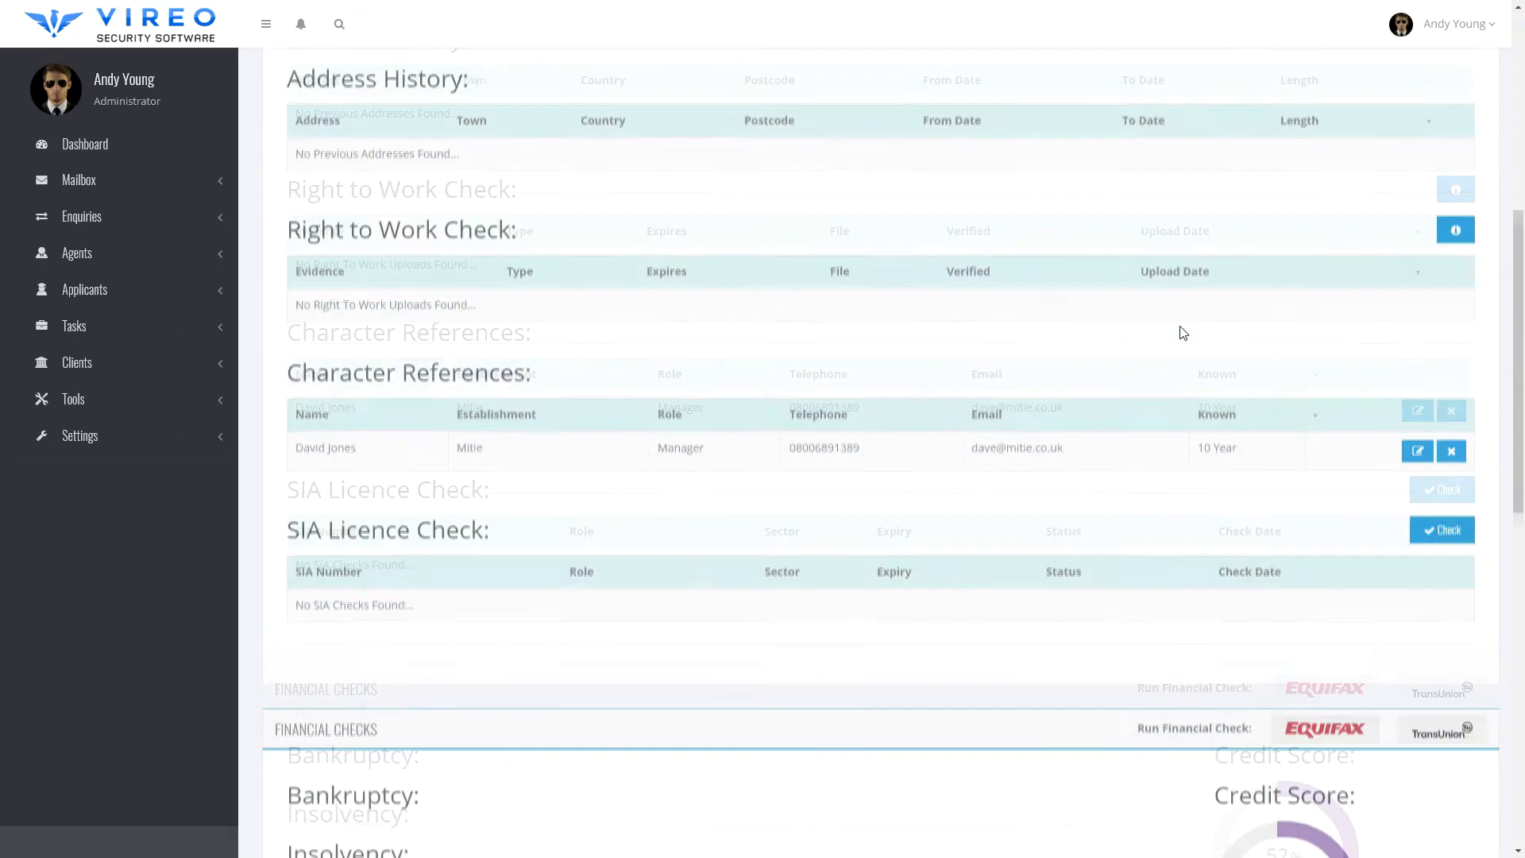
scroll(1183, 333, up, 18)
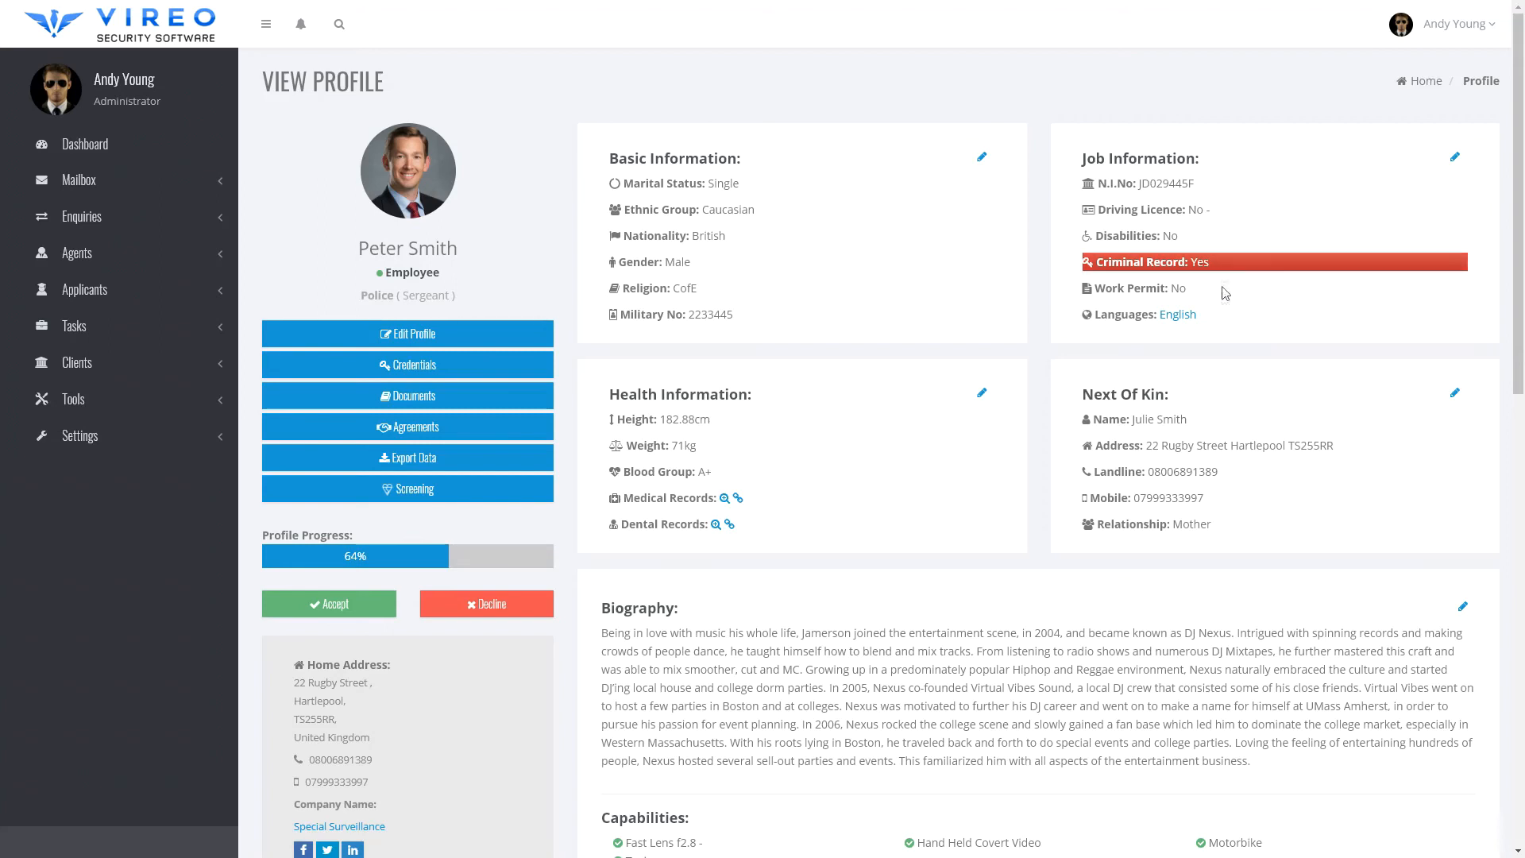
click(370, 606)
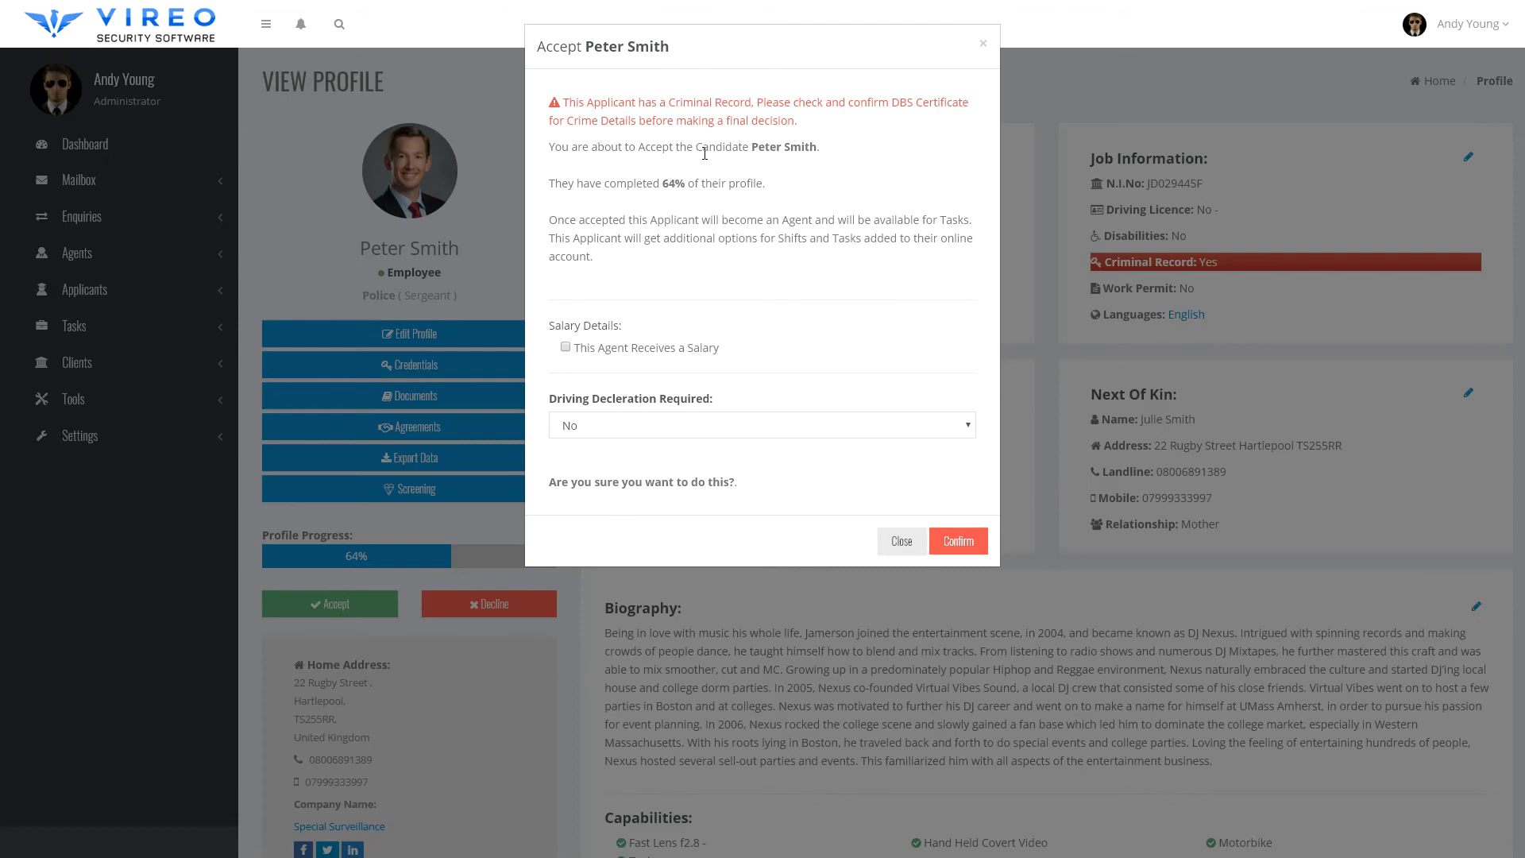
click(902, 541)
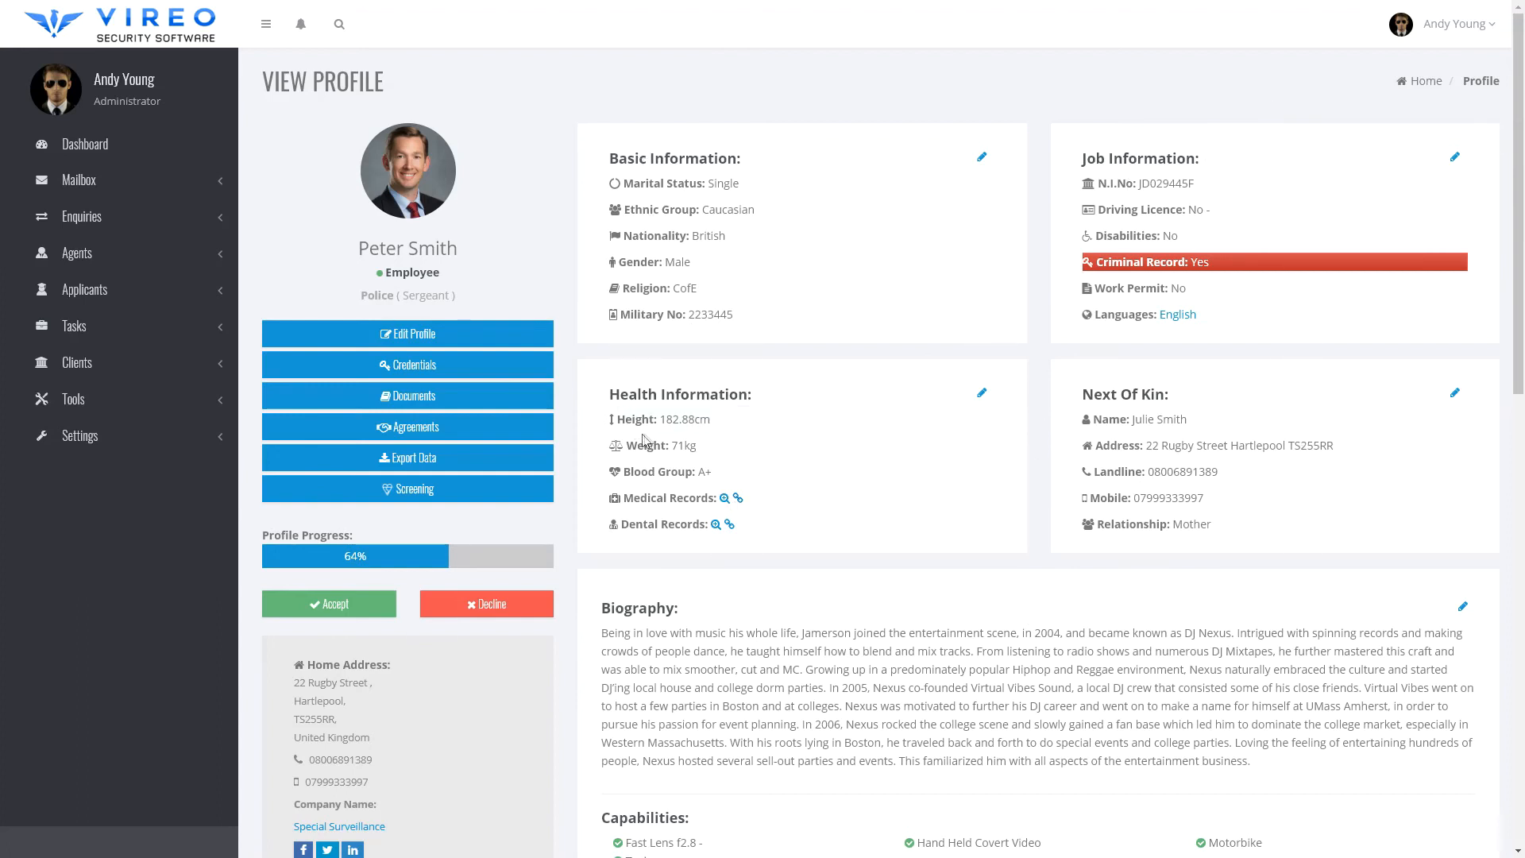
- Scroll through the applicant's profile, then go to Applicants > Pending Applicants
scroll(914, 486, down, 2)
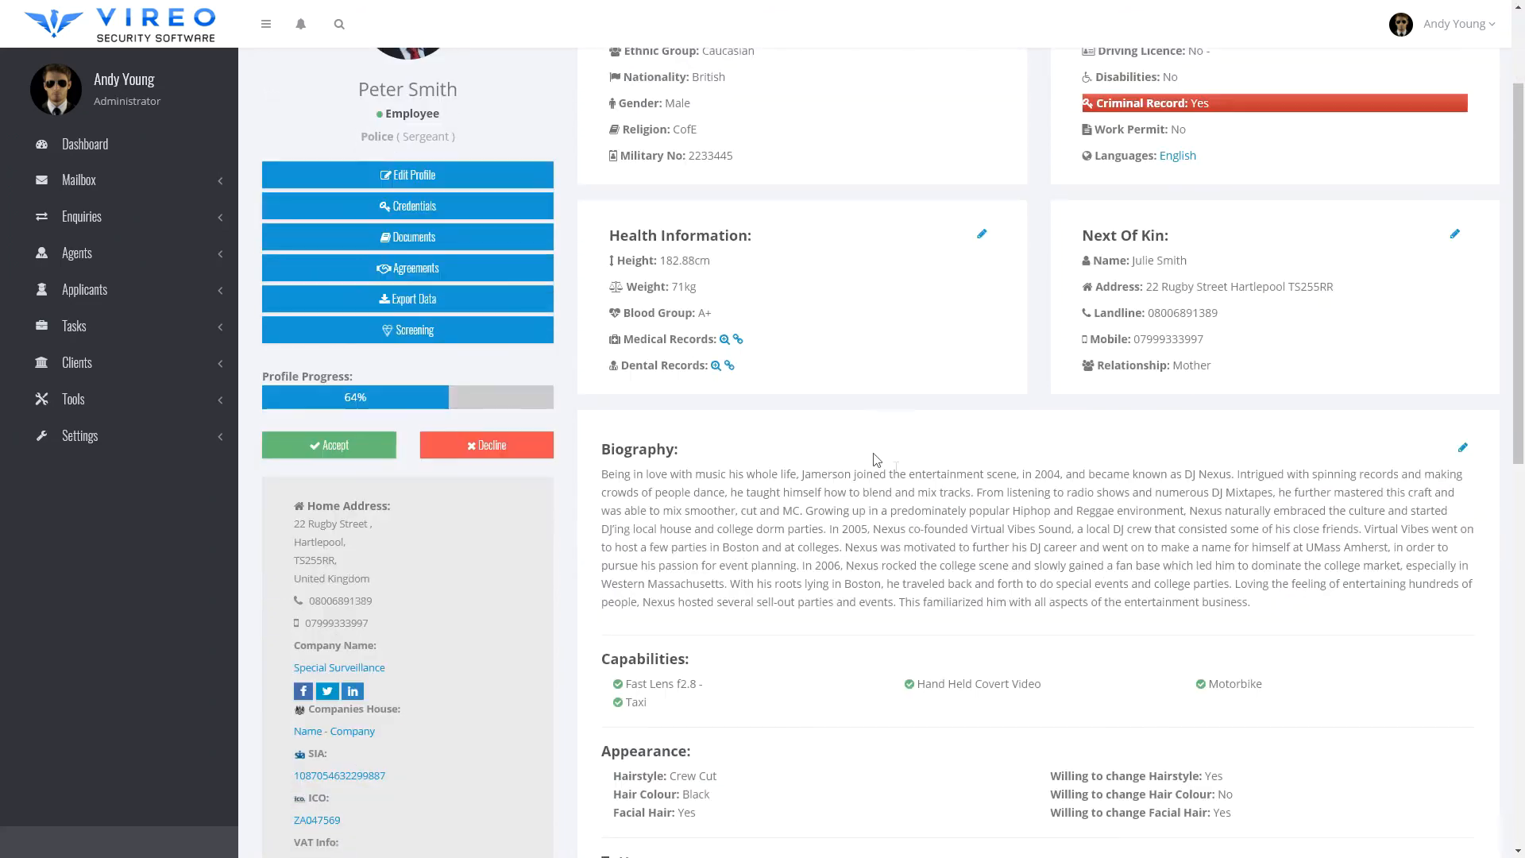
scroll(1098, 360, down, 4)
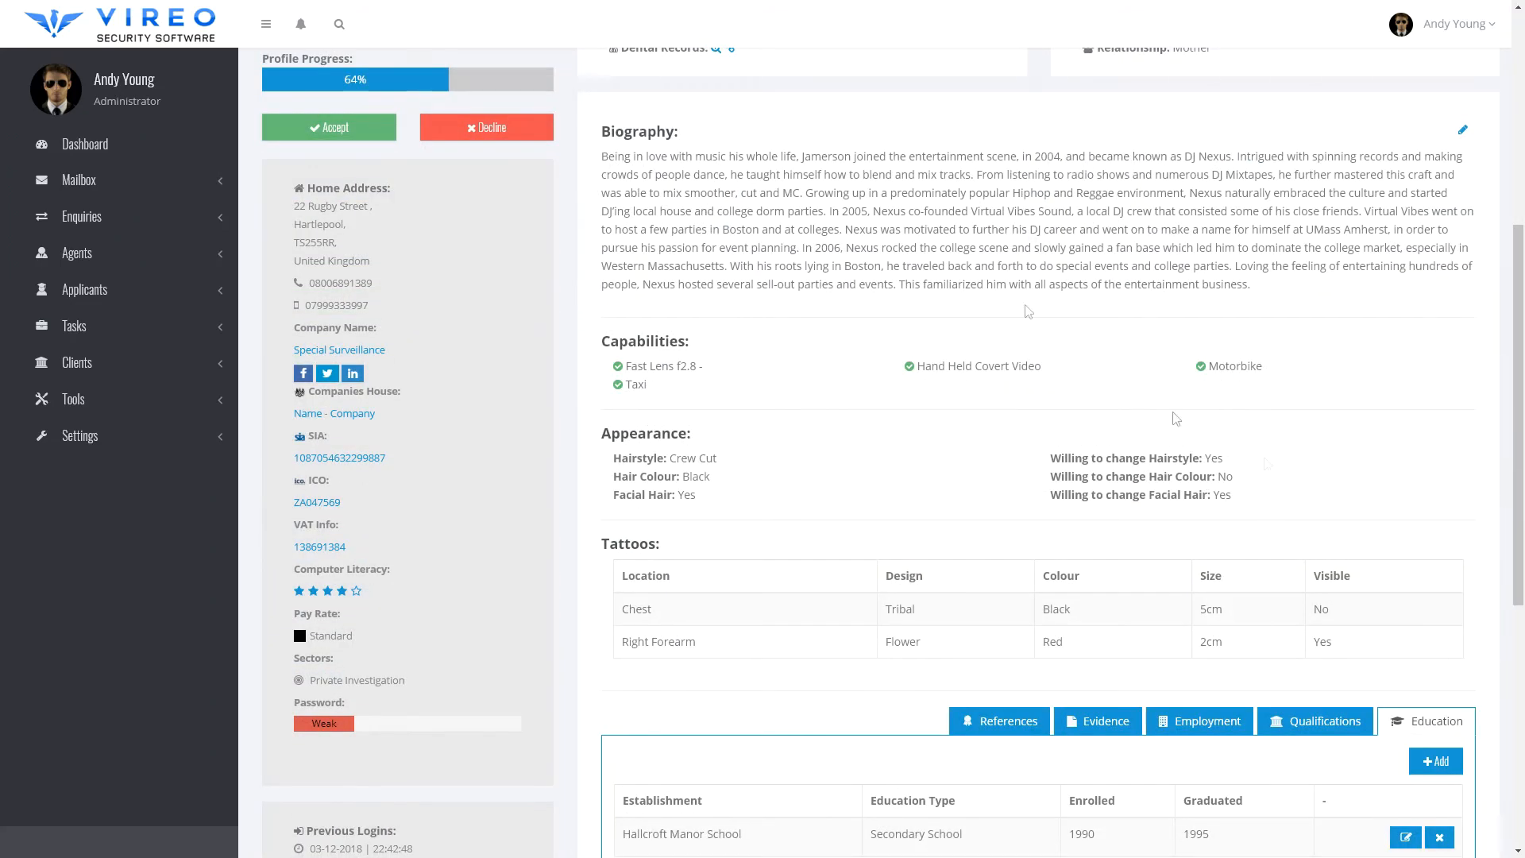
scroll(881, 409, down, 3)
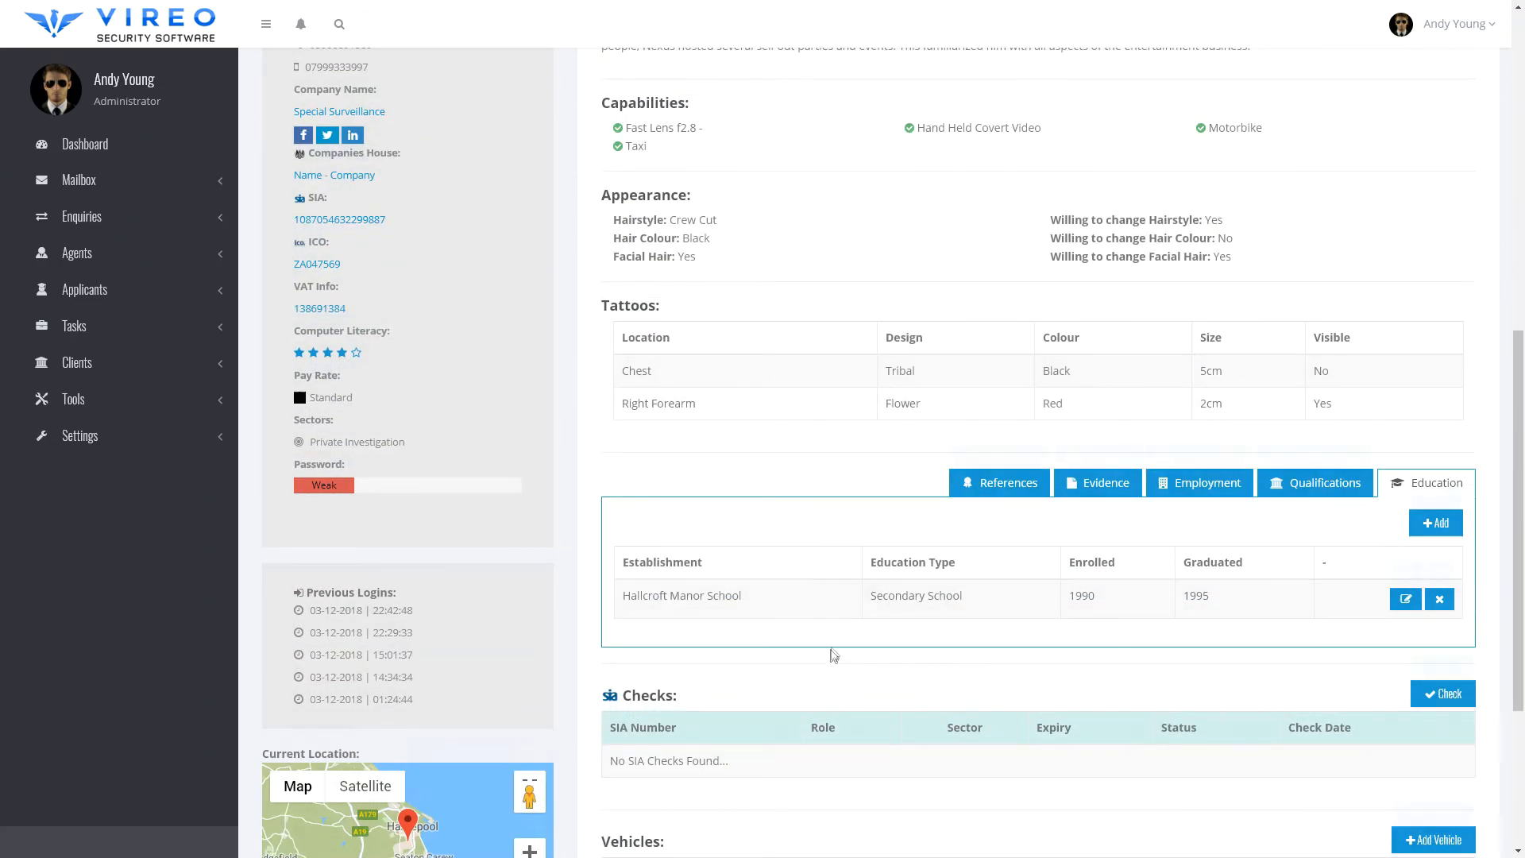
scroll(801, 402, down, 4)
scroll(824, 545, up, 4)
scroll(1082, 435, down, 2)
scroll(1082, 435, up, 3)
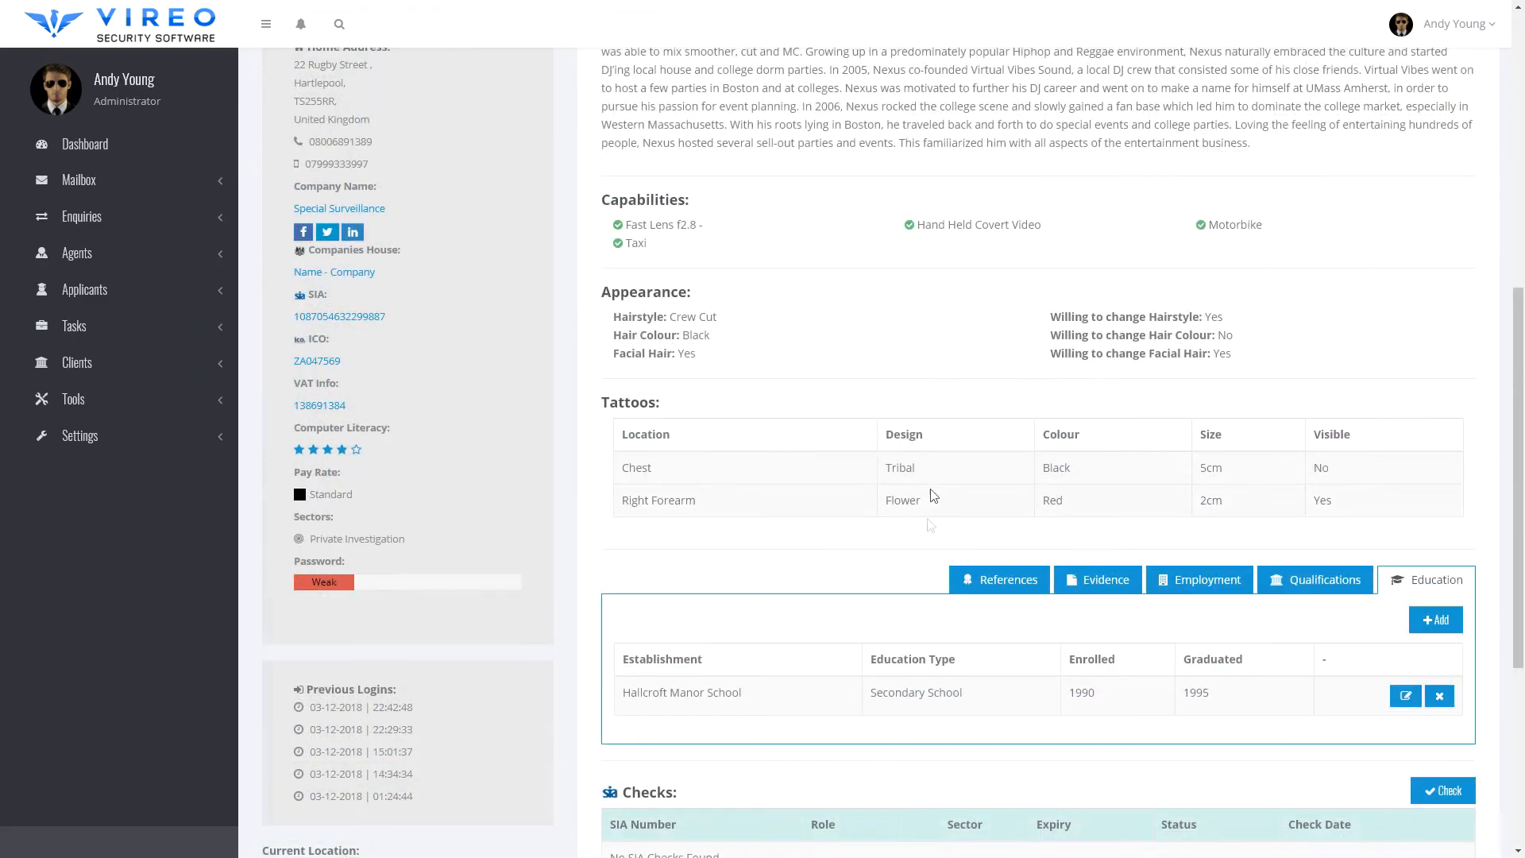
scroll(1283, 406, up, 2)
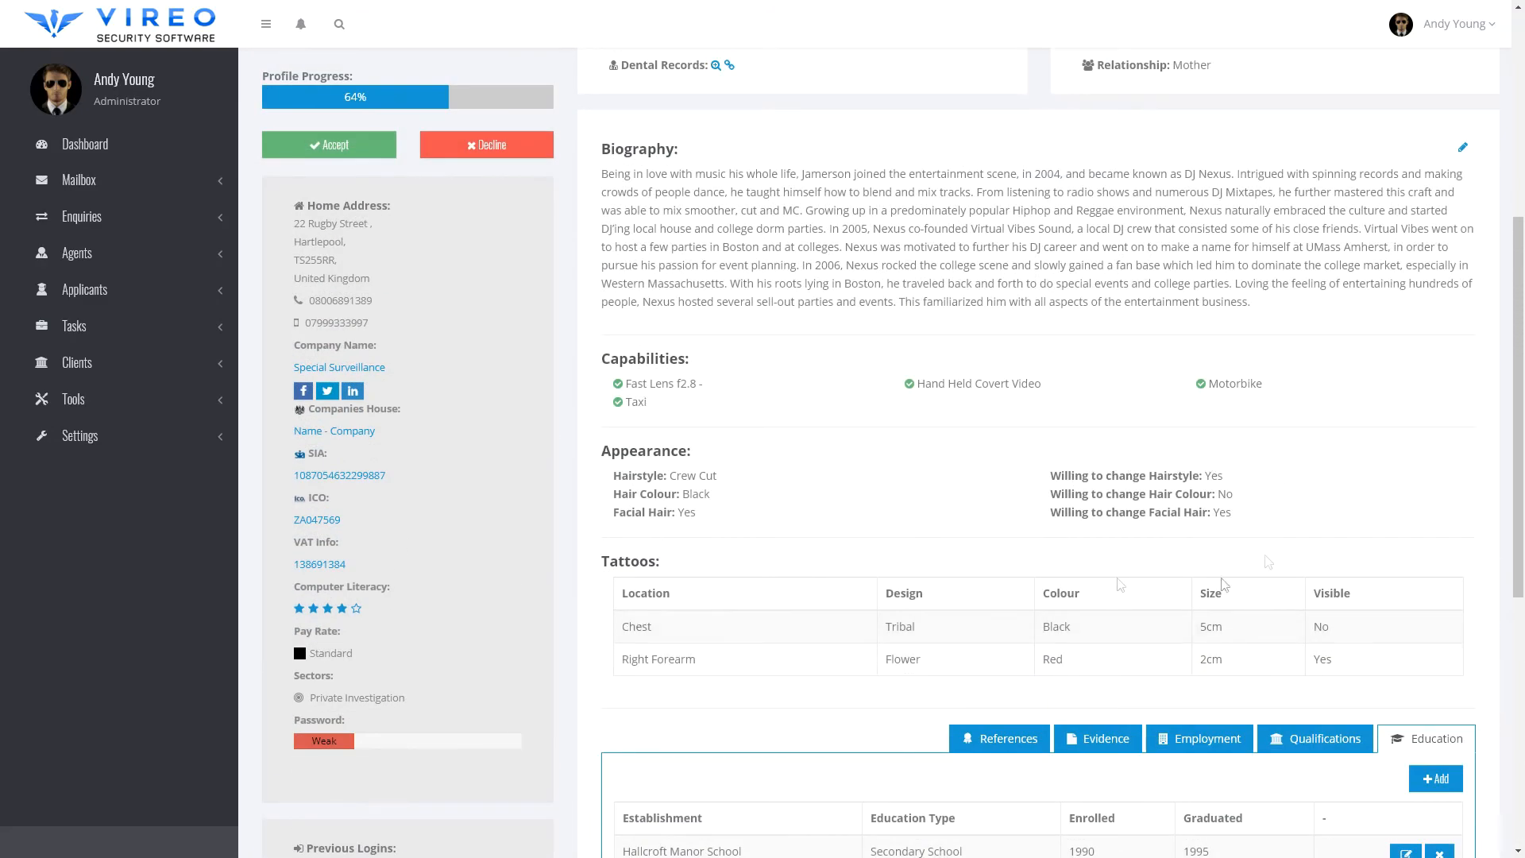
scroll(1080, 445, up, 3)
scroll(1083, 497, down, 2)
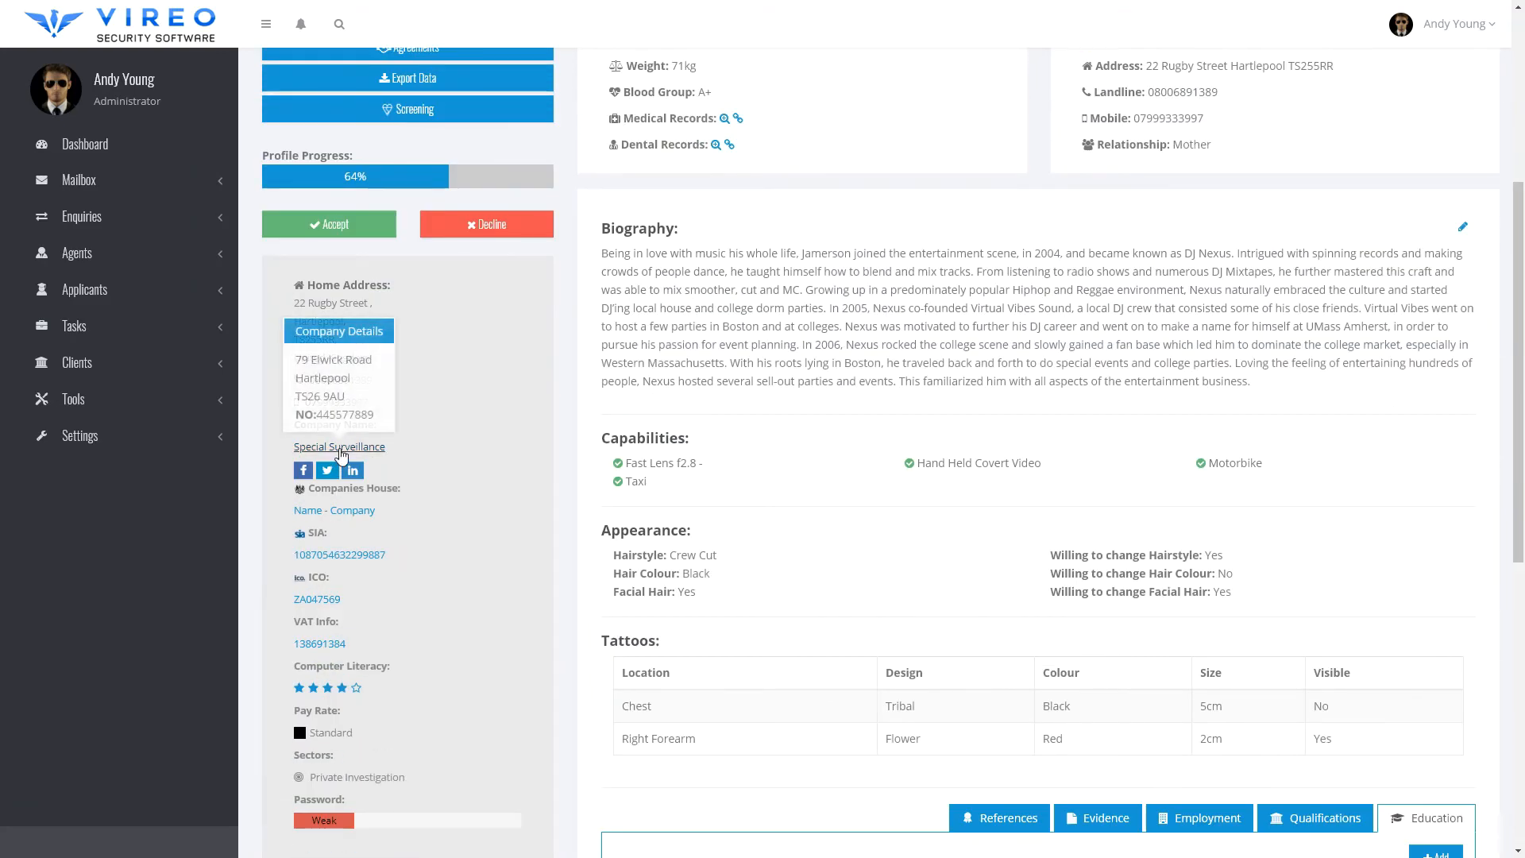
scroll(806, 359, up, 2)
scroll(806, 359, up, 3)
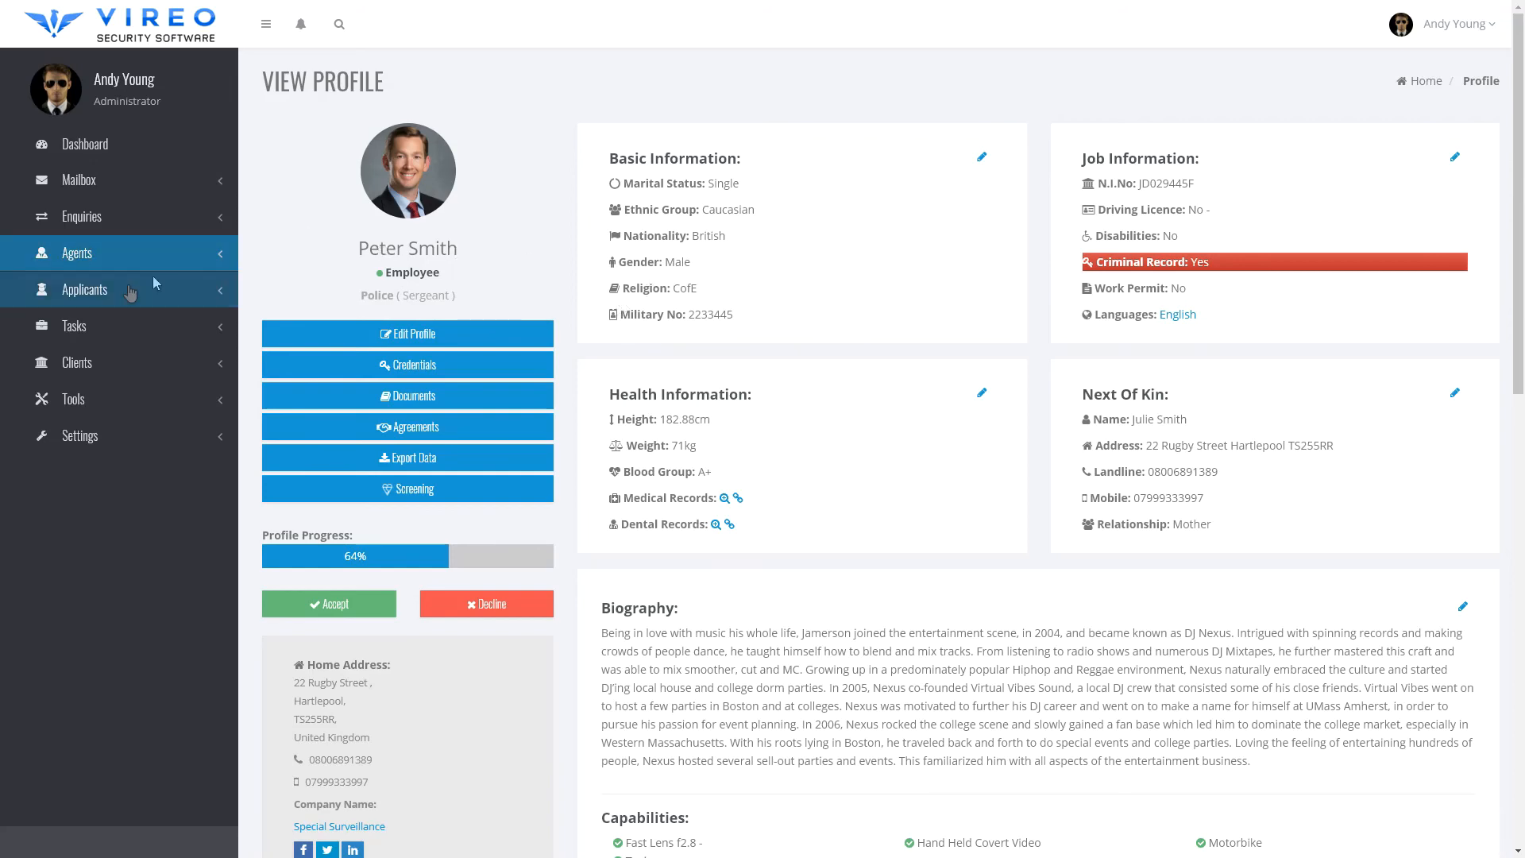
click(119, 289)
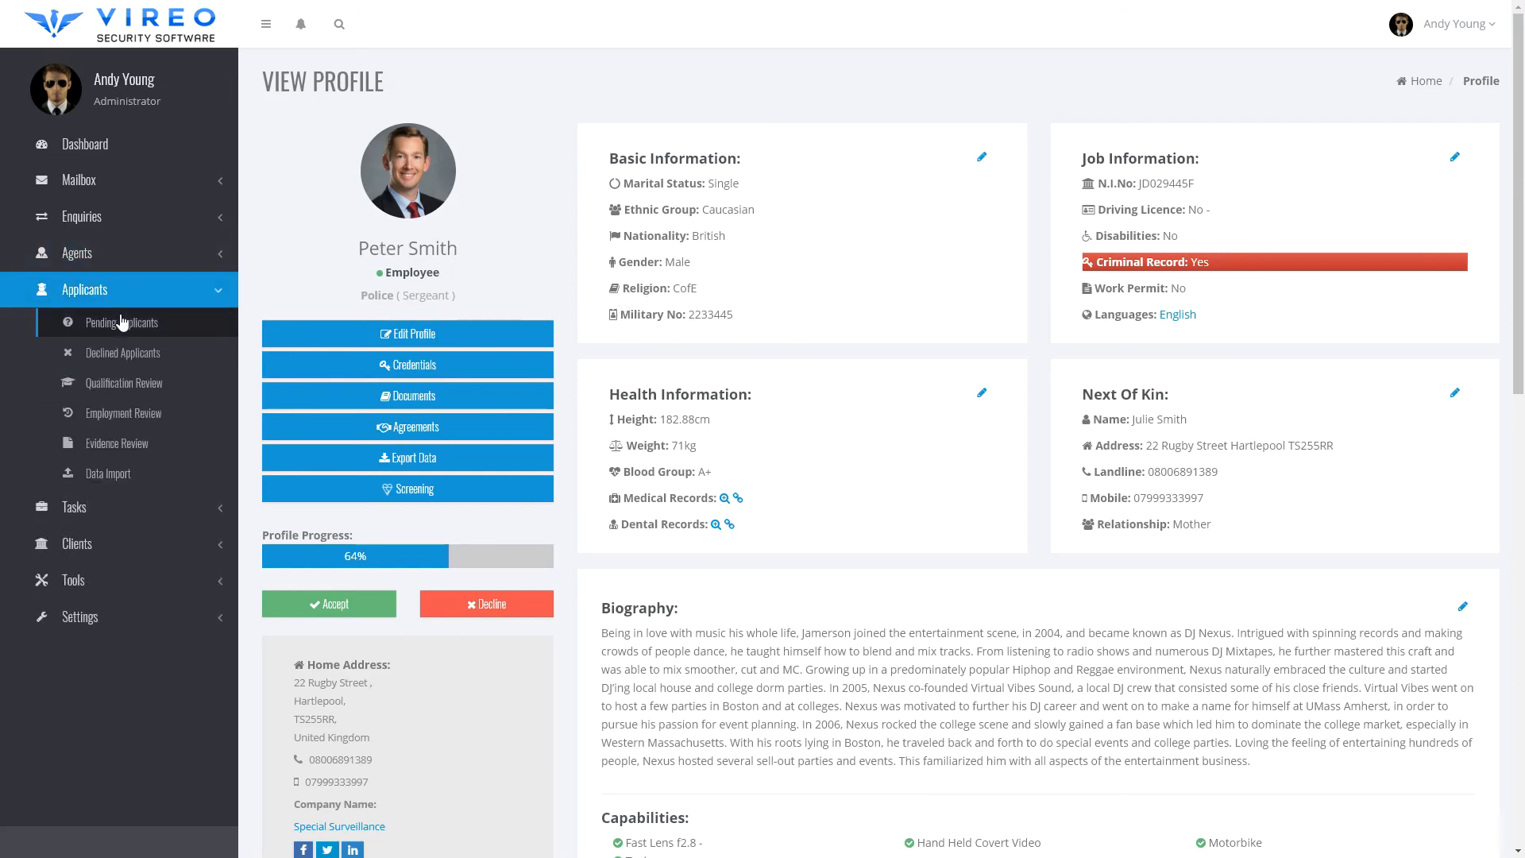
click(121, 321)
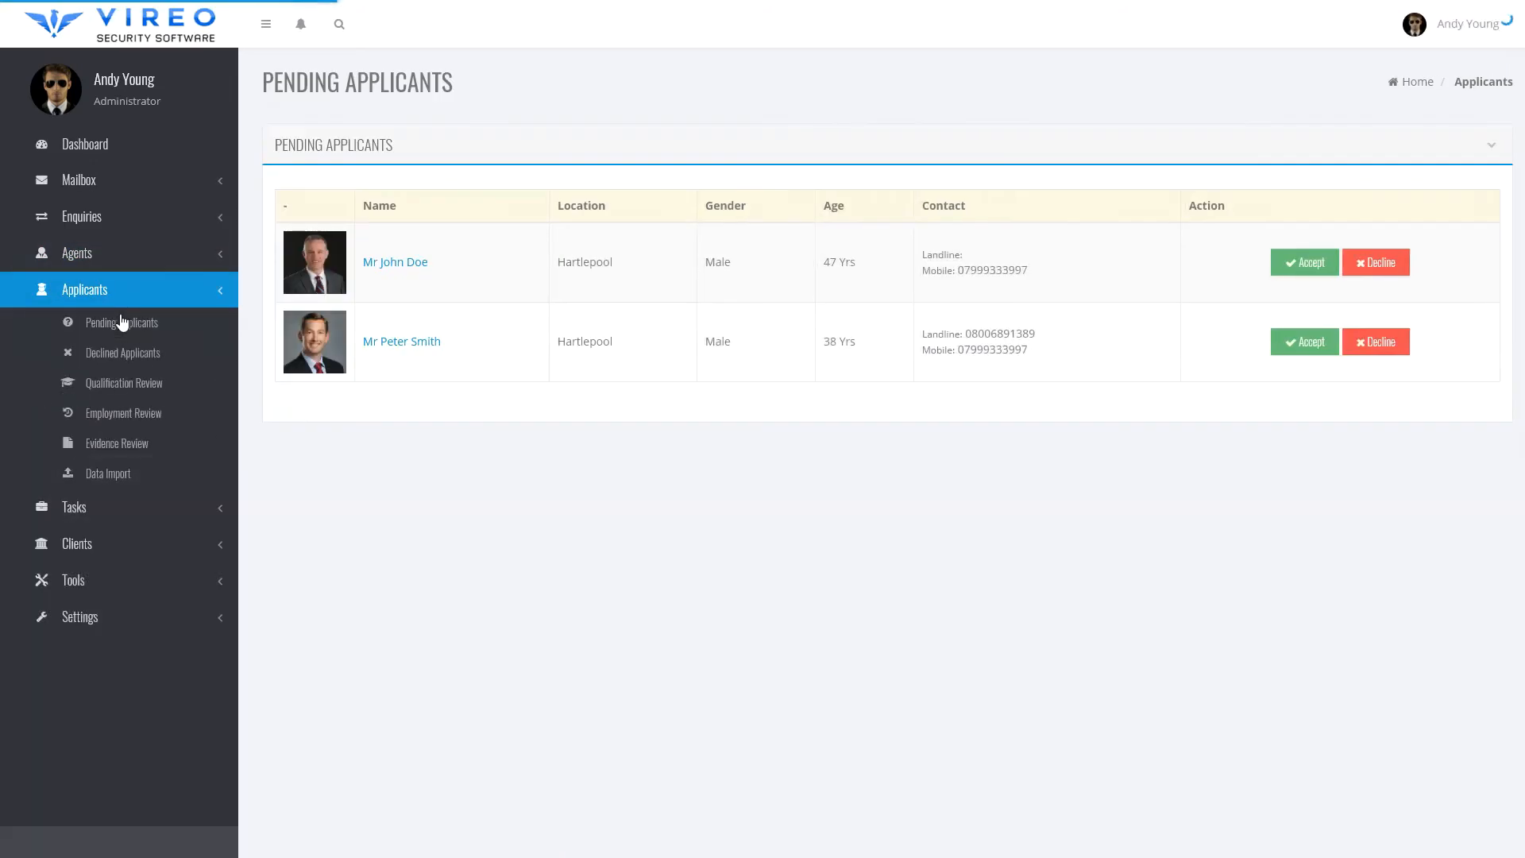
click(397, 262)
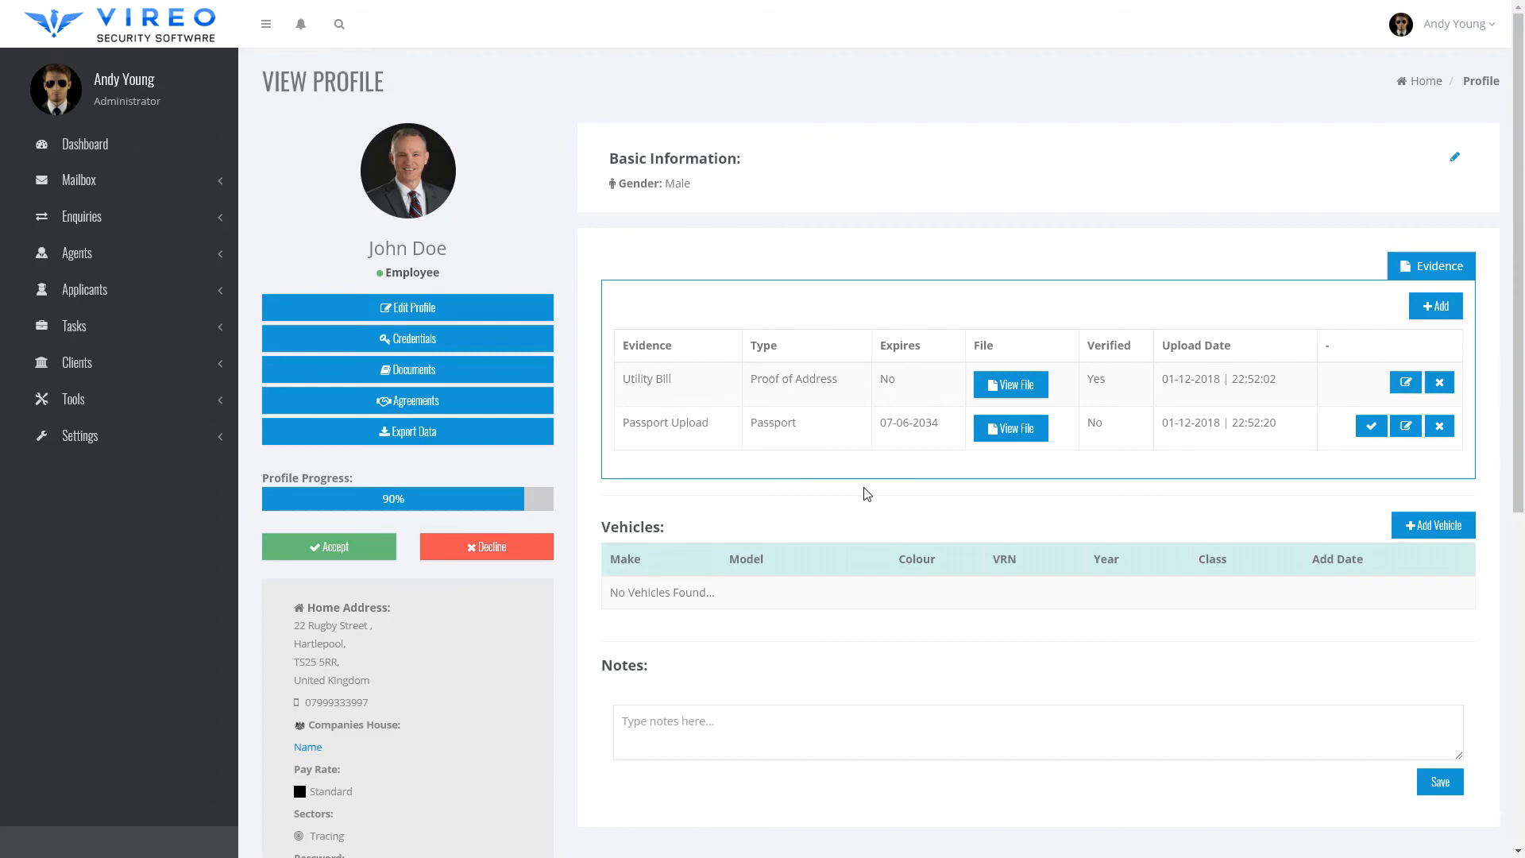
scroll(1201, 481, down, 10)
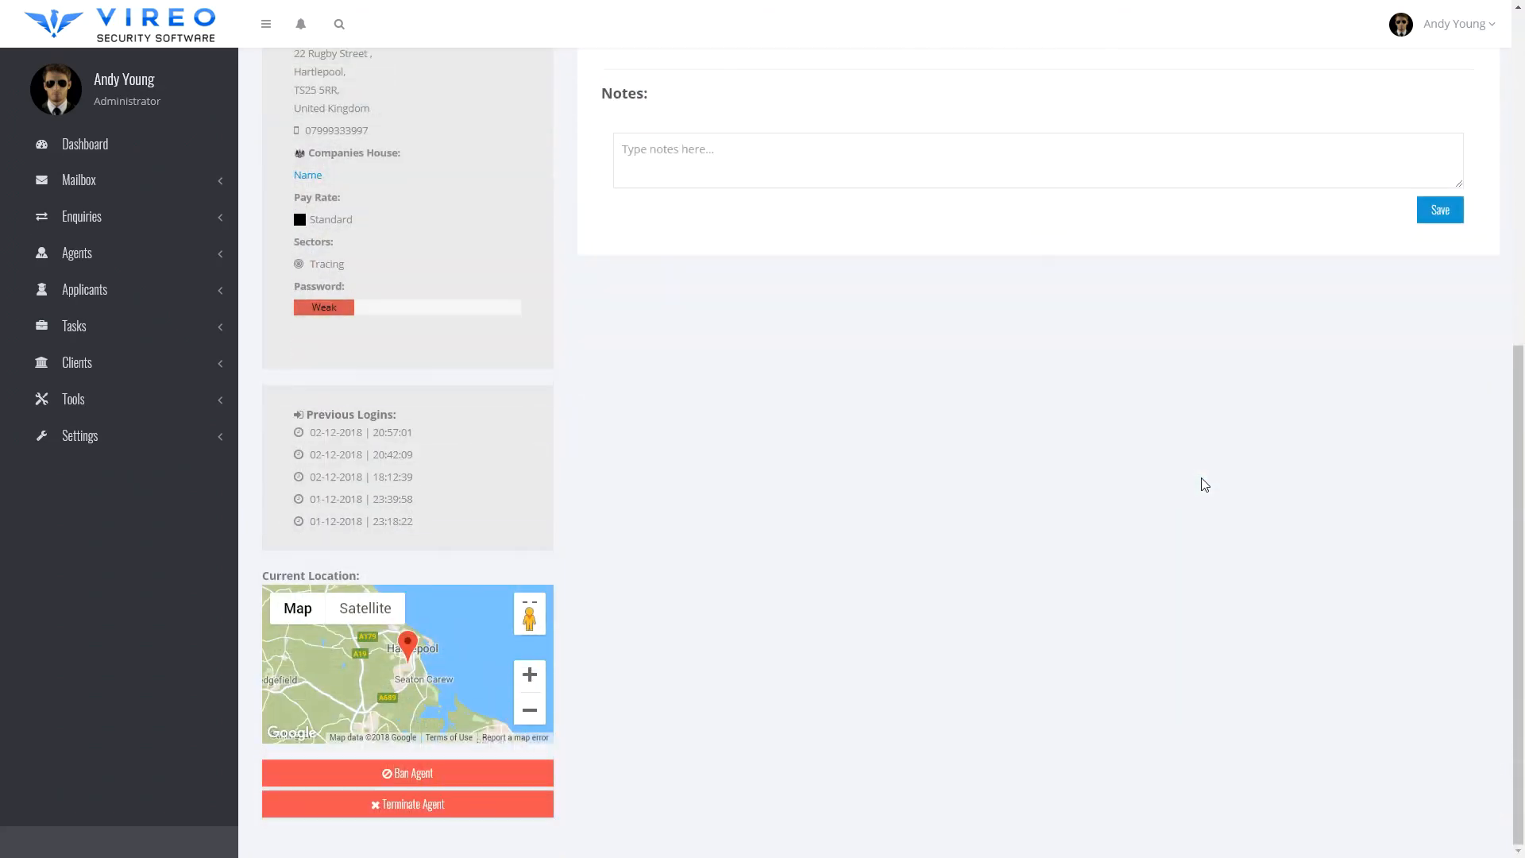
scroll(1201, 481, up, 10)
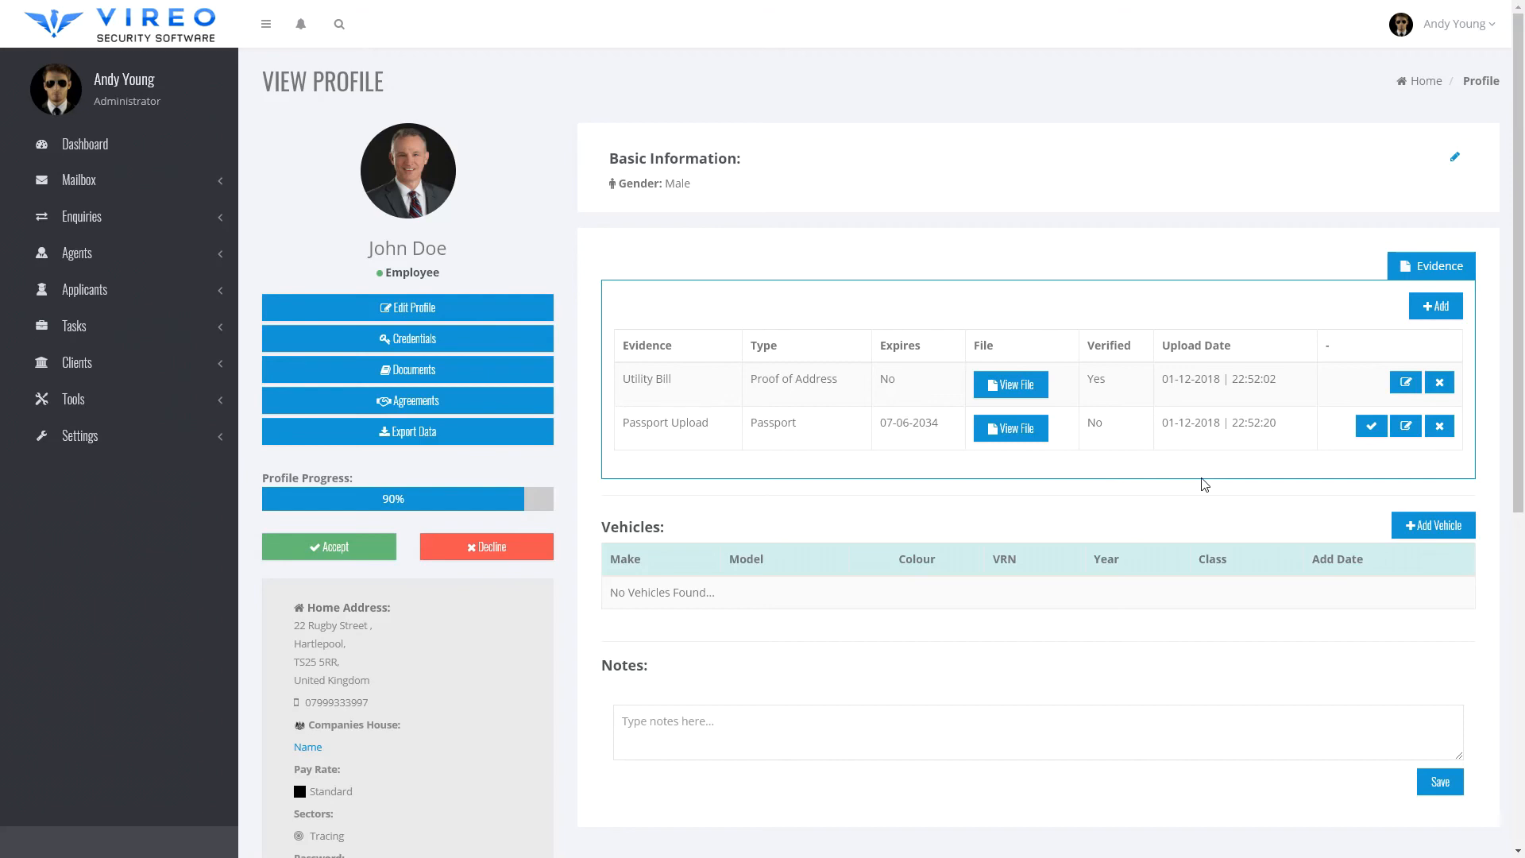
click(404, 312)
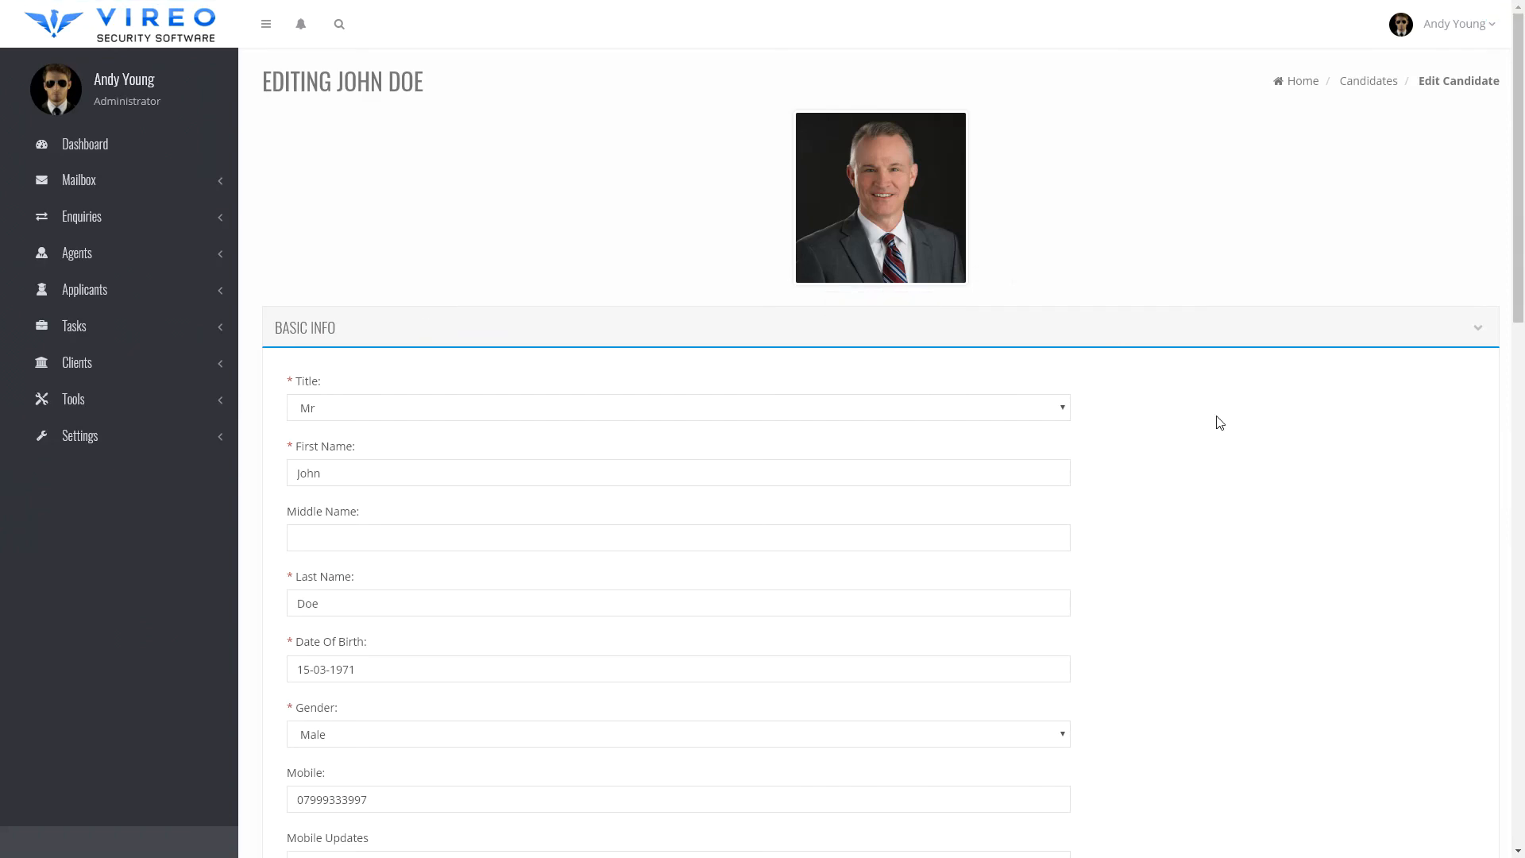
scroll(1220, 410, down, 10)
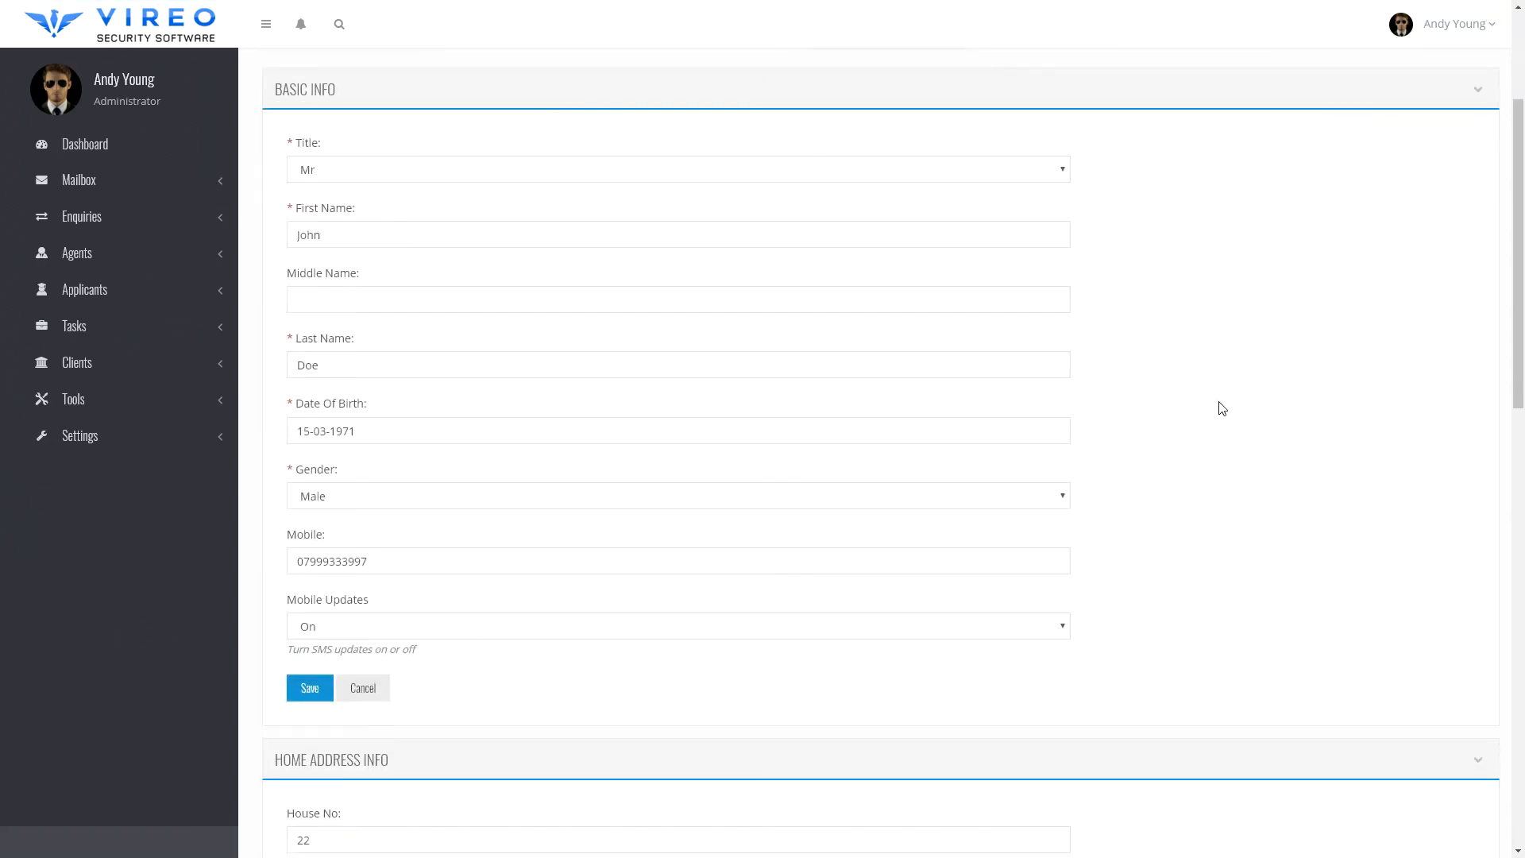
scroll(1222, 407, down, 5)
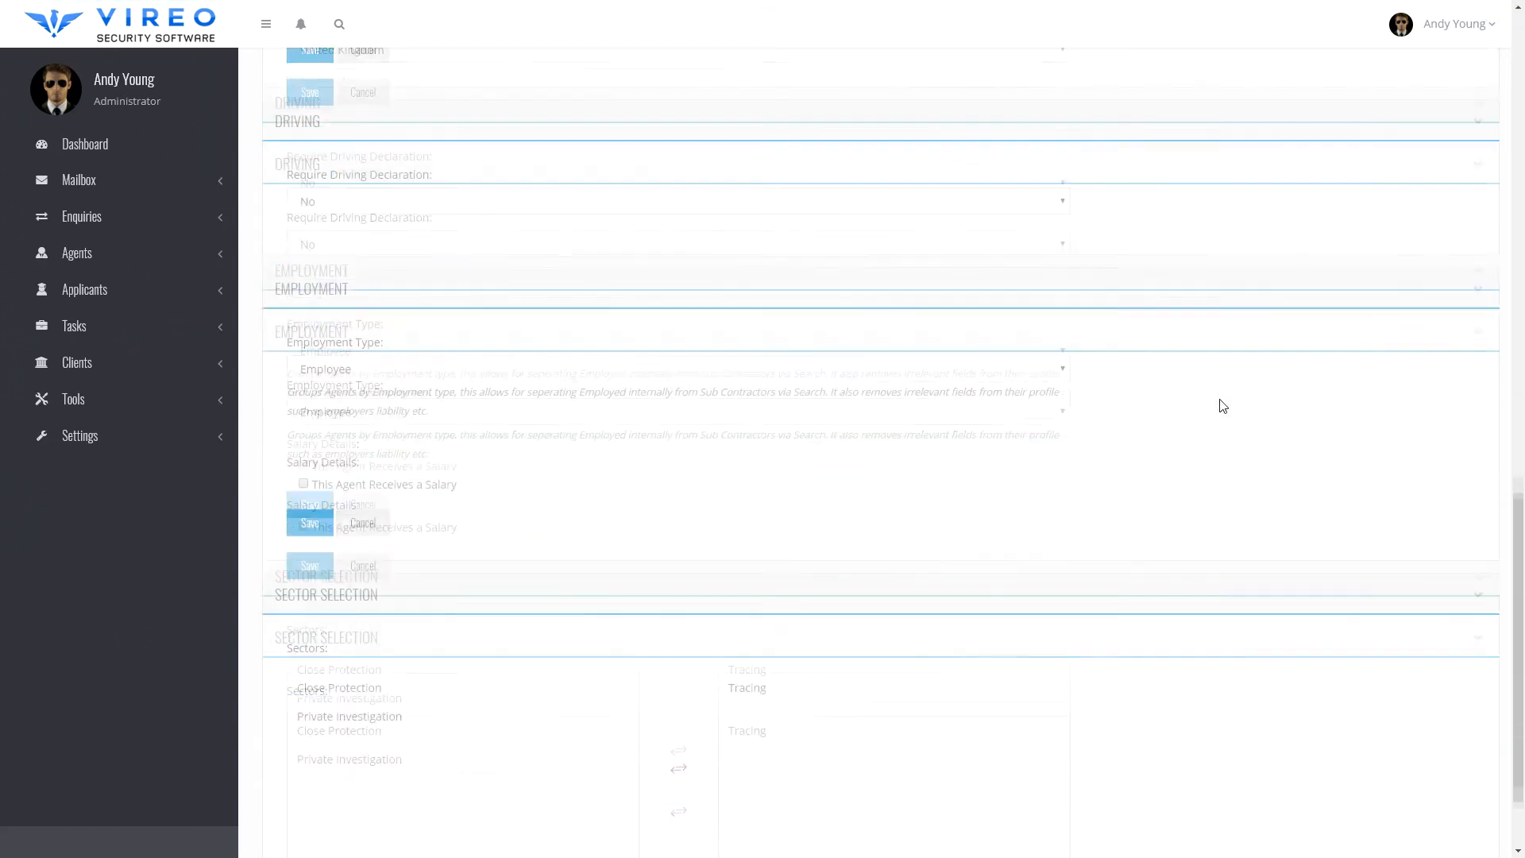
scroll(1367, 516, up, 15)
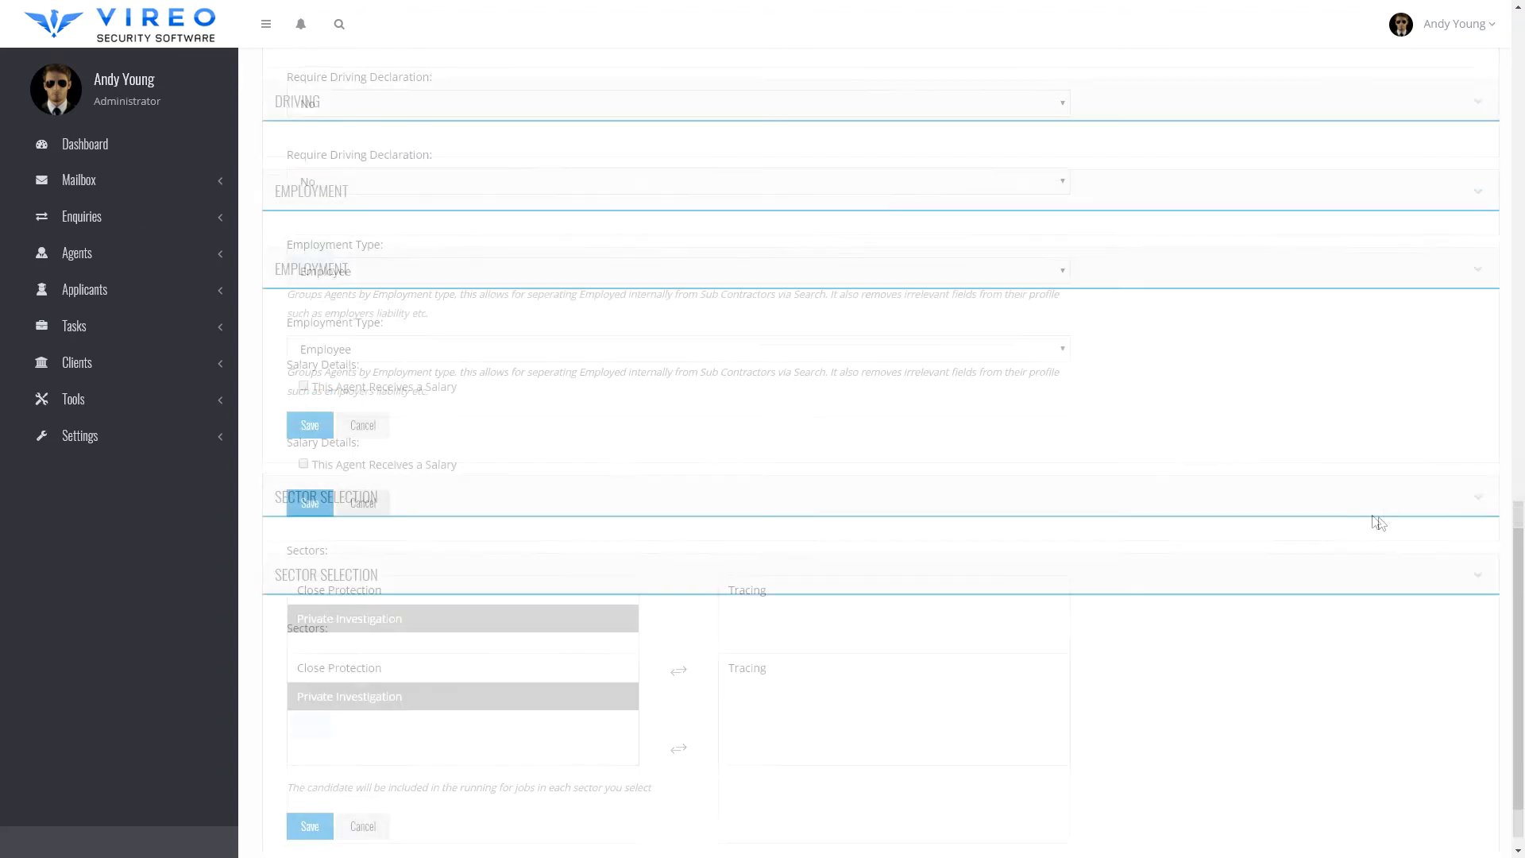
click(110, 294)
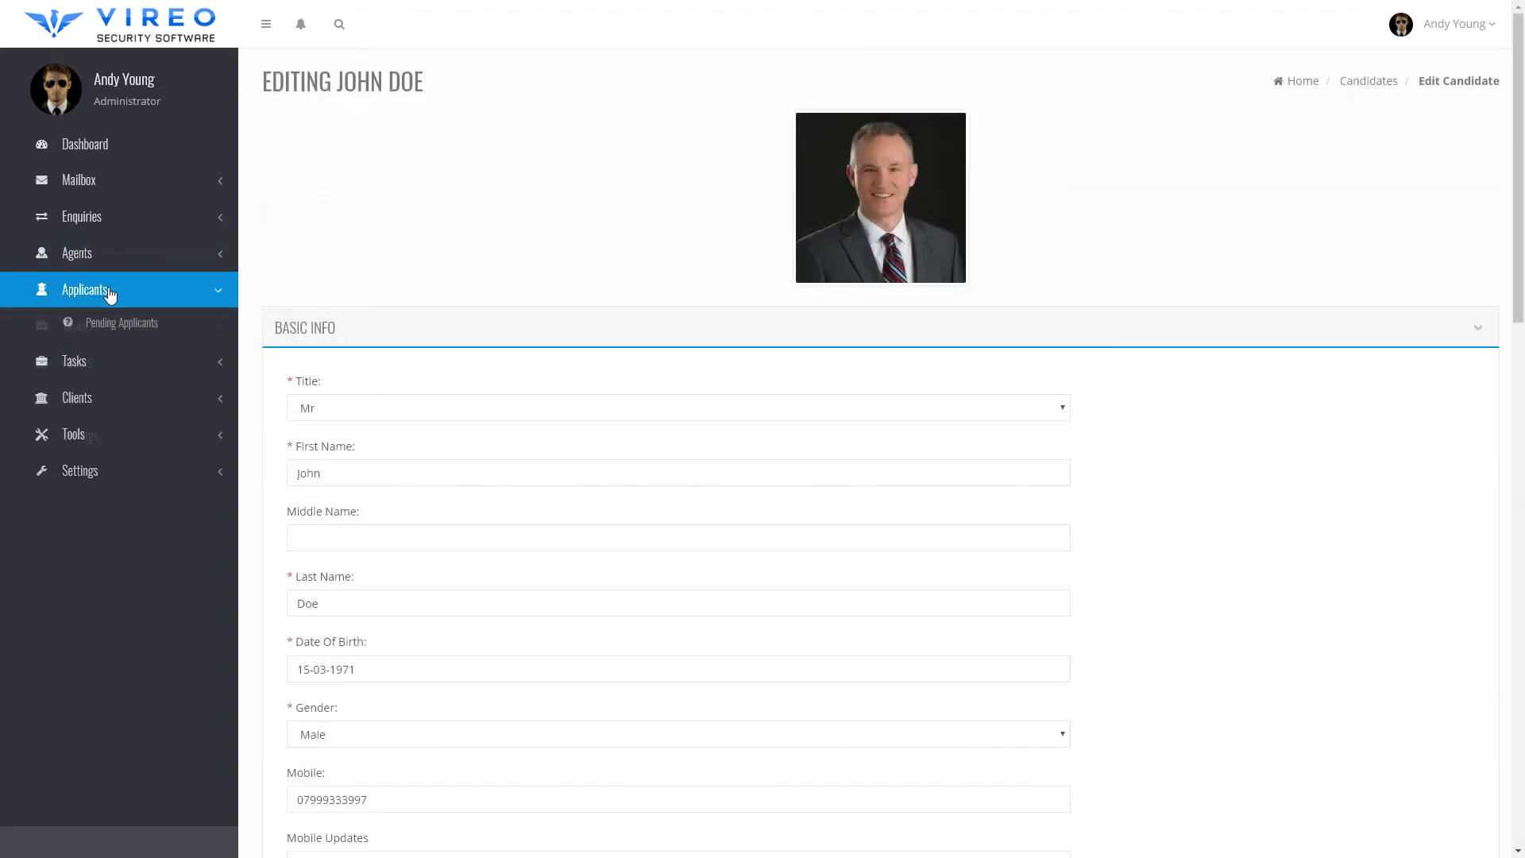
click(108, 325)
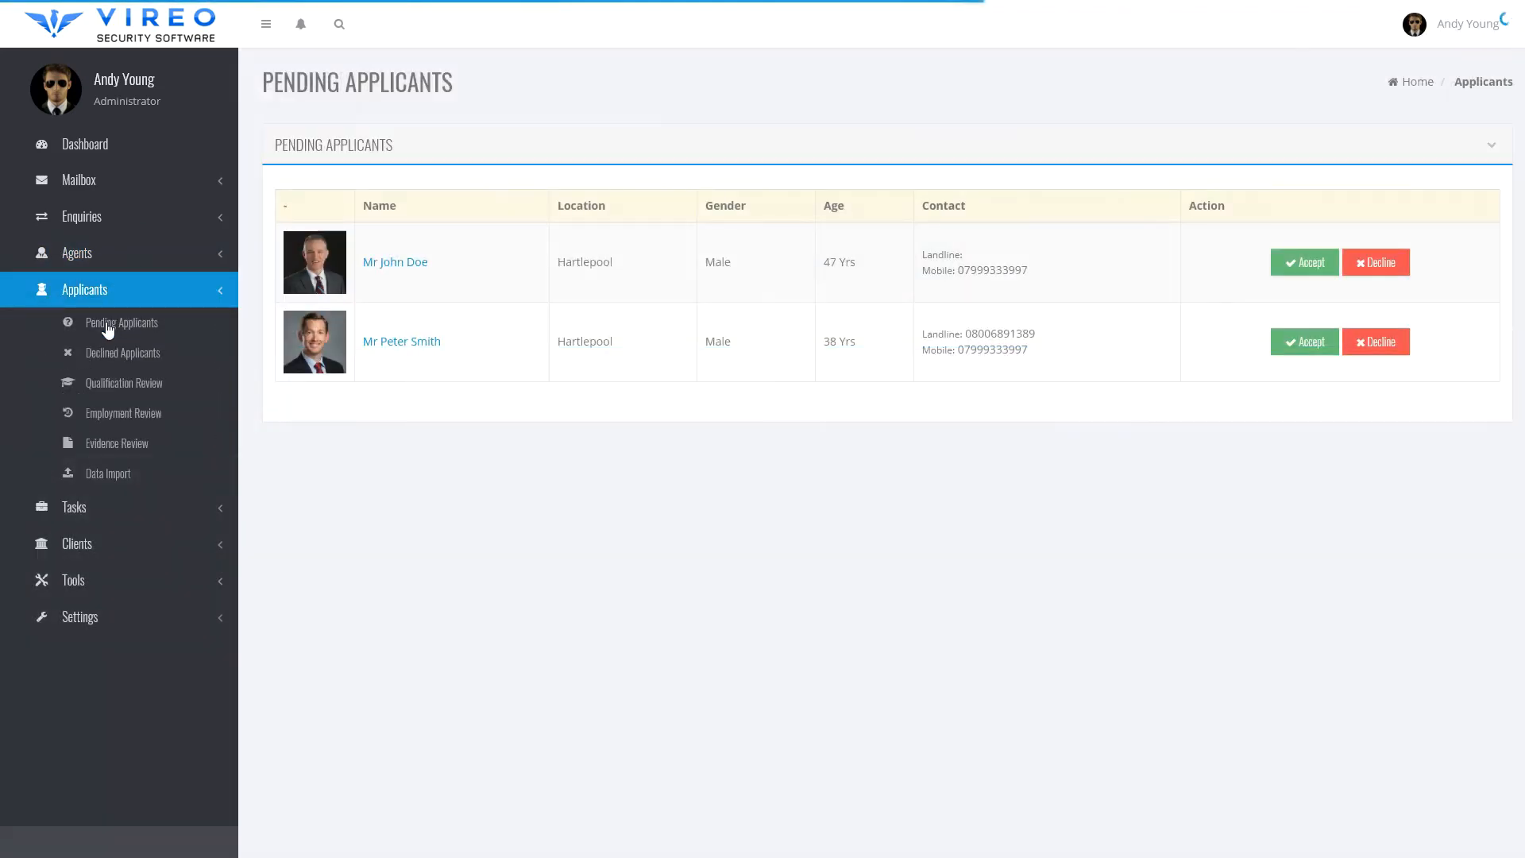
- Open the 38-year-old applicant's Edit Candidate form and scroll through it and back to the top
click(392, 348)
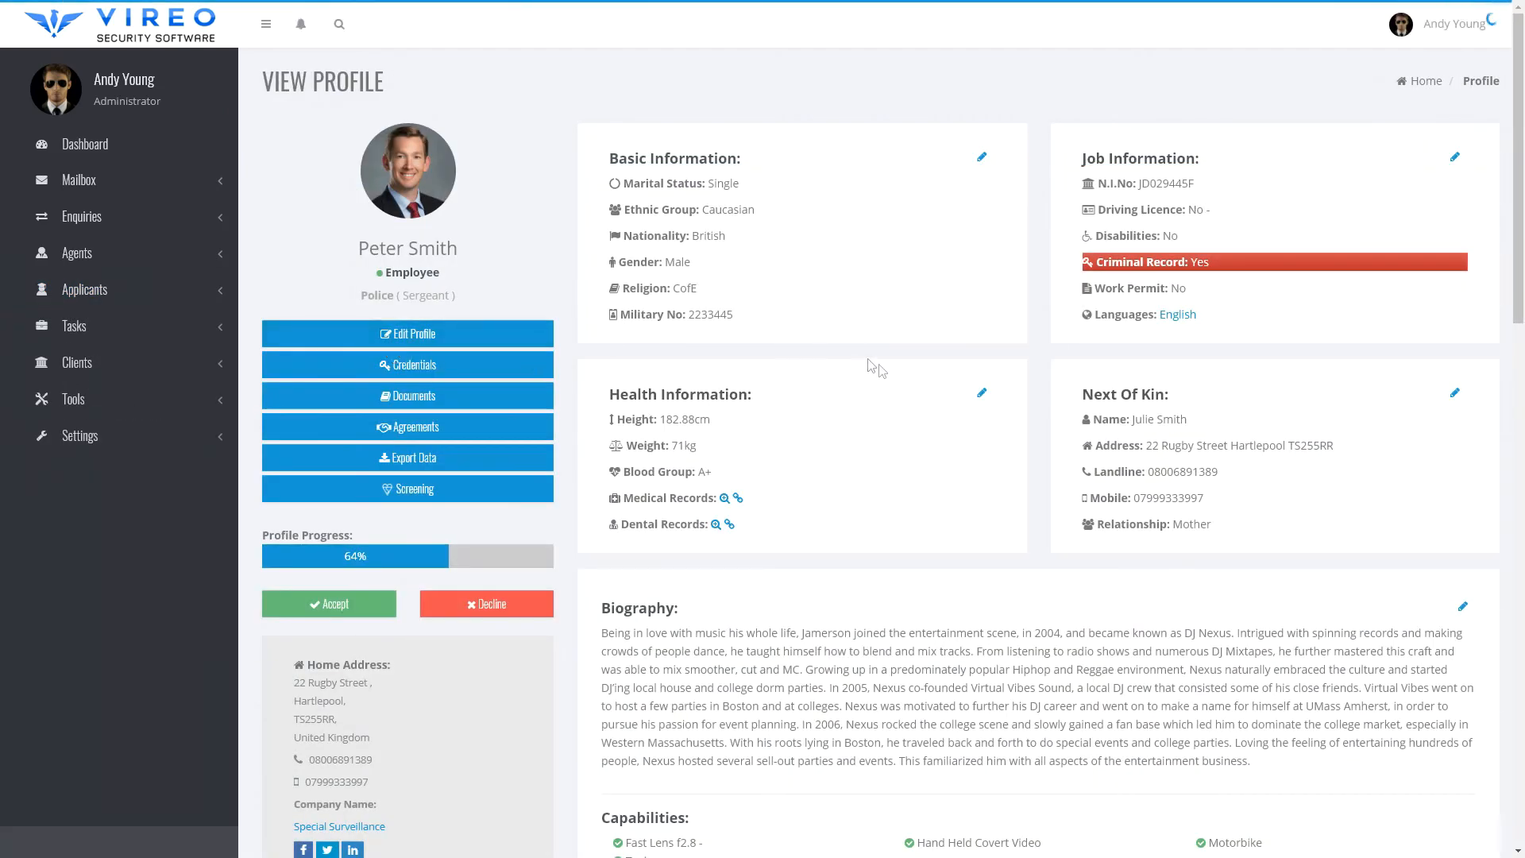
click(408, 333)
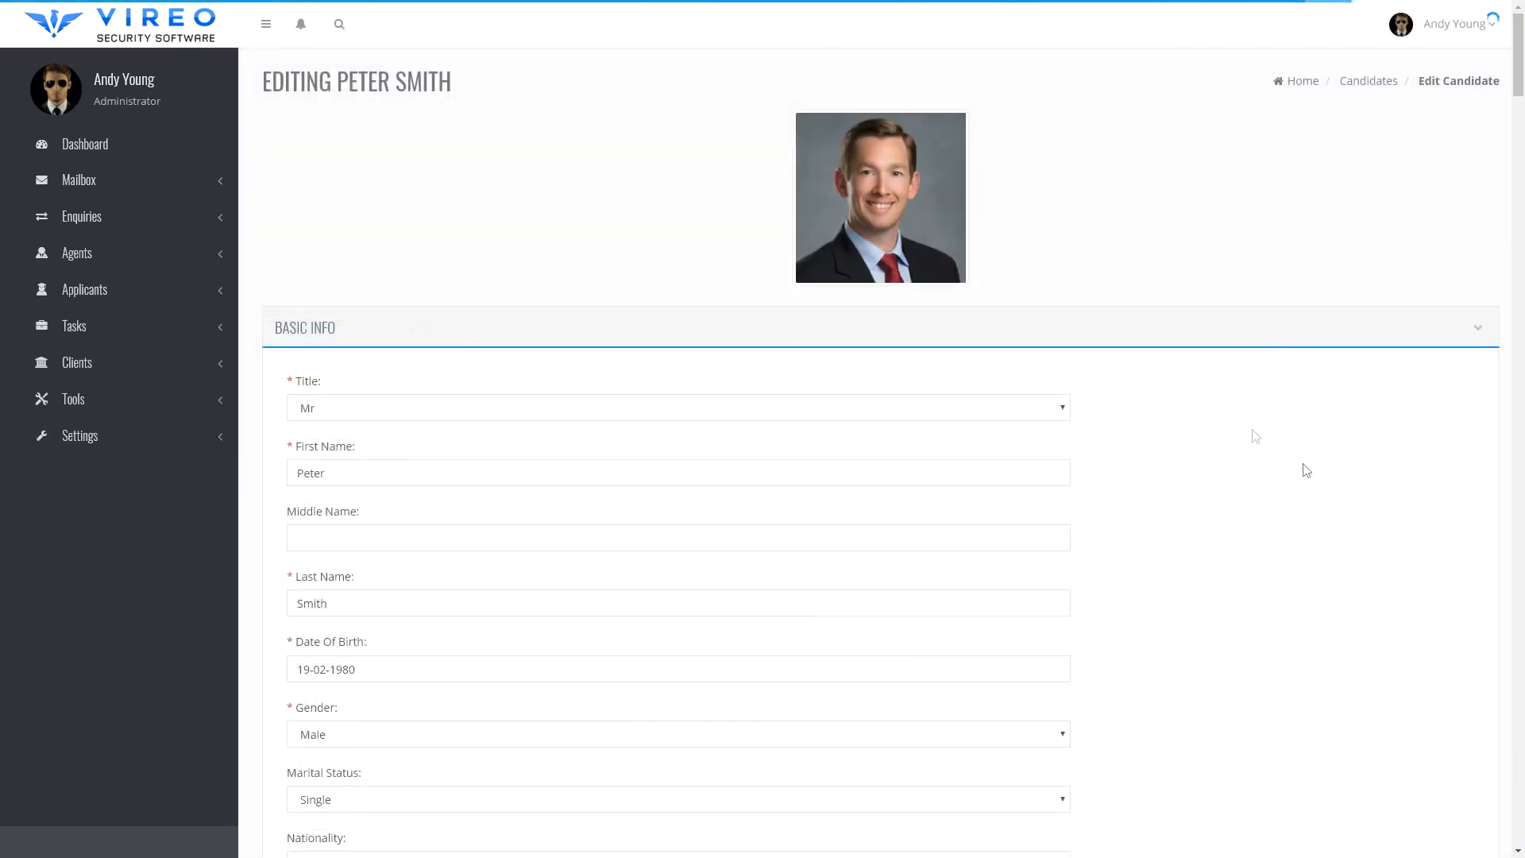
scroll(1253, 436, down, 4)
scroll(1253, 436, down, 15)
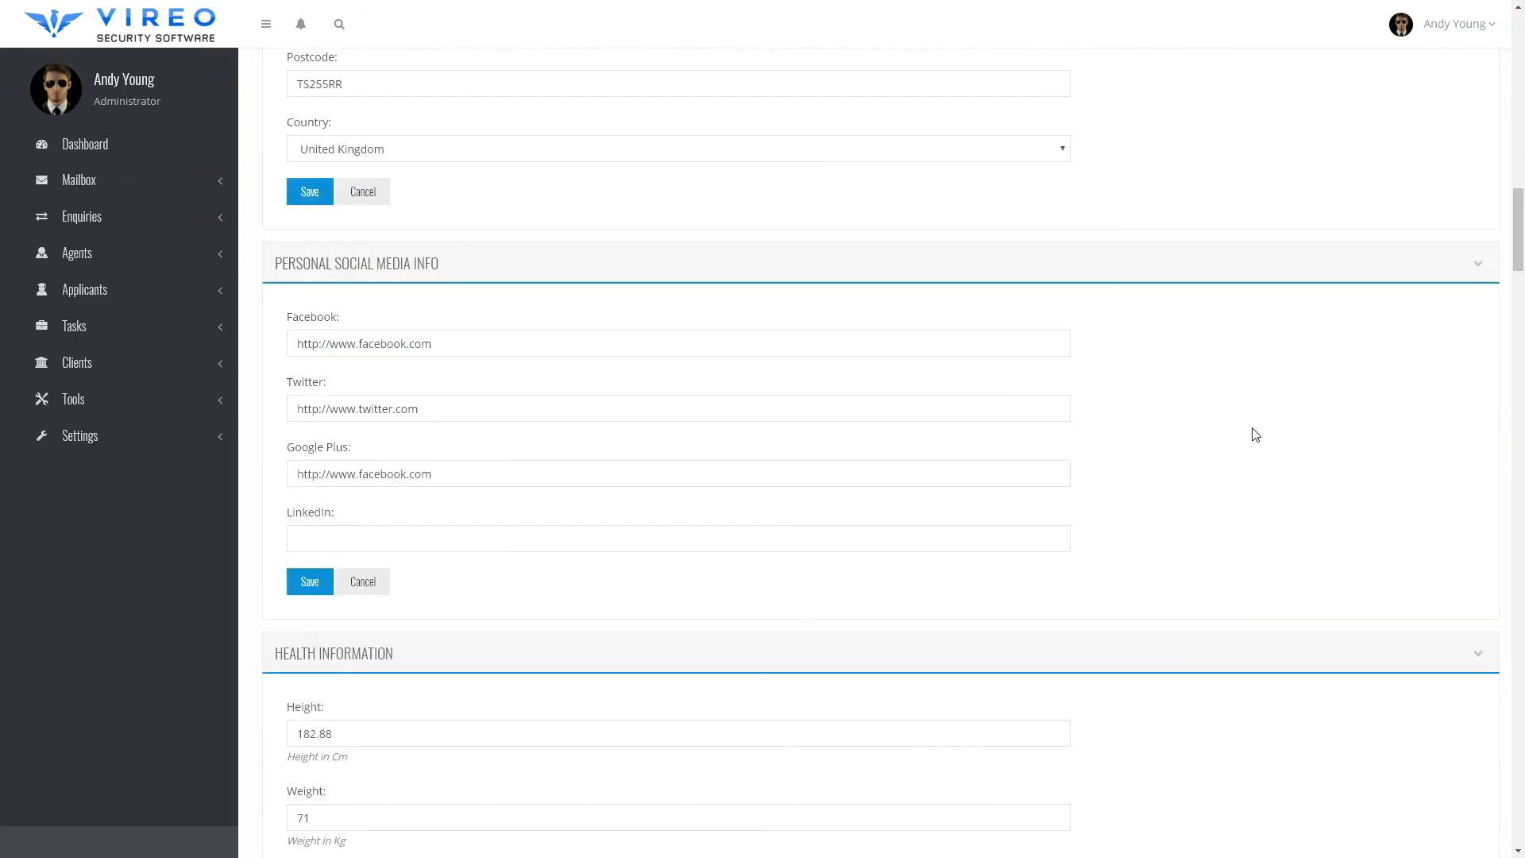
scroll(1255, 435, down, 20)
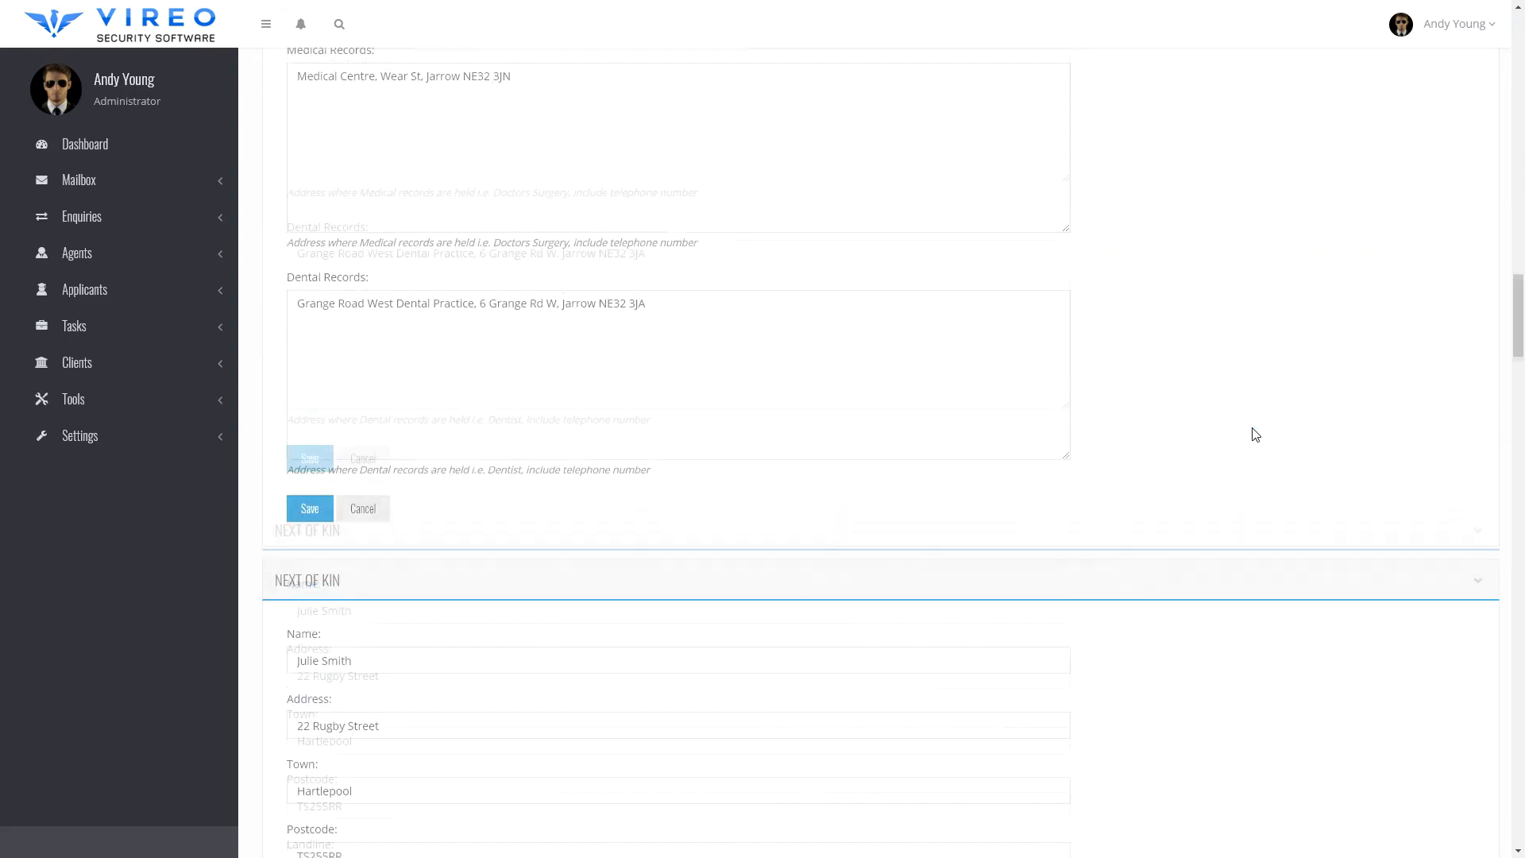
scroll(1255, 431, down, 20)
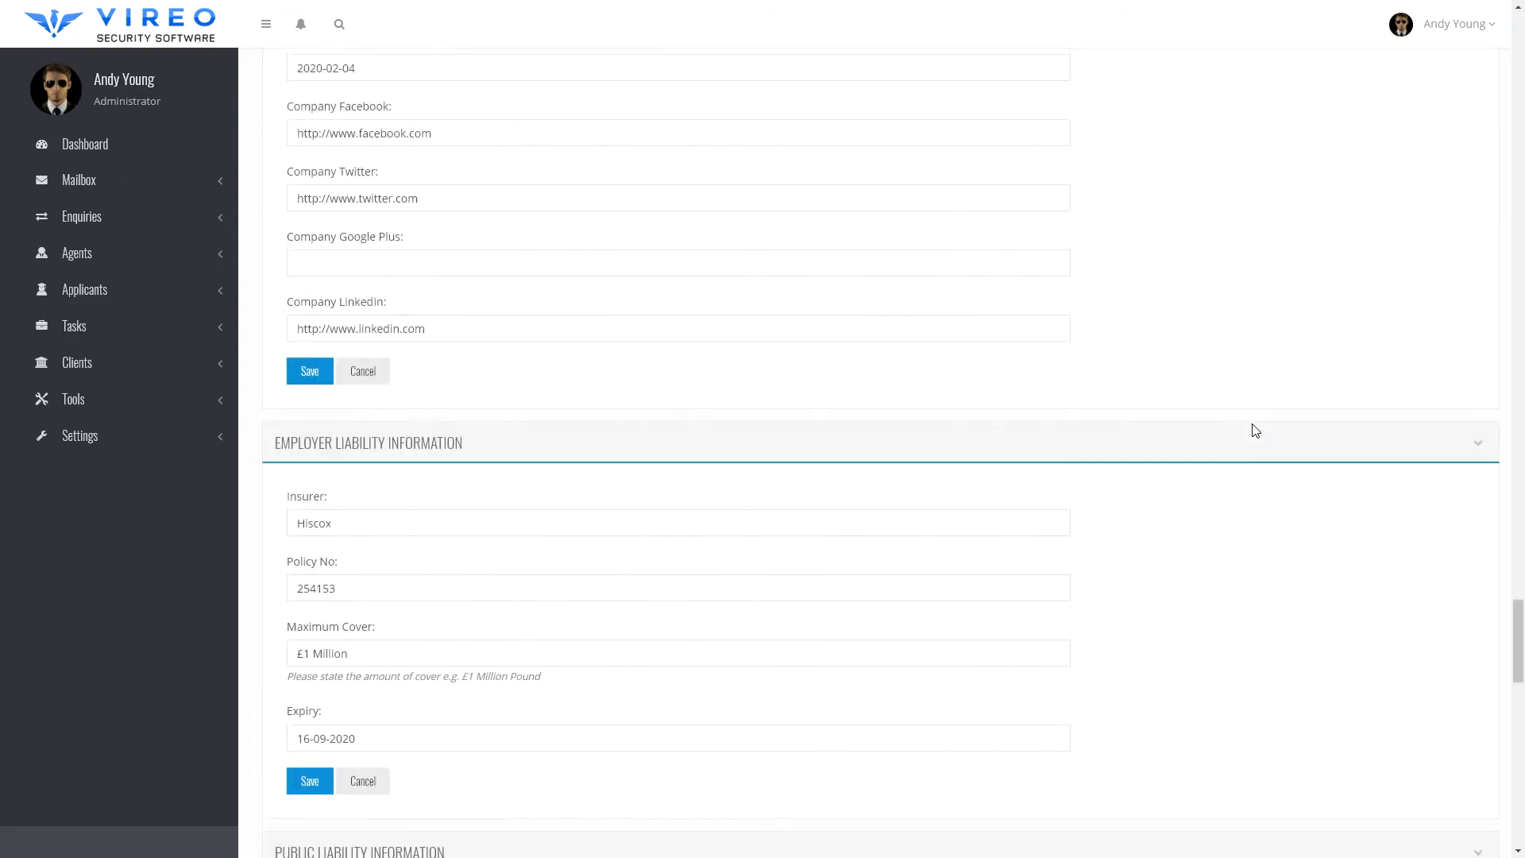
scroll(1255, 429, down, 5)
scroll(1258, 428, up, 10)
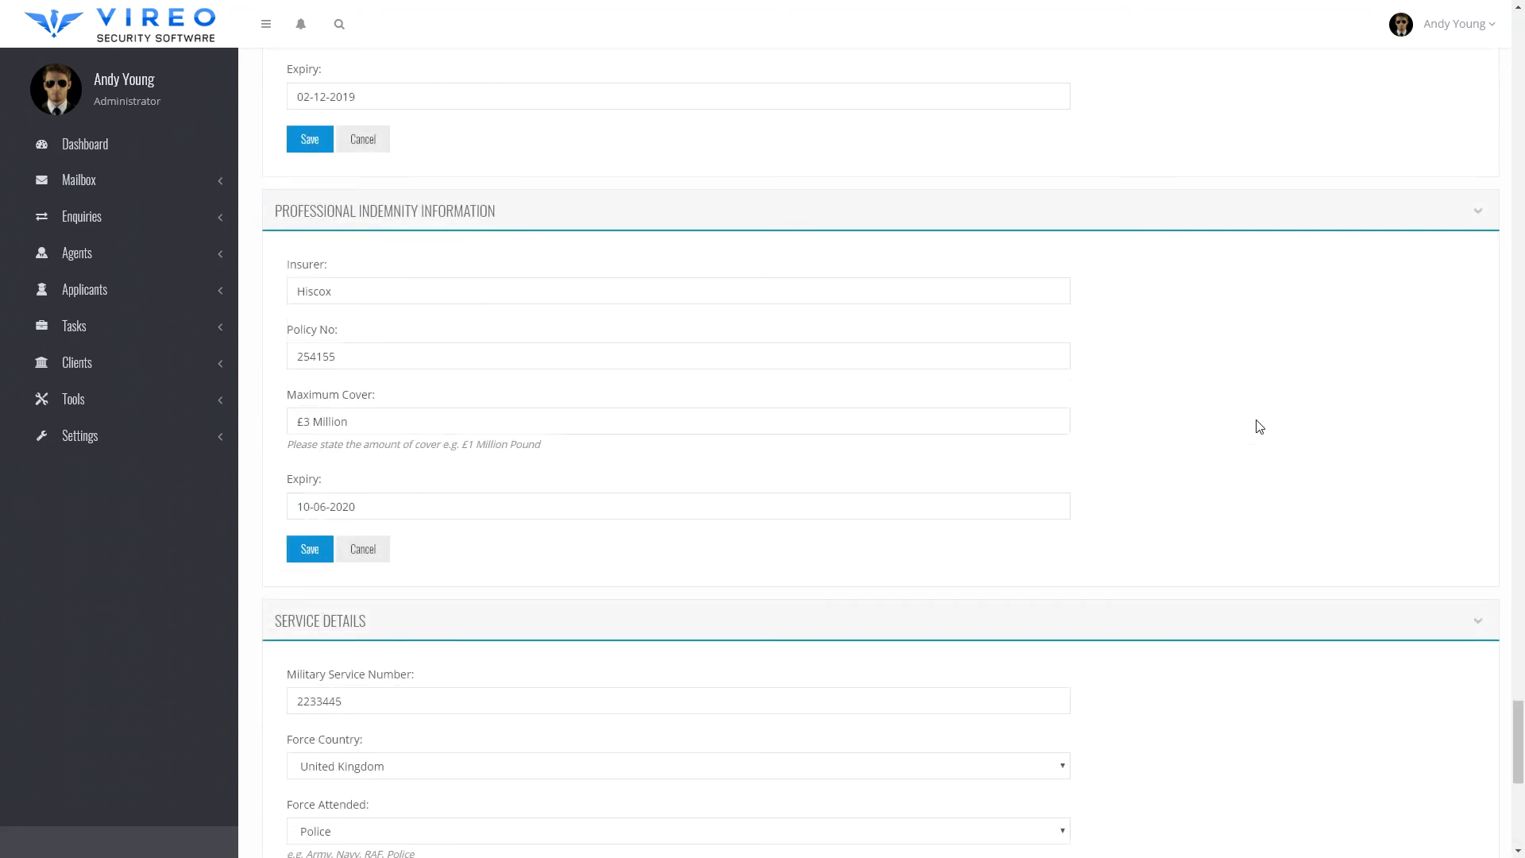
scroll(1262, 427, up, 15)
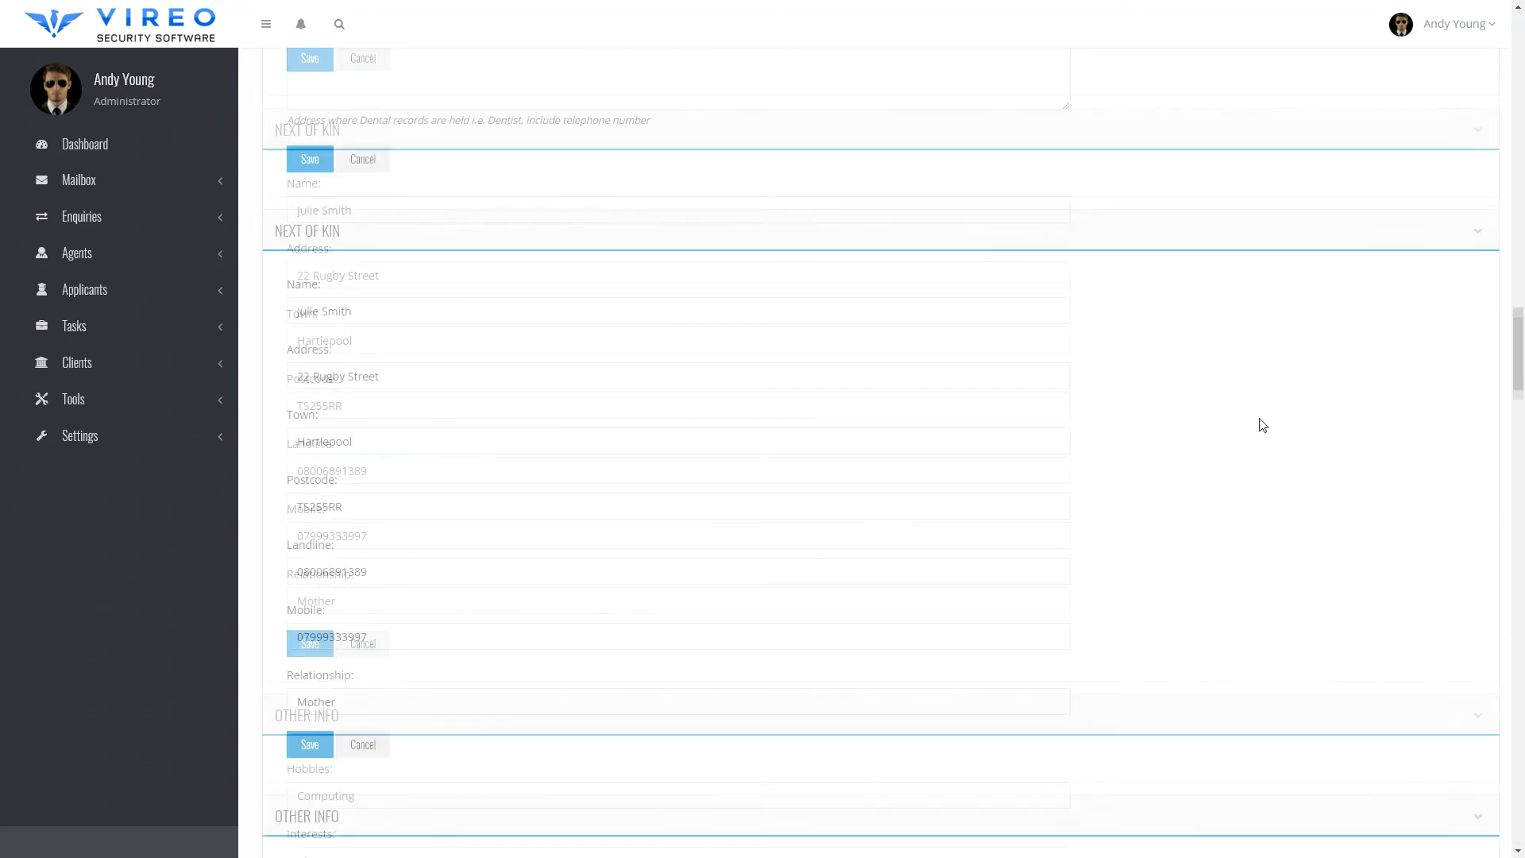
scroll(1261, 427, up, 20)
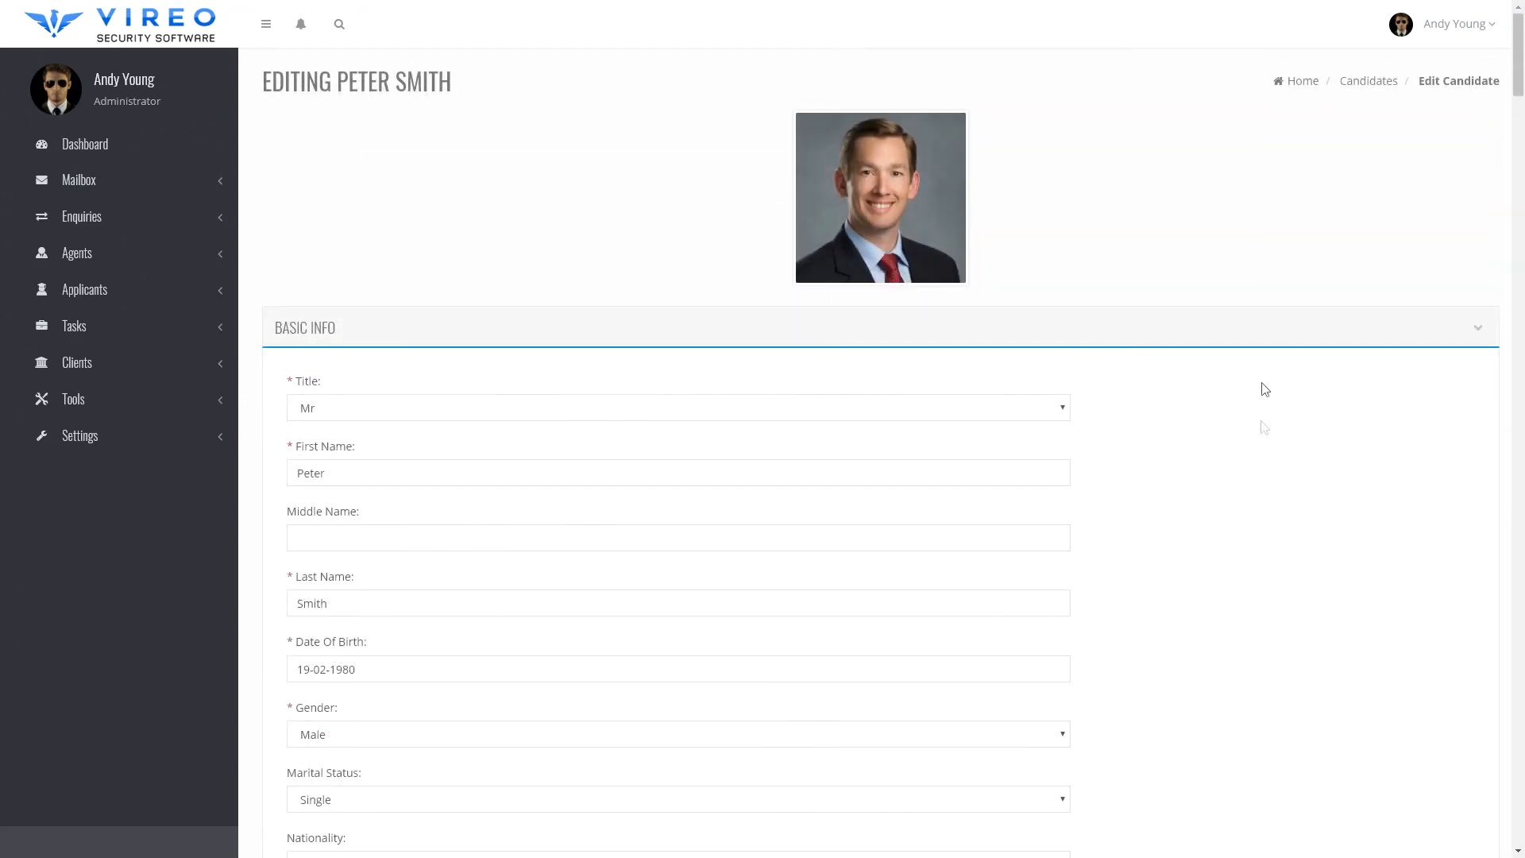
- View the agent Form Editor fields for the Private Investigation sector, then return to Pending Applicants
click(190, 449)
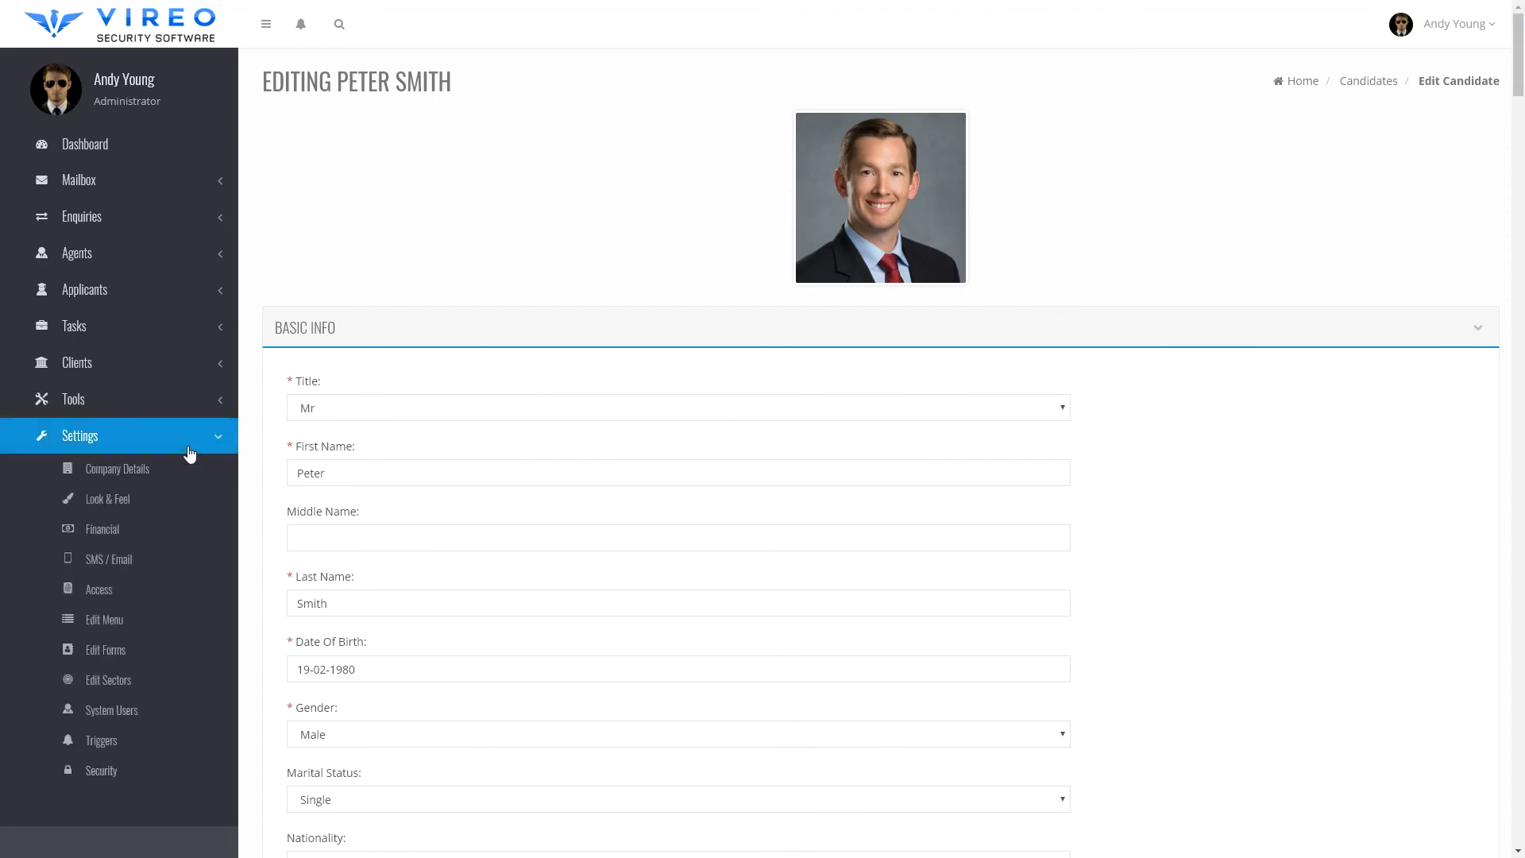
click(153, 651)
click(1406, 223)
click(1394, 258)
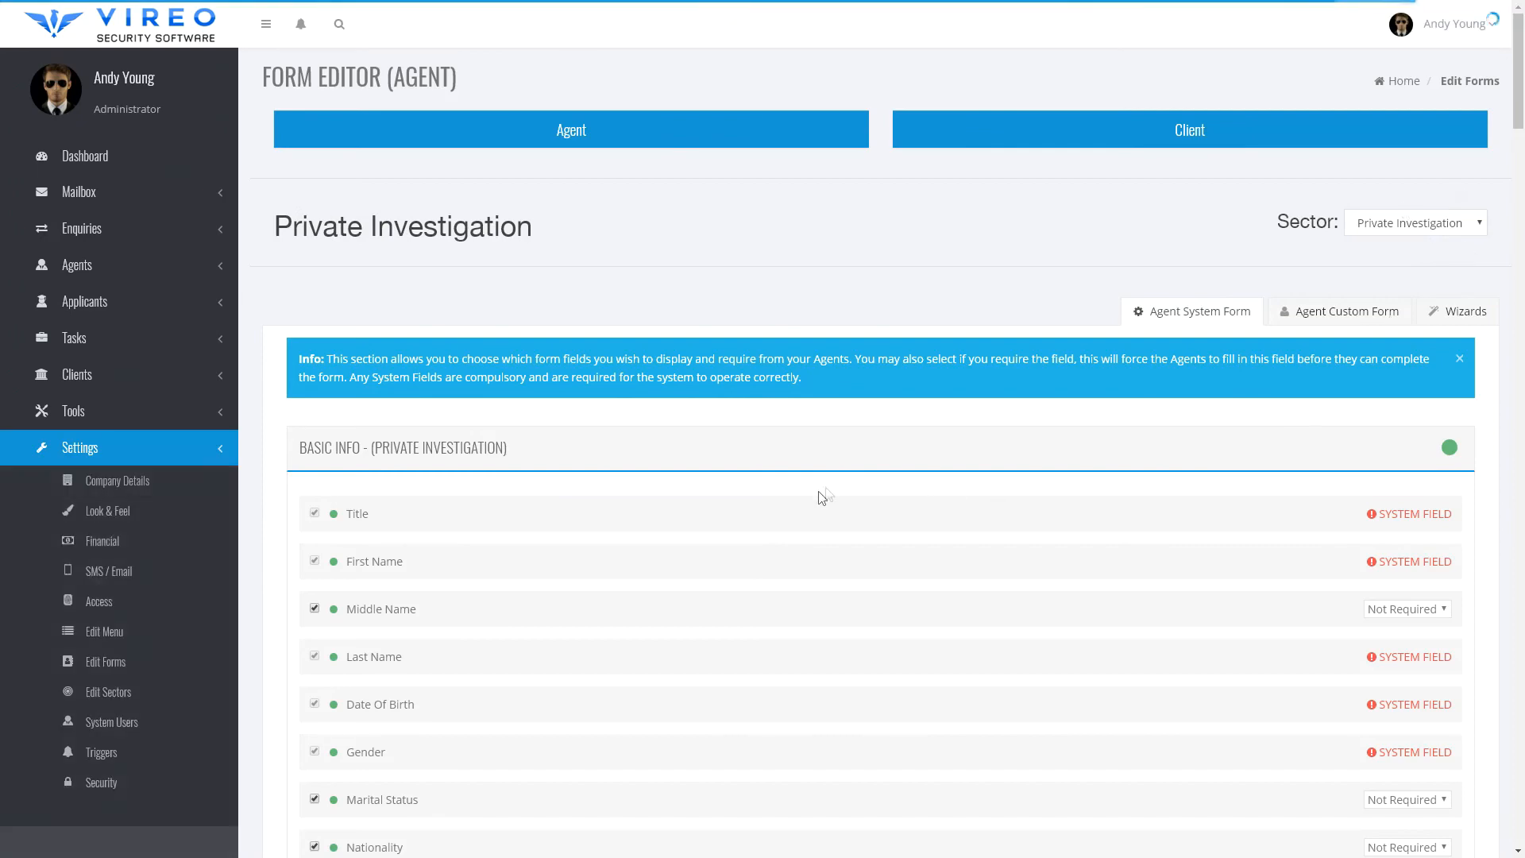
scroll(817, 493, down, 6)
scroll(527, 596, down, 15)
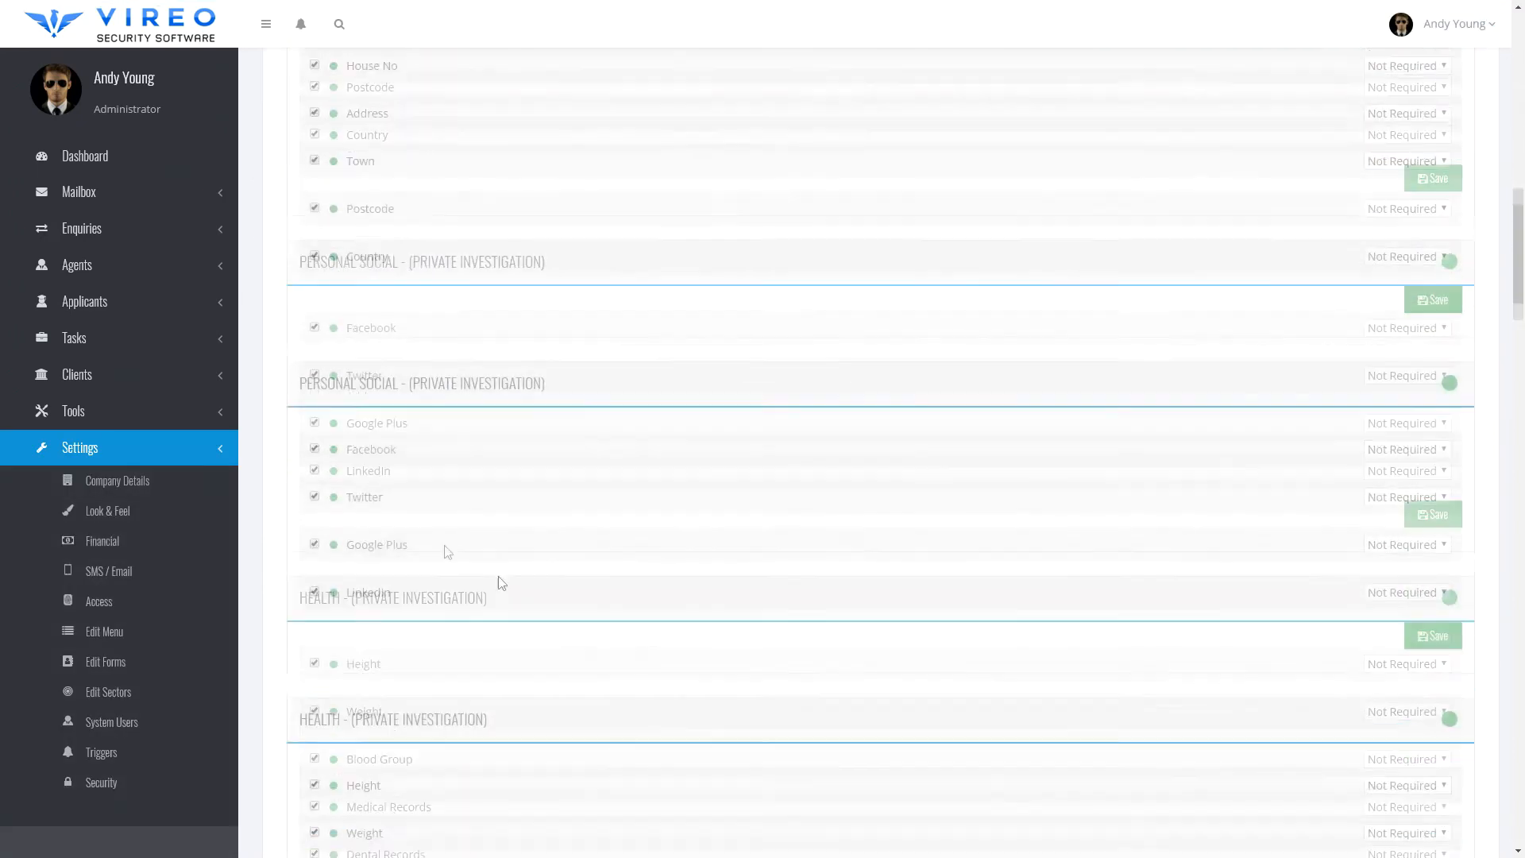
scroll(640, 457, up, 20)
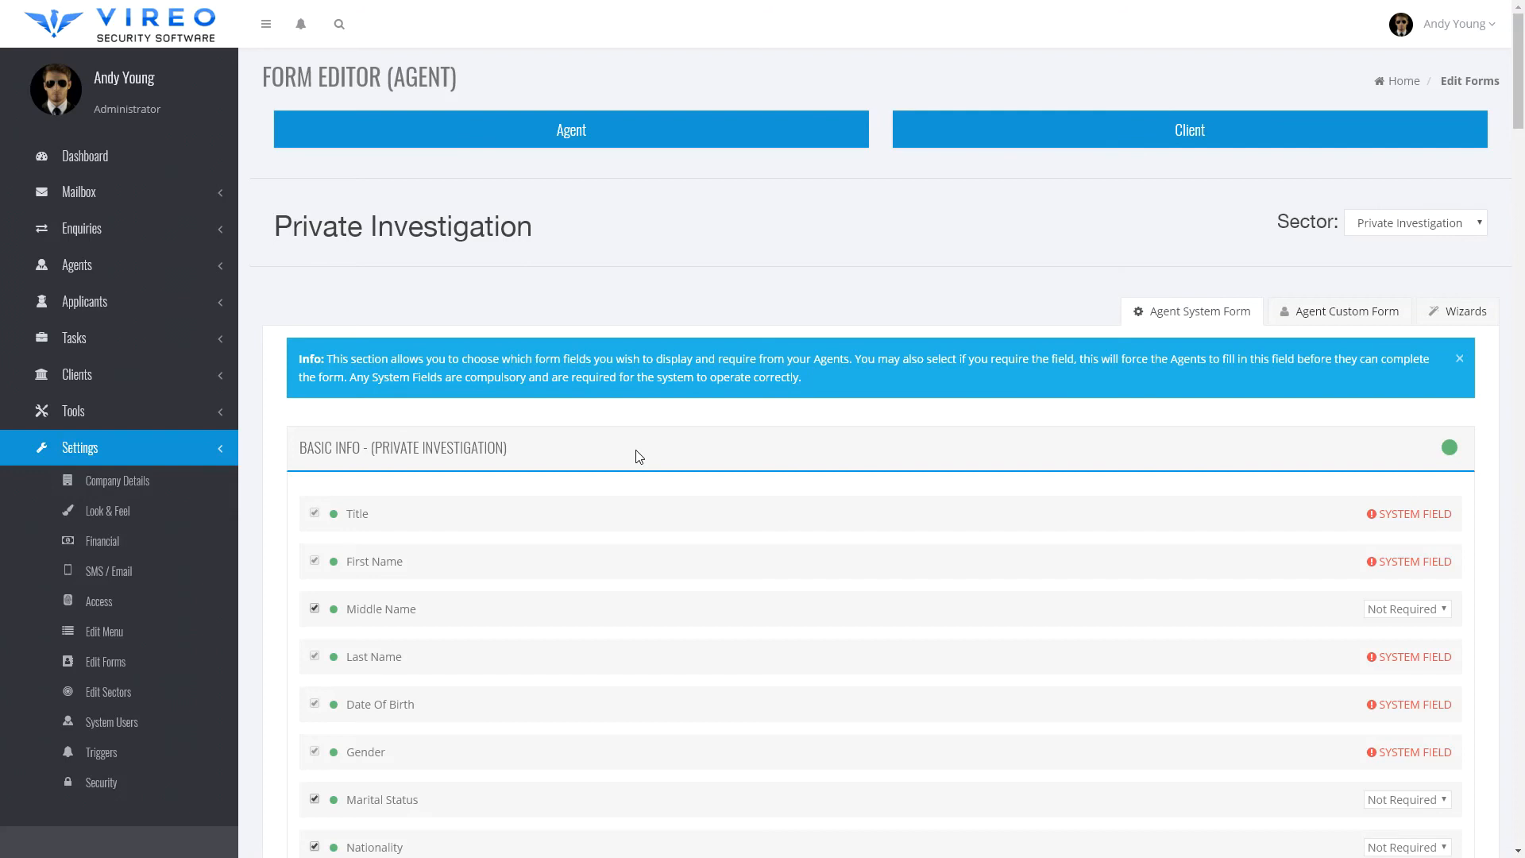
click(135, 301)
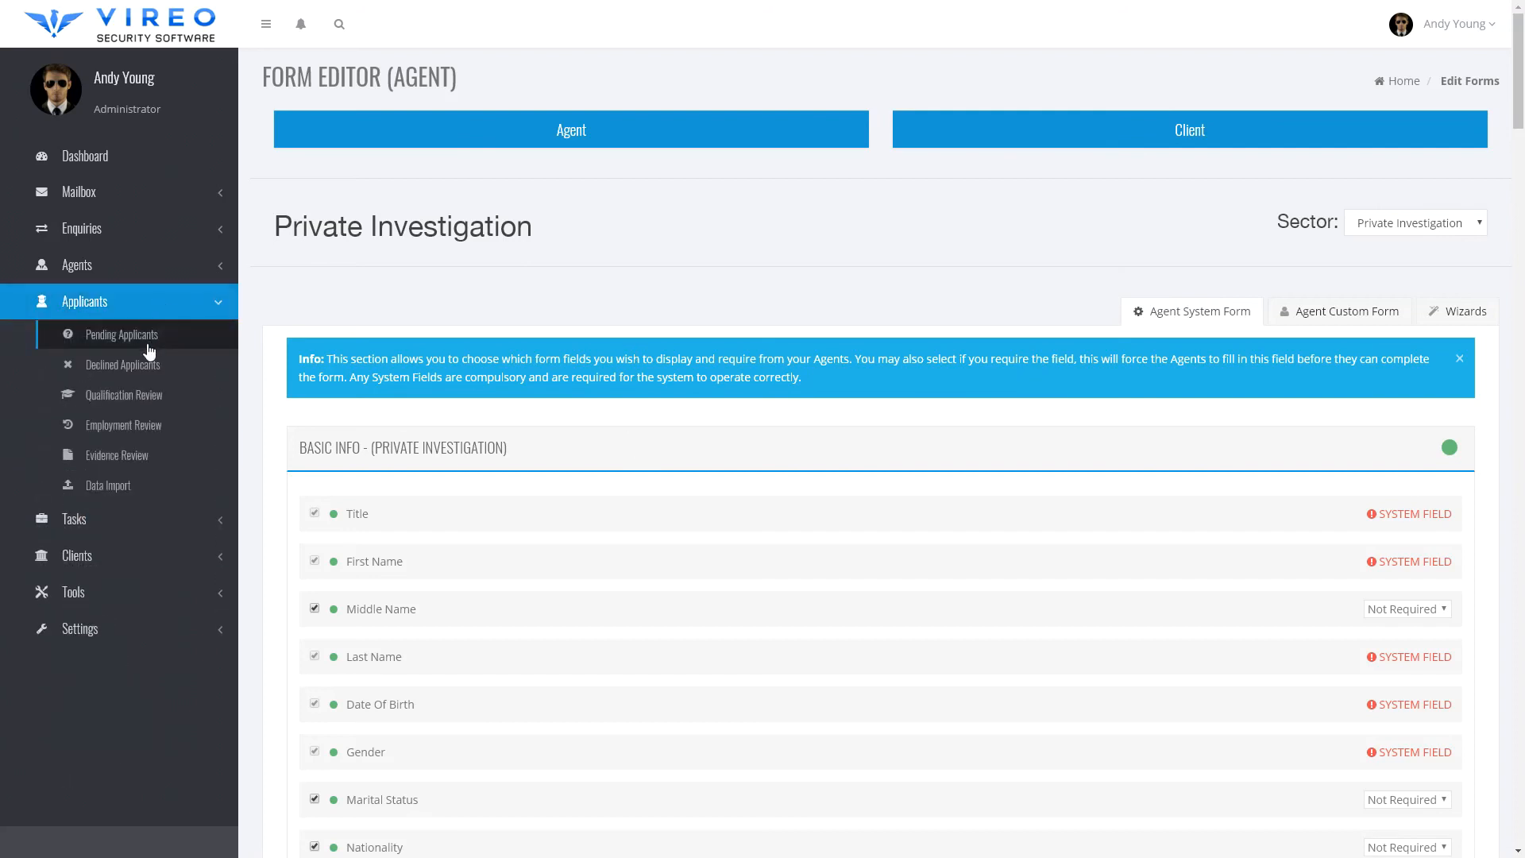
click(150, 335)
- In the applicant's edit form, record that he holds a driving licence and enter its number
click(372, 342)
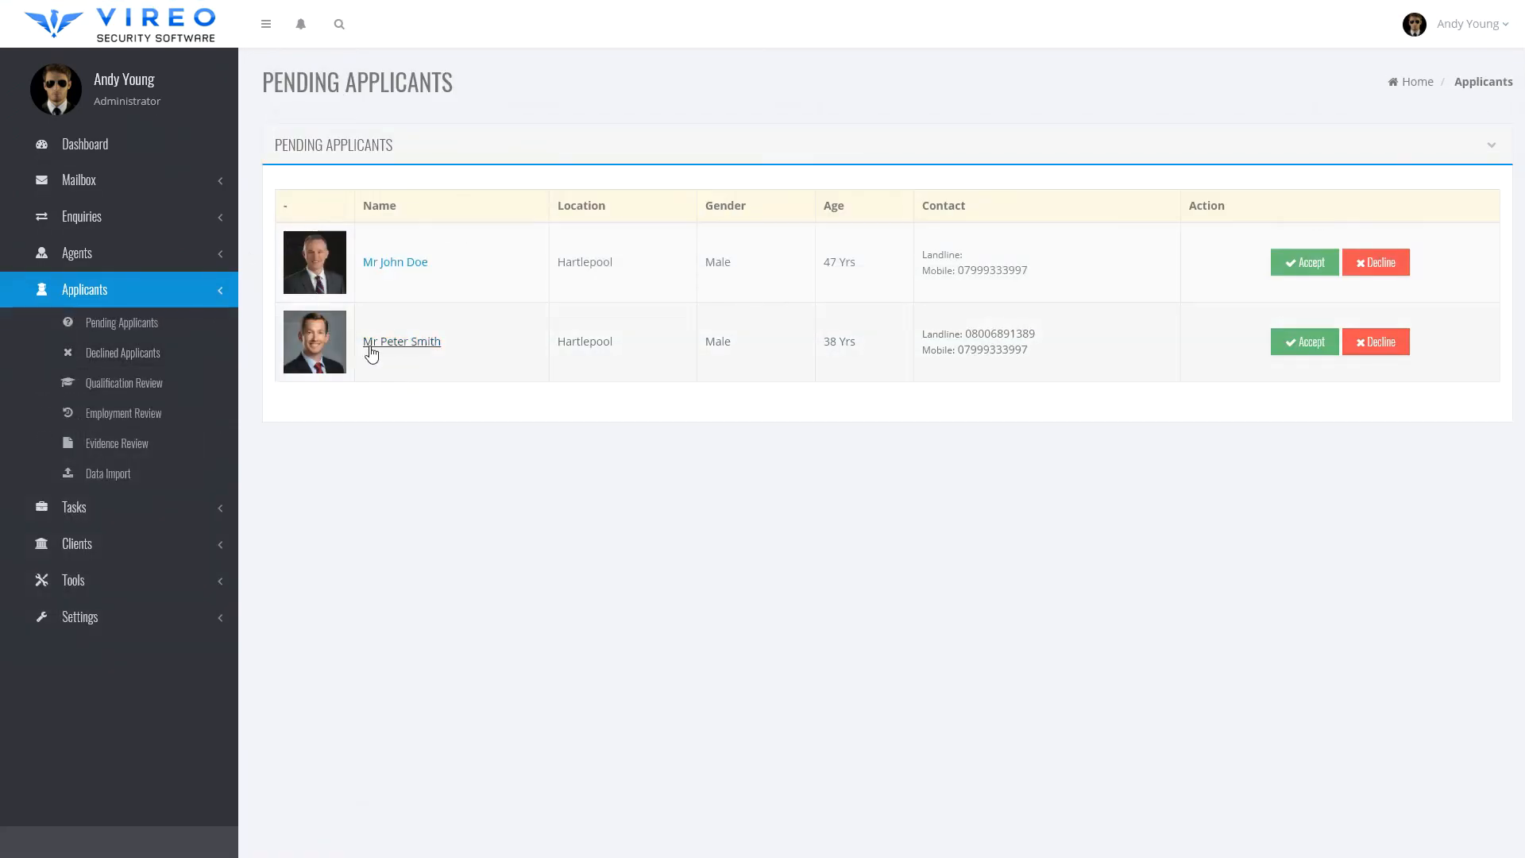
click(543, 326)
scroll(373, 373, down, 15)
click(372, 367)
click(354, 393)
click(323, 421)
- Try the Employment Type as Sub-Contractor, then as Employee
click(586, 521)
scroll(586, 520, down, 2)
click(397, 496)
click(348, 534)
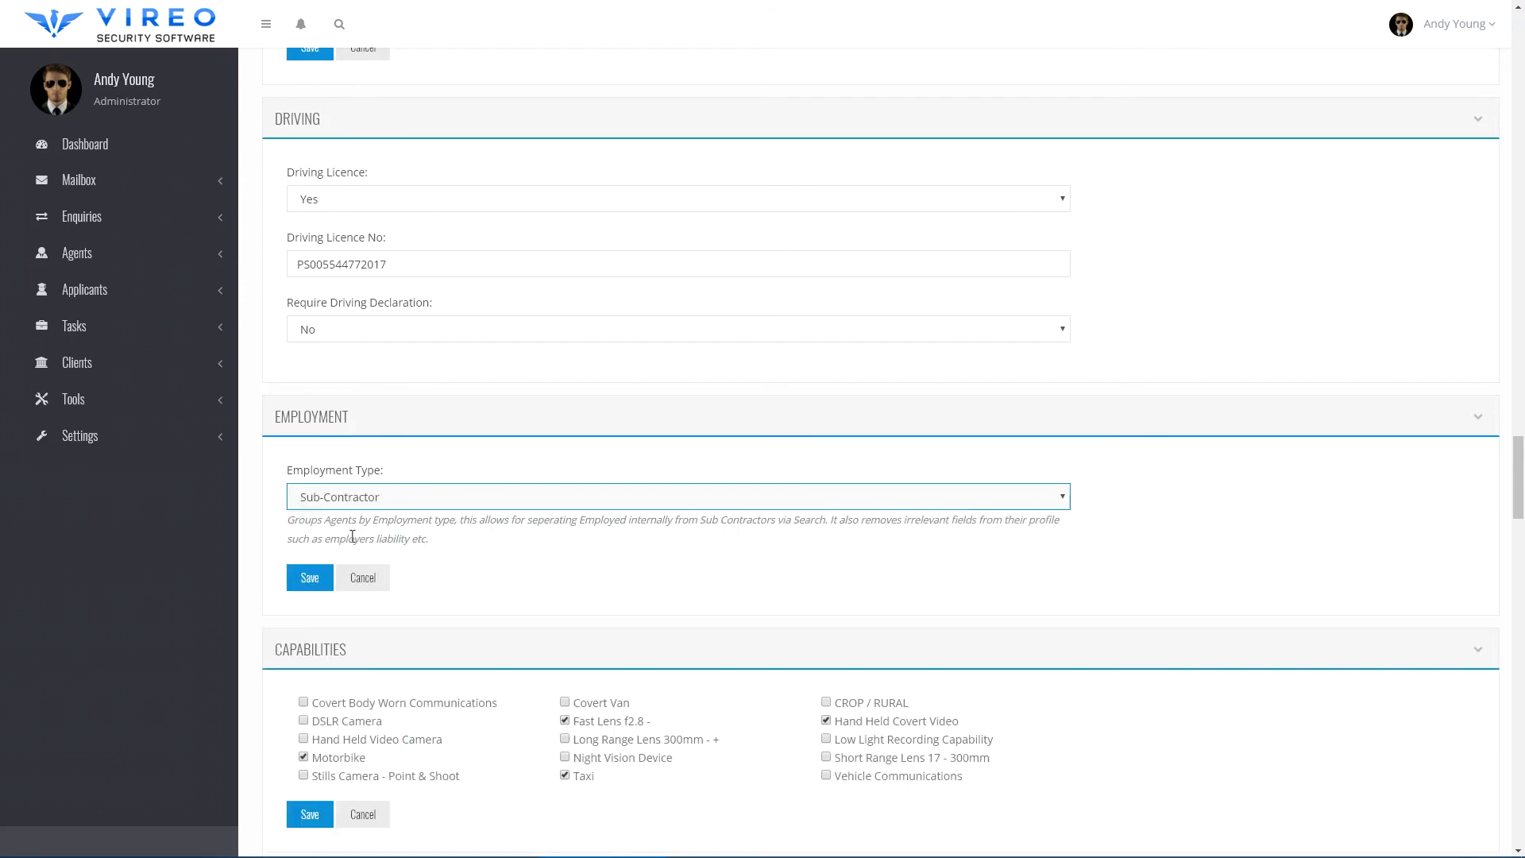
click(377, 507)
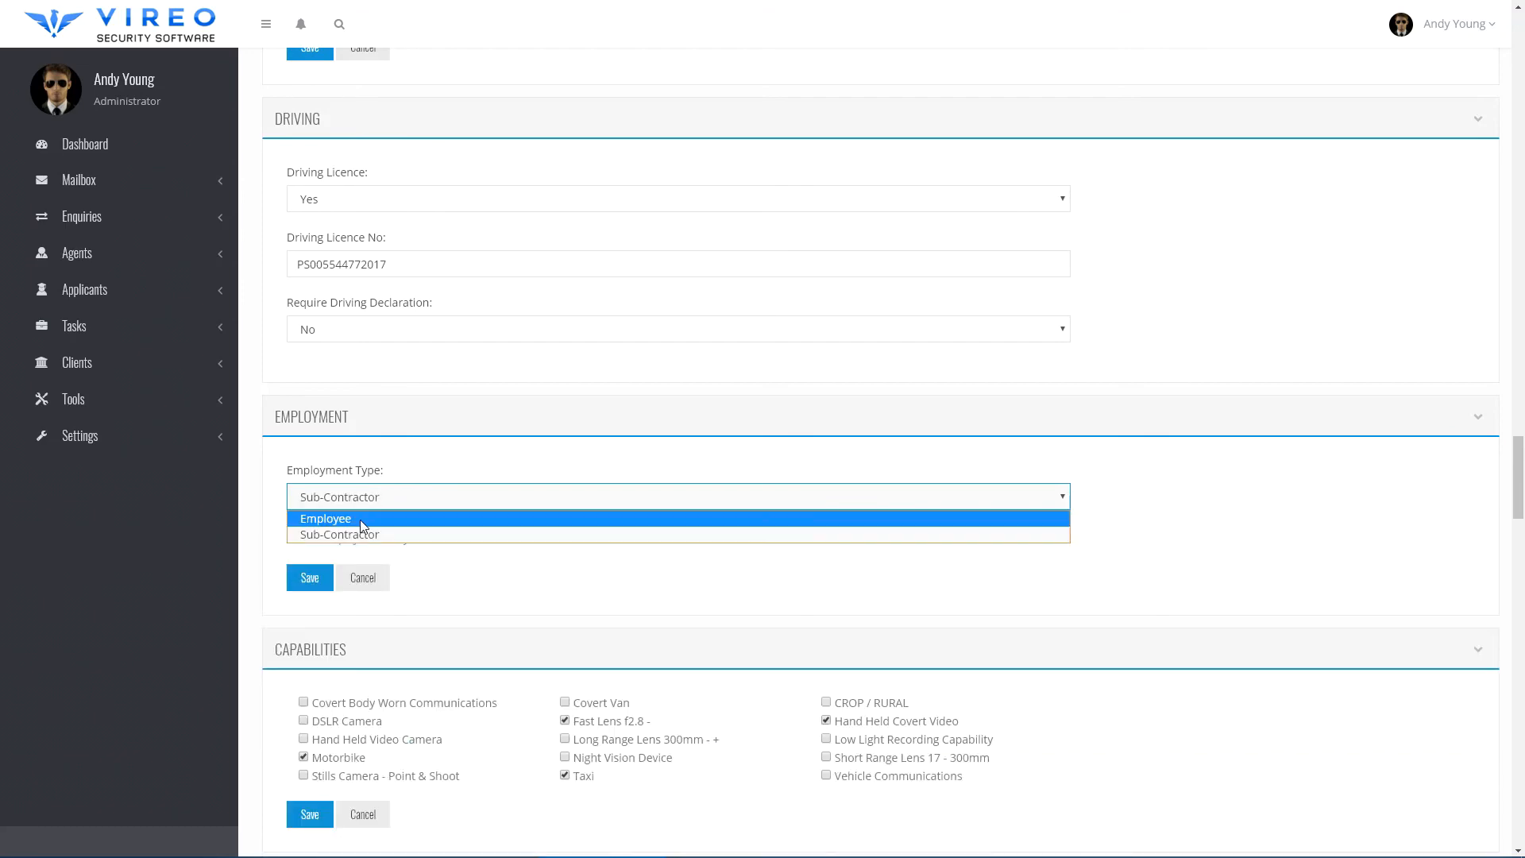
click(354, 517)
- Leave salary and annual increase unticked, set Employment Type back to Sub-Contractor, and save
click(303, 612)
scroll(698, 613, down, 8)
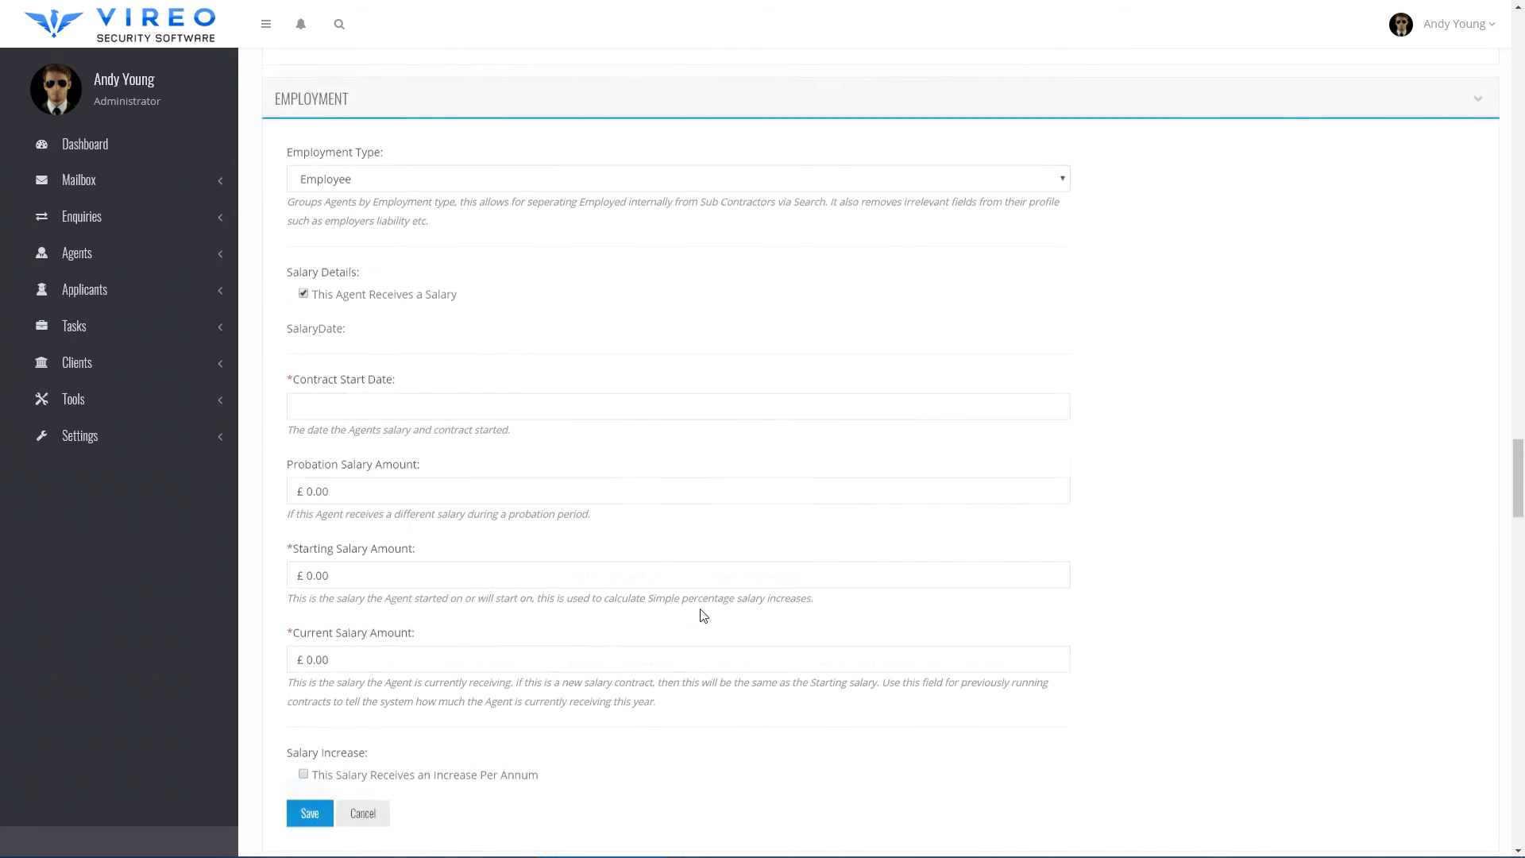
click(303, 457)
scroll(766, 552, down, 2)
scroll(378, 449, up, 2)
click(304, 457)
scroll(763, 498, up, 7)
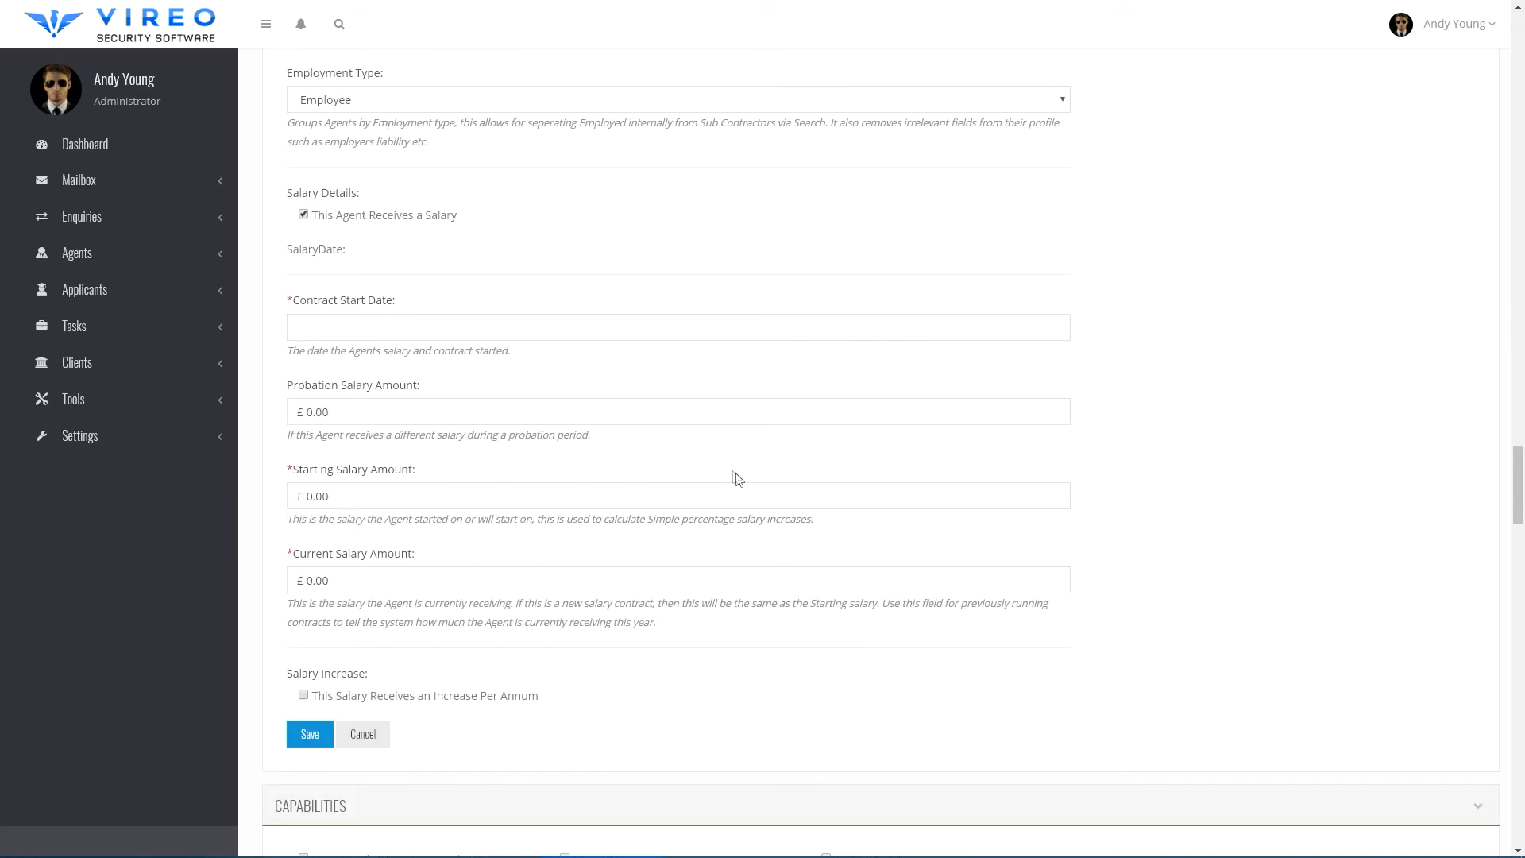
click(304, 533)
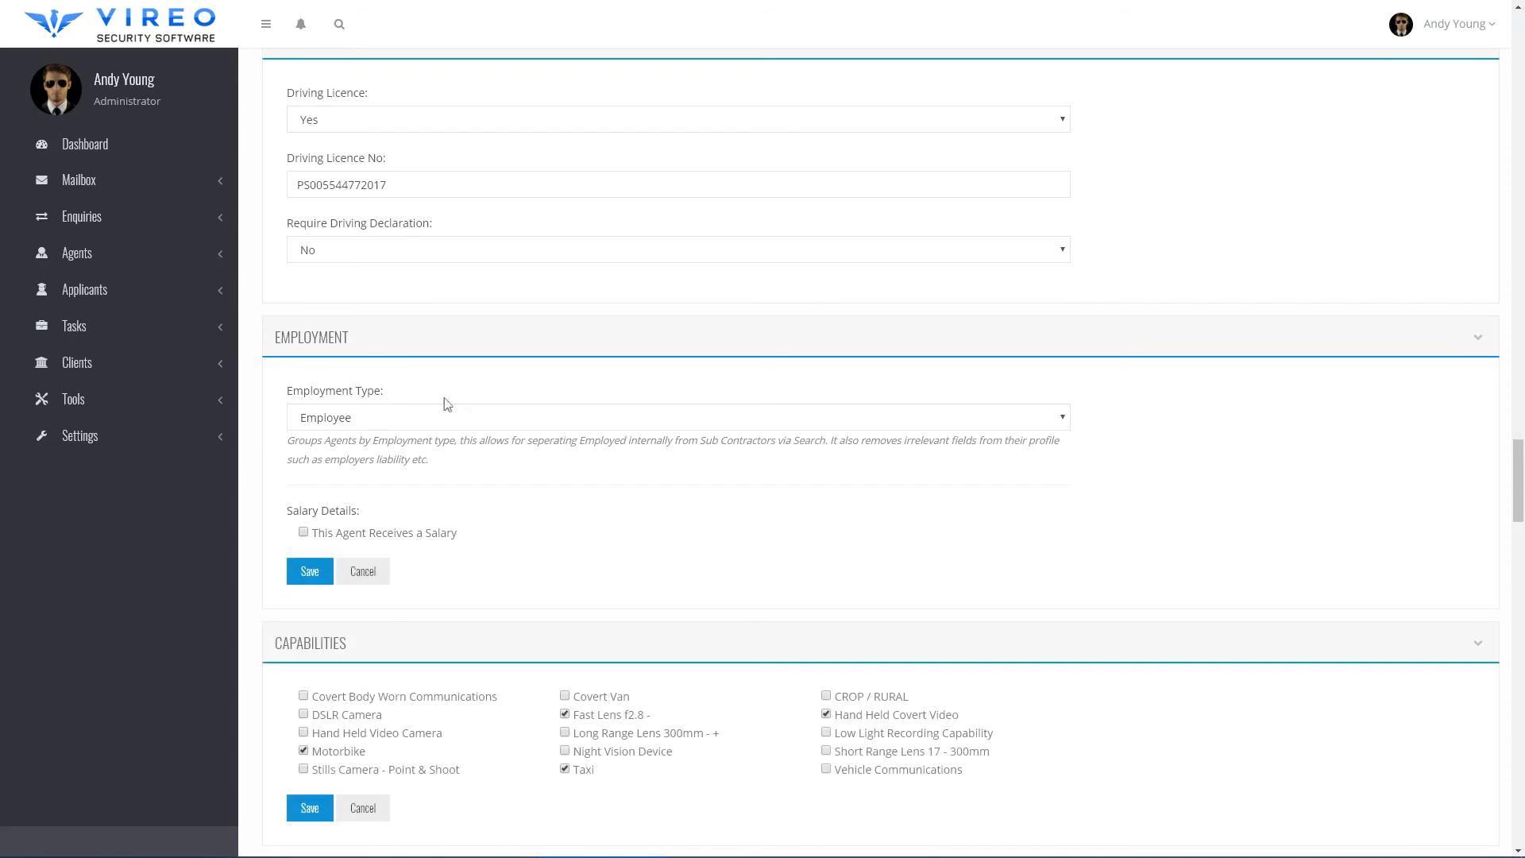
click(421, 419)
click(363, 457)
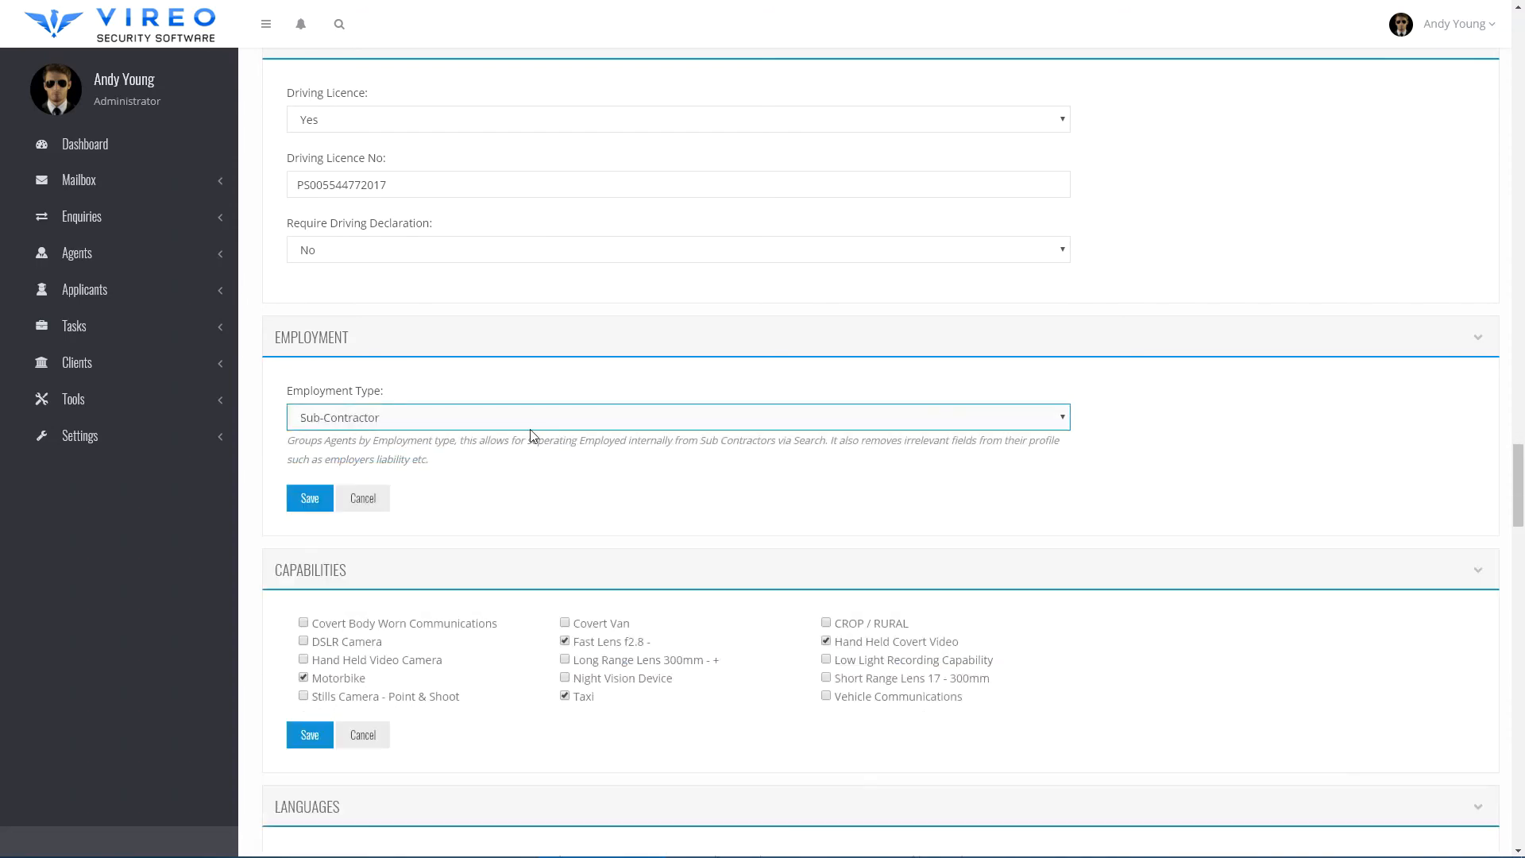
click(310, 498)
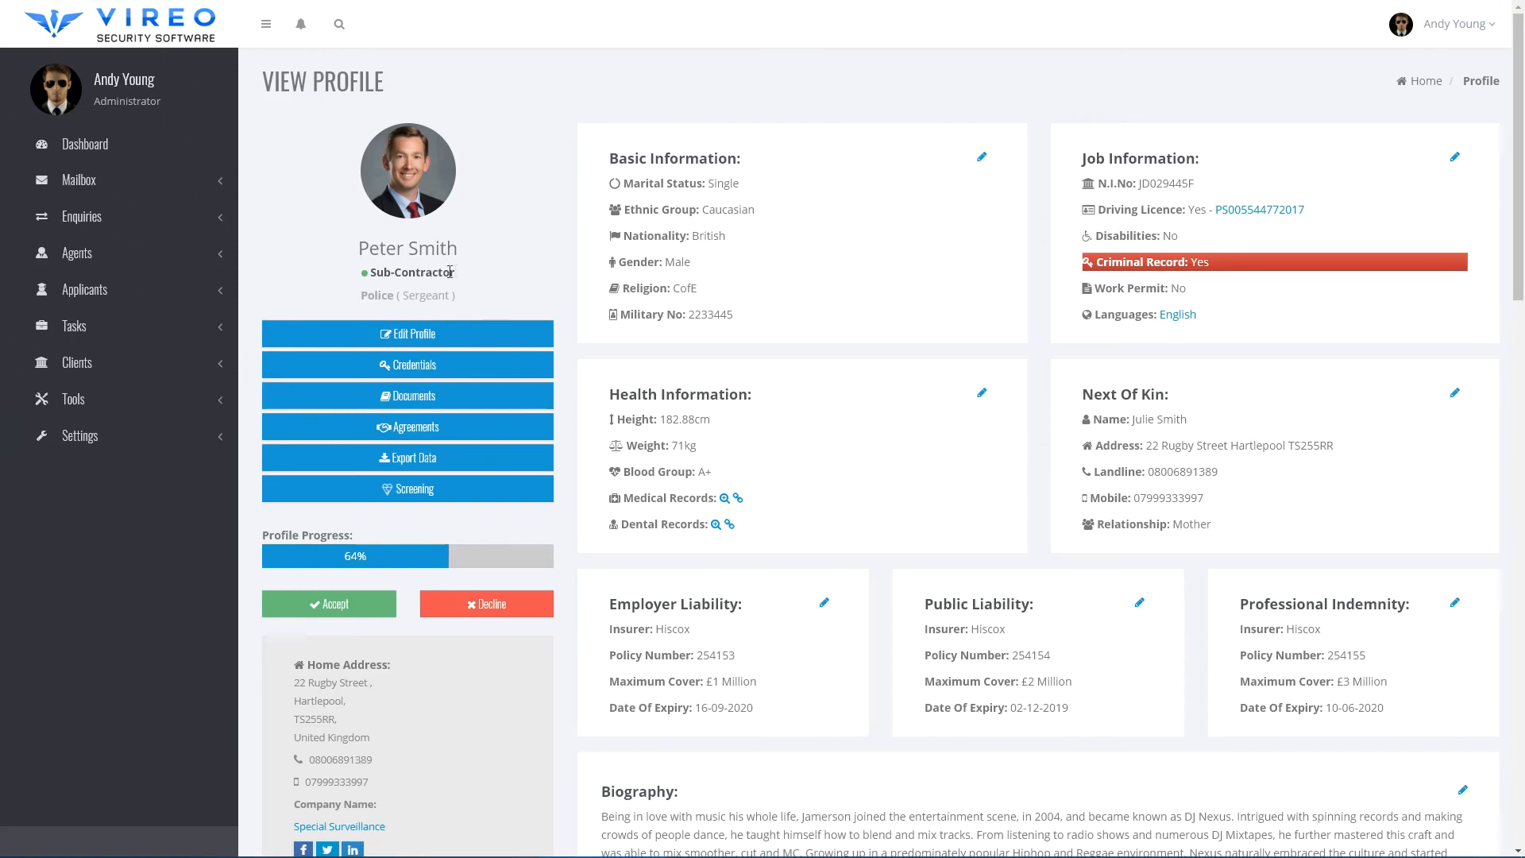
mouse_move(456, 272)
mouse_down()
mouse_move(367, 272)
mouse_move(460, 272)
mouse_up()
click(1258, 211)
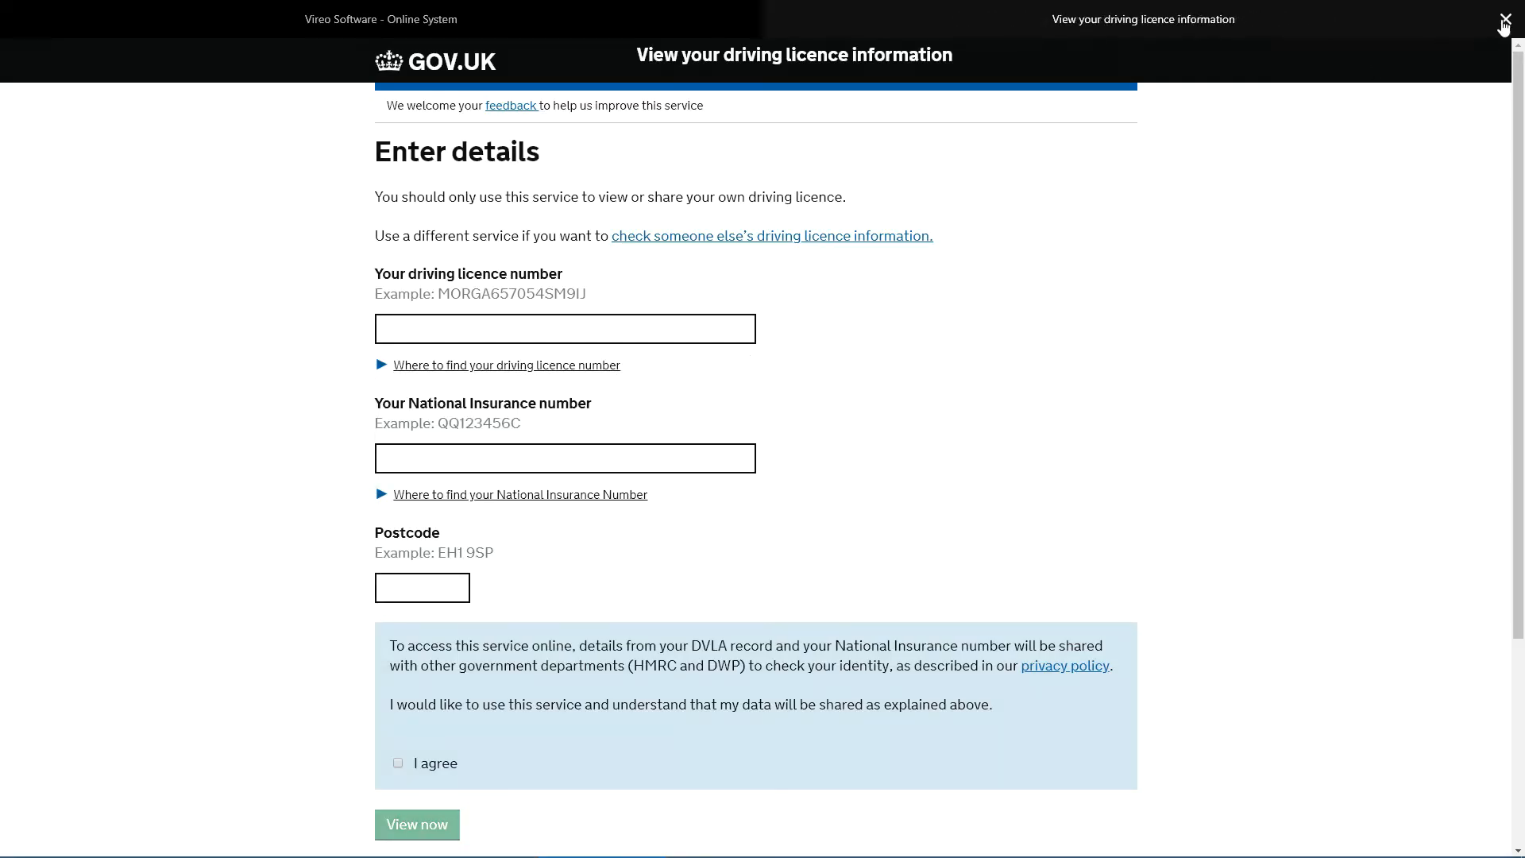
click(1504, 24)
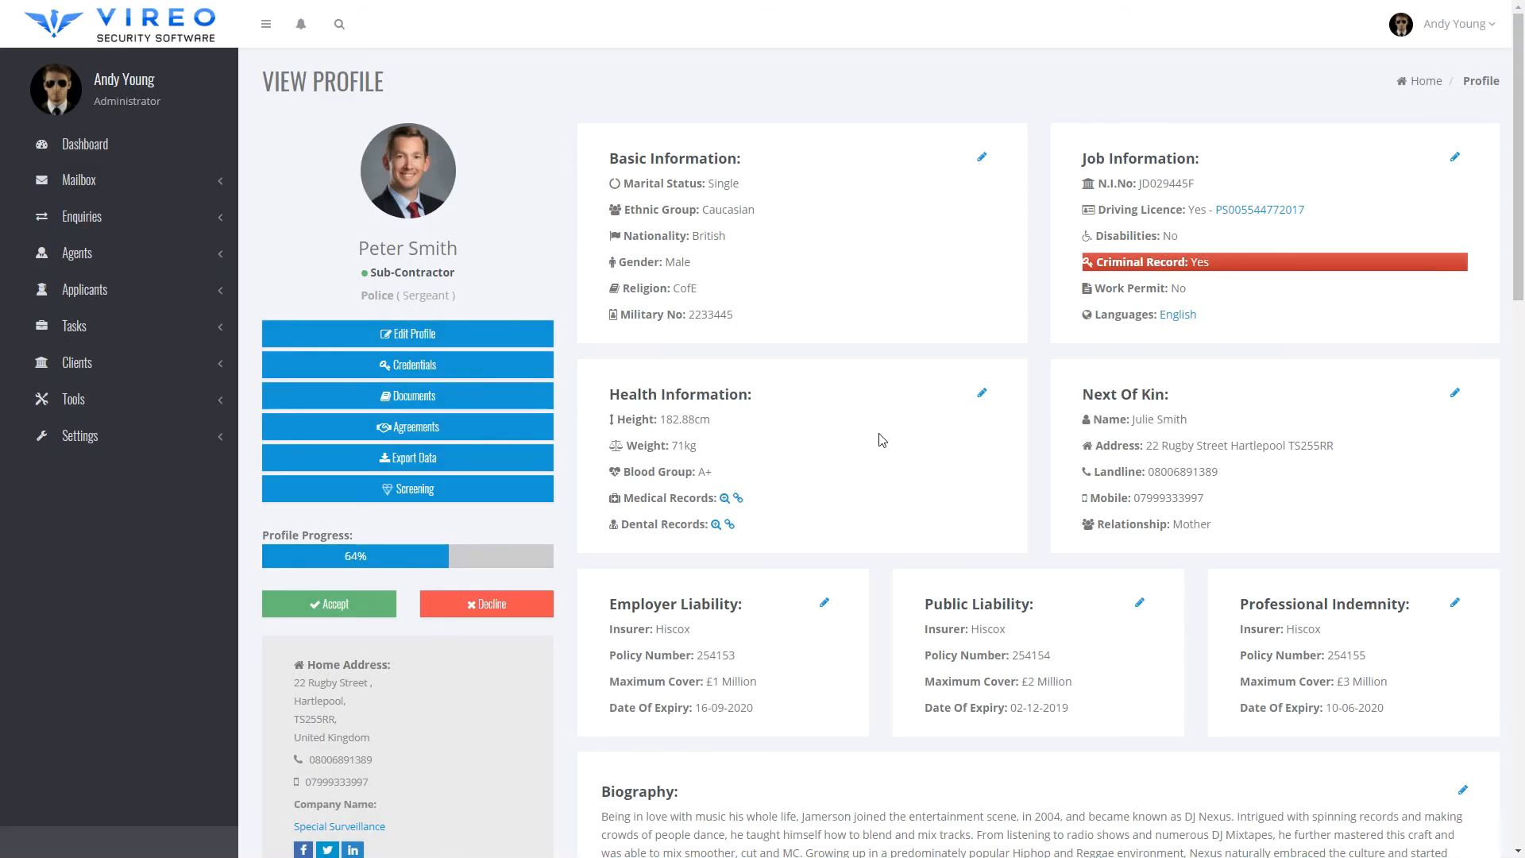
scroll(881, 439, down, 5)
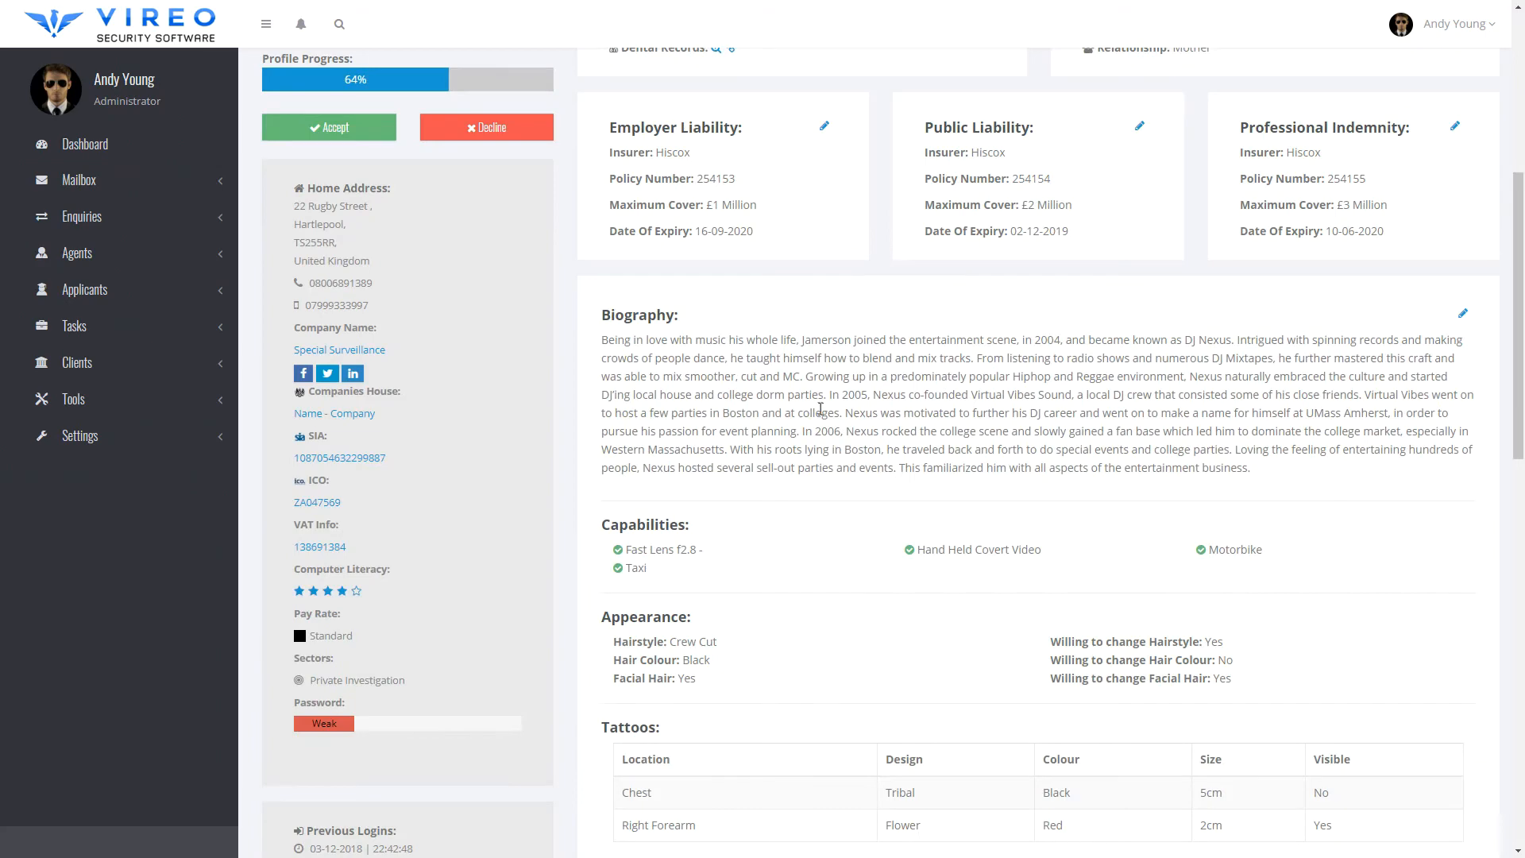
- Look up the SIA register and run a check recording the active Front Line Close Protection licence
click(350, 464)
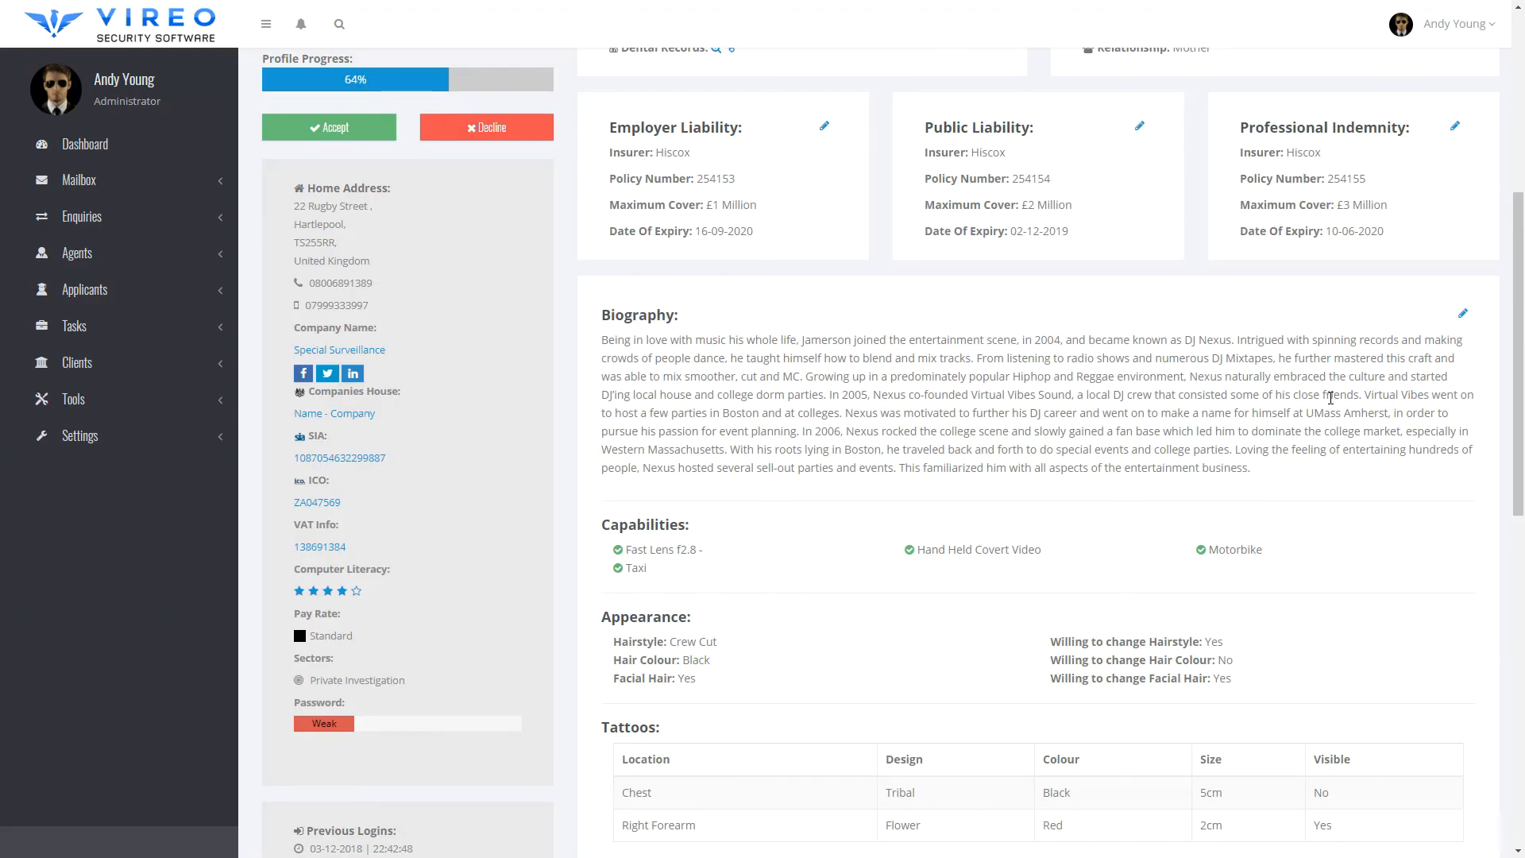
scroll(1389, 441, down, 15)
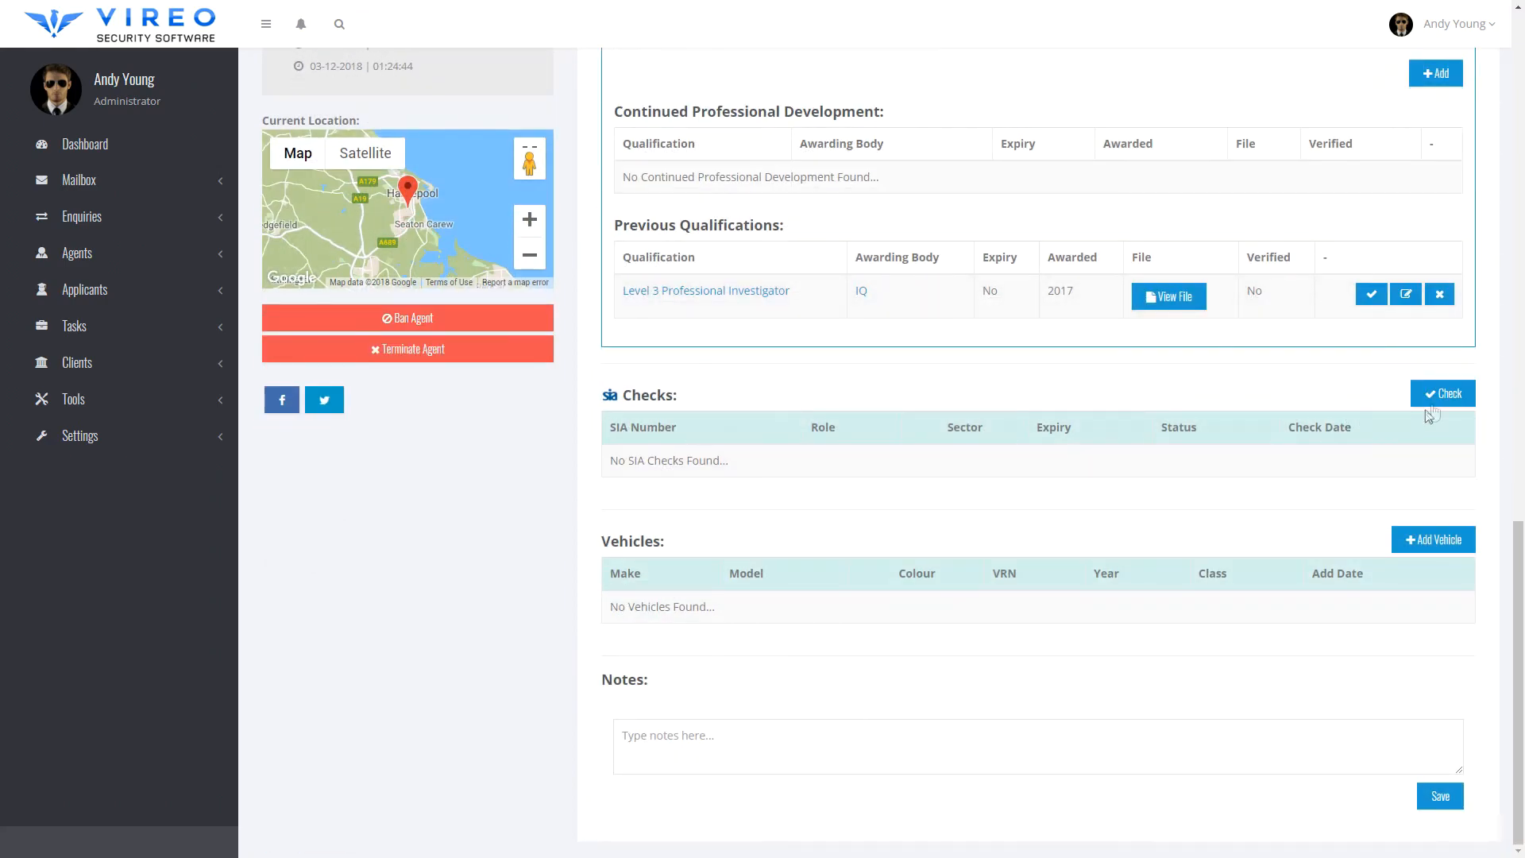
click(1442, 405)
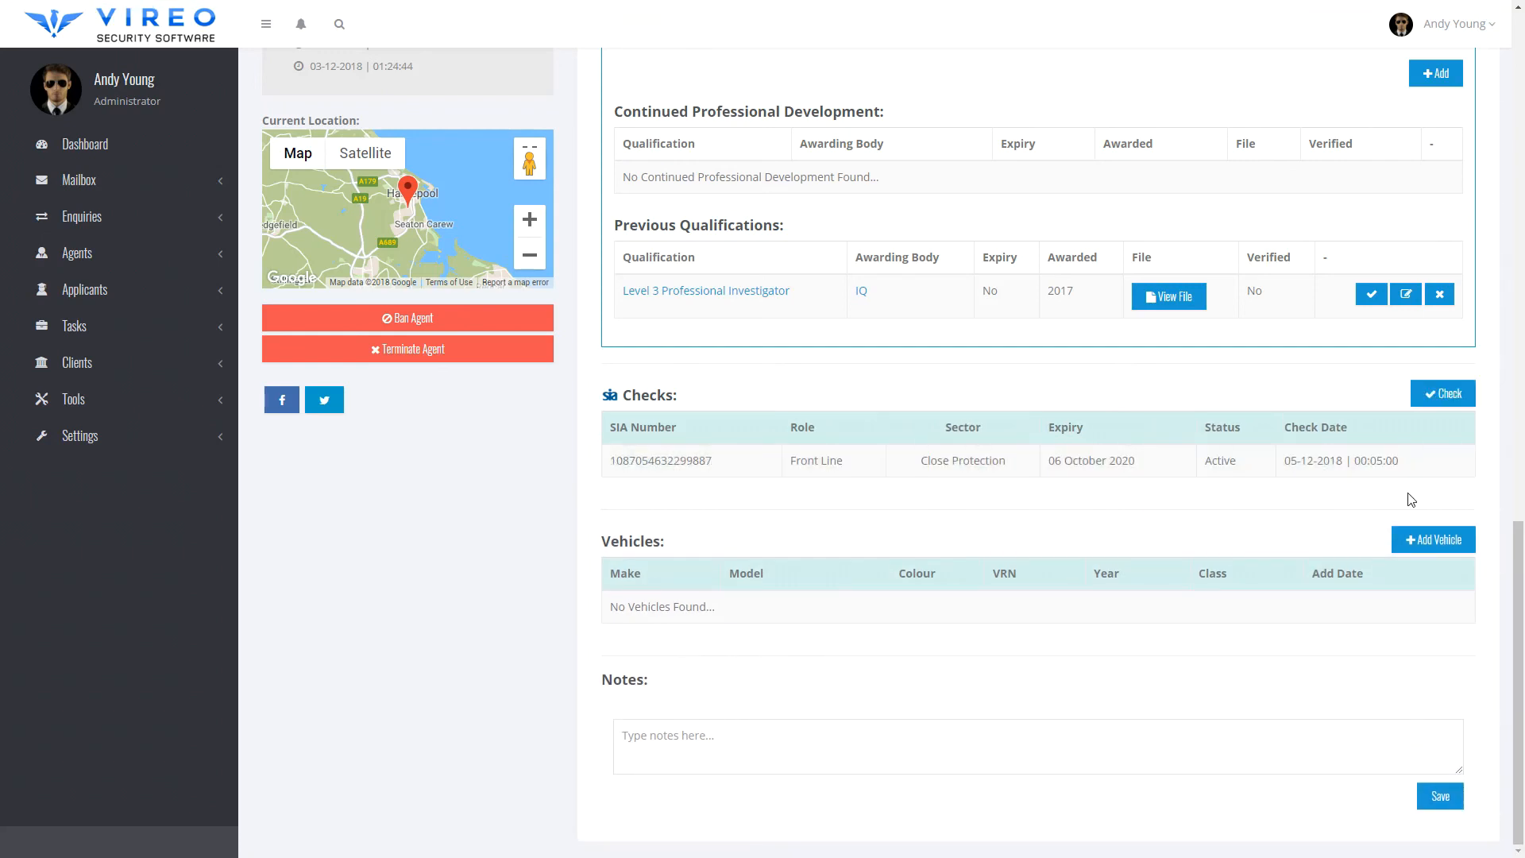
click(143, 399)
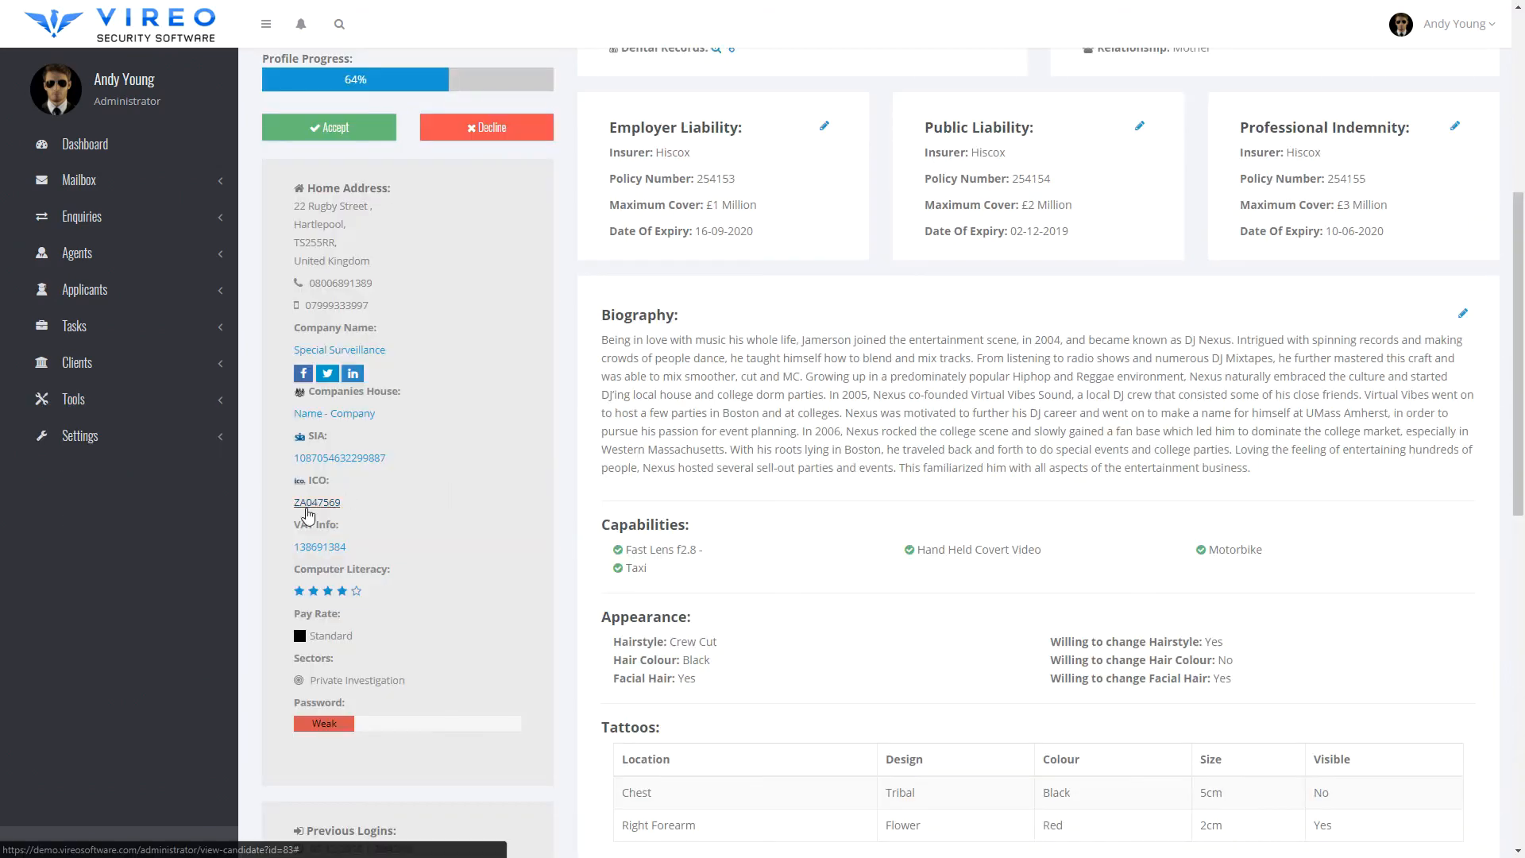
click(316, 503)
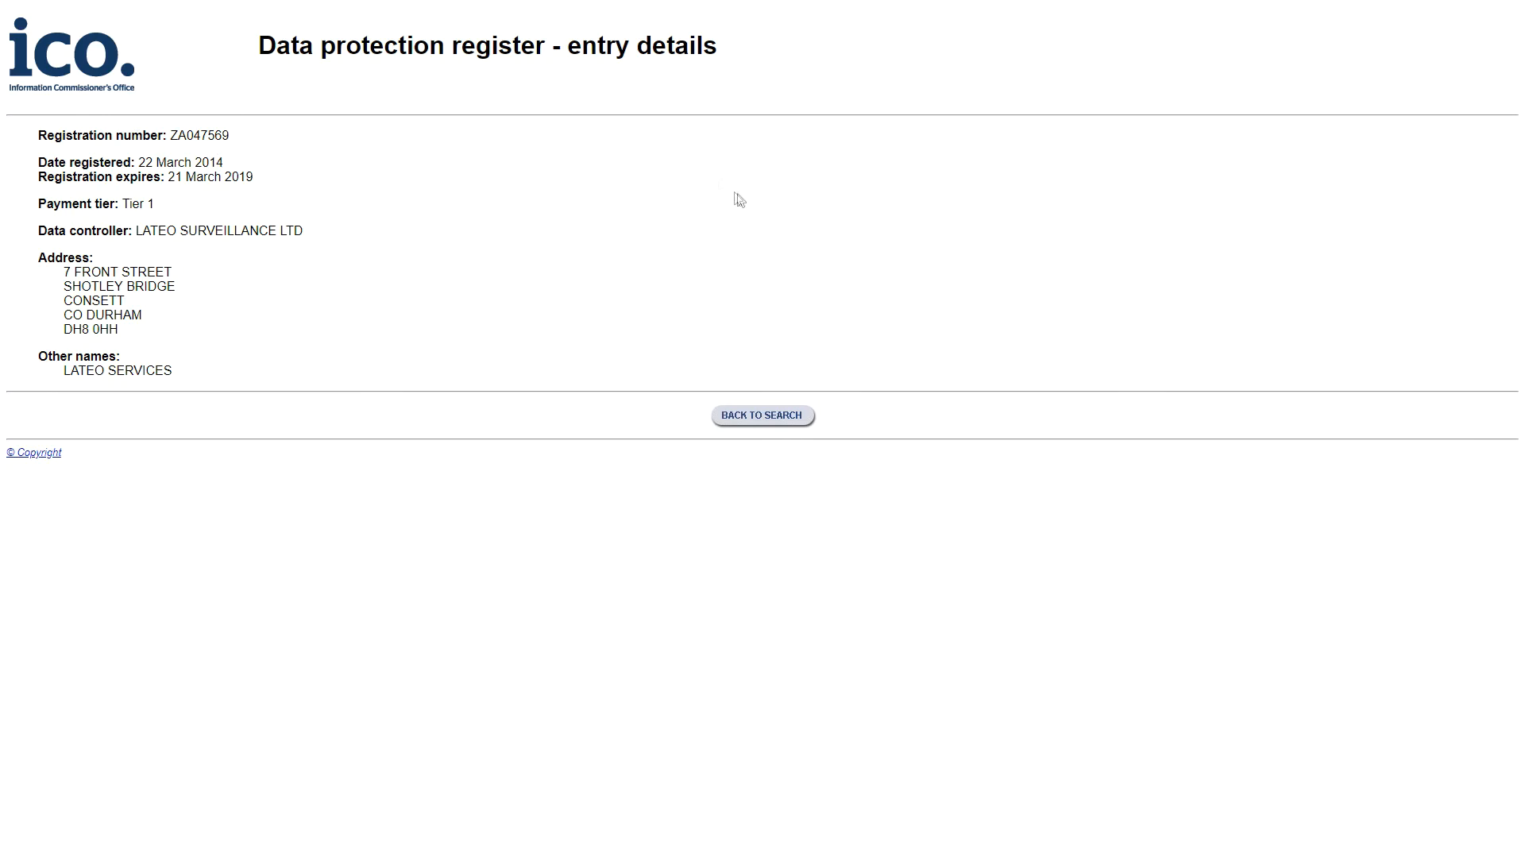
key(ctrl+w)
click(313, 547)
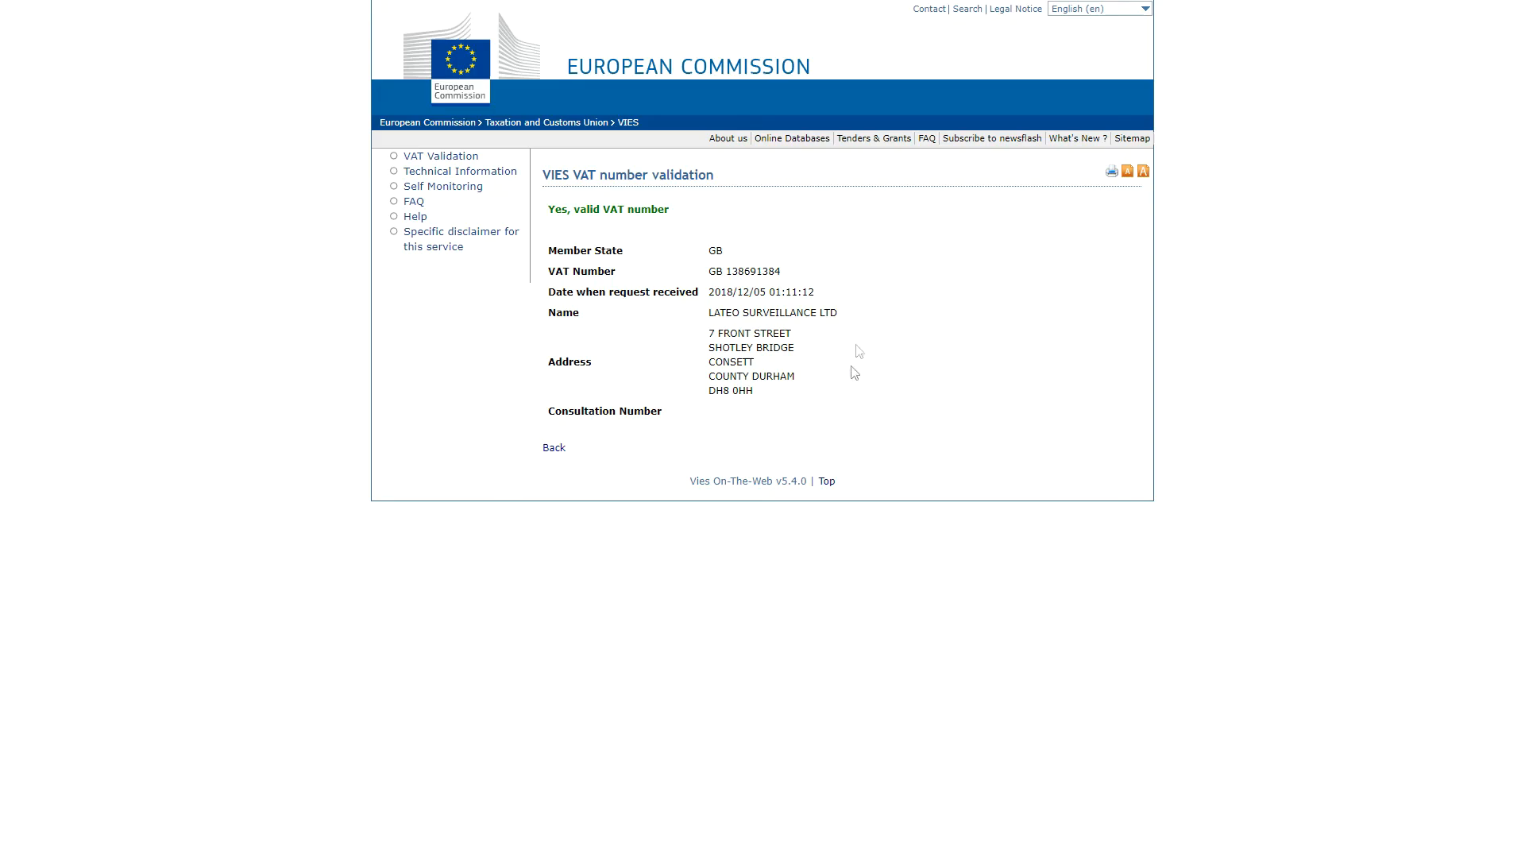
key(ctrl+w)
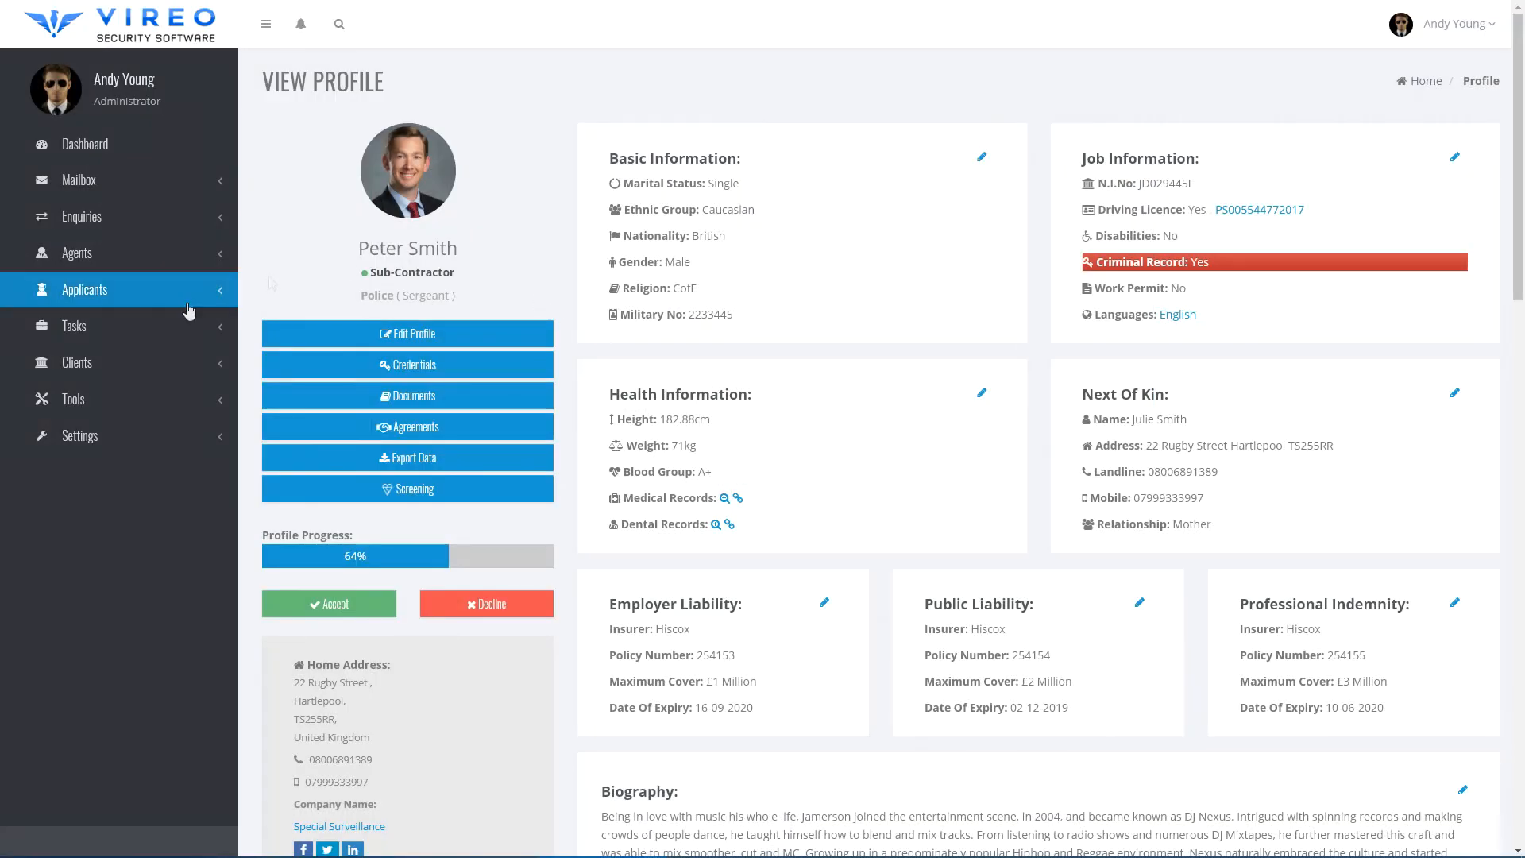
click(155, 305)
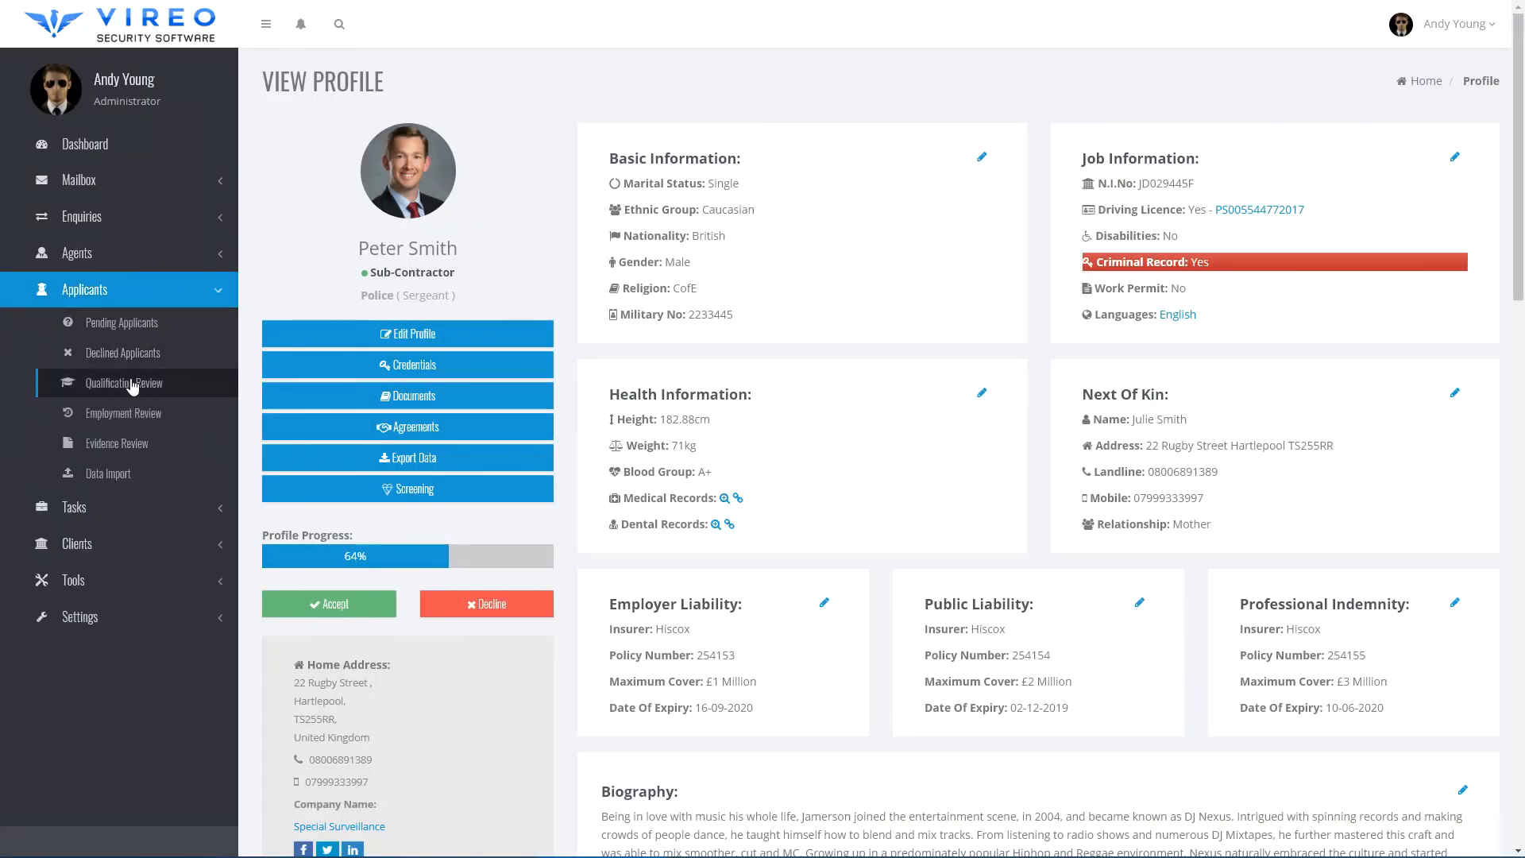
- Accept the Level 3 Professional Investigator qualification after viewing its certificate, and the Mitie employment entry
click(184, 394)
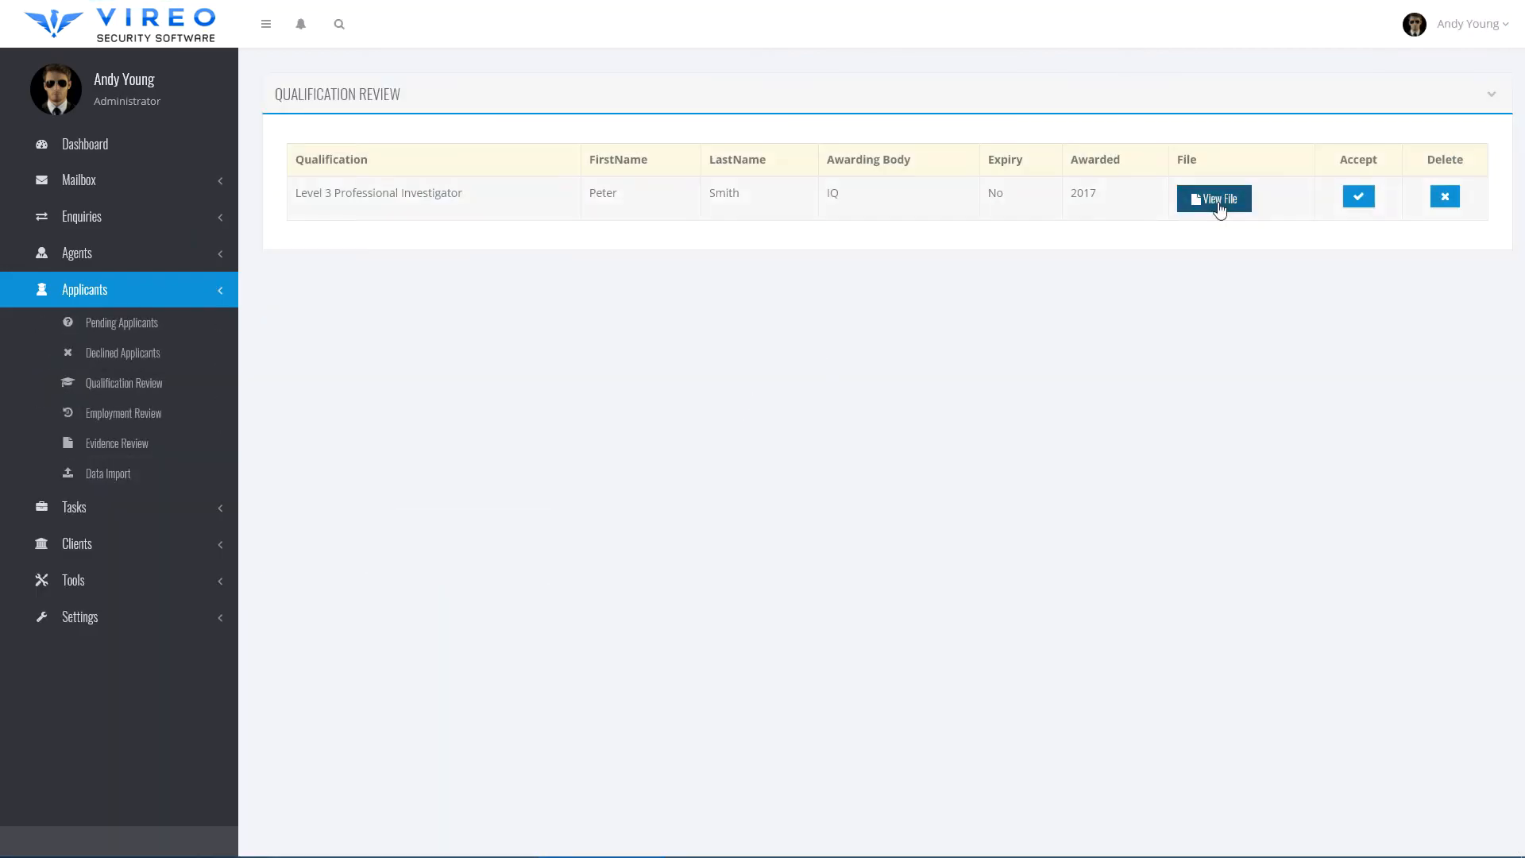
click(1211, 198)
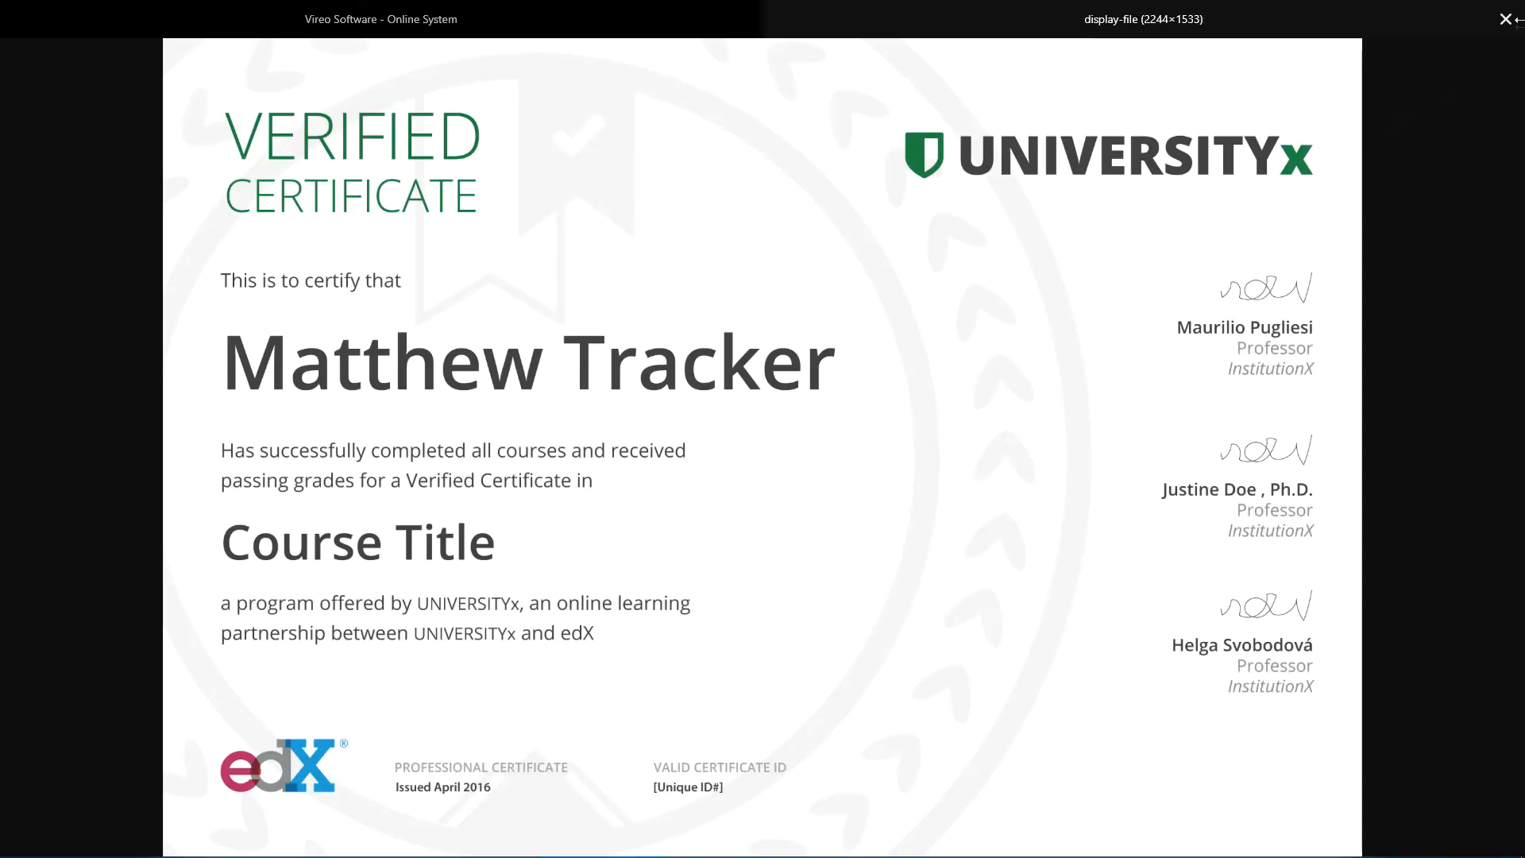
click(1505, 22)
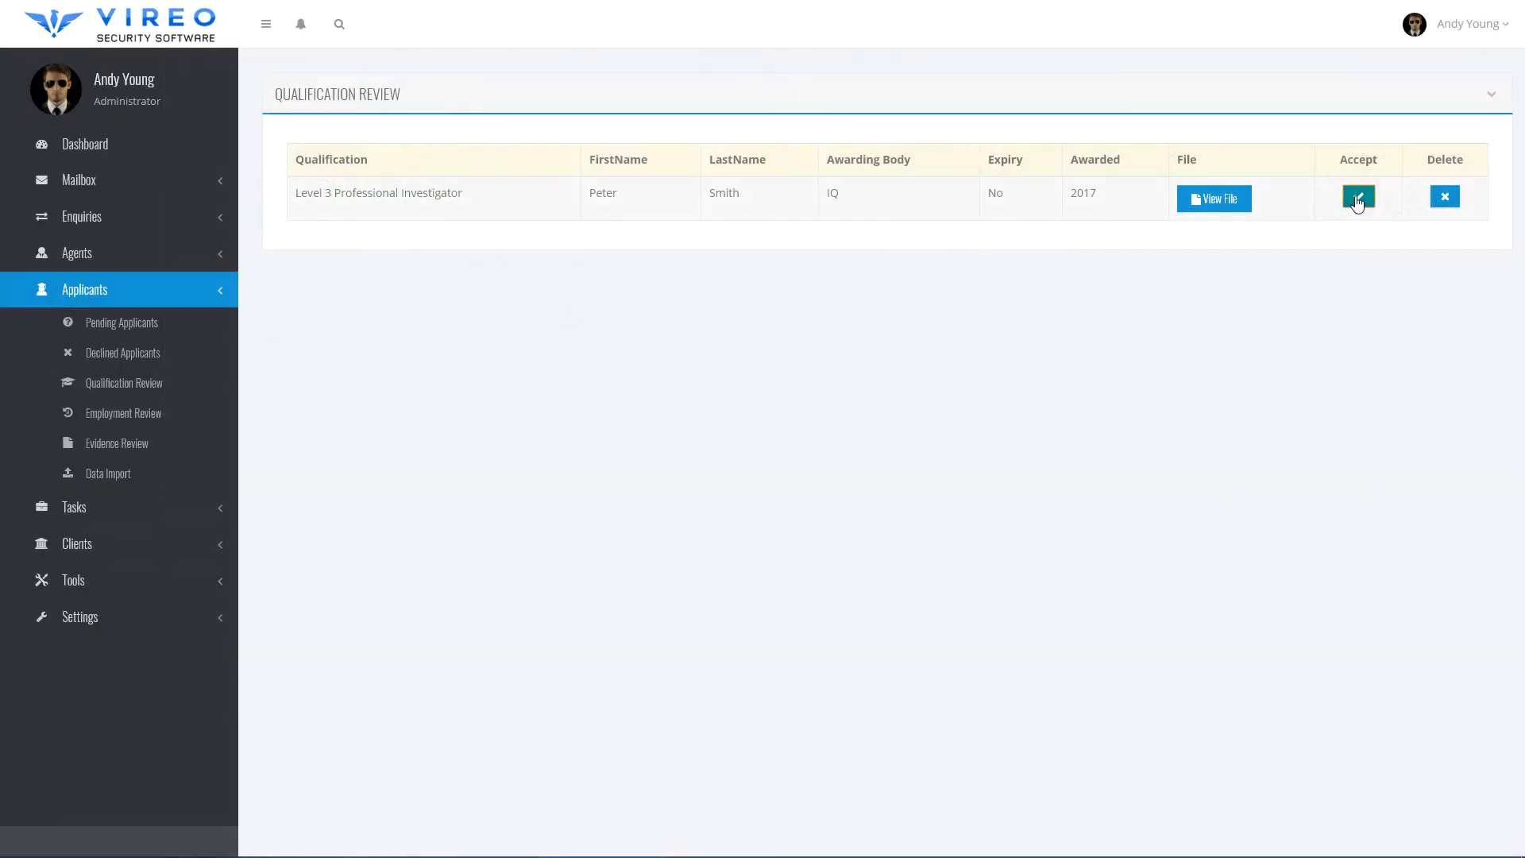
click(1357, 198)
click(127, 413)
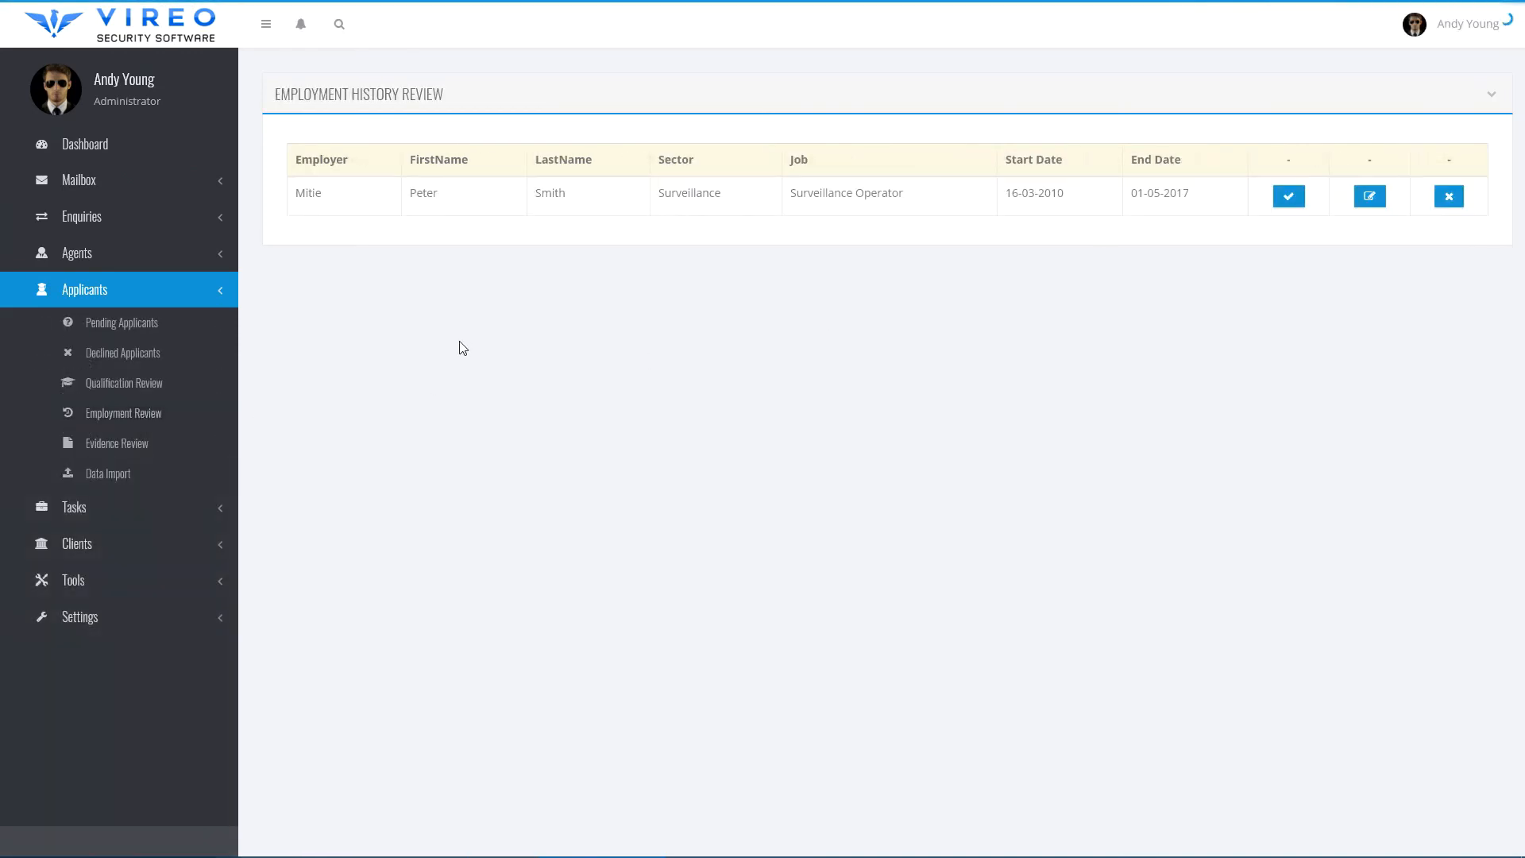
click(1288, 197)
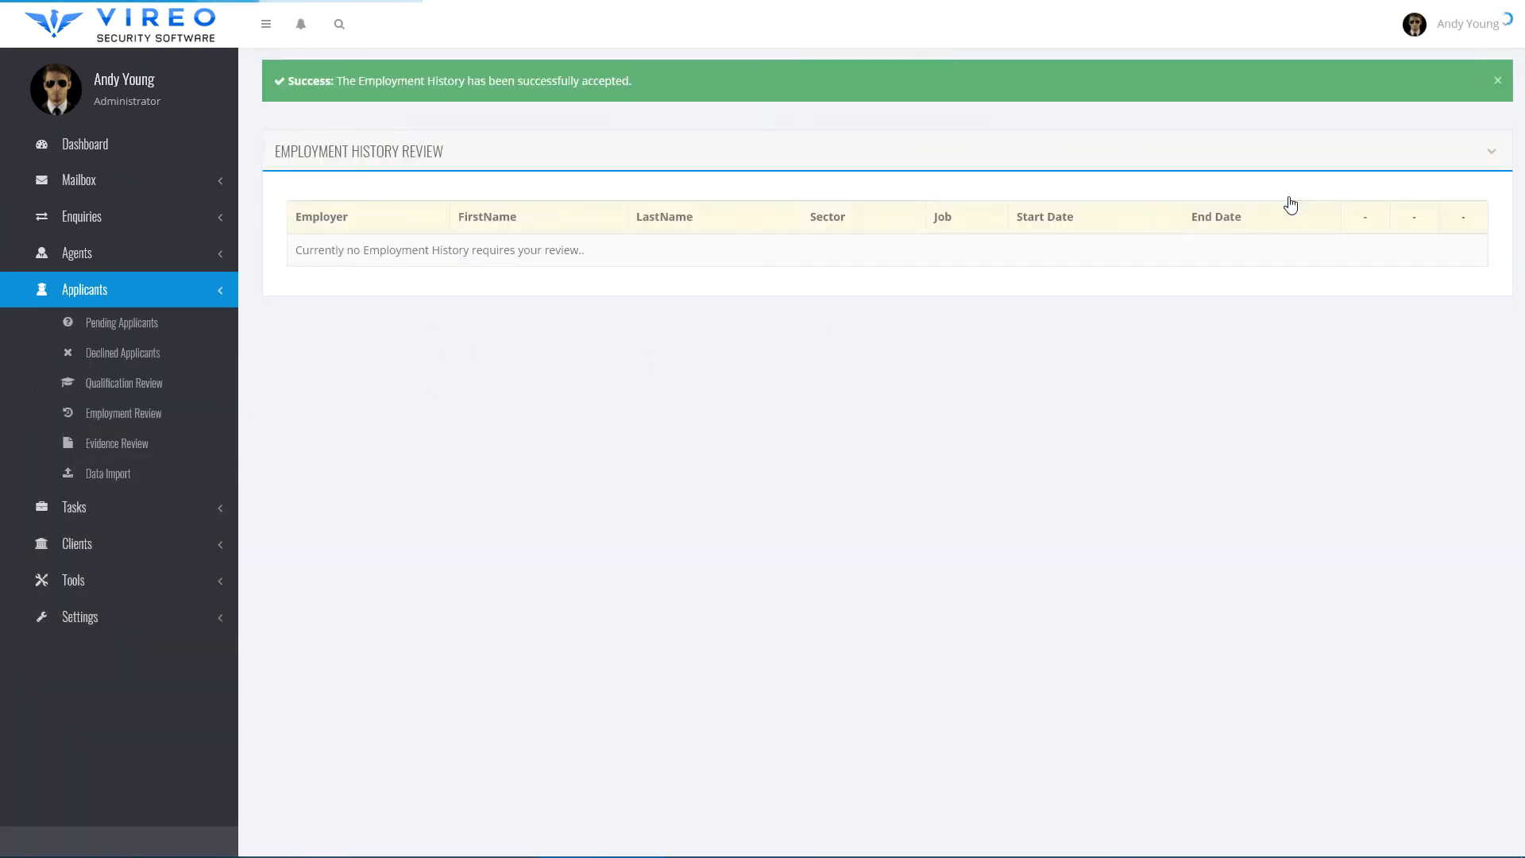
- Accept every pending evidence item: Utility Bill, Passport Upload, Photo Licence, SIA Licence Copy and remaining passport
click(131, 442)
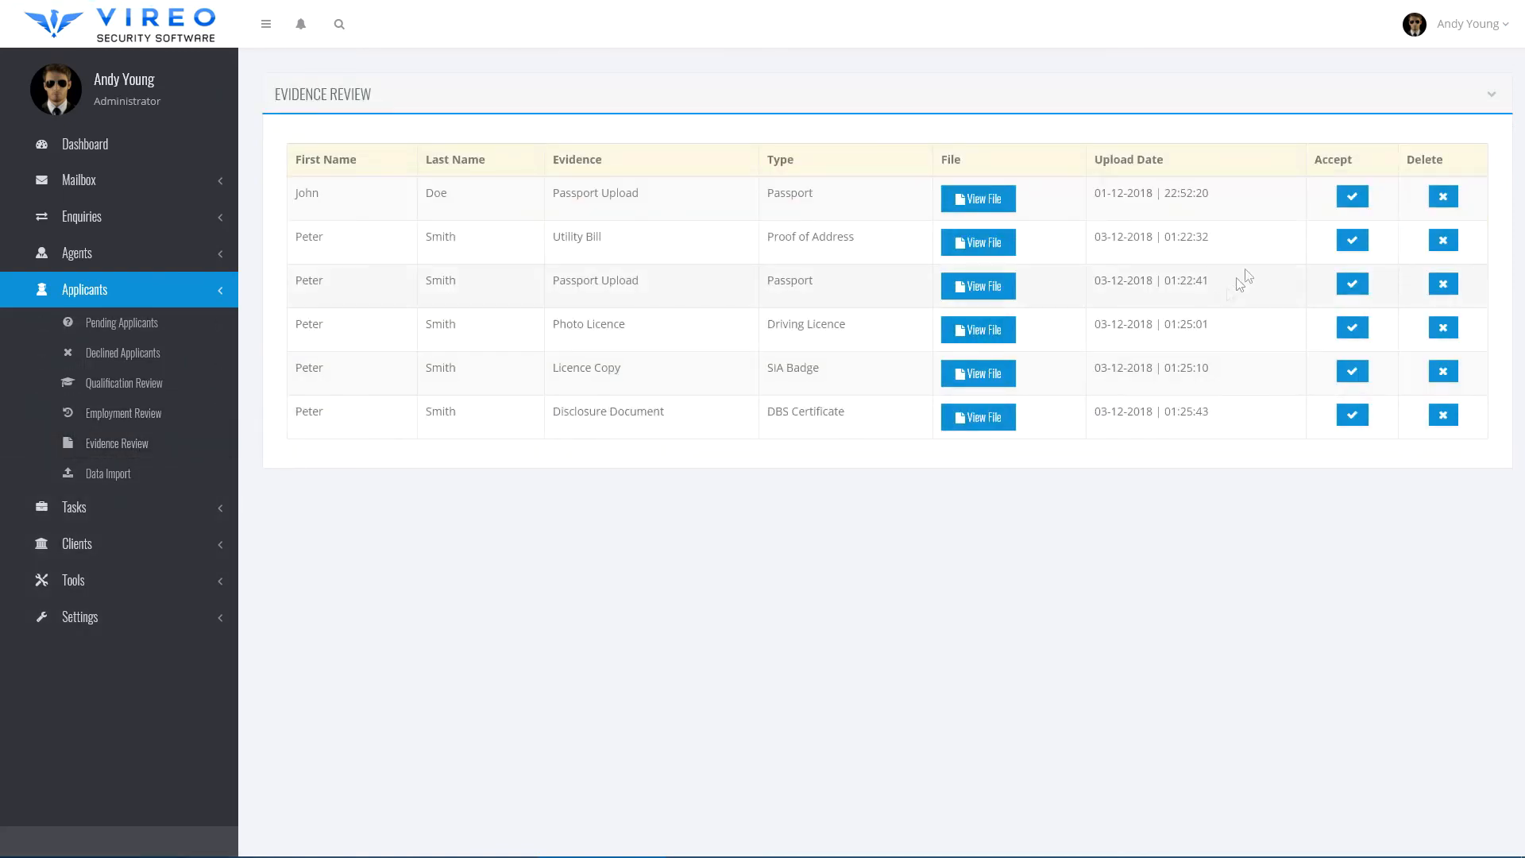
click(1355, 242)
click(1352, 301)
click(1351, 298)
click(1350, 298)
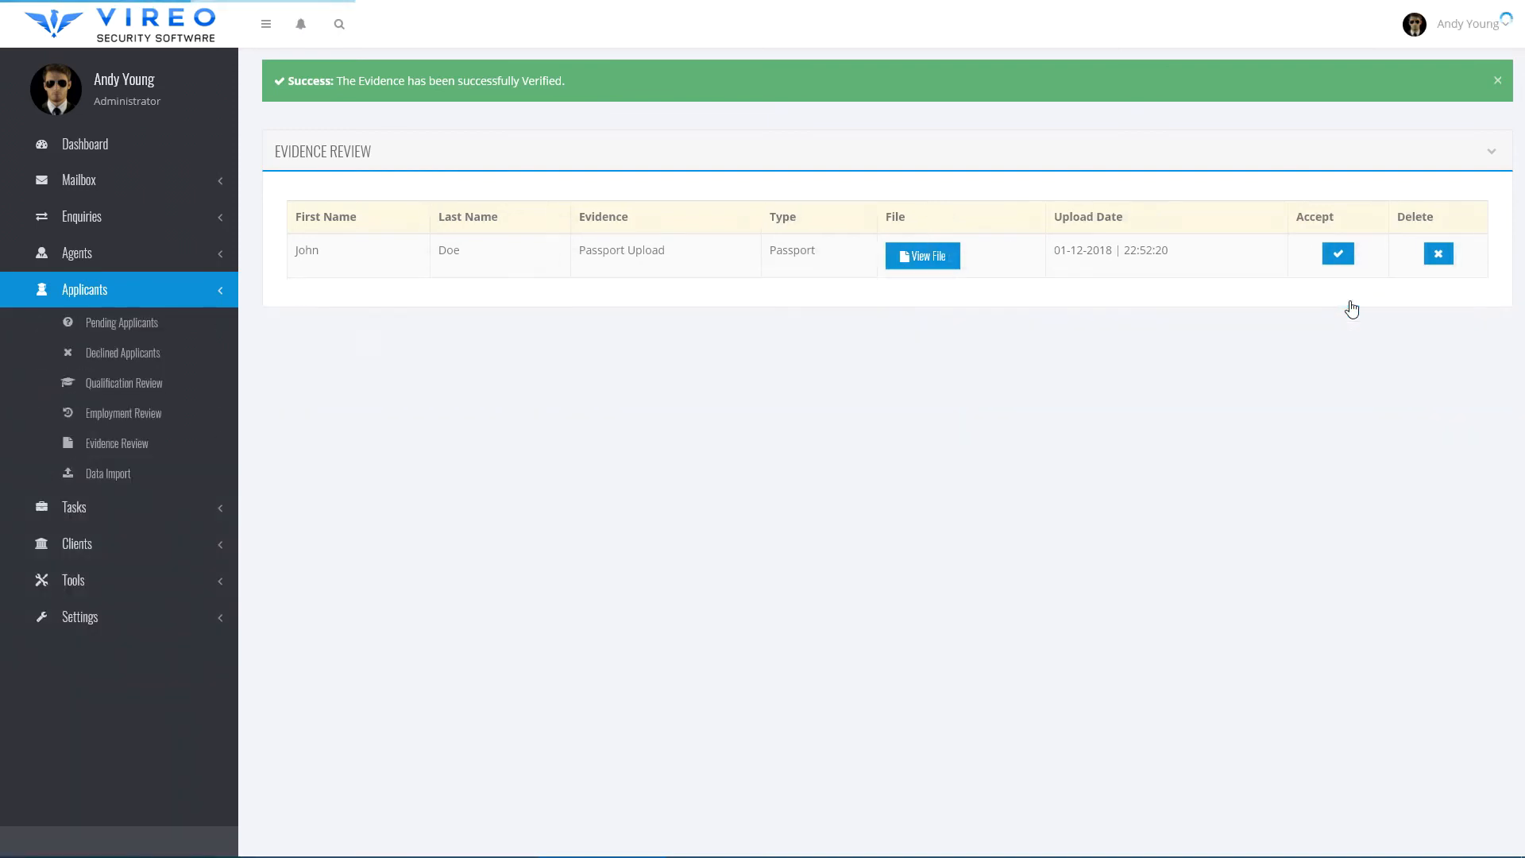
click(1340, 257)
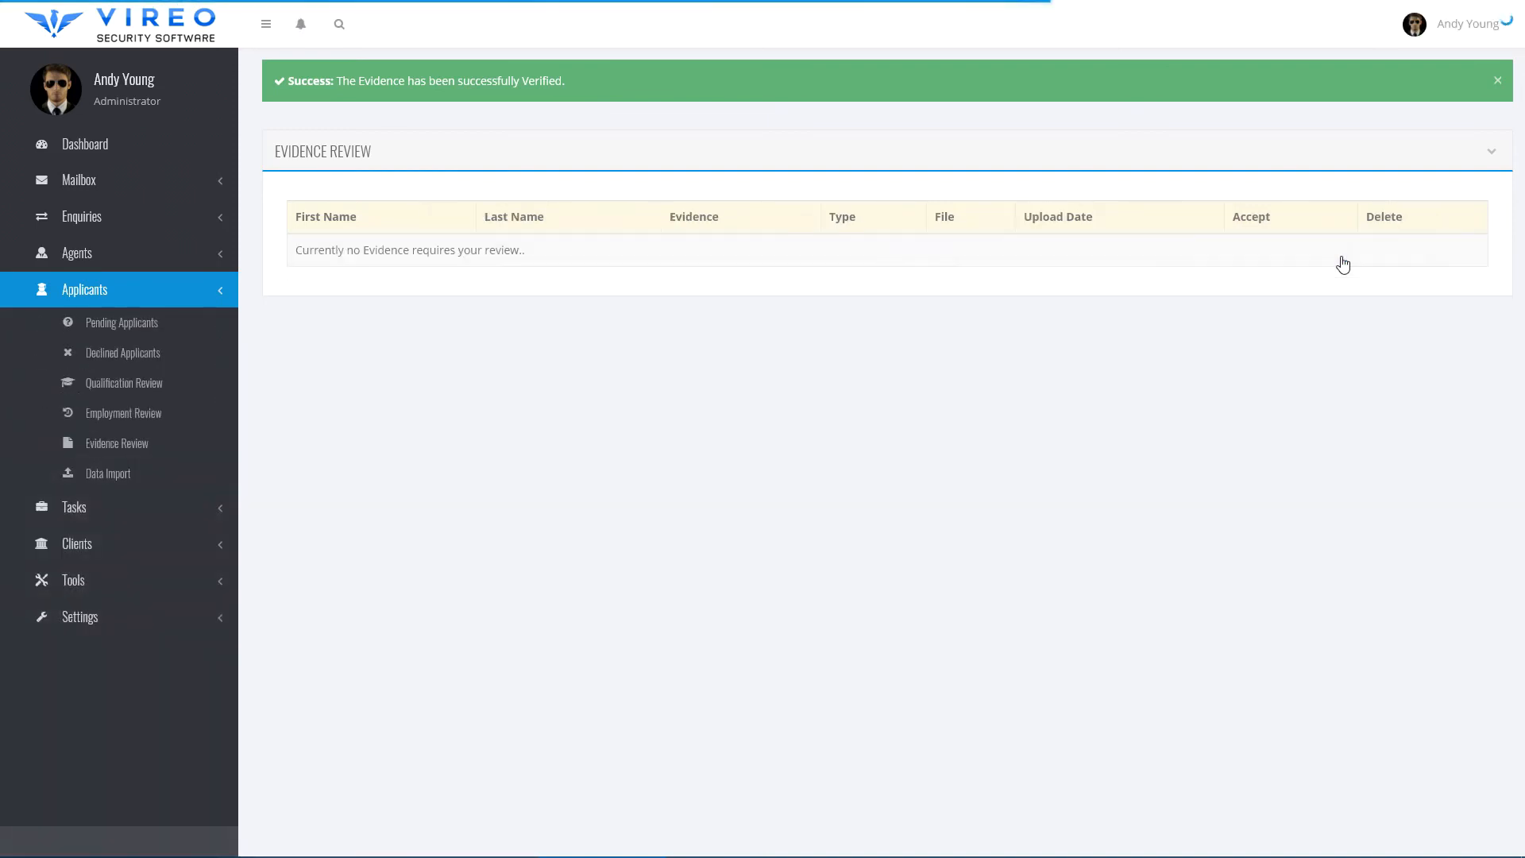
- Open the applicant from Pending Applicants, confirm 100% profile progress, and begin accepting him as an agent
click(160, 323)
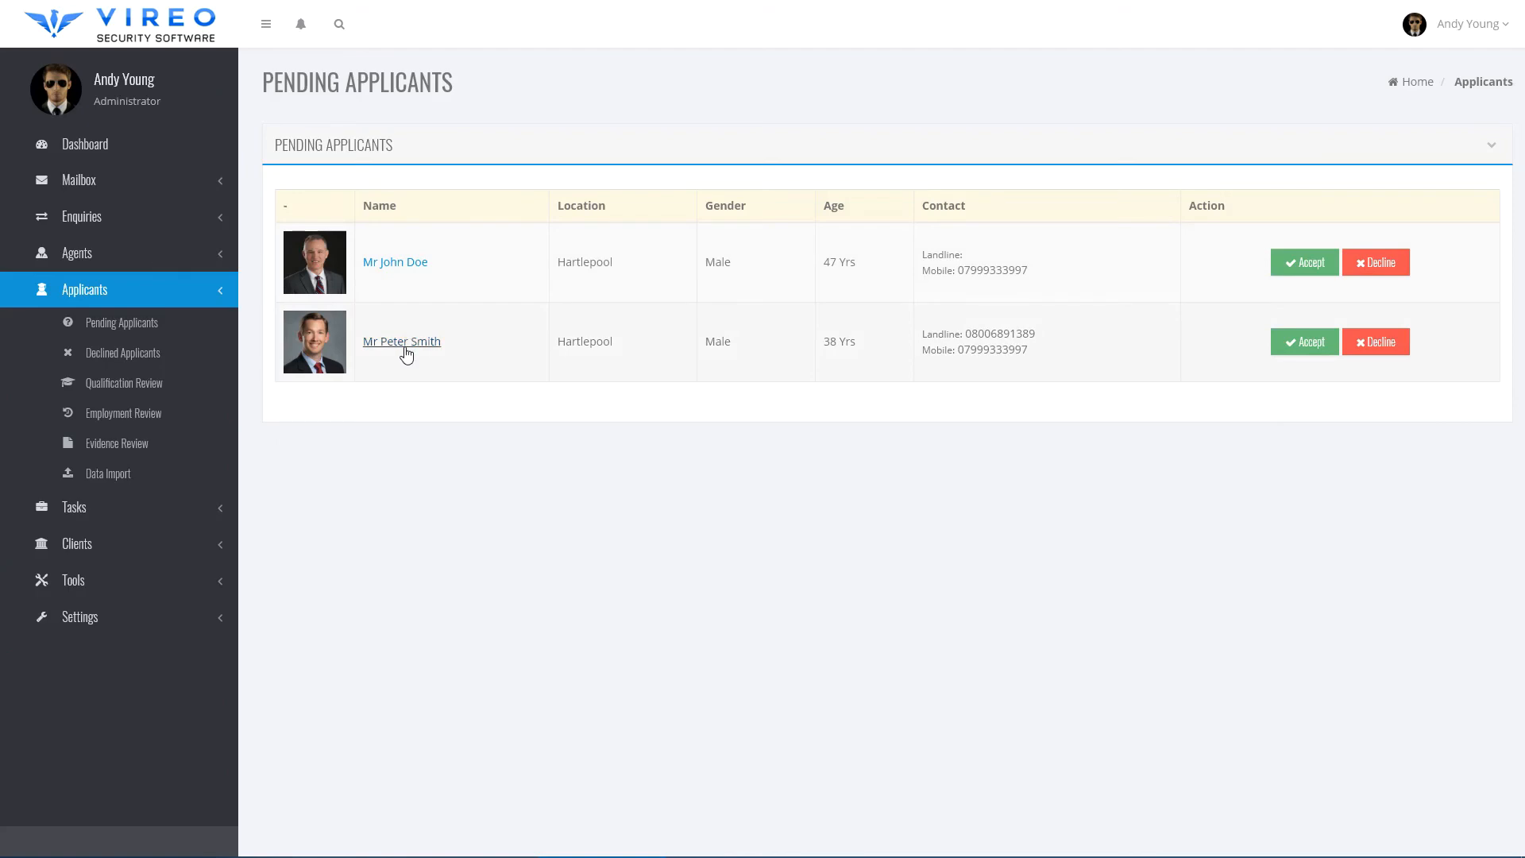
click(405, 342)
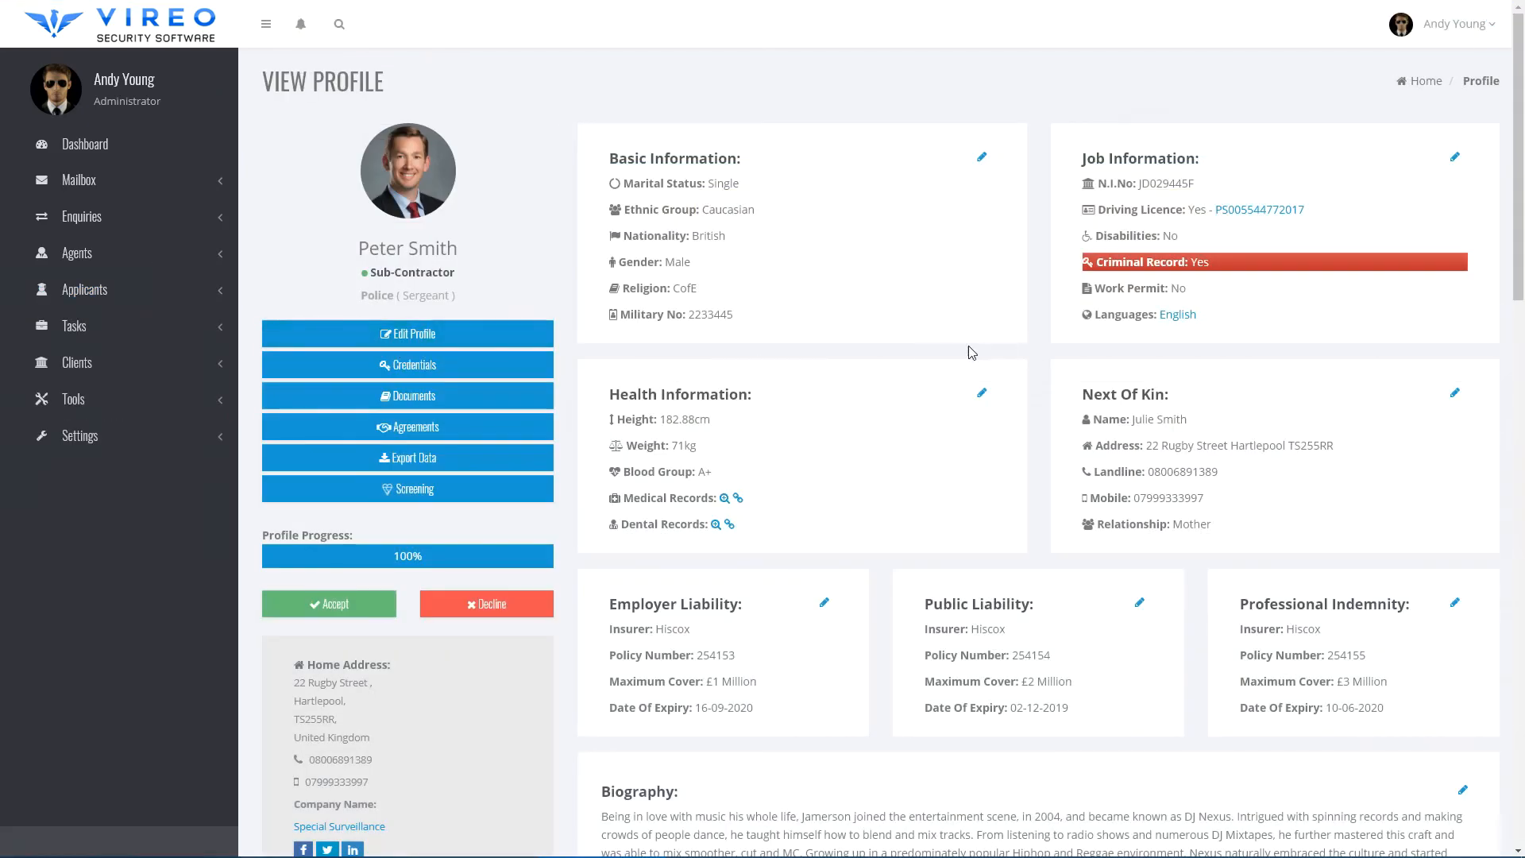
click(410, 563)
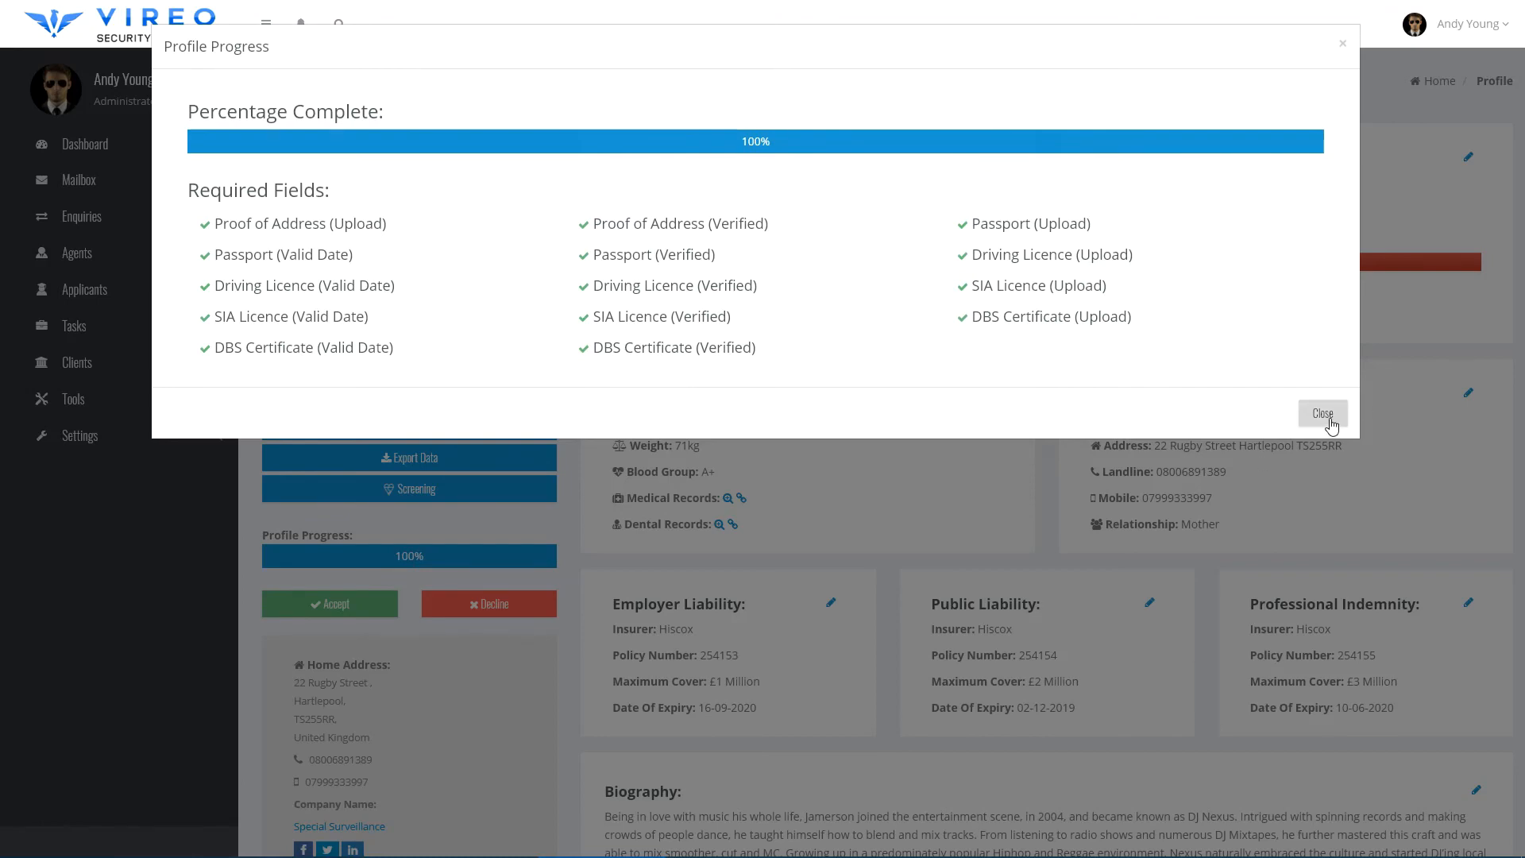
click(1331, 424)
click(329, 604)
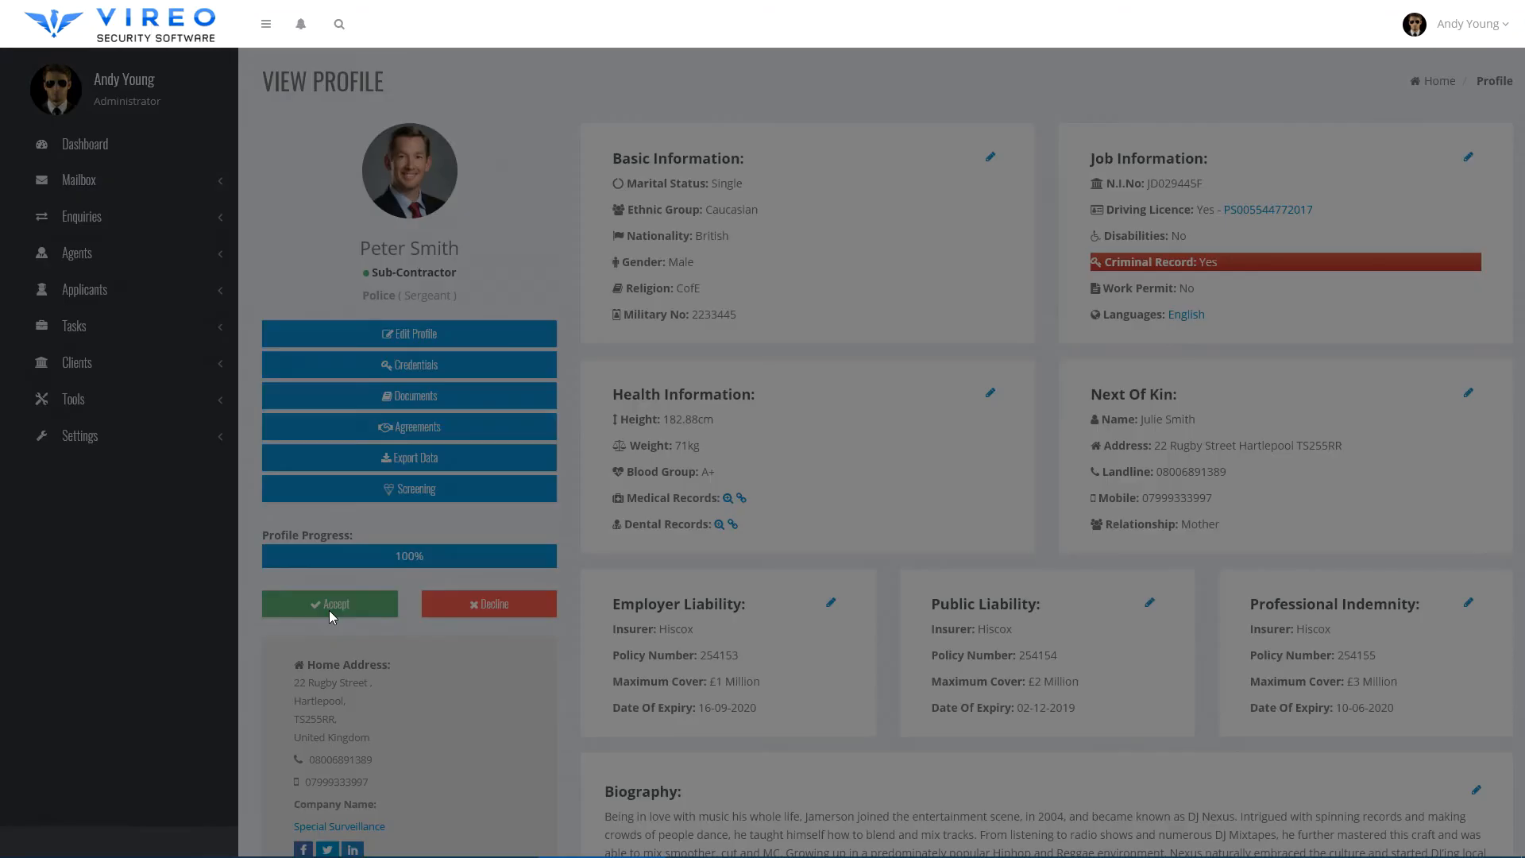
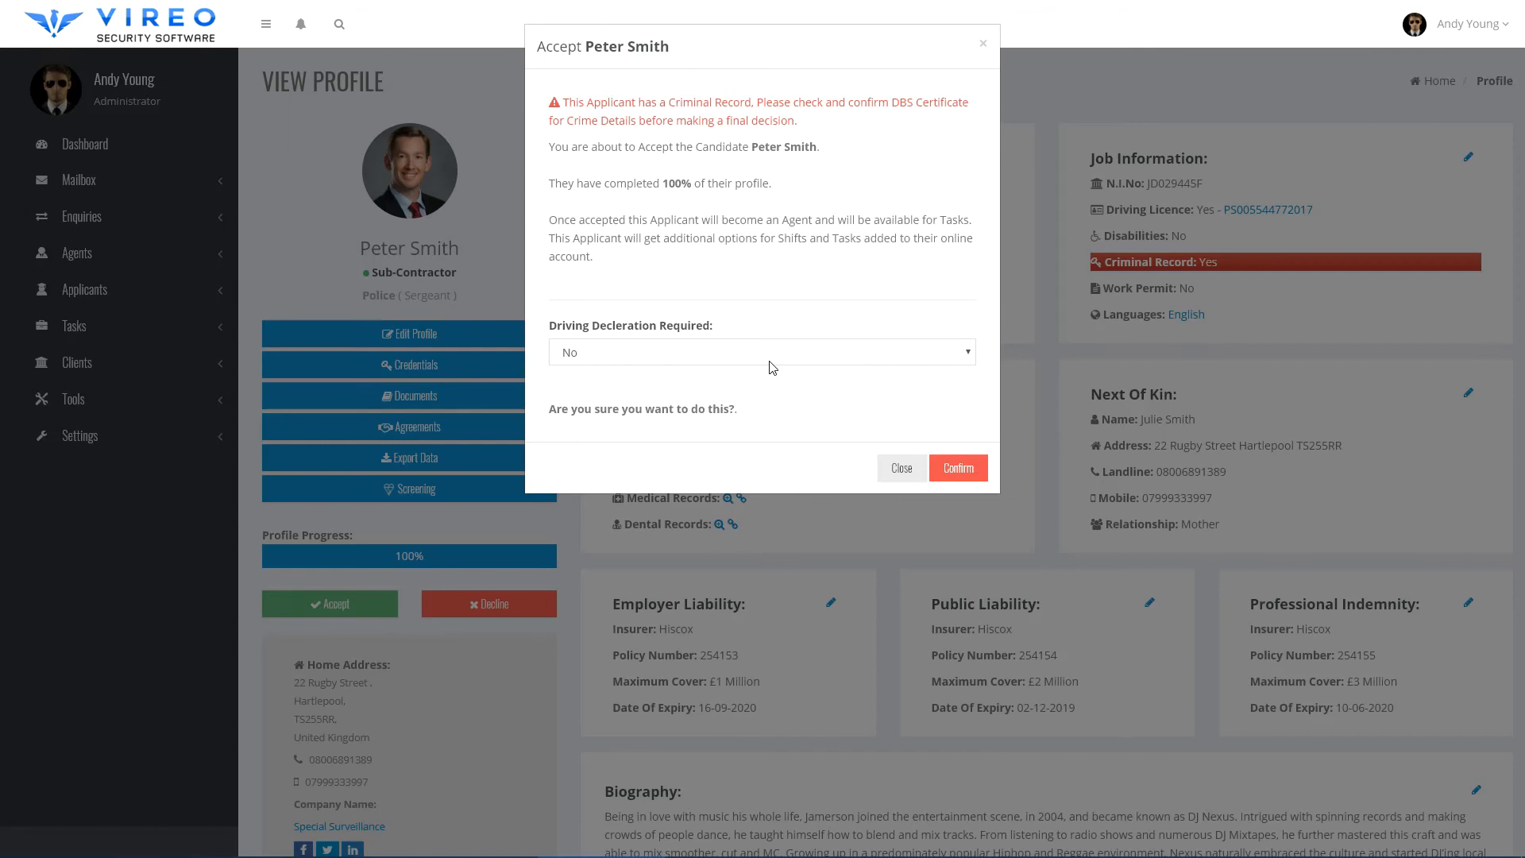
- Confirm the Accept dialog so the applicant becomes an agent, leaving one pending applicant
click(961, 470)
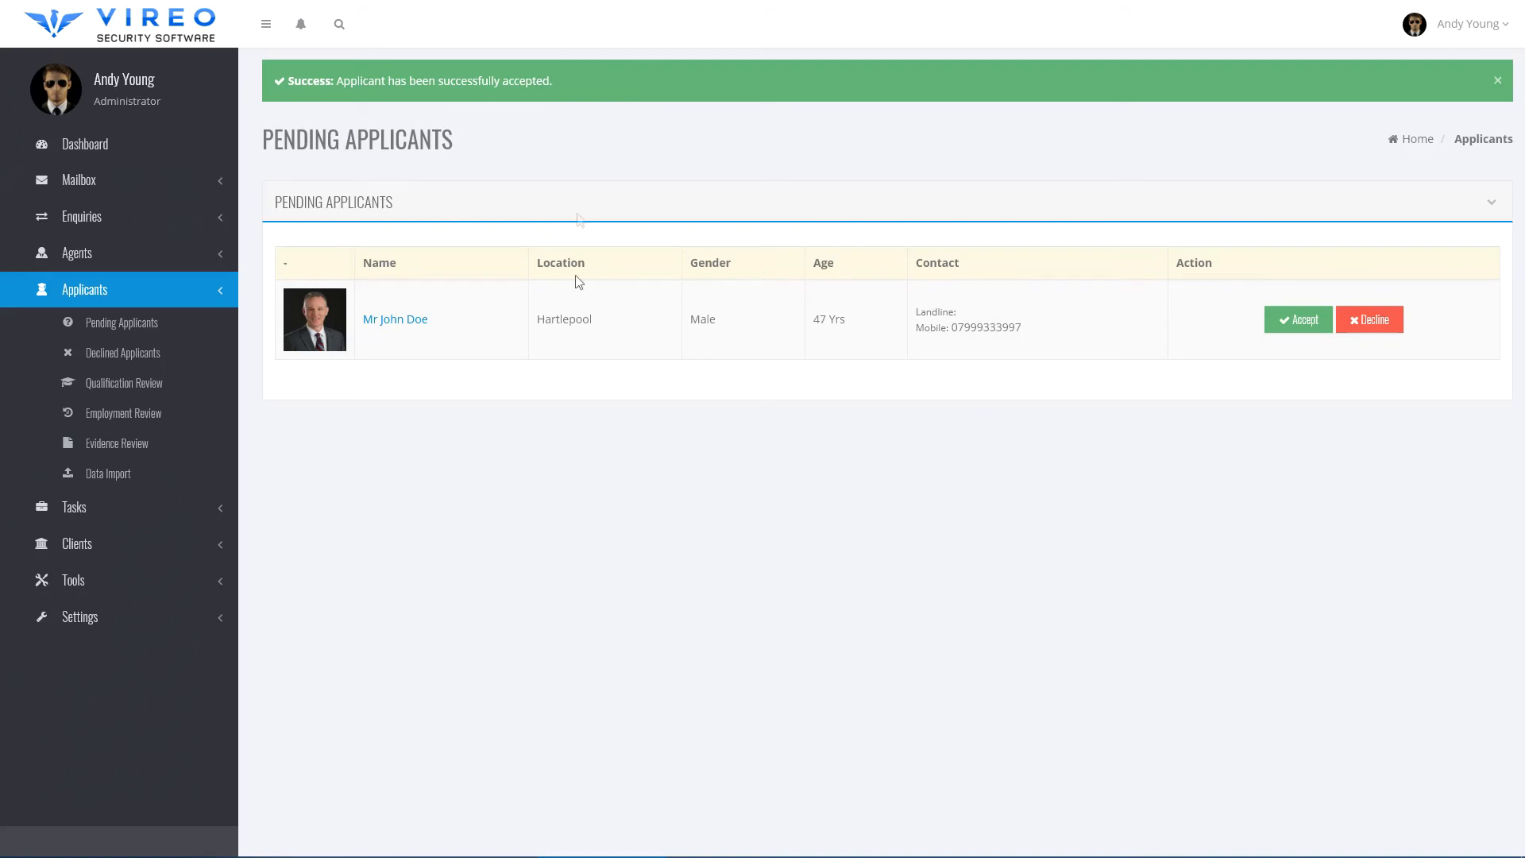
- List all agents of every type, then search the header box for the new agent's surname
click(80, 253)
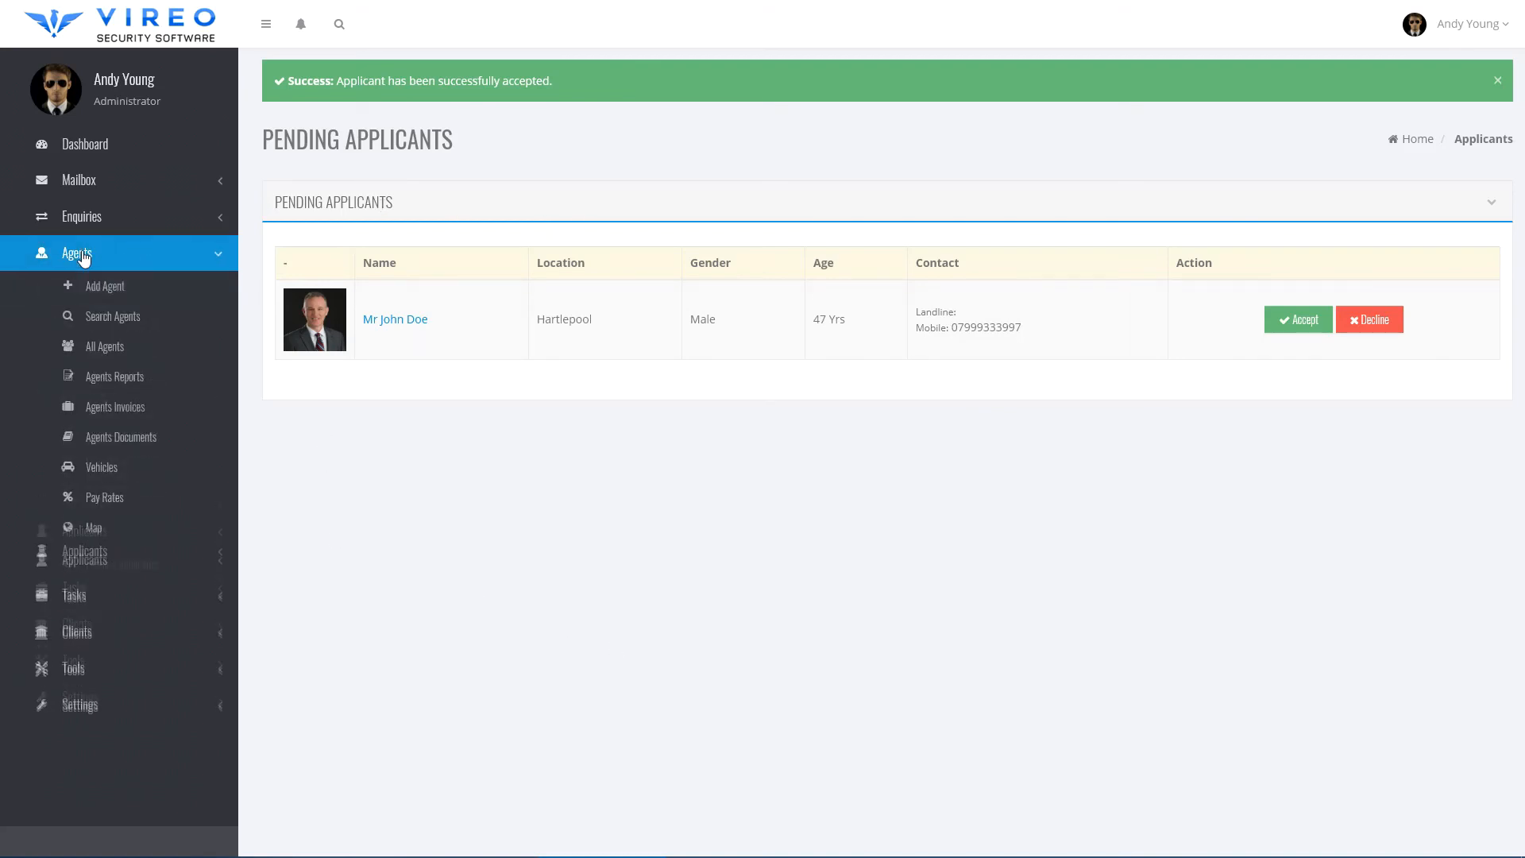
click(110, 348)
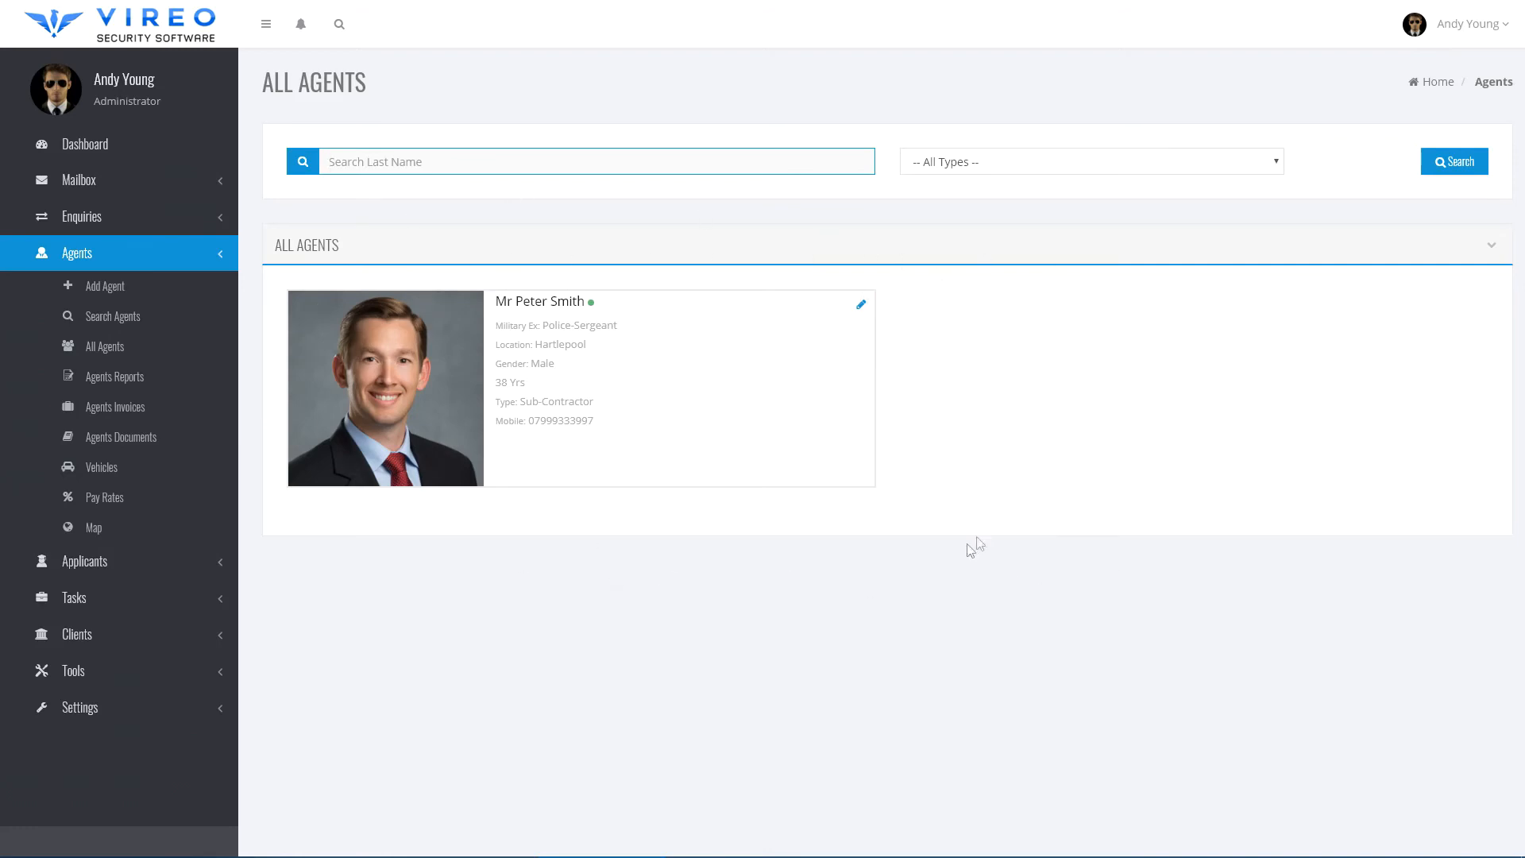
click(1022, 163)
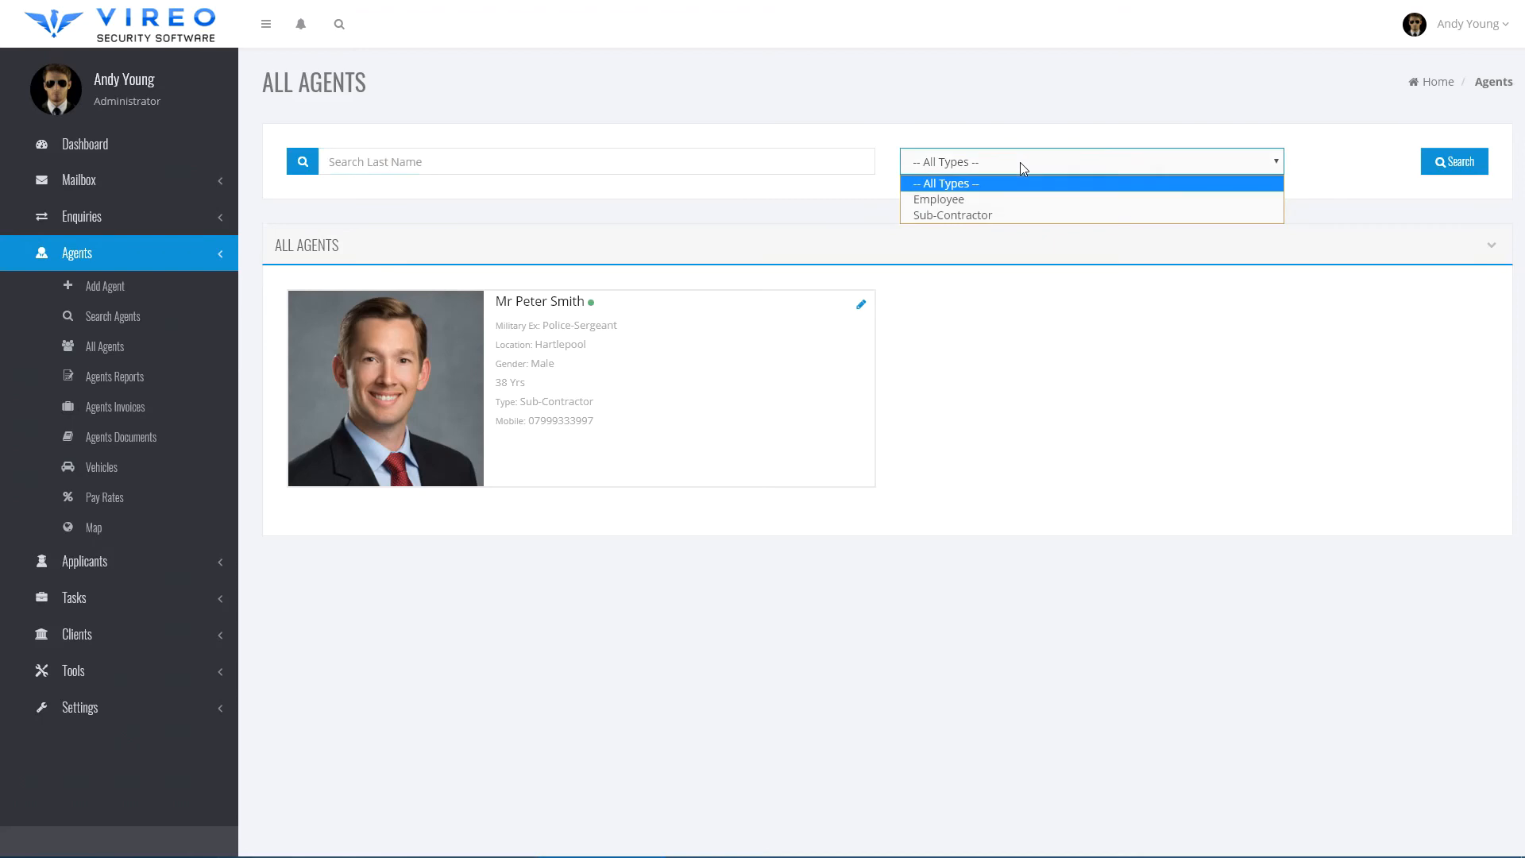
click(979, 184)
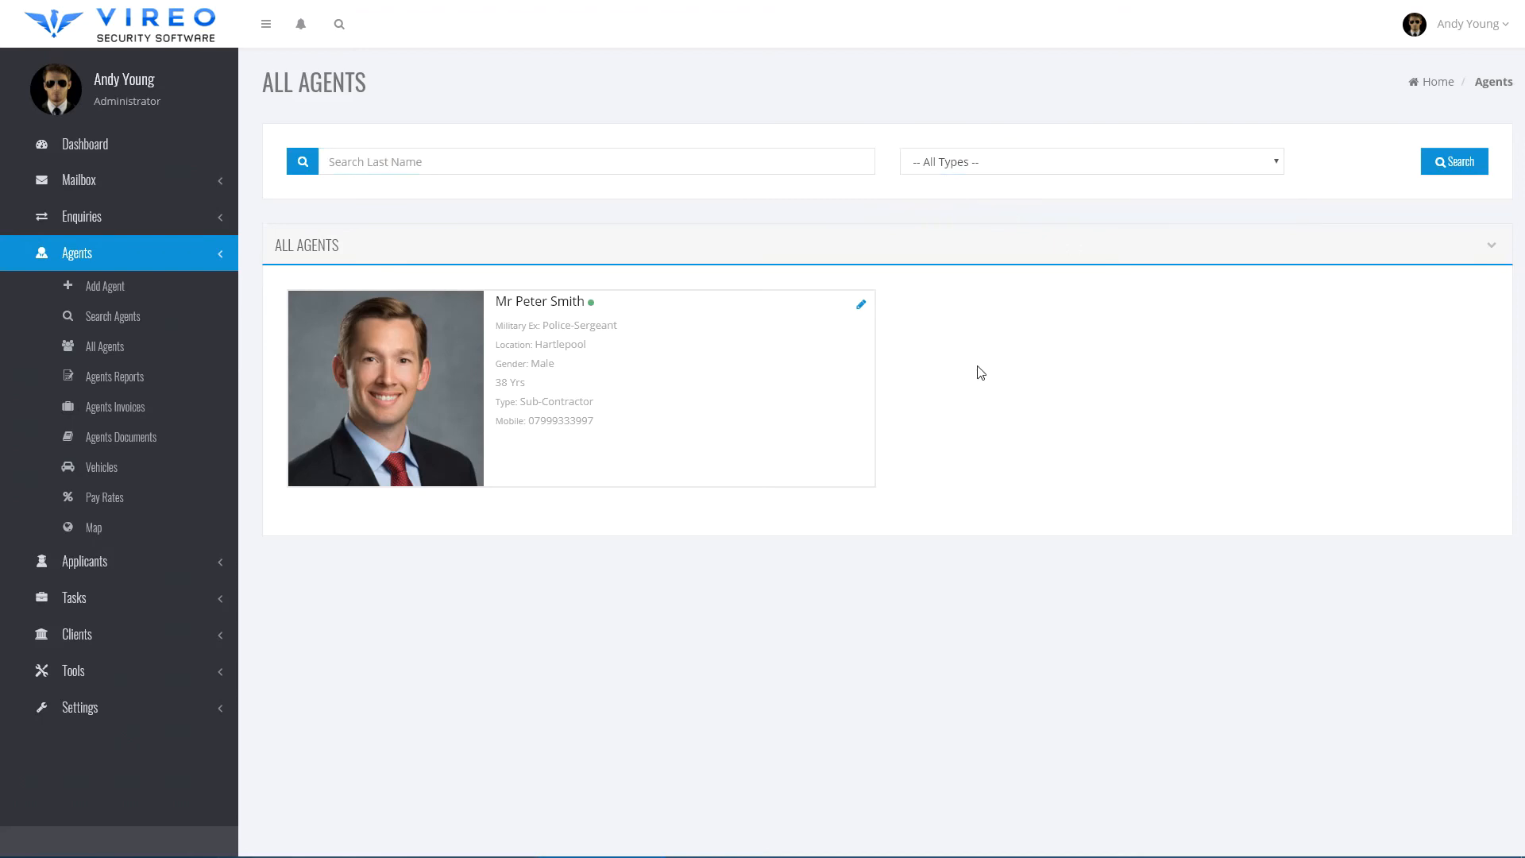
click(339, 28)
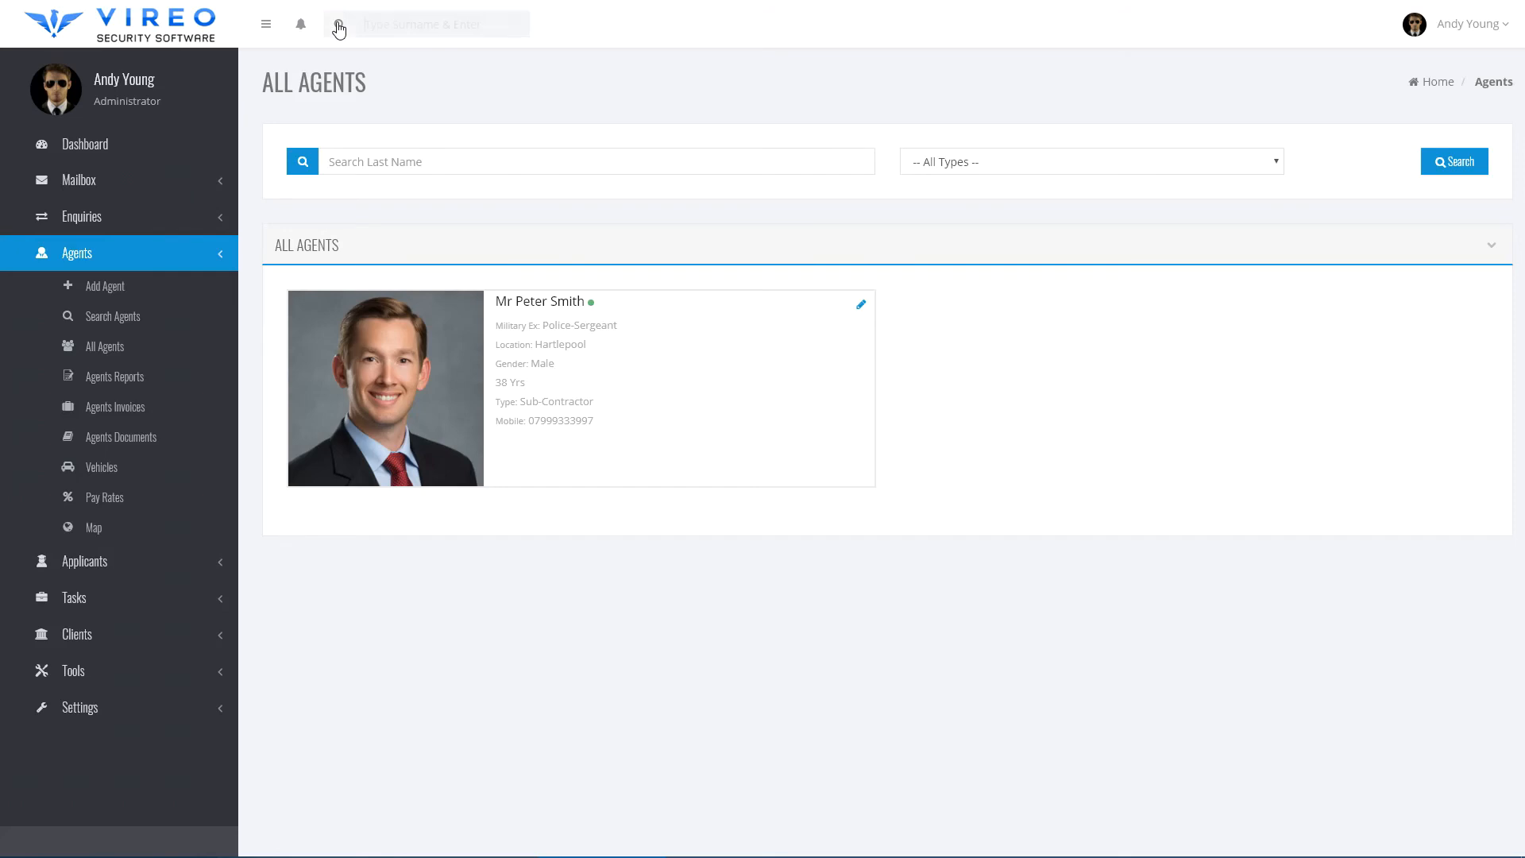
text(smith)
key(Return)
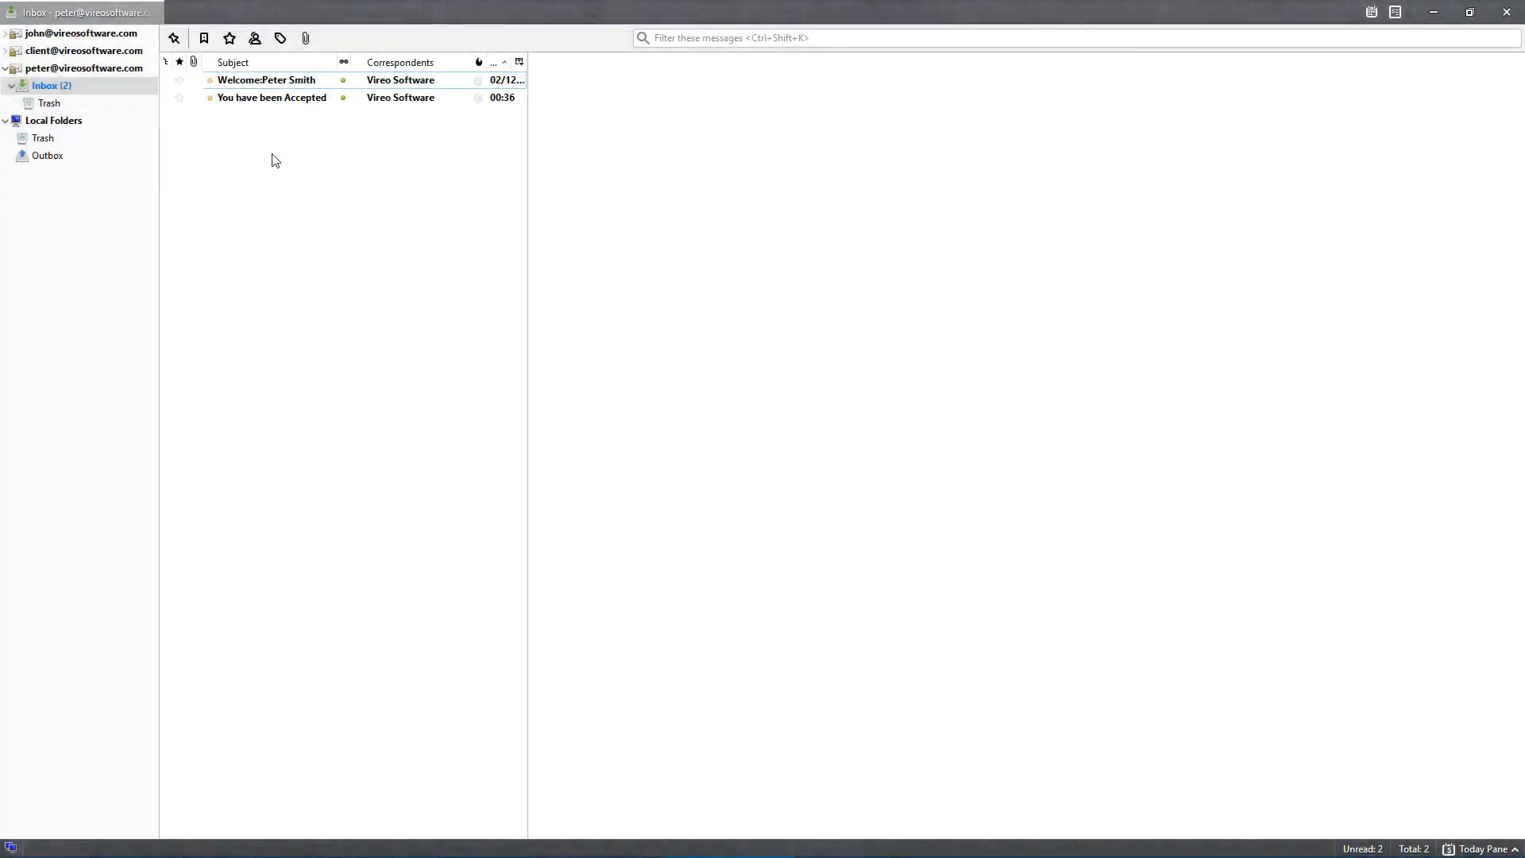
- Read the Welcome email and the 'You have been Accepted' email in the agent's inbox
click(284, 85)
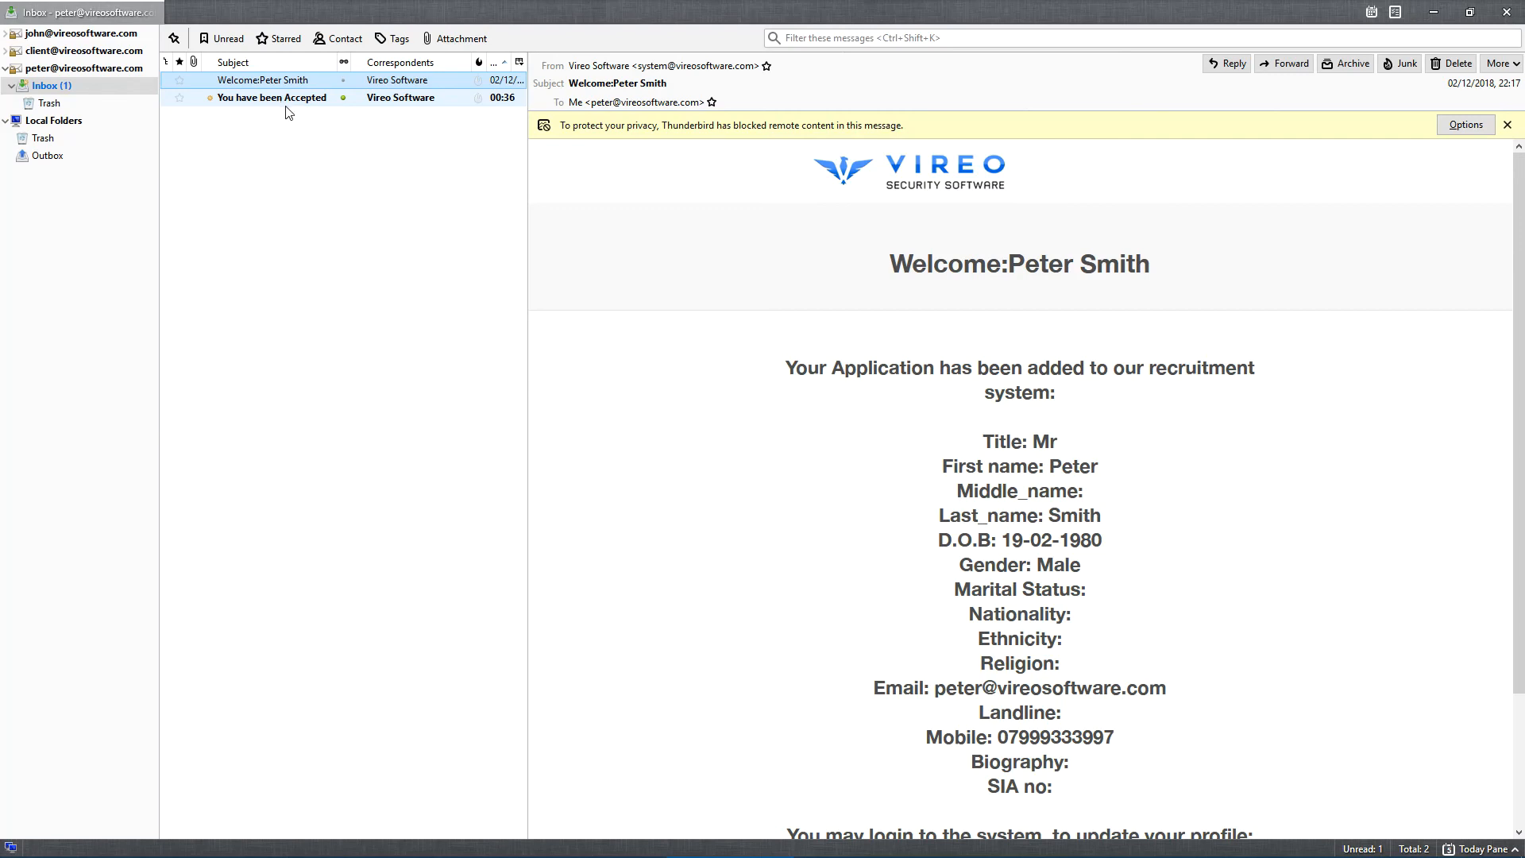
click(286, 101)
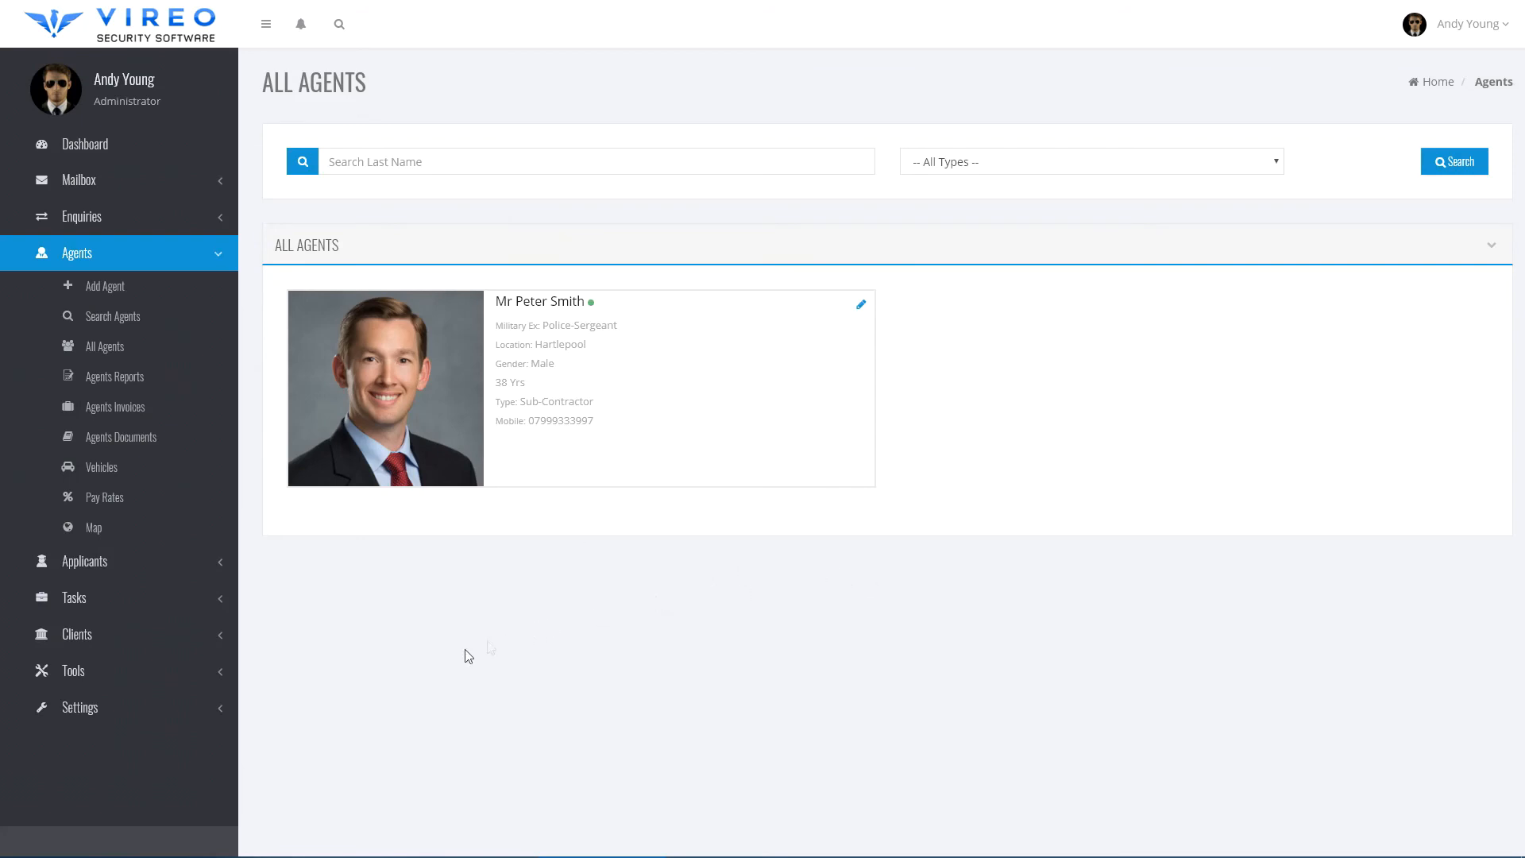
- In Settings > Access, set Registration Page and Login Page to Deactivated and save
click(112, 707)
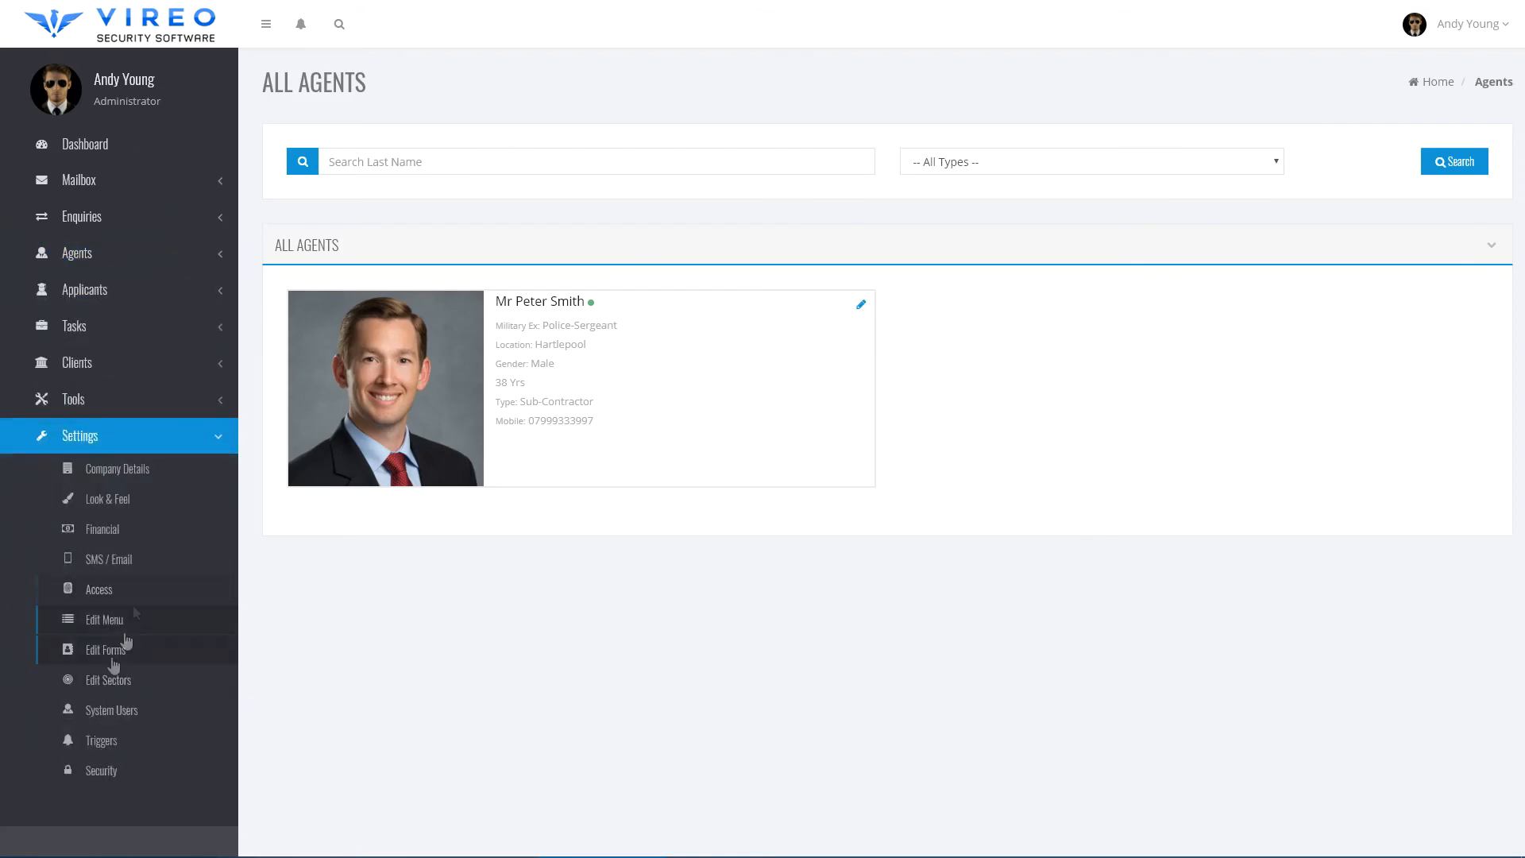
click(122, 590)
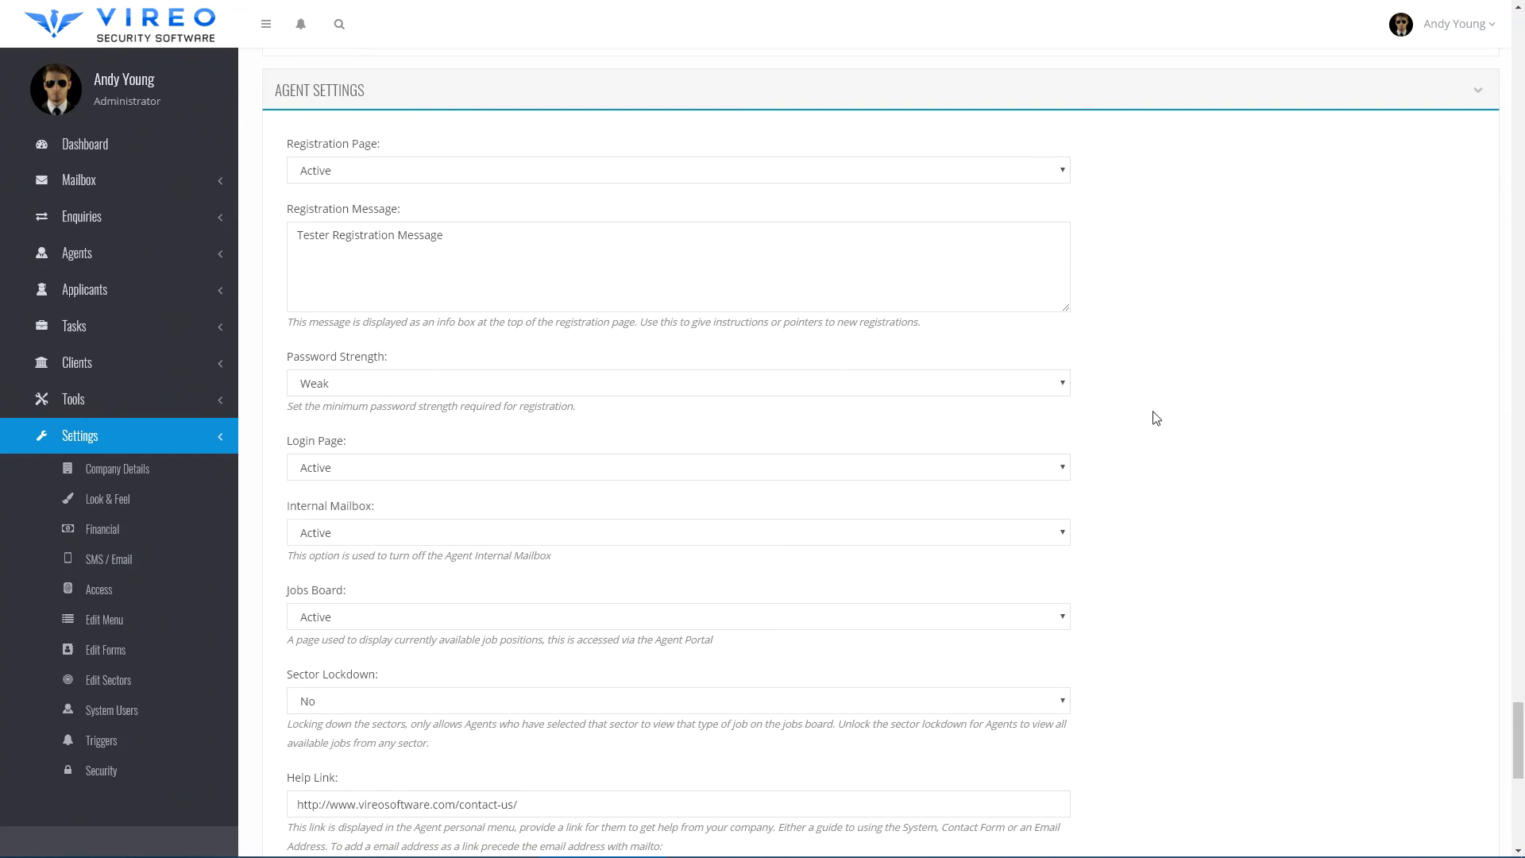
click(342, 170)
click(340, 207)
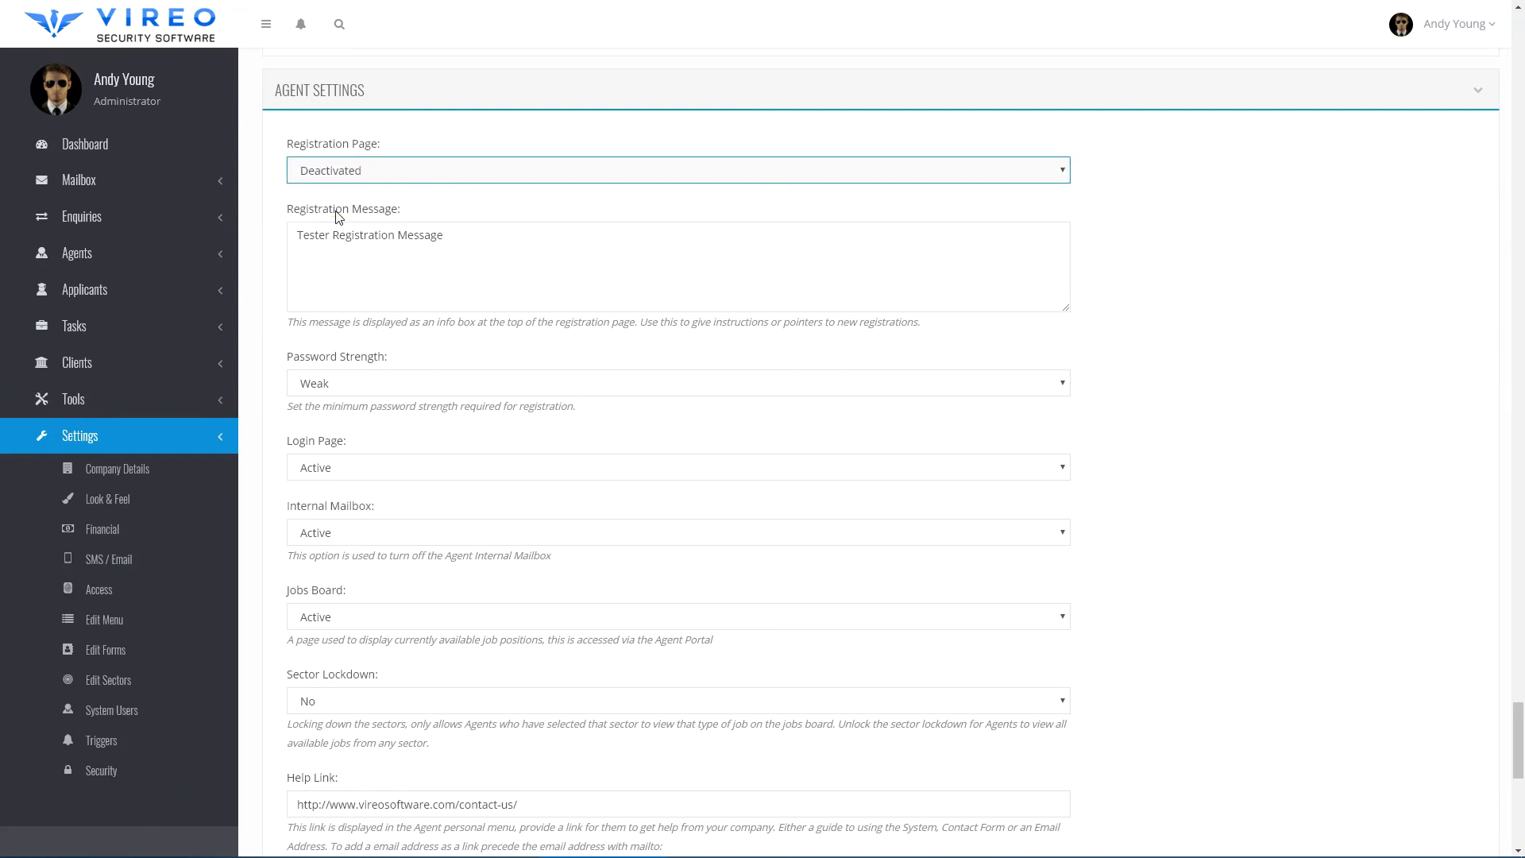
click(338, 468)
click(326, 504)
scroll(360, 509, down, 8)
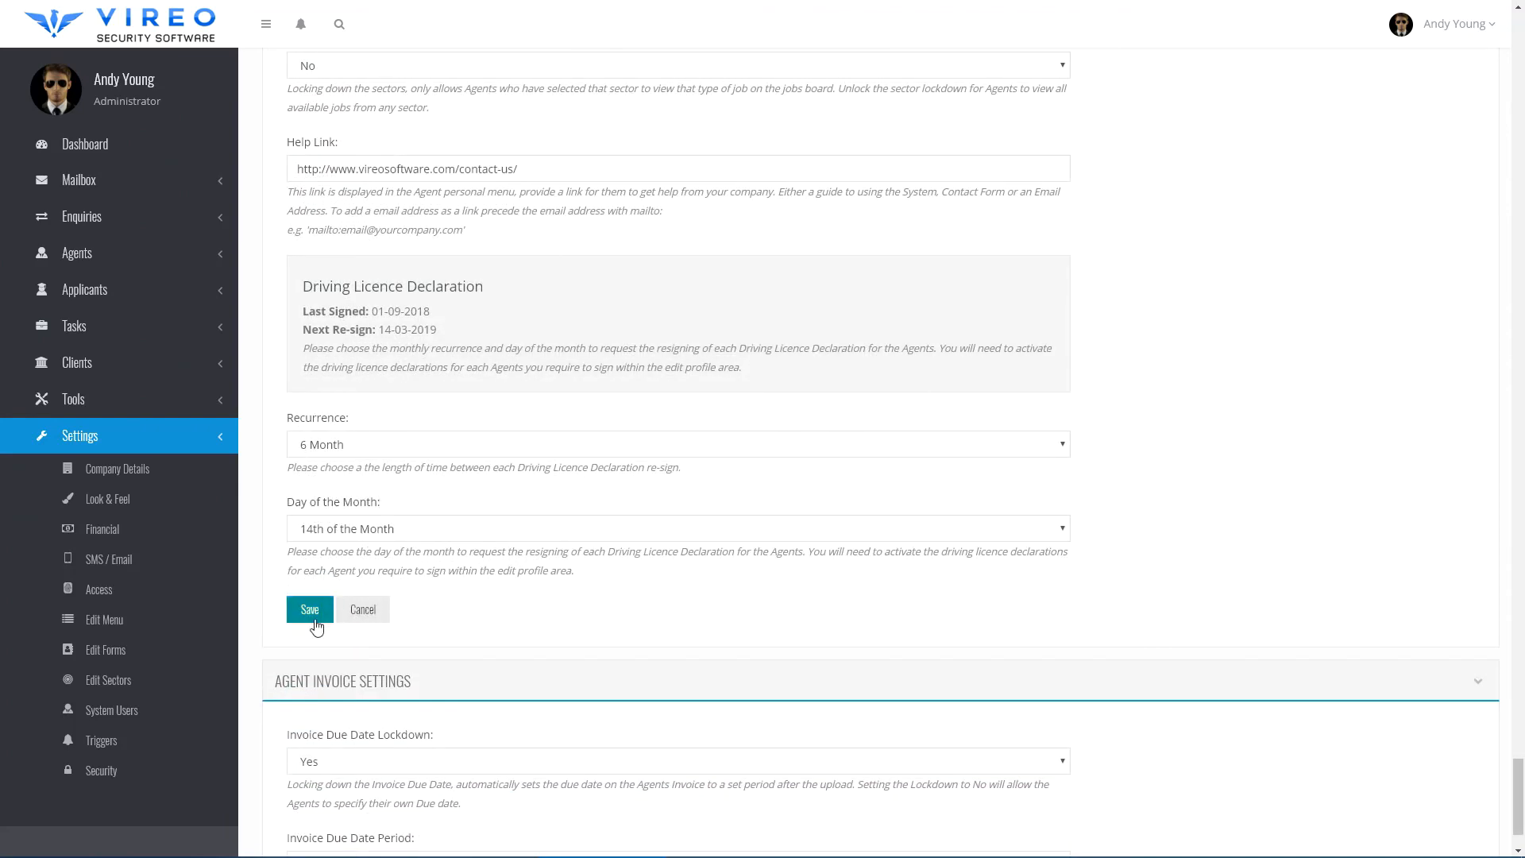
click(310, 610)
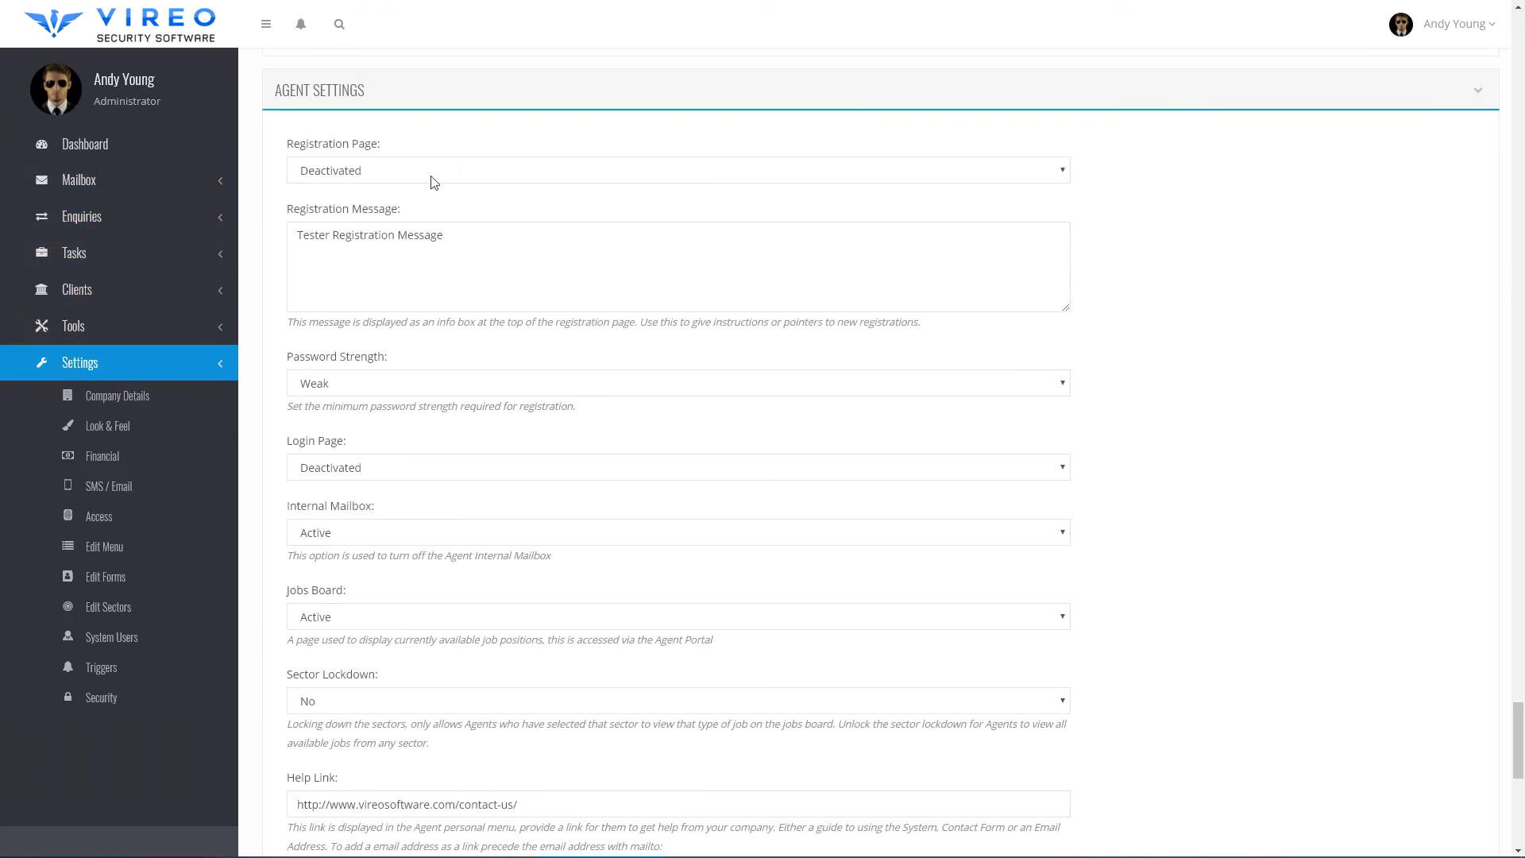
- Set the agent Registration Page and Login Page back to Active
click(399, 176)
click(334, 192)
click(349, 469)
click(330, 483)
- Review the commercial Payment Terms in Payments, keeping 1 Week Due Invoice
scroll(1006, 594, down, 8)
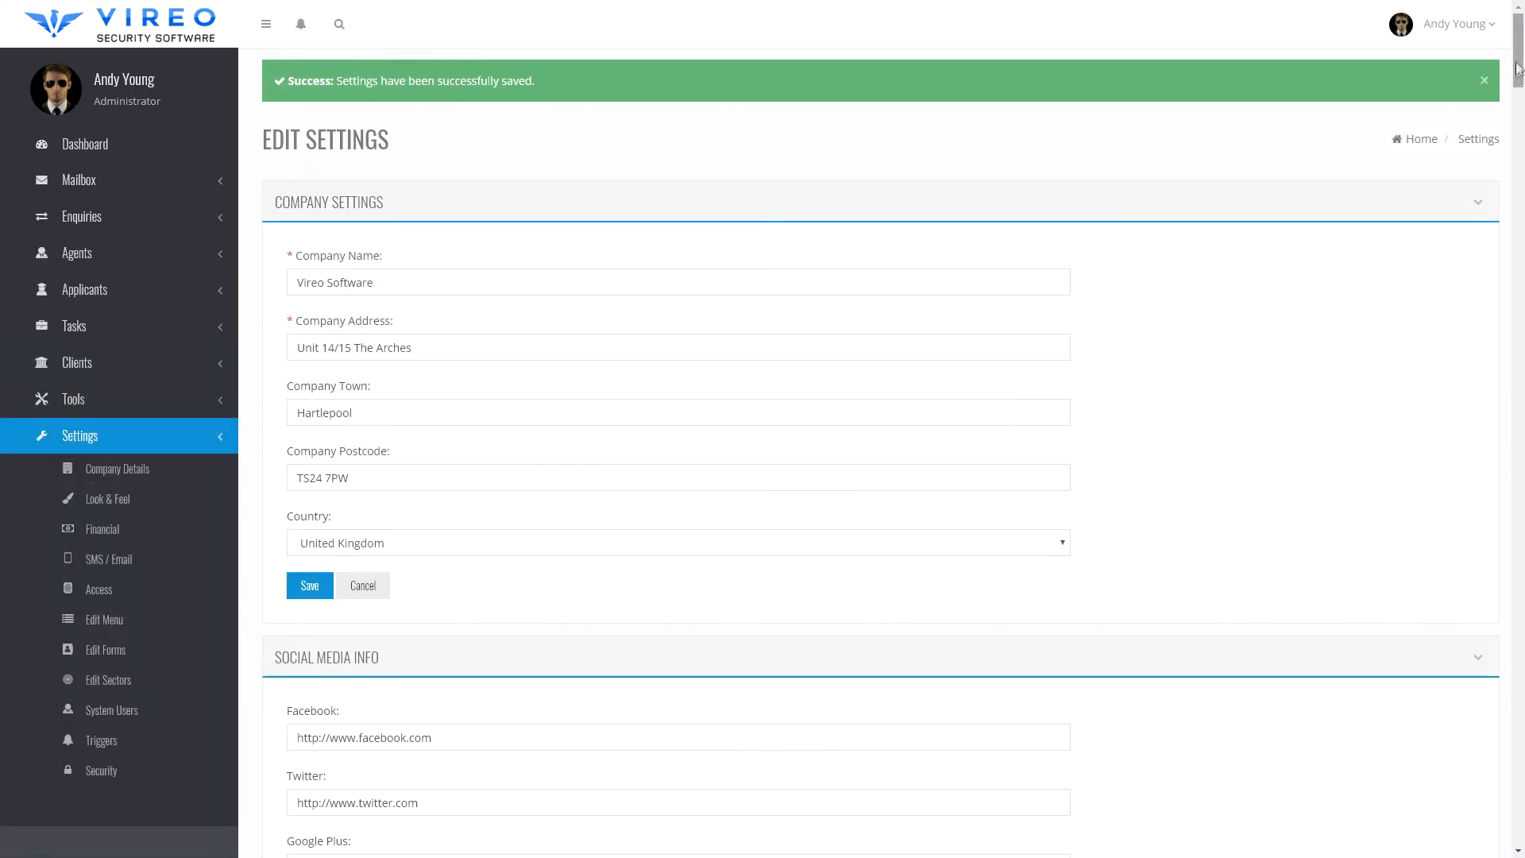
scroll(1253, 361, down, 20)
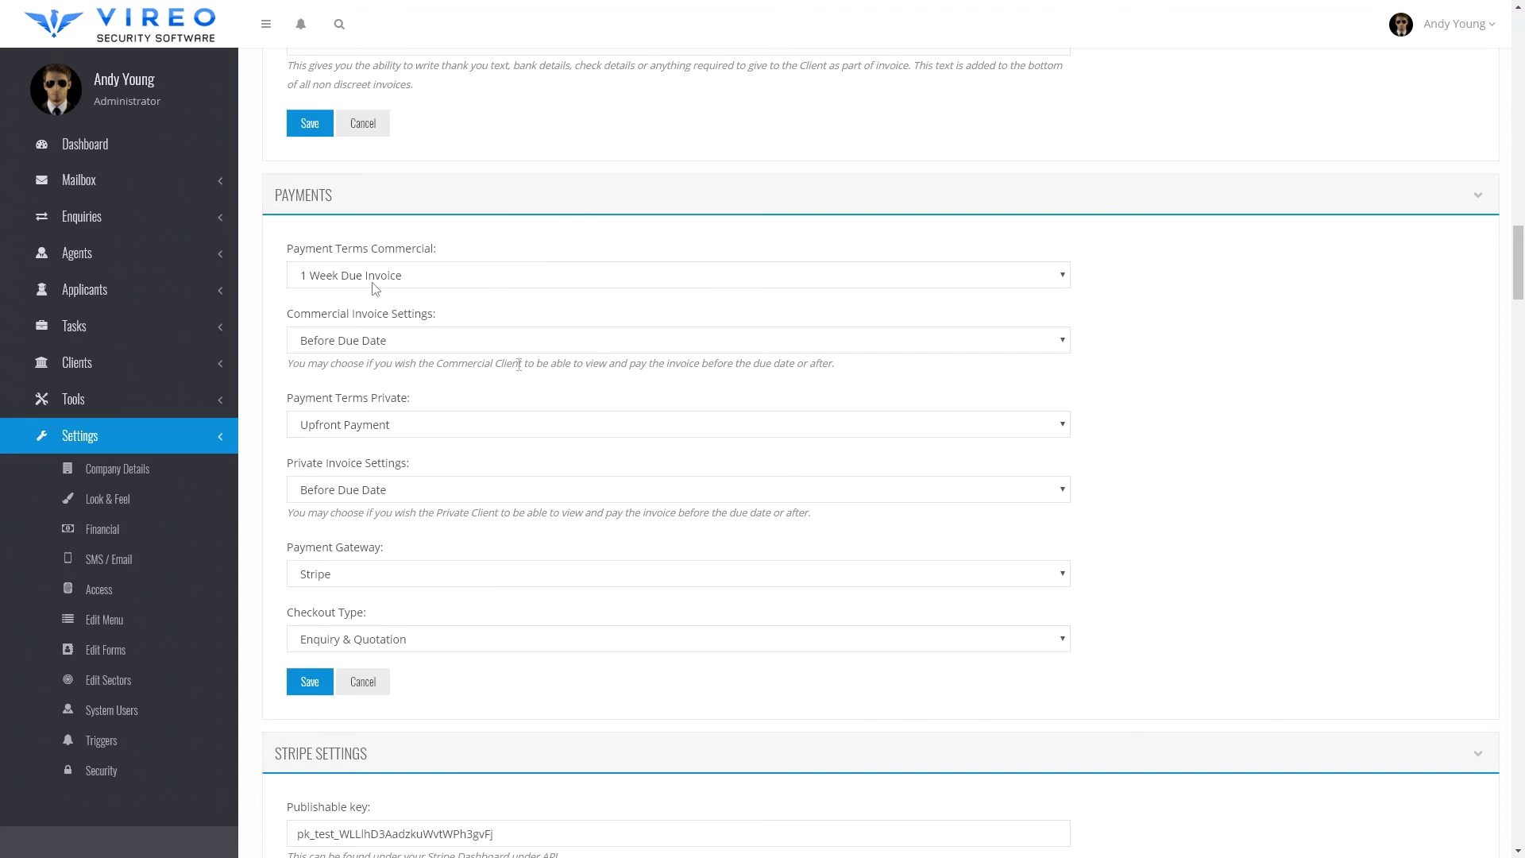
click(509, 282)
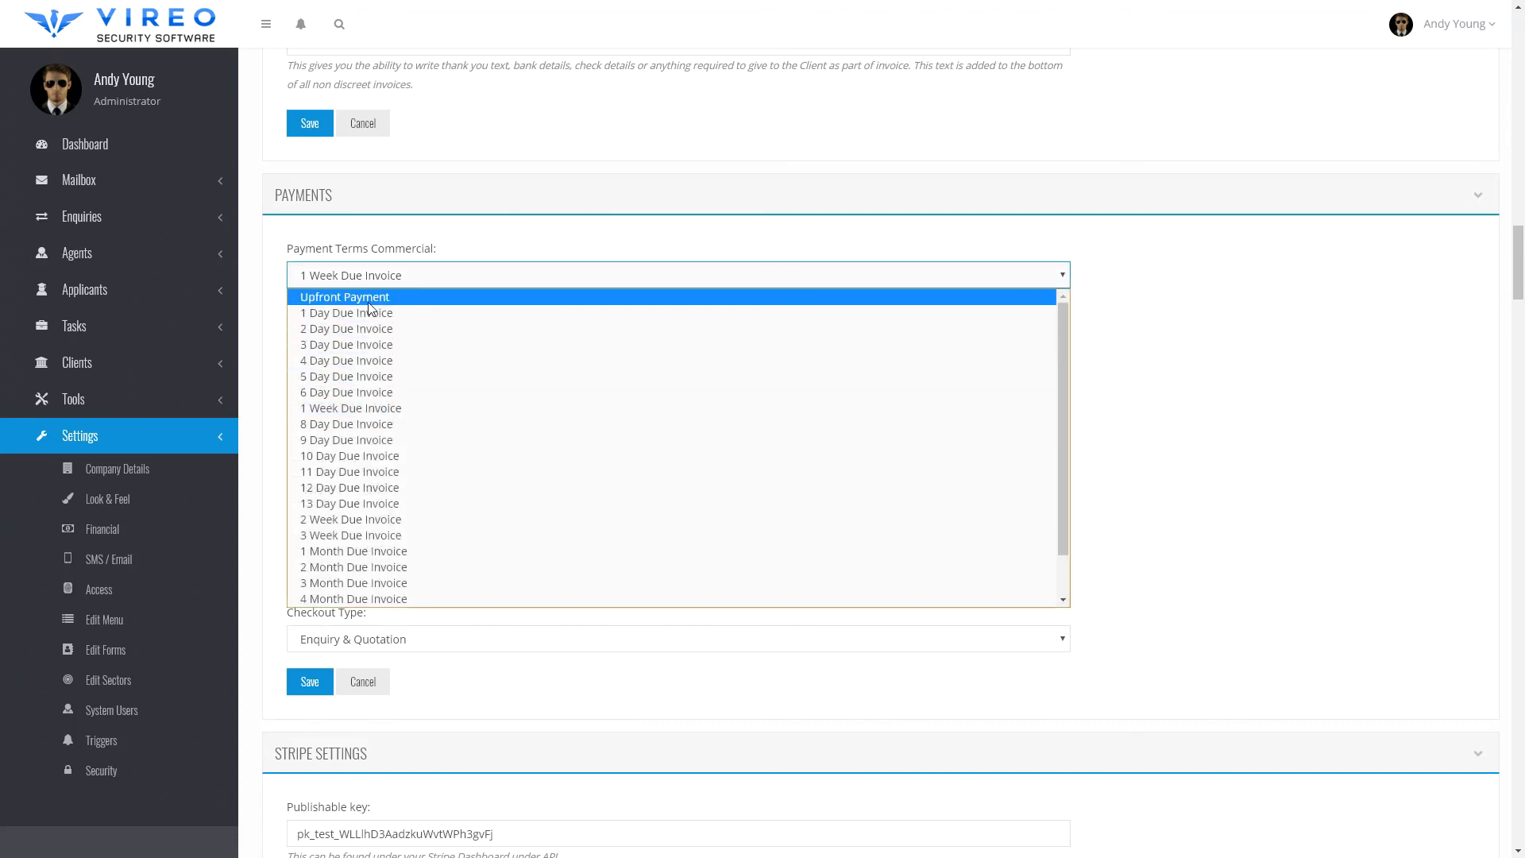
scroll(426, 453, down, 2)
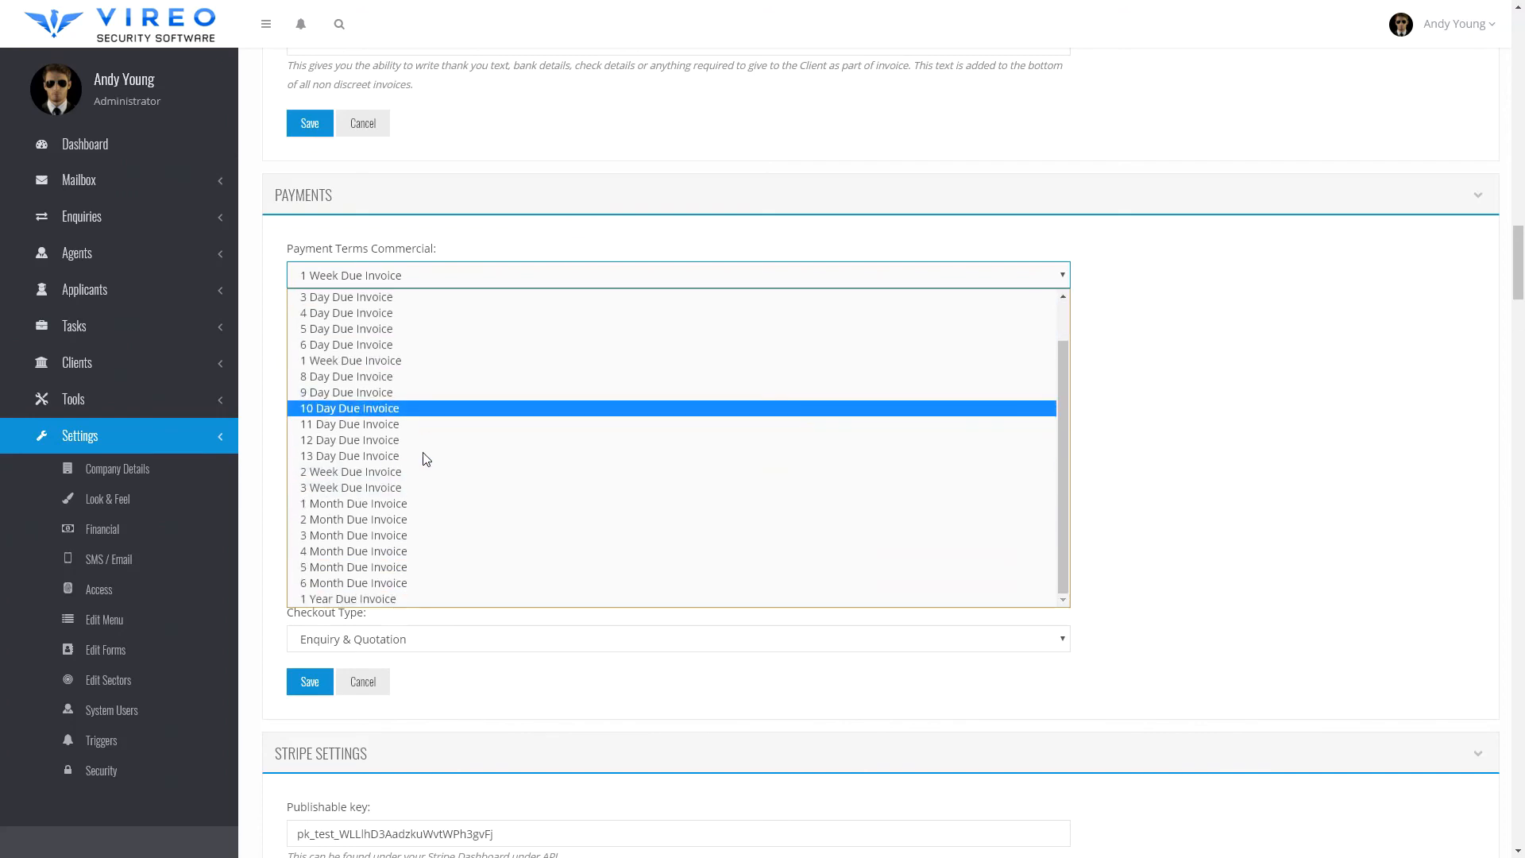
scroll(455, 351, up, 2)
click(441, 274)
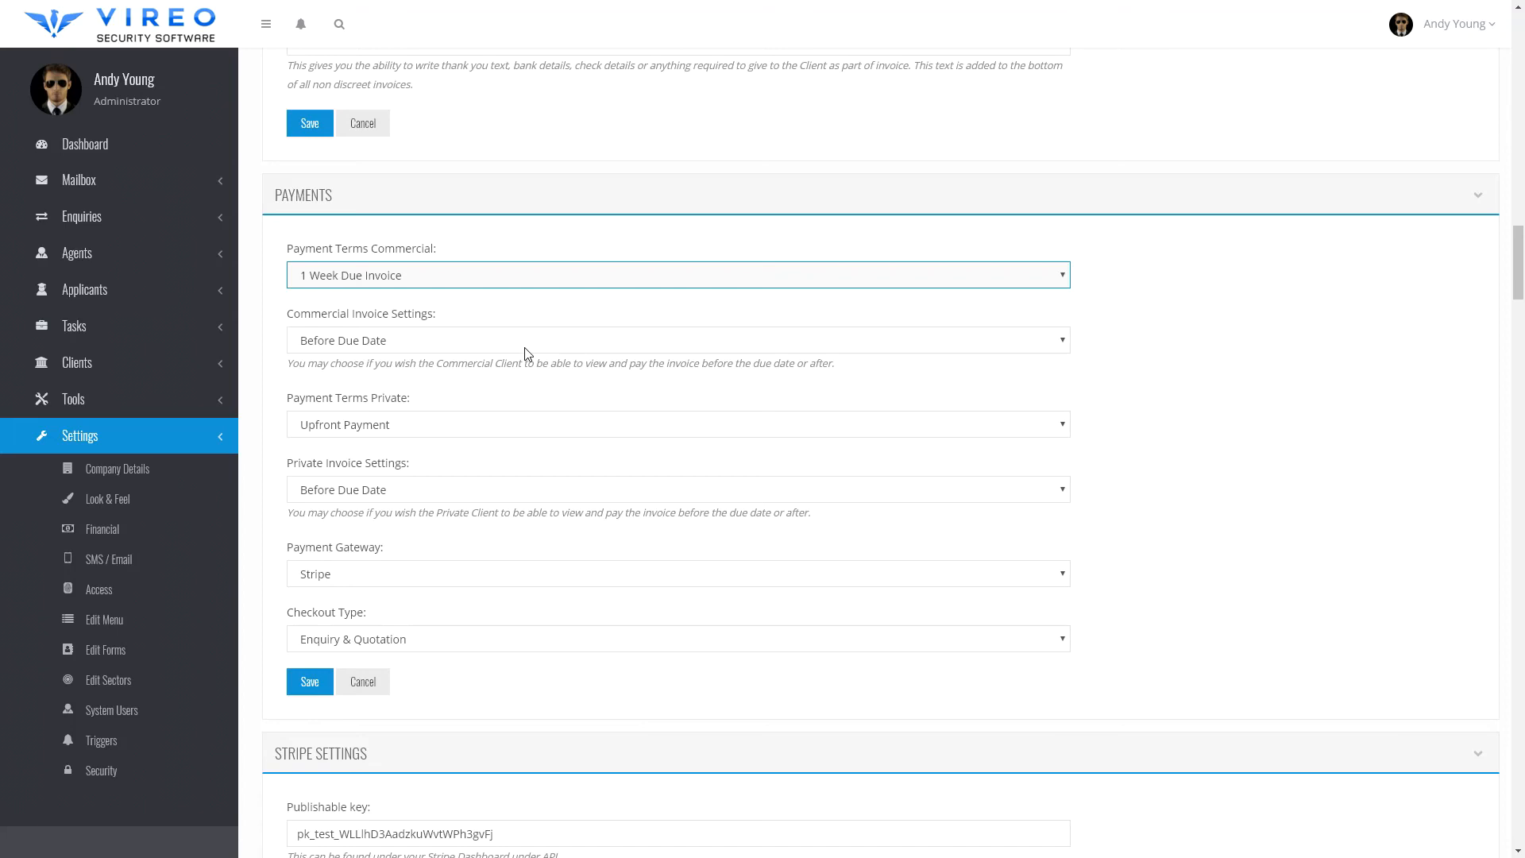
- Keep commercial and private invoices Before Due Date, with private terms as Upfront Payment
click(433, 345)
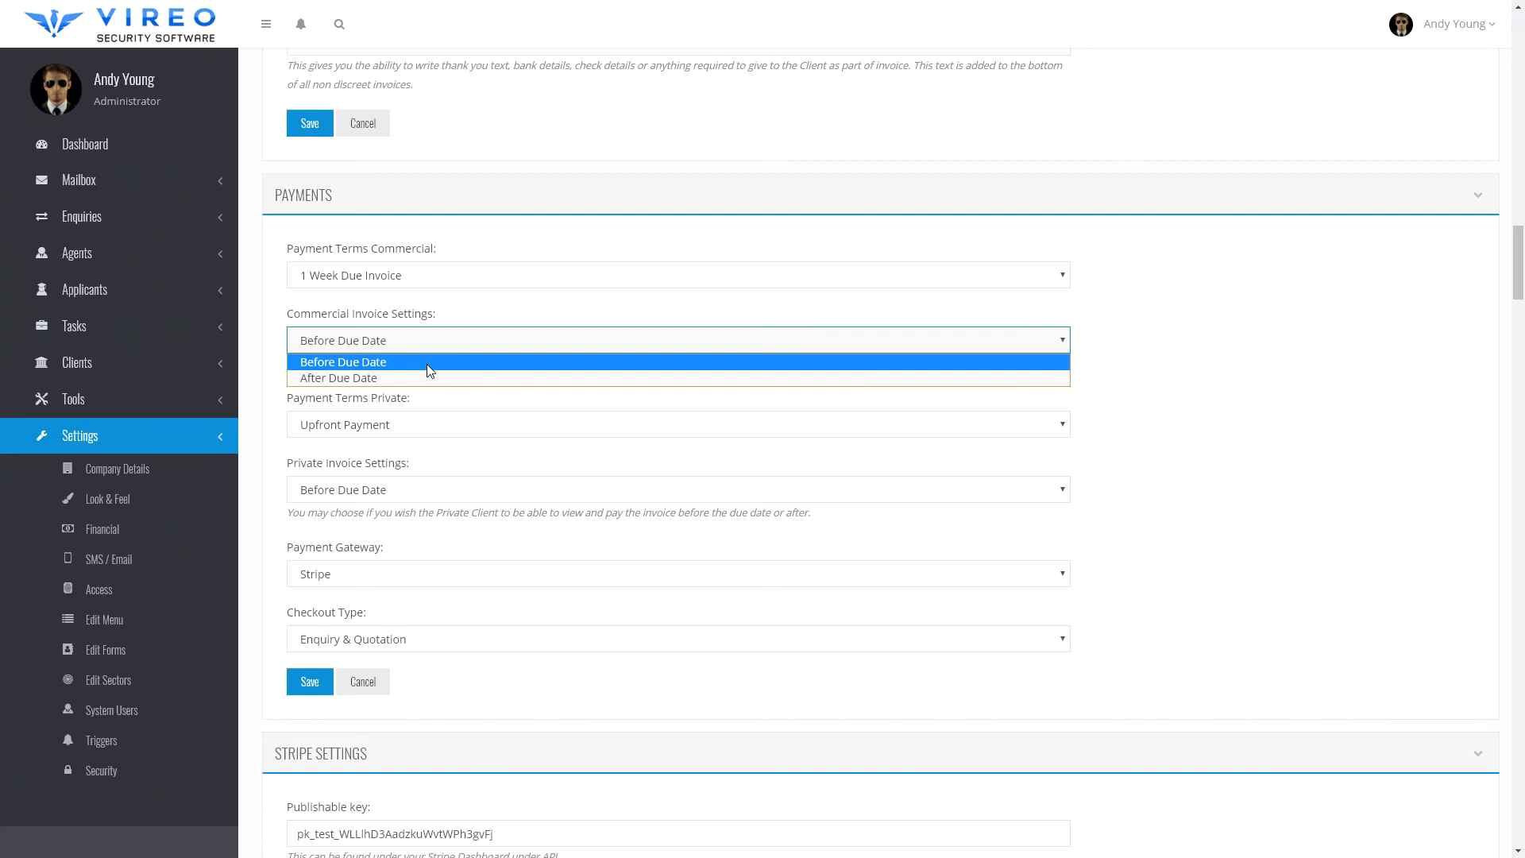
click(449, 363)
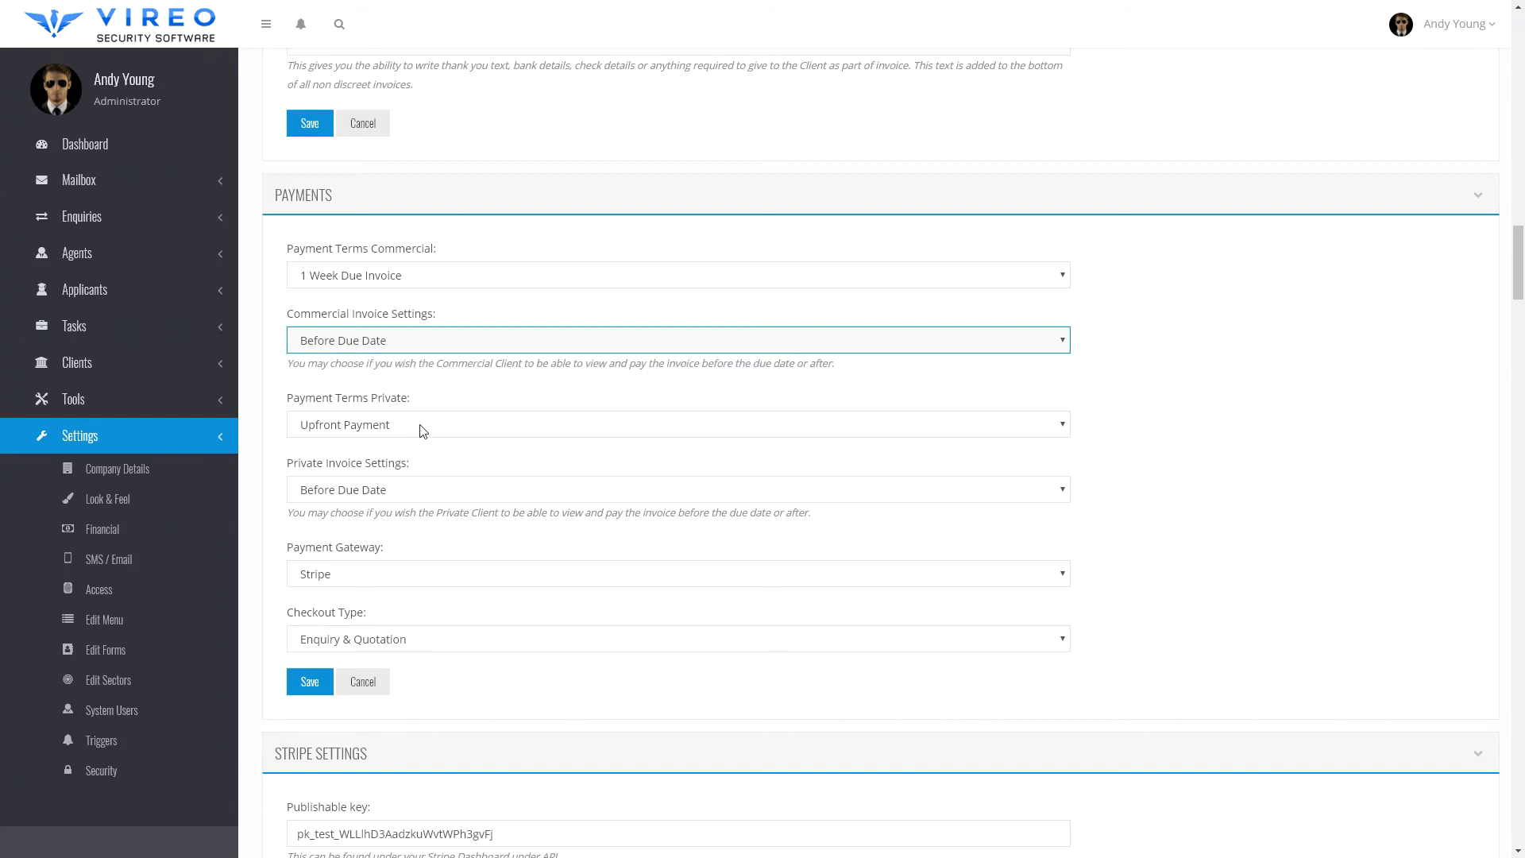
click(418, 426)
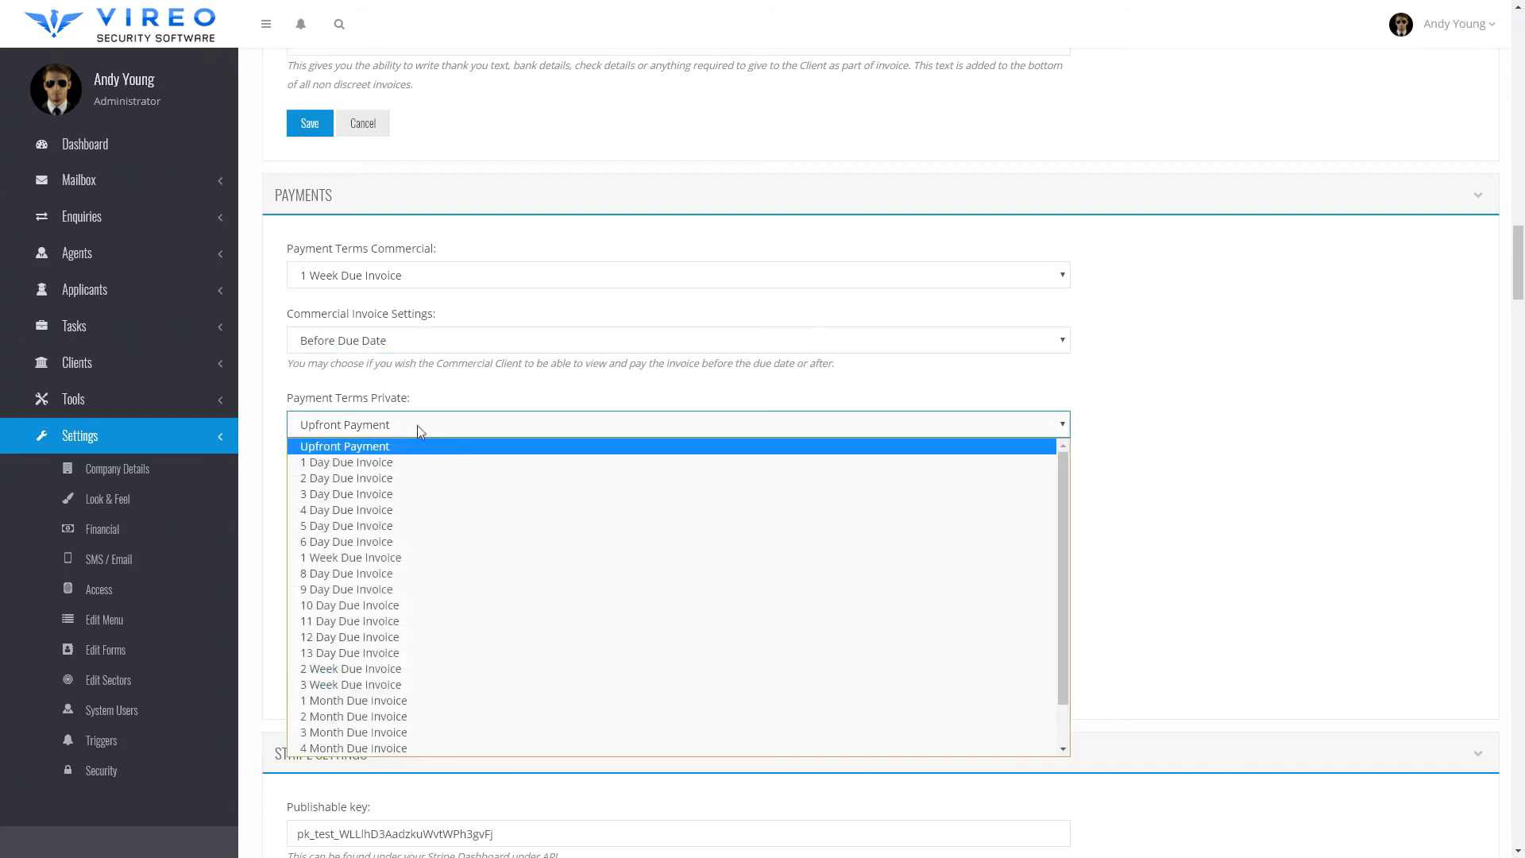
click(373, 447)
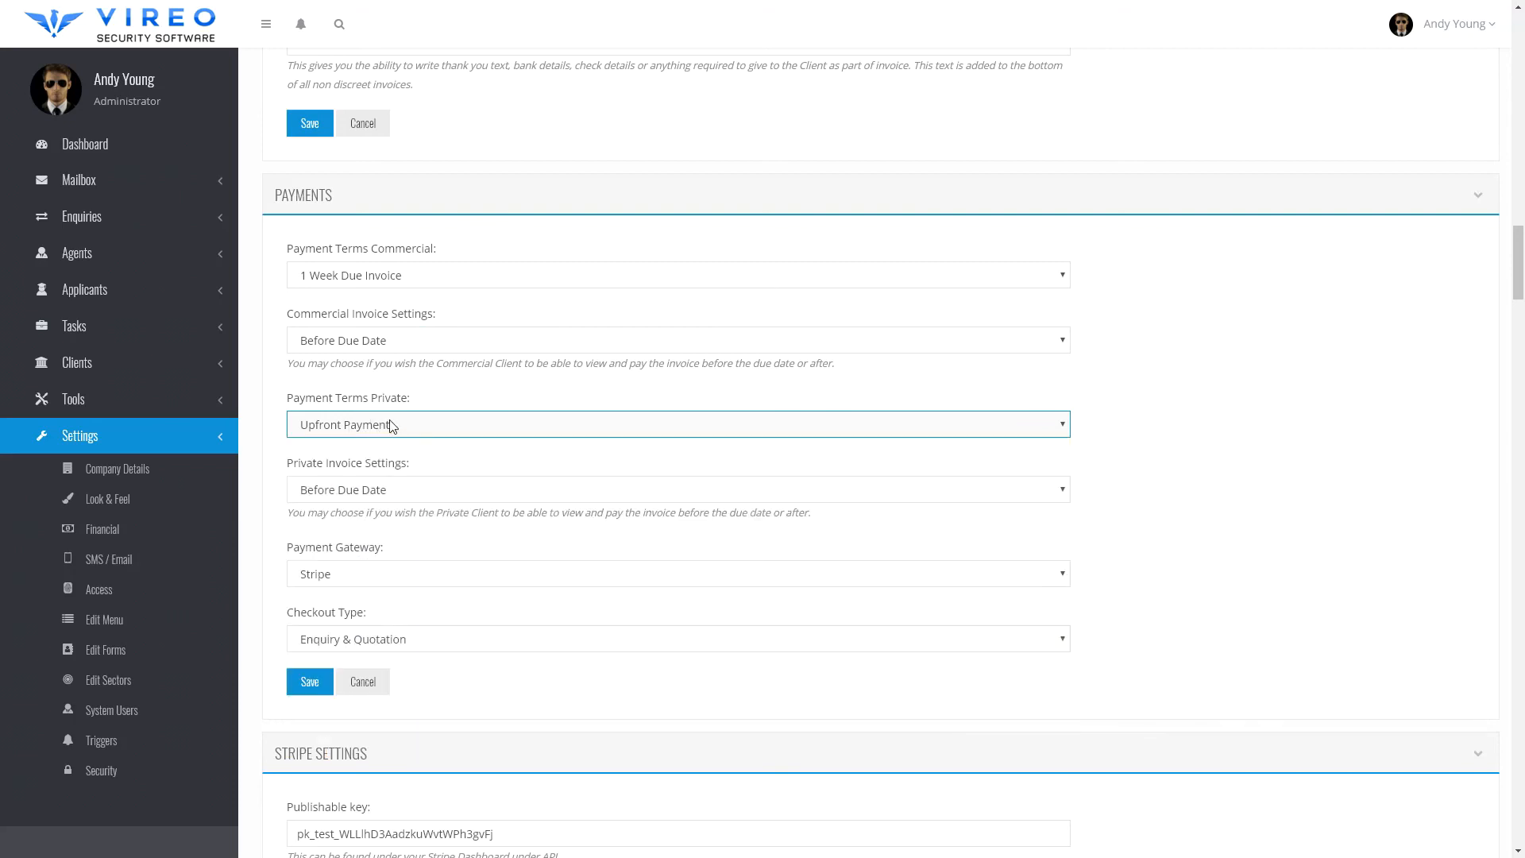
click(413, 488)
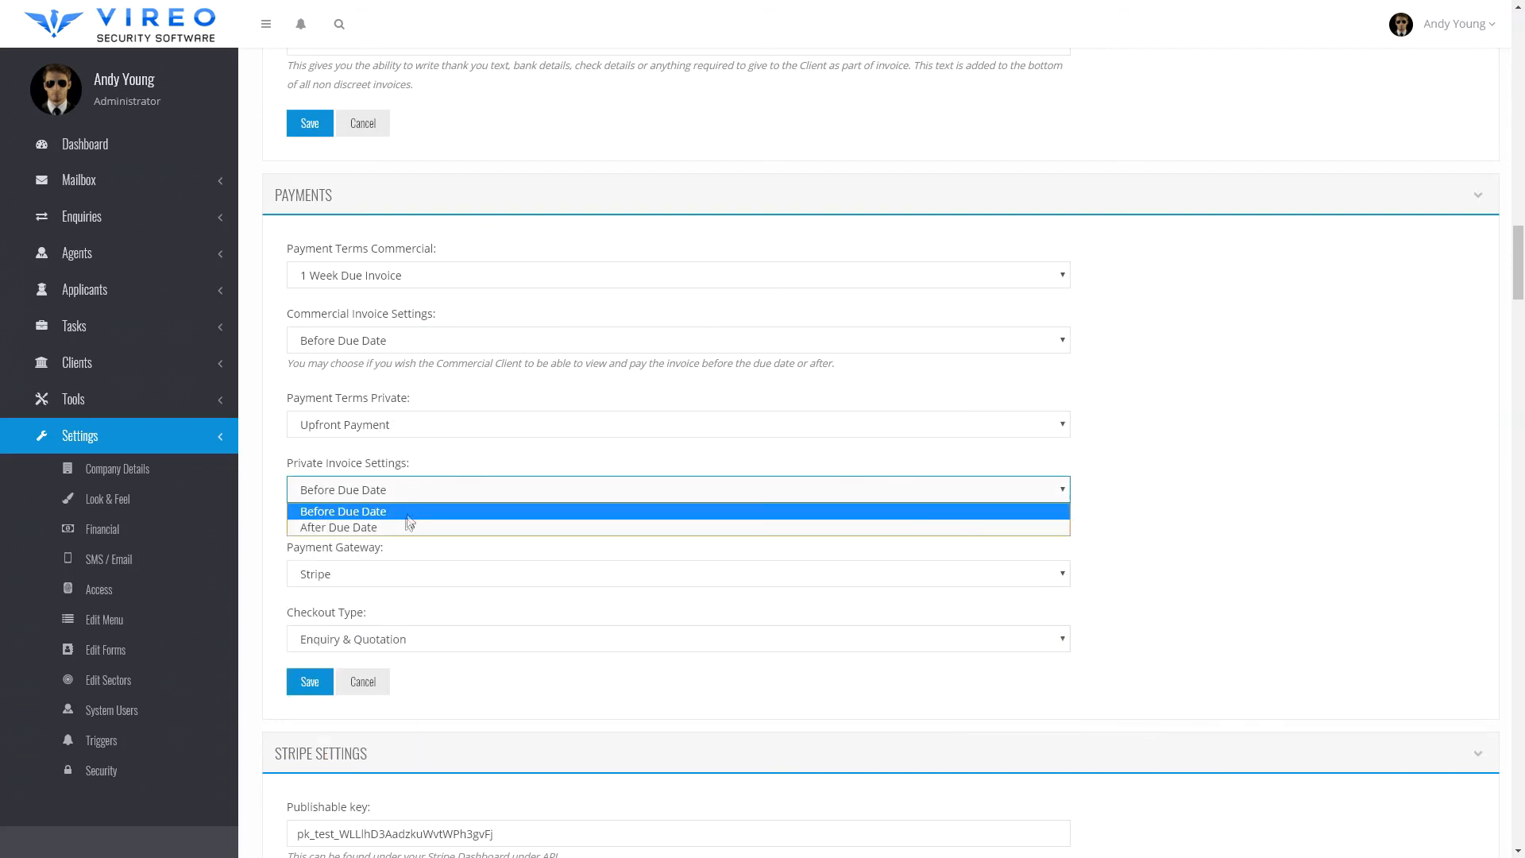
click(409, 512)
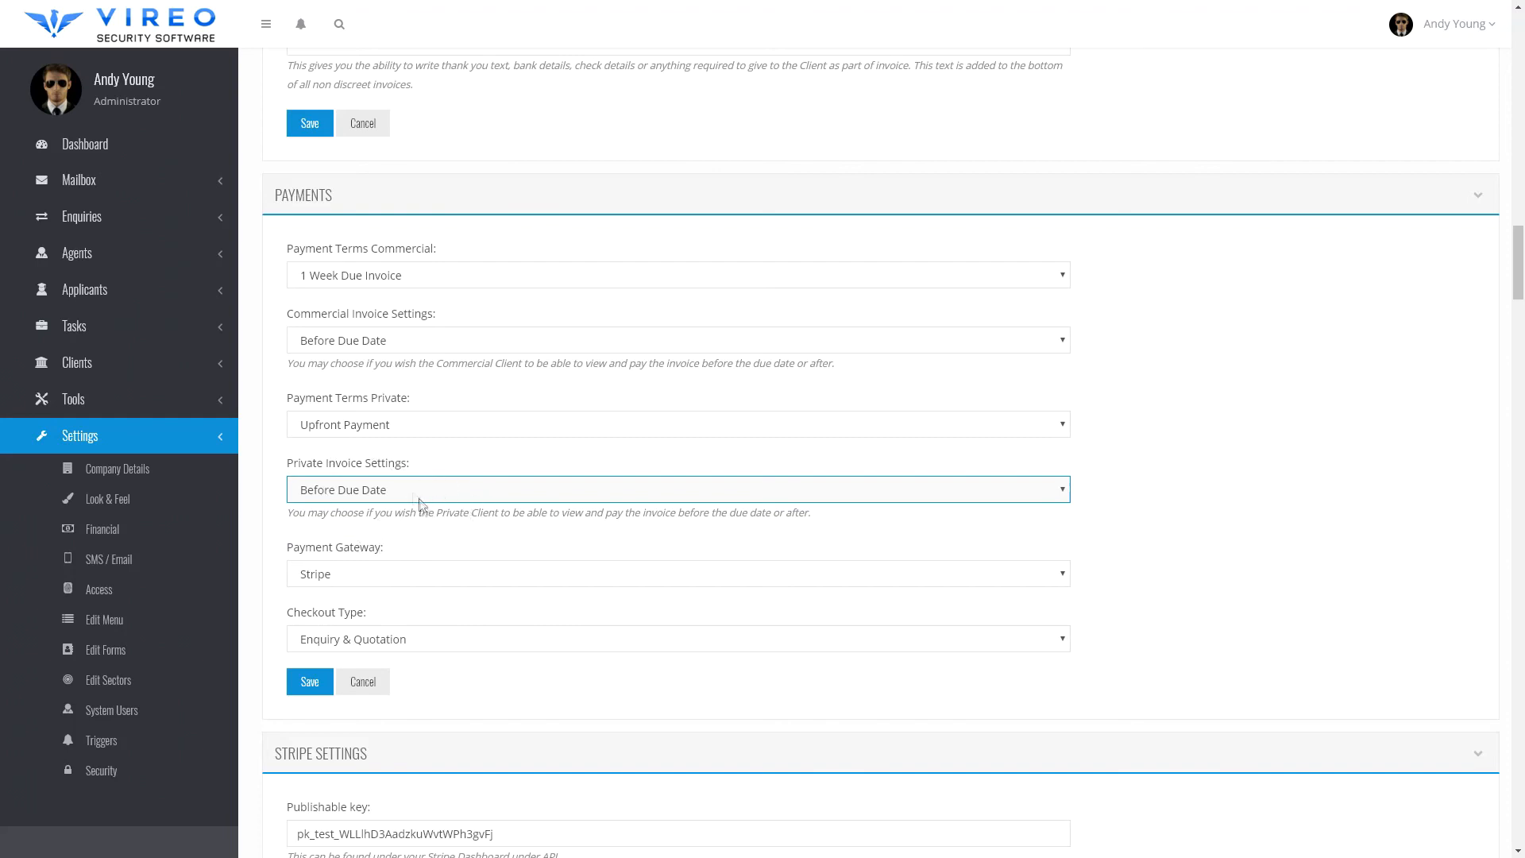
- Keep Stripe as gateway and Enquiry & Quotation checkout, then save the payment settings
click(434, 575)
click(434, 572)
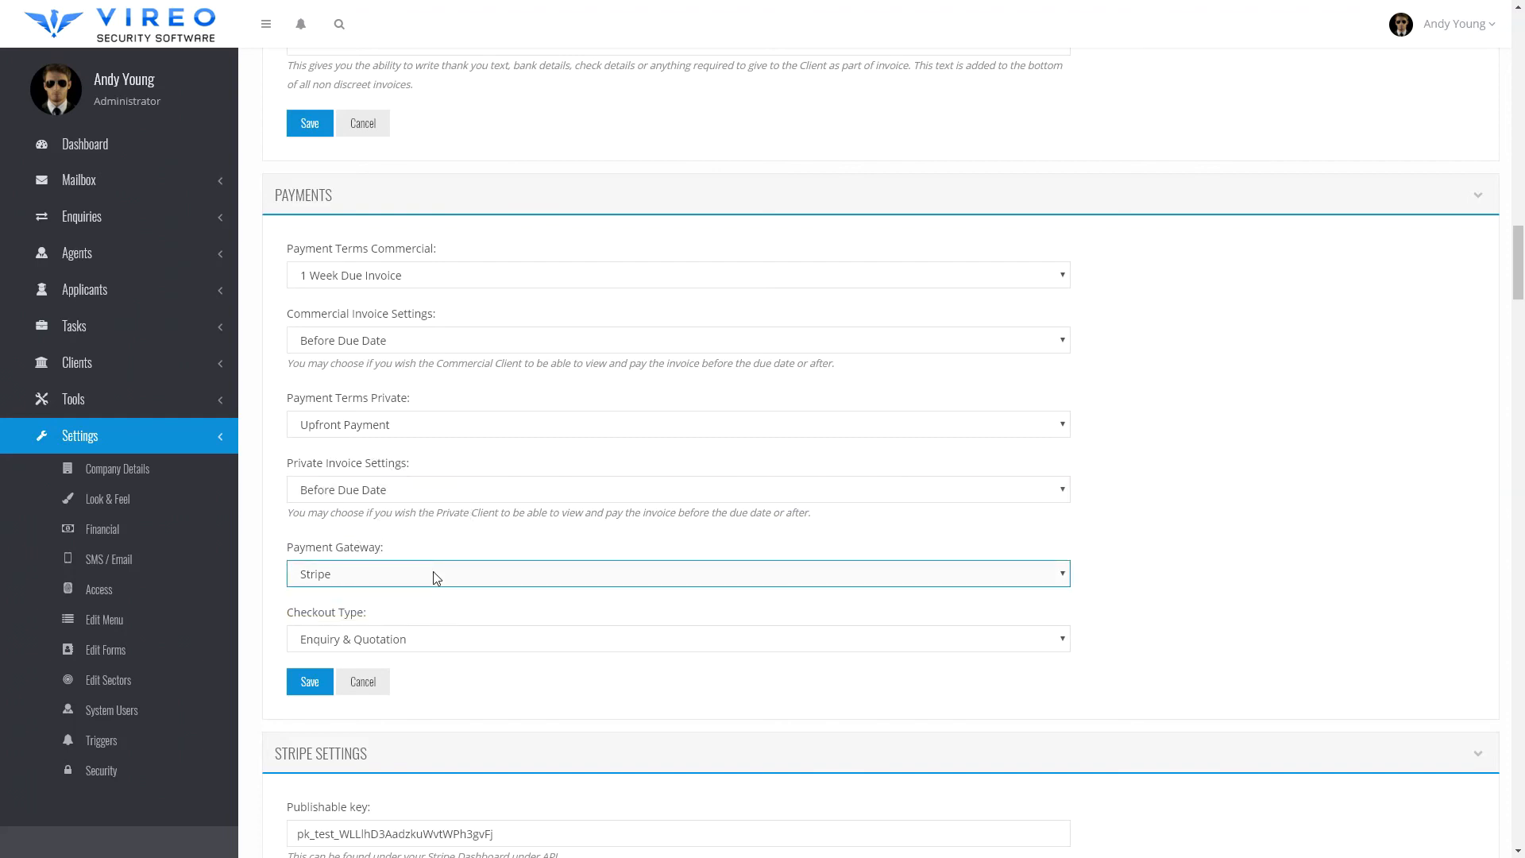
click(436, 648)
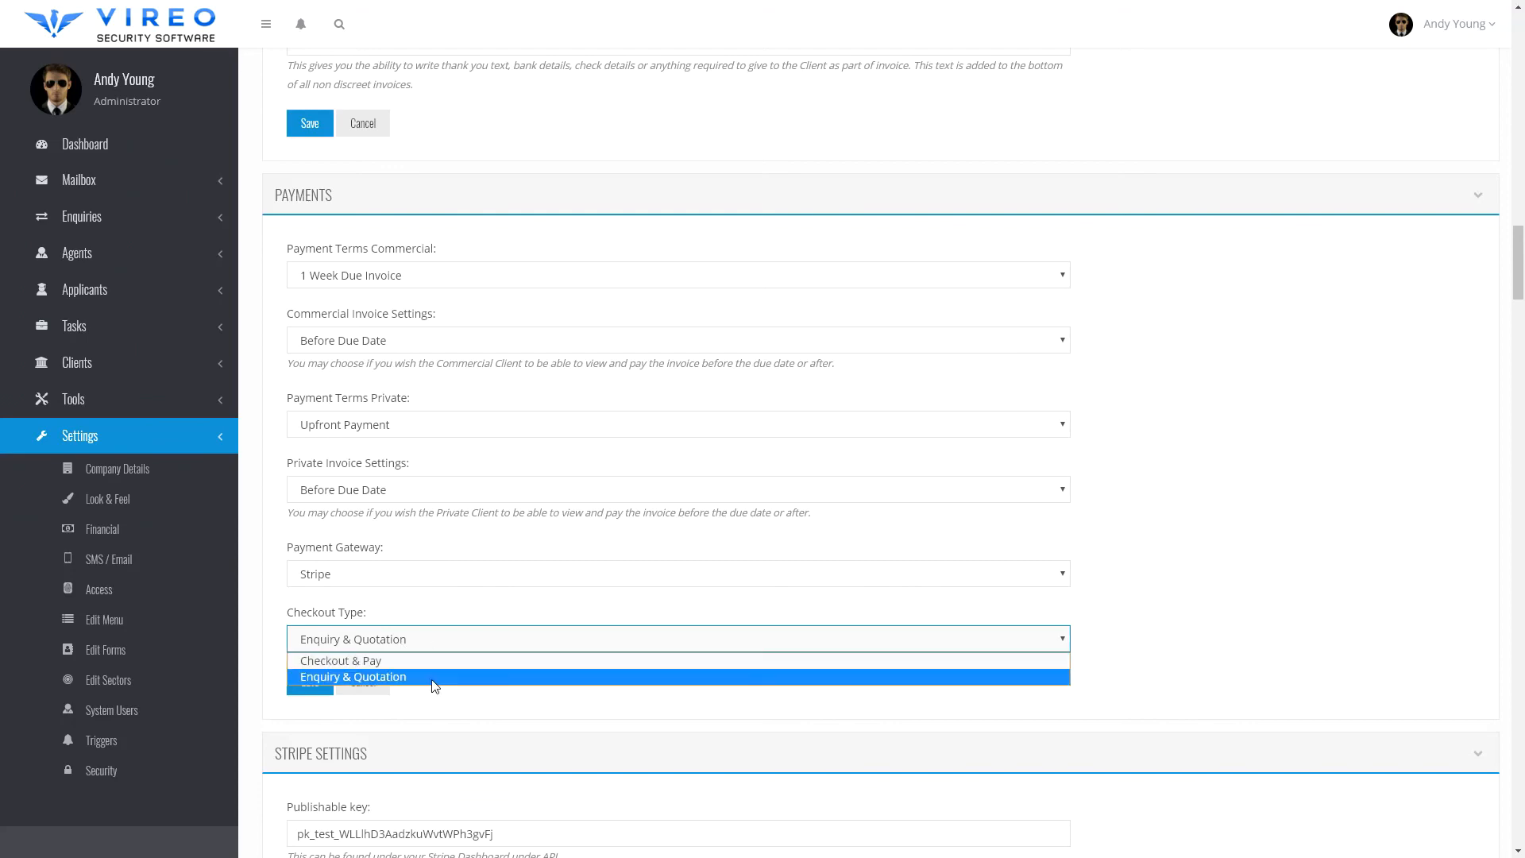
click(433, 681)
click(310, 689)
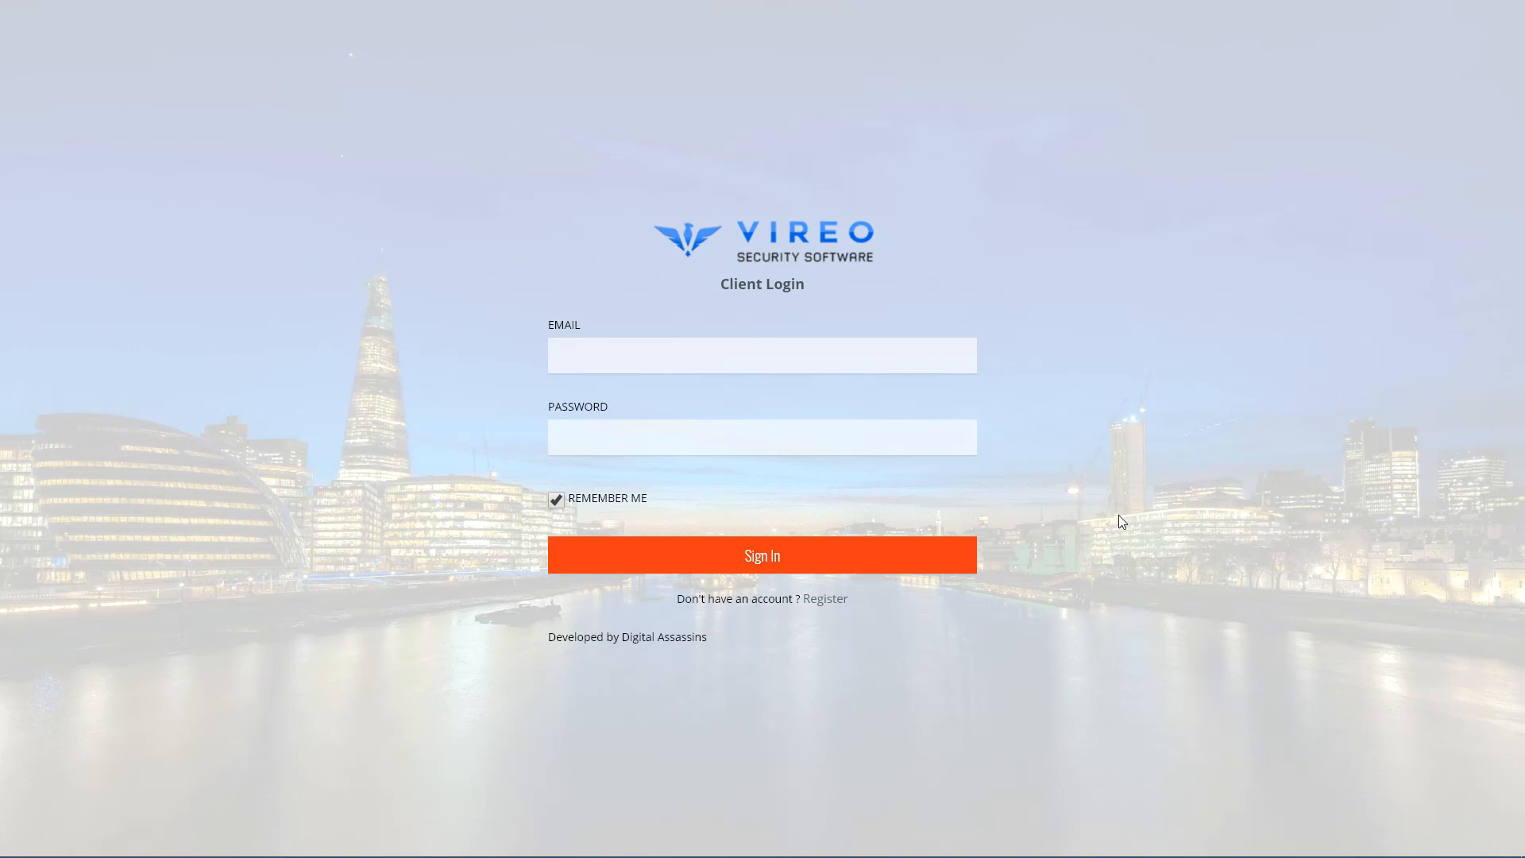
- Fill in the client registration form from the Client Login page and submit it
click(826, 600)
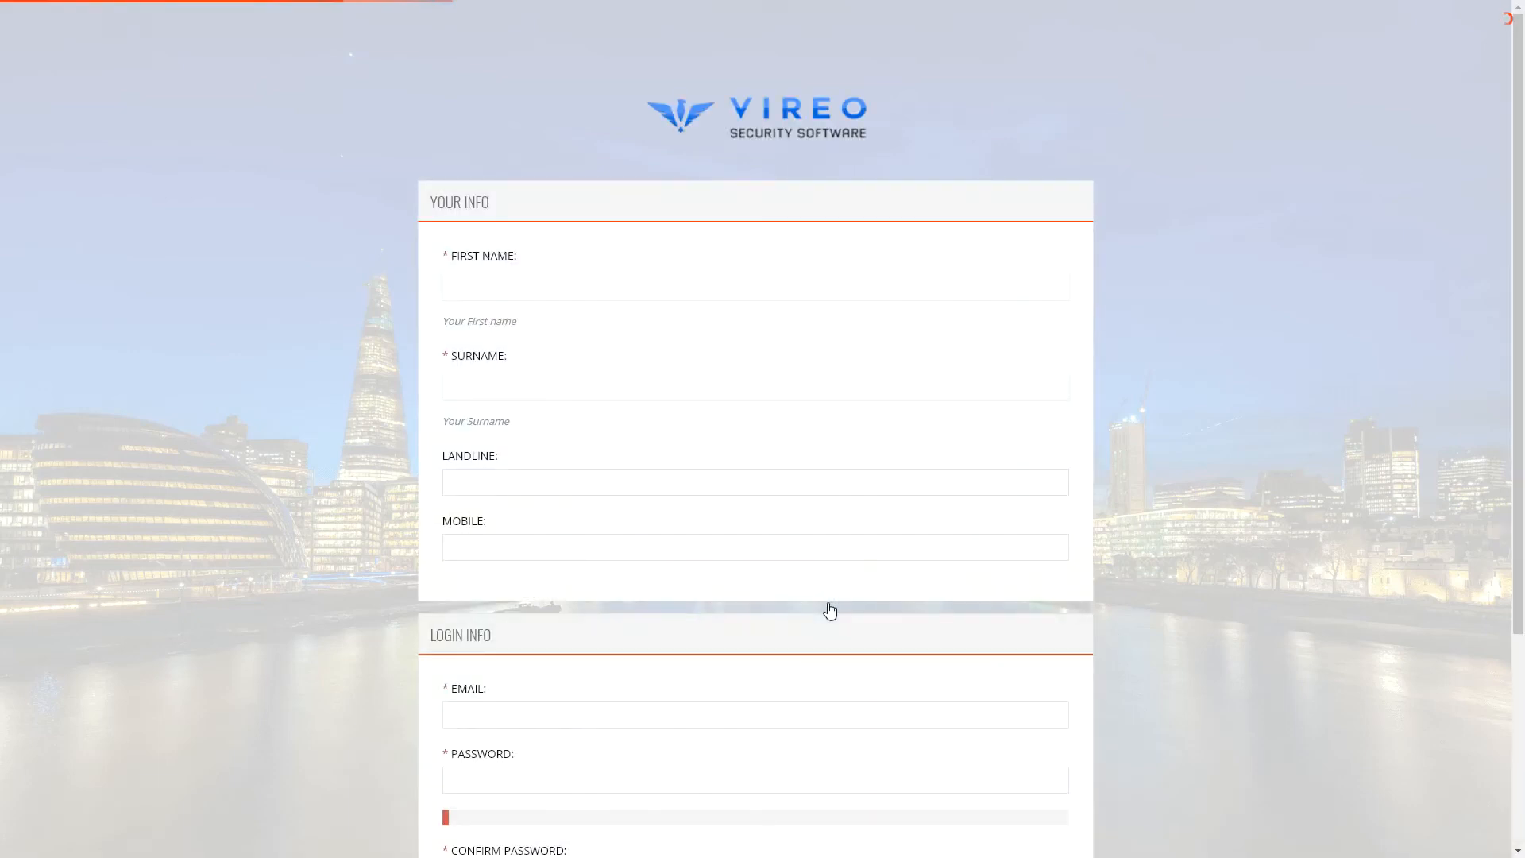
scroll(1237, 560, down, 2)
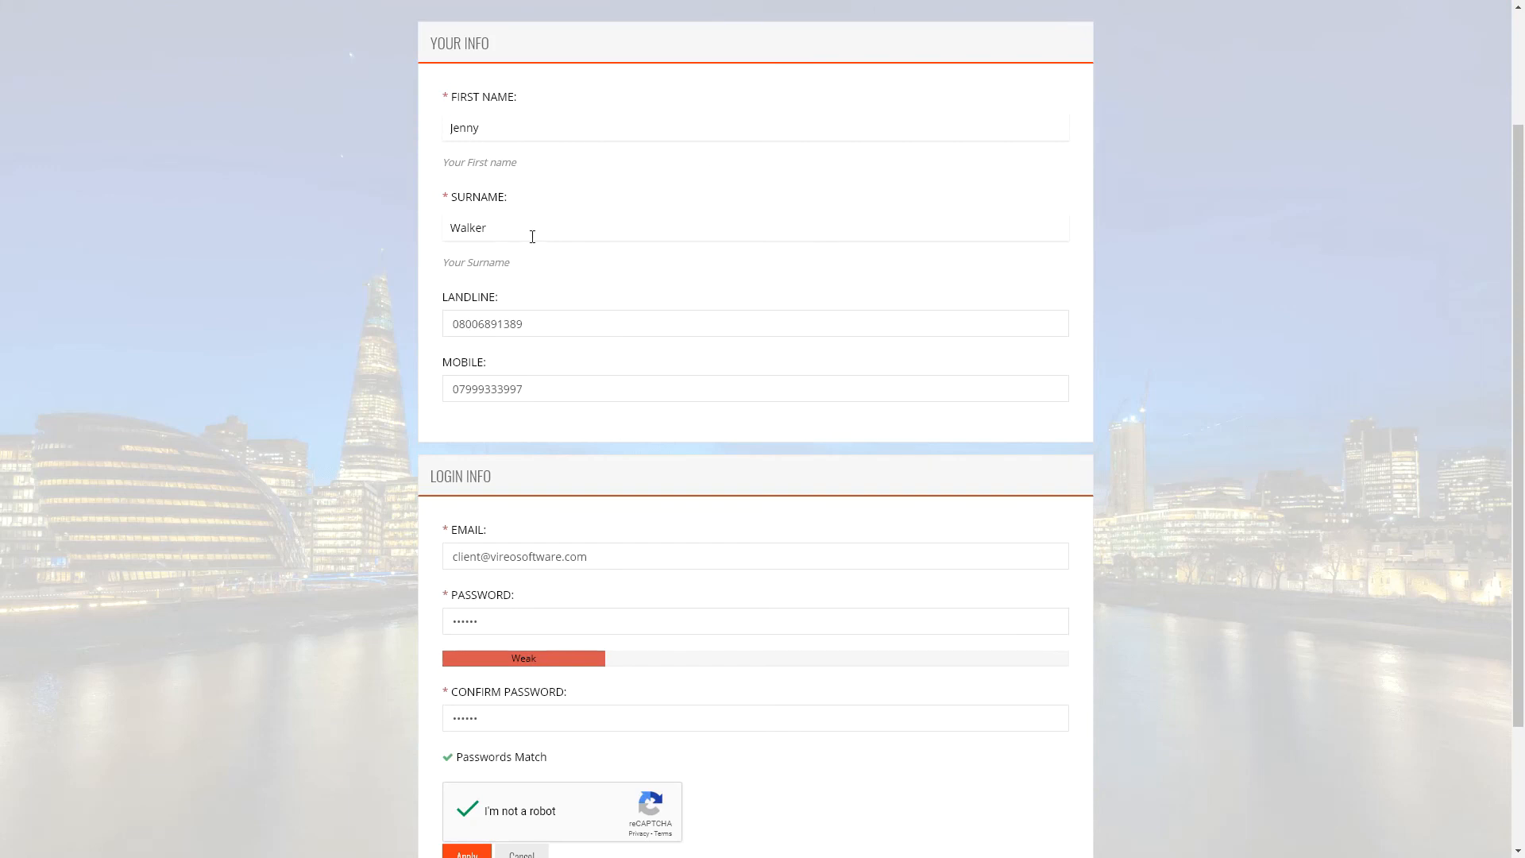
scroll(599, 568, down, 1)
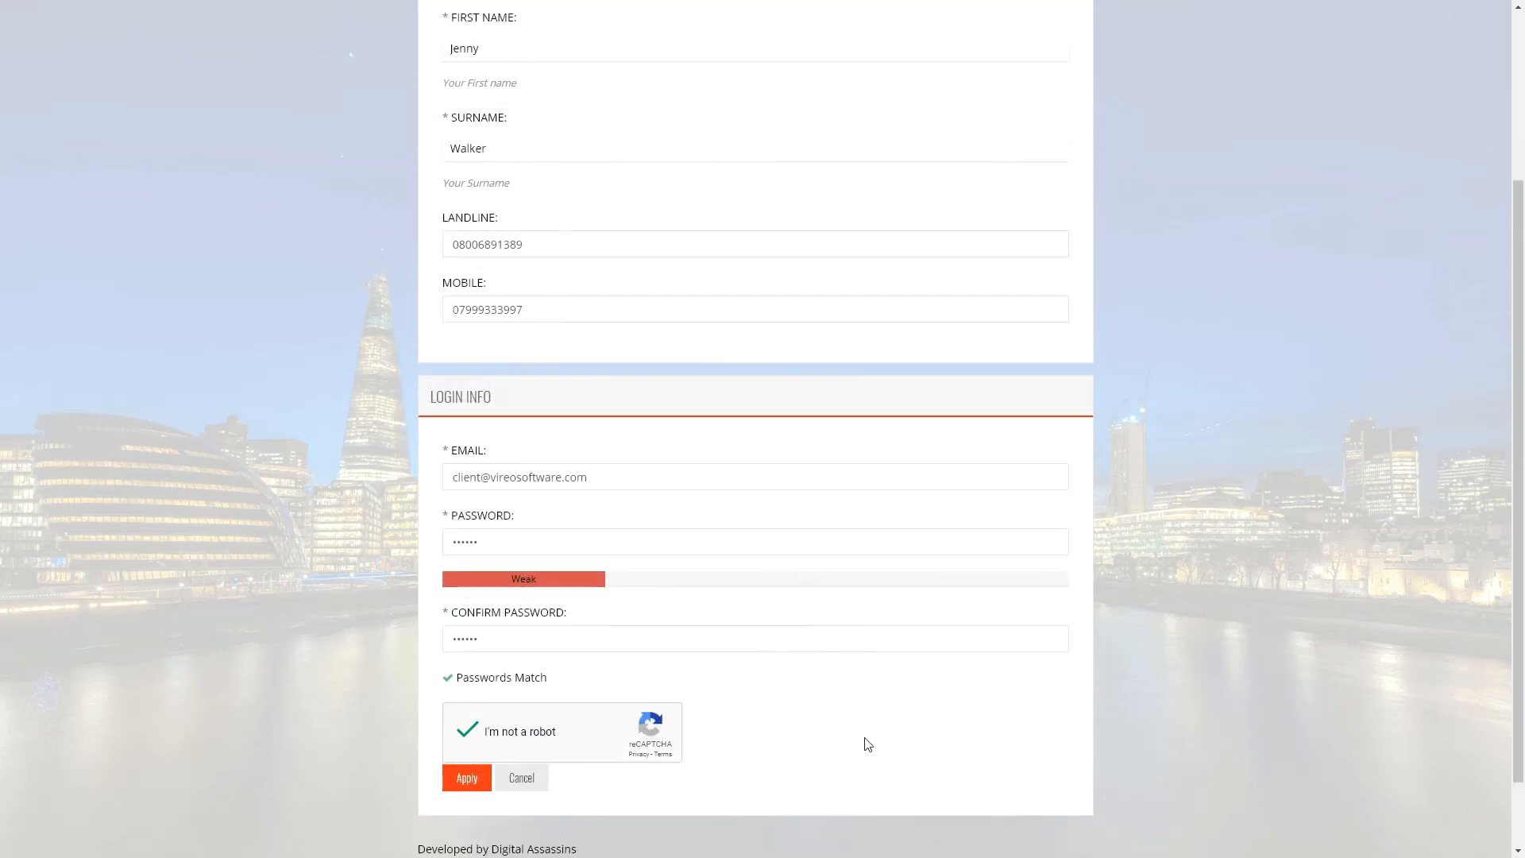
click(466, 780)
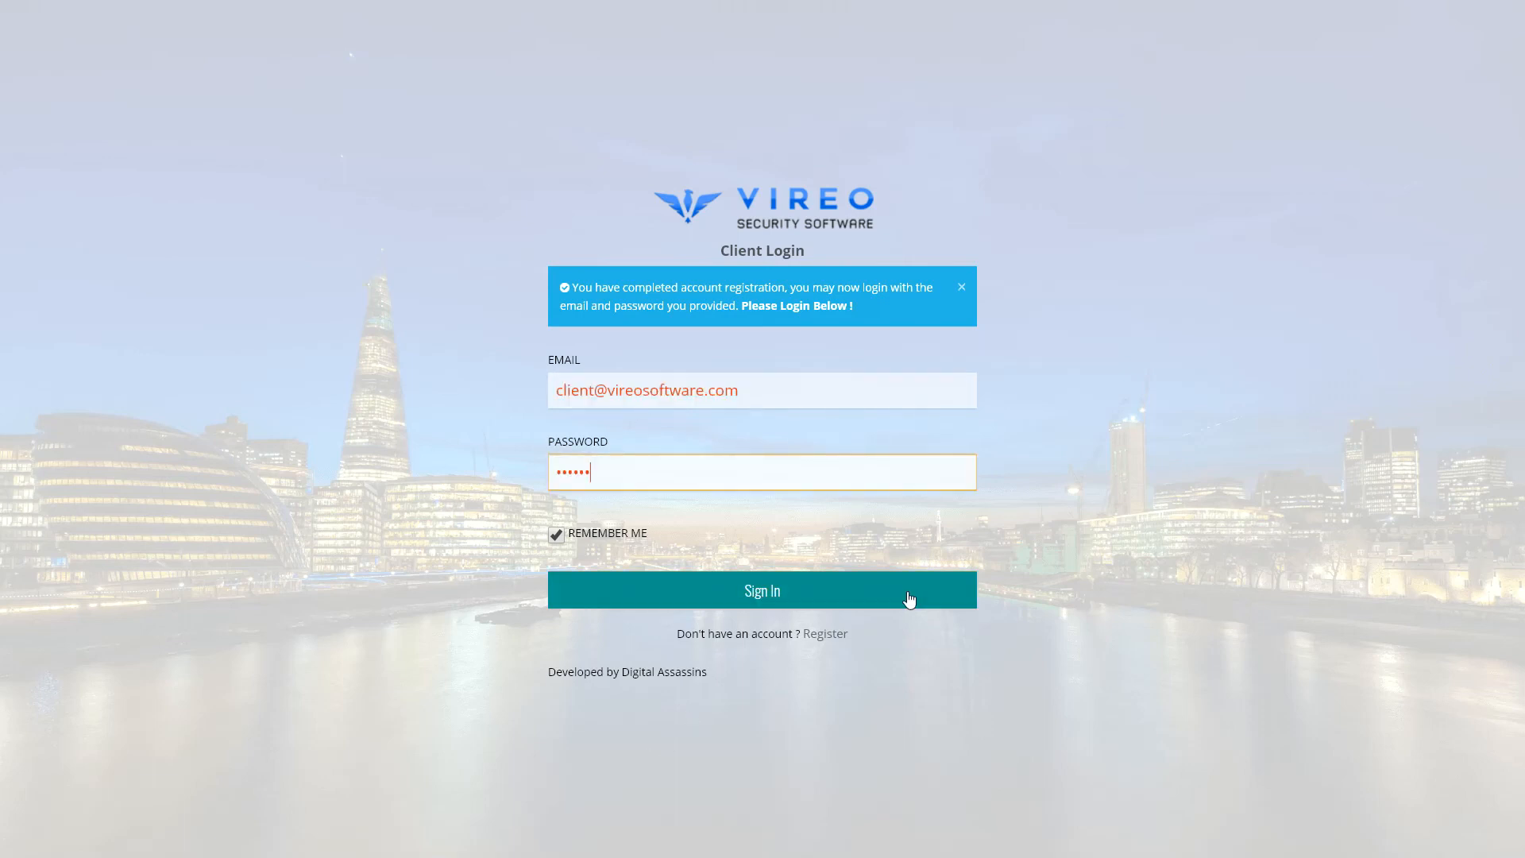
- Sign in and complete the Account Wizard as a Personal account with the client's address
click(902, 601)
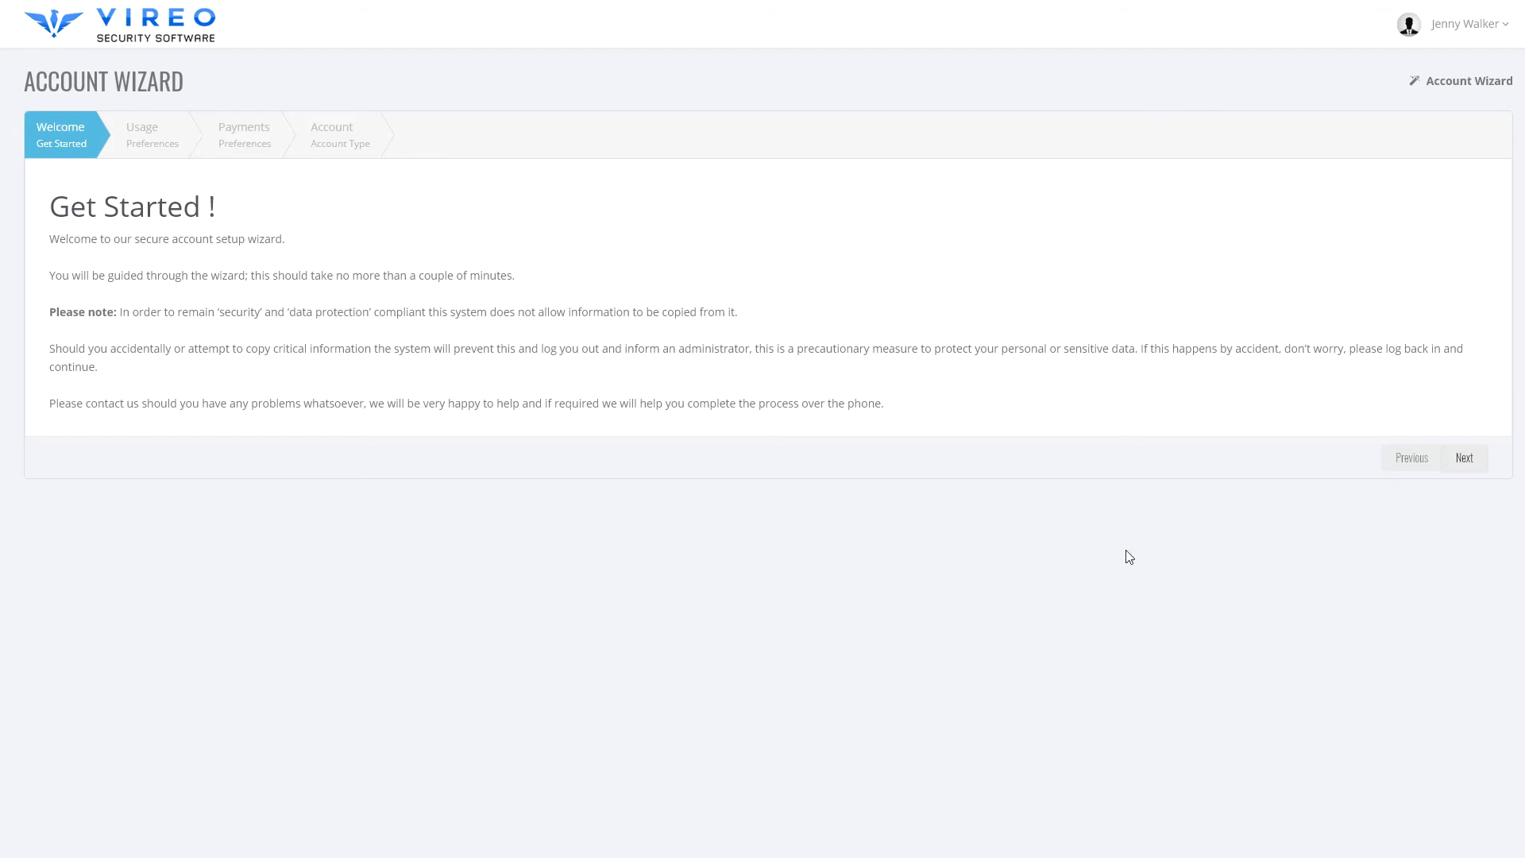
click(1467, 463)
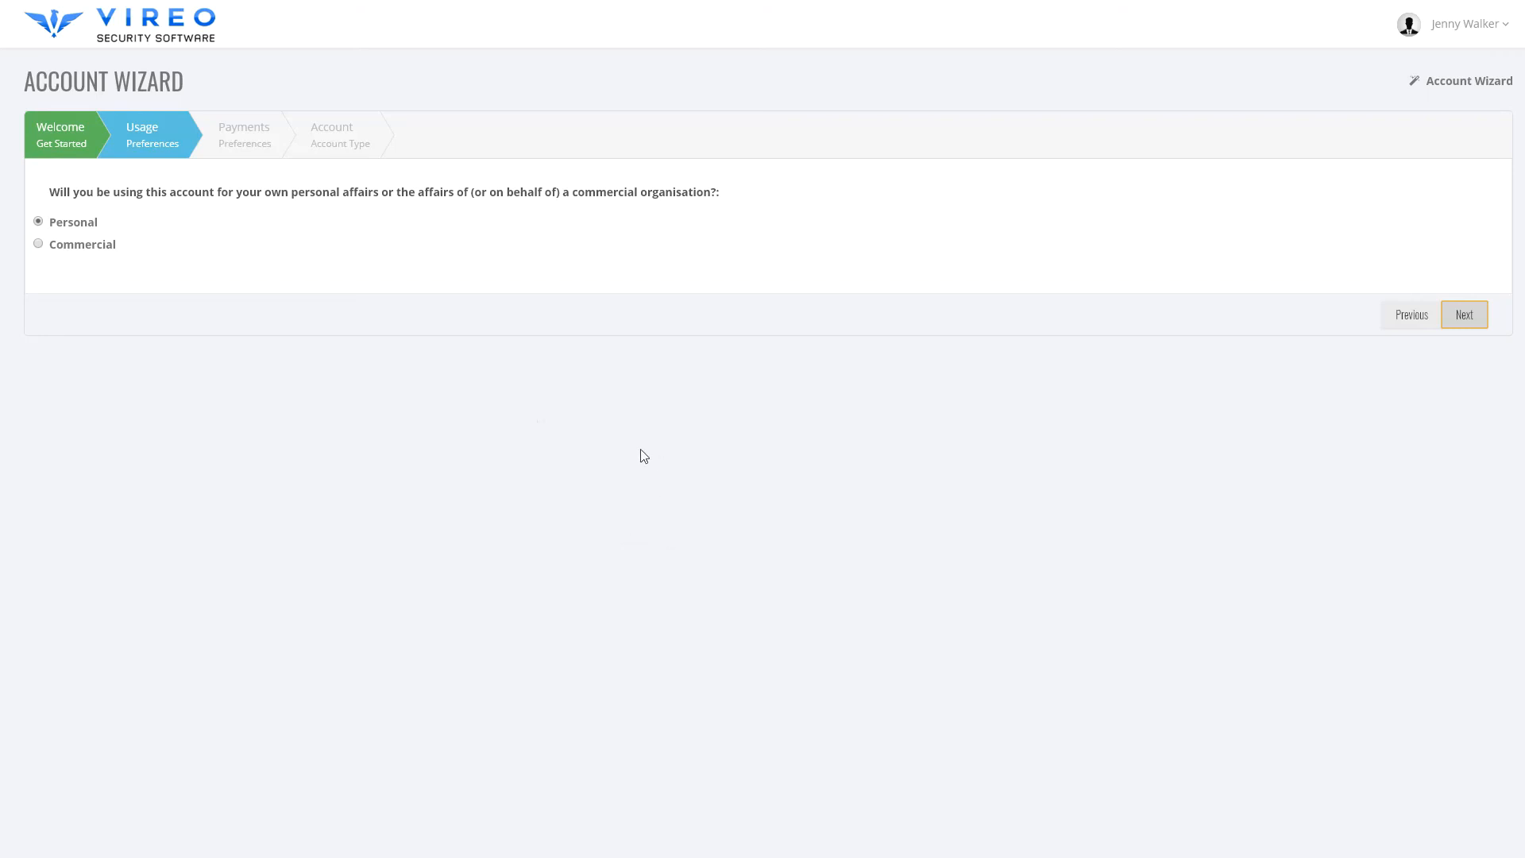
click(1464, 318)
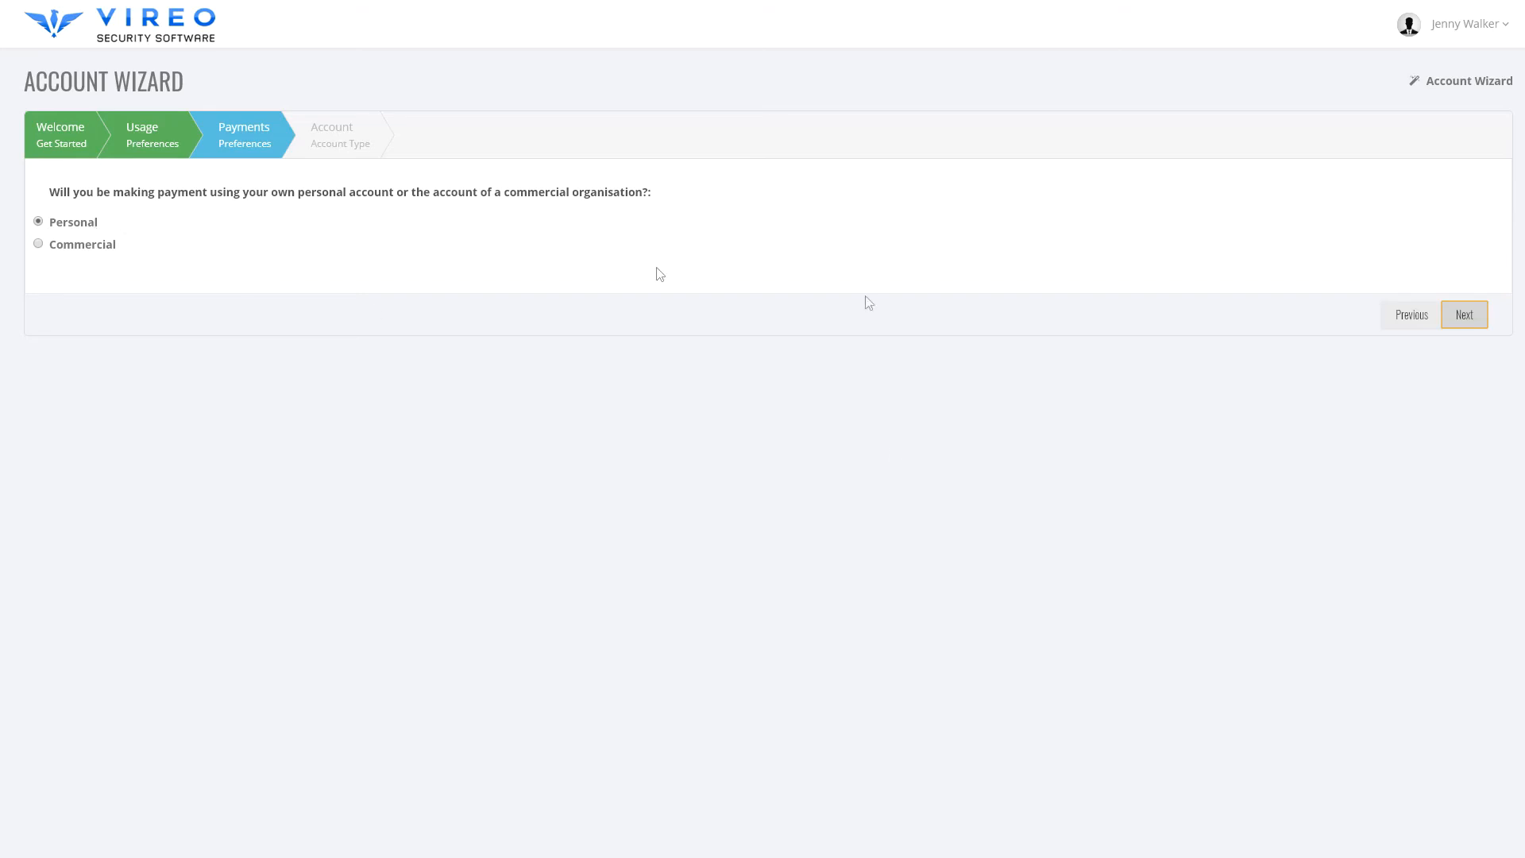
click(1464, 317)
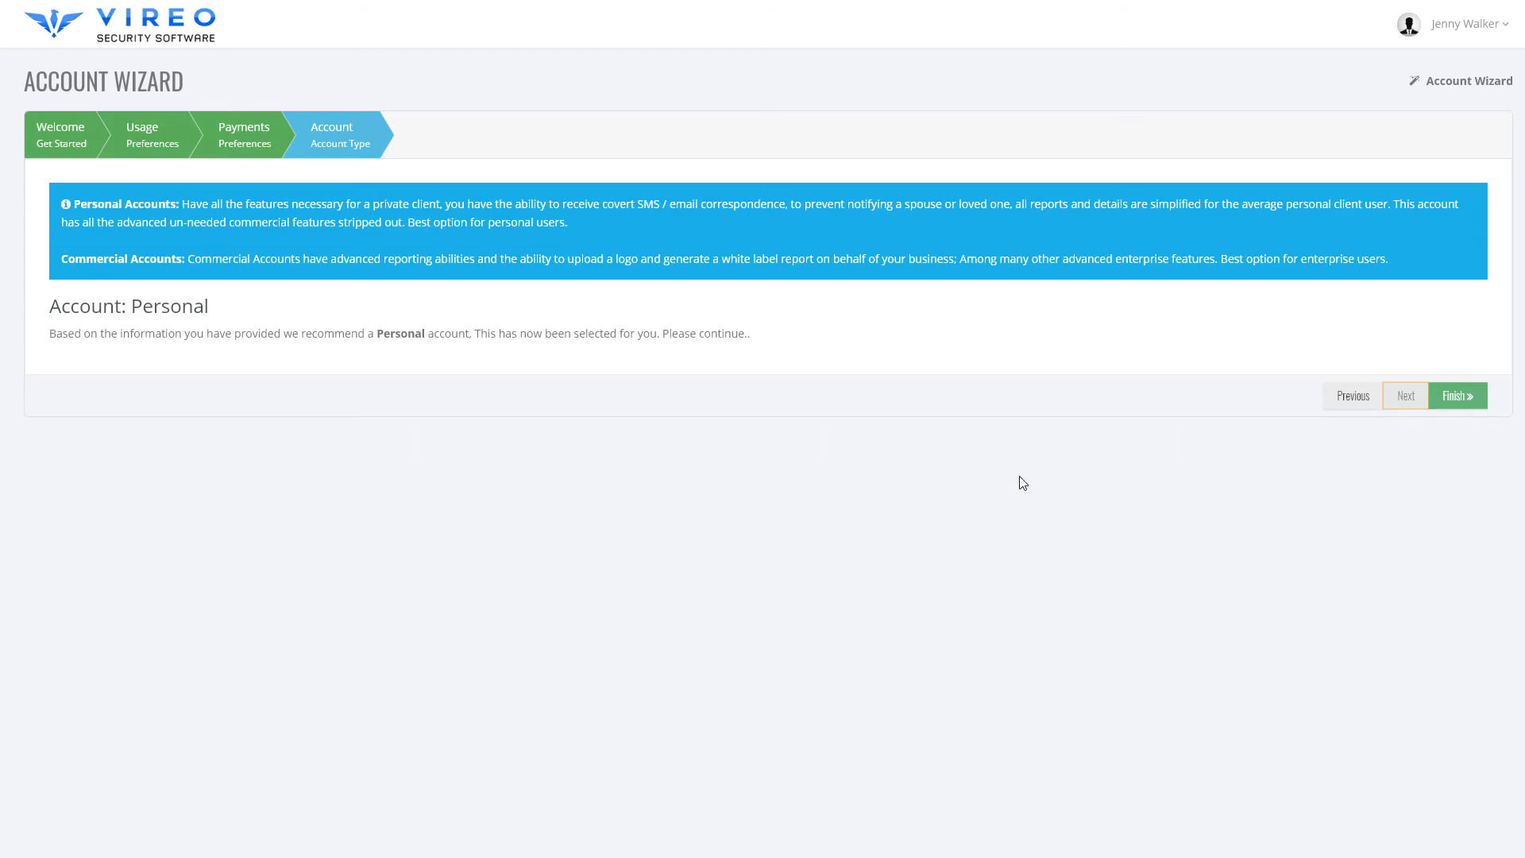
click(1463, 399)
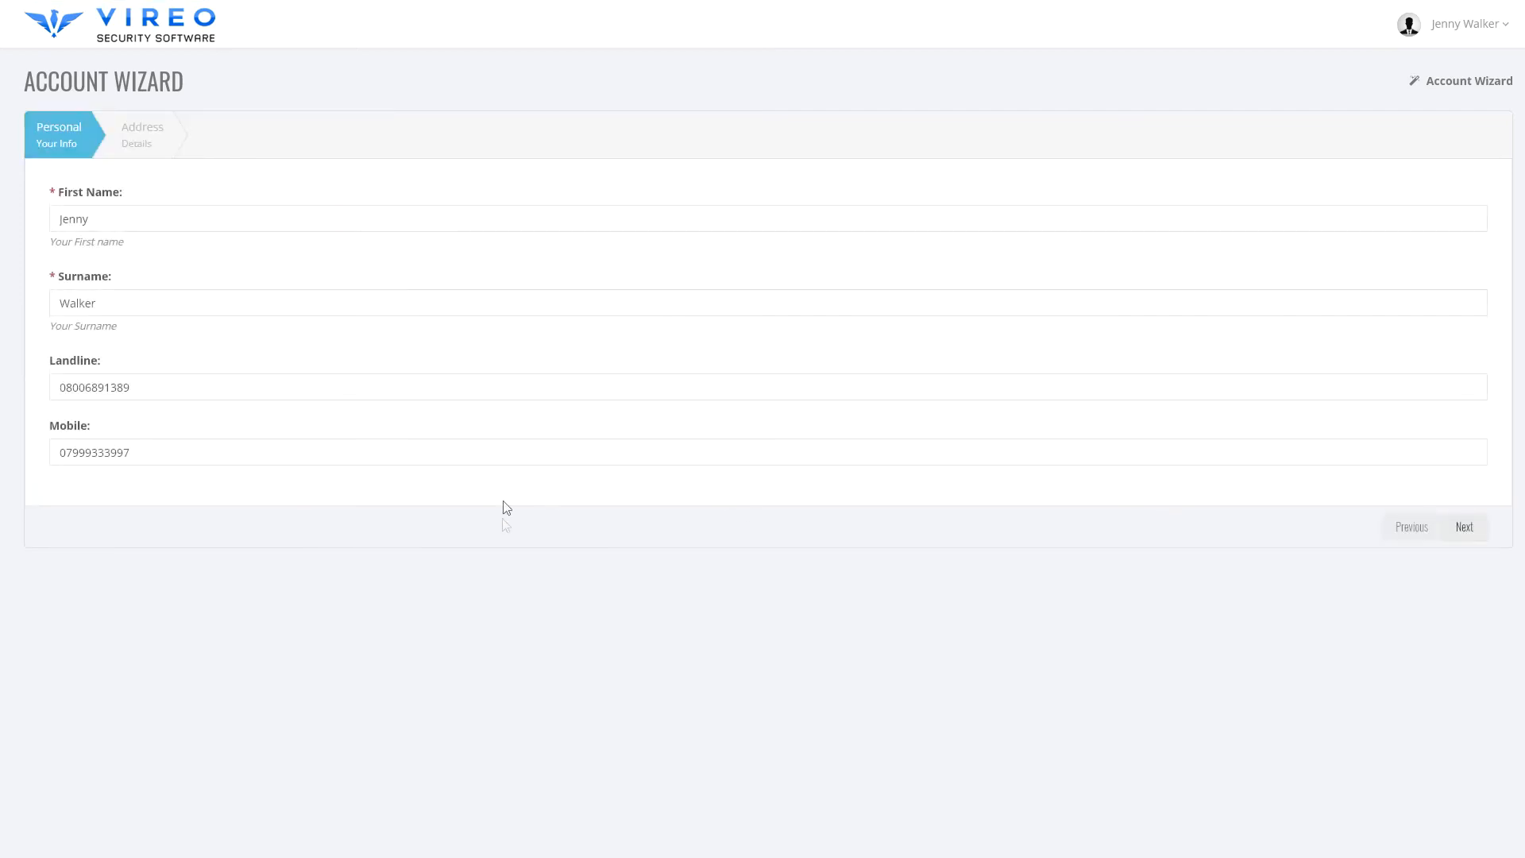
click(1467, 527)
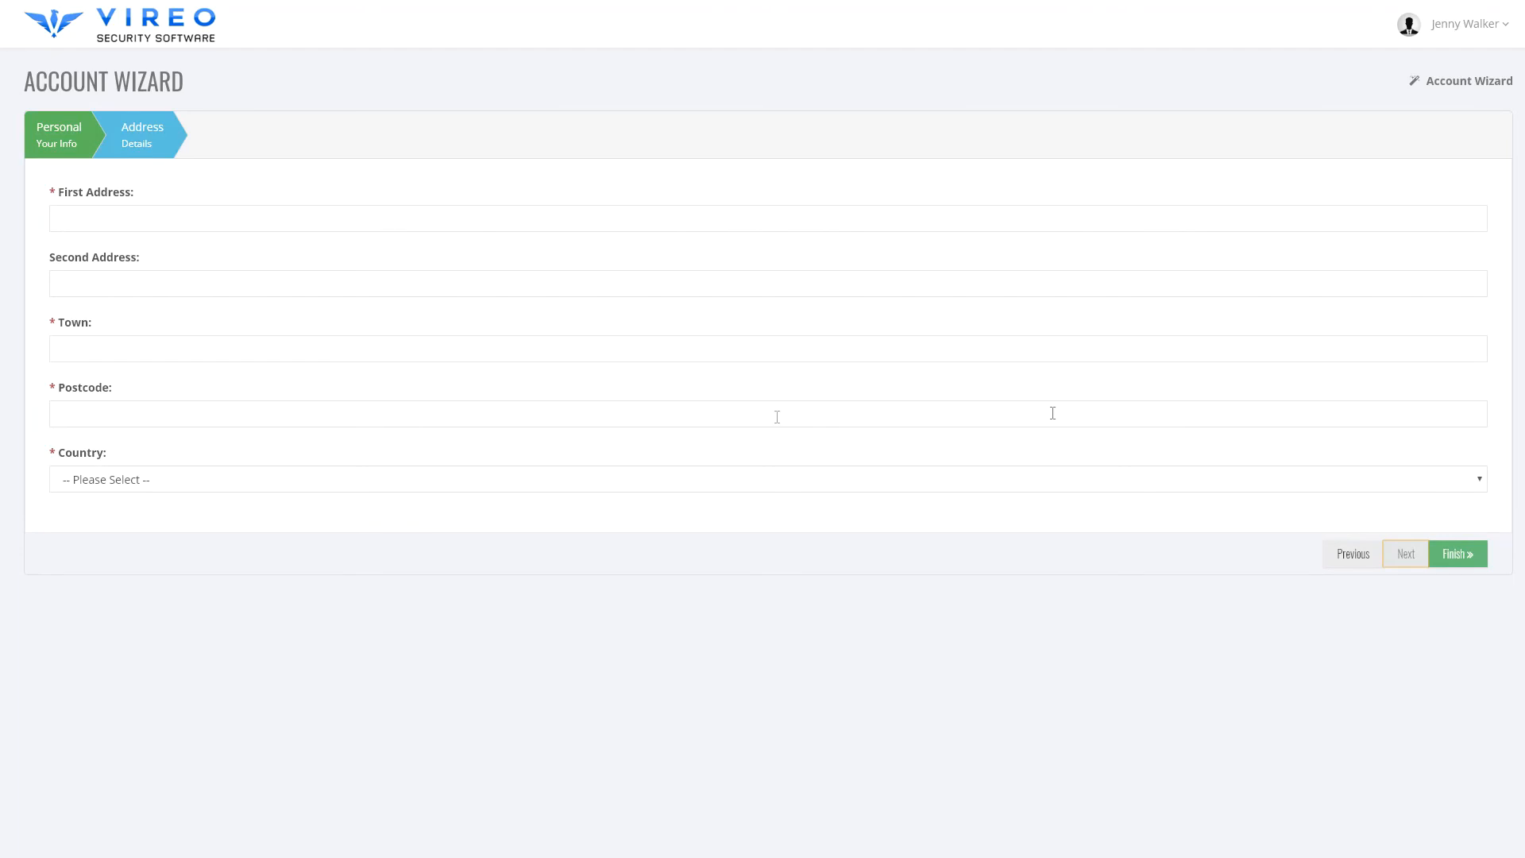
click(128, 208)
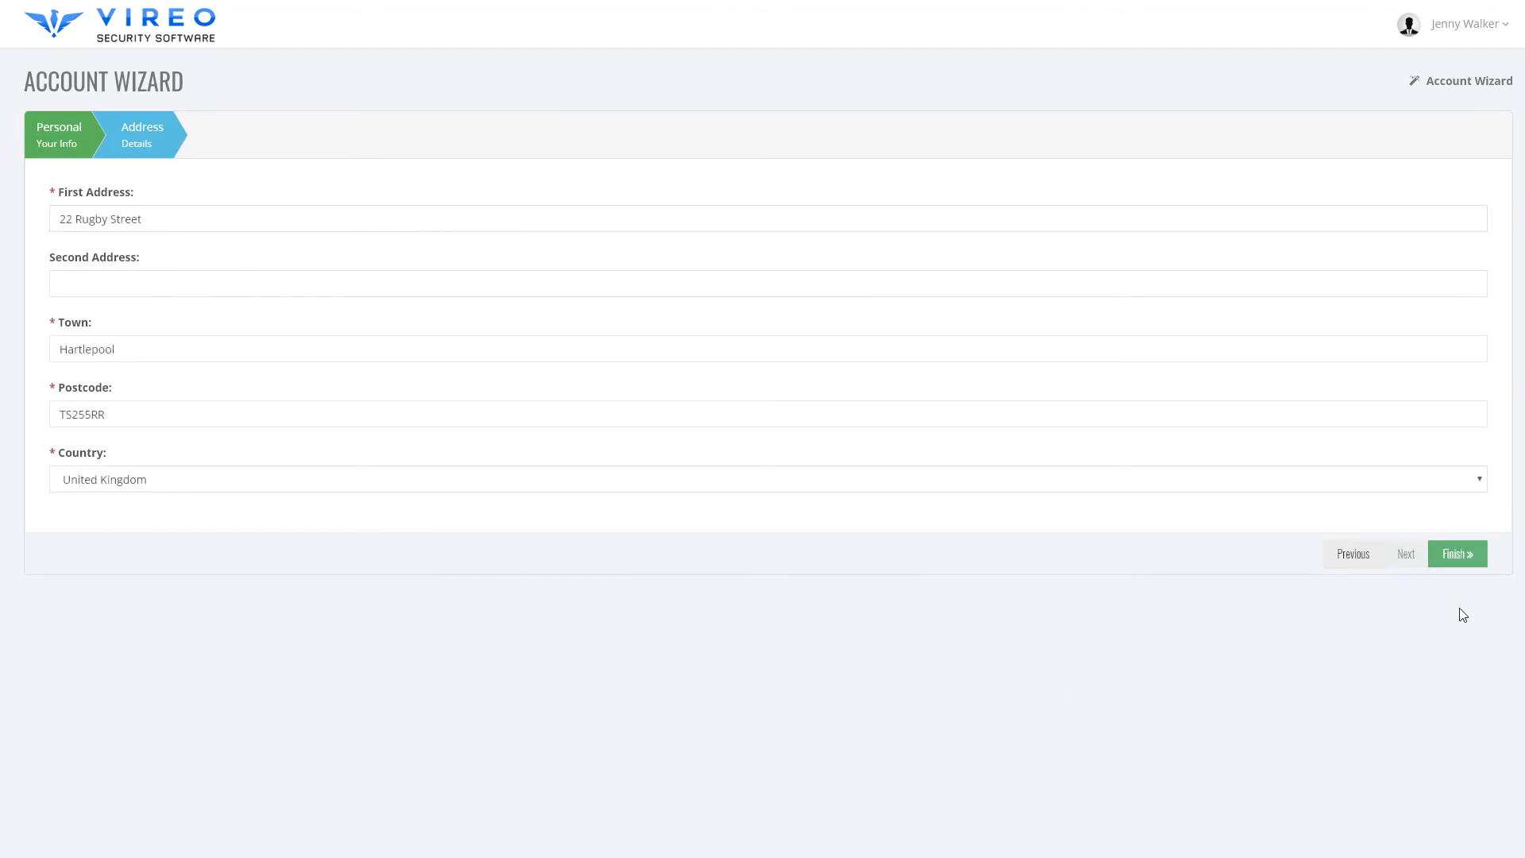
click(1472, 558)
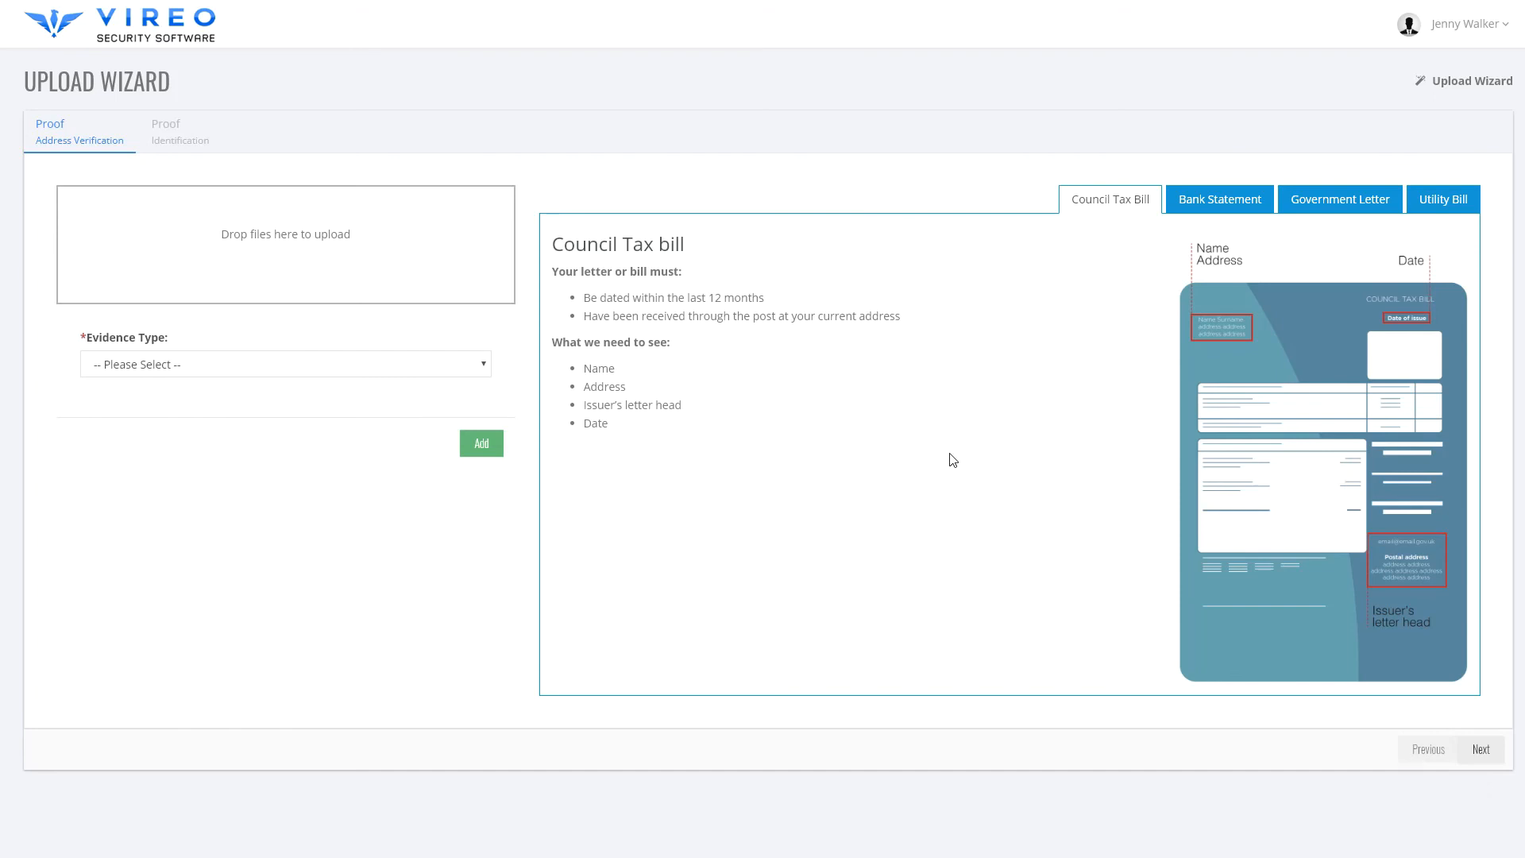
- Upload the bill image as address proof with evidence type Utility Bill
click(383, 256)
double_click(993, 379)
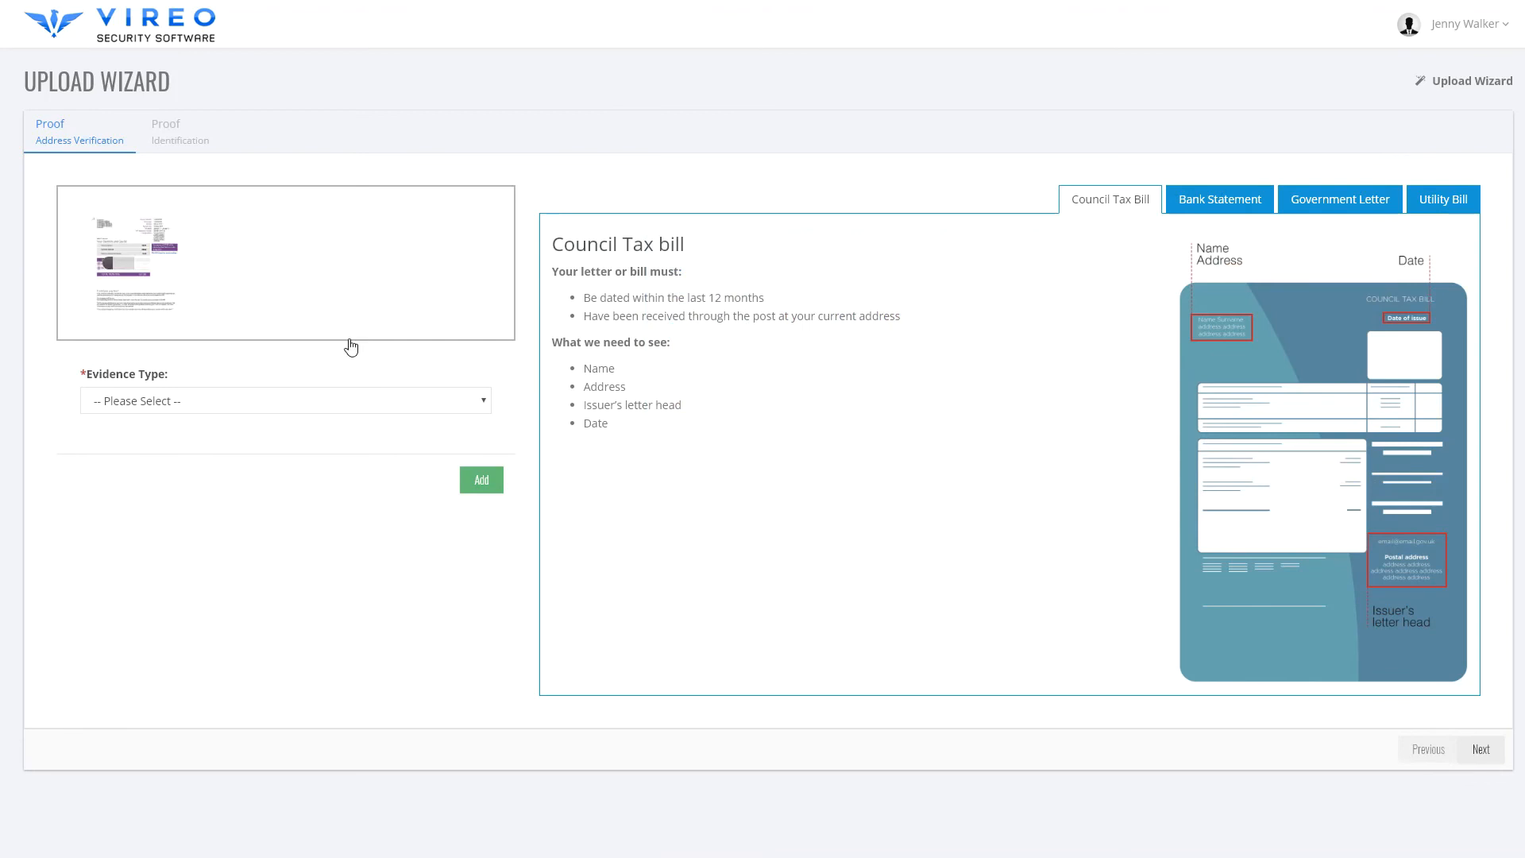
click(194, 399)
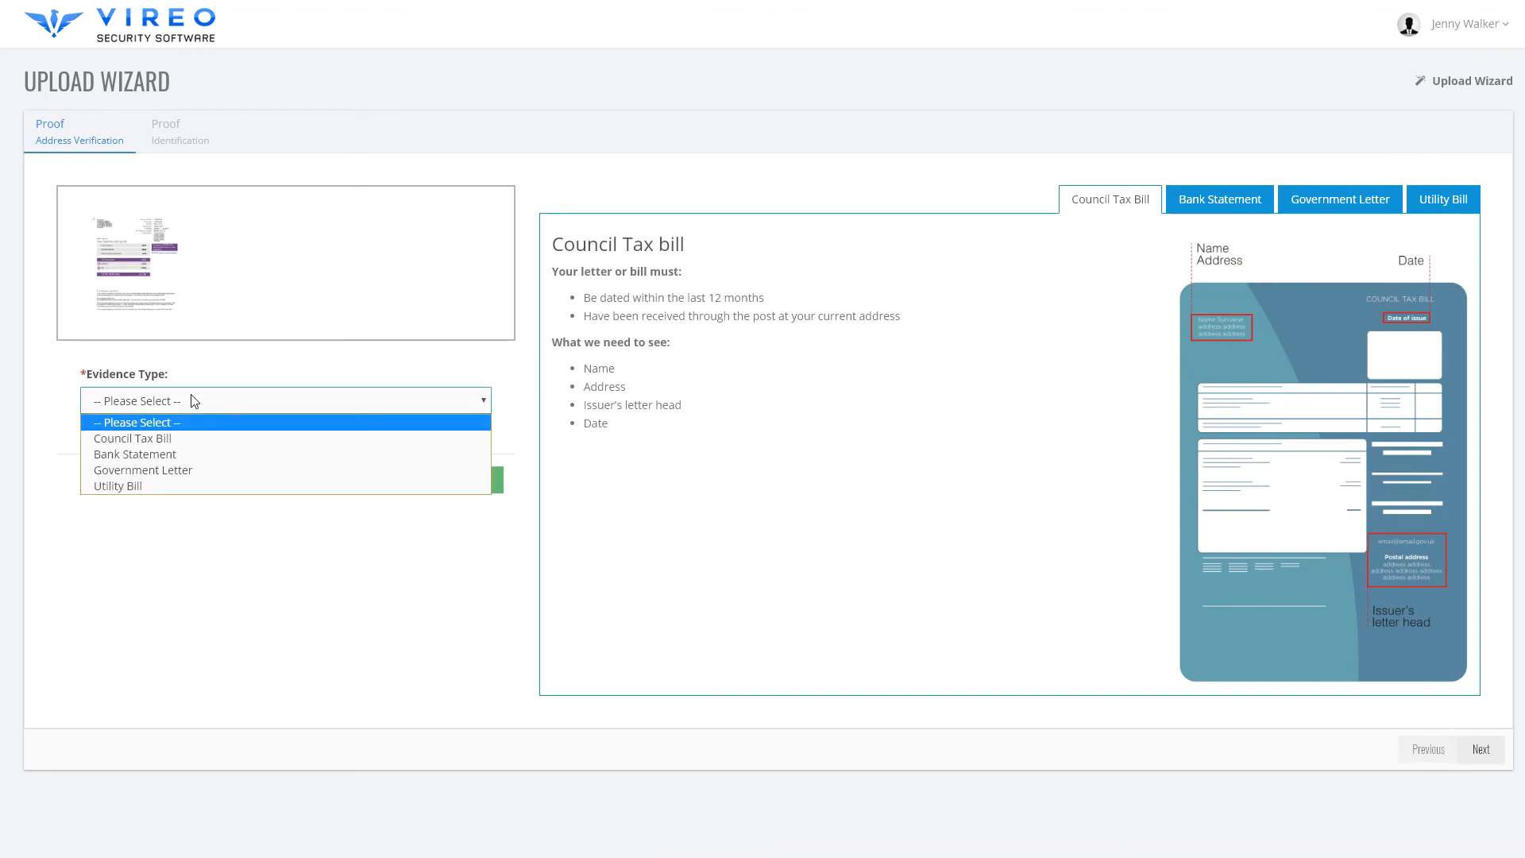
click(171, 484)
click(480, 491)
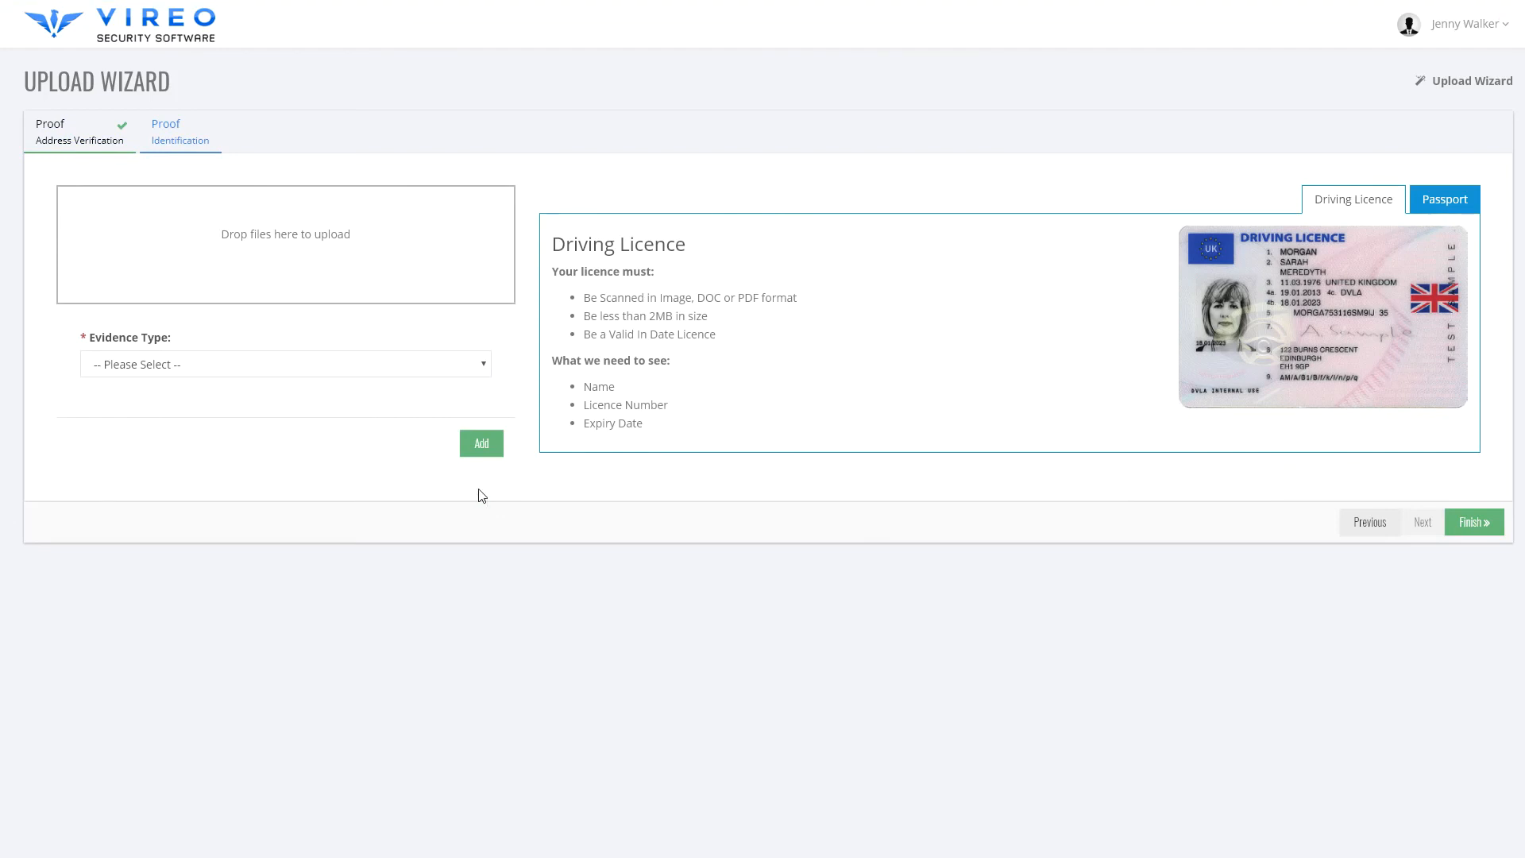
- Upload the driving licence front as identification, type Driving Licence, and finish the upload wizard
click(1468, 198)
click(1365, 197)
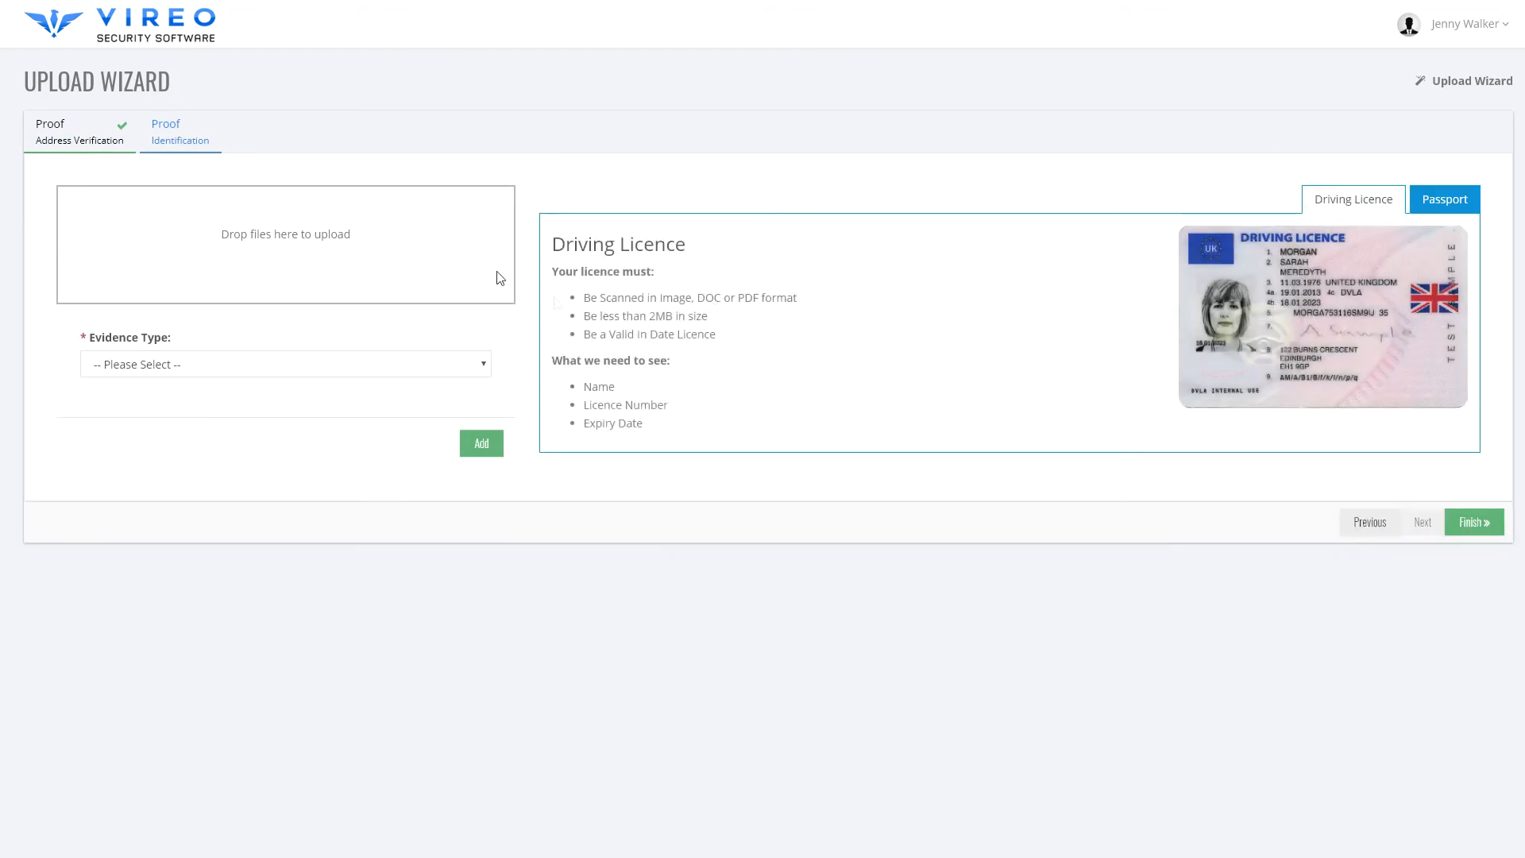
click(367, 254)
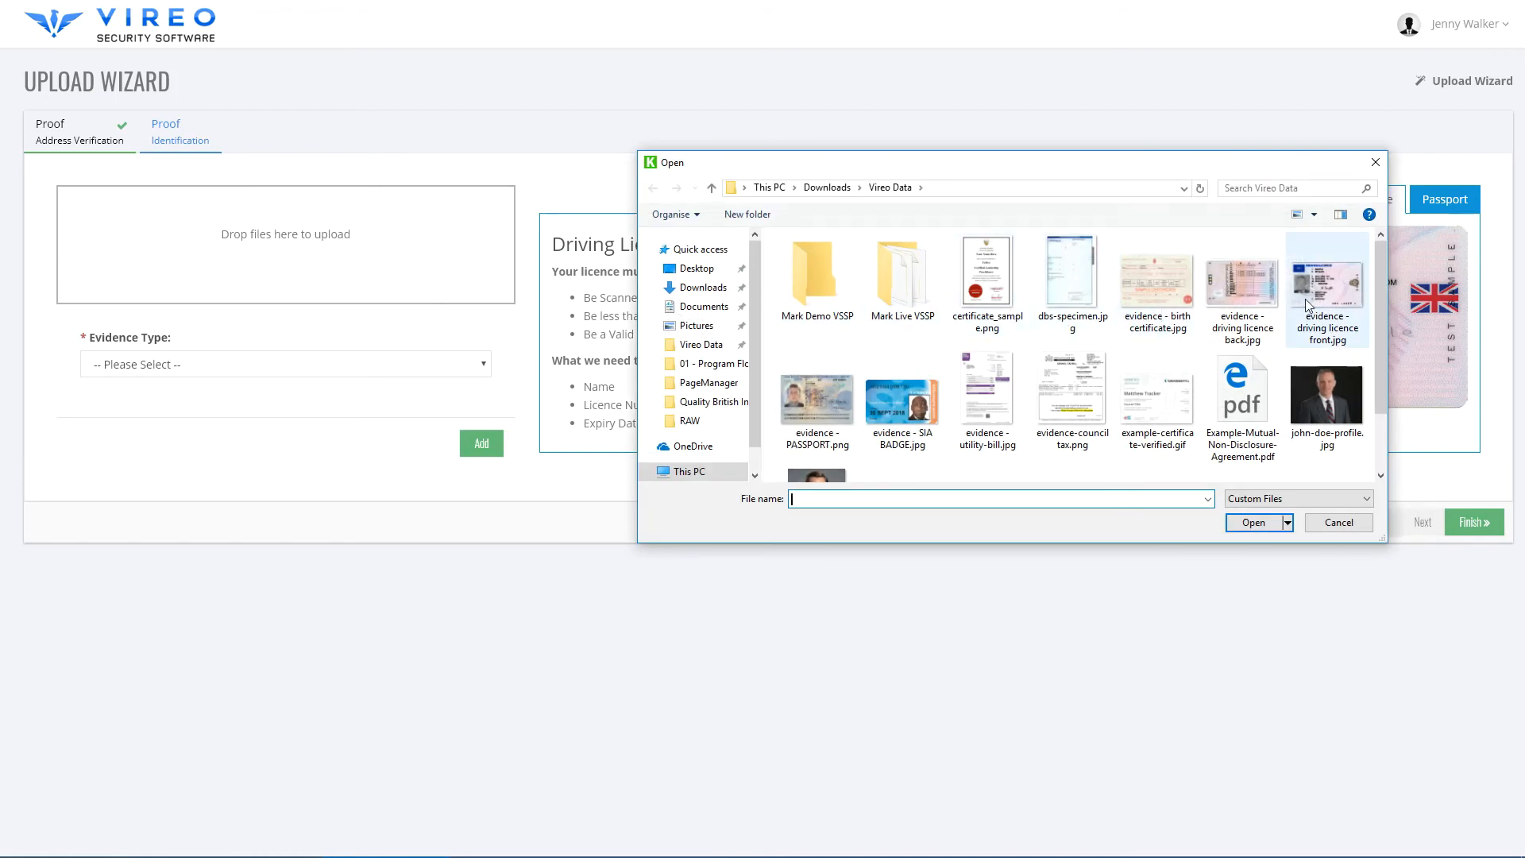
double_click(1314, 287)
click(163, 402)
click(150, 455)
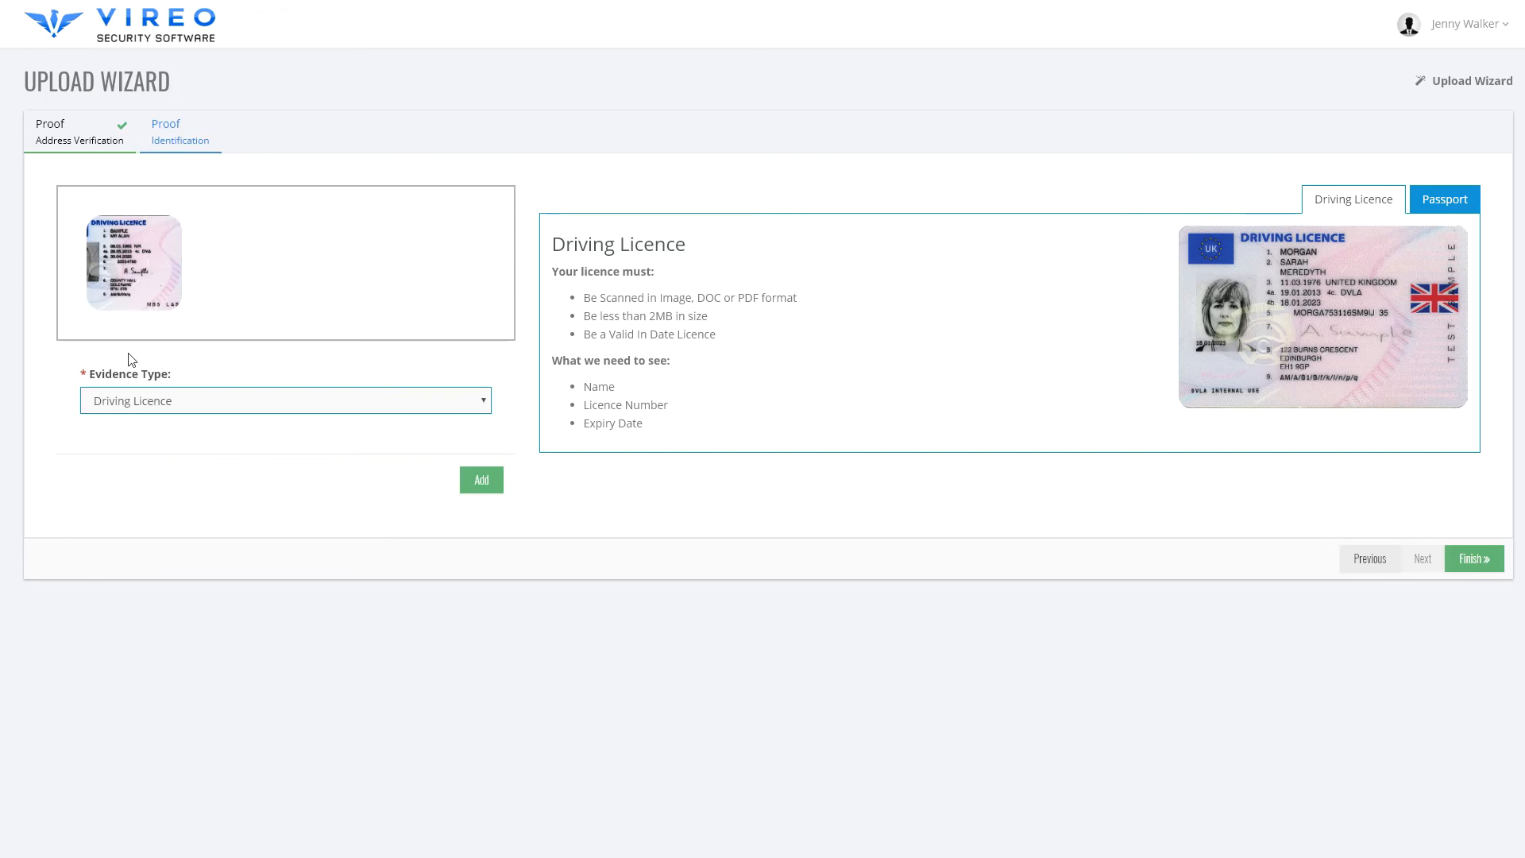
click(489, 481)
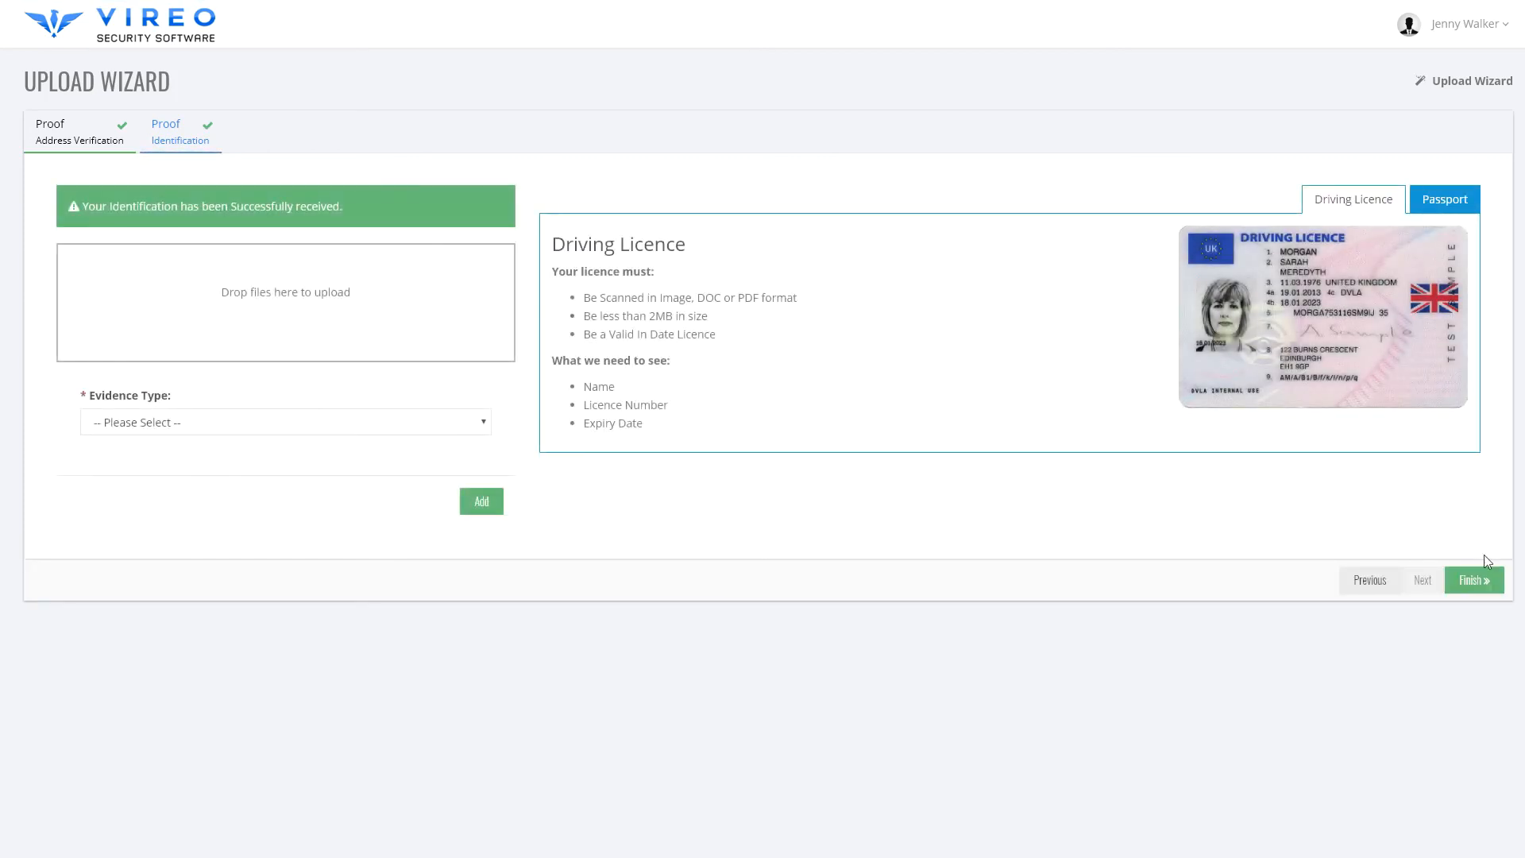
click(1483, 588)
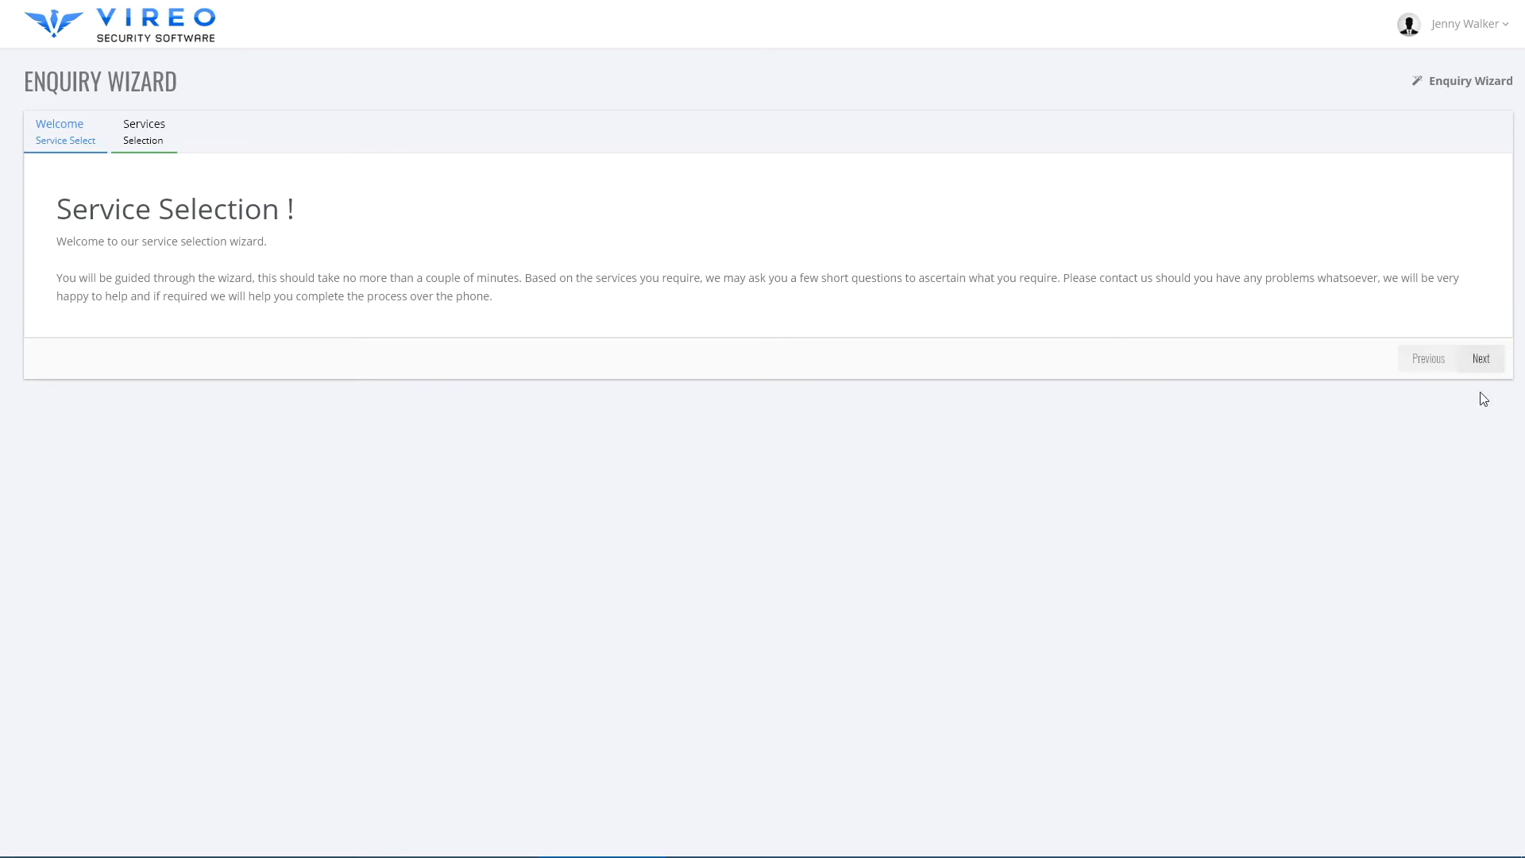
- Select Private Investigation as the only service and finish service selection
click(1482, 358)
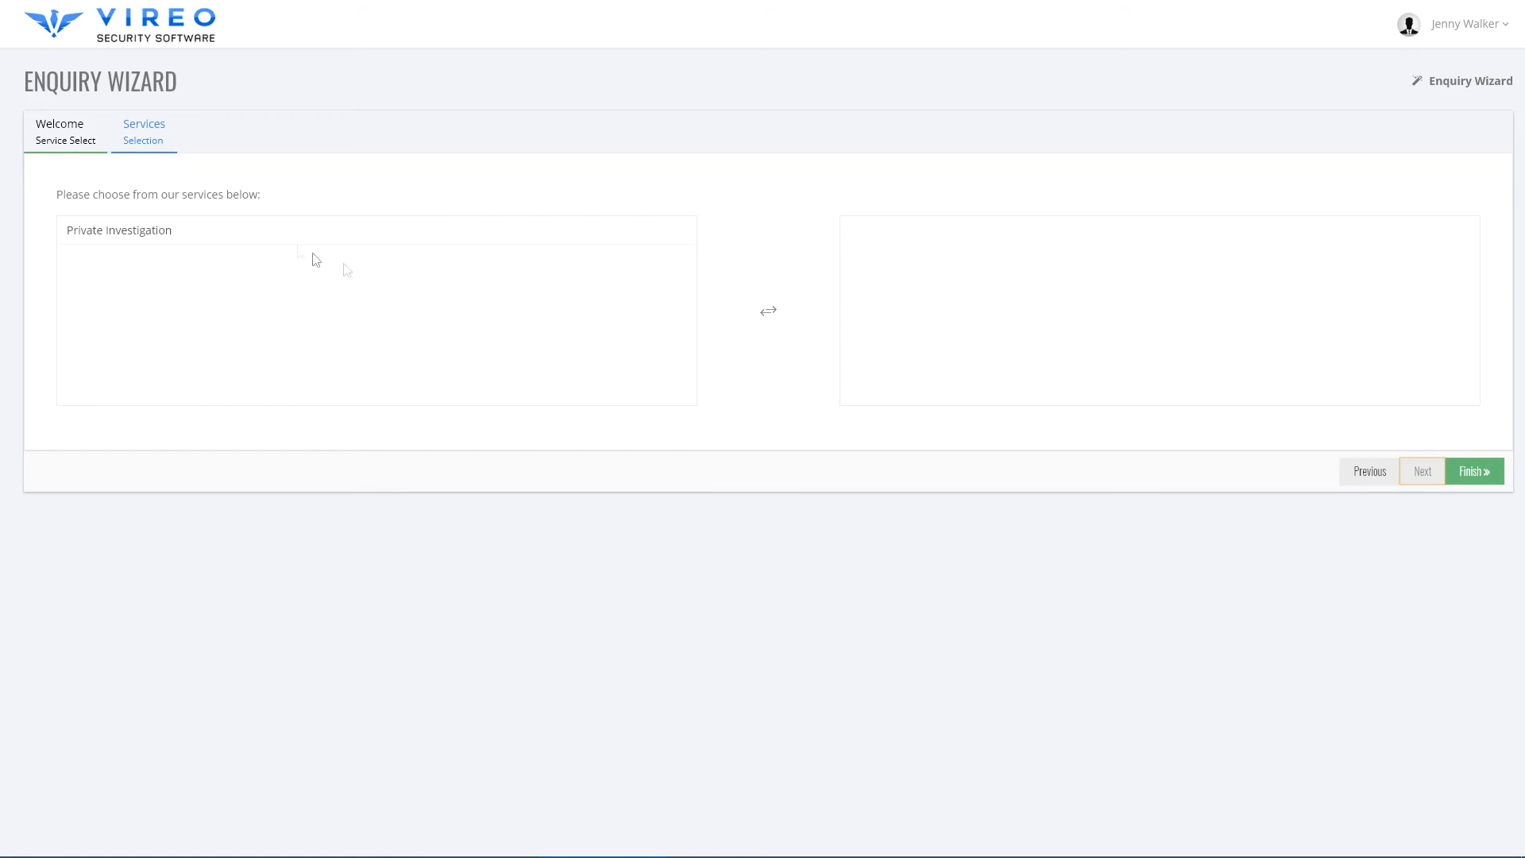
click(272, 238)
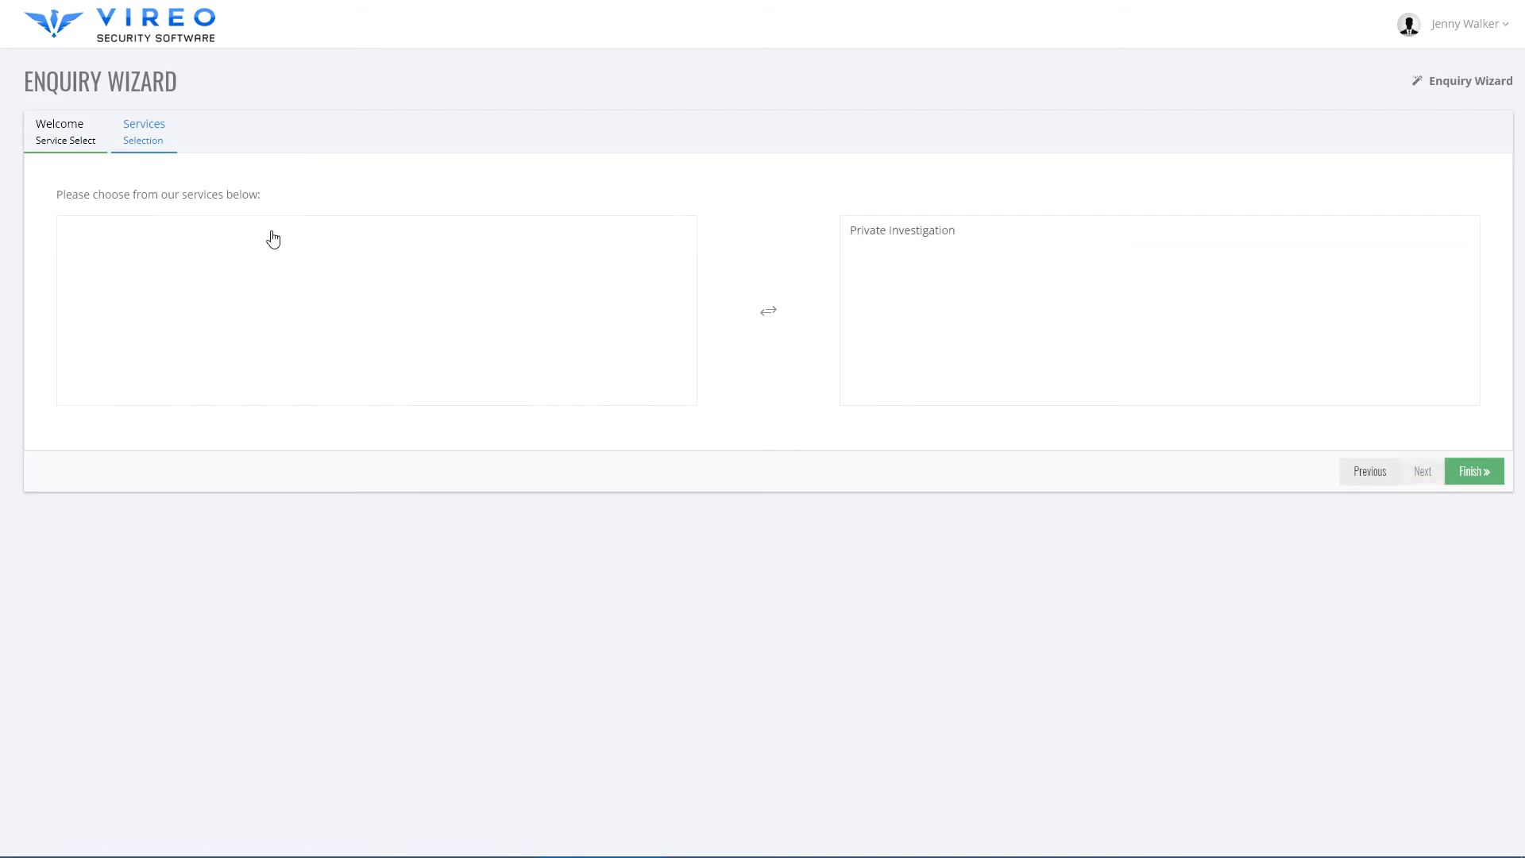
click(1482, 475)
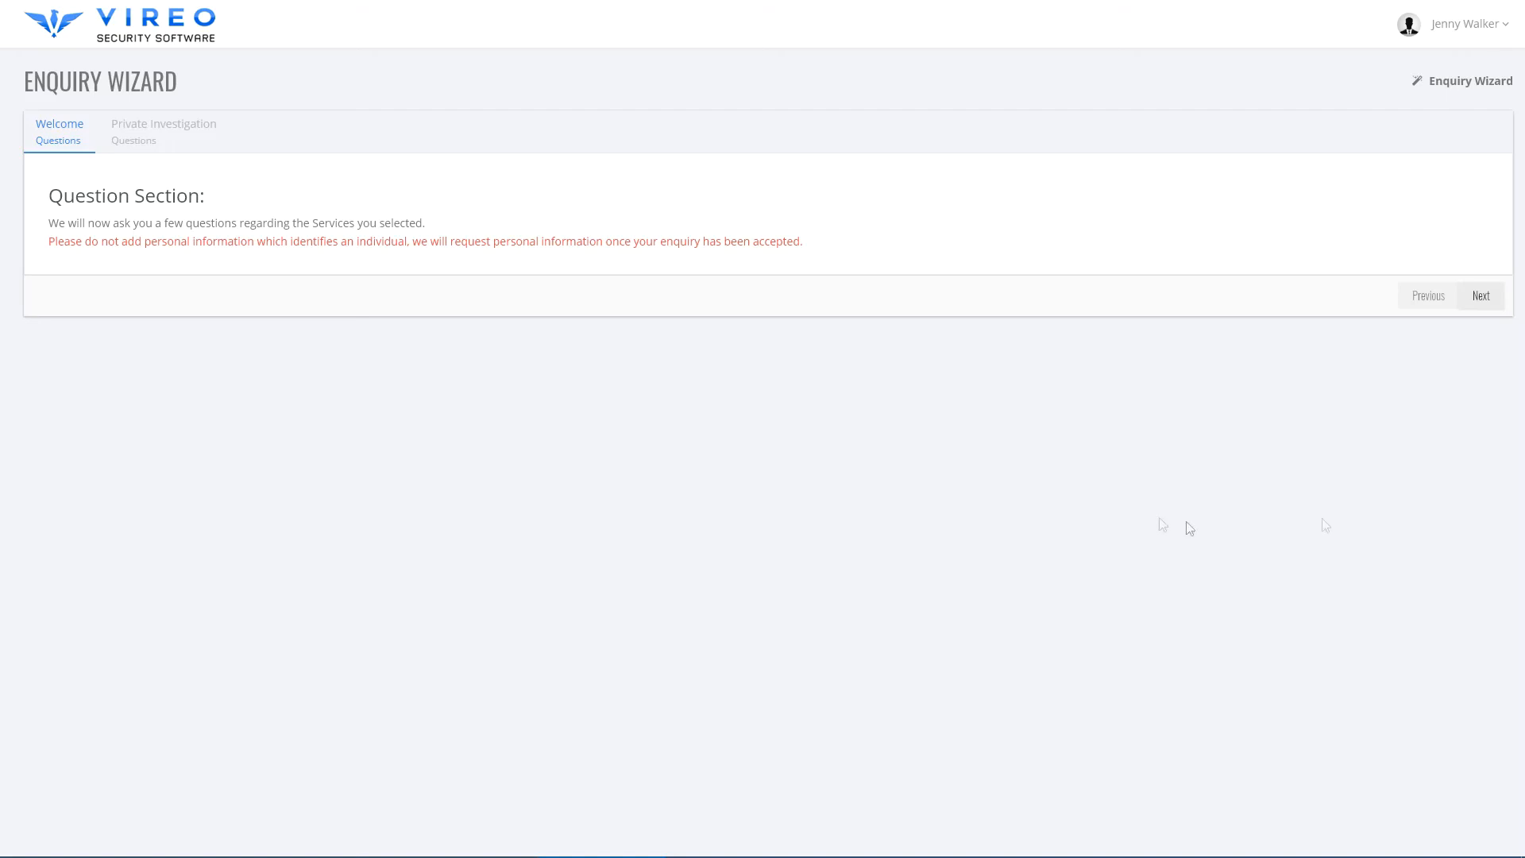
- Answer the Private Investigation questions with reason Cheating Spouse and 2 investigators, then finish
click(1482, 296)
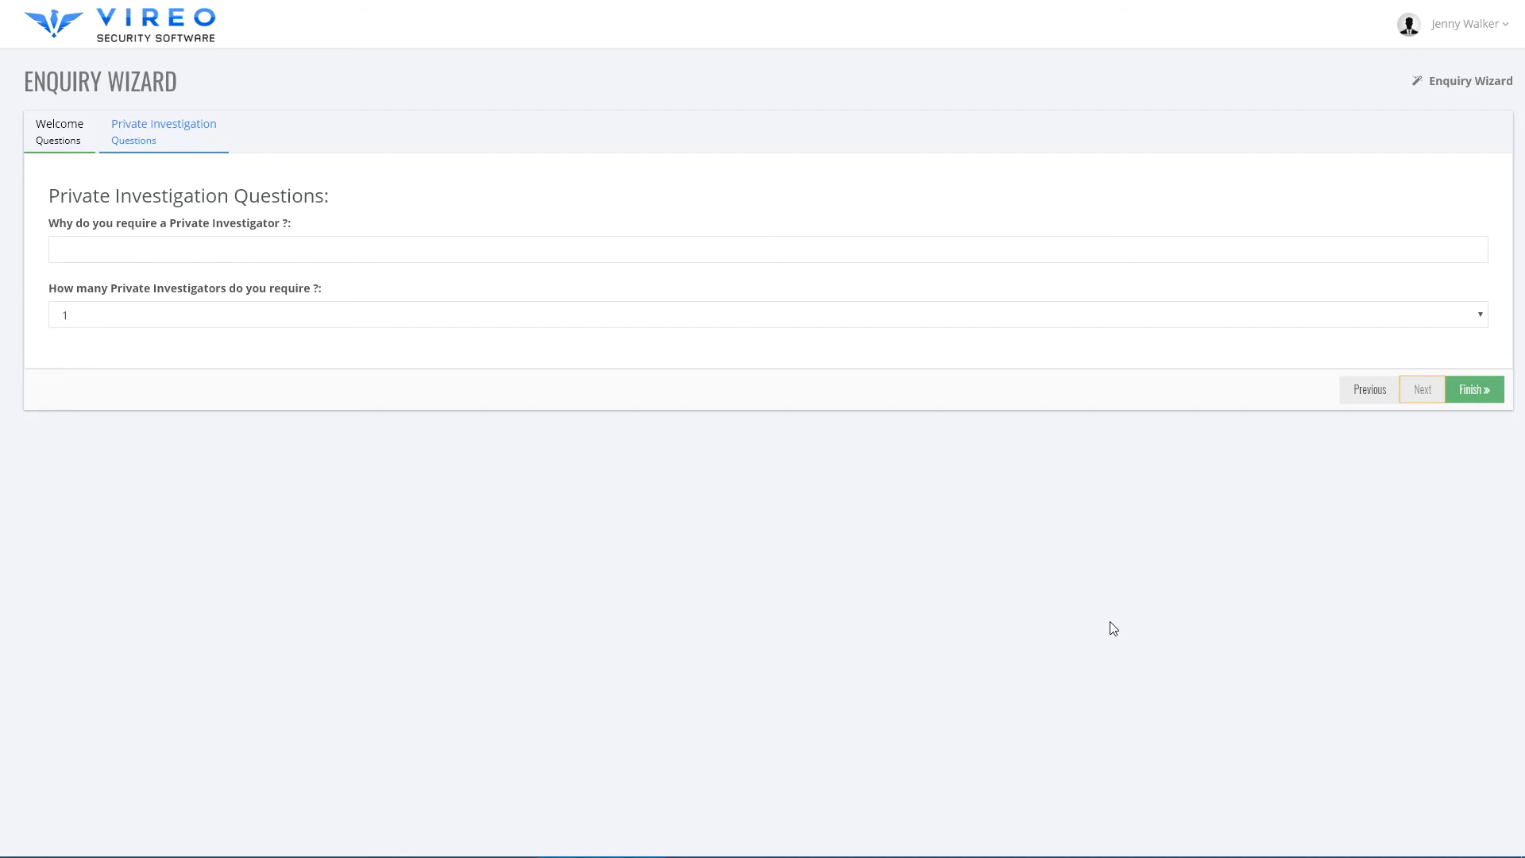
click(361, 322)
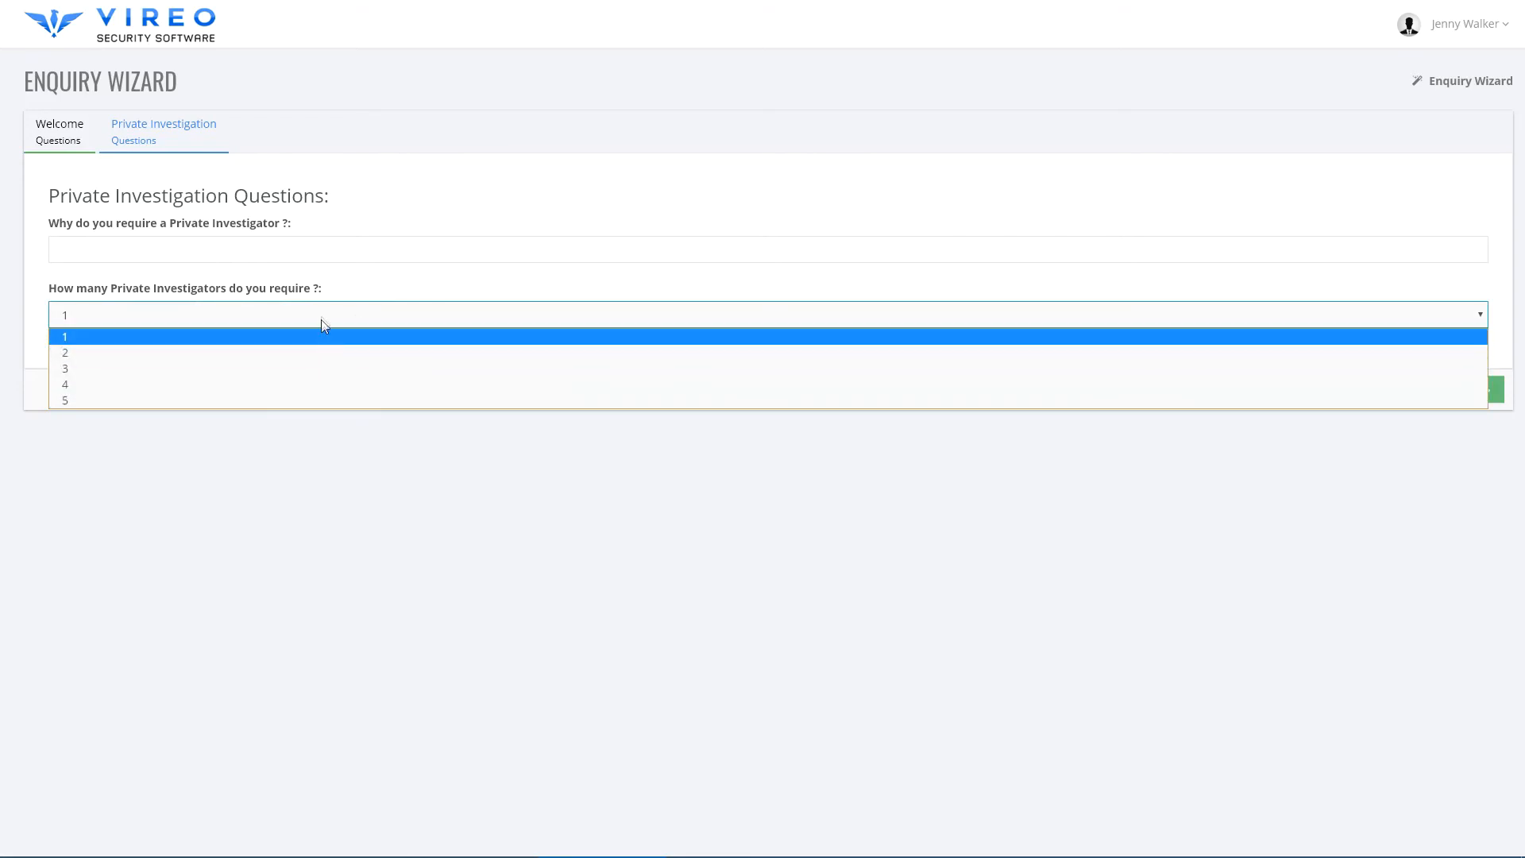
click(321, 319)
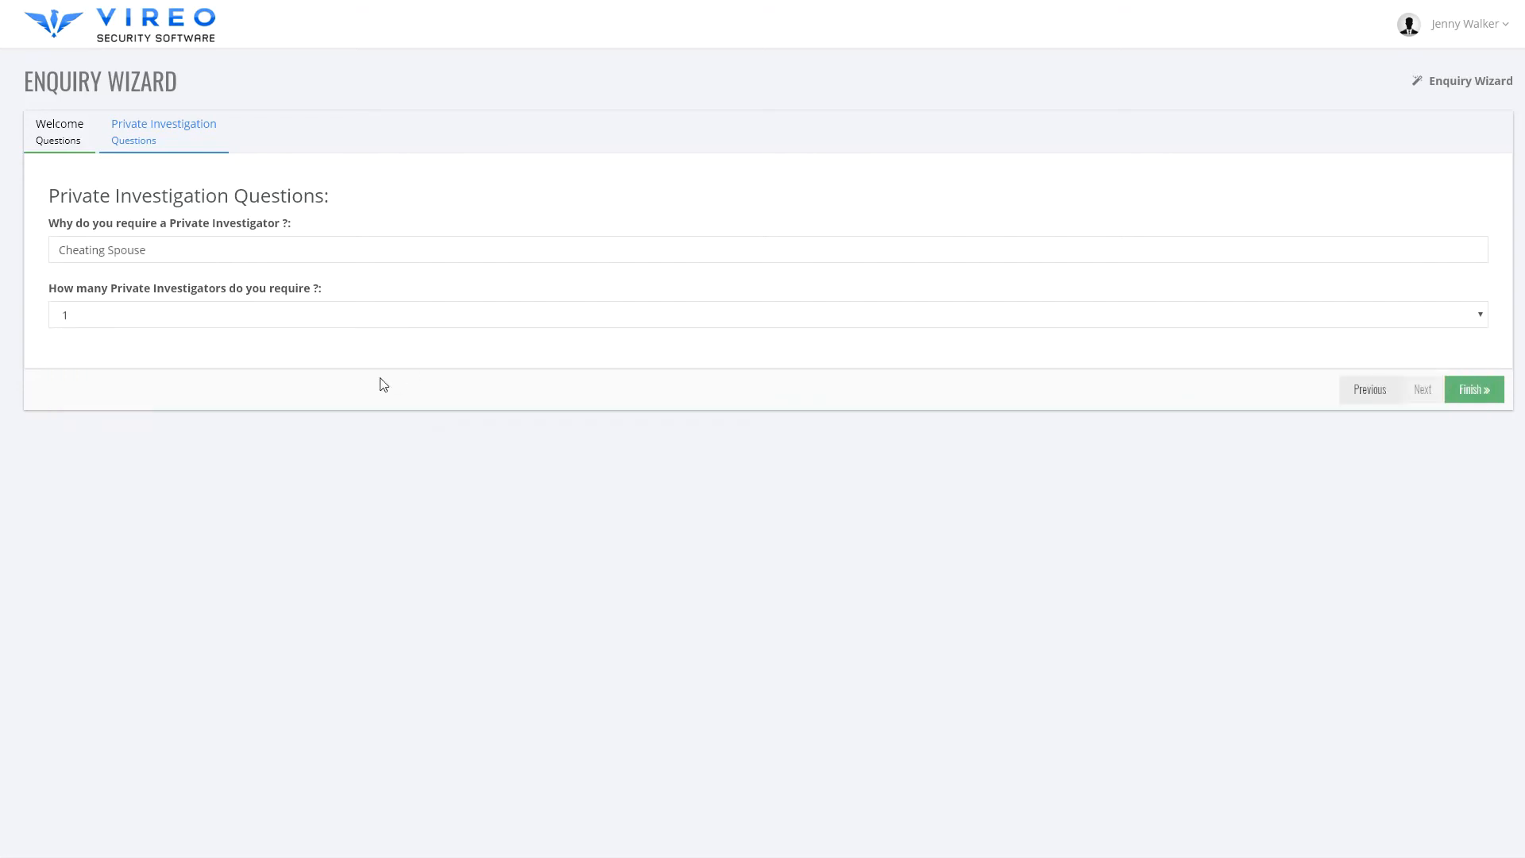
click(299, 317)
click(271, 354)
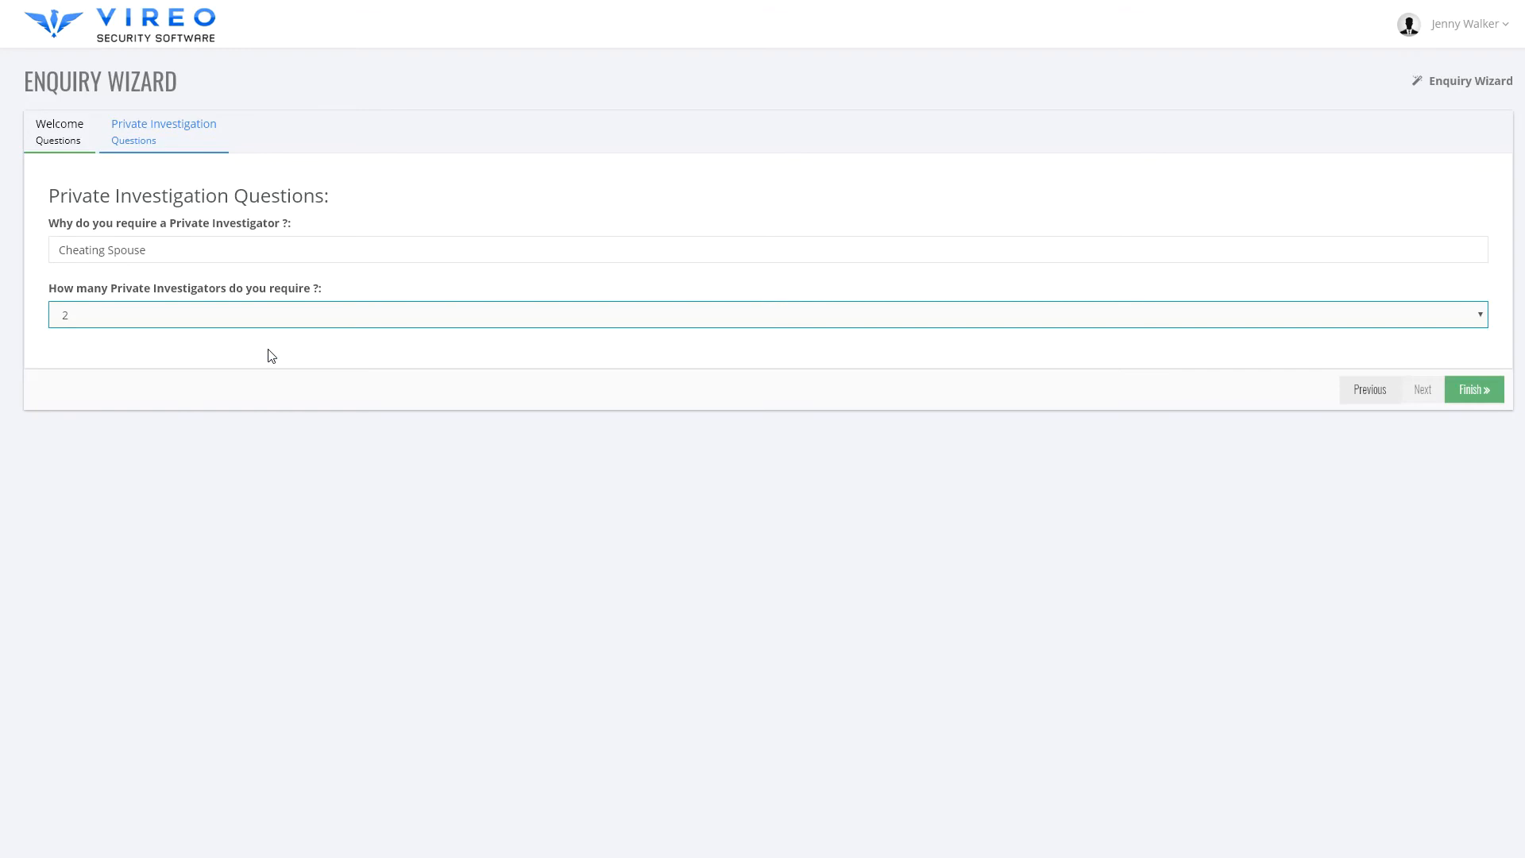
click(1475, 391)
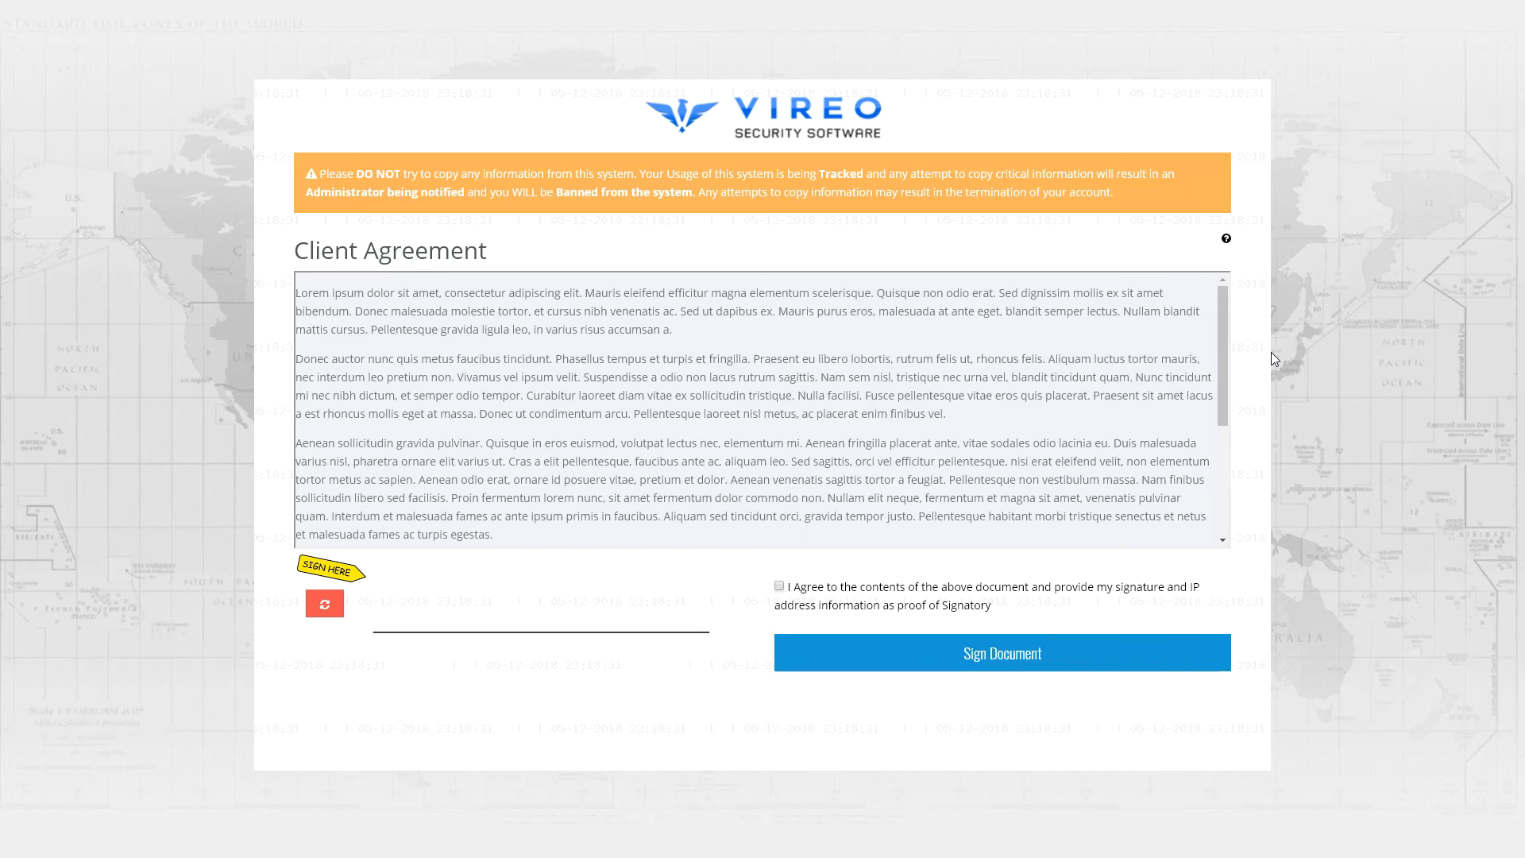
- Draw a signature on the Client Agreement, tick I Agree and sign the document
drag(1224, 296, 1244, 267)
mouse_move(421, 633)
mouse_down()
mouse_move(453, 644)
mouse_move(649, 591)
mouse_up()
click(779, 586)
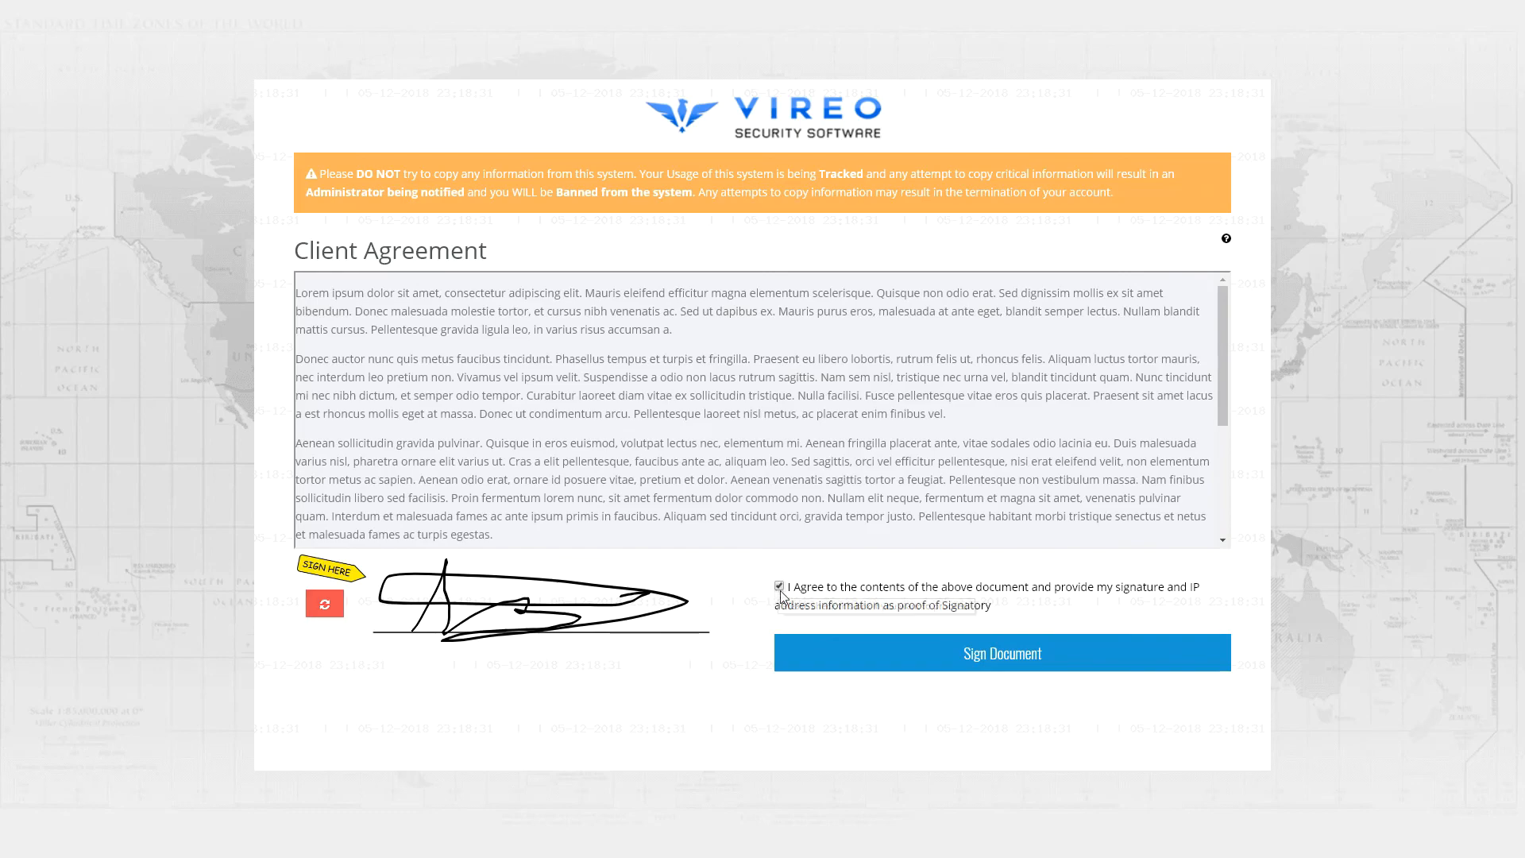
click(1026, 664)
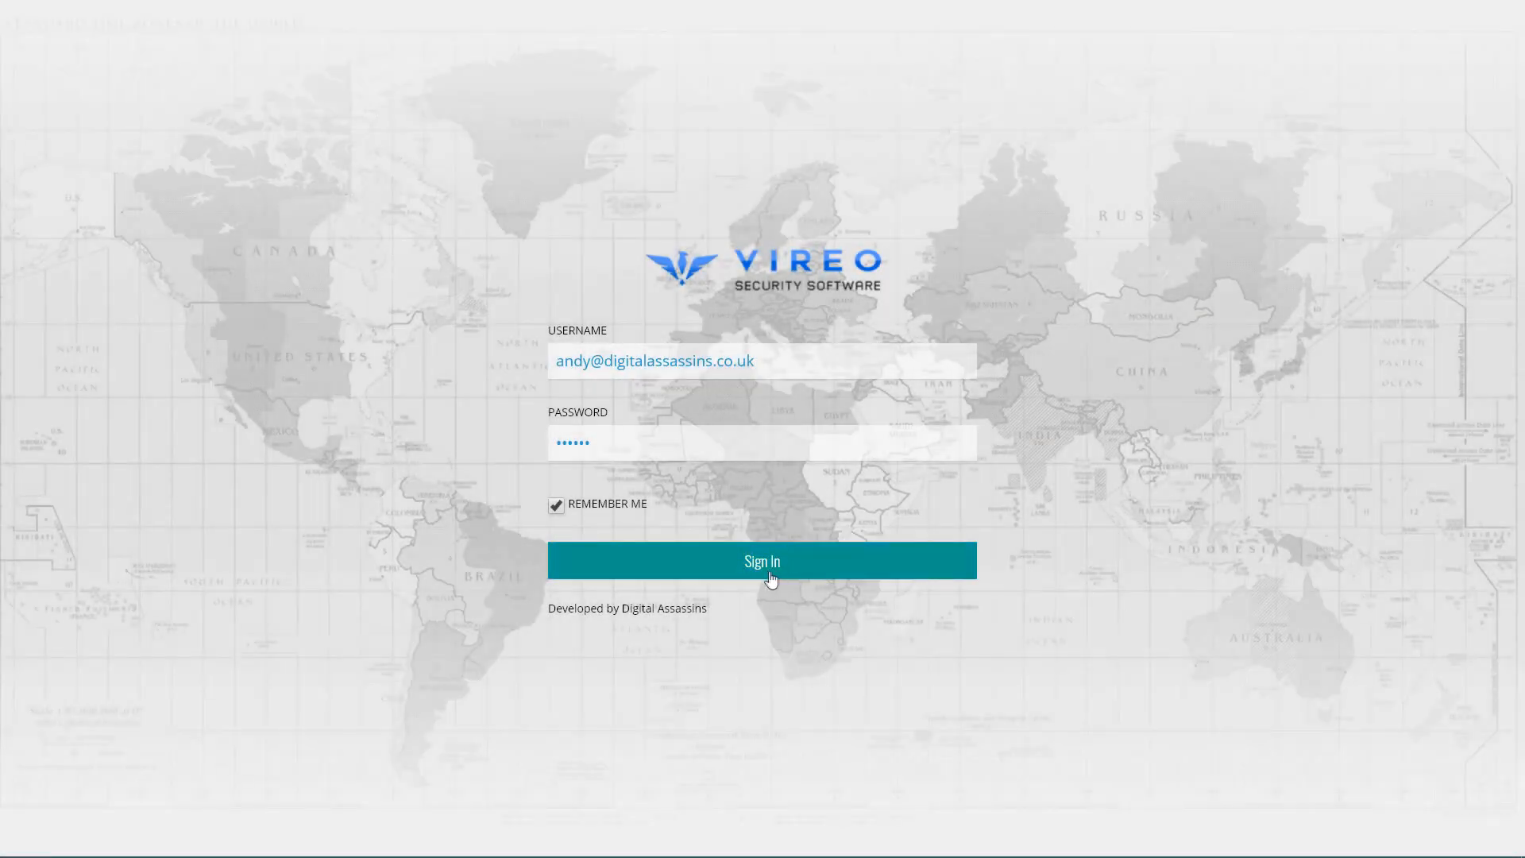
- Sign in as administrator and look through the new notifications under the bell icon
click(819, 572)
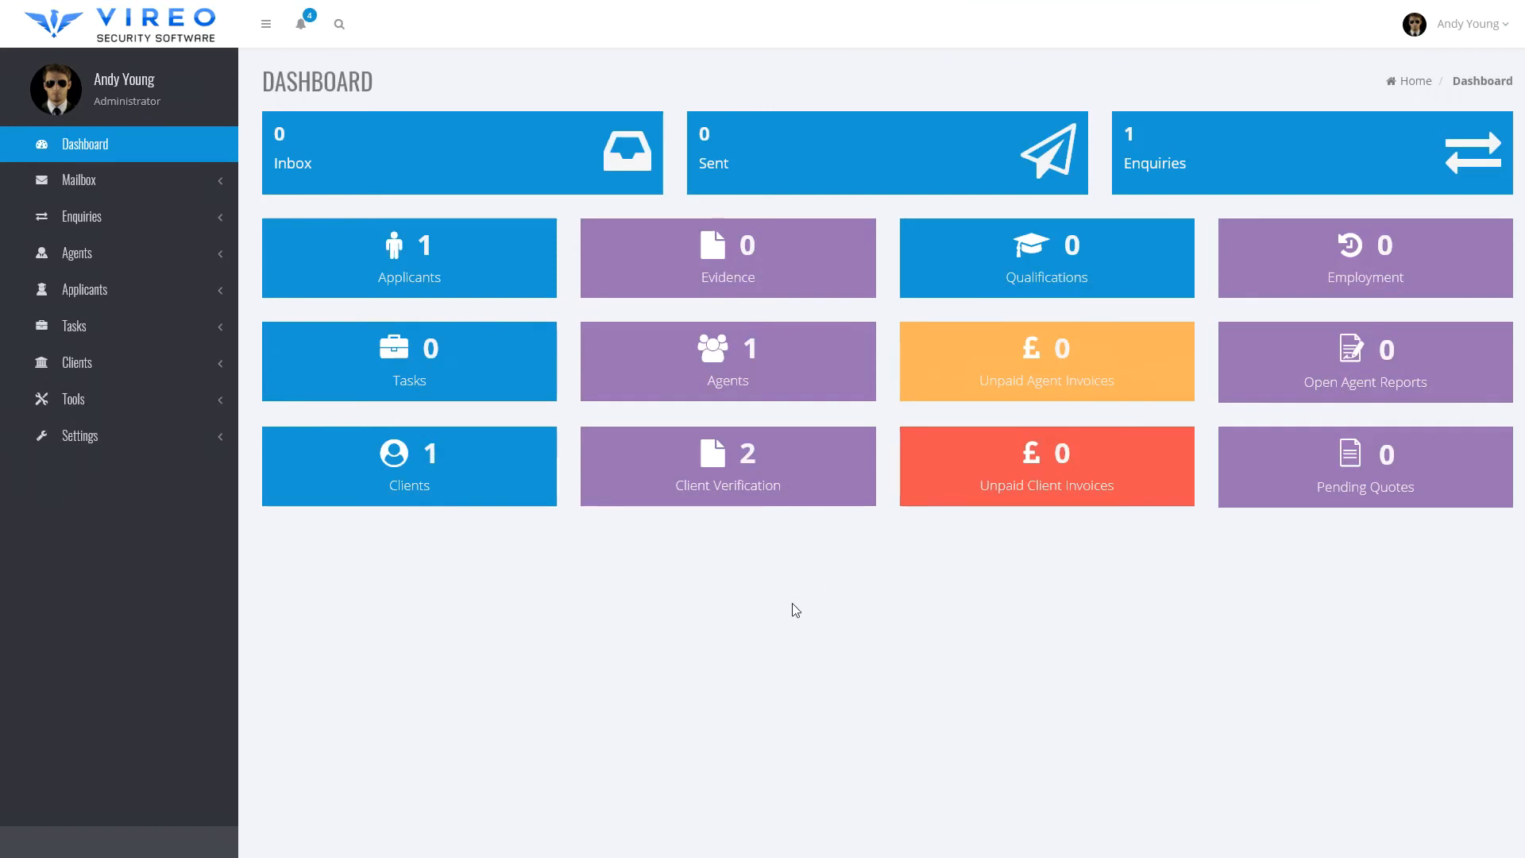
click(303, 24)
scroll(389, 238, down, 1)
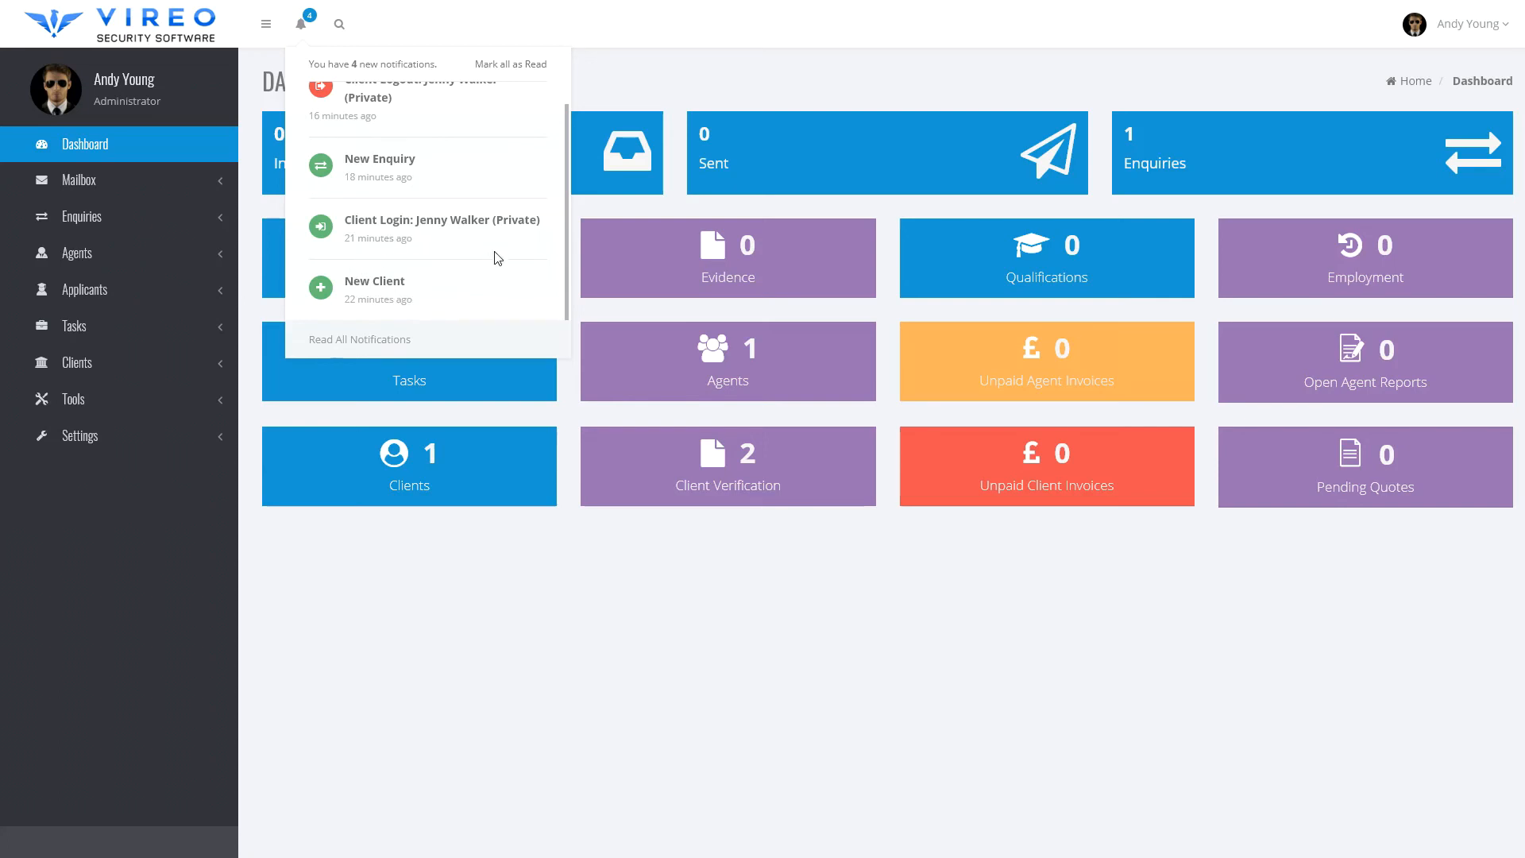
scroll(492, 262, up, 1)
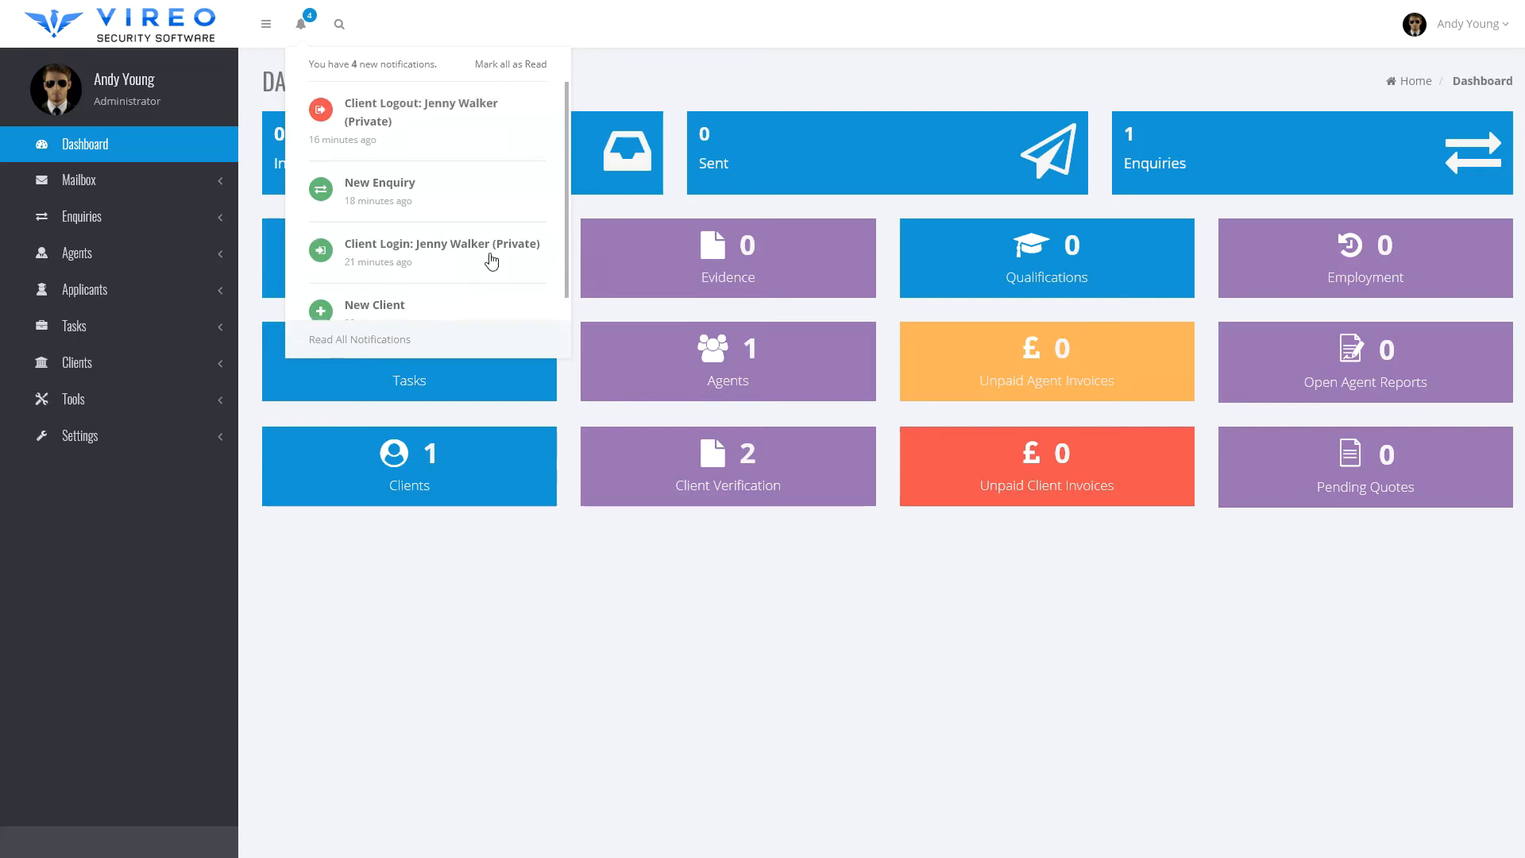
click(307, 23)
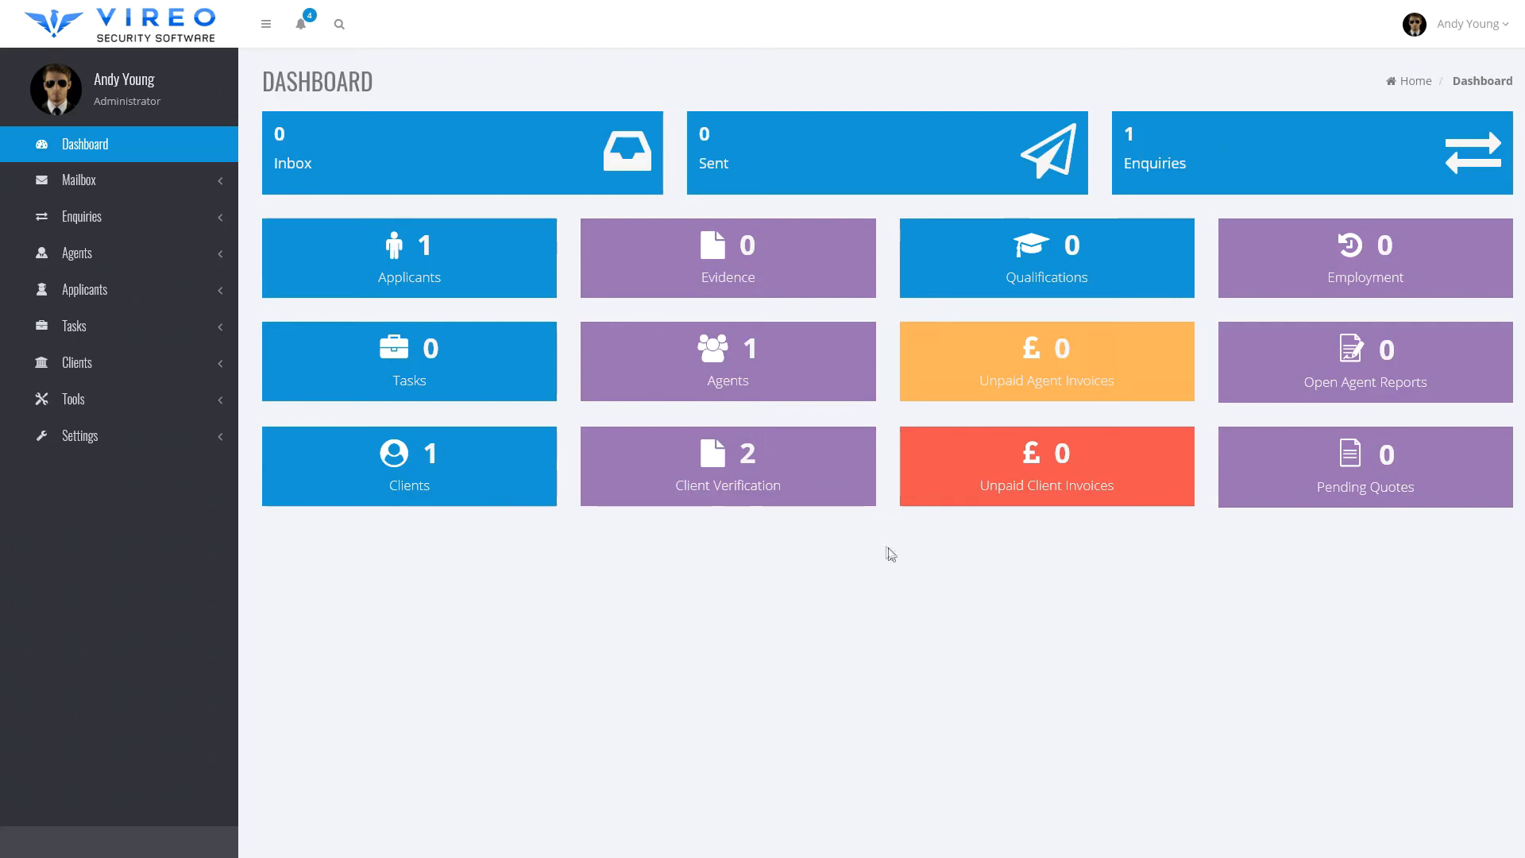
- Open the Client Verification Review and inspect the client's utility bill image
click(803, 475)
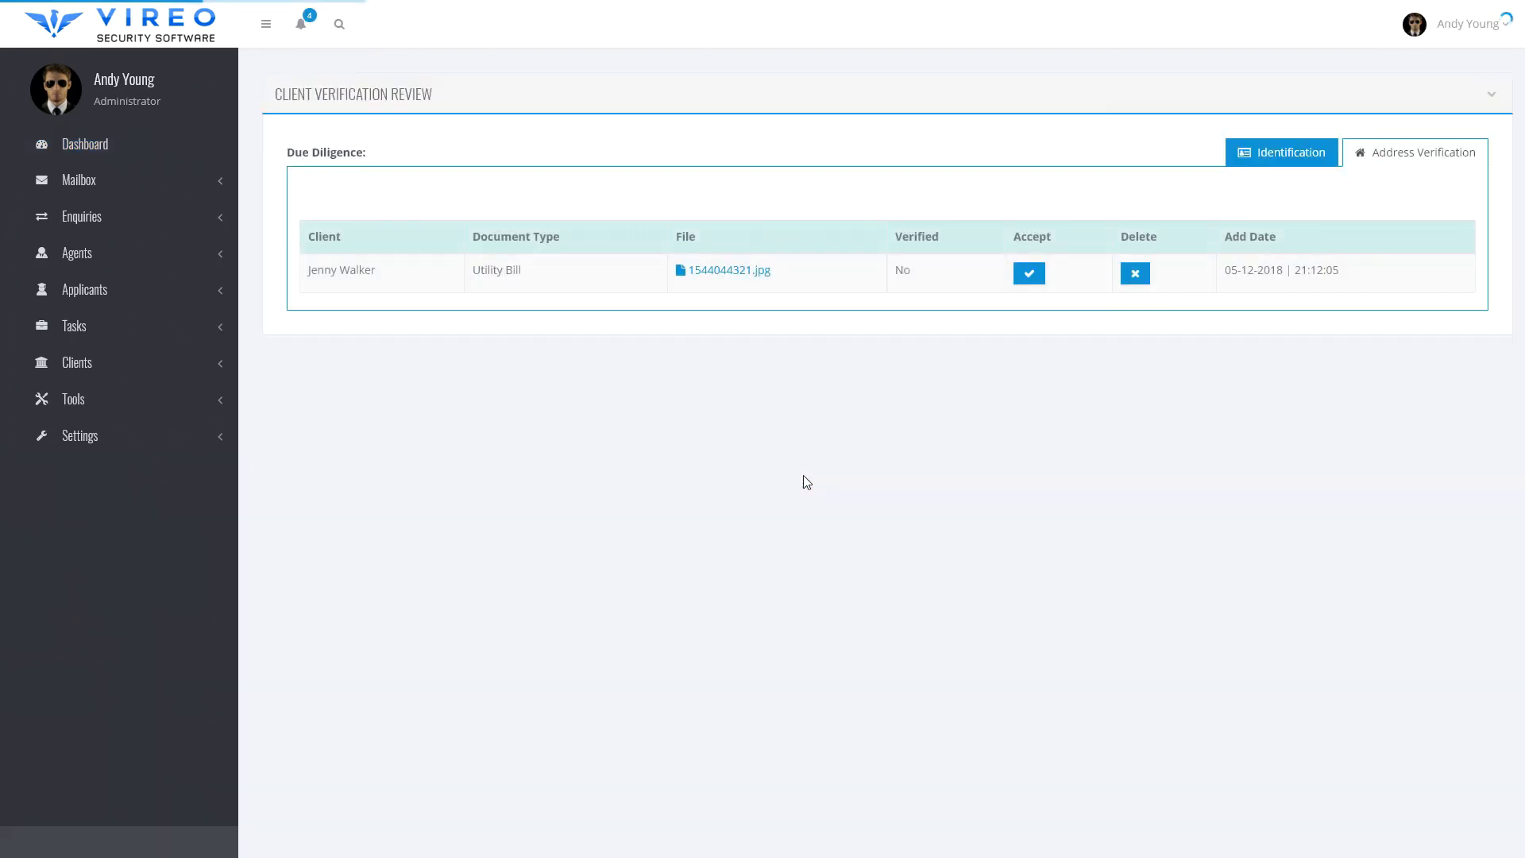
click(718, 274)
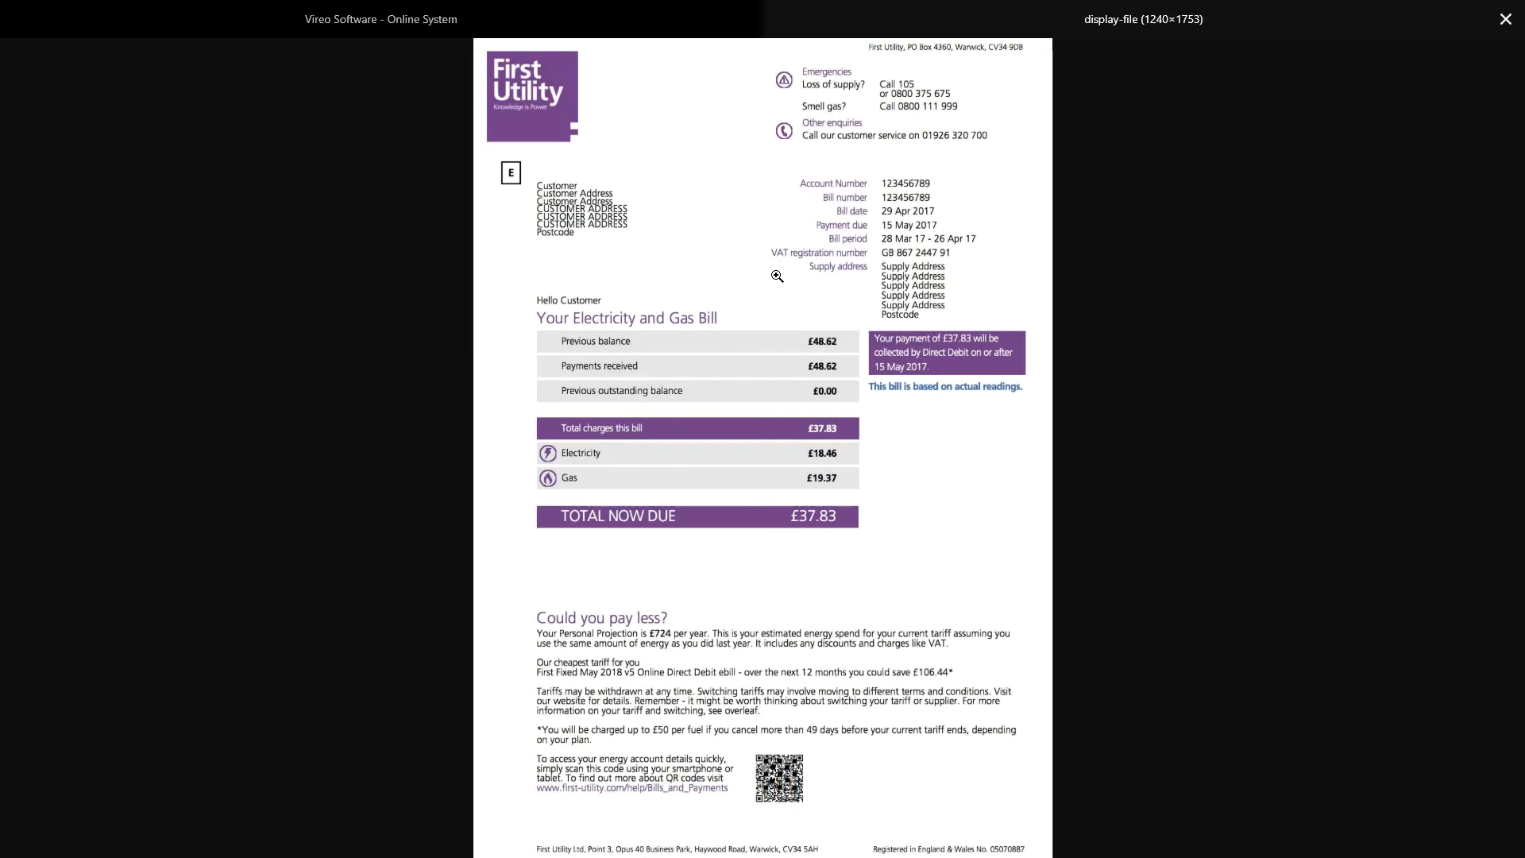
click(1506, 19)
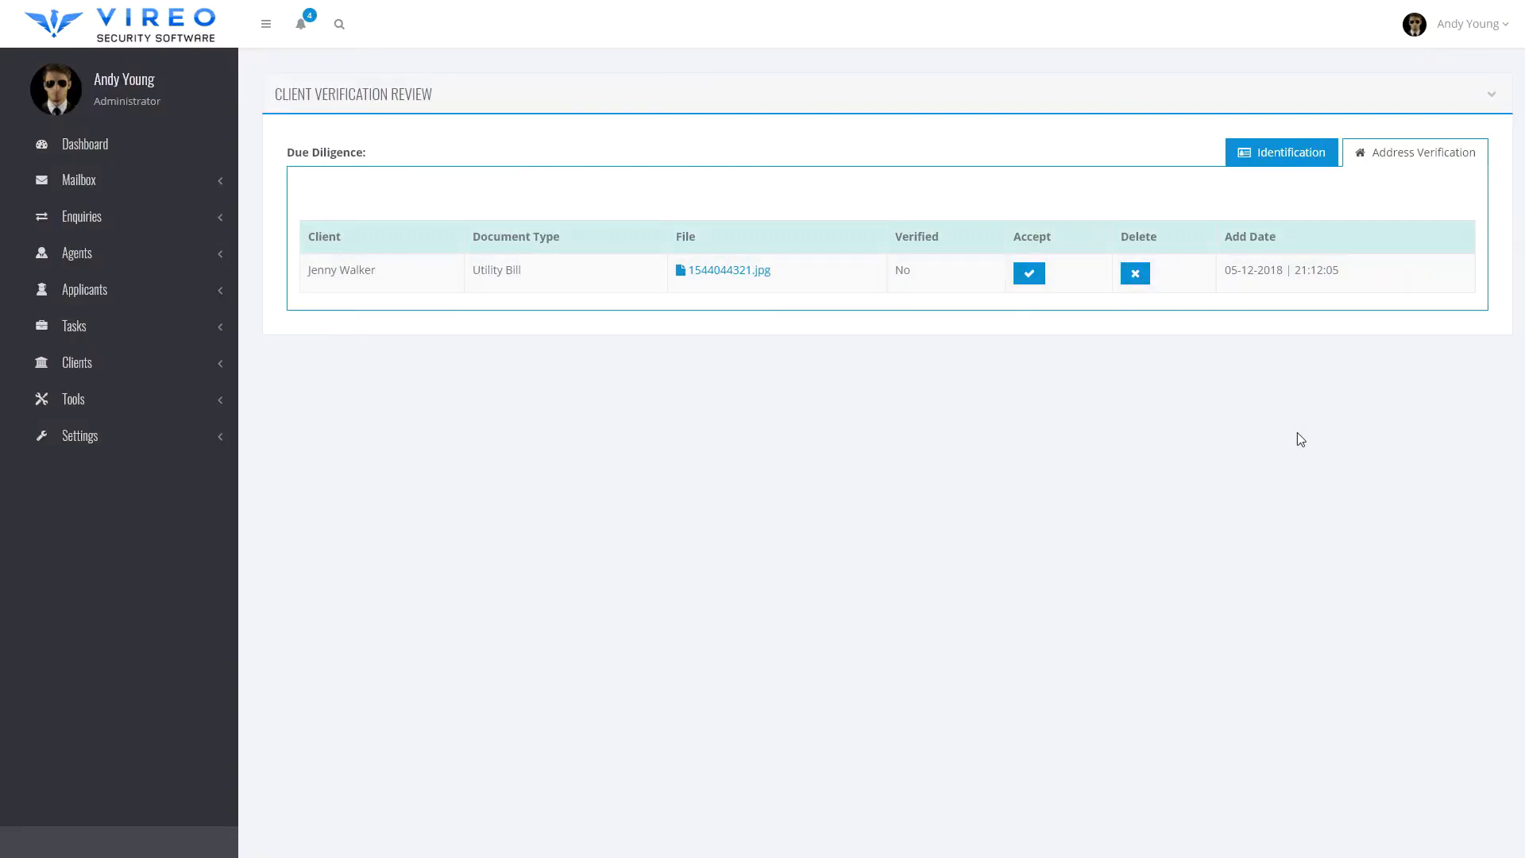
- Inspect the driving licence image, then go to Clients > All Clients
click(1287, 151)
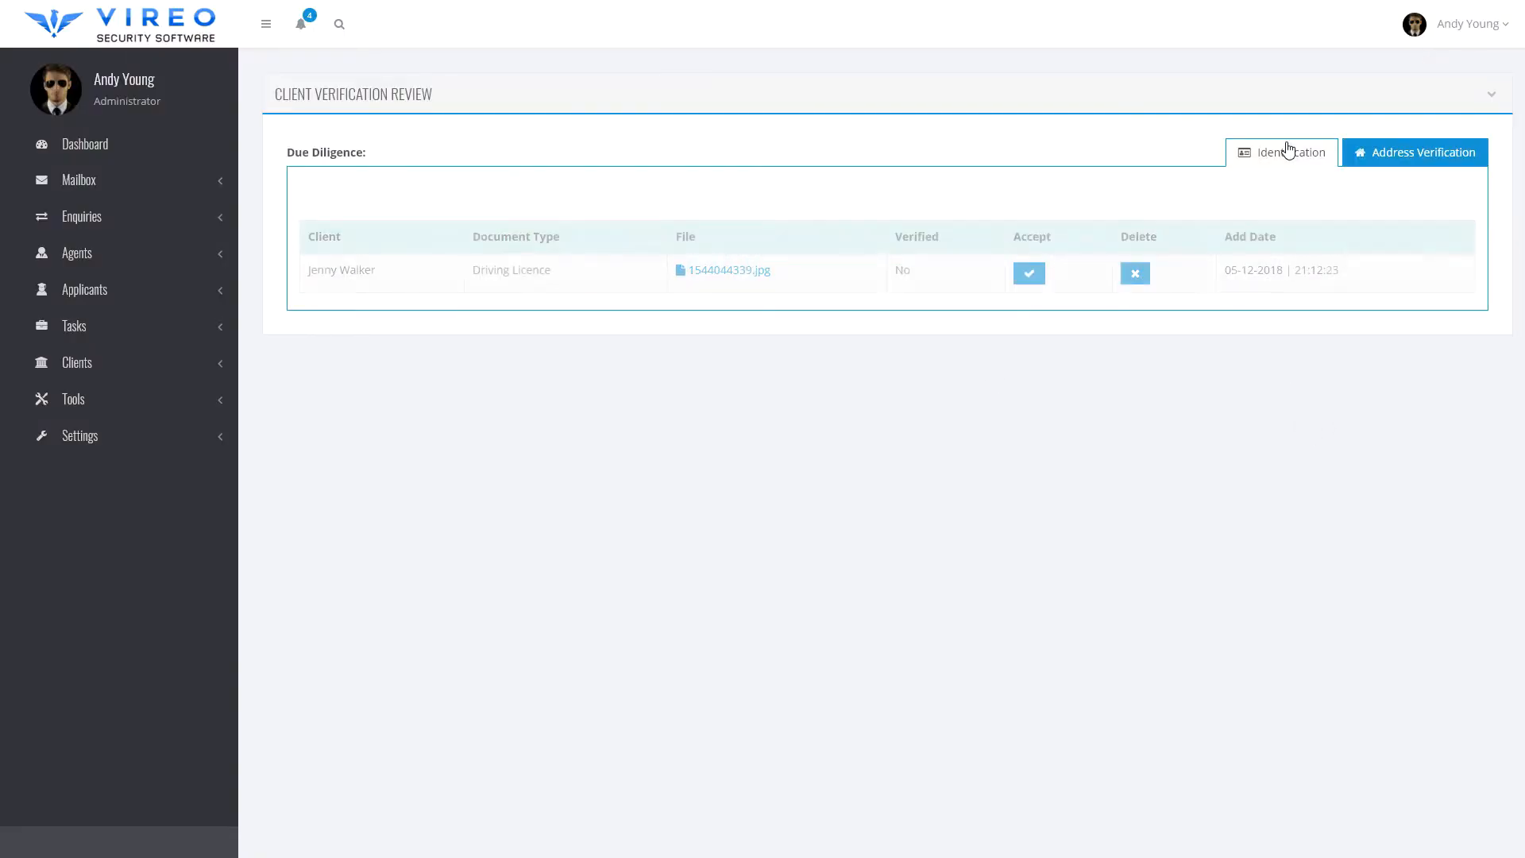
click(729, 272)
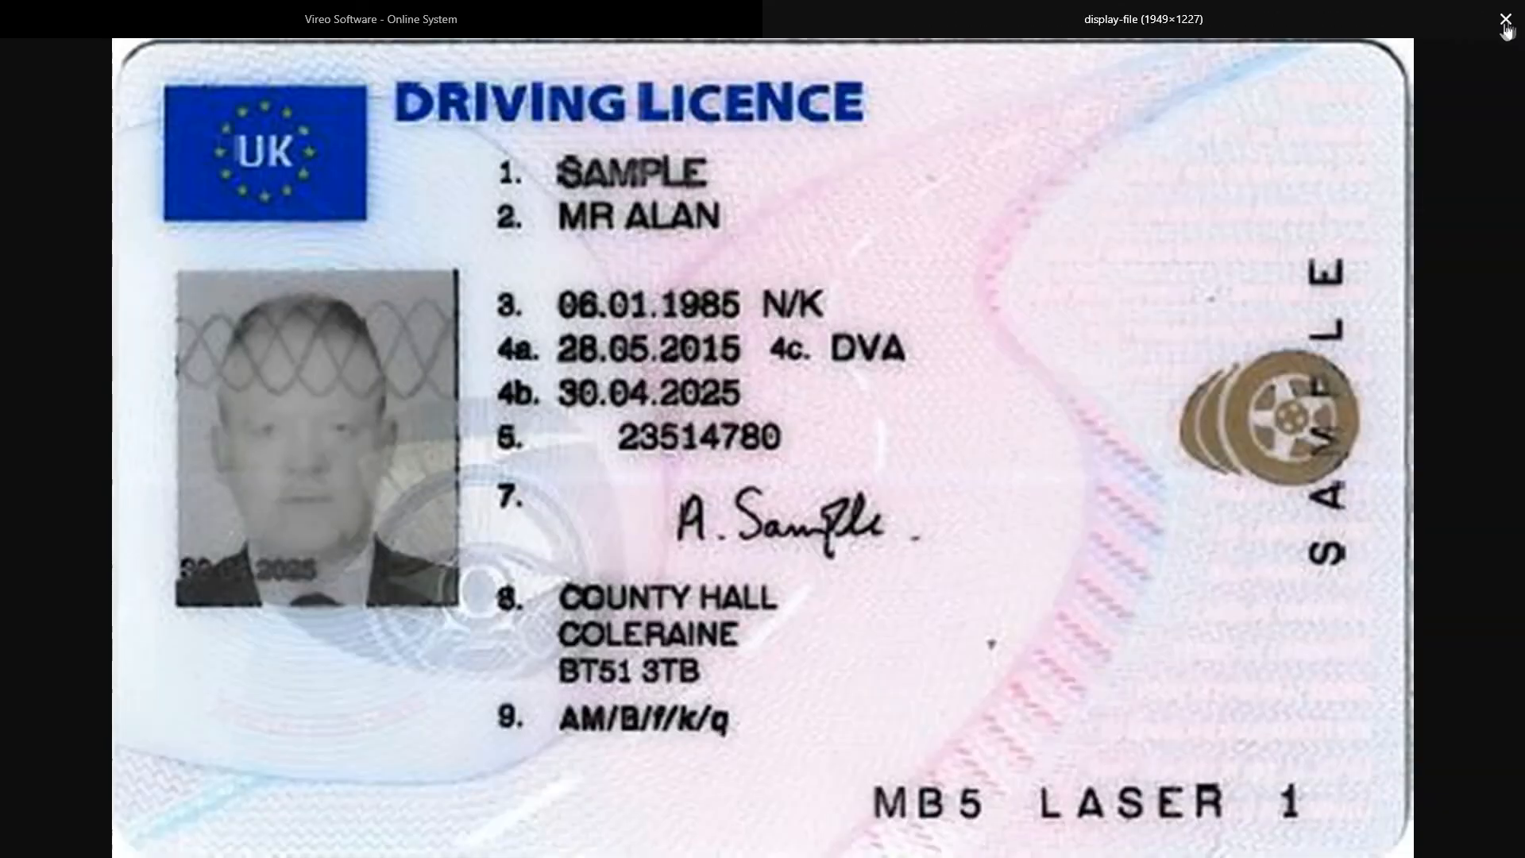
click(1505, 19)
click(1413, 151)
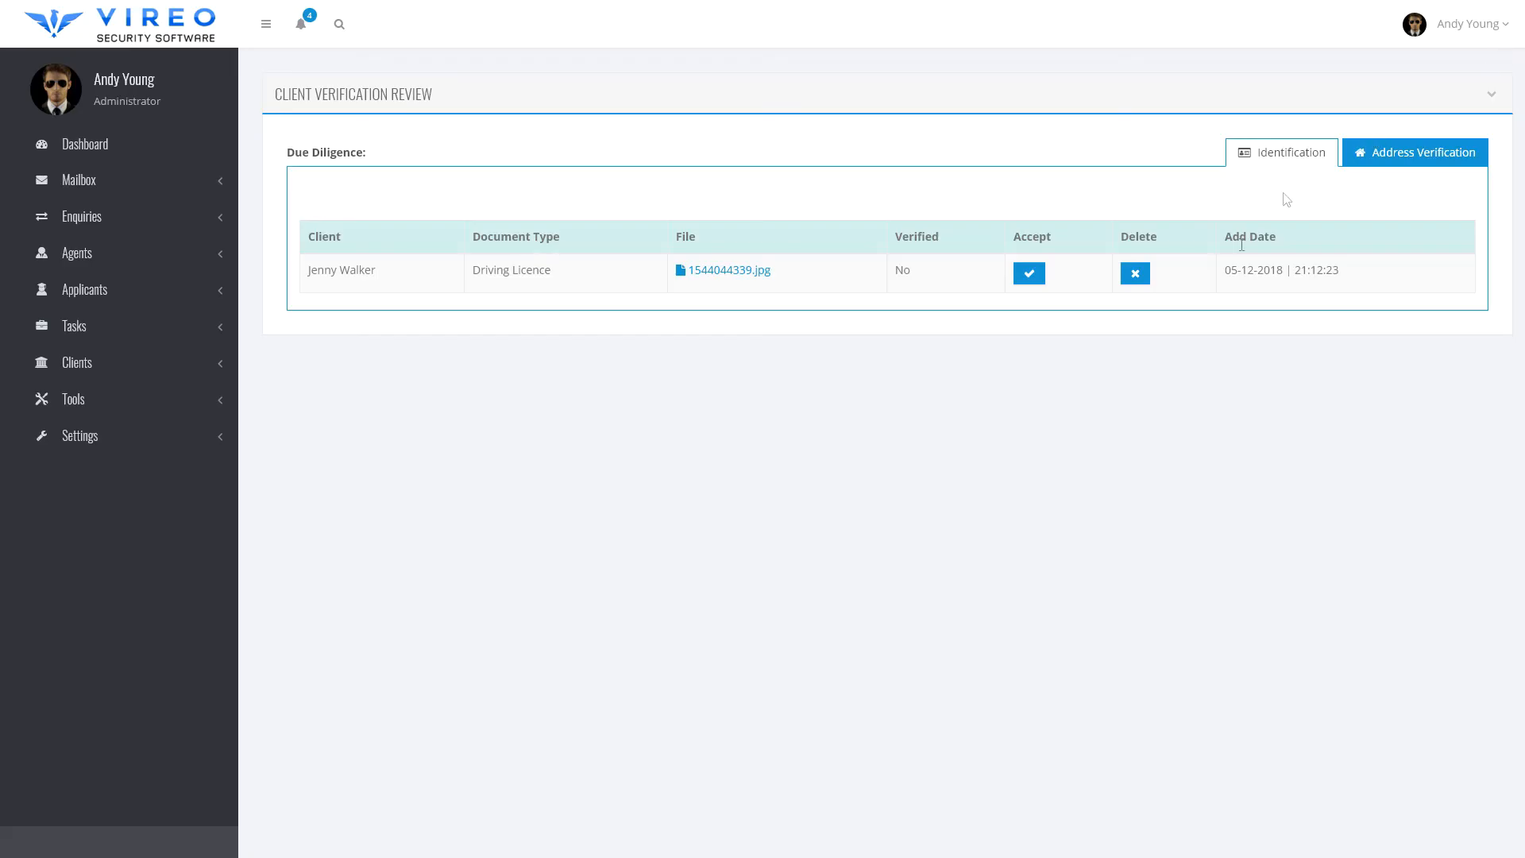
click(135, 364)
click(119, 429)
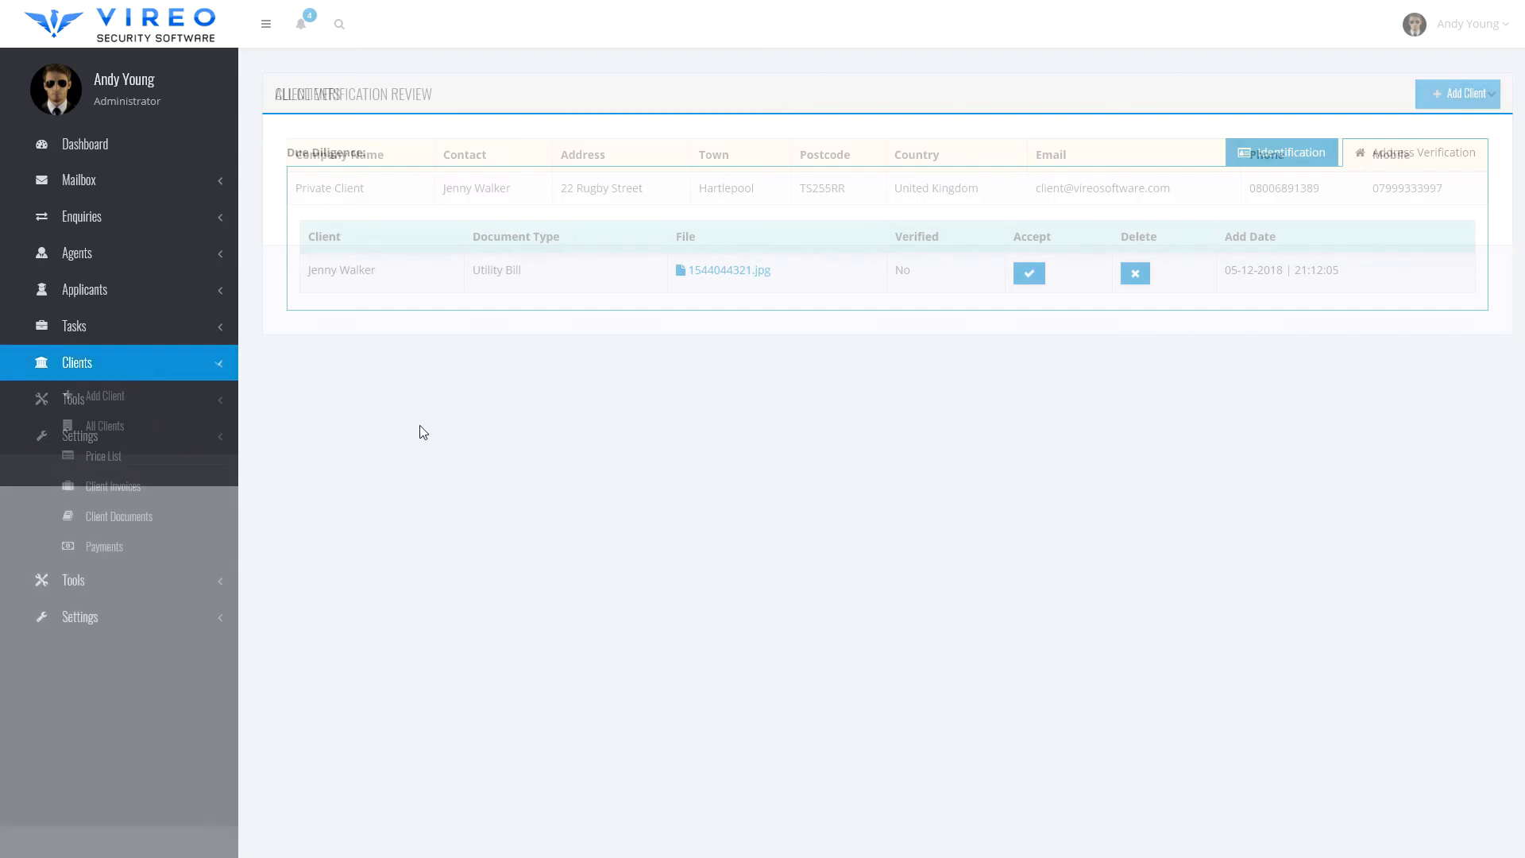
- Open the client's profile and show the Driving Licence under the Identification tab
click(642, 192)
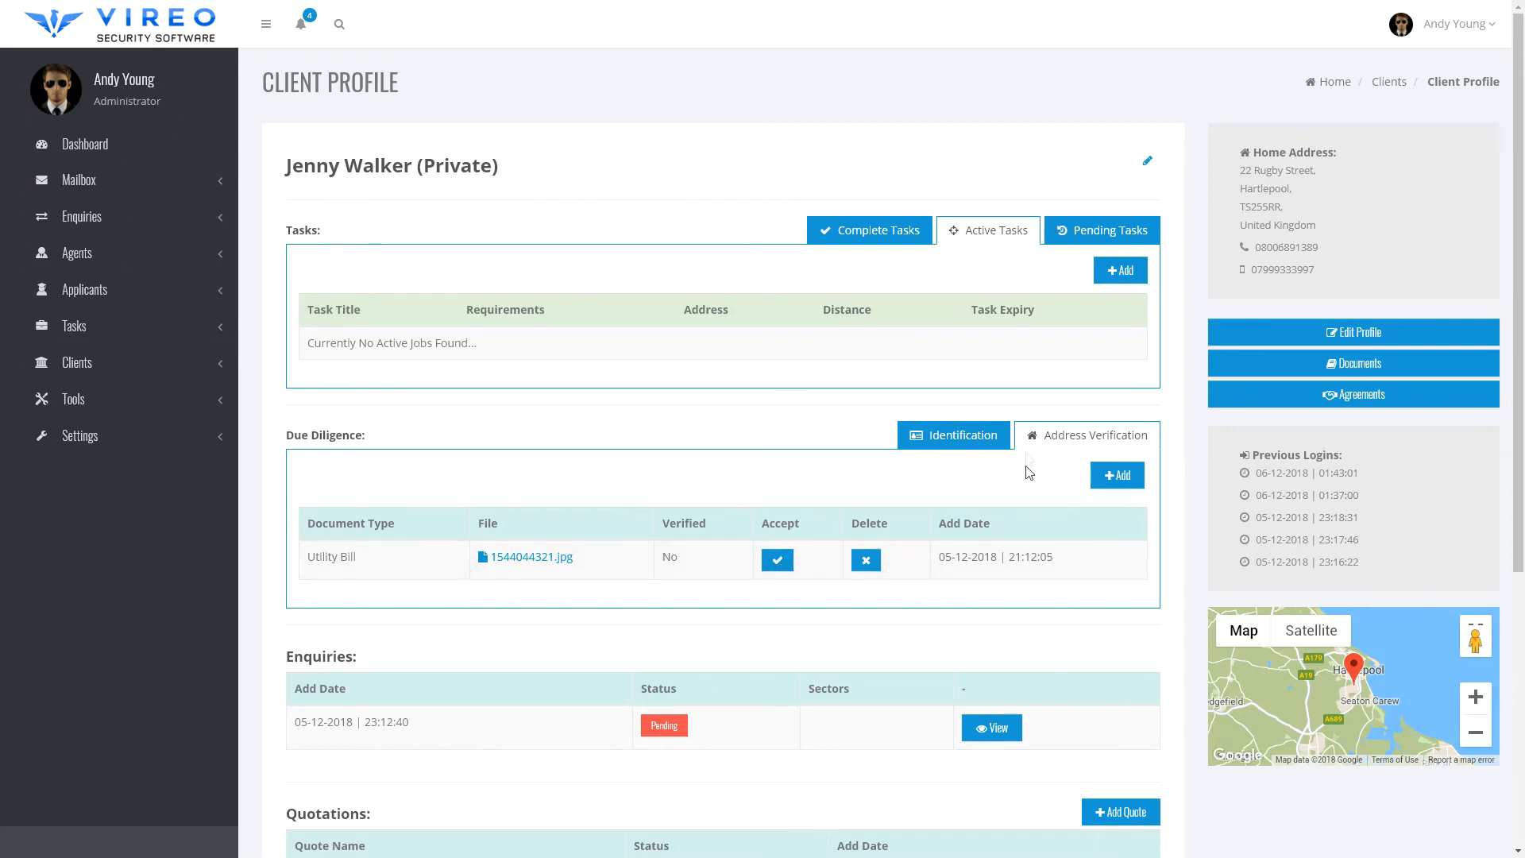
click(965, 444)
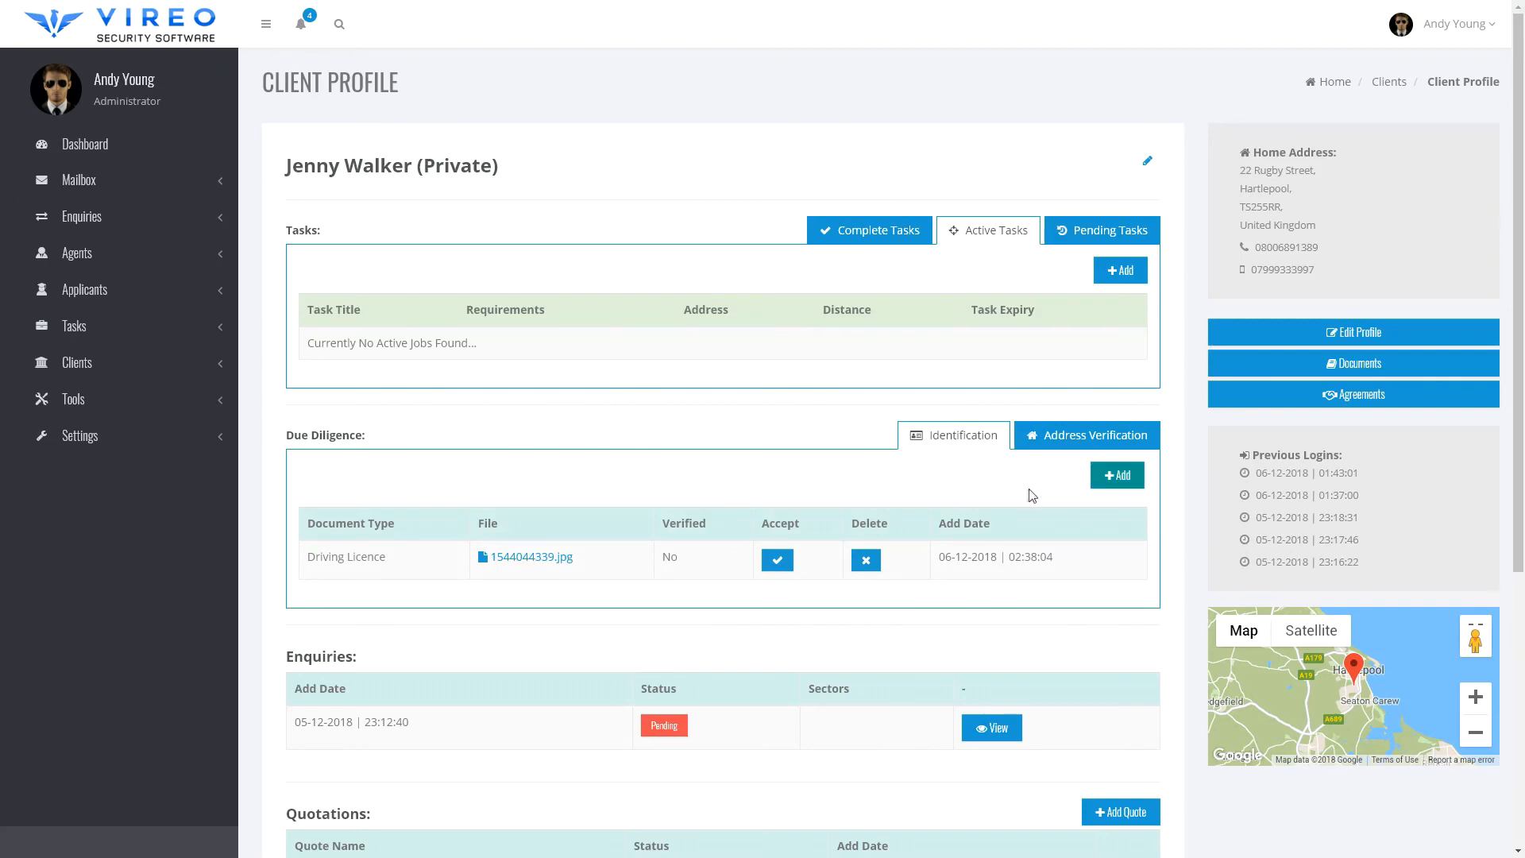
click(1115, 474)
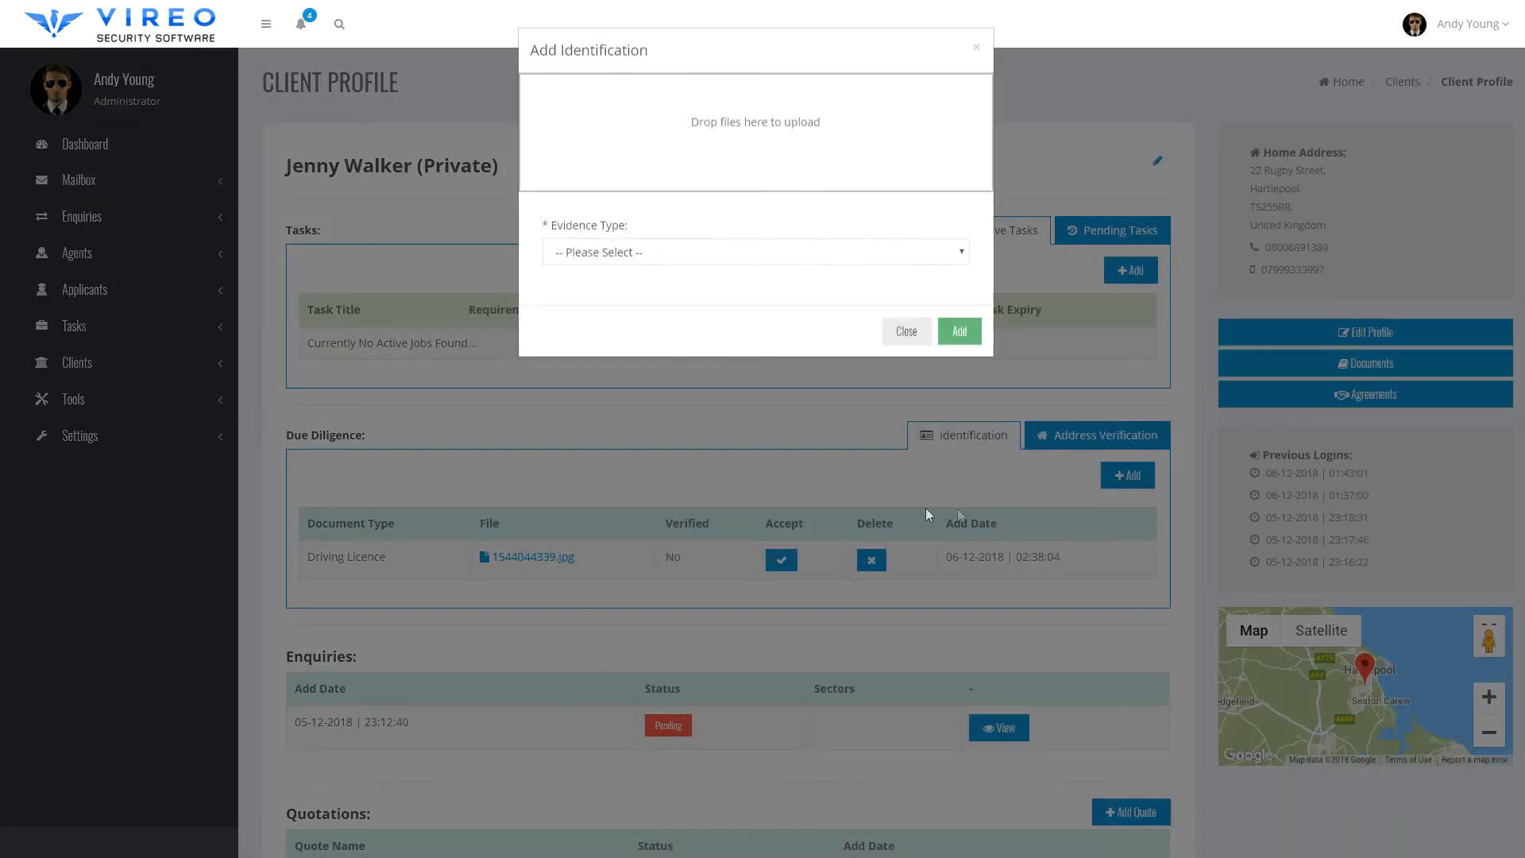
click(904, 330)
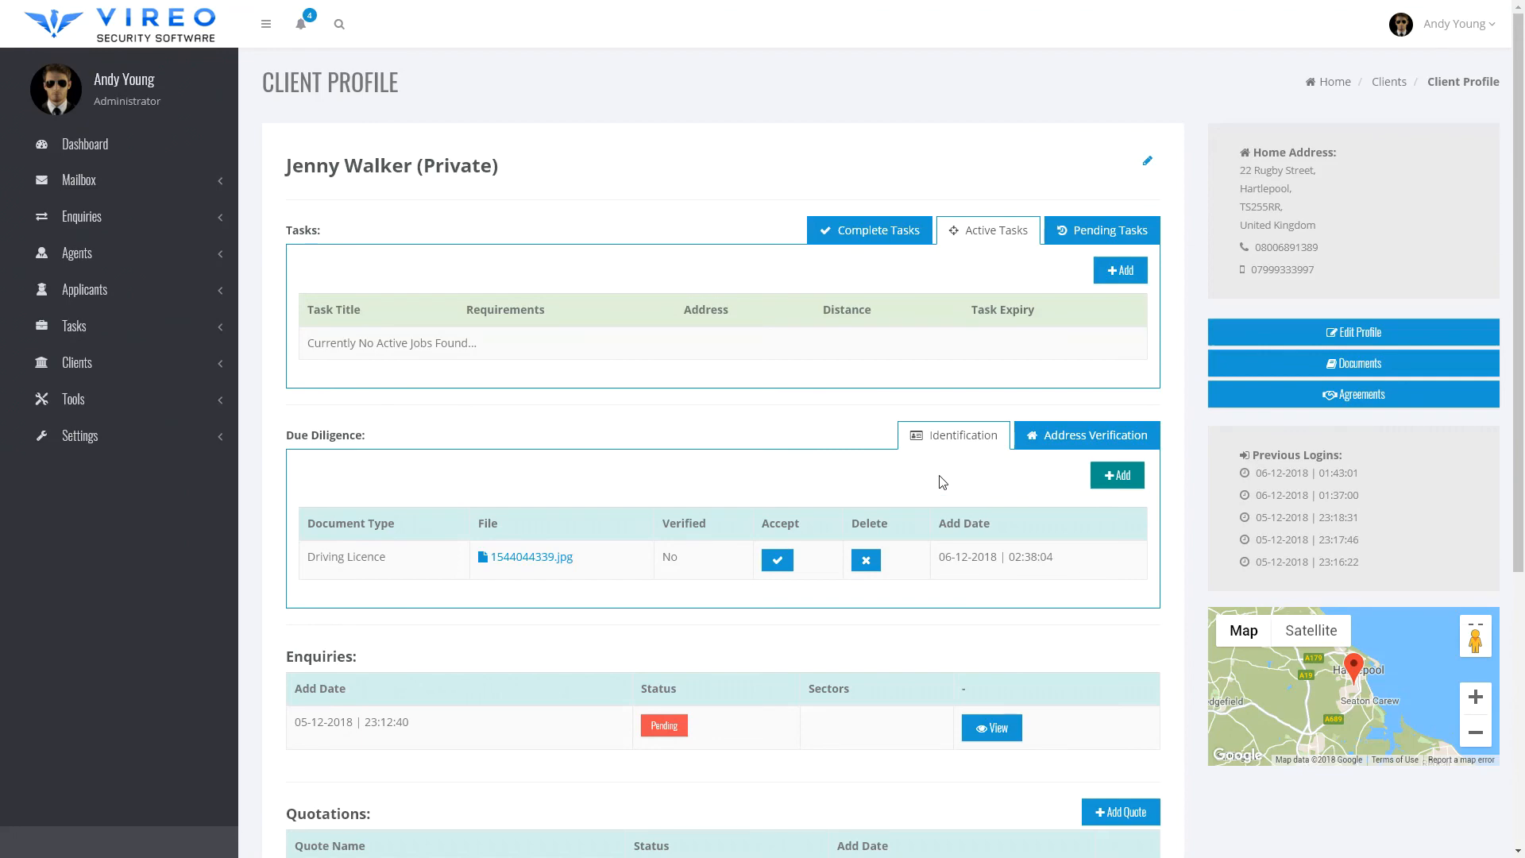
scroll(943, 482, down, 3)
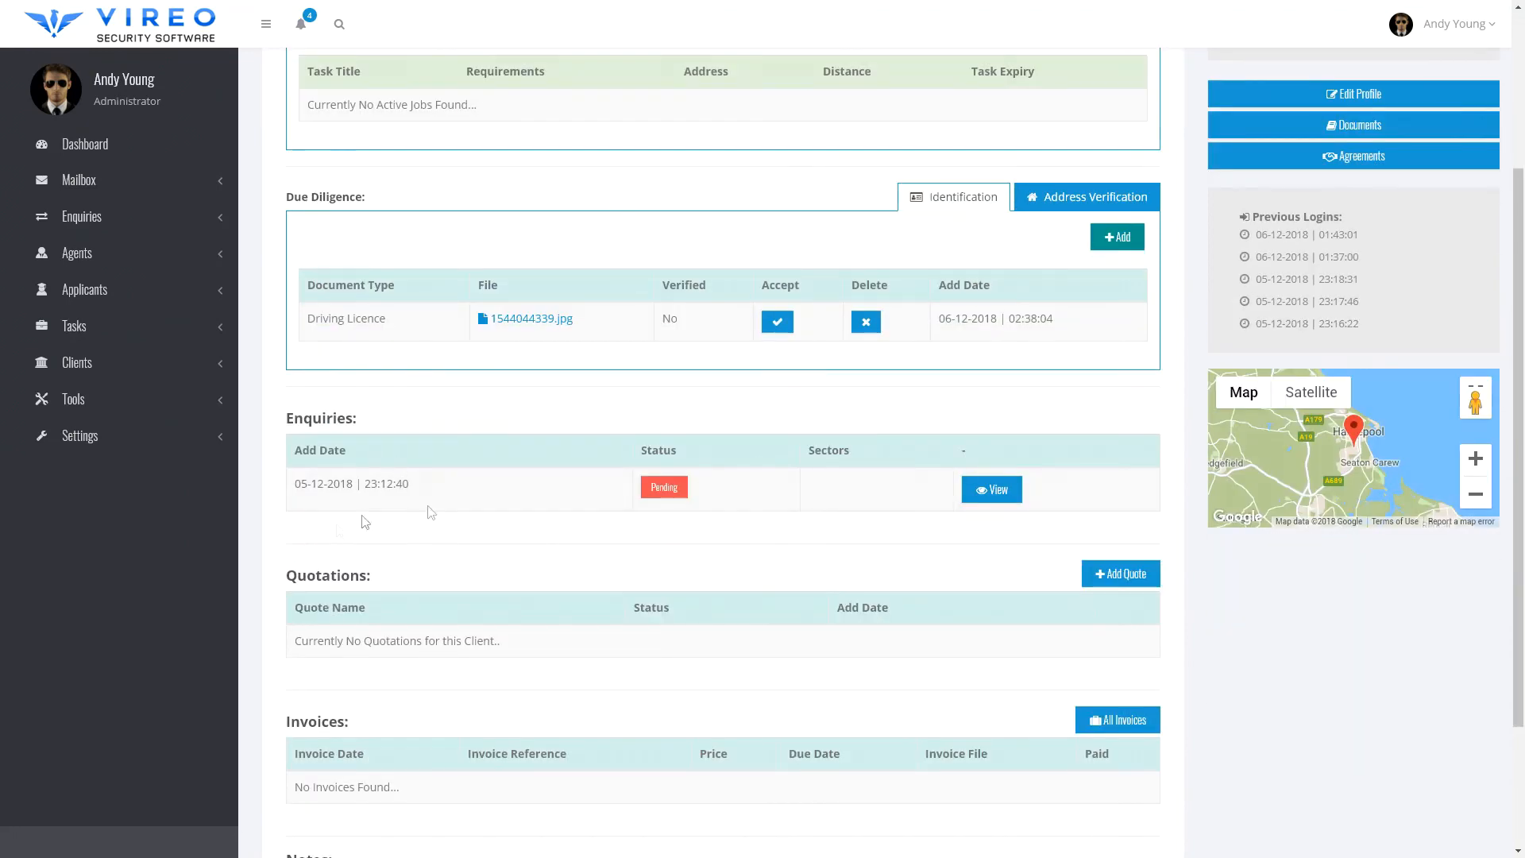
scroll(1054, 661, down, 2)
scroll(954, 643, up, 5)
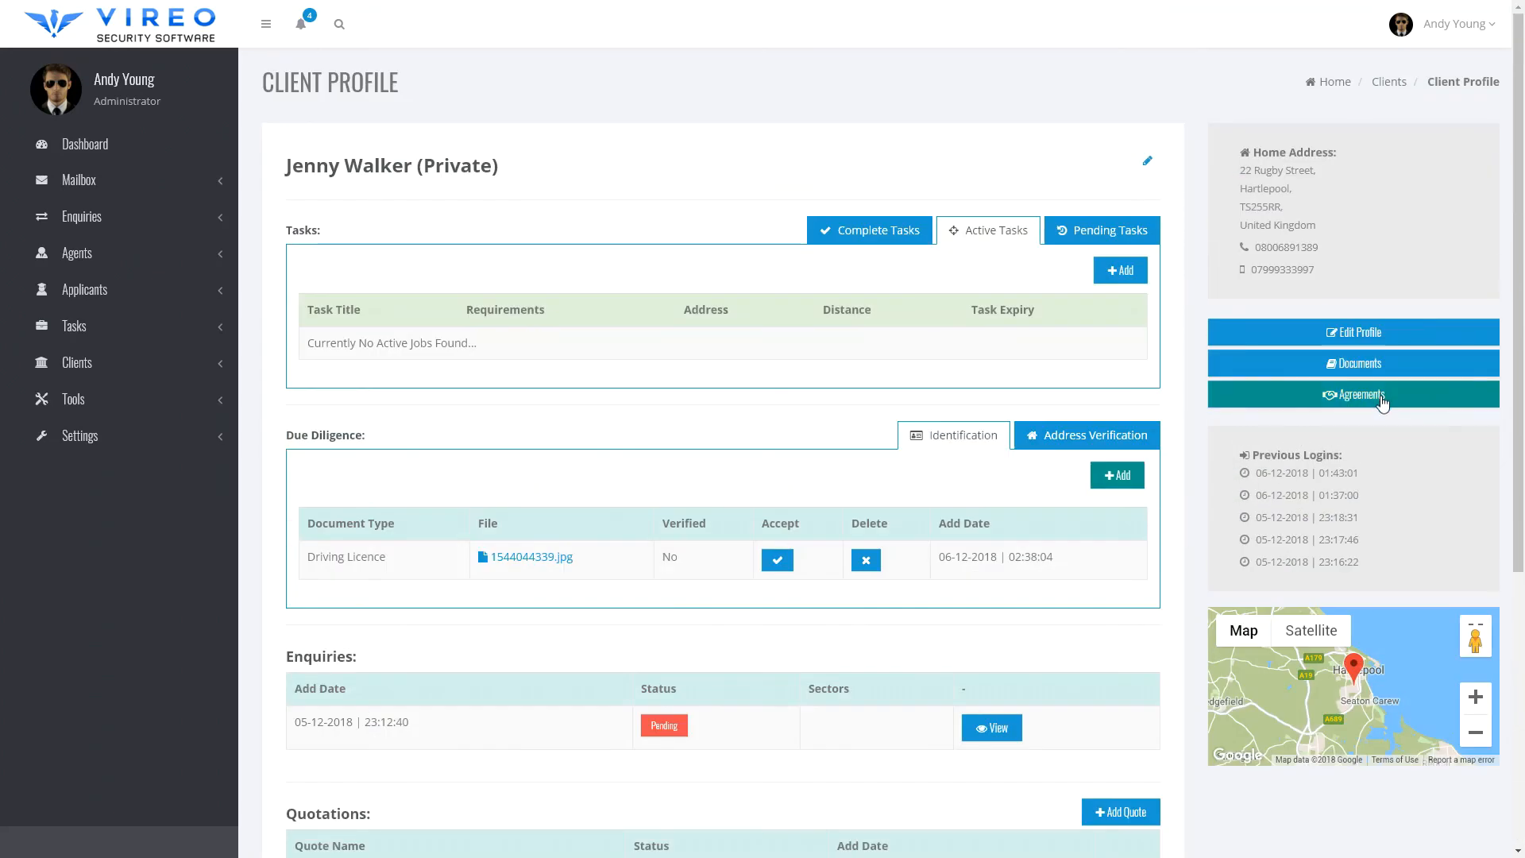
- View the client's Client Agreement PDF down to its 05-12-2018 signature, then close it
click(1383, 403)
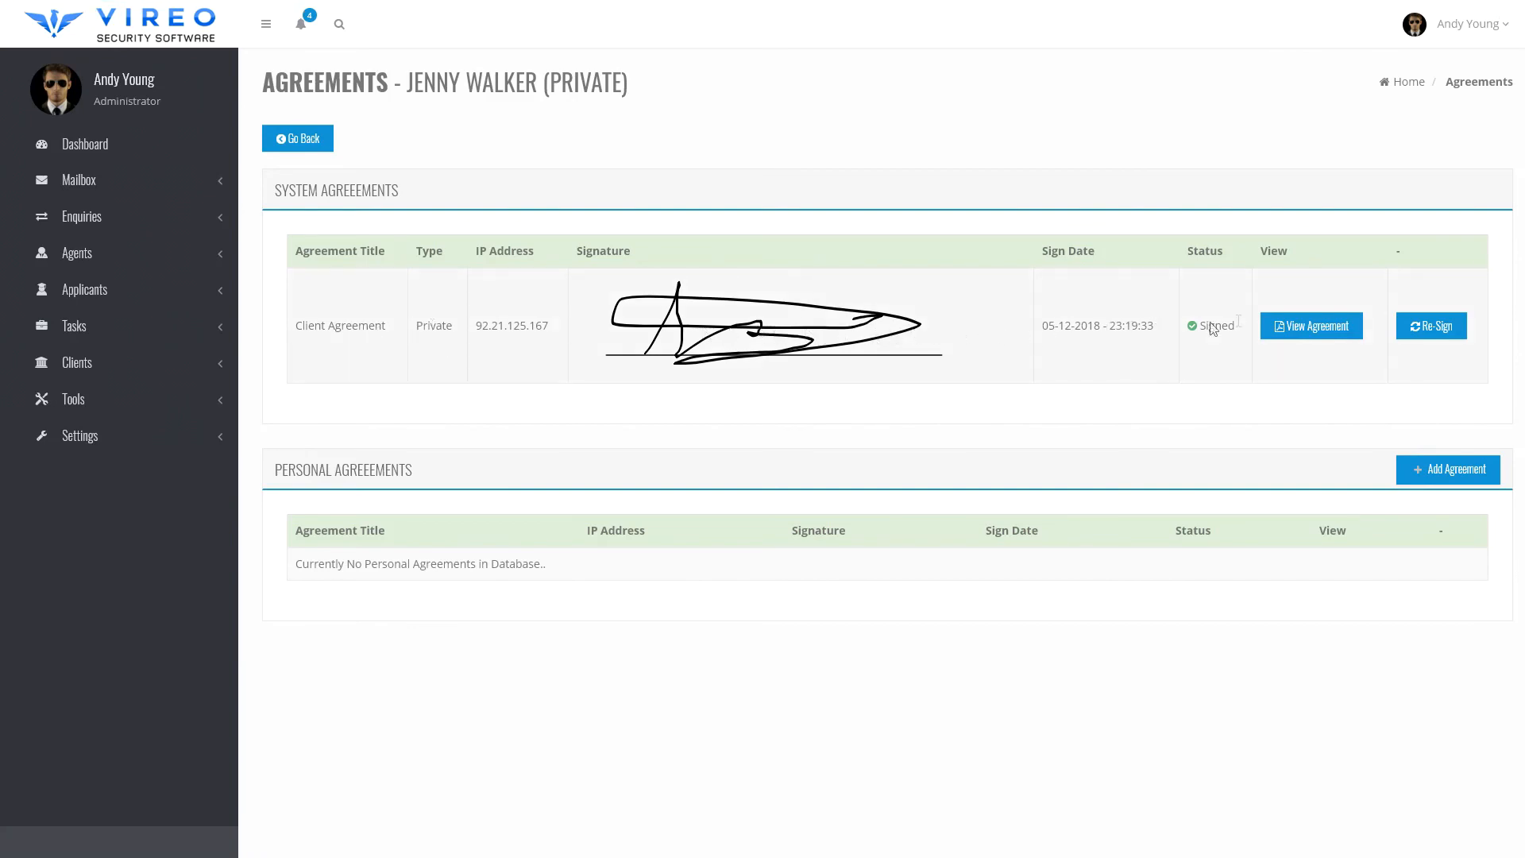
click(1324, 335)
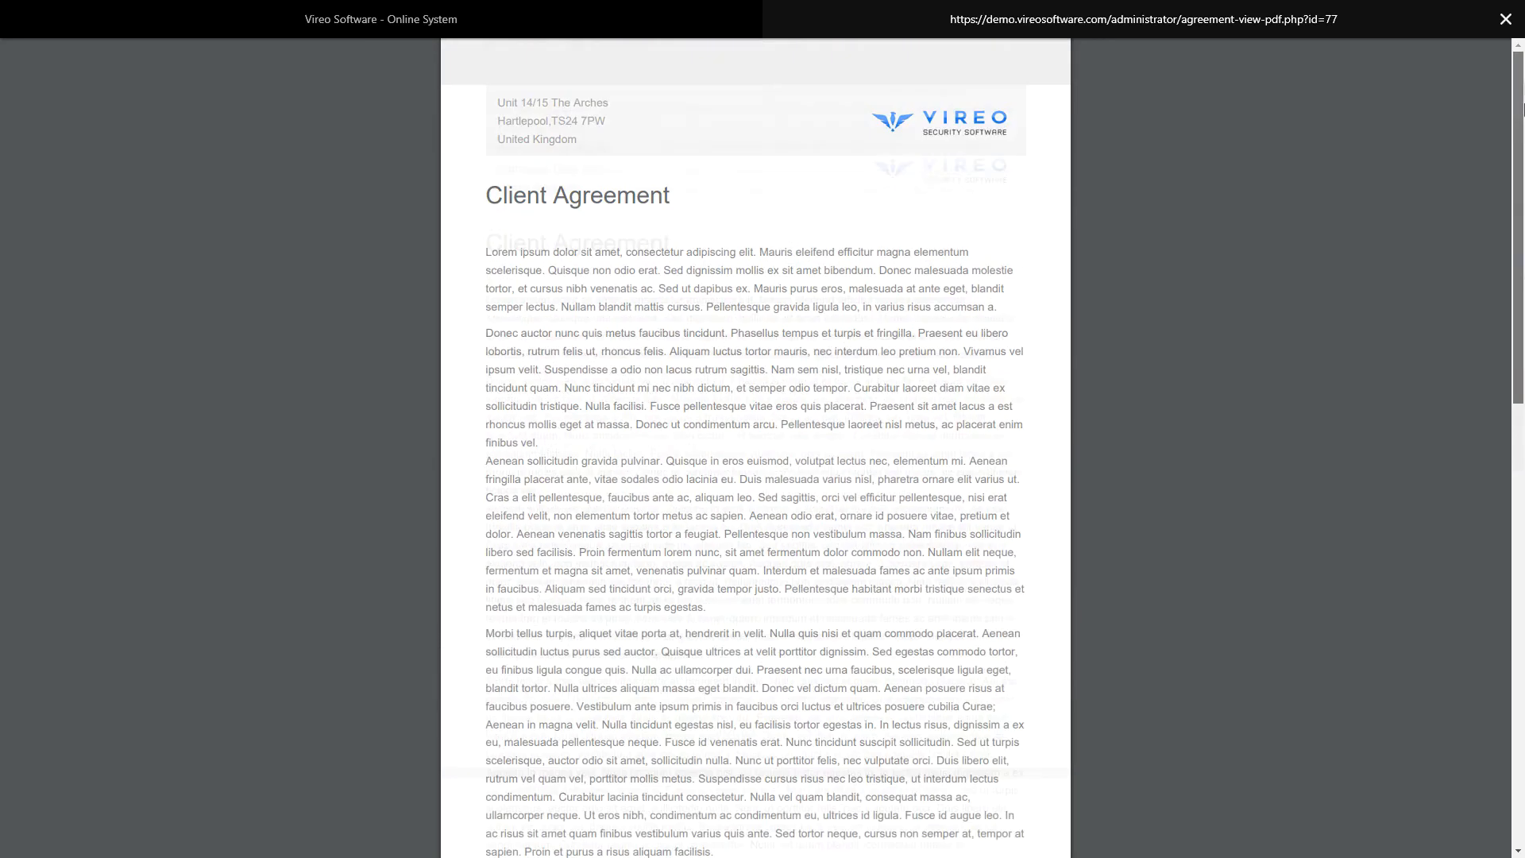
scroll(1521, 71, down, 4)
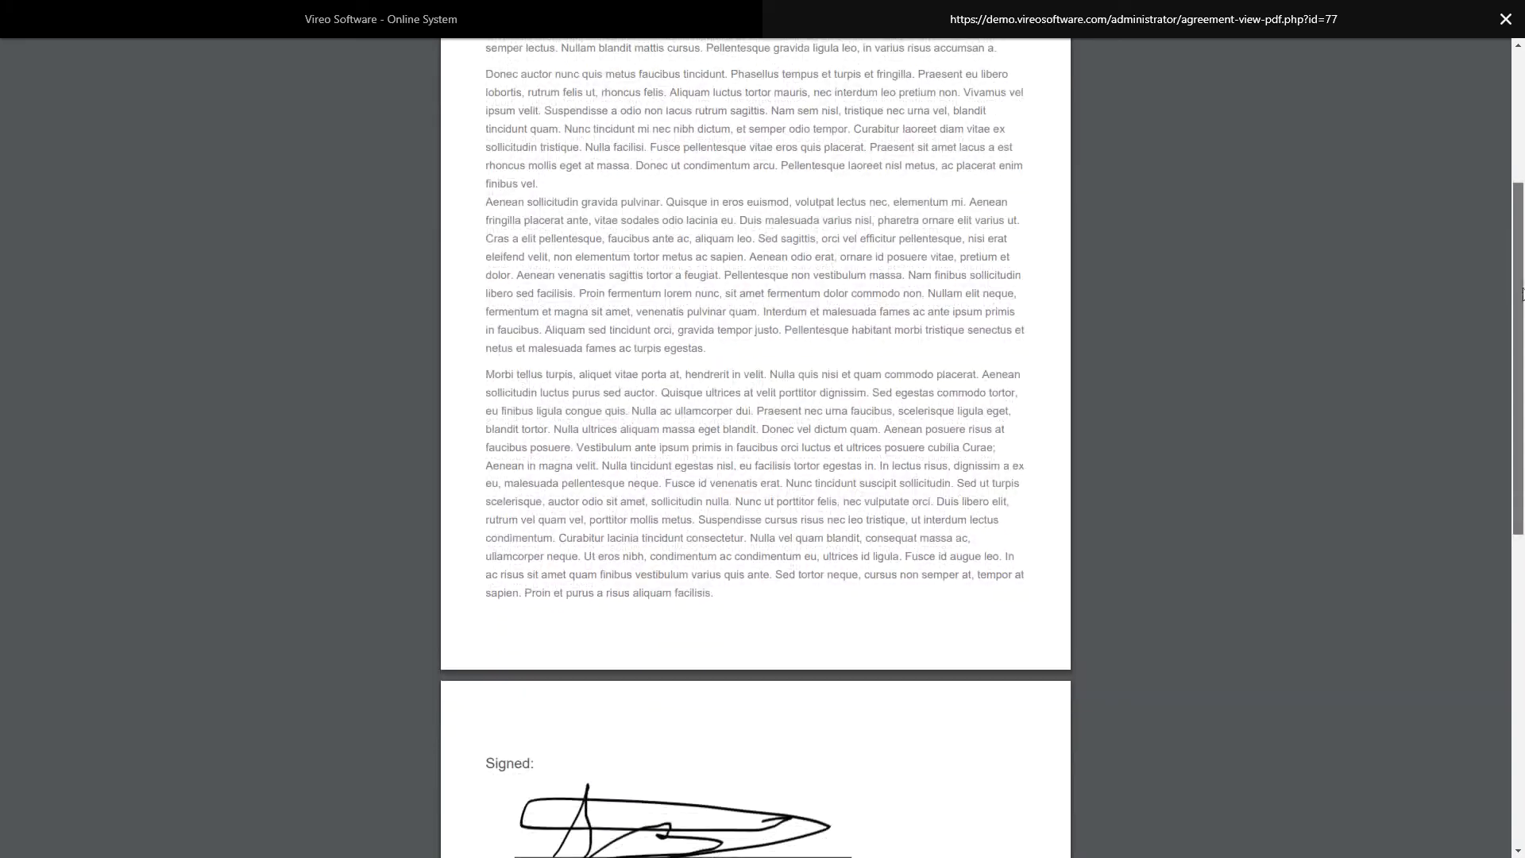
drag(1523, 295, 1521, 151)
click(1507, 20)
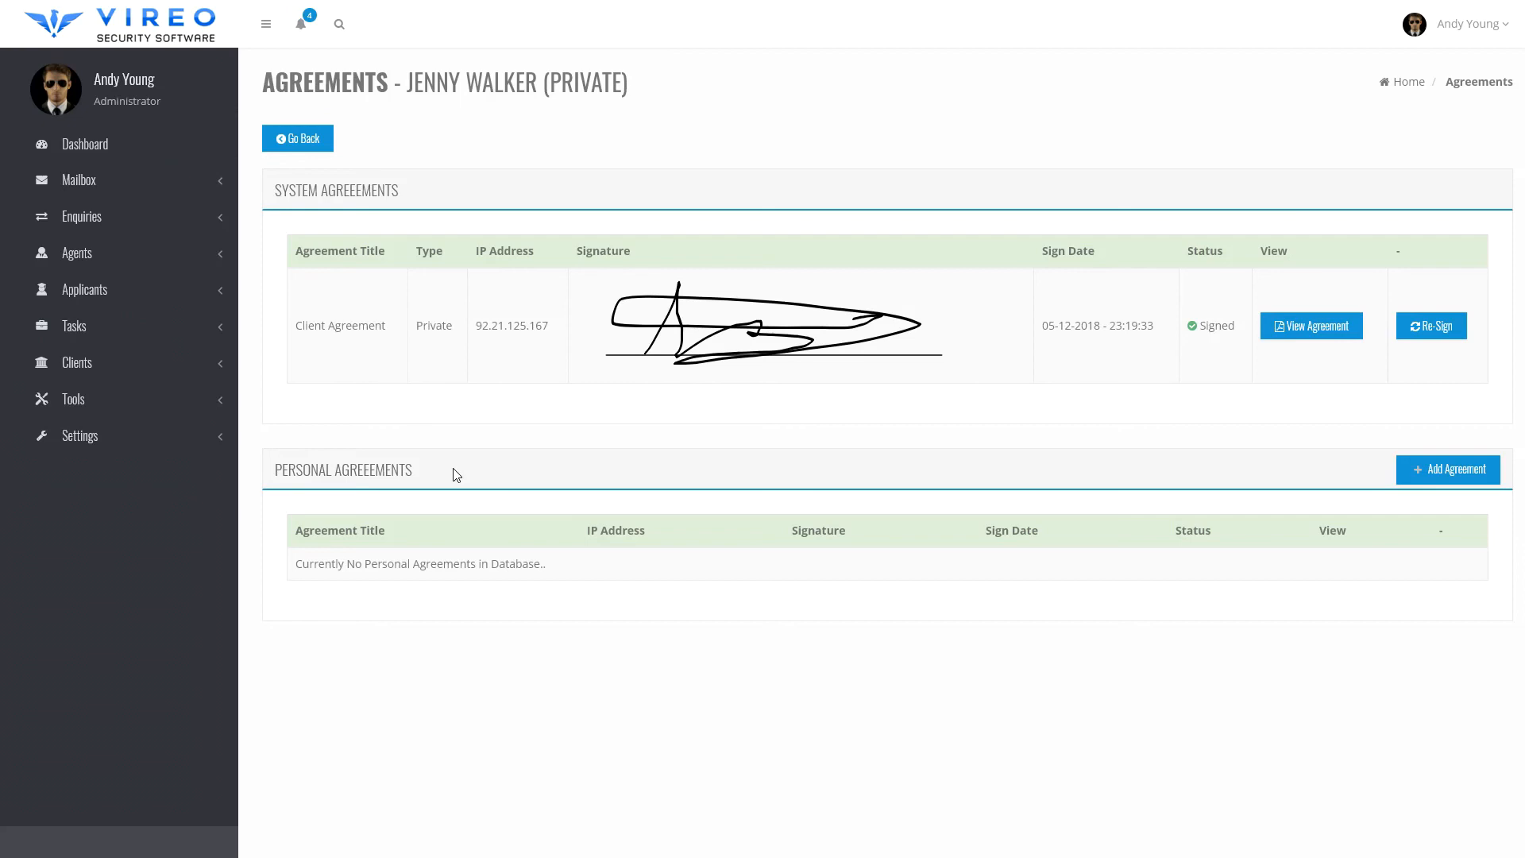
- Accept the client's Utility Bill and Driving Licence as verified
click(303, 140)
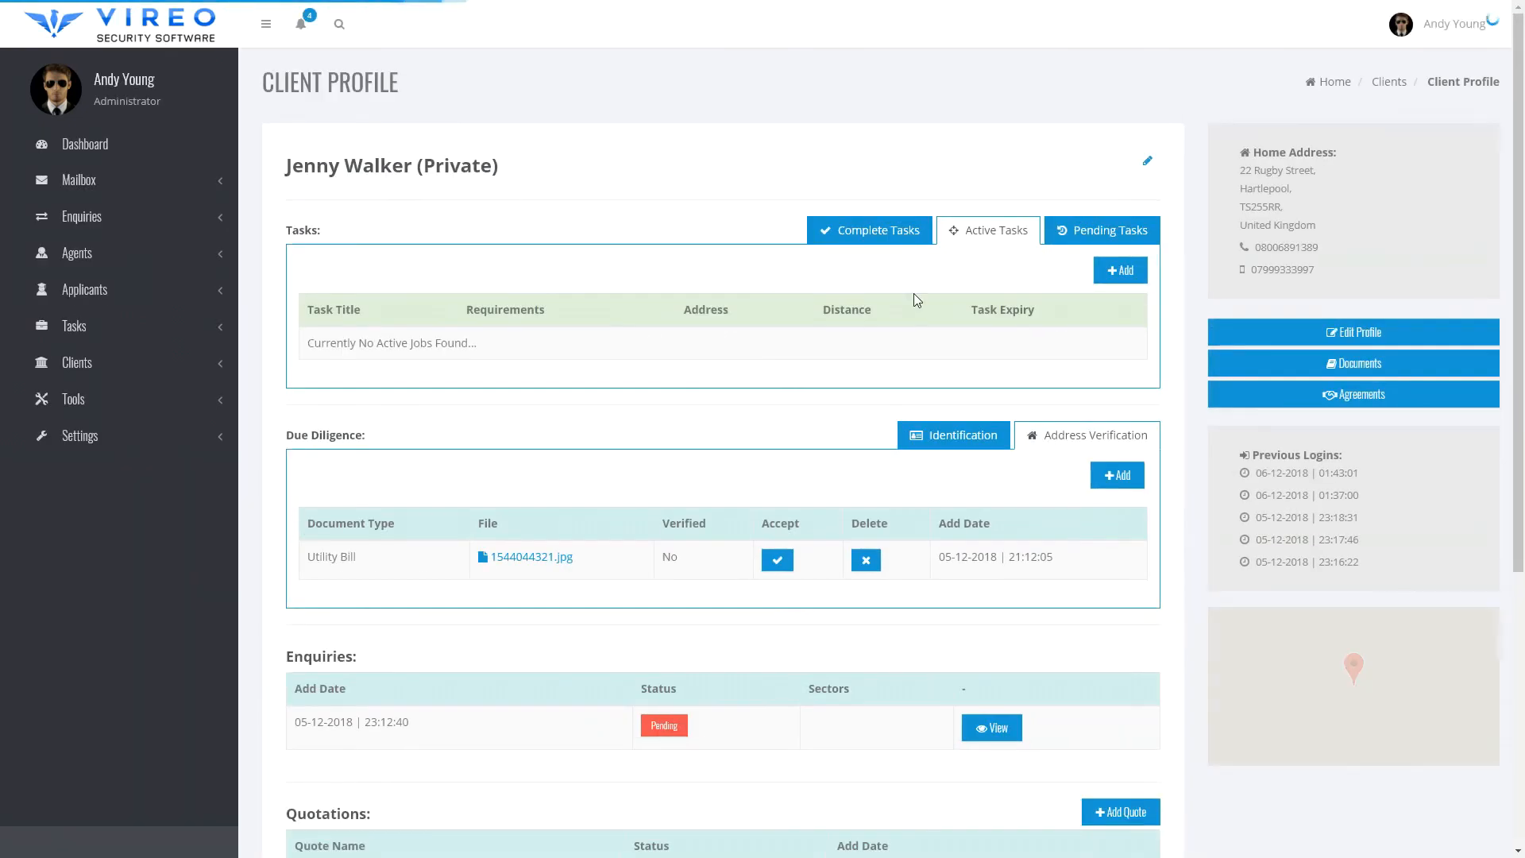
click(778, 561)
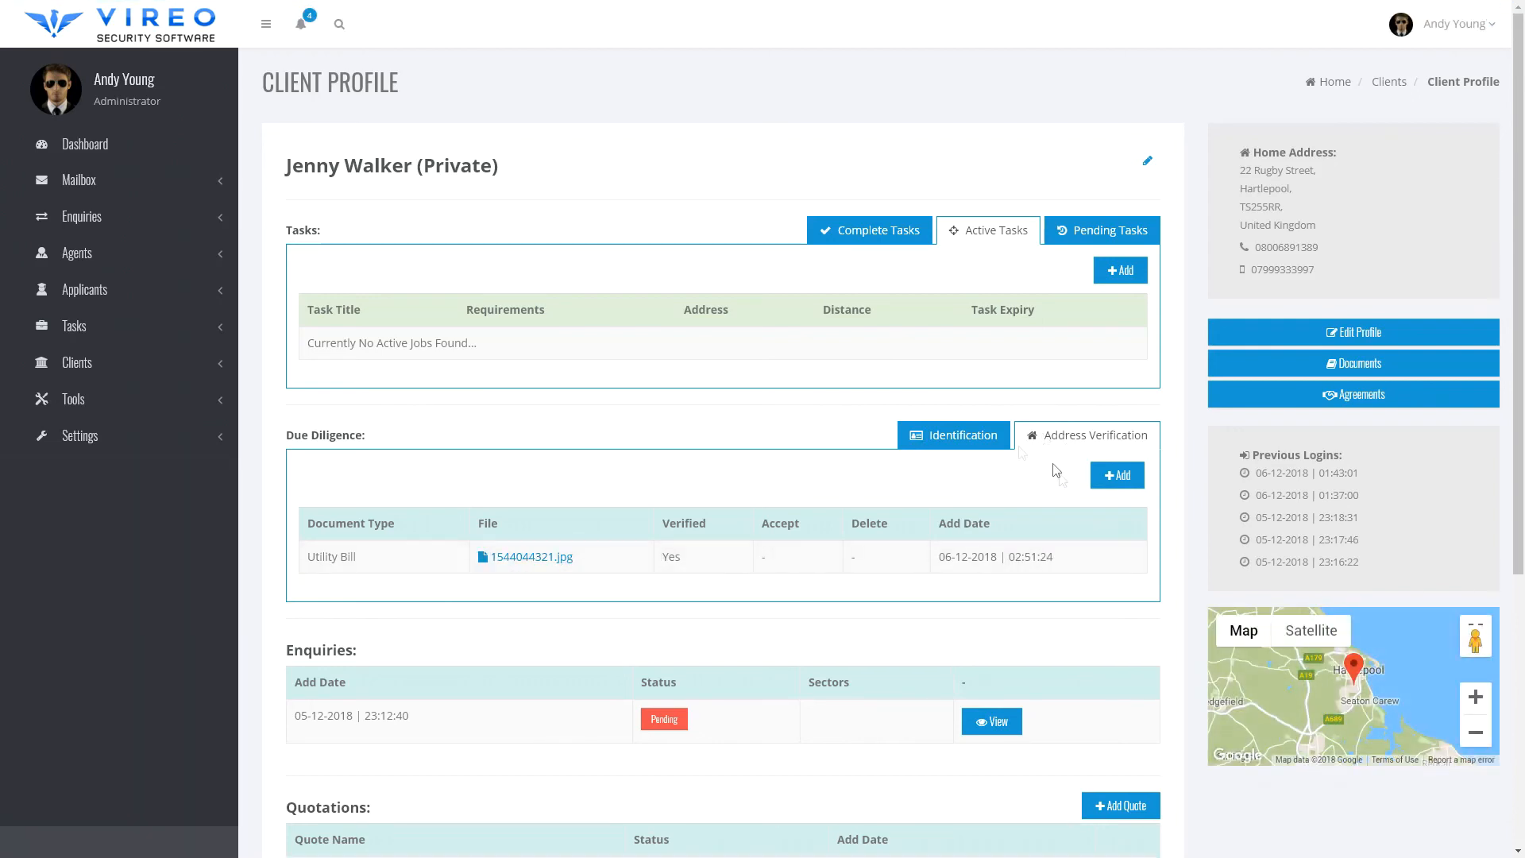
click(951, 440)
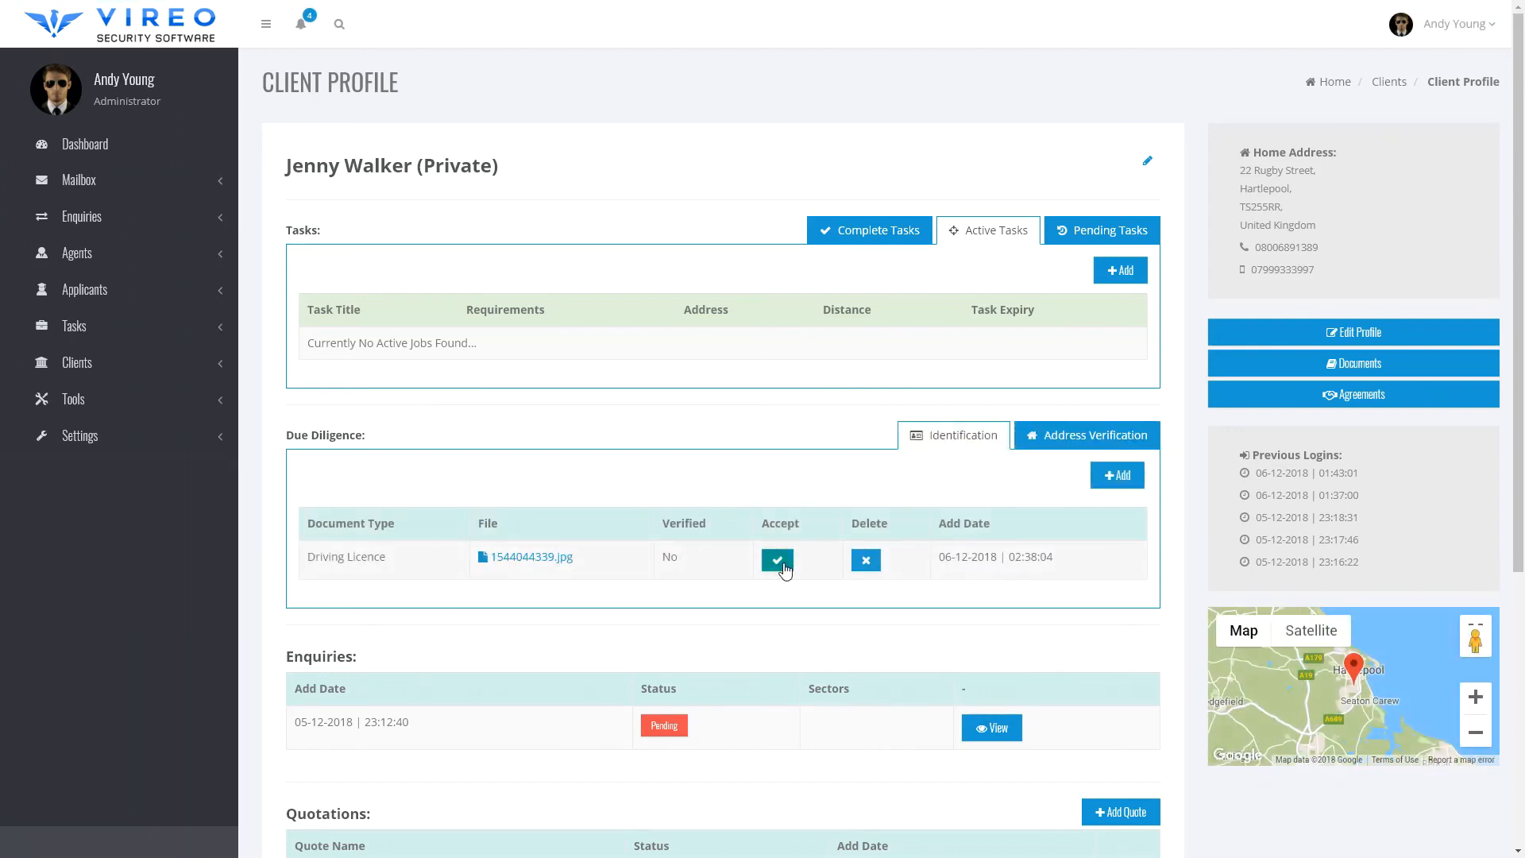
click(783, 565)
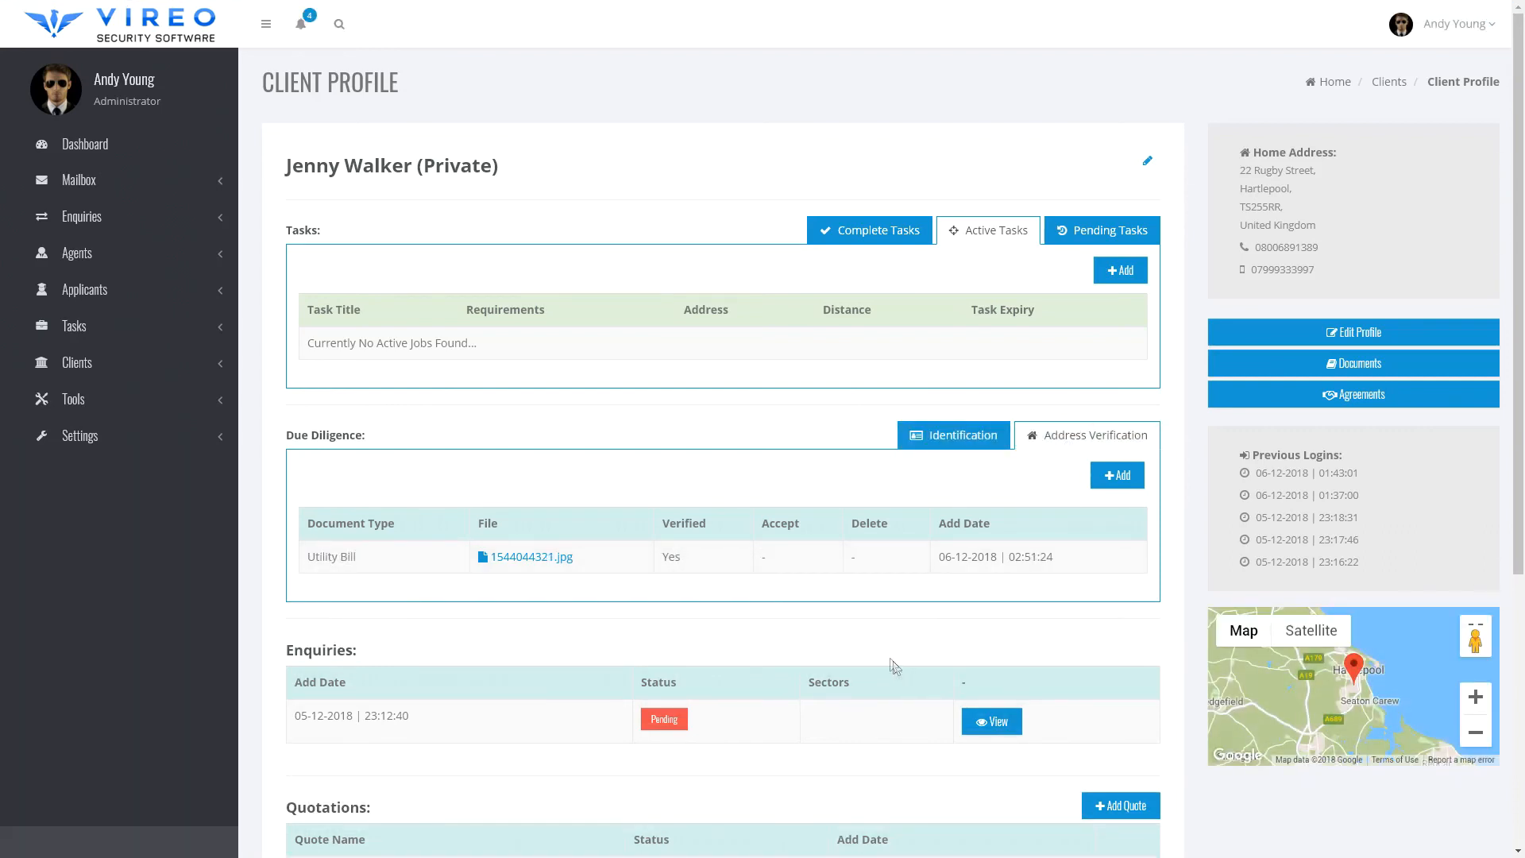
click(995, 724)
- From the dashboard's Enquiries tile, view the client's Private Investigation enquiry
click(131, 155)
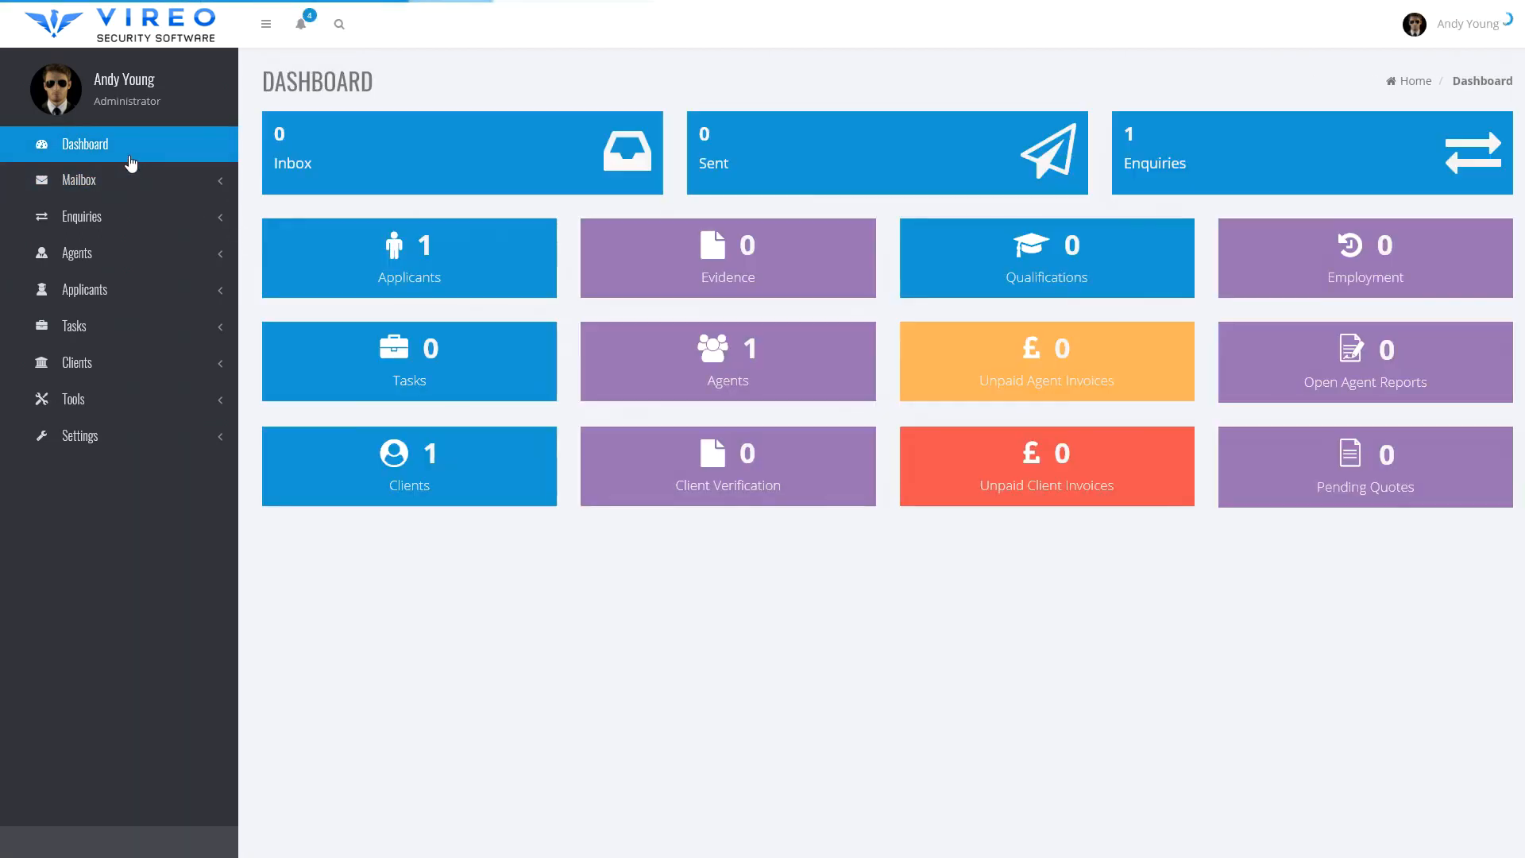
click(1263, 170)
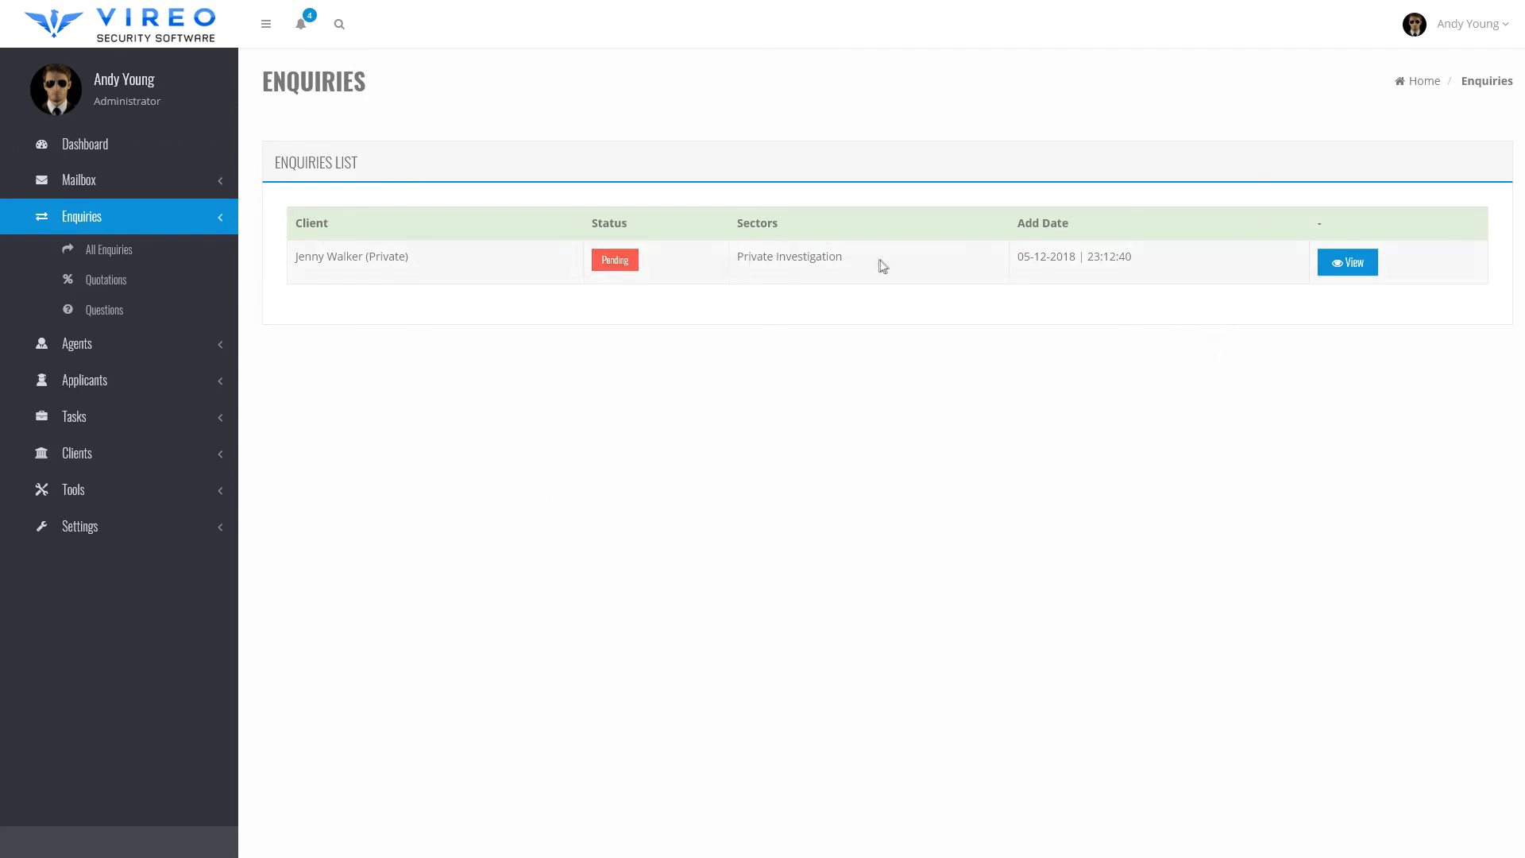
click(1363, 268)
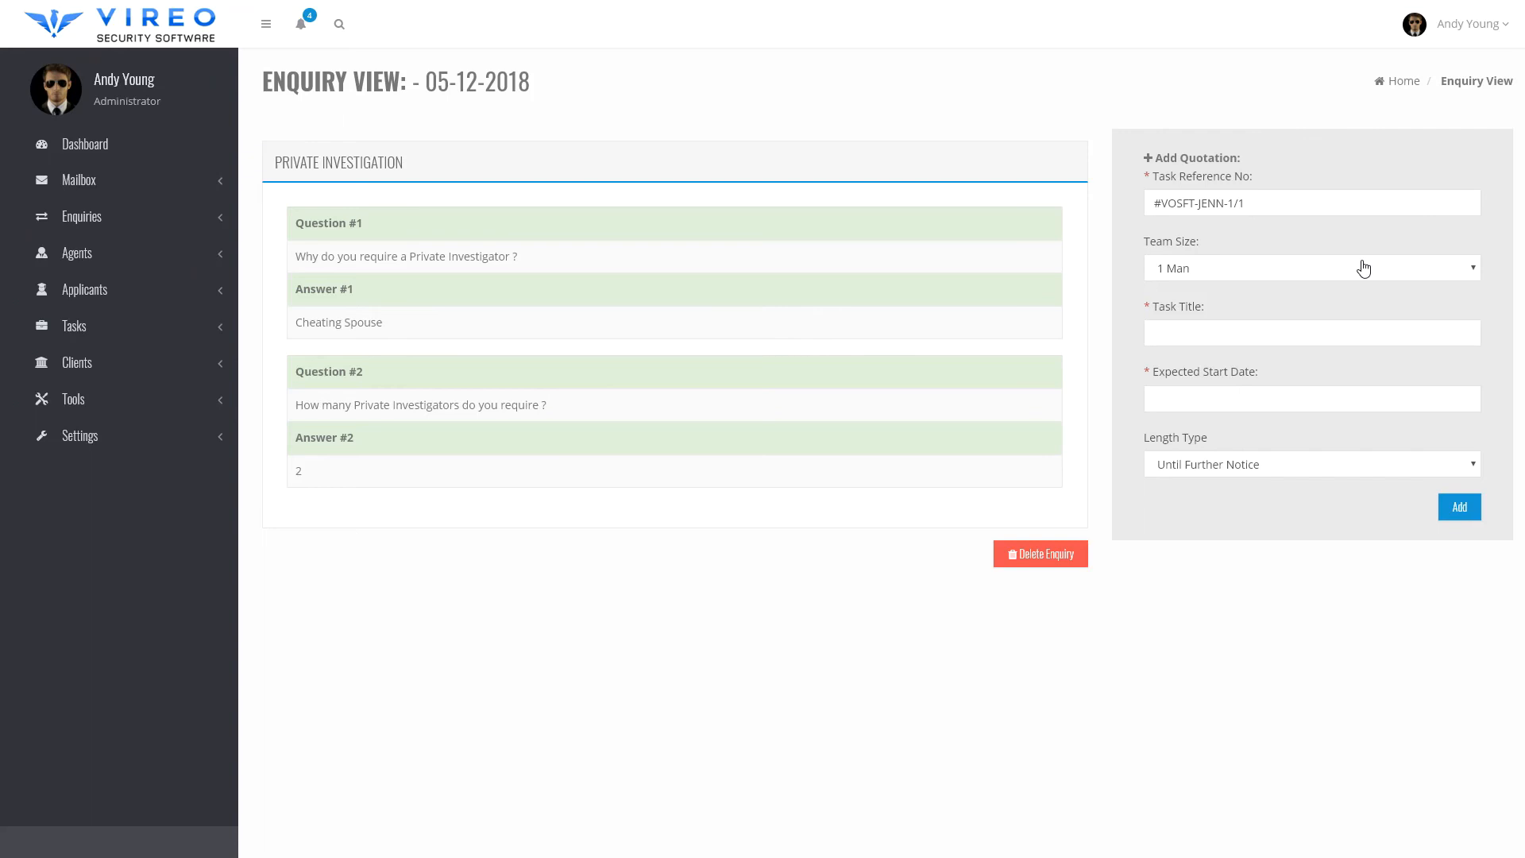
- Set the quotation to a 2 Man team, titled JW-Affair, starting 25-12-2018
click(1156, 199)
click(1297, 226)
click(1230, 270)
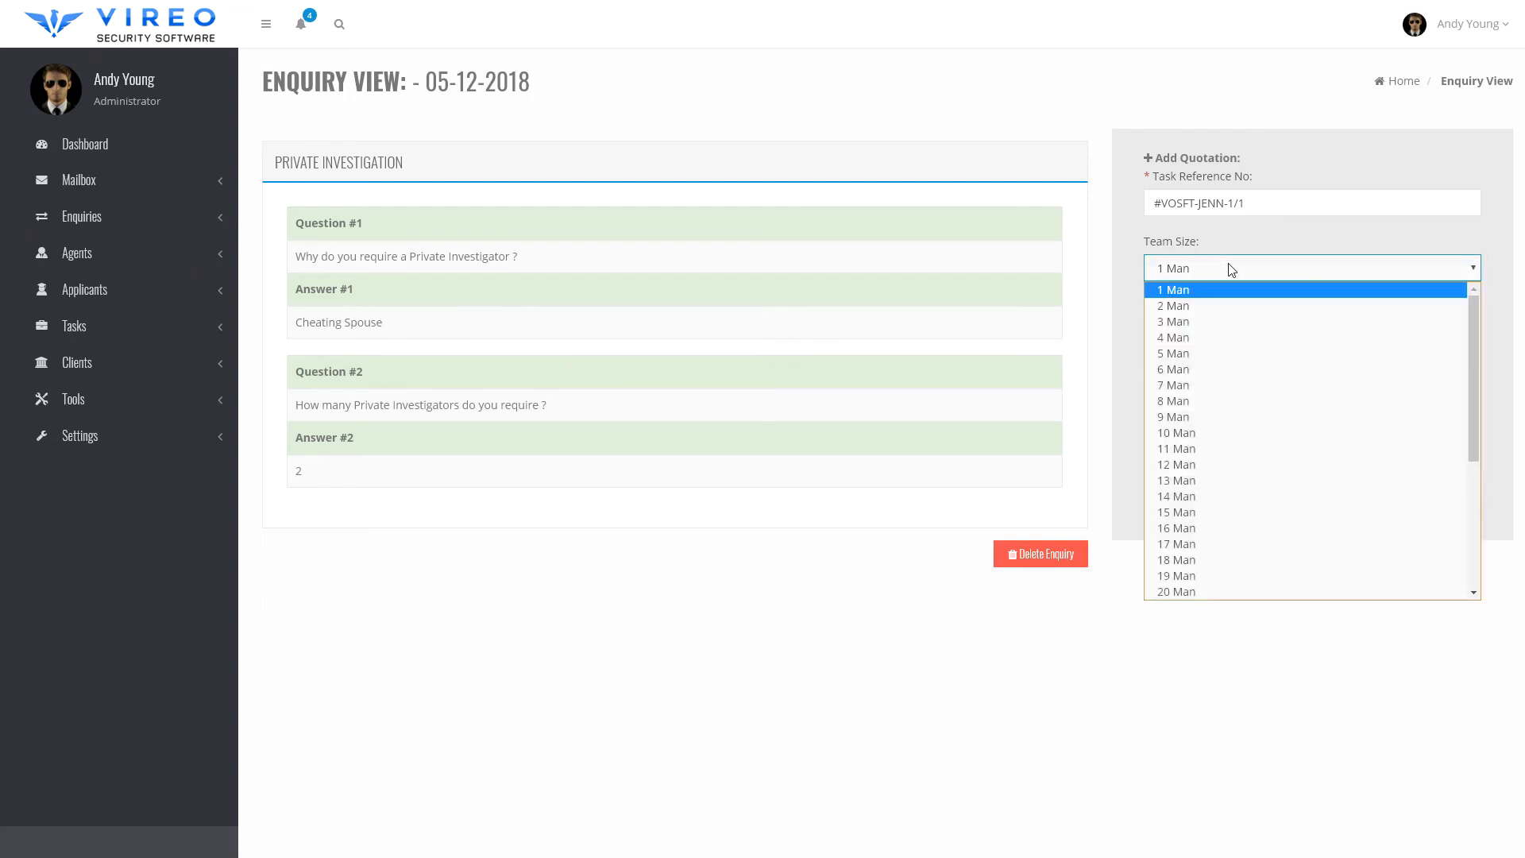
click(1203, 308)
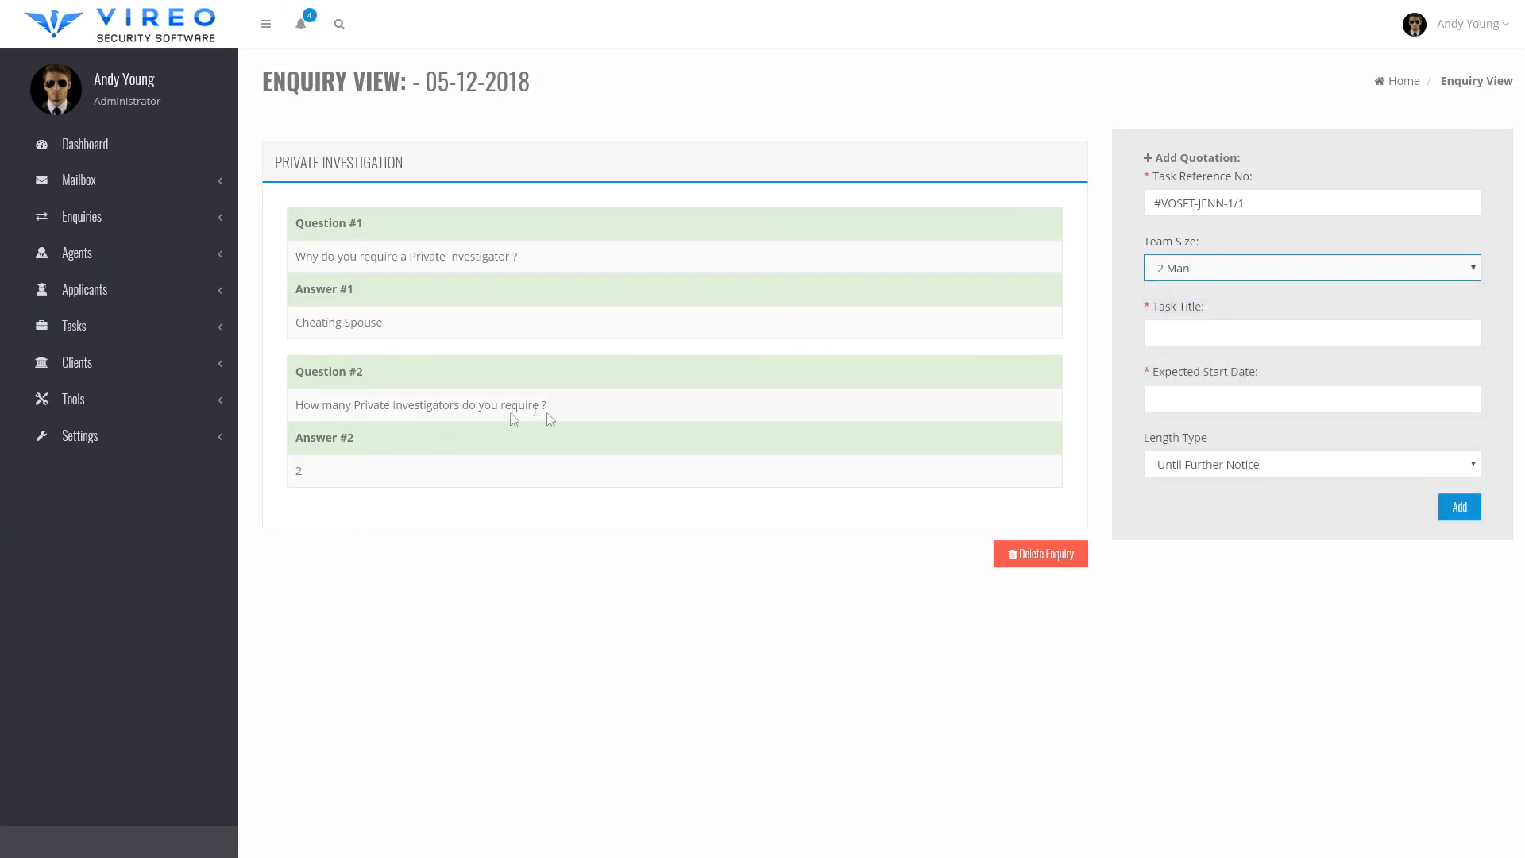
text(JW-Affair)
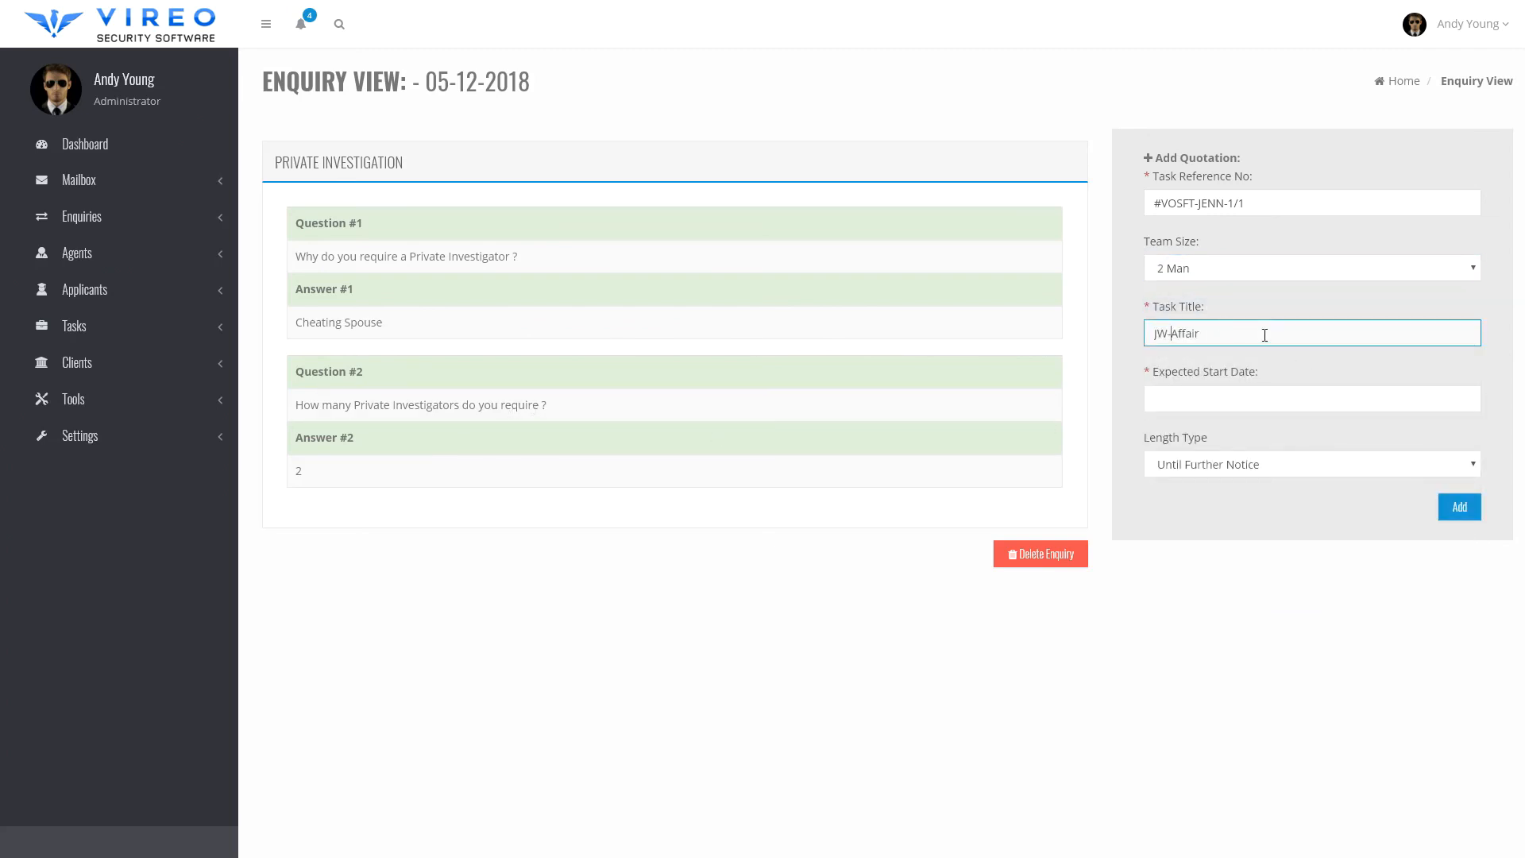
click(1281, 370)
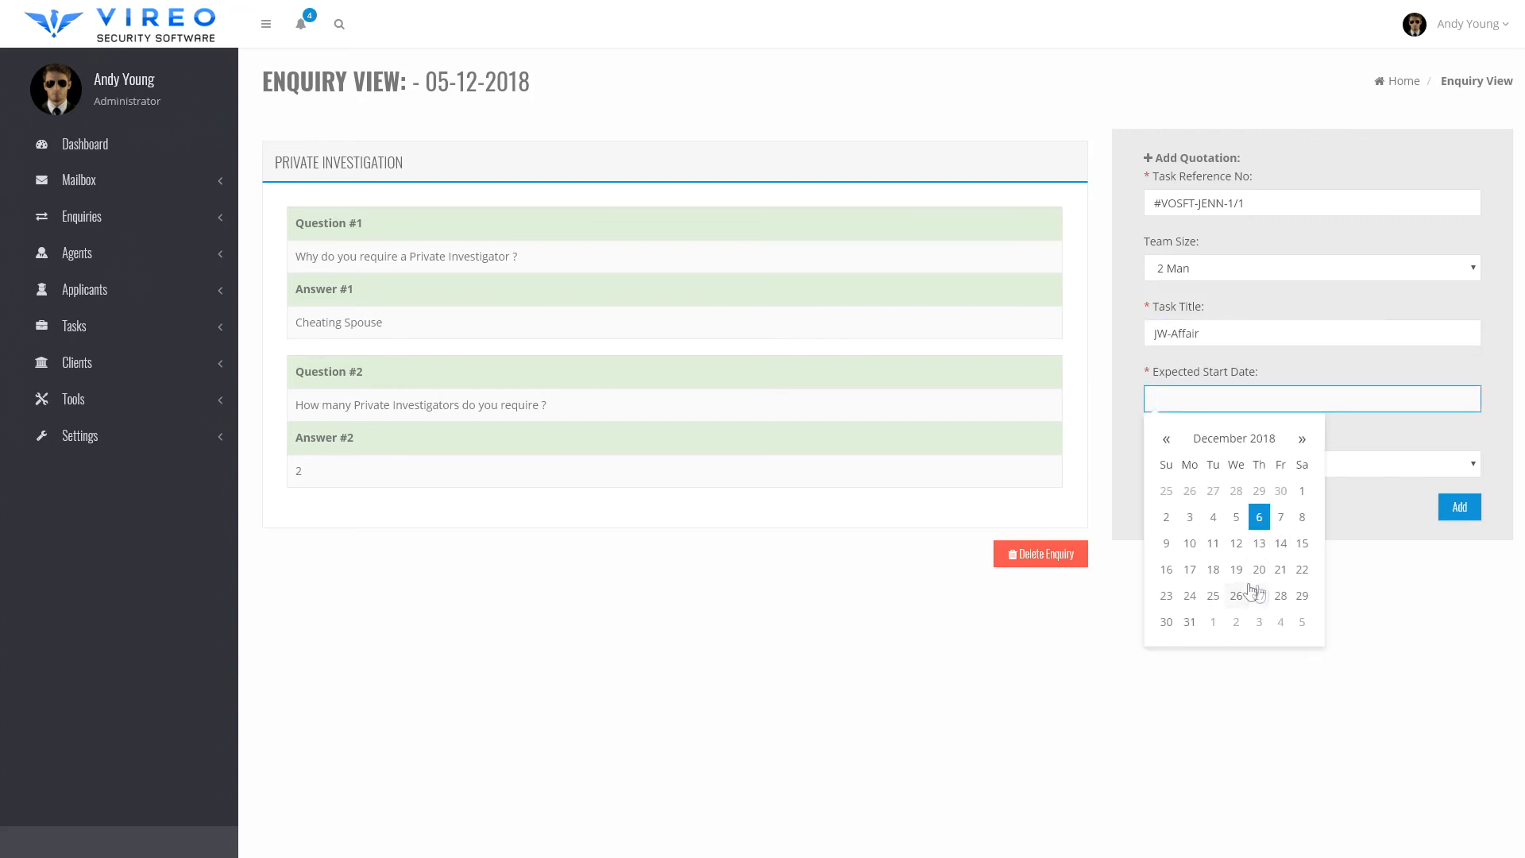
click(1212, 597)
click(1418, 596)
- Set Length Type to Until Further Notice and add the quotation
click(1311, 463)
click(1301, 460)
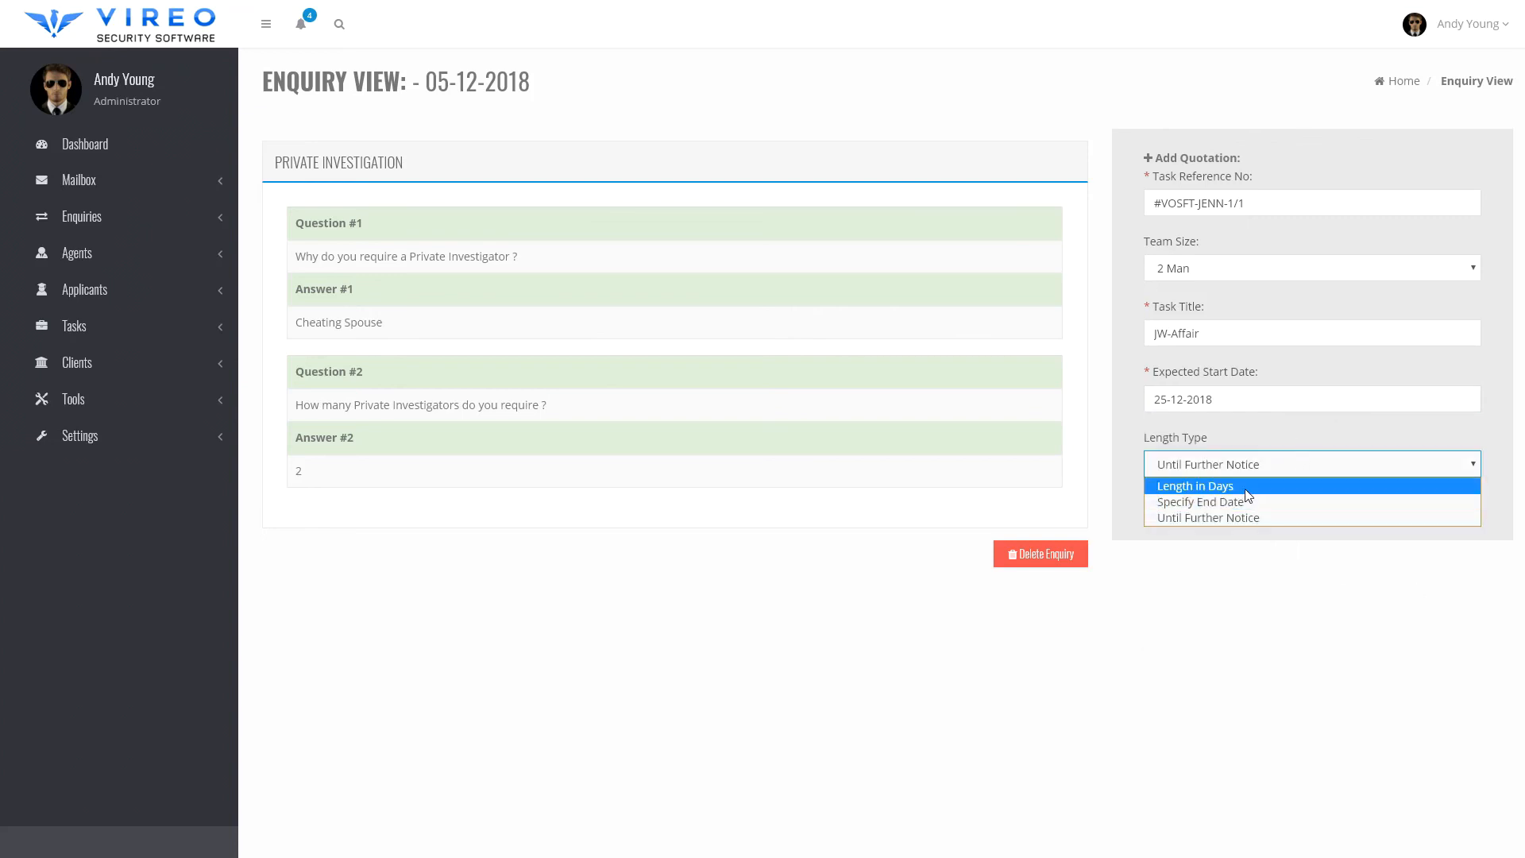
click(1239, 482)
click(1466, 506)
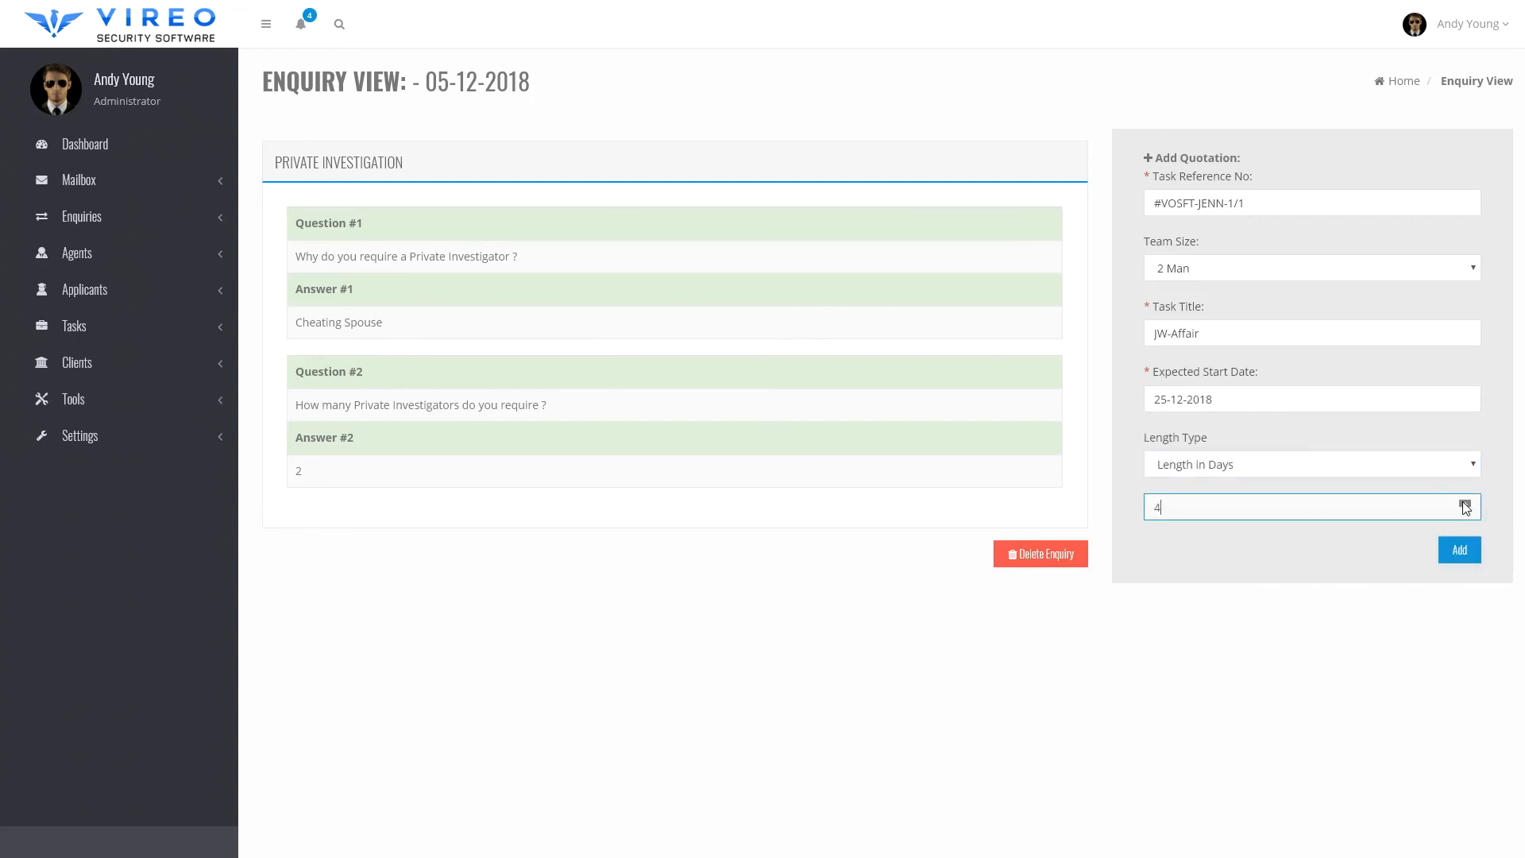
click(1465, 506)
click(1470, 465)
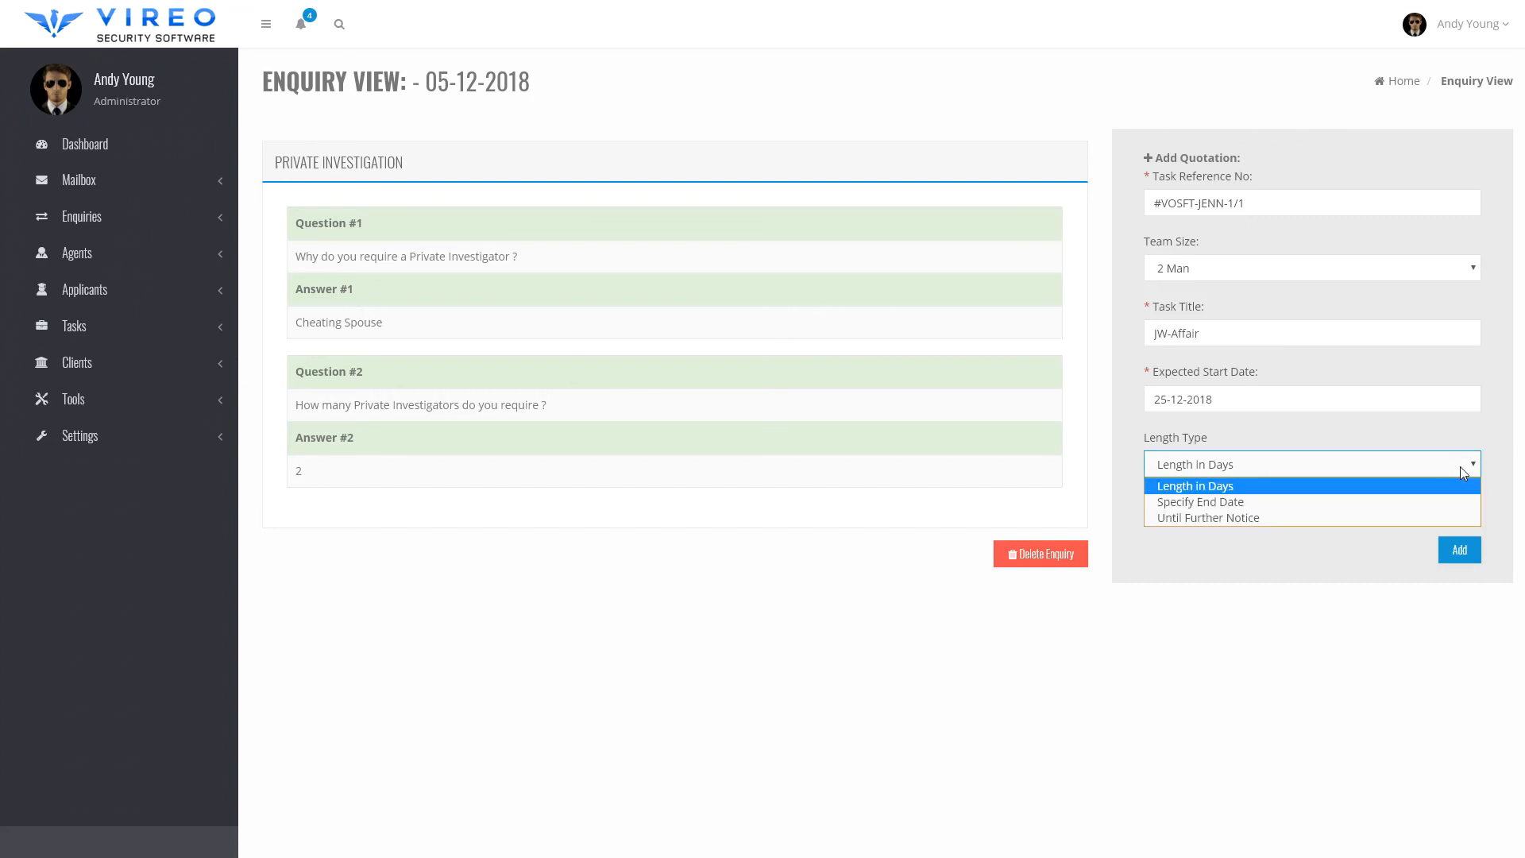
click(1271, 502)
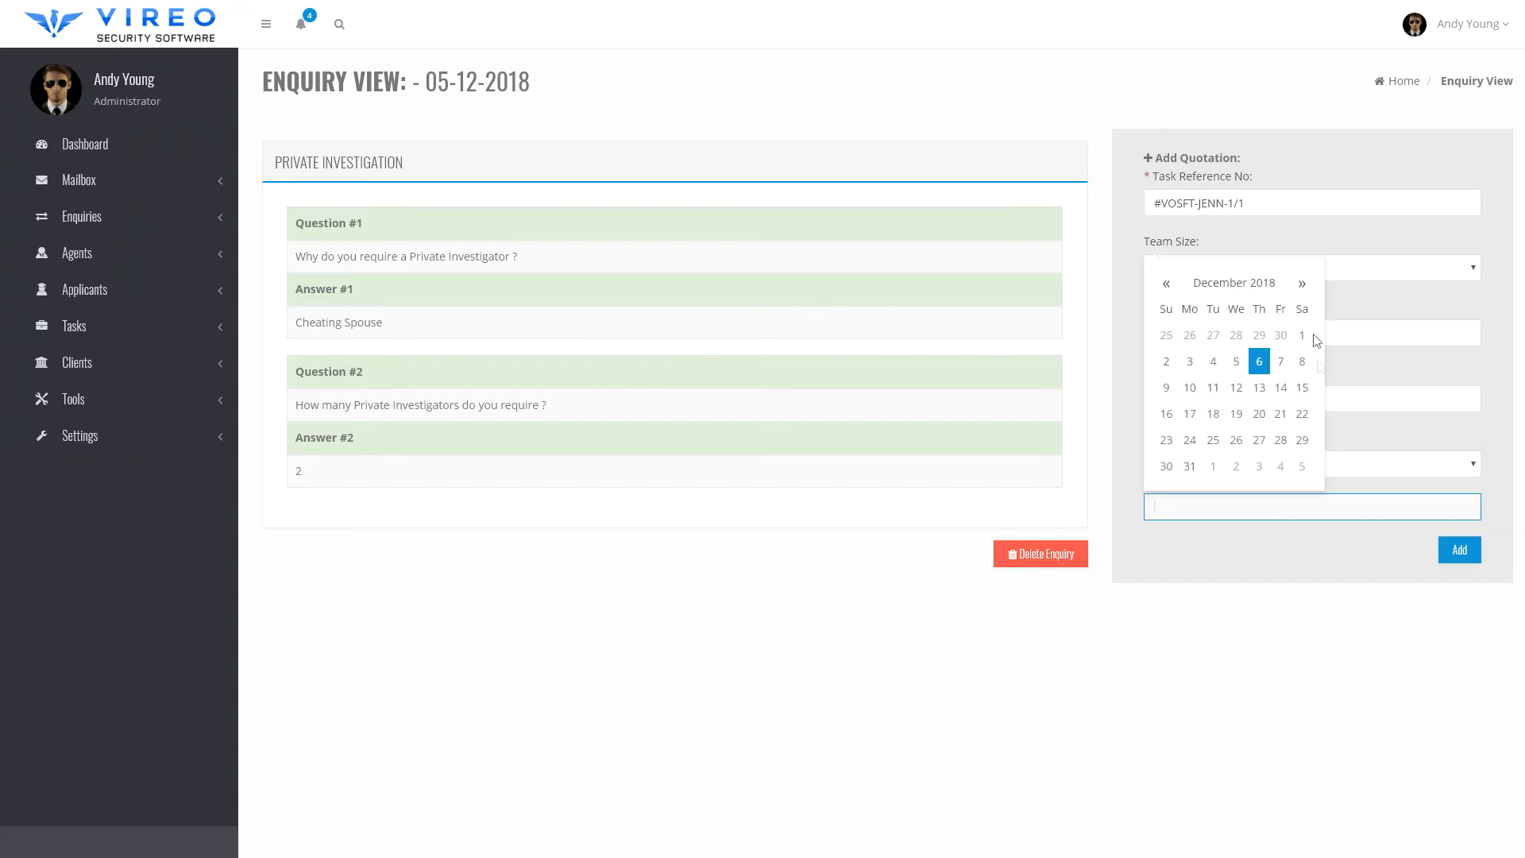
click(1302, 284)
click(1302, 284)
click(1279, 334)
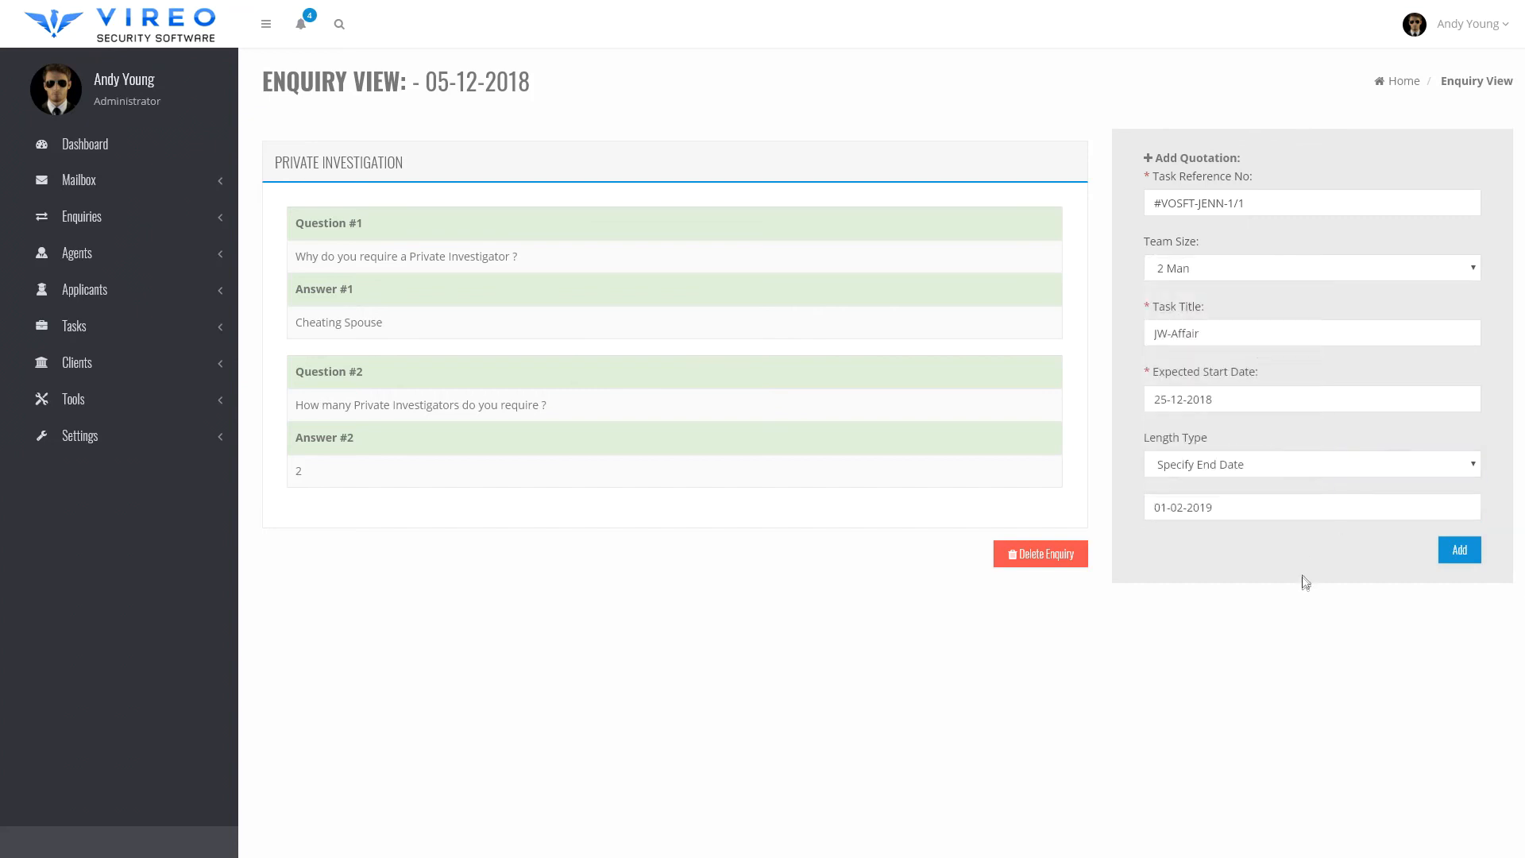
click(1255, 475)
click(1240, 520)
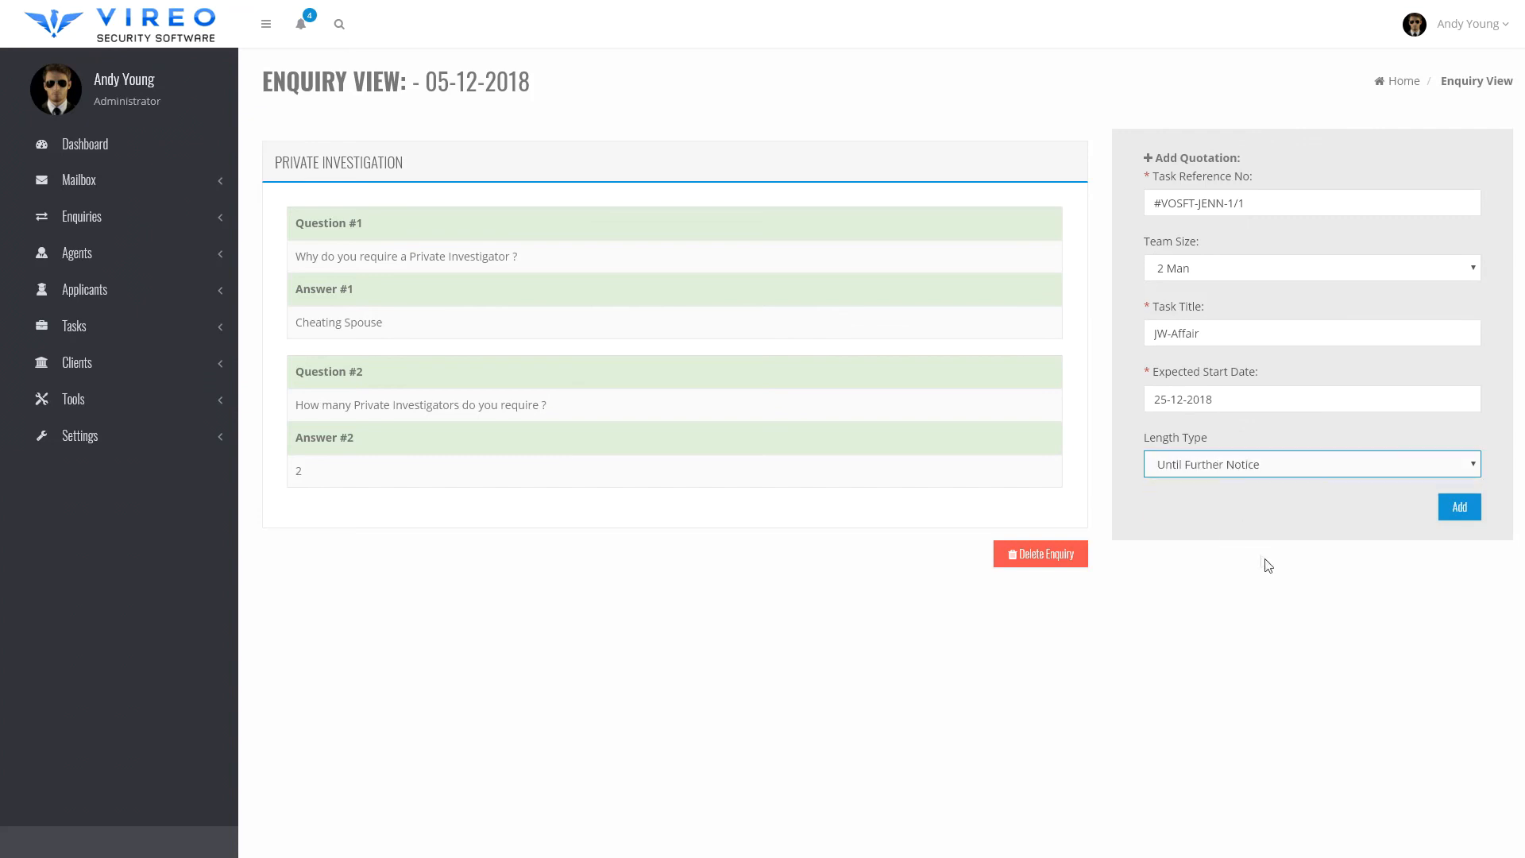
click(1460, 512)
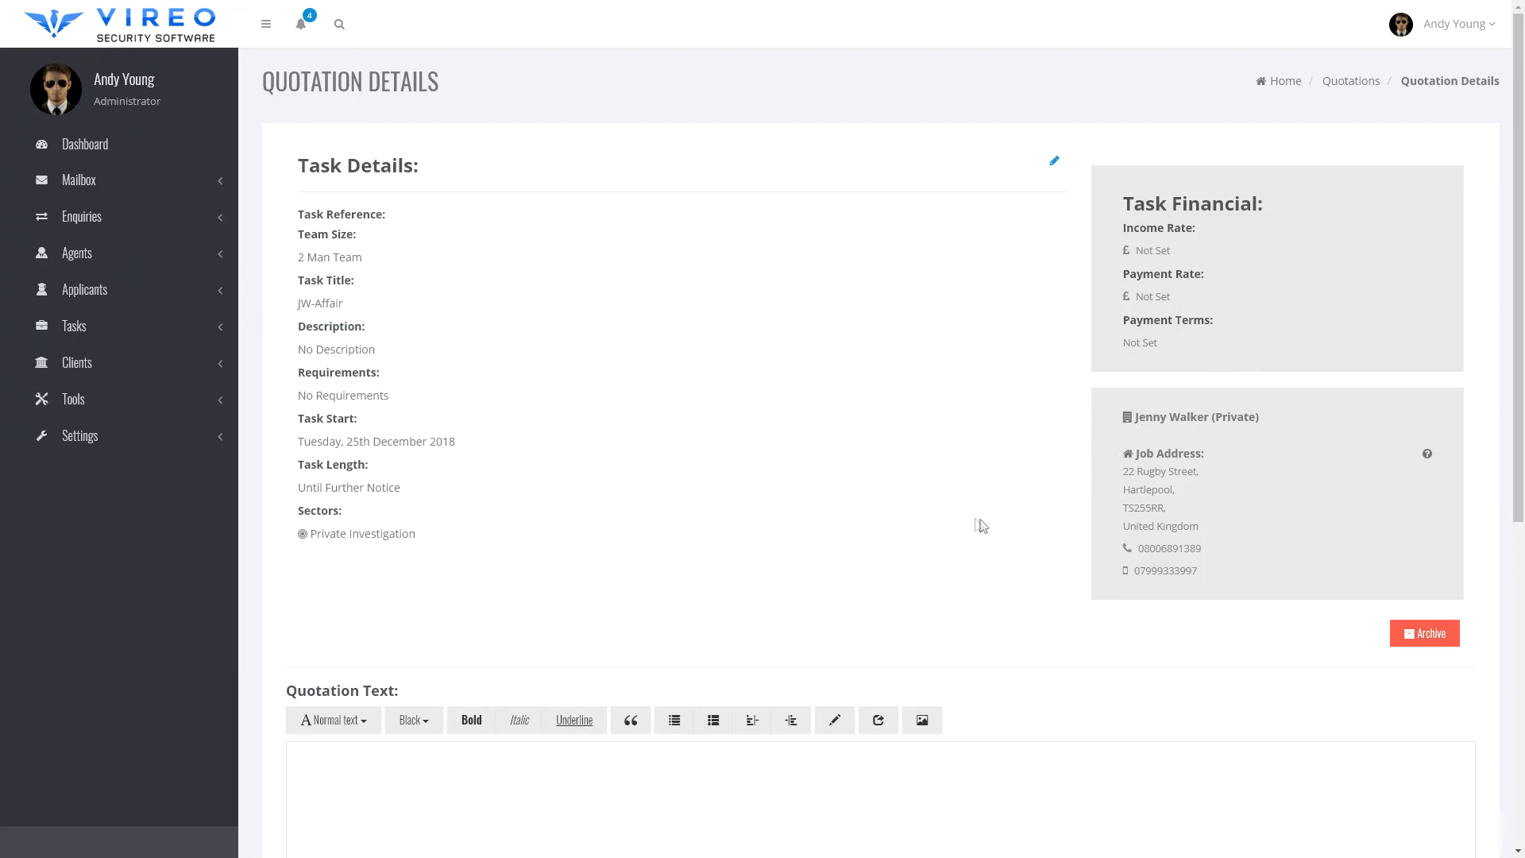
- Open the JW-Affair quotation in the Edit Quotation form via the Task Details pencil icon
click(1054, 161)
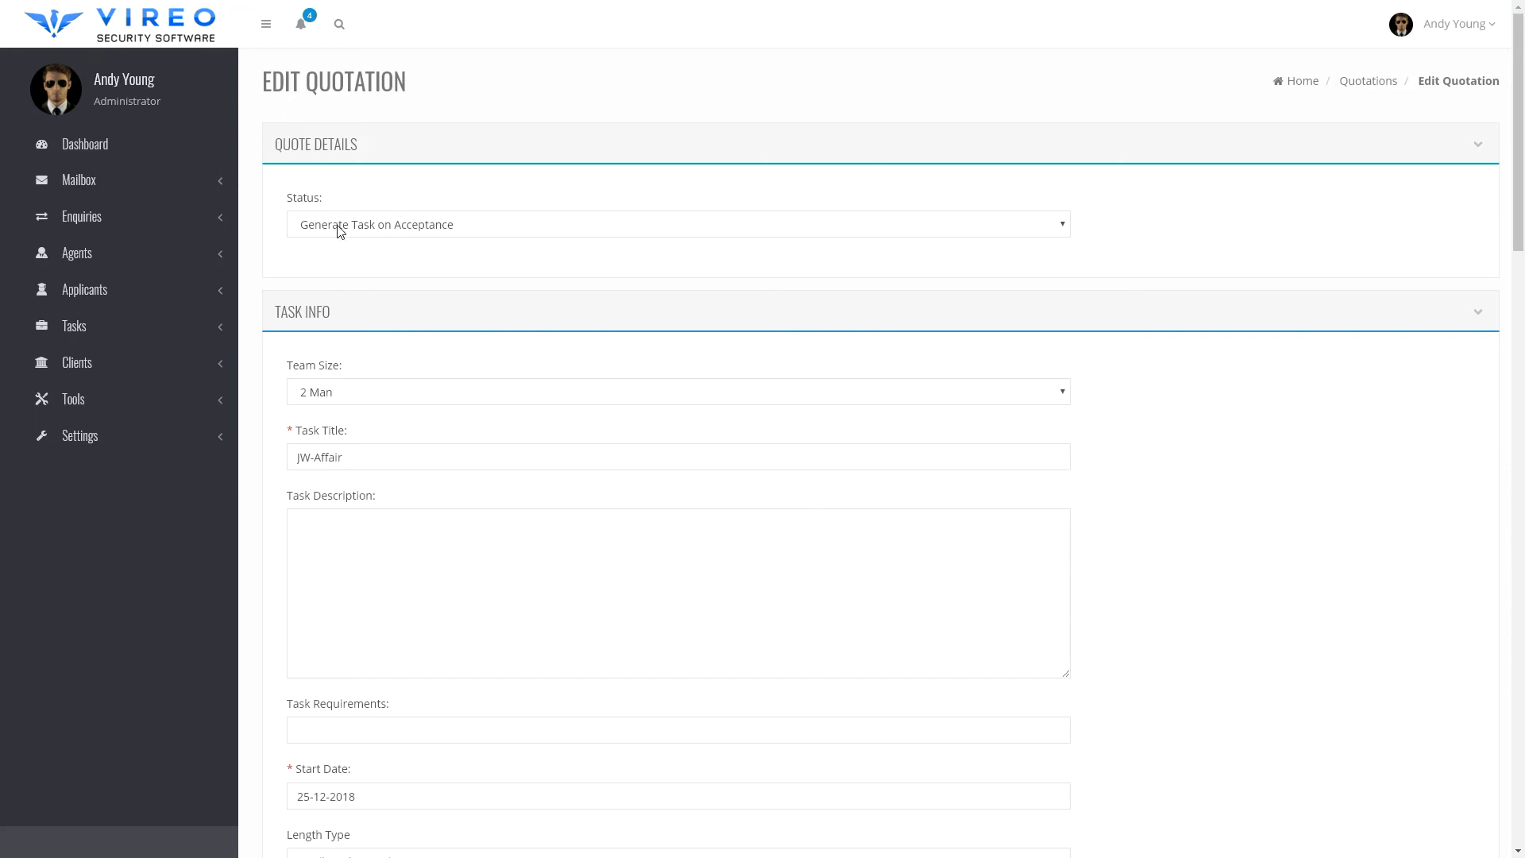
- Keep the JW-Affair status on Generate Task on Acceptance, then move down to Task Income Rate
click(522, 231)
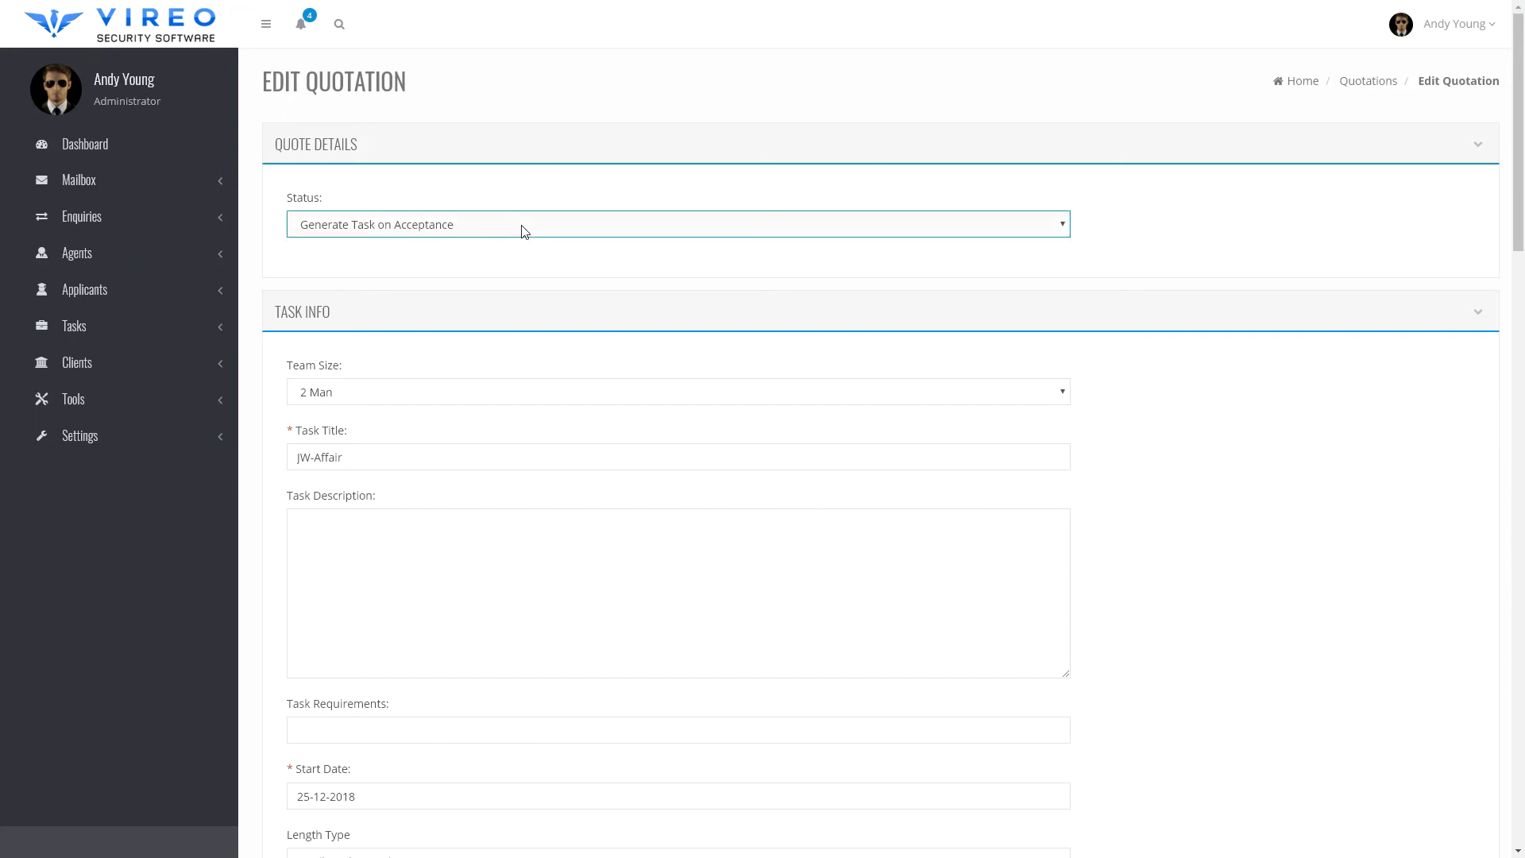
click(523, 231)
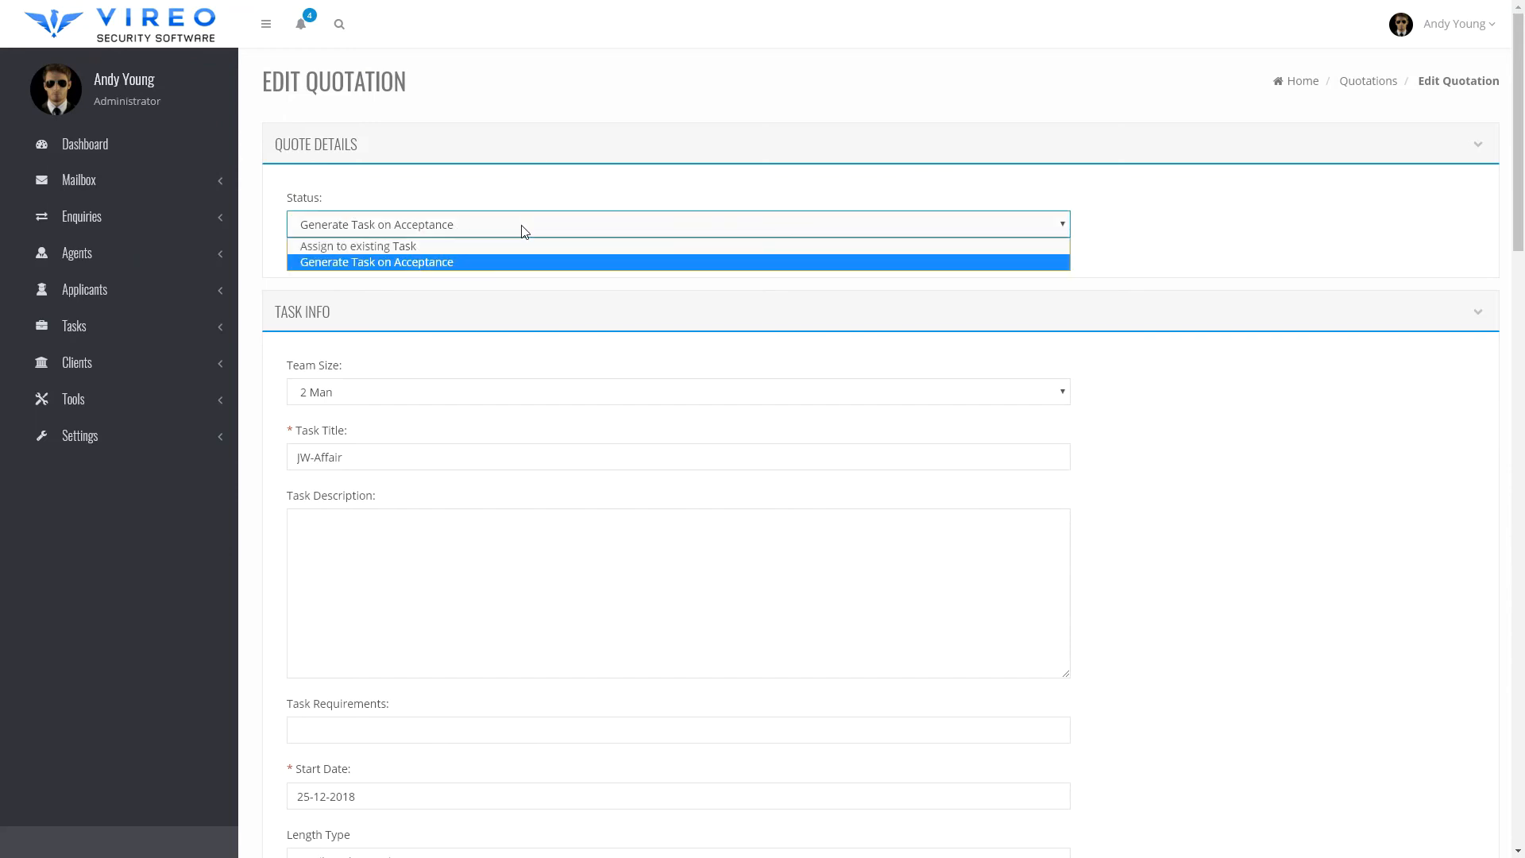
click(466, 262)
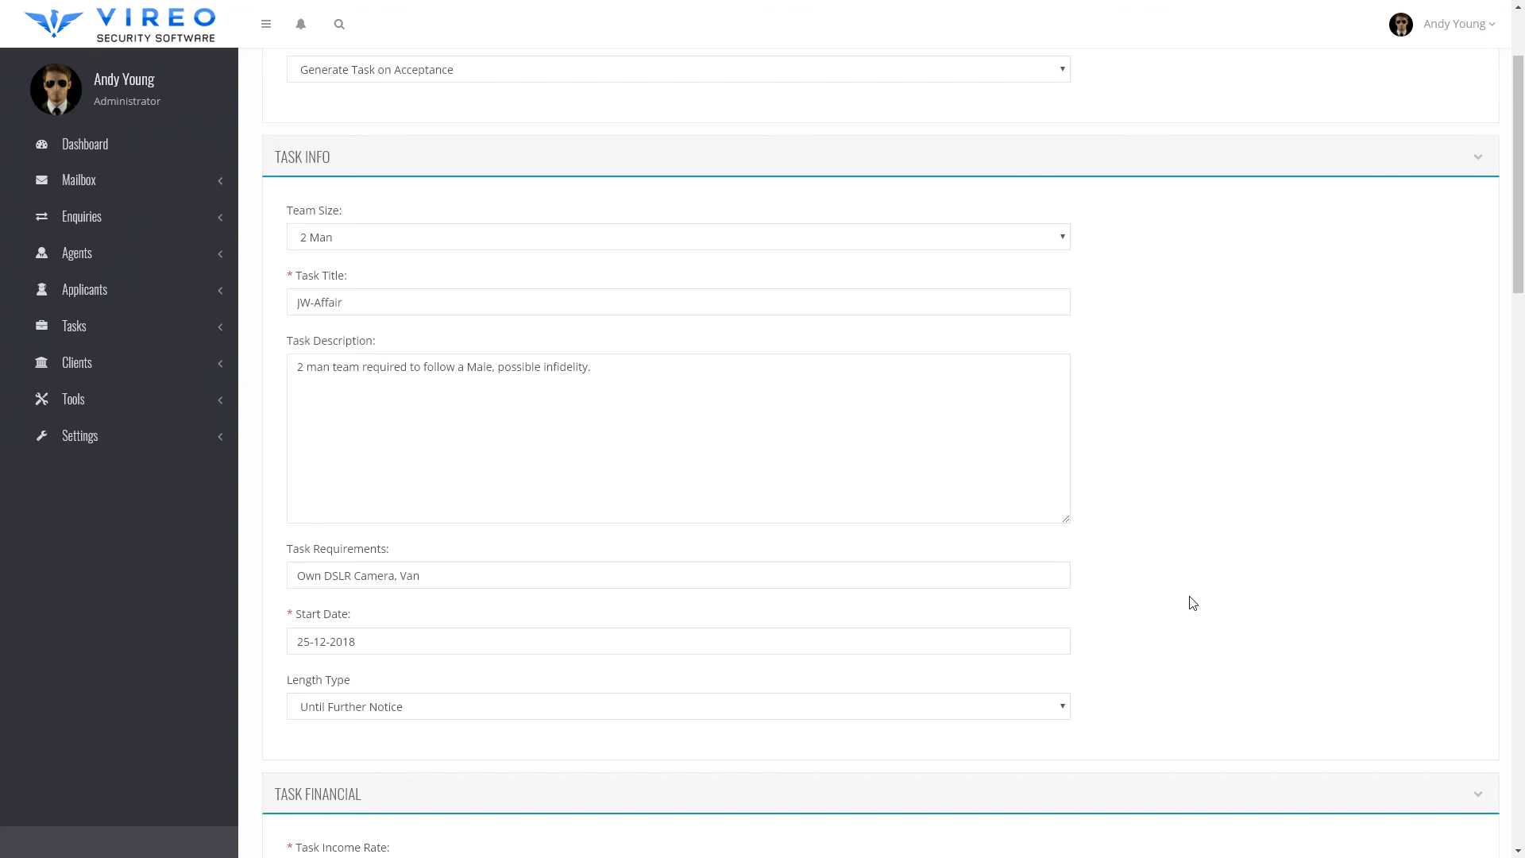
scroll(1193, 602, down, 7)
click(509, 317)
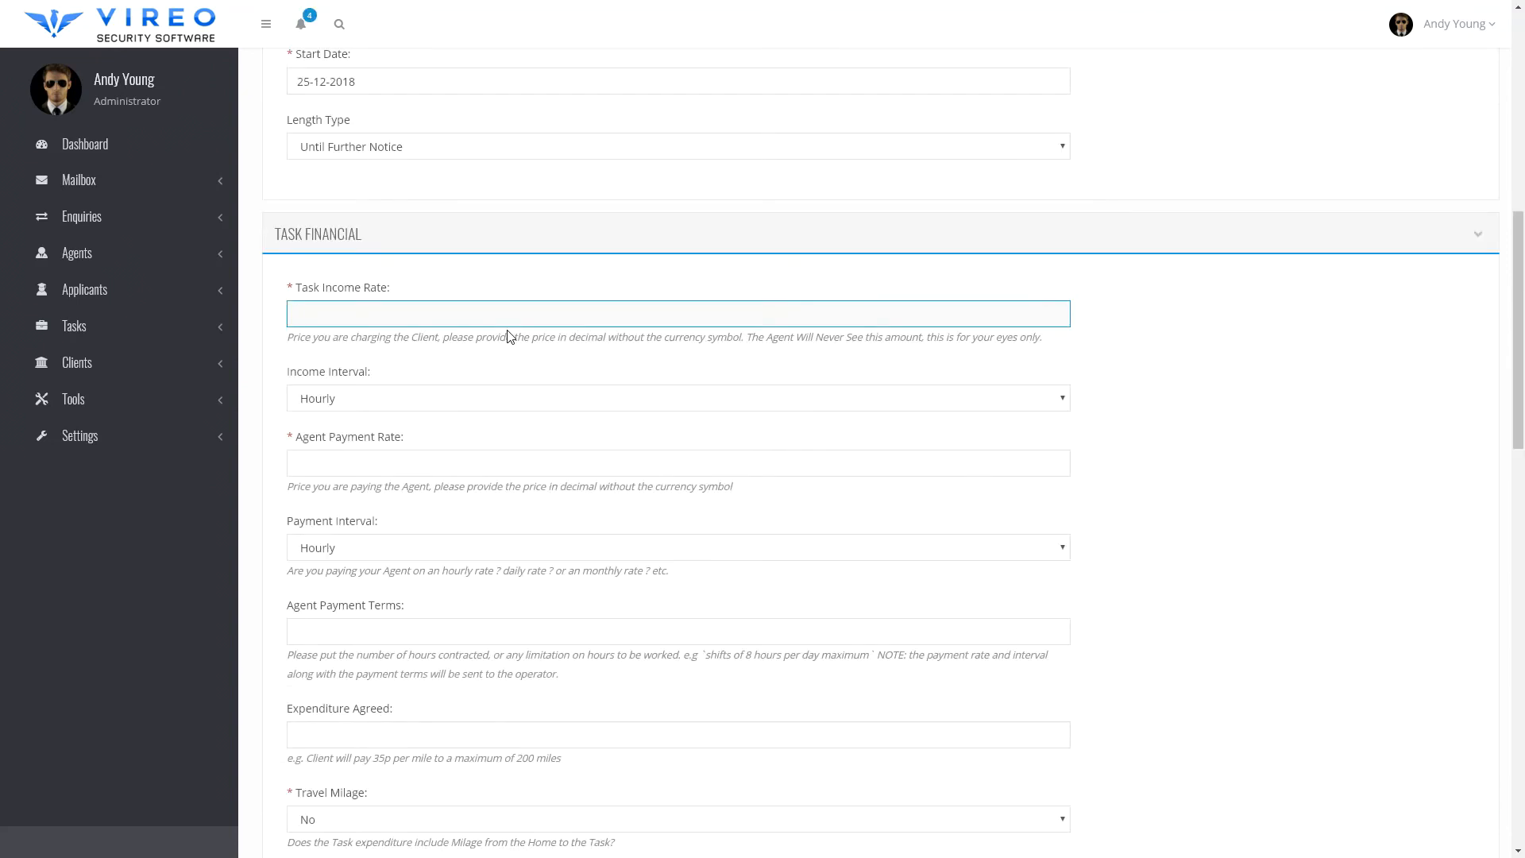
- Set the task income rate to 2500.00 with a Set income interval
text(2500.00)
key(Tab)
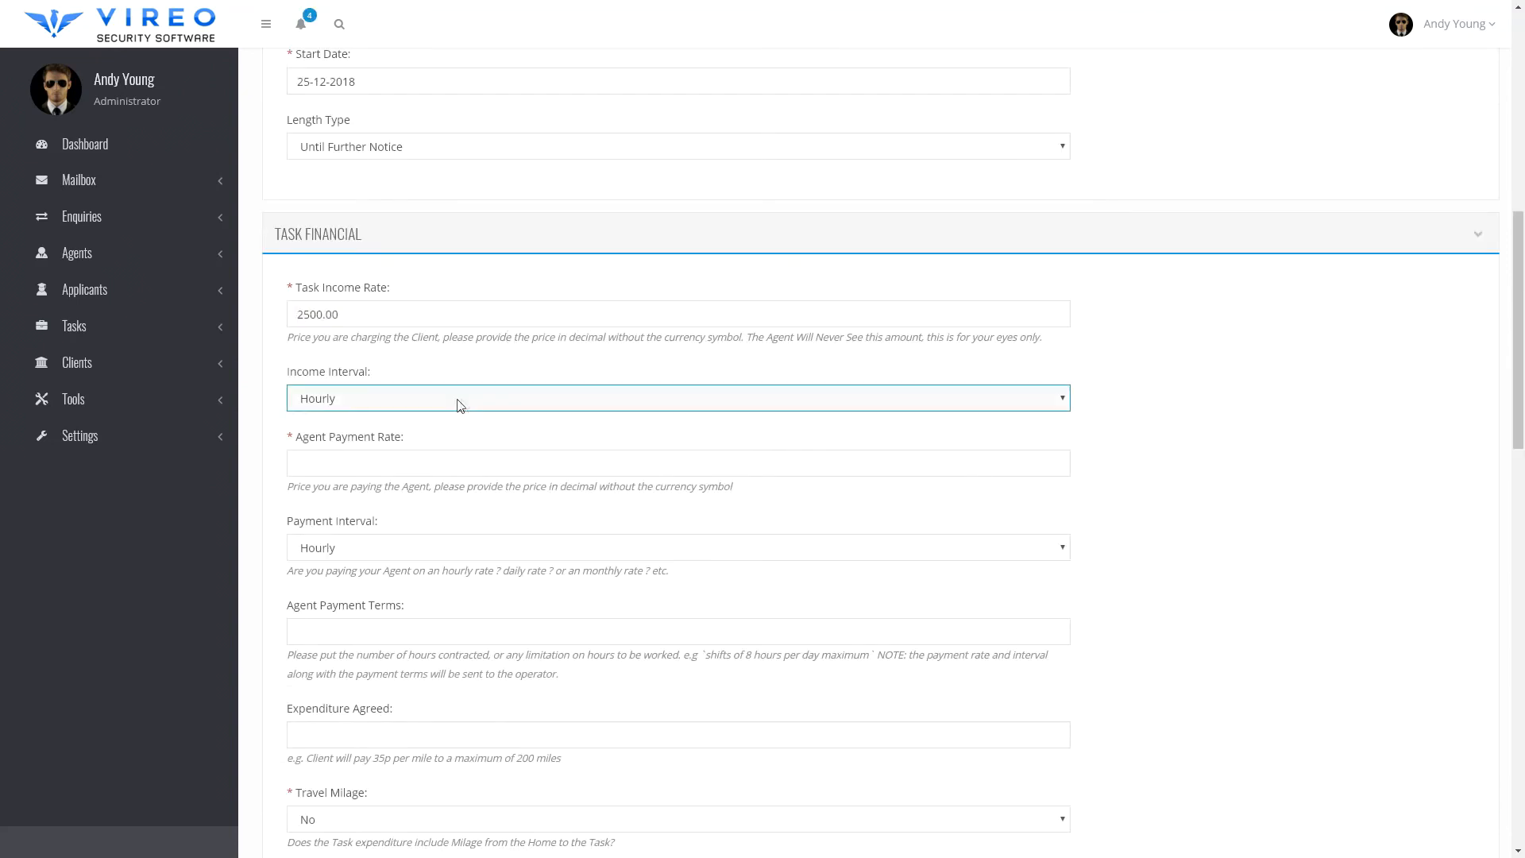
click(459, 405)
click(397, 501)
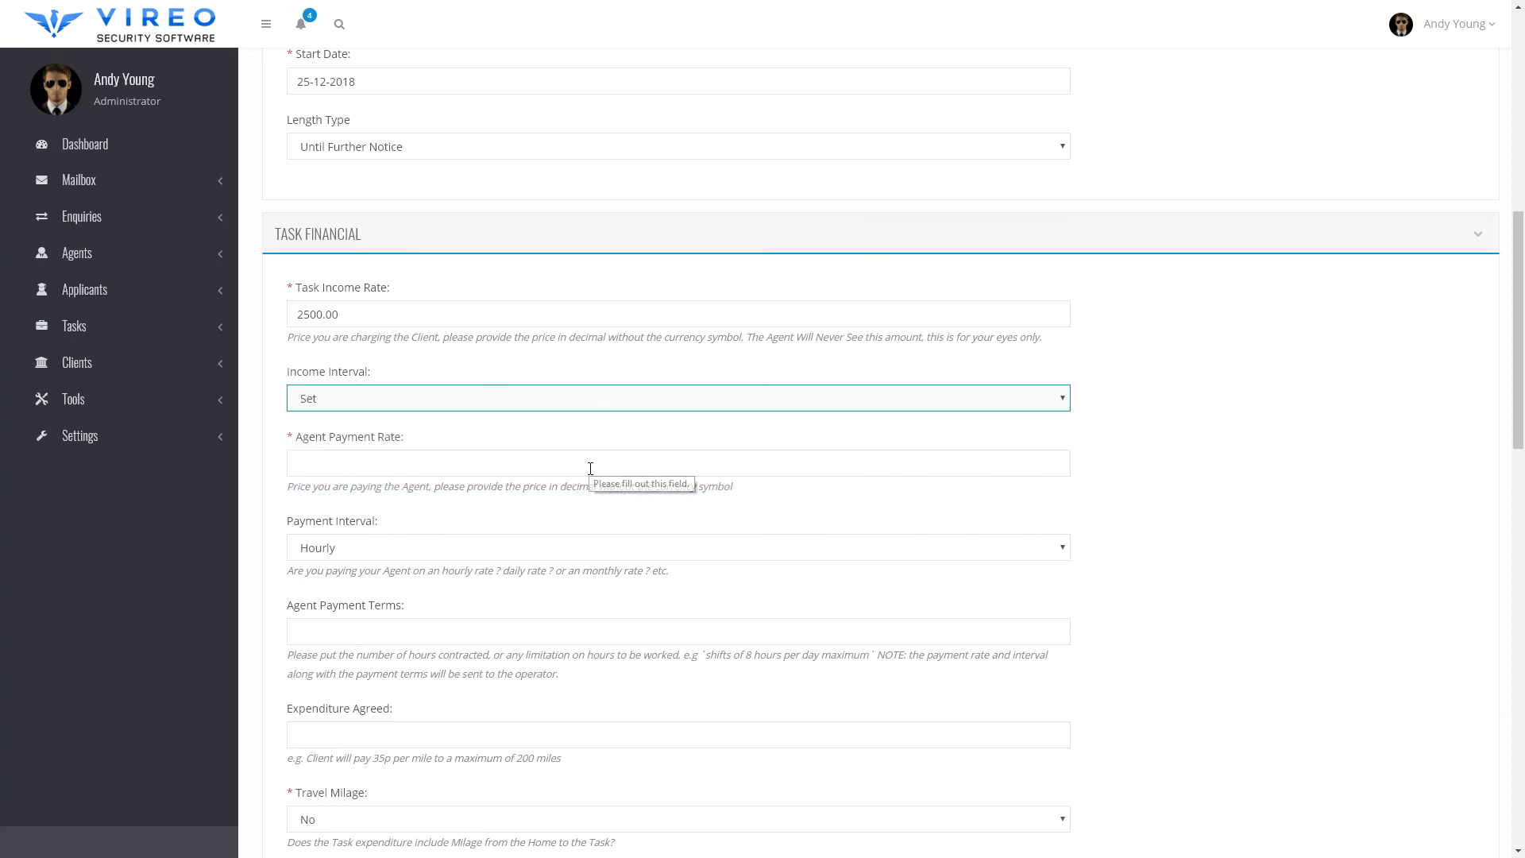
- Enter an hourly agent payment of 25.00 and tick Automatically Generate the Task
click(424, 461)
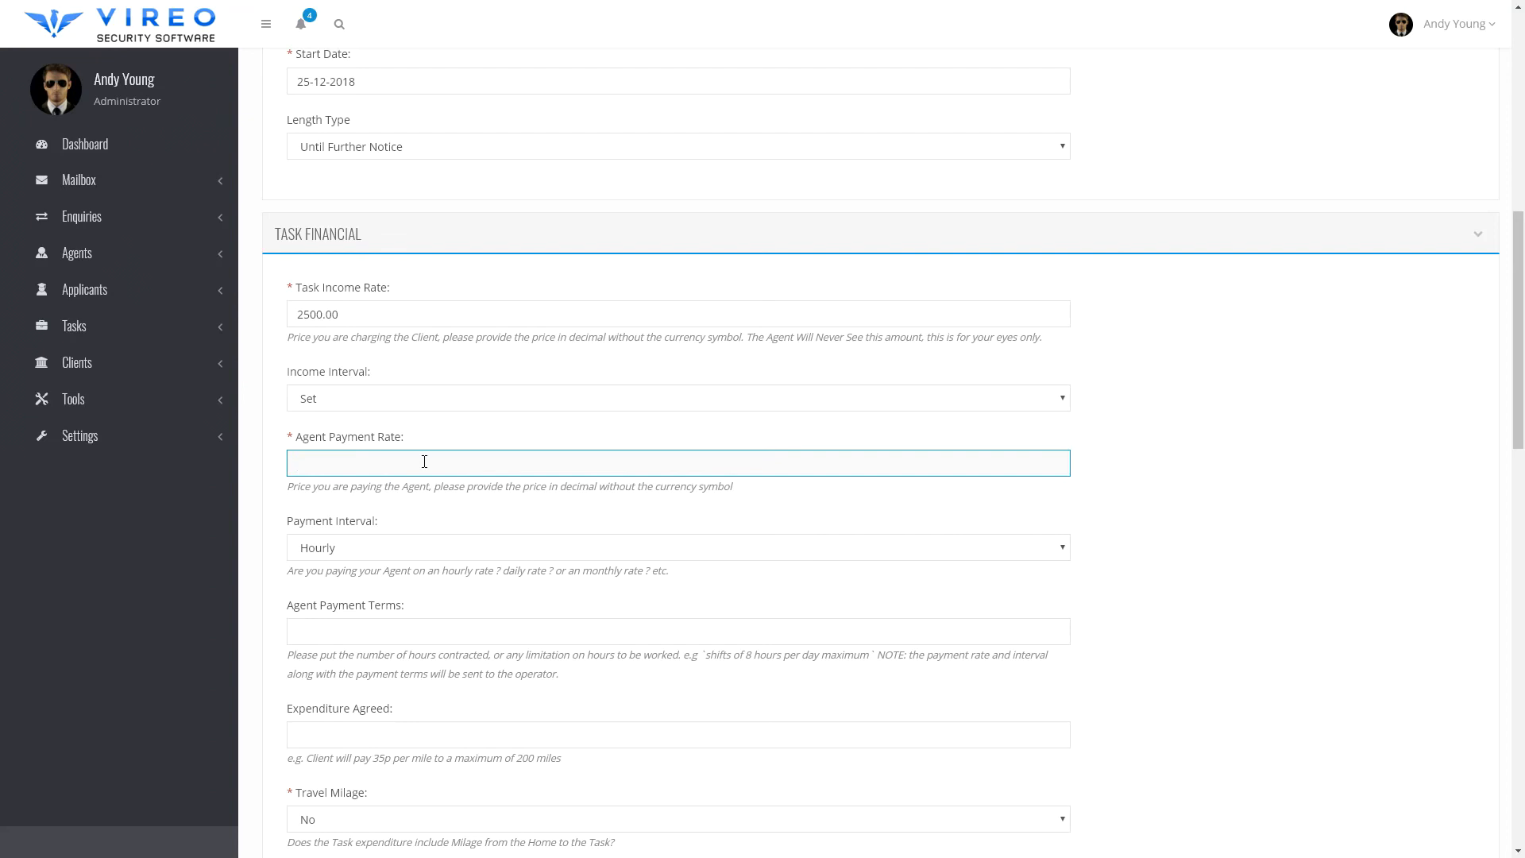
text(25.00)
click(358, 549)
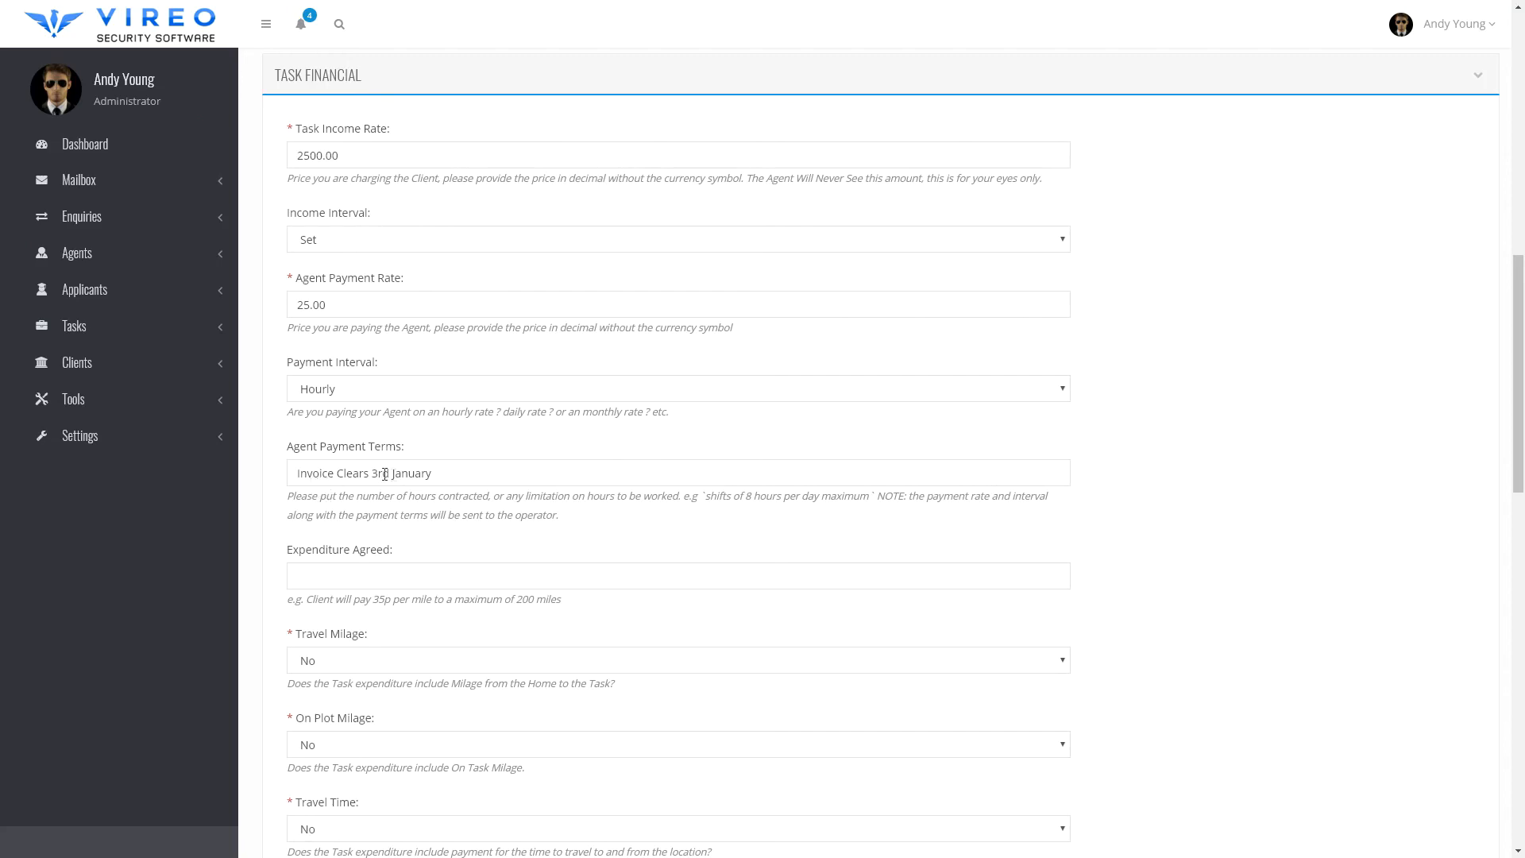
scroll(403, 411, down, 2)
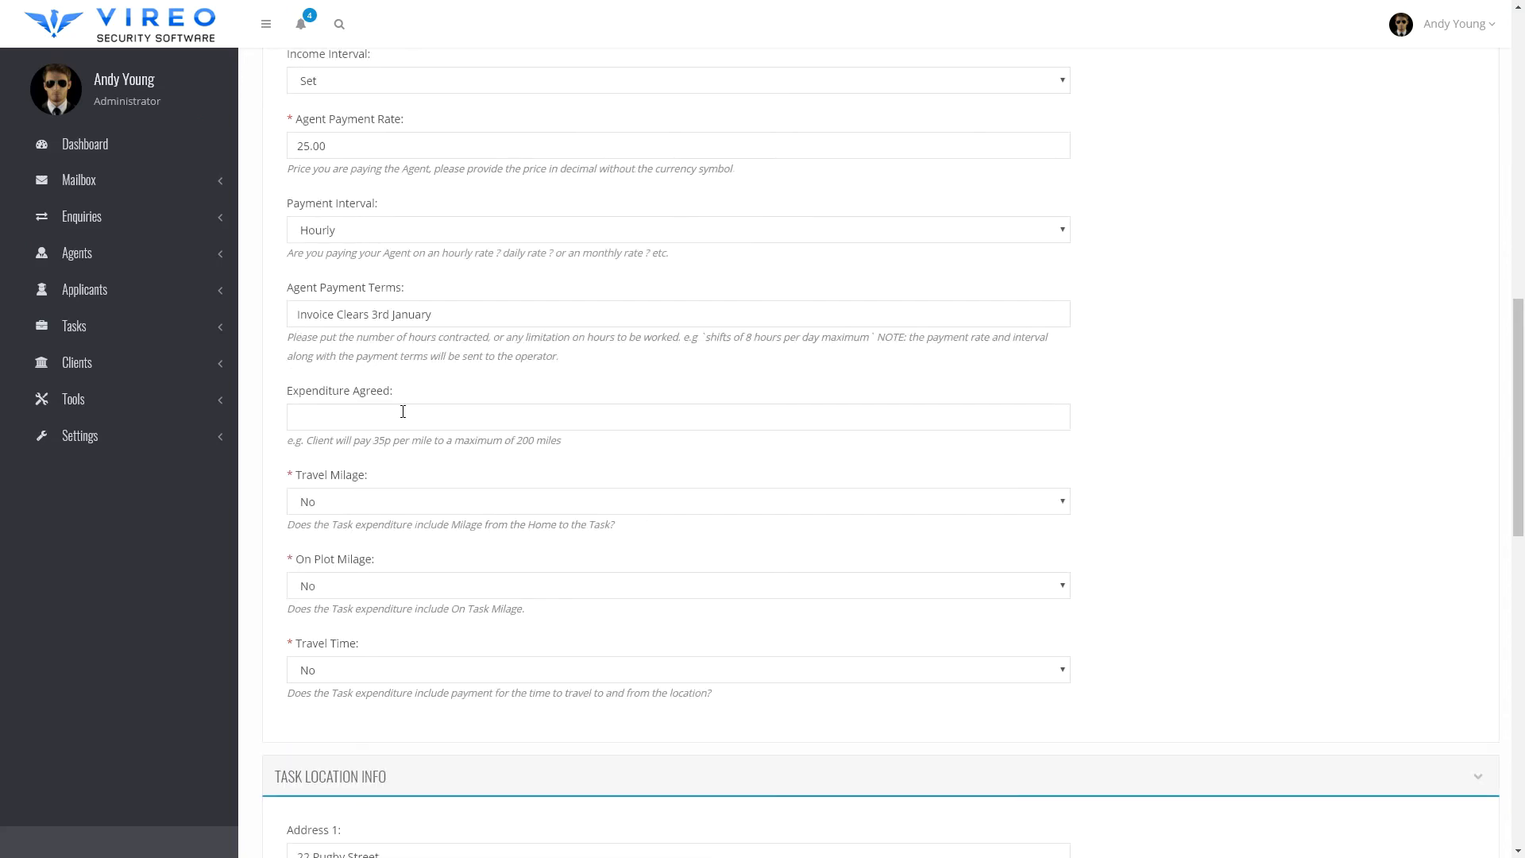
scroll(545, 441, down, 2)
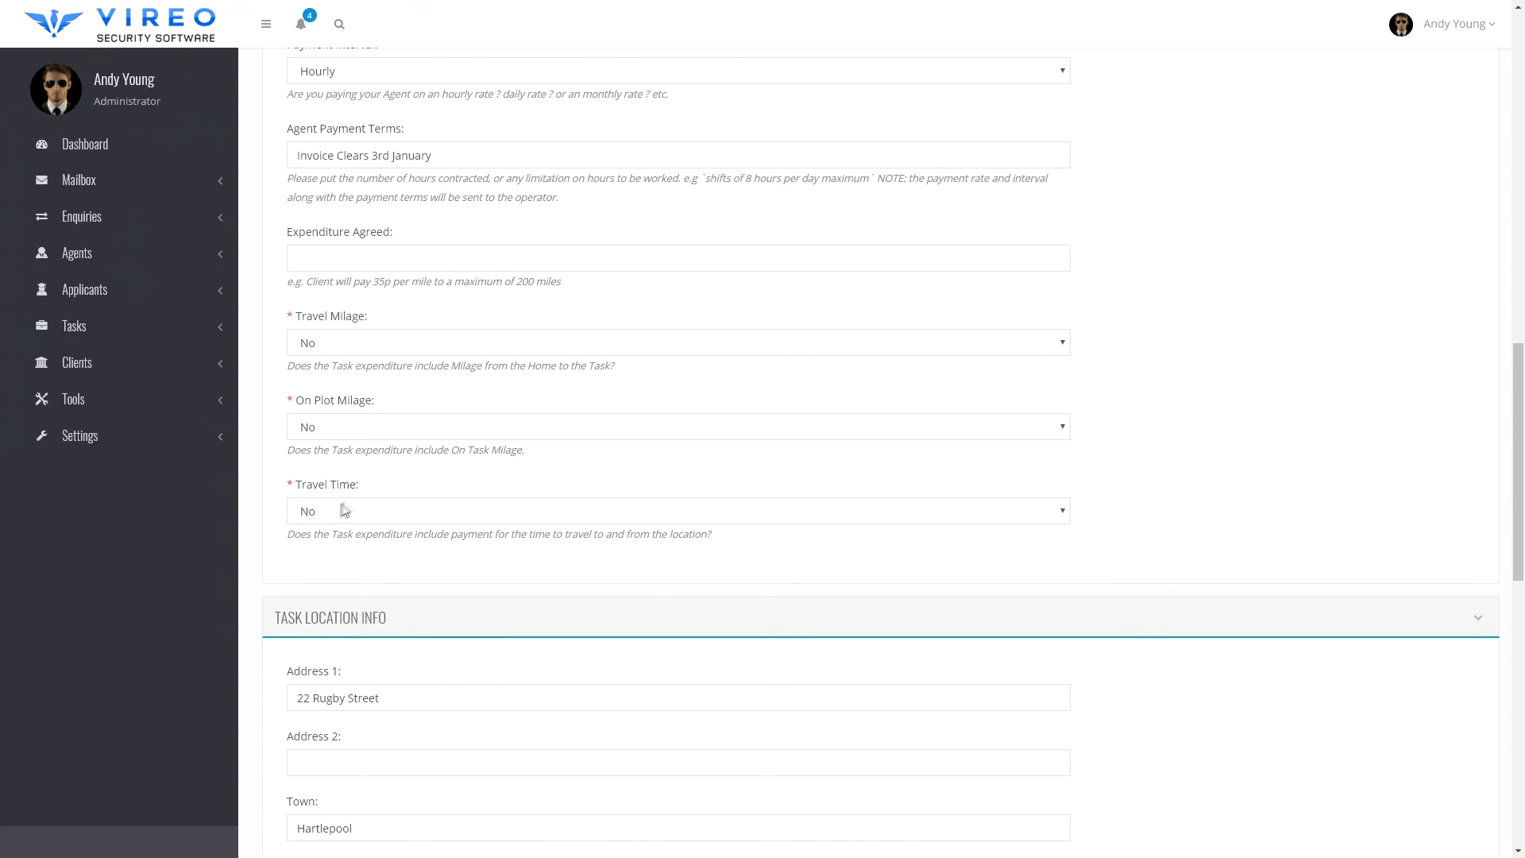
scroll(412, 513, down, 4)
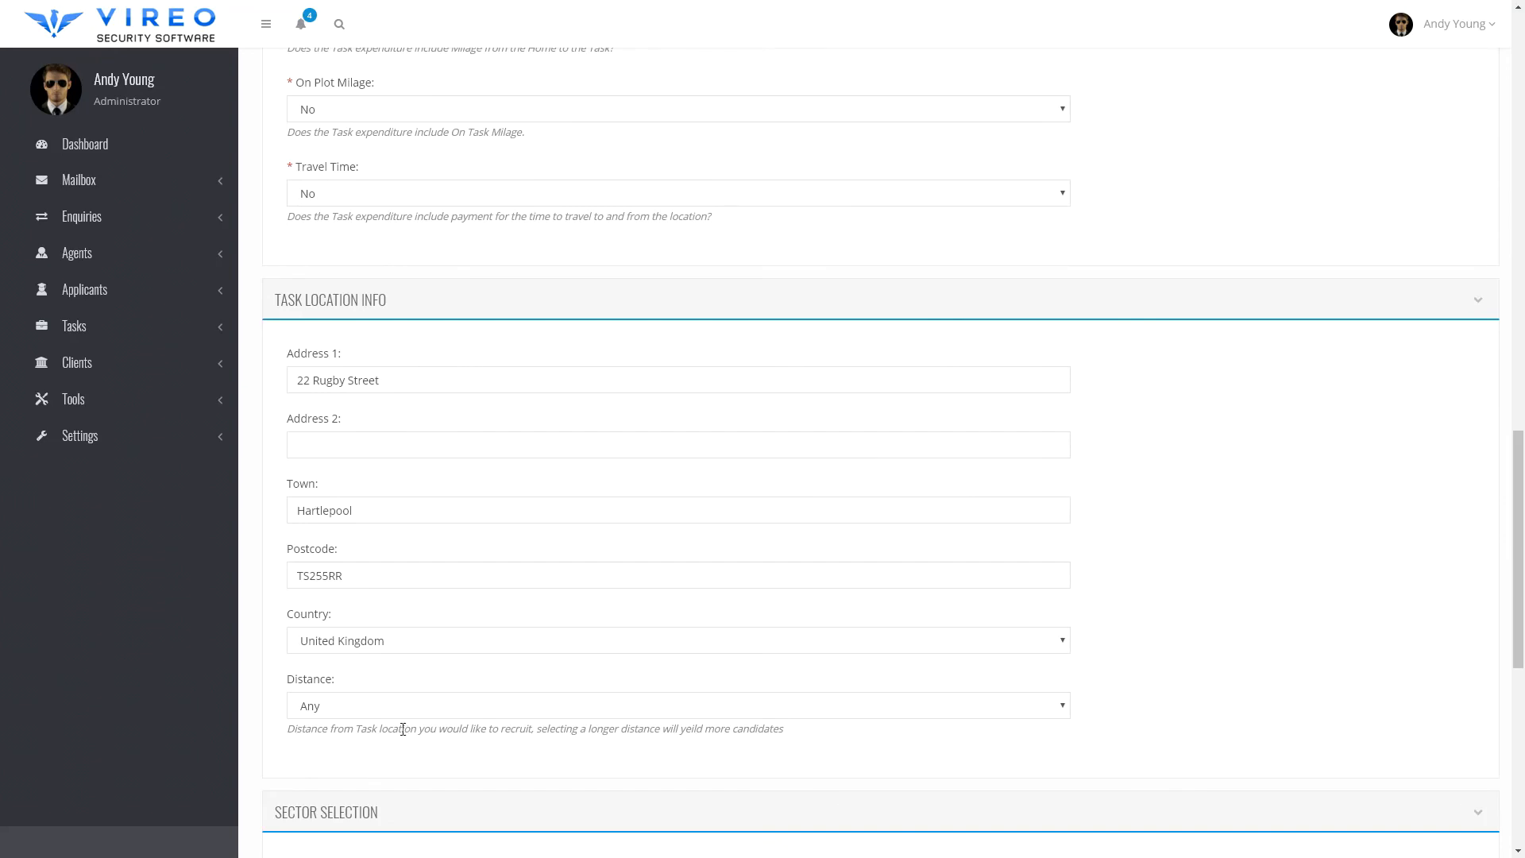
scroll(403, 729, down, 7)
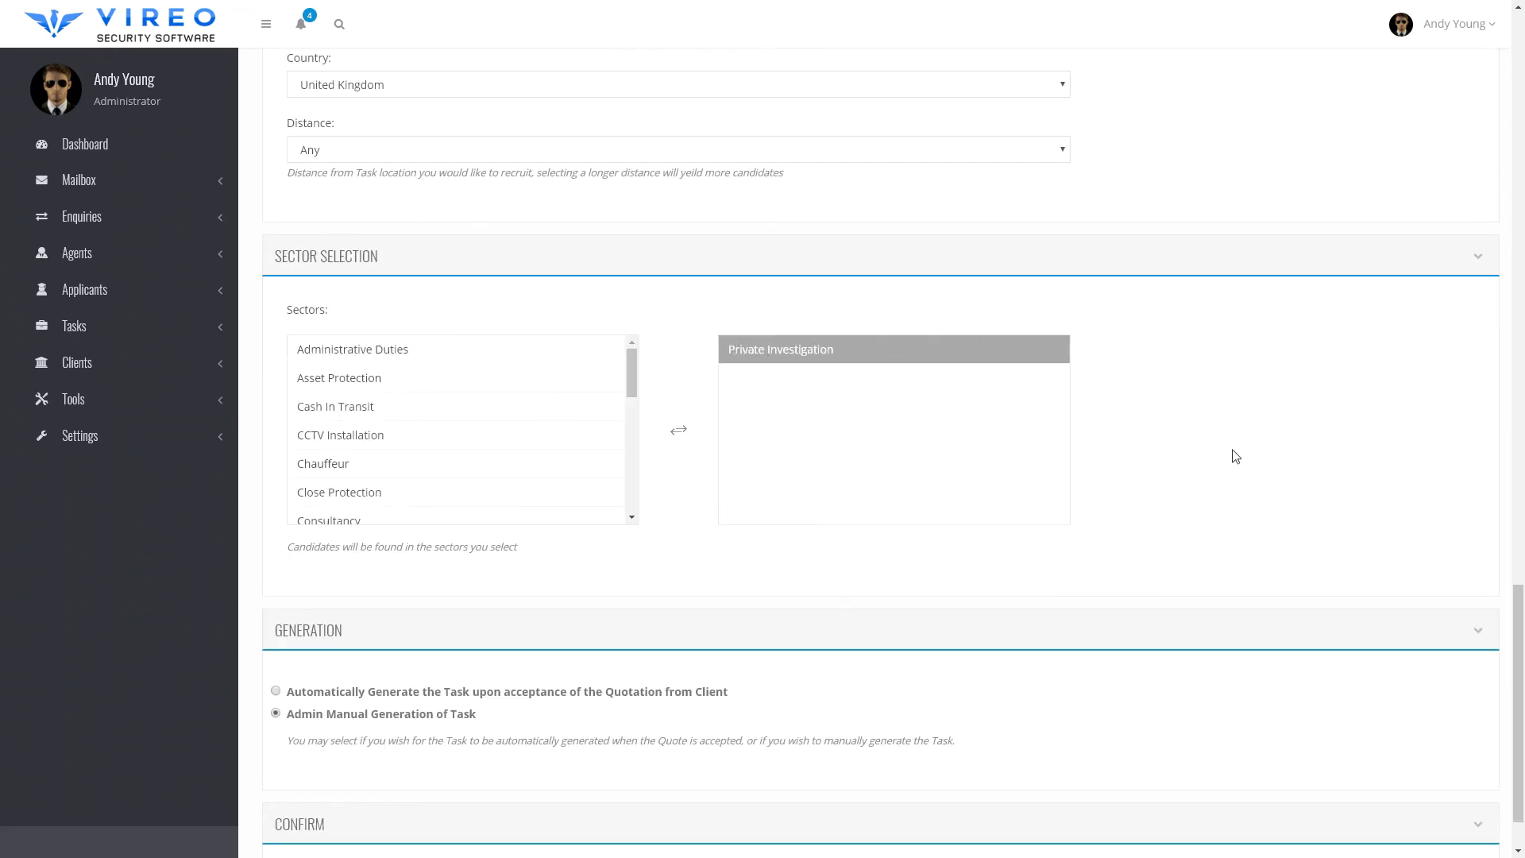
scroll(1236, 457, down, 1)
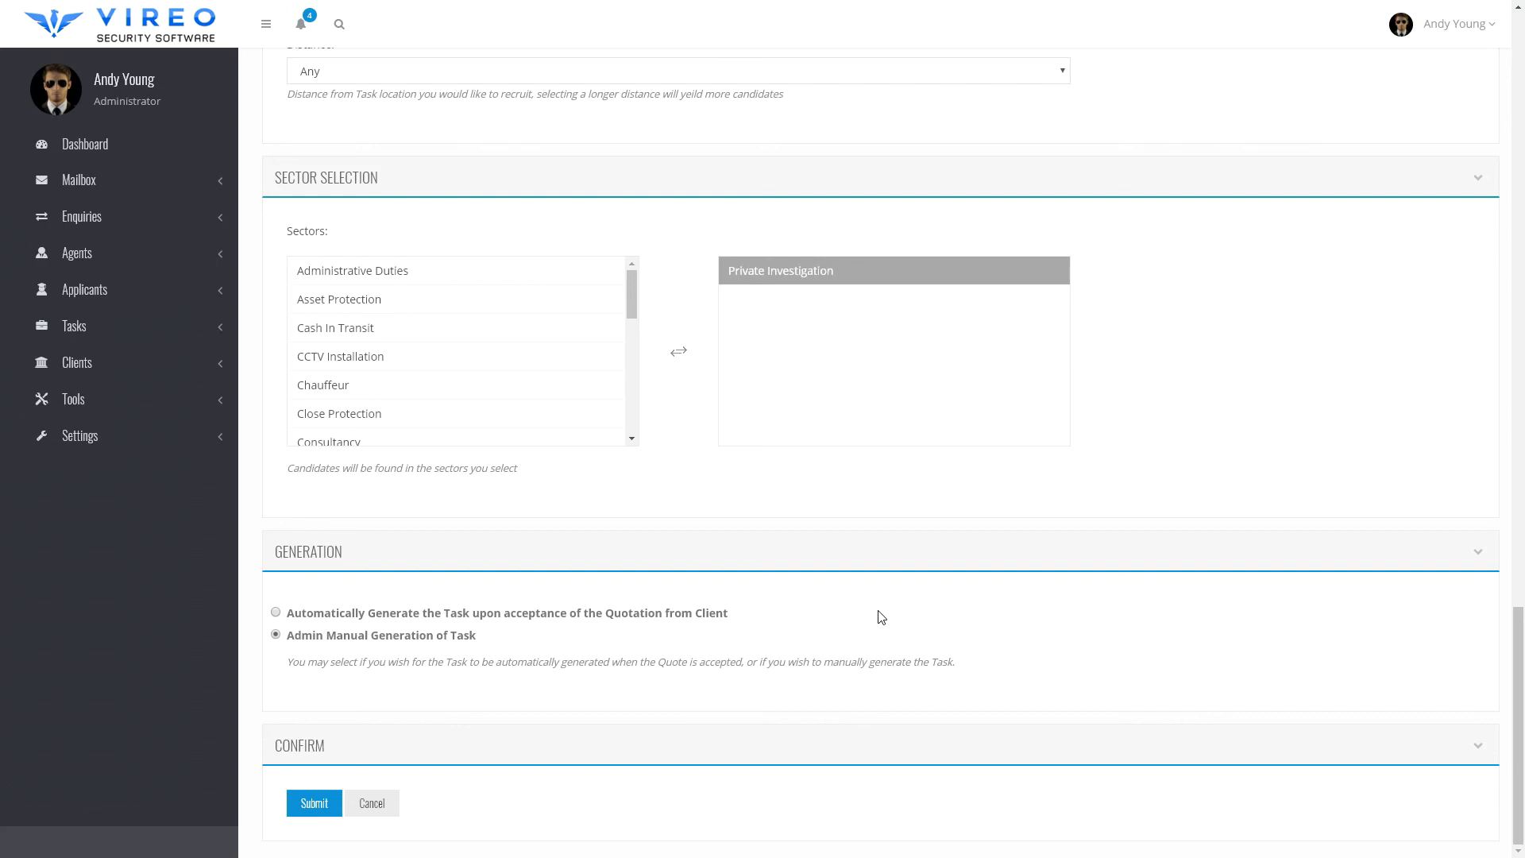
click(406, 621)
- Submit the edited quotation settings
click(314, 805)
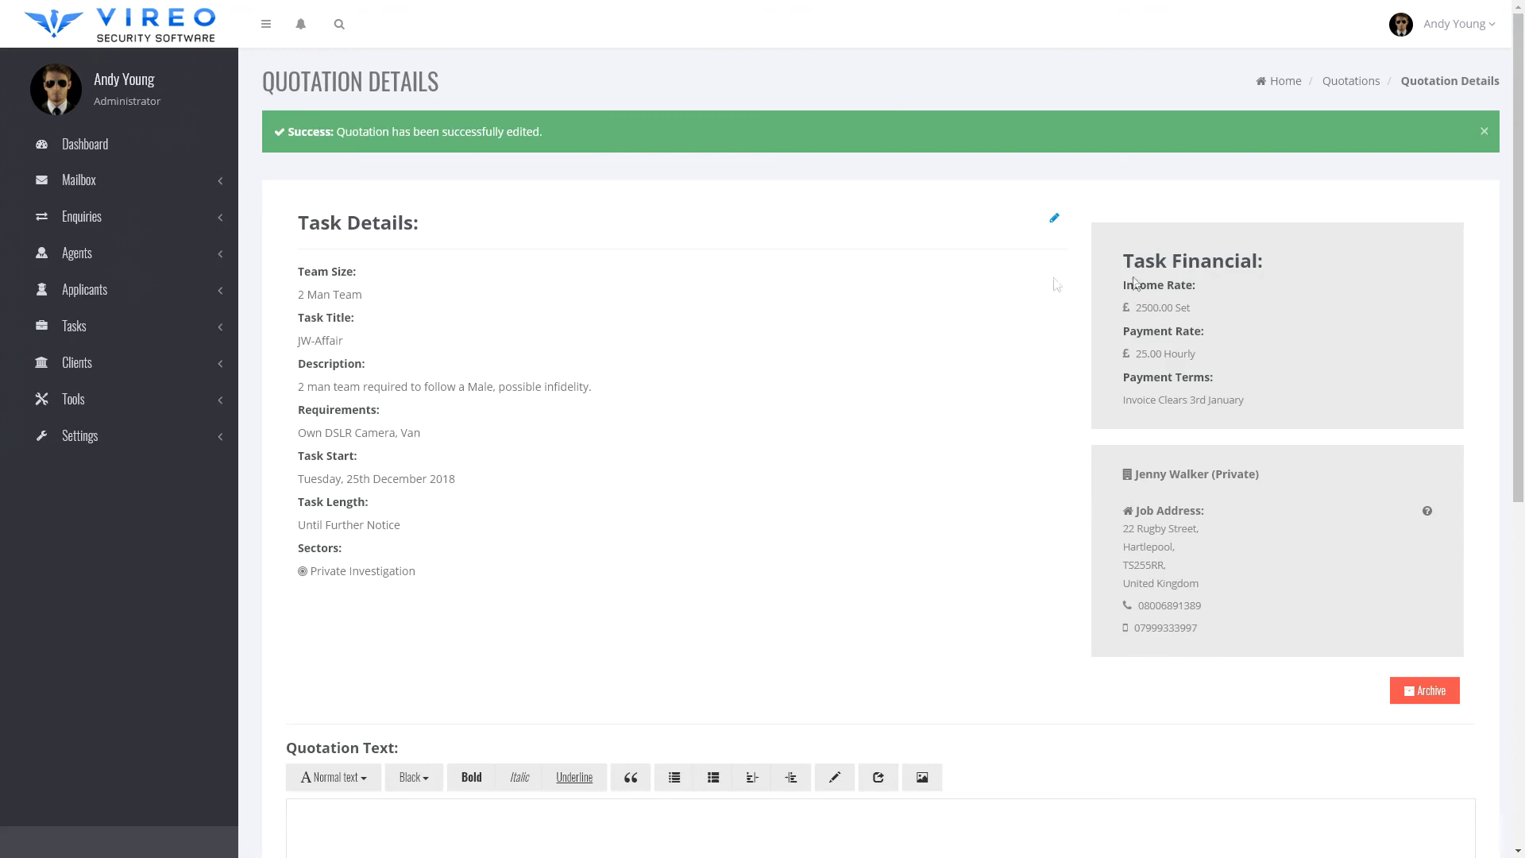
scroll(1015, 511, down, 2)
scroll(1015, 511, down, 3)
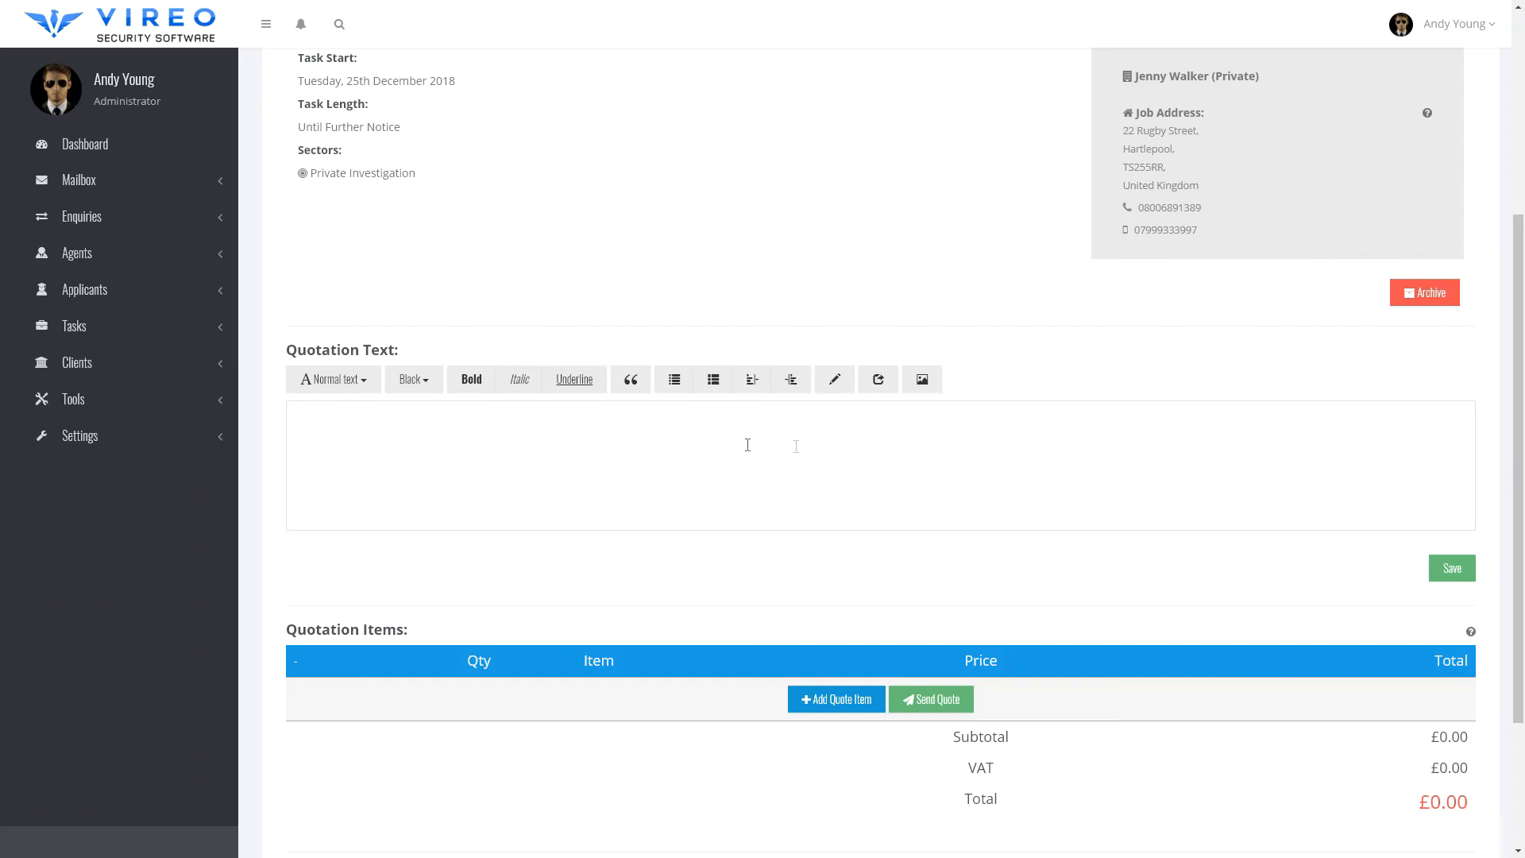
- Paste the thank-you paragraph about standard-rate private investigators into Quotation Text
click(673, 451)
text(Thank you for your Enquiry, this a Quotation for the price we can complete the Task for. If you have any questions do not hesitate to contact us. The price of private investigators is at the standard business rate.)
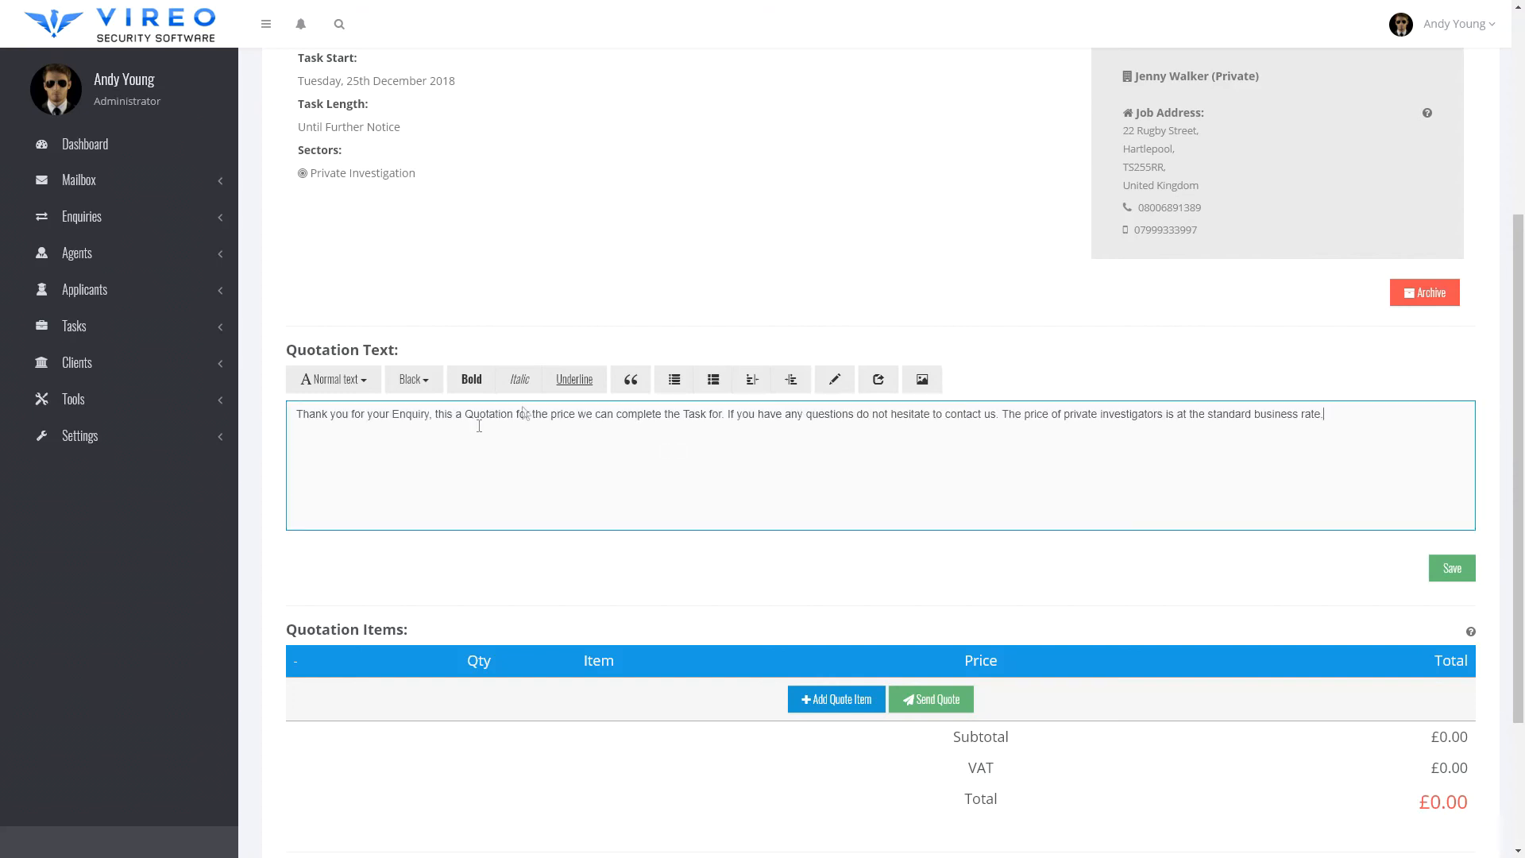
scroll(942, 483, down, 1)
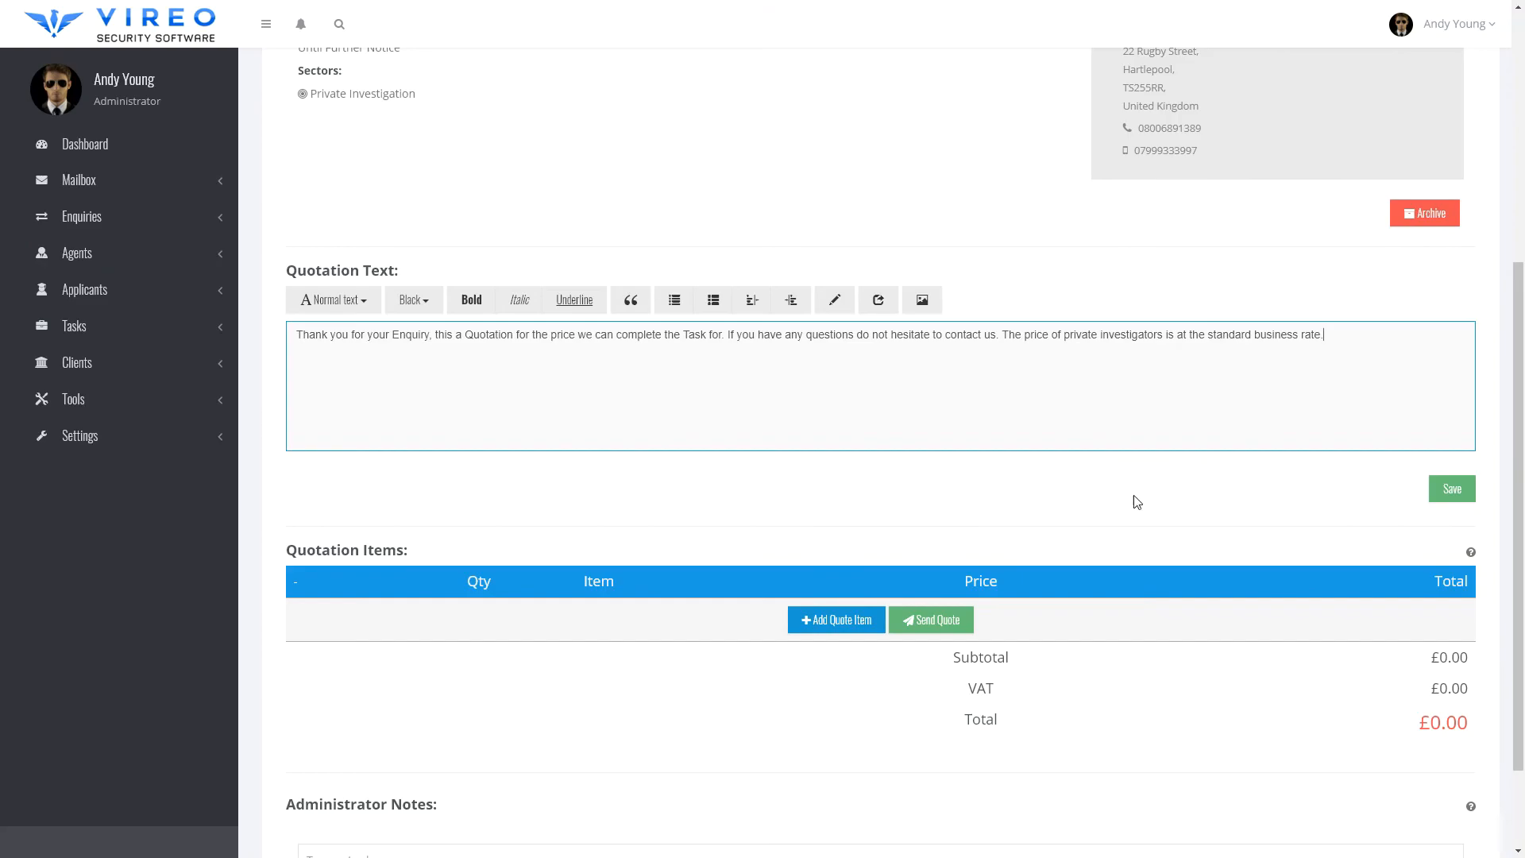
- Add a quote item of 2 Private Investigators at £1000.00 each, totalling £2400.00 with VAT
click(841, 628)
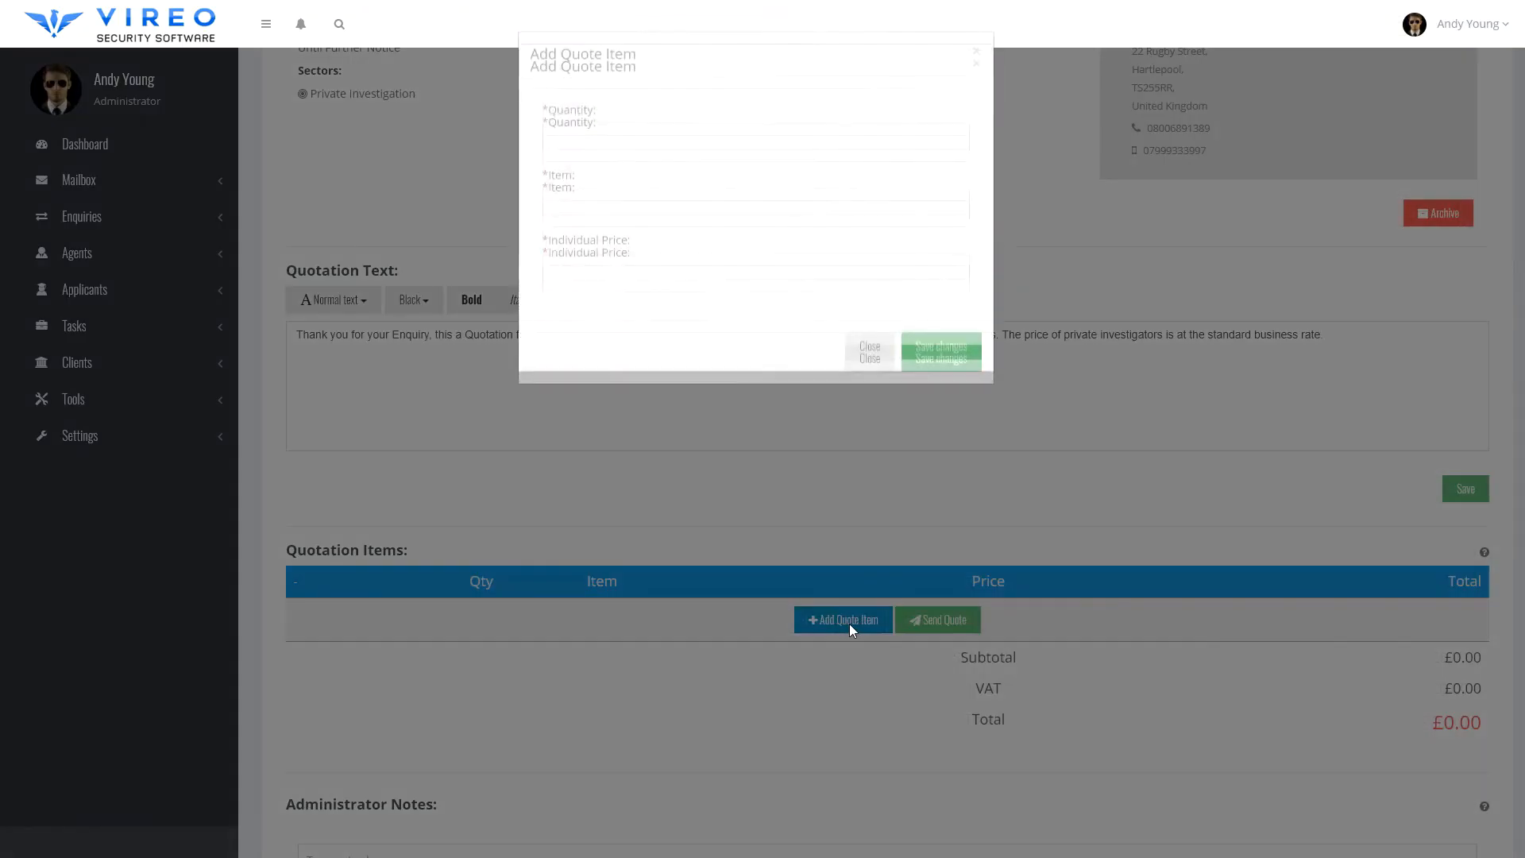
click(780, 127)
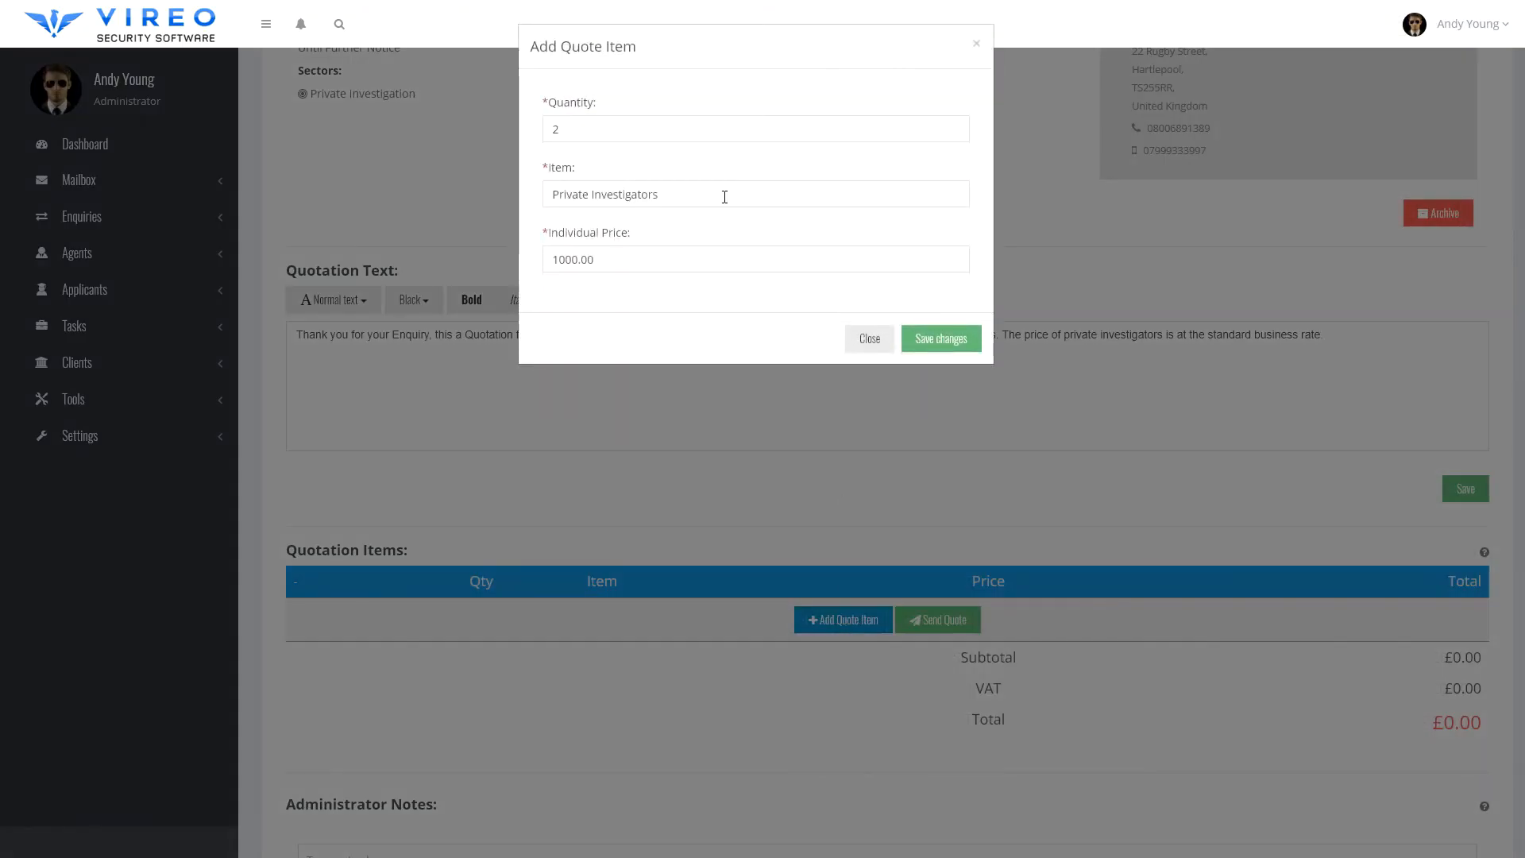
click(944, 340)
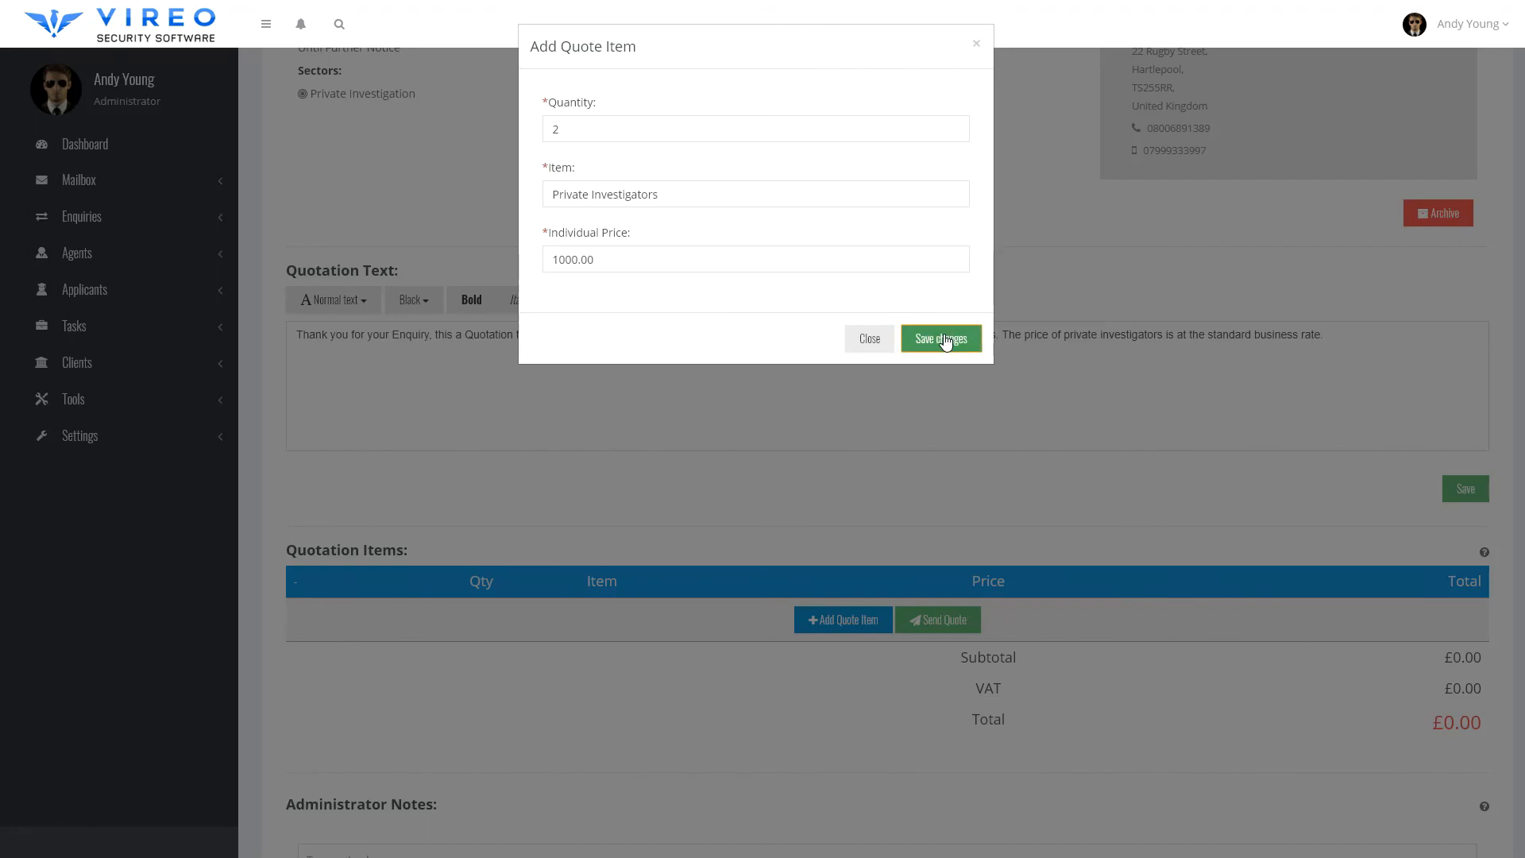
scroll(1040, 445, down, 8)
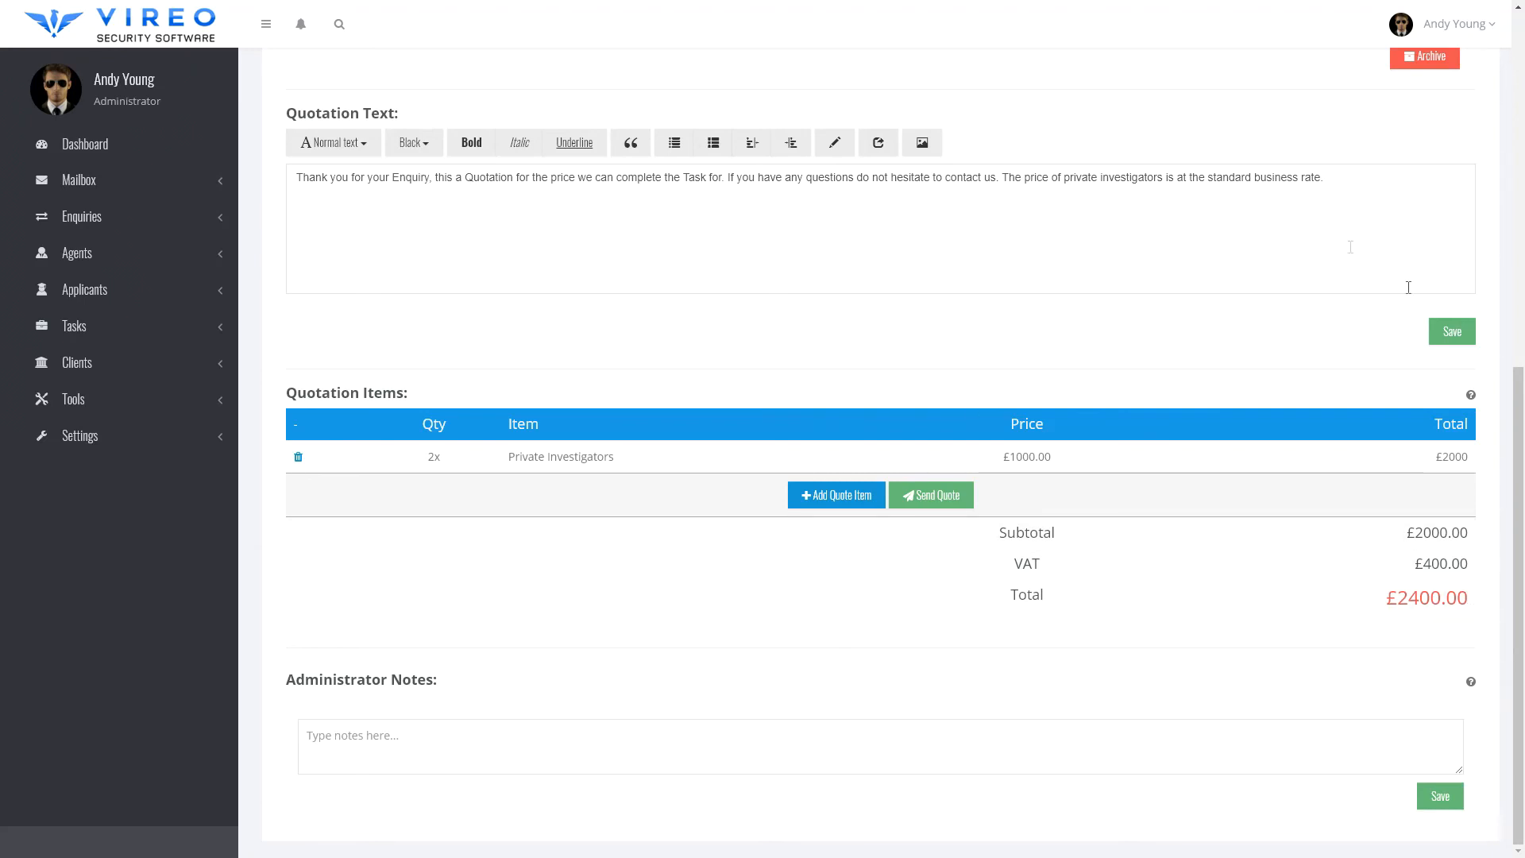
- Send the £2400.00 quotation to the client and confirm
click(935, 498)
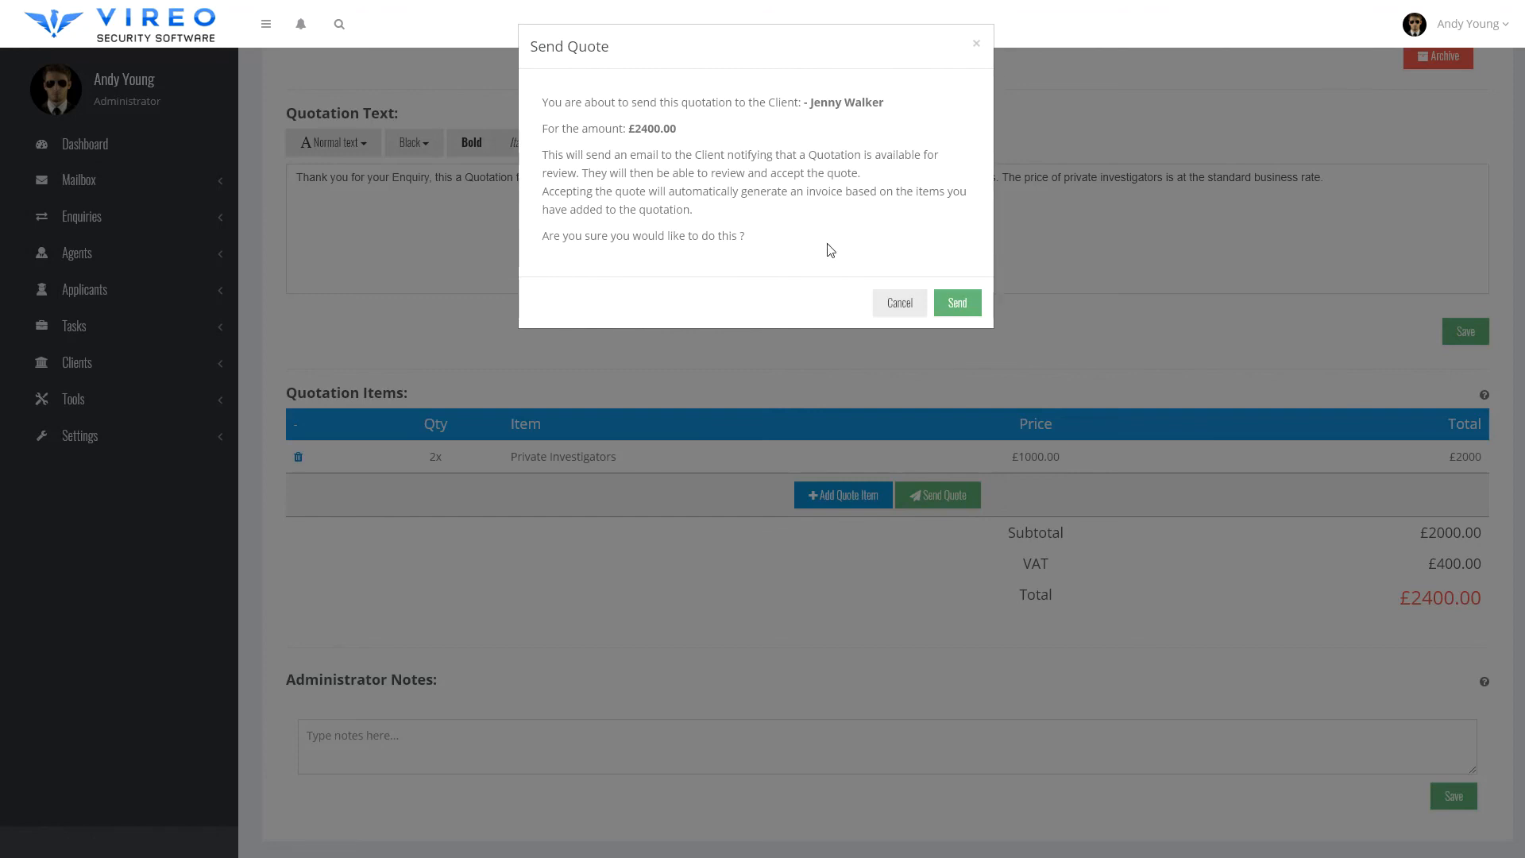
click(965, 305)
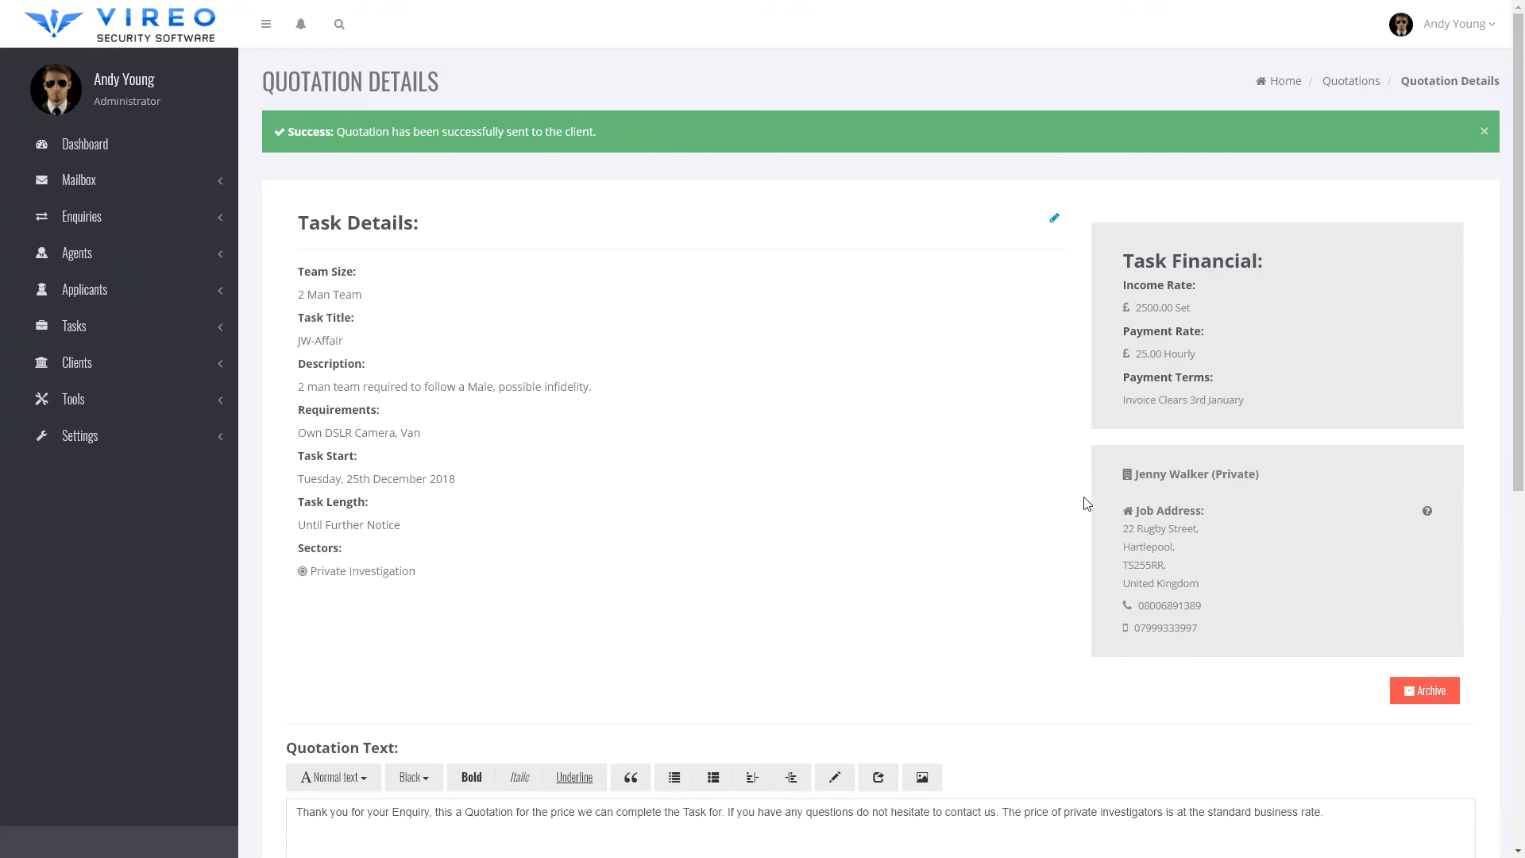
scroll(1032, 504, down, 7)
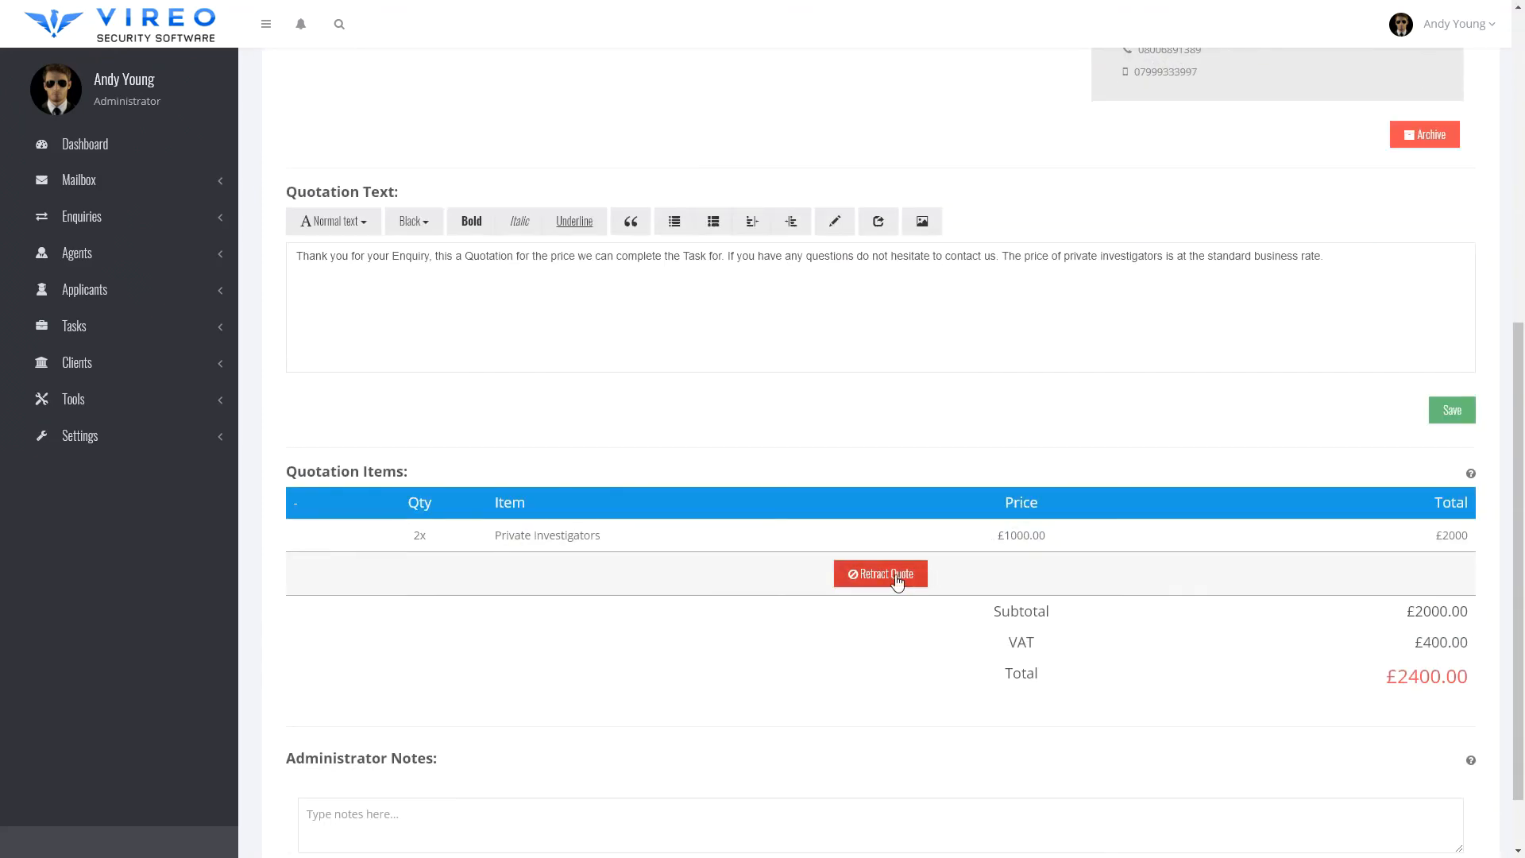
- Start retracting the sent quote, then cancel the retraction
click(898, 571)
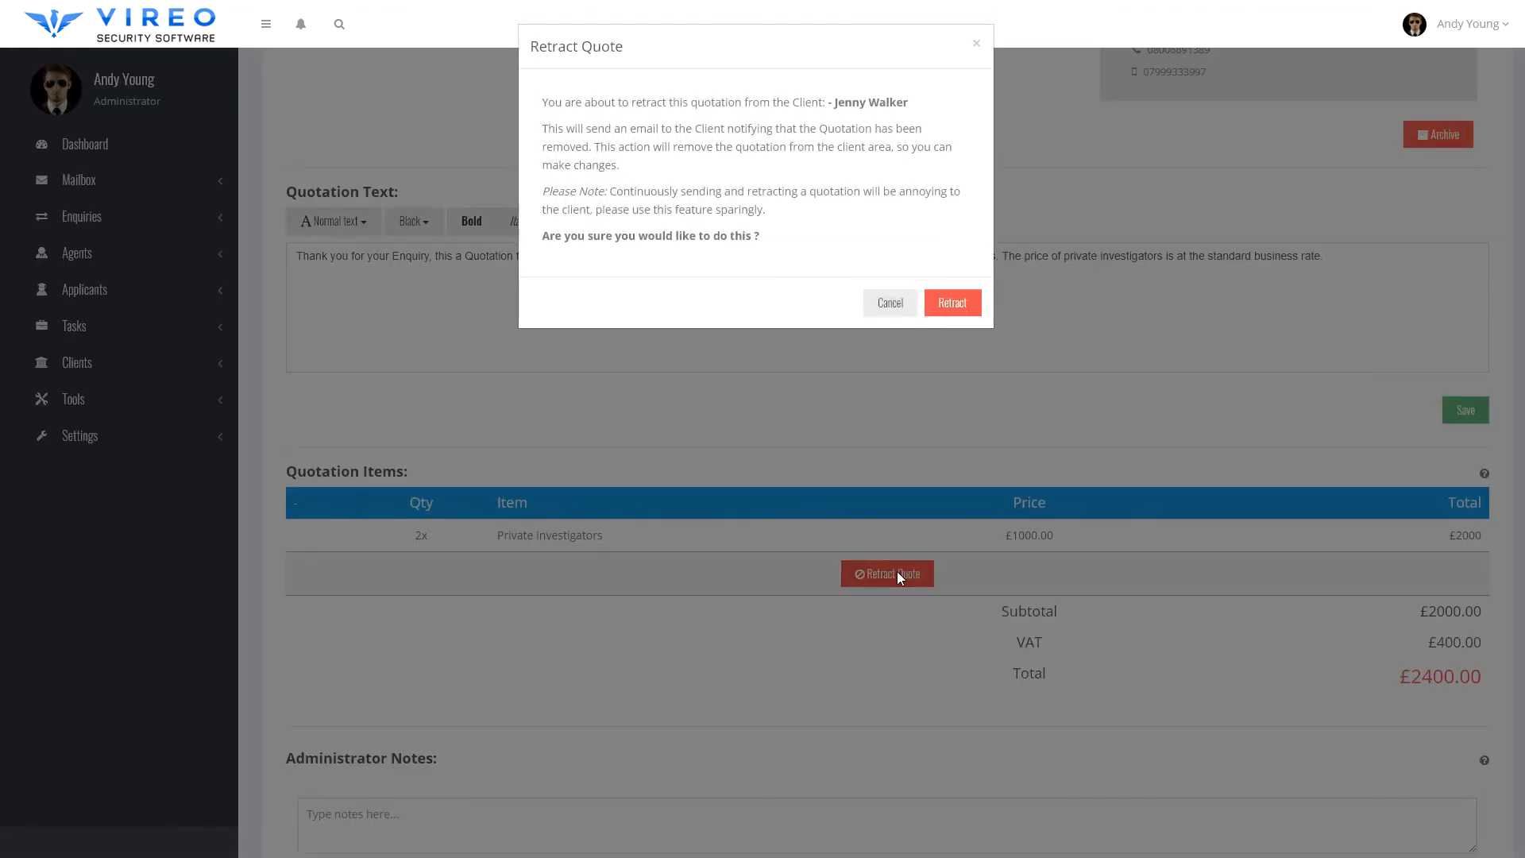
click(890, 303)
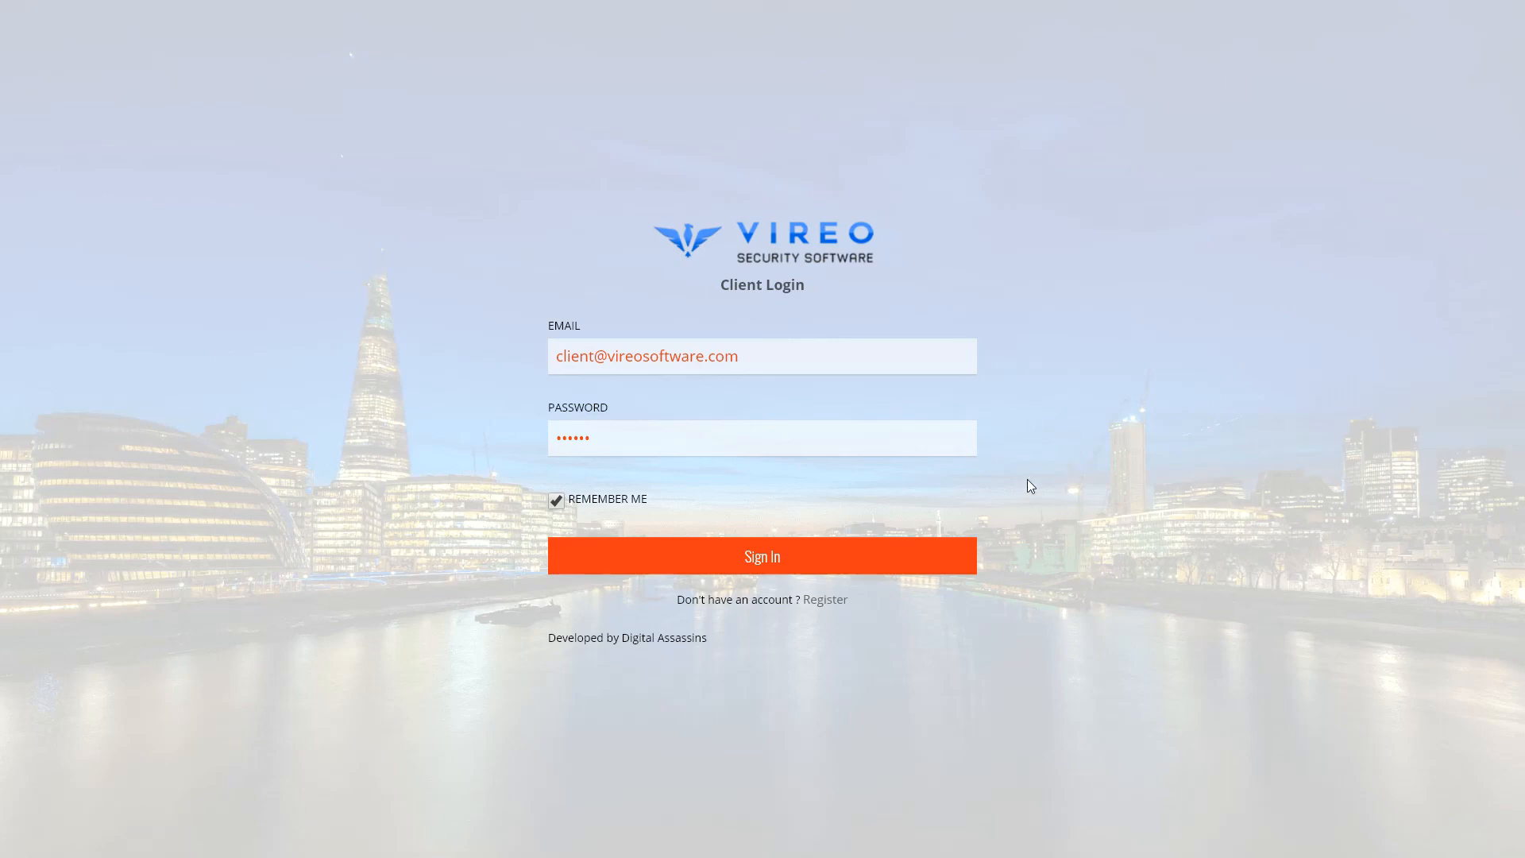
- Sign in as the client and open their Quotations list
click(764, 550)
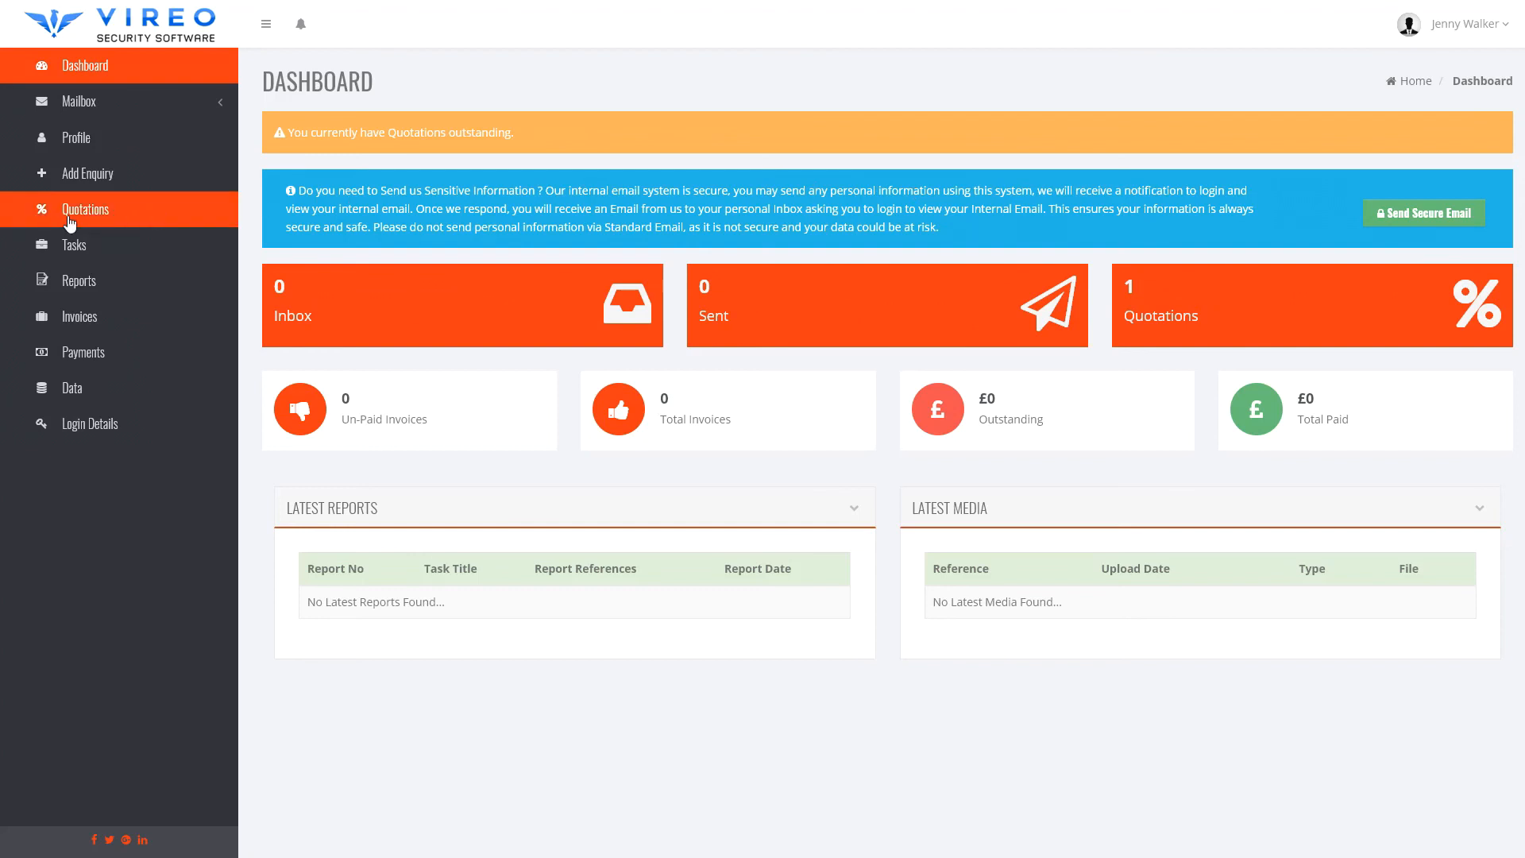
click(1244, 317)
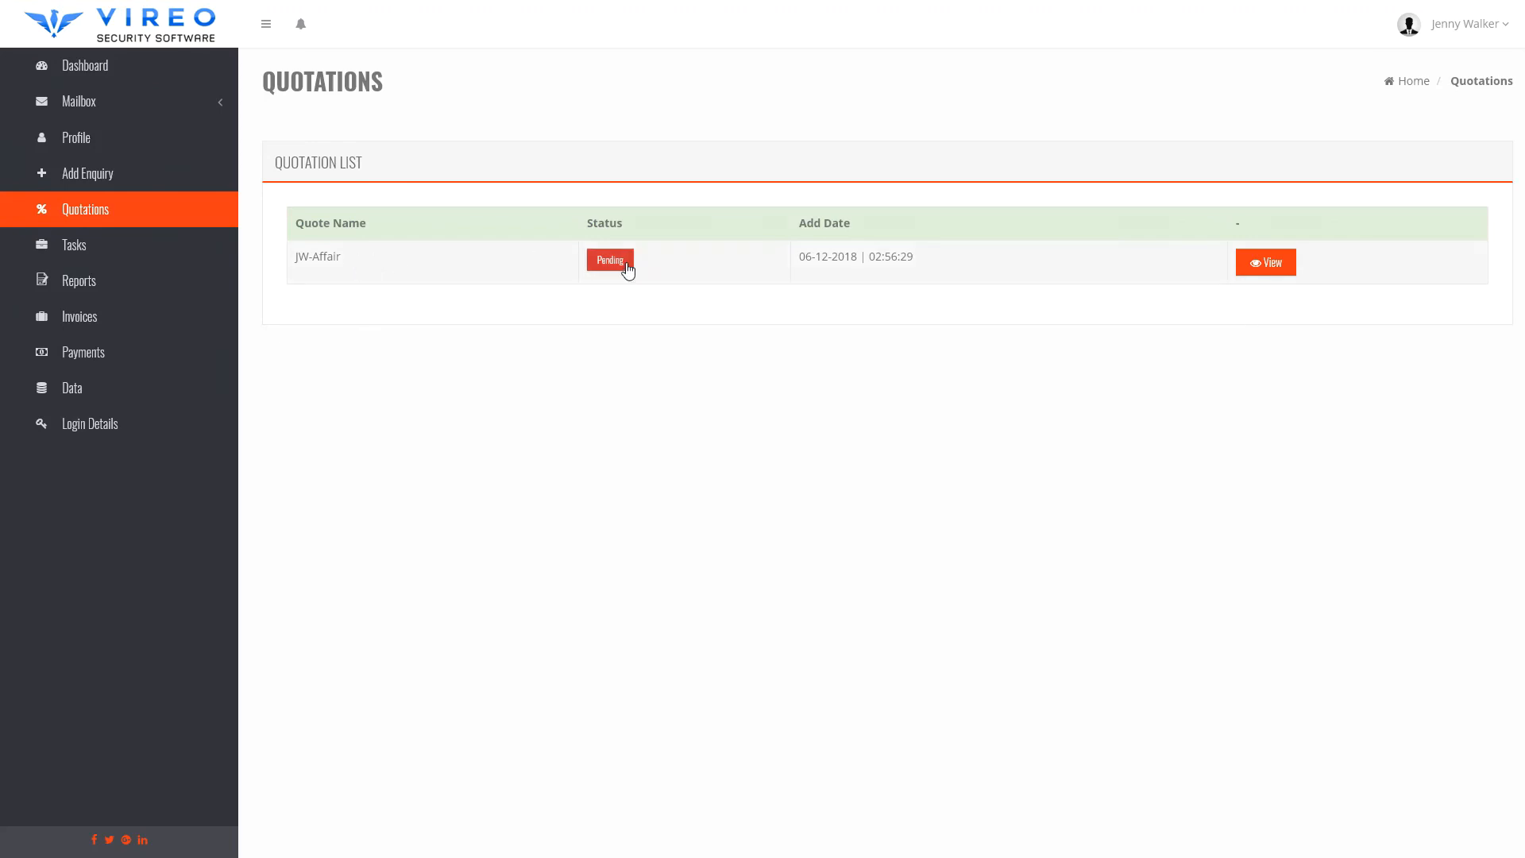
- Open the JW-Affair quotation and accept the £2400.00 quote
click(1269, 264)
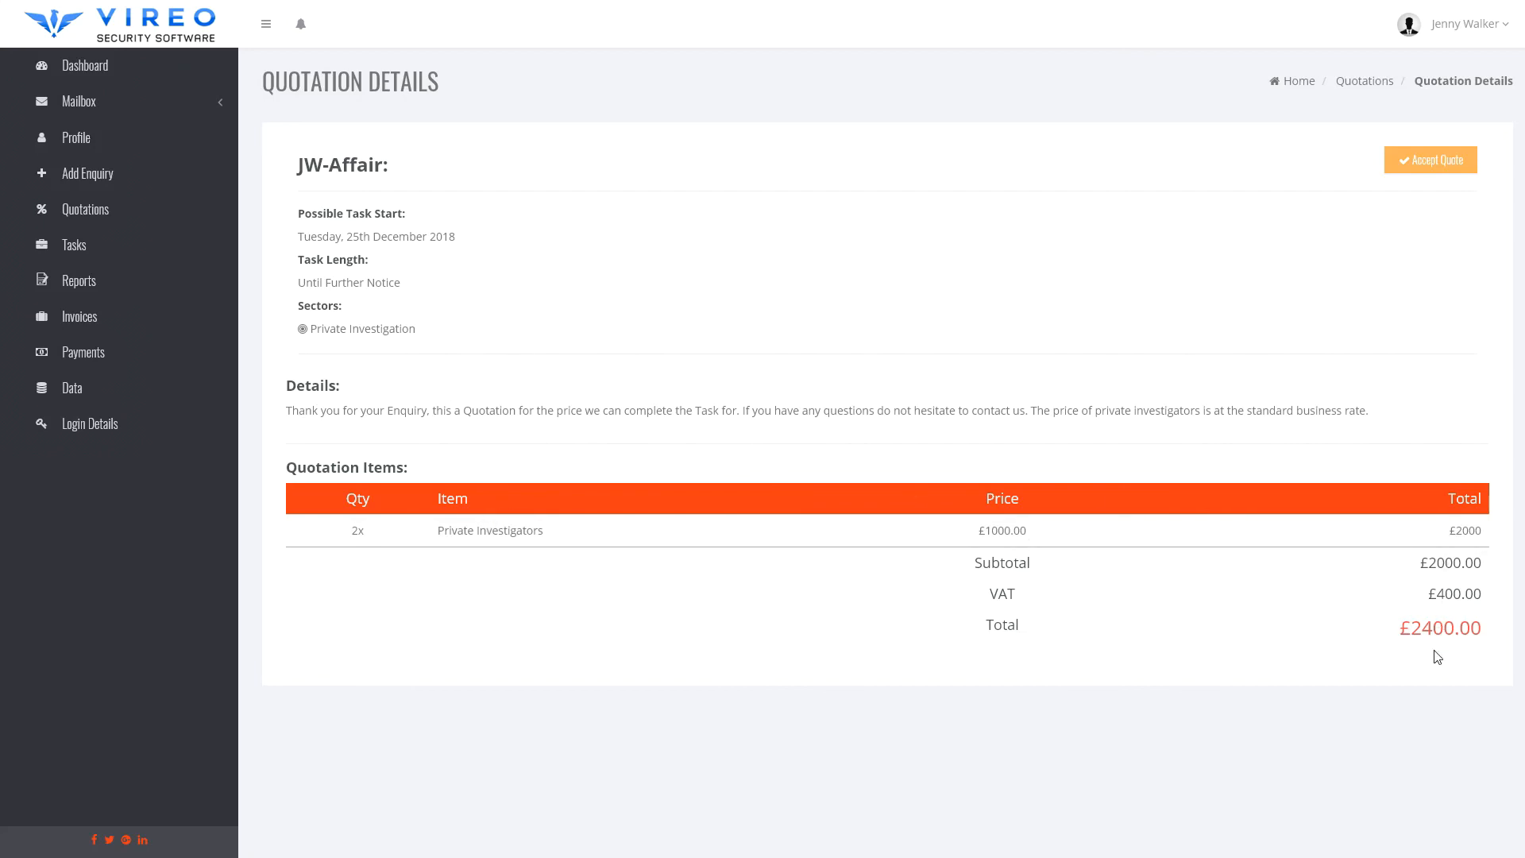
click(1441, 161)
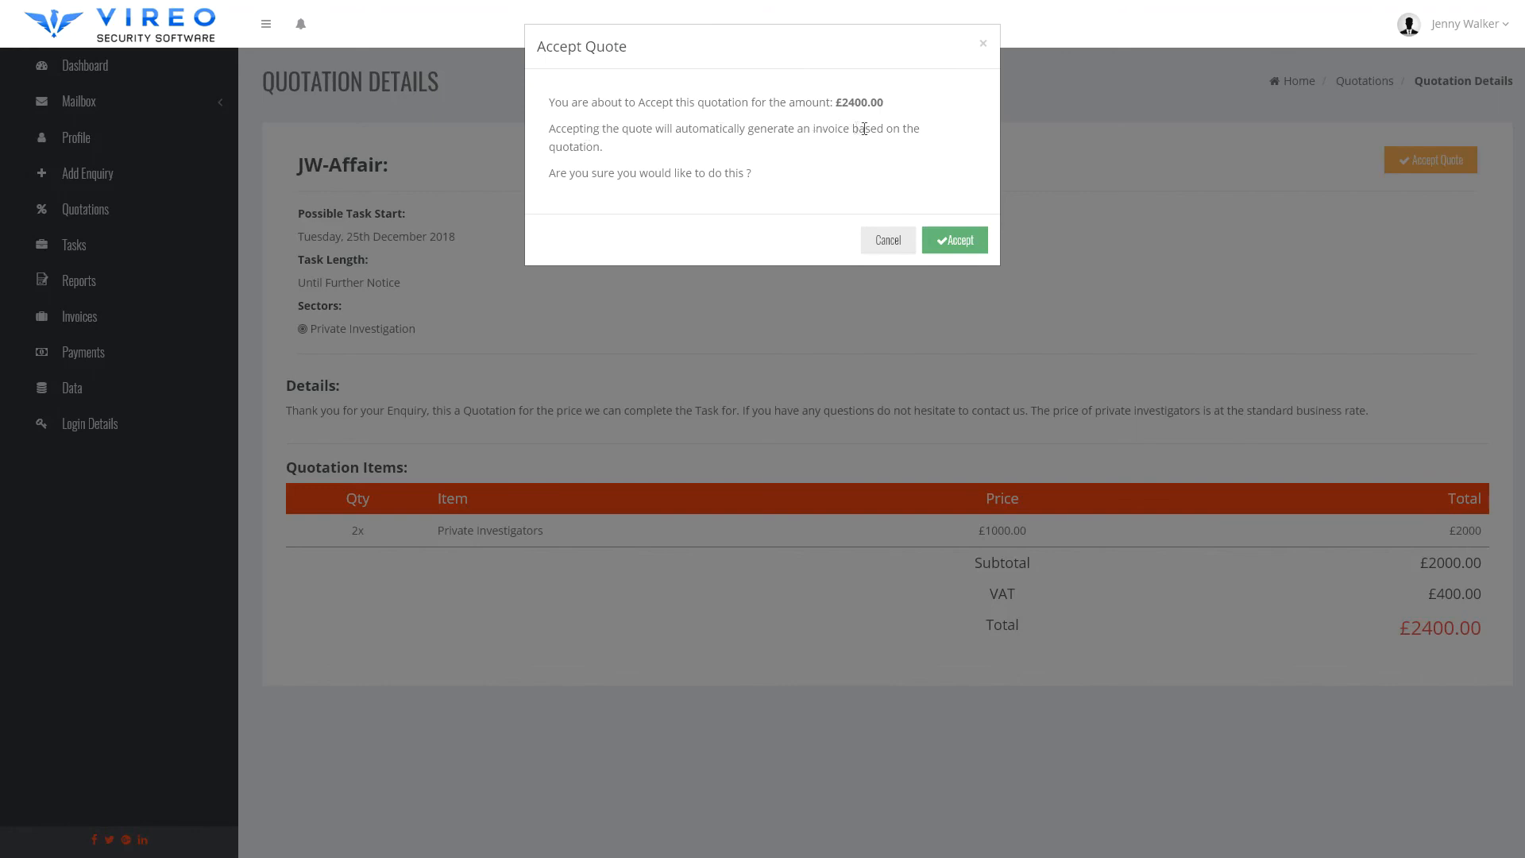
click(961, 242)
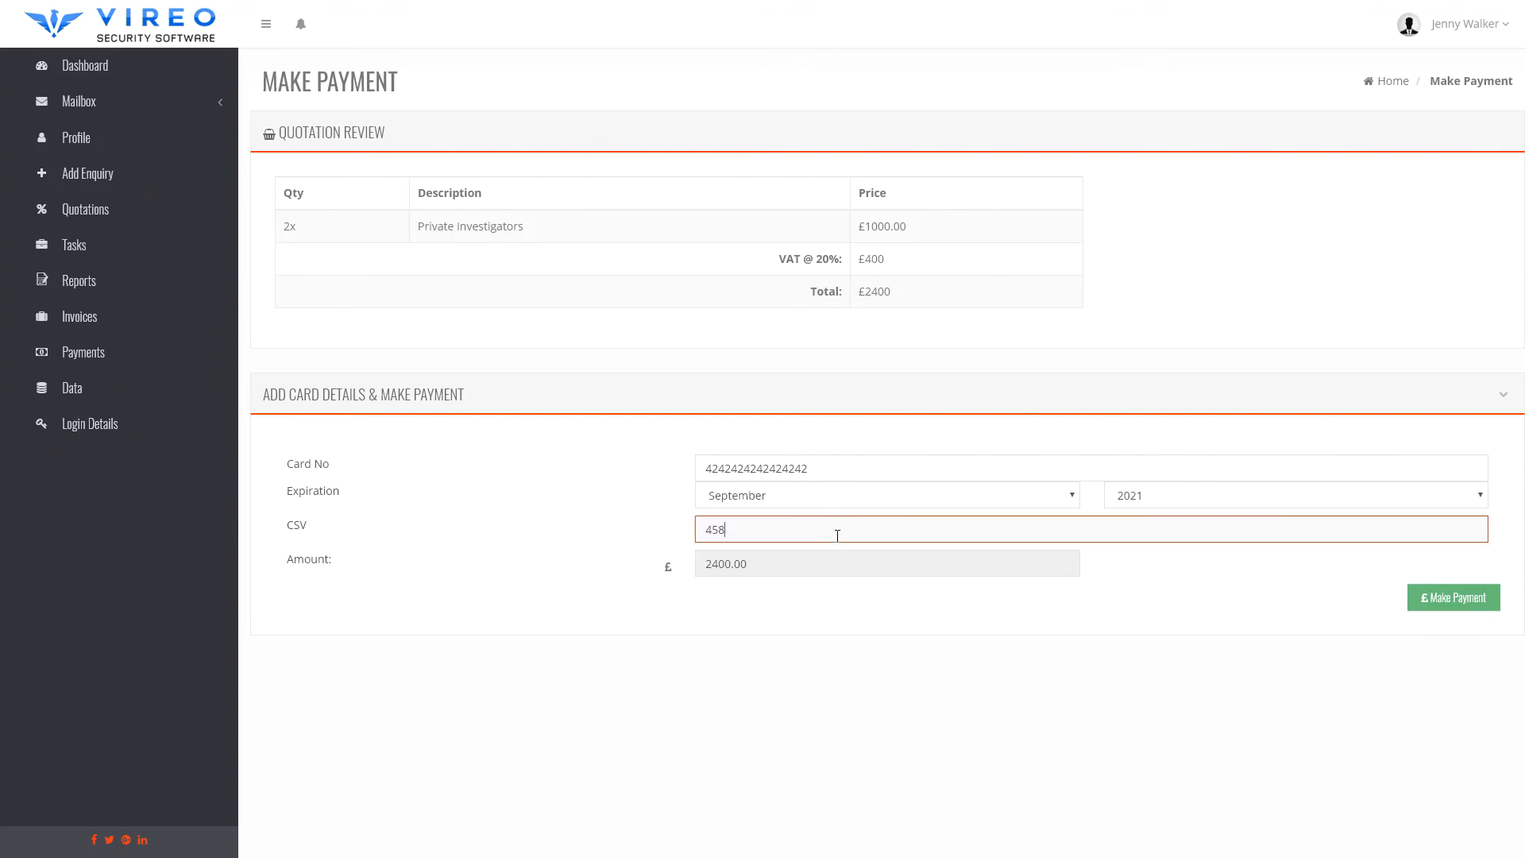
- Submit the £2400 card payment for the accepted quotation
click(1456, 603)
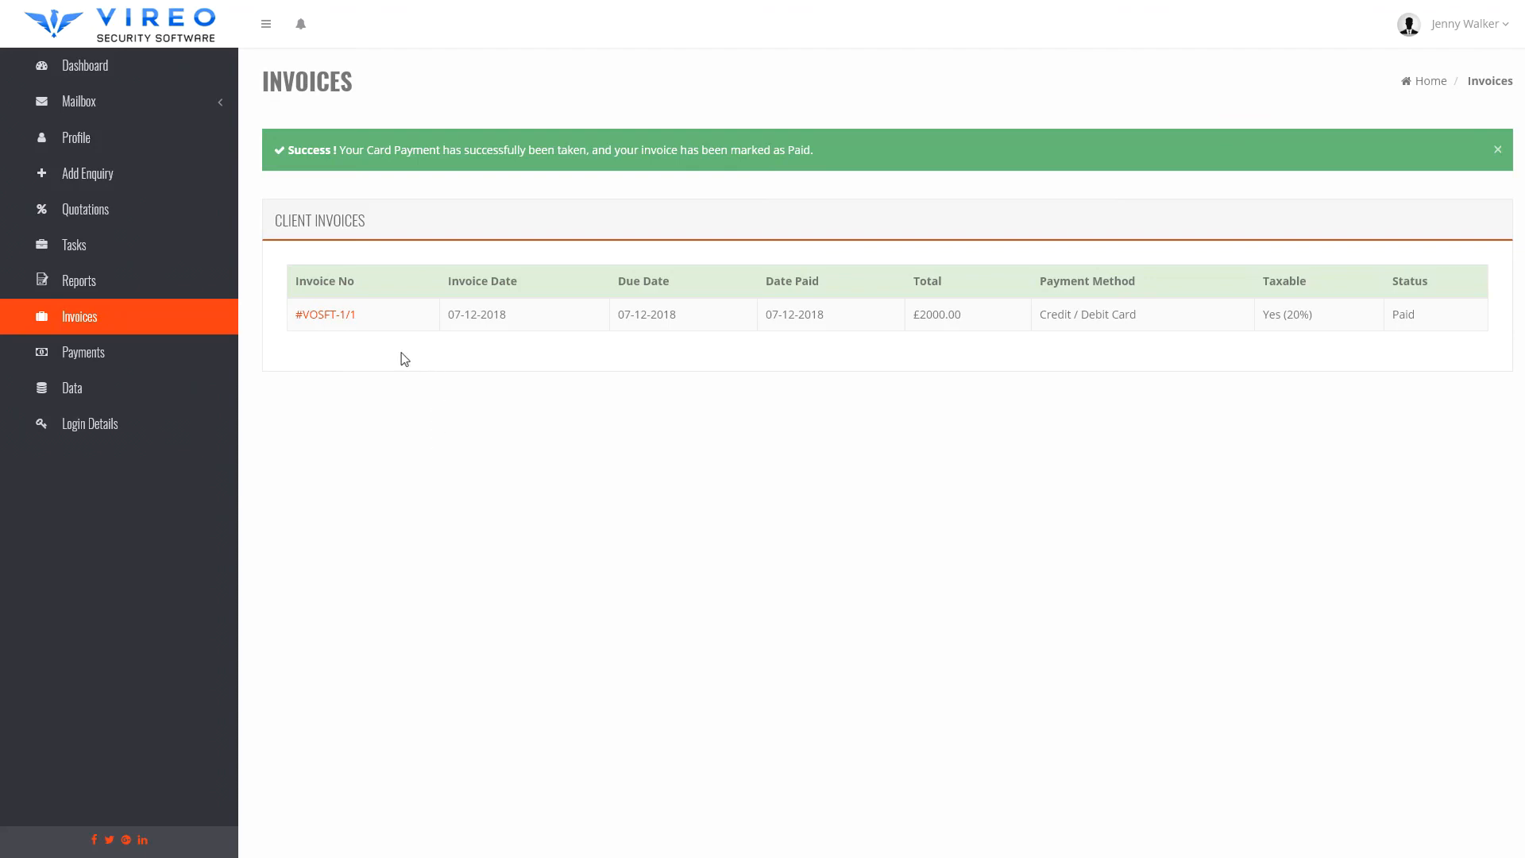
- Preview the paid invoice PDF, then open Payments and select the £2400 transaction ID
click(1420, 317)
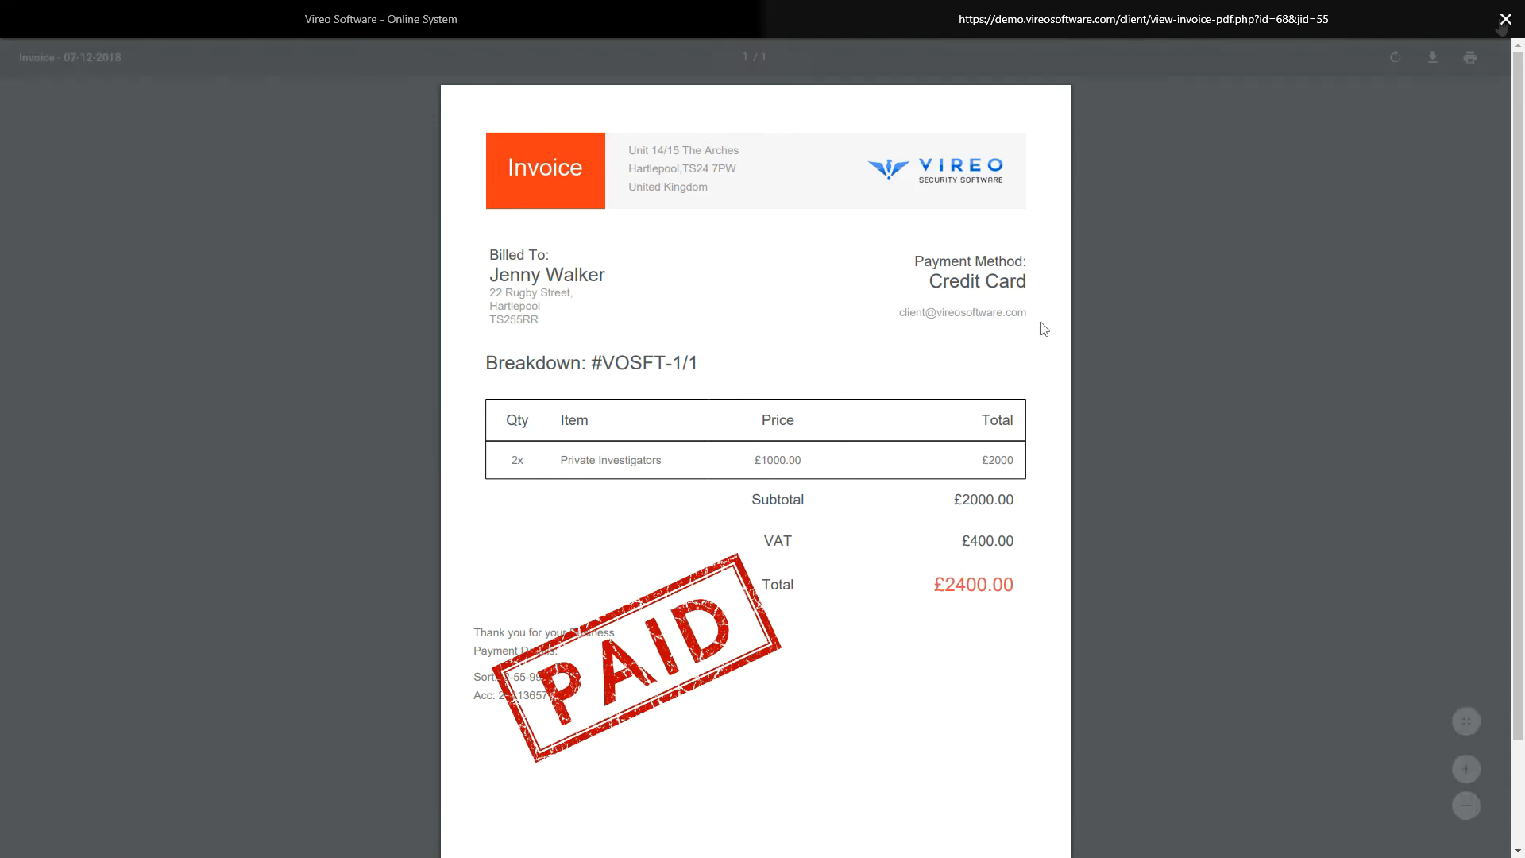
key(Escape)
click(139, 368)
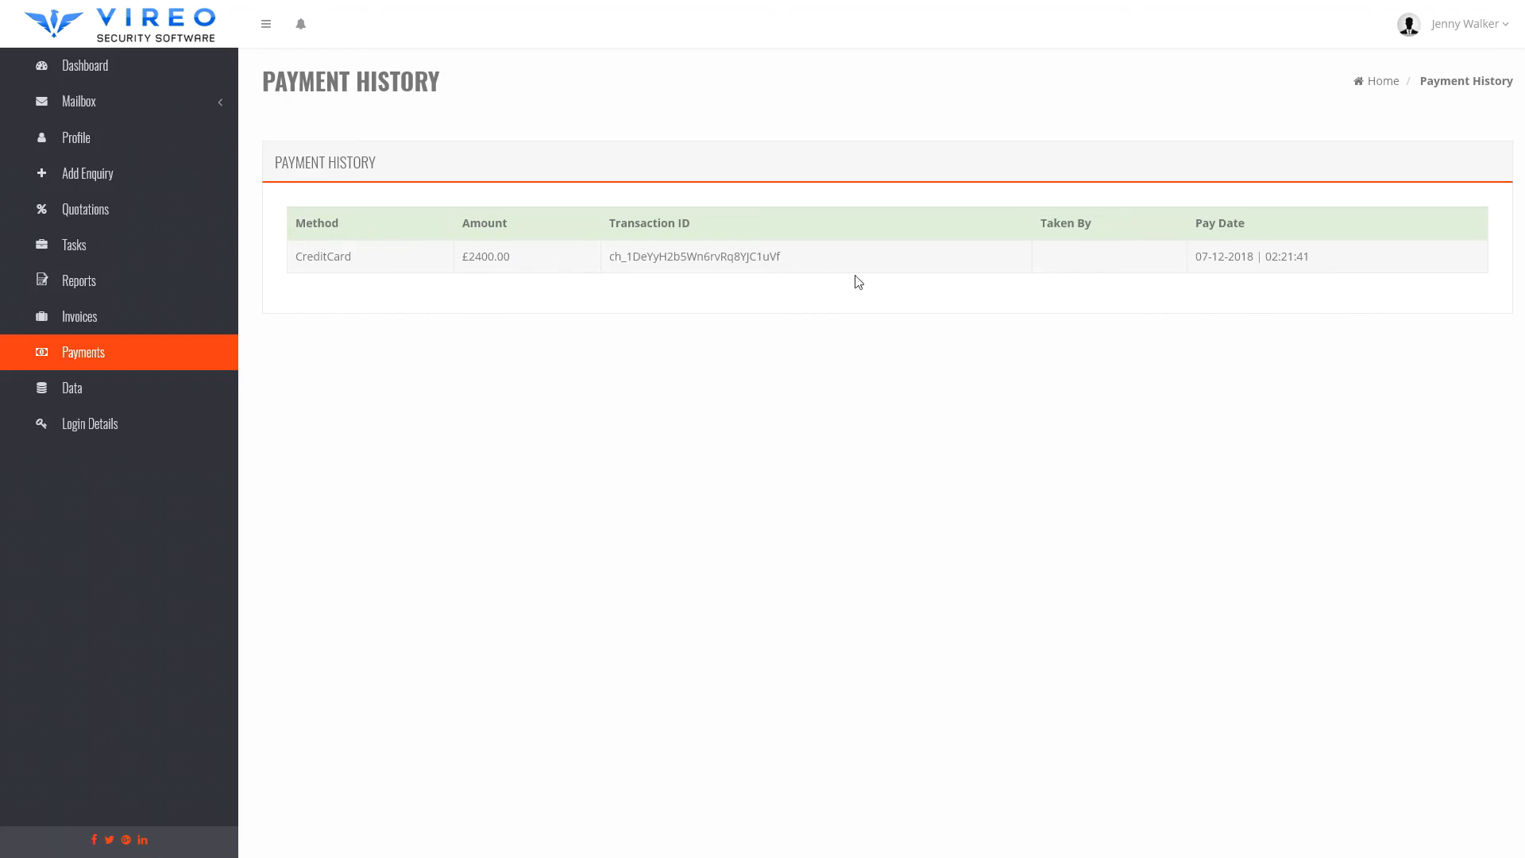
drag(784, 255, 626, 253)
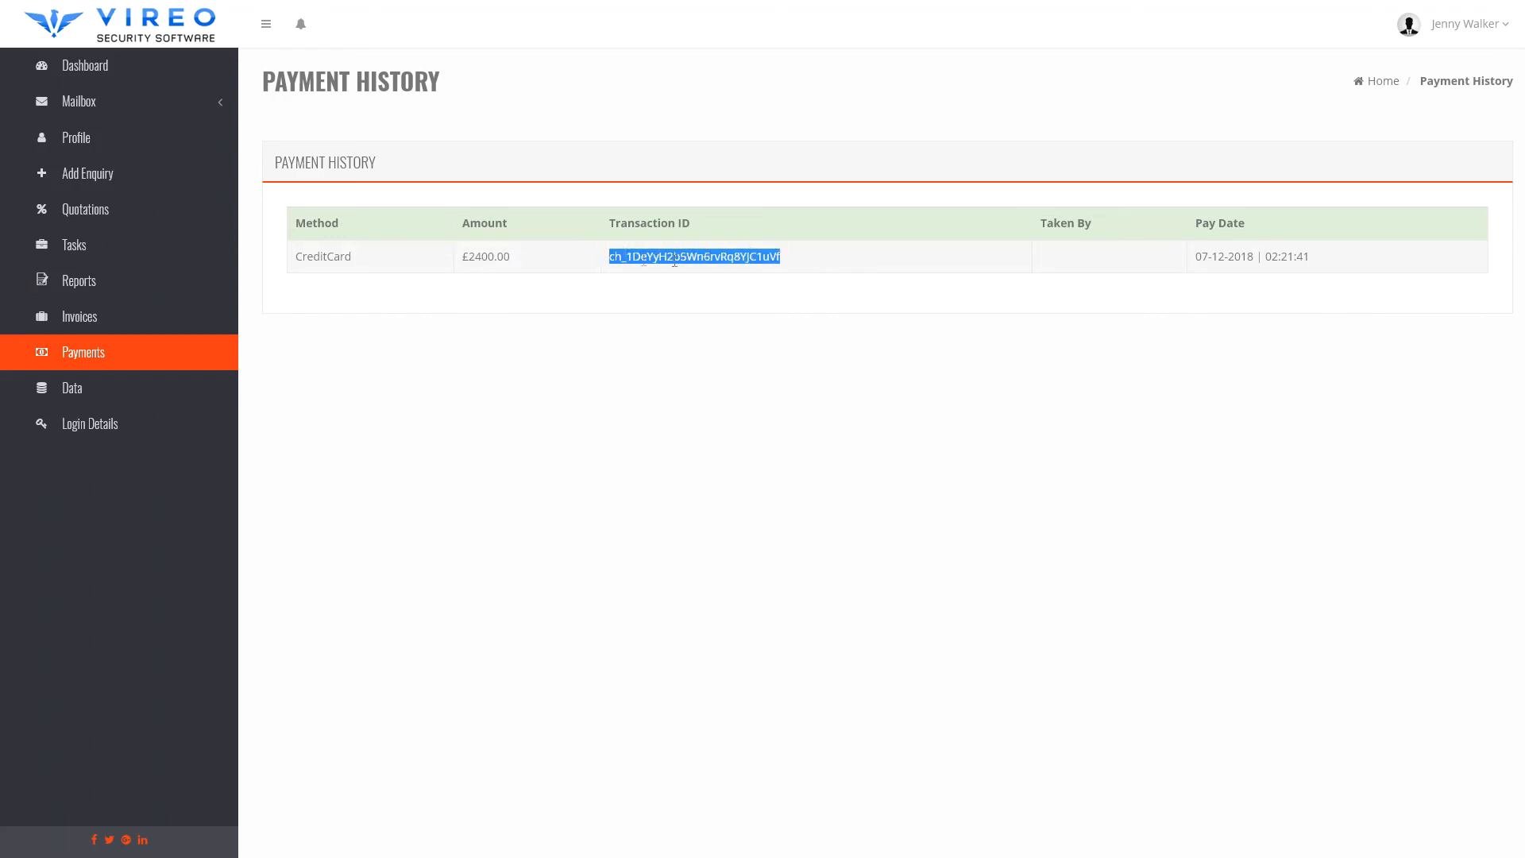
click(818, 265)
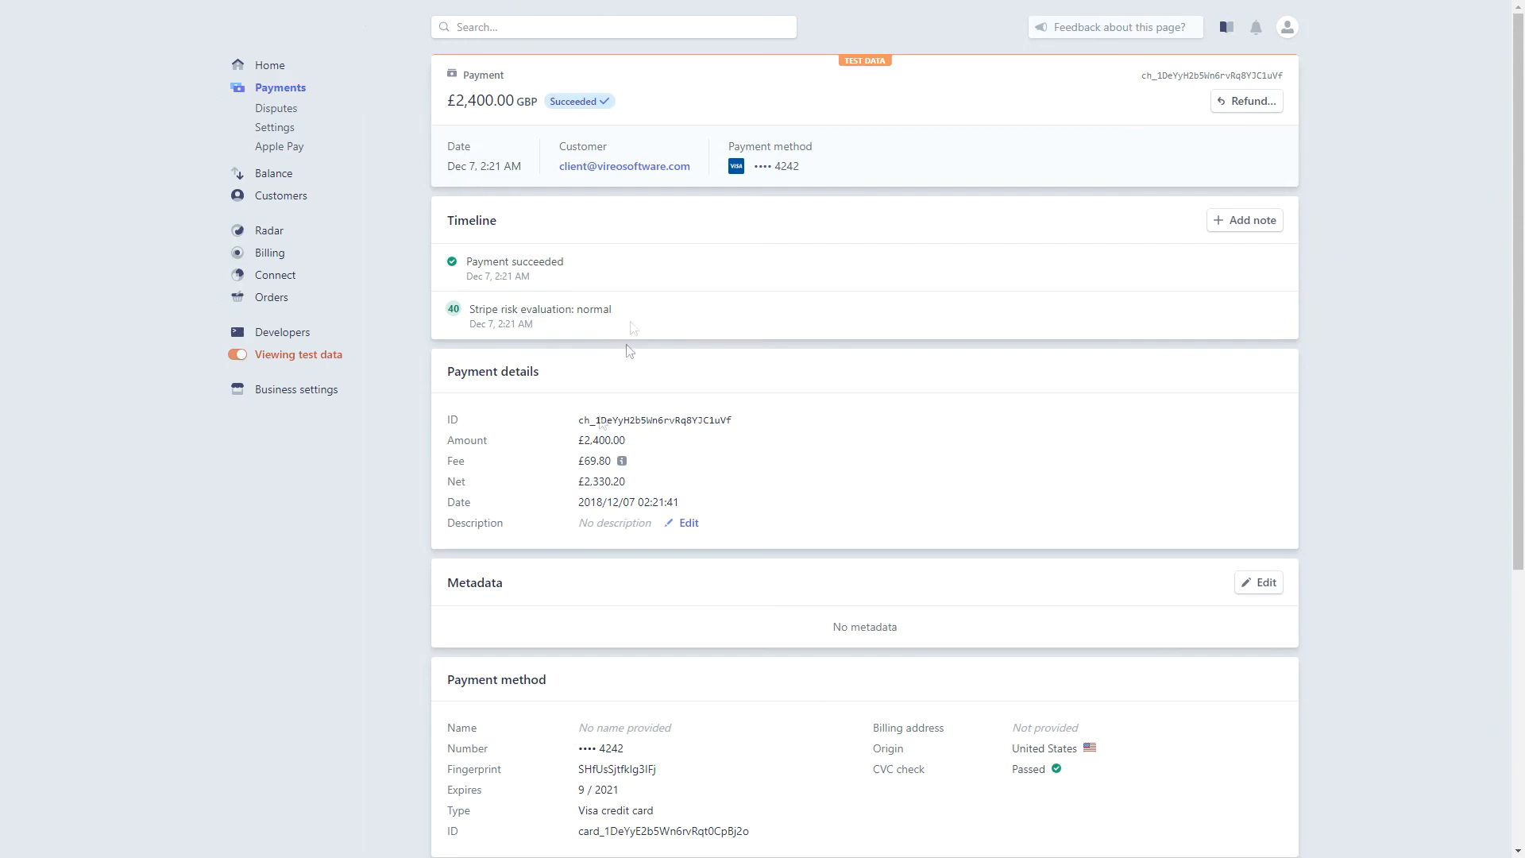
drag(581, 421, 734, 421)
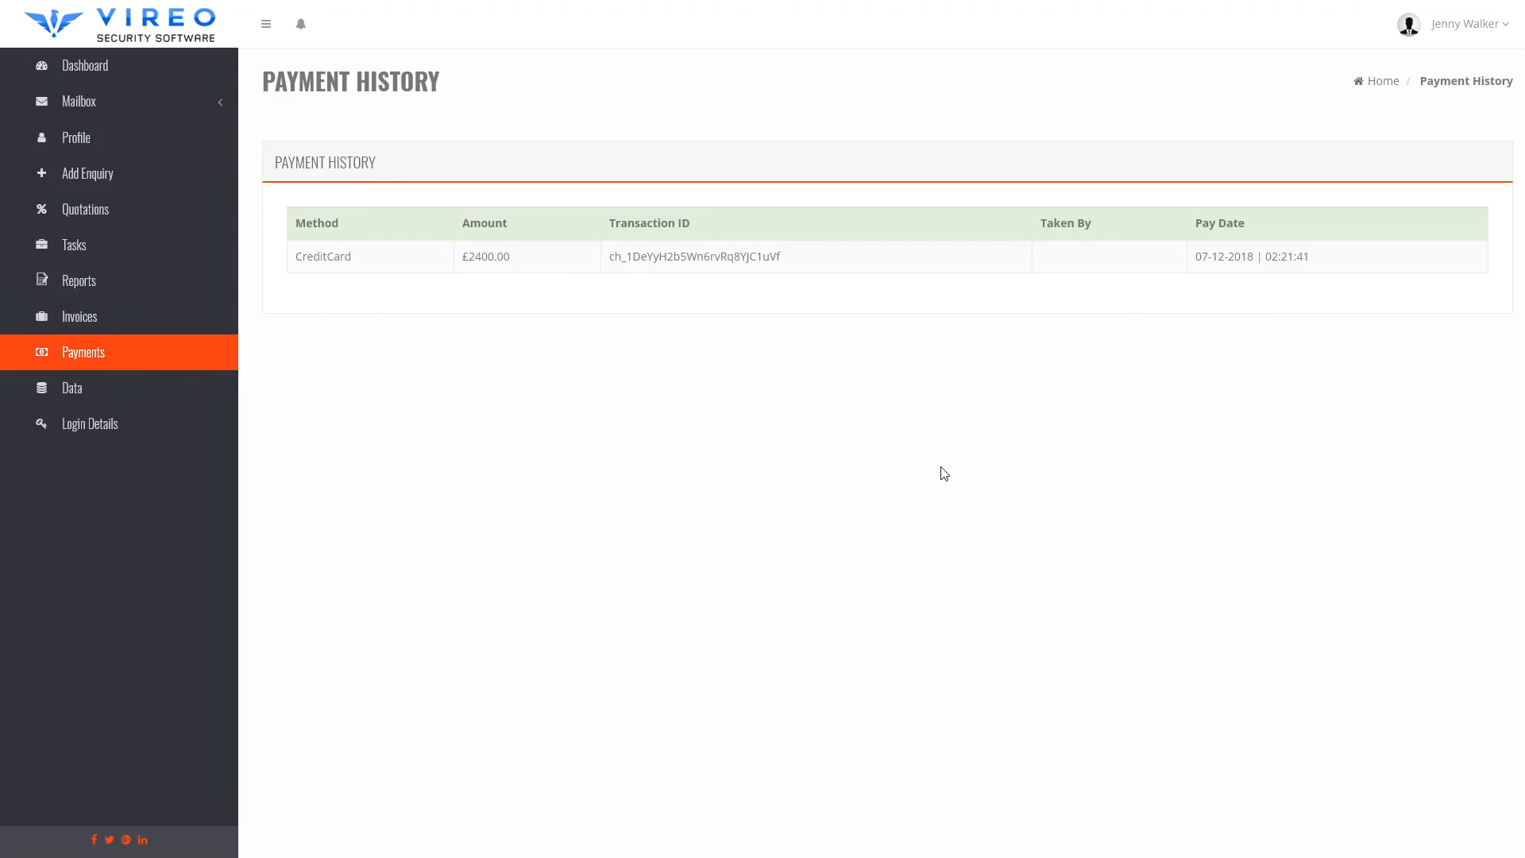
click(141, 251)
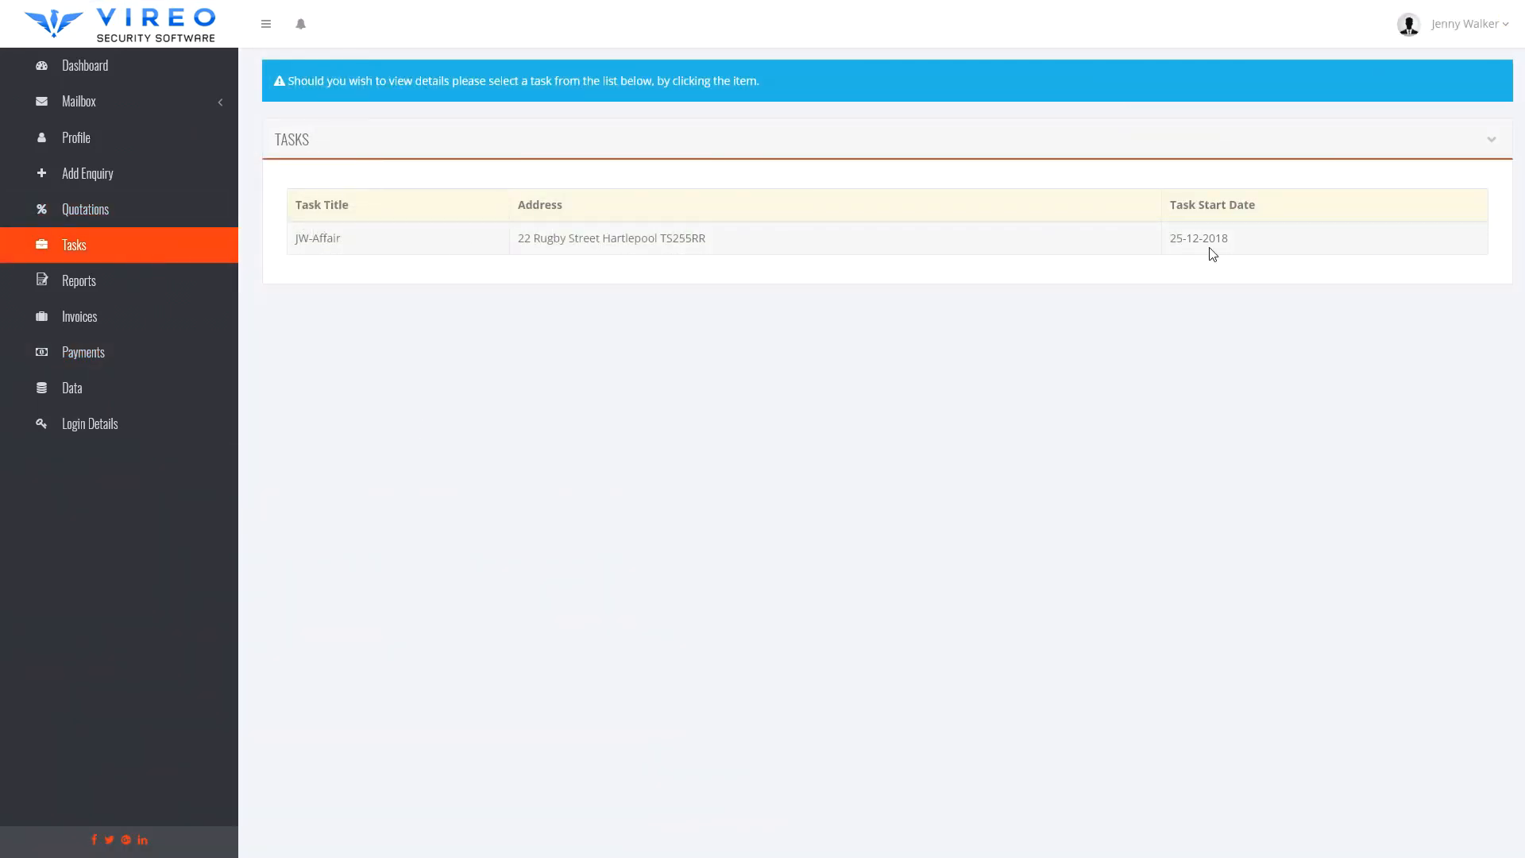
- Open the JW-Affair task (Pending, 2 Man Team, Private Investigation) from the Tasks list
click(765, 239)
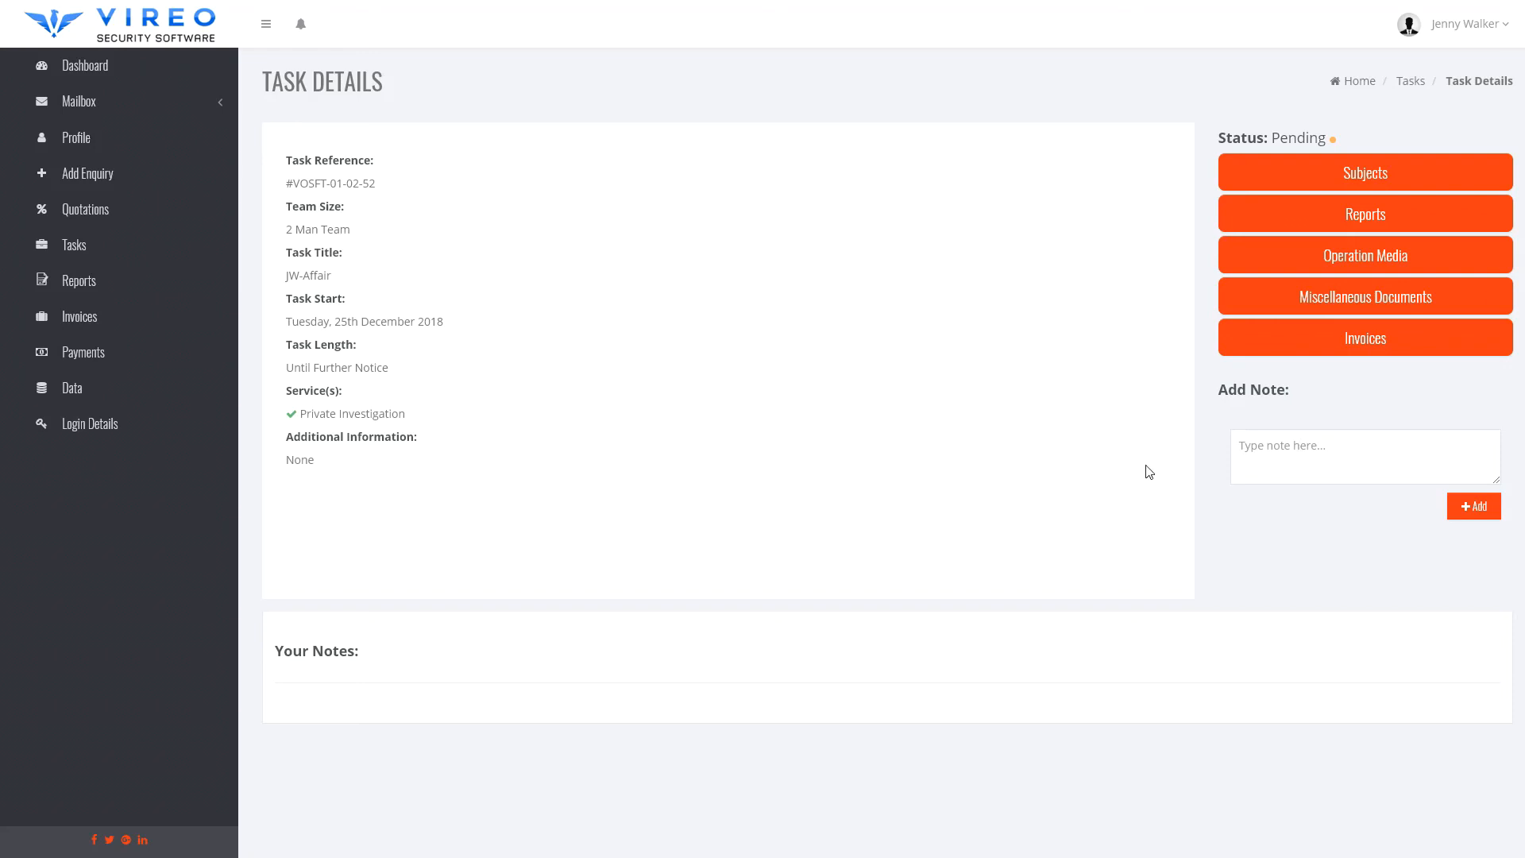
- Add a 30-year-old male Individual subject, ALPHA-1, to the JW-Affair task
click(1336, 174)
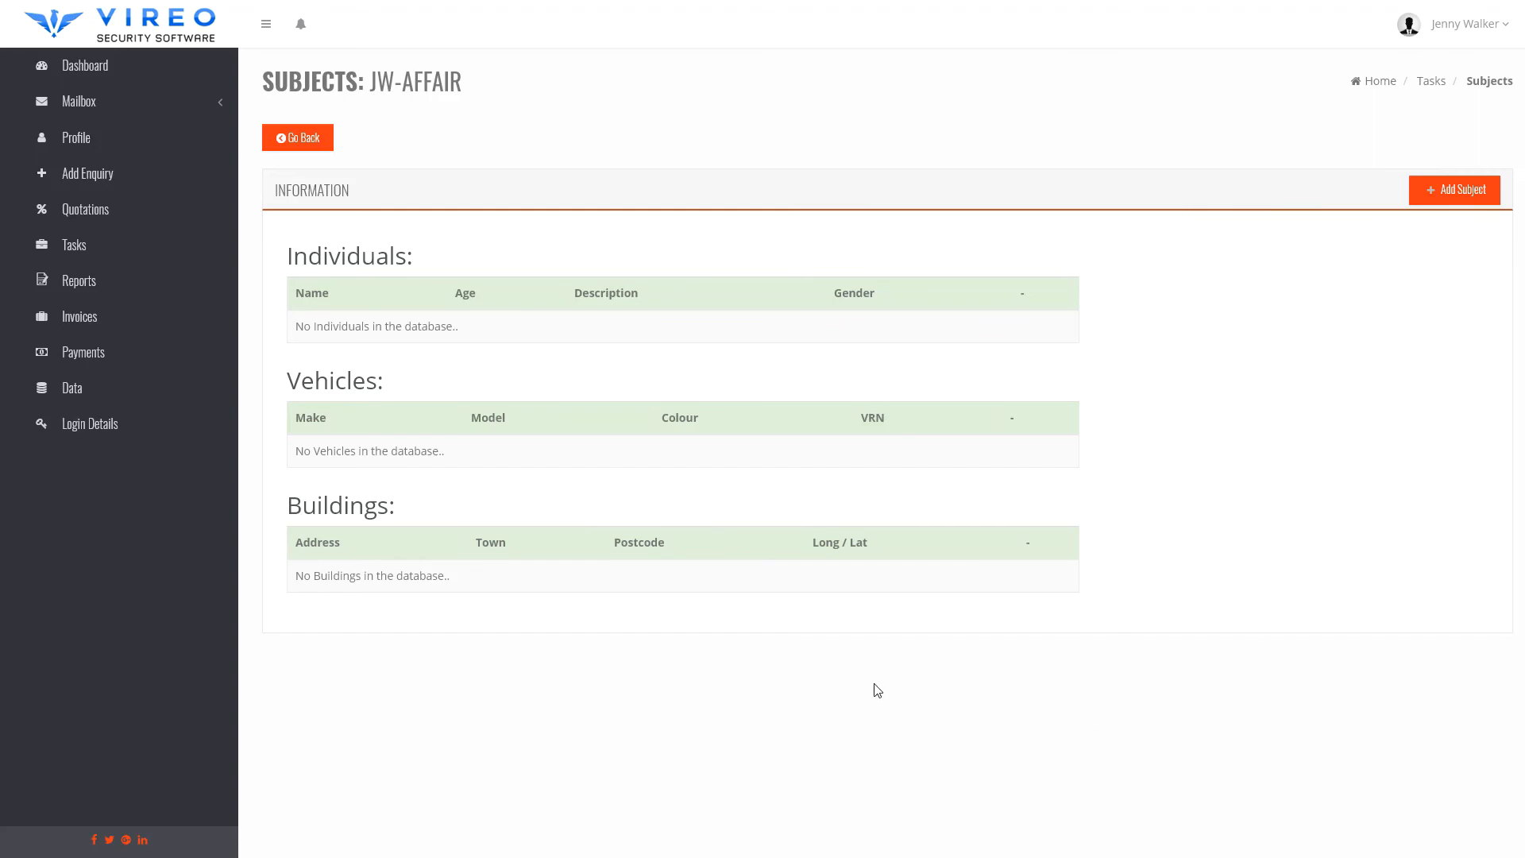
click(1465, 190)
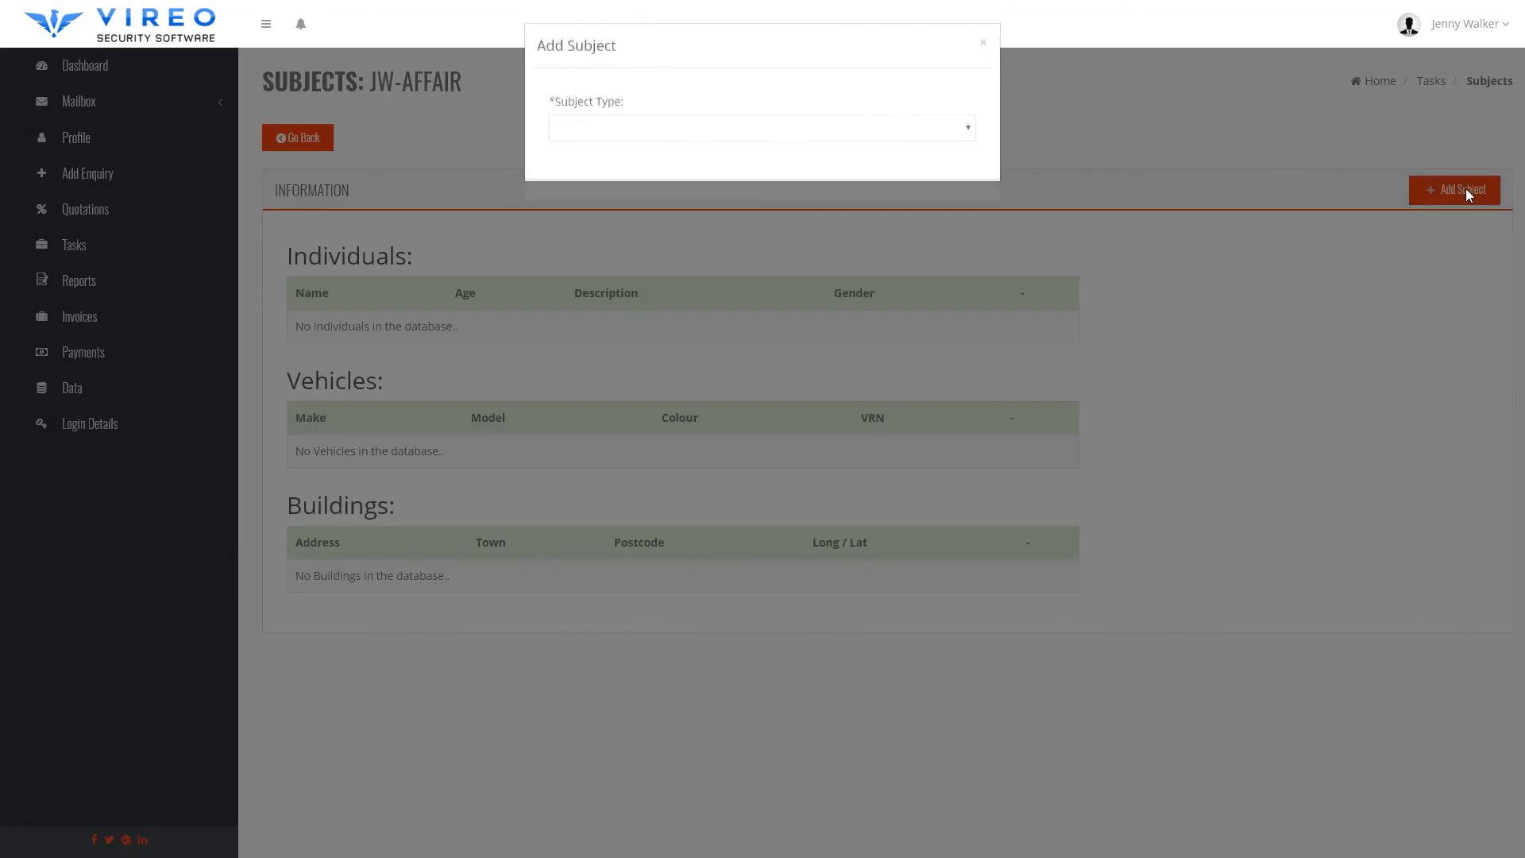
click(950, 131)
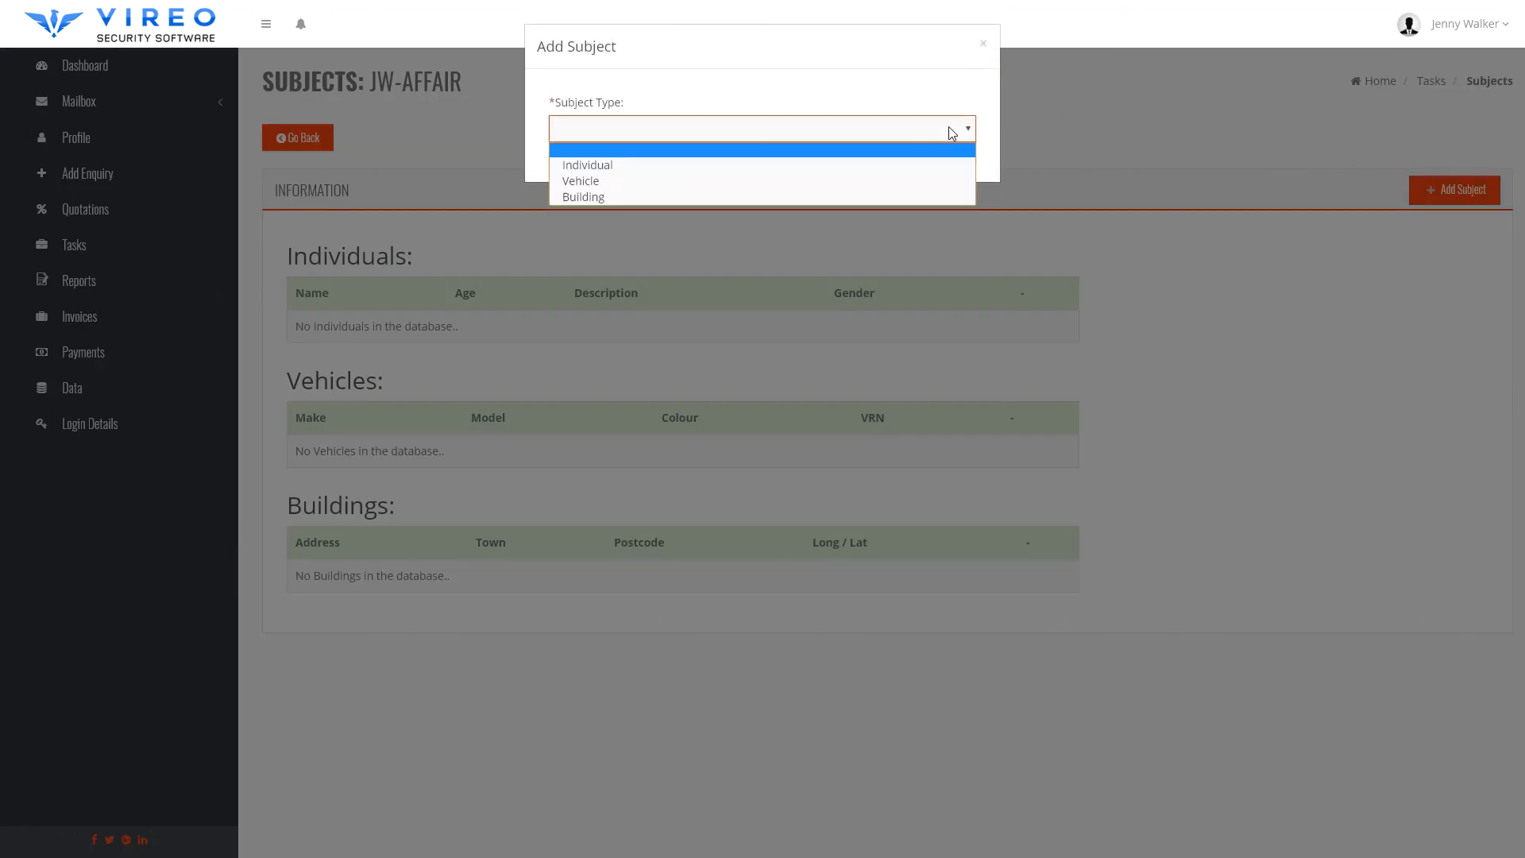
click(922, 166)
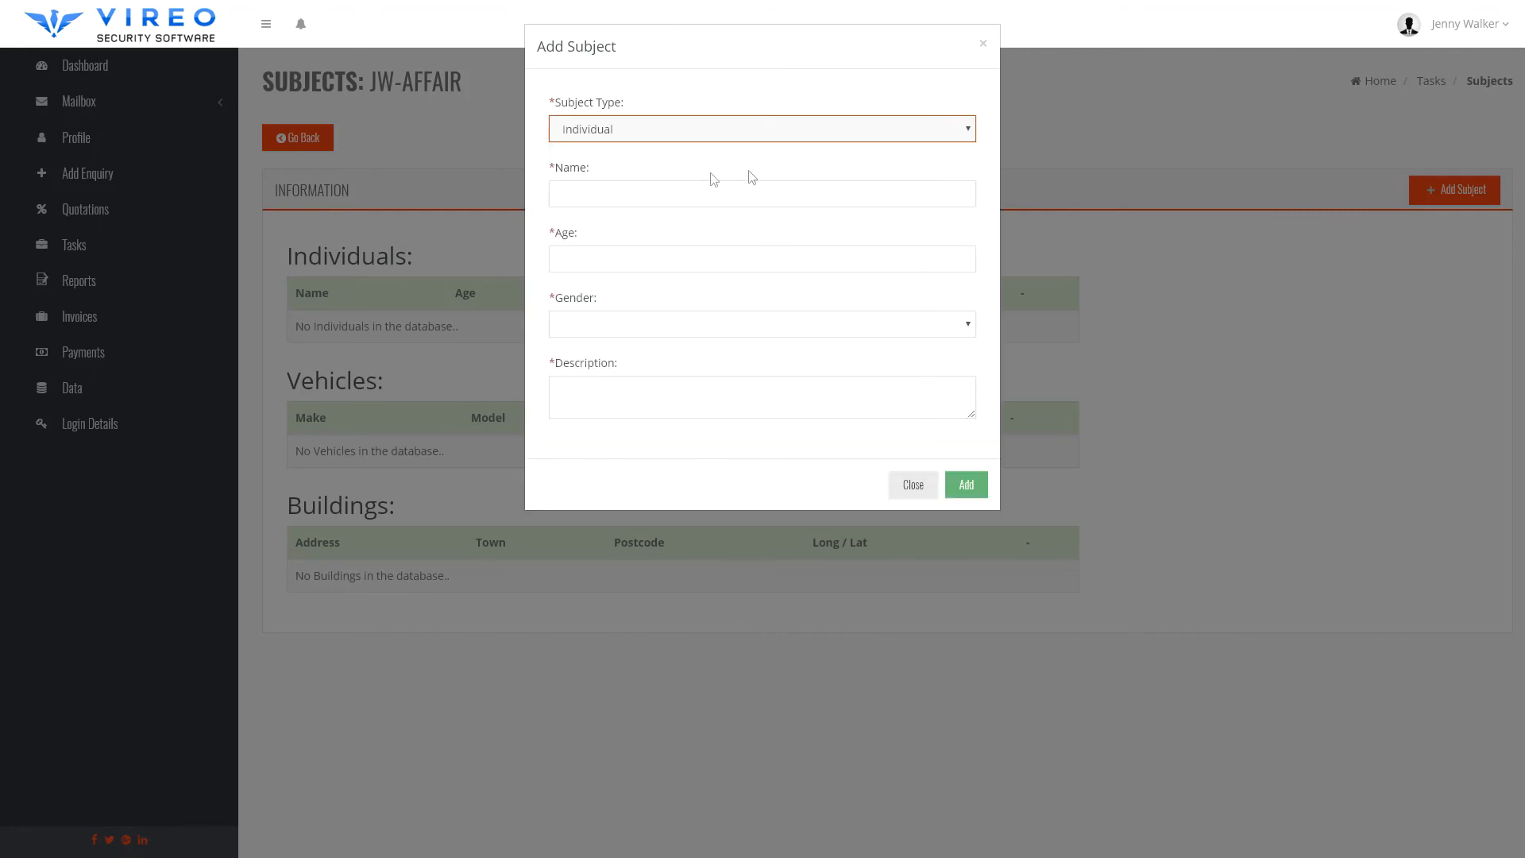
click(728, 131)
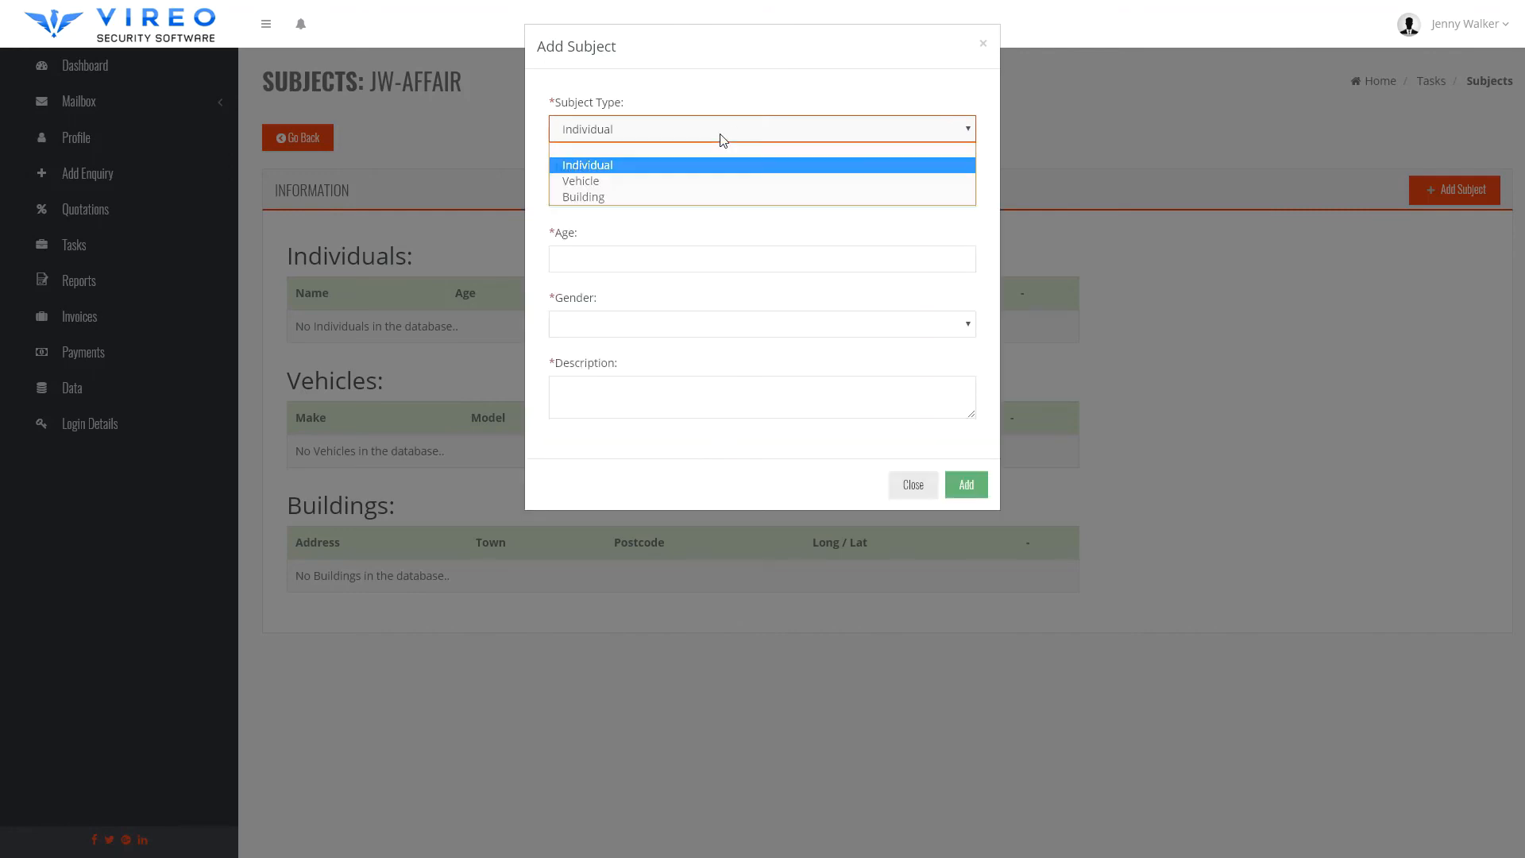
click(776, 183)
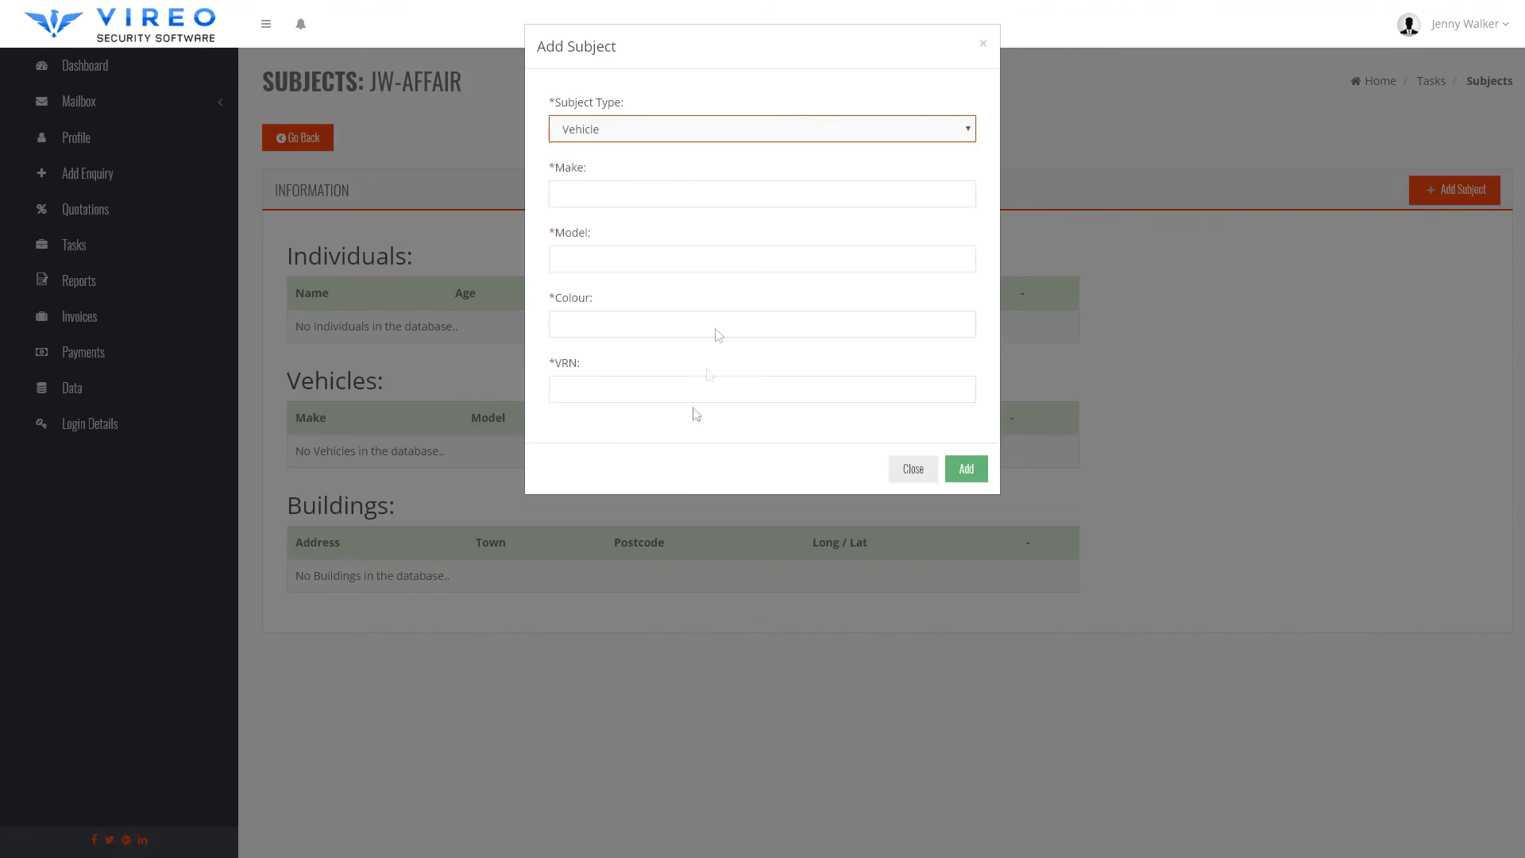
click(739, 131)
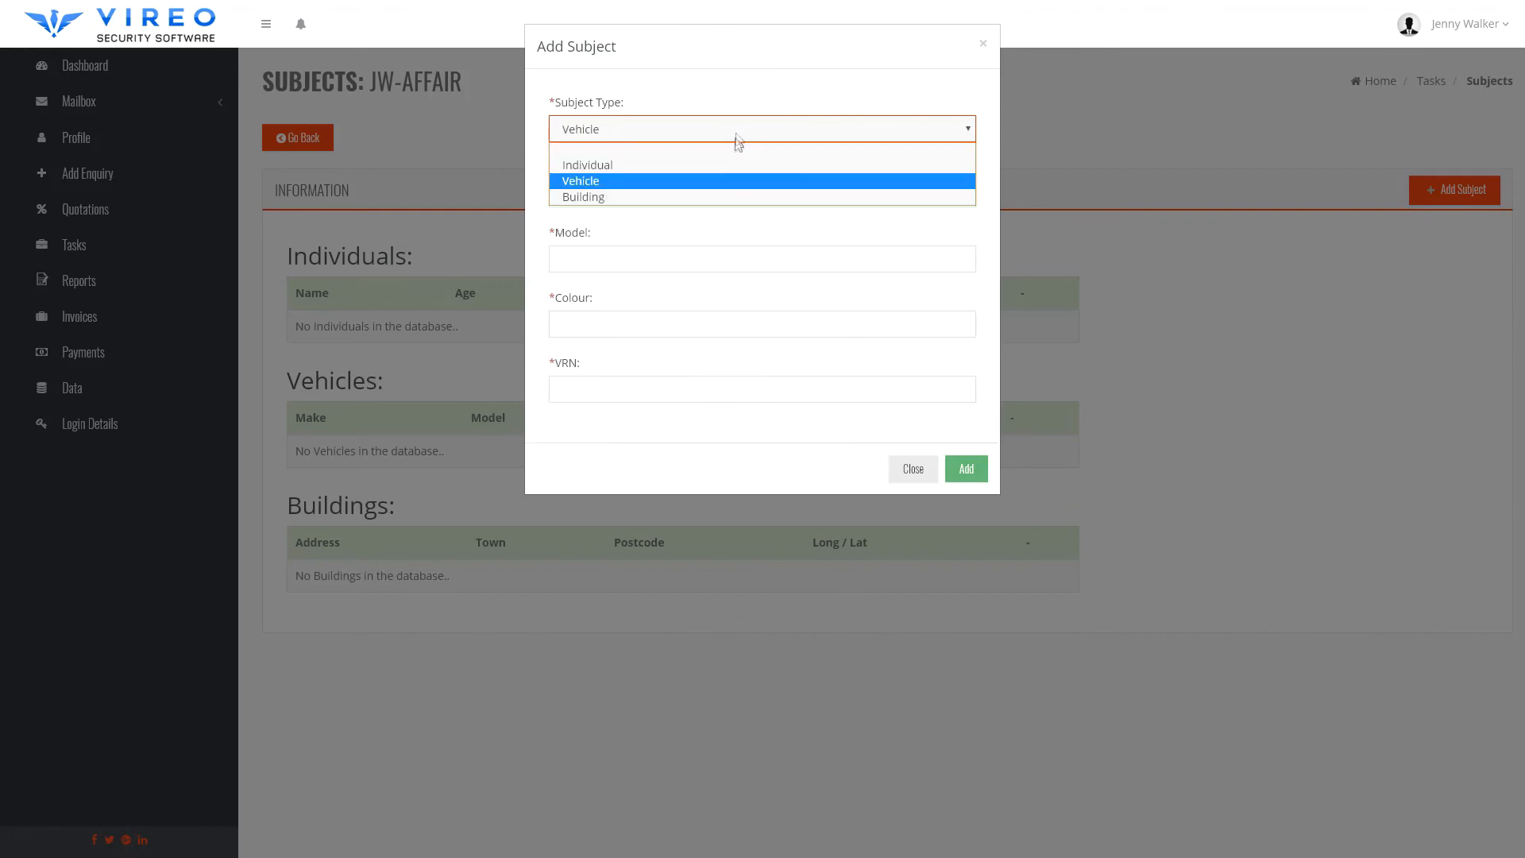
click(722, 203)
click(696, 135)
click(685, 165)
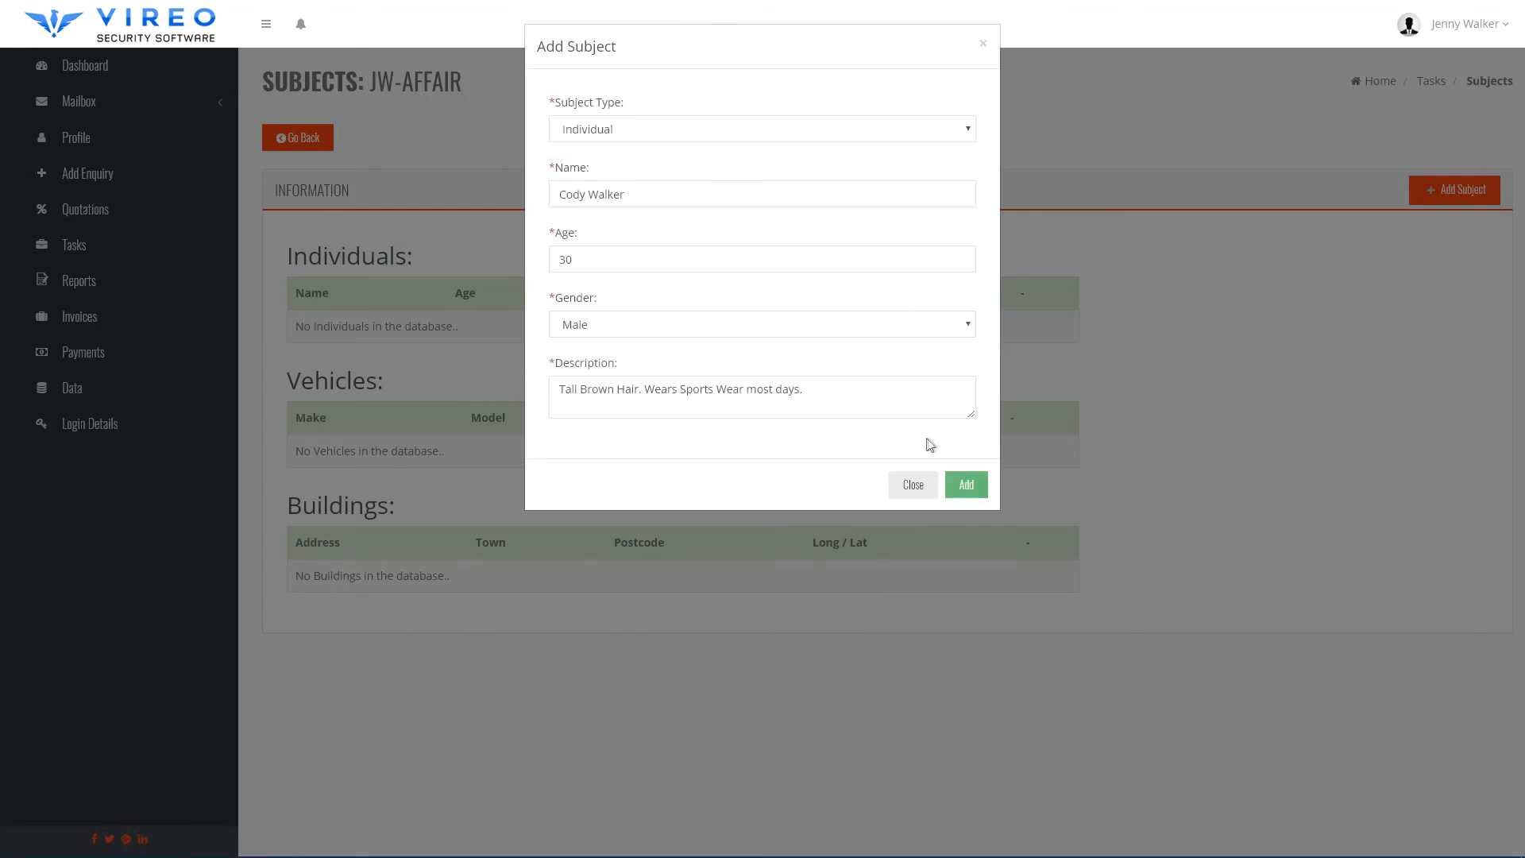
click(966, 486)
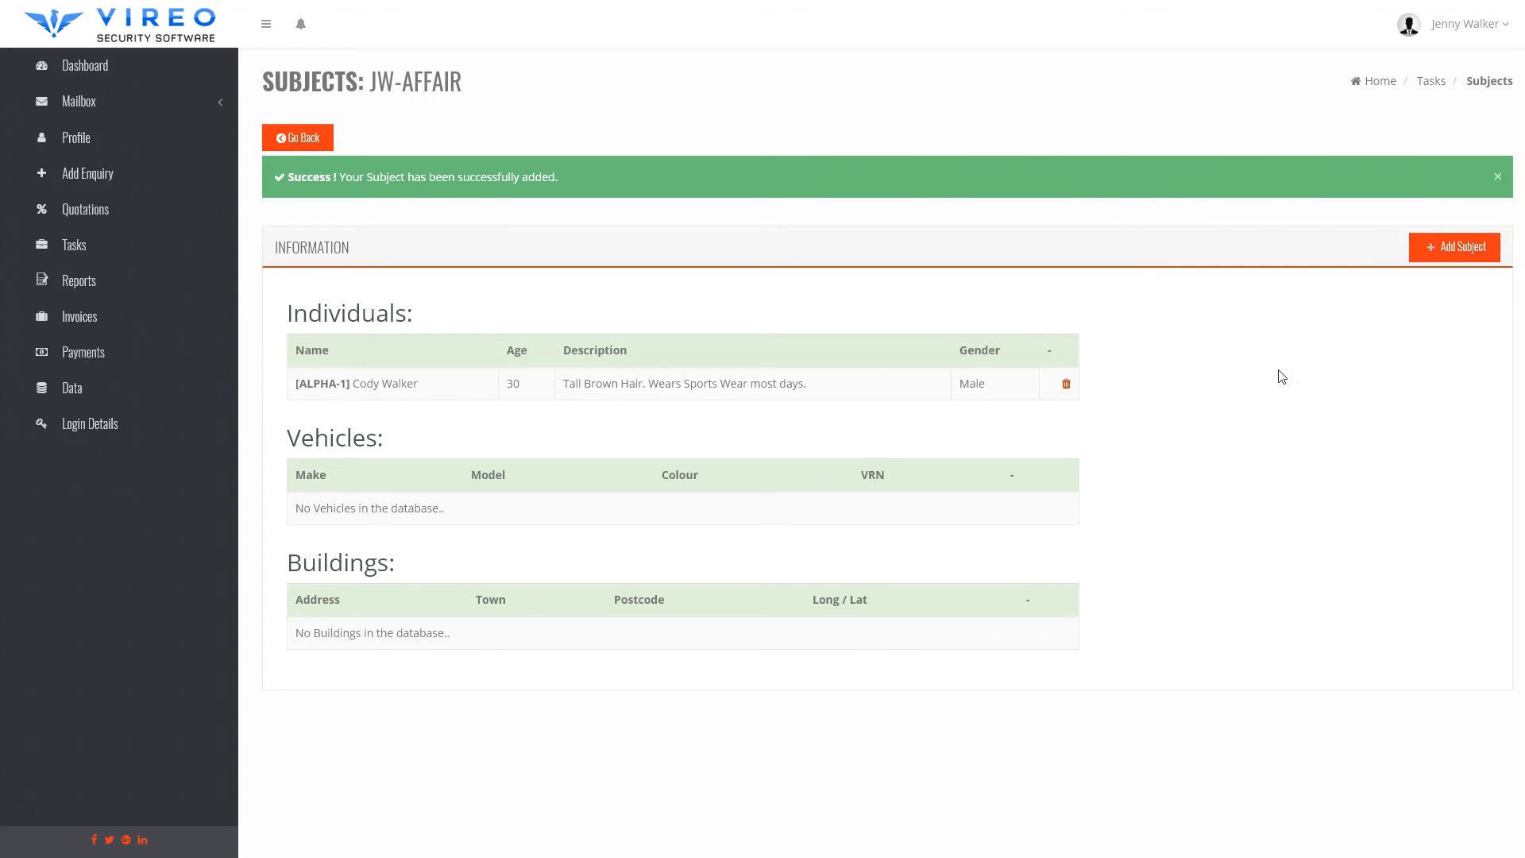
- Add the dark blue Ford Fiesta as vehicle subject Bravo-1, then open ALPHA-1's profile
click(1460, 248)
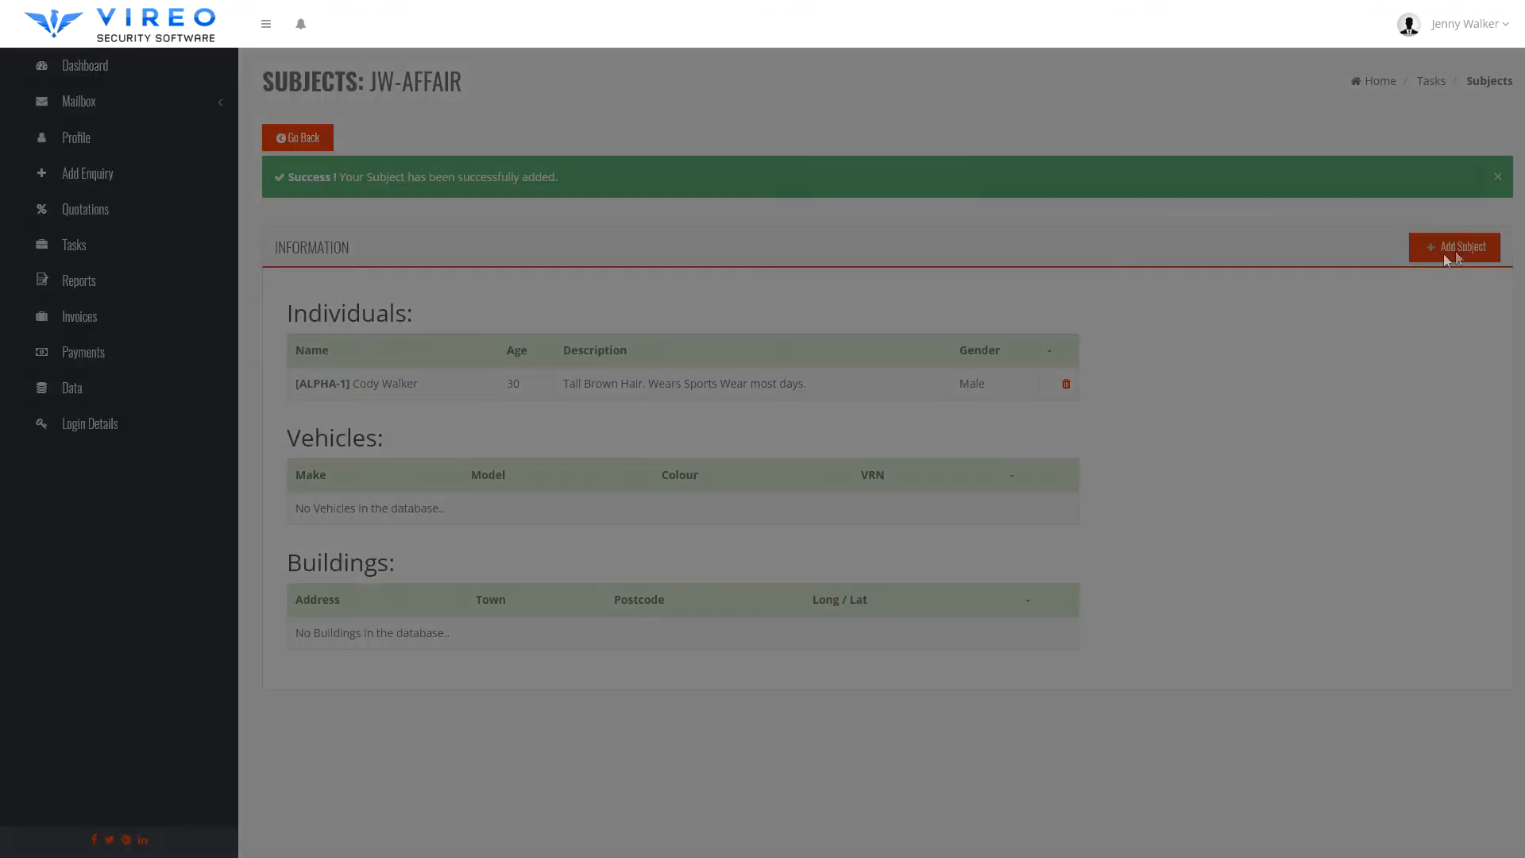
click(643, 125)
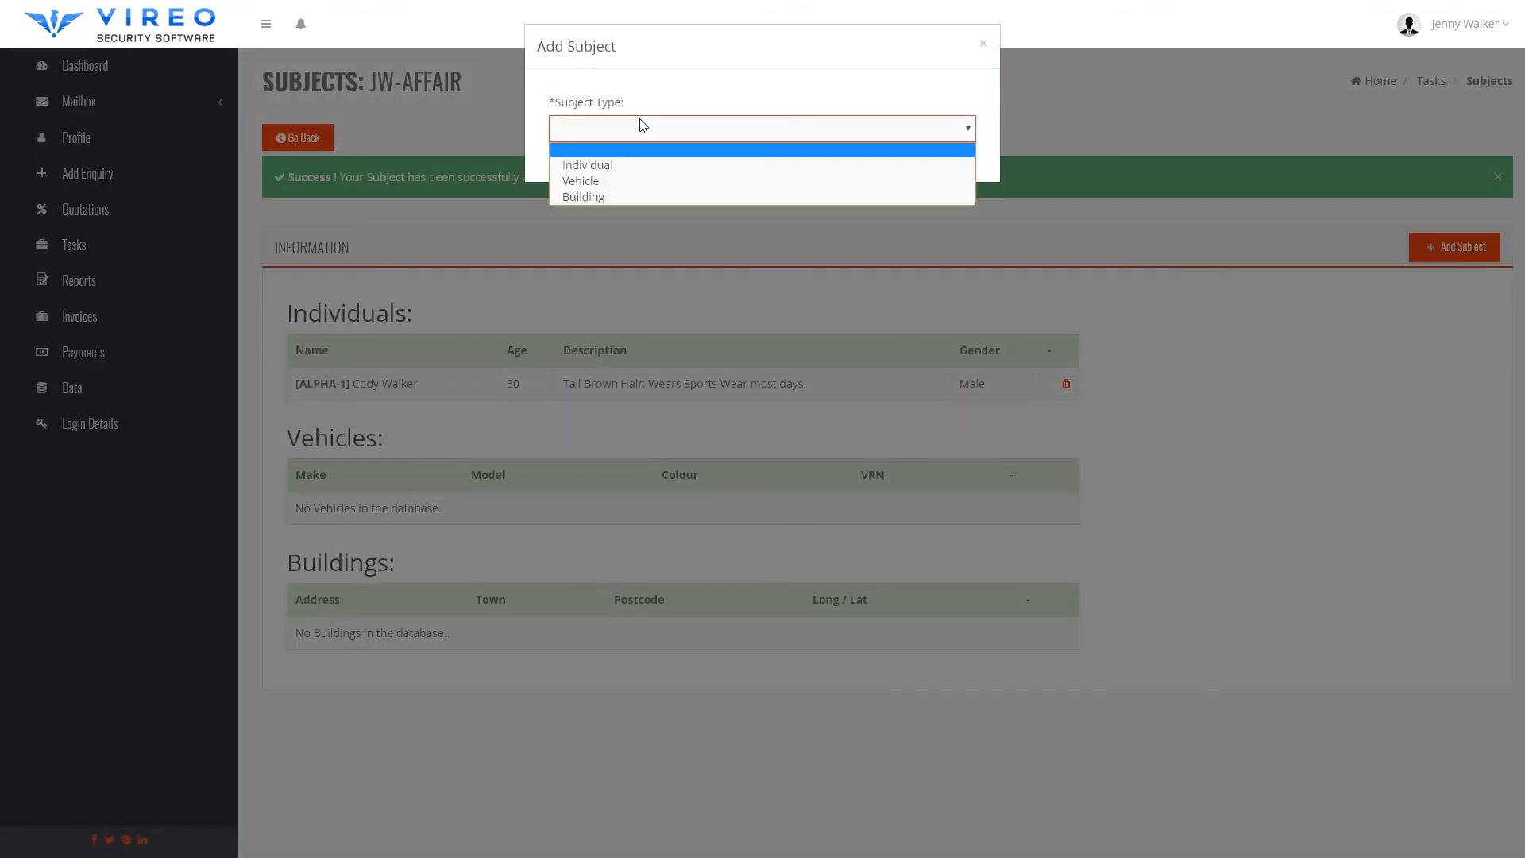
click(619, 181)
click(584, 193)
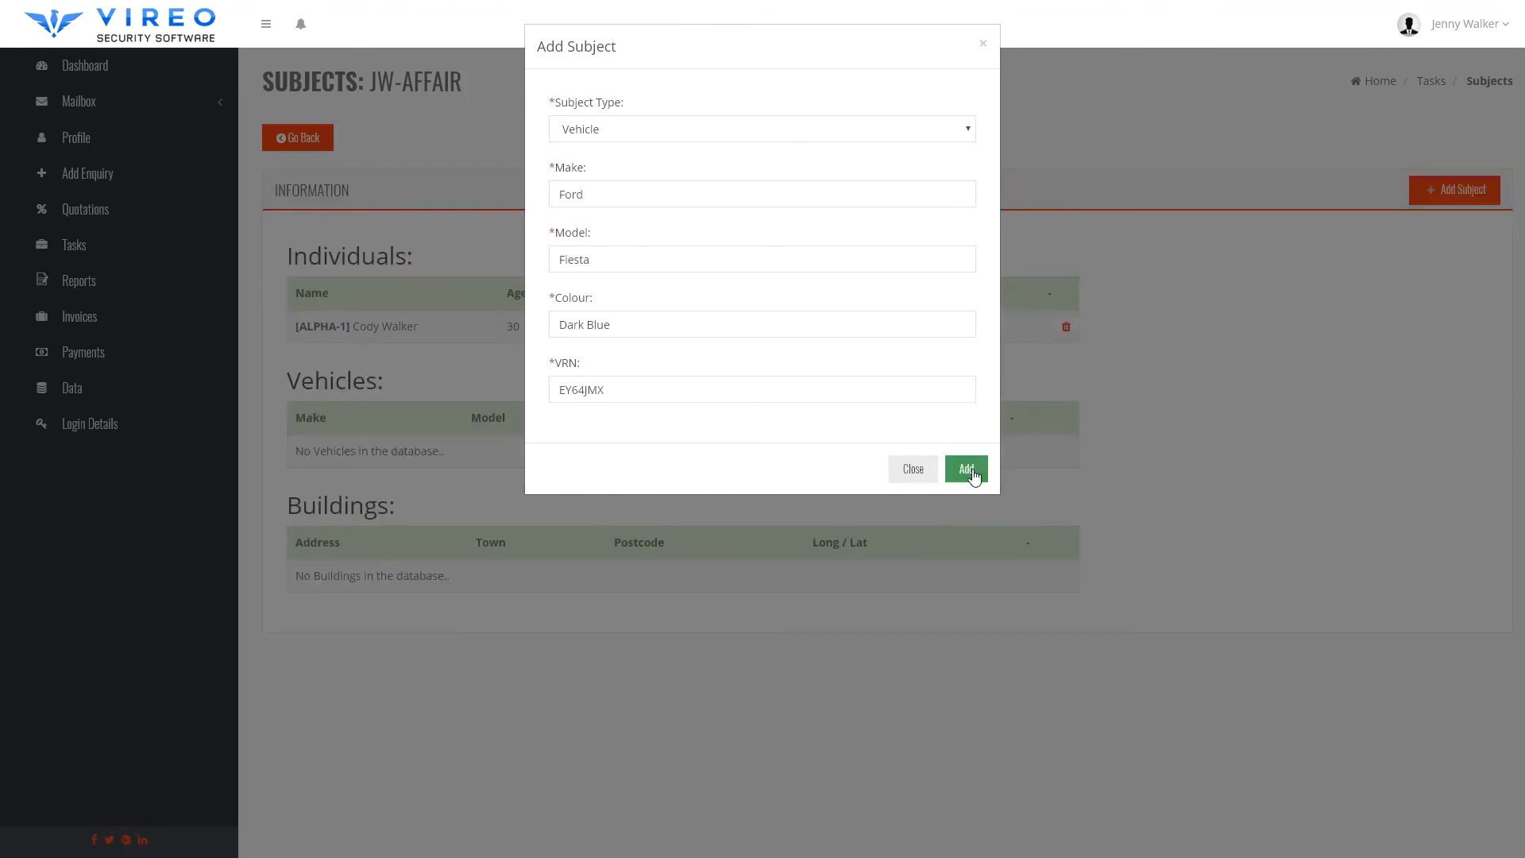
click(973, 473)
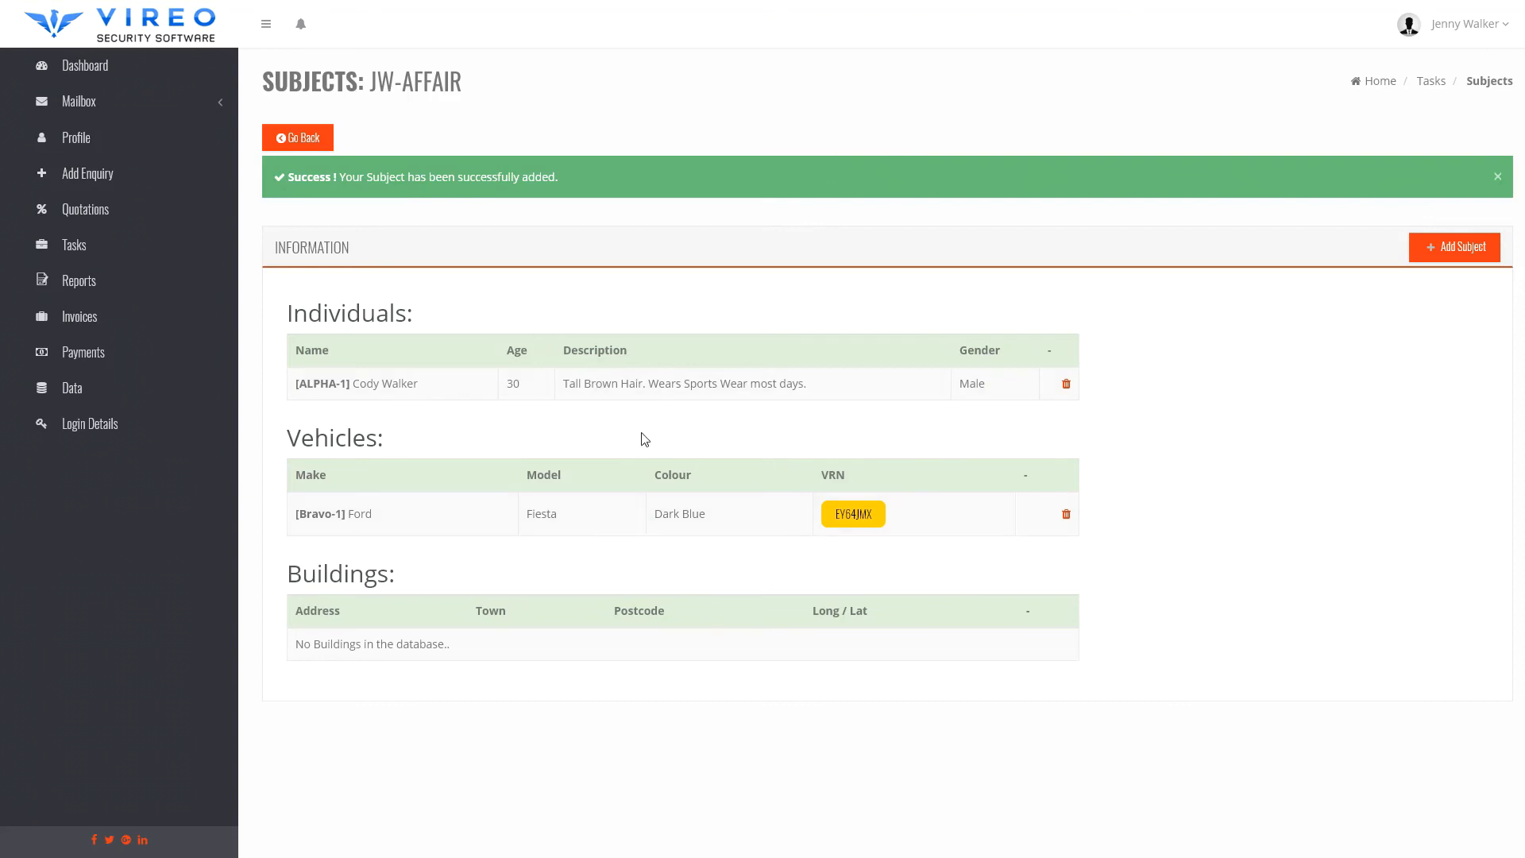
click(636, 386)
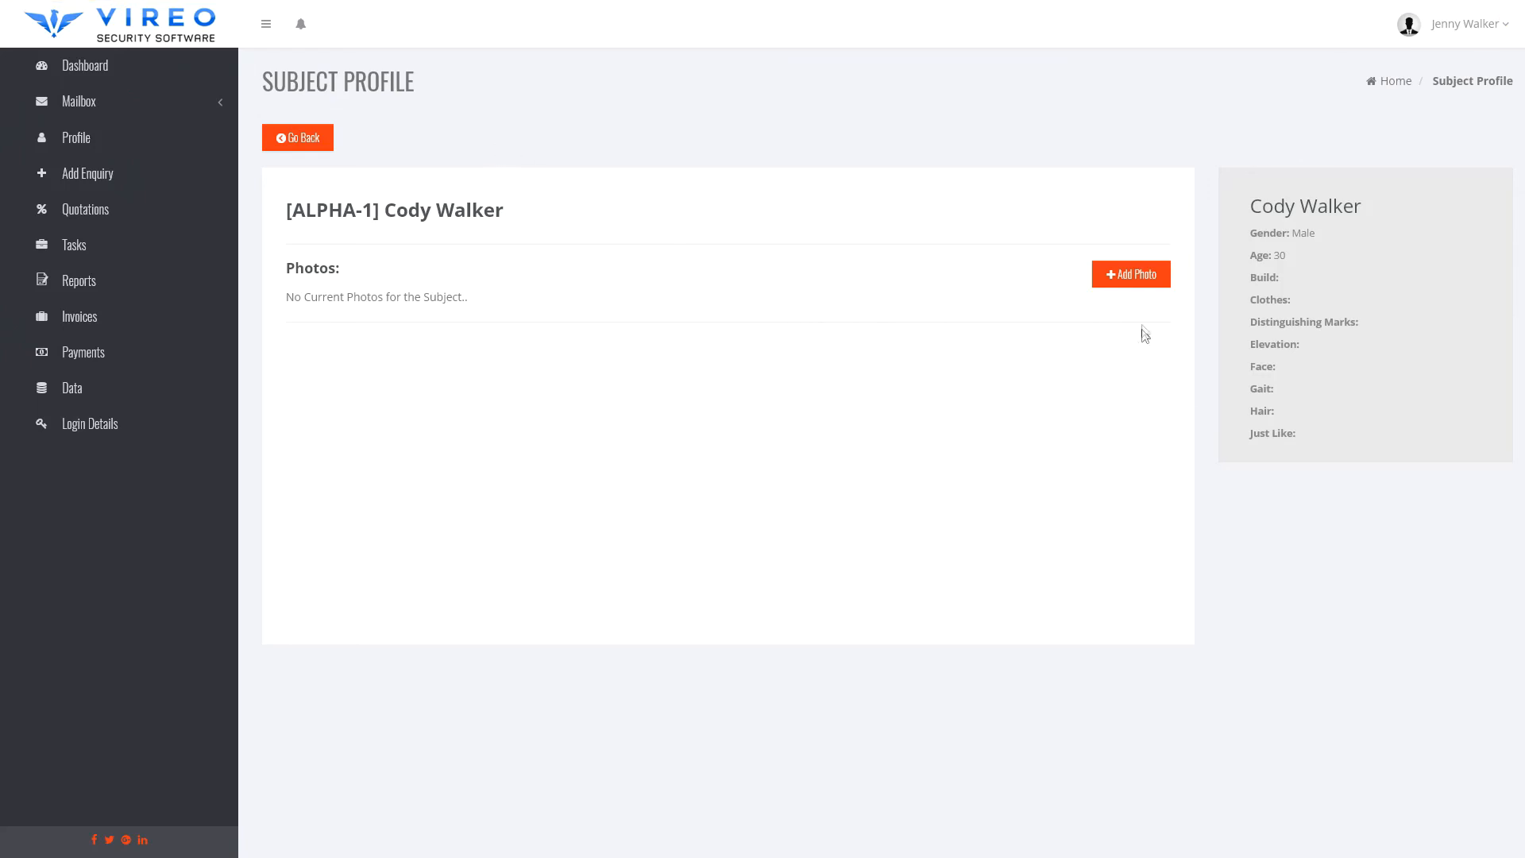
- Upload gettyimages-1013492904.jpg as ALPHA-1's 2017 photo and preview it enlarged
click(1138, 278)
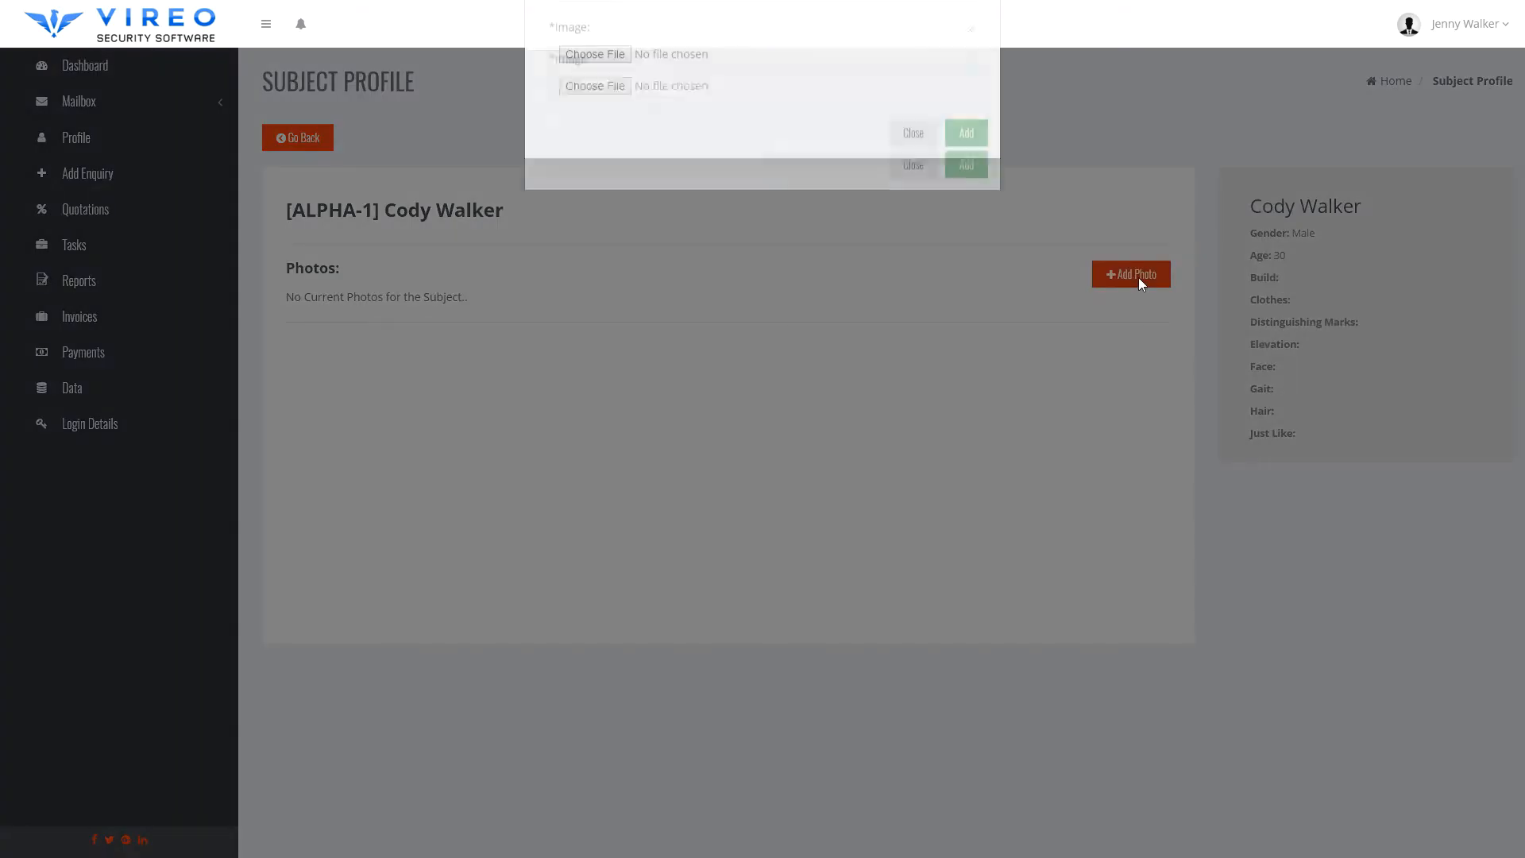
click(604, 282)
double_click(356, 127)
double_click(359, 134)
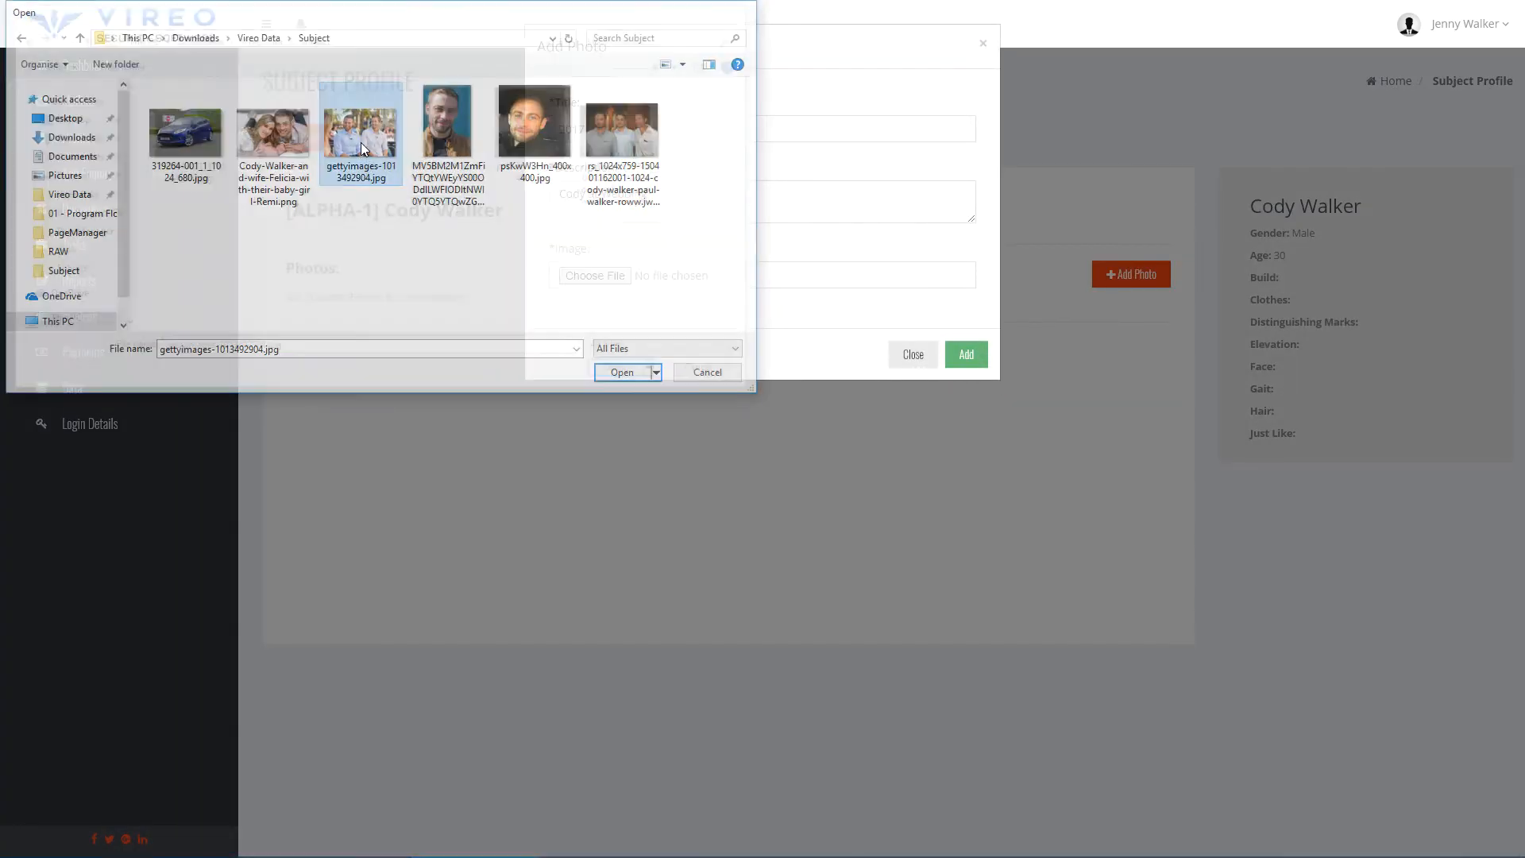
click(983, 349)
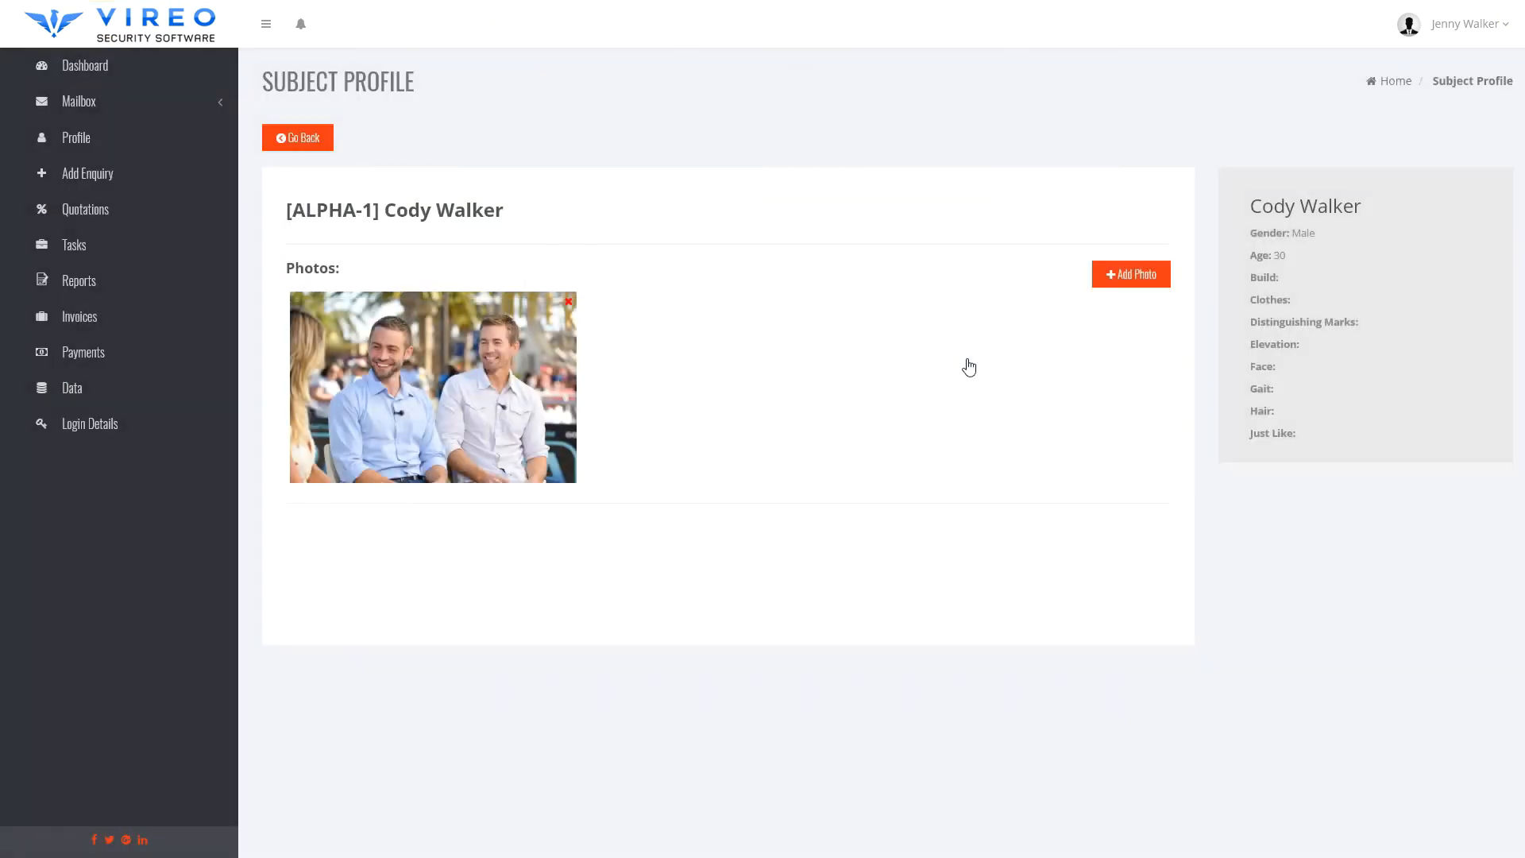
mouse_move(446, 376)
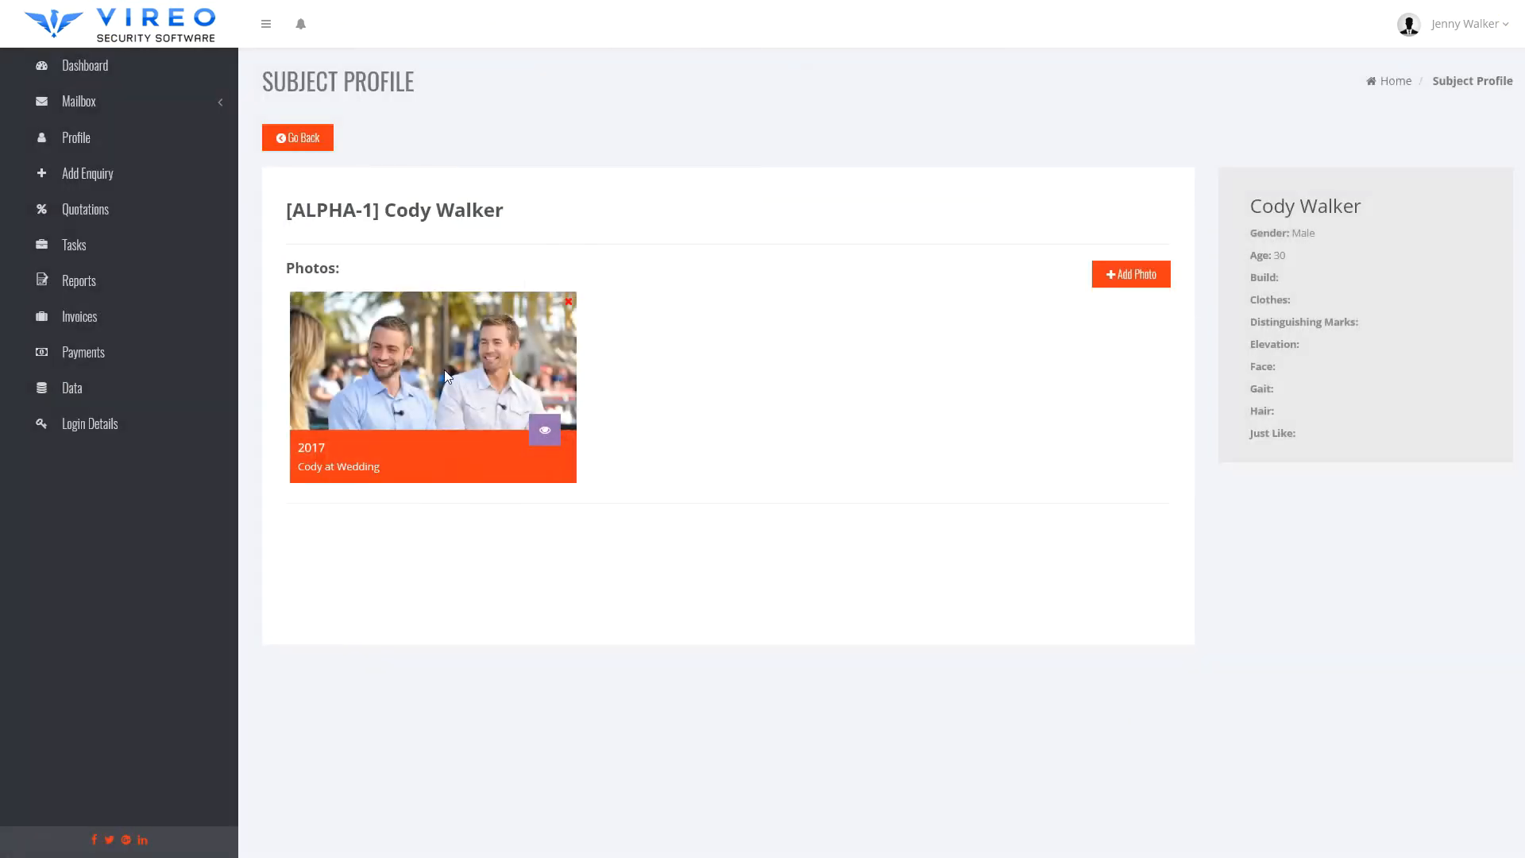
click(545, 430)
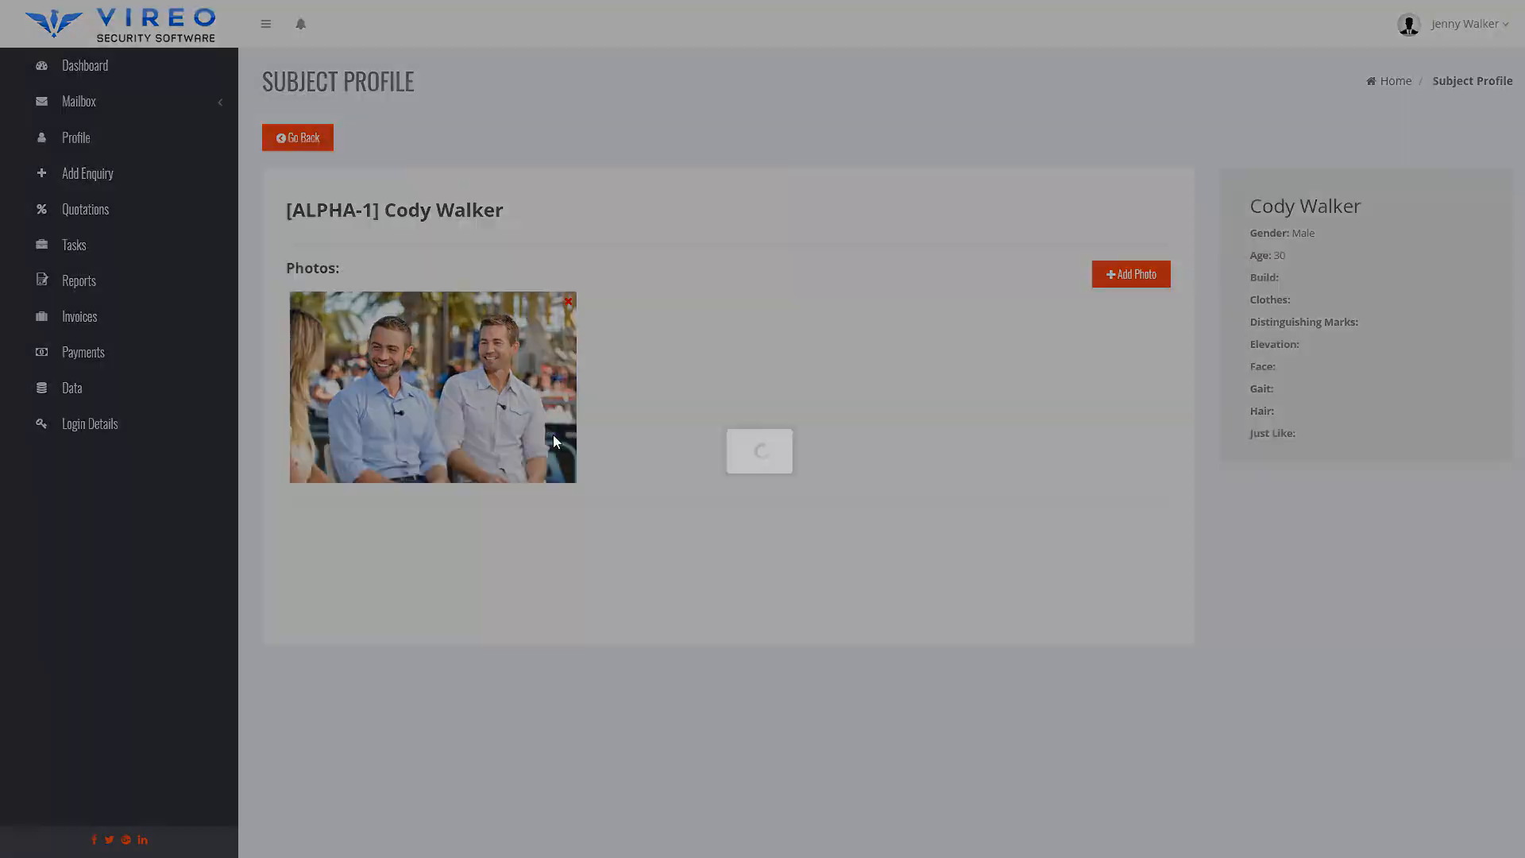
click(1134, 603)
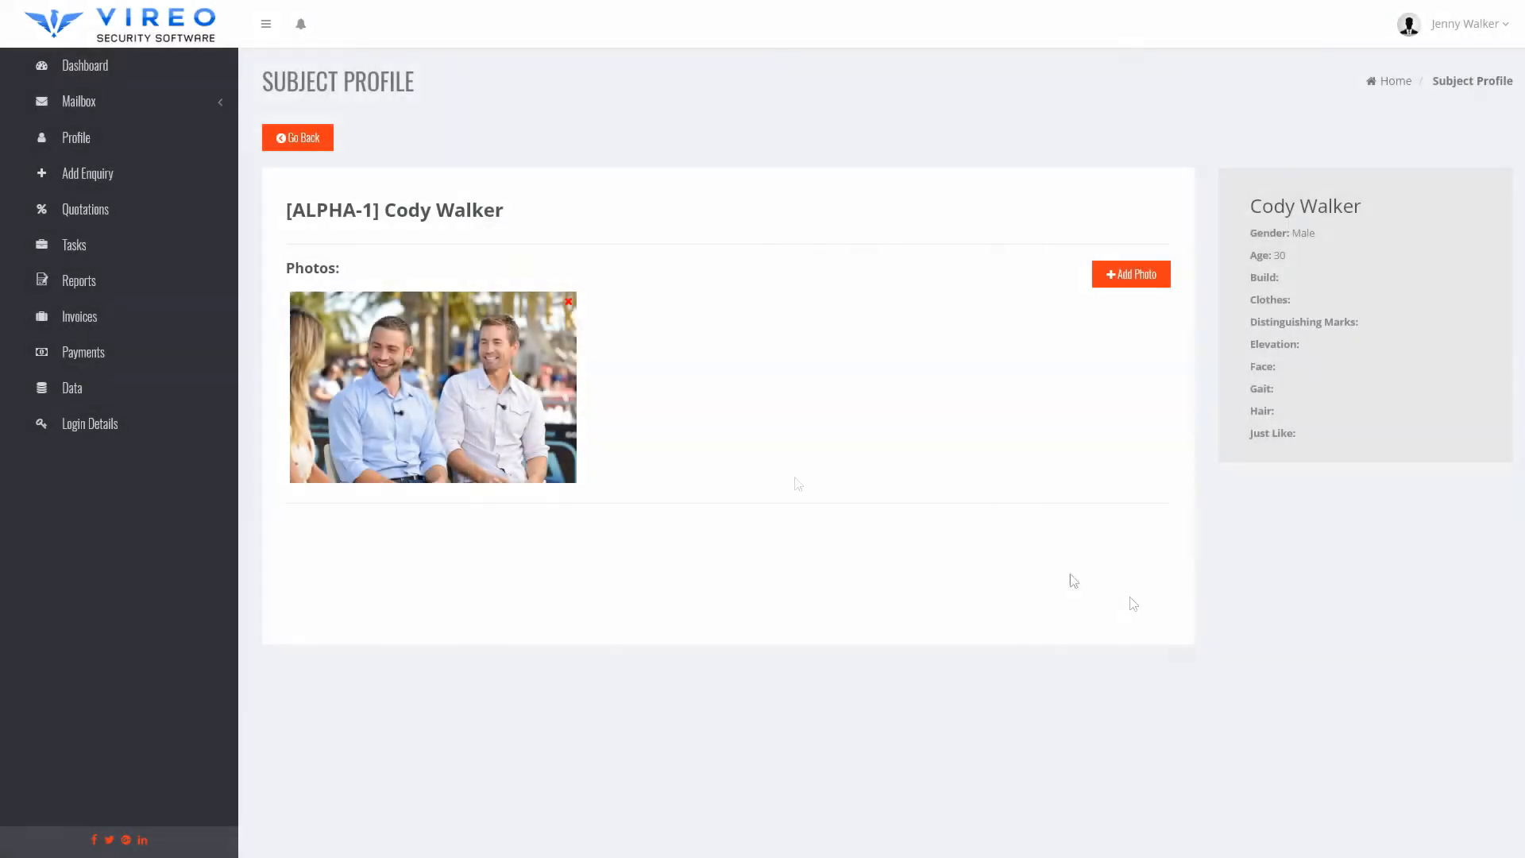
- Keep the 2017 photo, add a second photo titled 2018, and return to the subjects list
click(569, 302)
click(904, 199)
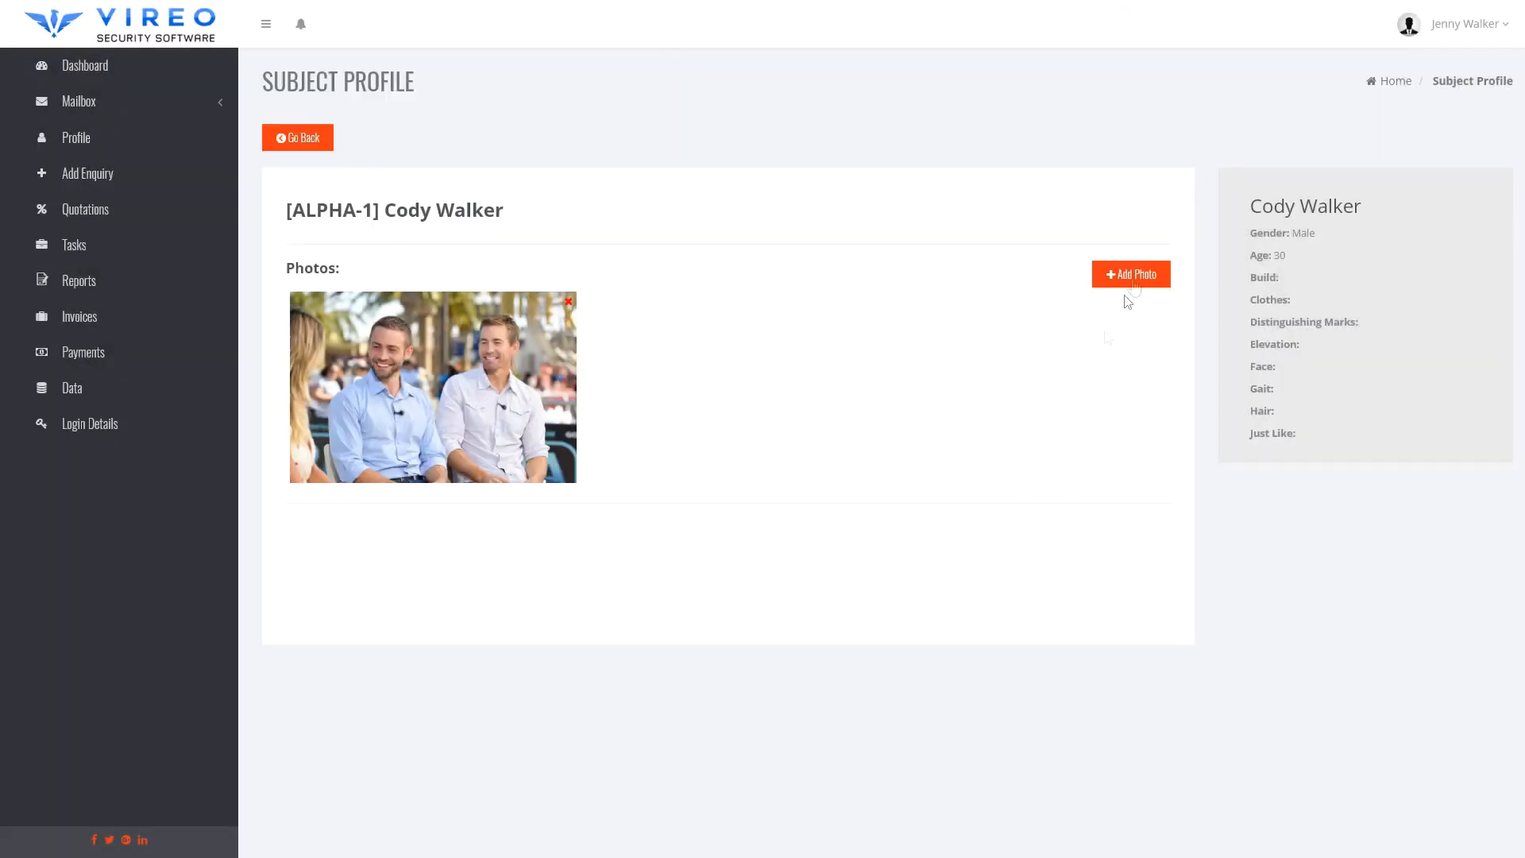
click(1136, 274)
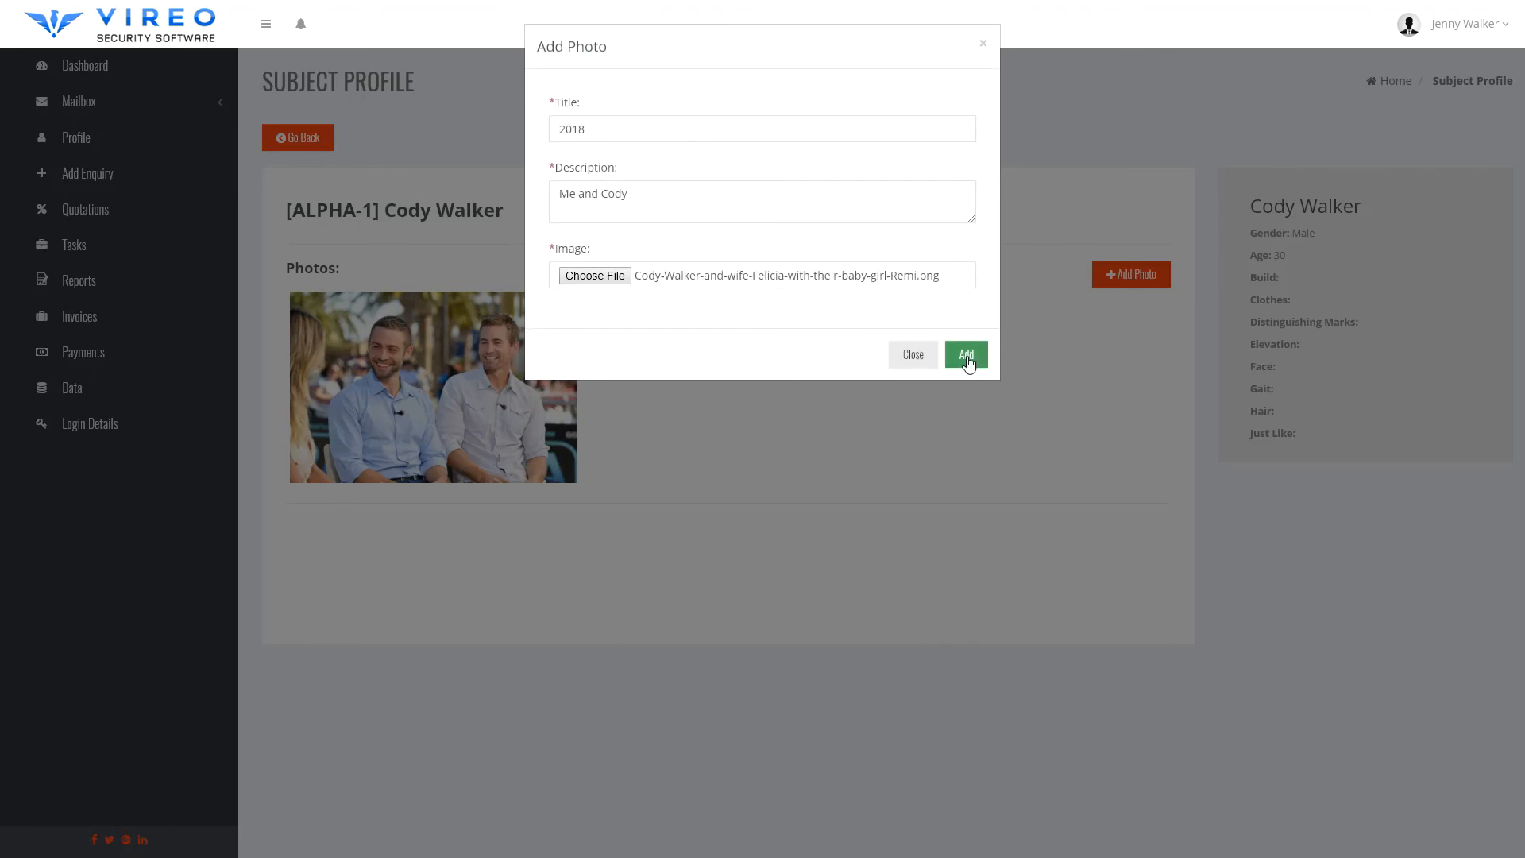
click(966, 354)
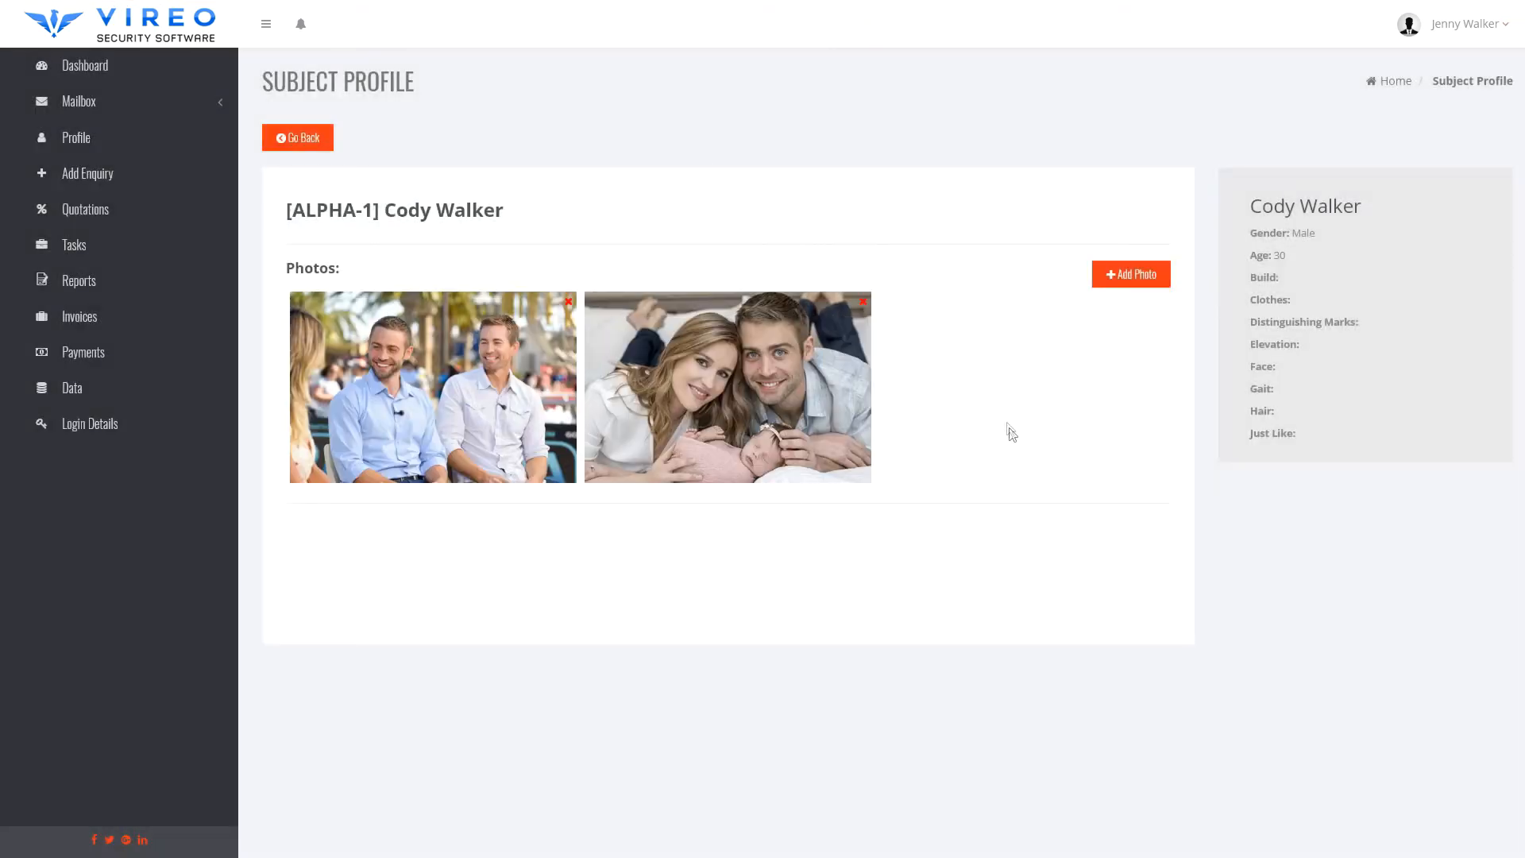
mouse_move(416, 373)
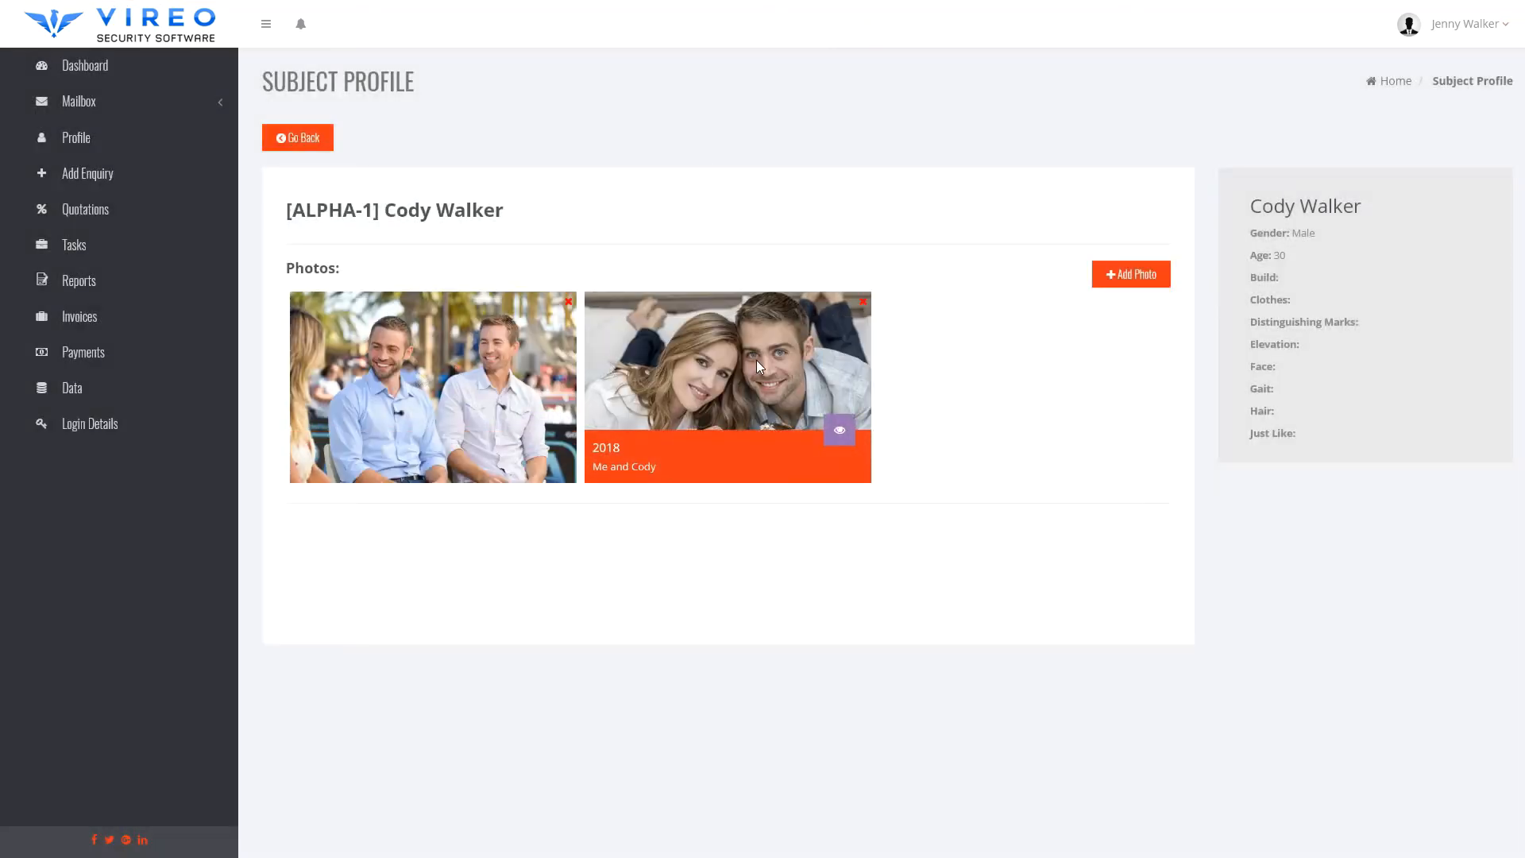
click(310, 138)
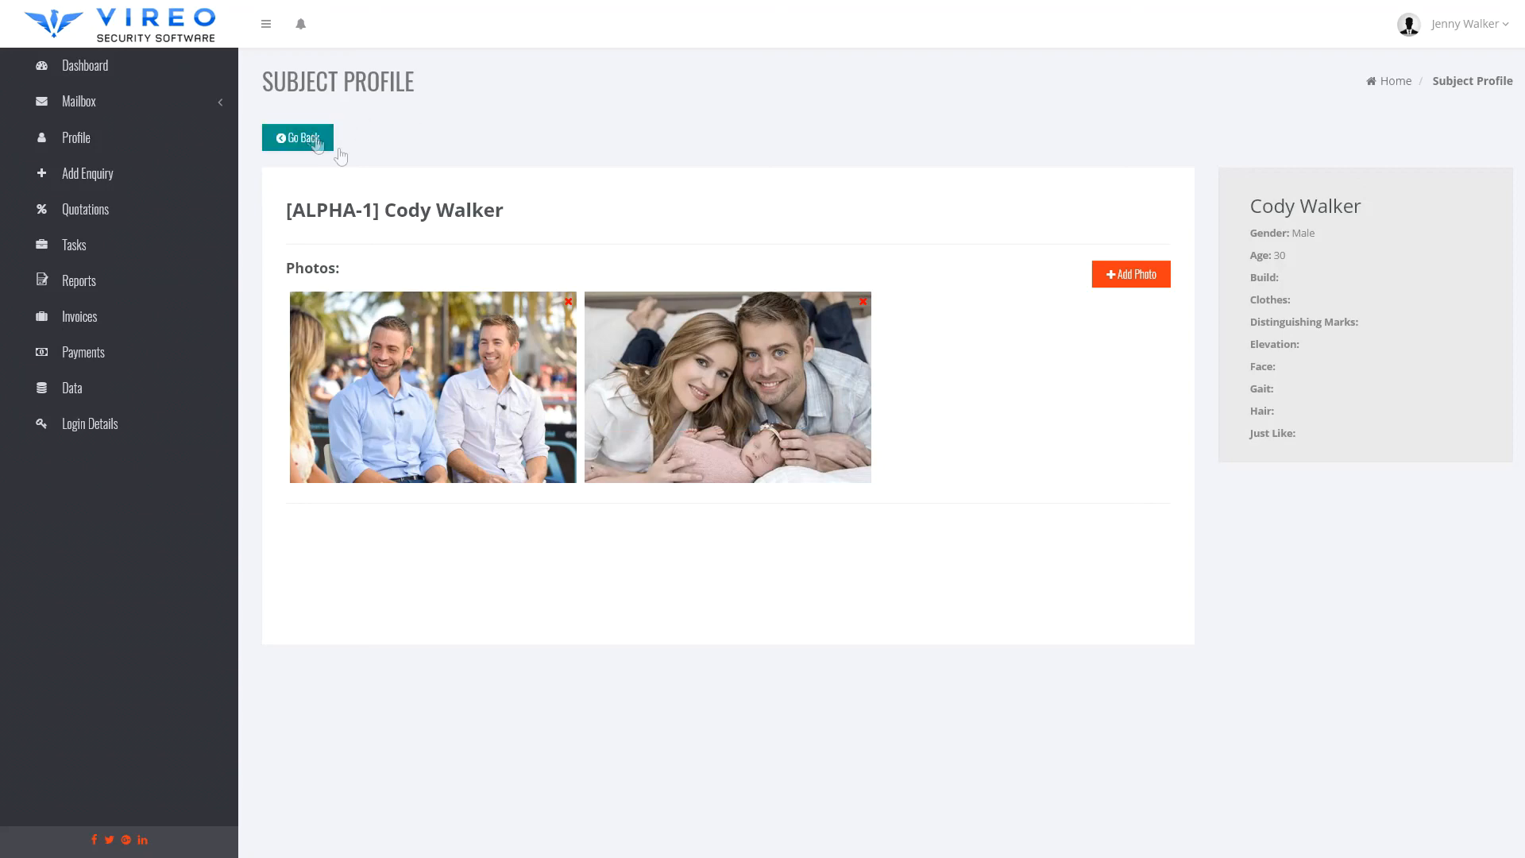
- Give Bravo-1 a 'Dark Blue Fiesta taken for Autotrader' photo, then go back to the subjects
click(548, 454)
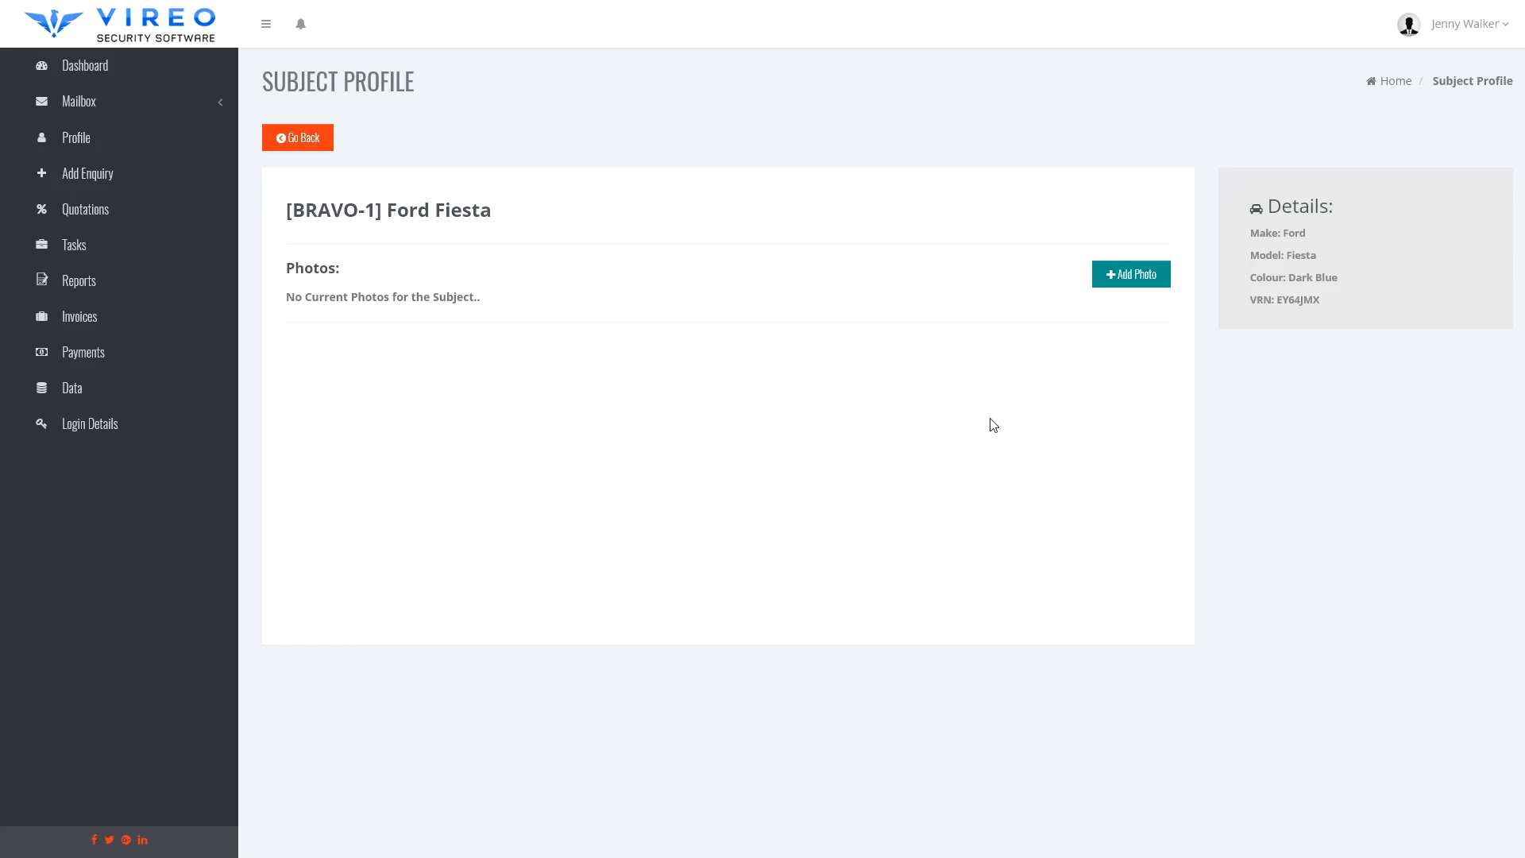
click(1136, 273)
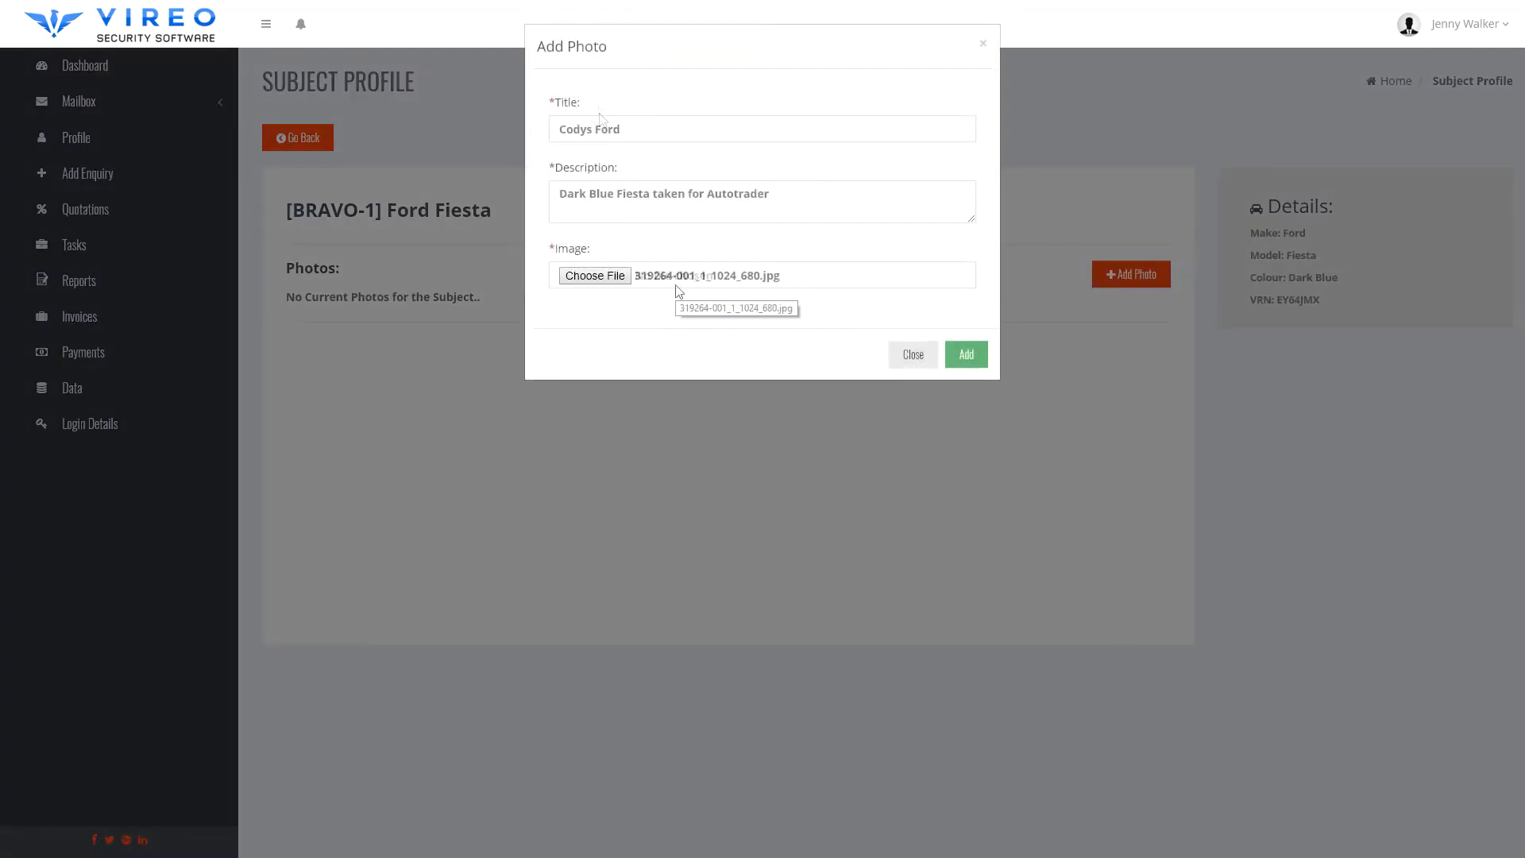
click(967, 355)
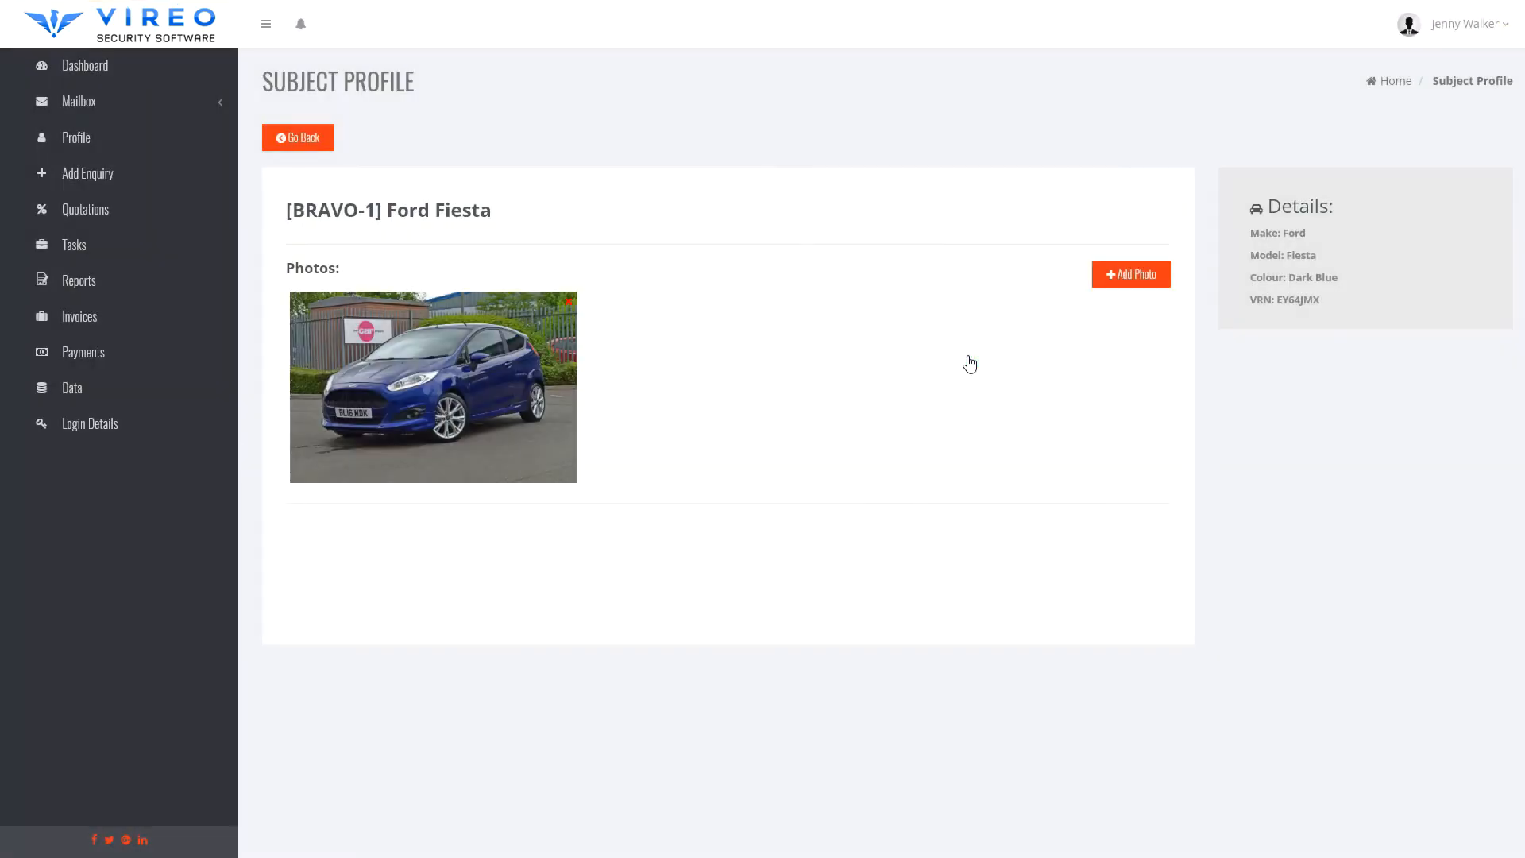
mouse_move(356, 362)
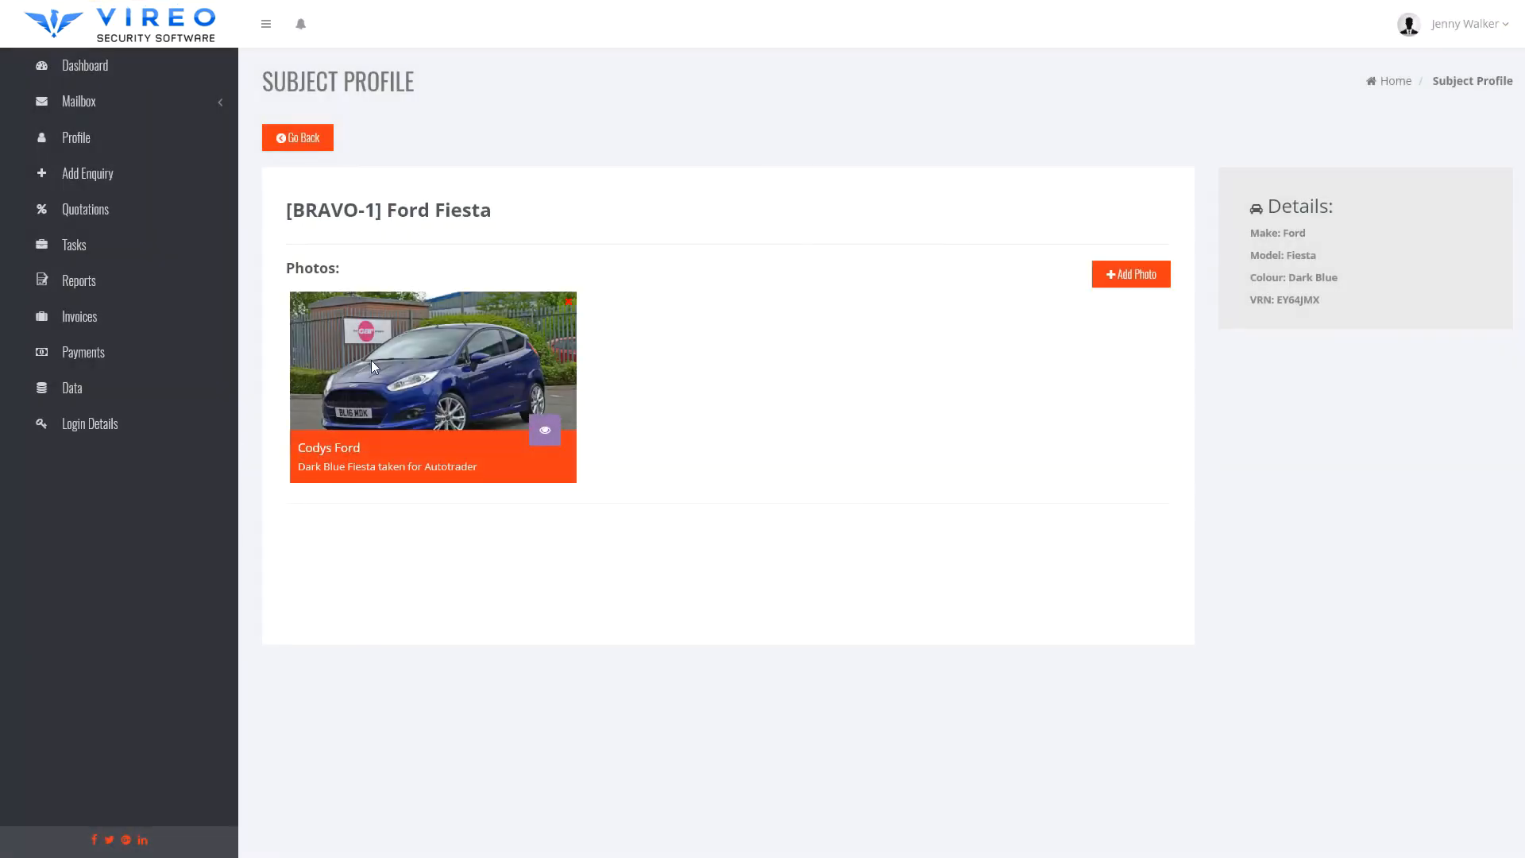
click(298, 137)
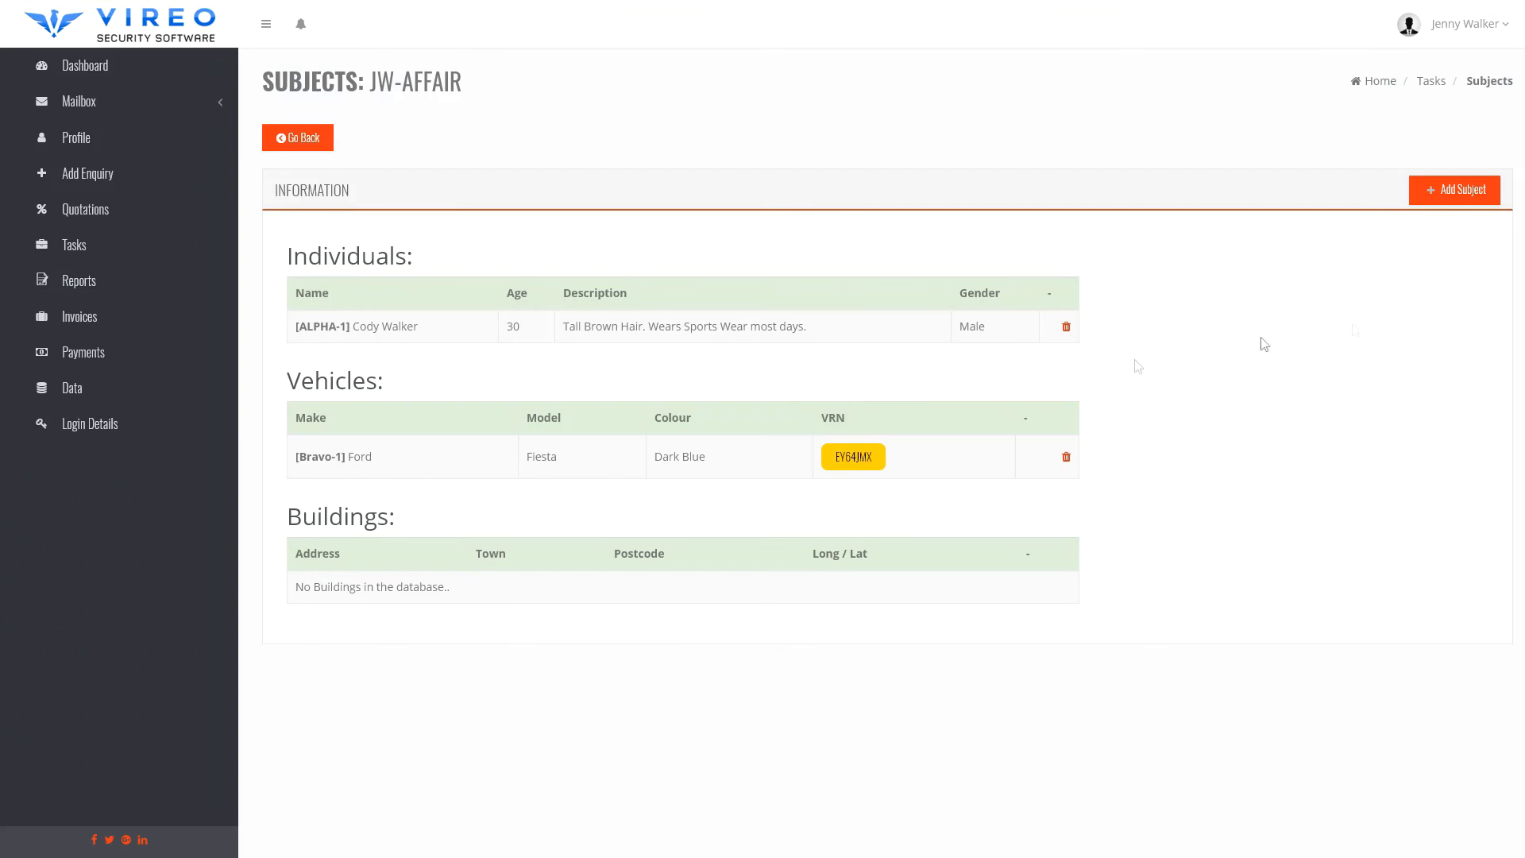
- Add the target's house as building subject CHARLIE-1 and check its location on the map
click(1477, 196)
click(644, 126)
click(608, 196)
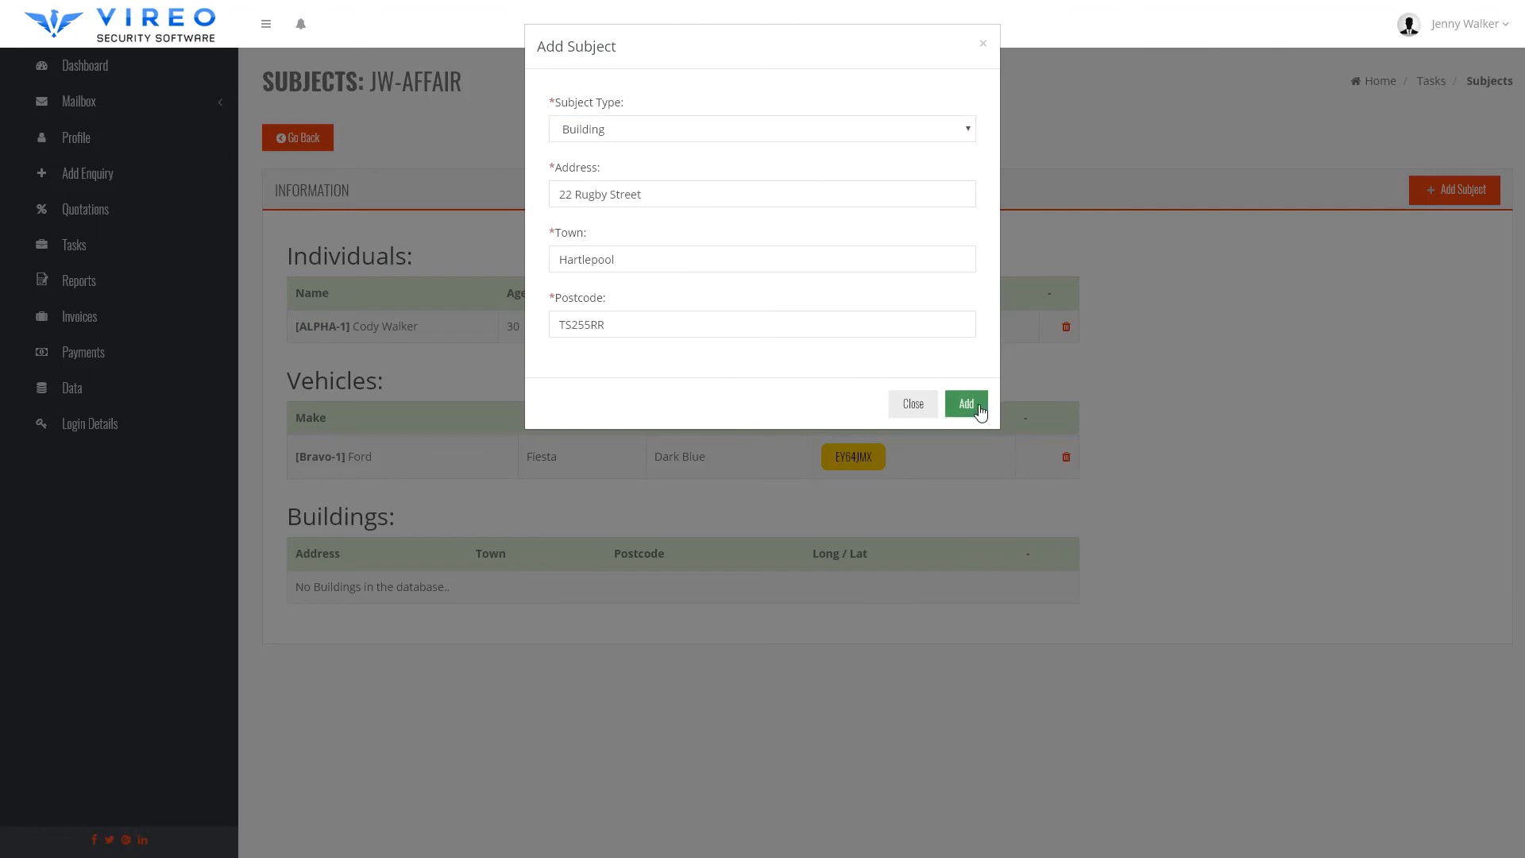
click(977, 406)
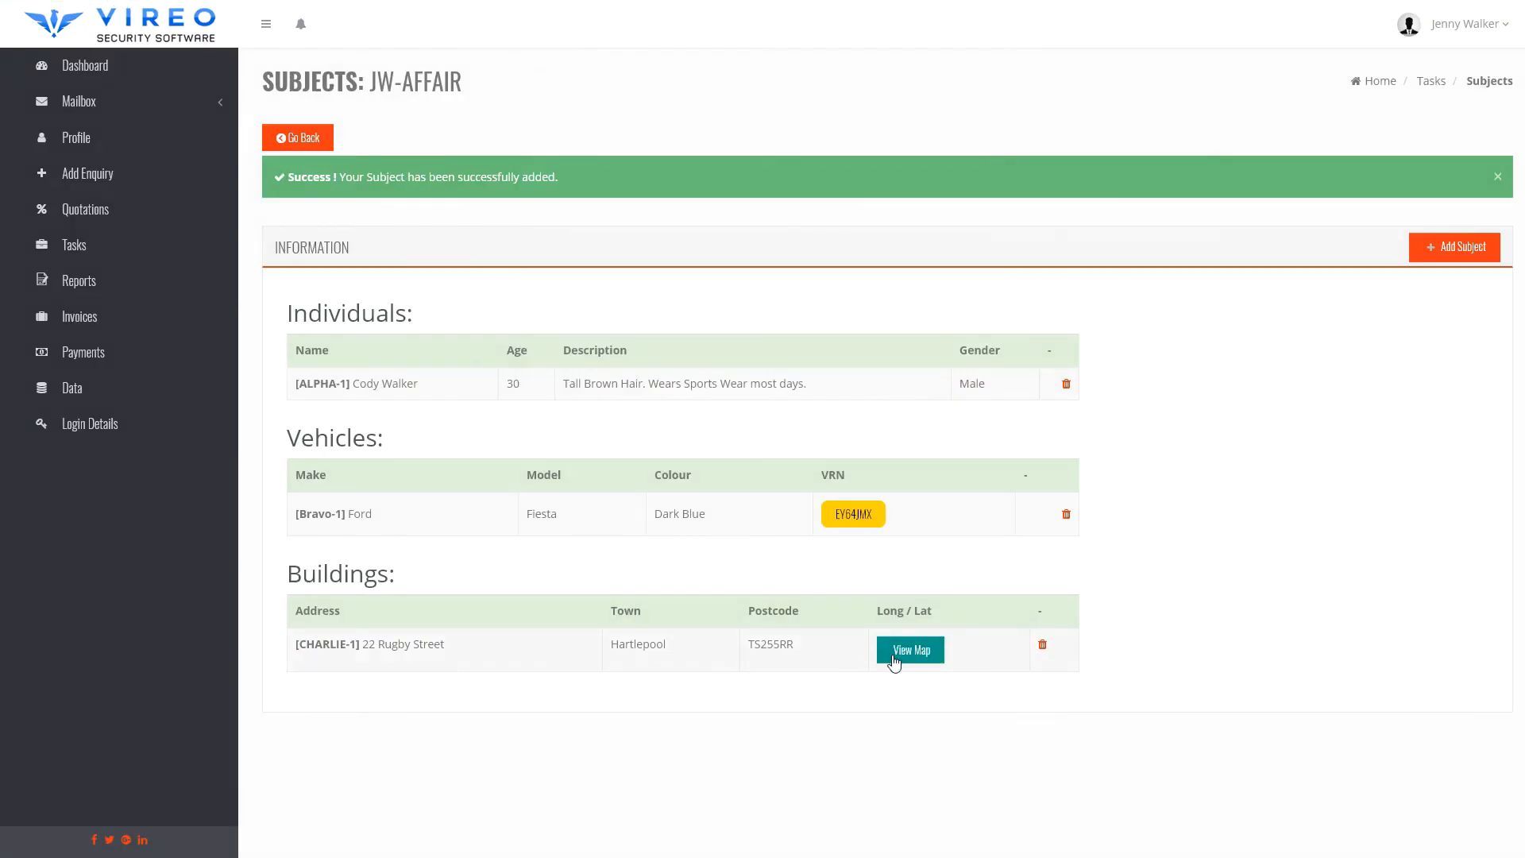
click(911, 650)
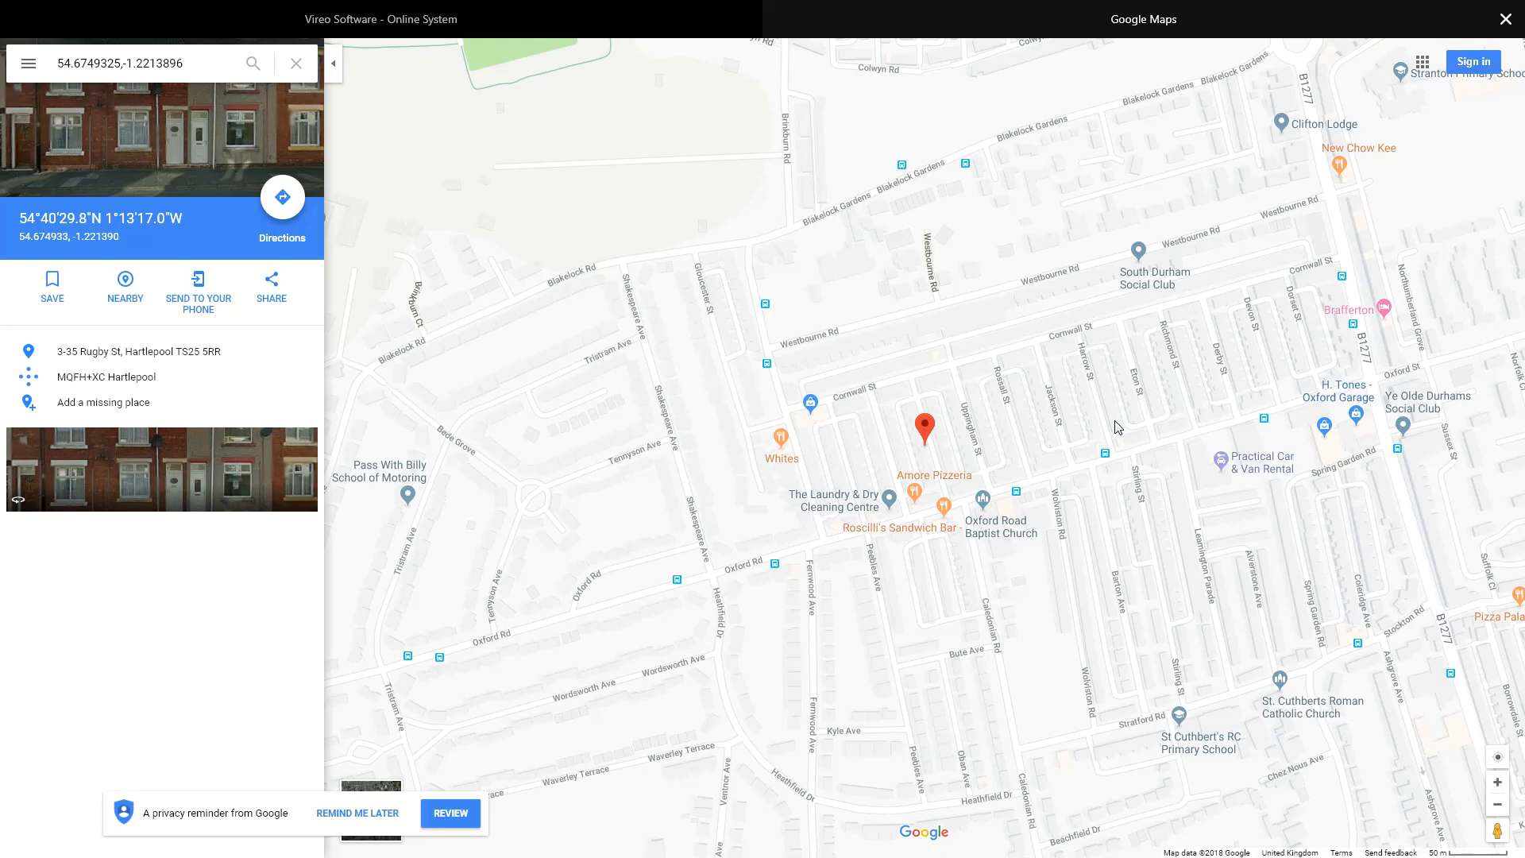
click(1505, 19)
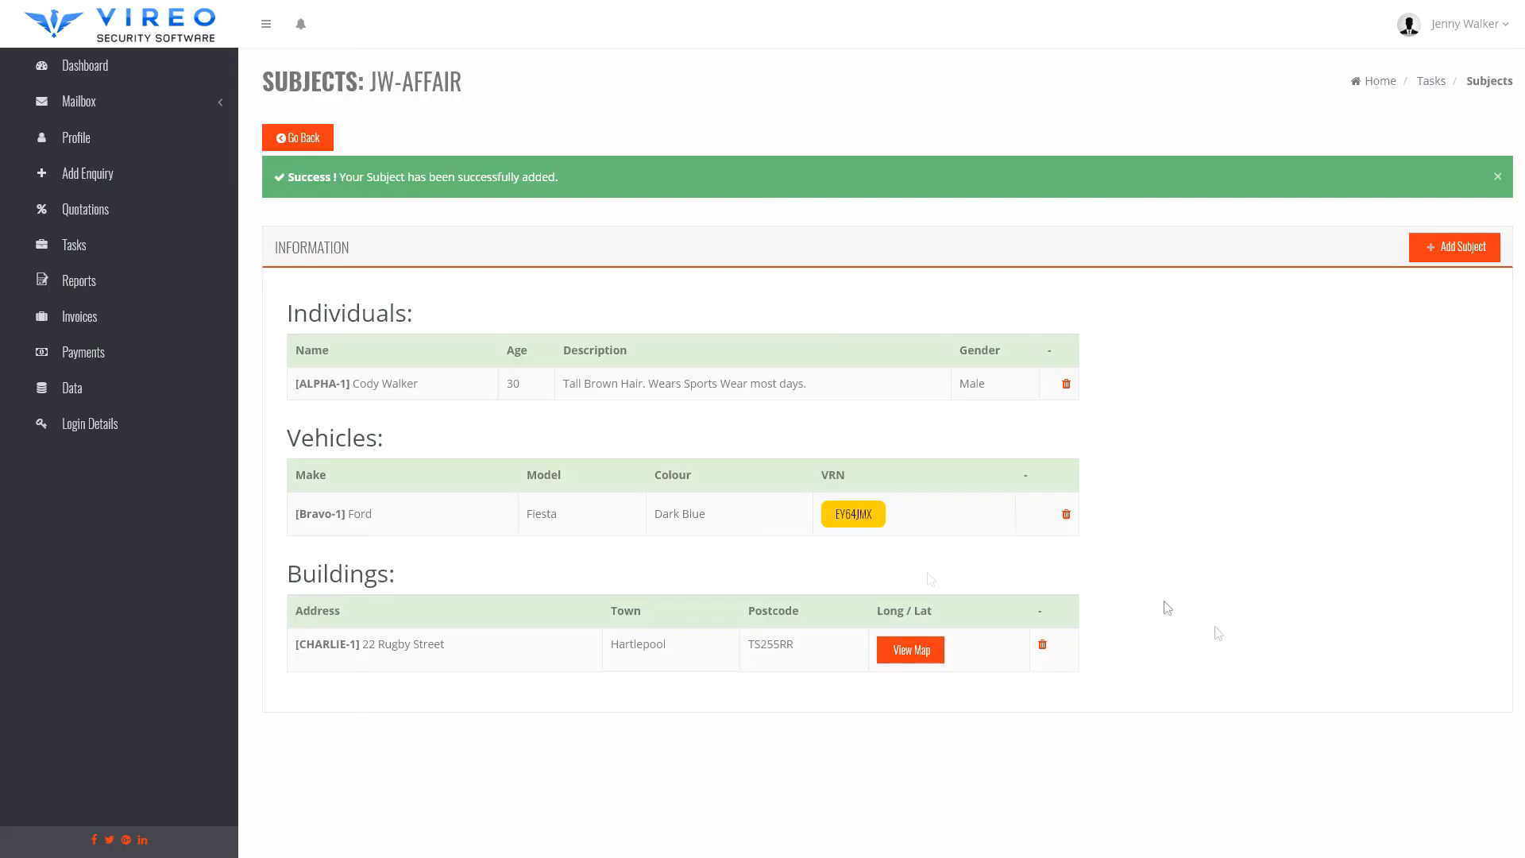
- Attach the snowy street image to CHARLIE-1 as 'Front of Property', described 'First house in the street'
click(480, 660)
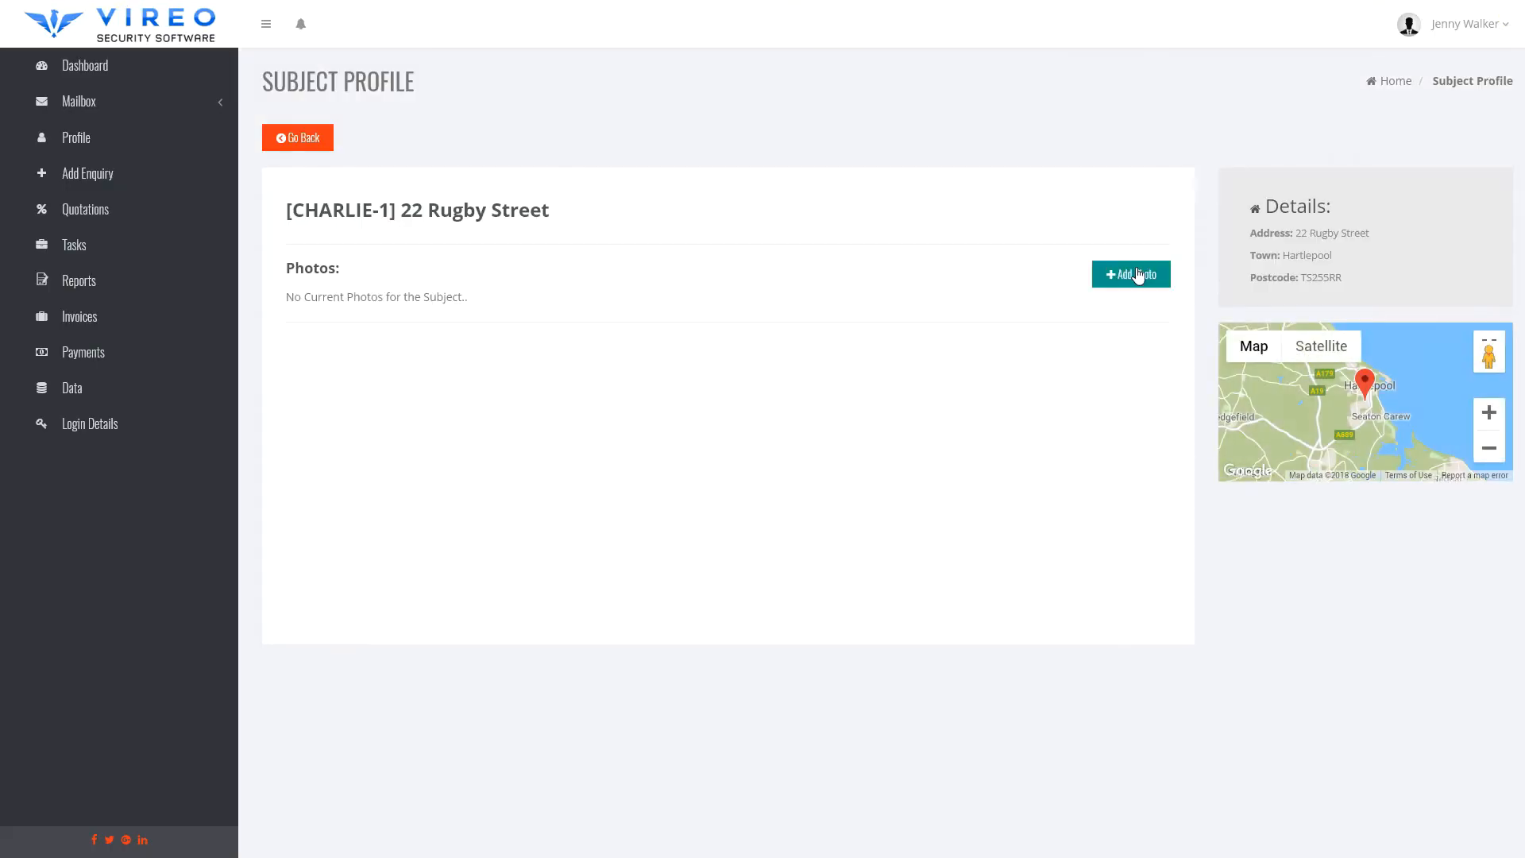
click(1138, 274)
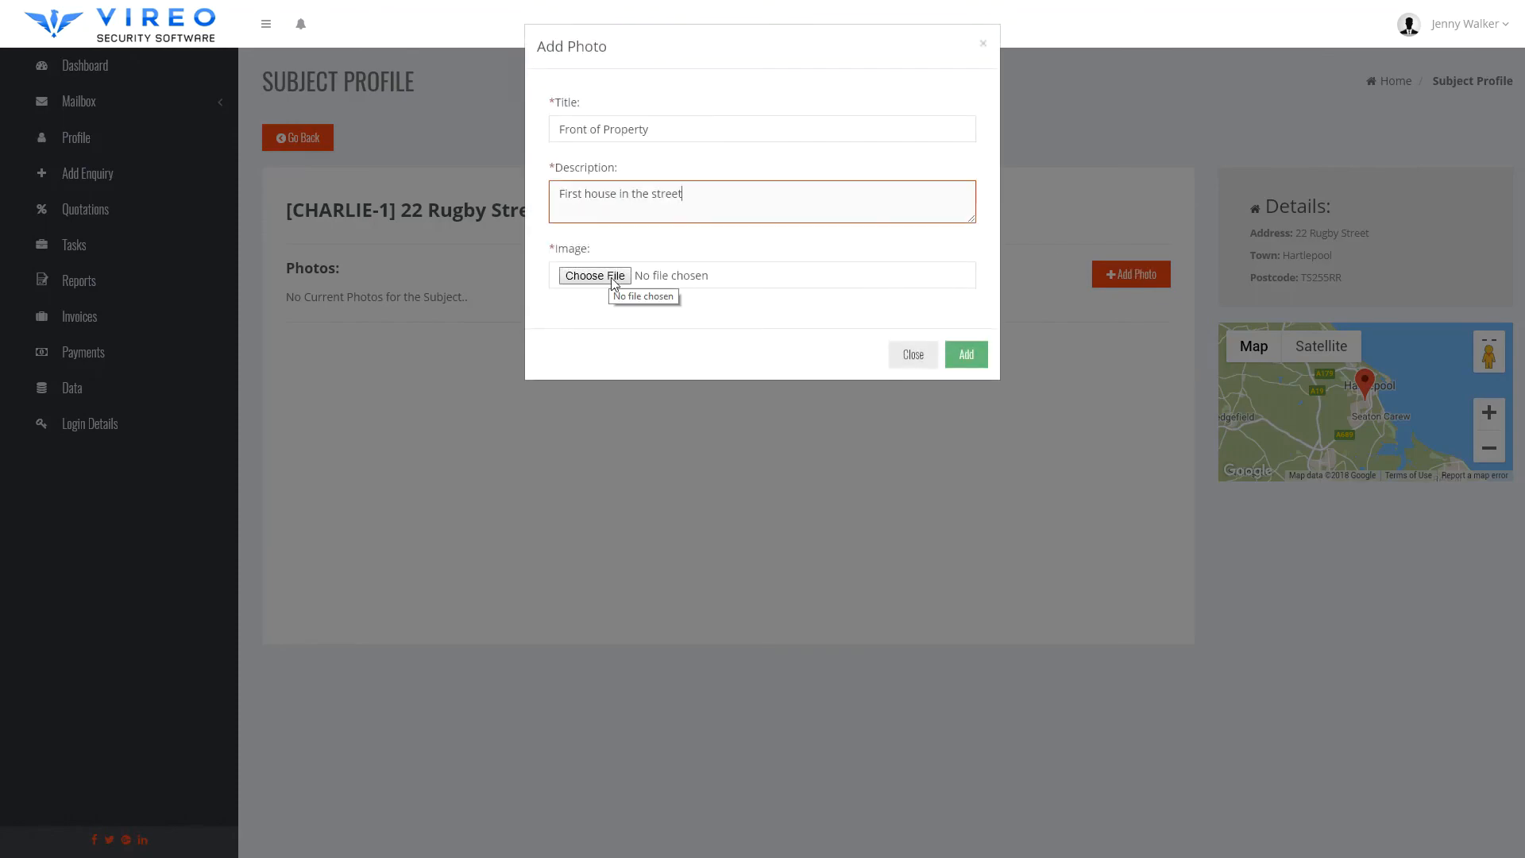
click(614, 276)
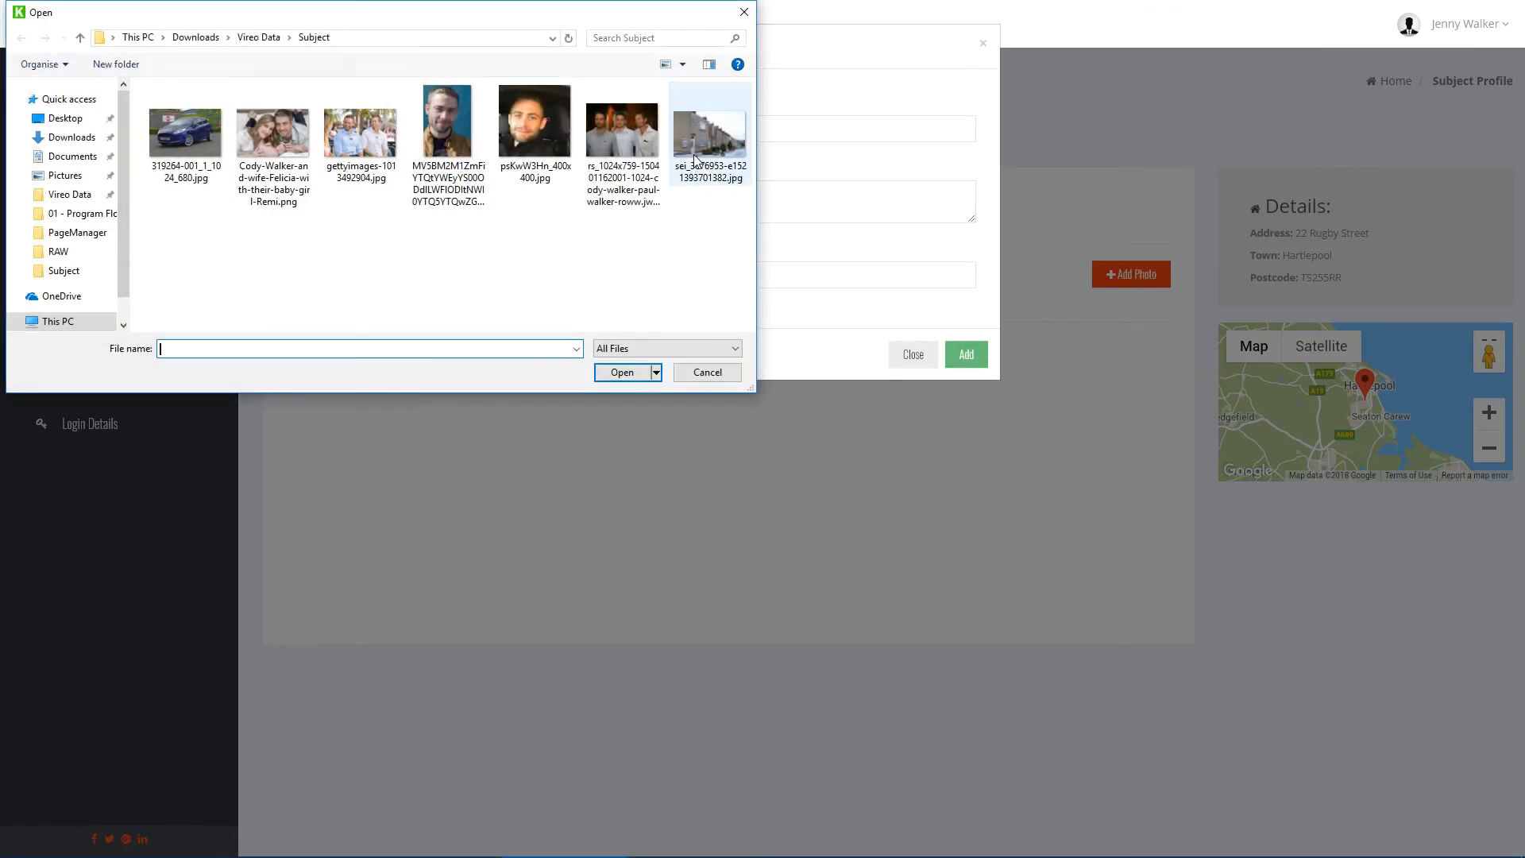
double_click(708, 132)
click(965, 354)
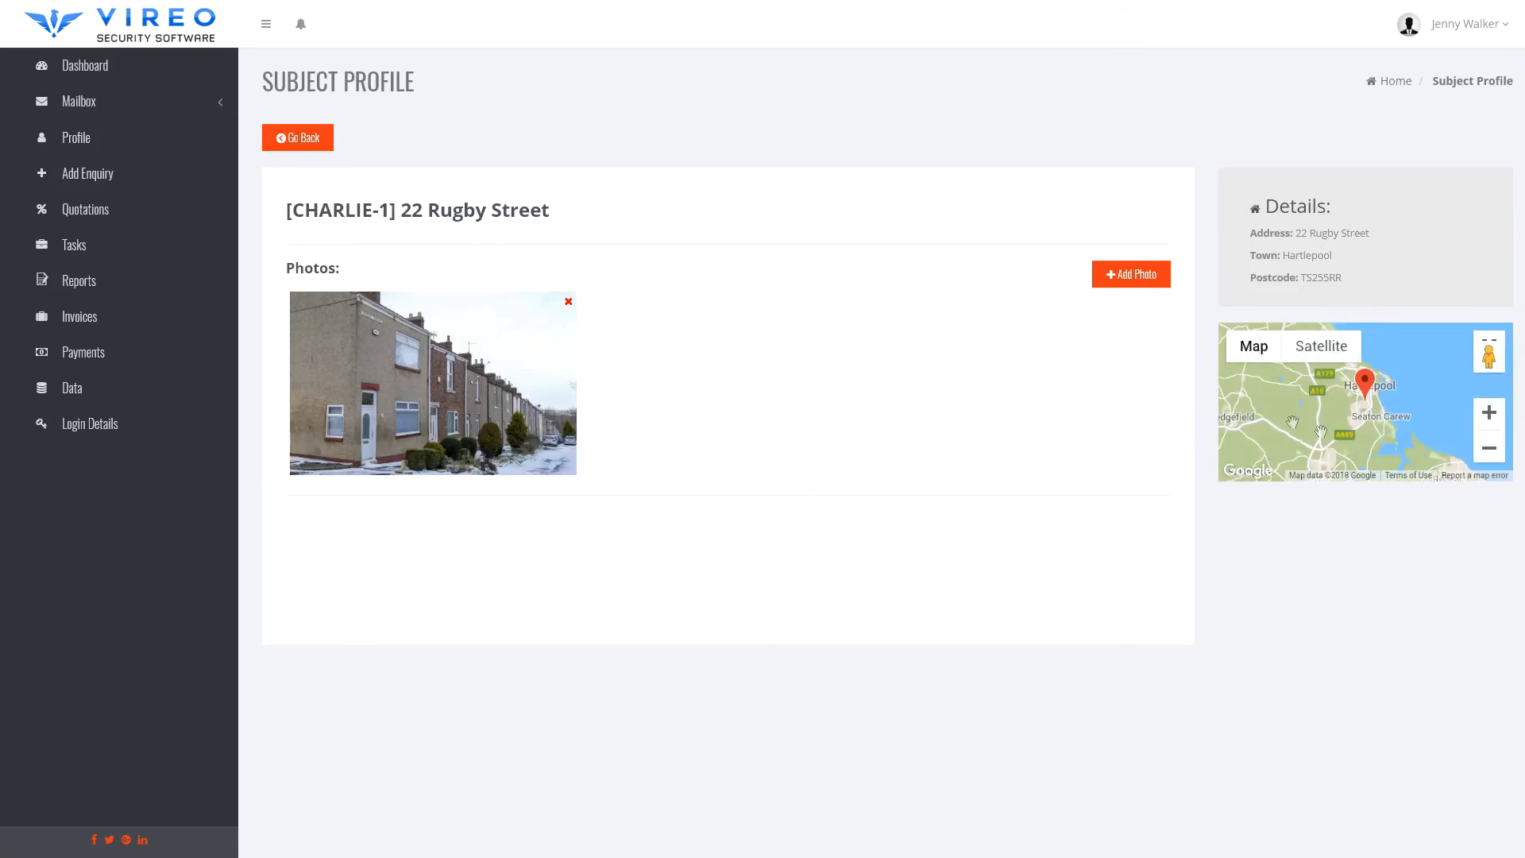
click(1494, 413)
click(1494, 413)
click(1494, 413)
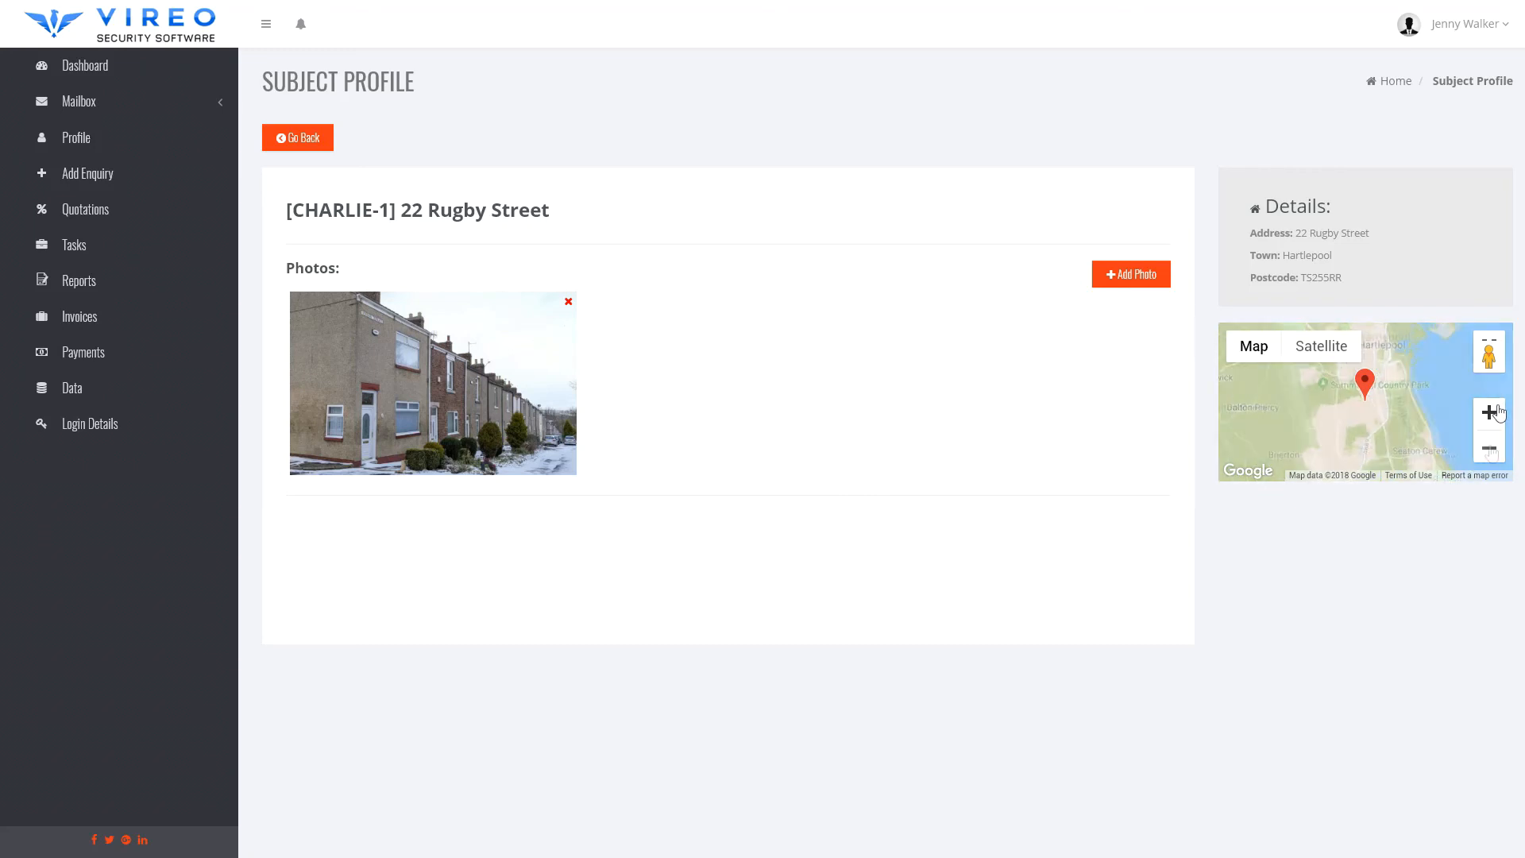
click(1494, 413)
click(1494, 413)
click(1493, 413)
click(1493, 413)
click(1493, 413)
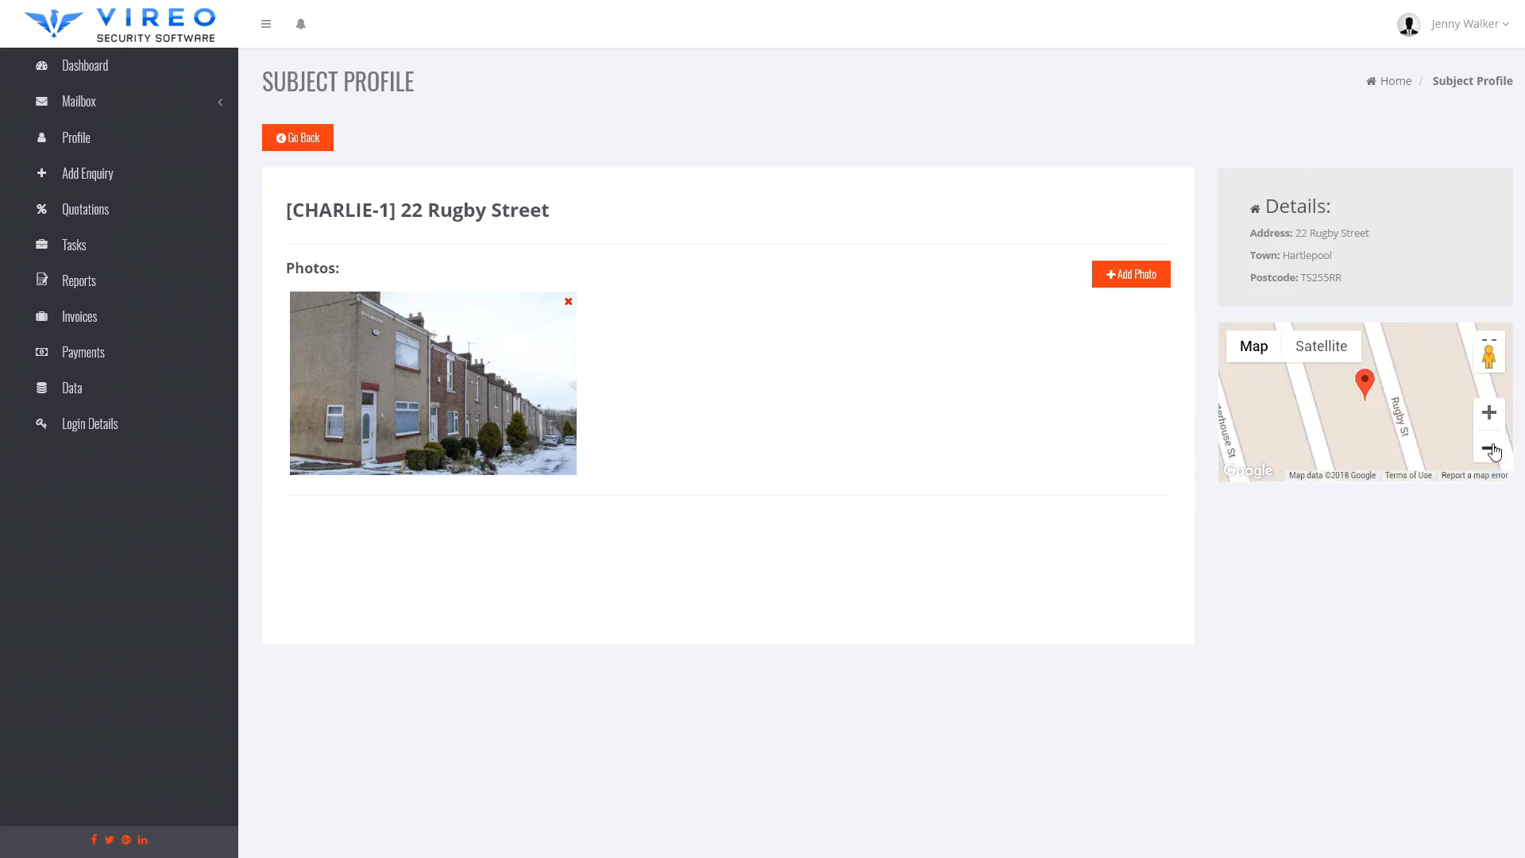
click(300, 138)
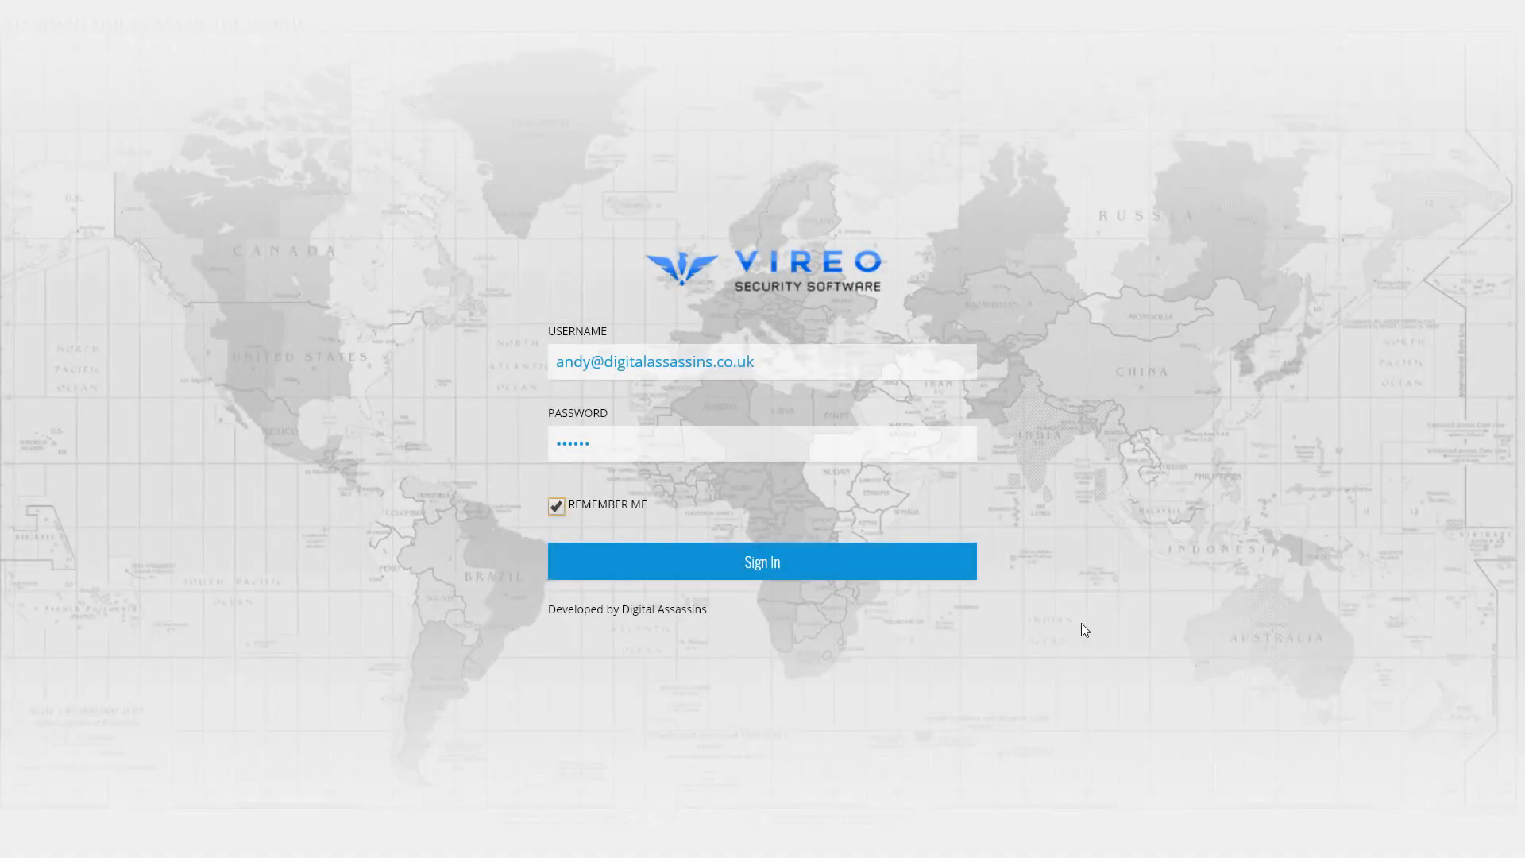
- Log in as admin, mark every notification as read, and open the All Tasks list
click(777, 573)
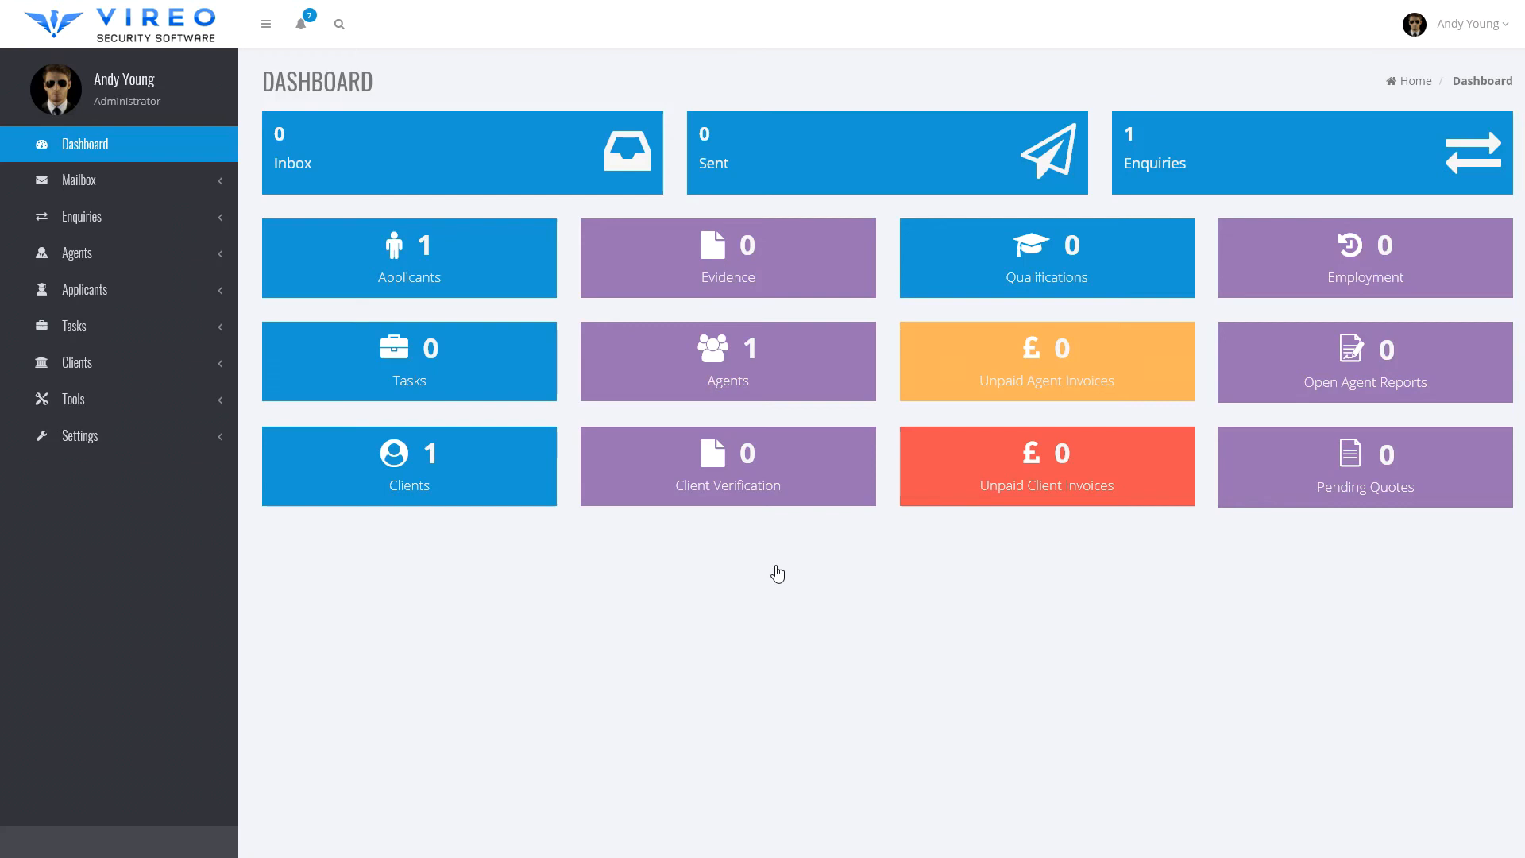
click(304, 26)
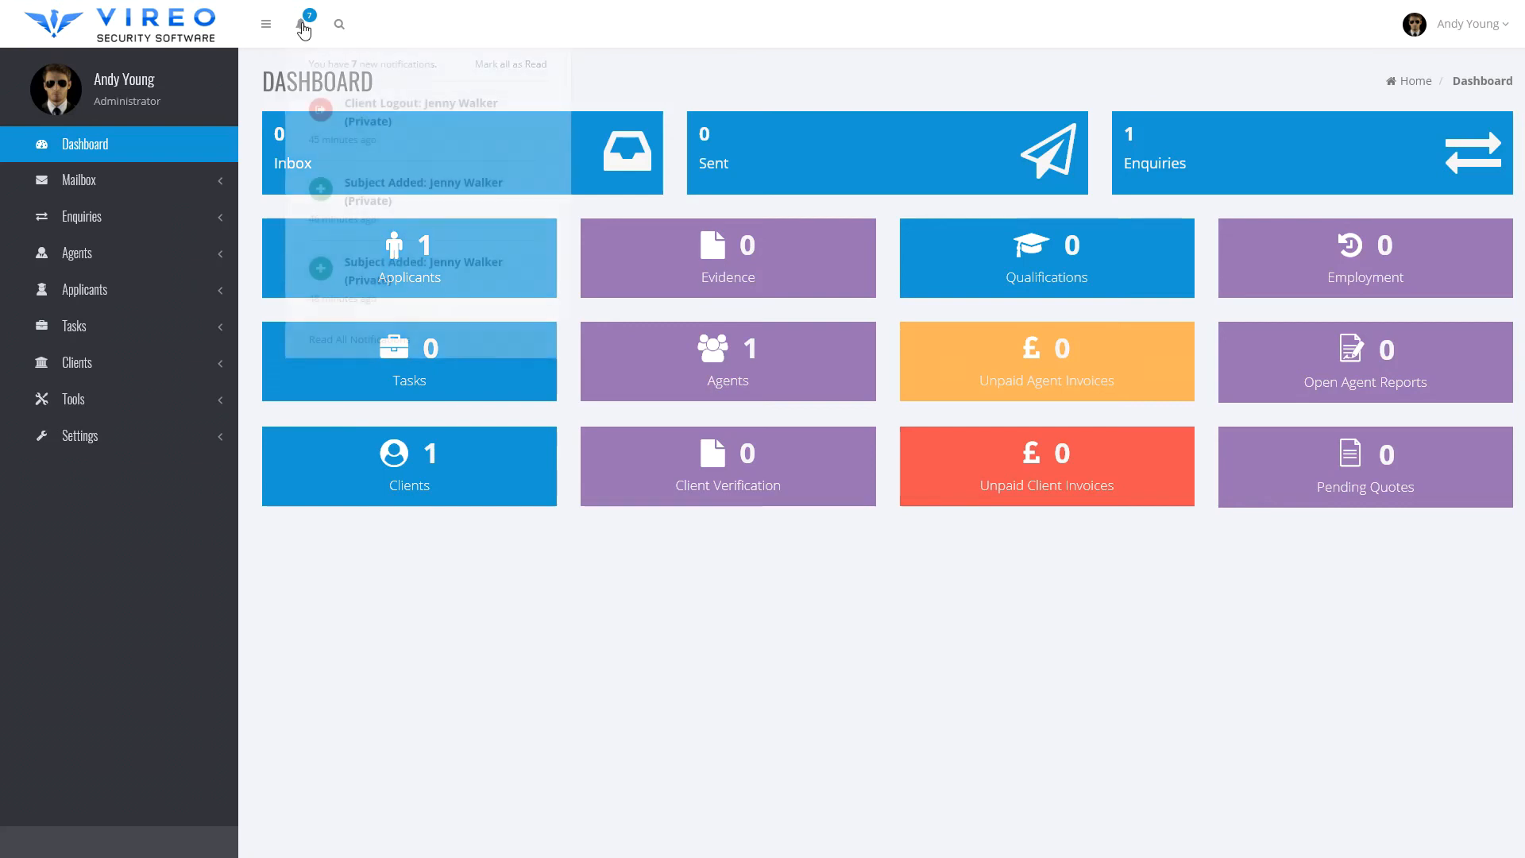
scroll(401, 202, down, 3)
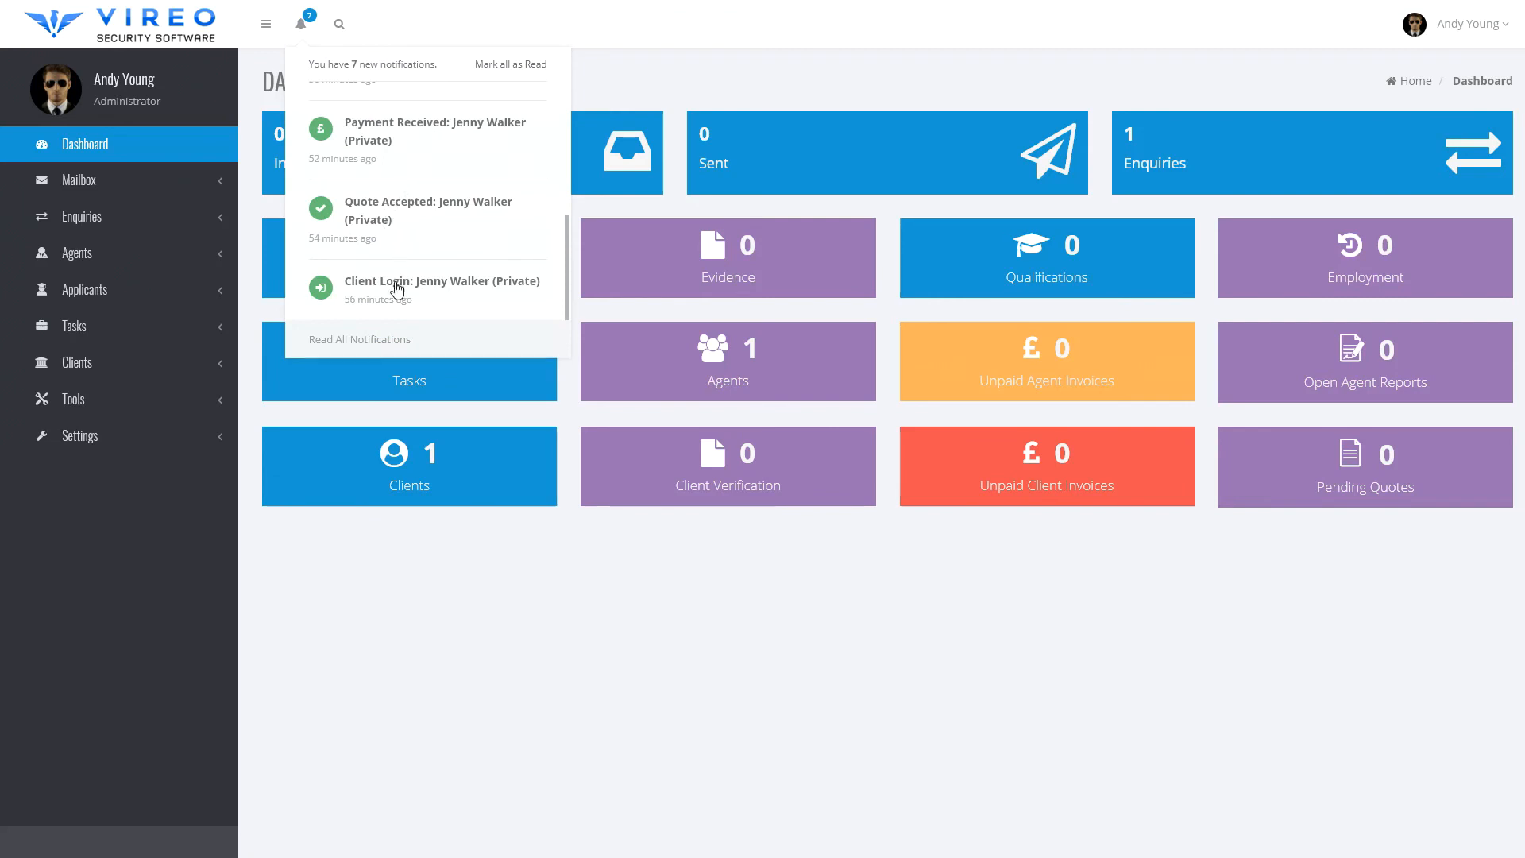
scroll(428, 226, up, 4)
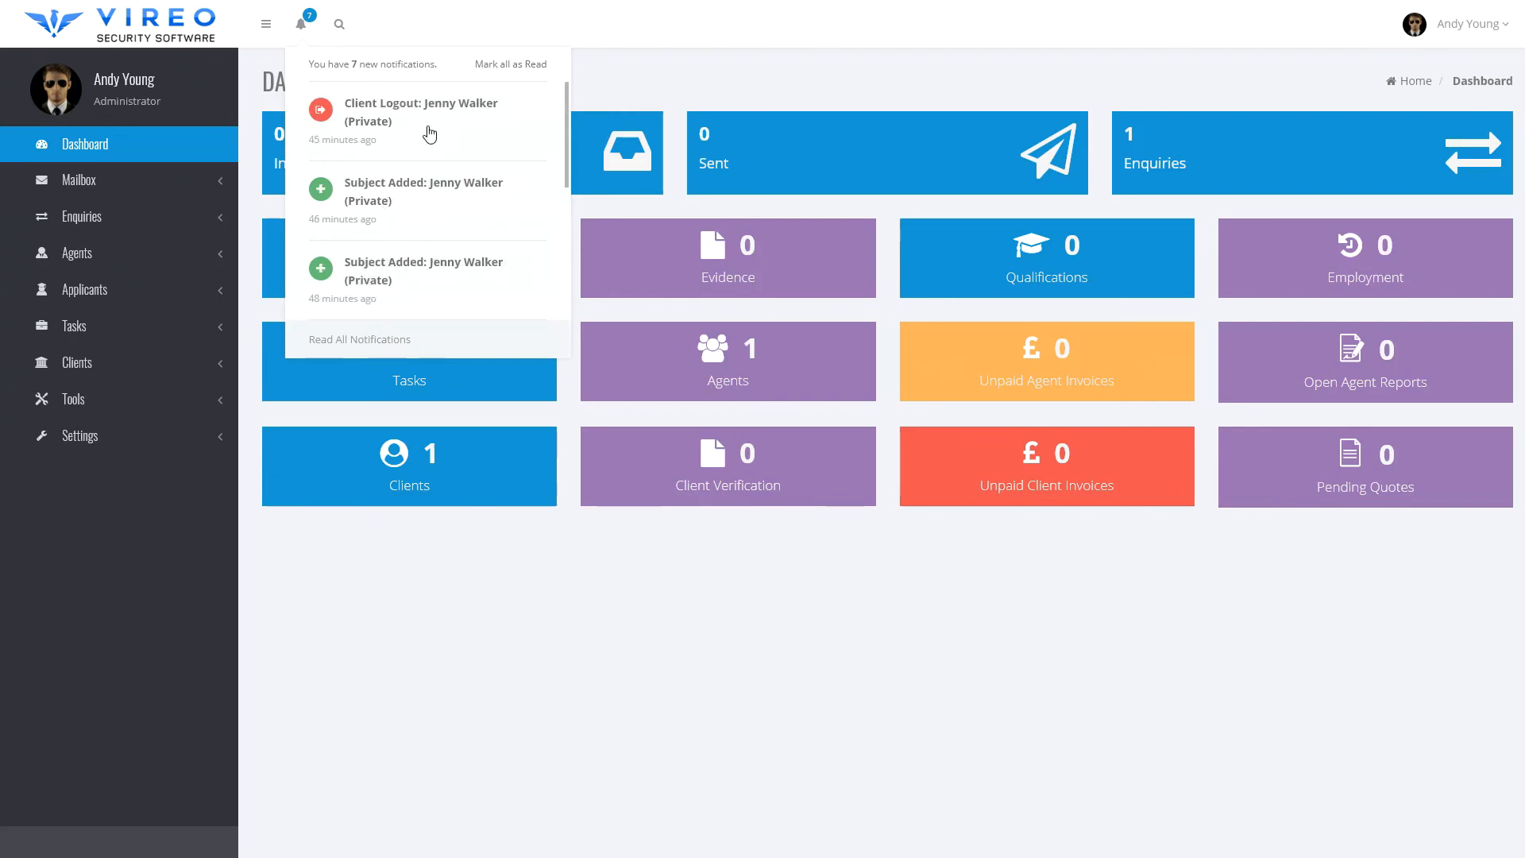
click(533, 66)
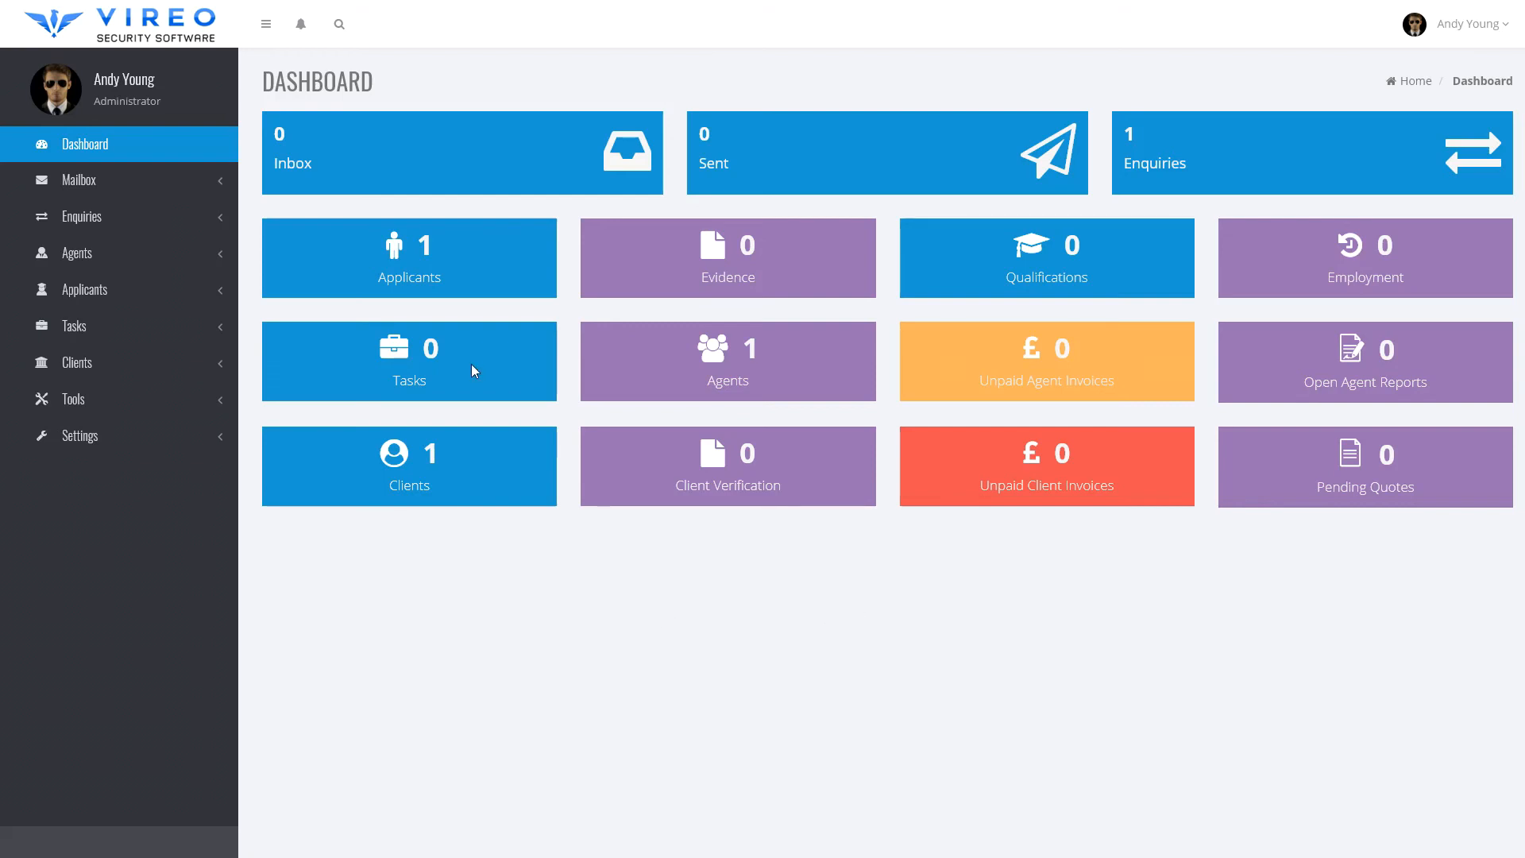
click(155, 340)
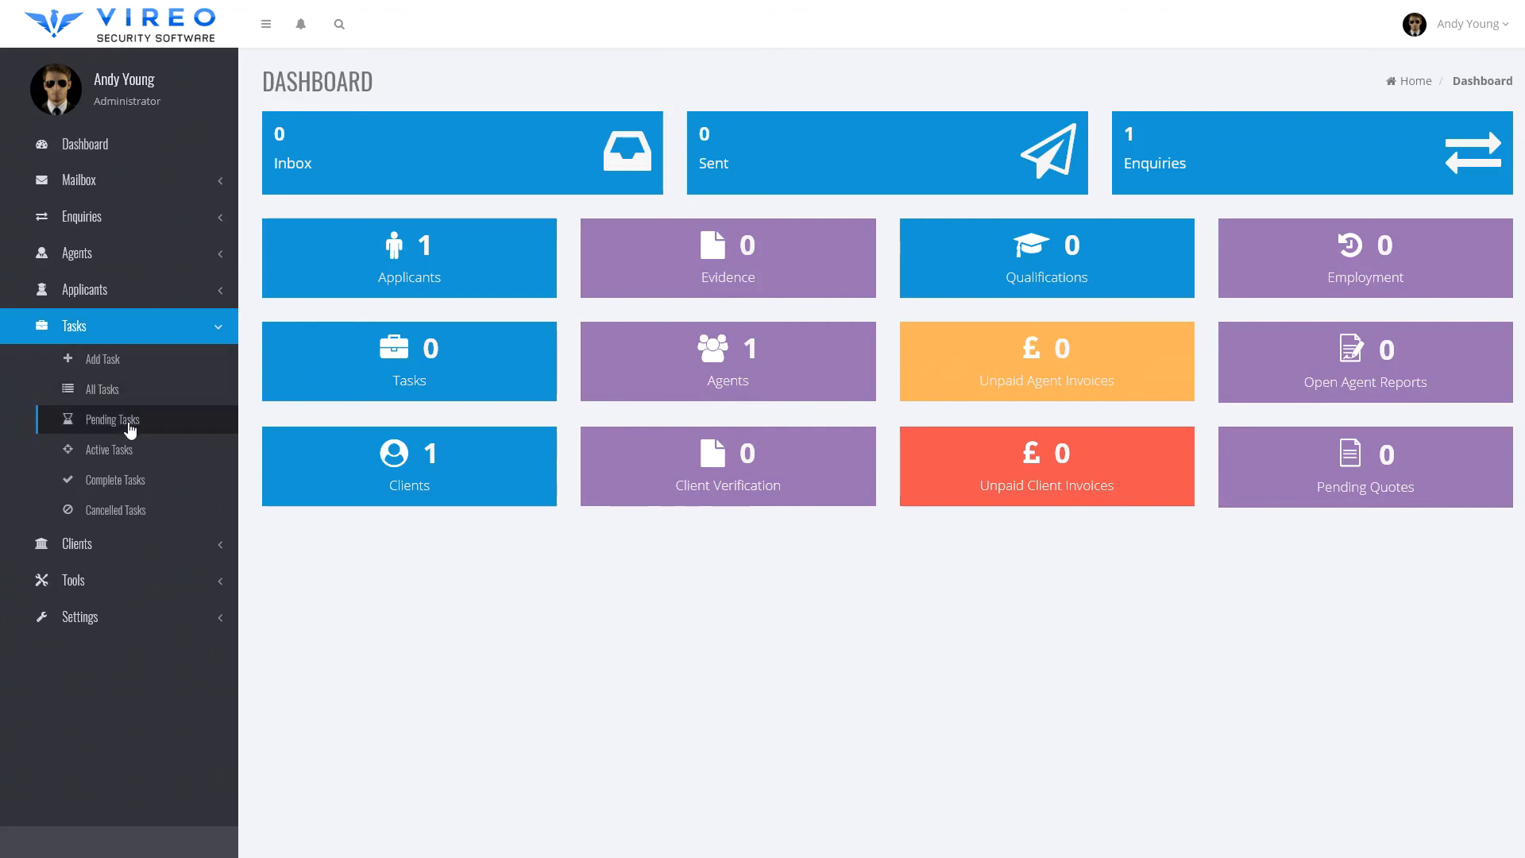
click(124, 396)
- Open the JW-Affair row to view its £2,400.00 received and £0.00 expenses details
click(883, 606)
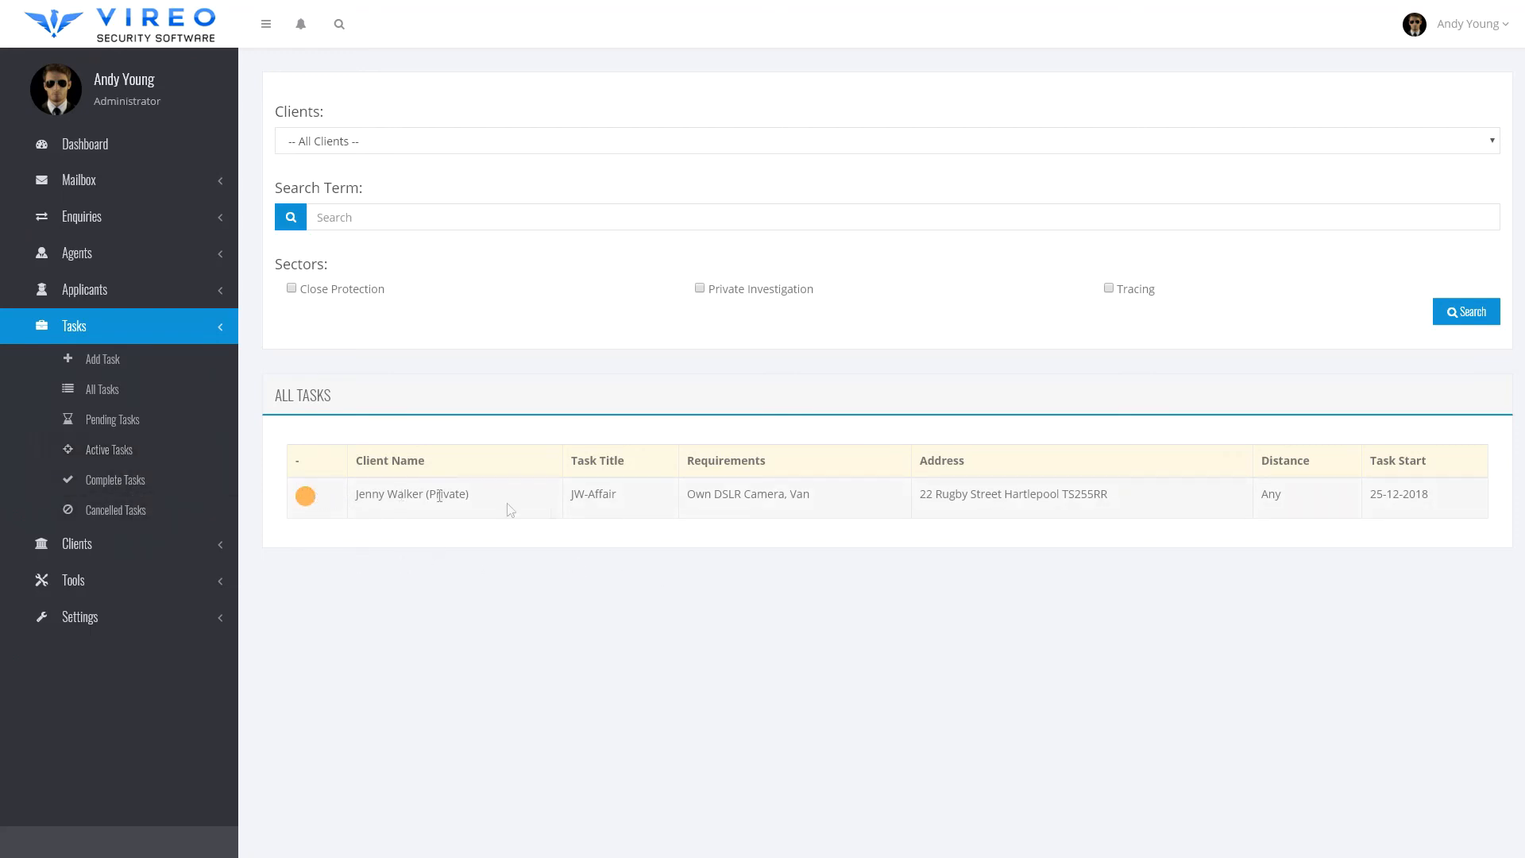
click(653, 505)
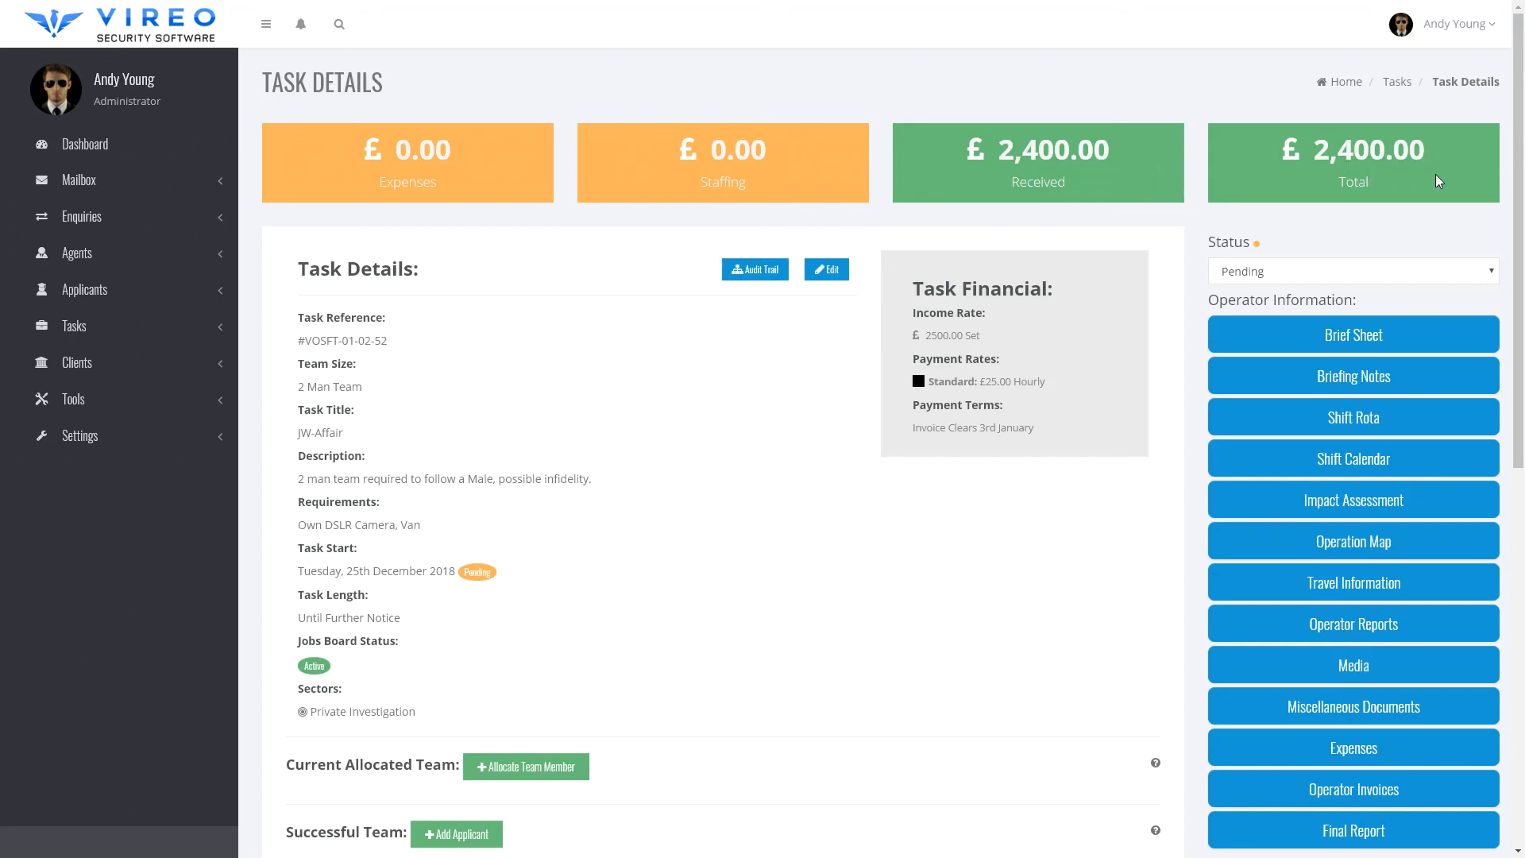
scroll(1184, 381, down, 1)
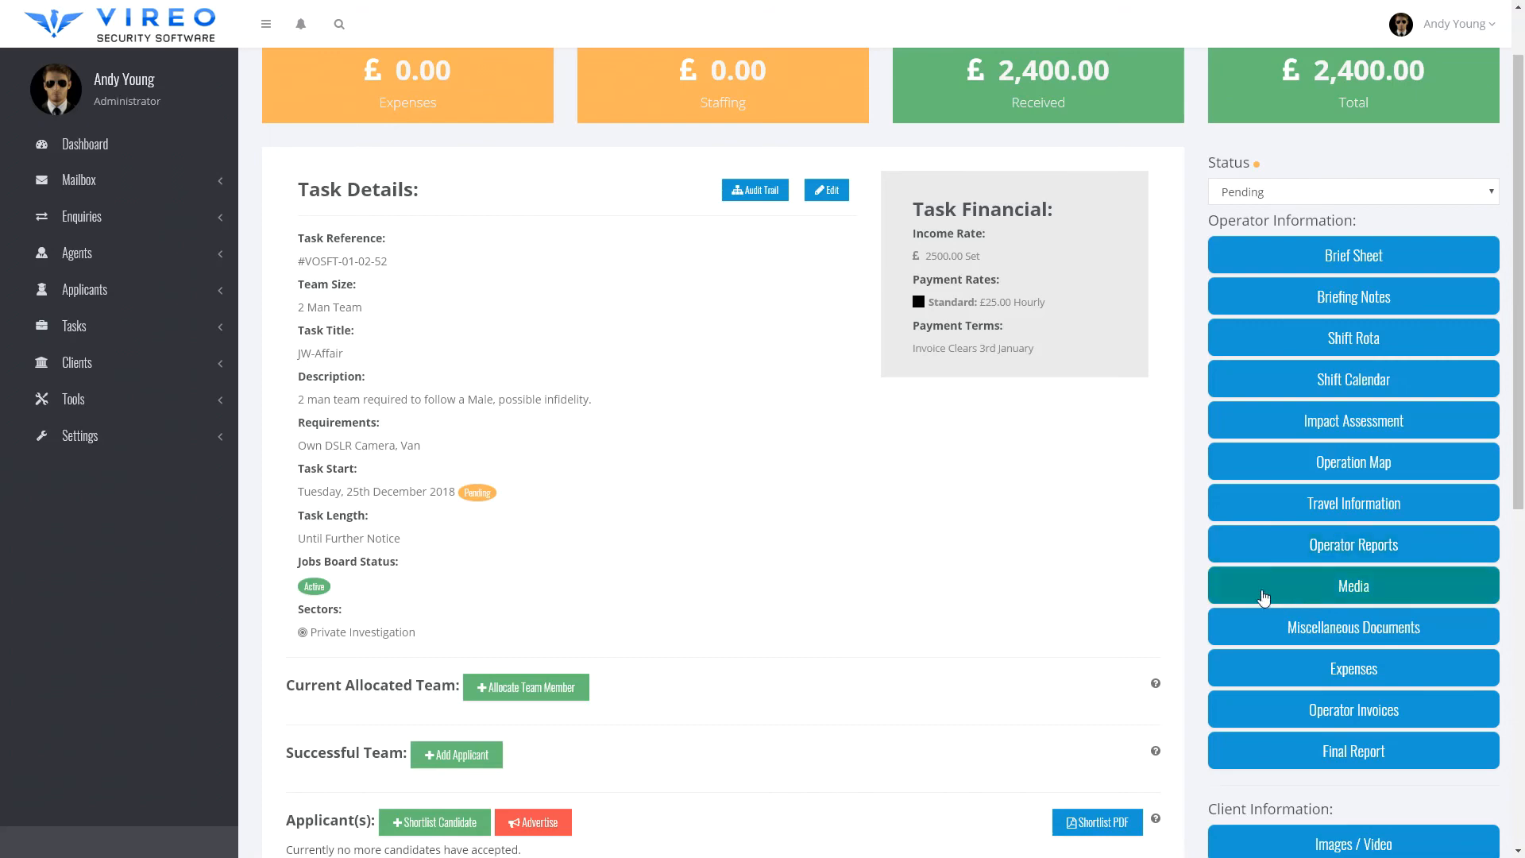
scroll(1264, 598, down, 1)
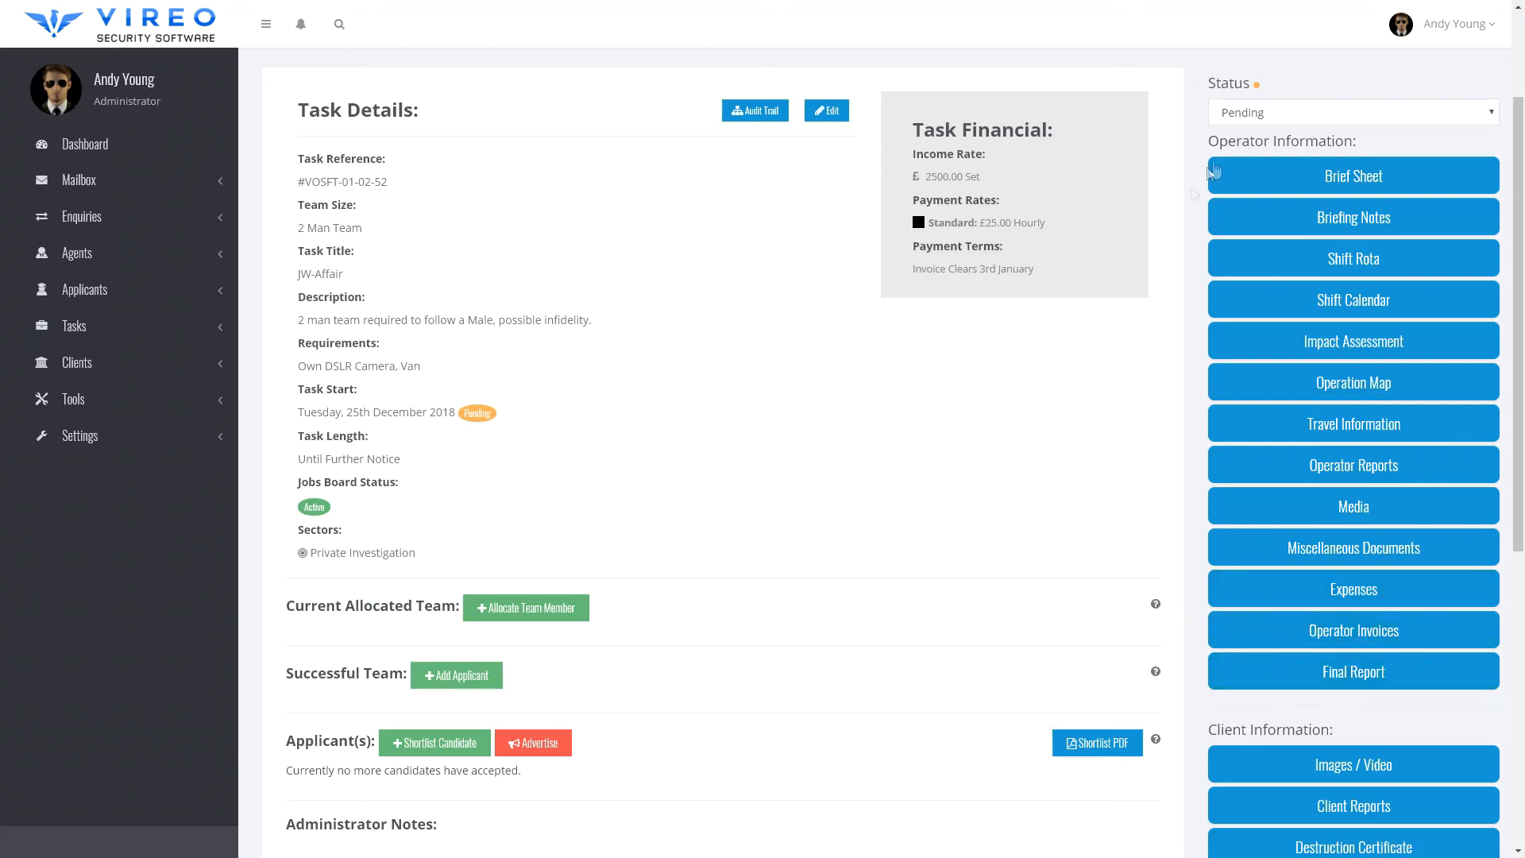
scroll(1159, 441, down, 5)
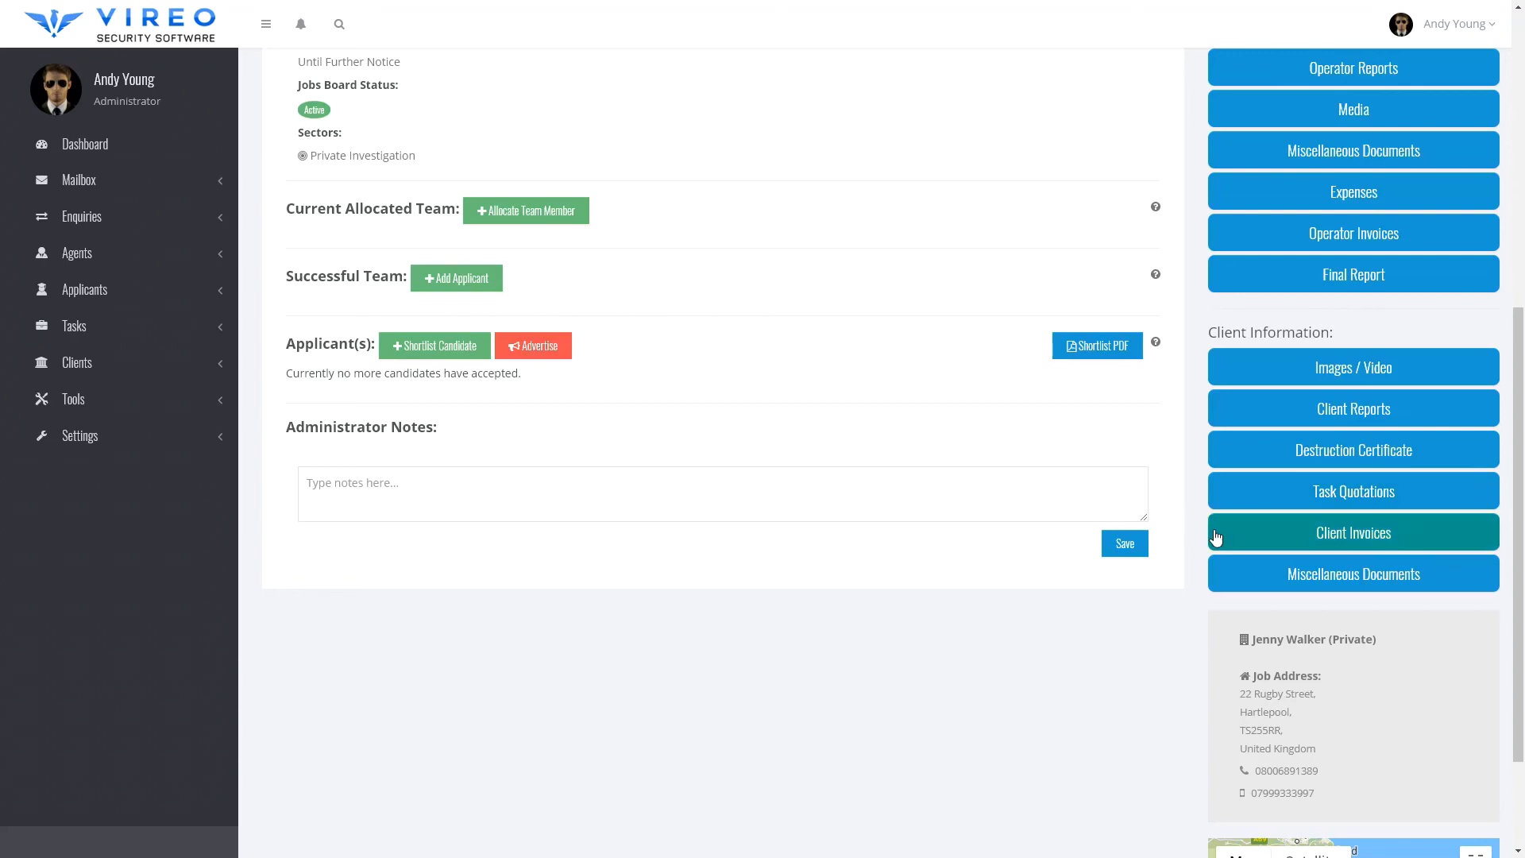
- Review the JW-Affair task details and open its Advertise Task form
click(1274, 586)
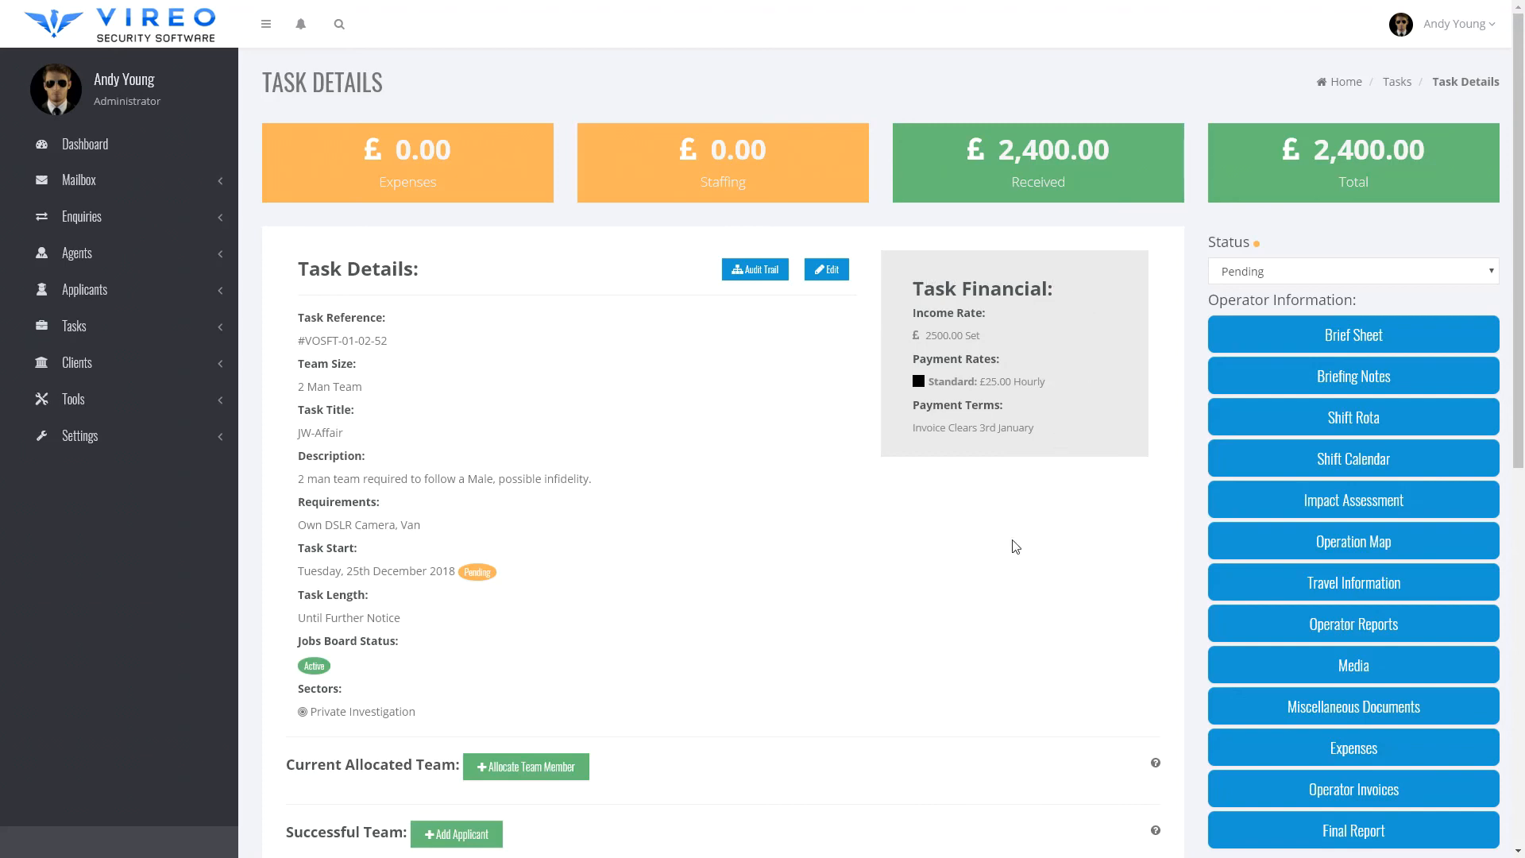
scroll(1024, 521, down, 1)
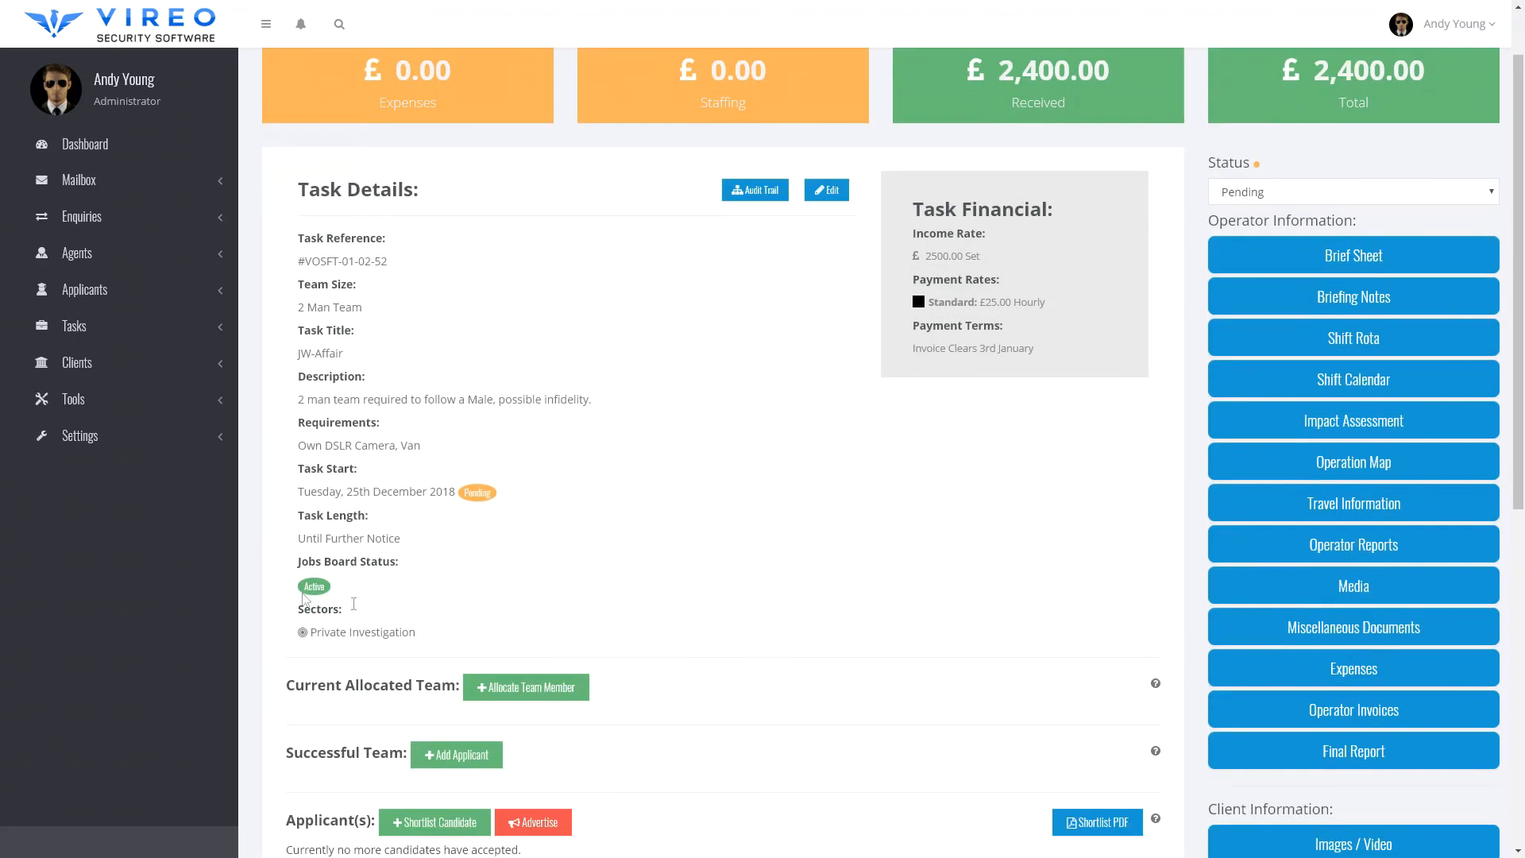
scroll(638, 506, down, 1)
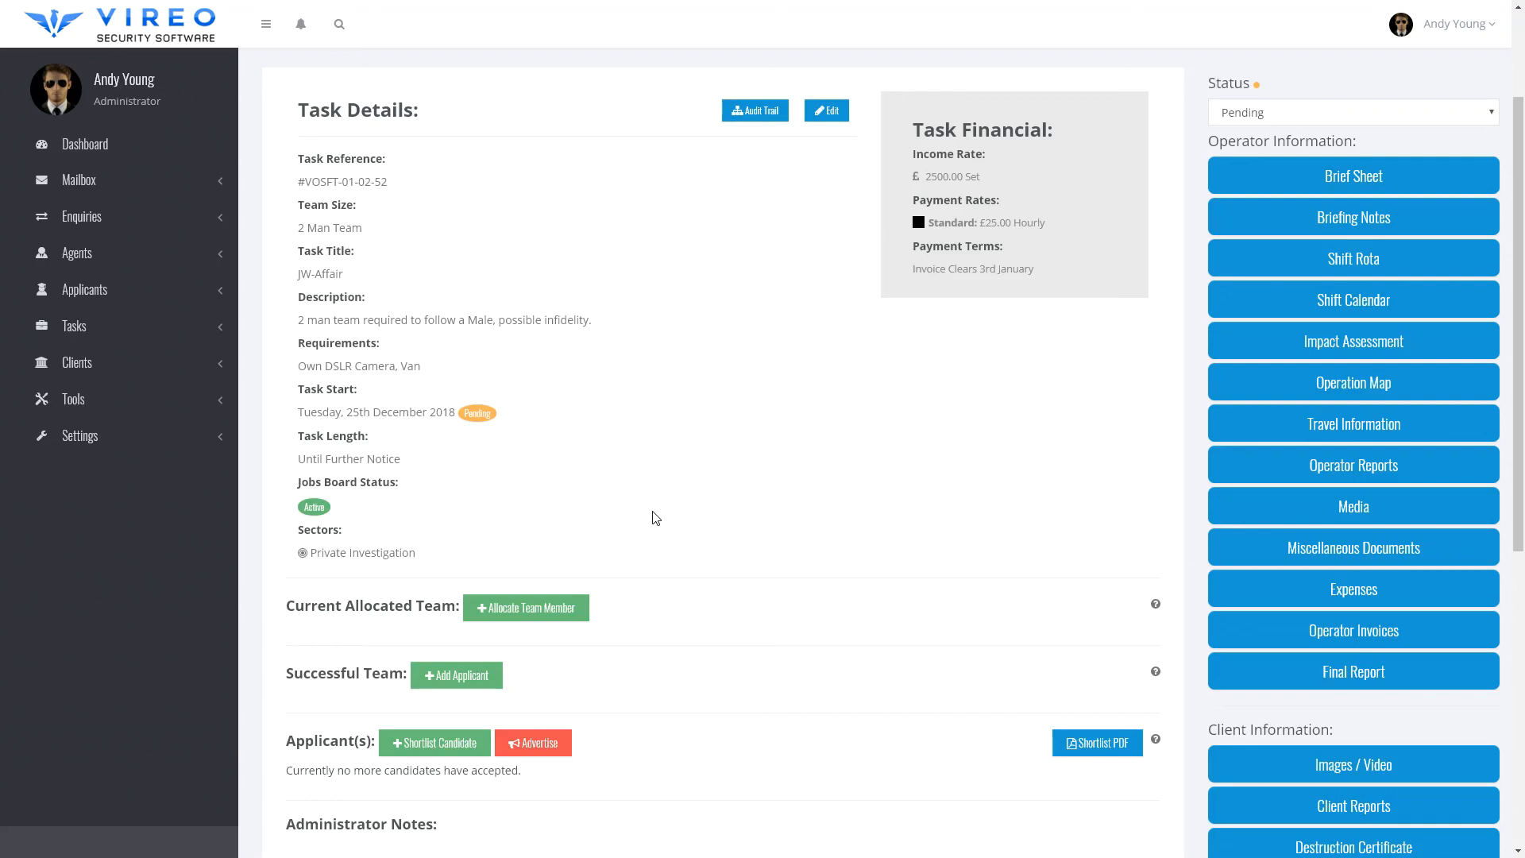
scroll(655, 518, down, 3)
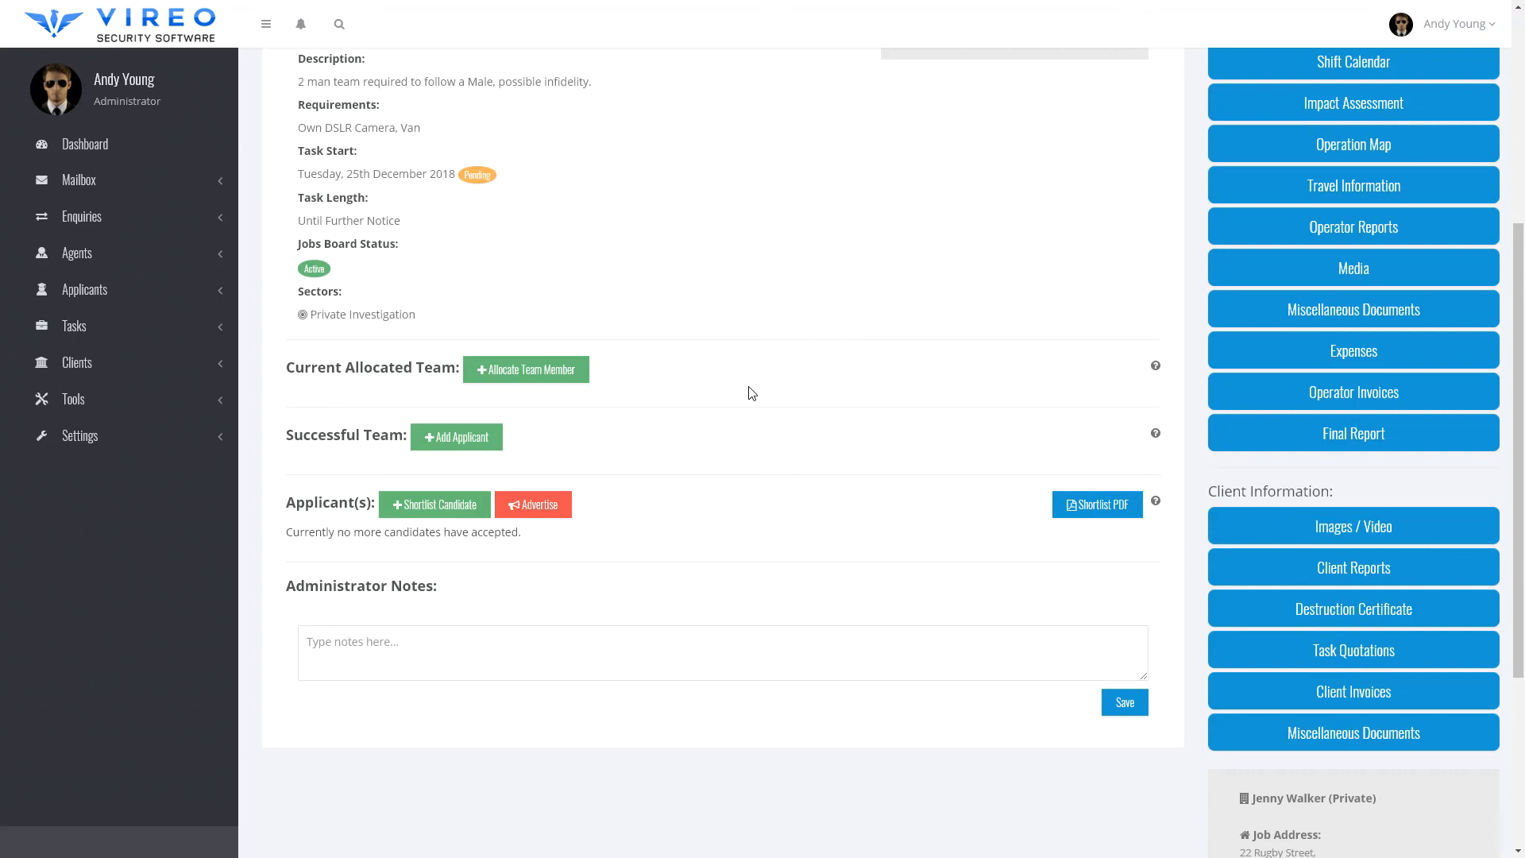
scroll(752, 393, up, 1)
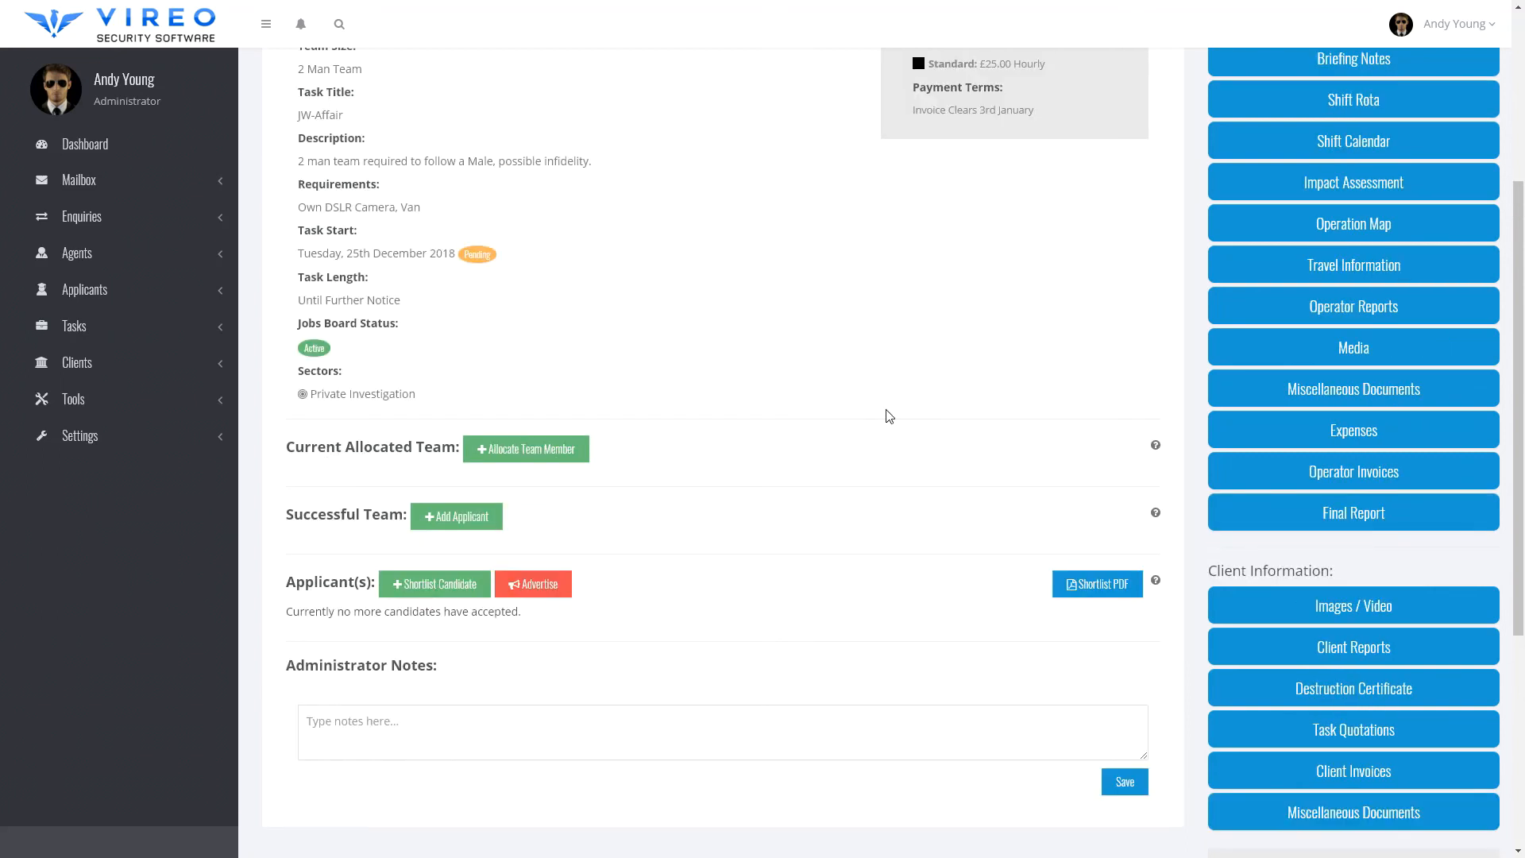
click(543, 592)
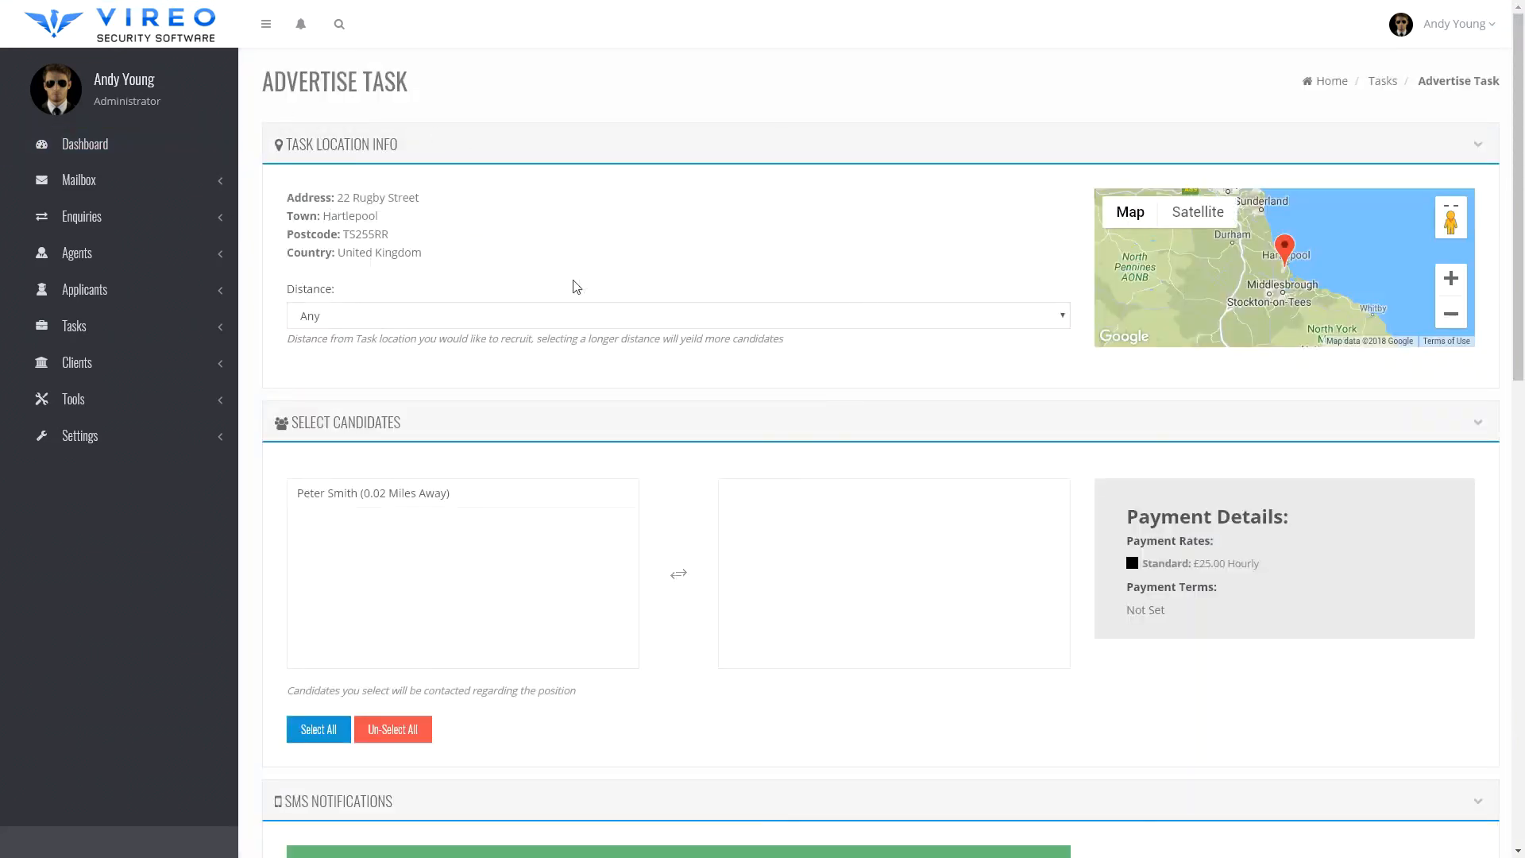
- Keep the recruitment distance at Any and add the nearby candidate to the contact list
click(544, 316)
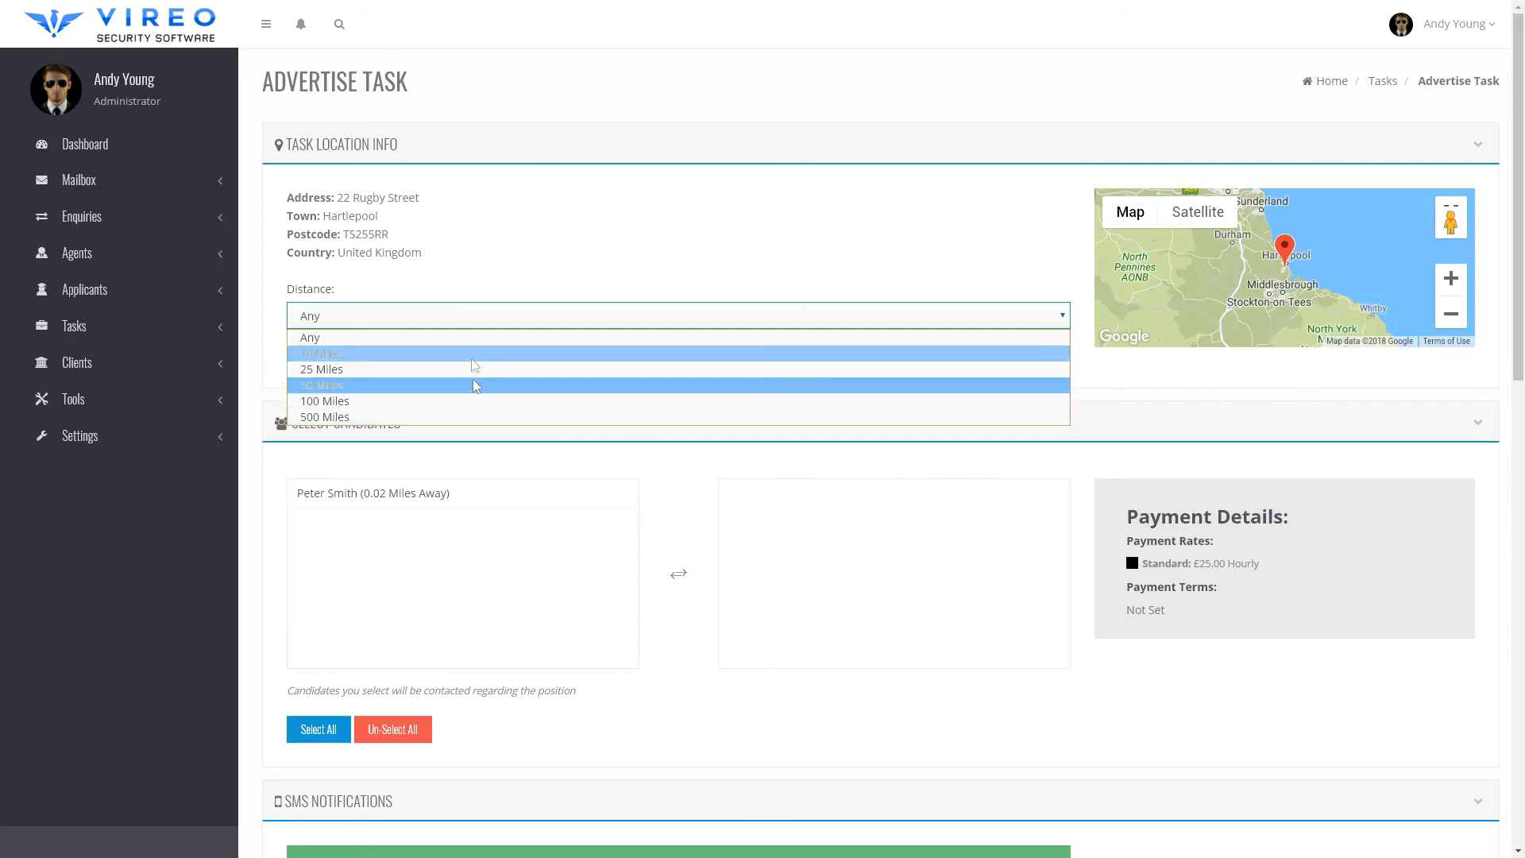
click(474, 338)
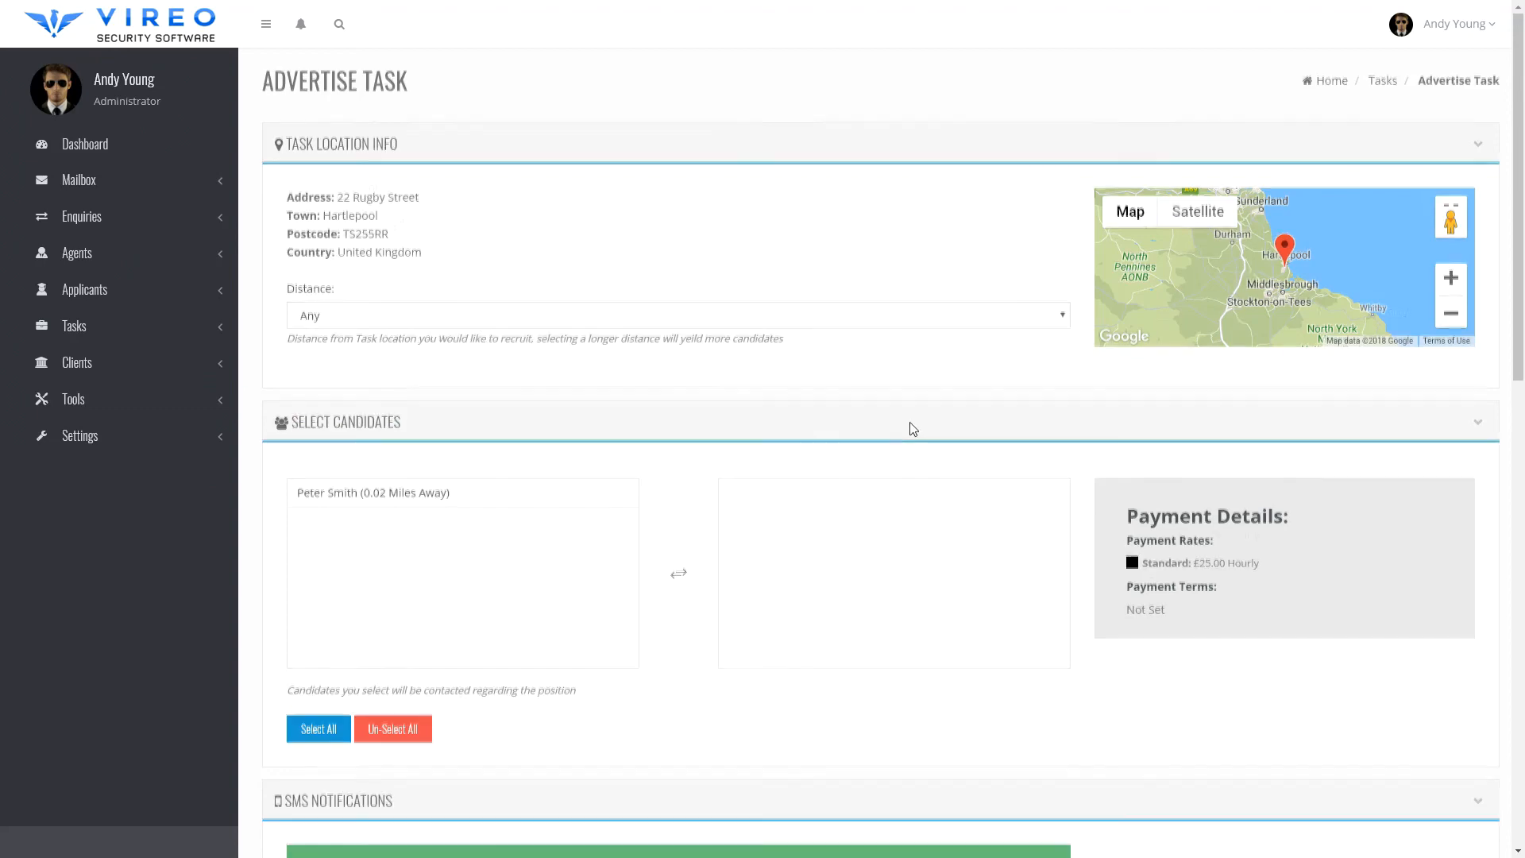
scroll(534, 382, down, 1)
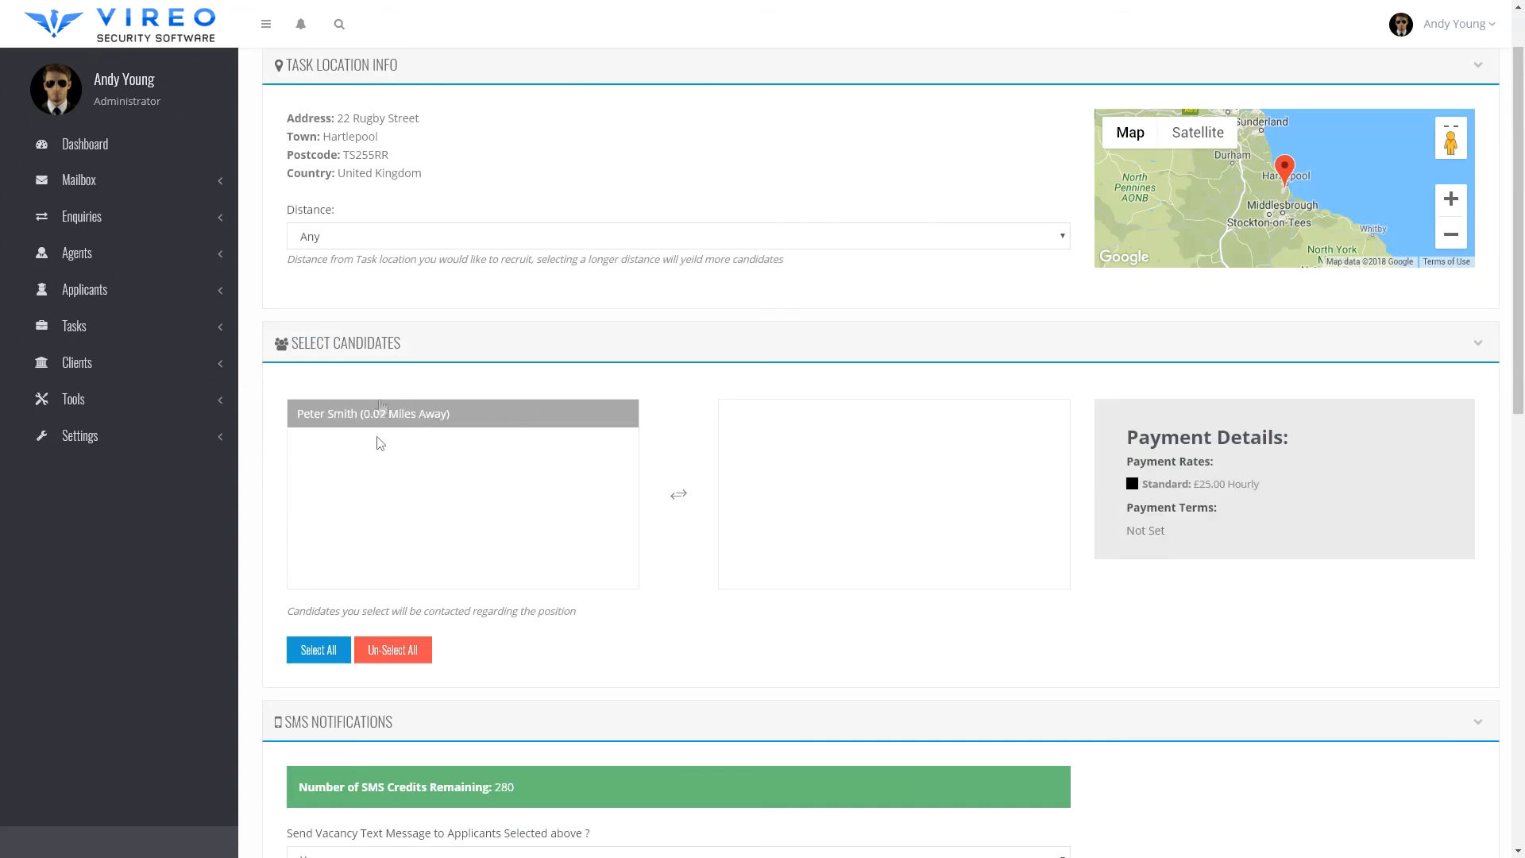
click(487, 422)
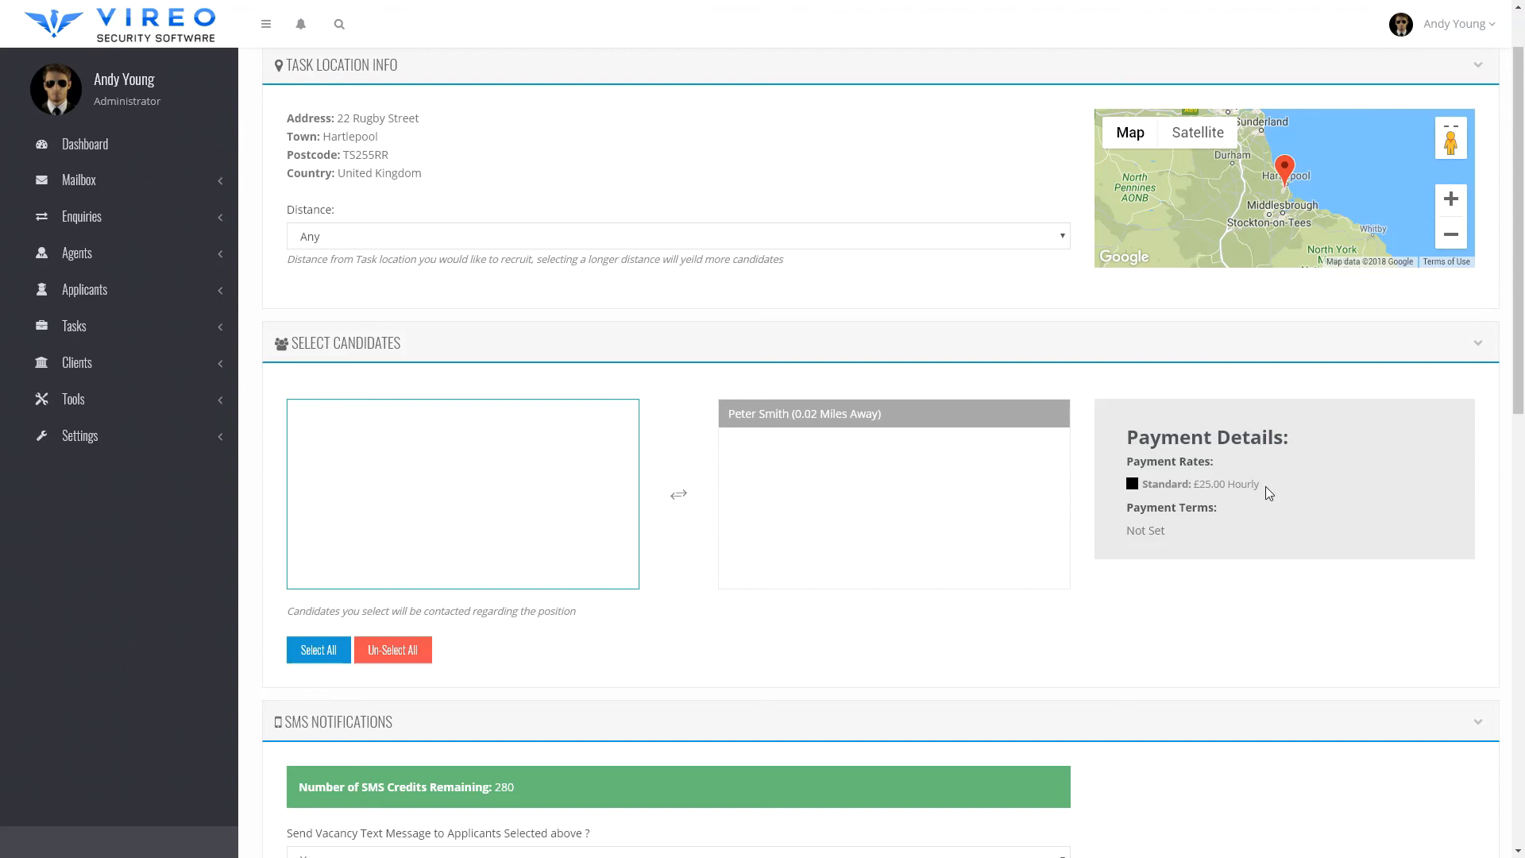
- Scroll down to the Facebook post and select its existing text
scroll(1266, 486, down, 2)
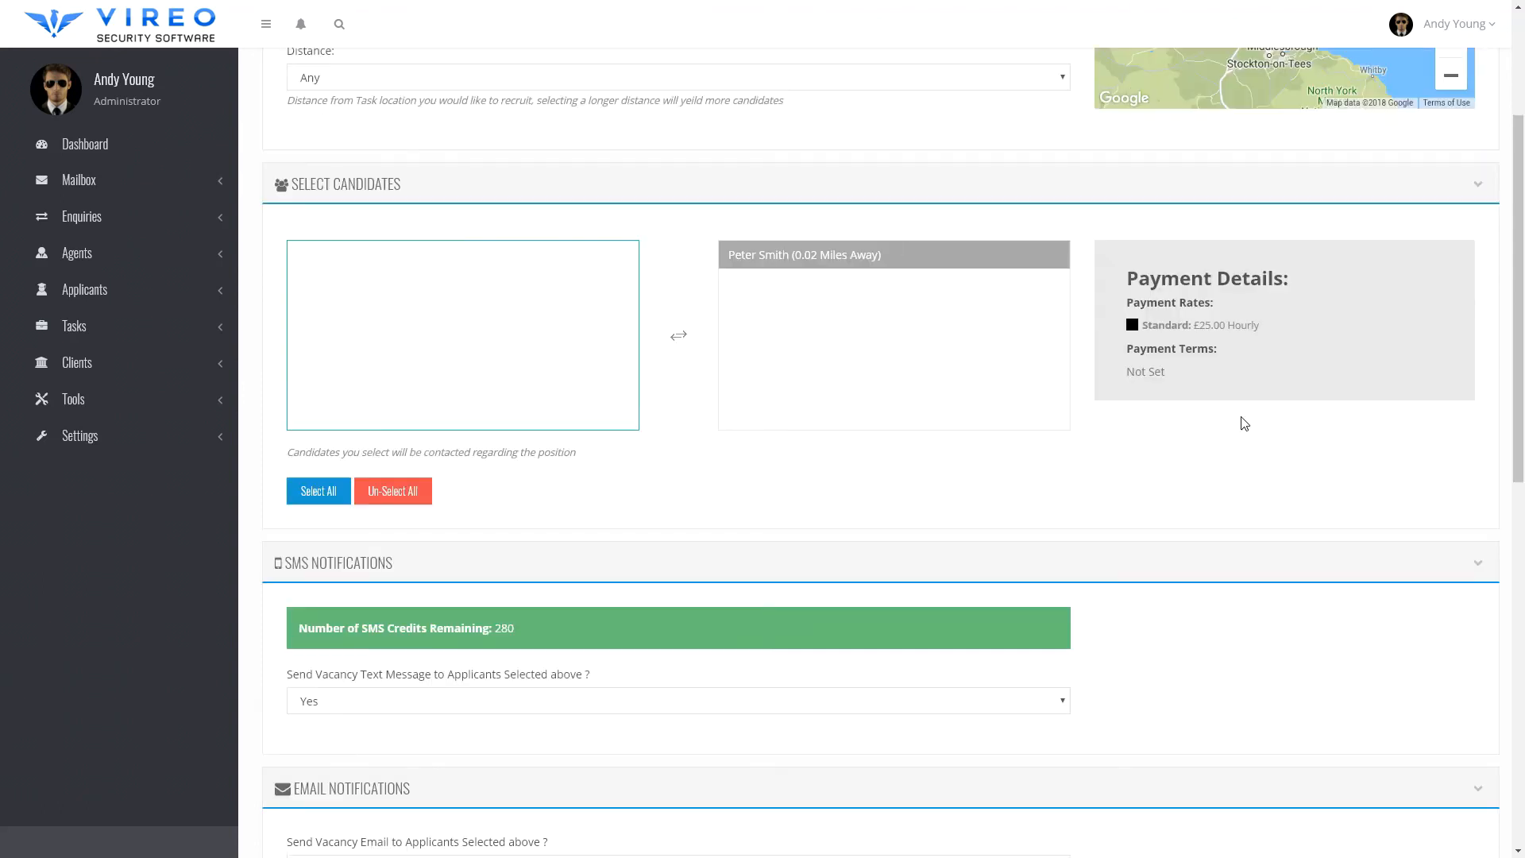
click(215, 252)
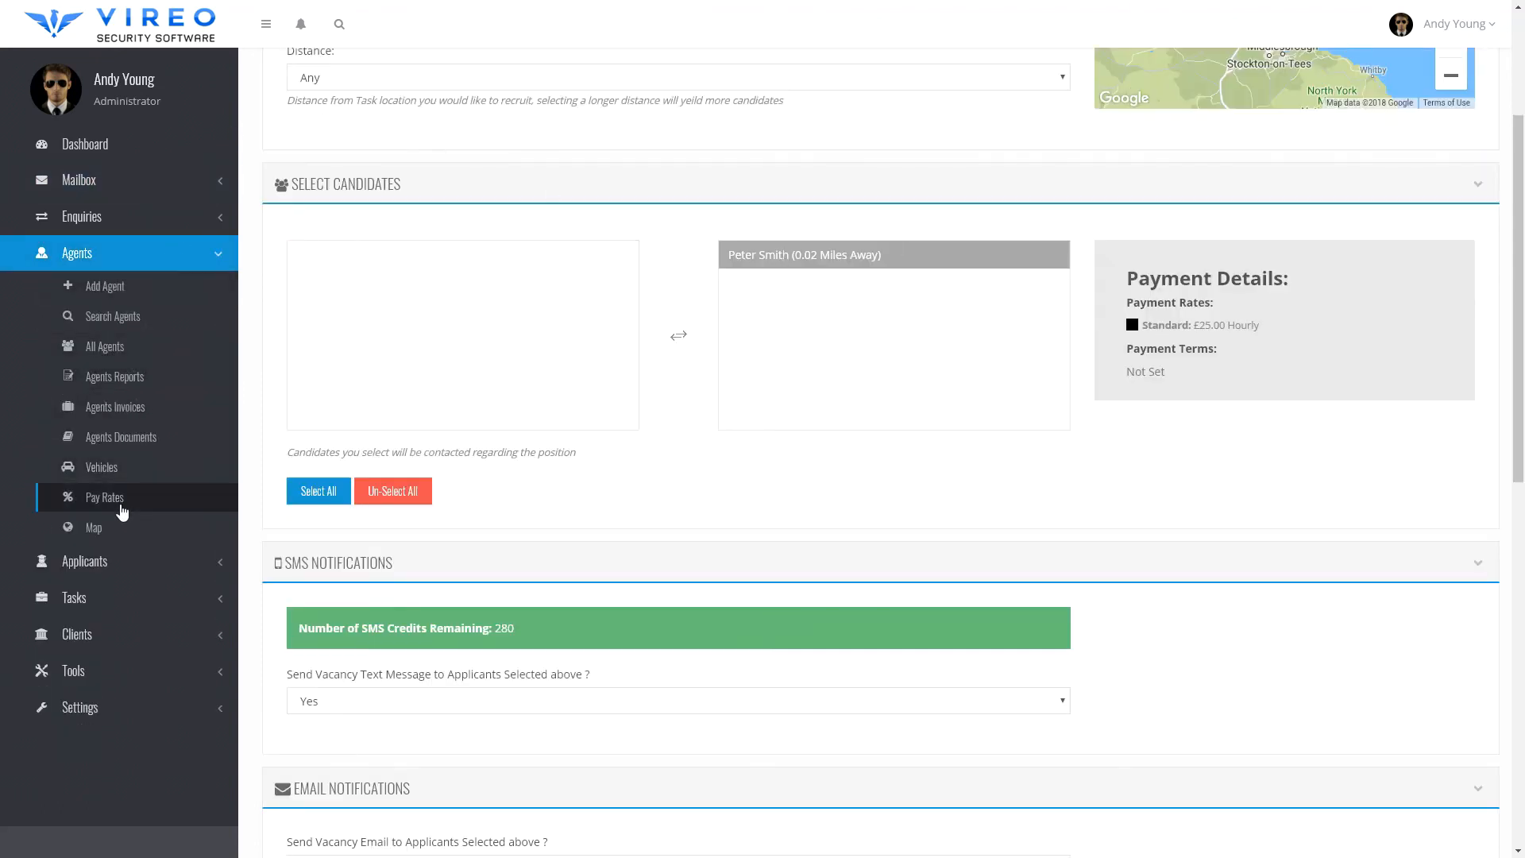
click(174, 256)
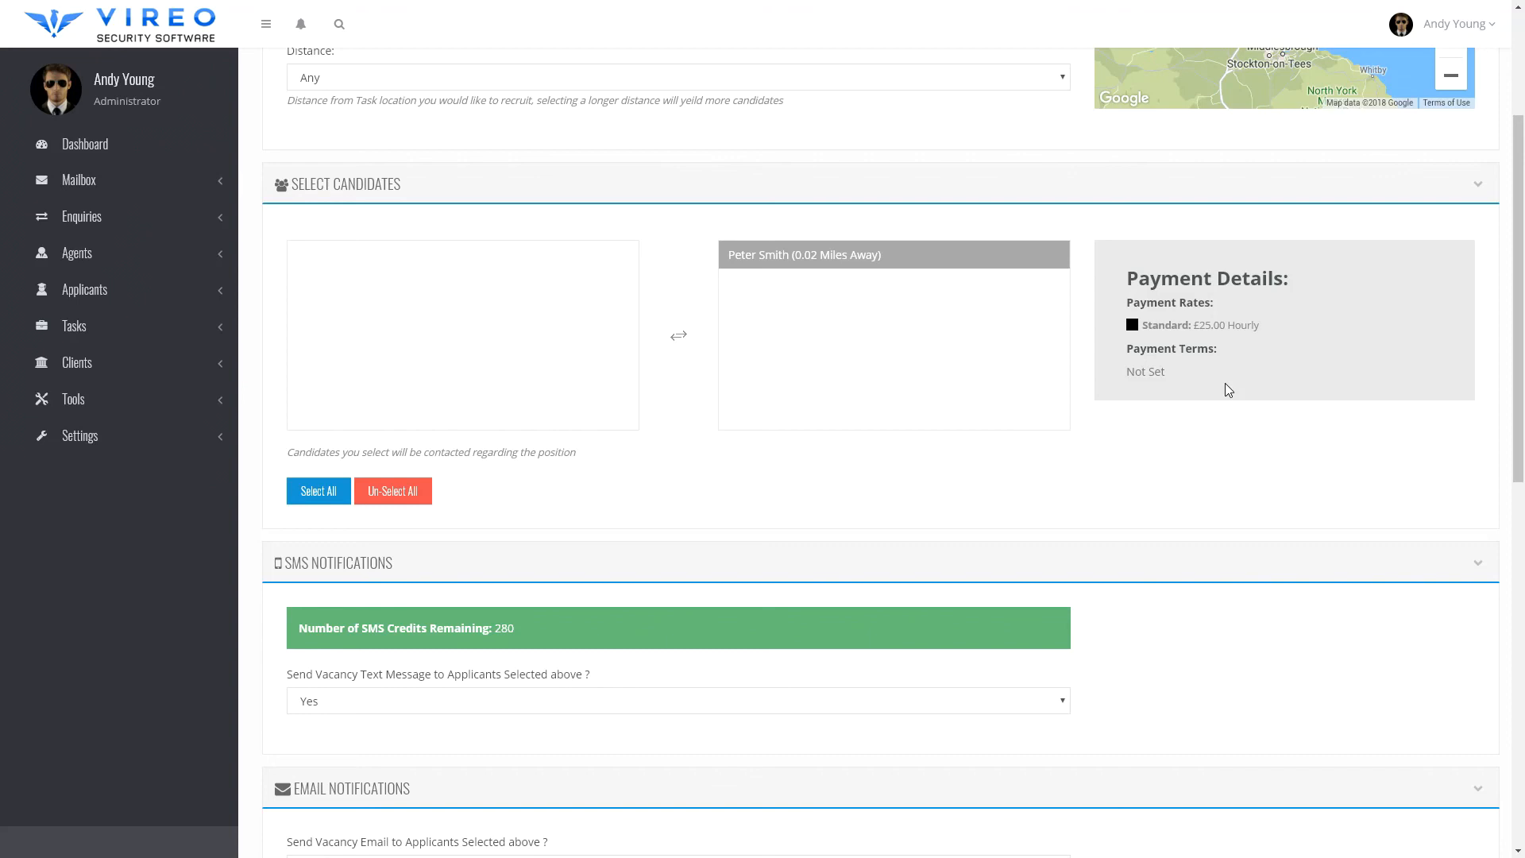
scroll(1263, 456, down, 3)
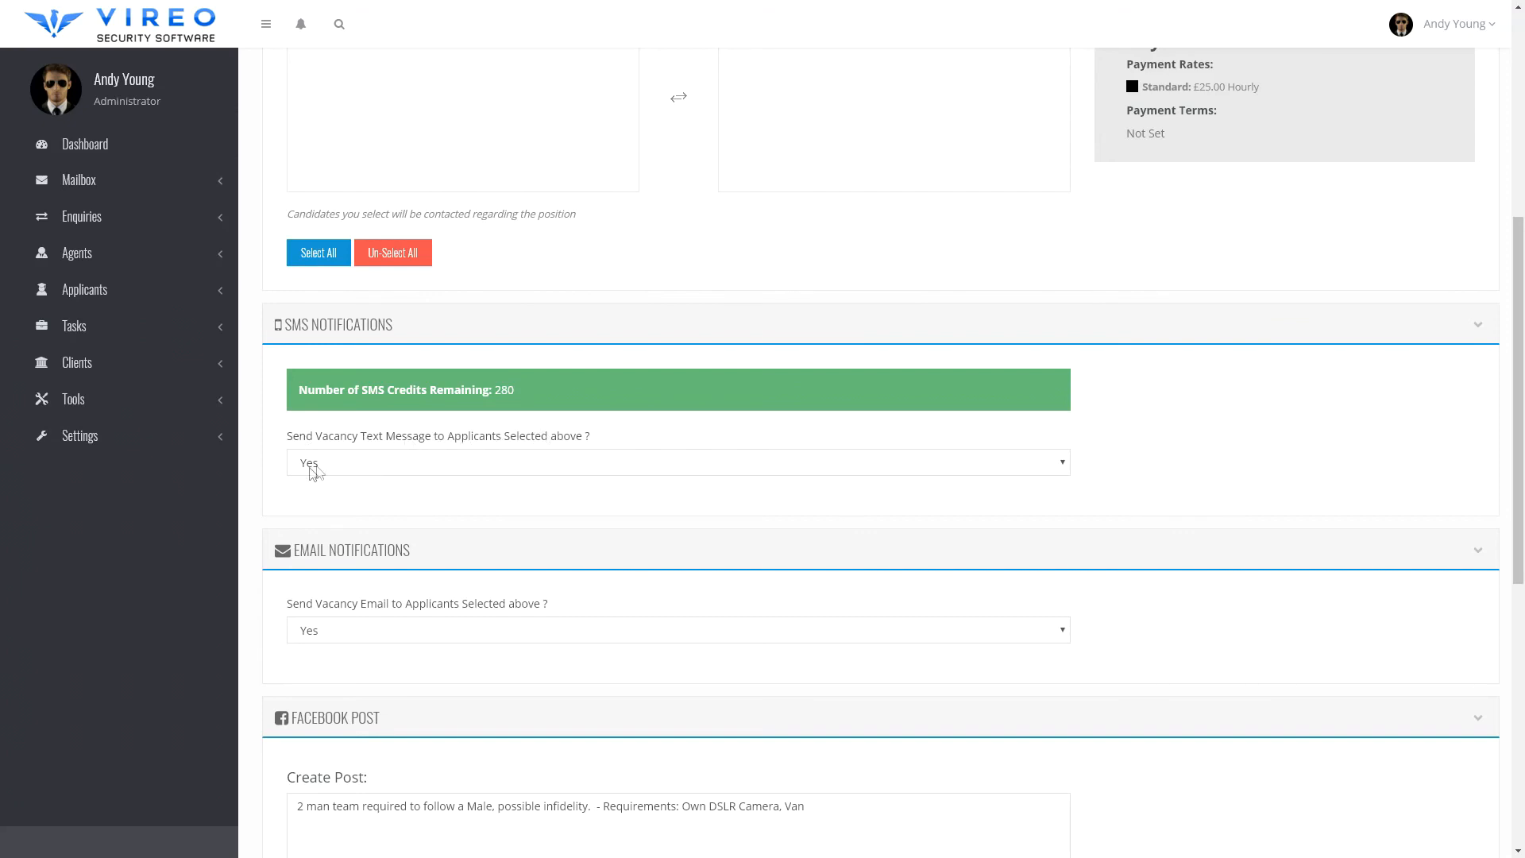
scroll(1088, 465, down, 4)
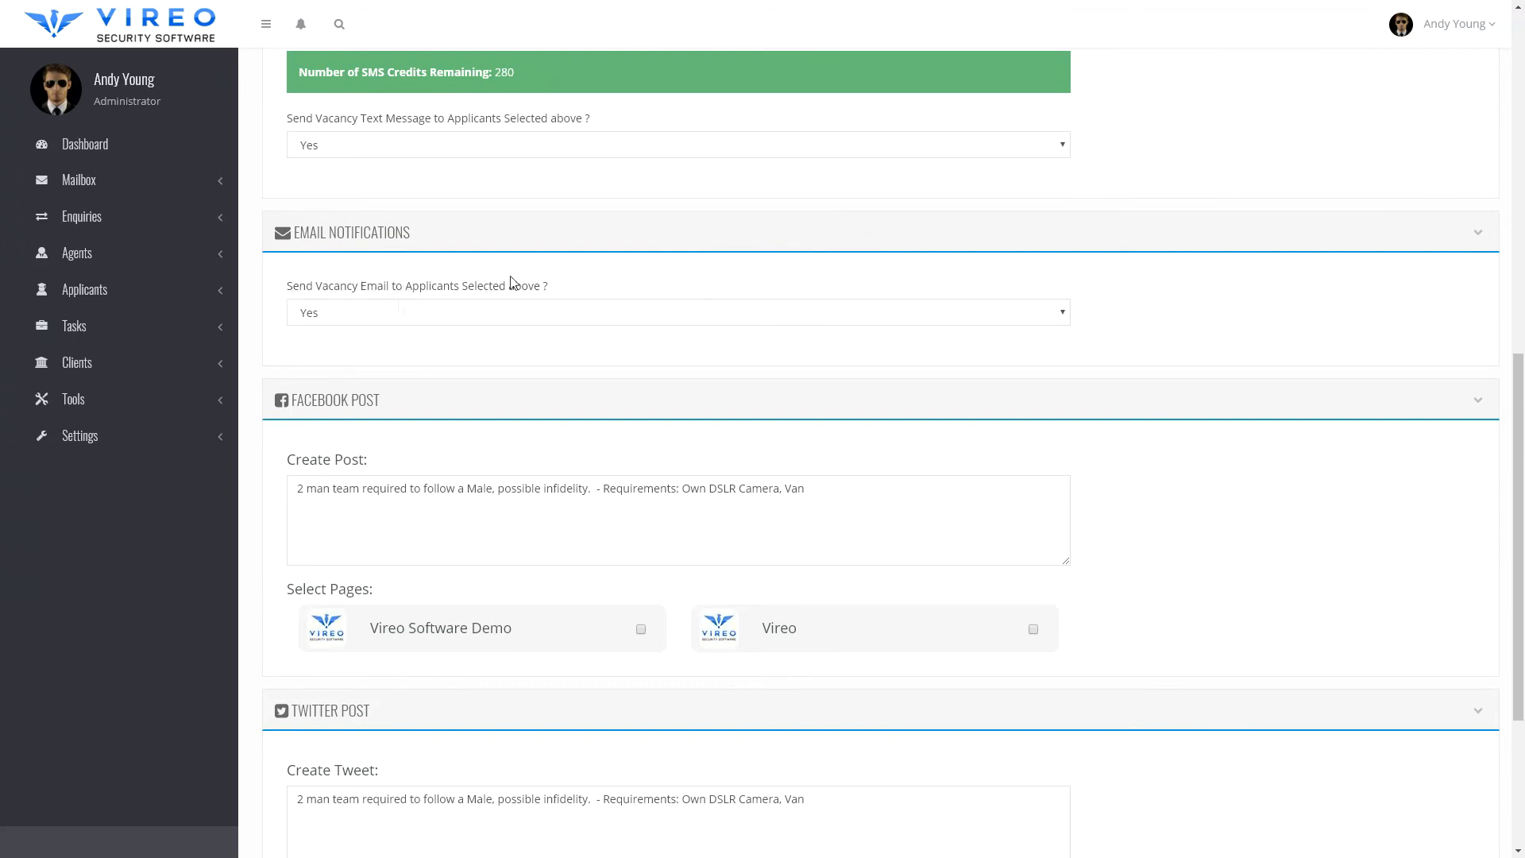
scroll(1176, 309, down, 1)
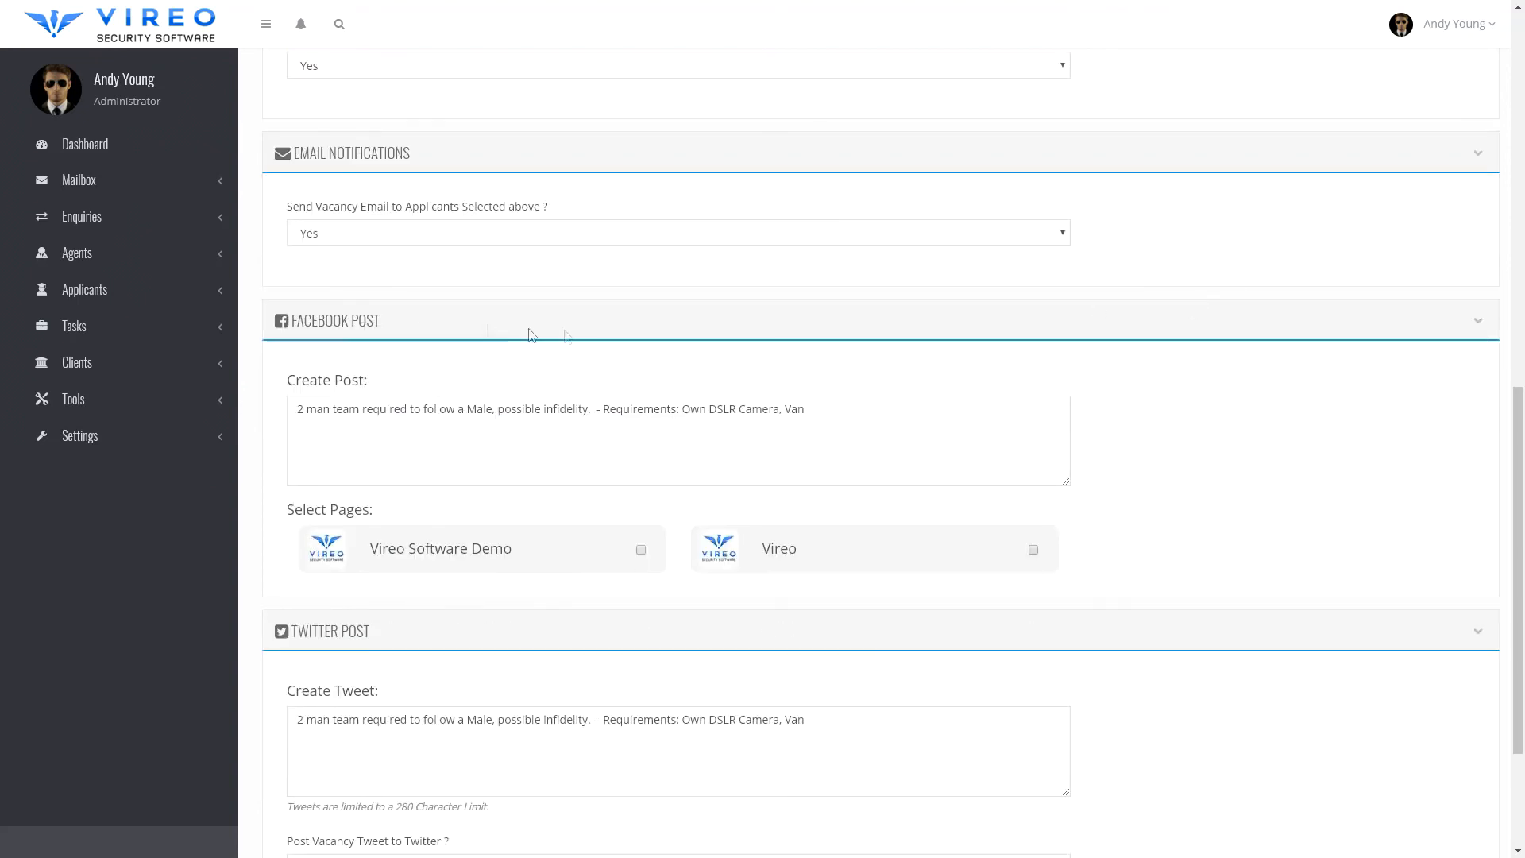
drag(296, 410, 882, 426)
- Append ' - Facebook Example 1' to the Facebook post and target both Vireo pages
click(838, 408)
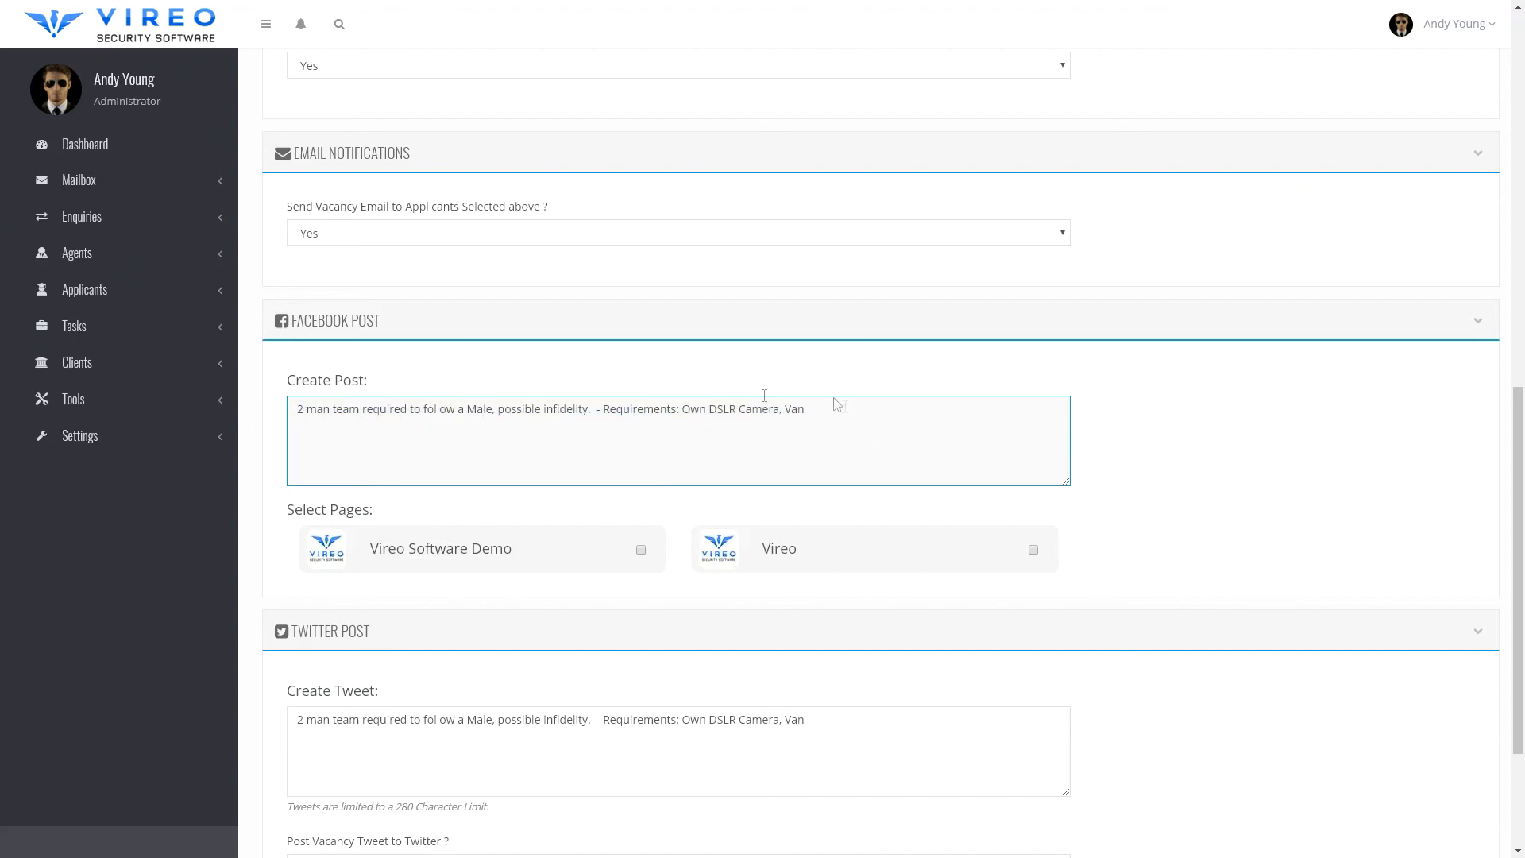
text(- Facebook Example 1)
click(561, 549)
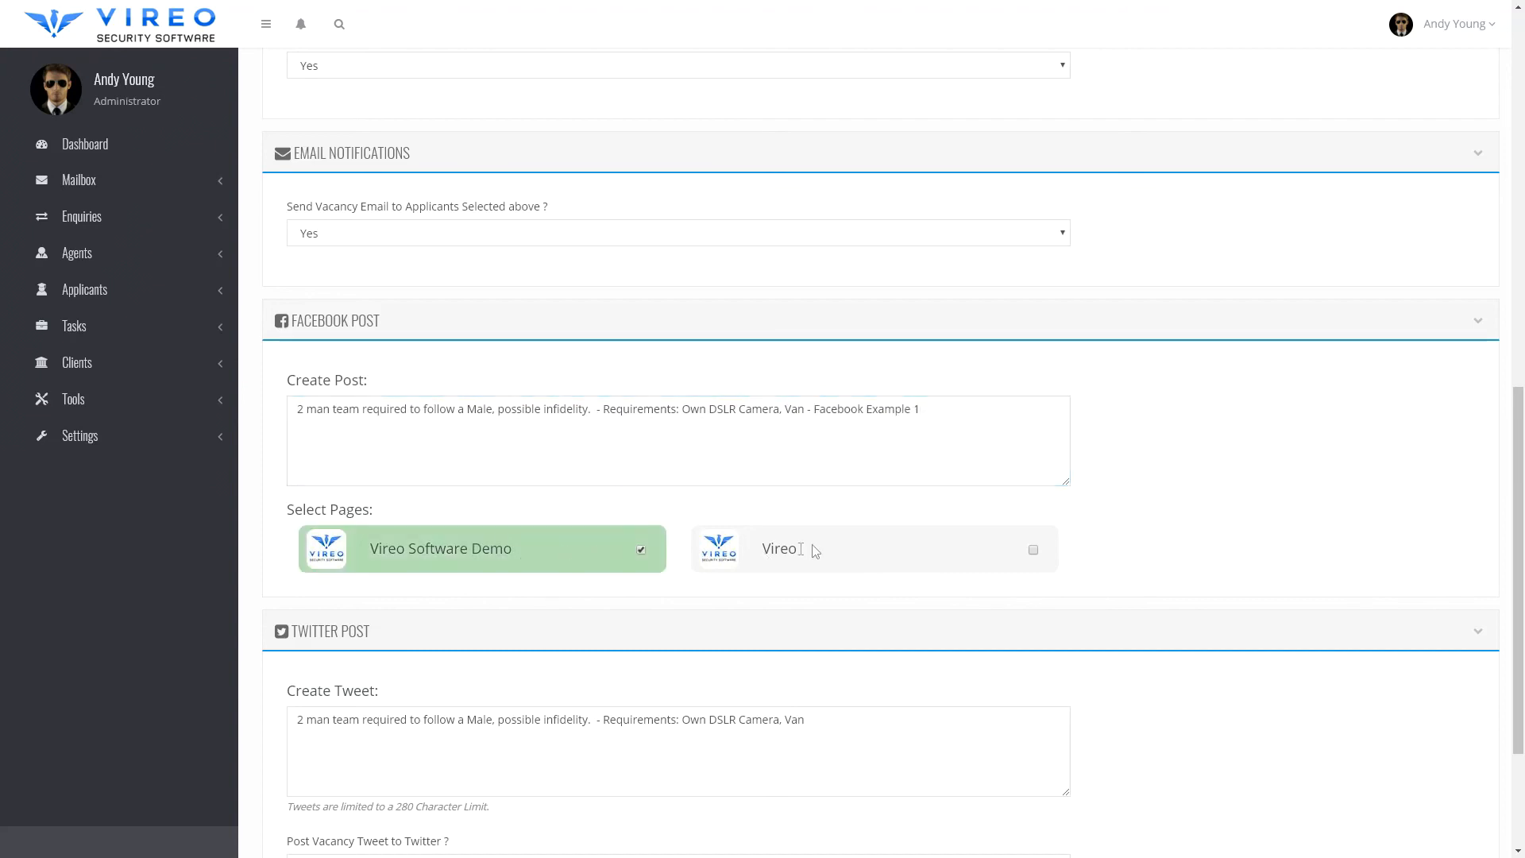
click(813, 549)
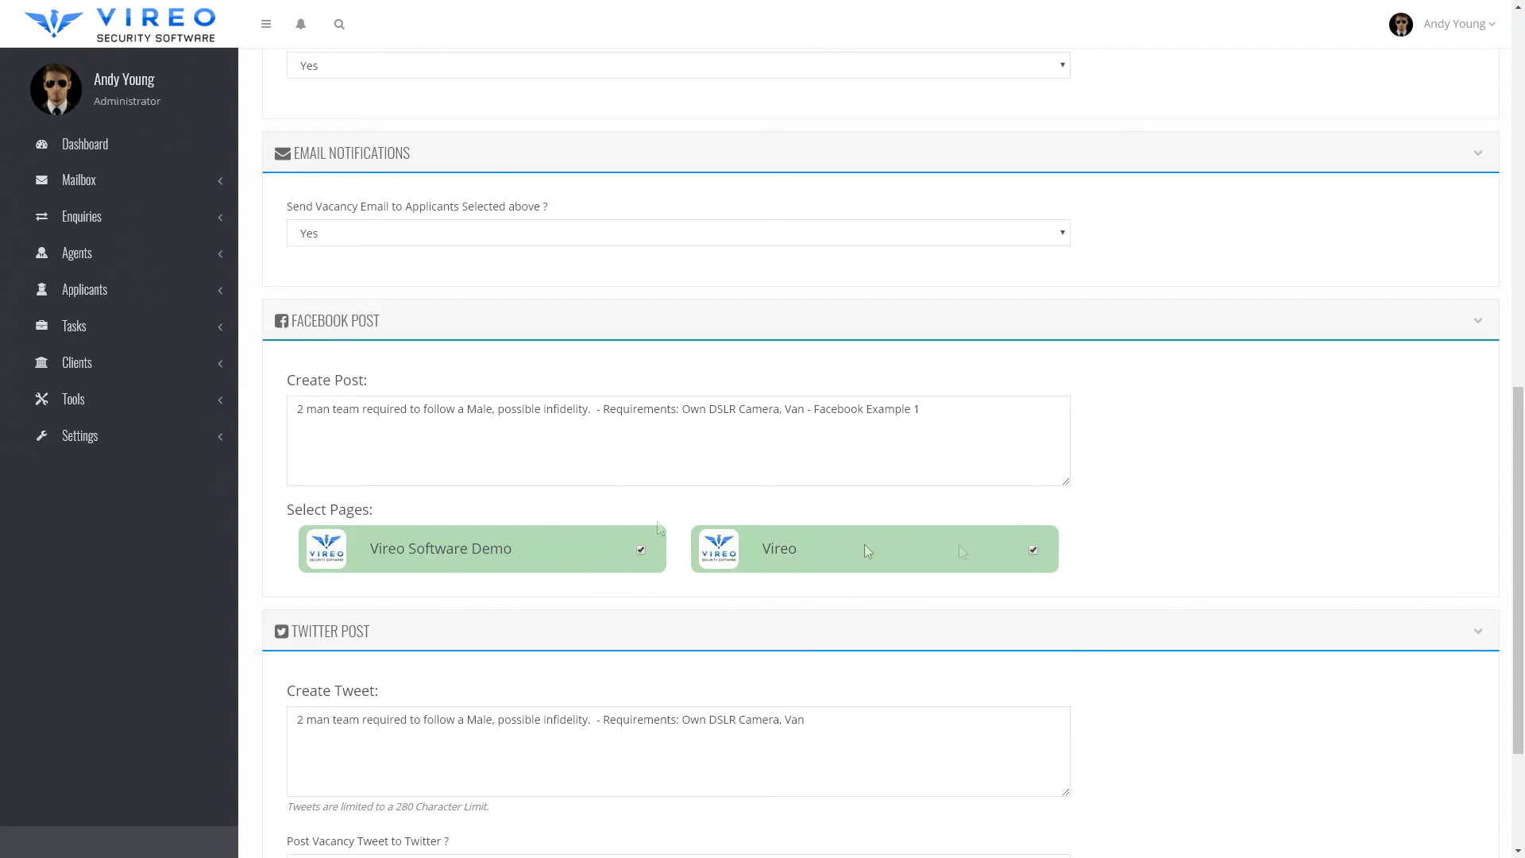
- End the tweet with ' - Twitter 1' and submit the task advertisement
scroll(1232, 536, down, 3)
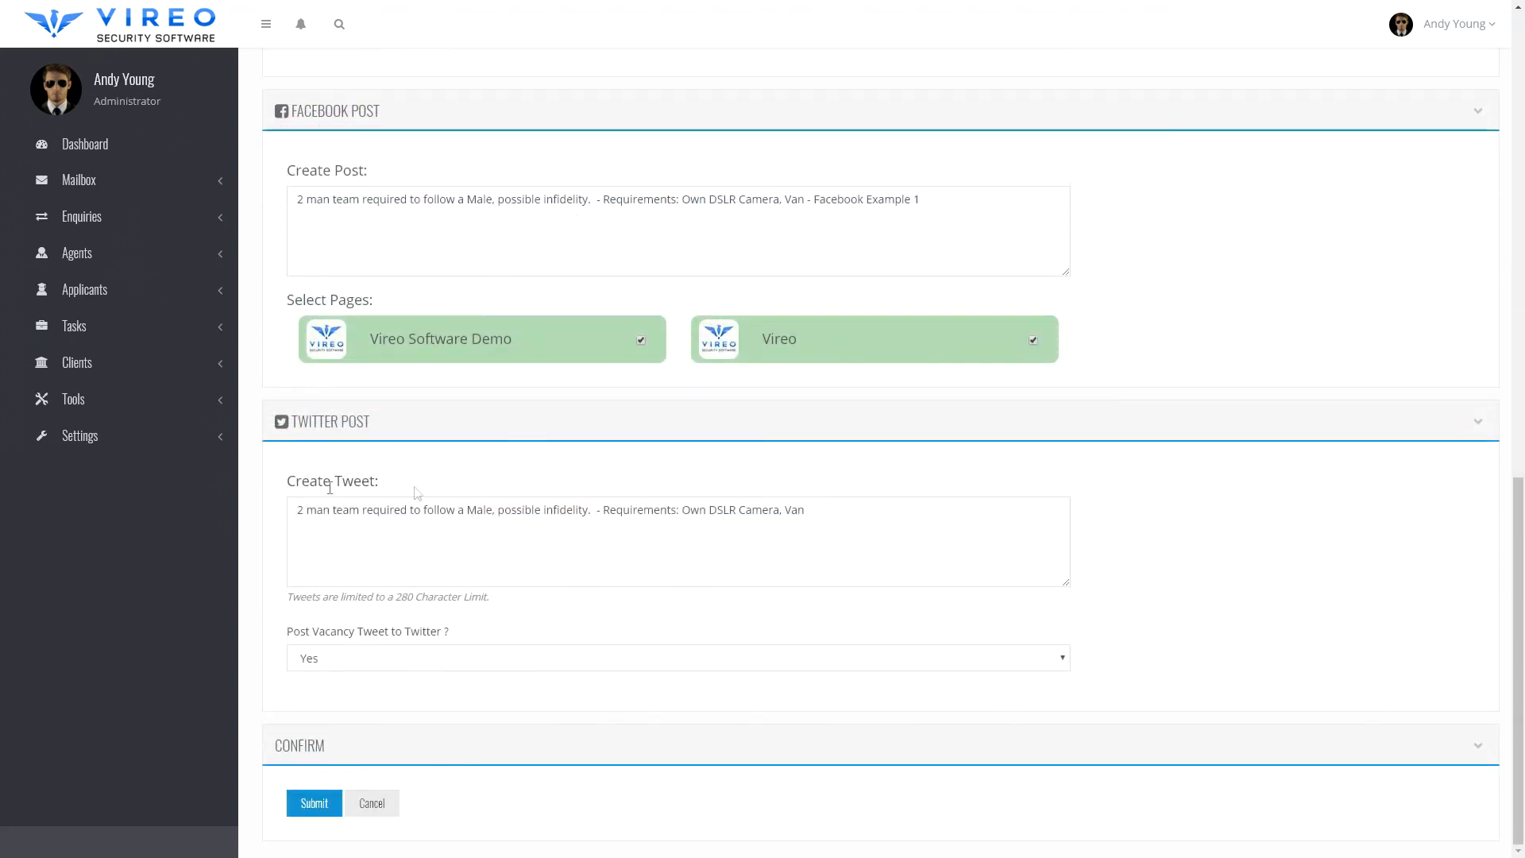
click(834, 523)
text(- Twitter 1)
click(302, 804)
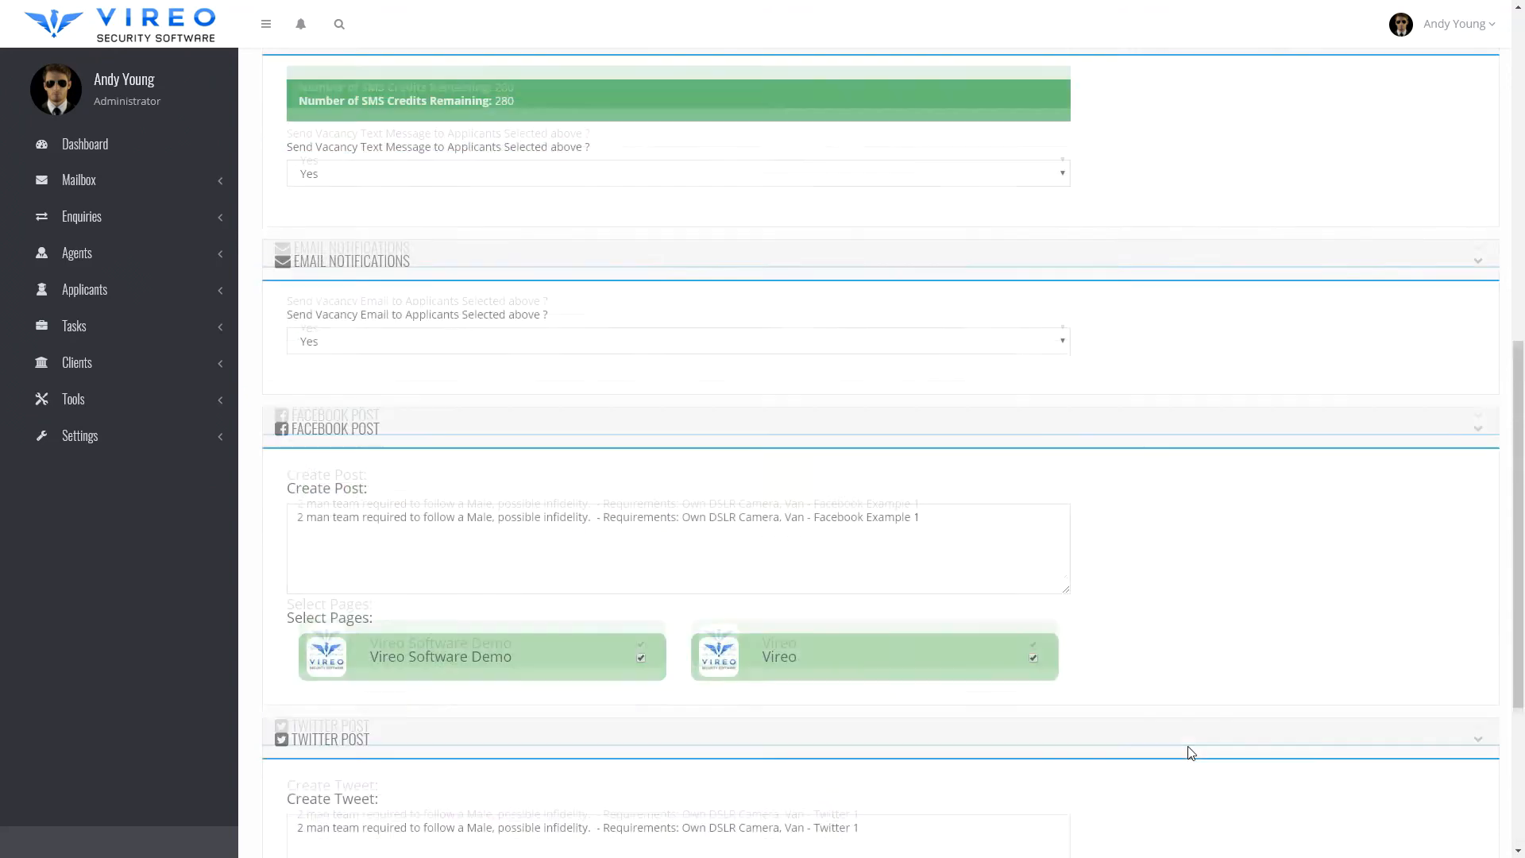
scroll(1188, 746, up, 10)
scroll(1113, 455, down, 2)
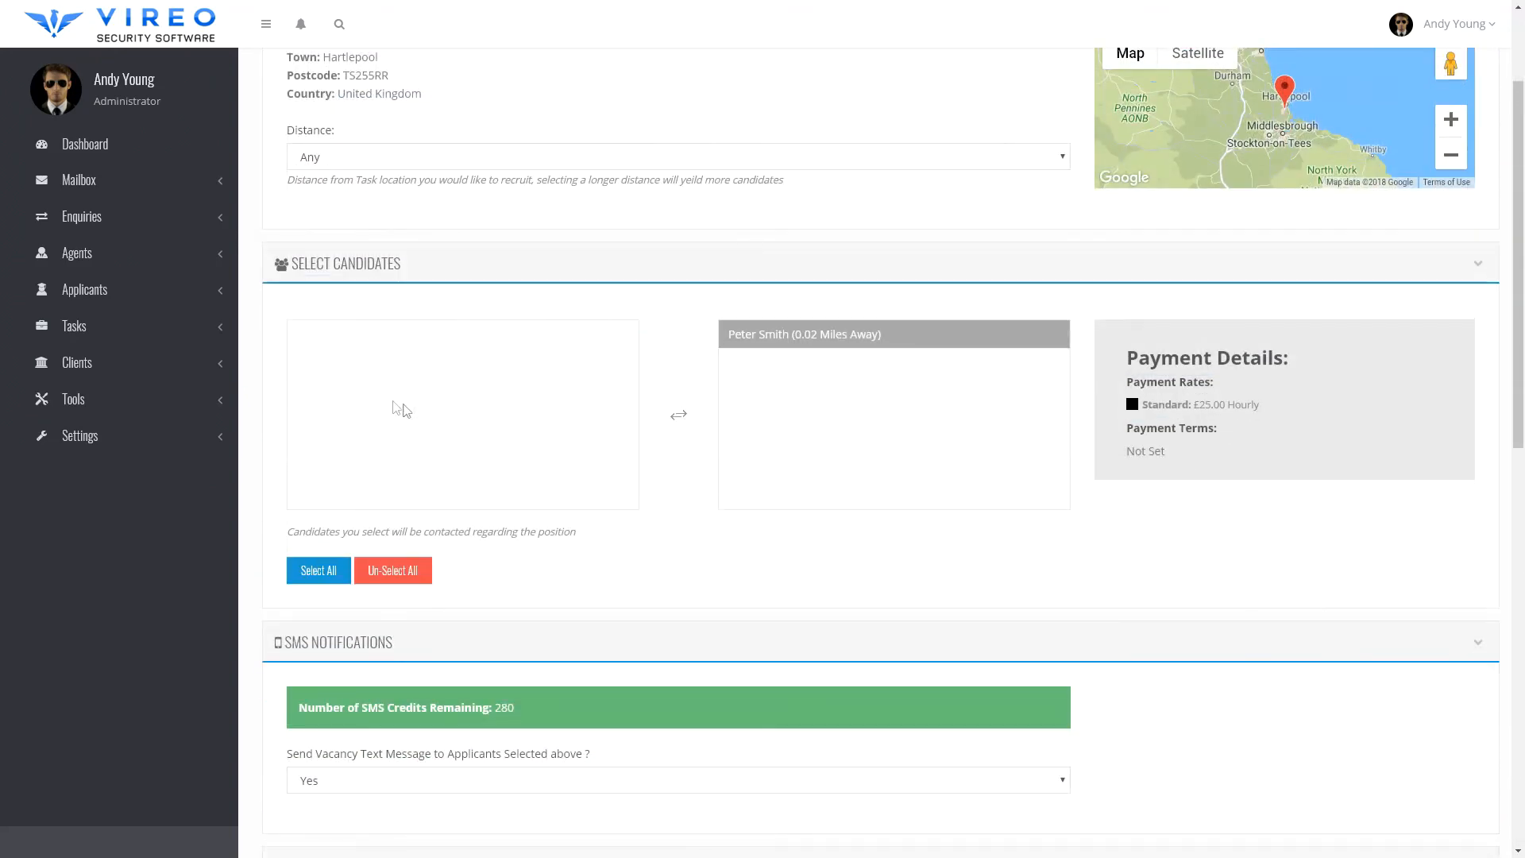
scroll(834, 460, down, 5)
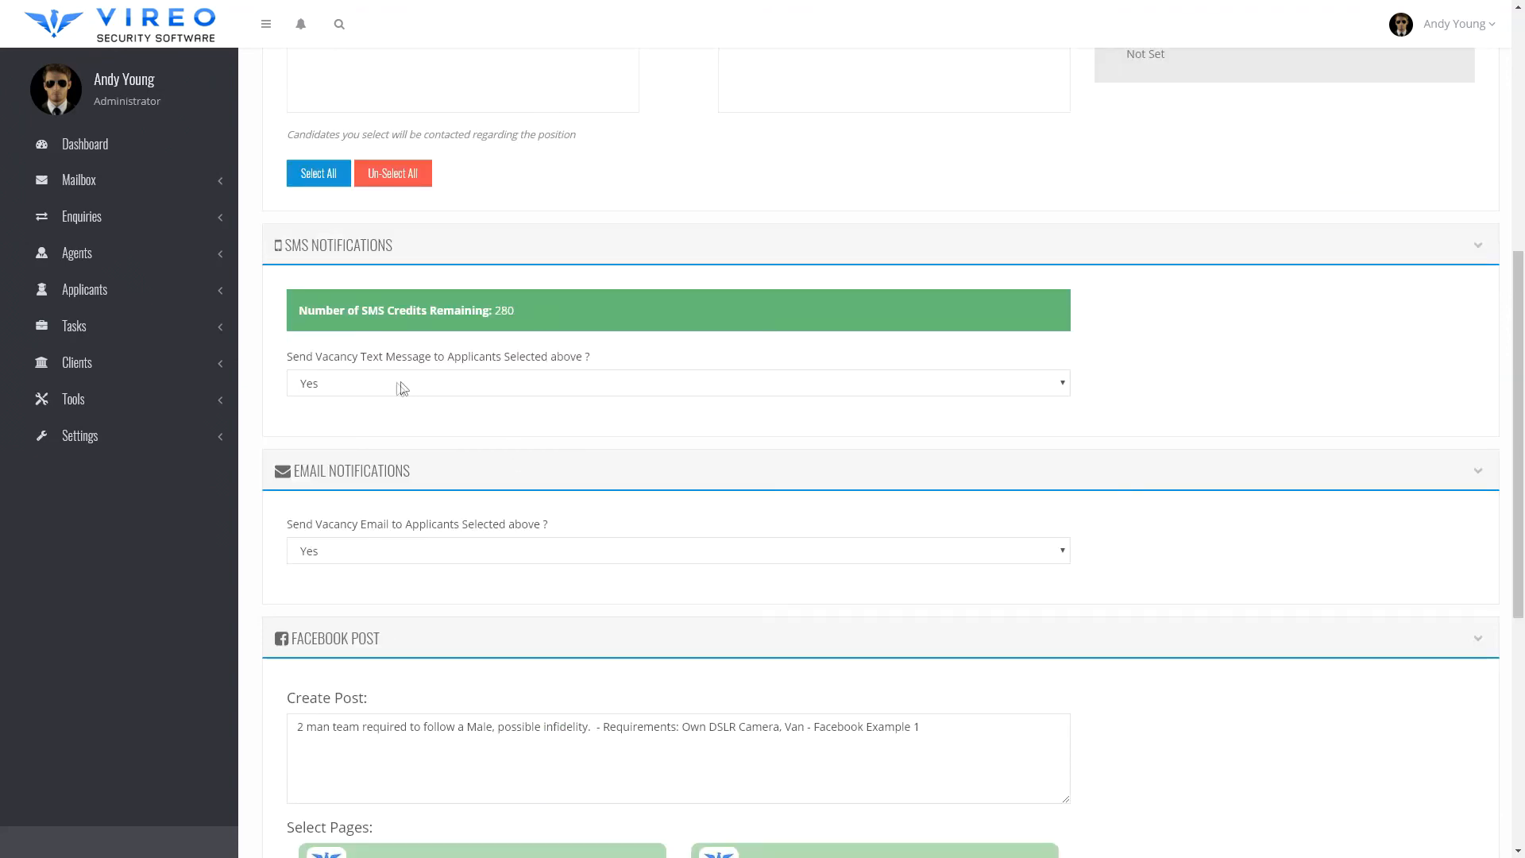
scroll(747, 391, down, 2)
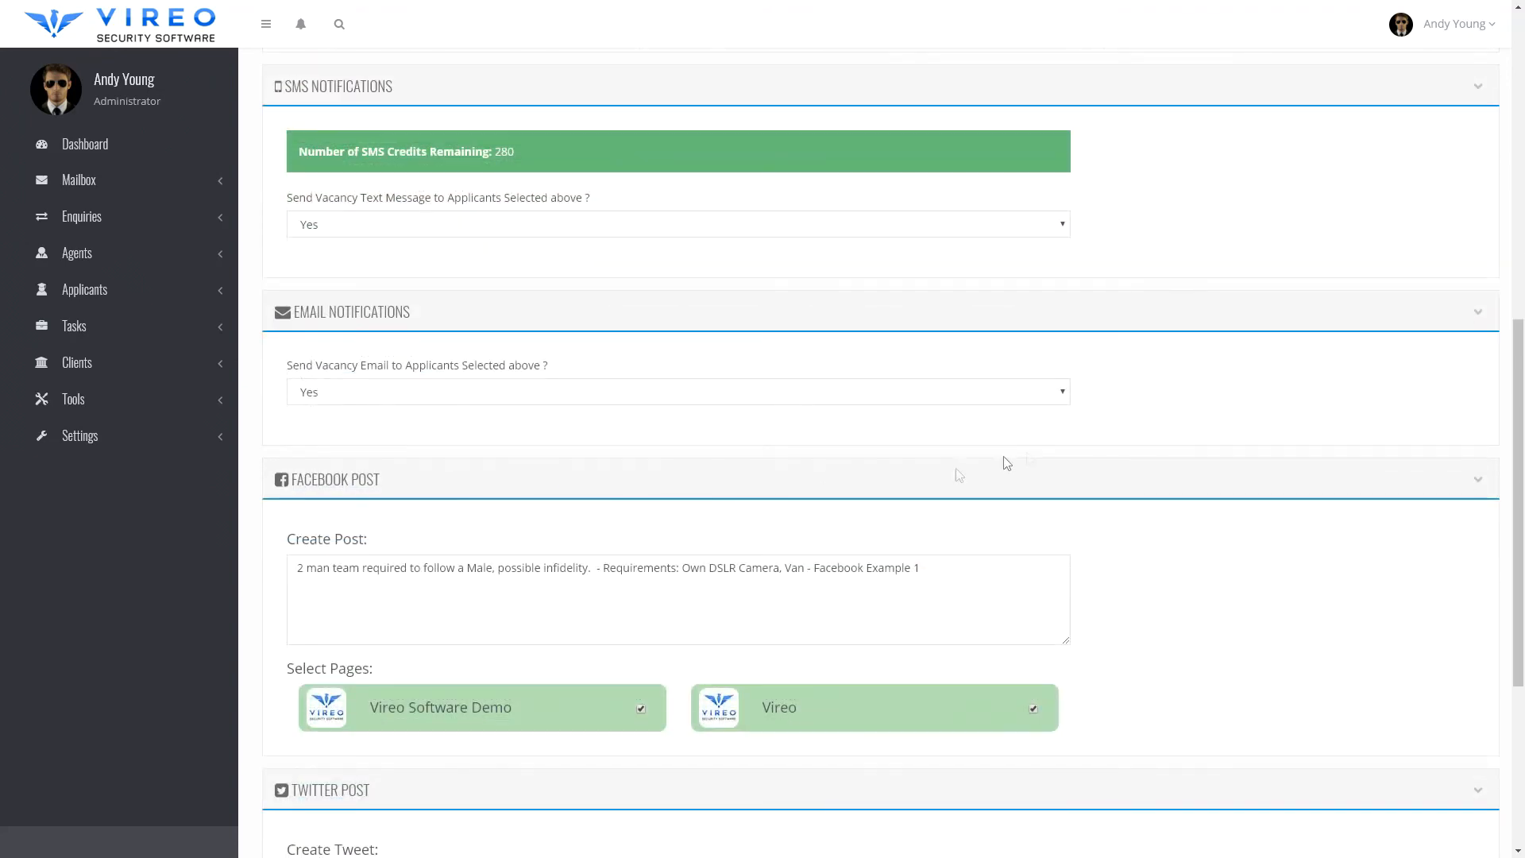
scroll(1007, 463, down, 3)
scroll(1194, 389, down, 2)
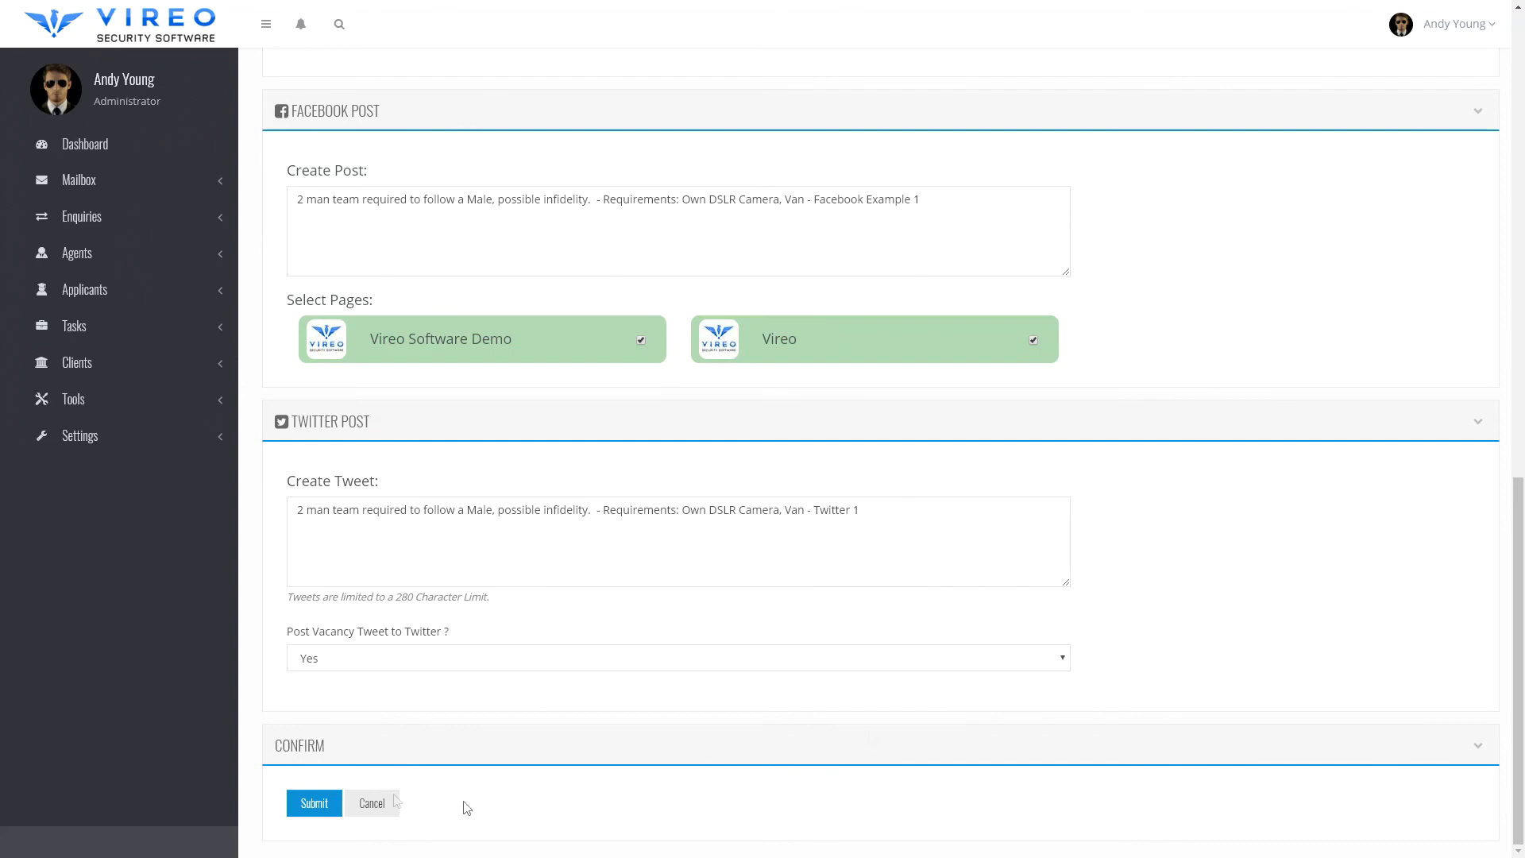
click(320, 809)
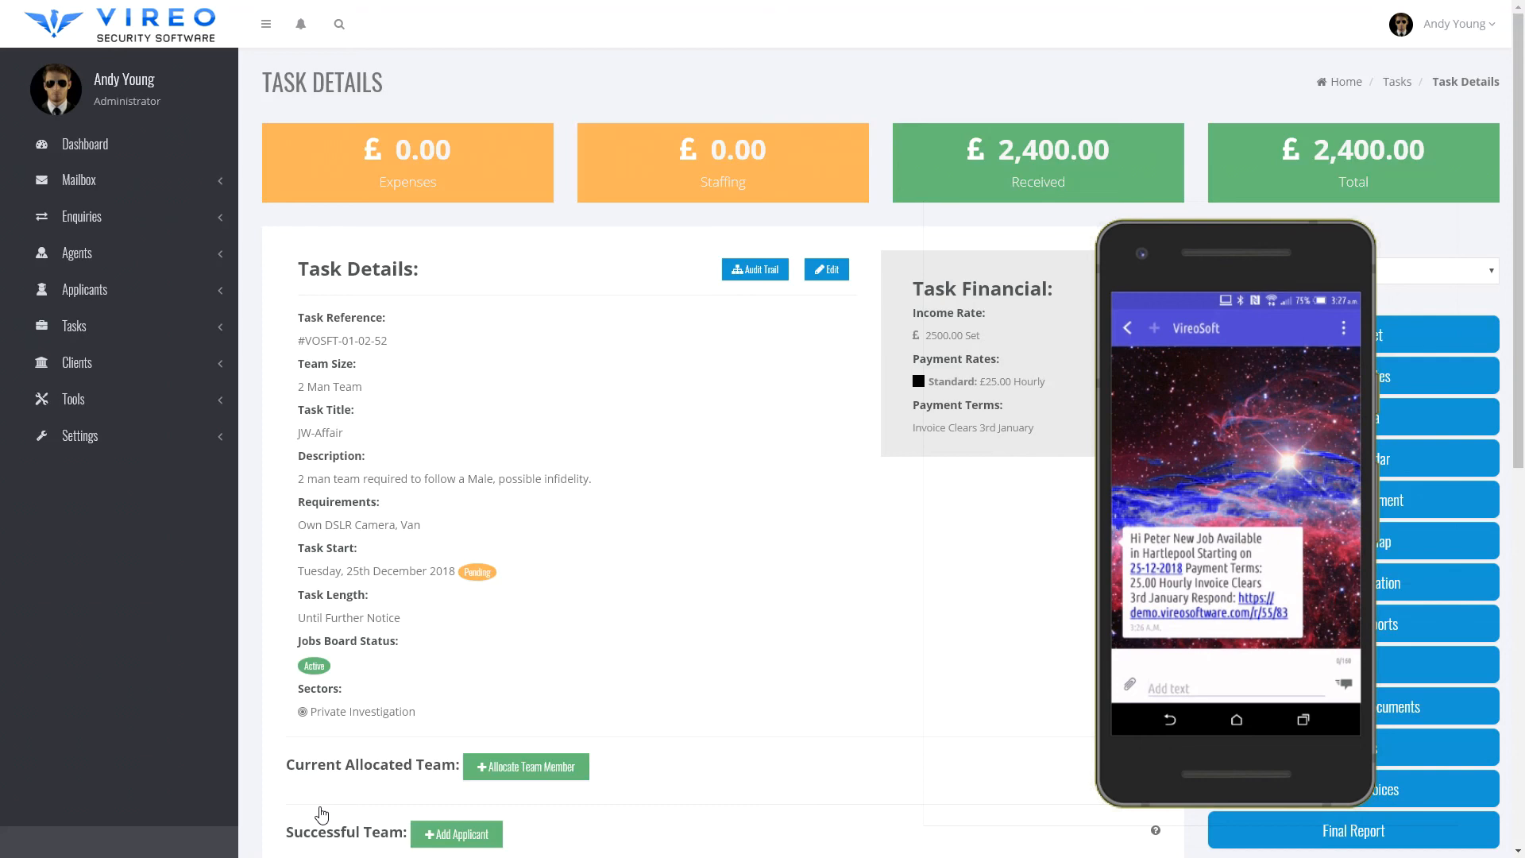
- Scroll through the job SMS for Hartlepool, starting 25-12-2018 at 25.00 hourly
scroll(957, 502, down, 4)
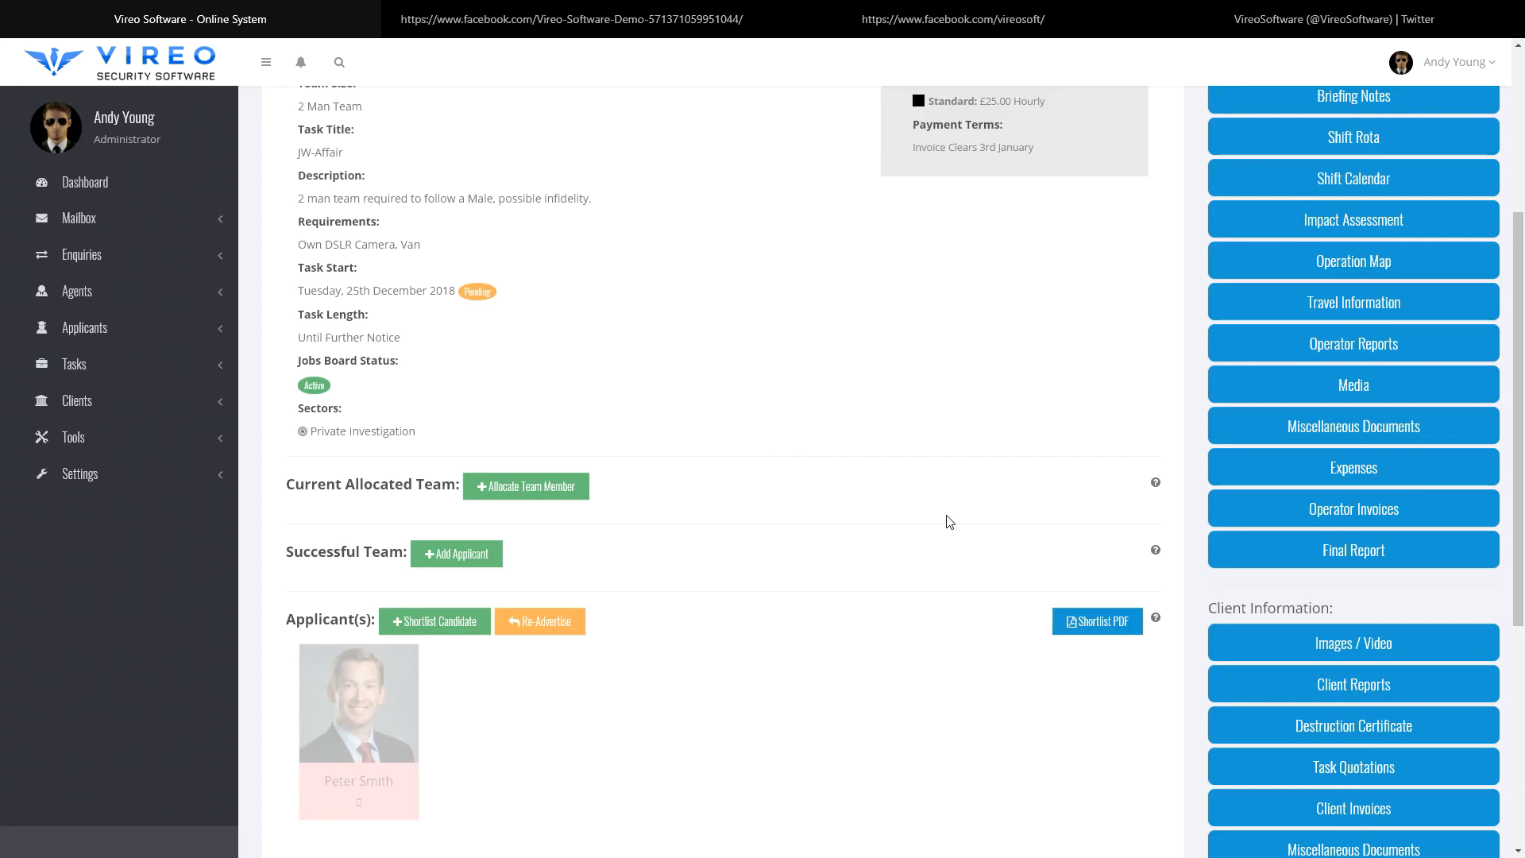
- Check the JW-Affair ad on both Vireo Facebook pages and the 'Twitter 1' tweet on VireoSoftware
key(ctrl+Tab)
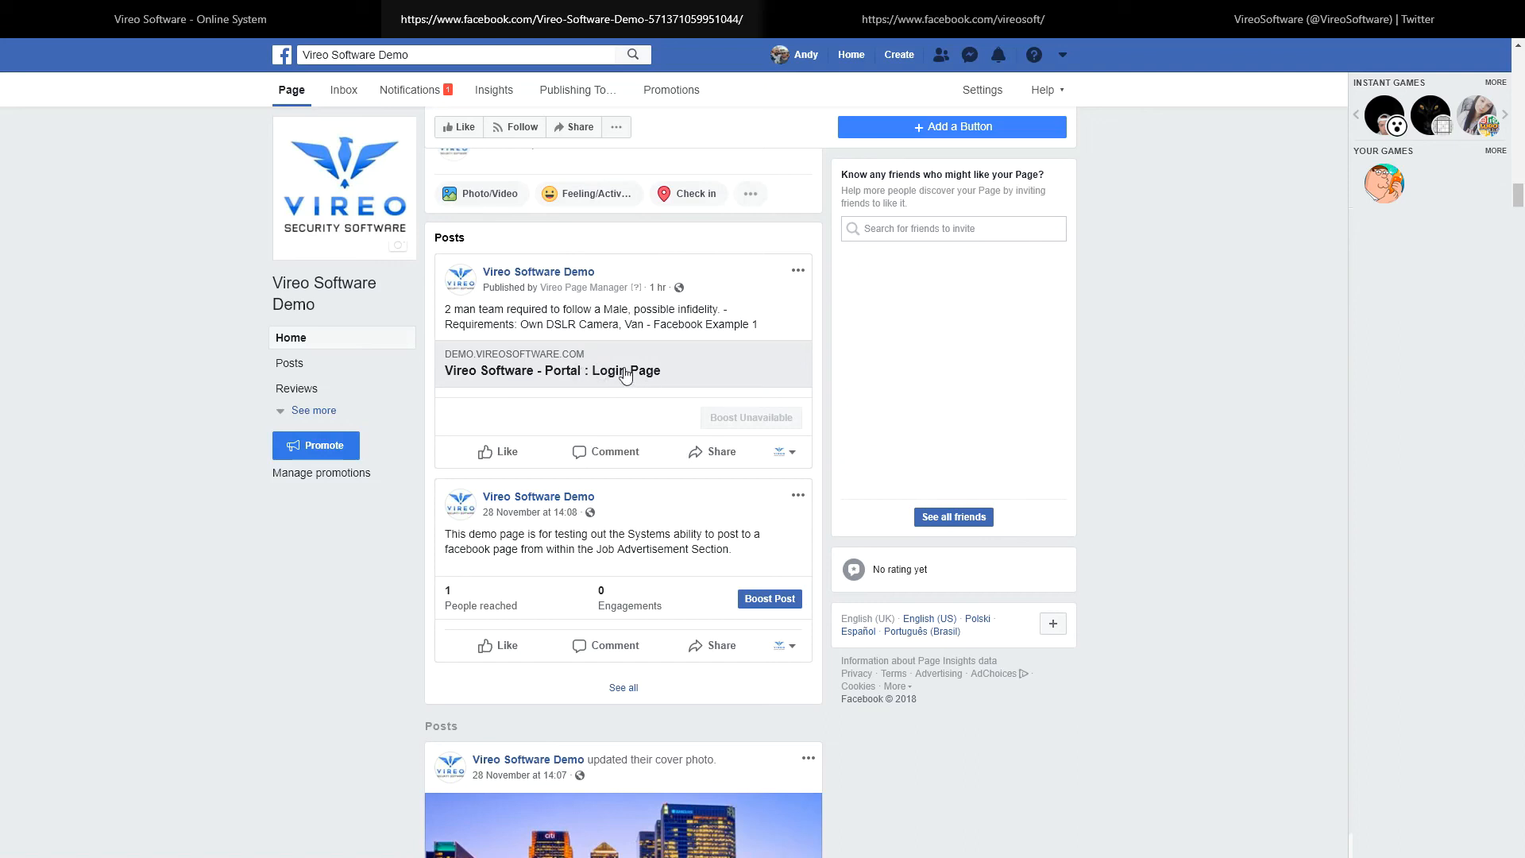
mouse_move(589, 295)
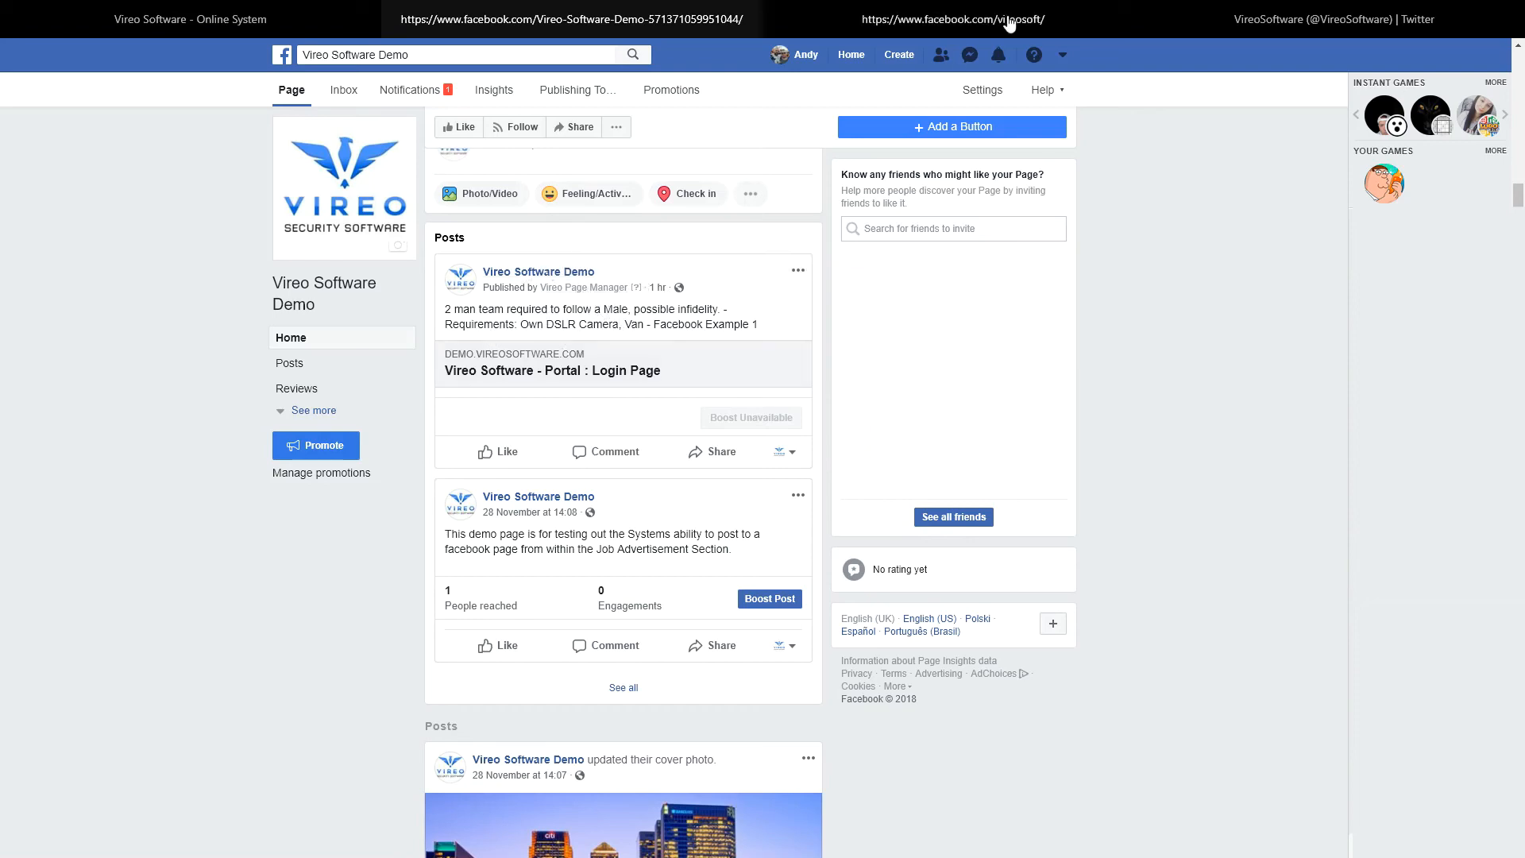
click(1010, 23)
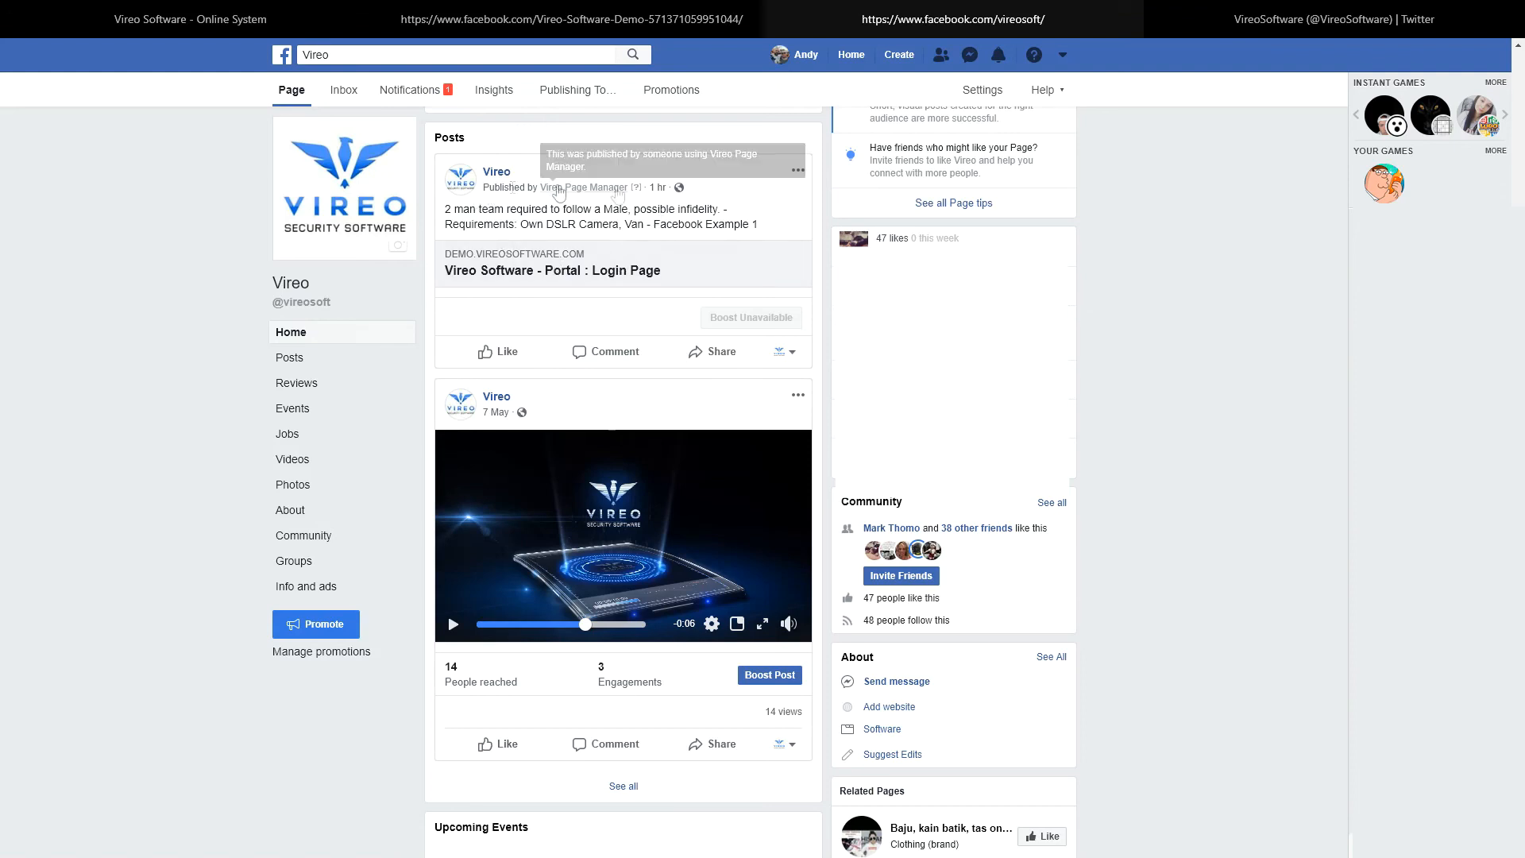
mouse_move(567, 193)
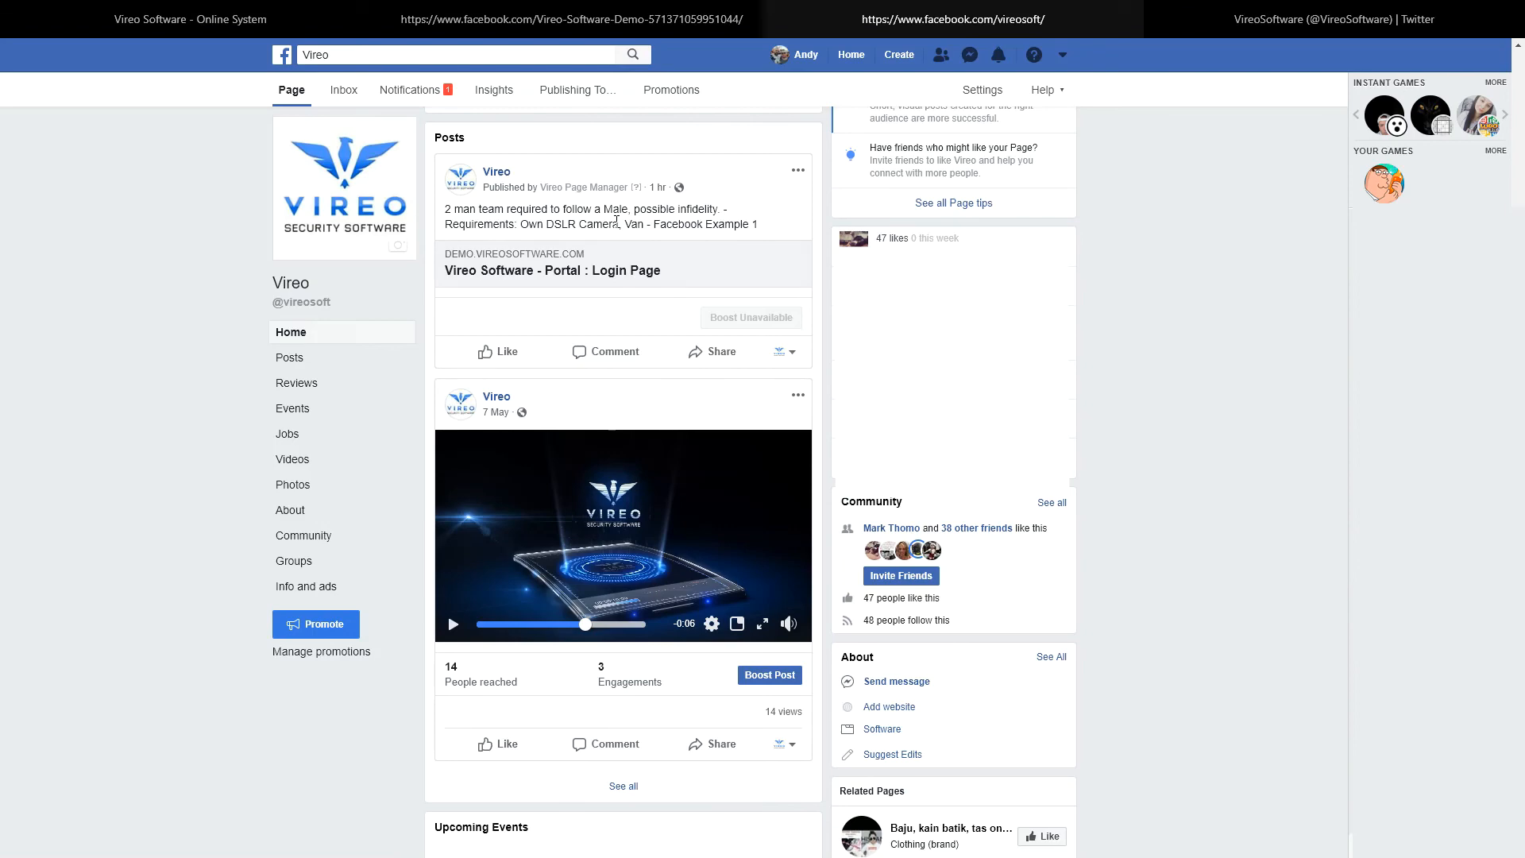
click(1300, 24)
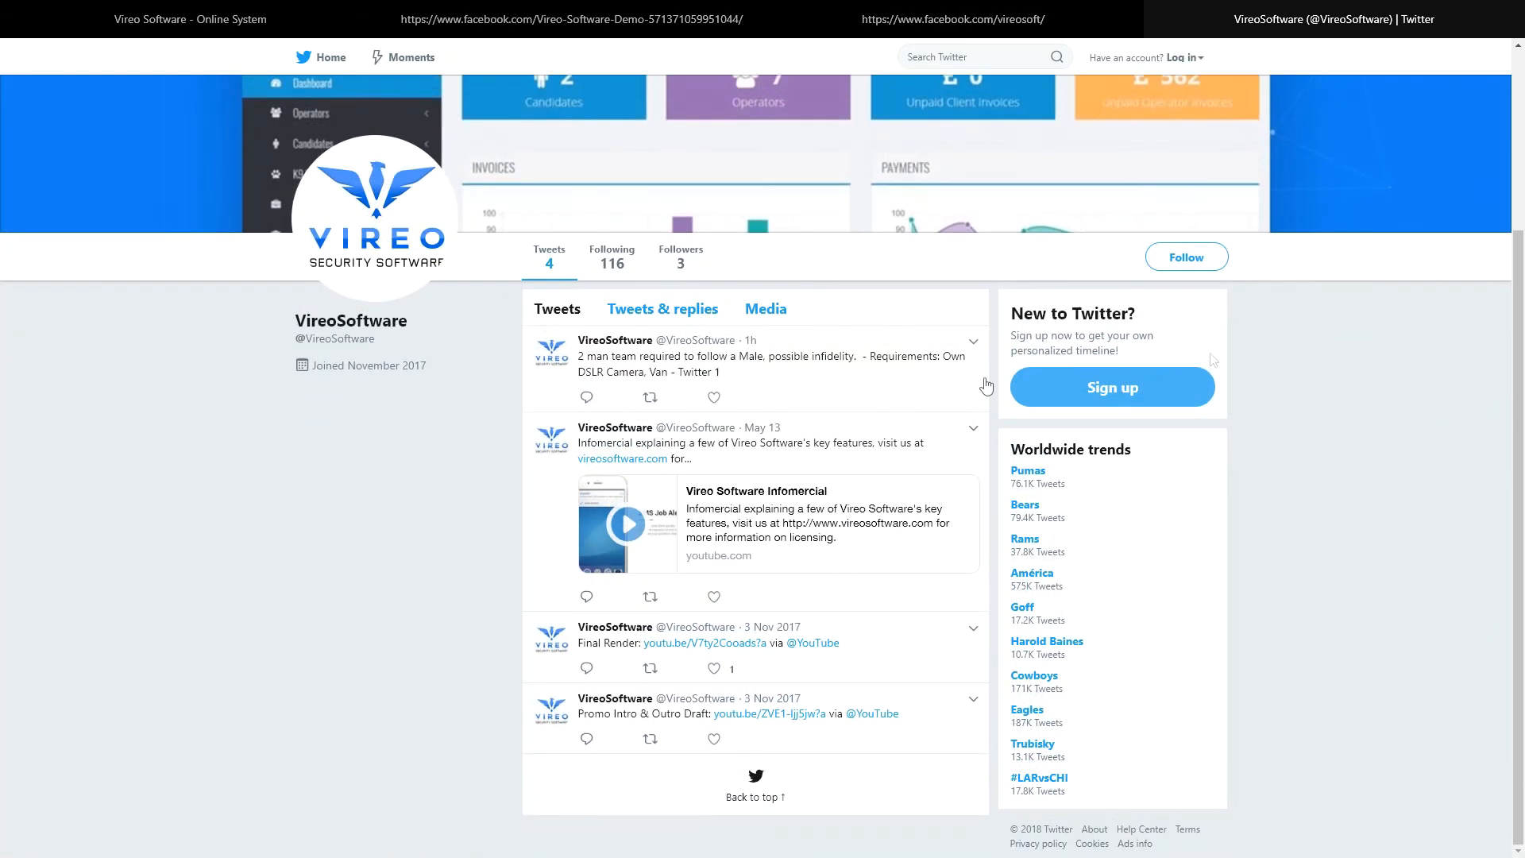
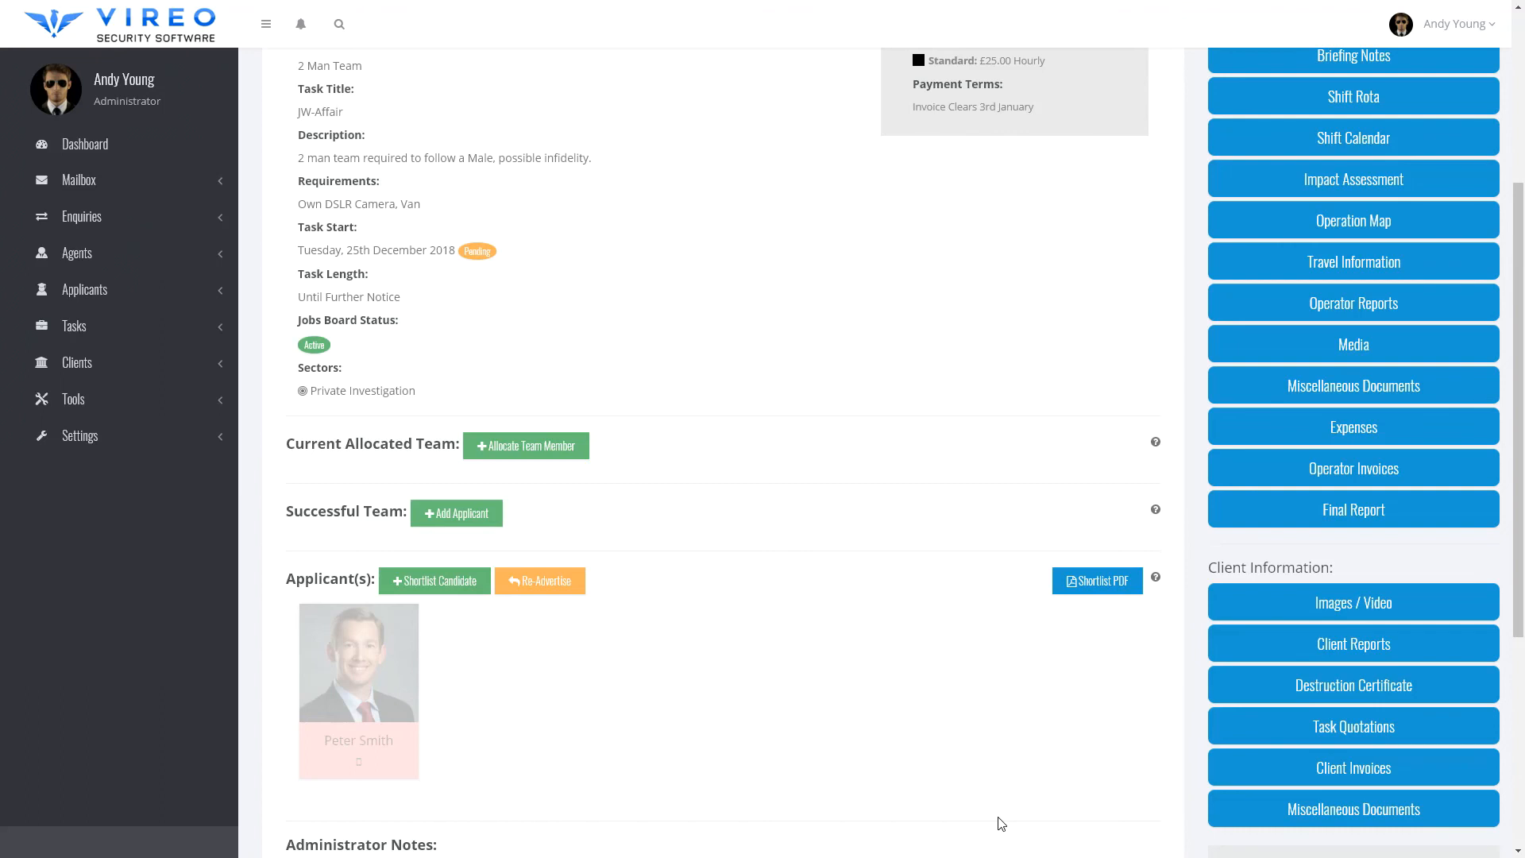
- Add the sole JW-Affair applicant to the task's shortlist using the Candidate dropdown
click(462, 584)
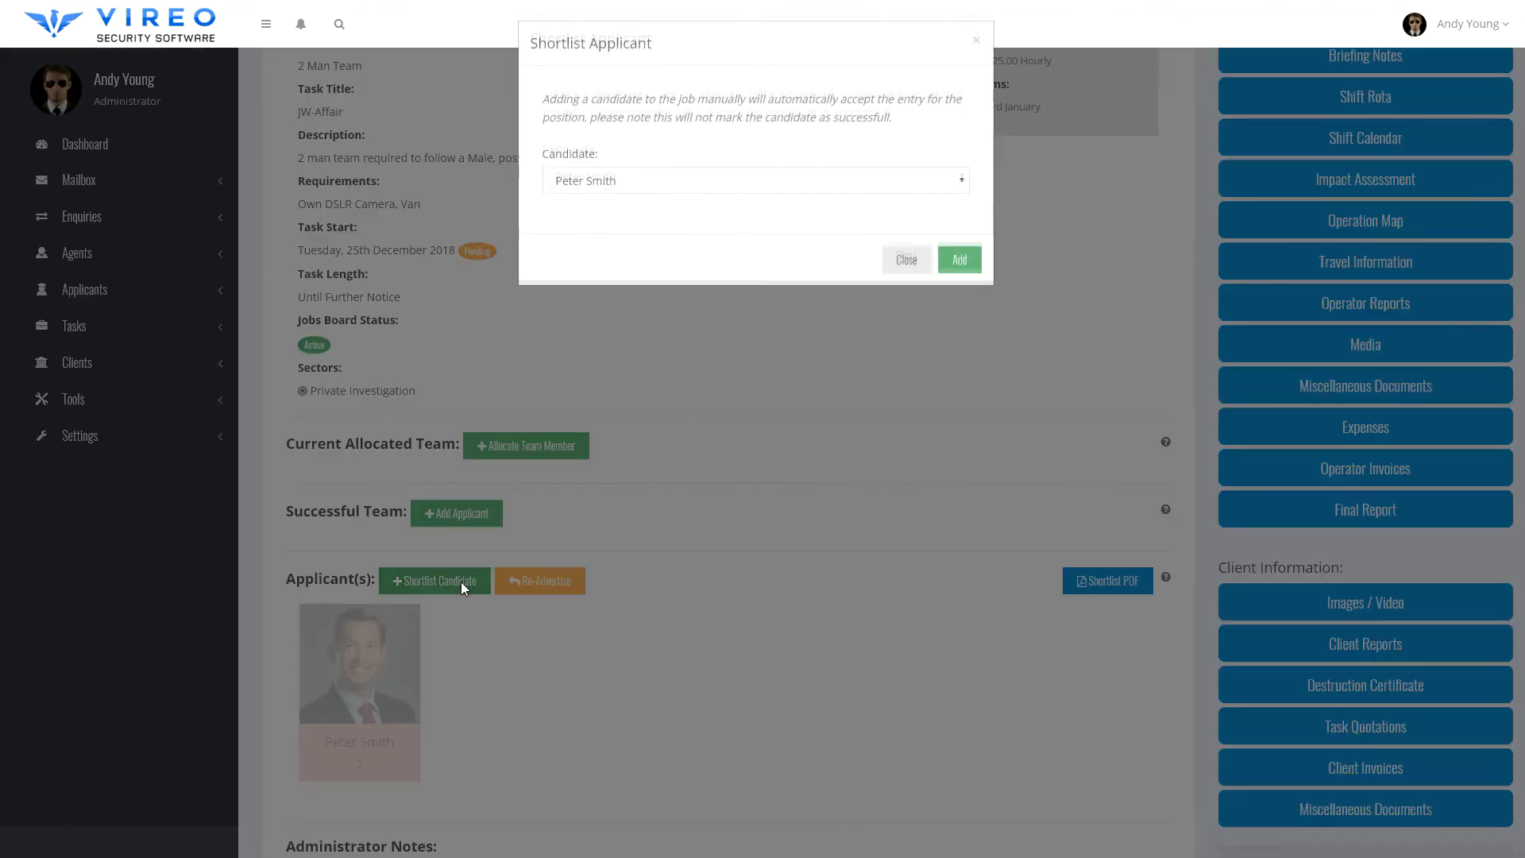
click(640, 190)
click(650, 190)
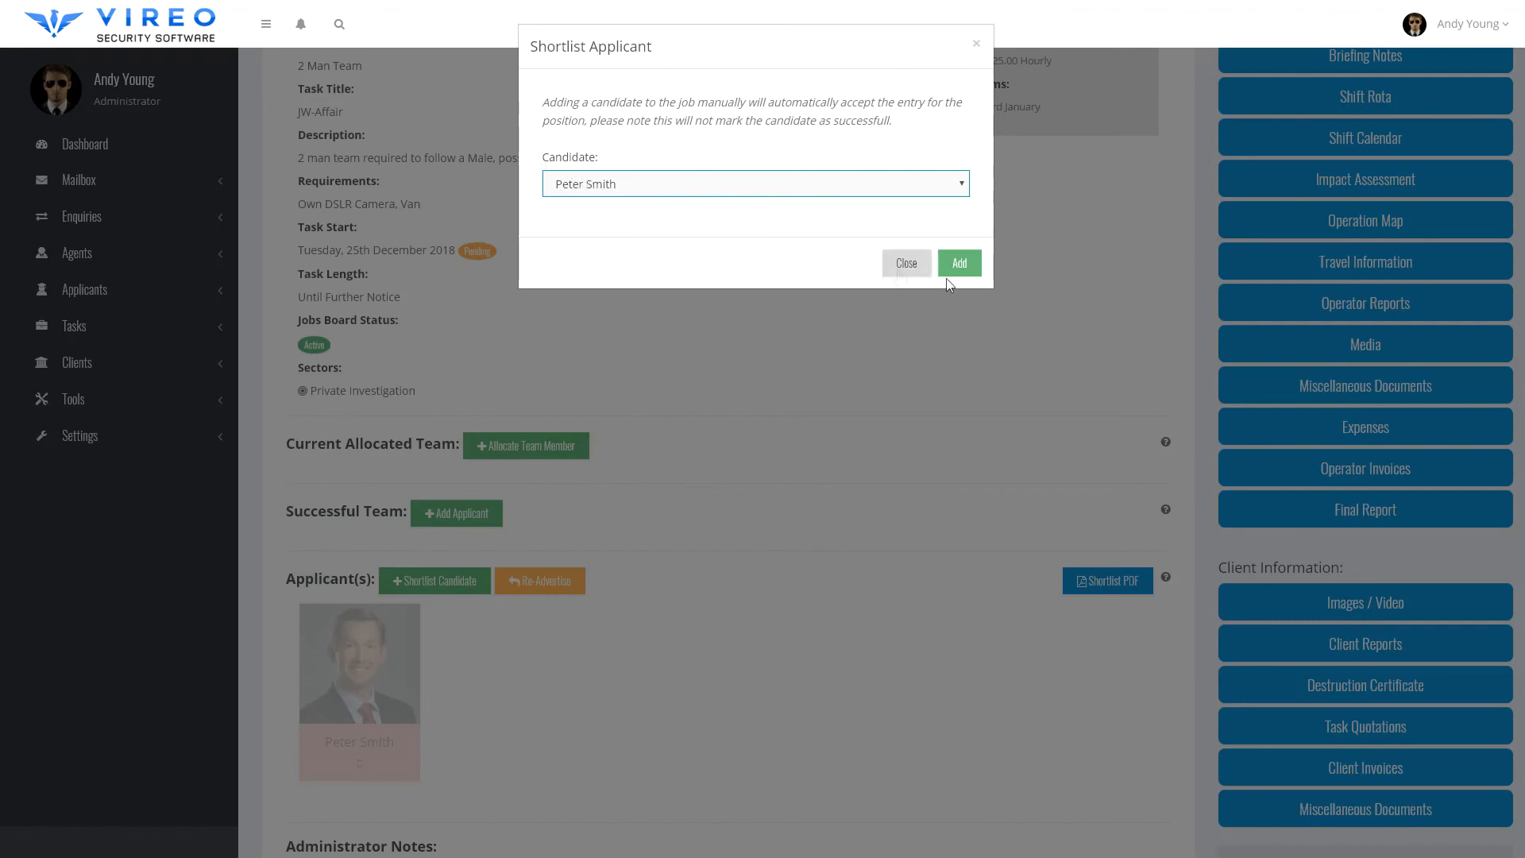
click(977, 273)
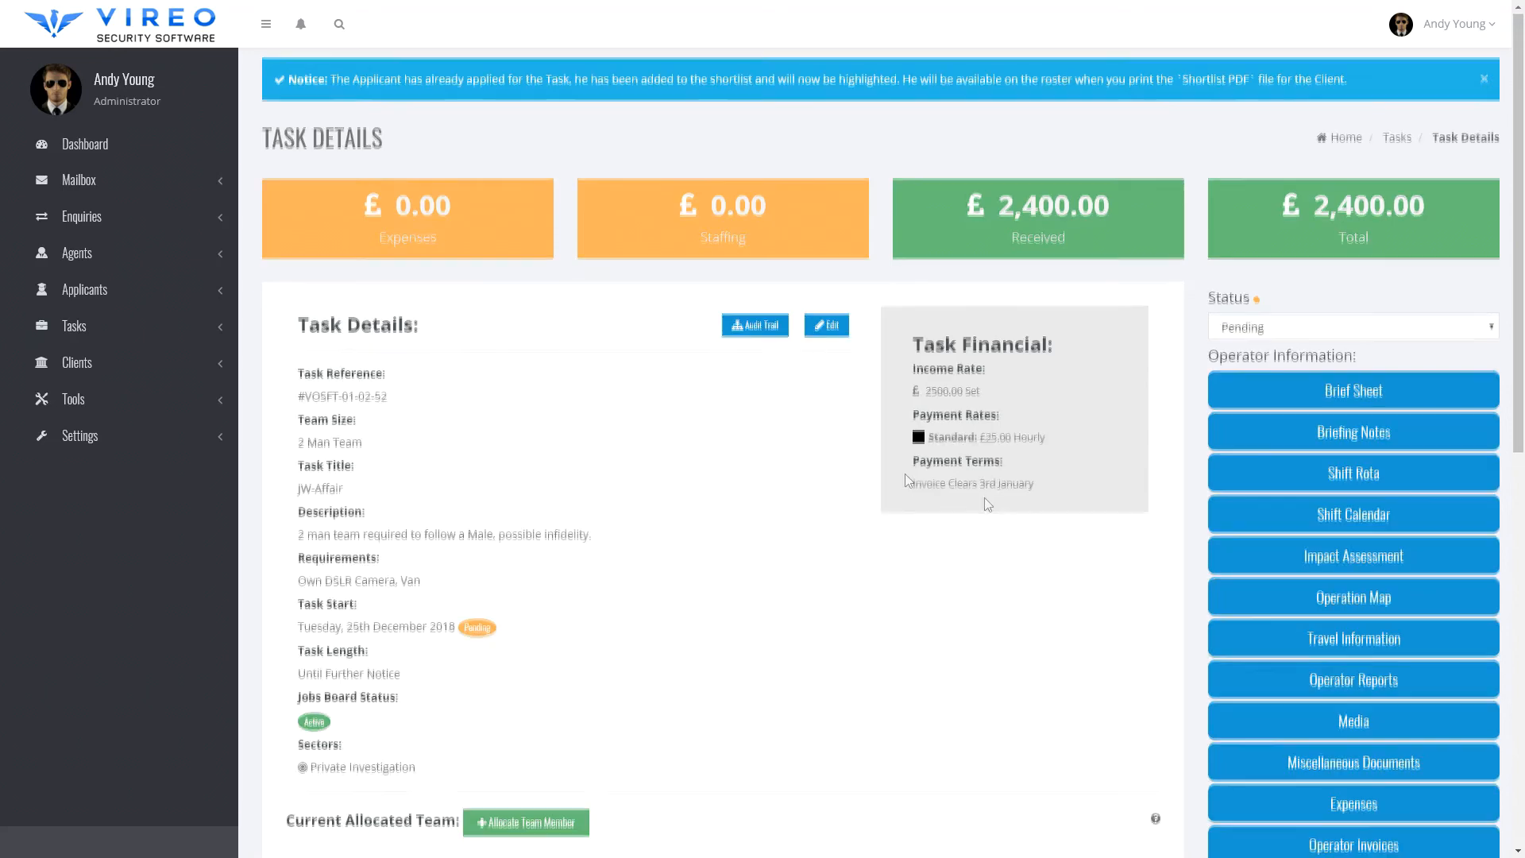
scroll(906, 480, down, 8)
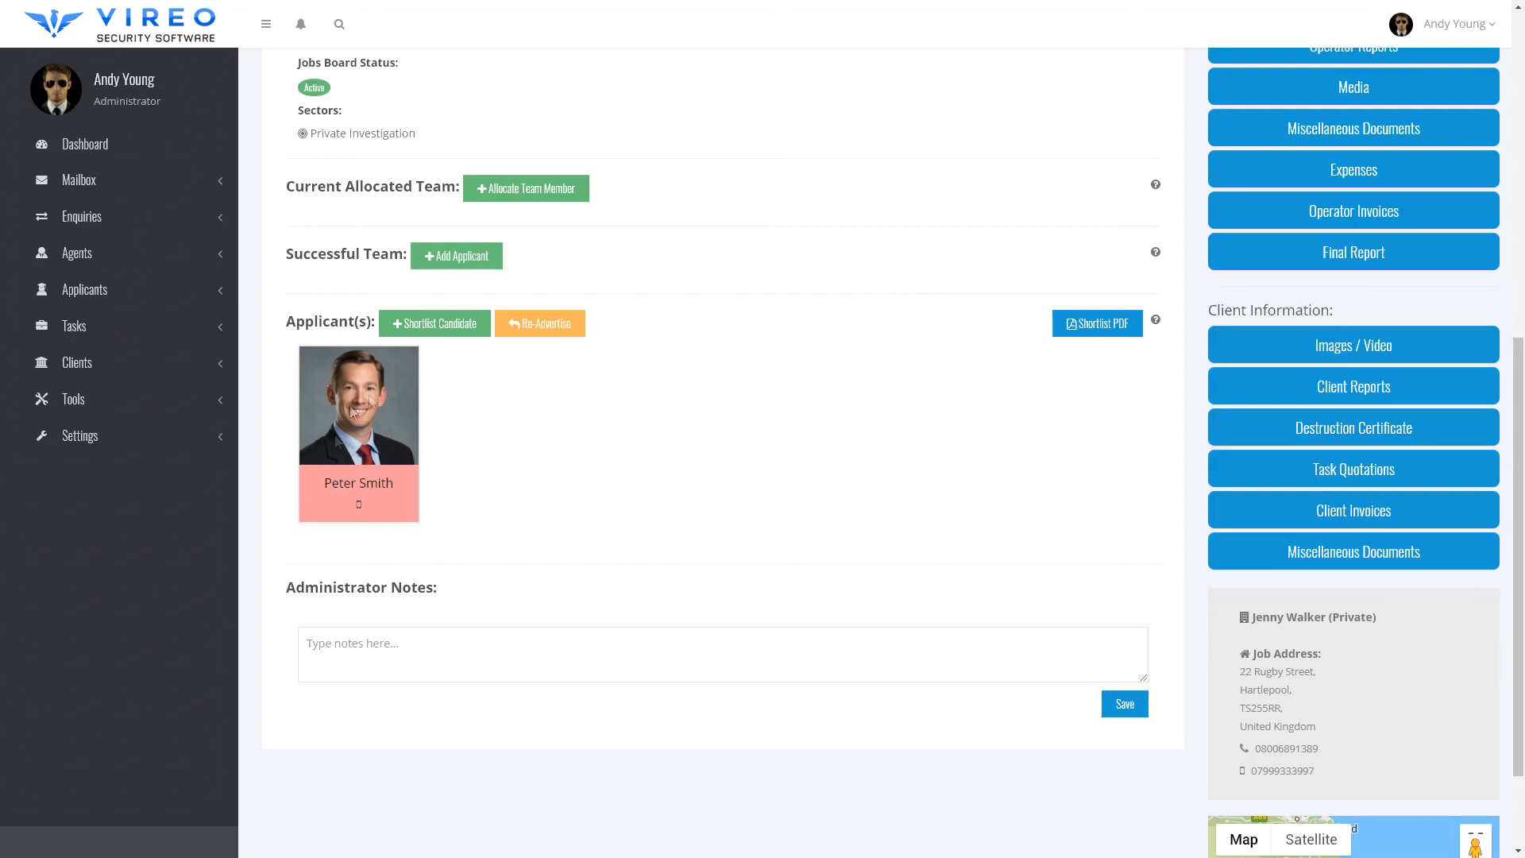
click(1113, 342)
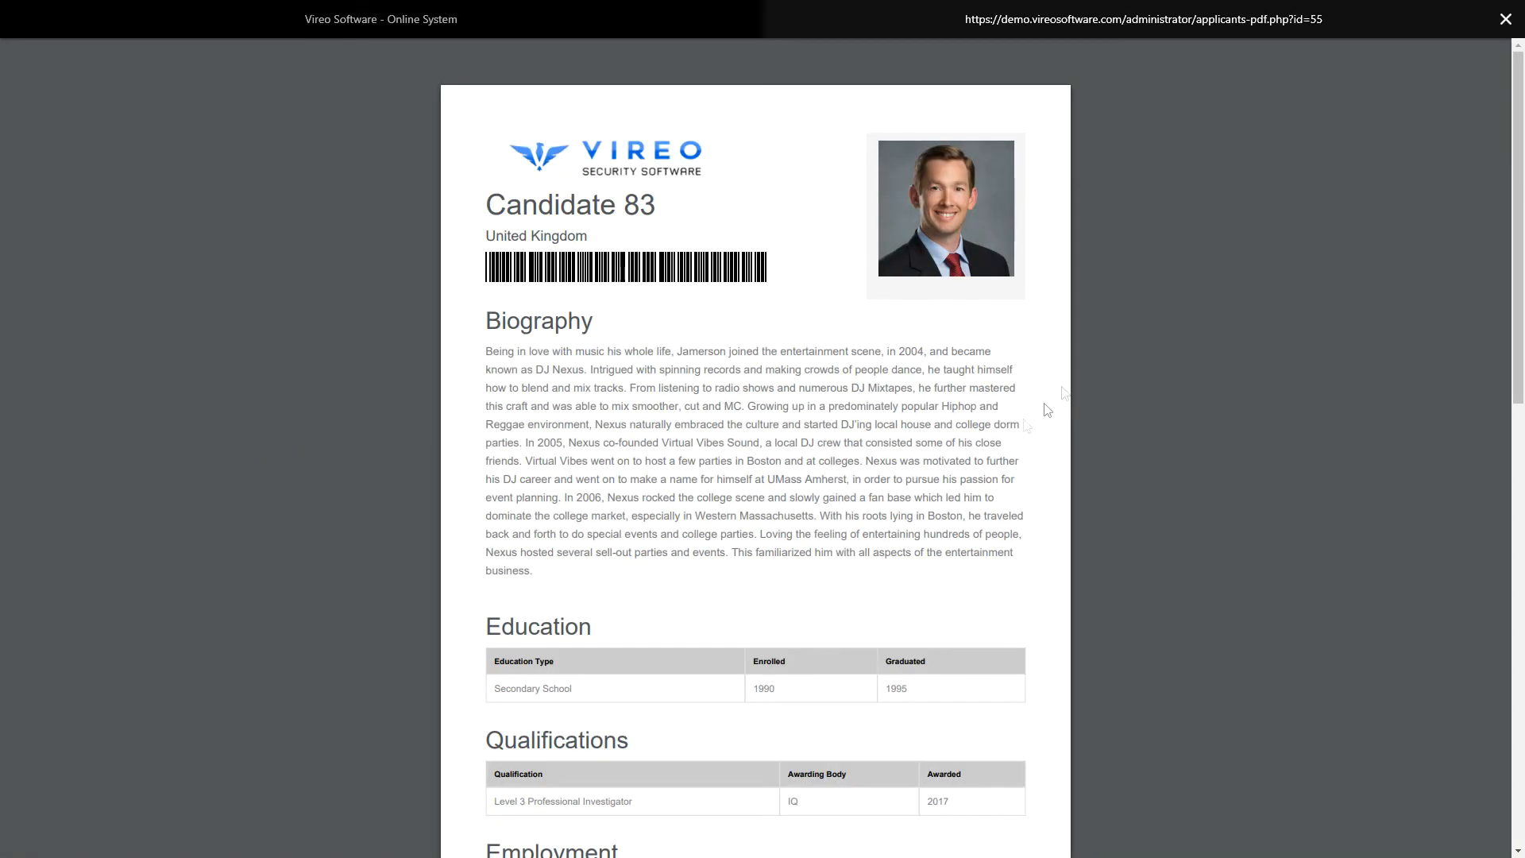
drag(483, 205, 656, 207)
click(886, 424)
click(1074, 387)
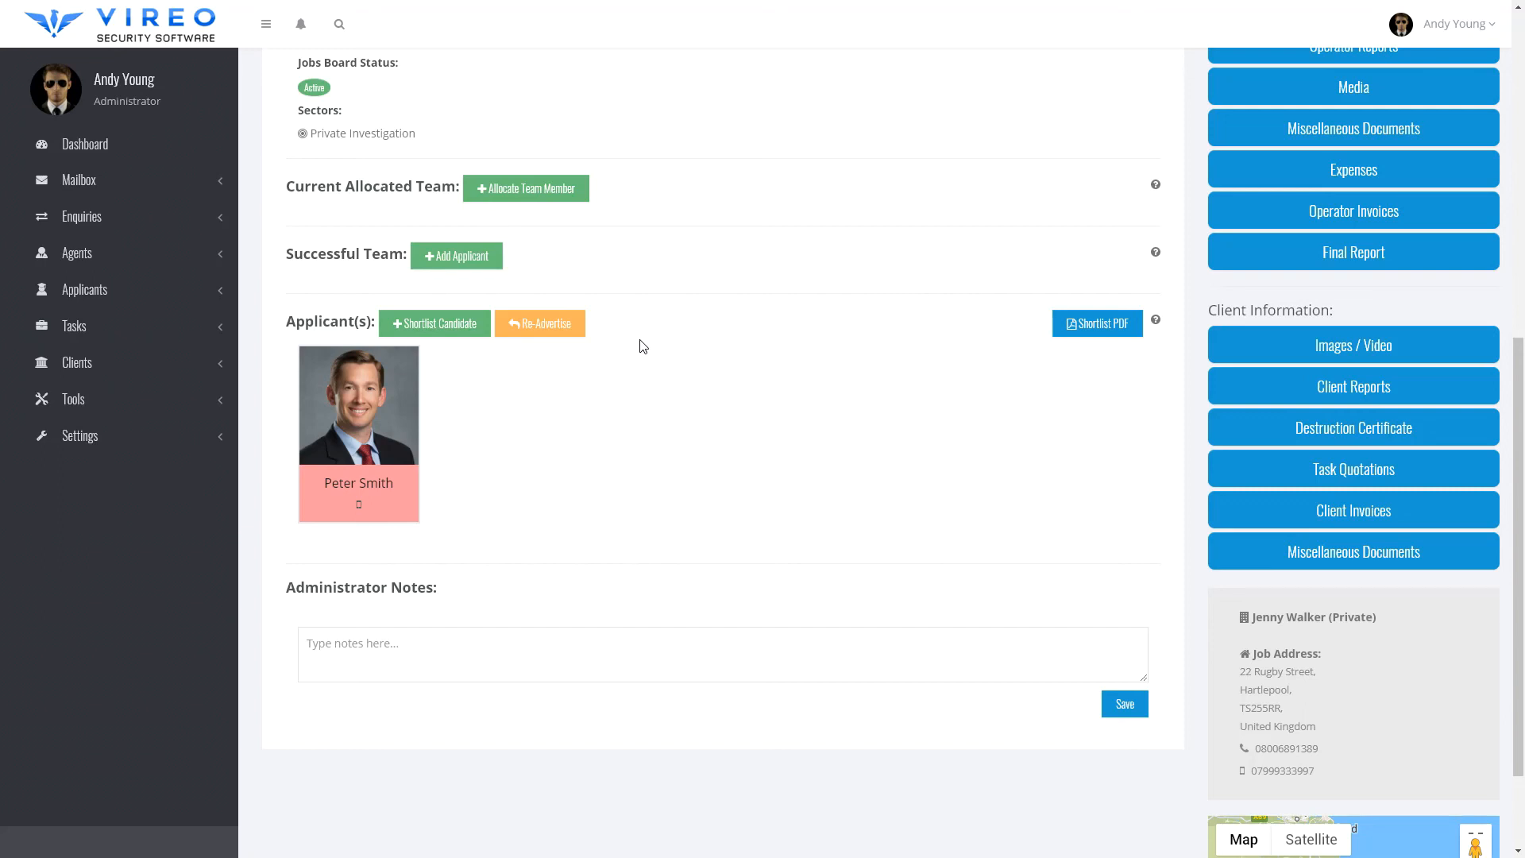
- Pick the shortlisted applicant as successful candidate, adding them to the JW-Affair Successful Team
click(469, 261)
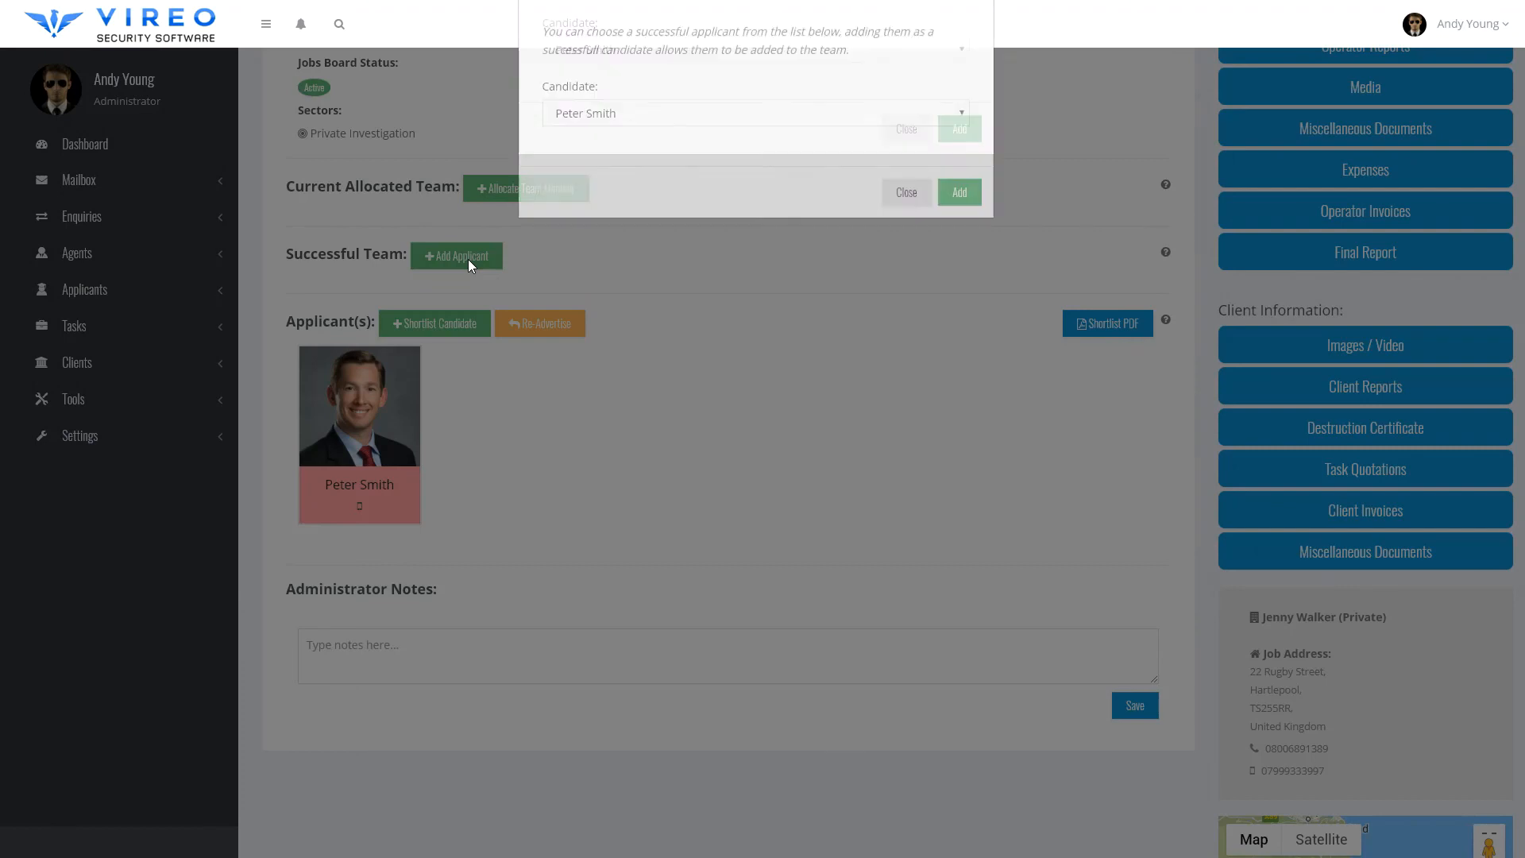
click(664, 185)
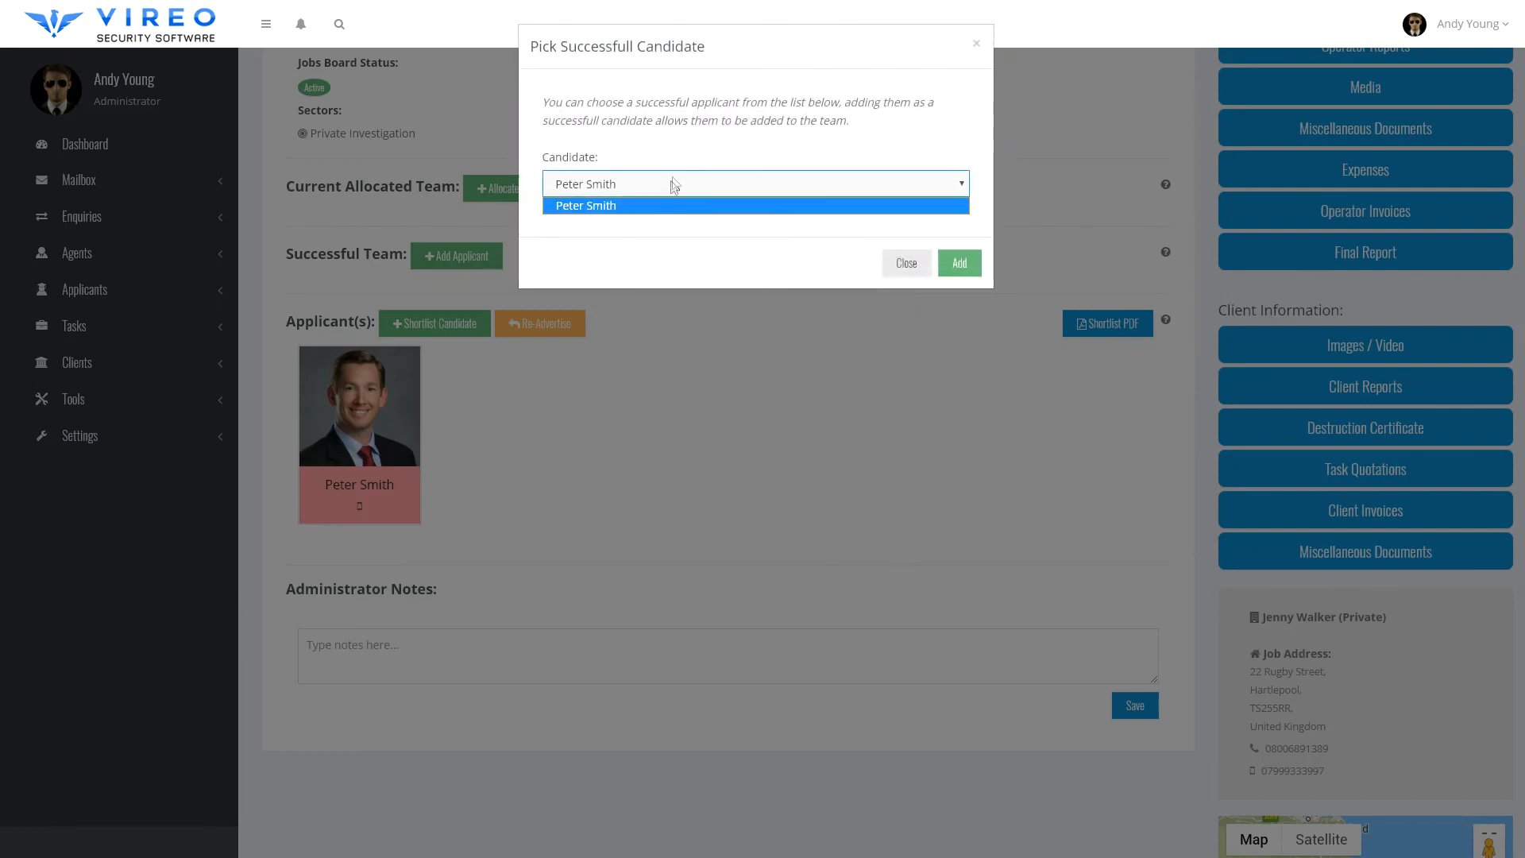
click(640, 206)
click(959, 270)
scroll(1151, 446, down, 8)
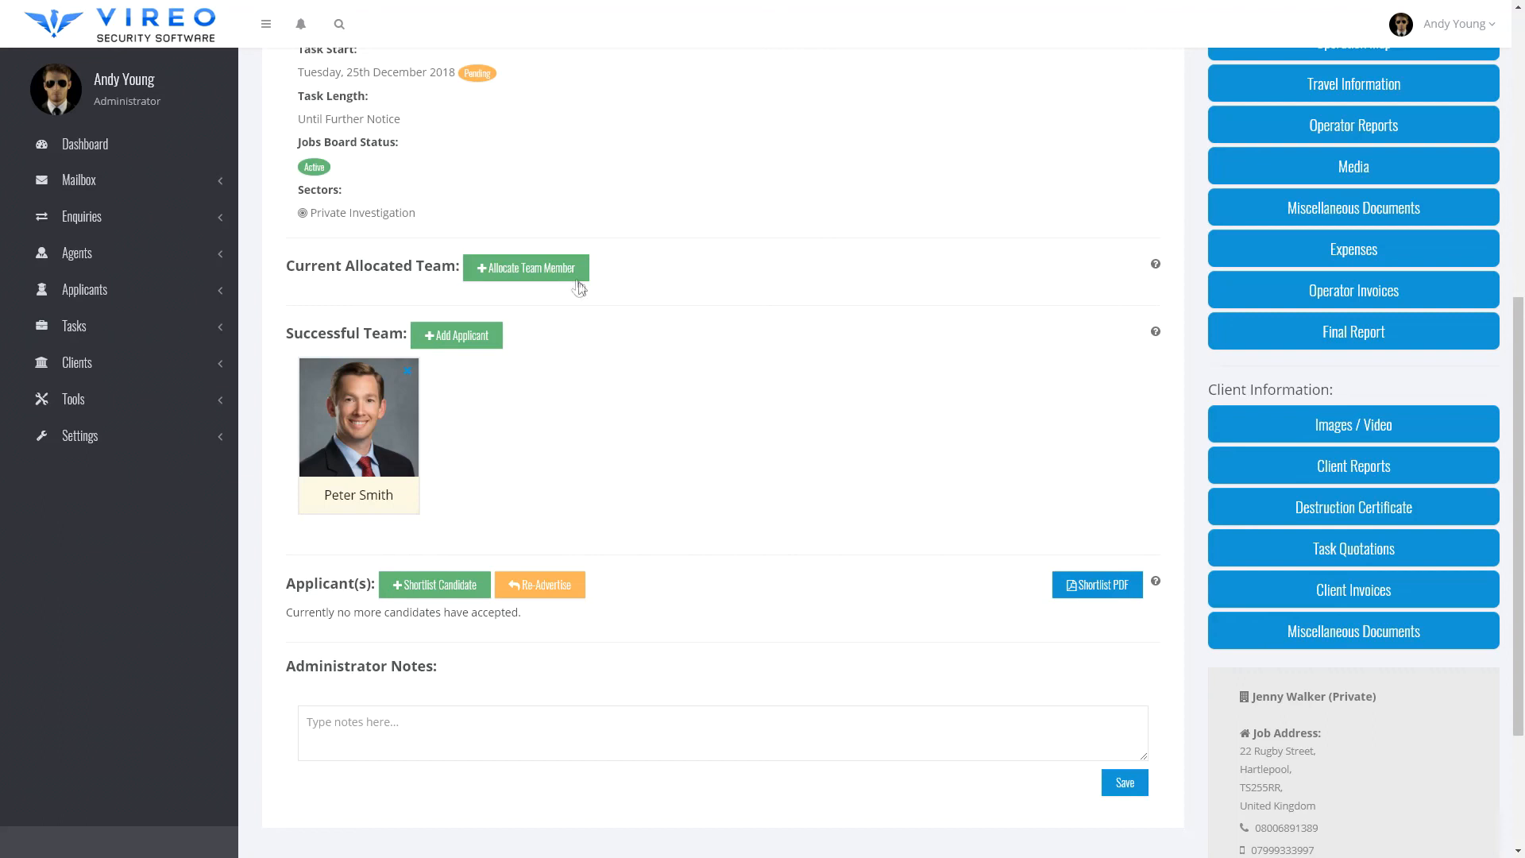
scroll(836, 427, down, 1)
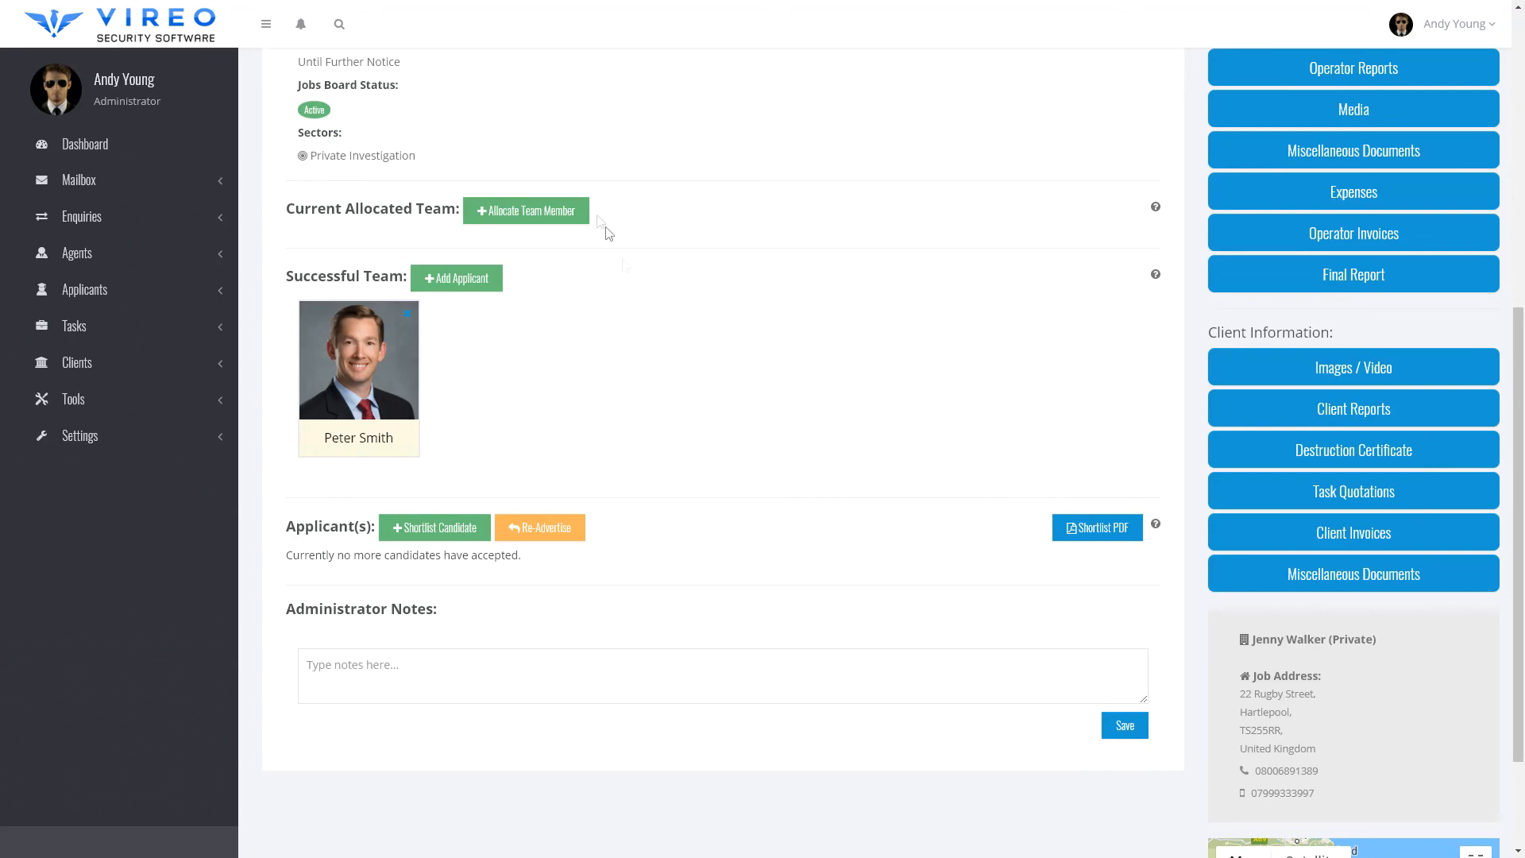
scroll(1004, 323, up, 7)
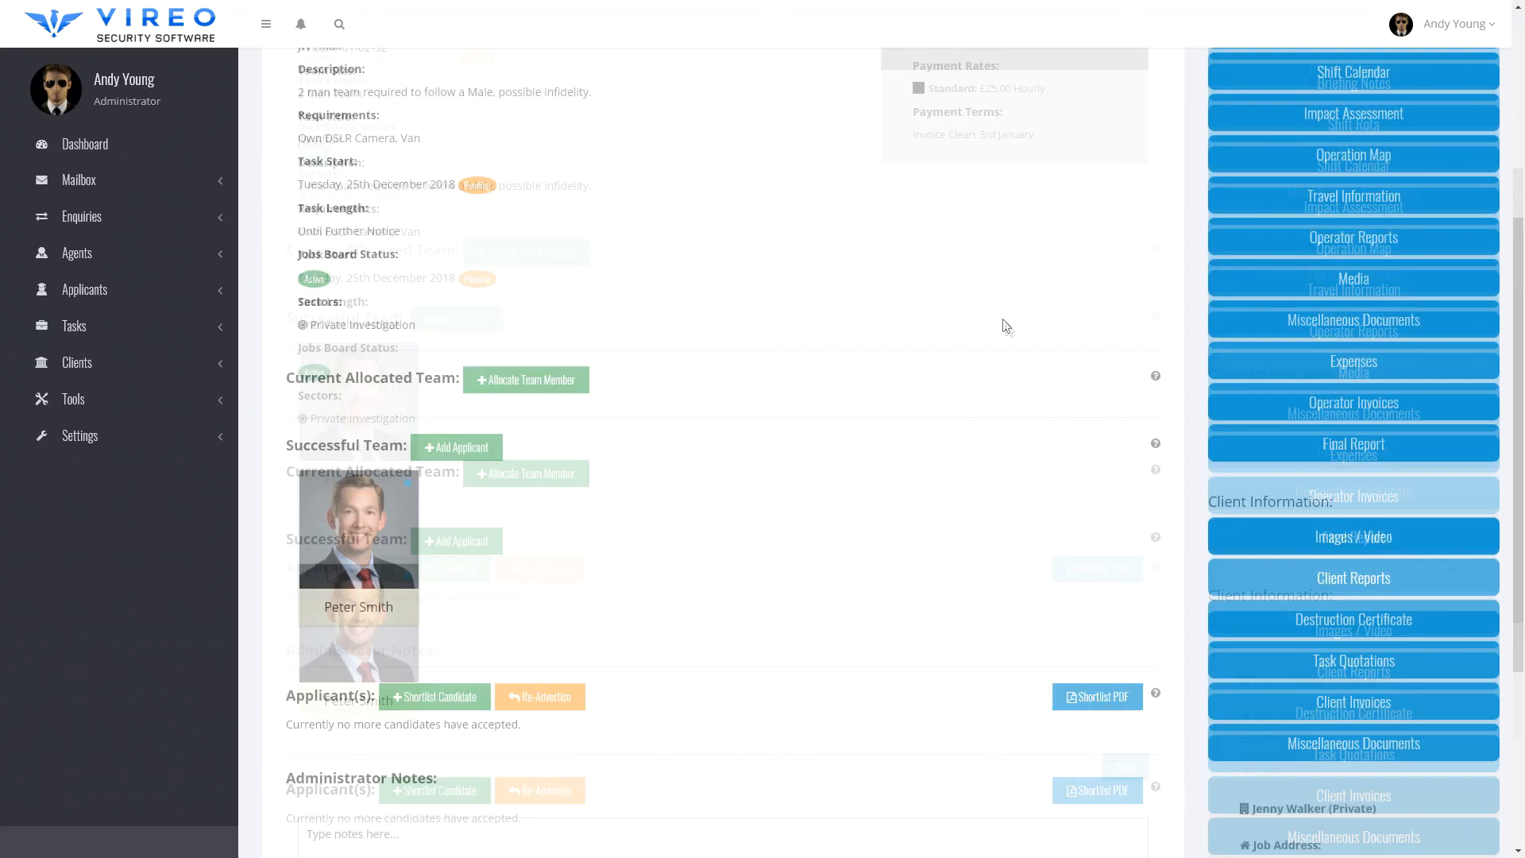
- On the brief sheet, assign the applicant with task 'Team Leader' and a call sign, no vehicle
click(1366, 330)
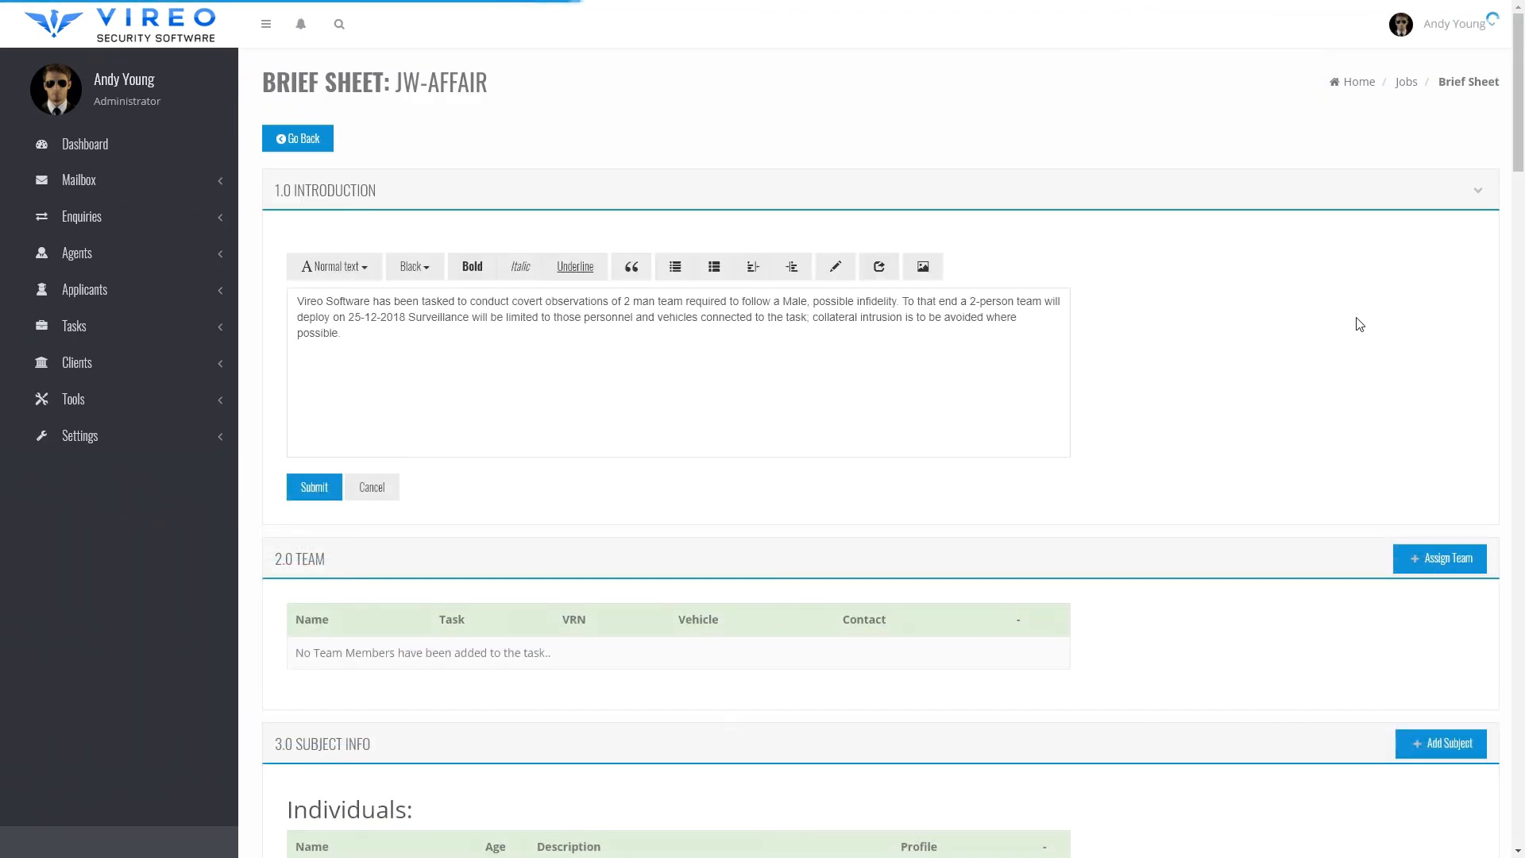
scroll(1192, 475, down, 3)
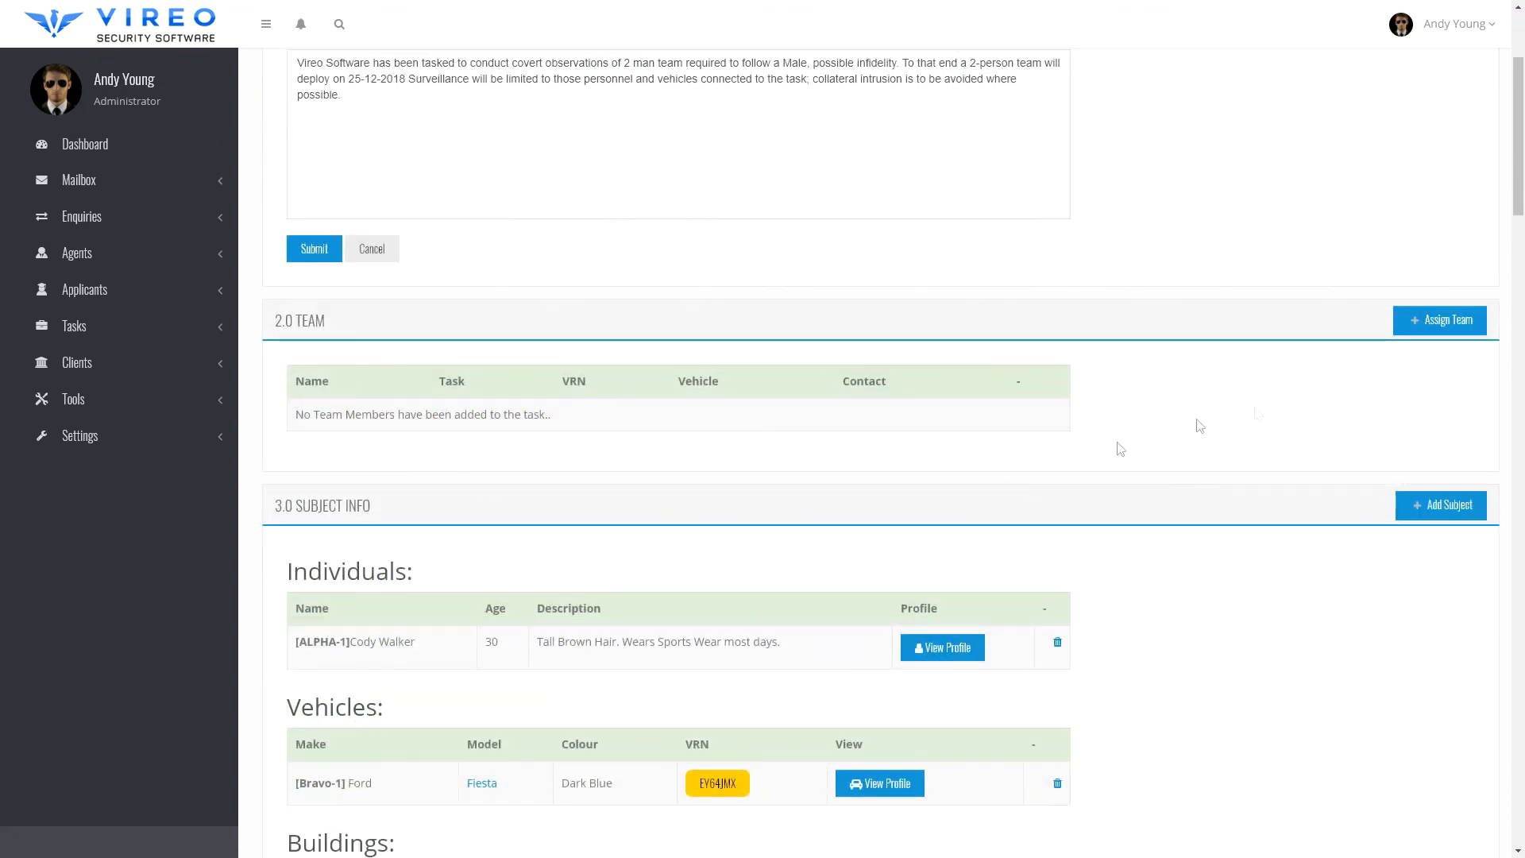
click(1453, 322)
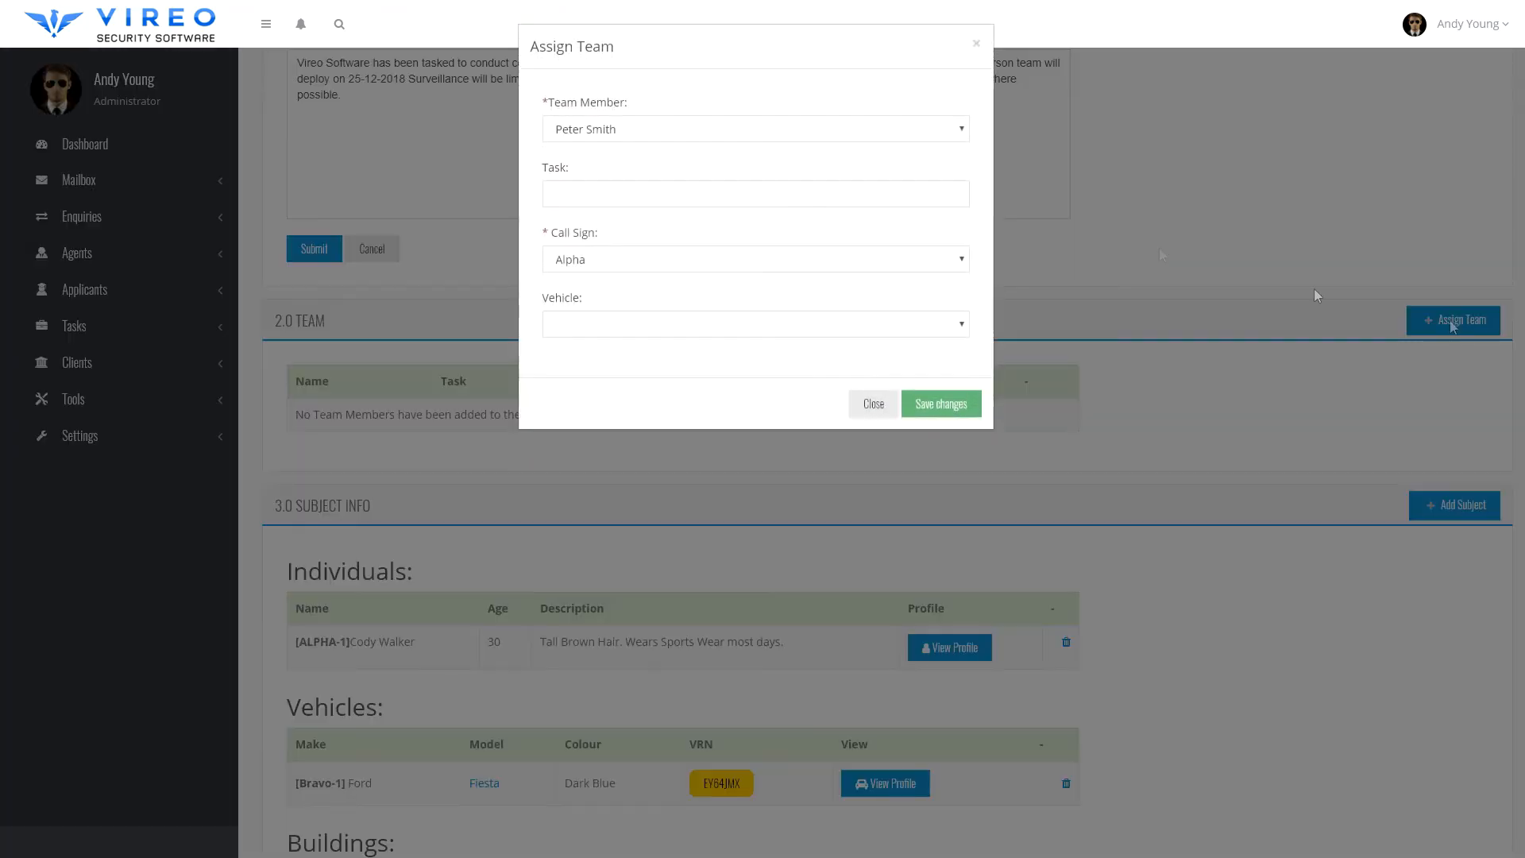
click(591, 194)
text(Team Leader)
click(681, 259)
scroll(681, 381, down, 3)
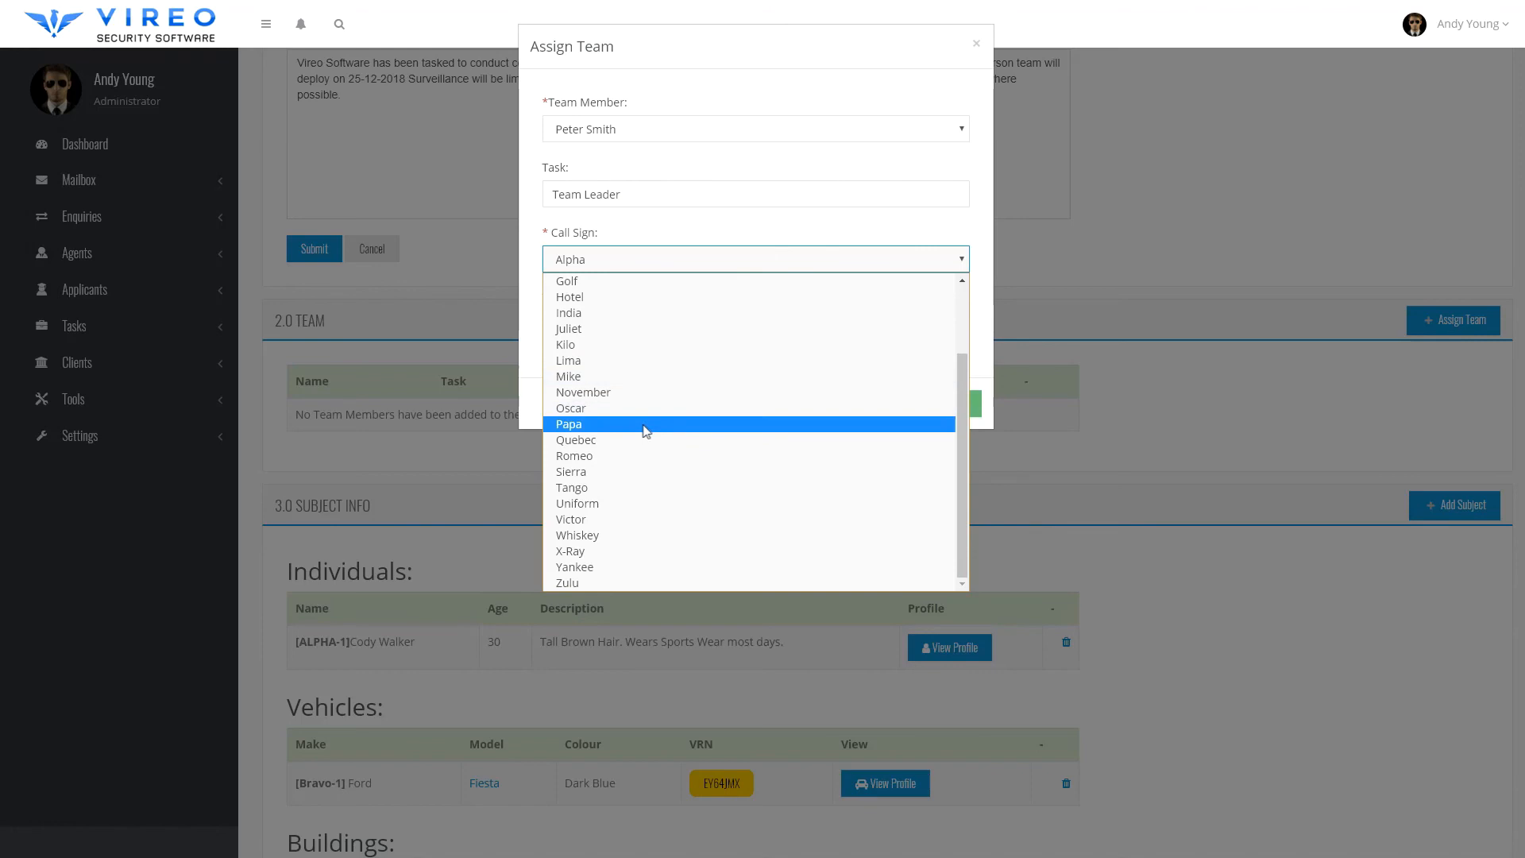
click(636, 471)
click(725, 328)
click(659, 290)
click(960, 408)
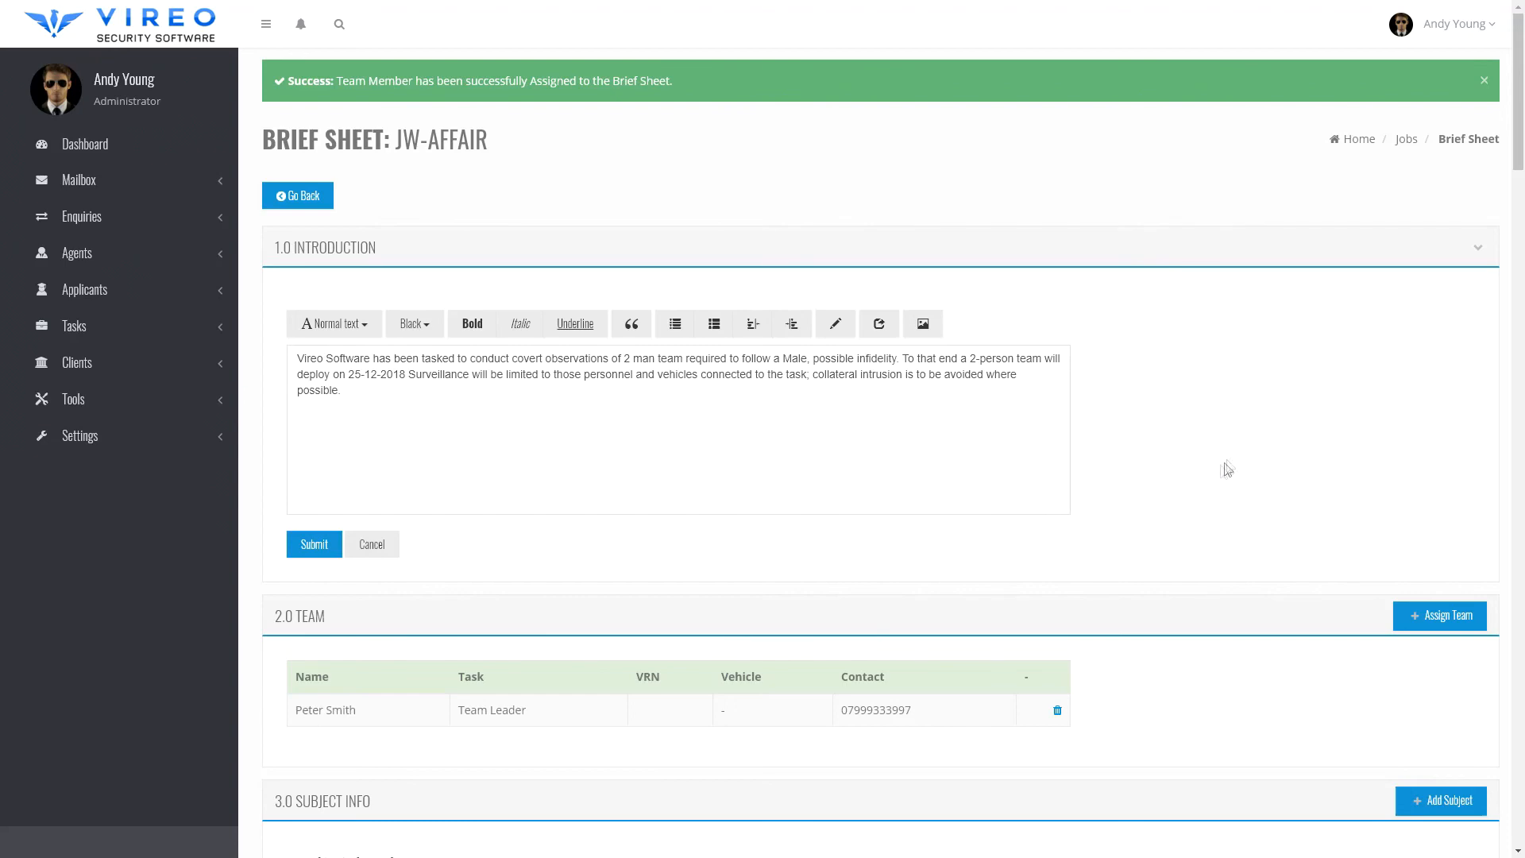
- Review the updated Current Allocated Team, then return to the JW-Affair task details
scroll(1282, 423, down, 4)
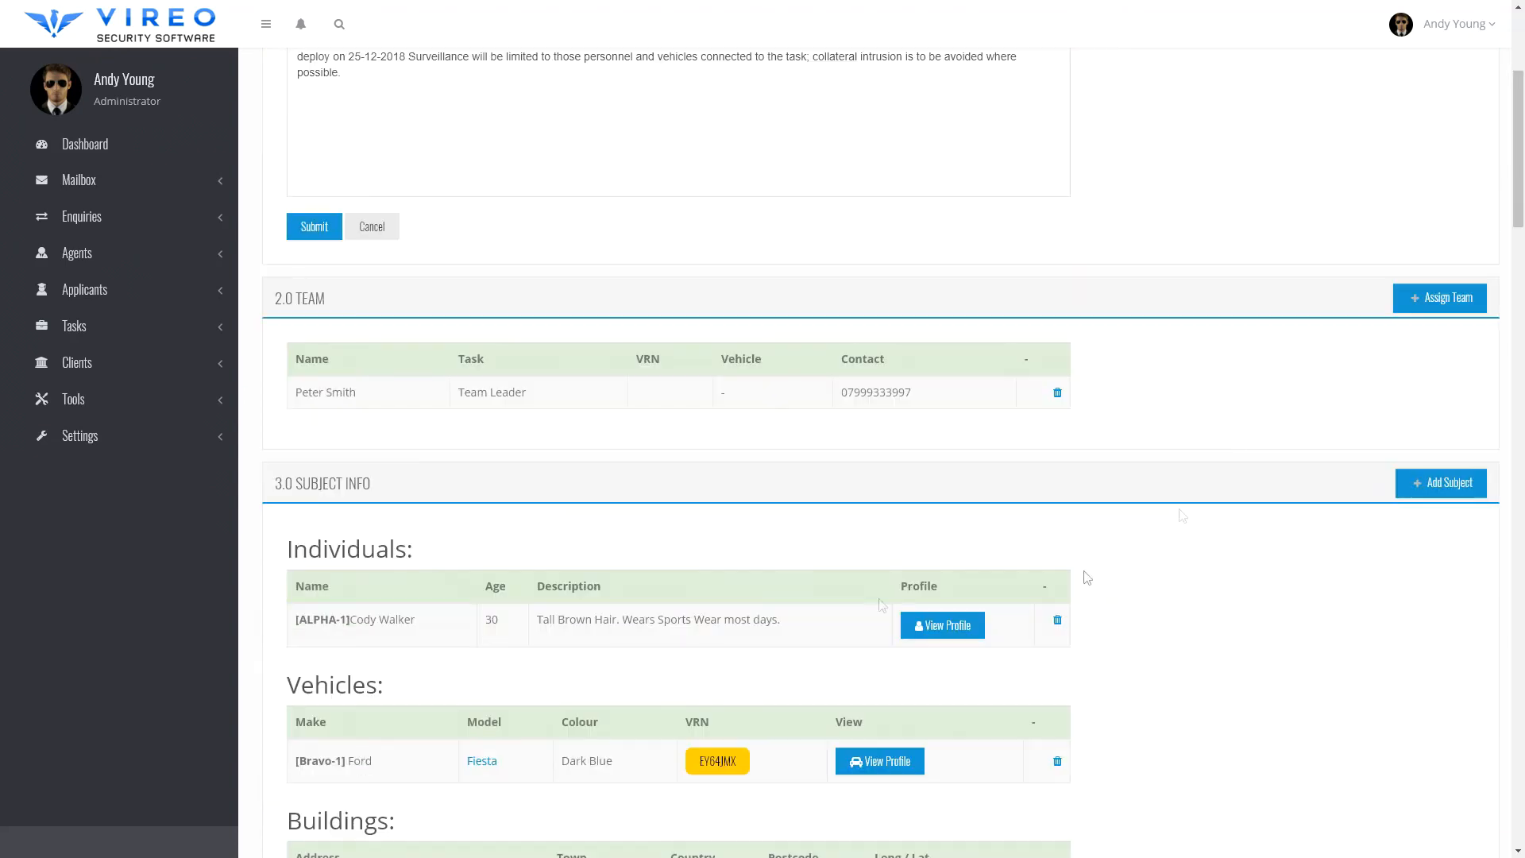
scroll(1280, 613, down, 3)
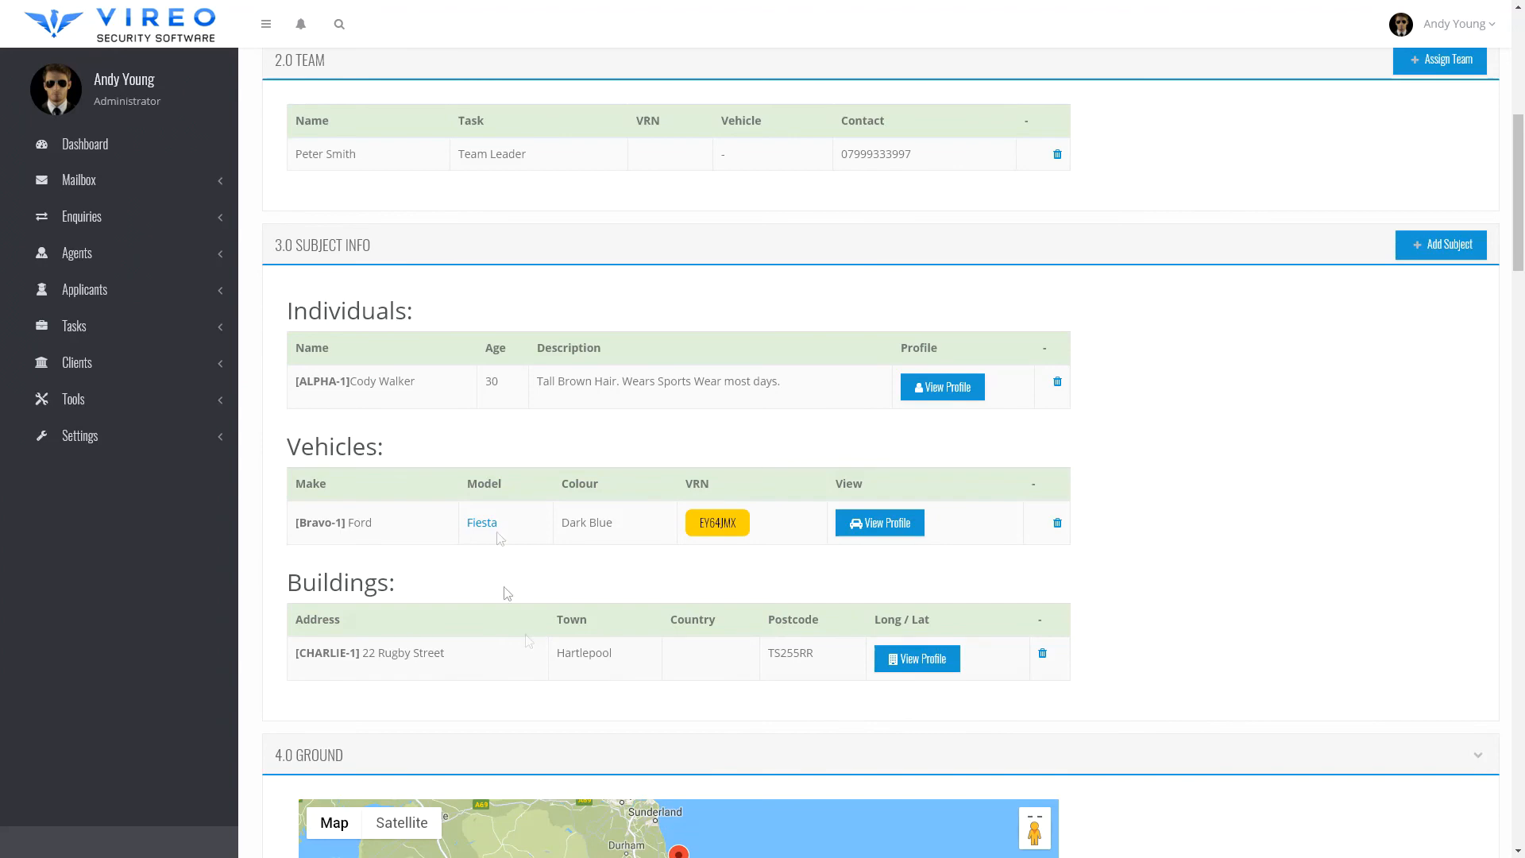
scroll(1259, 651, down, 3)
scroll(1342, 584, down, 3)
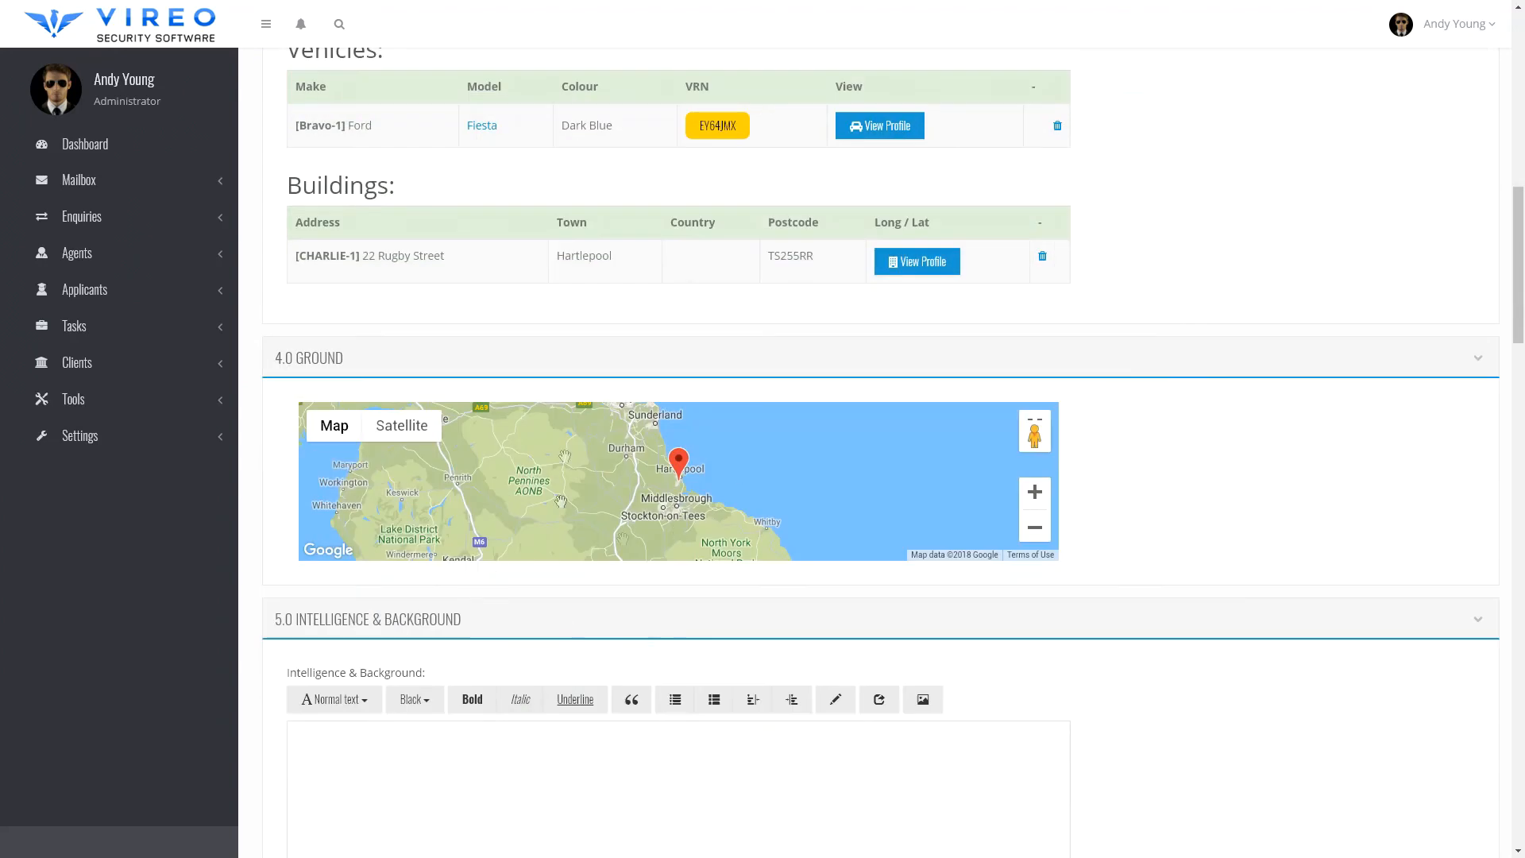
scroll(1326, 508, down, 9)
scroll(1332, 481, down, 5)
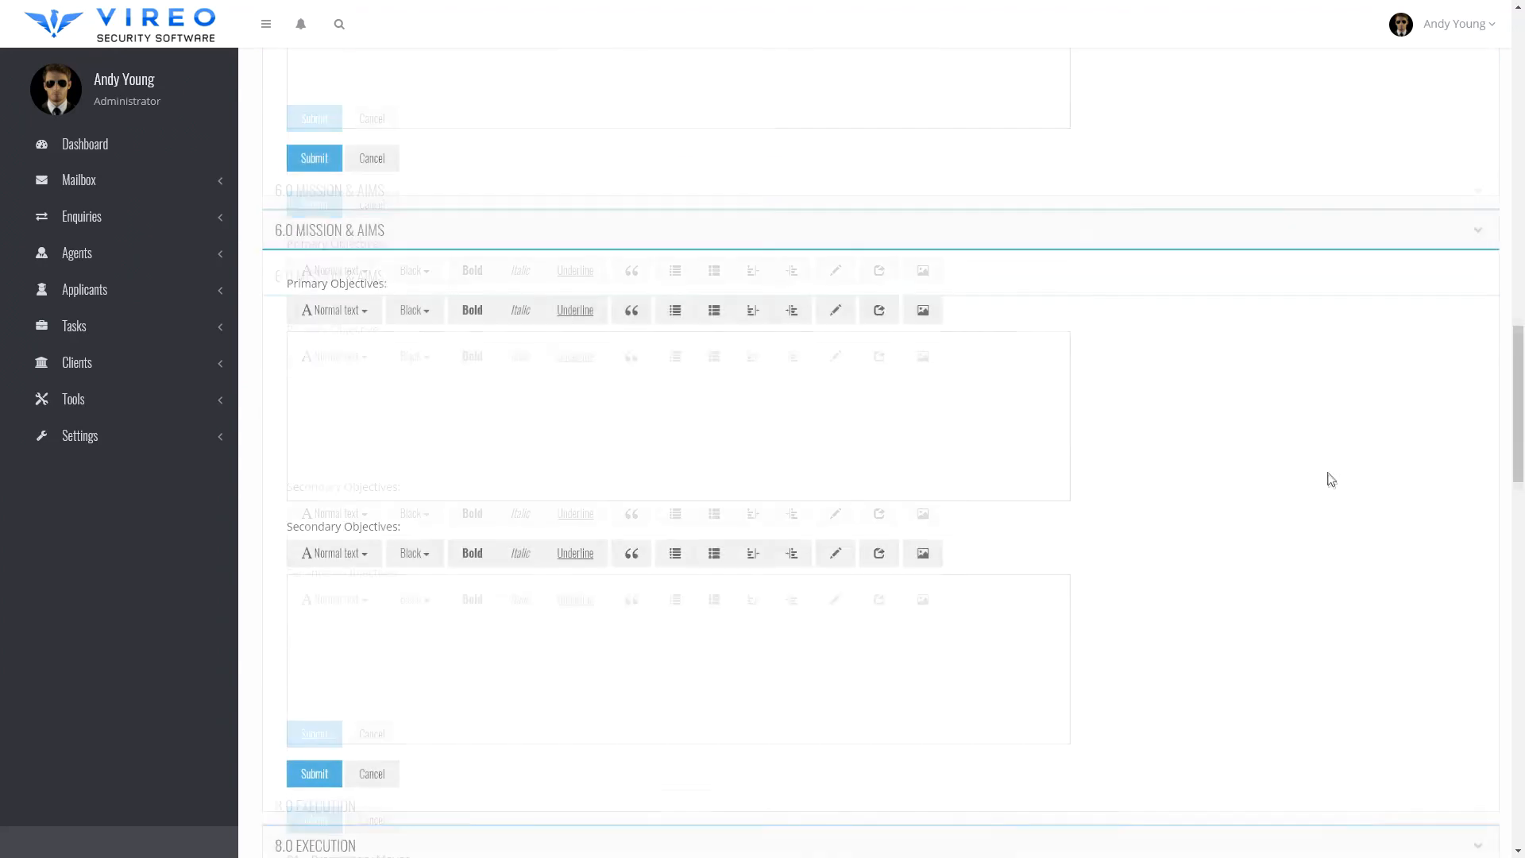
scroll(1328, 478, up, 11)
scroll(1331, 479, up, 12)
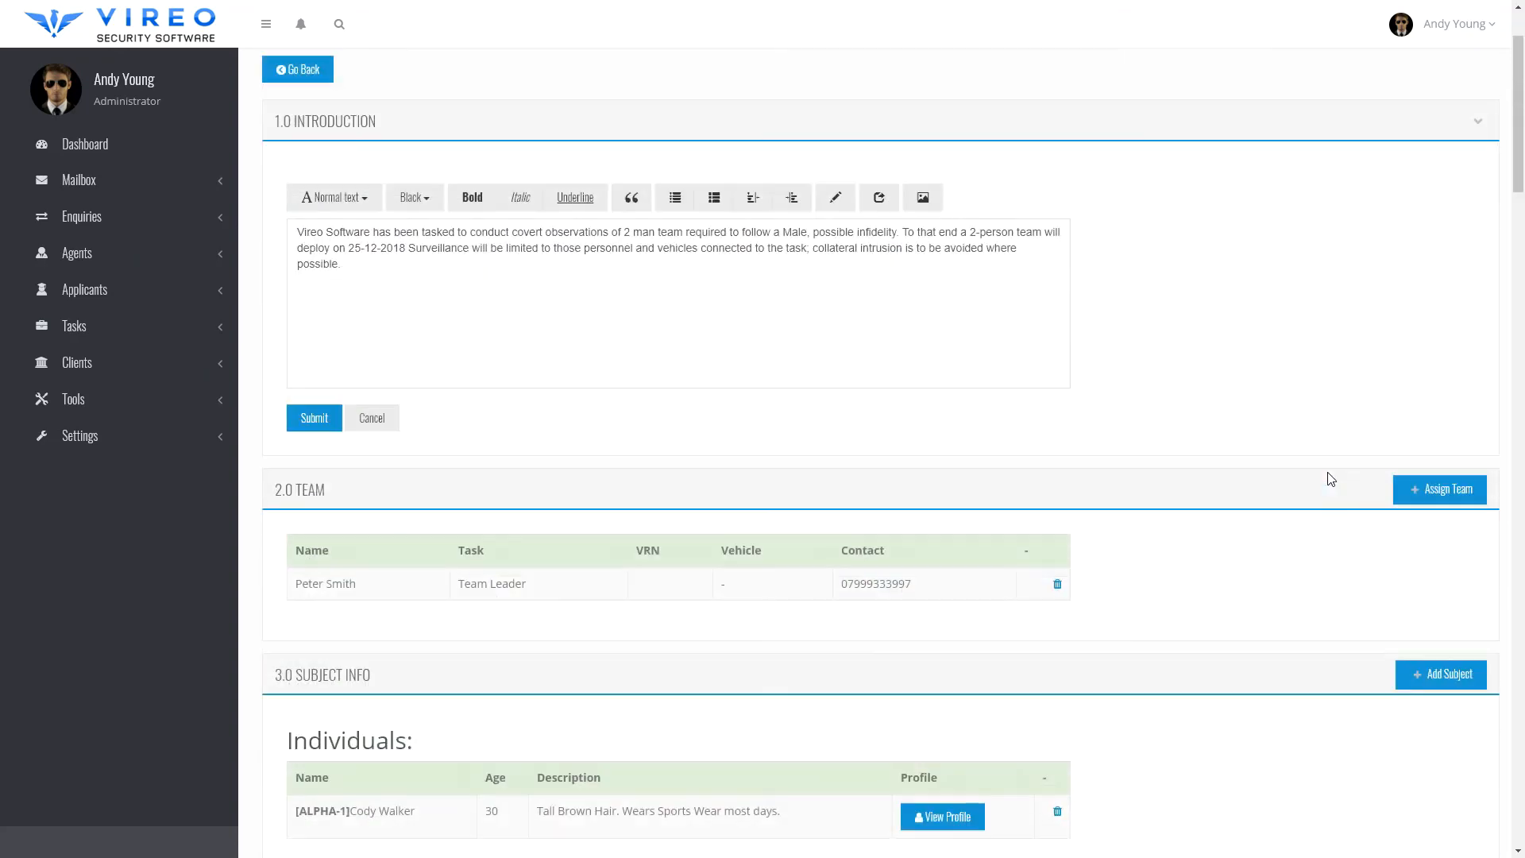
click(314, 195)
- Add and save operator report JW-A-RPT-01 dated 11-12-2018 with start time 09:00
scroll(886, 503, down, 6)
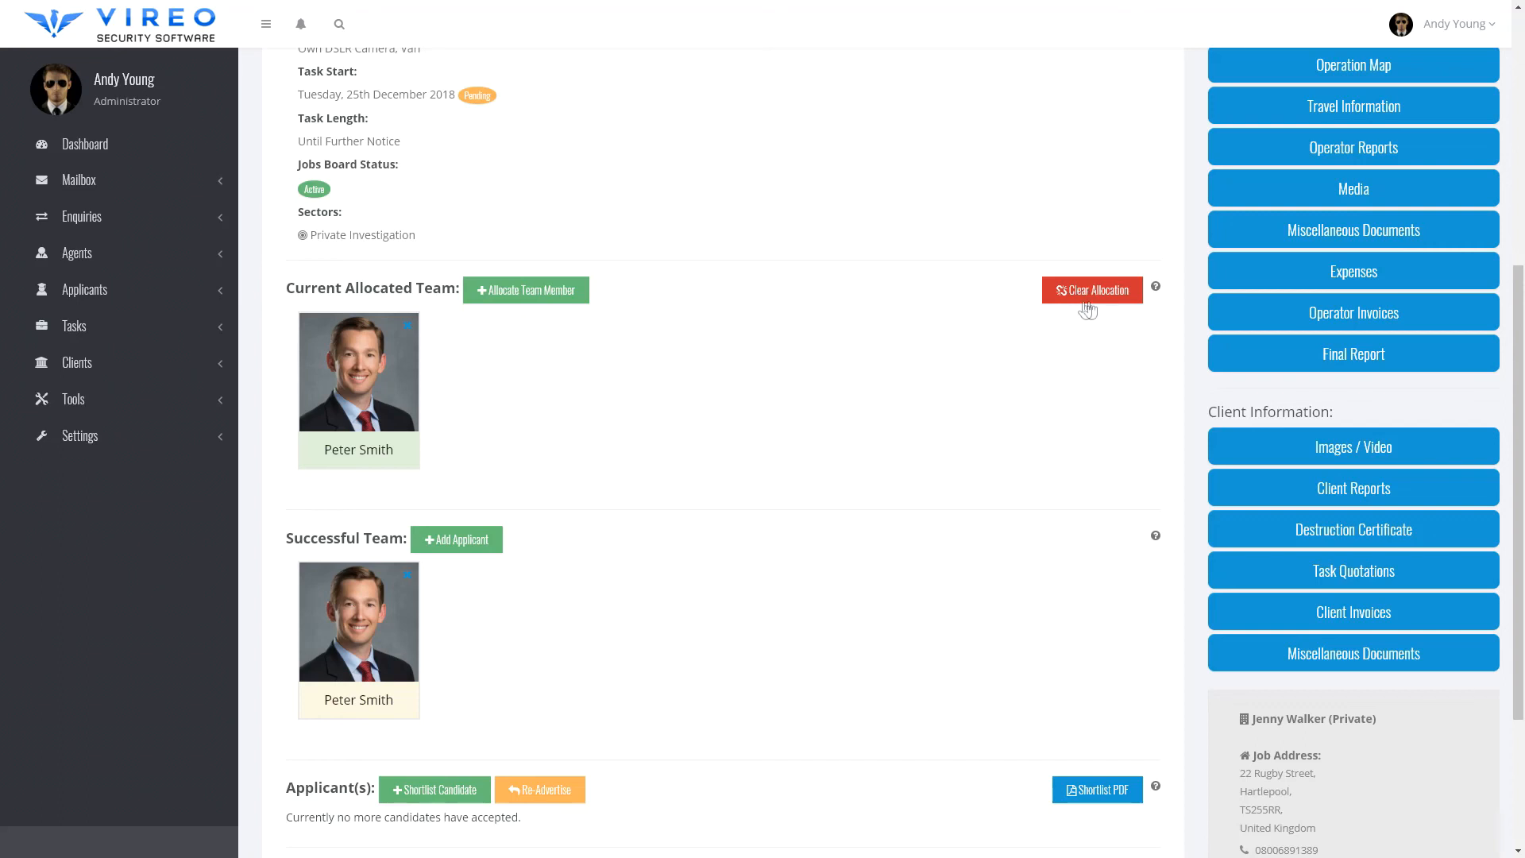
click(1357, 153)
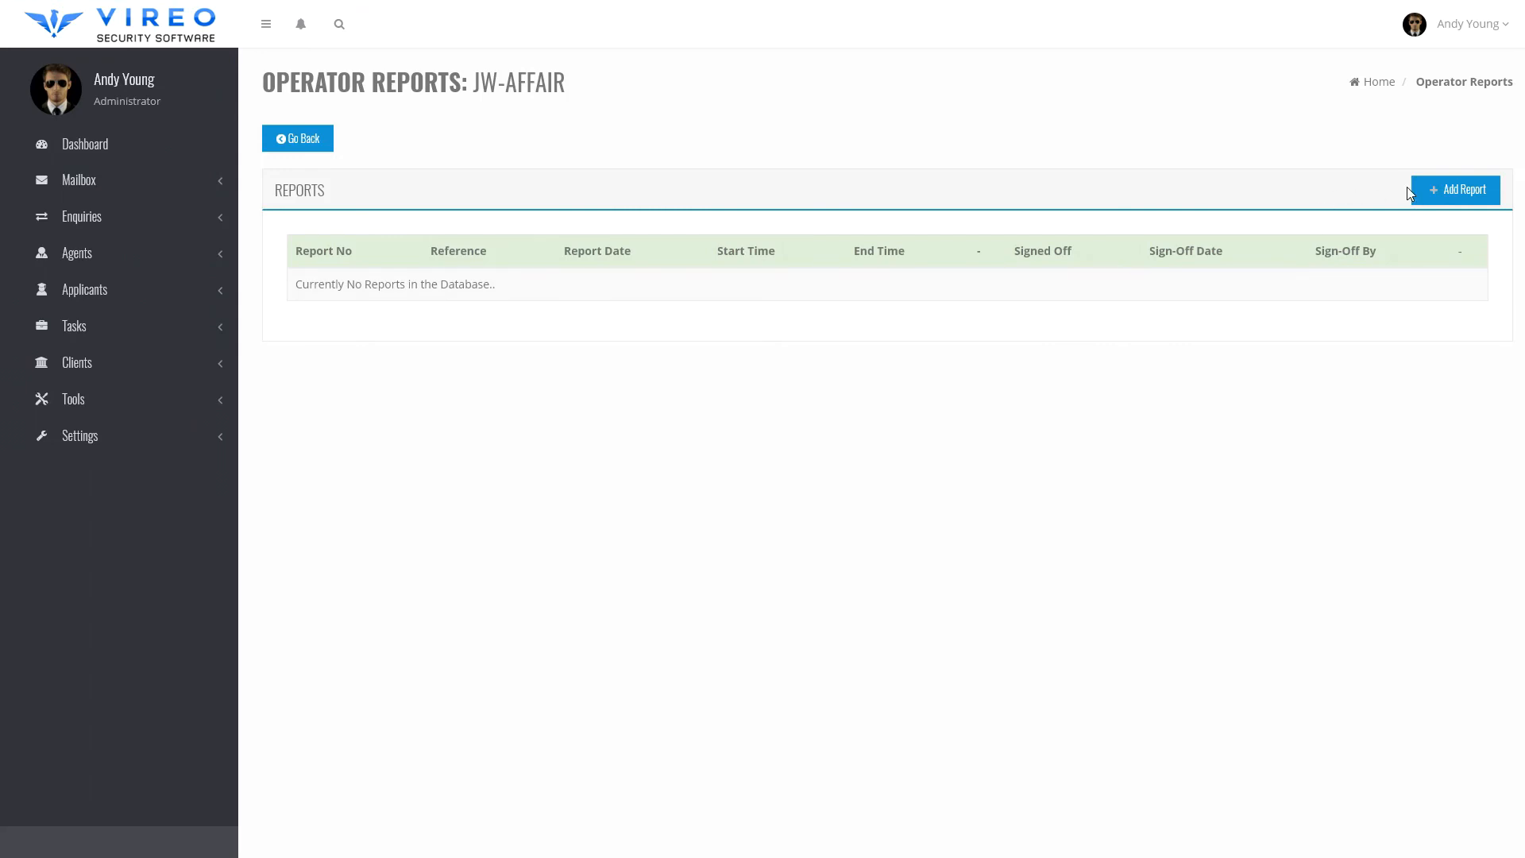
click(1460, 193)
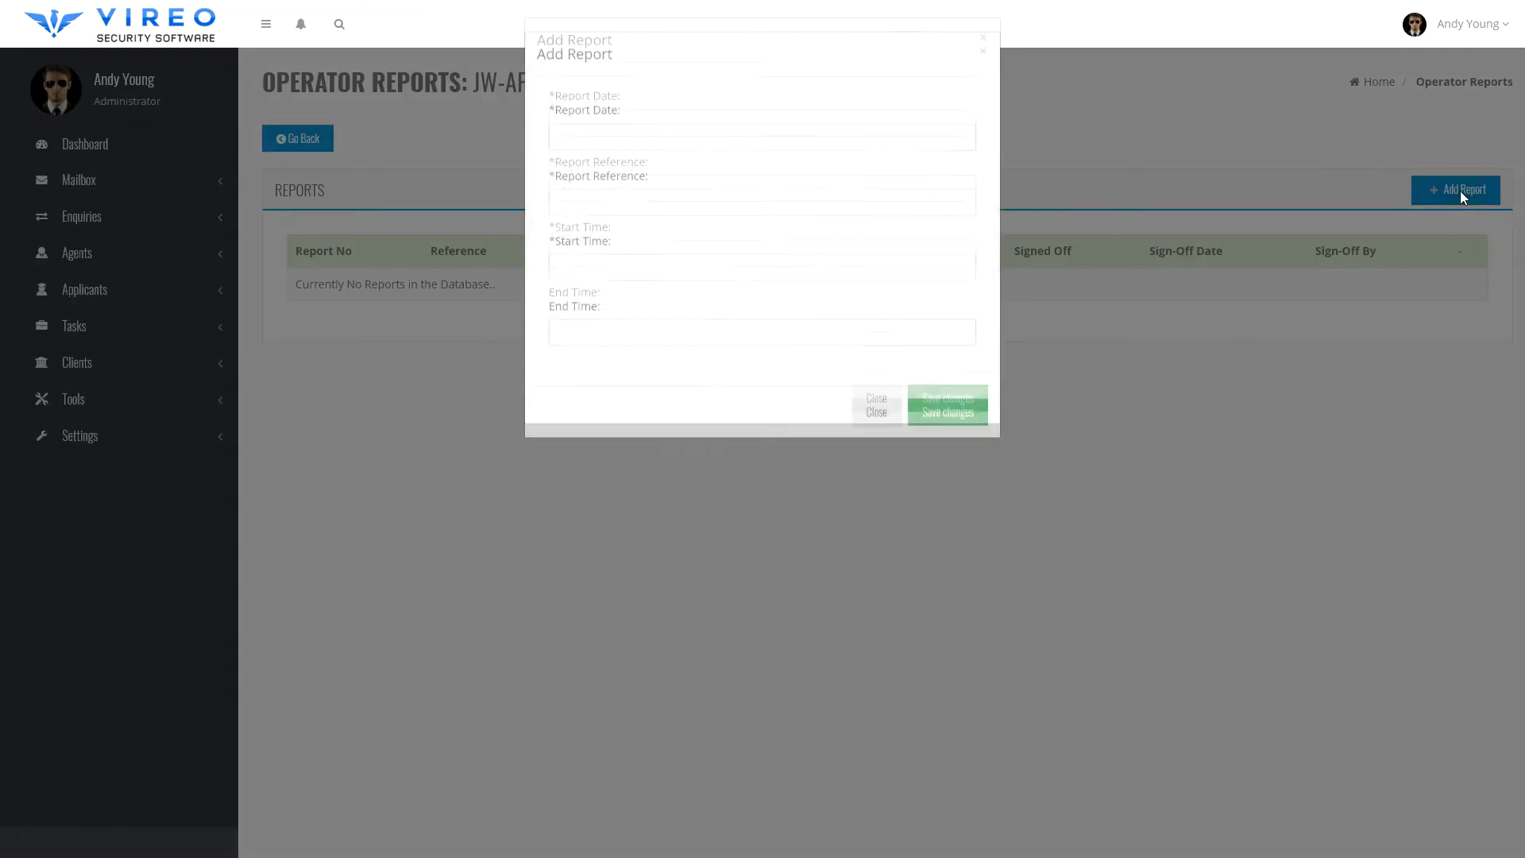
click(797, 127)
click(618, 274)
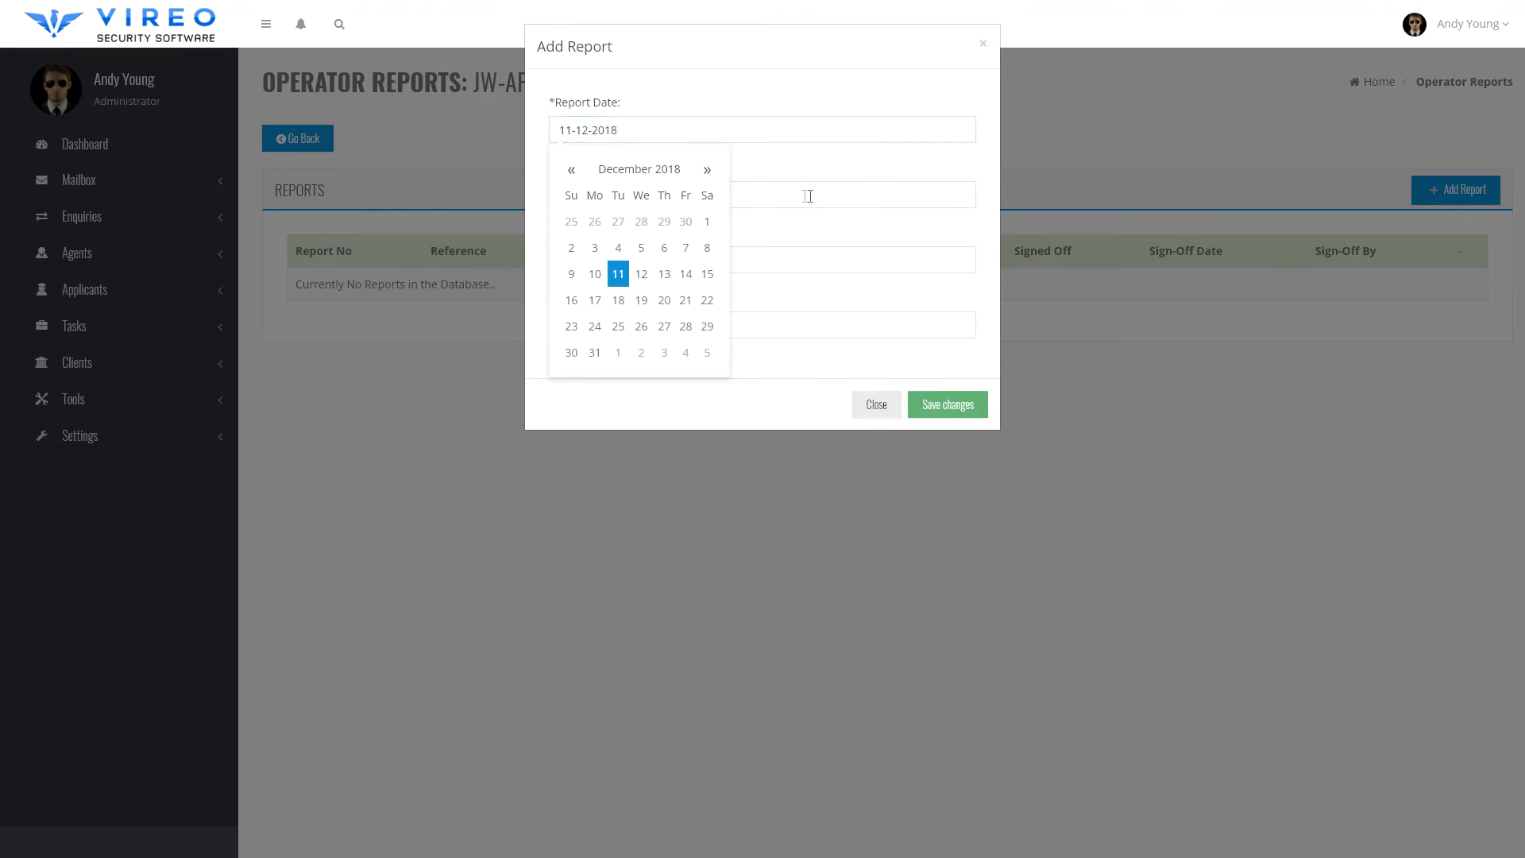
click(808, 196)
click(675, 224)
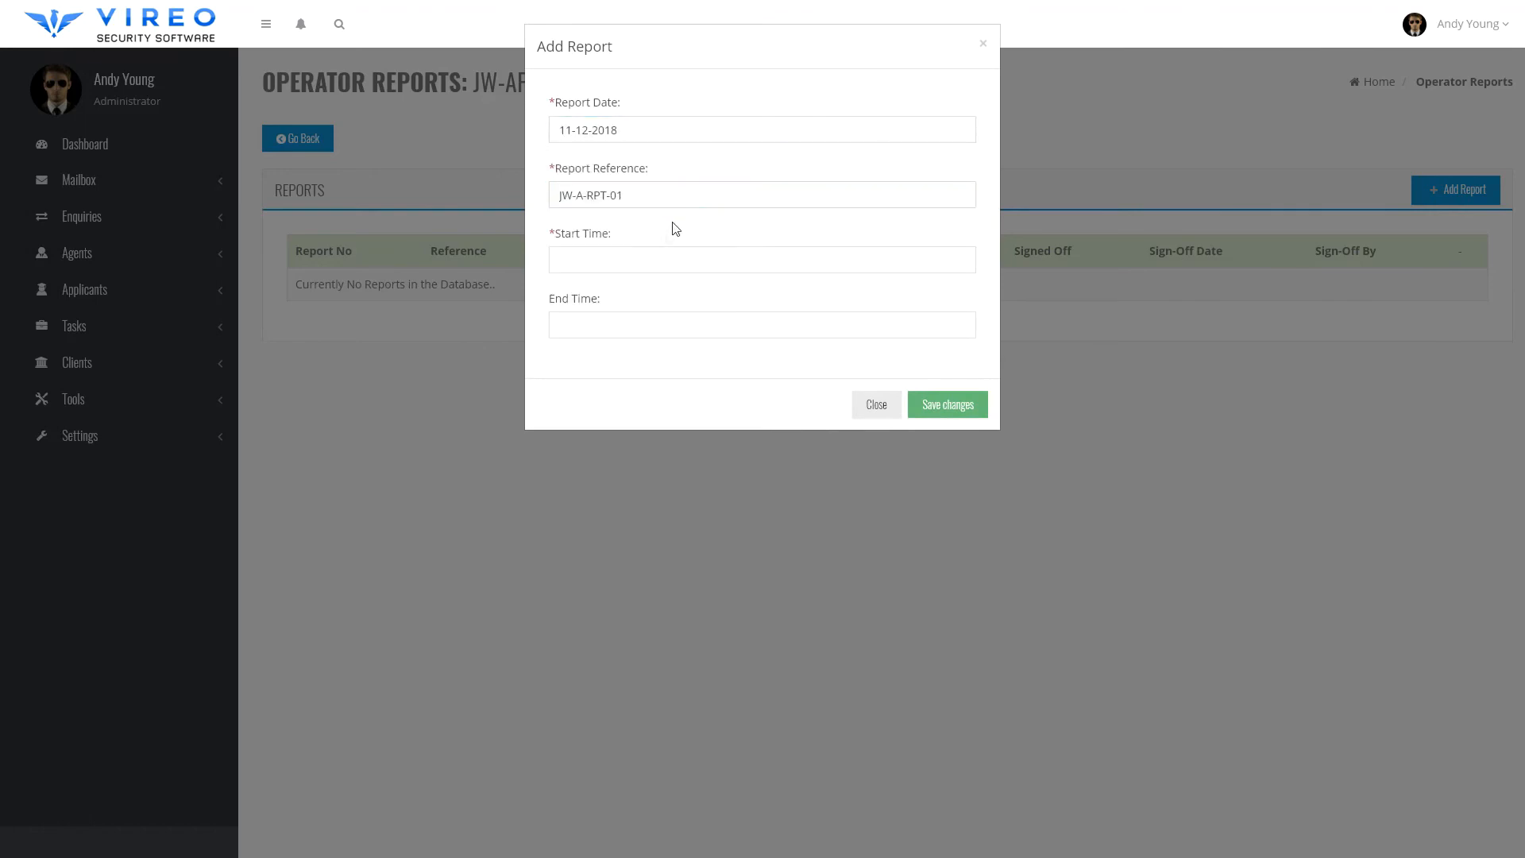
click(633, 264)
text(0900)
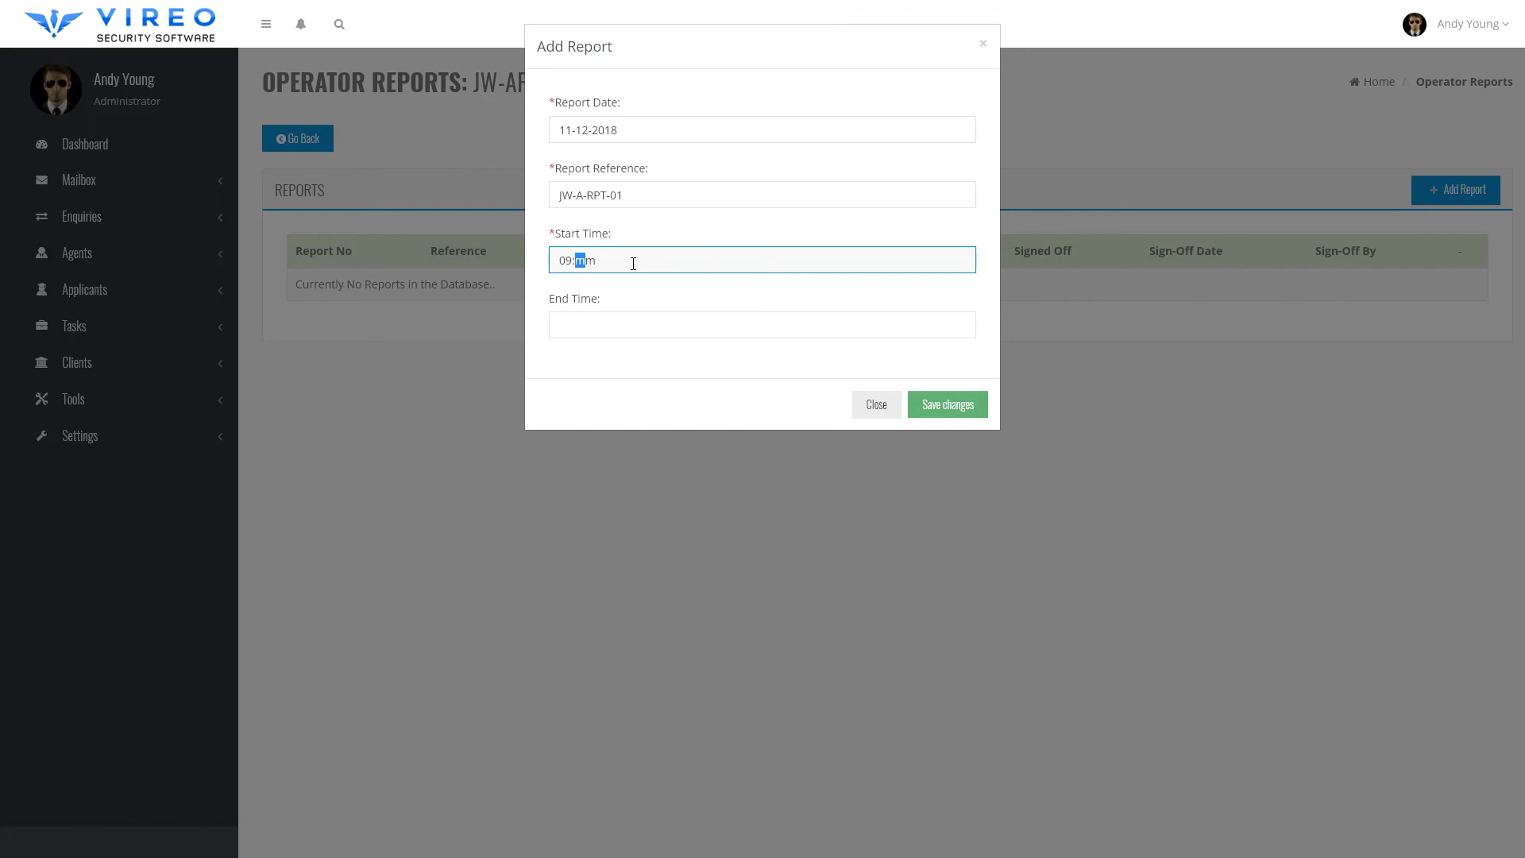
click(661, 296)
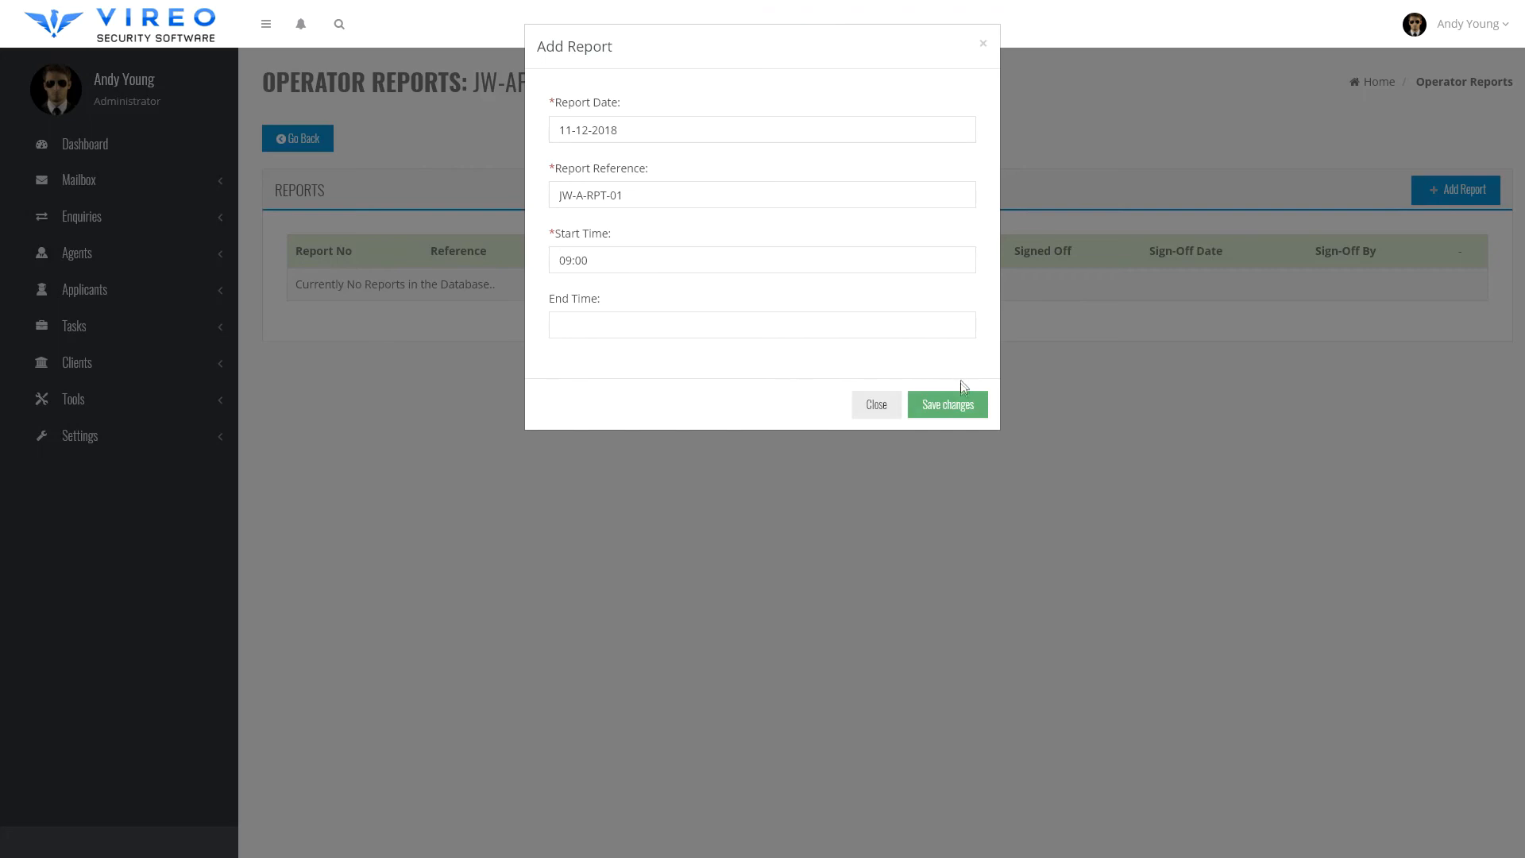
click(956, 411)
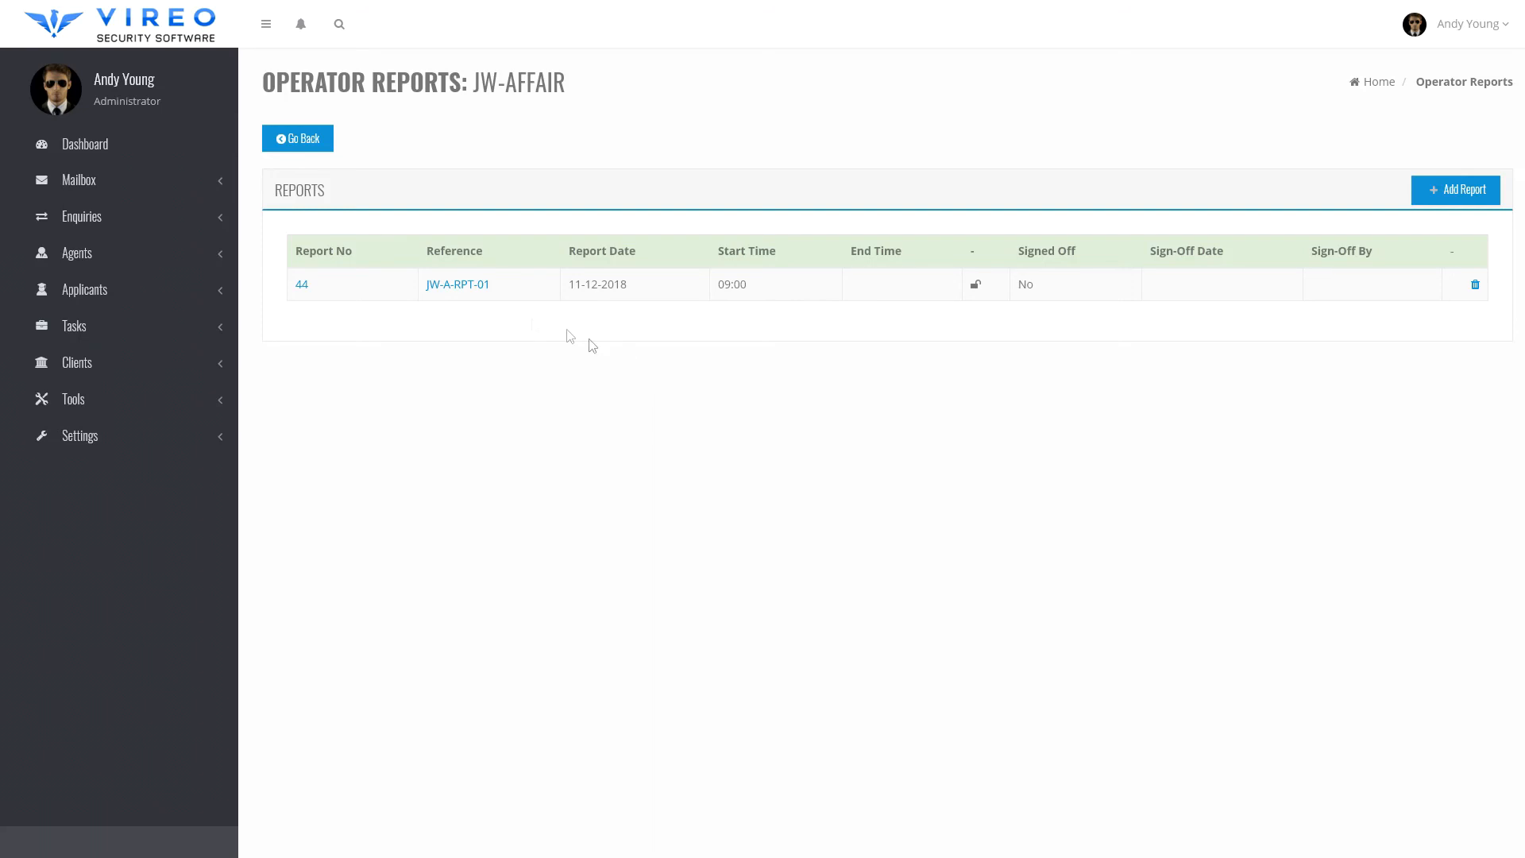
- Open report JW-A-RPT-01 and add the individual as its first subject
click(461, 288)
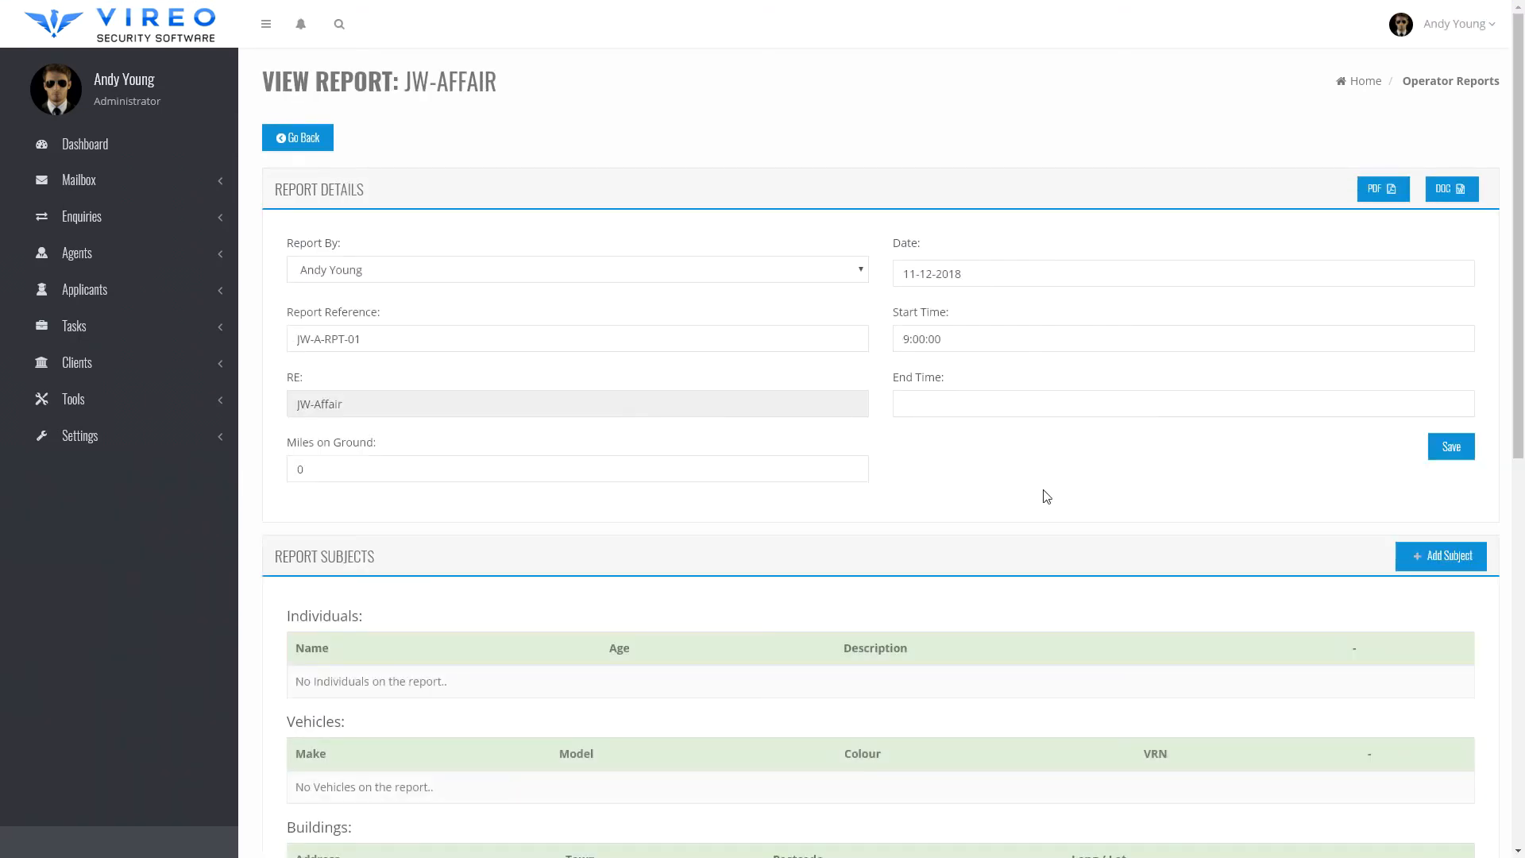
scroll(1042, 497, down, 5)
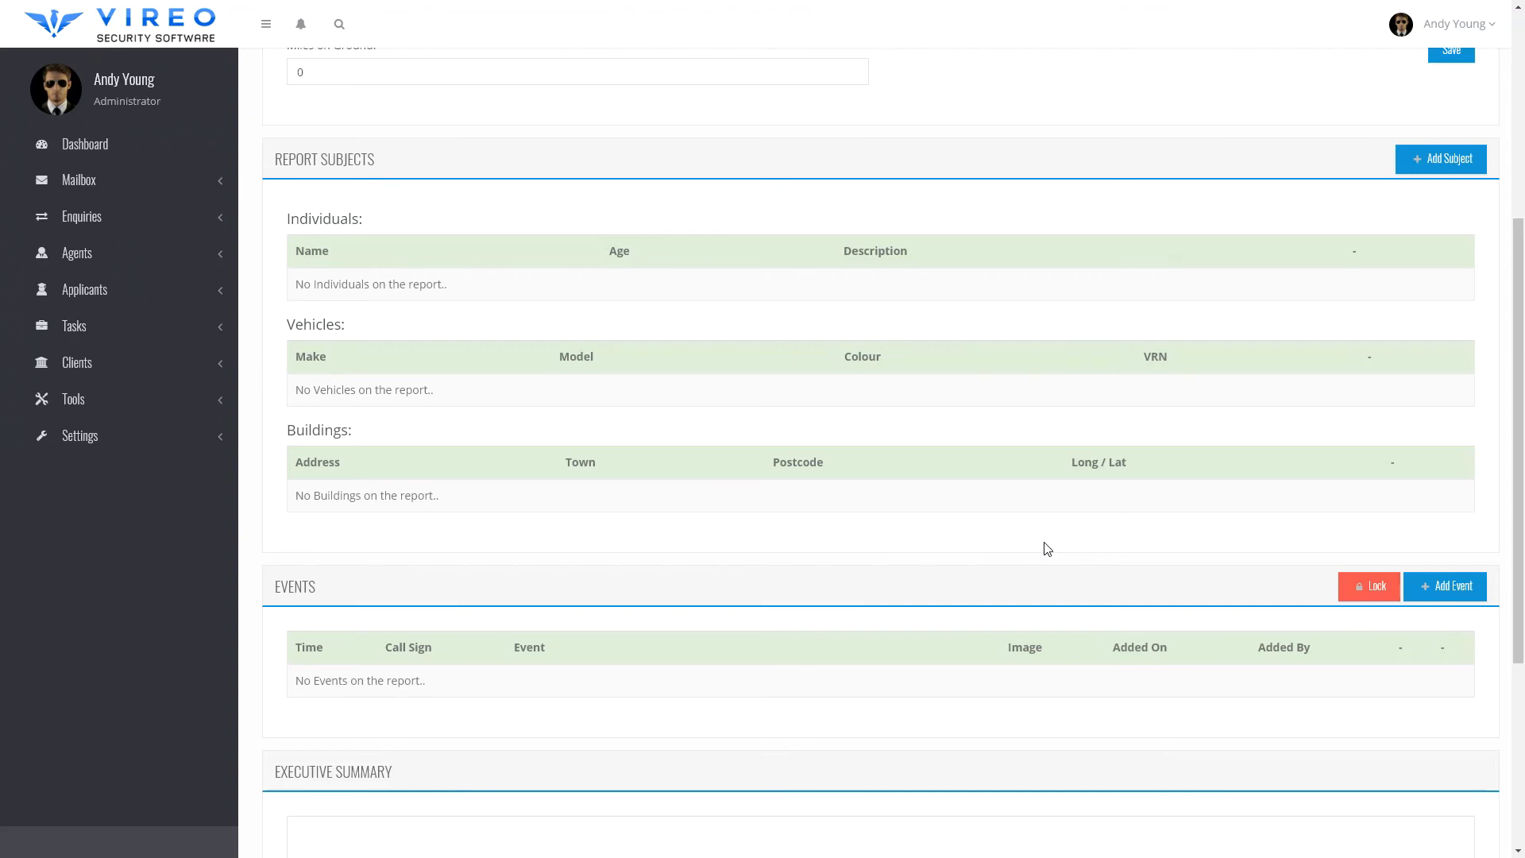
click(1439, 158)
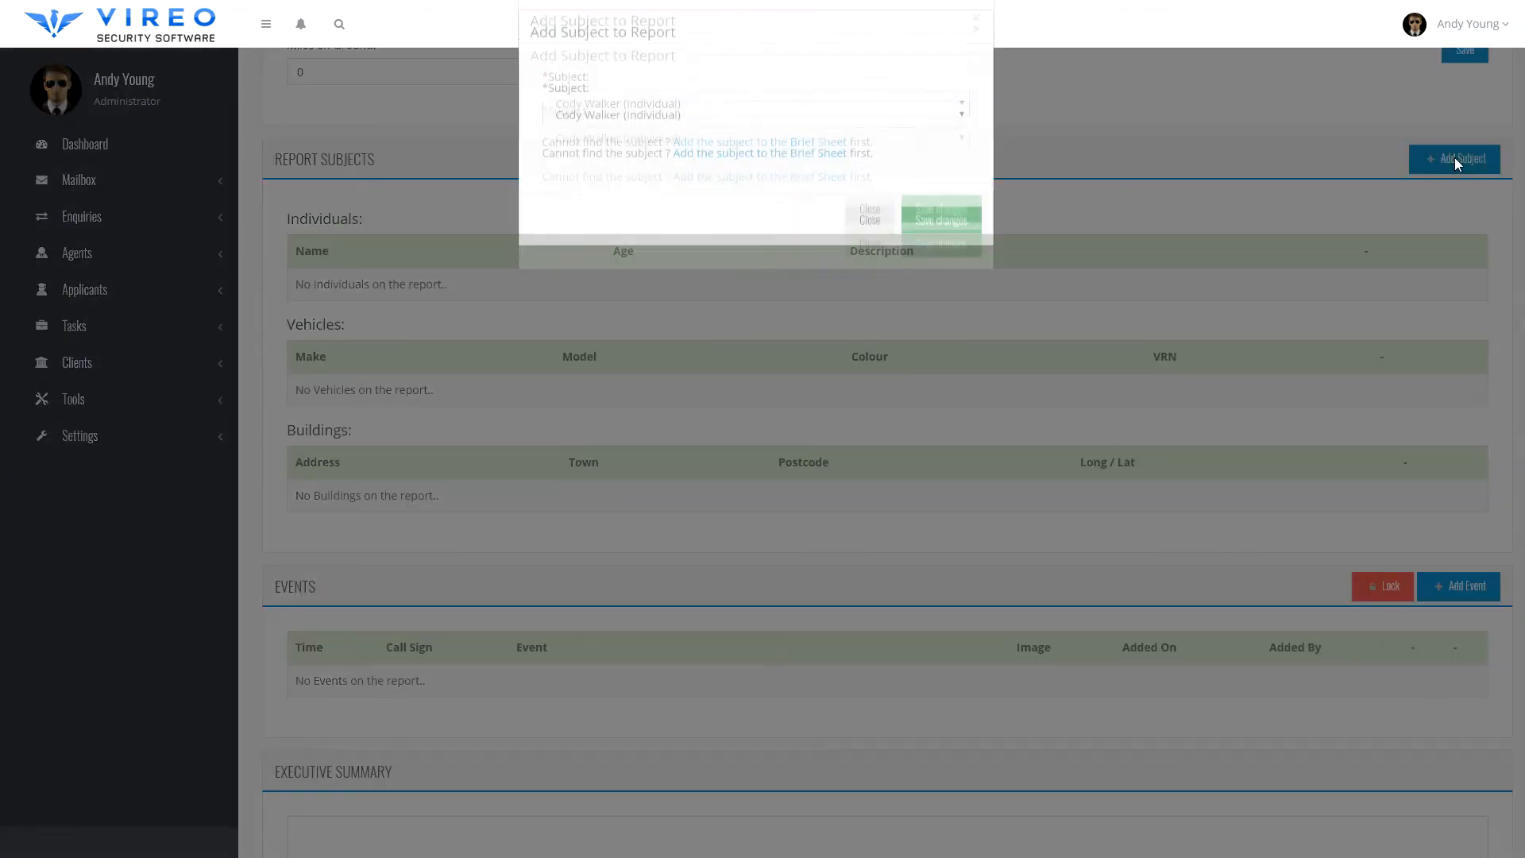
click(748, 137)
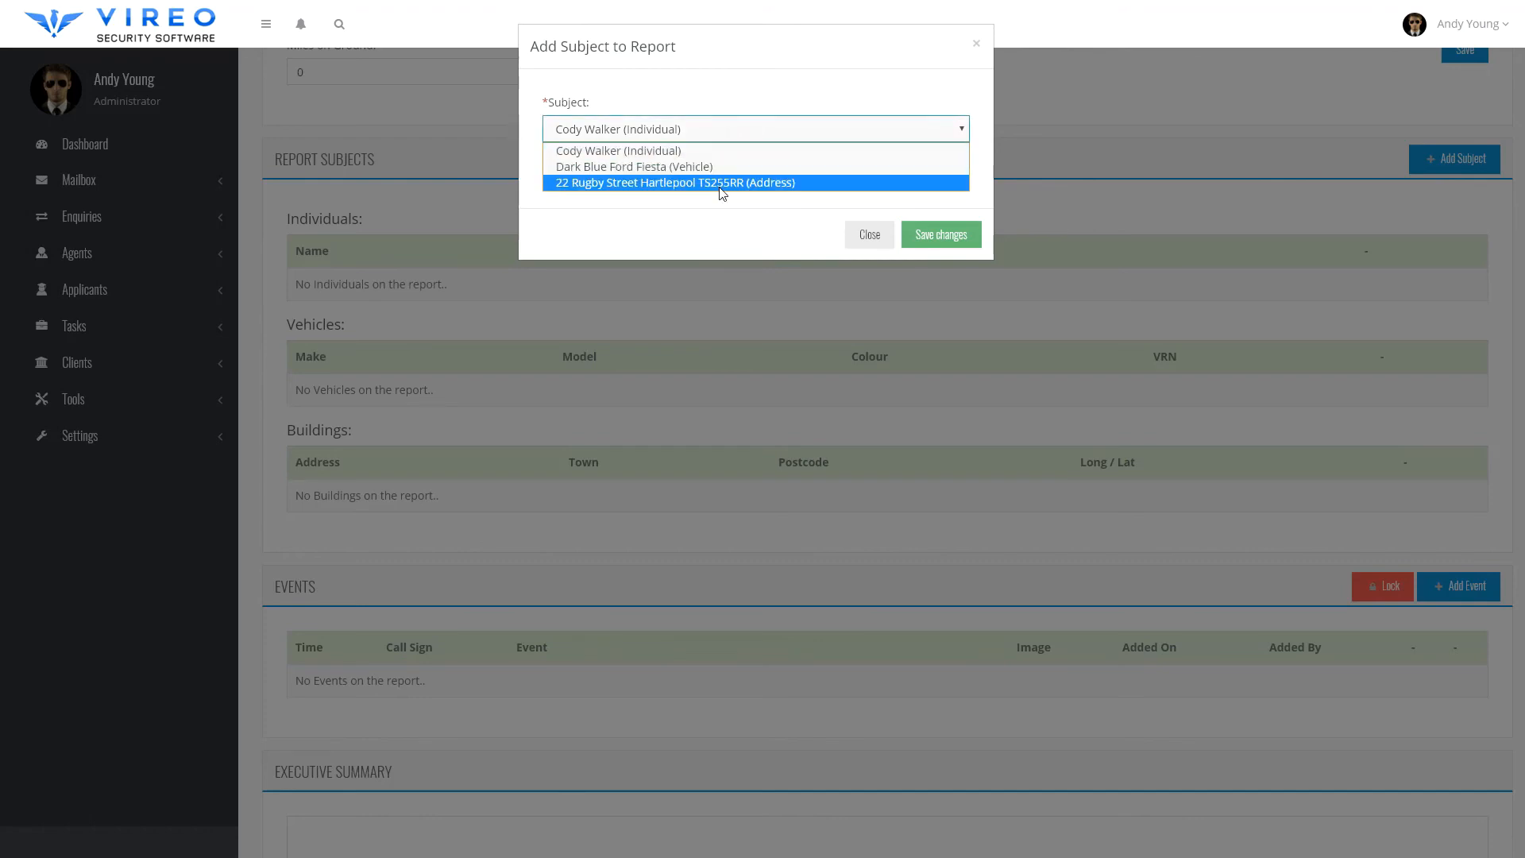
click(725, 130)
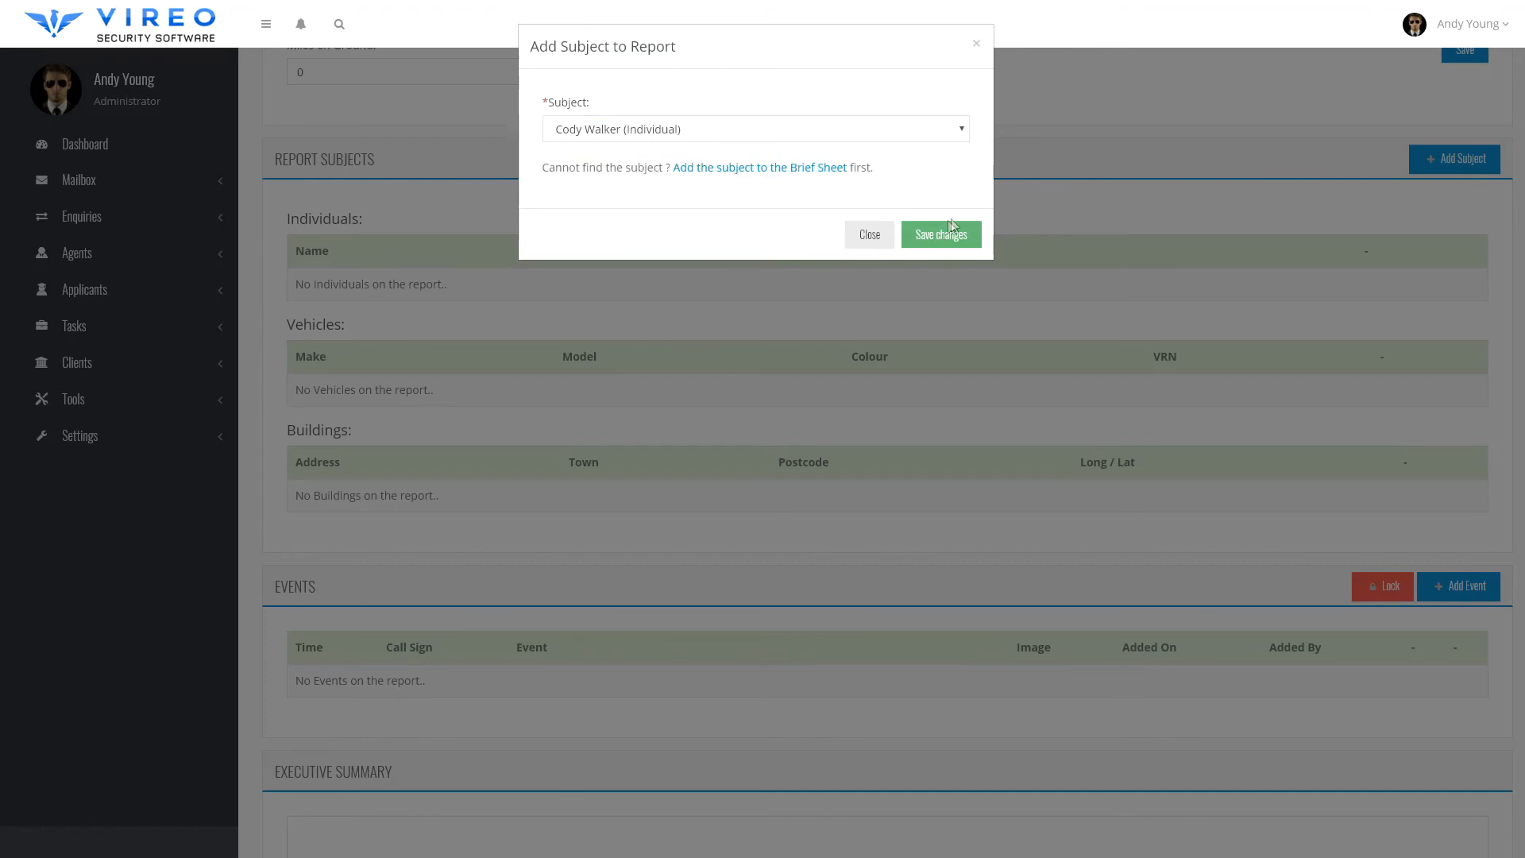
click(709, 135)
click(612, 151)
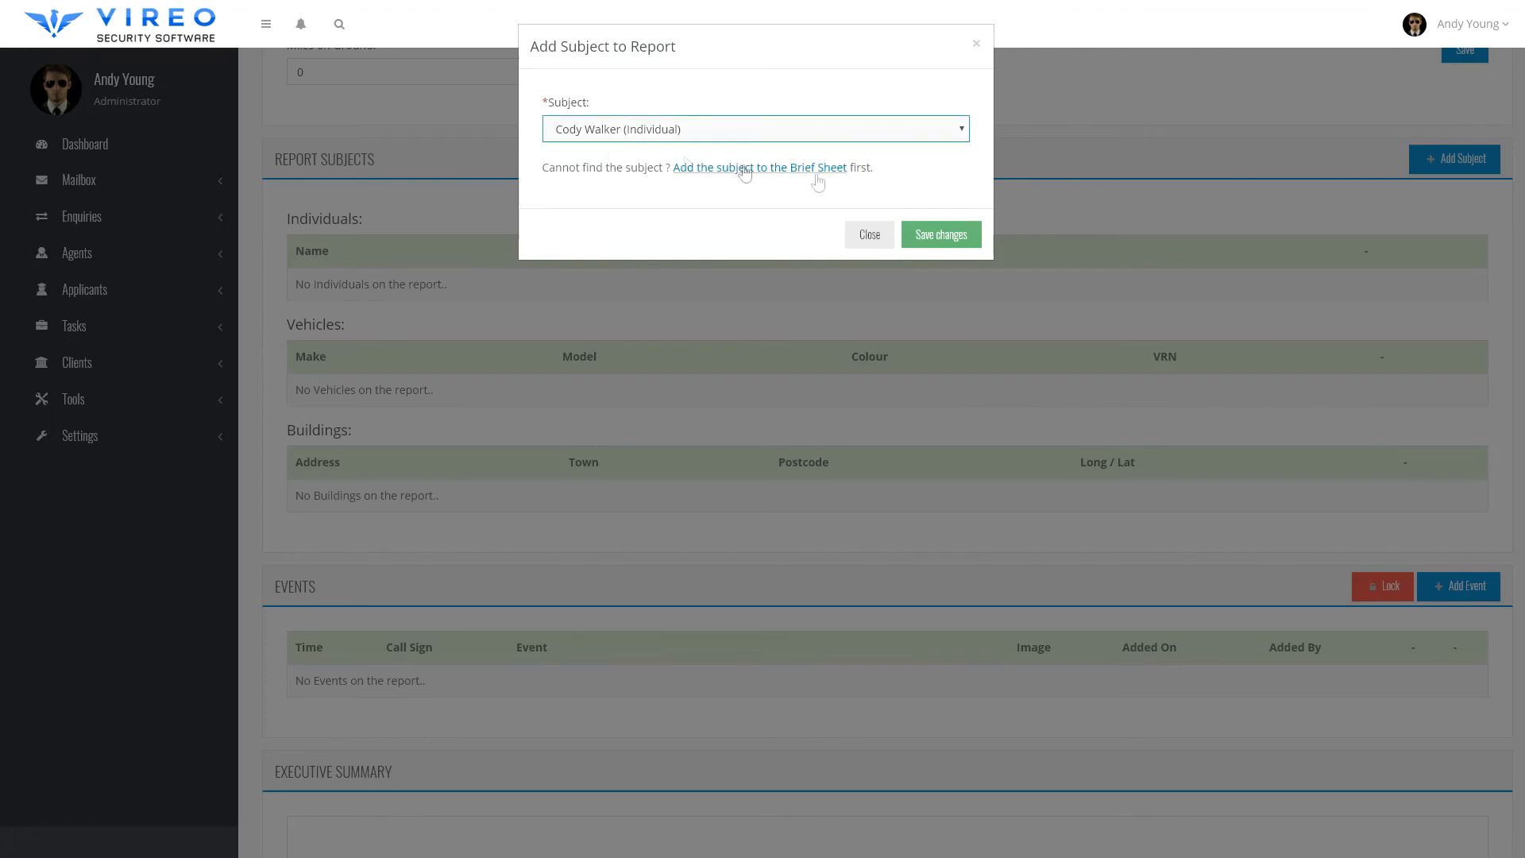
click(945, 234)
- Add the Dark Blue Ford Fiesta and the building address as further report subjects
click(1443, 159)
click(754, 128)
click(635, 169)
click(940, 238)
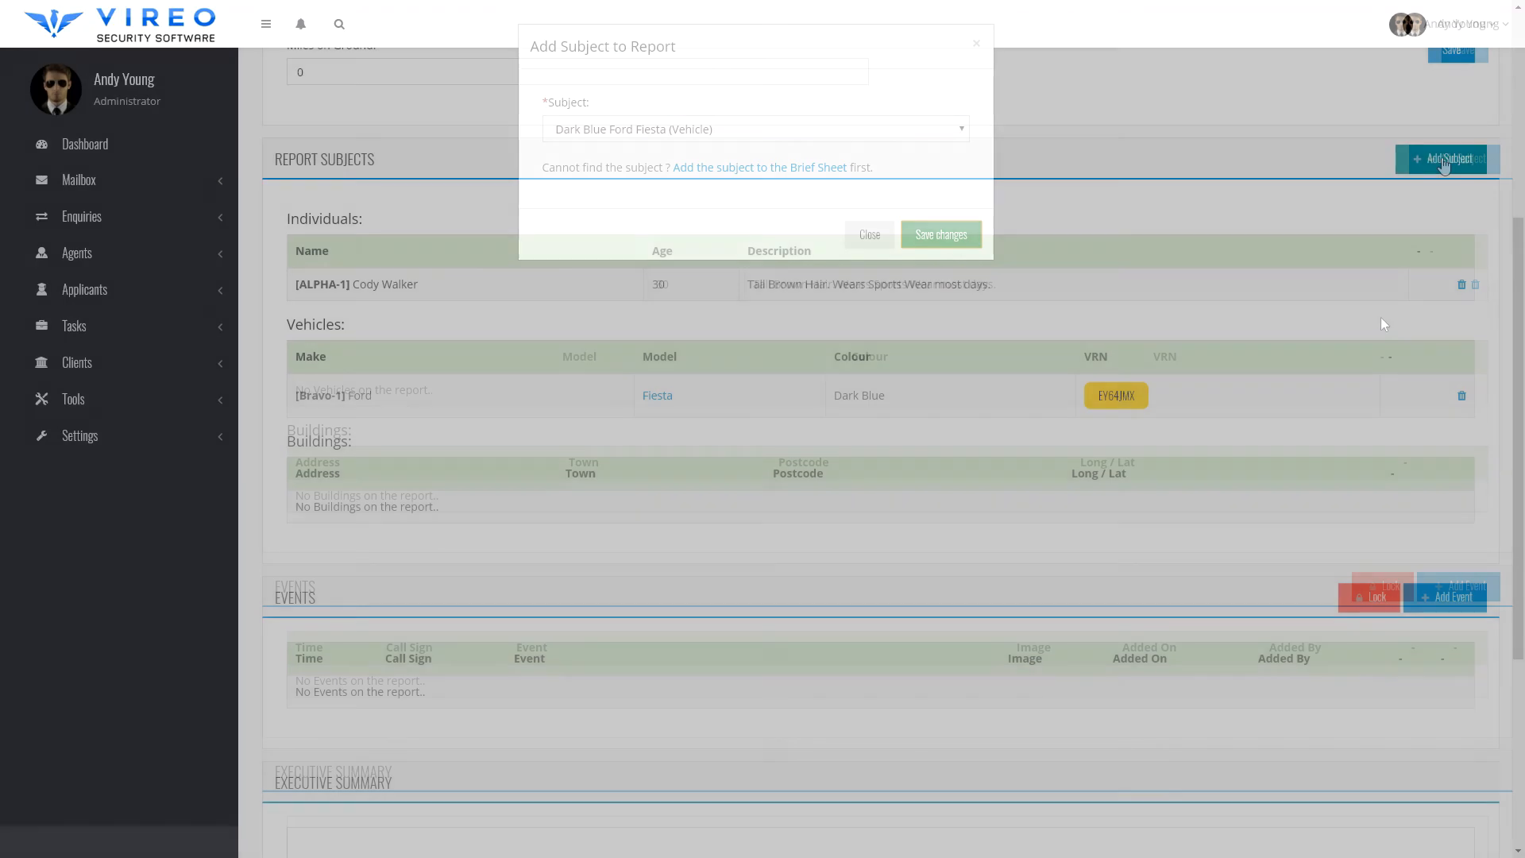
click(1442, 159)
click(649, 130)
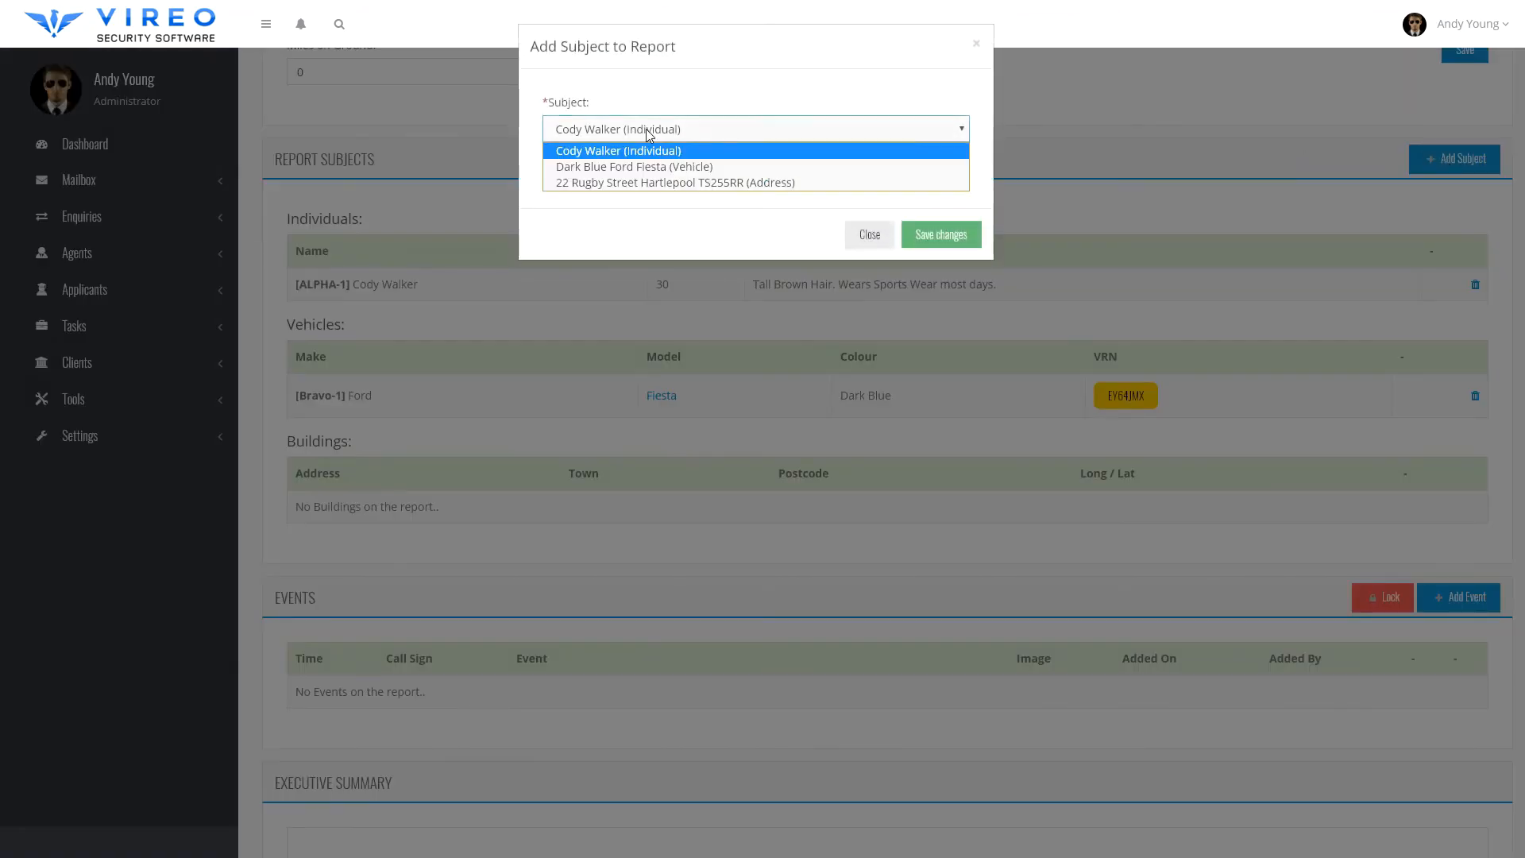
click(656, 183)
click(942, 237)
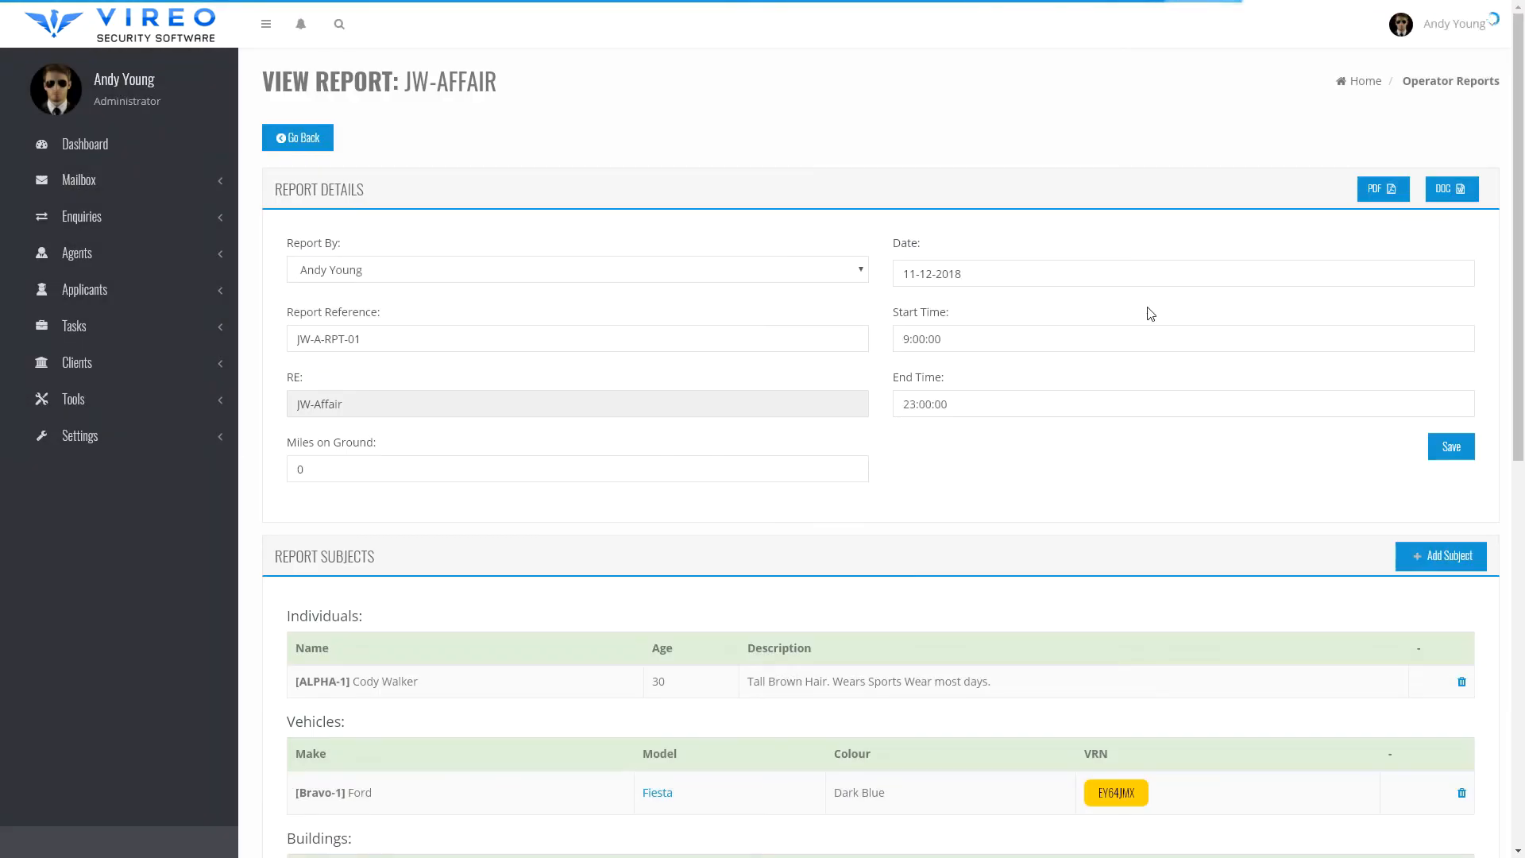
scroll(1033, 357, down, 10)
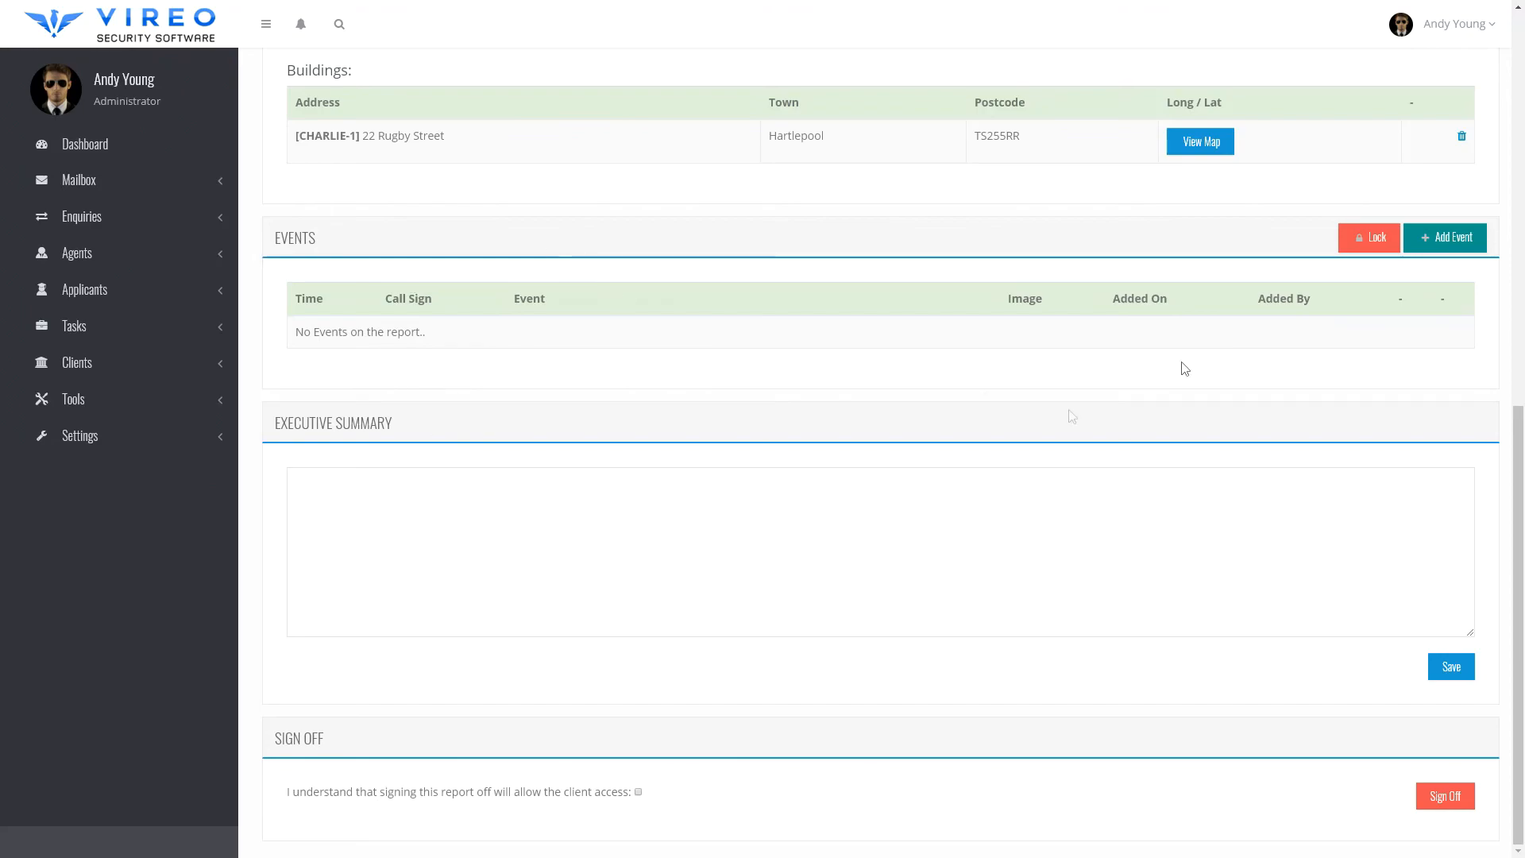
click(1471, 242)
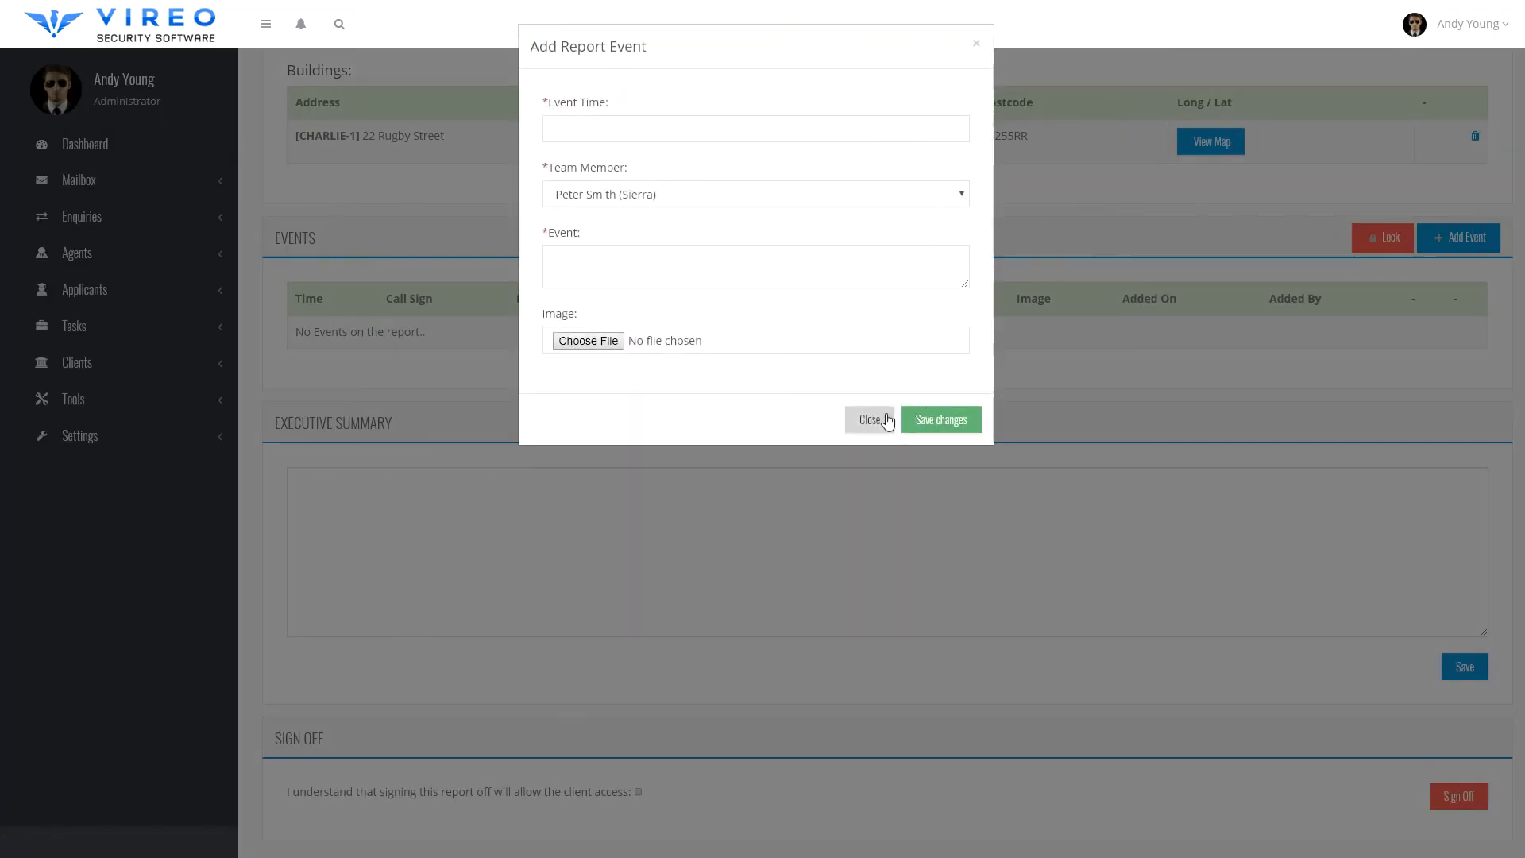
click(871, 419)
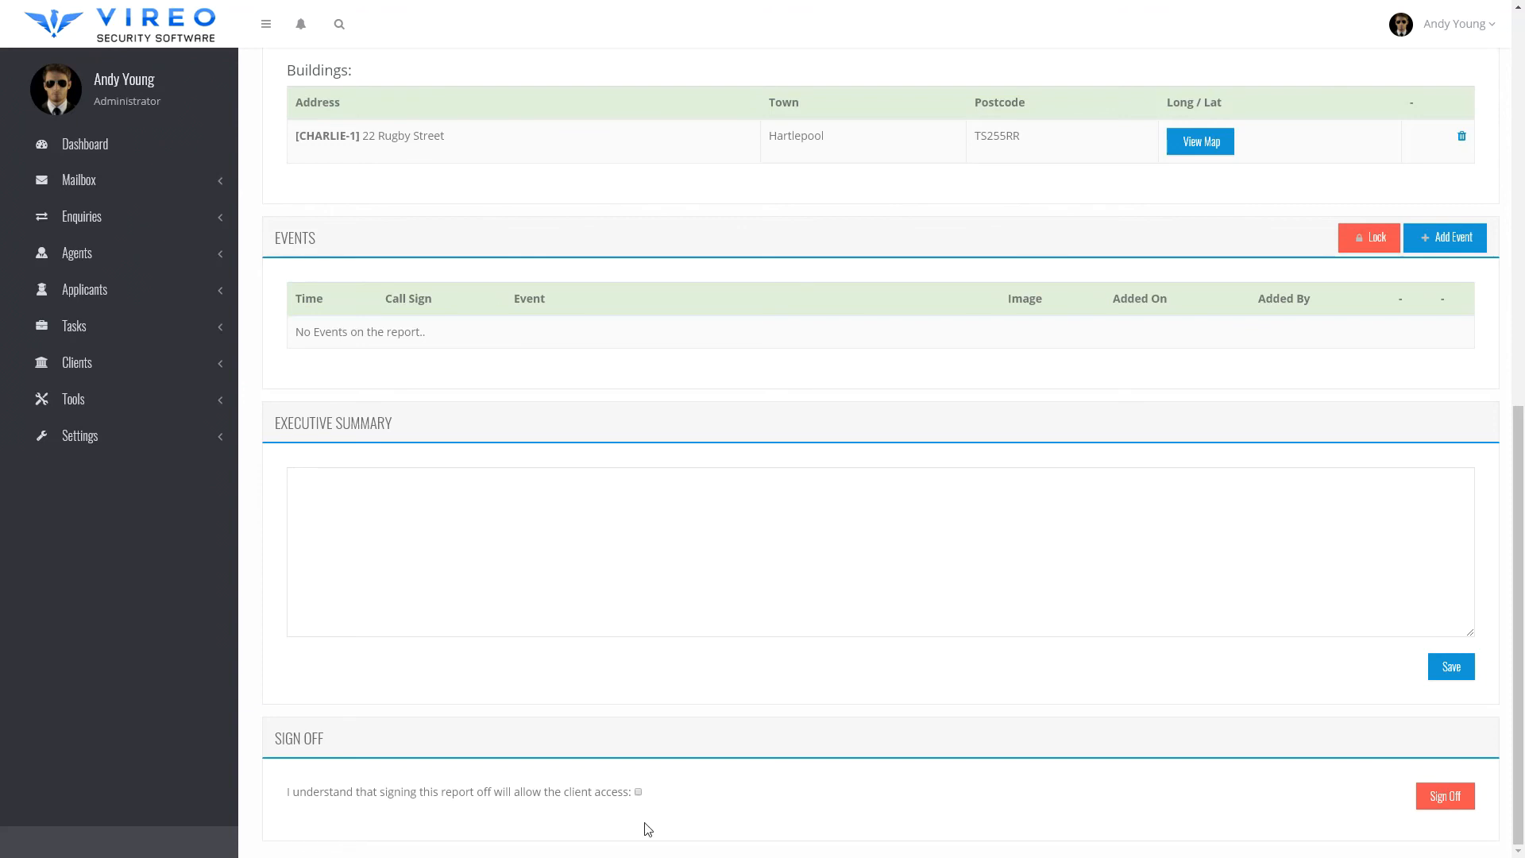
click(638, 792)
click(638, 792)
scroll(865, 802, up, 10)
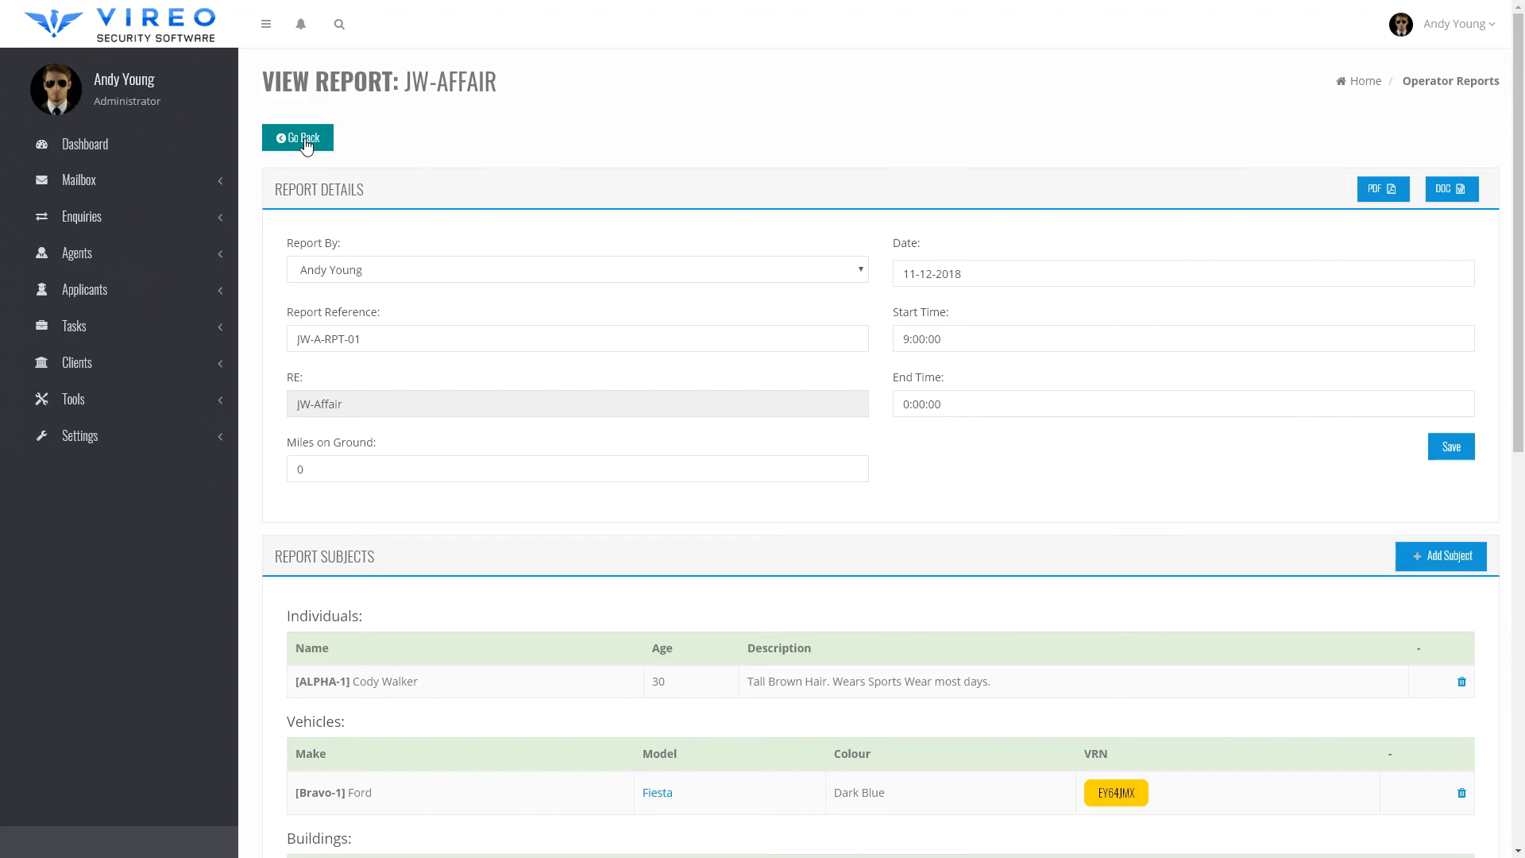
click(306, 144)
- Back on JW-Affair Task Details, change the Status to Active and confirm
click(307, 146)
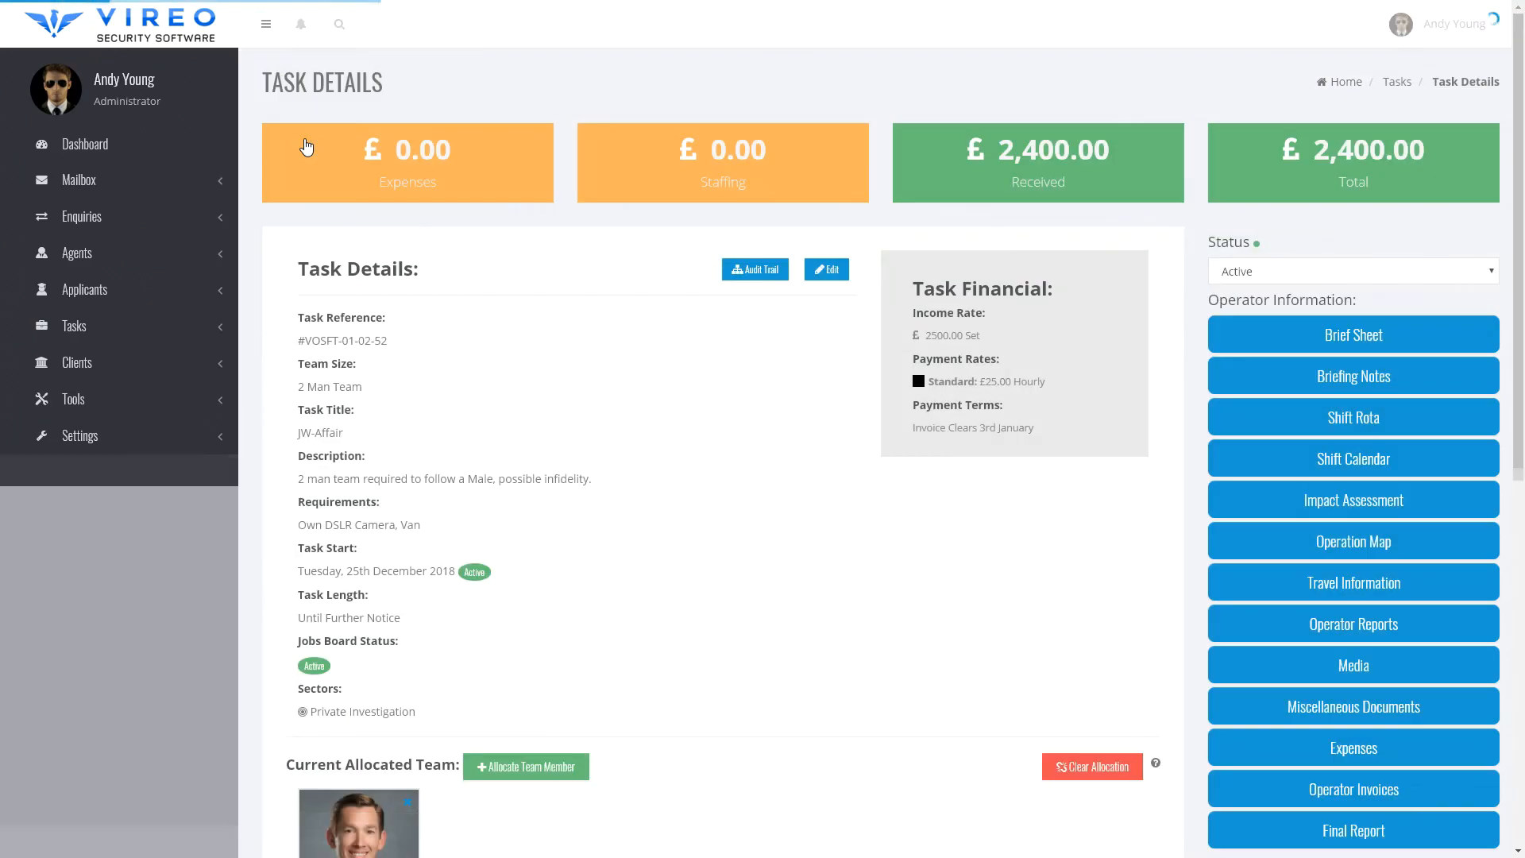
scroll(1188, 303, down, 8)
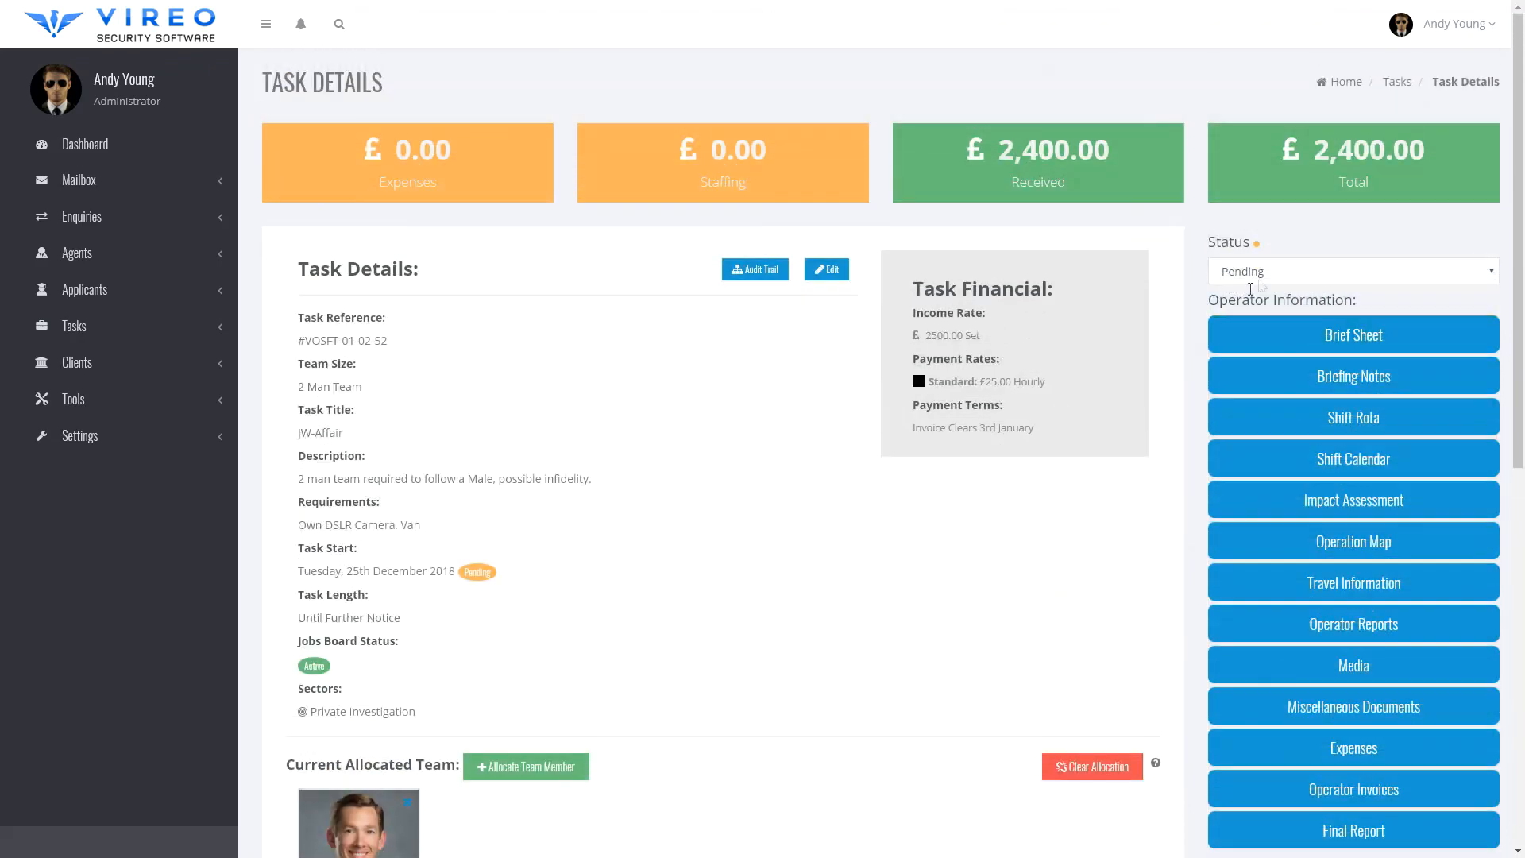
click(1297, 270)
click(1277, 307)
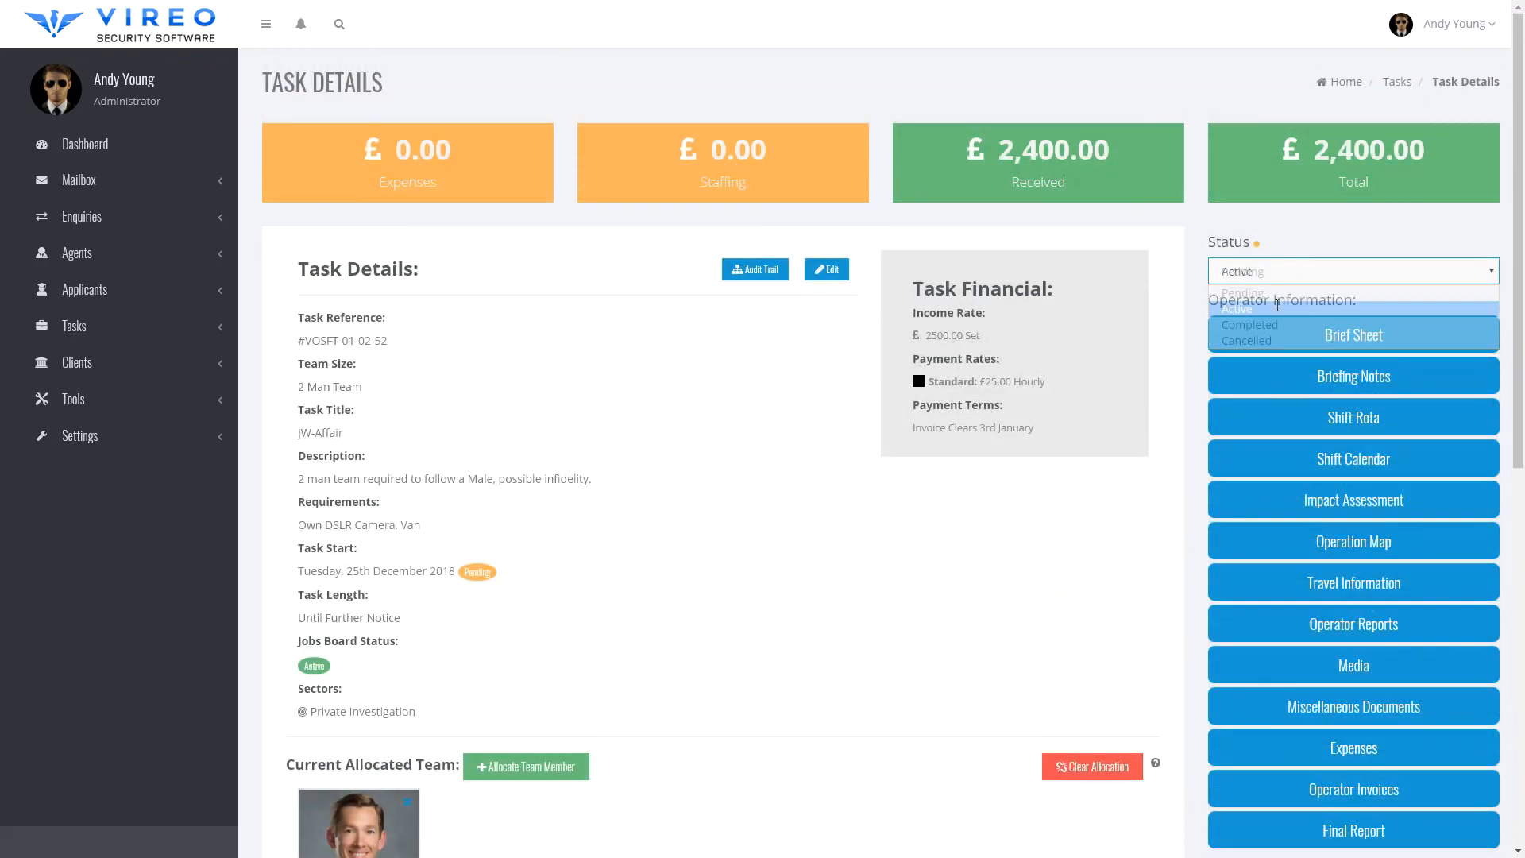
click(1131, 167)
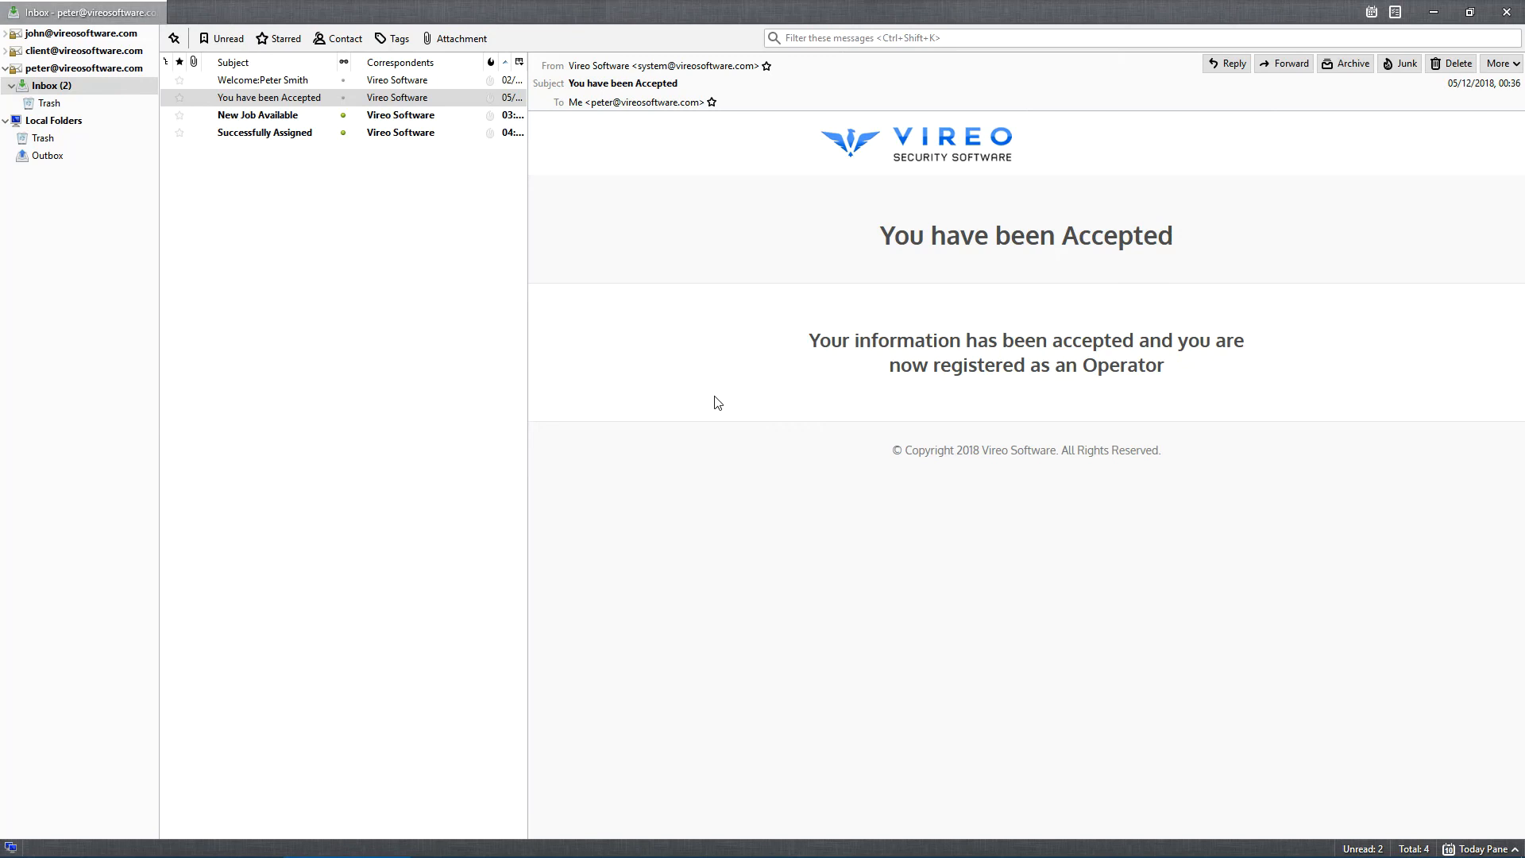
- Open the New Job Available and Successfully Assigned emails in the inbox
click(255, 120)
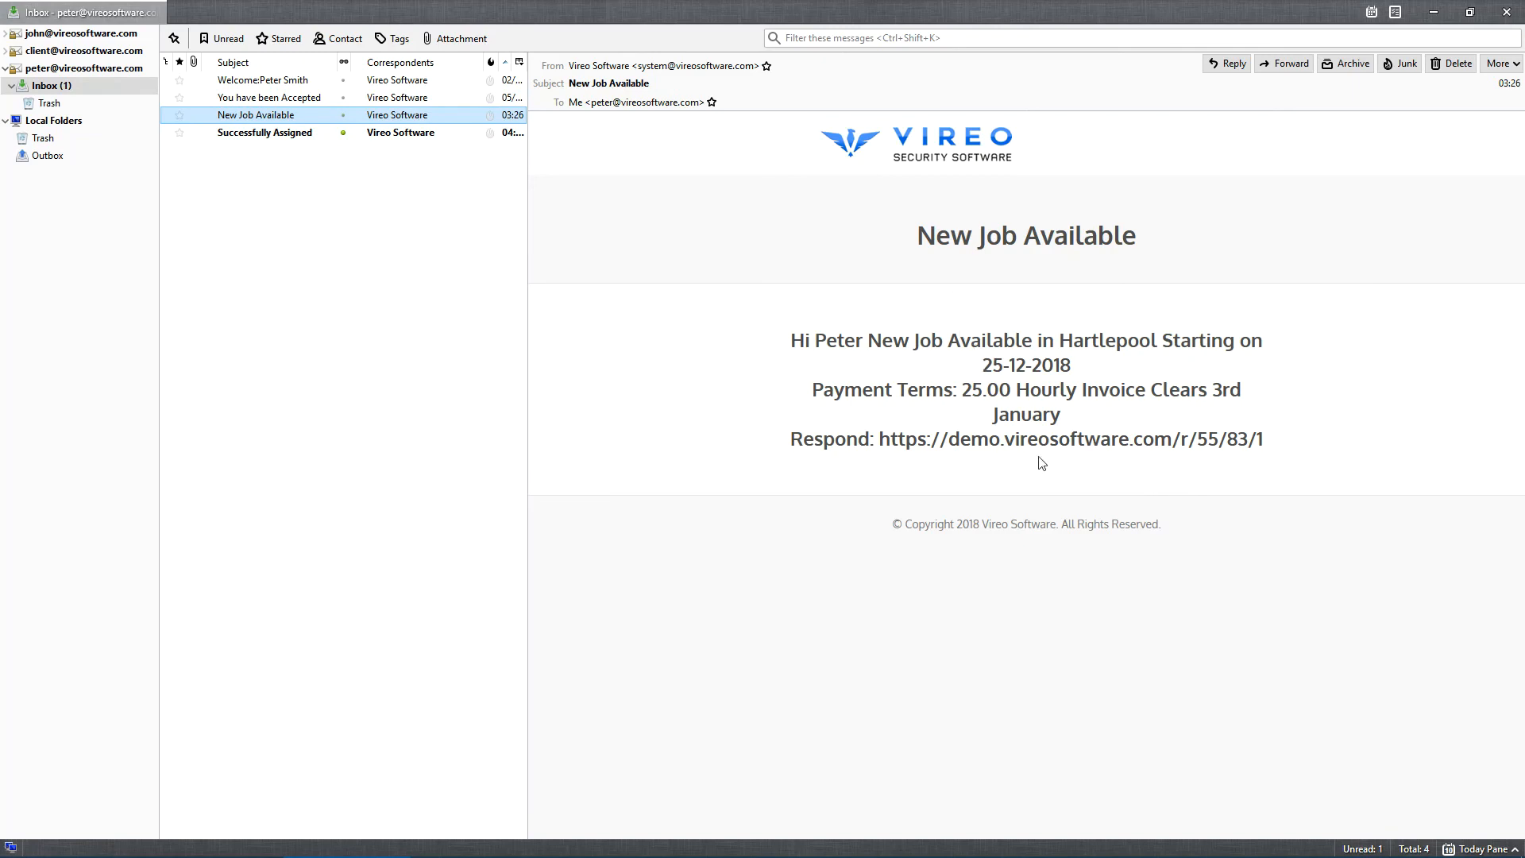
click(293, 141)
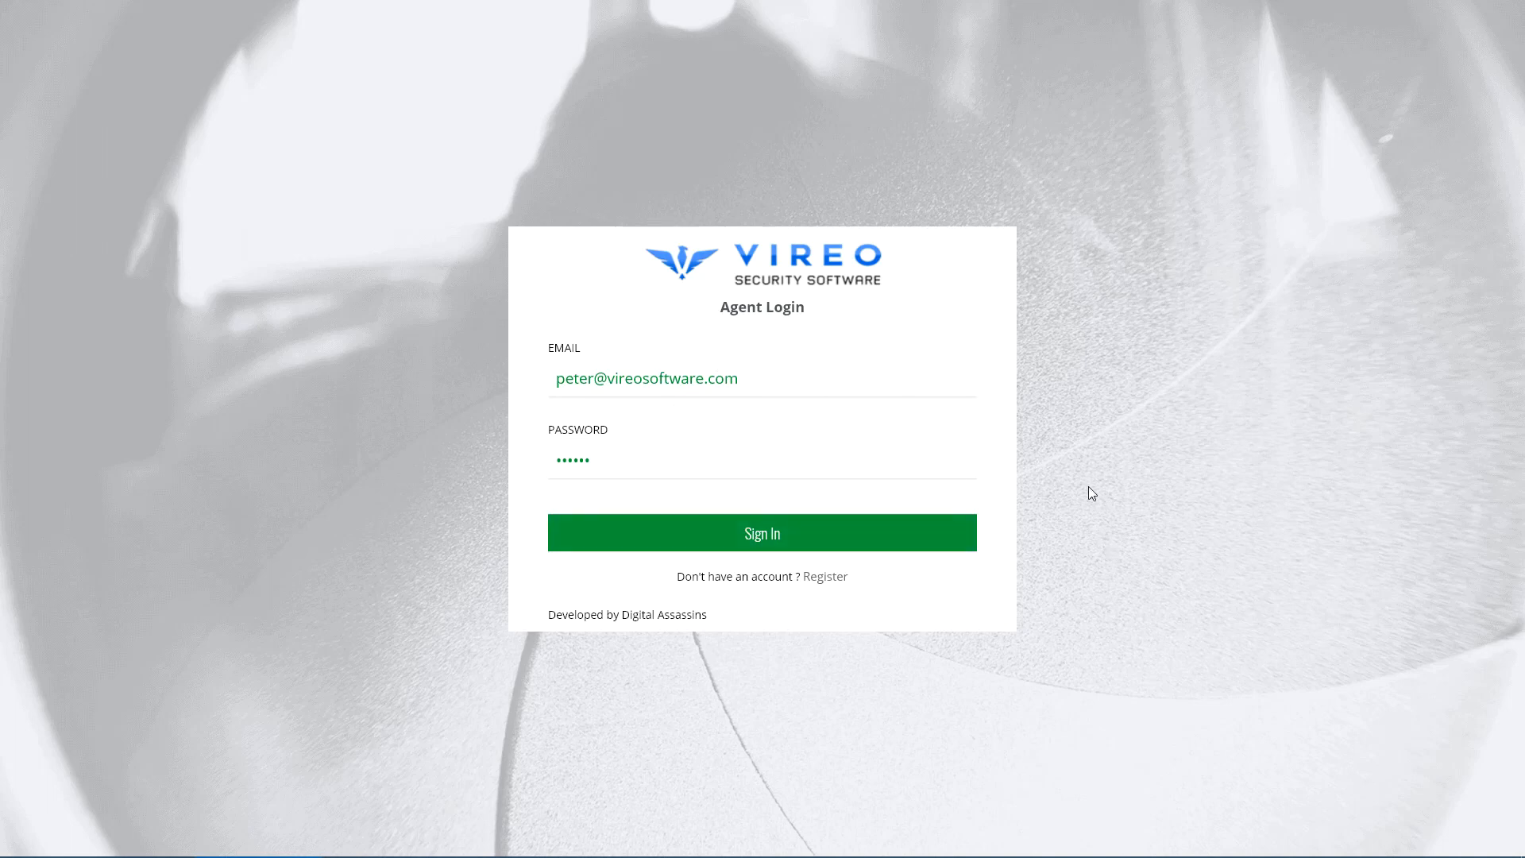
- Log in as the operator and sign the Tester Agreement with a drawn signature and I Agree
click(761, 540)
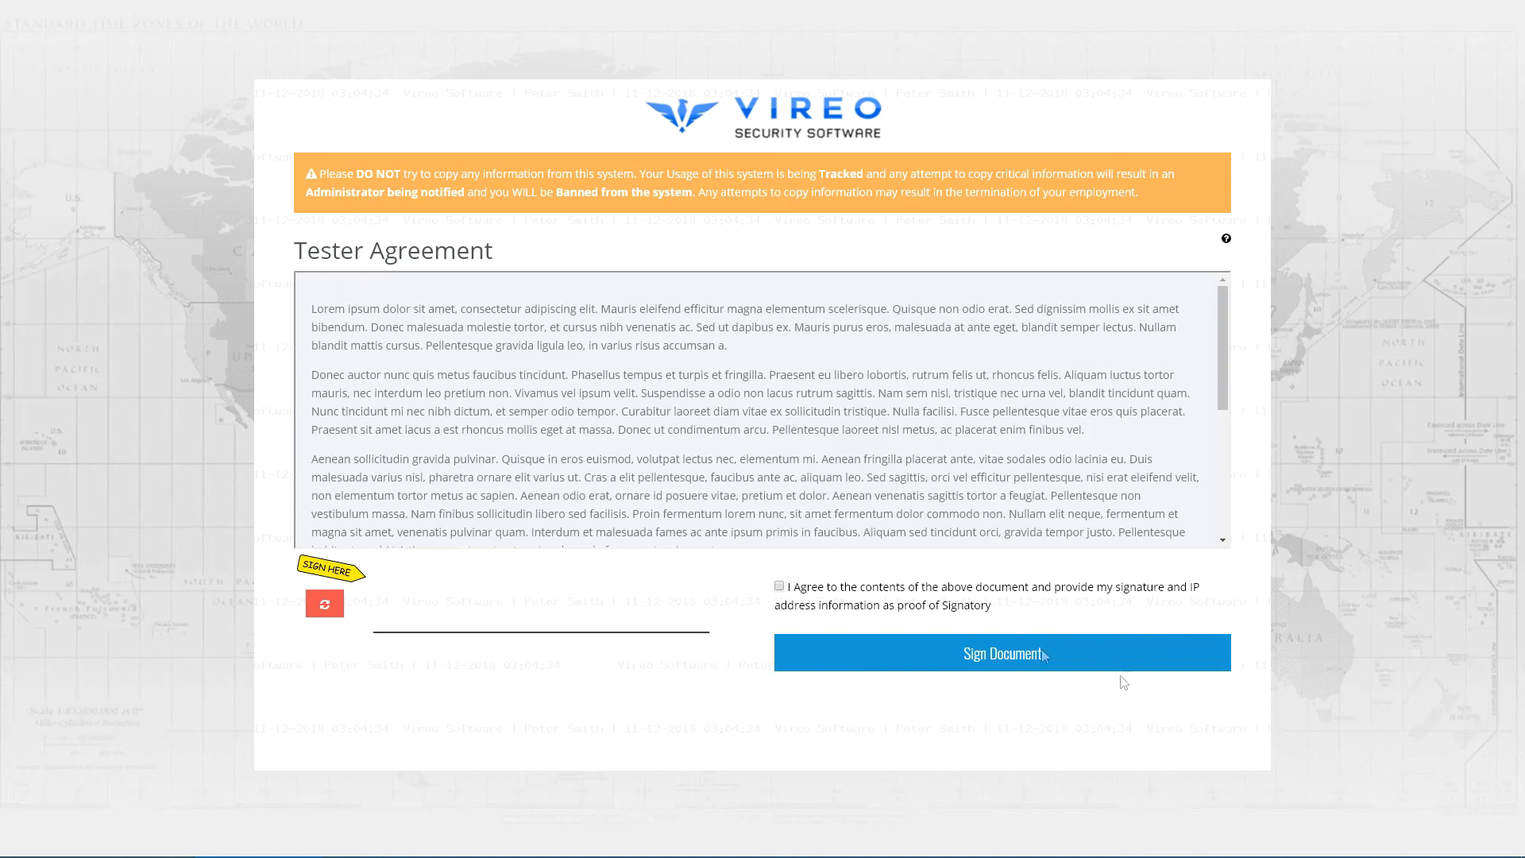
mouse_move(1223, 304)
mouse_down()
mouse_move(1239, 476)
mouse_move(1249, 296)
mouse_up()
mouse_move(413, 627)
mouse_down()
mouse_move(631, 611)
mouse_move(675, 567)
mouse_up()
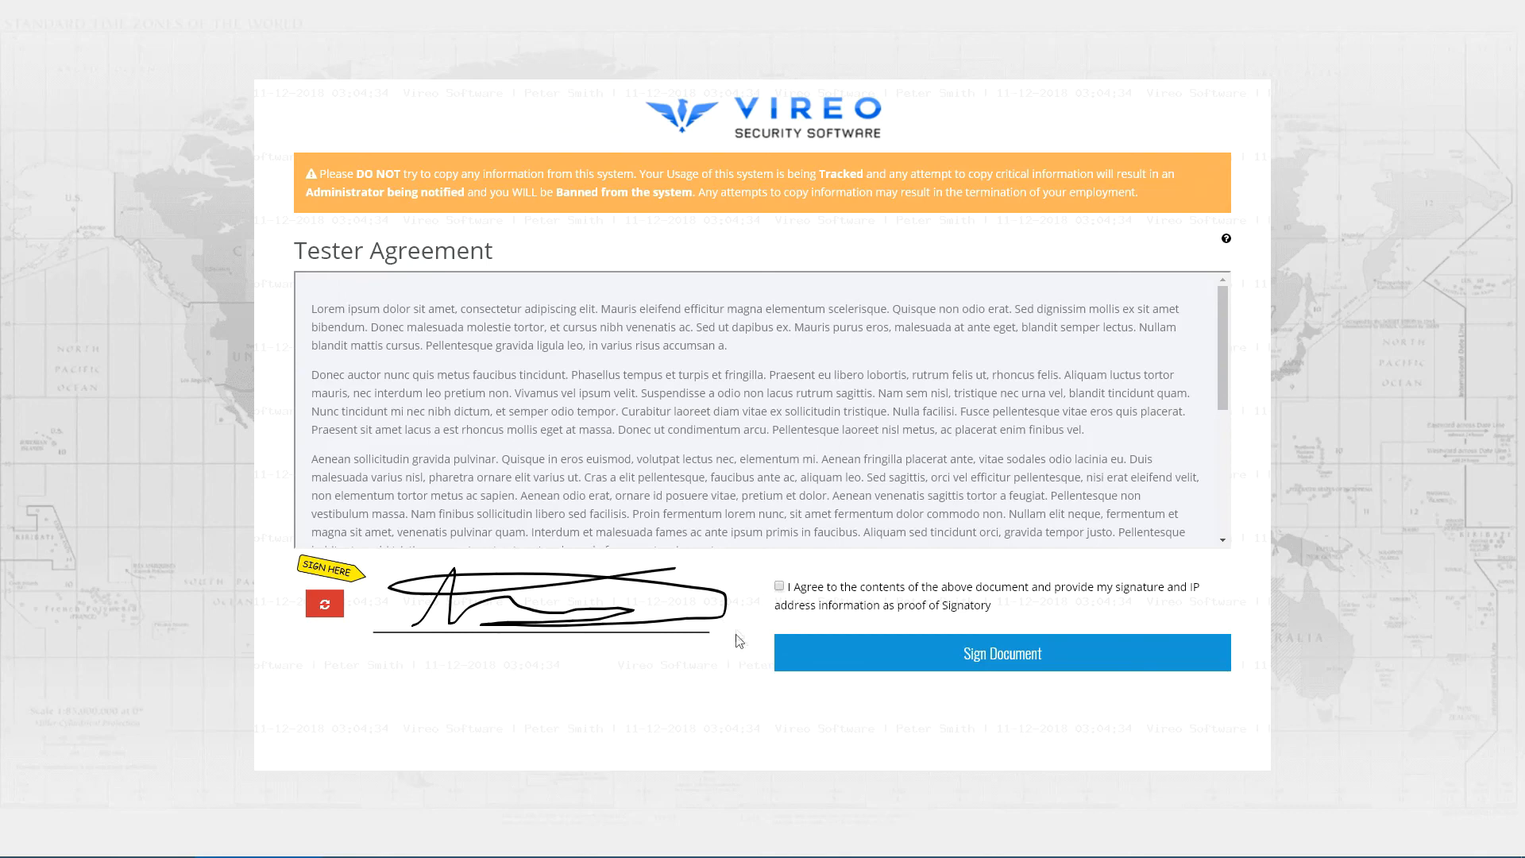
click(780, 587)
click(1047, 667)
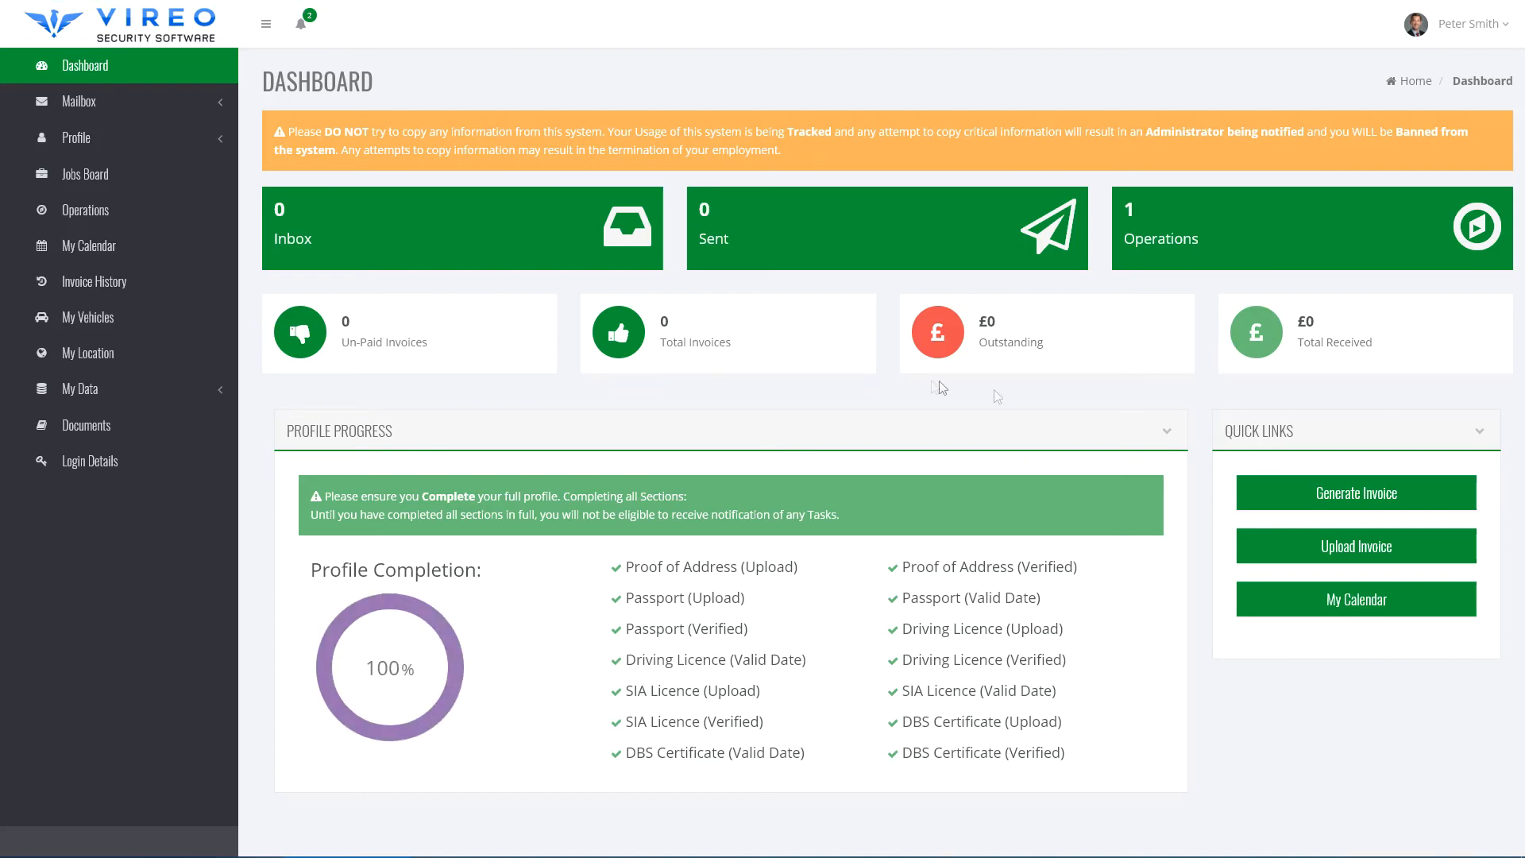
- Mark all notifications as read and open the JW-Affair brief sheet from Operations
click(303, 30)
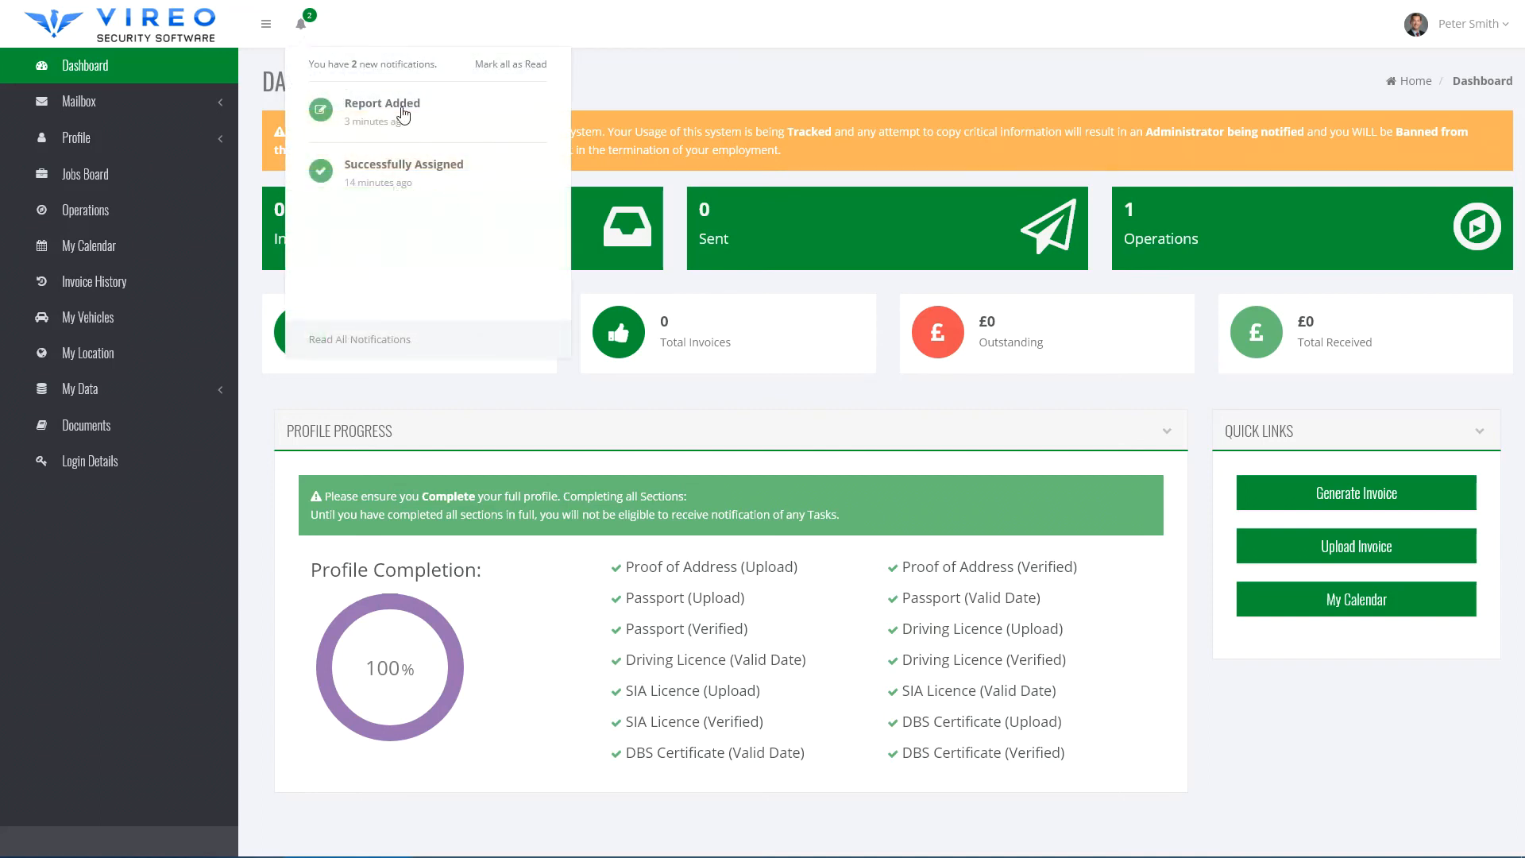
click(509, 68)
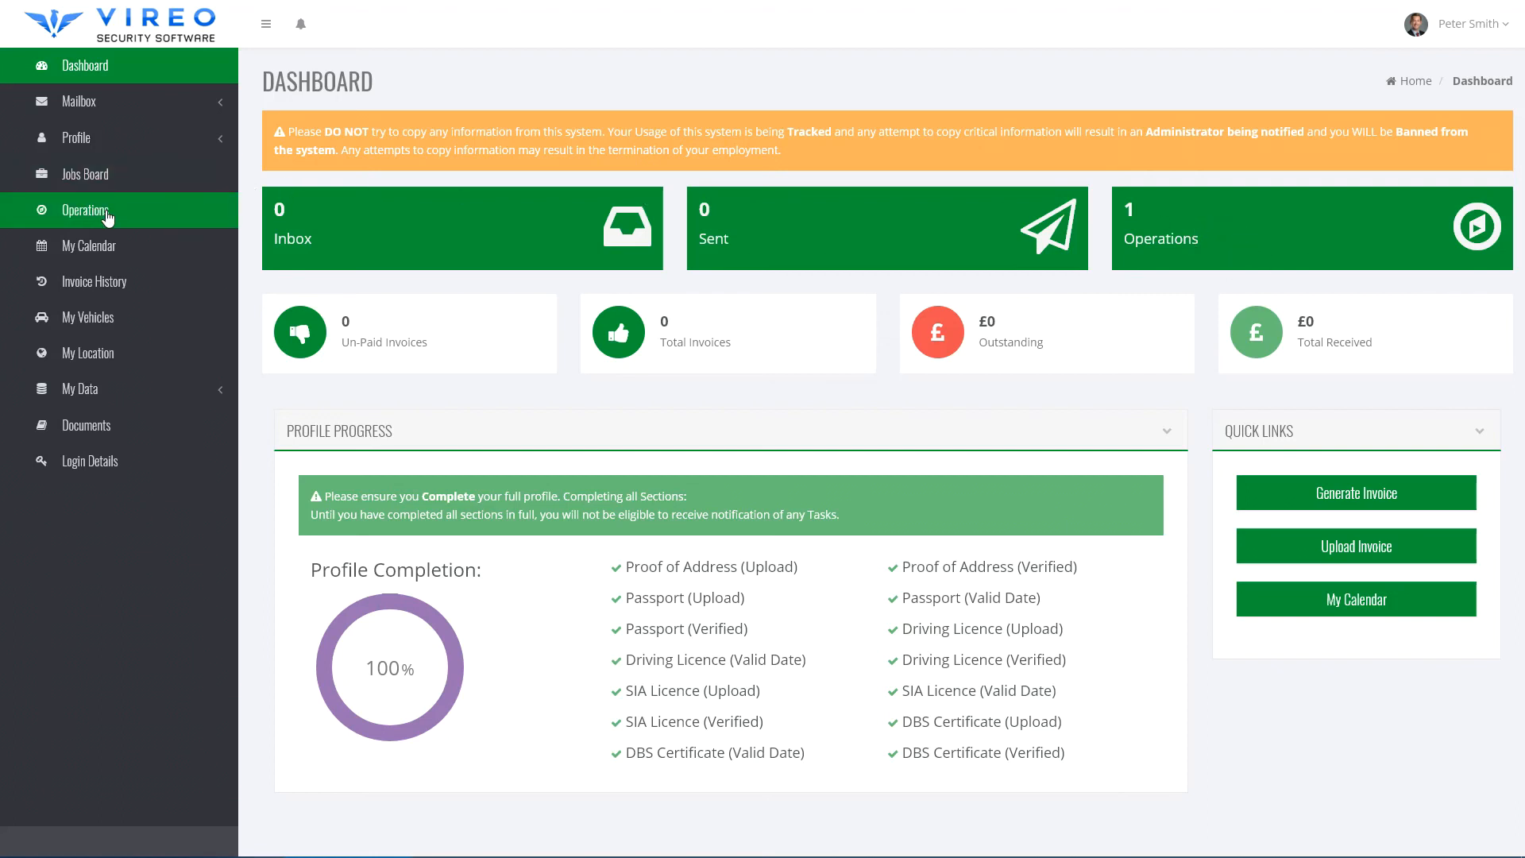
click(140, 219)
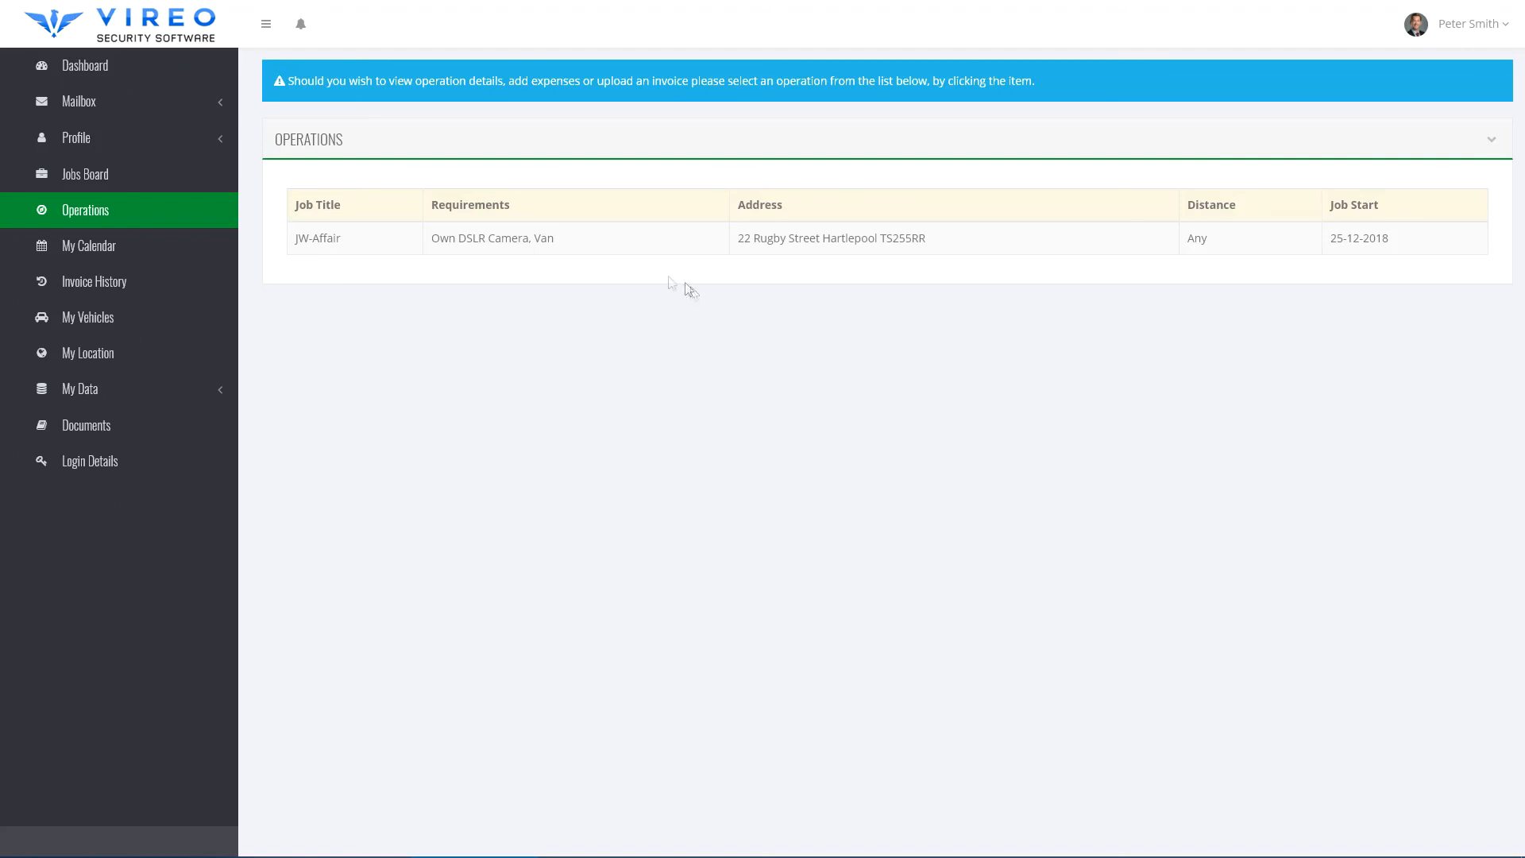
click(585, 247)
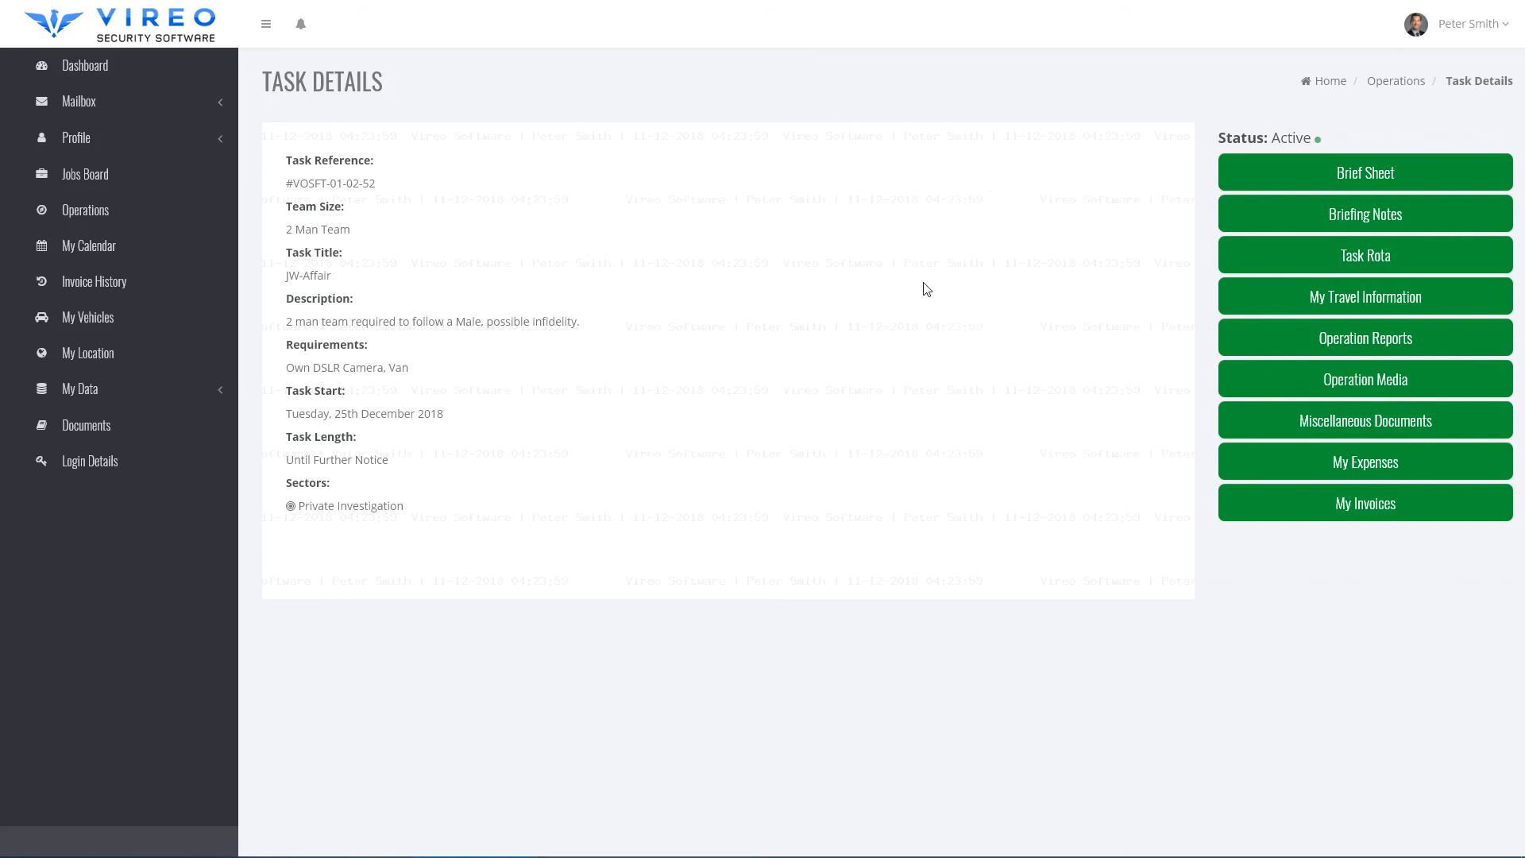
click(1337, 177)
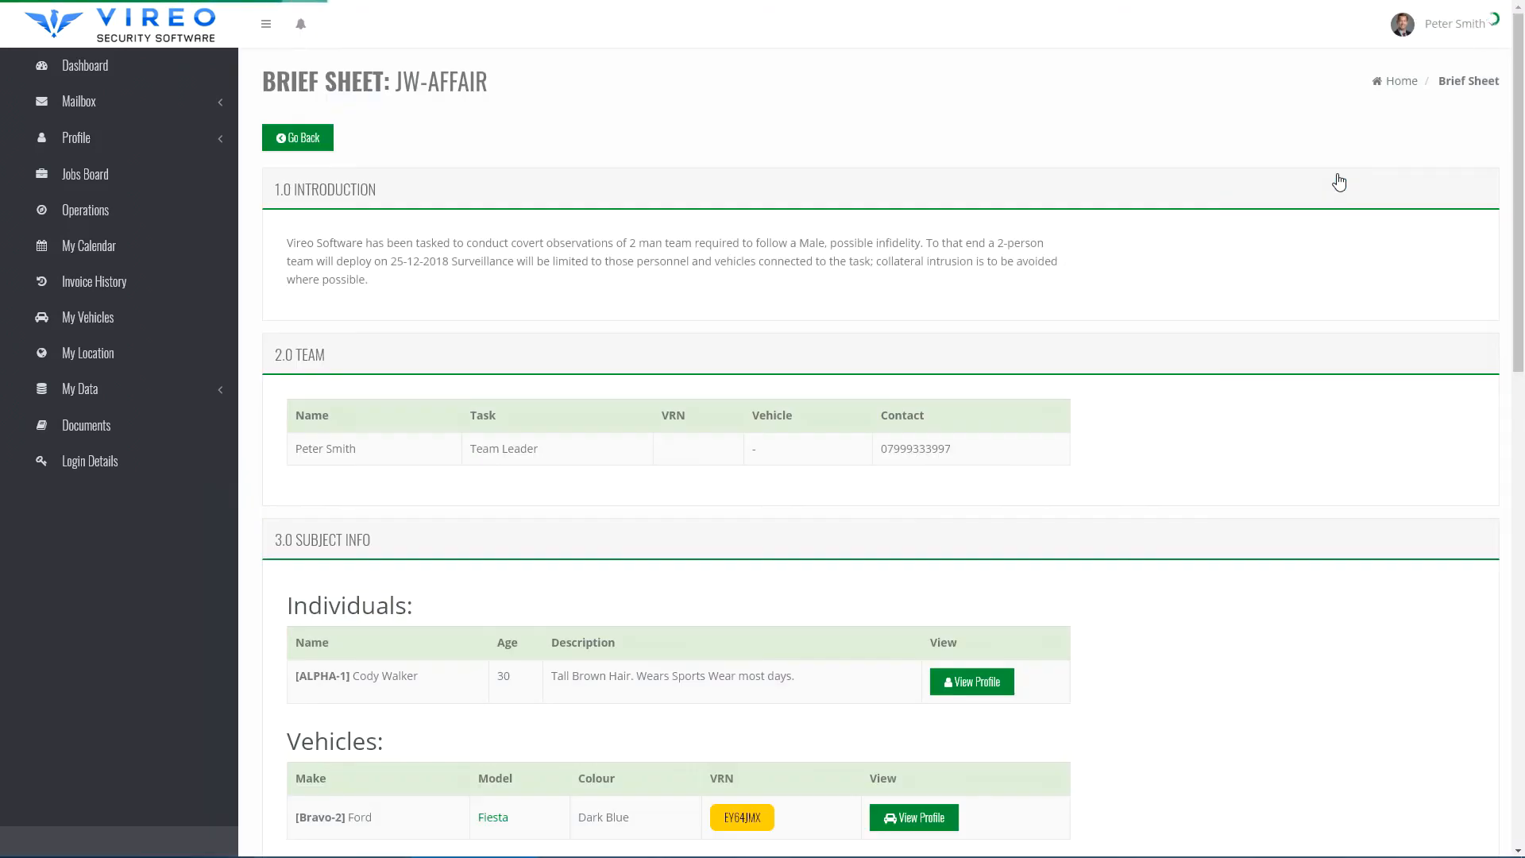
- Scroll through the brief sheet, then press Print Screen to trigger the copy ban
scroll(1271, 413, down, 1)
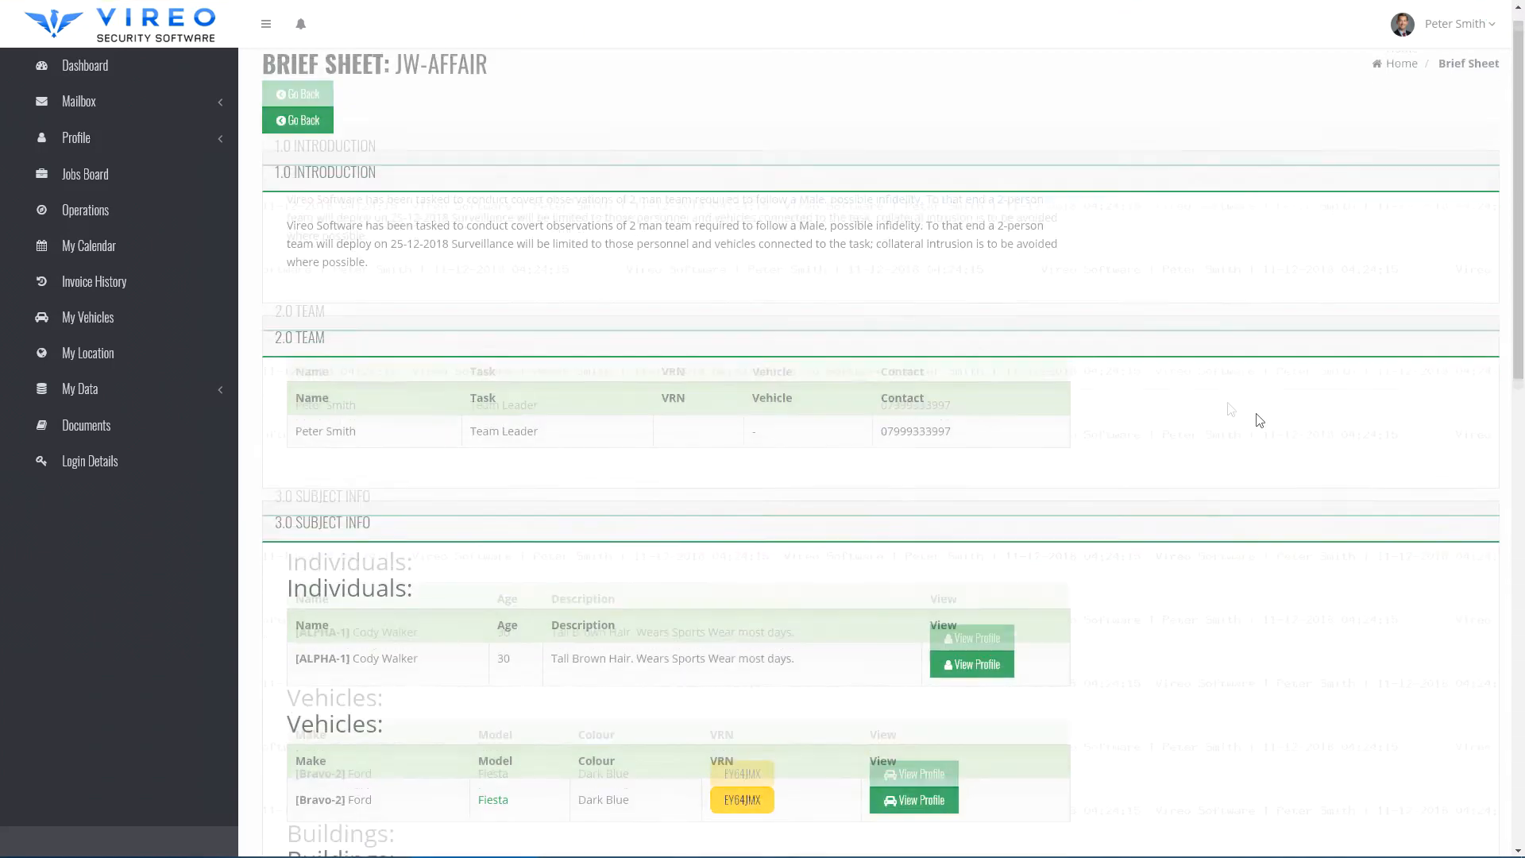
scroll(1236, 469, down, 3)
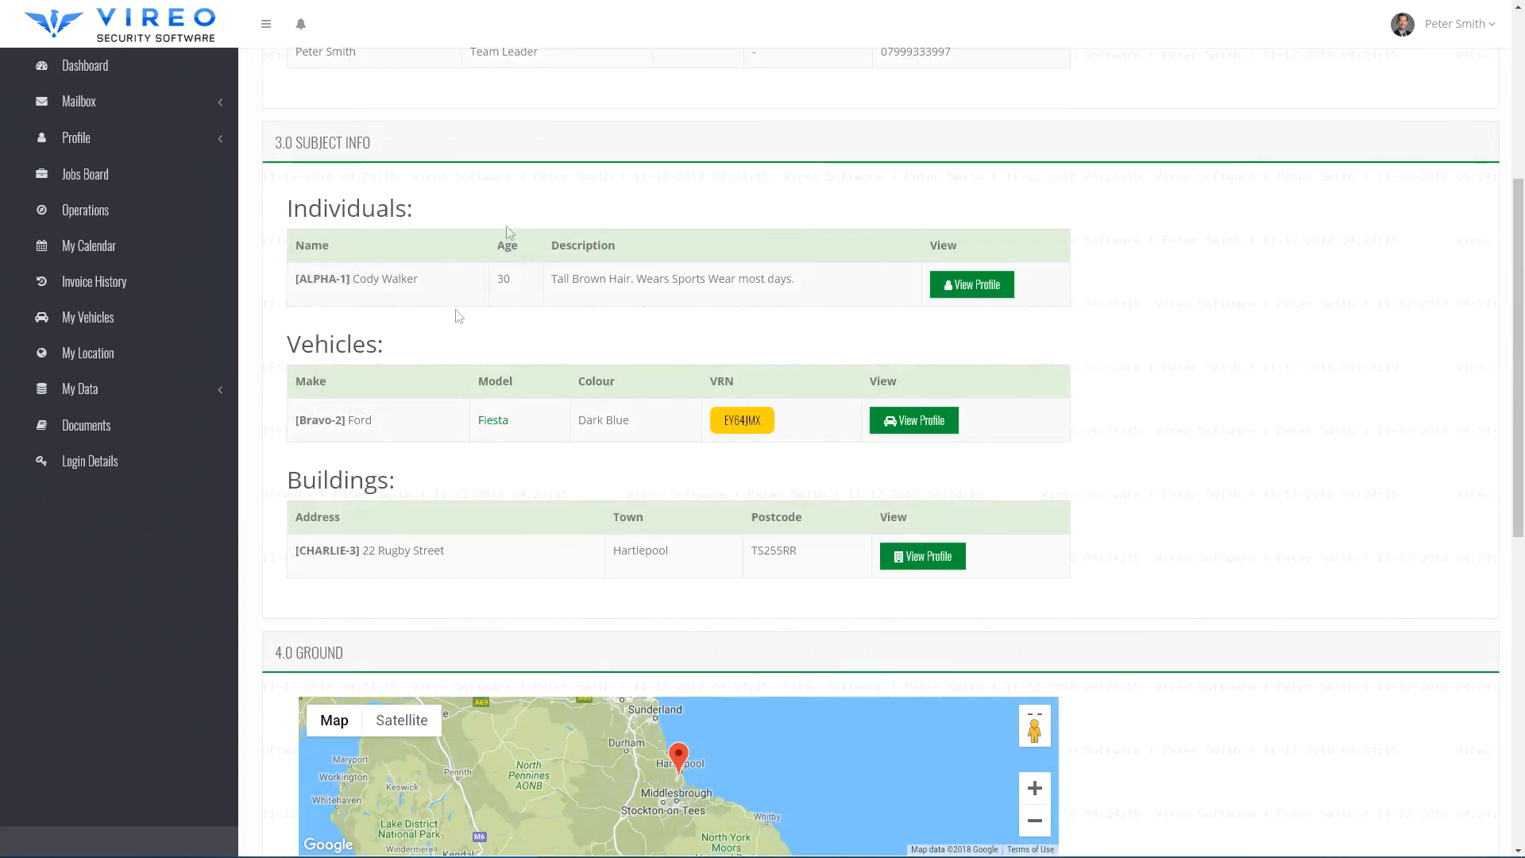
scroll(1296, 546, down, 3)
scroll(1096, 611, down, 4)
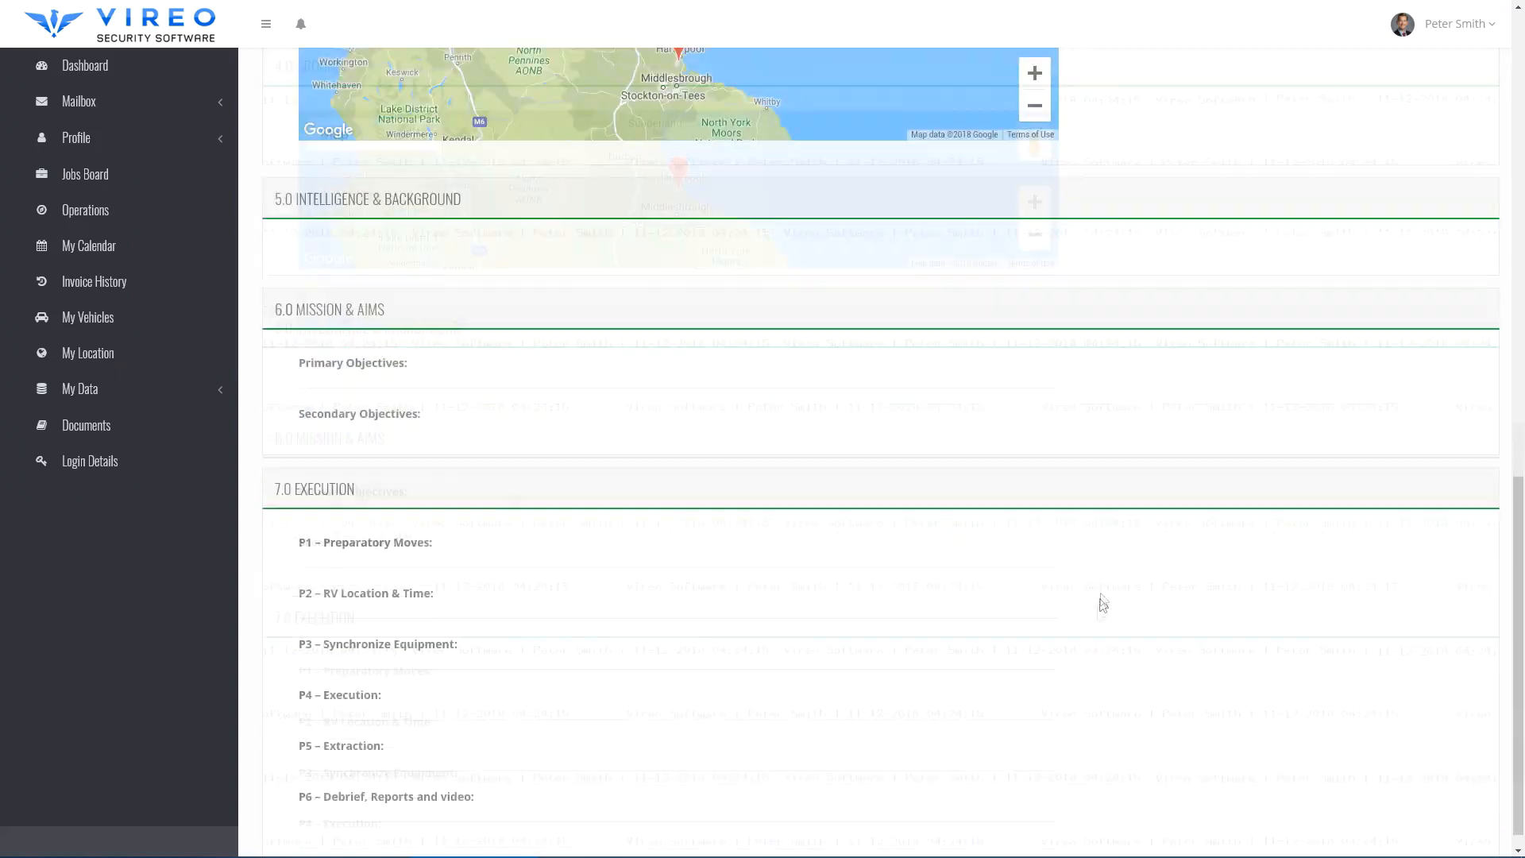
scroll(1175, 540, up, 6)
scroll(1193, 525, down, 6)
scroll(1195, 530, up, 10)
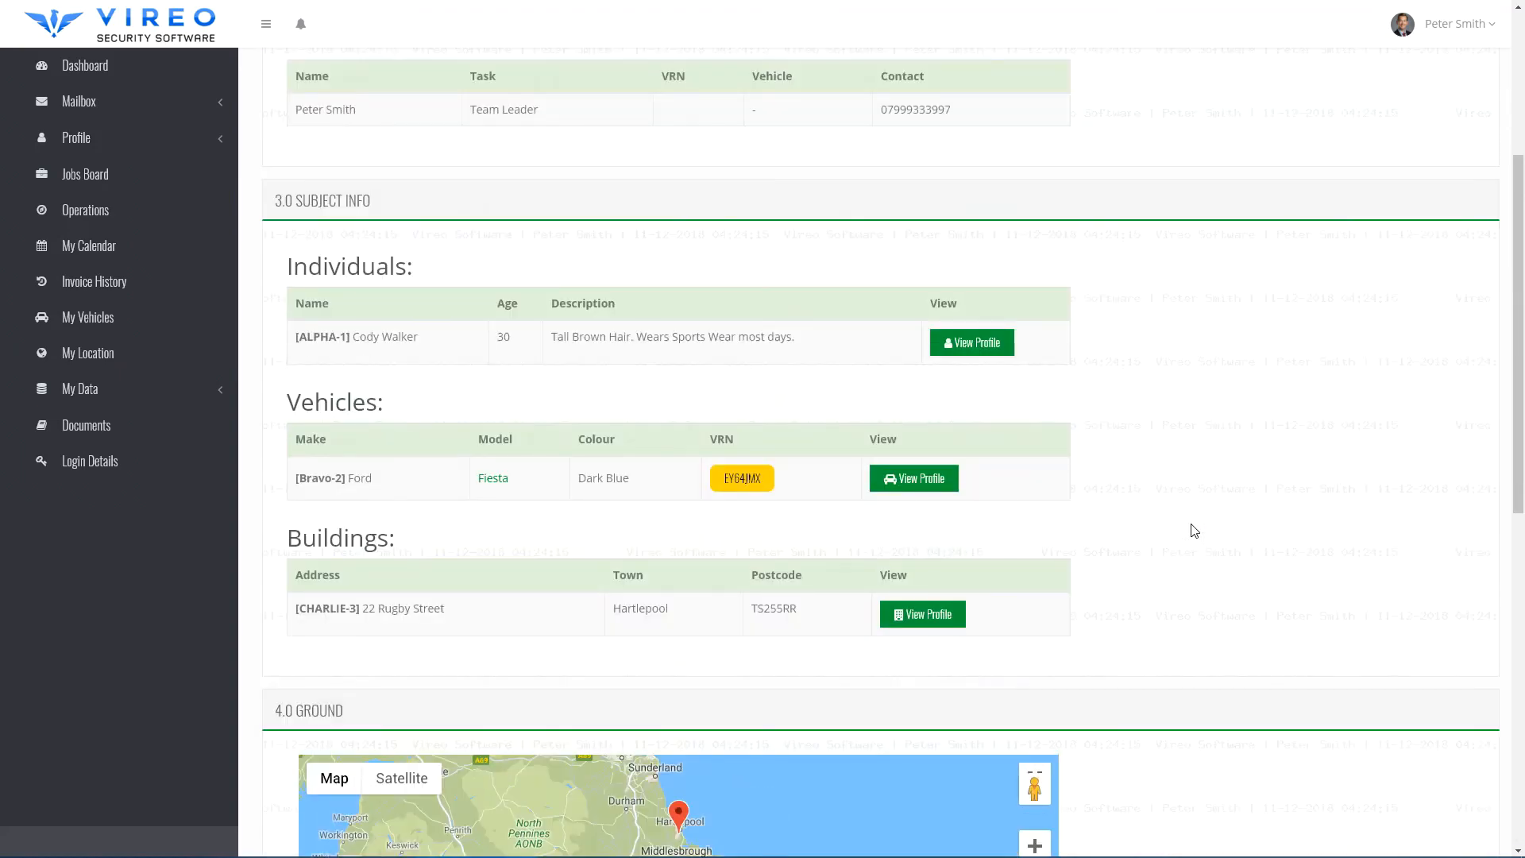
scroll(1194, 531, down, 1)
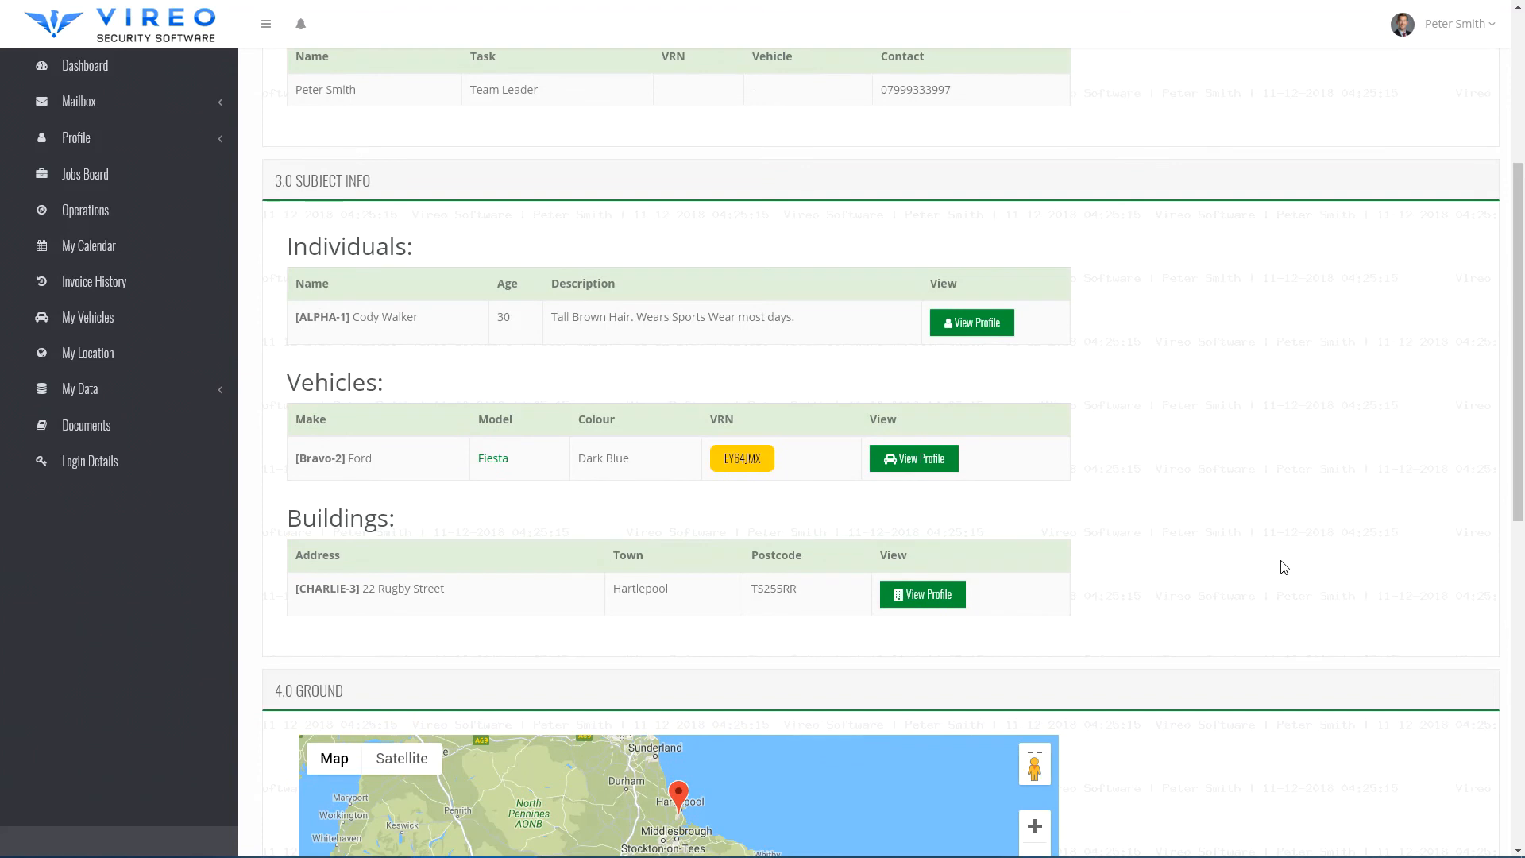
key(Print)
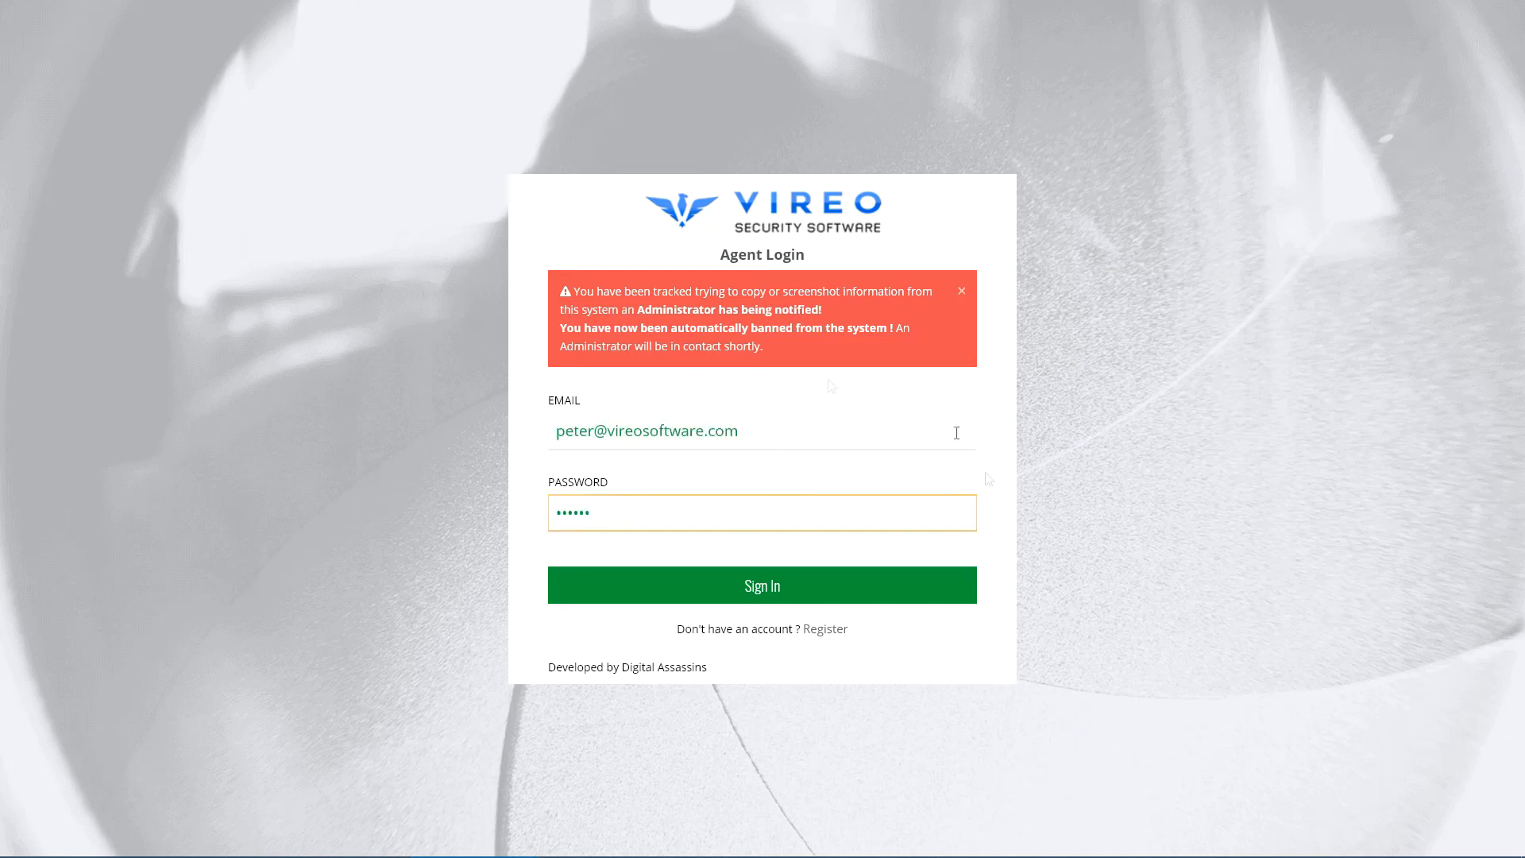
- Attempt the banned agent sign-in, log in as administrator and view the signed Tester Agreement
click(828, 594)
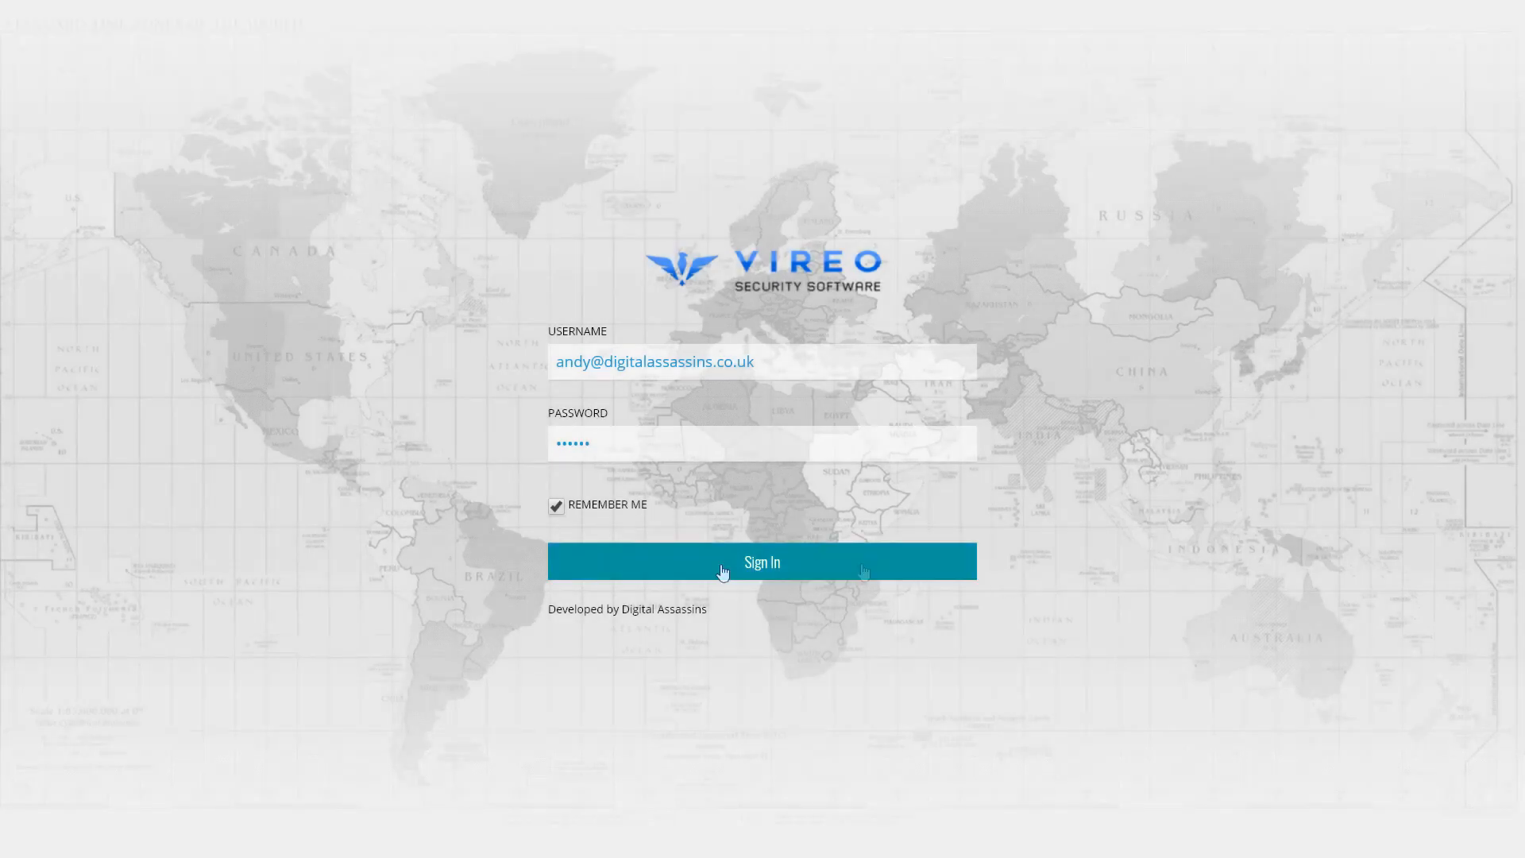
click(755, 570)
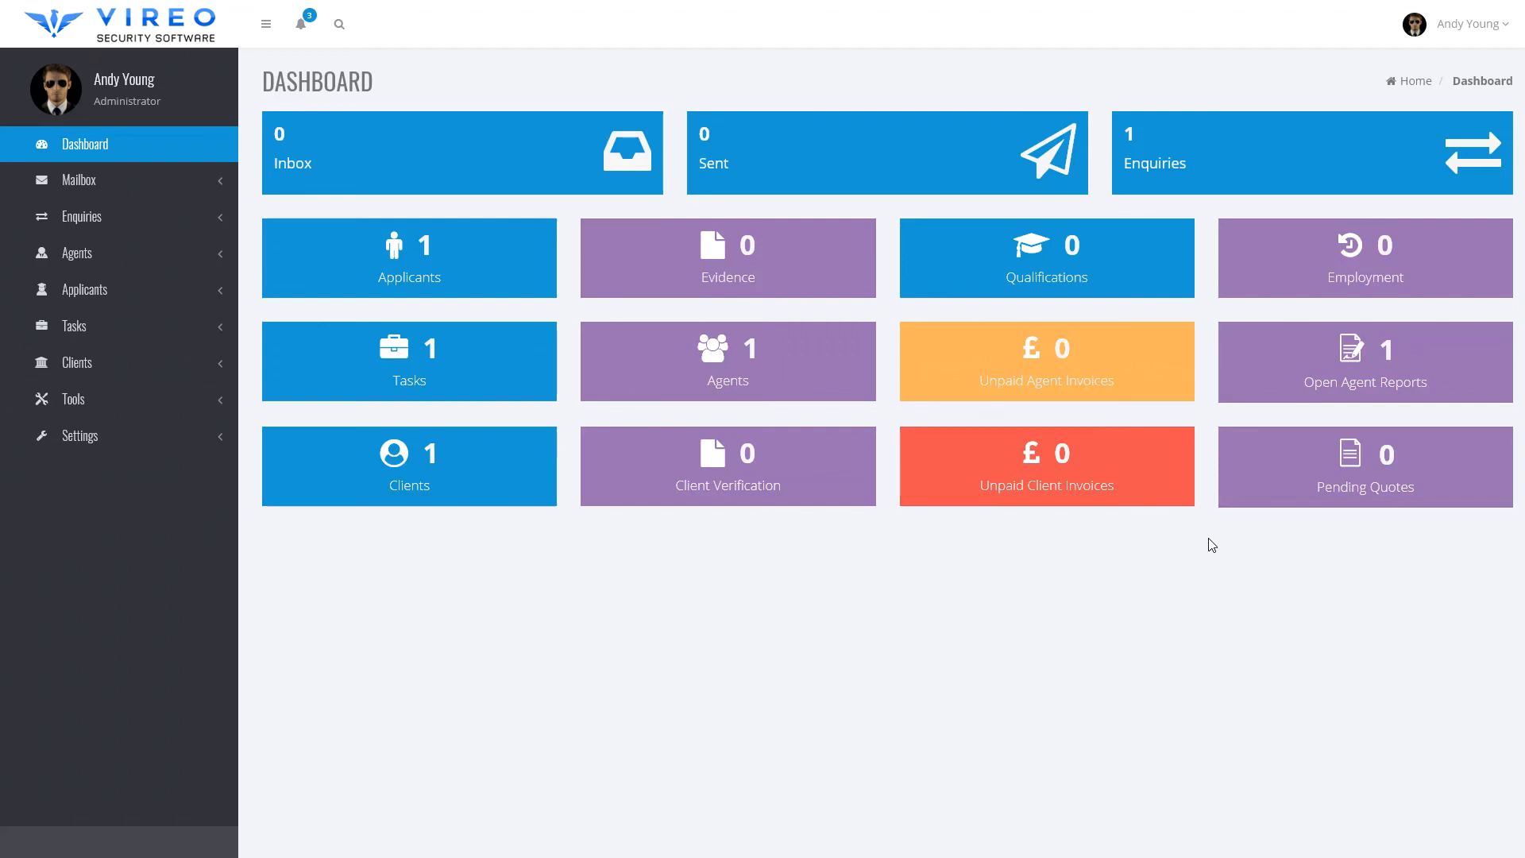
click(307, 29)
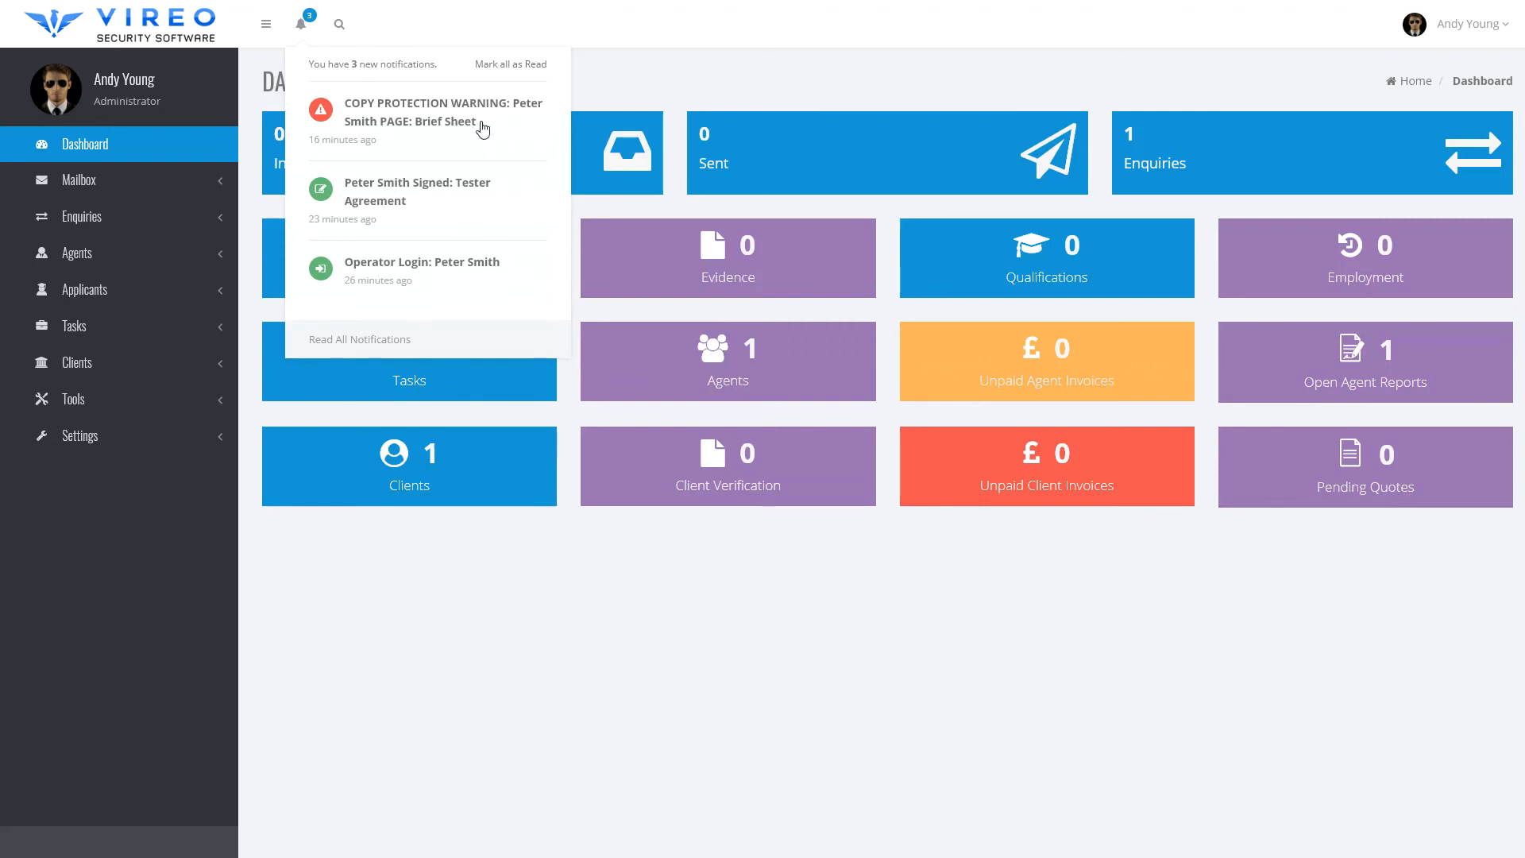
click(501, 203)
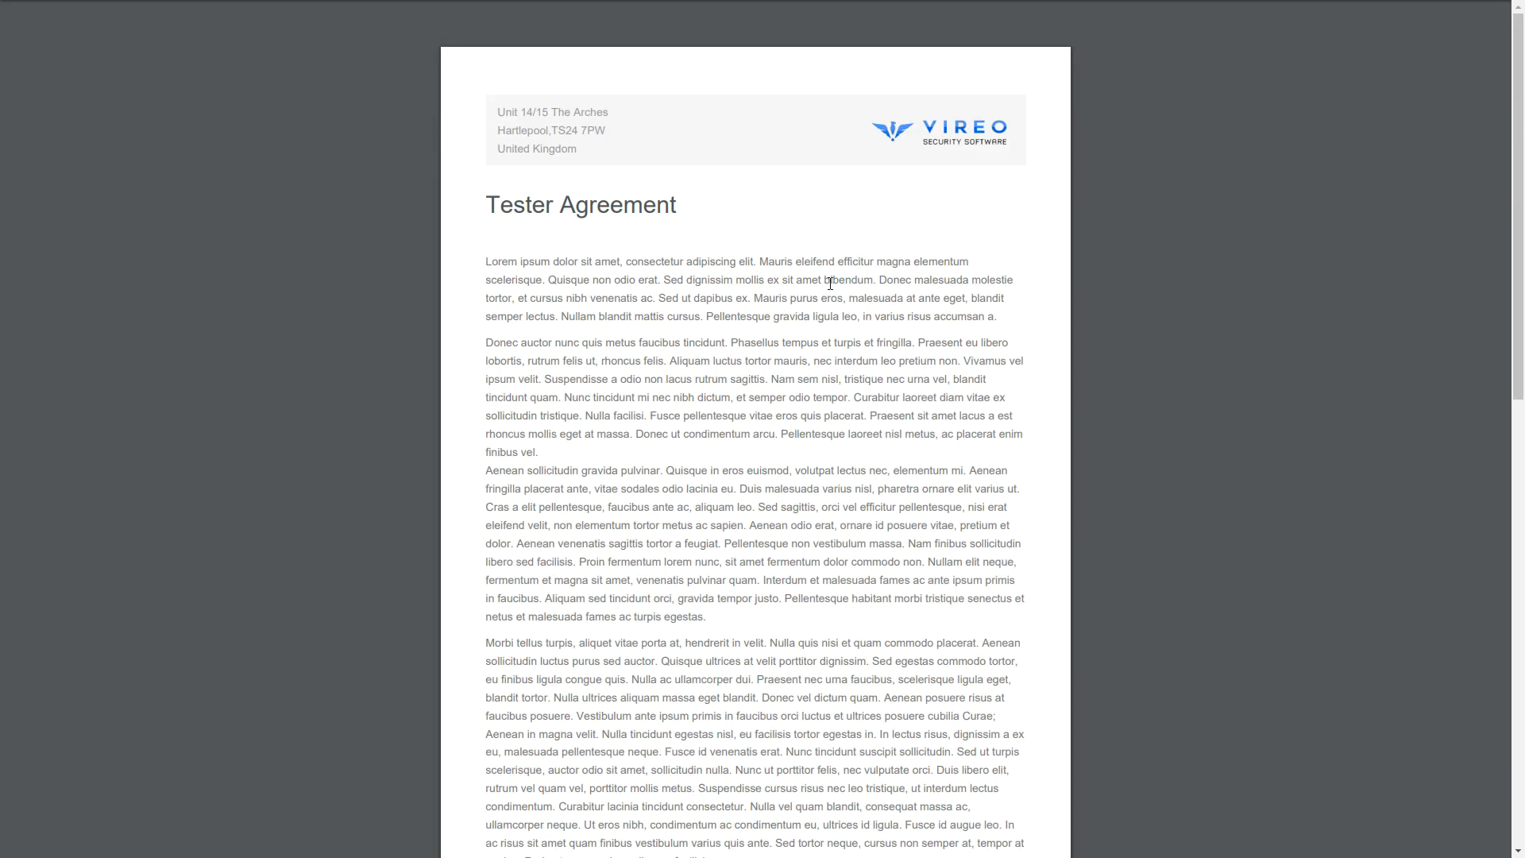
scroll(830, 284, down, 5)
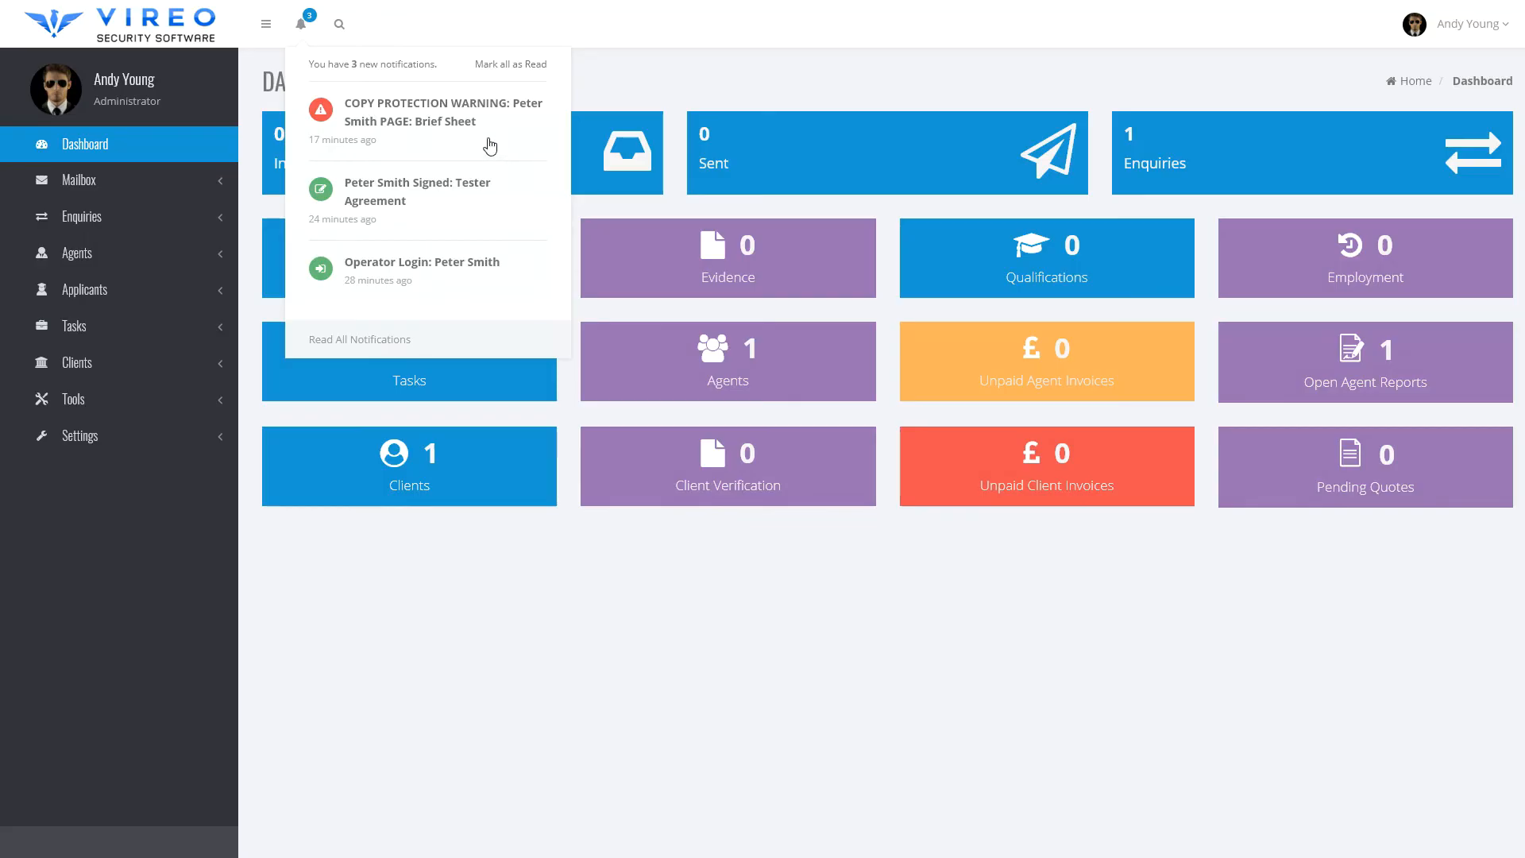
- Open the JW-Affair brief sheet from the COPY PROTECTION WARNING notification and review it
click(490, 145)
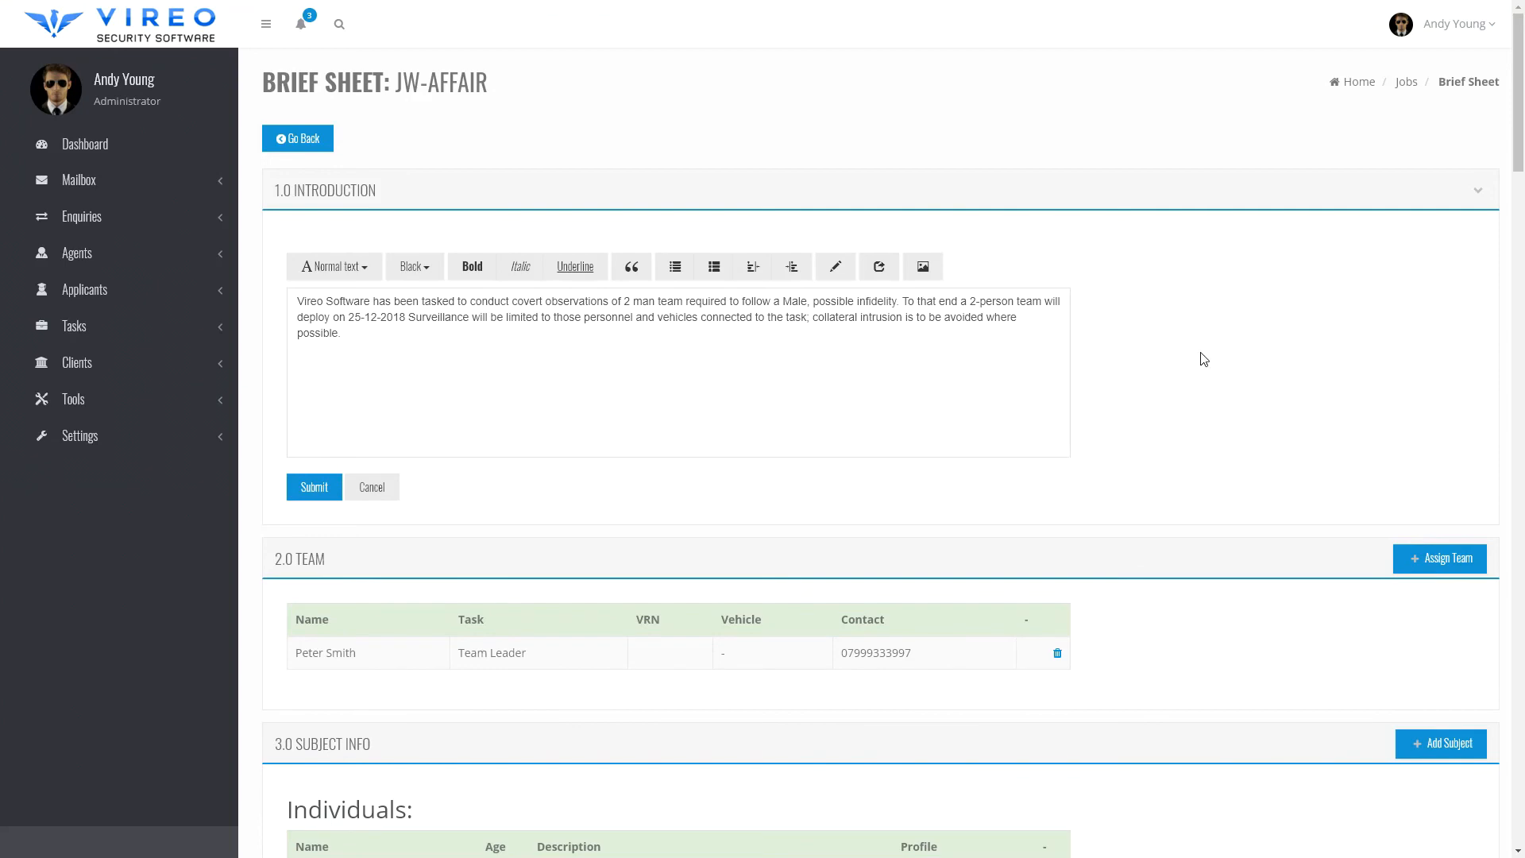
scroll(1199, 351, down, 12)
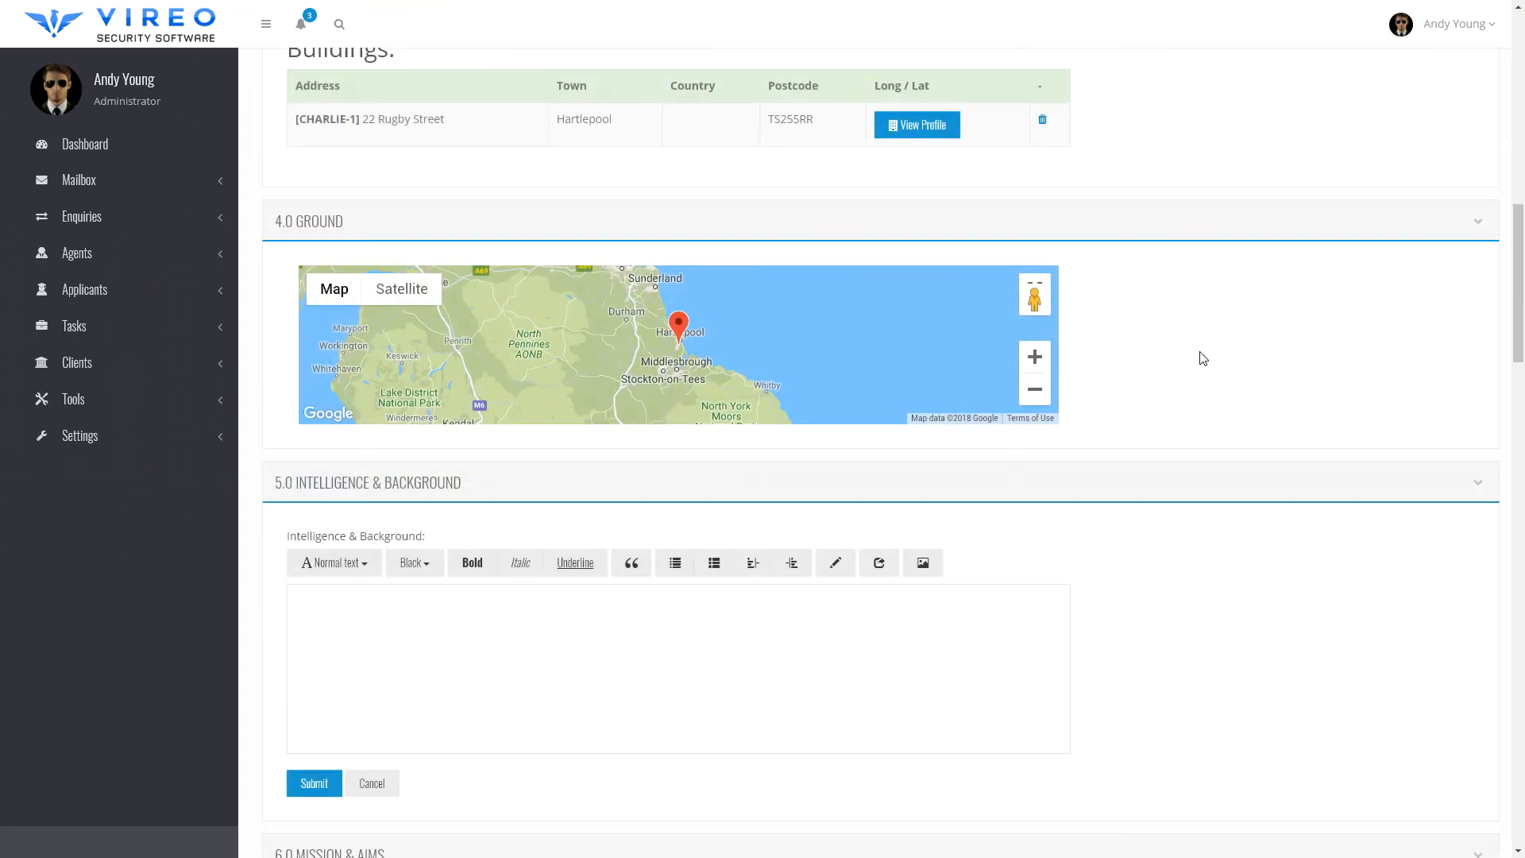
scroll(1199, 354, up, 5)
scroll(1271, 466, up, 9)
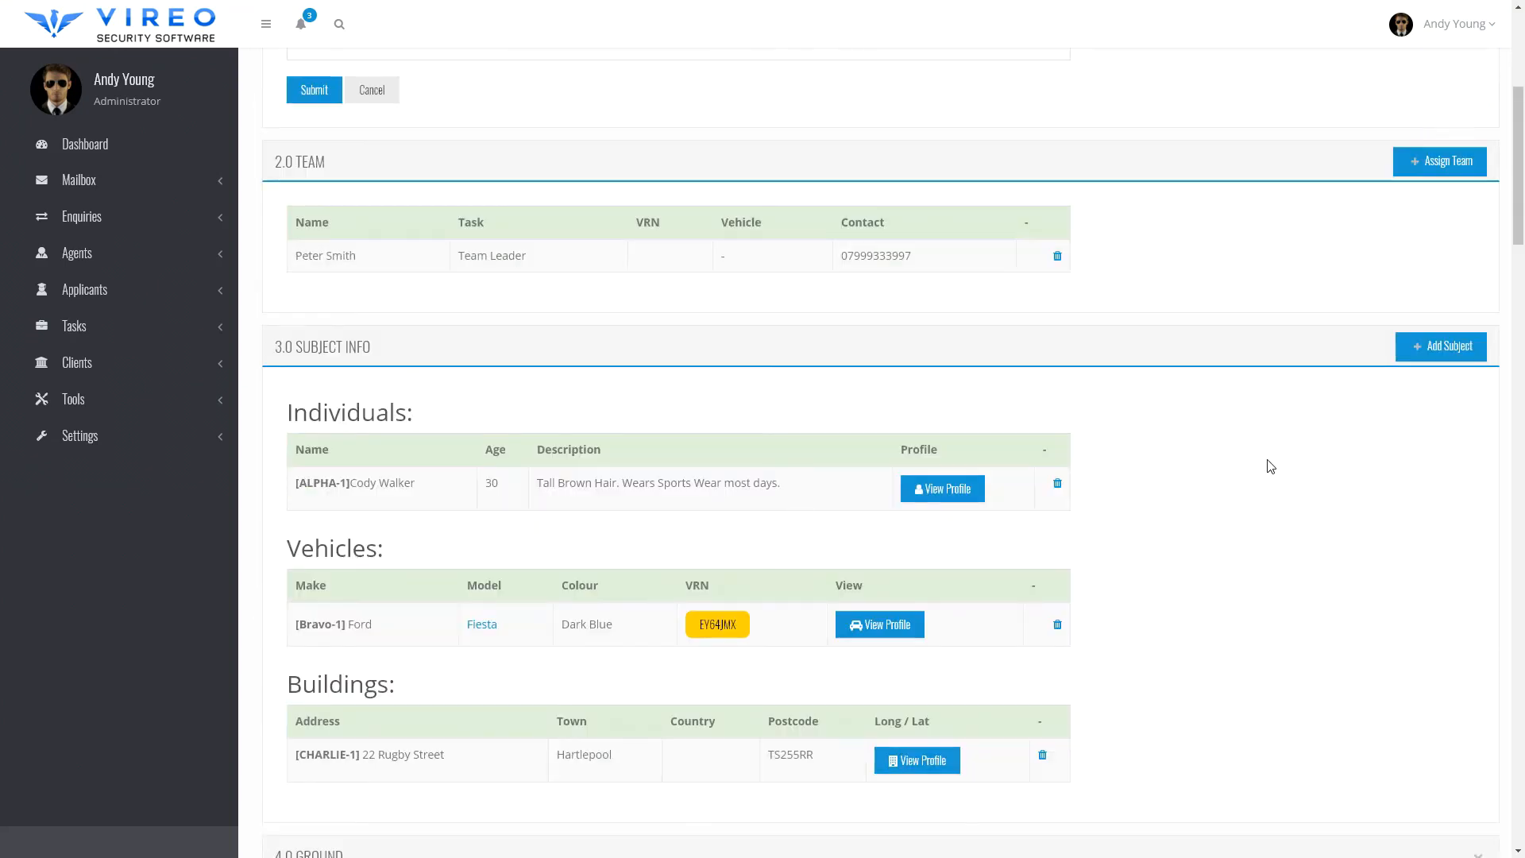
- Un-ban the sub-contractor agent from his profile under Agents > All Agents
click(143, 253)
click(135, 346)
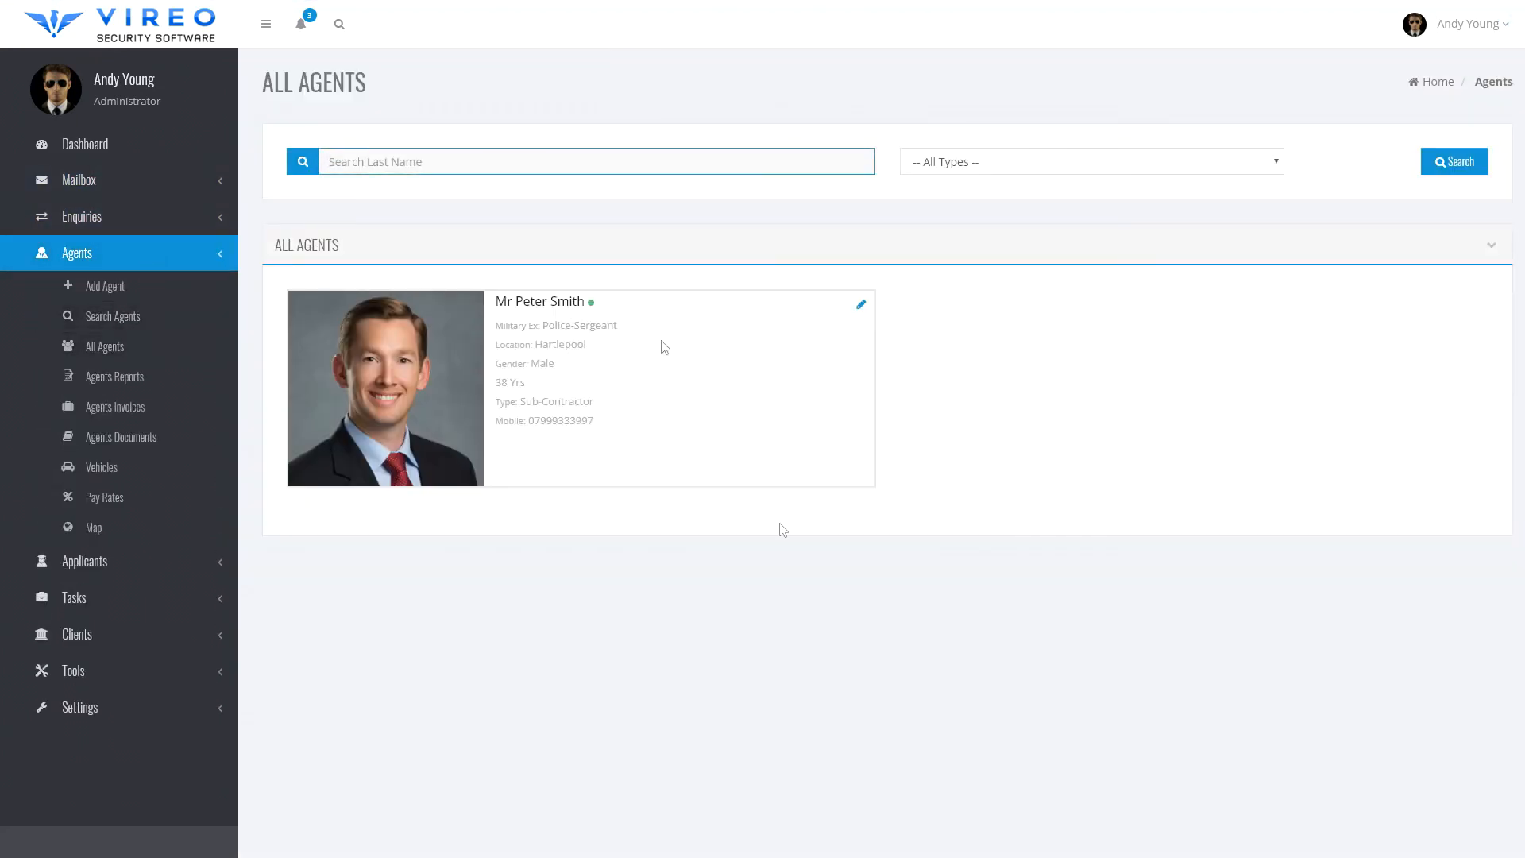
click(427, 394)
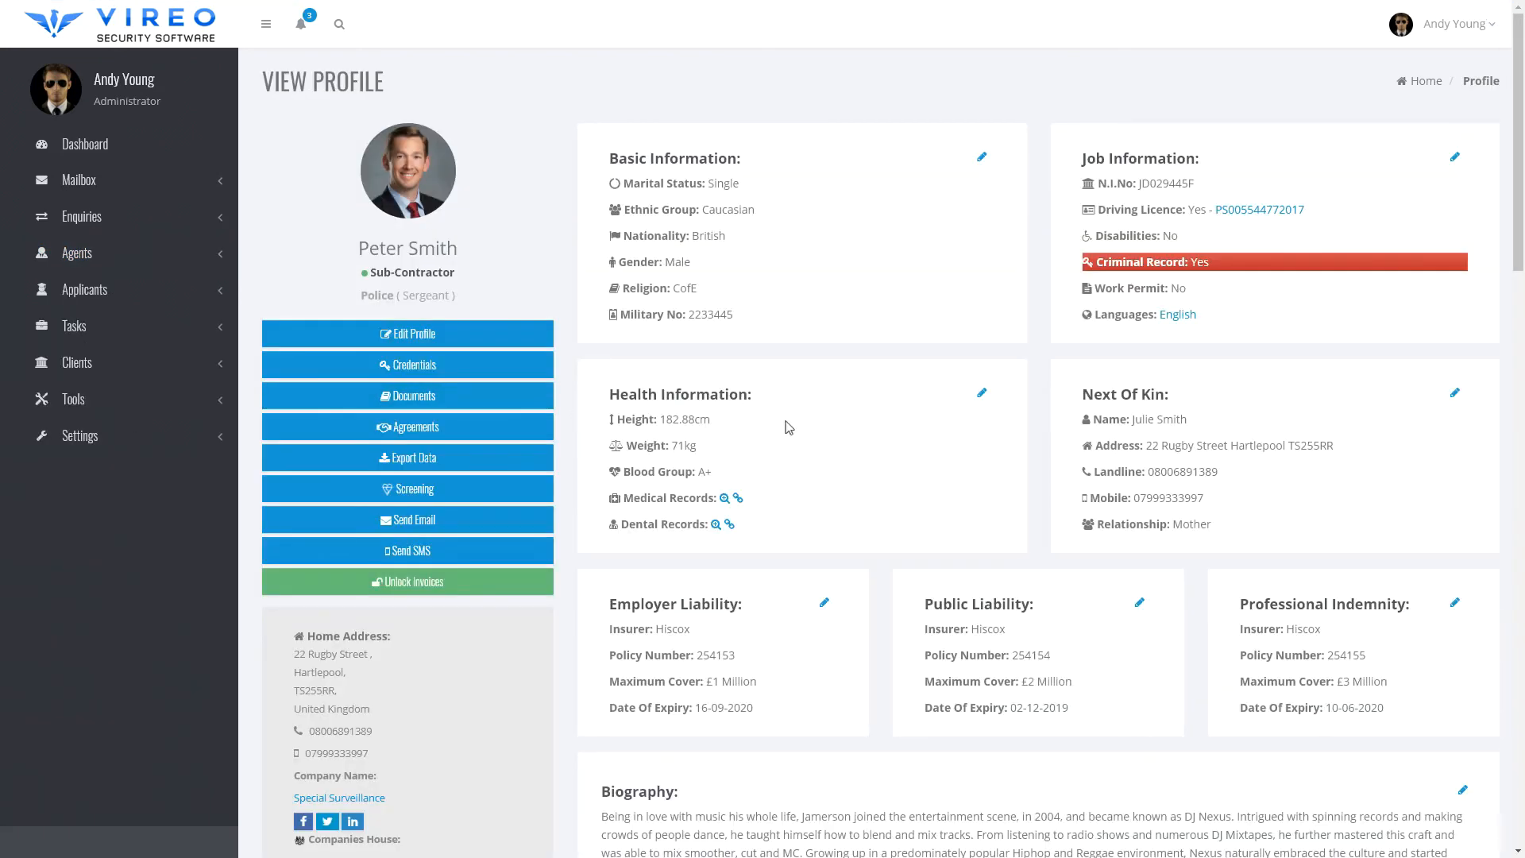
scroll(788, 425, down, 6)
scroll(786, 420, down, 6)
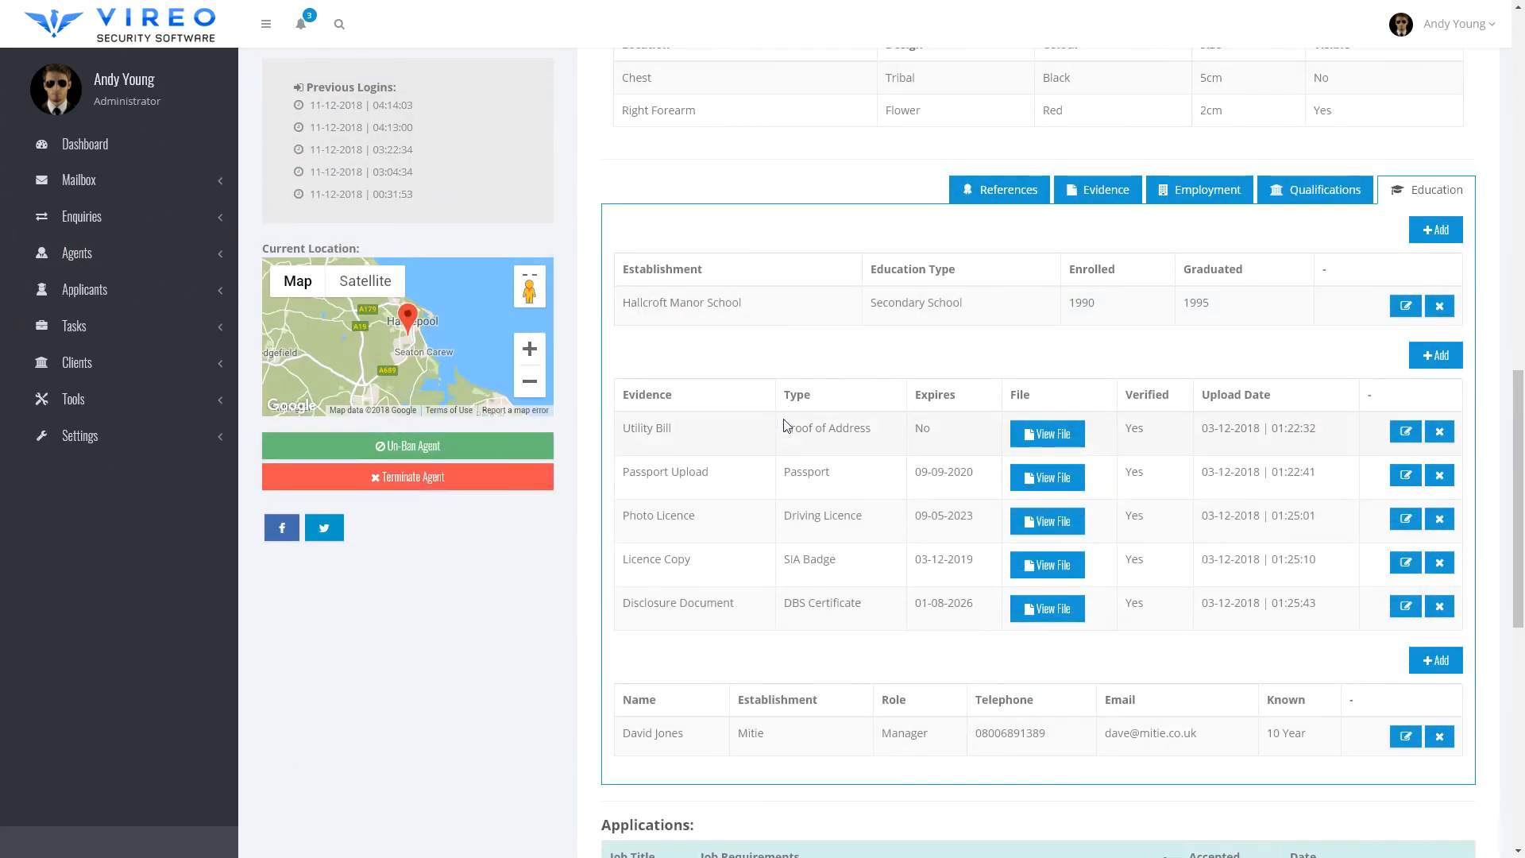
click(472, 449)
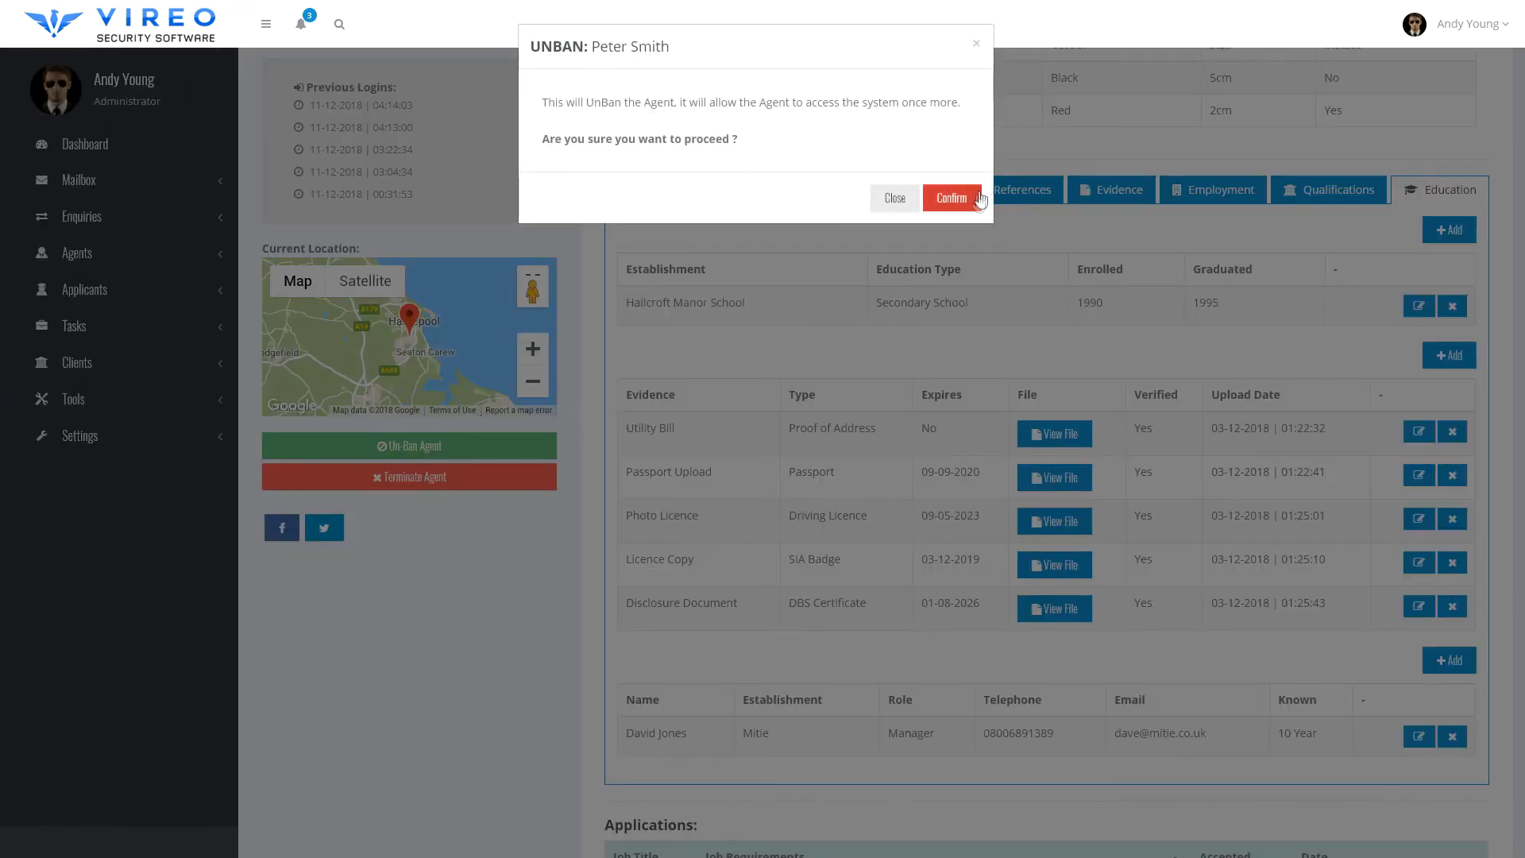
click(952, 198)
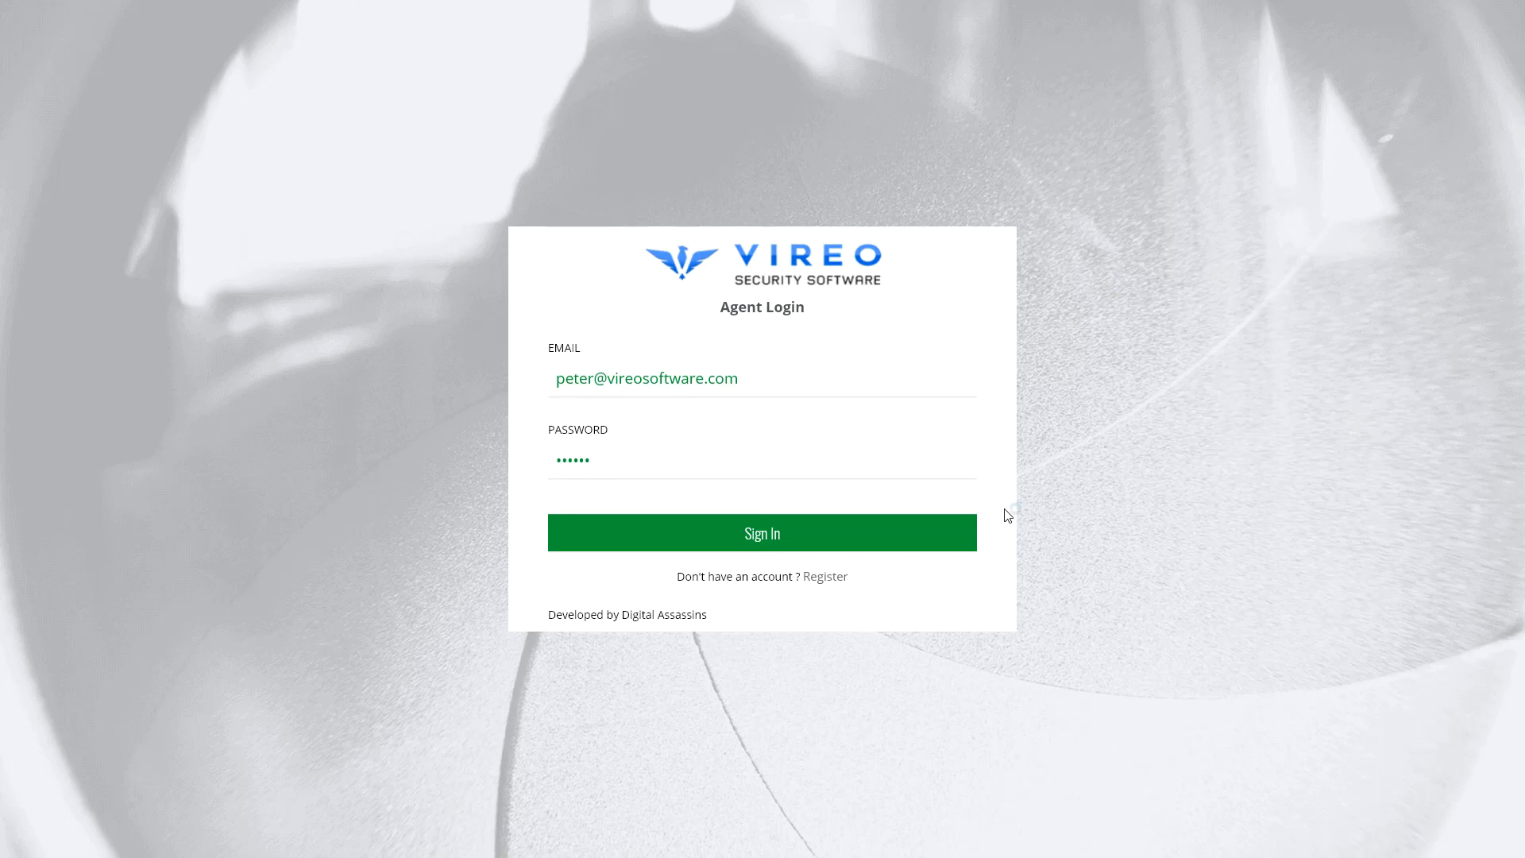
- Sign back in as the operator and open JW-Affair's report 44, dated 11-12-2018
click(800, 541)
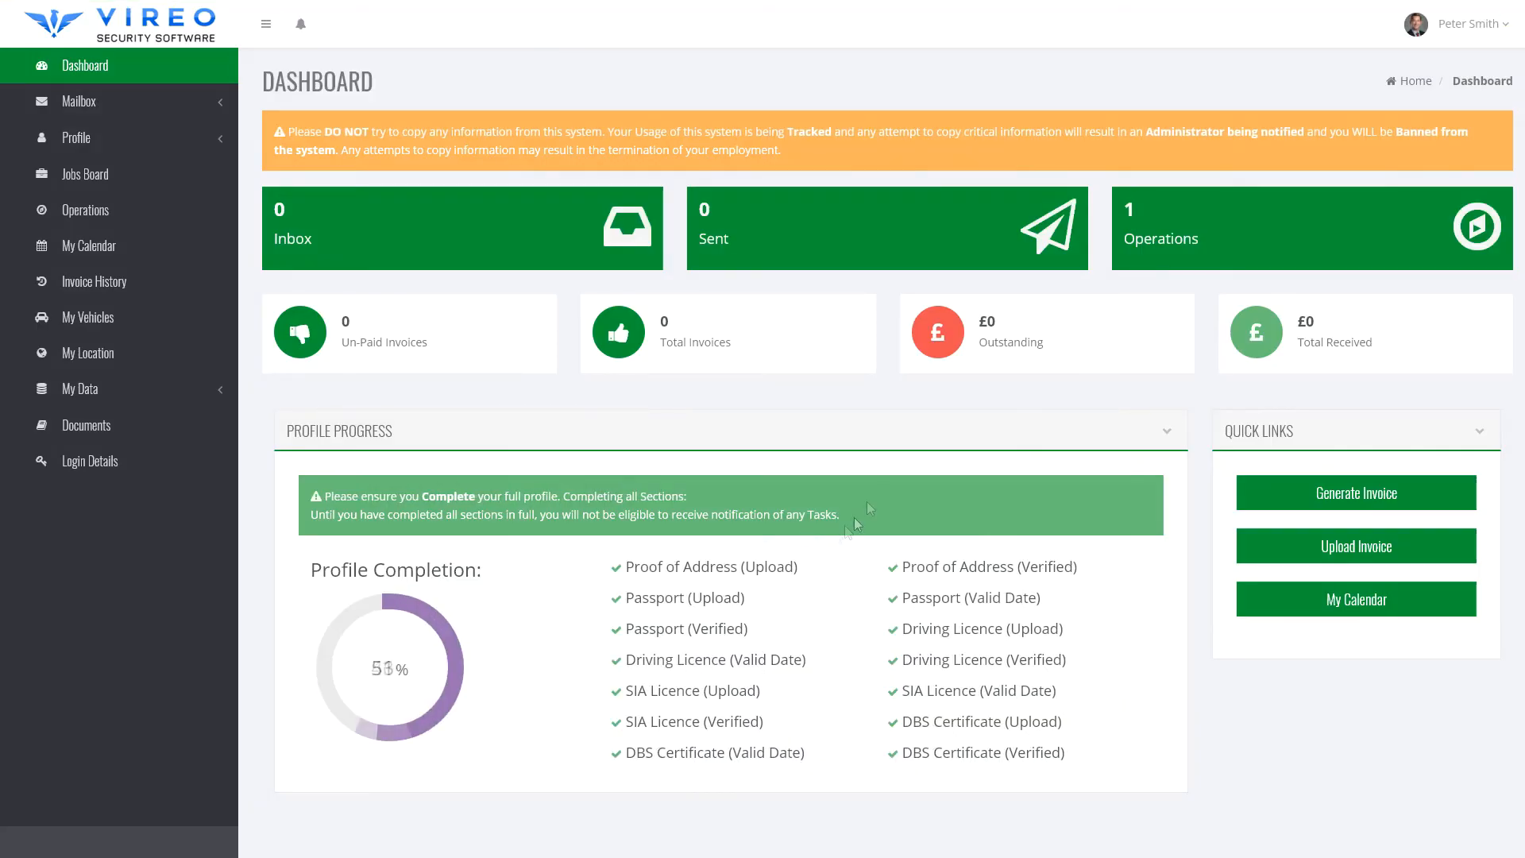
click(1247, 227)
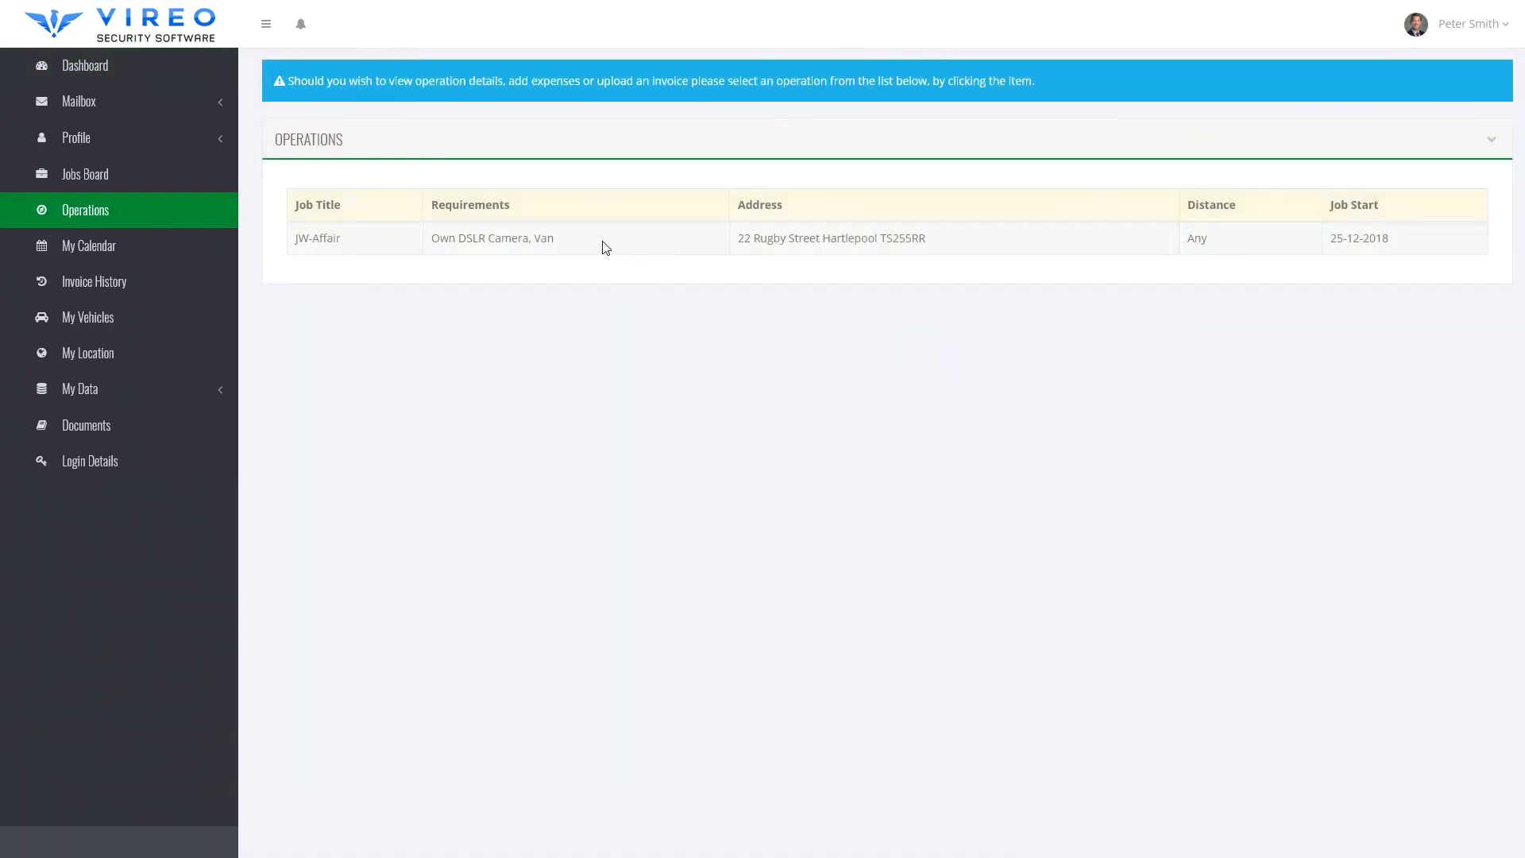
click(606, 248)
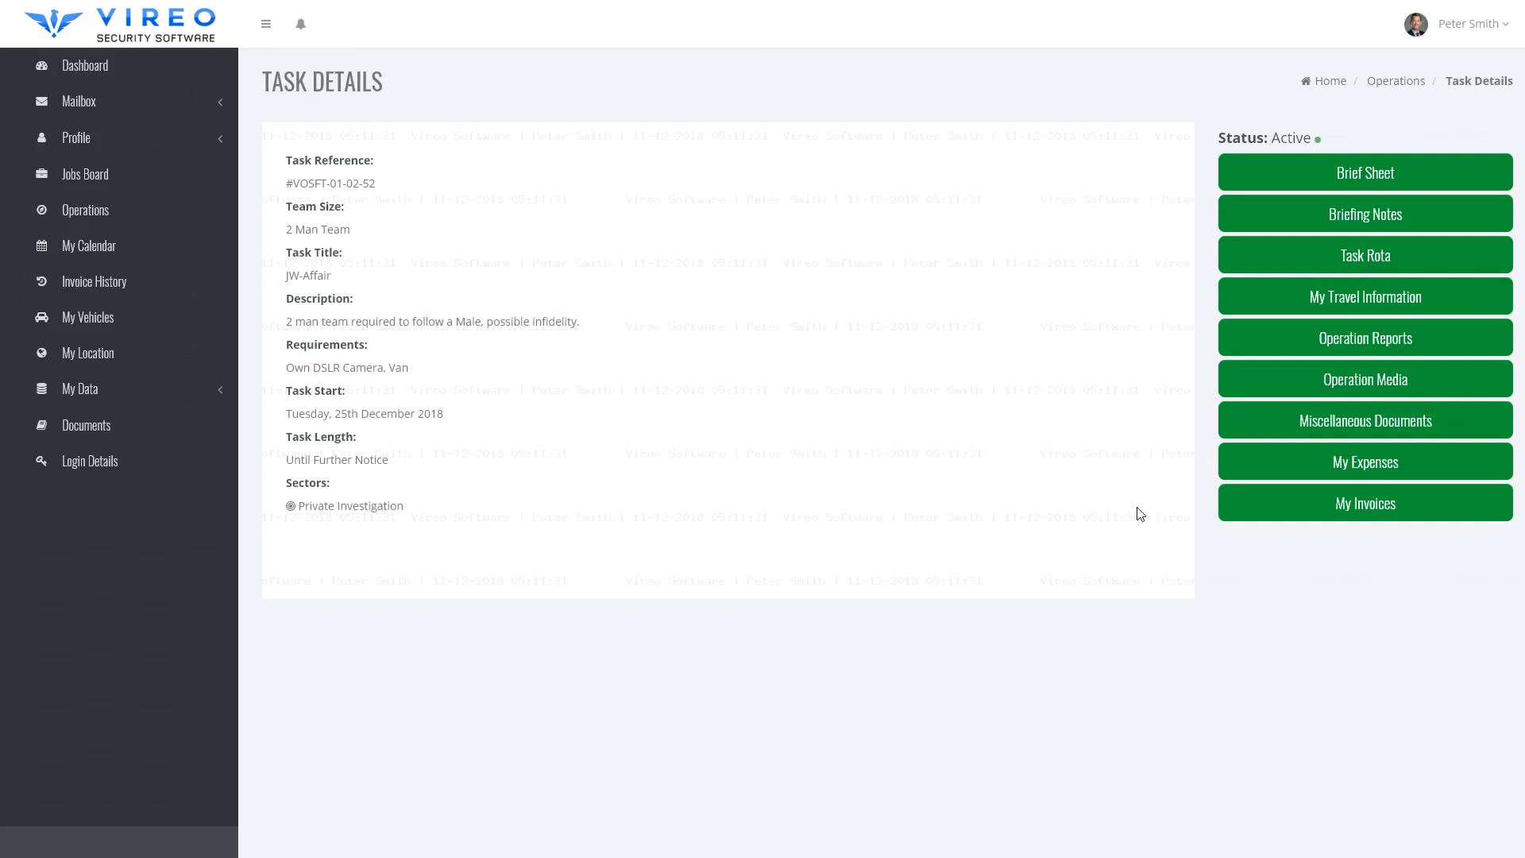
click(1371, 334)
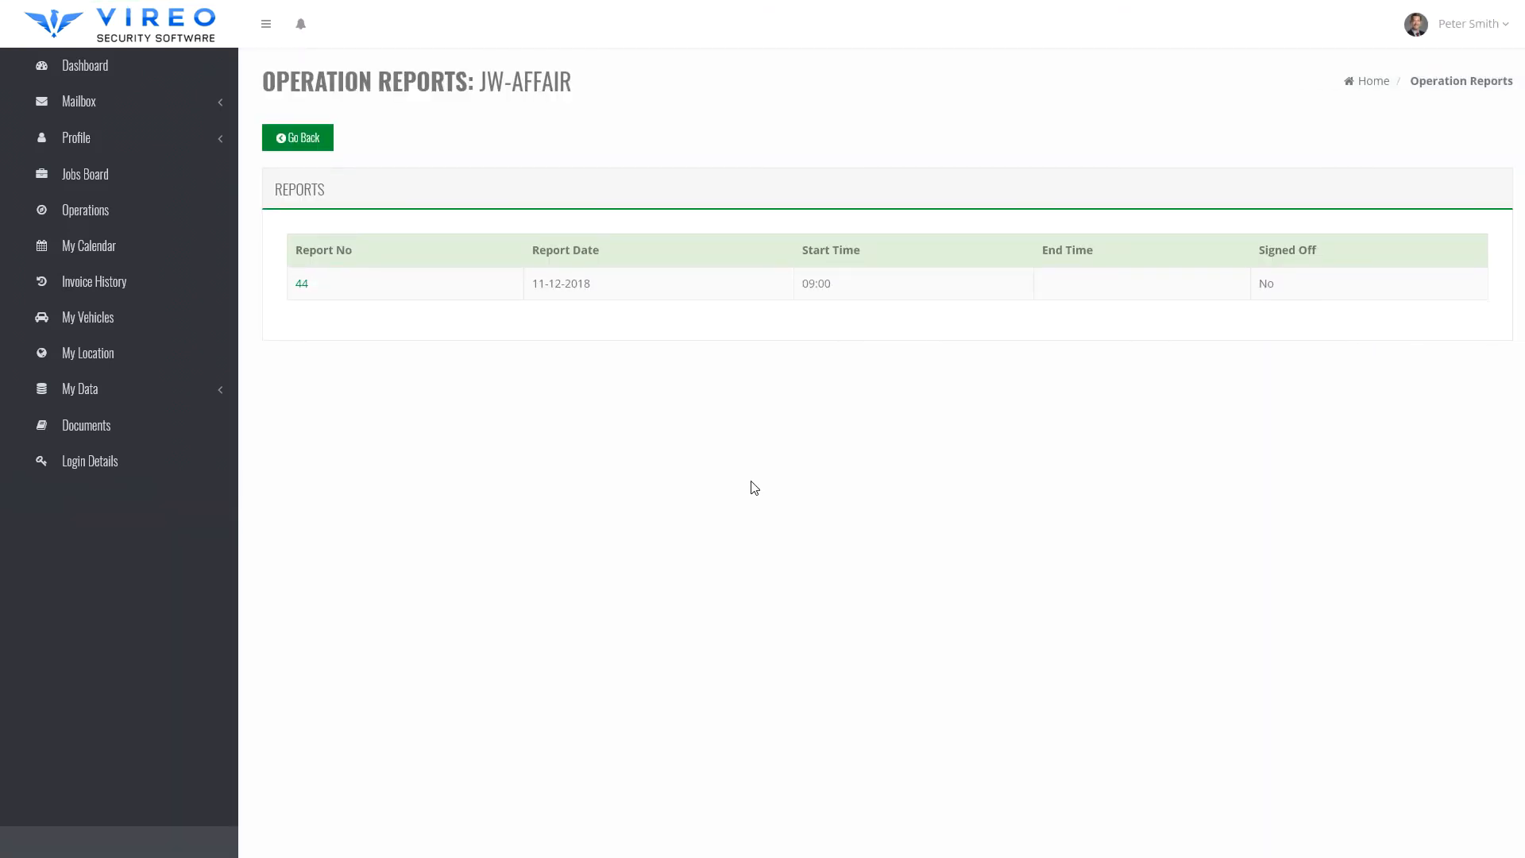
click(302, 284)
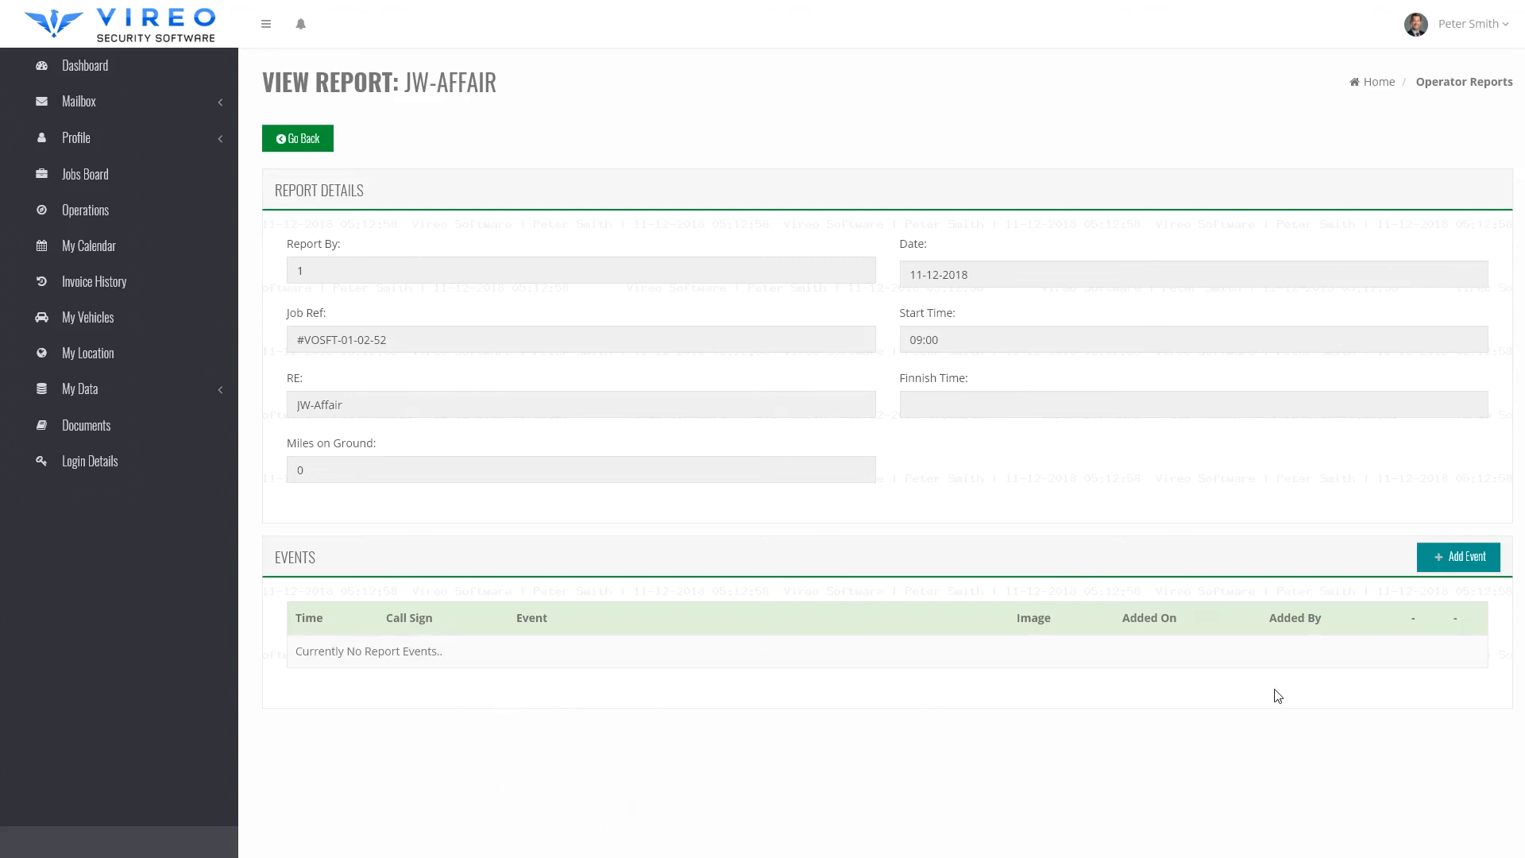
- Add the 09:05 arrival and 09:10 flower-purchase events, then check the 09:30 event's photo
click(1461, 564)
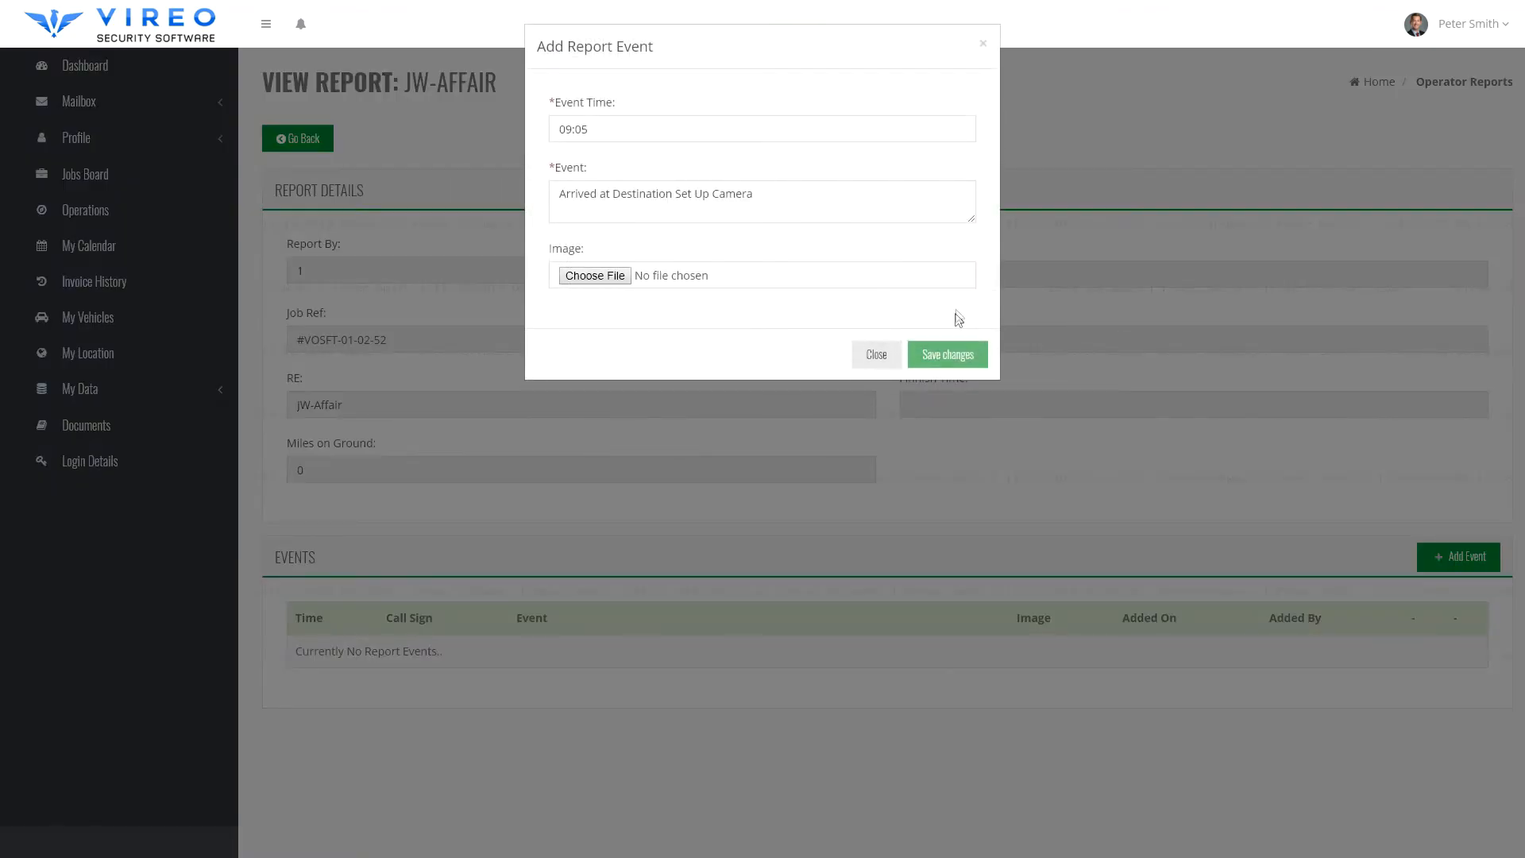
click(952, 356)
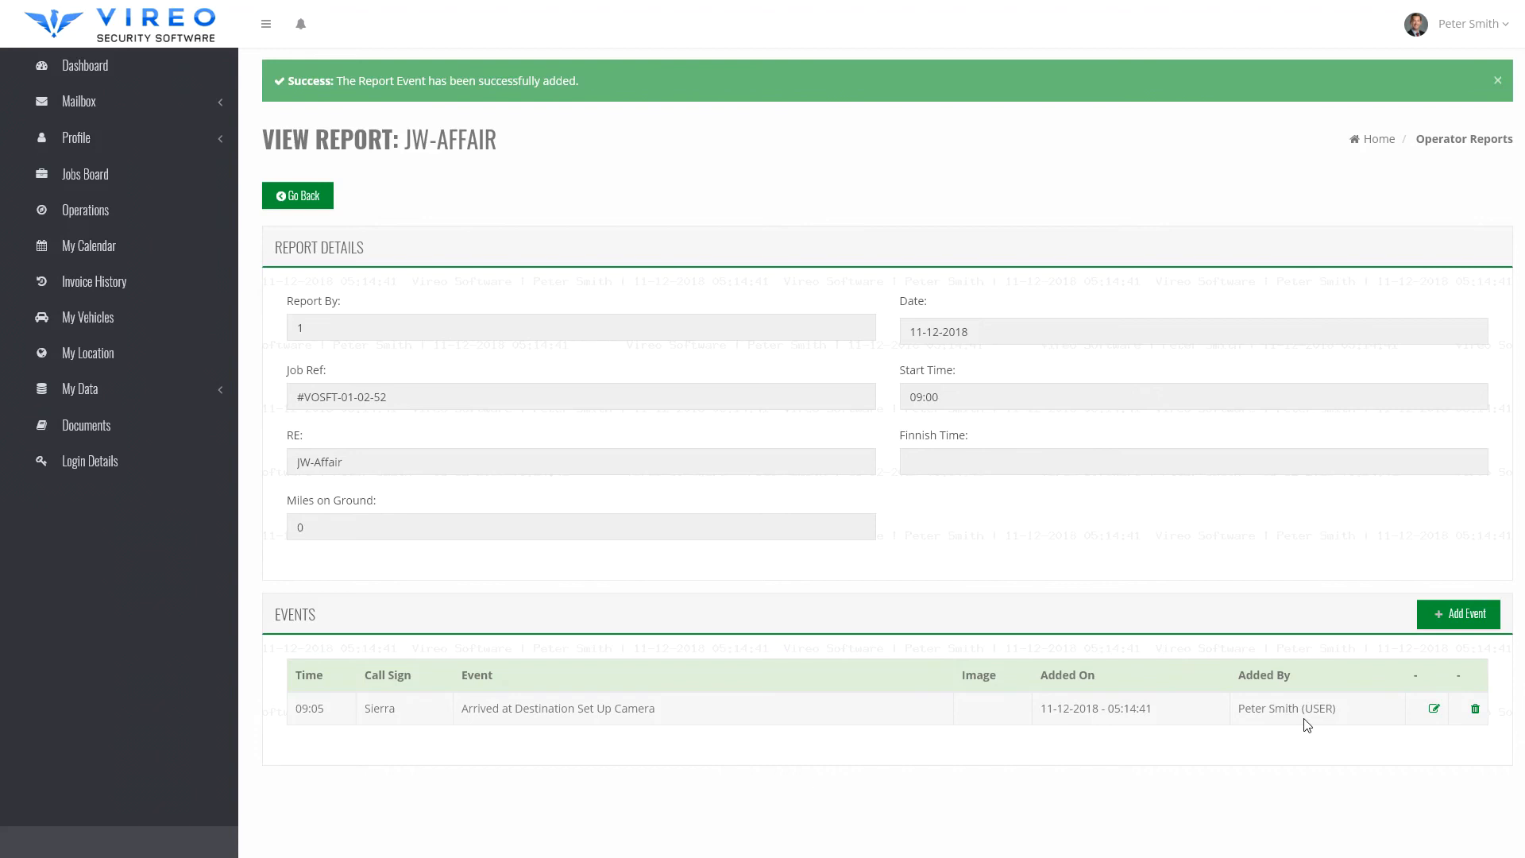
click(1488, 613)
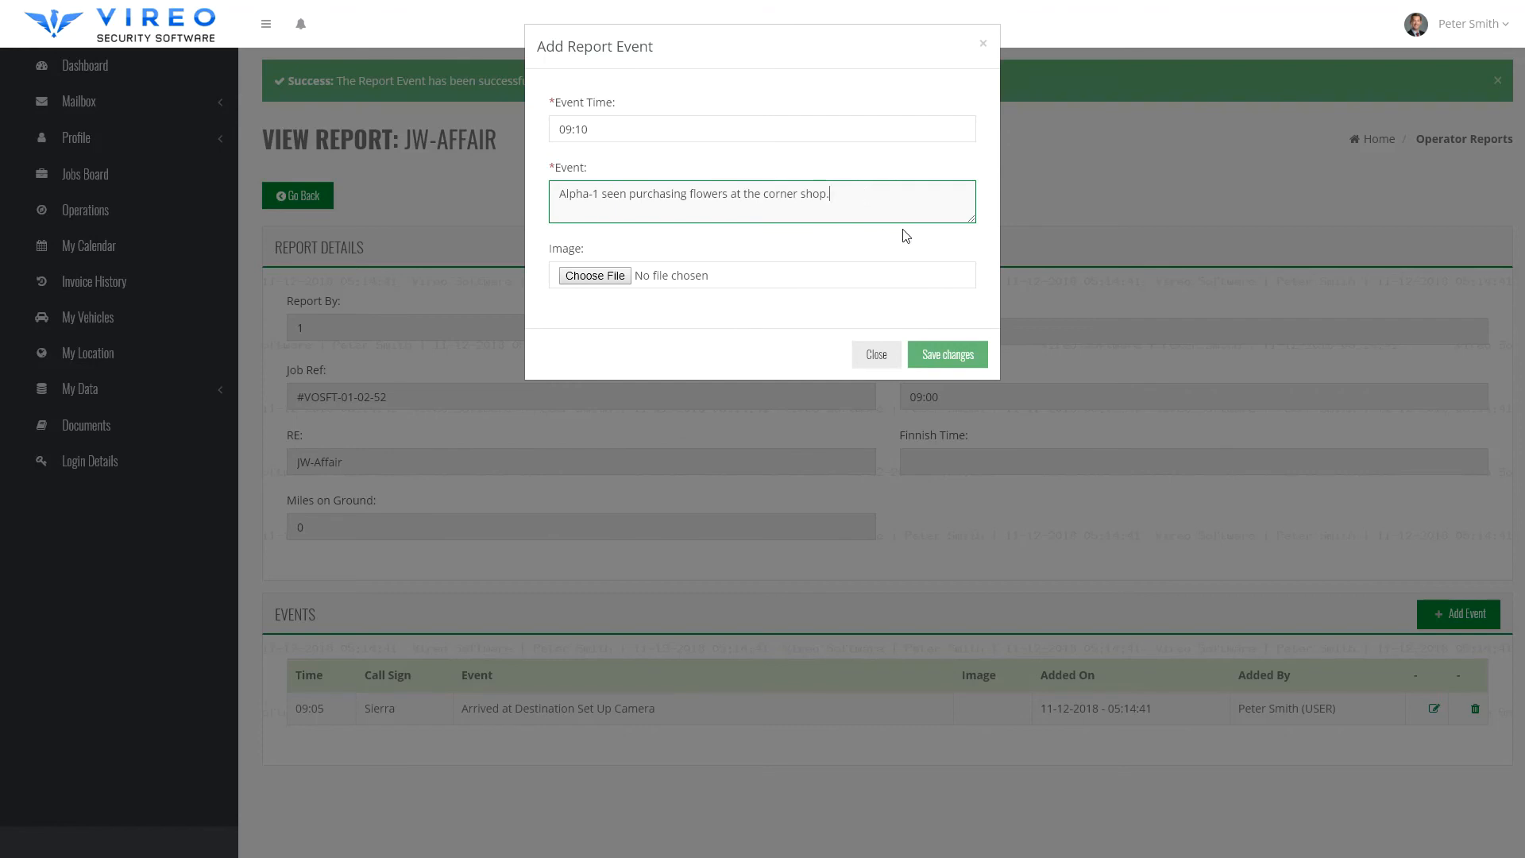
click(958, 356)
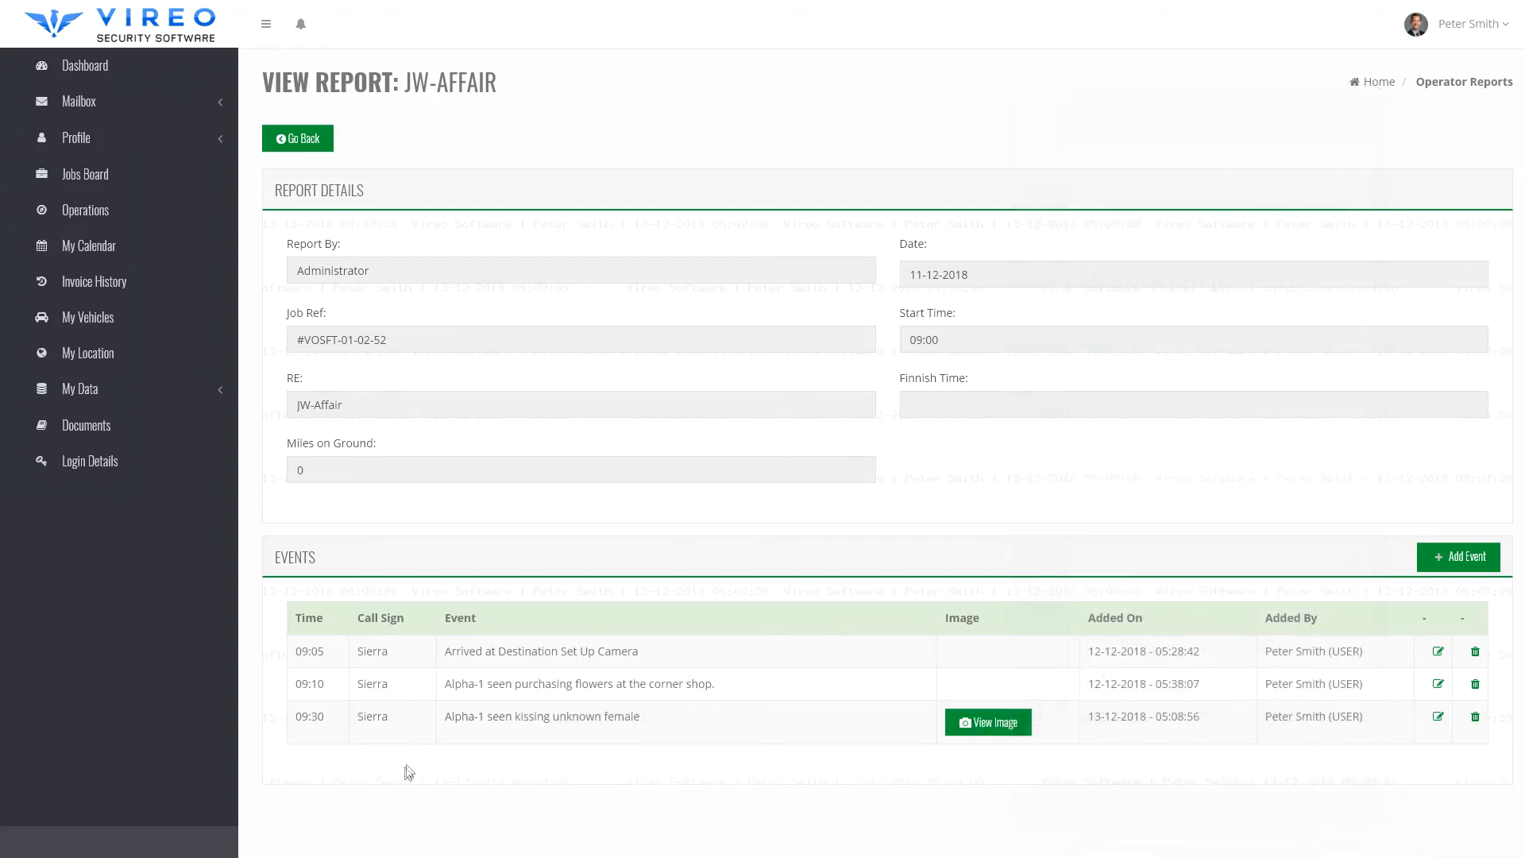
click(1007, 728)
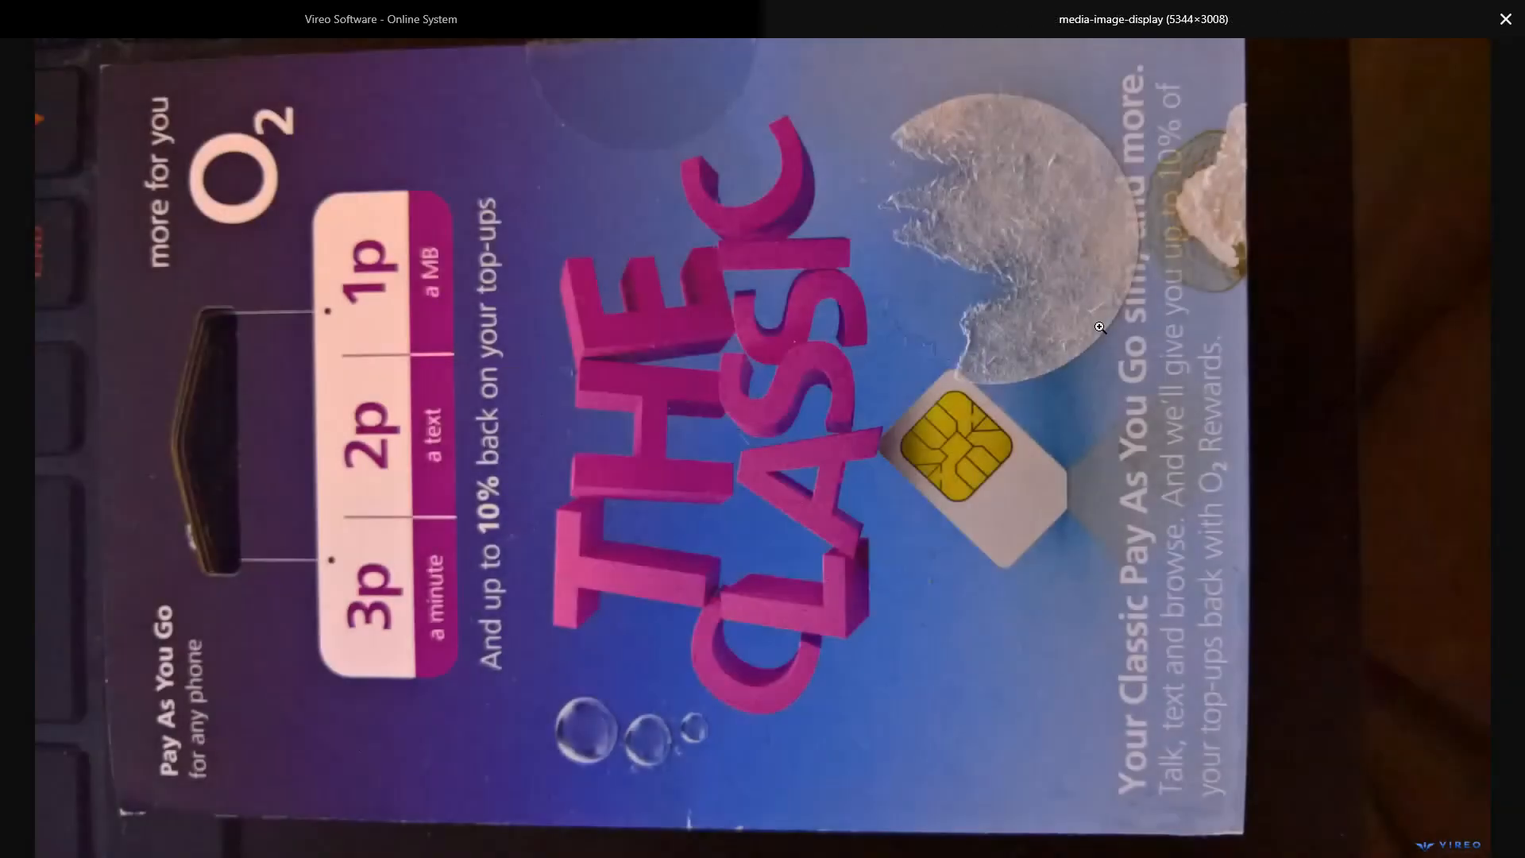
click(1504, 31)
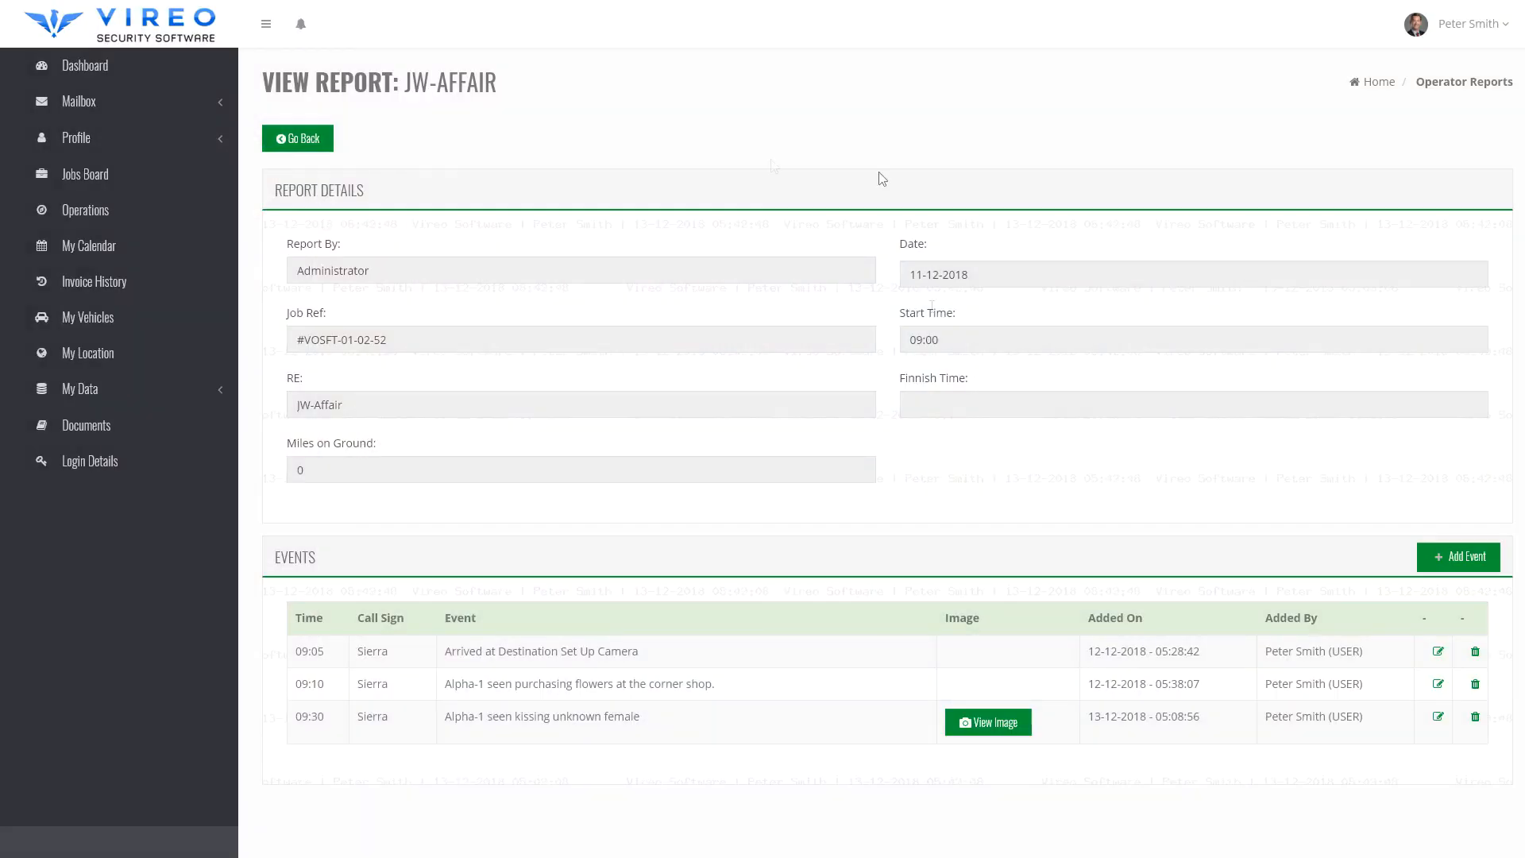
- Go back twice to the JW-Affair Task Details and open Operation Media
click(309, 140)
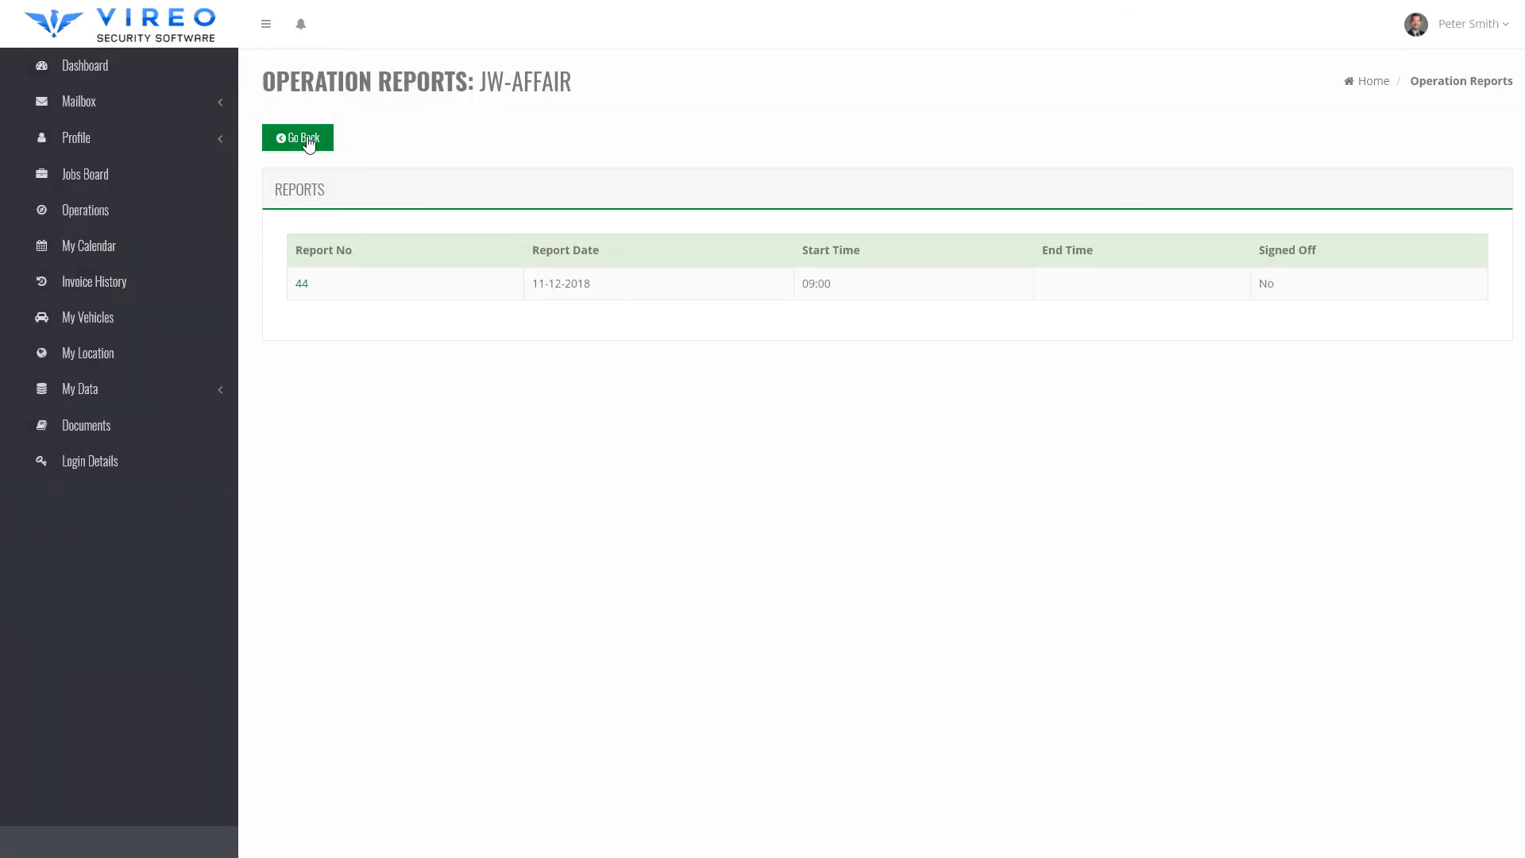
click(309, 141)
click(1386, 388)
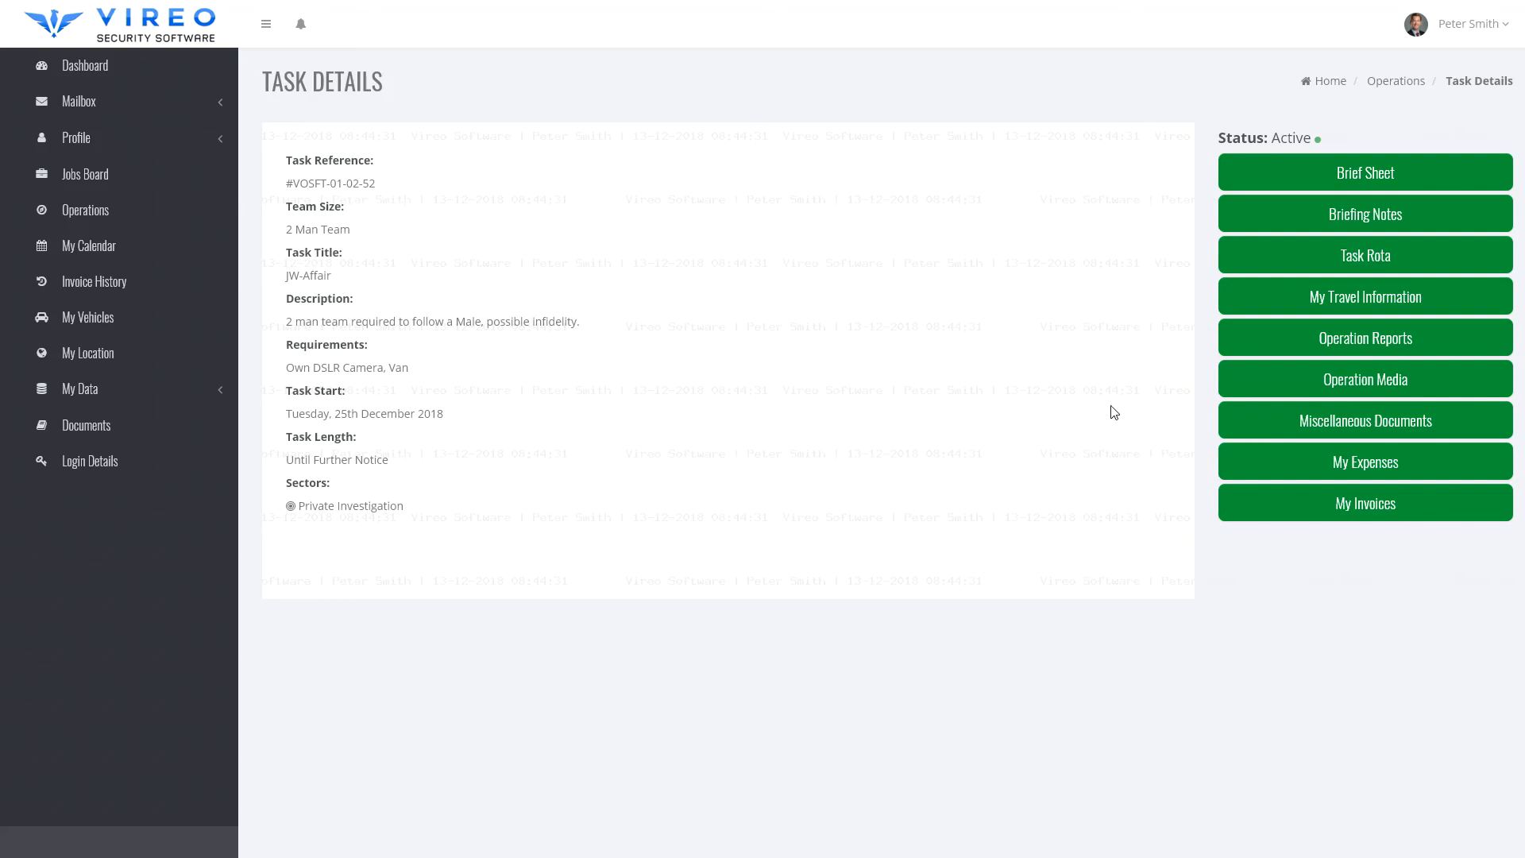
click(1328, 475)
click(1450, 195)
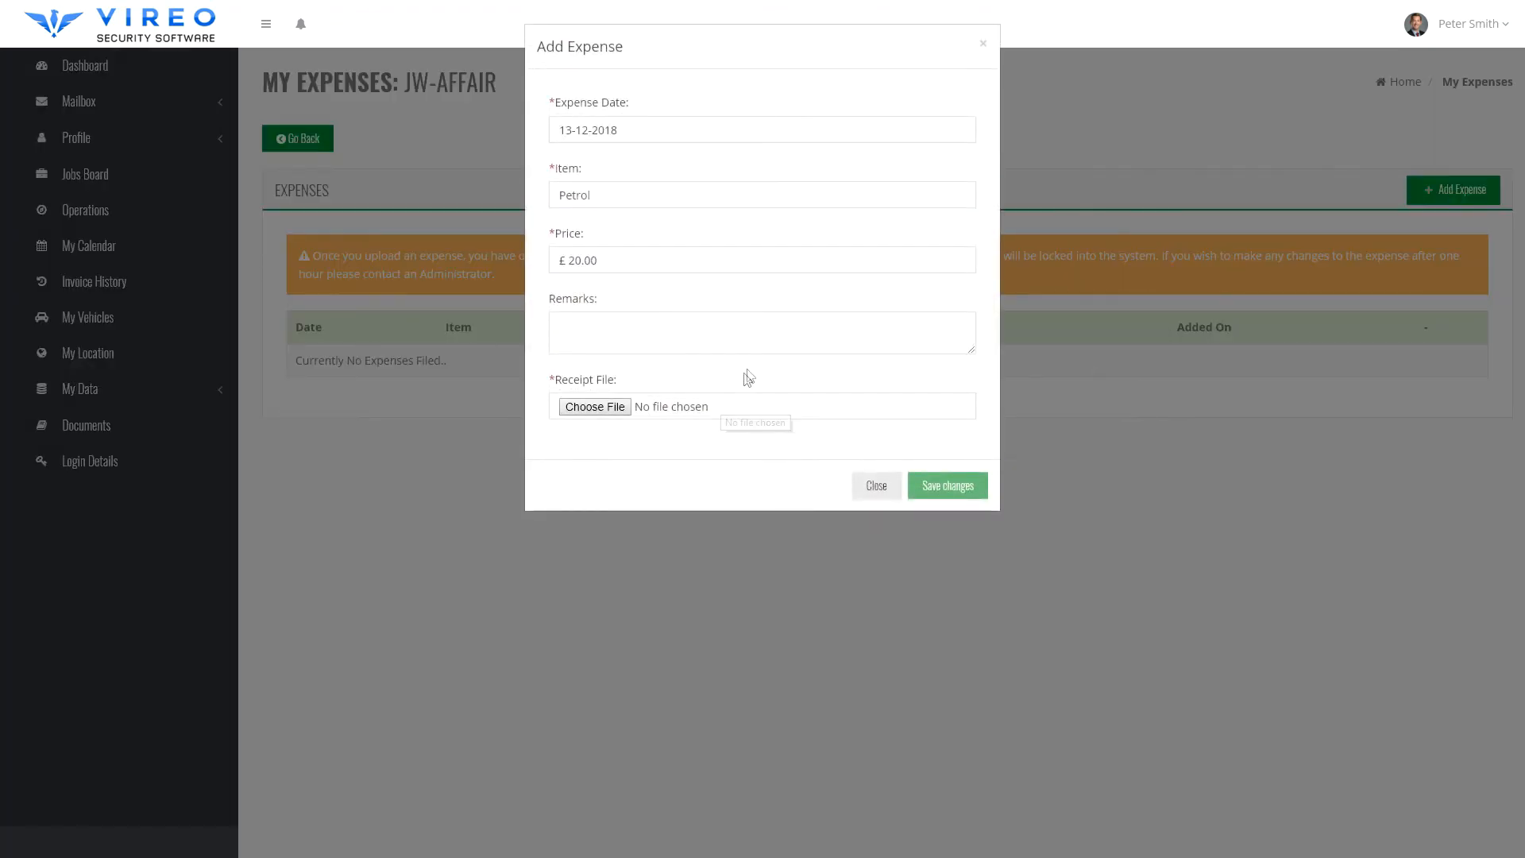
click(595, 406)
scroll(747, 312, down, 2)
double_click(695, 270)
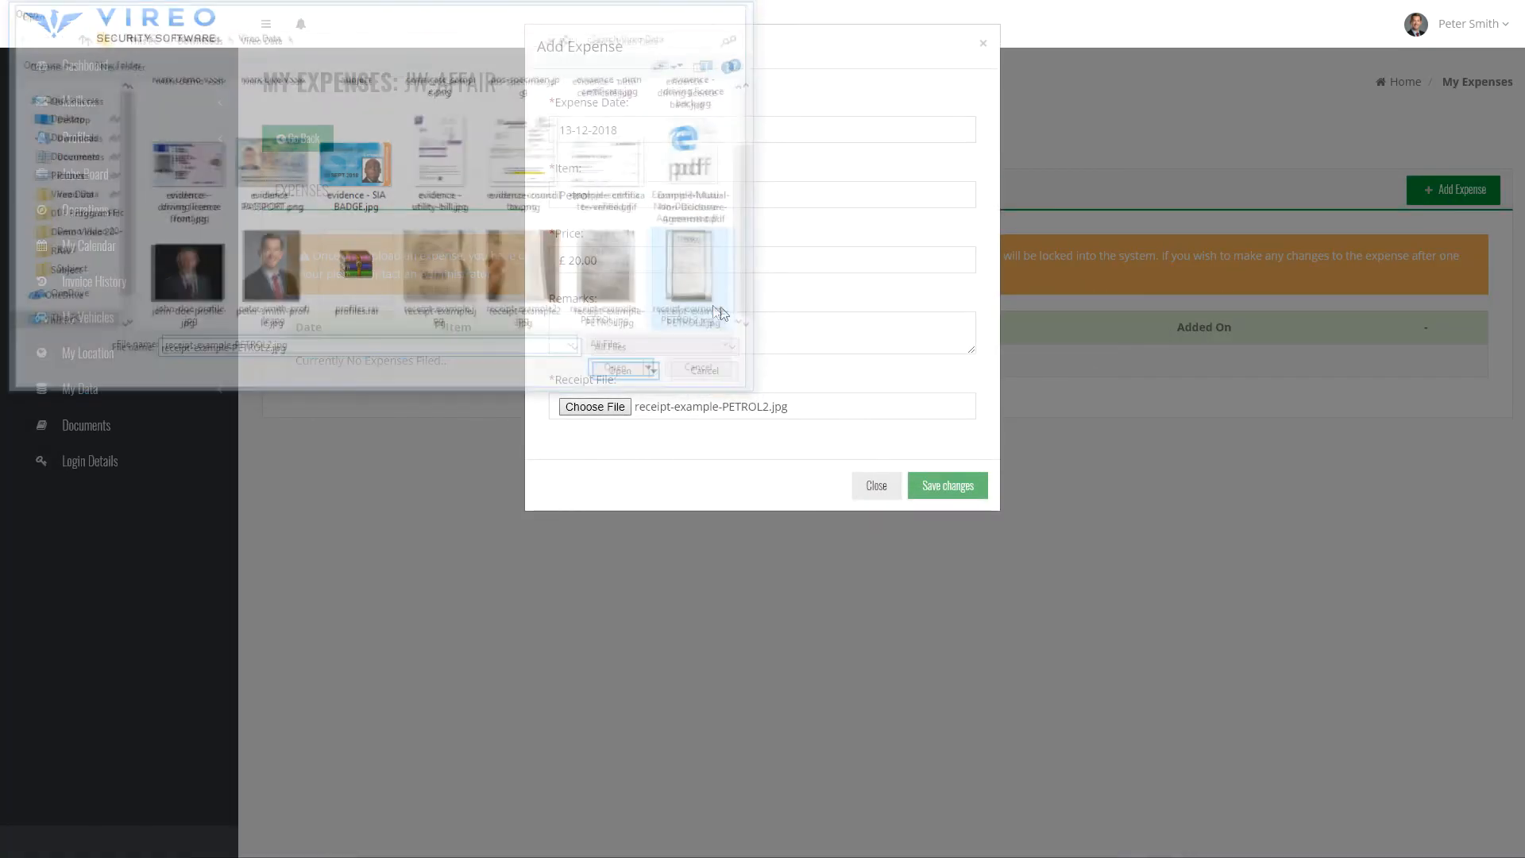
click(951, 487)
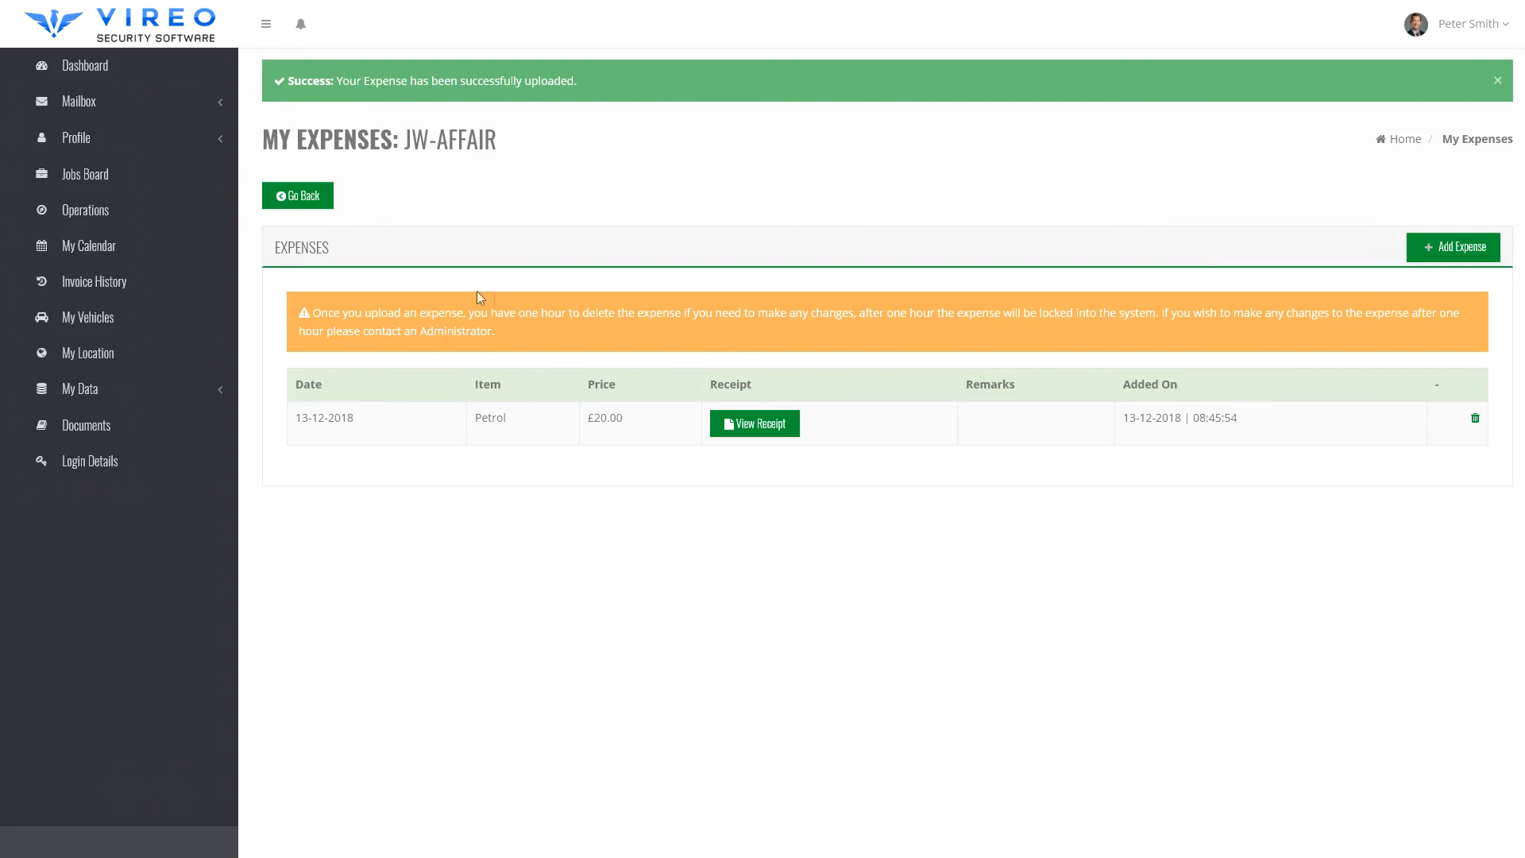
click(306, 195)
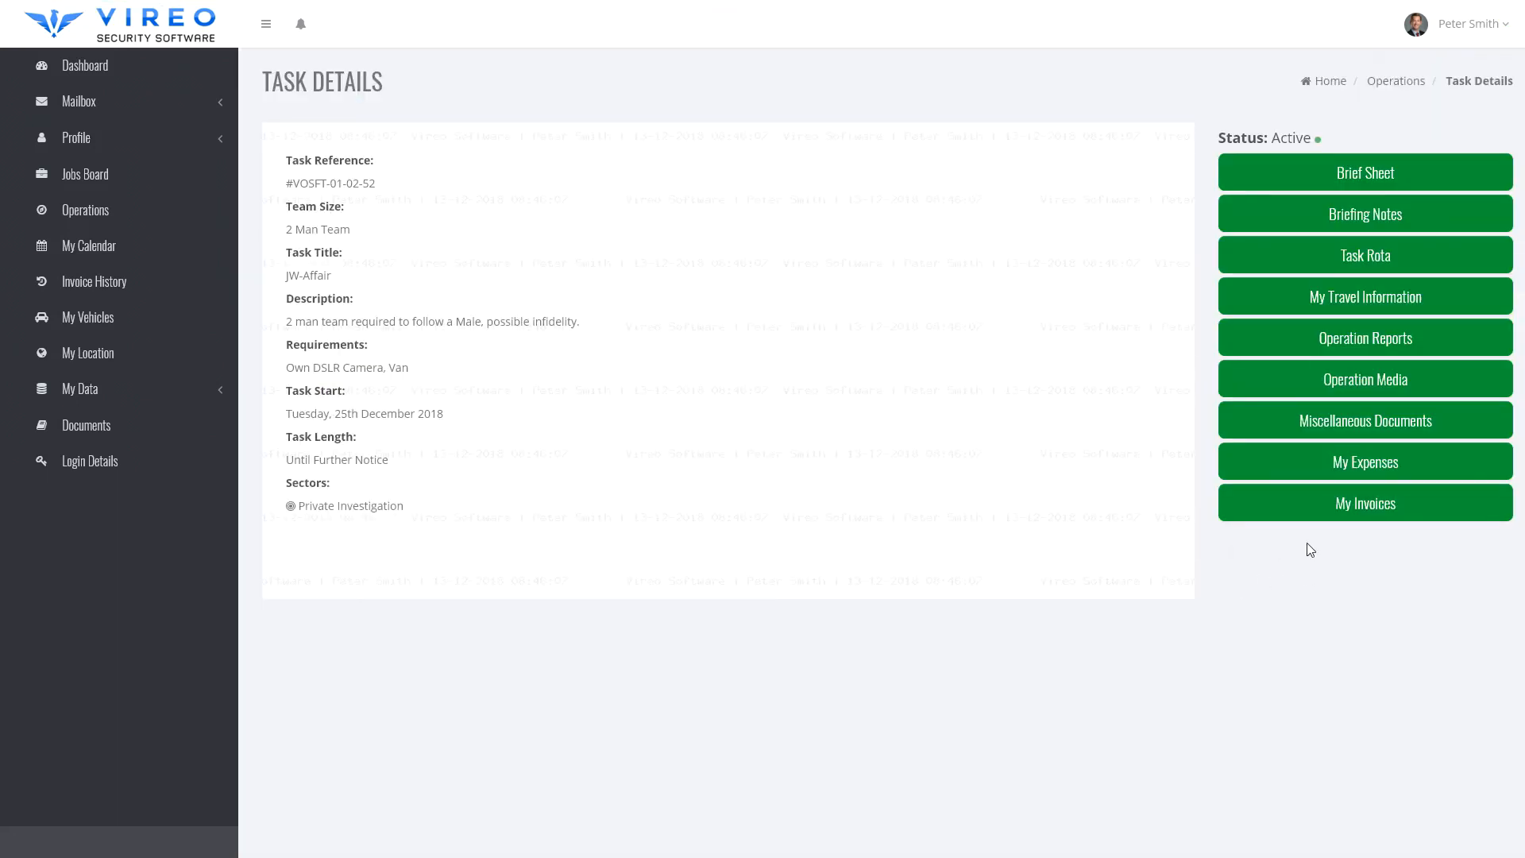
click(1329, 510)
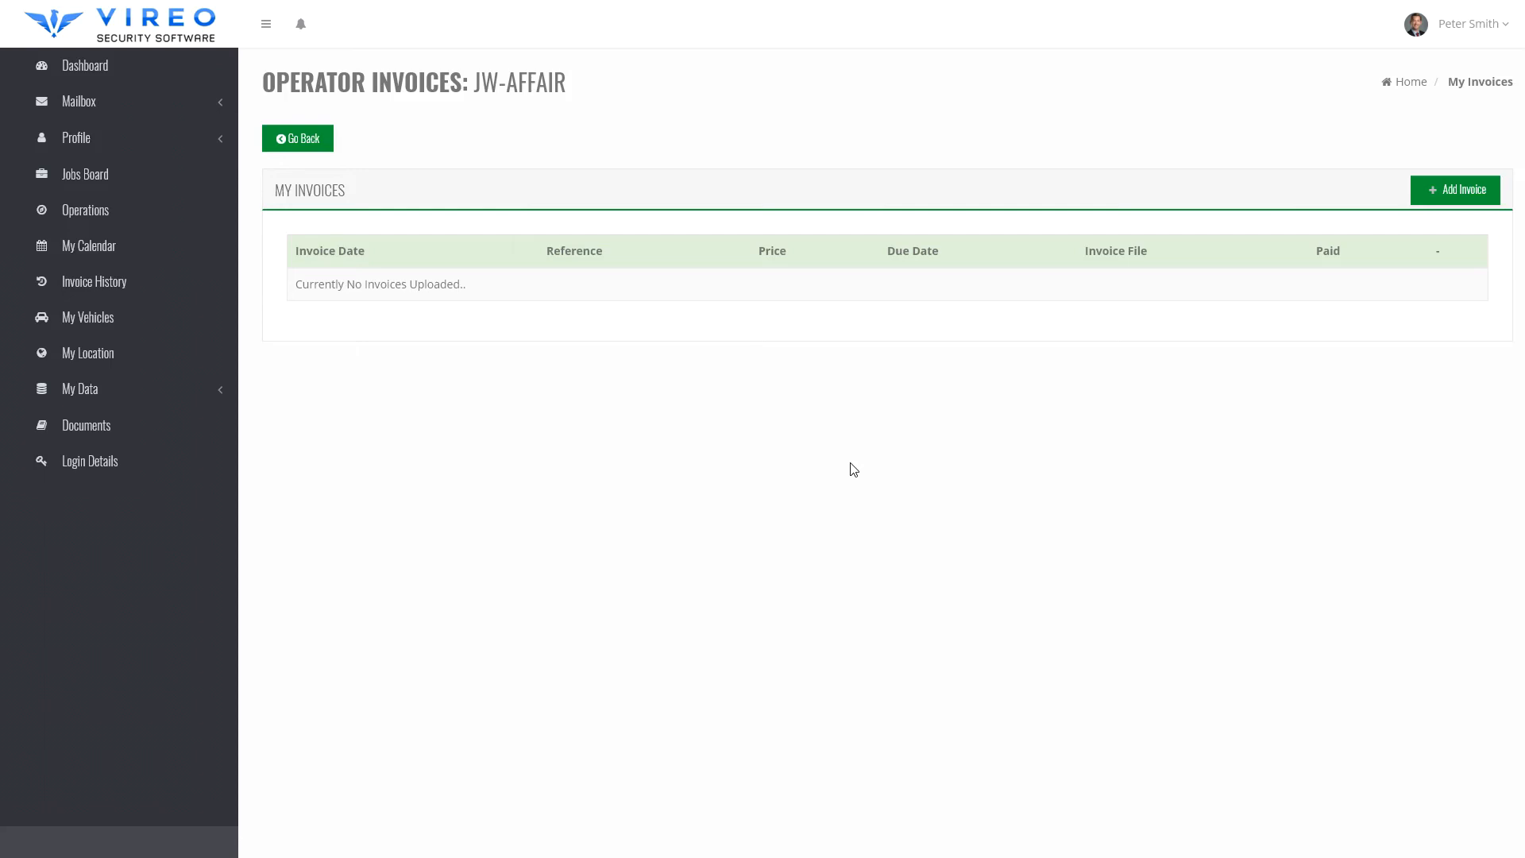
- Open a new, empty Special Surveillance invoice from the Dashboard's Generate Invoice link
click(101, 67)
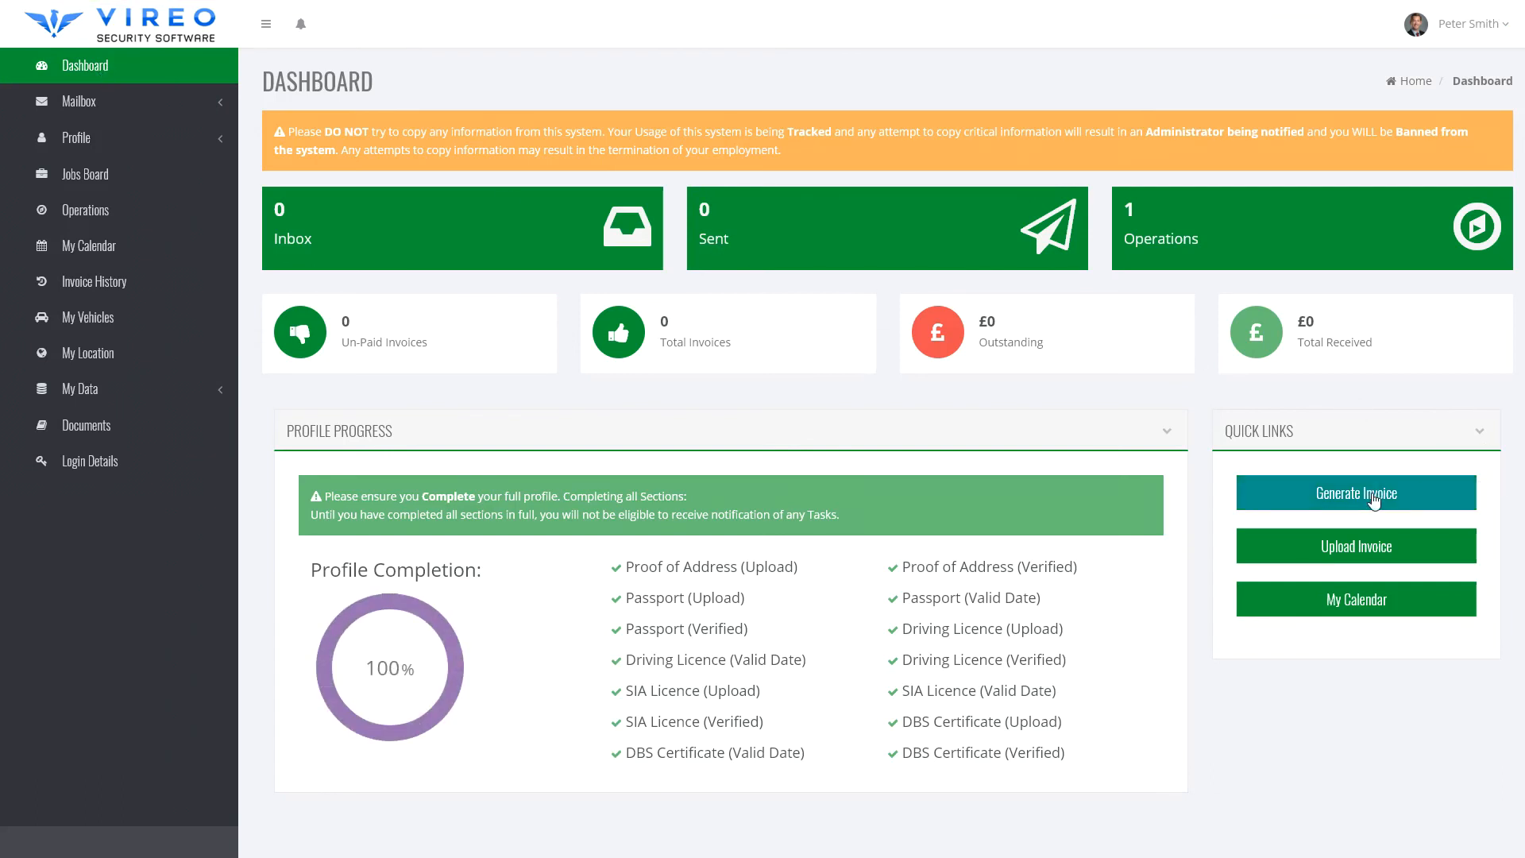
click(1410, 503)
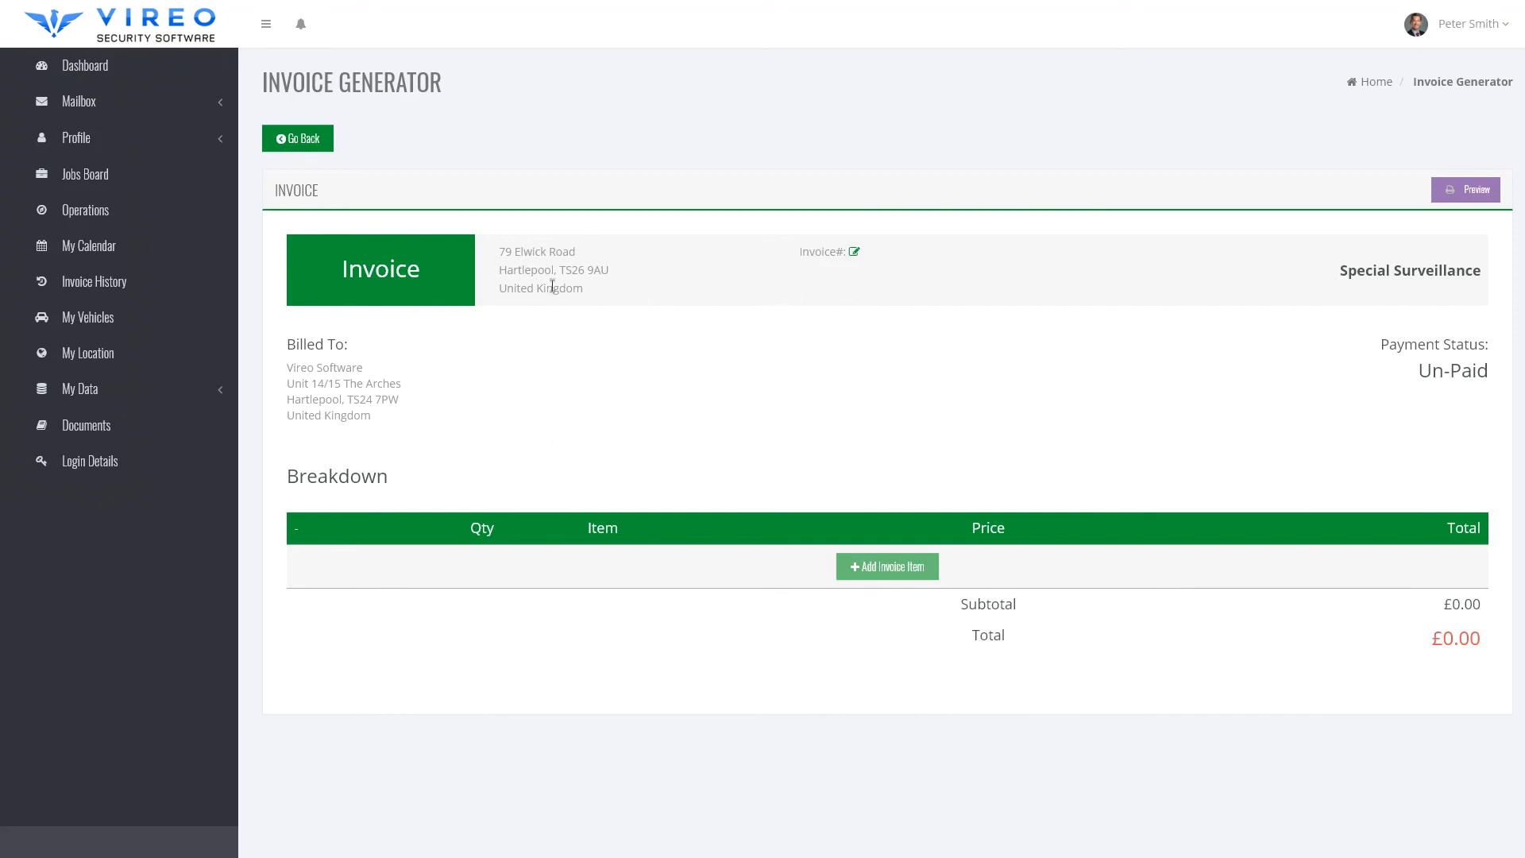
drag(502, 246, 596, 289)
click(621, 376)
drag(1339, 274, 1484, 274)
click(1287, 384)
click(146, 151)
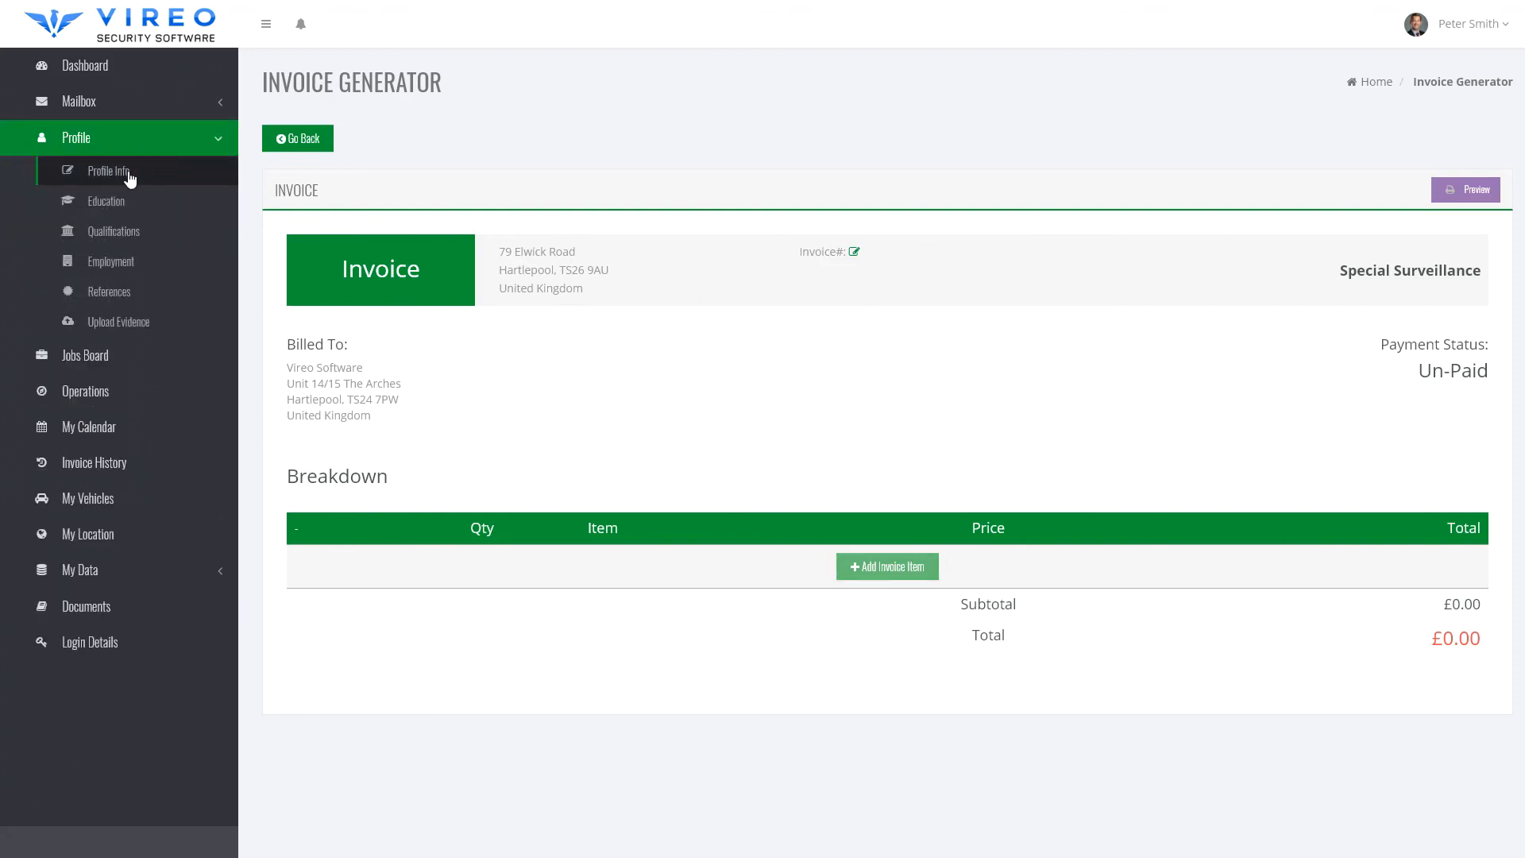
- Set the invoice colour to magenta #c31bcd in Profile Info
click(130, 178)
scroll(1295, 477, down, 15)
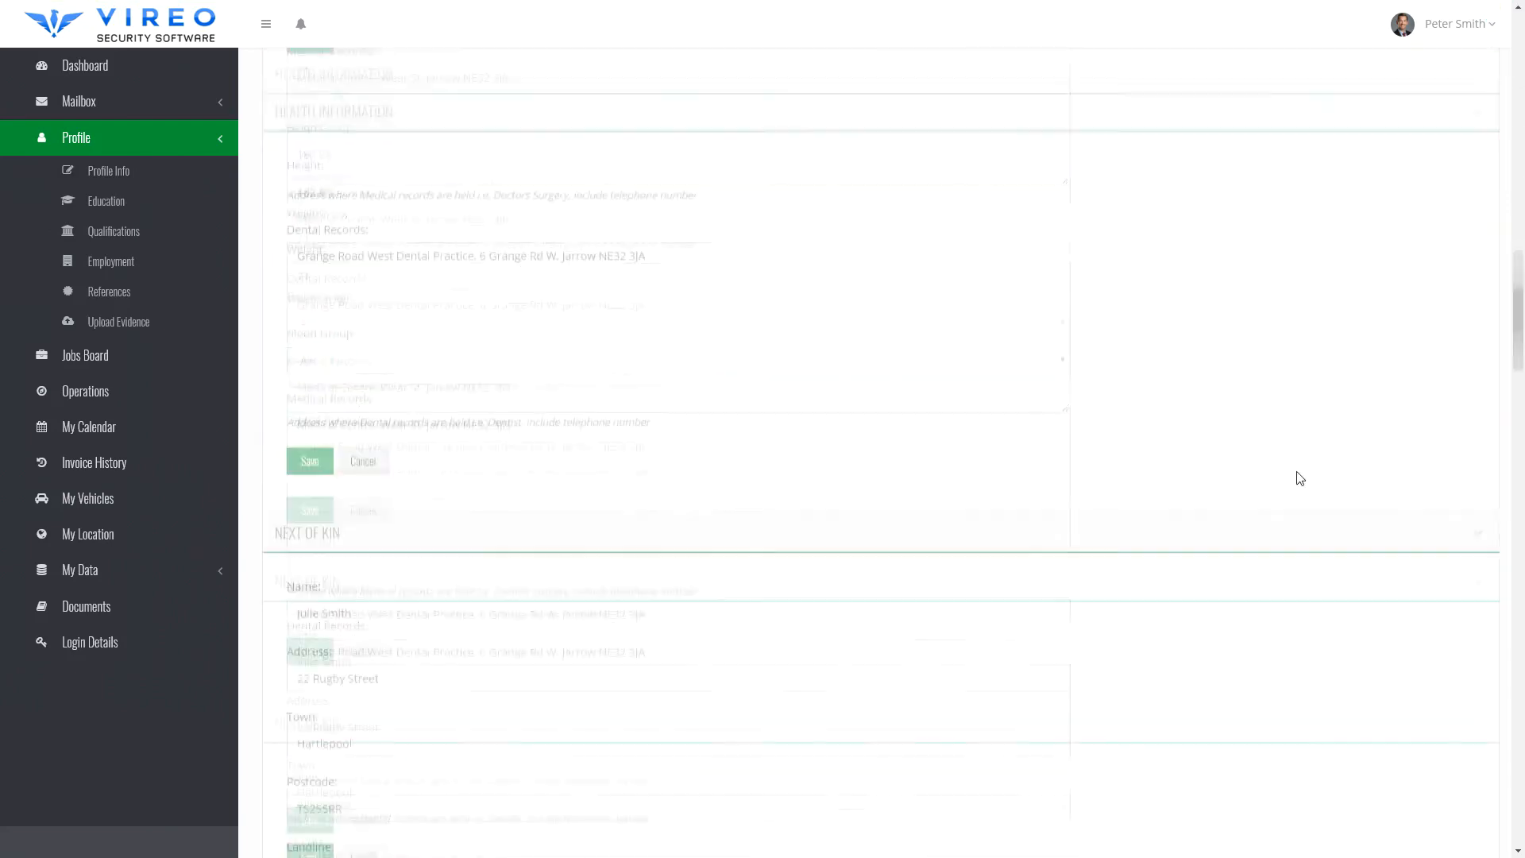
scroll(1299, 477, down, 10)
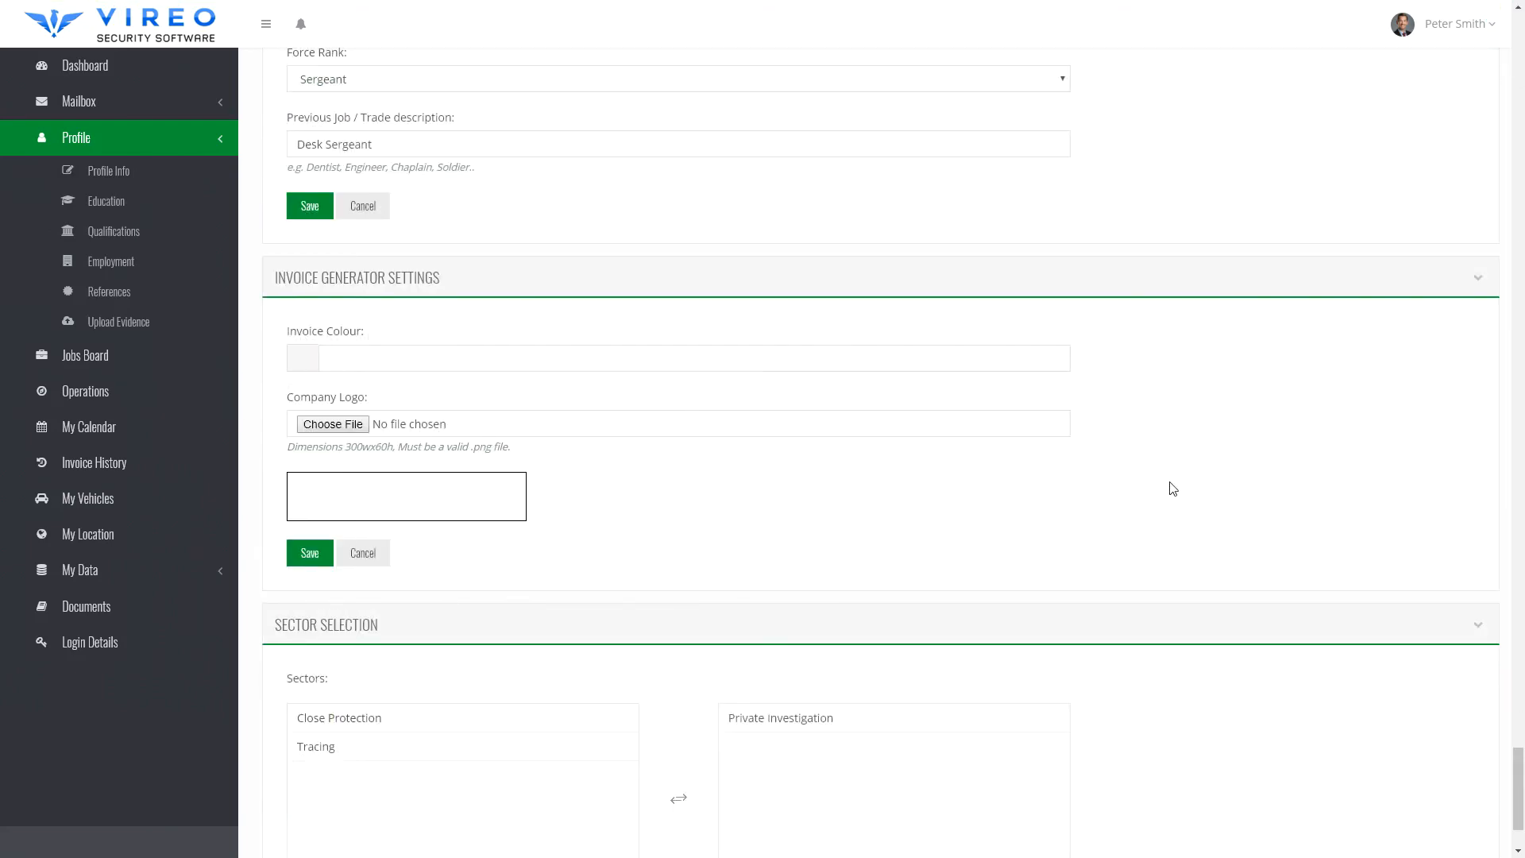
click(357, 365)
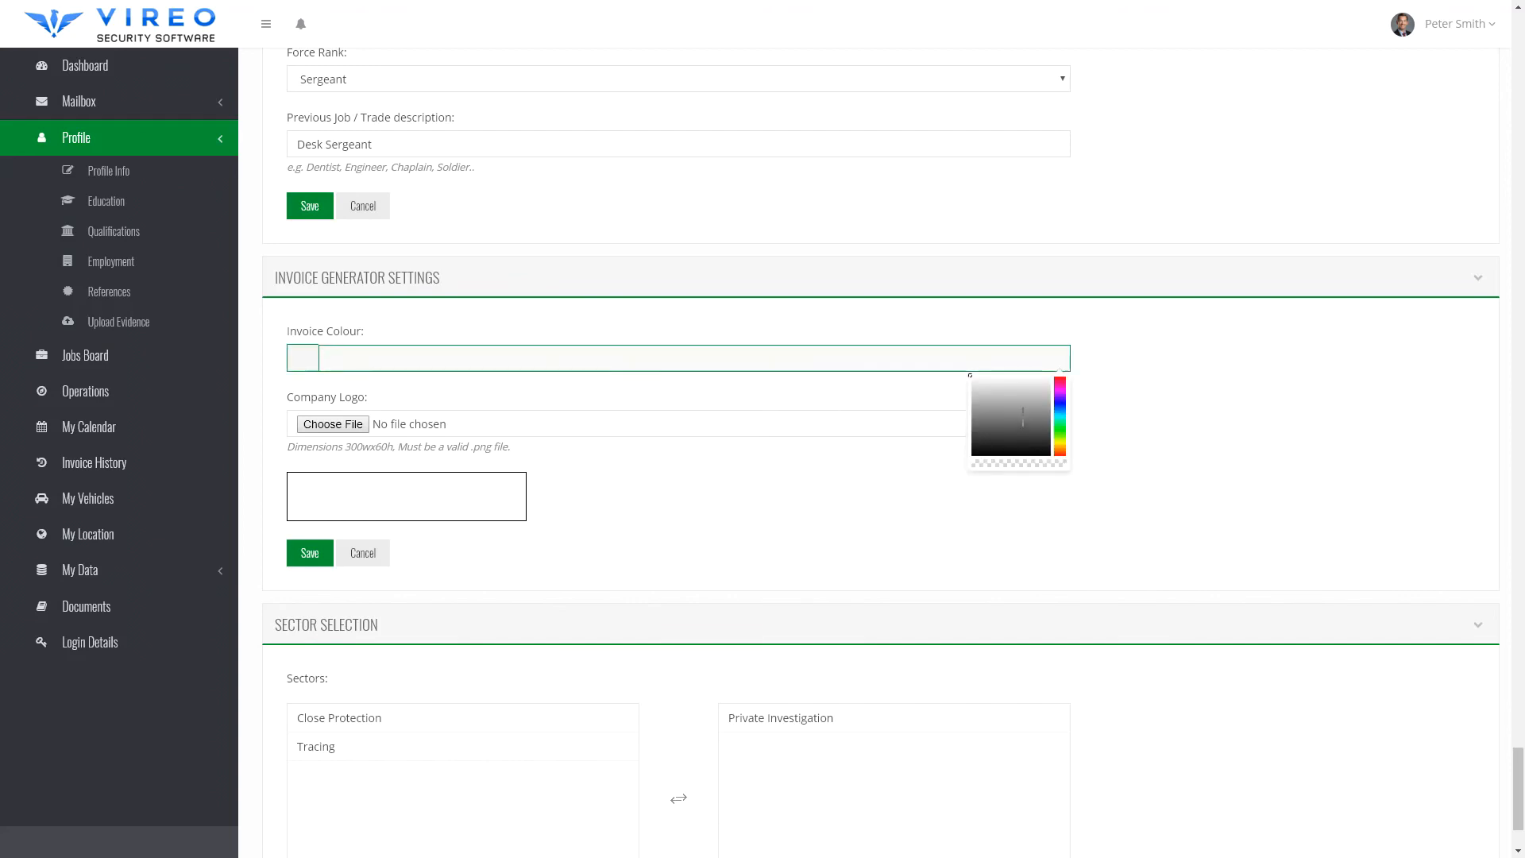
click(1056, 387)
drag(1058, 390, 1040, 392)
click(1295, 425)
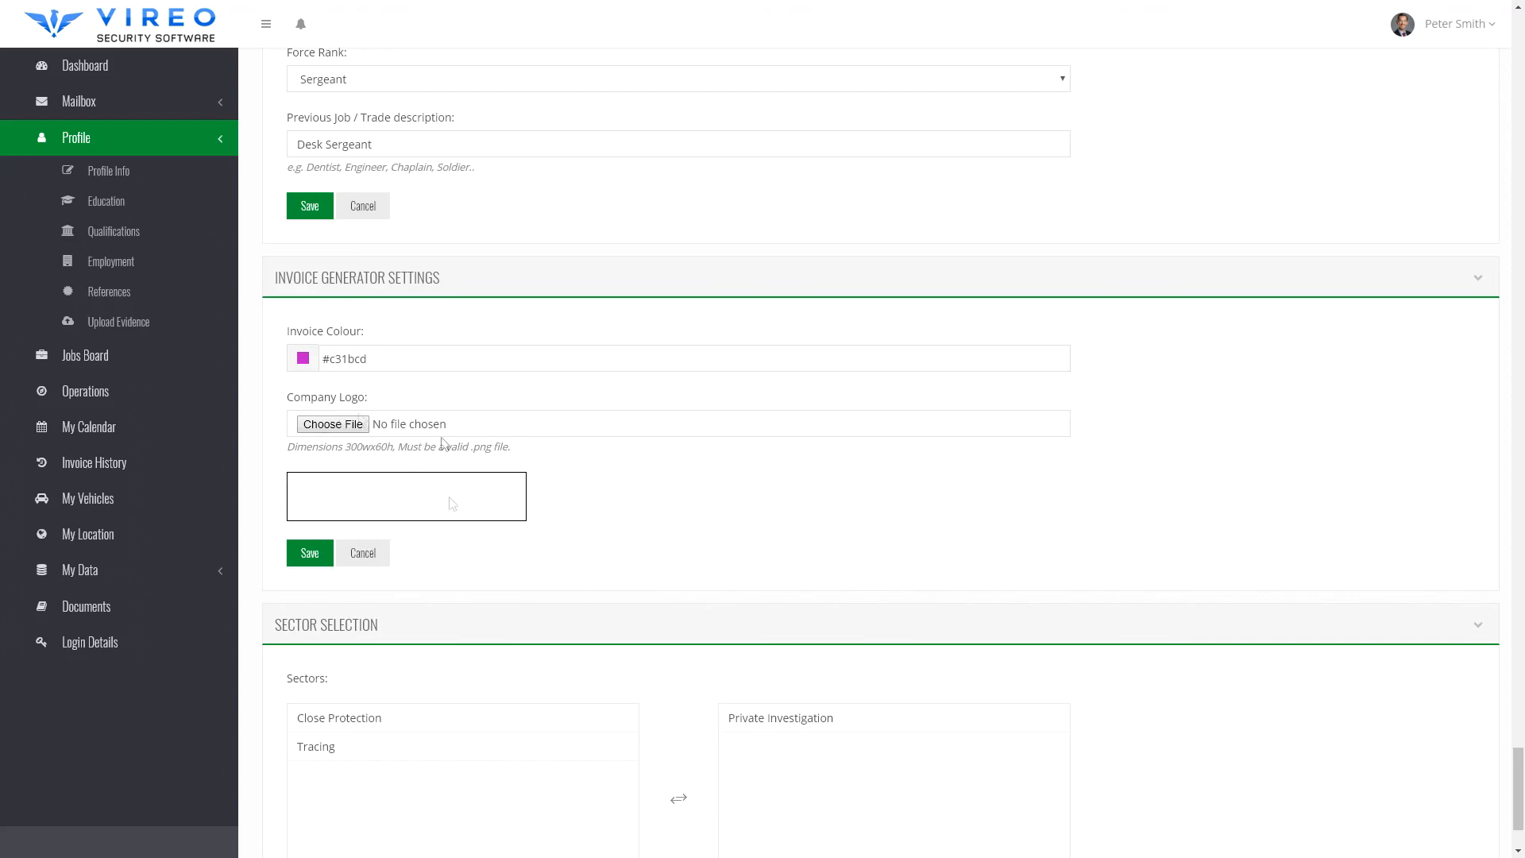
- Choose logo - special security.png as the company logo and save the profile
drag(1518, 789, 1522, 540)
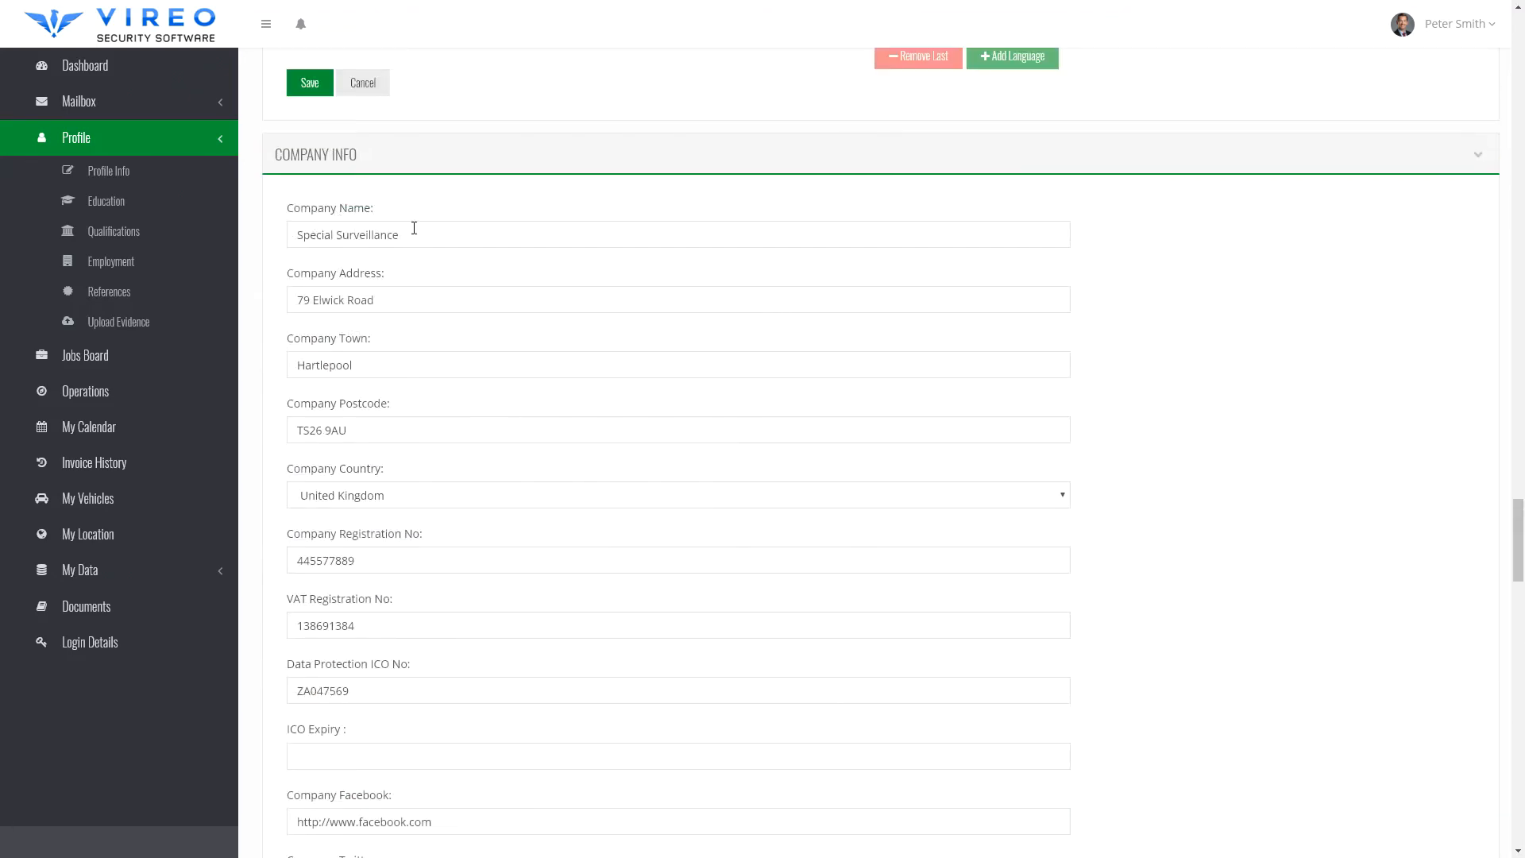
drag(1518, 542, 1519, 796)
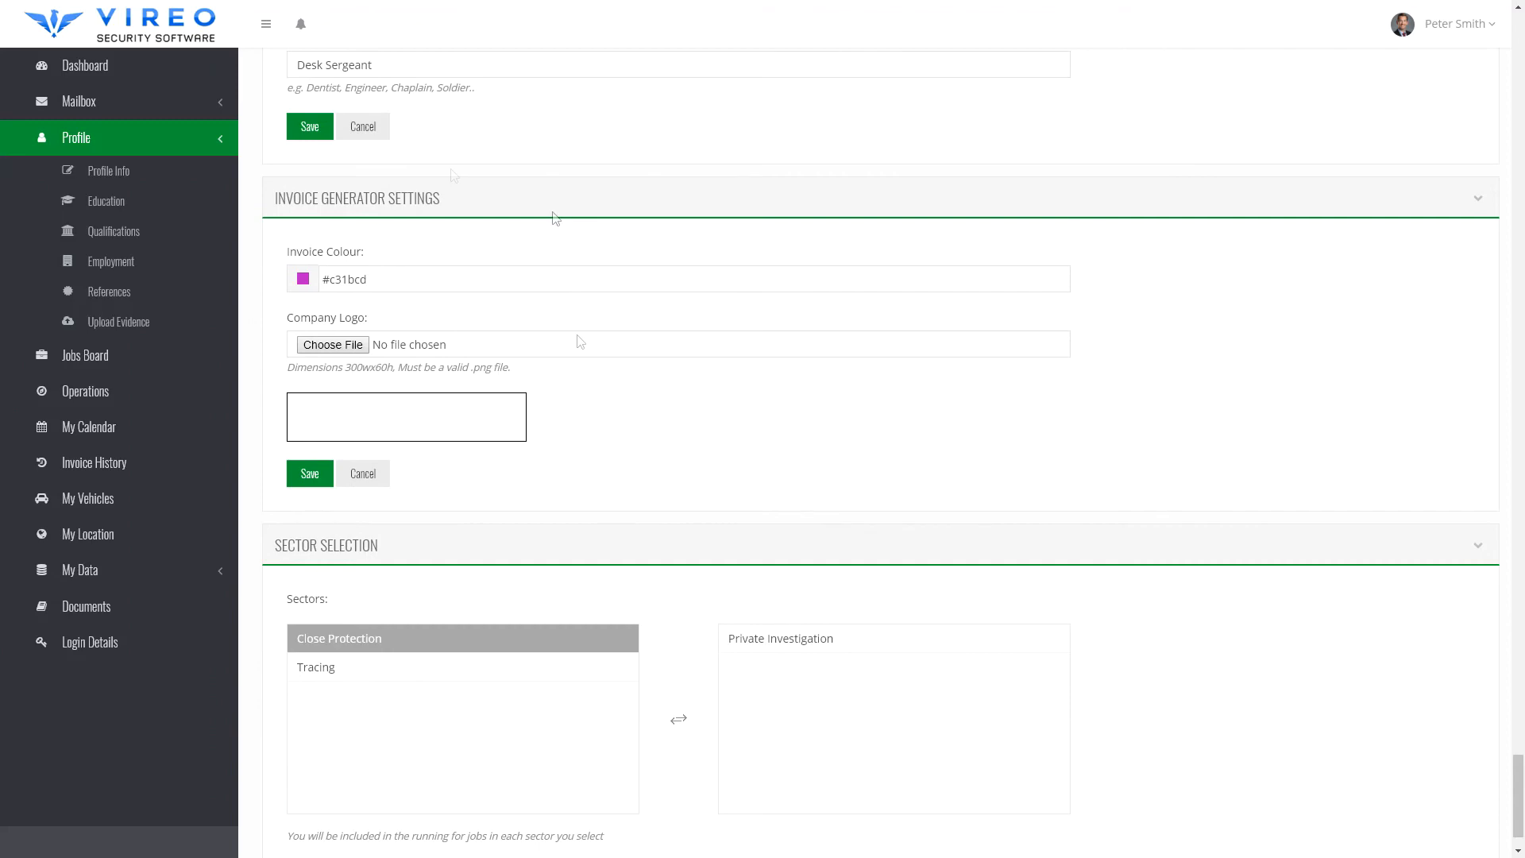
click(328, 350)
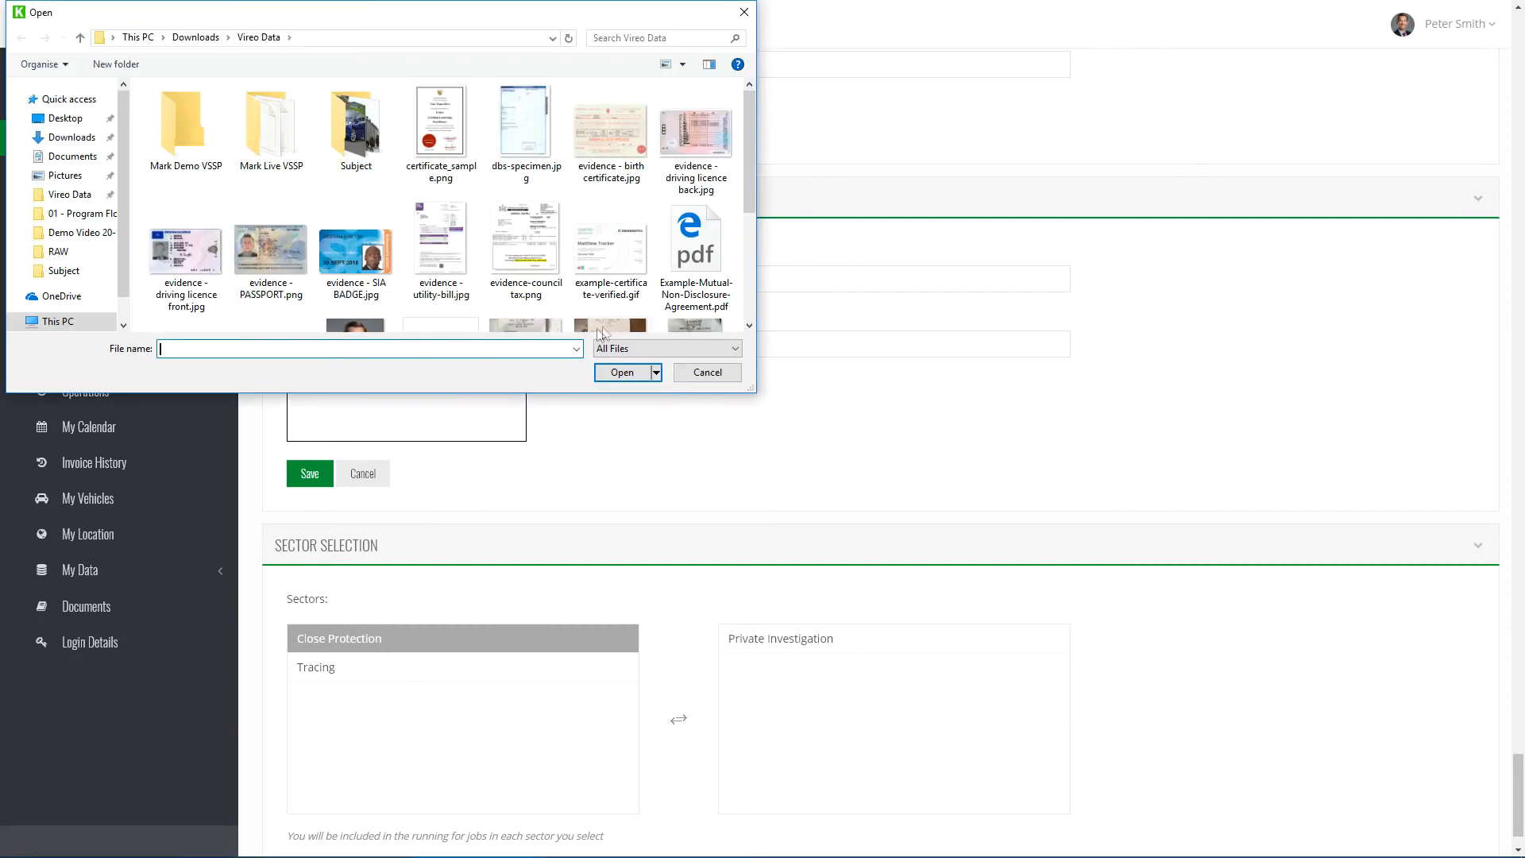
scroll(604, 323, down, 3)
double_click(270, 189)
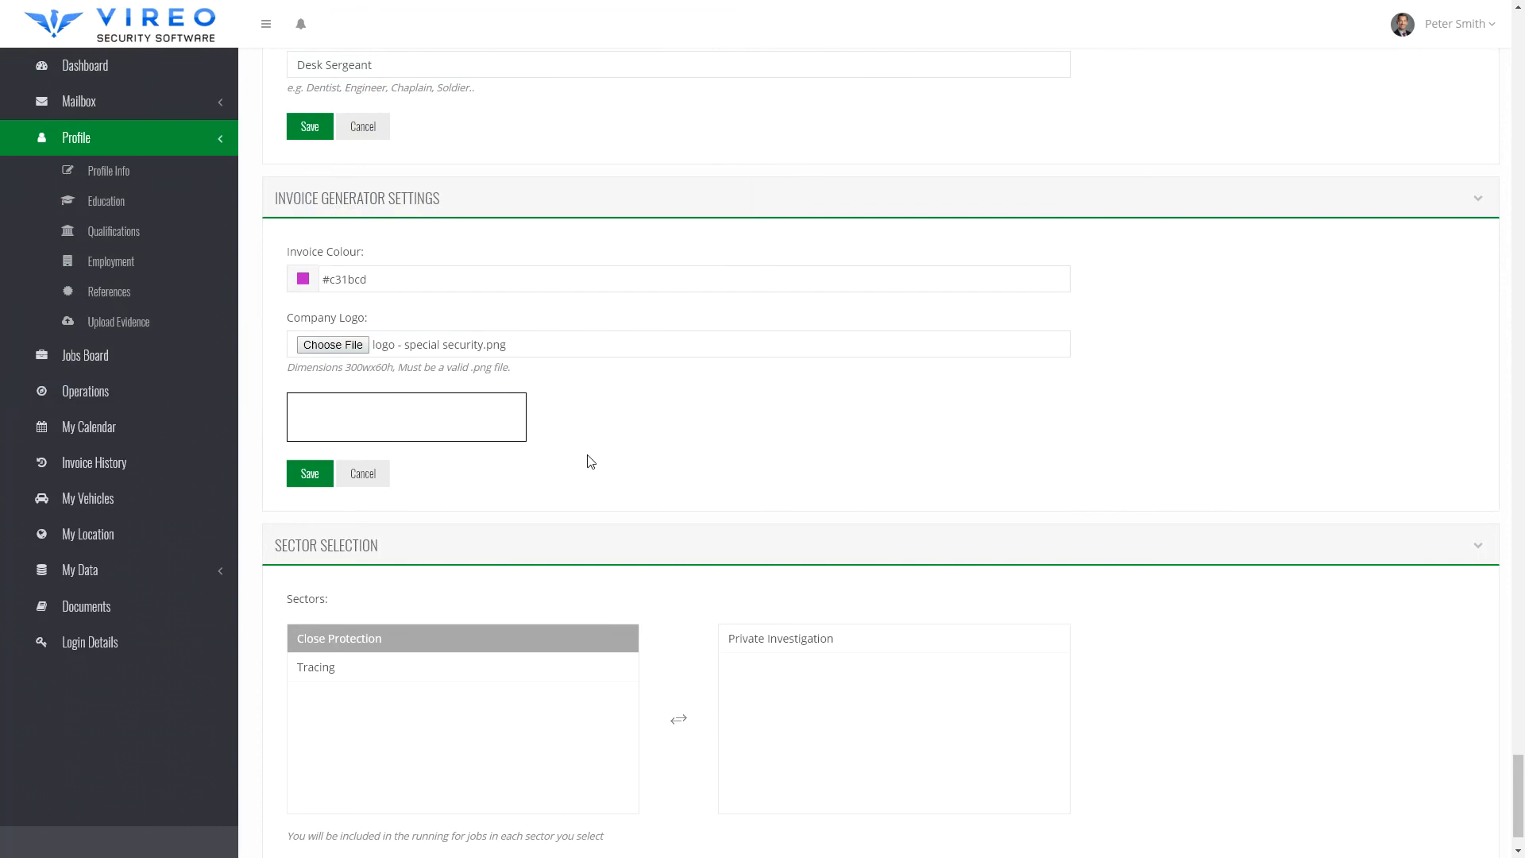
click(300, 474)
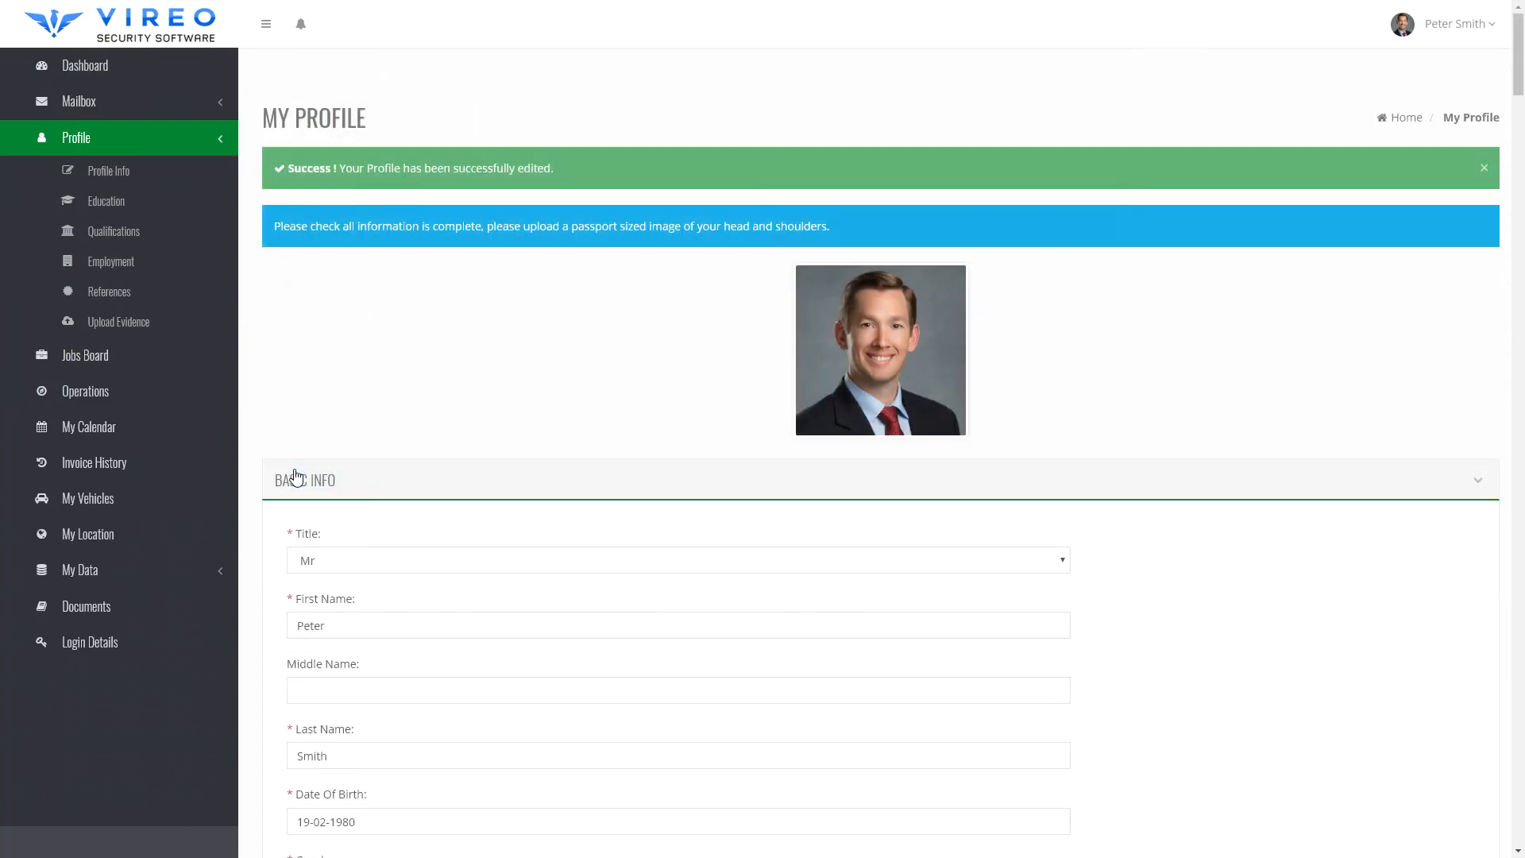
click(178, 73)
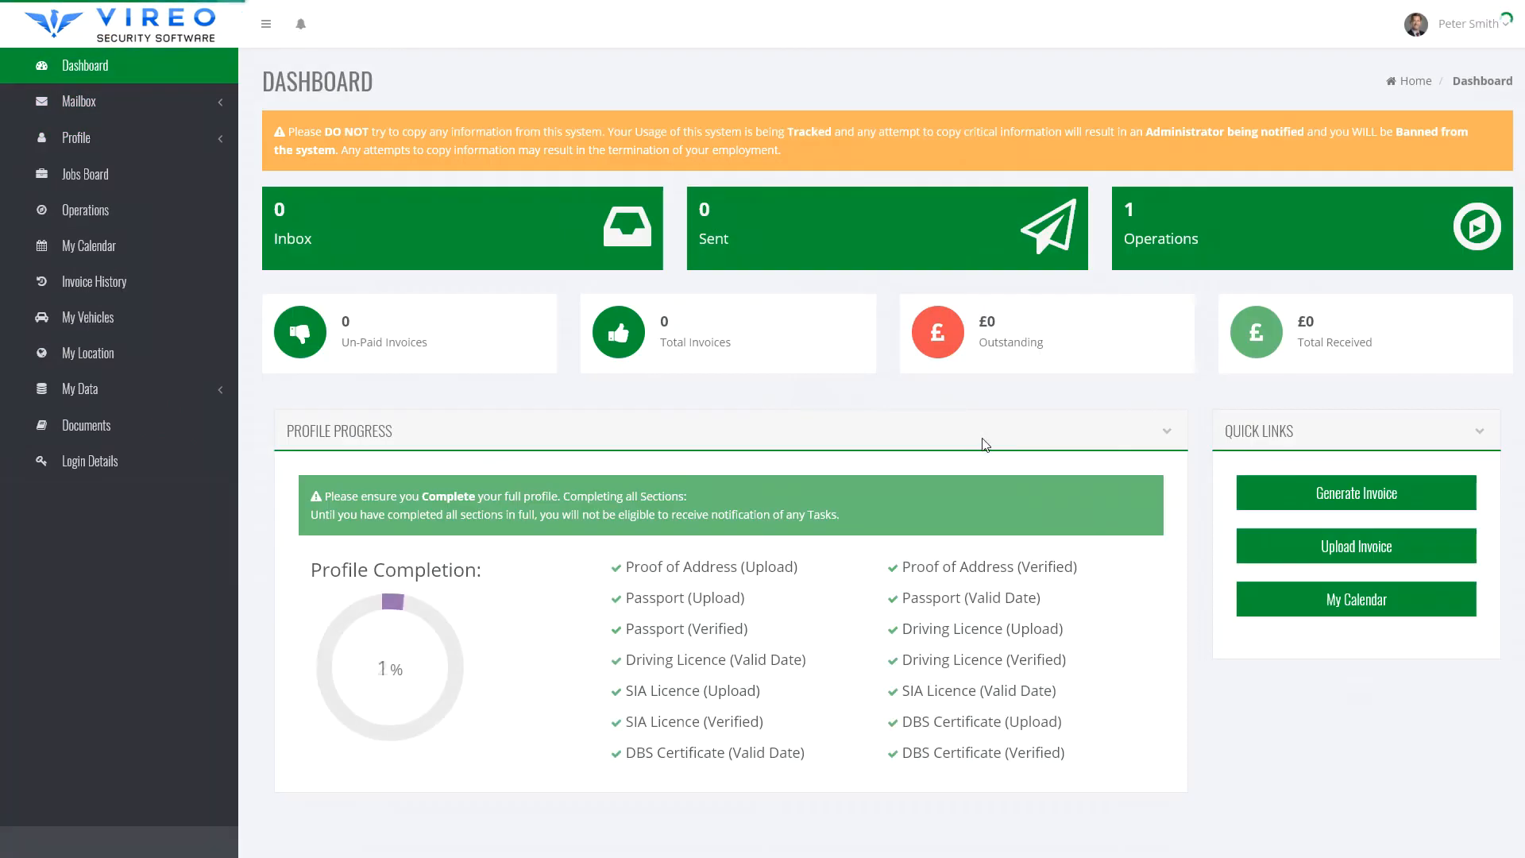
- Start a new invoice and change its Invoice# to SPSUR-VIR-001
click(1328, 496)
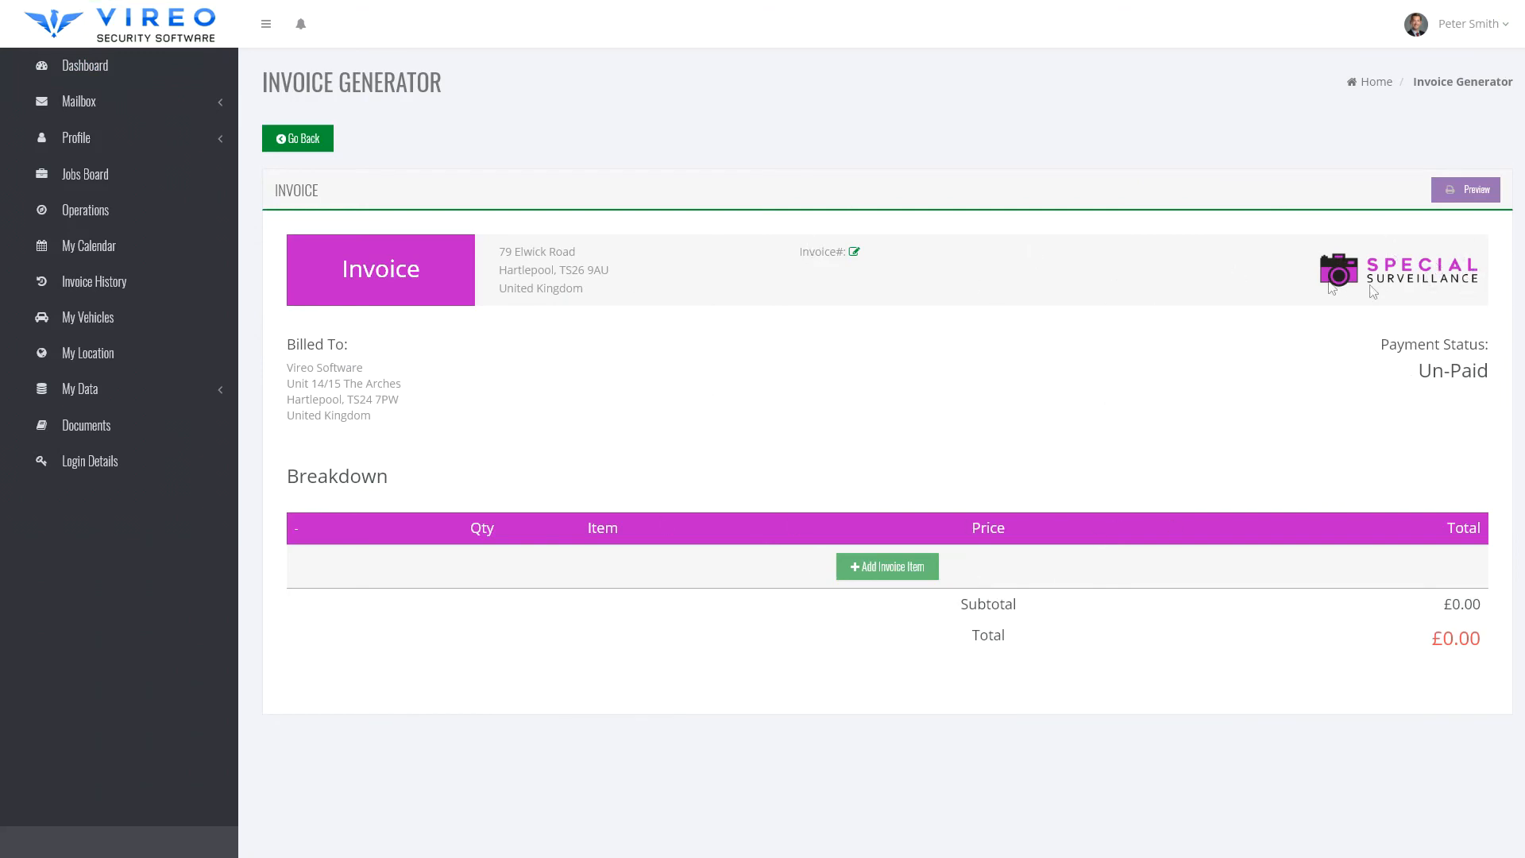
click(855, 252)
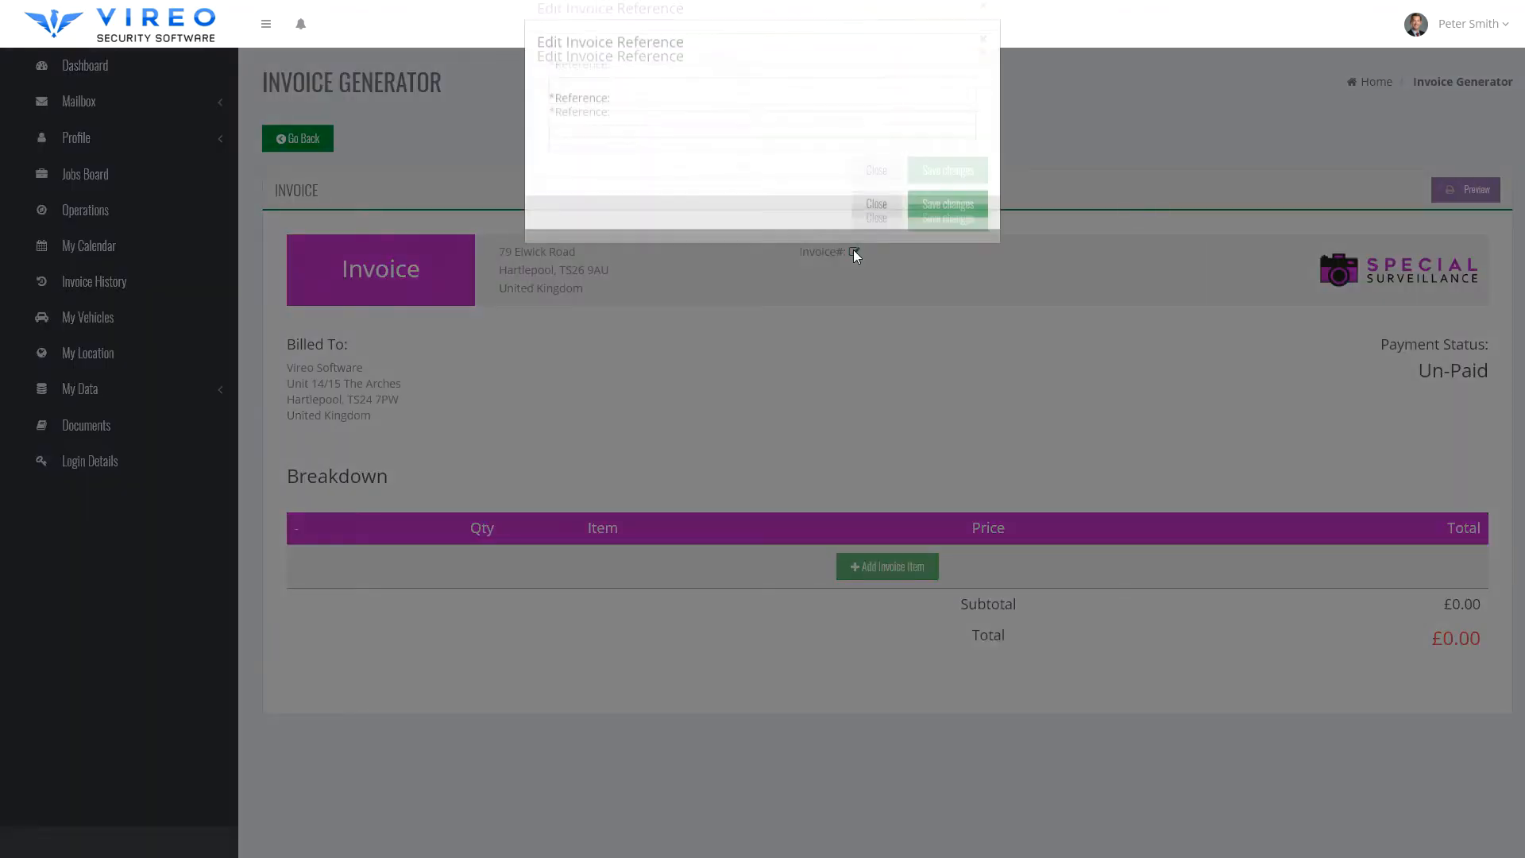
text(SPSUR-VIR-001)
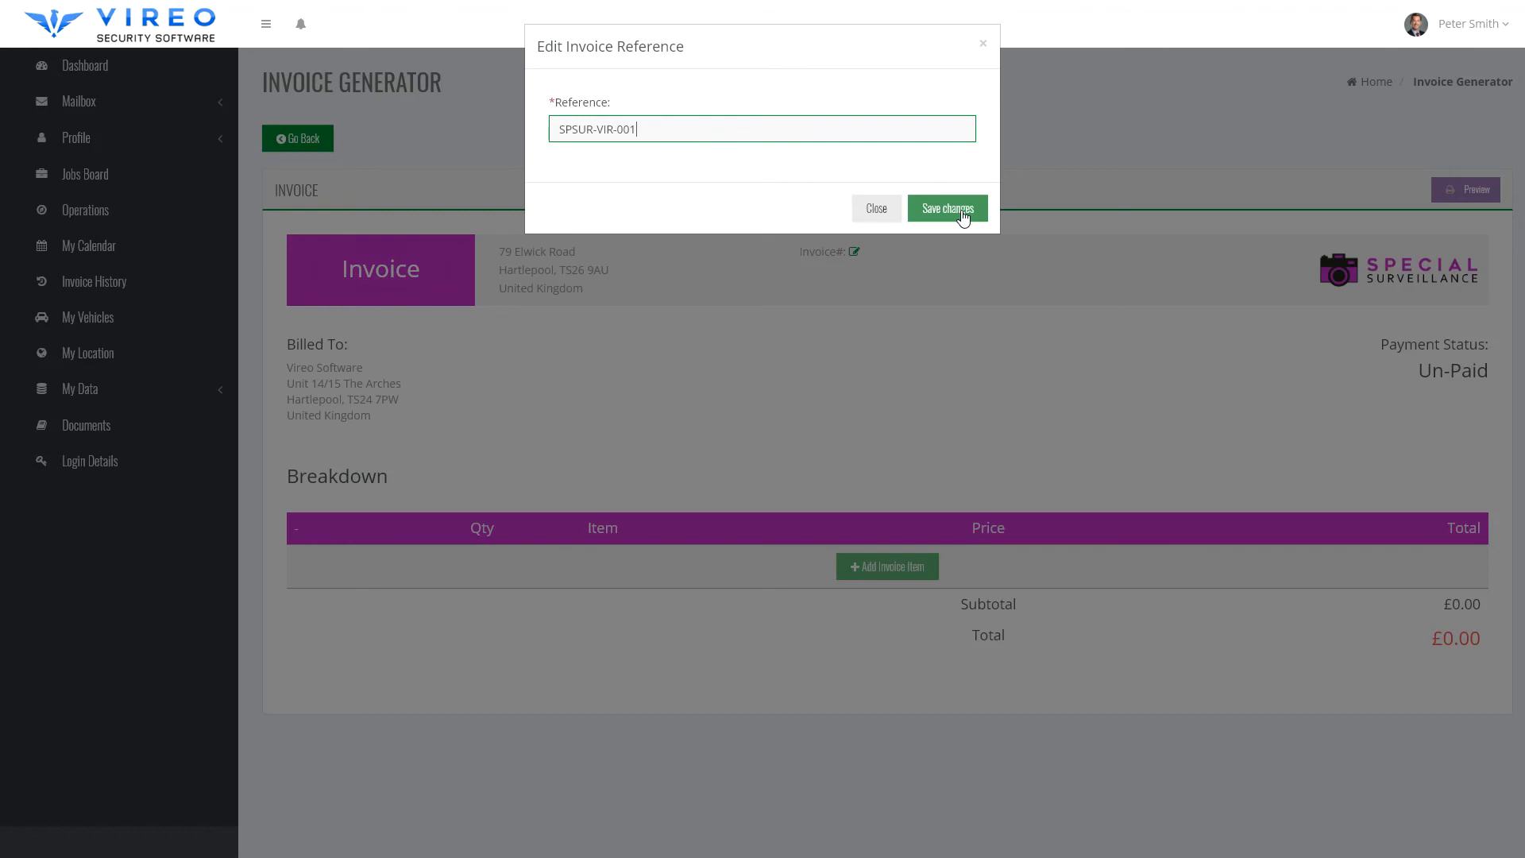
click(948, 209)
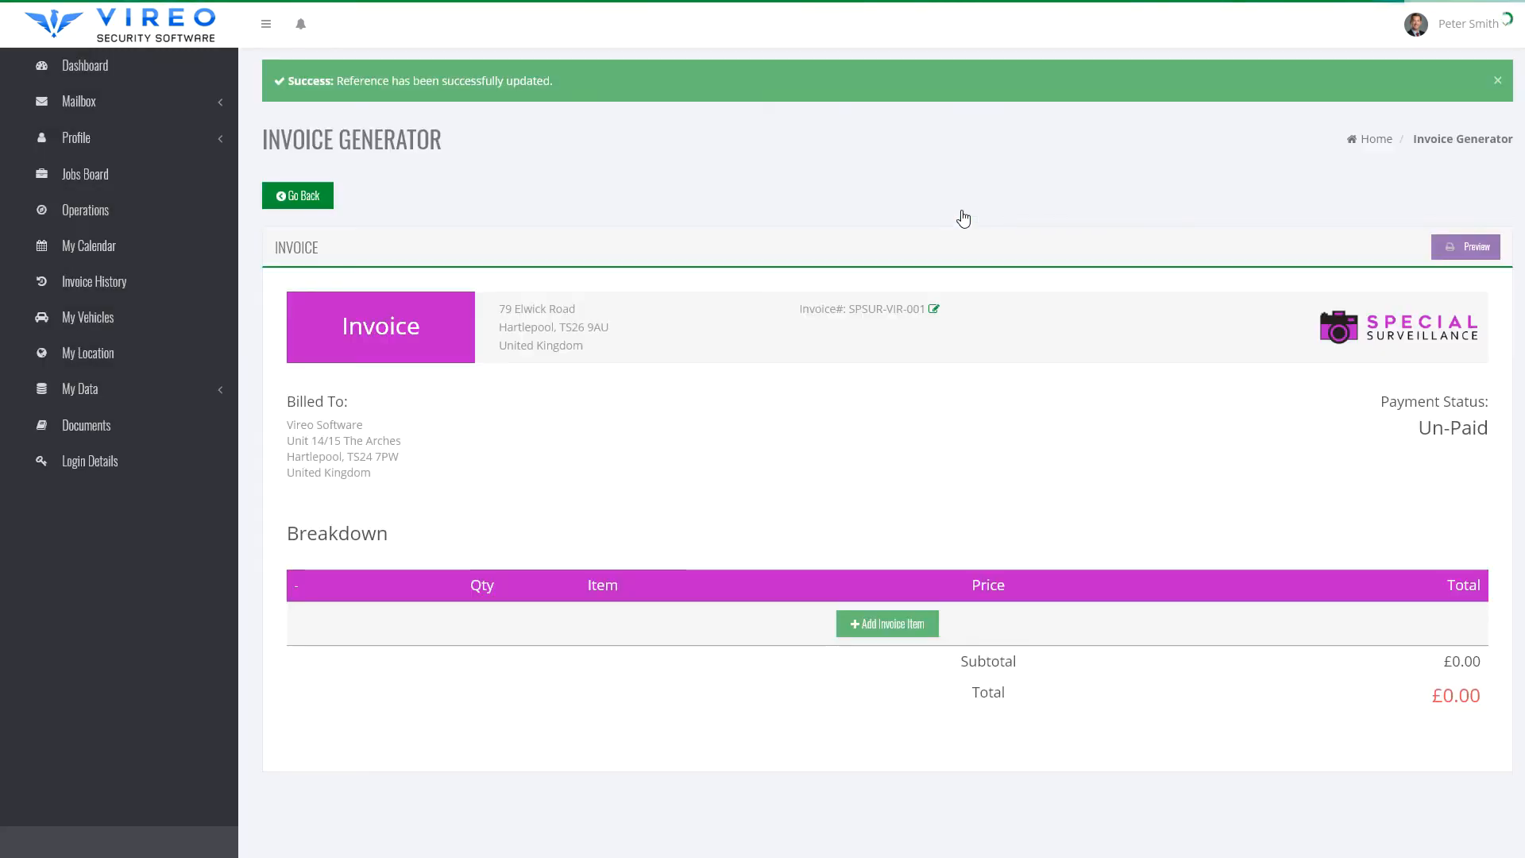
- Add a 20x Hours Private Investigation line at £25.00, totalling £500.00, and keep it
click(890, 565)
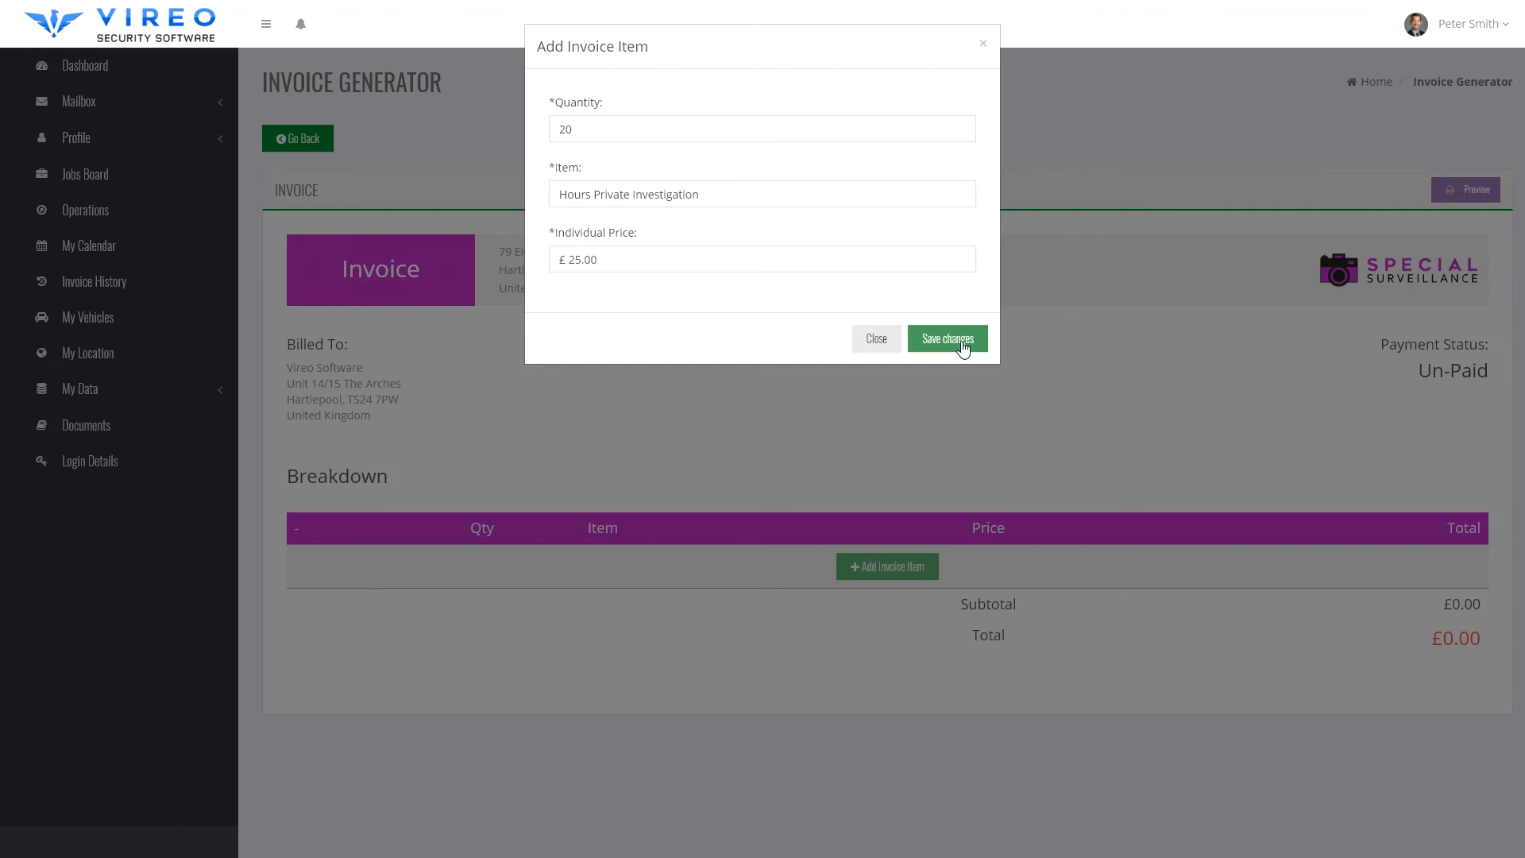
click(963, 342)
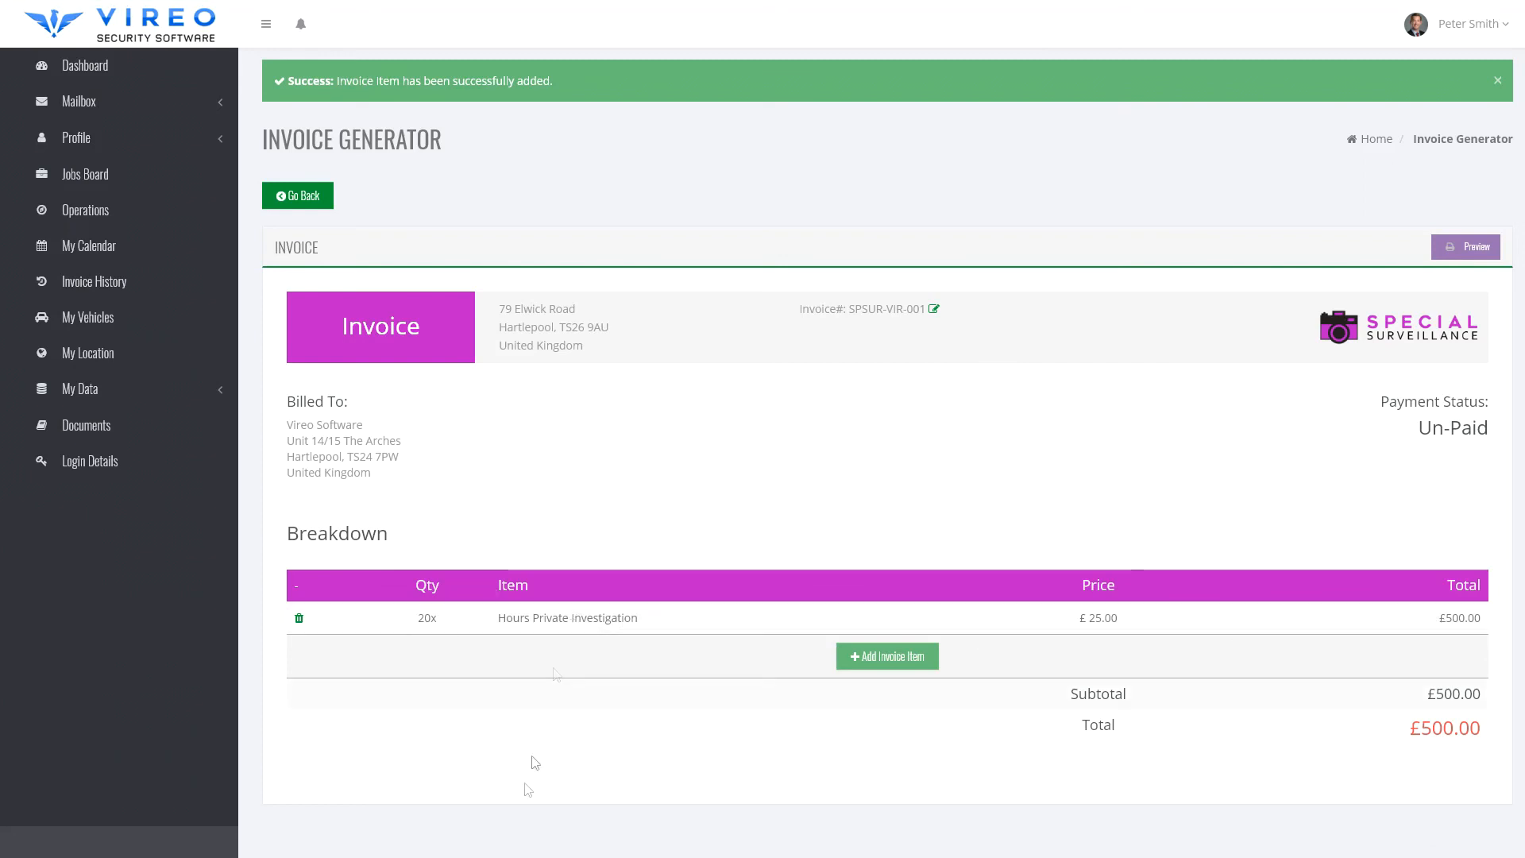
click(916, 656)
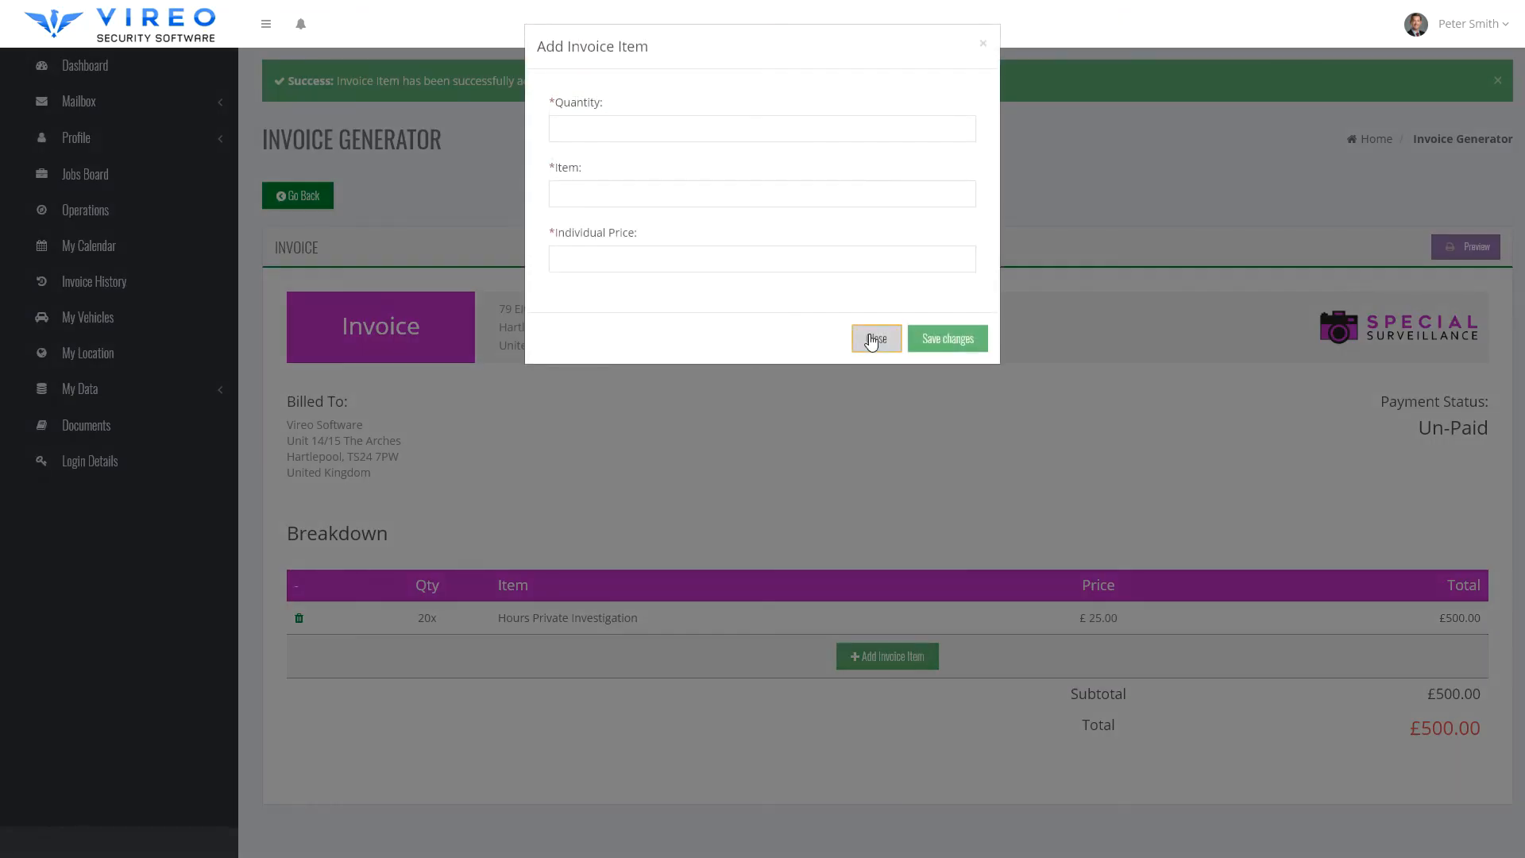
click(874, 336)
click(300, 618)
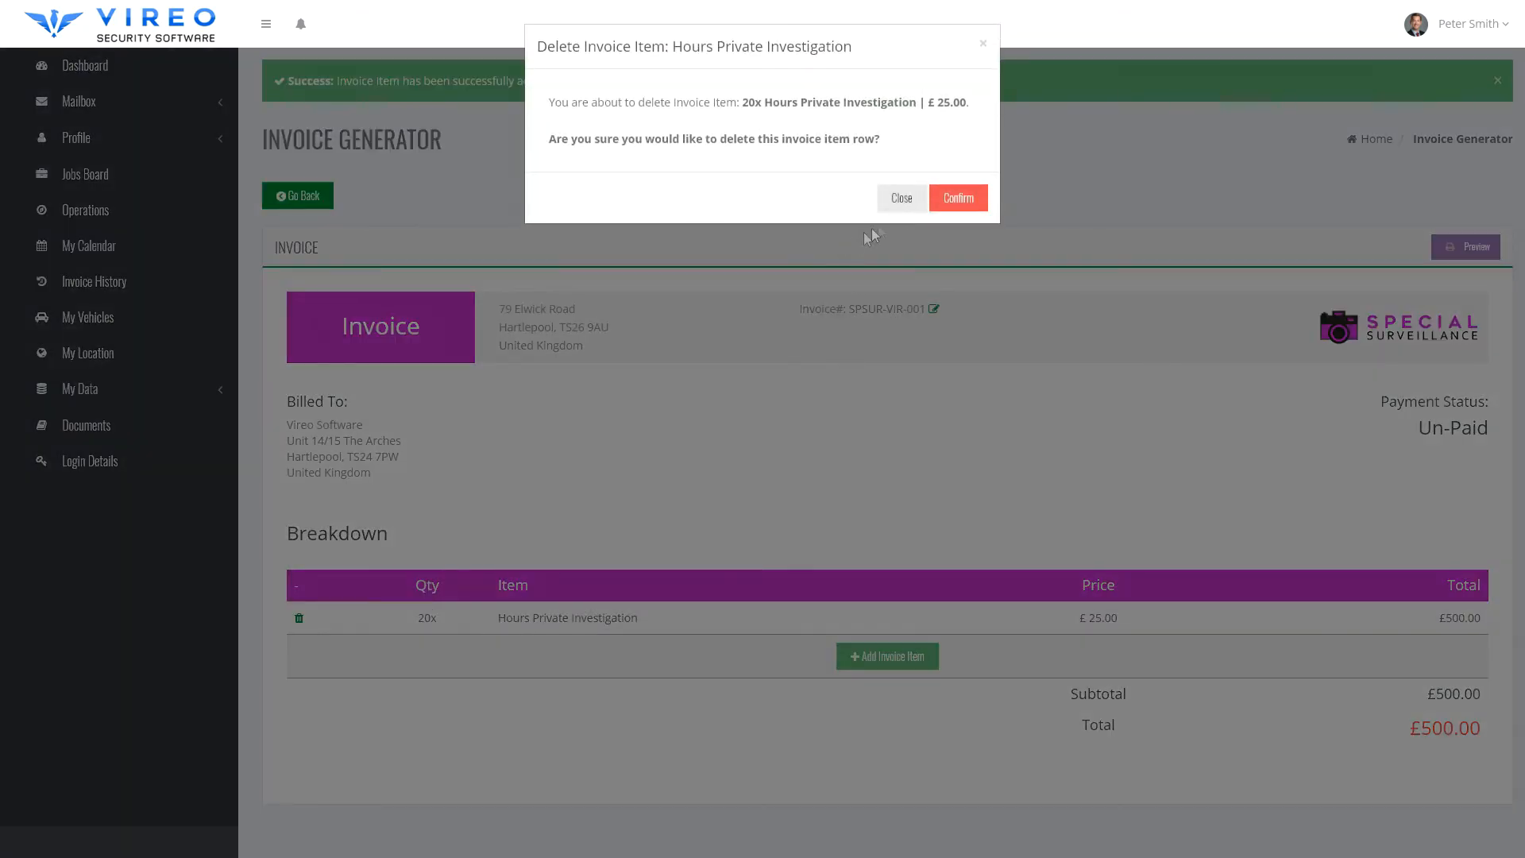
click(901, 198)
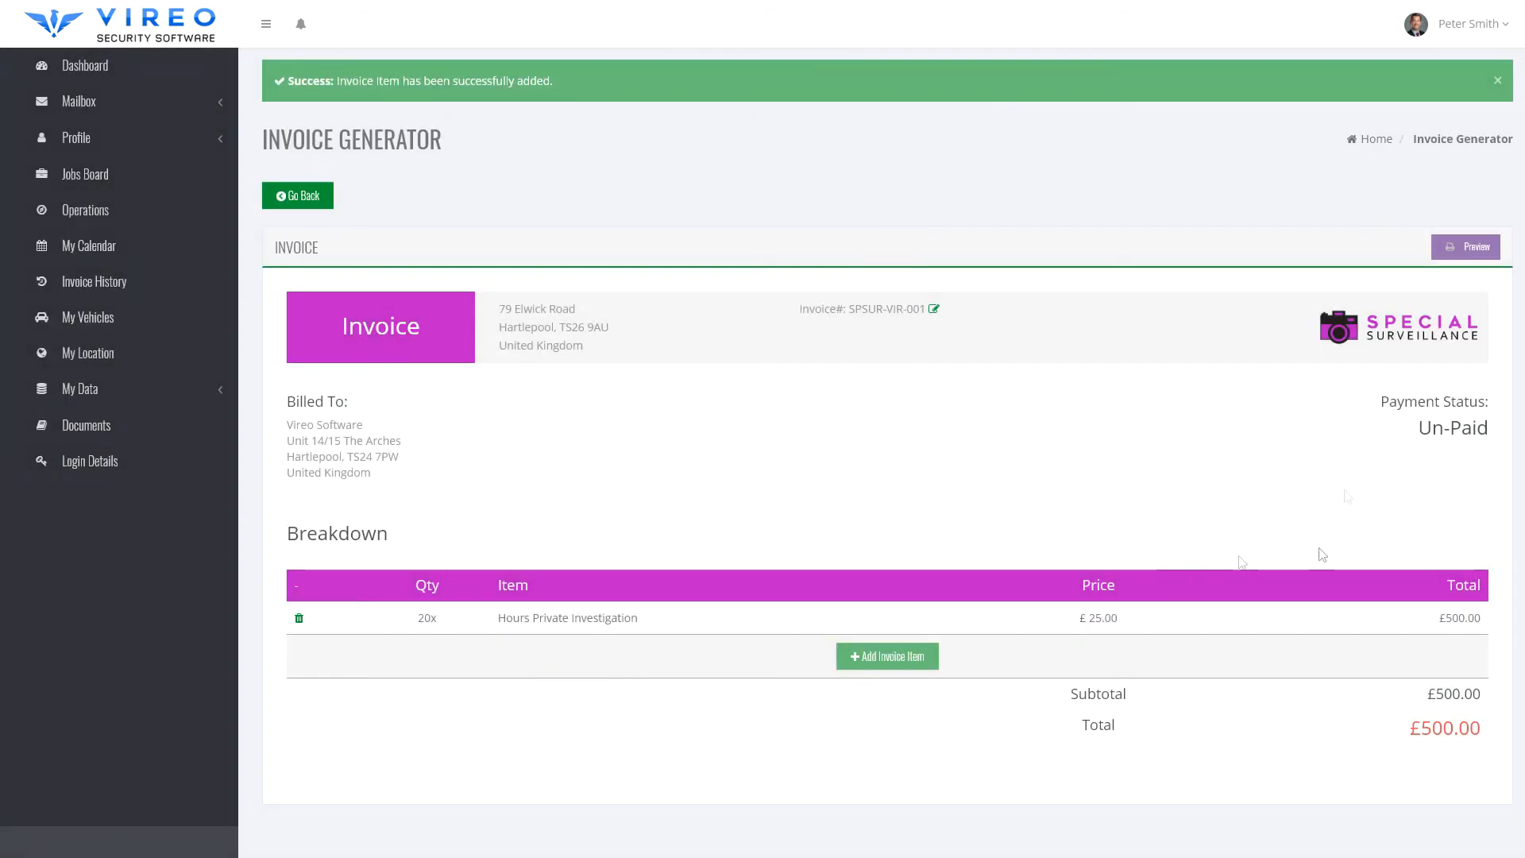
- Preview invoice SPSUR-VIR-001 and download it as a PDF
click(1484, 248)
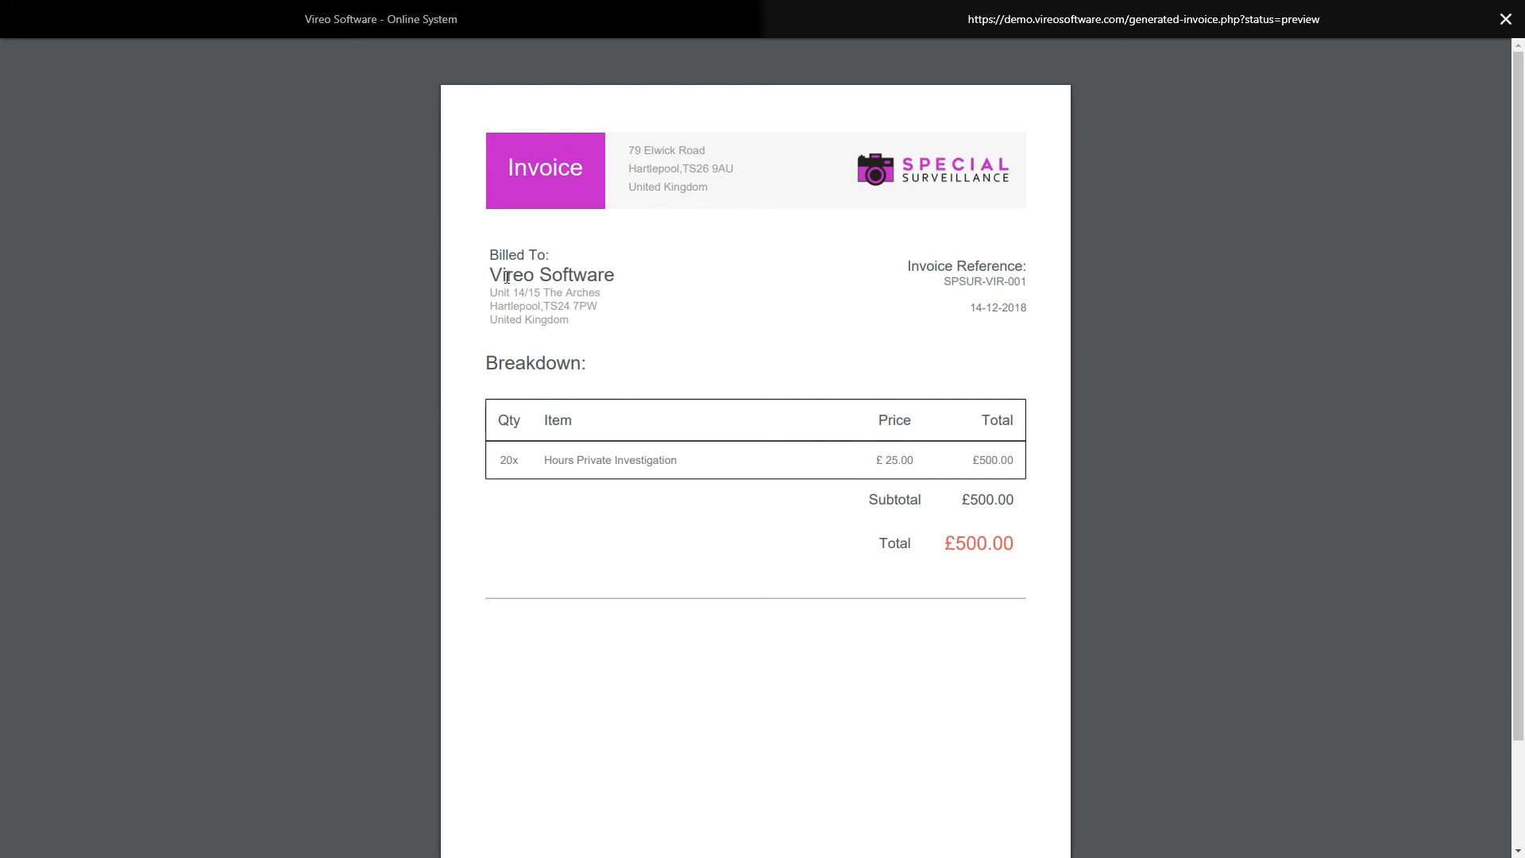
drag(495, 274, 588, 332)
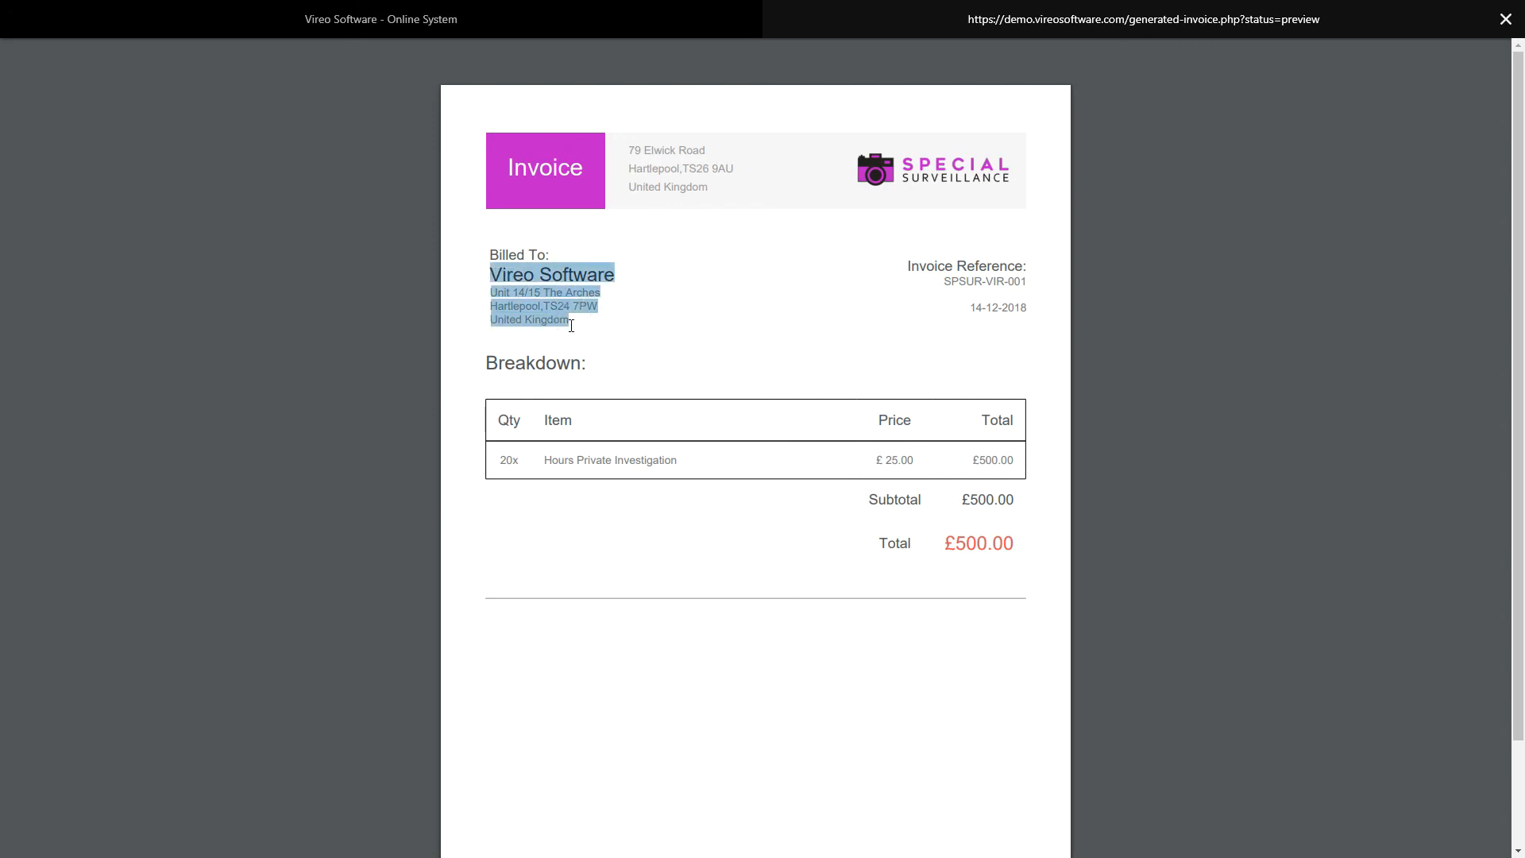
click(633, 340)
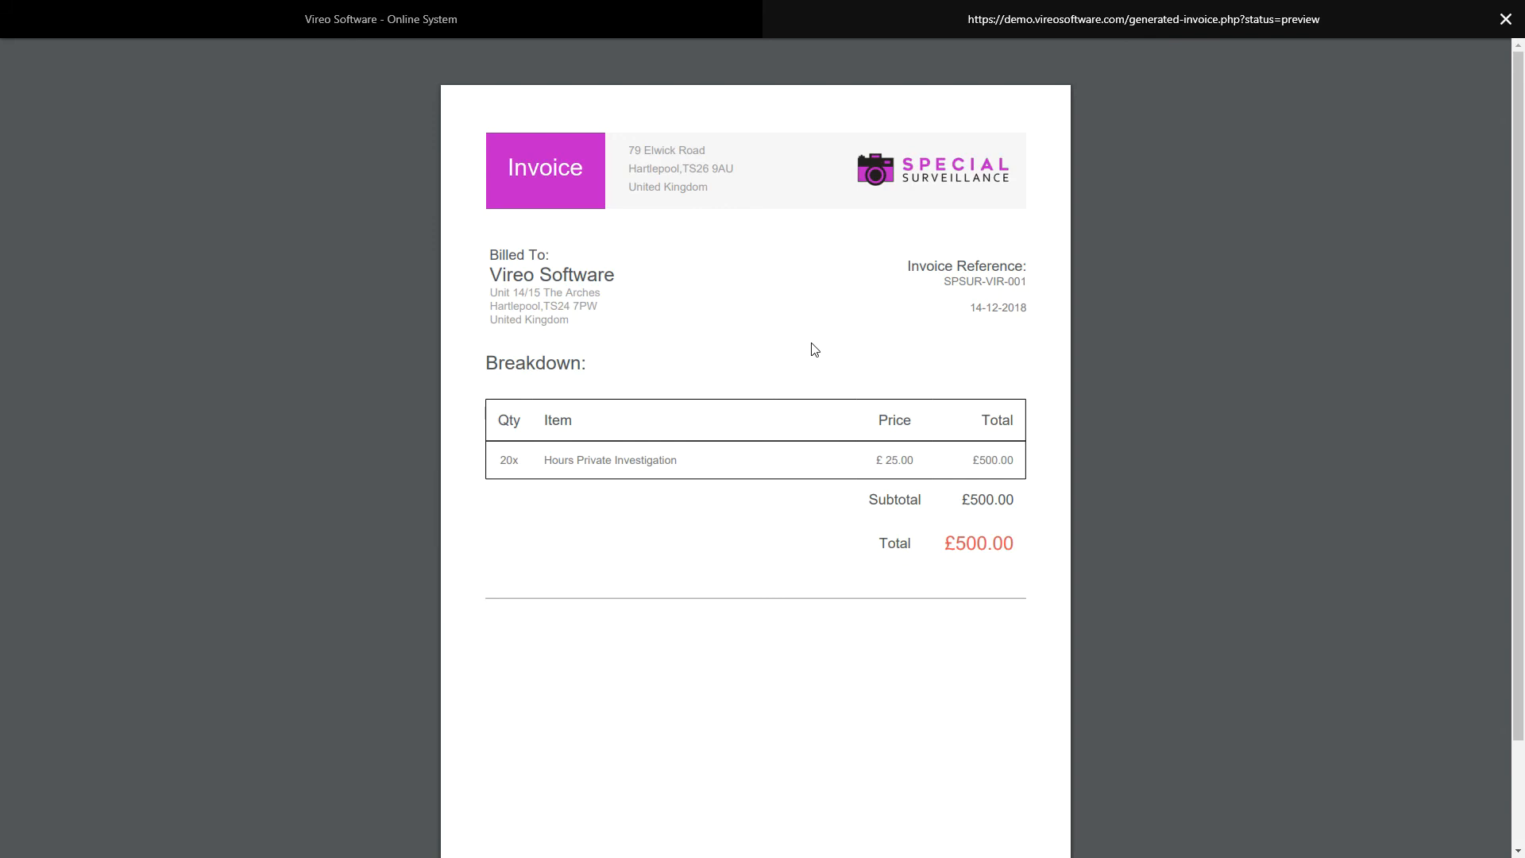
mouse_move(1375, 204)
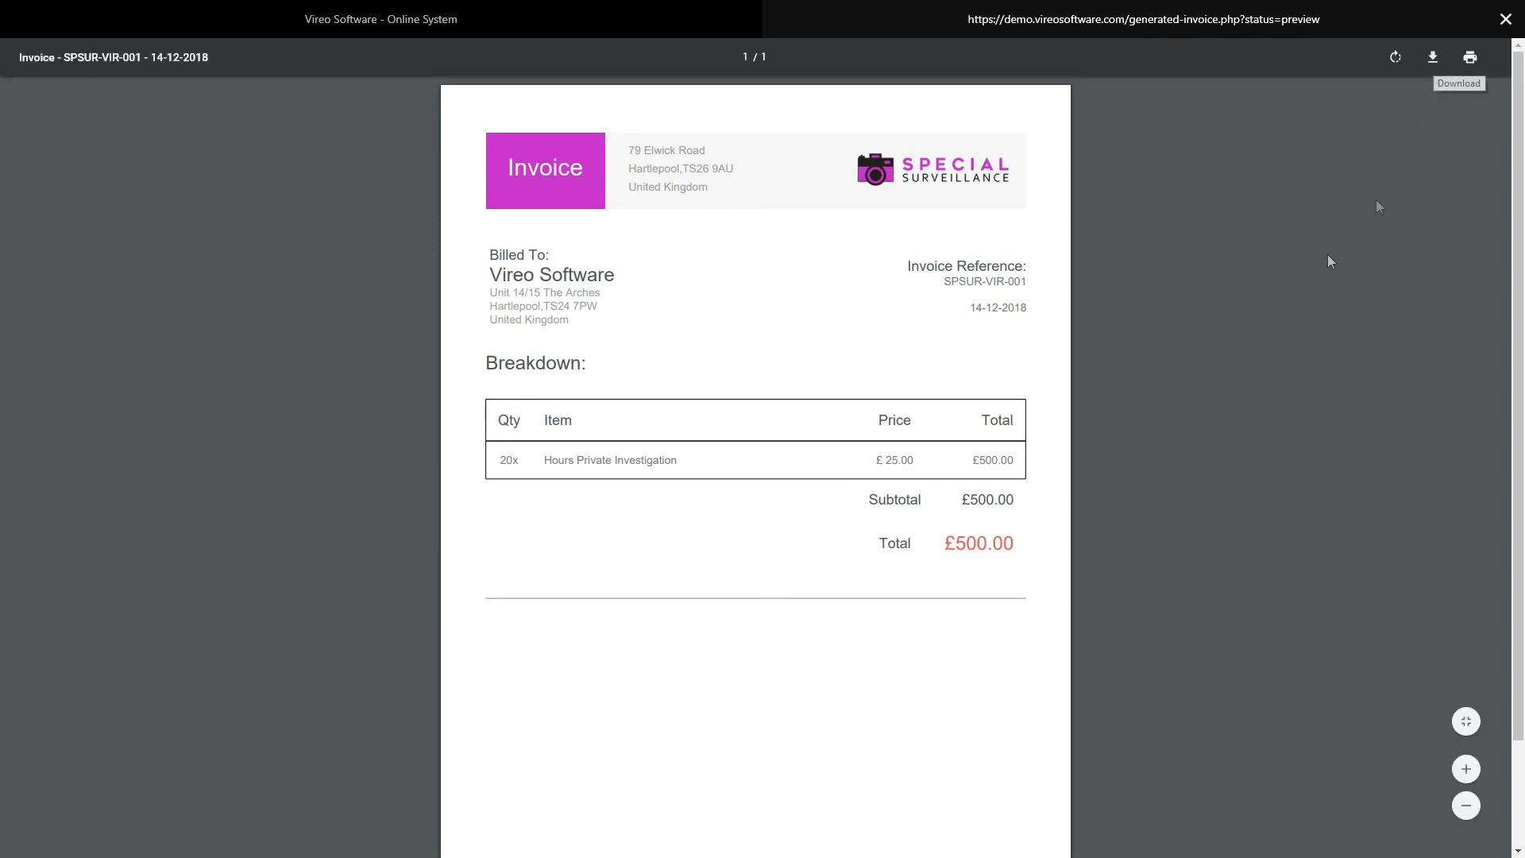
click(1434, 61)
click(640, 372)
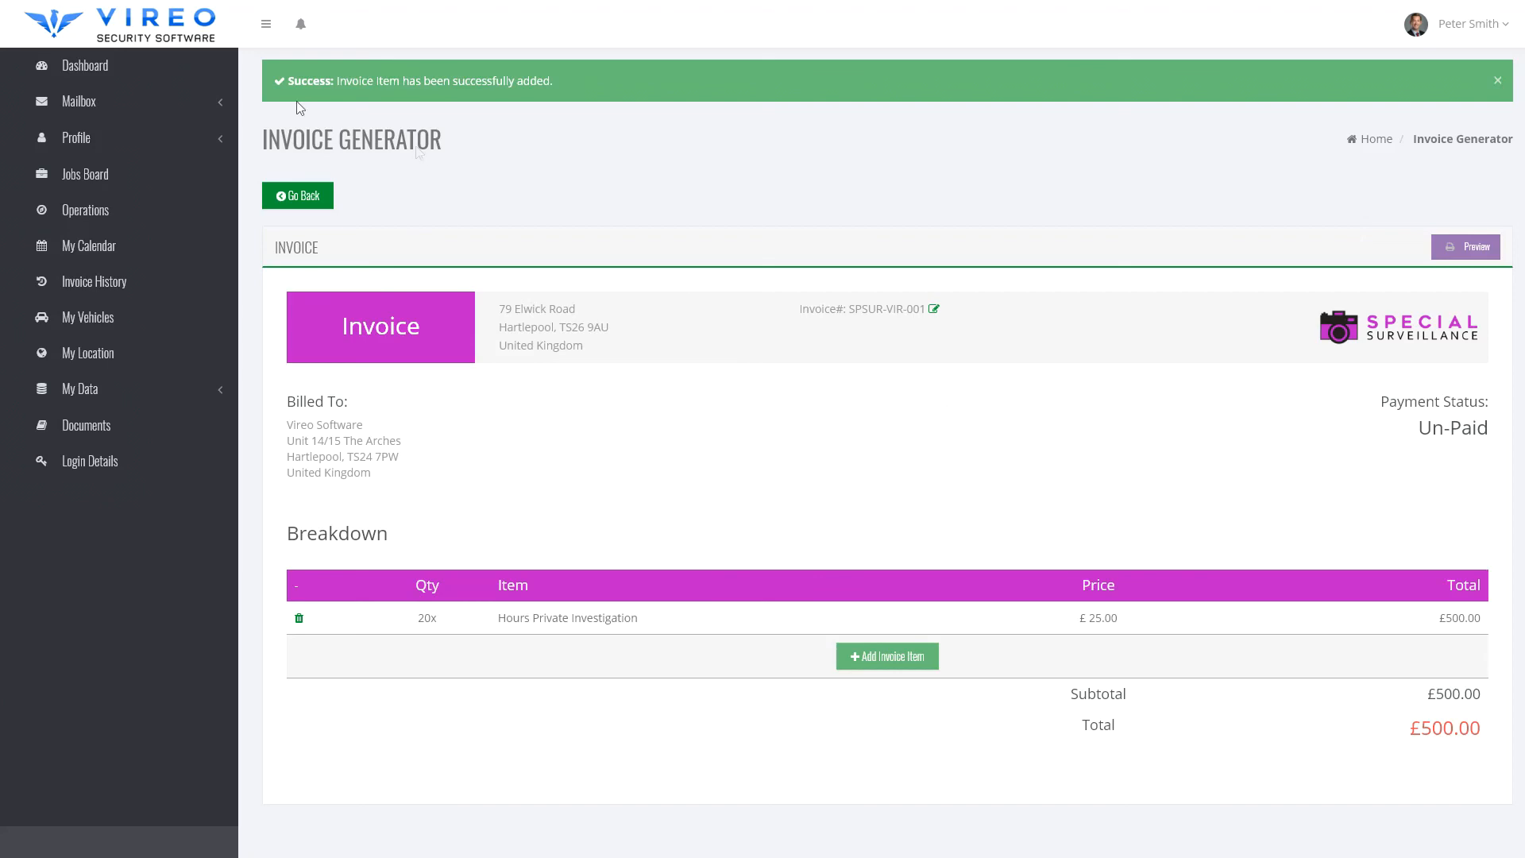
- Open the JW-Affair operation's invoices from the Dashboard to add a new one
click(143, 66)
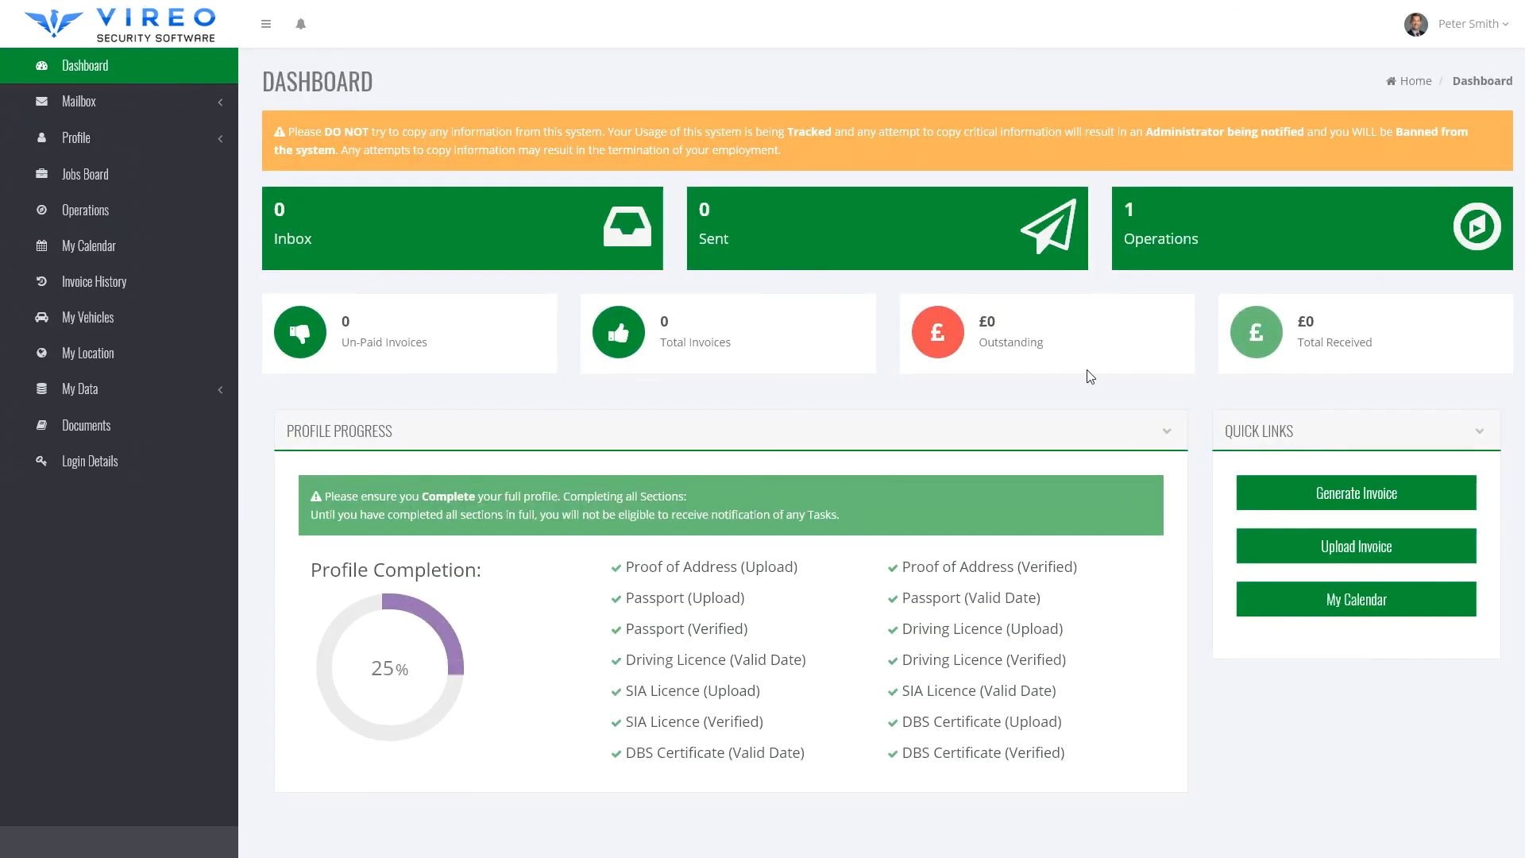
click(1347, 554)
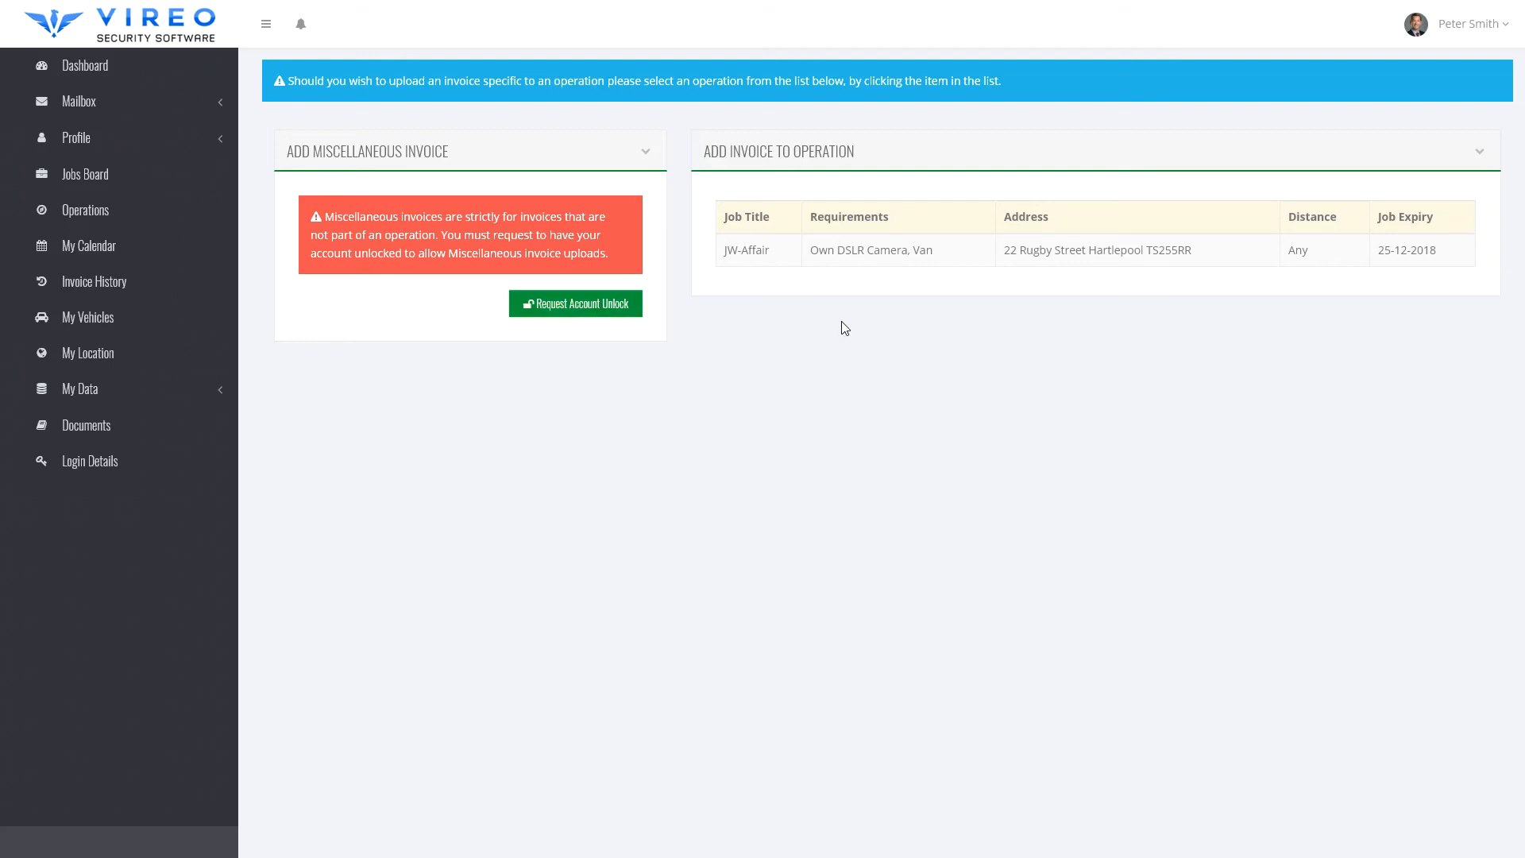
click(953, 259)
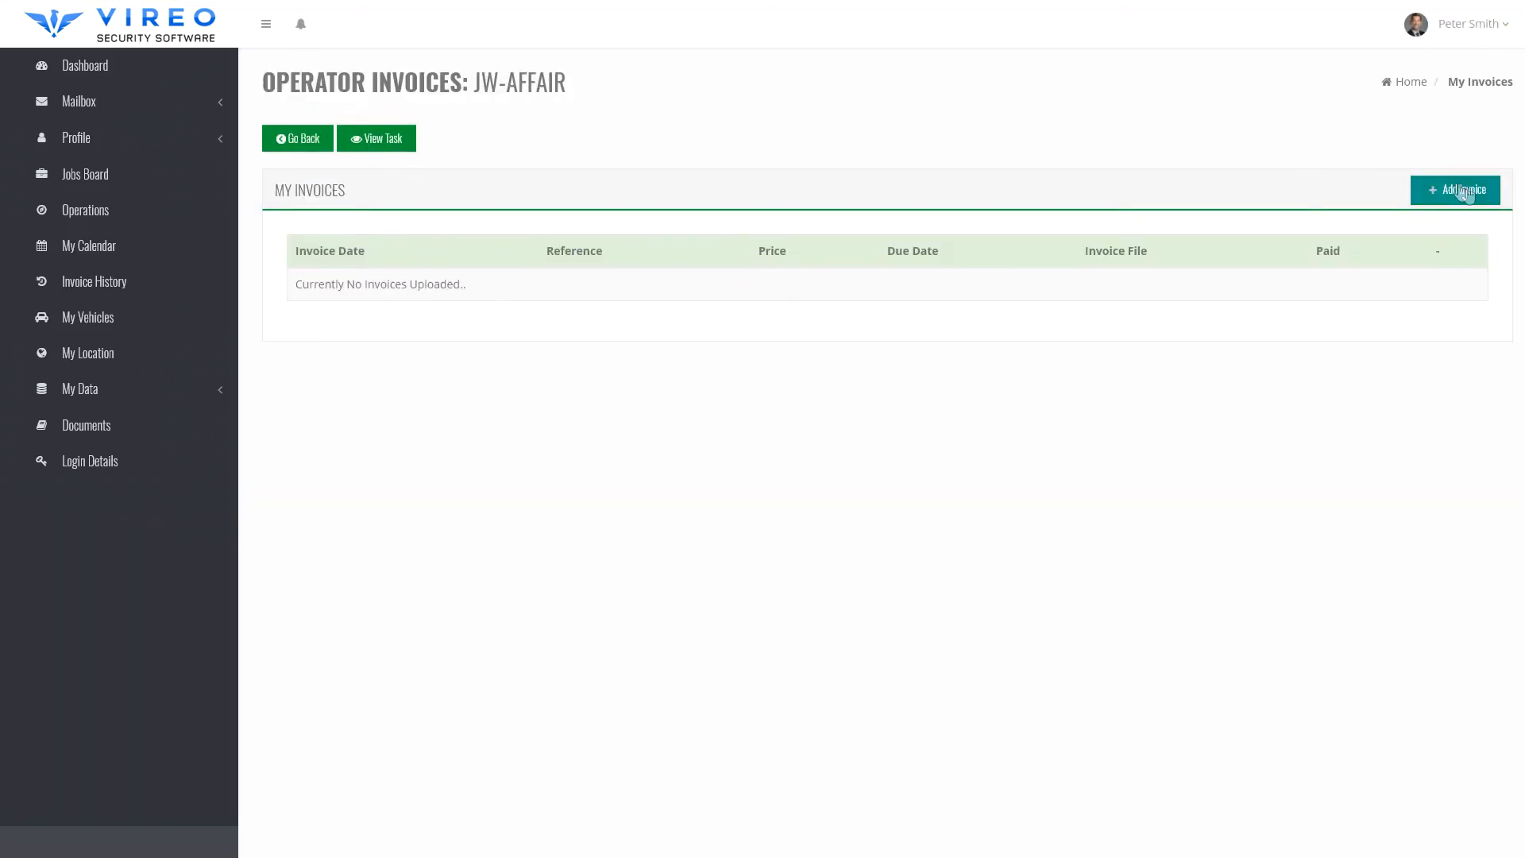
click(1469, 191)
- Enter price 500 and reference SPSUR-VIR-001, attach the invoice PDF and save
click(751, 127)
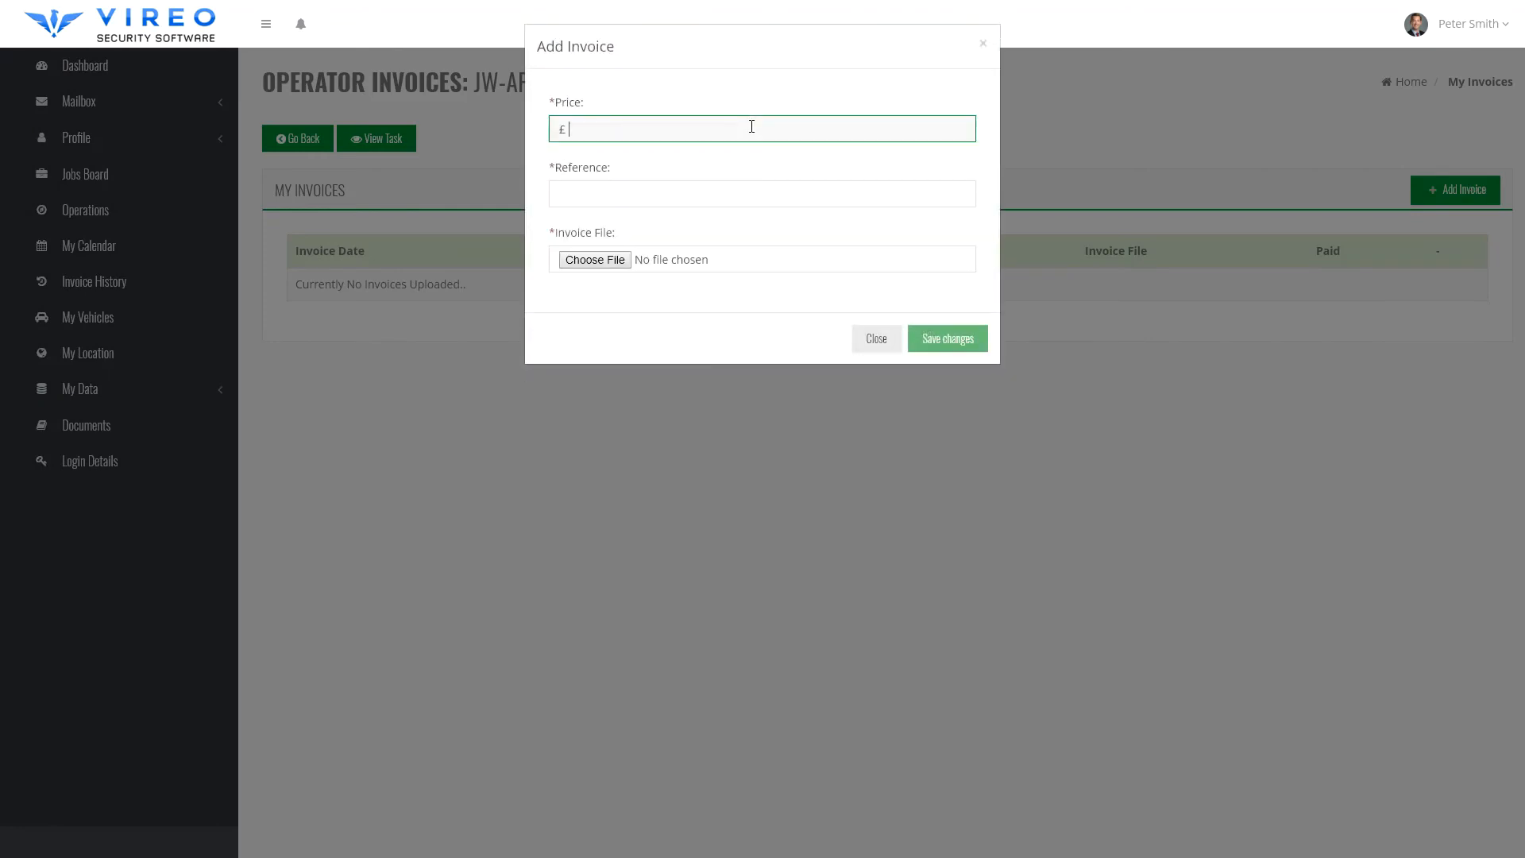
key(Tab)
text(SPSUR-VIR-001)
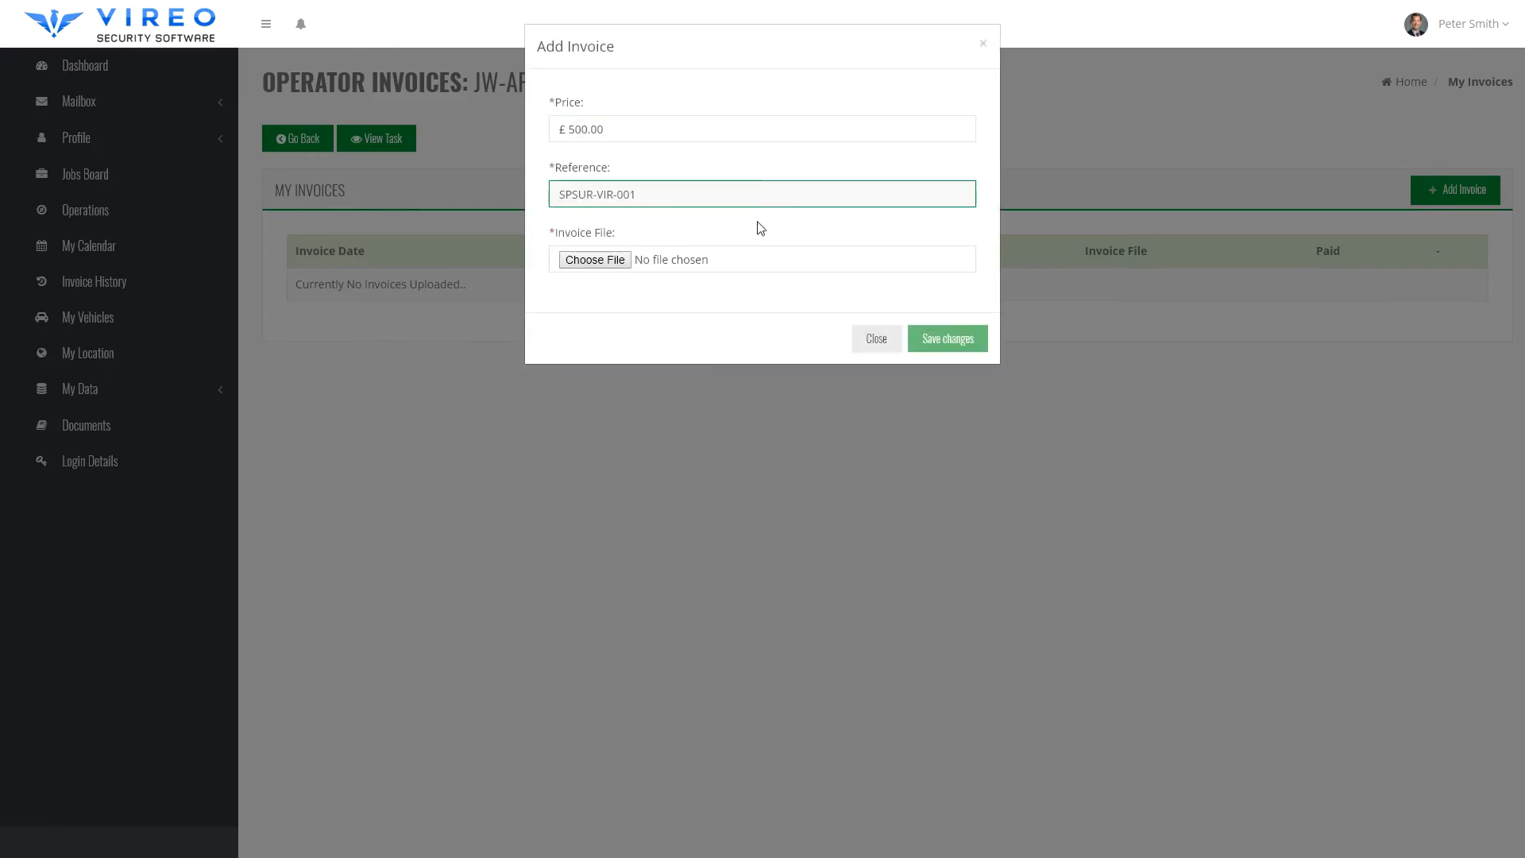
click(597, 259)
double_click(178, 180)
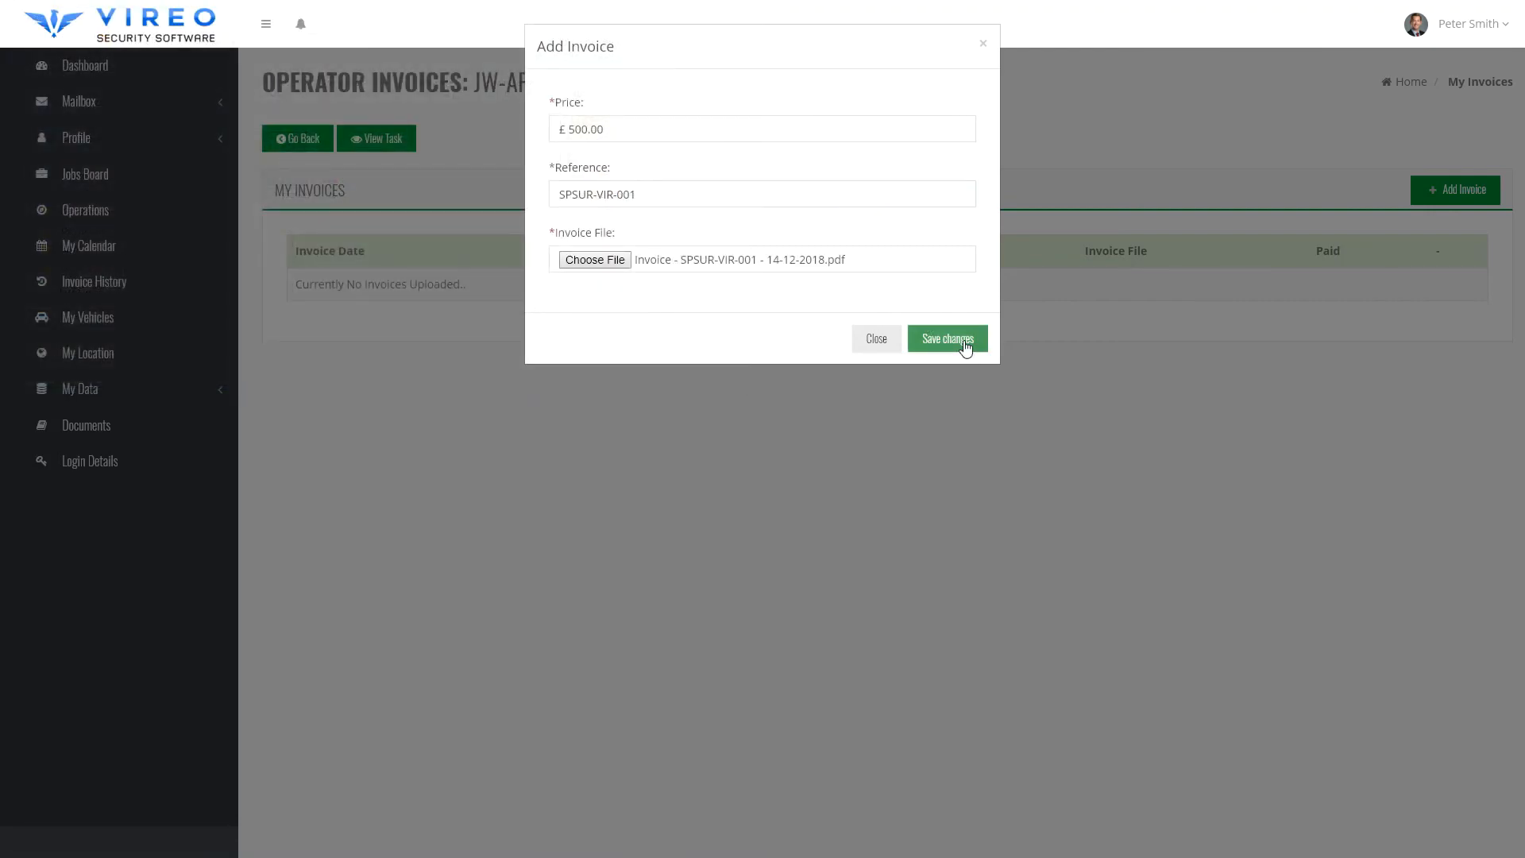
click(966, 347)
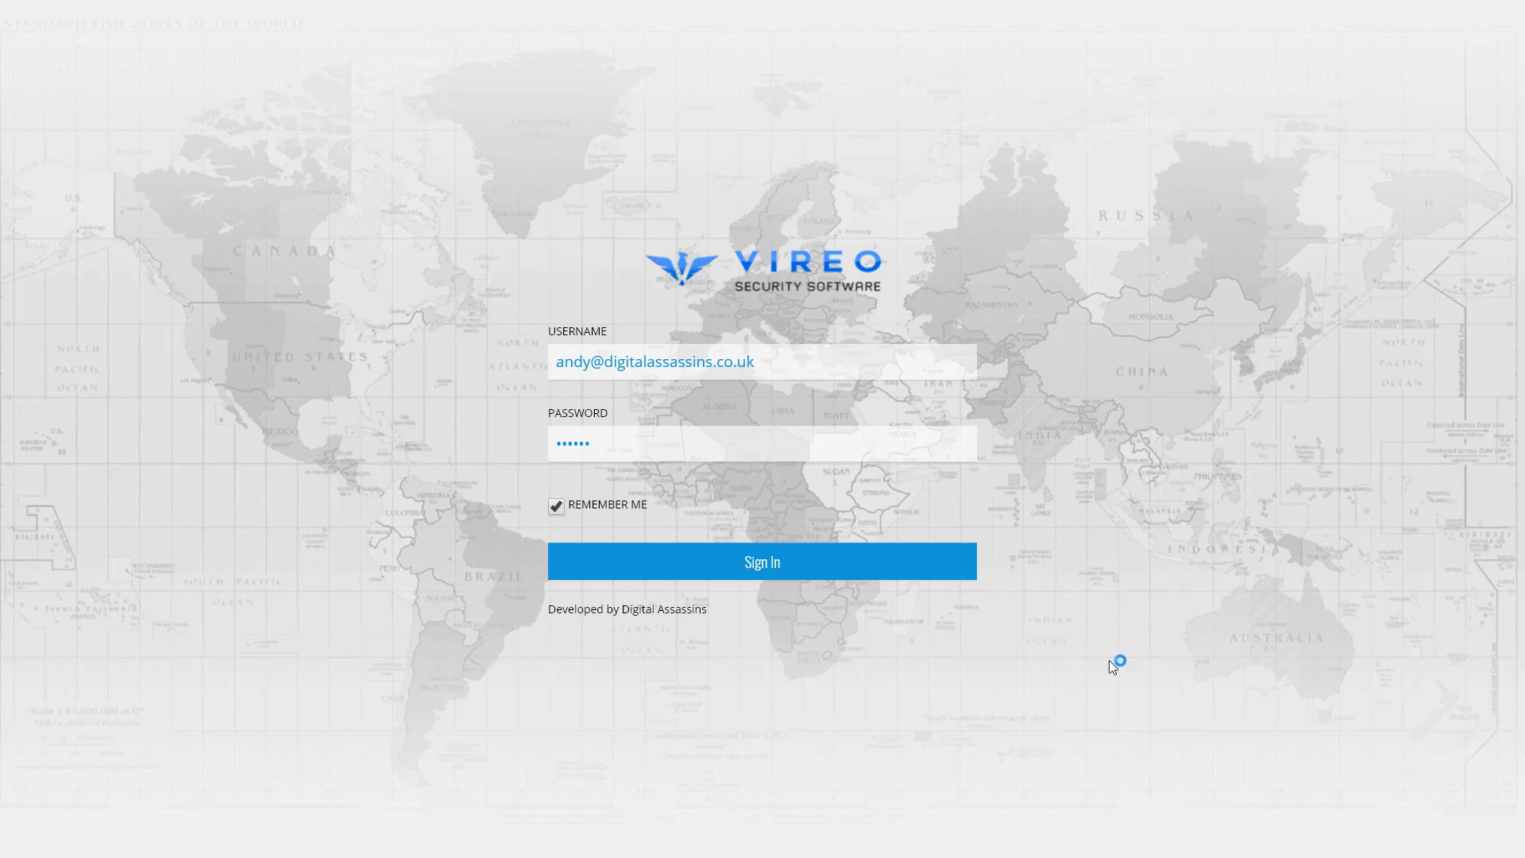
- Sign in with the saved administrator credentials and bring up the new notifications list
click(776, 570)
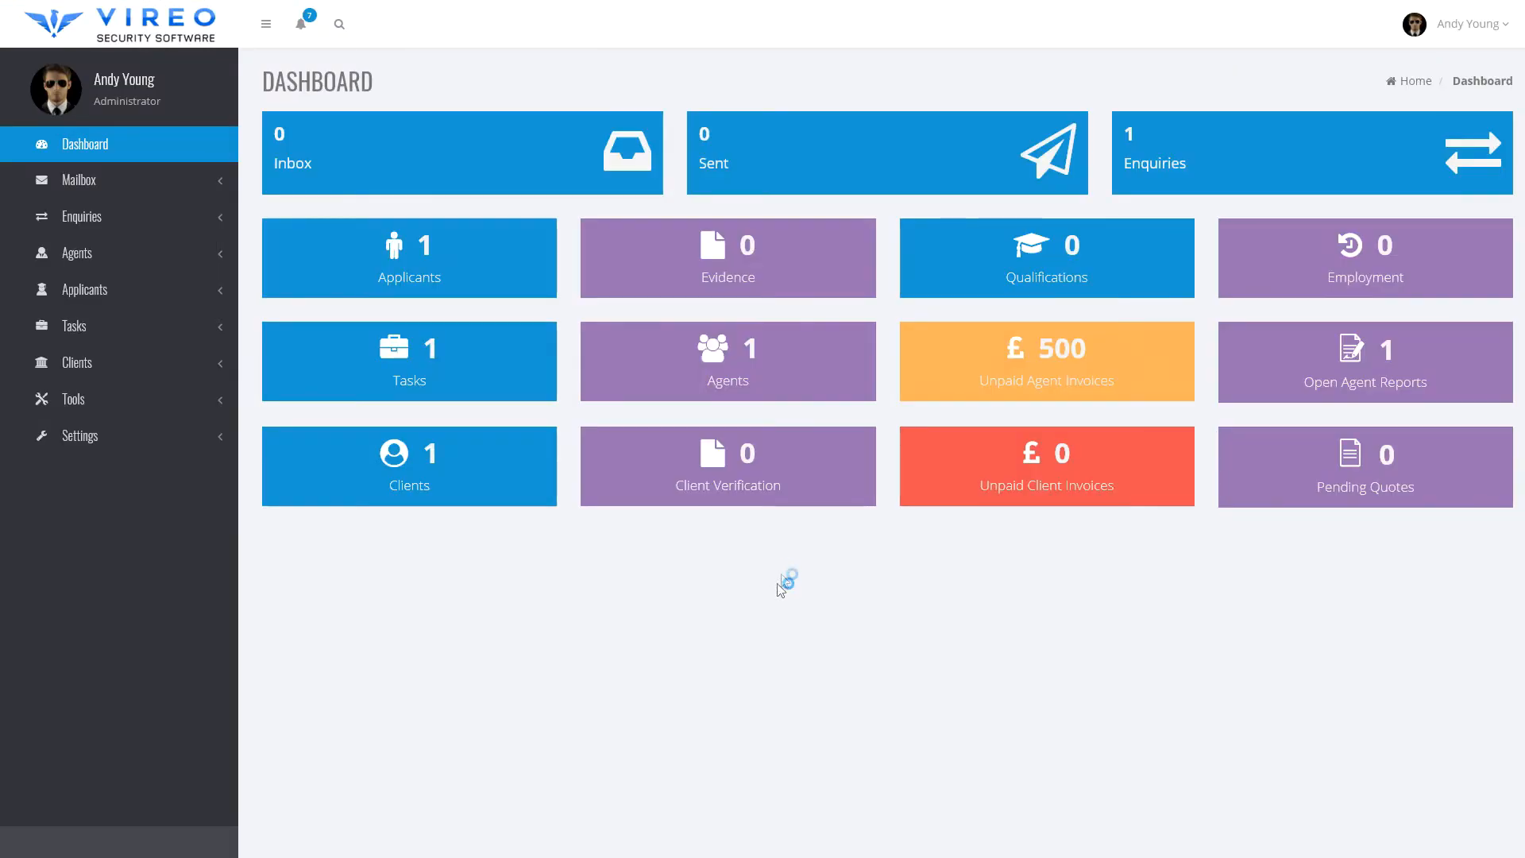
click(302, 30)
- Scroll through the seven administrator notifications, then mark them all as read
scroll(463, 301, down, 3)
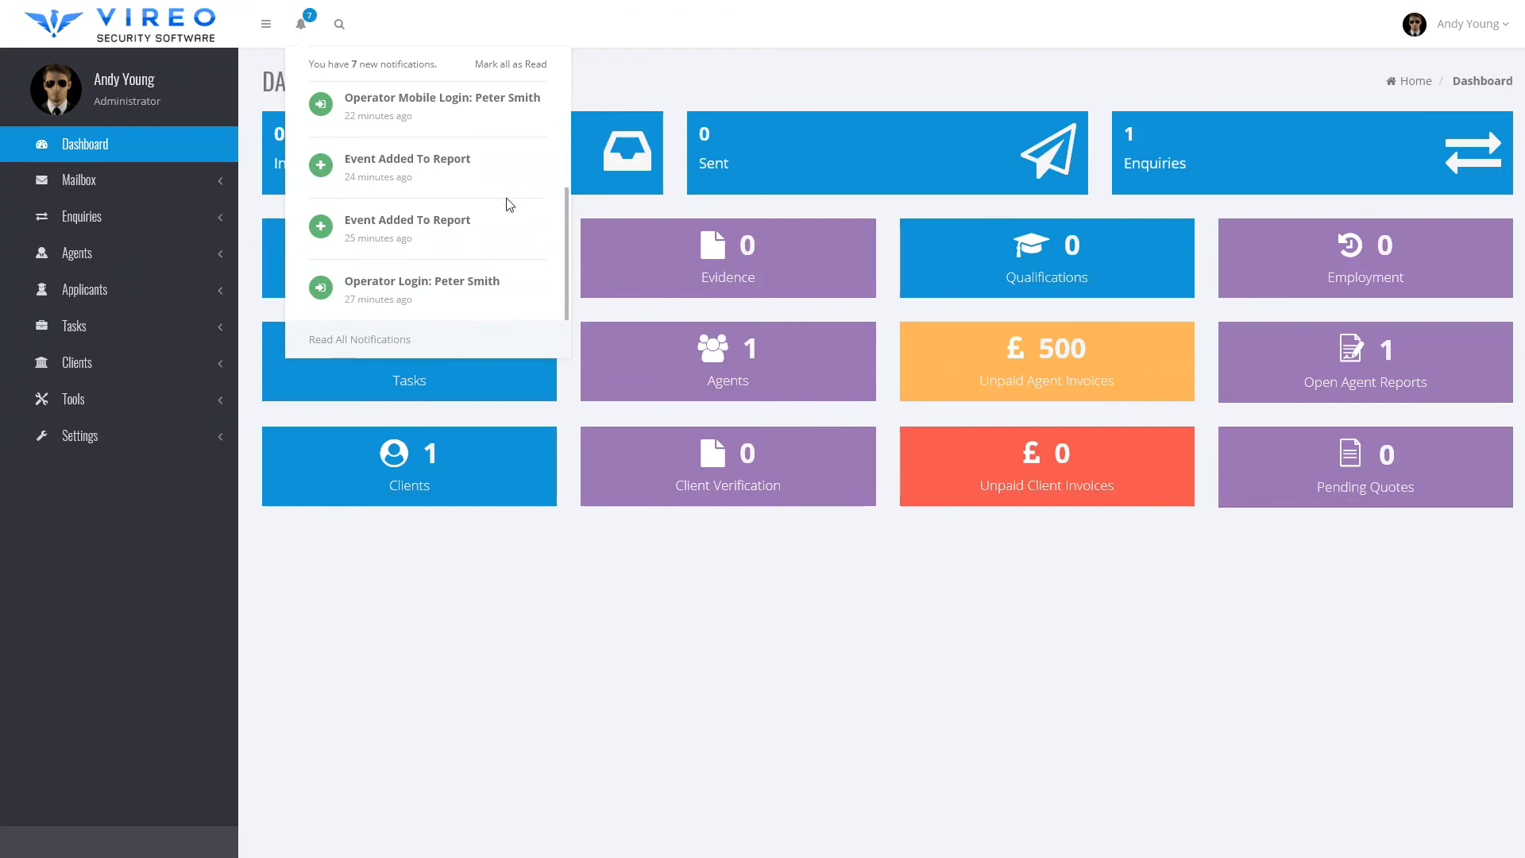
scroll(509, 205, up, 1)
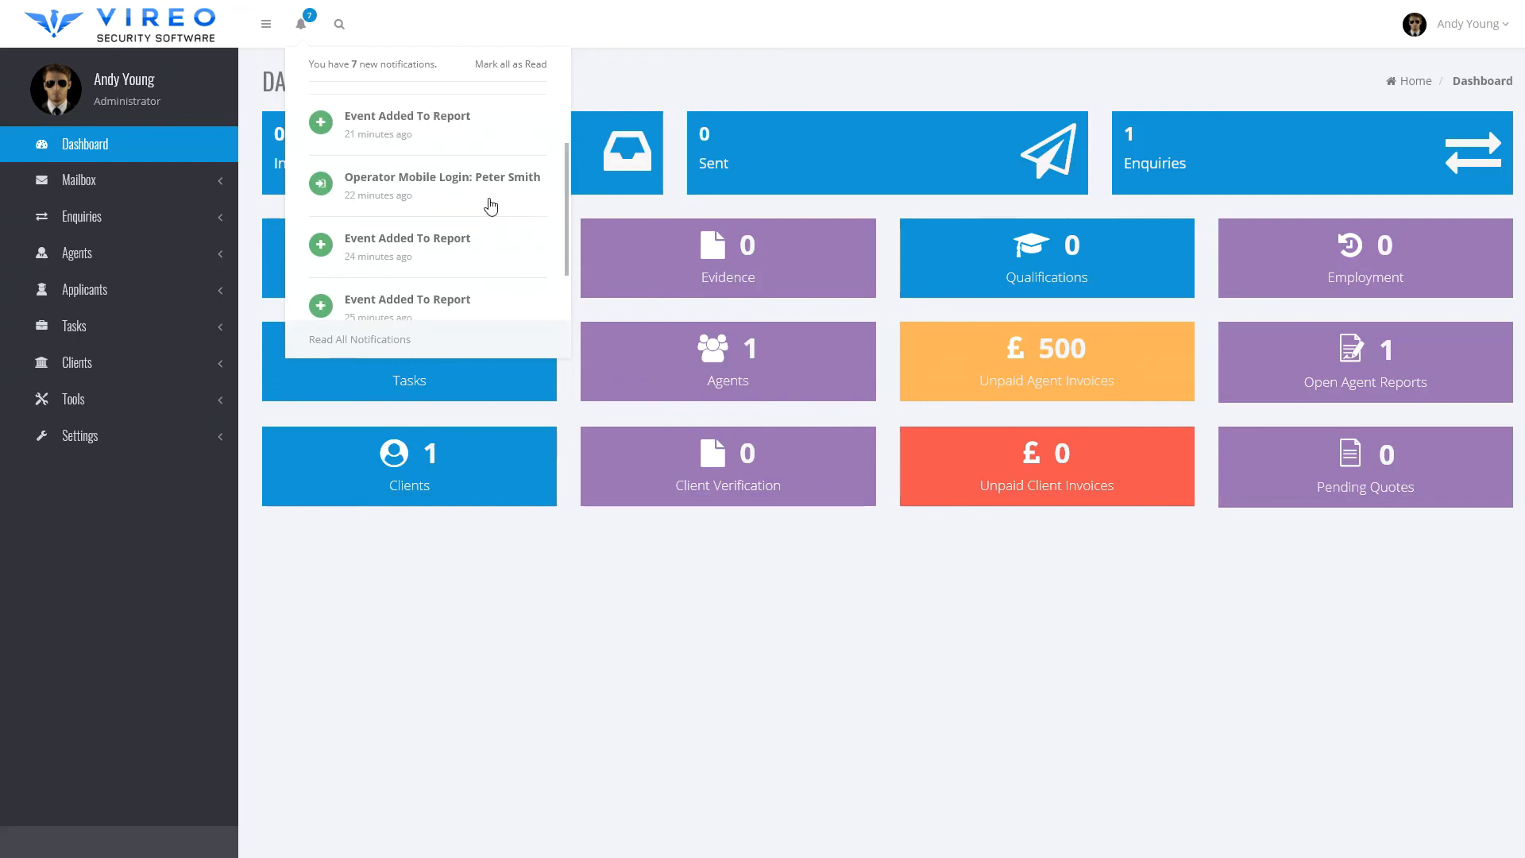
scroll(491, 206, up, 1)
scroll(492, 208, up, 1)
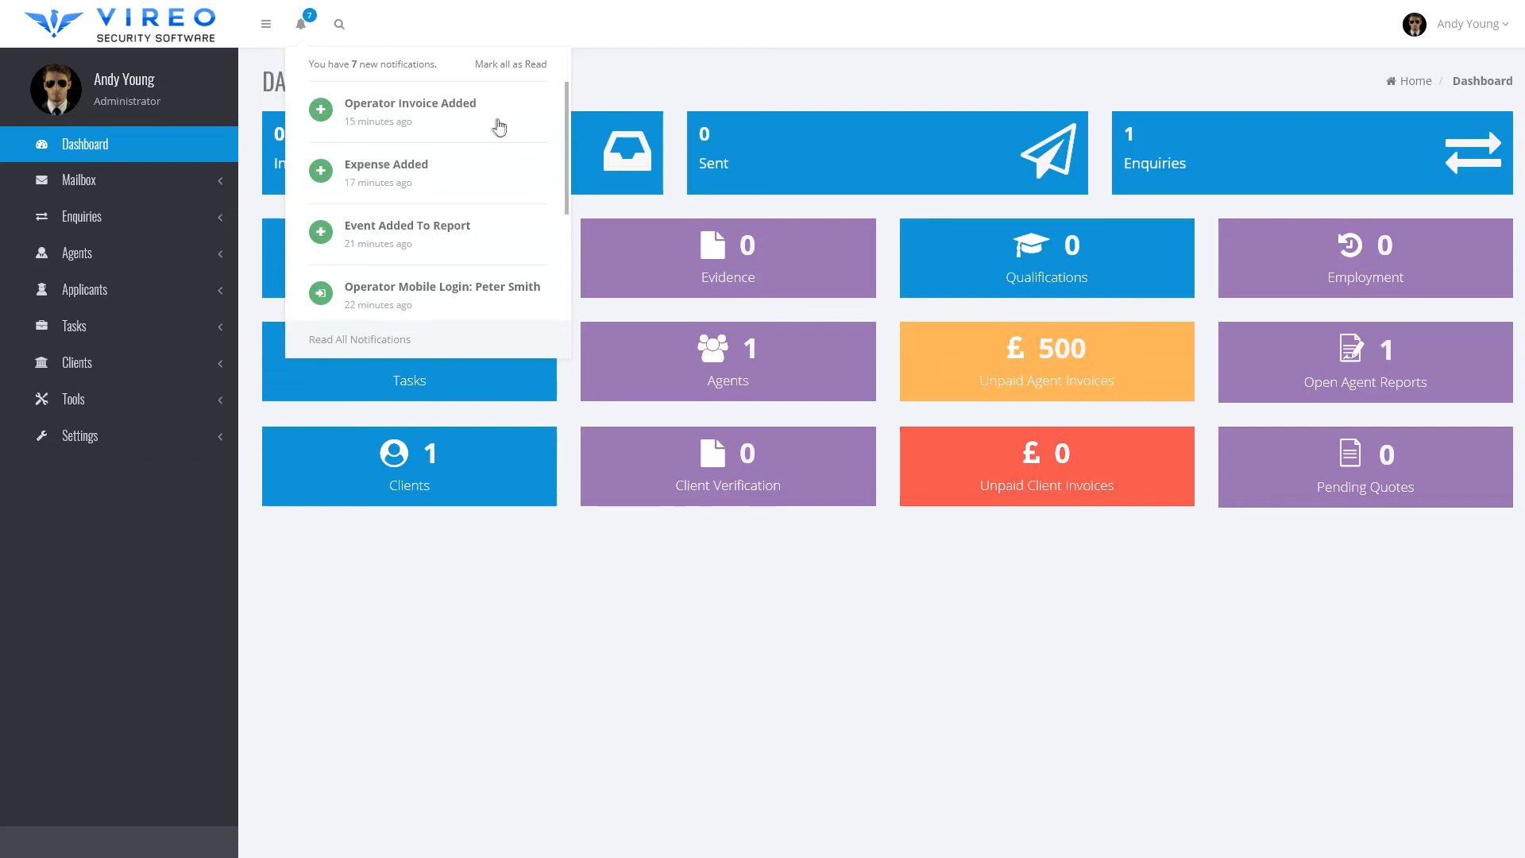
click(515, 72)
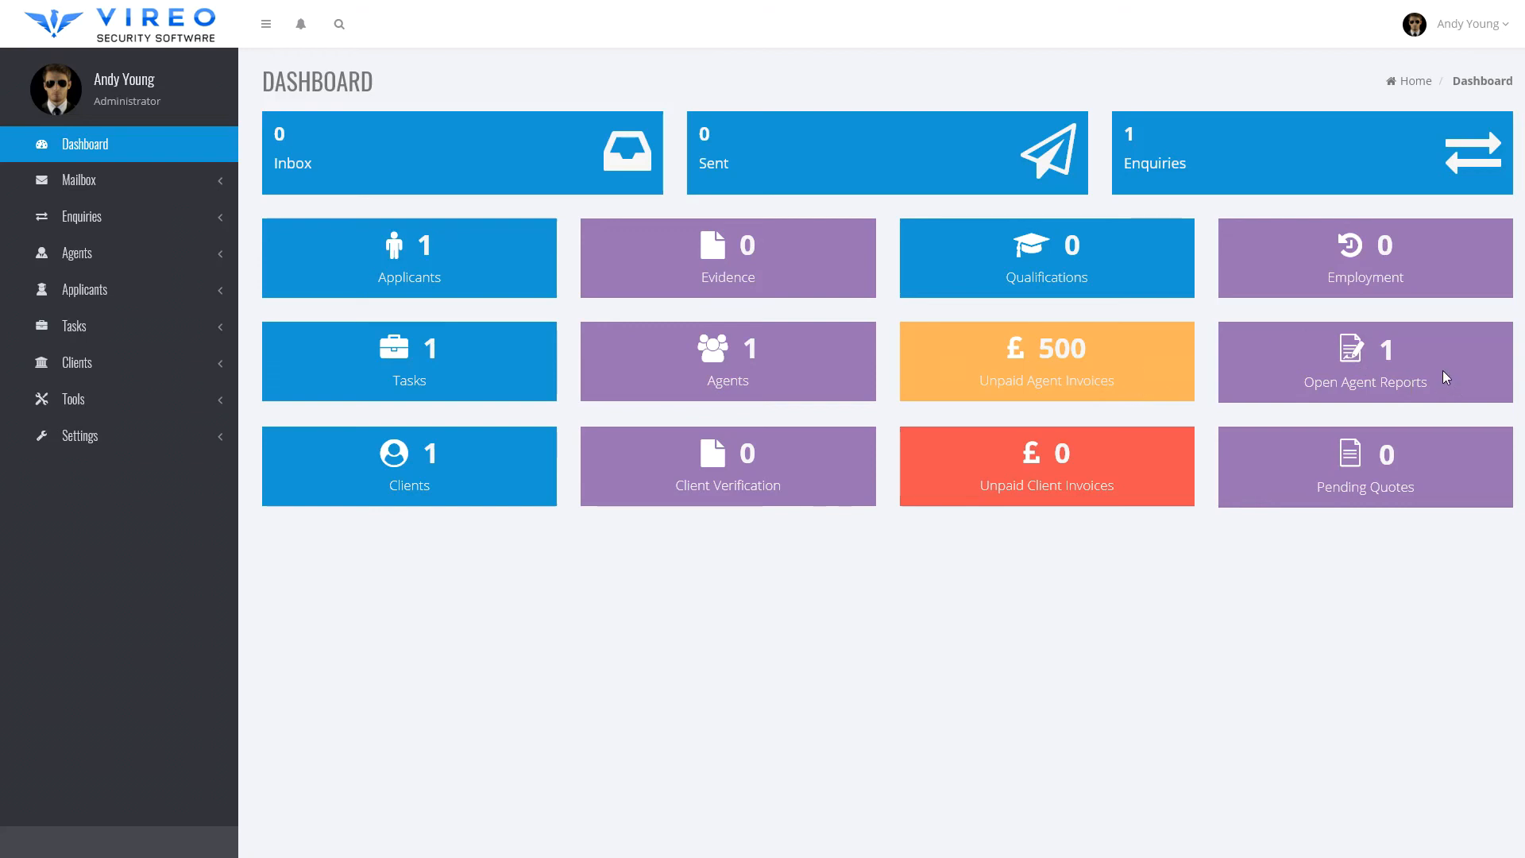
- Open JW-Affair report 44 and view the photo attached to the 09:30 event
click(1317, 368)
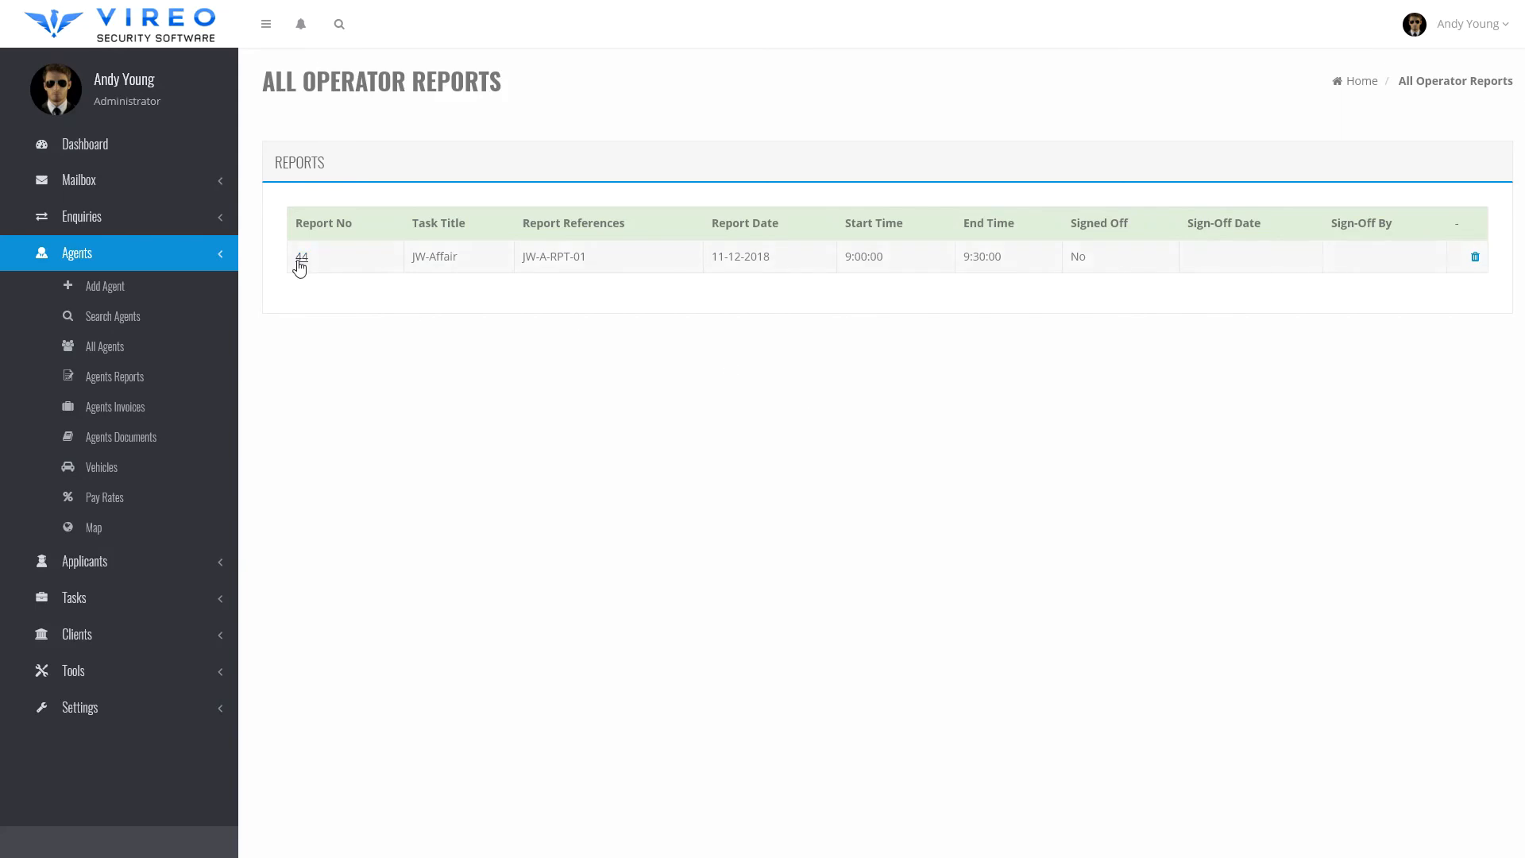
click(300, 259)
scroll(1286, 503, down, 8)
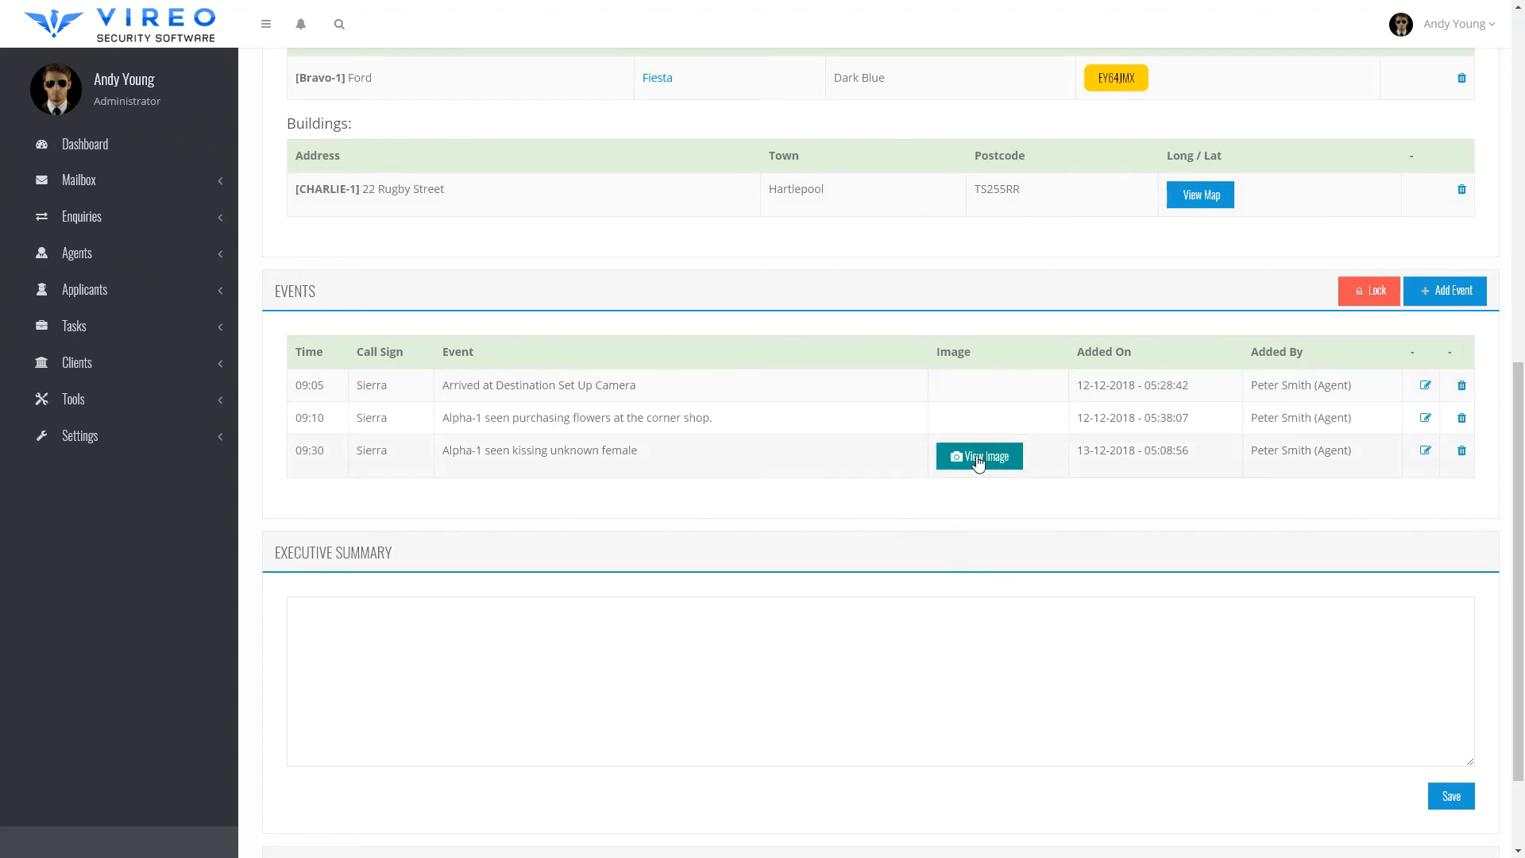
click(975, 469)
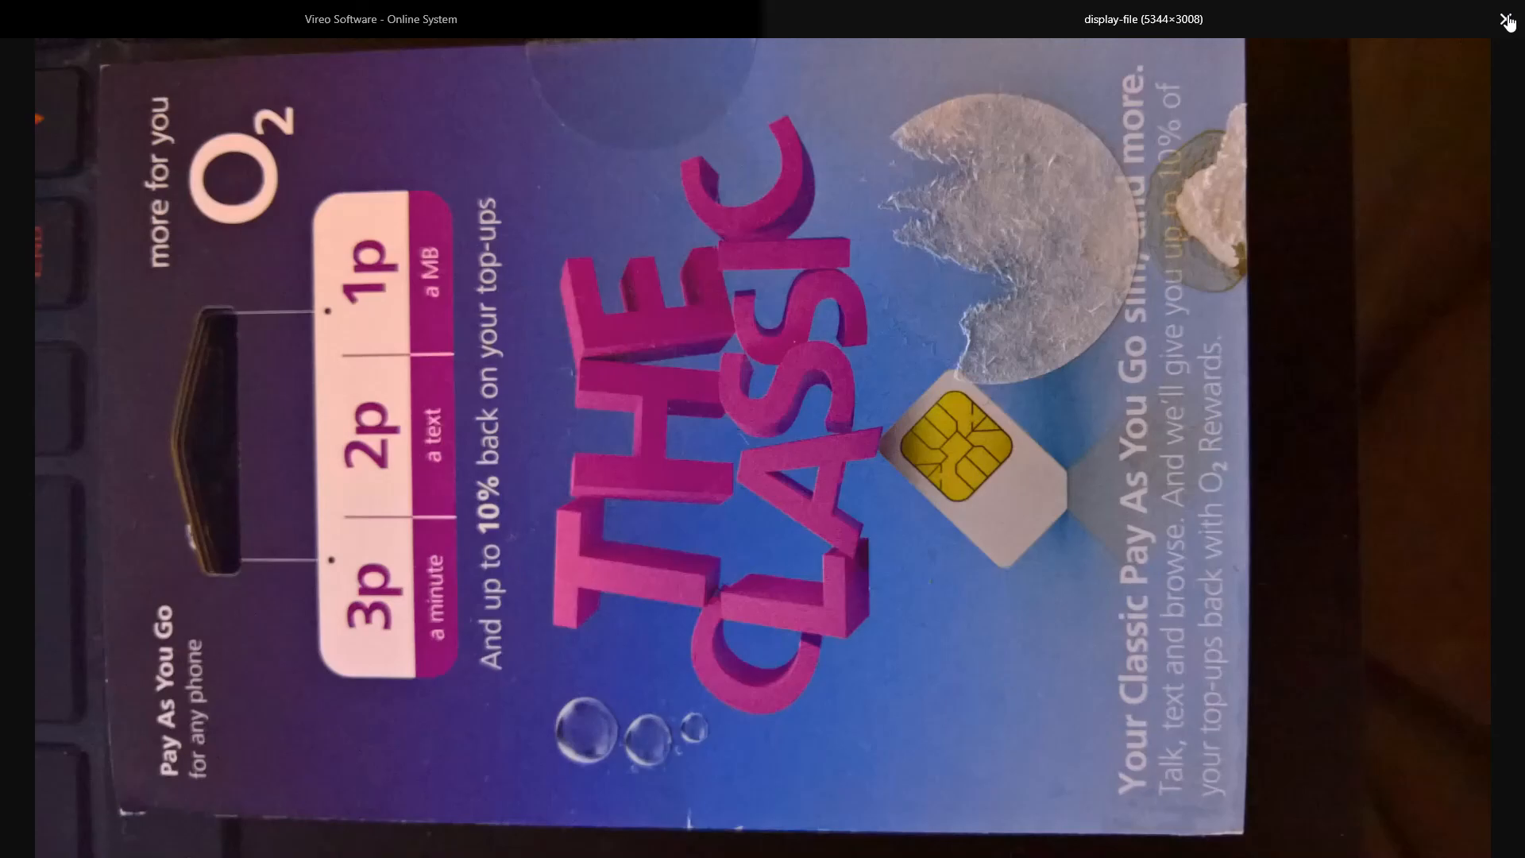
click(1505, 20)
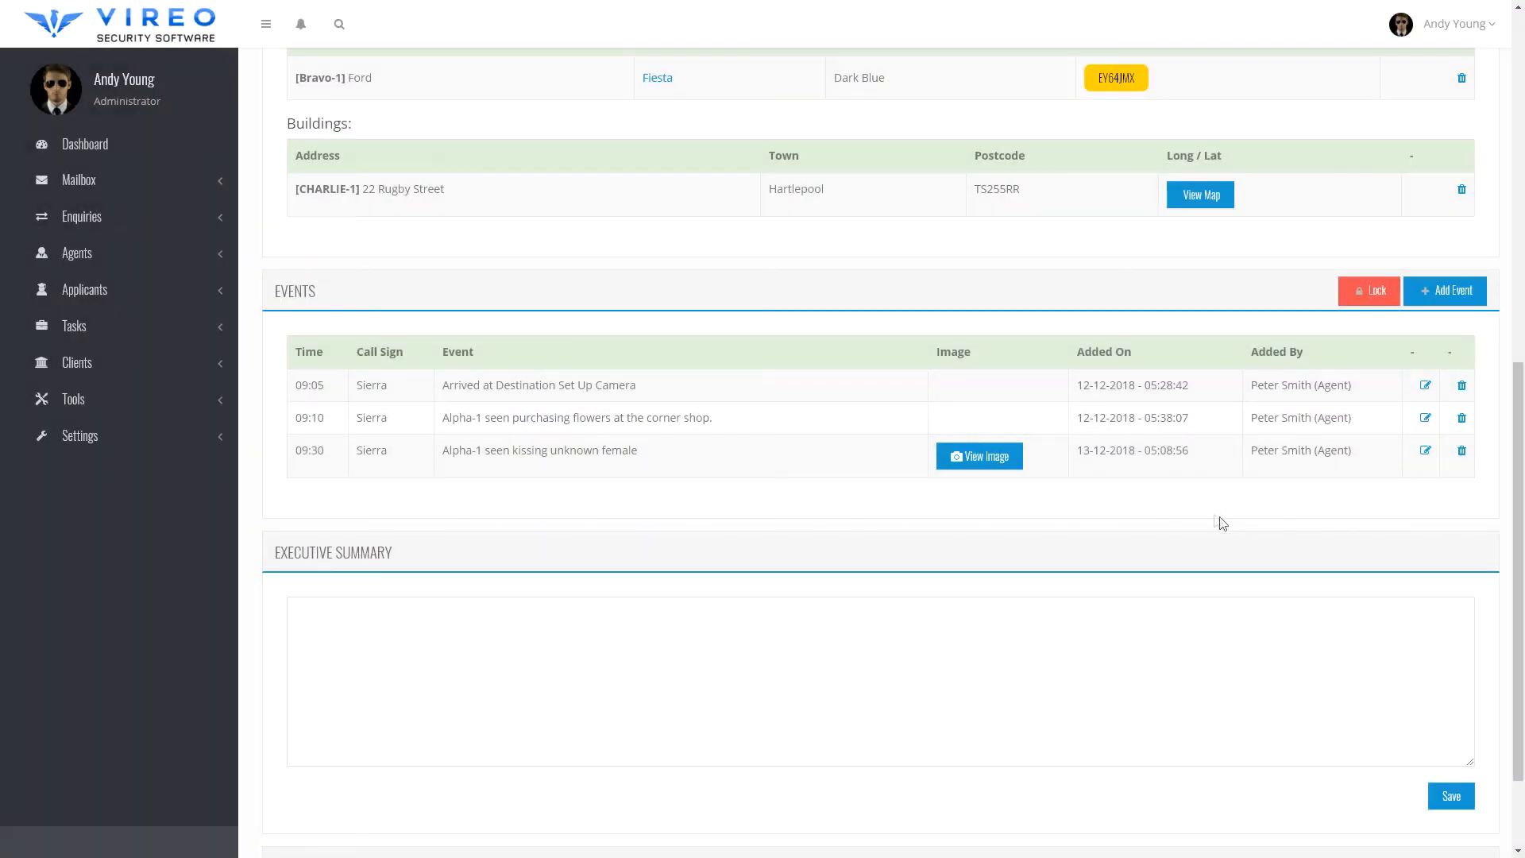
- Lock the report's events and view the surveillance log as a PDF
click(1380, 304)
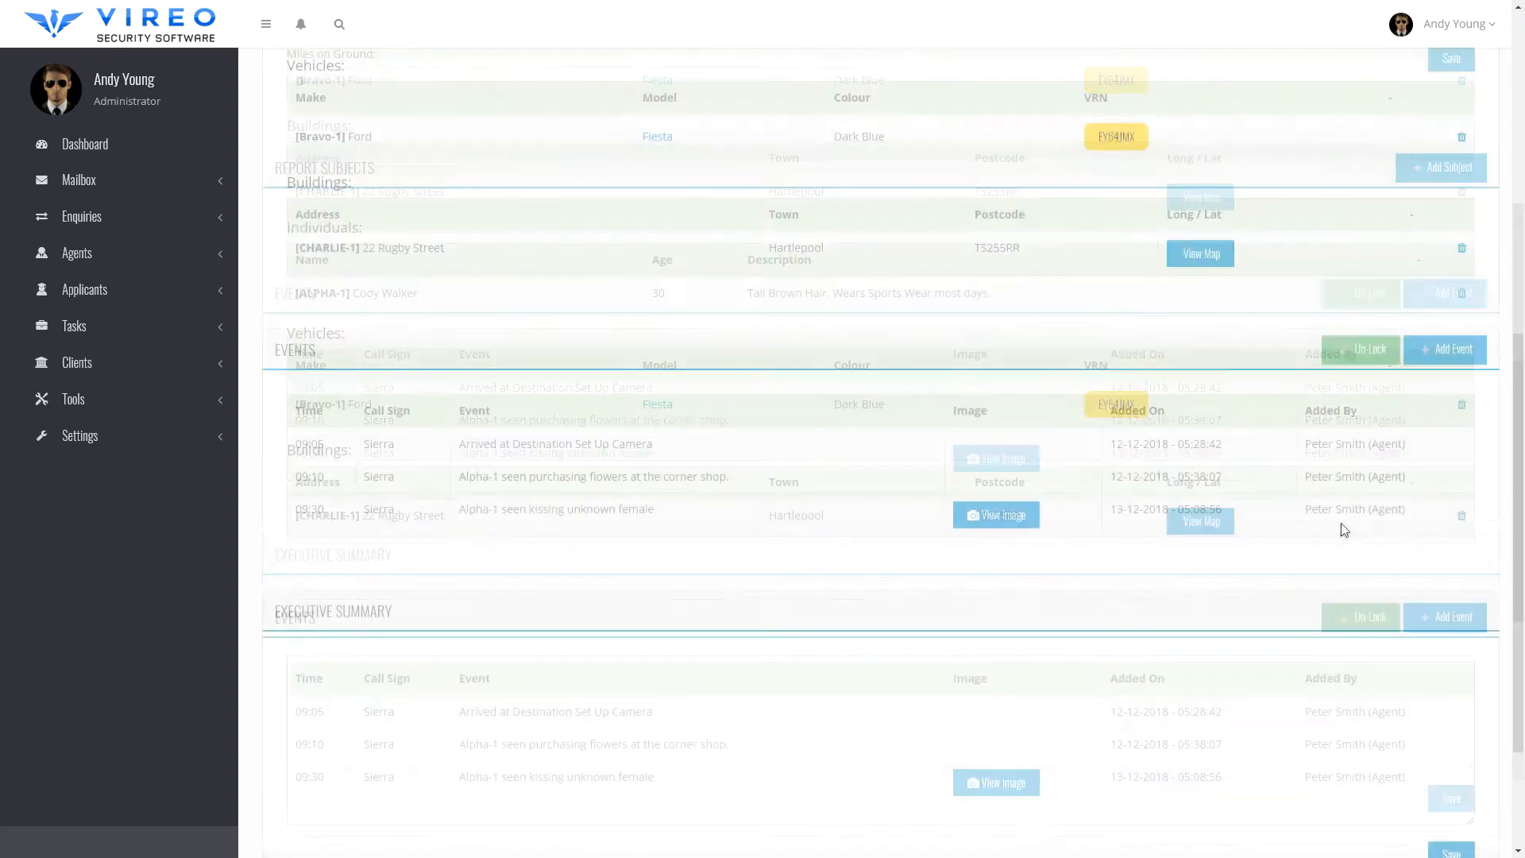
scroll(1348, 527, up, 10)
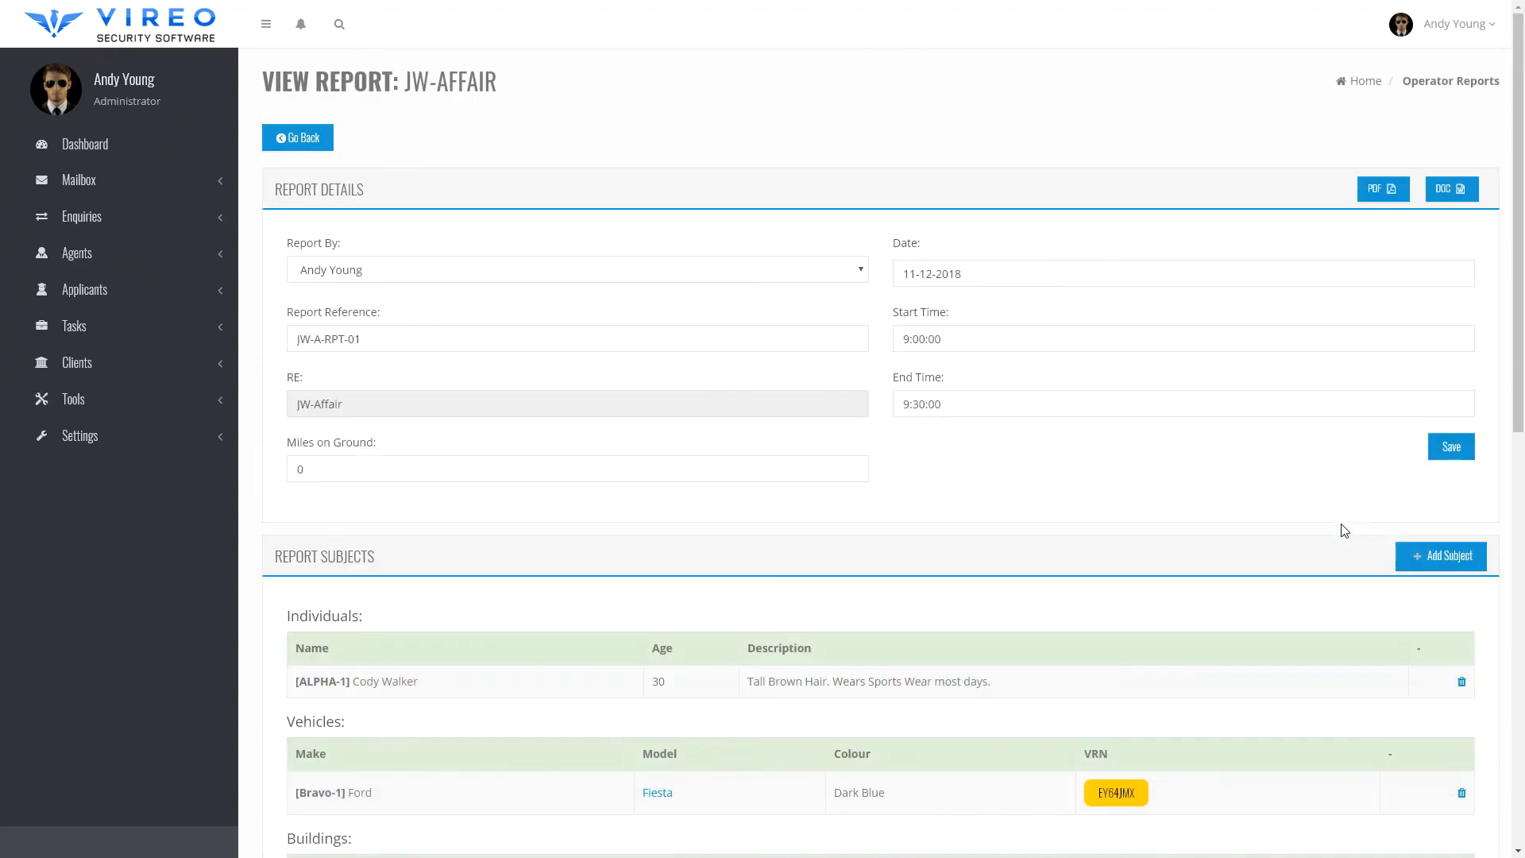
click(1385, 198)
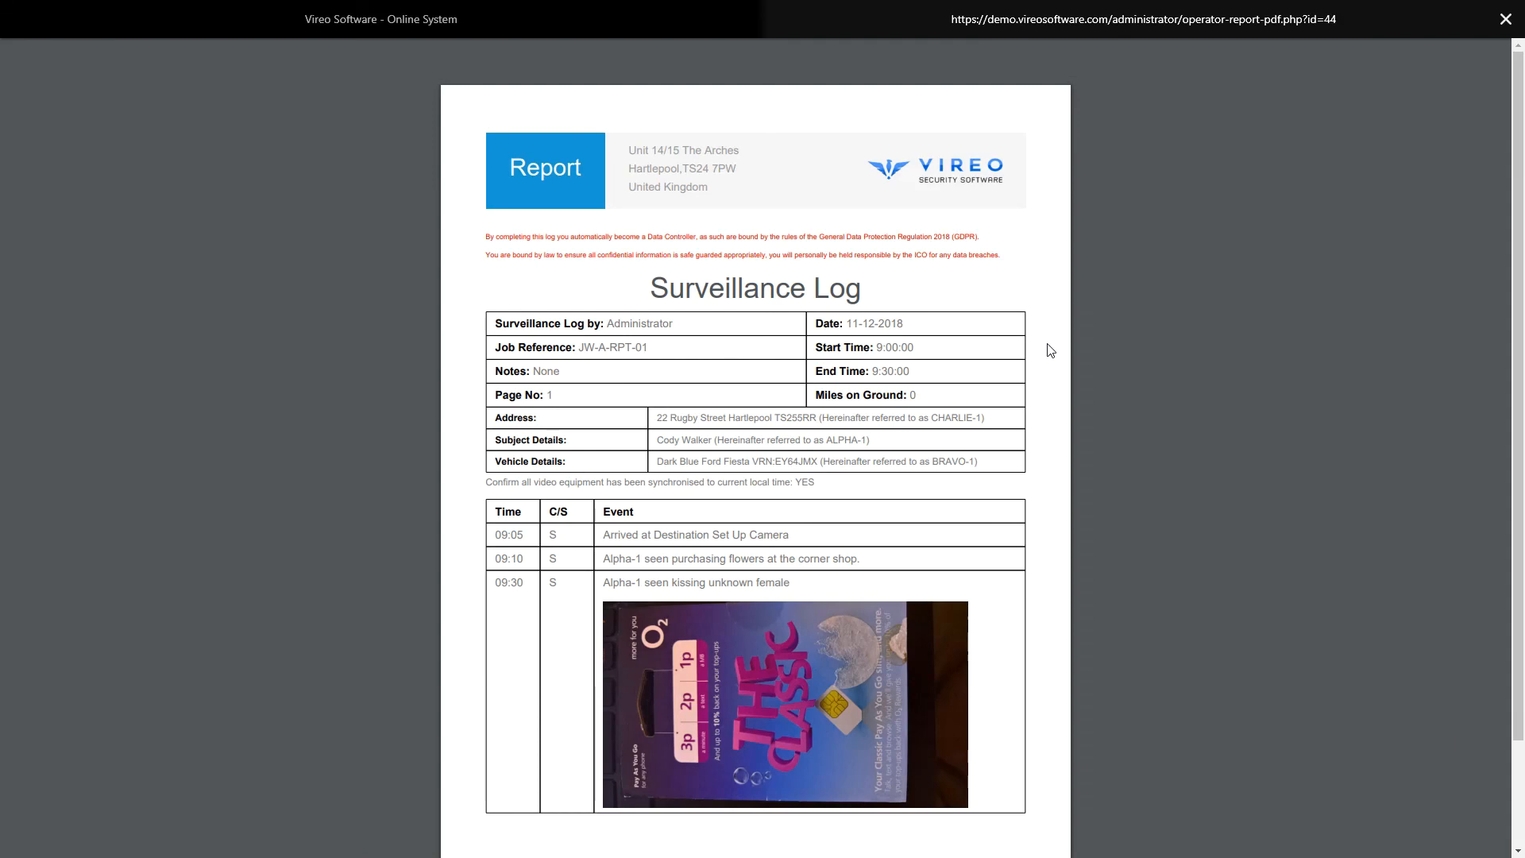
scroll(1046, 345, down, 2)
scroll(1045, 345, up, 2)
- Close the PDF, then paste in and save the report's executive summary
click(1046, 344)
scroll(1245, 517, down, 5)
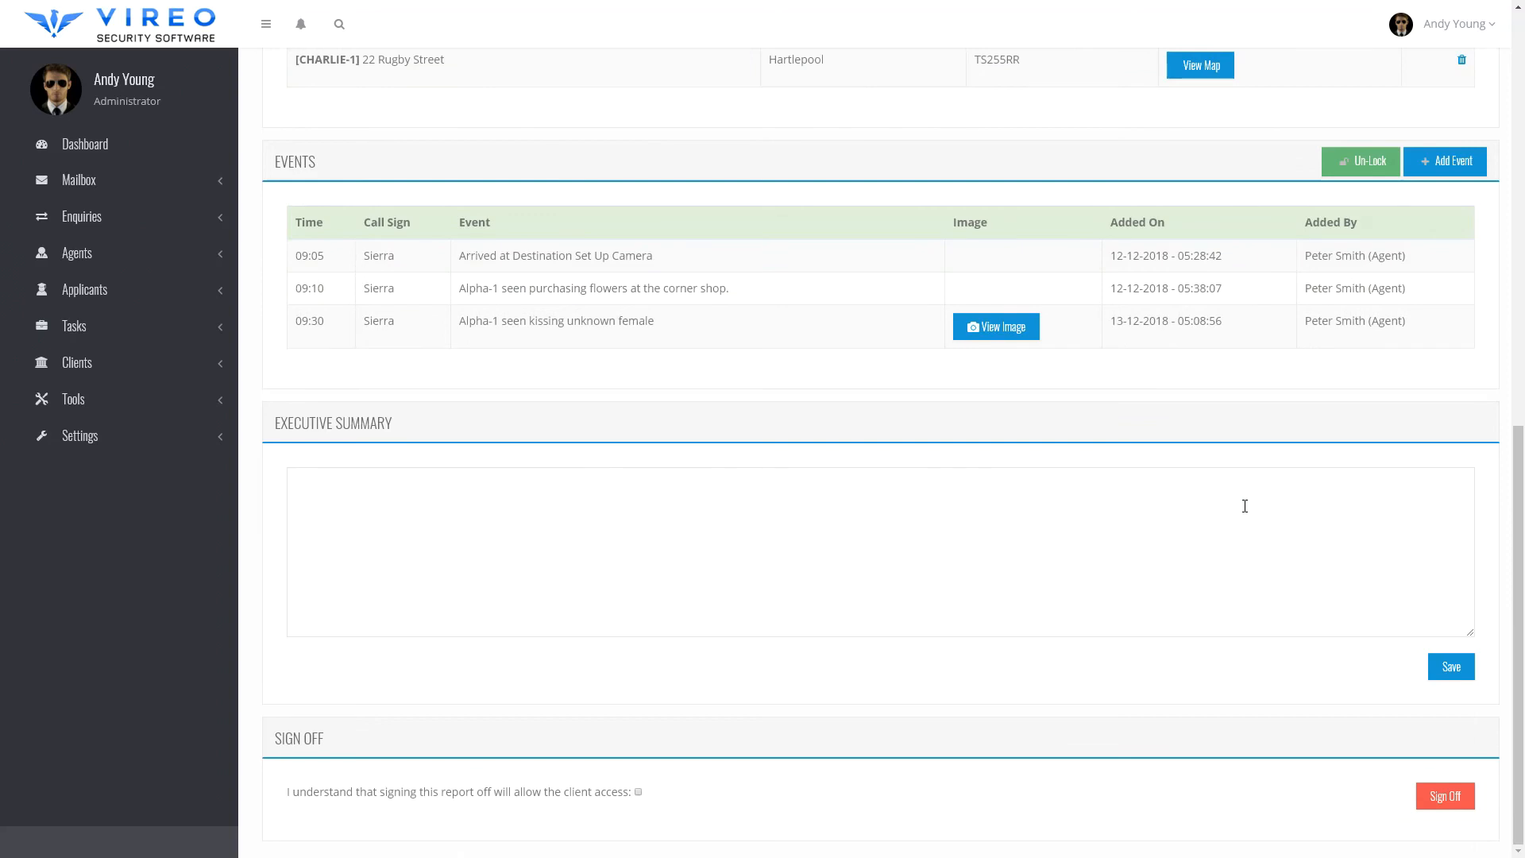
click(1245, 506)
text(This is the executive summary from the first report we created for the client and this would be a total summary of this individual report, it could explain anything that was in the report as well as pointing out report media that had been uploaded.)
click(1454, 669)
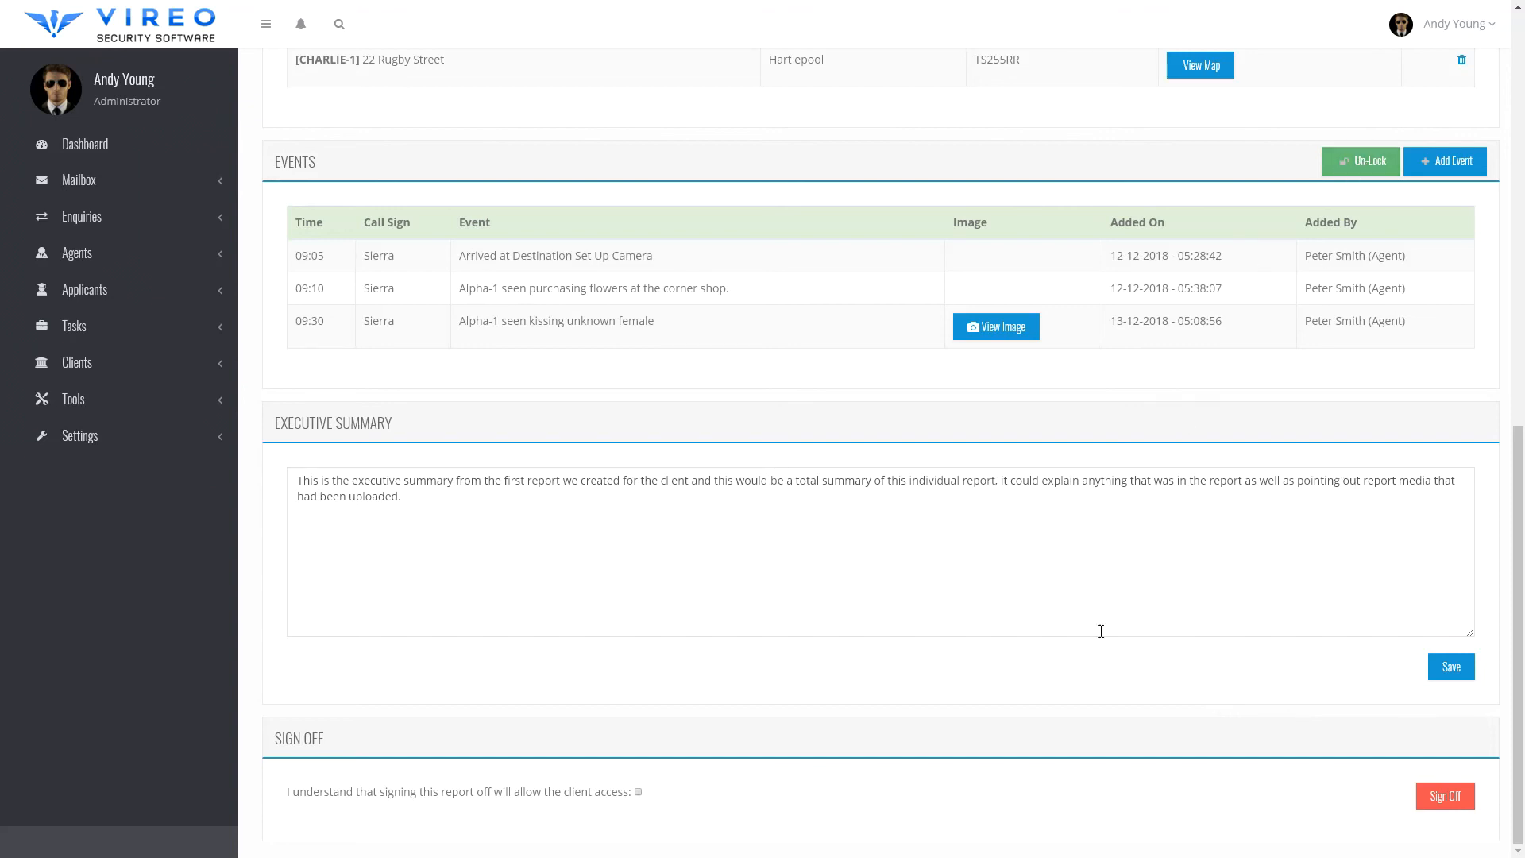
- Sign off the report granting client access, then return to the JW-Affair task details
click(639, 792)
click(1440, 801)
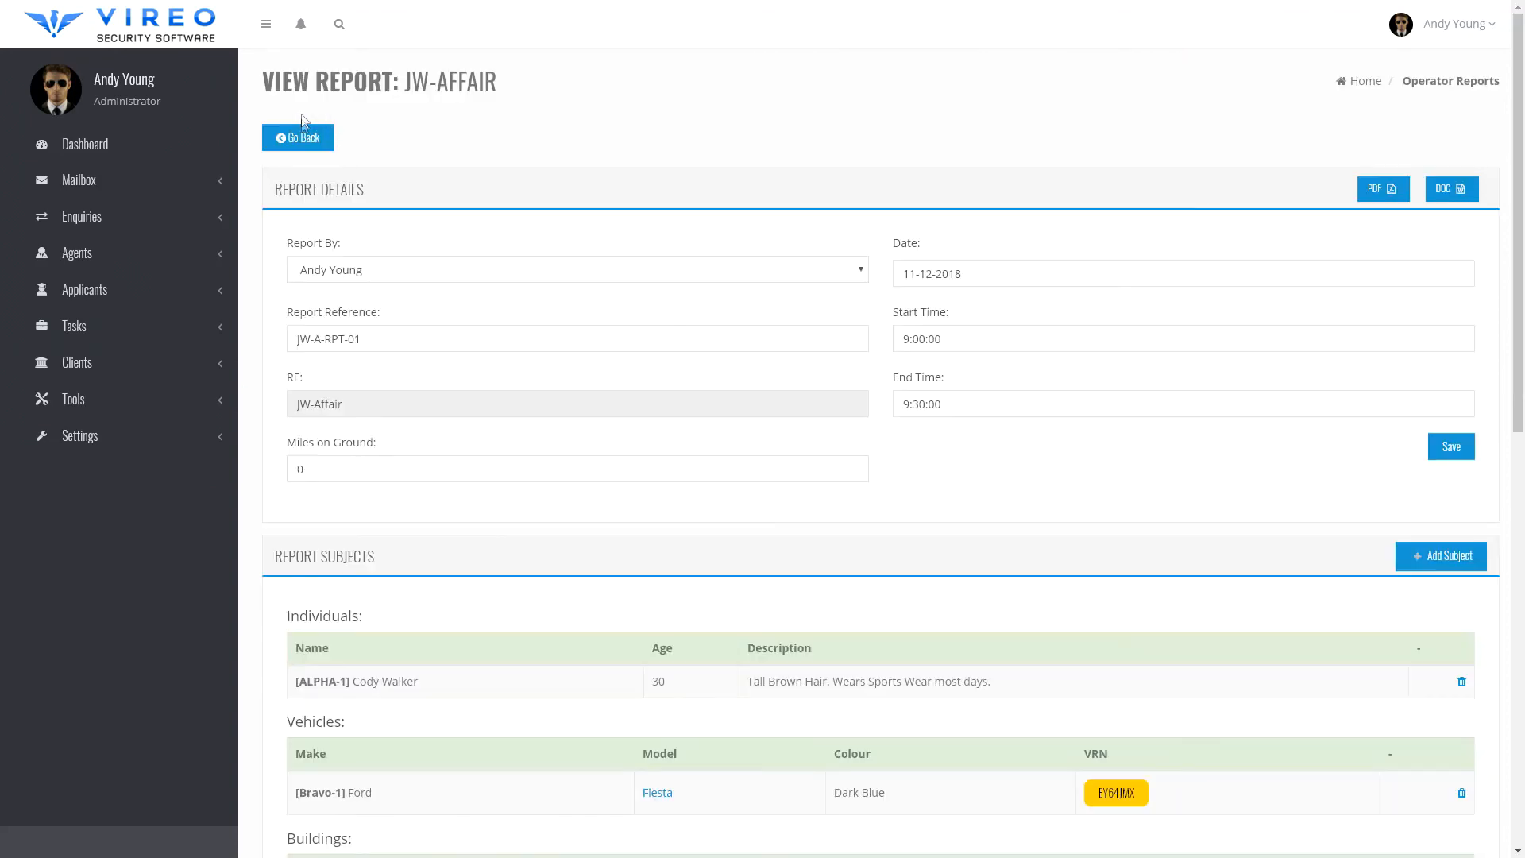
click(308, 139)
click(314, 141)
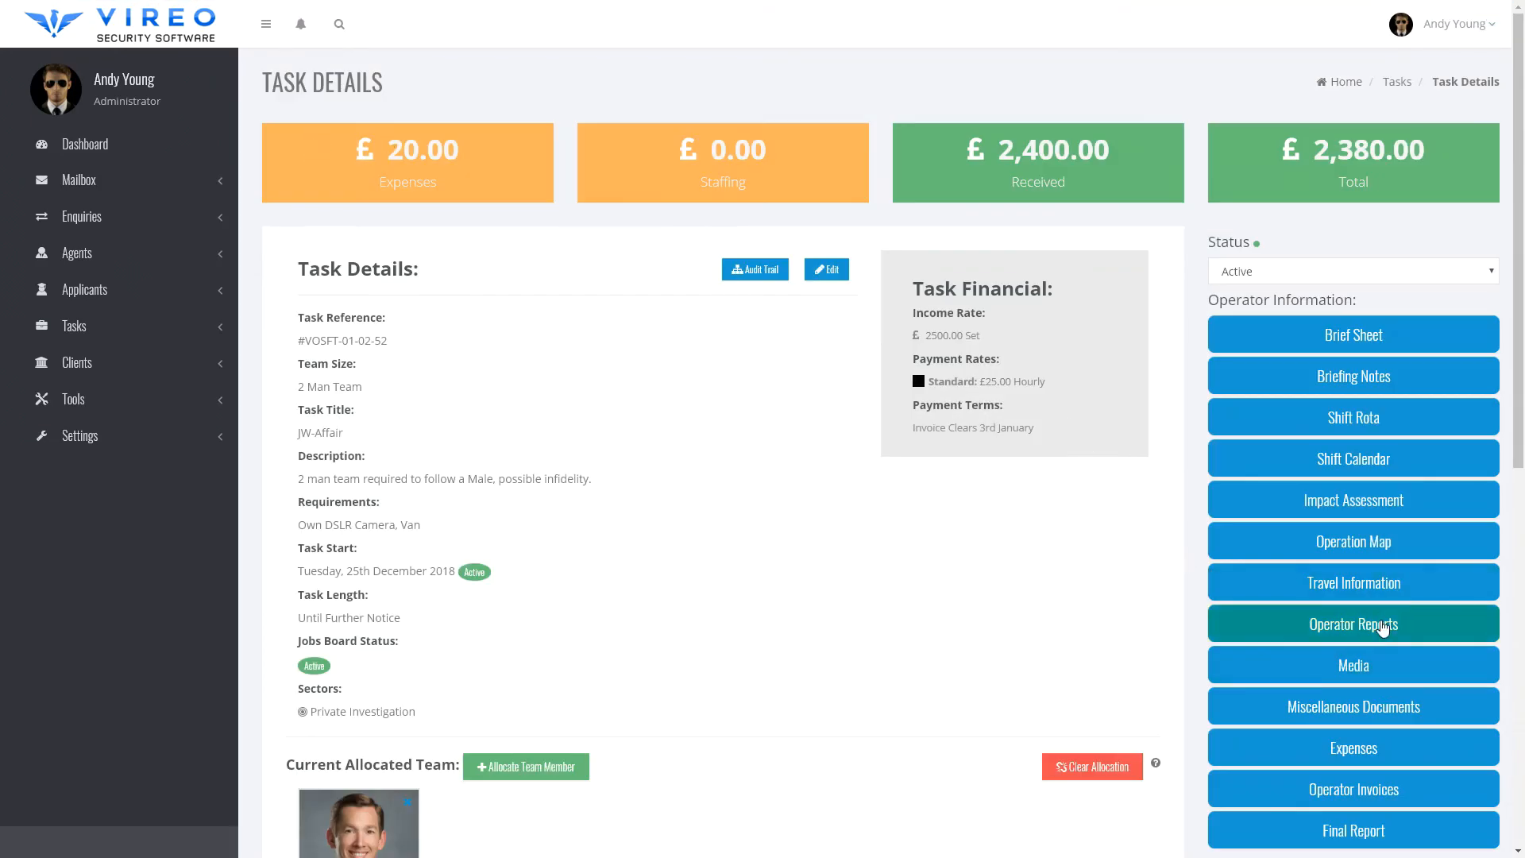
- Create operator report JW-A-RPT-02 dated 12-12-2018, 09:00–15:00, and open it
click(1291, 625)
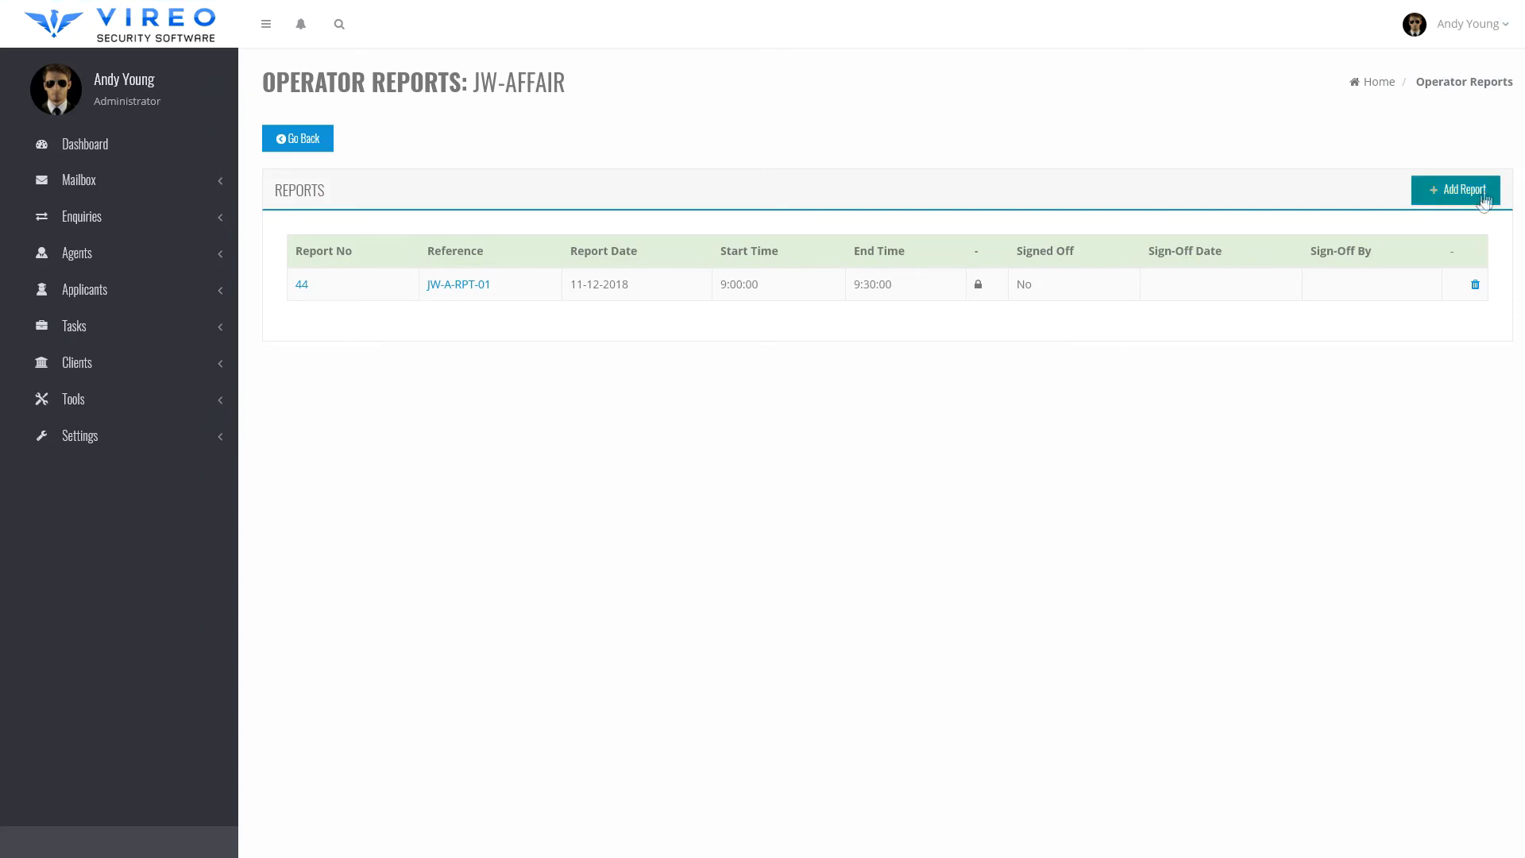
click(1464, 189)
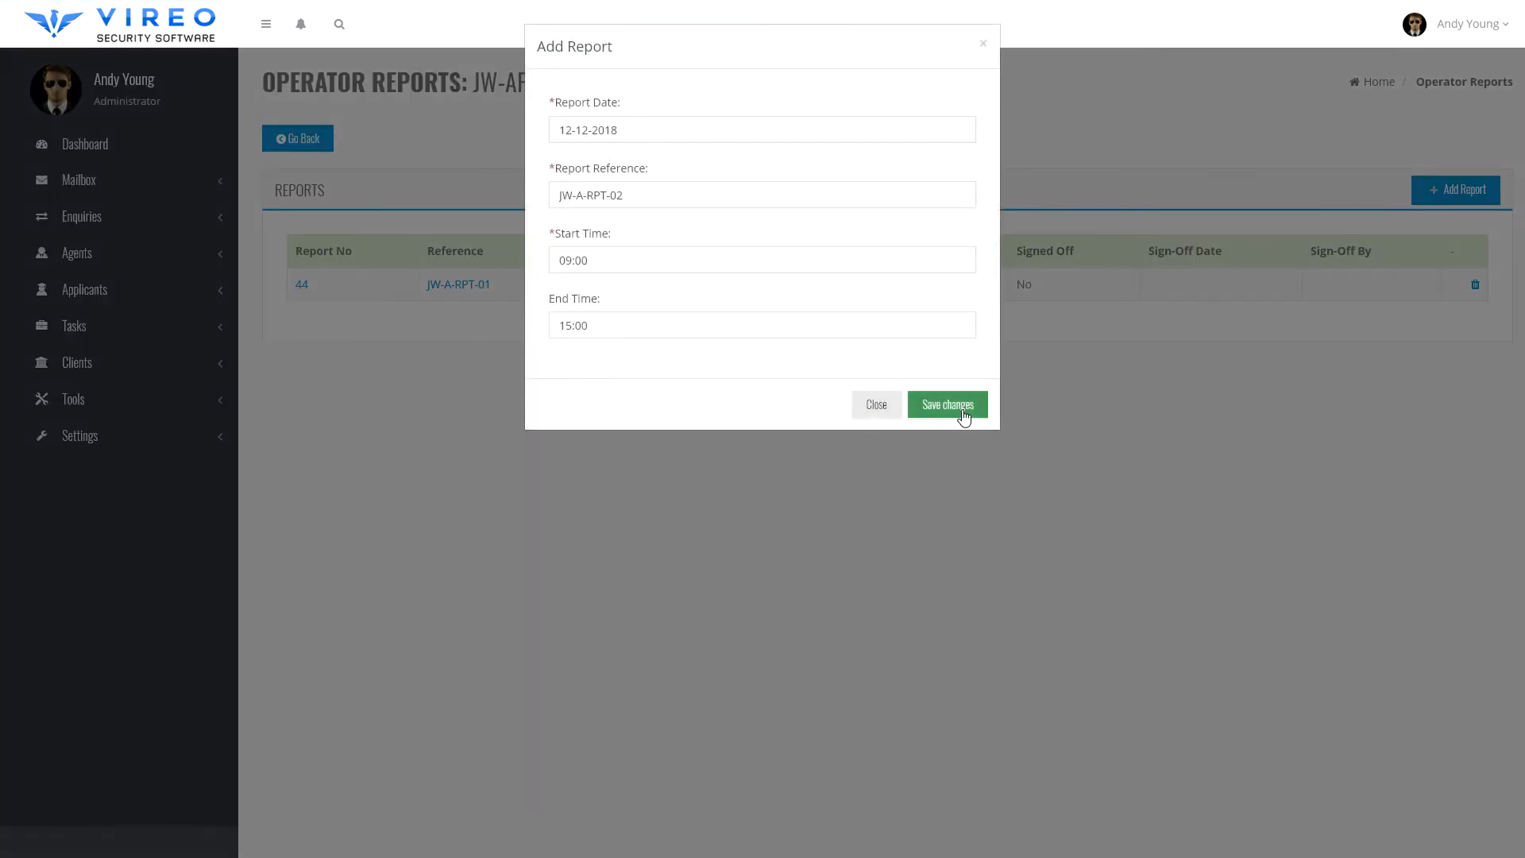
click(948, 405)
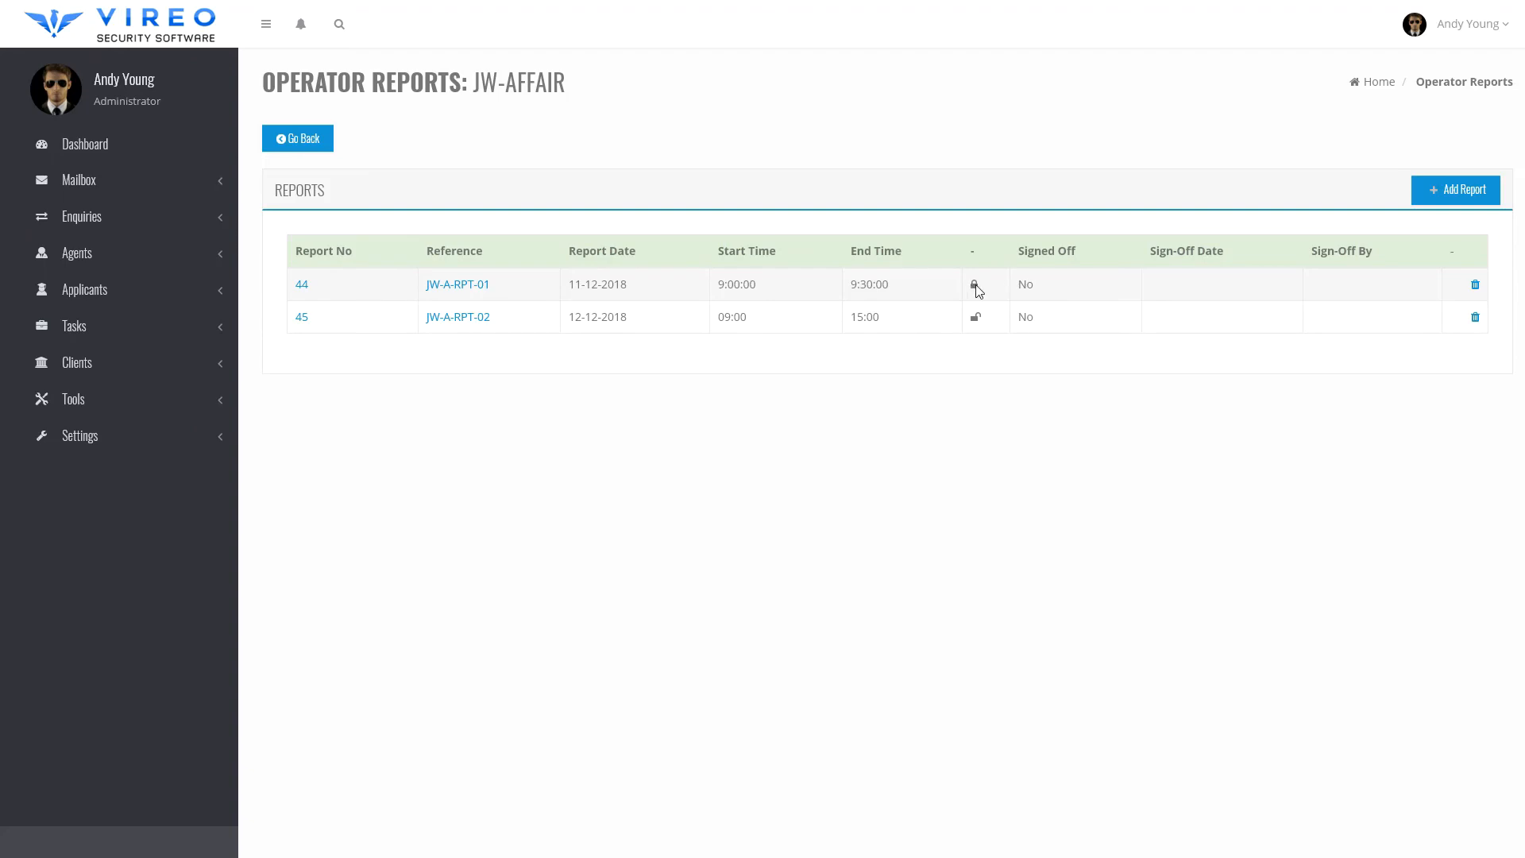
click(459, 318)
- Add the 10:05 camera set-up event to report JW-A-RPT-02
scroll(1178, 456, down, 8)
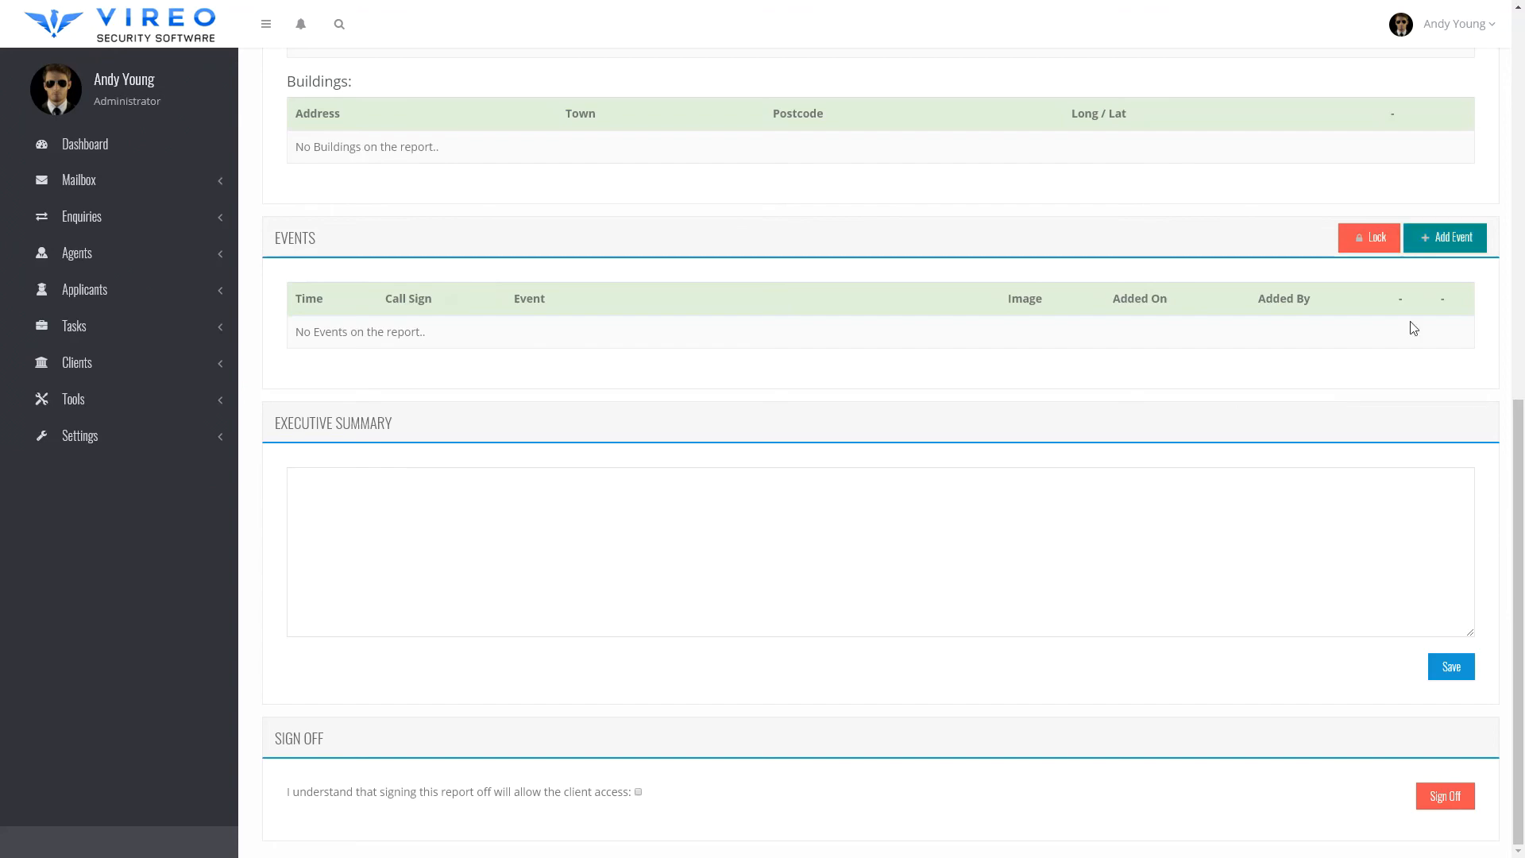
click(1445, 237)
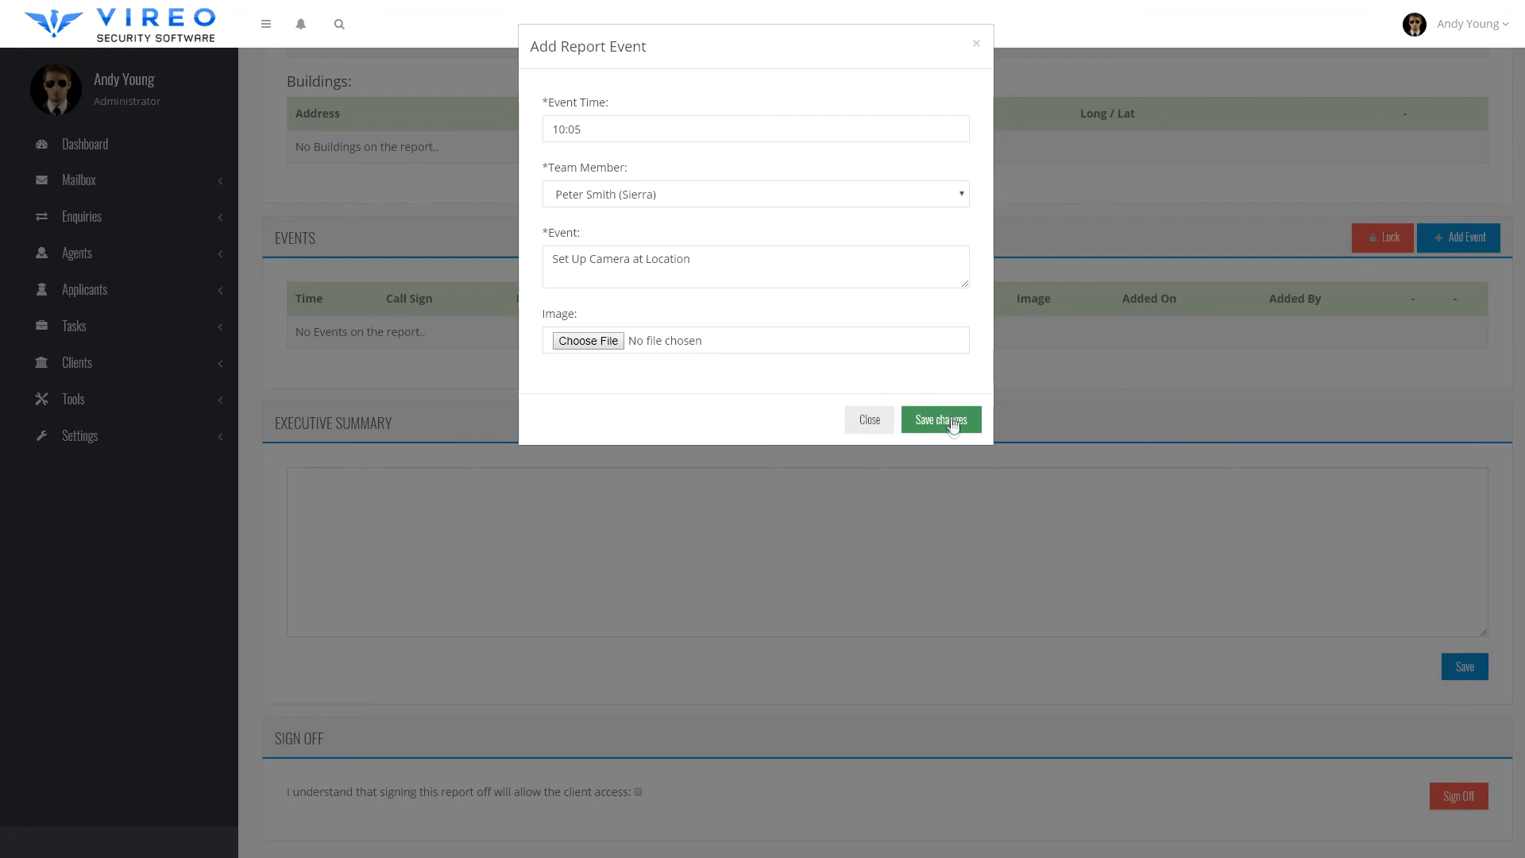
click(946, 423)
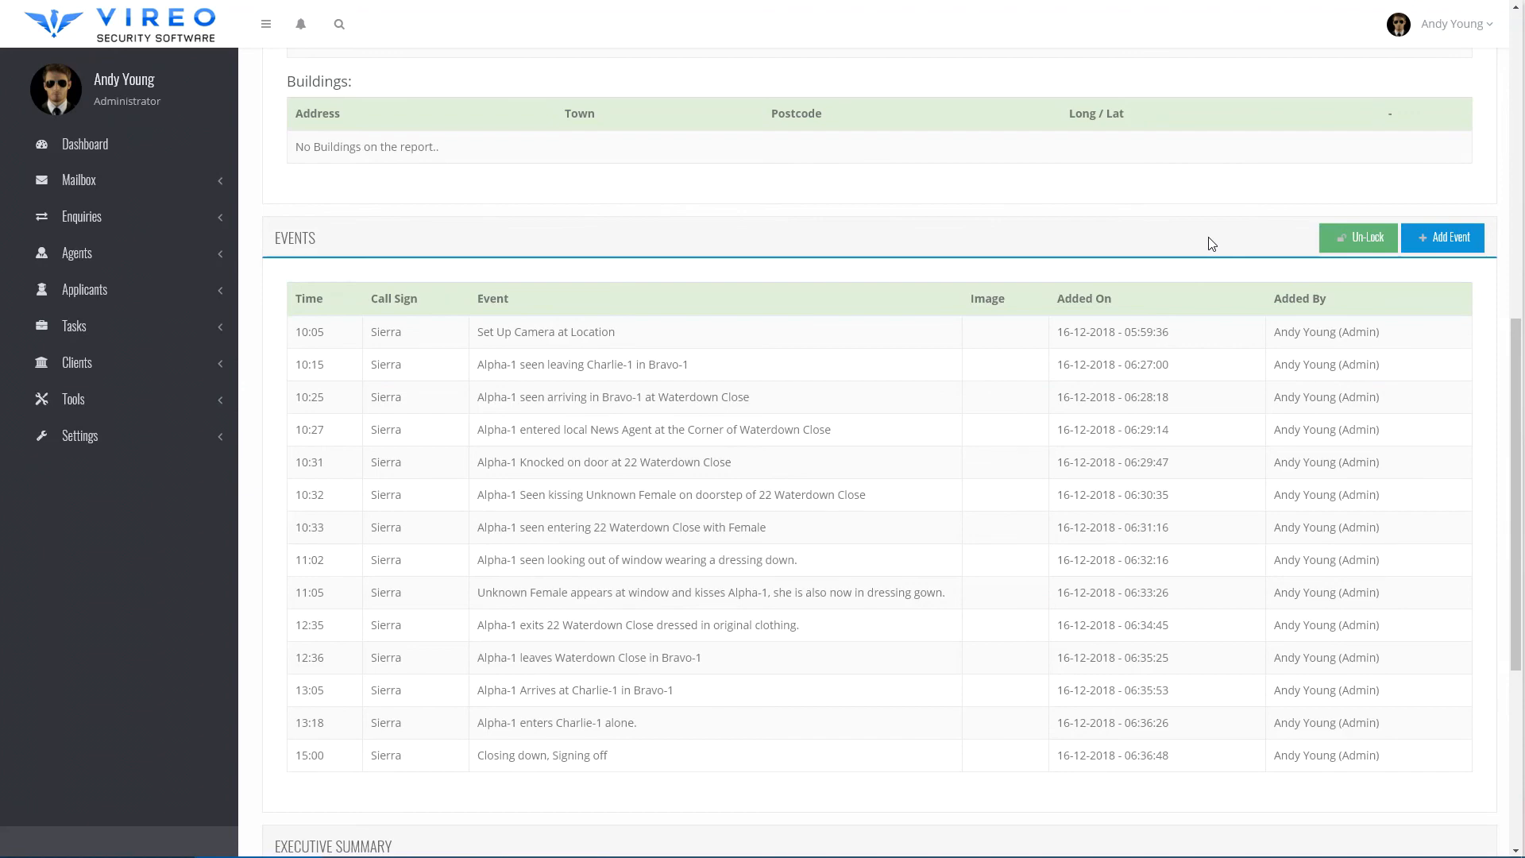
scroll(1037, 558, down, 4)
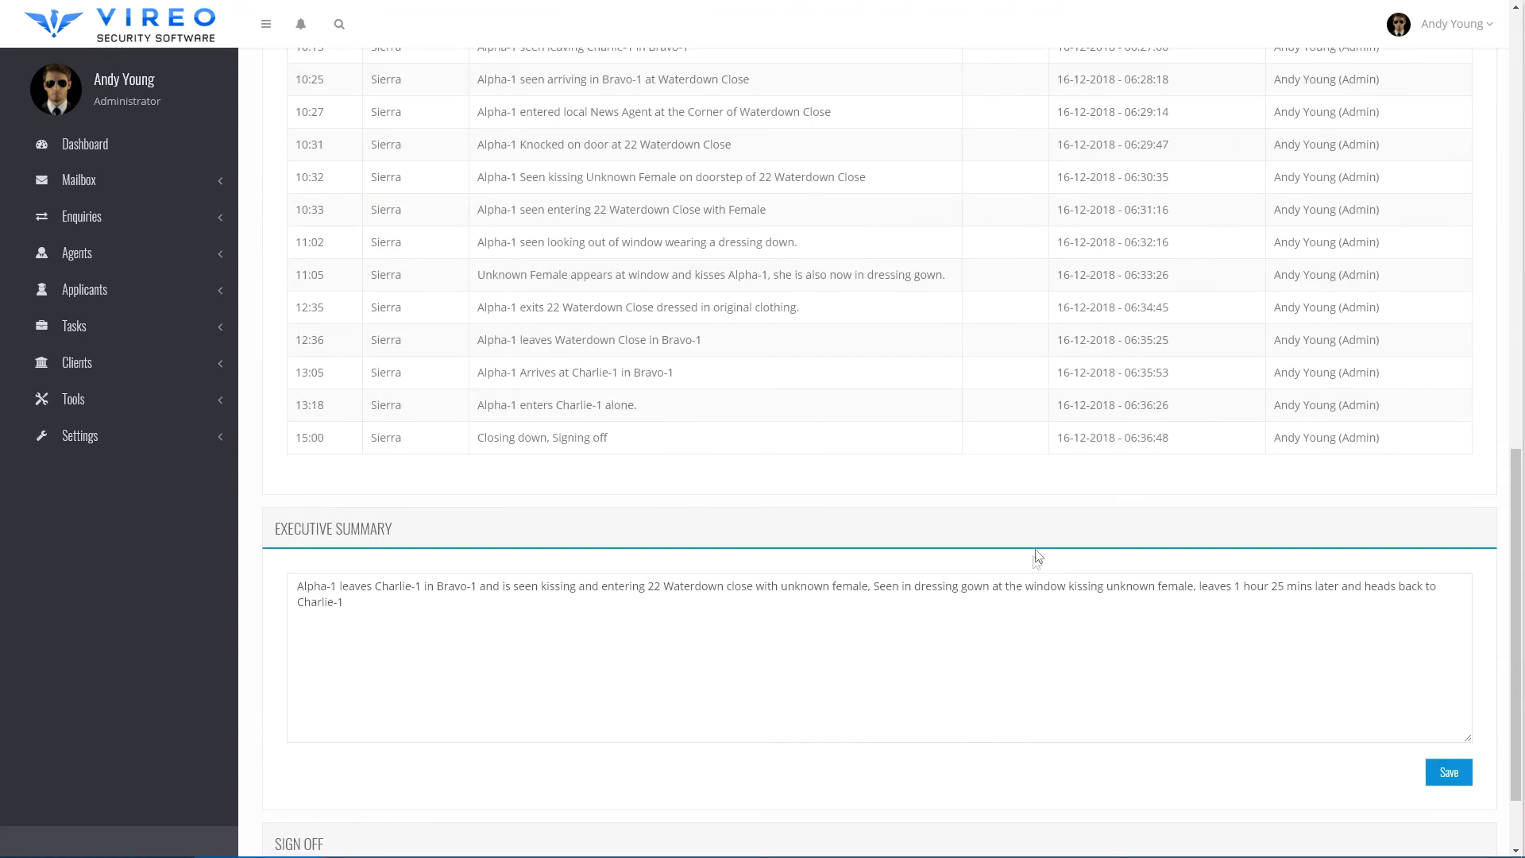
scroll(1096, 568, up, 2)
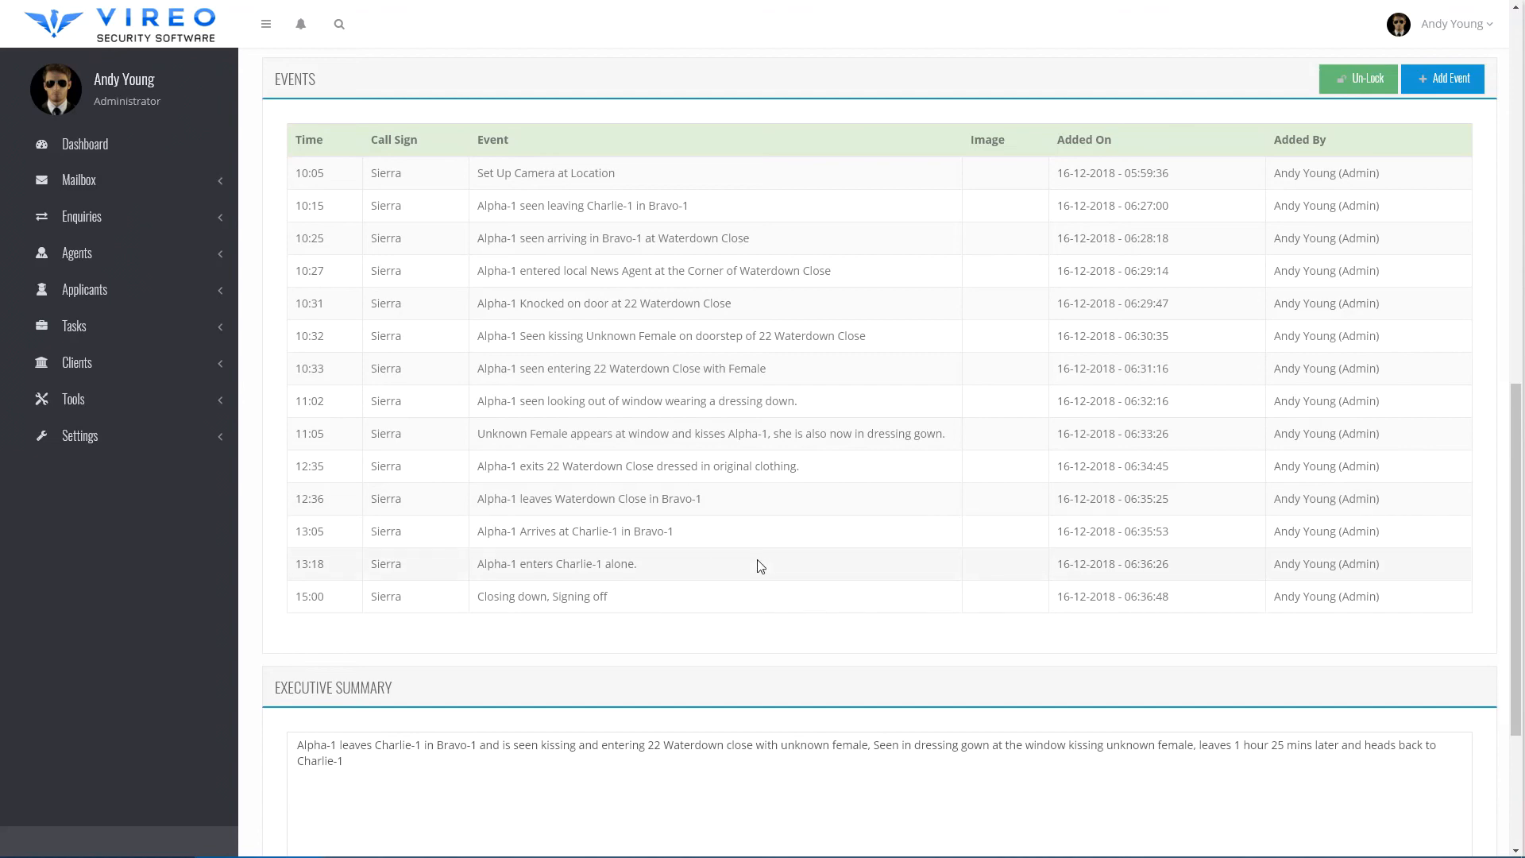
scroll(953, 619, up, 10)
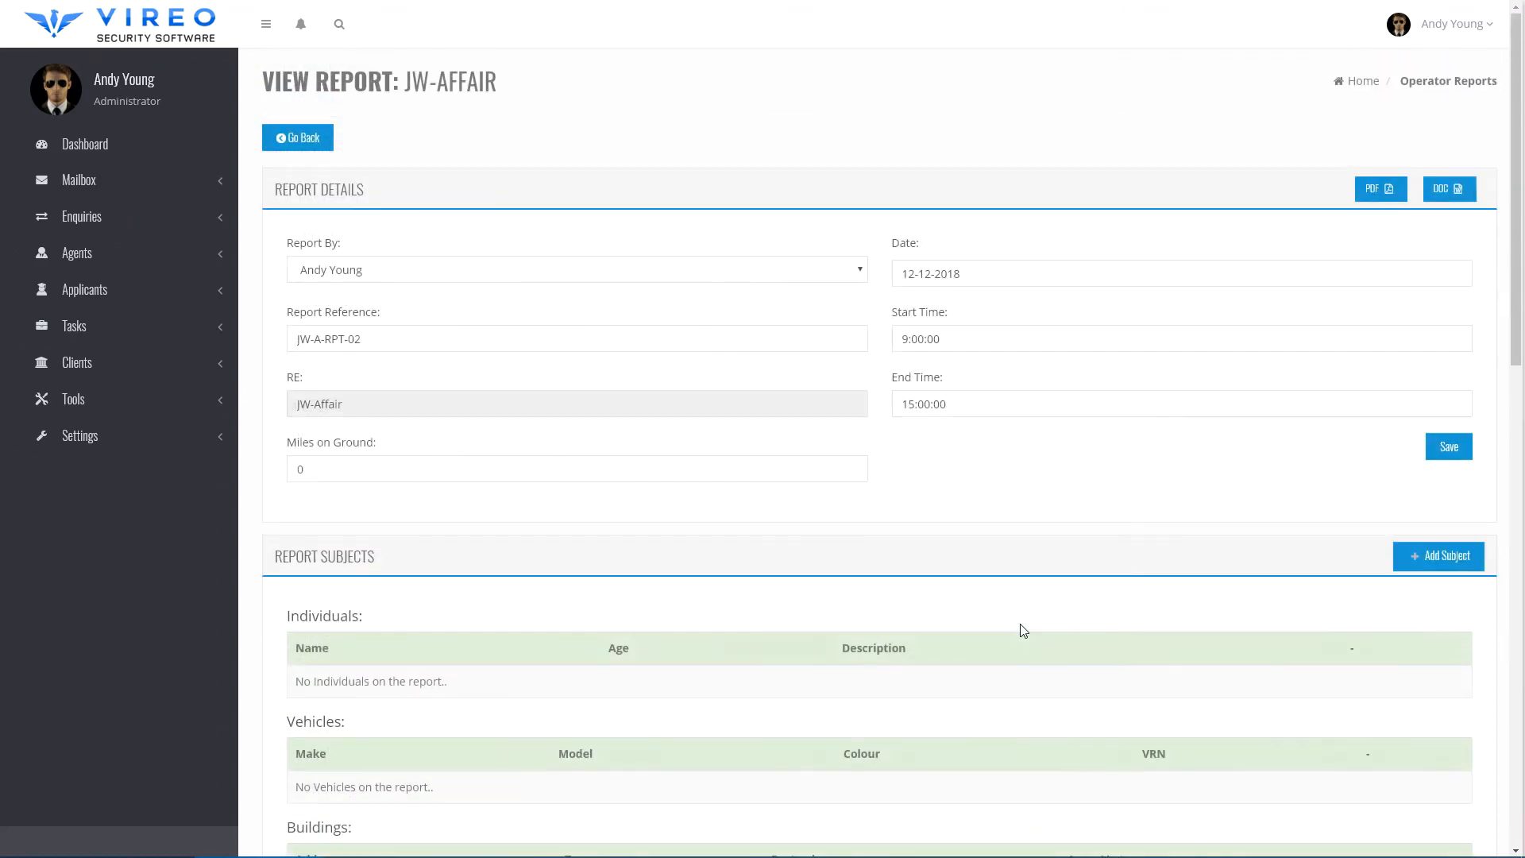
click(300, 139)
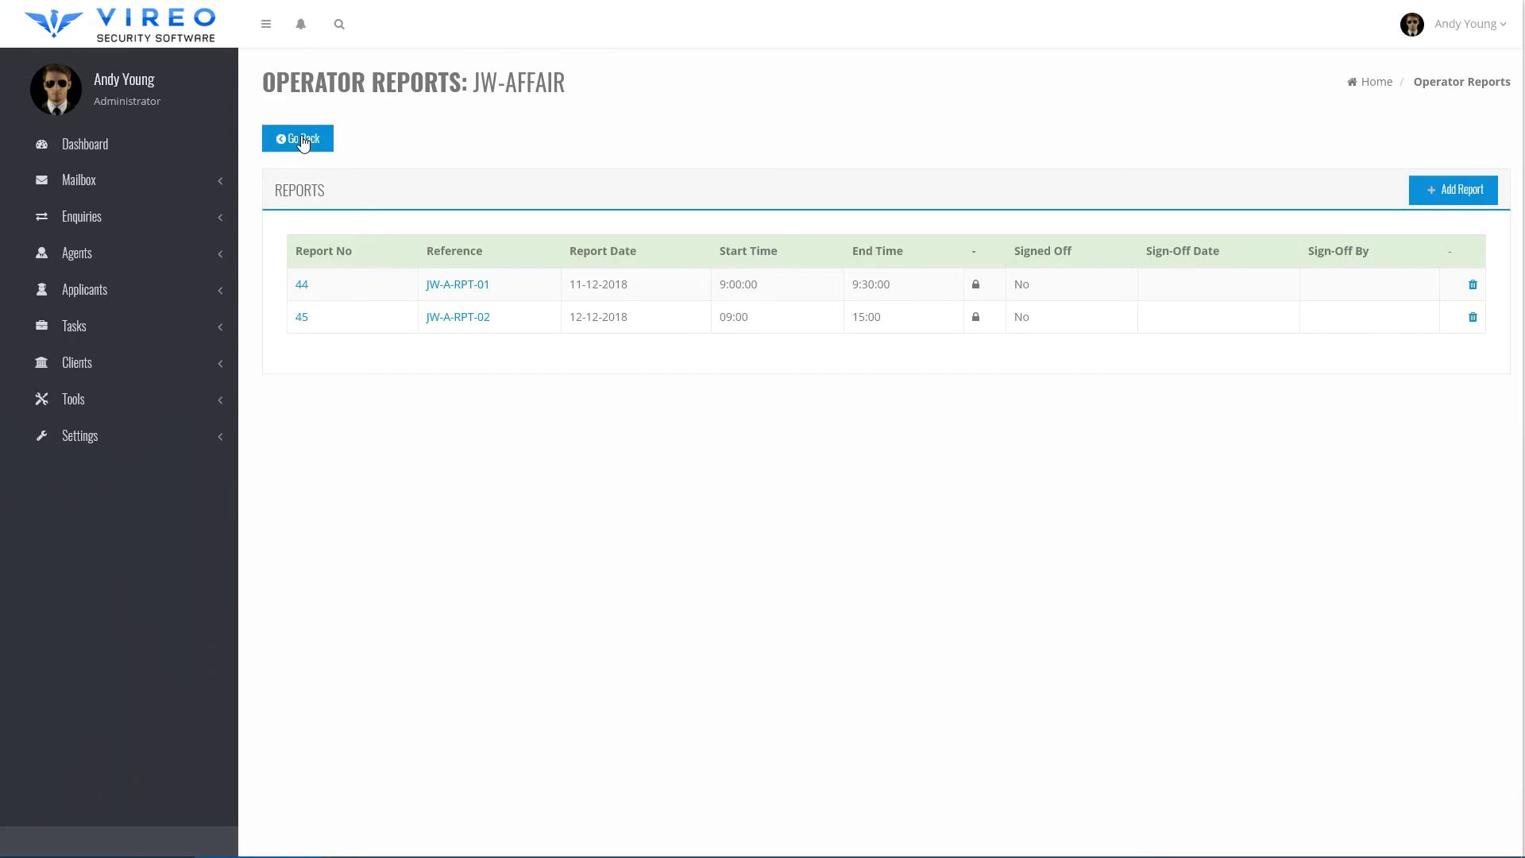
click(302, 140)
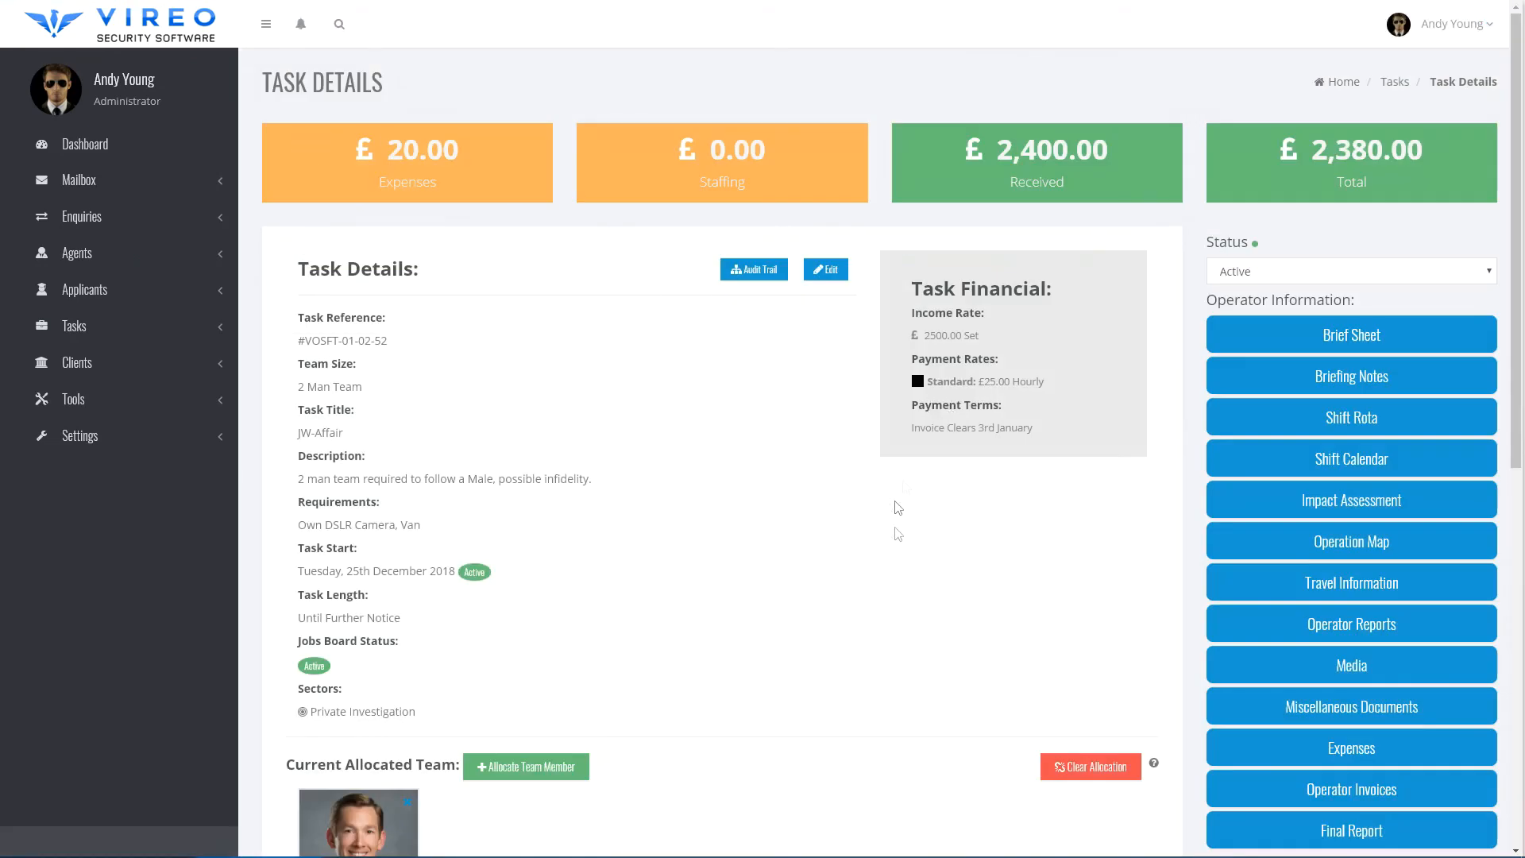
click(1360, 832)
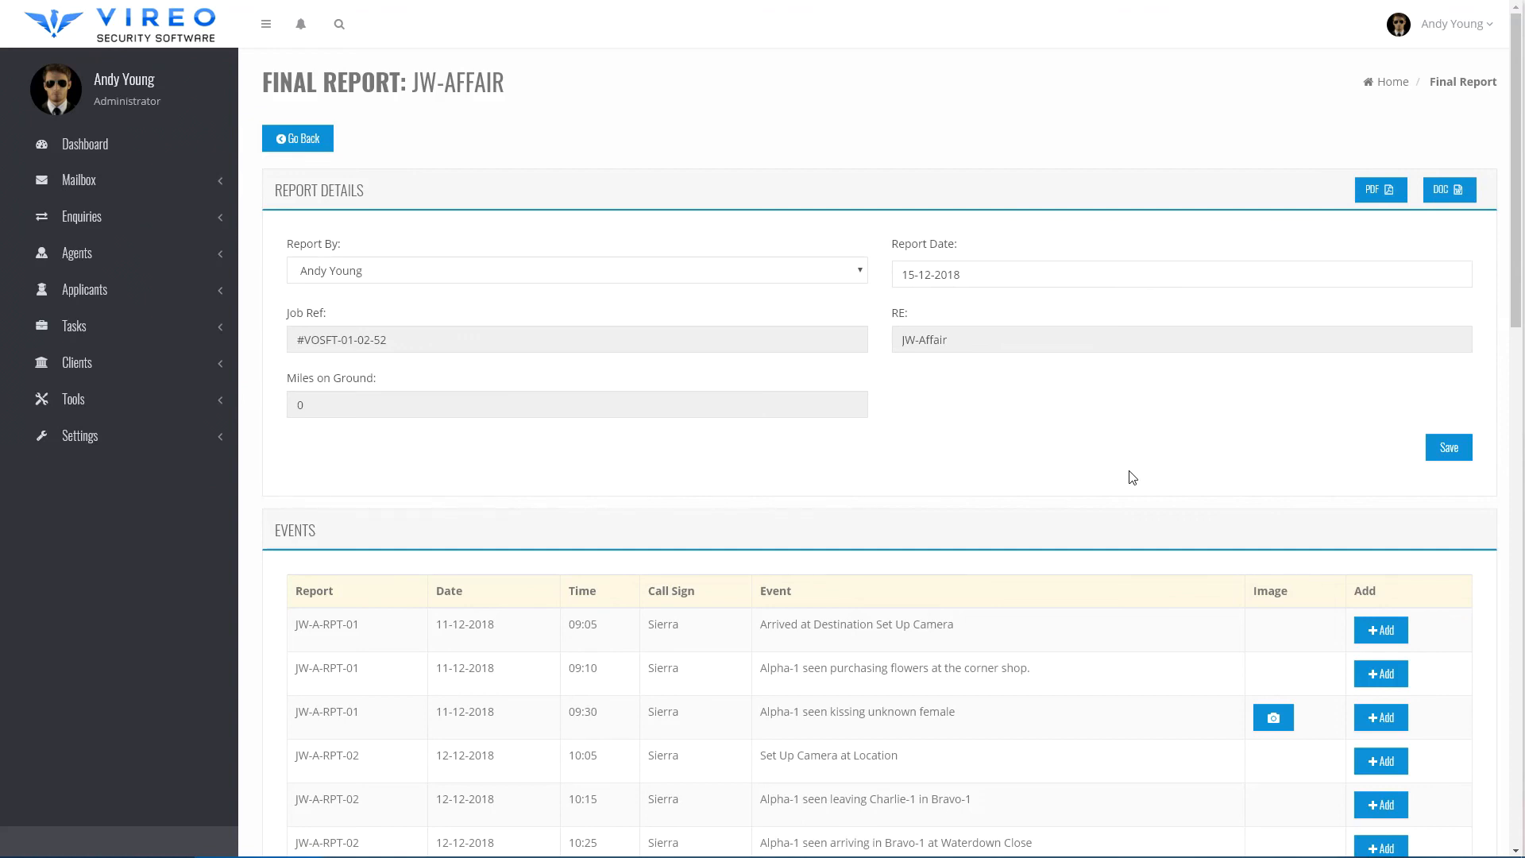
scroll(1162, 314, down, 6)
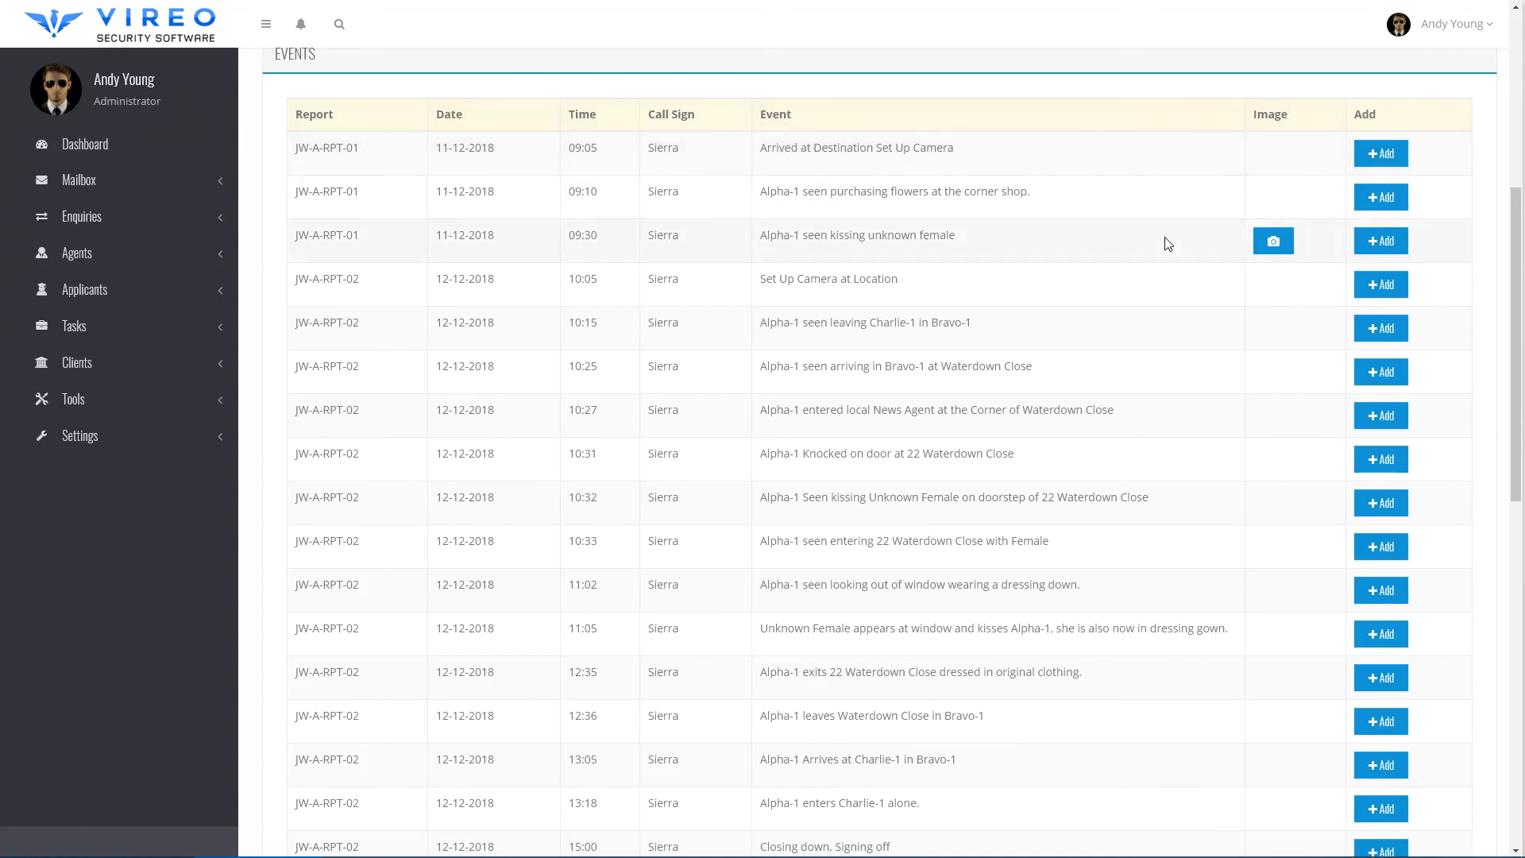
- Add events 09:30, 10:15, 10:25, 10:31–10:33, 11:02, 11:05, 12:35, 13:05 and 13:18 to the final report
click(1382, 241)
scroll(1214, 278, down, 5)
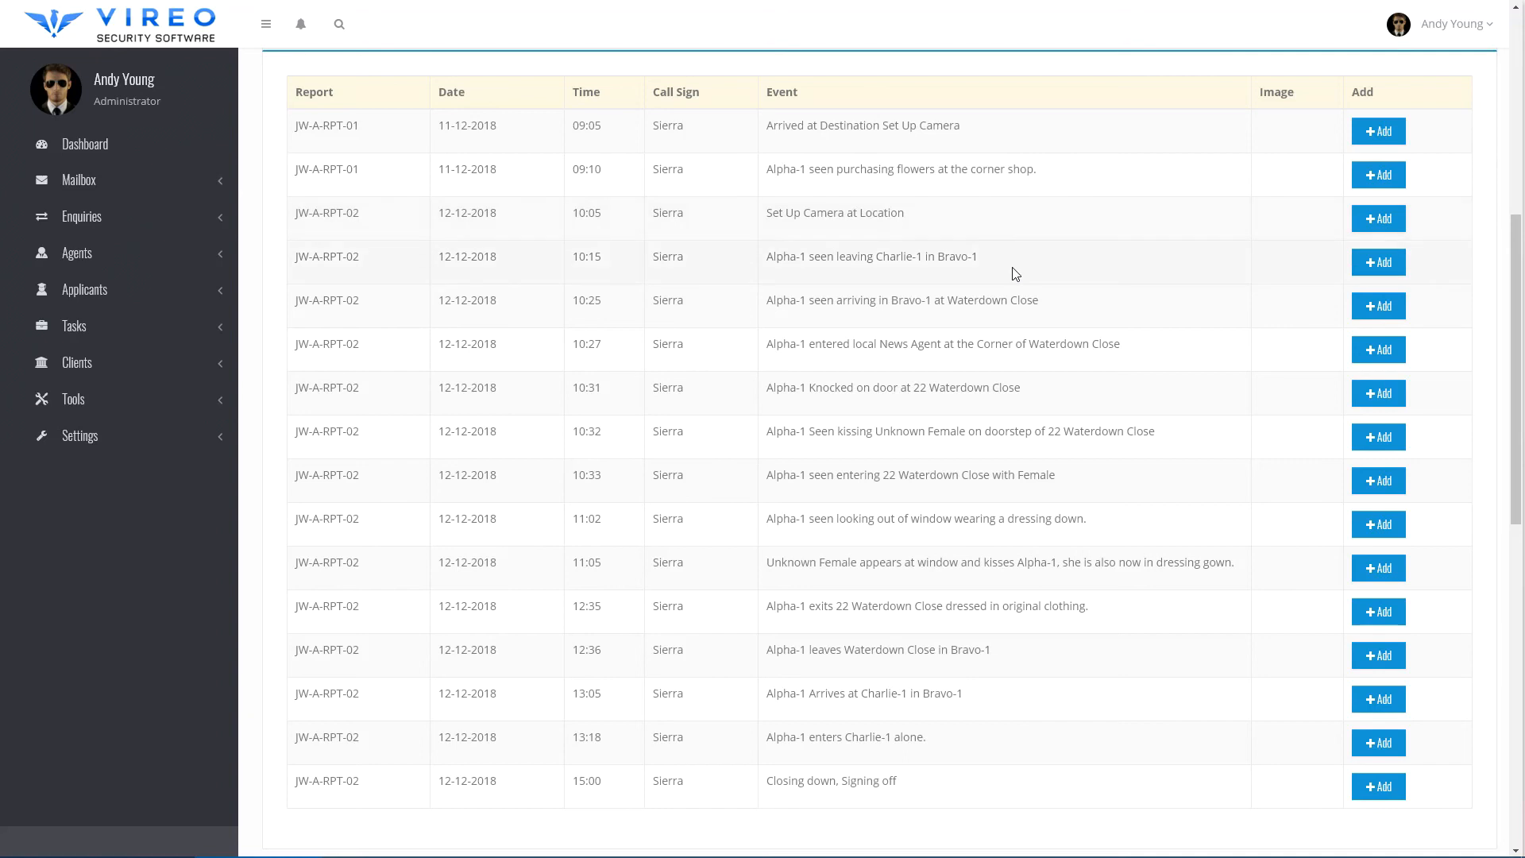
click(1370, 265)
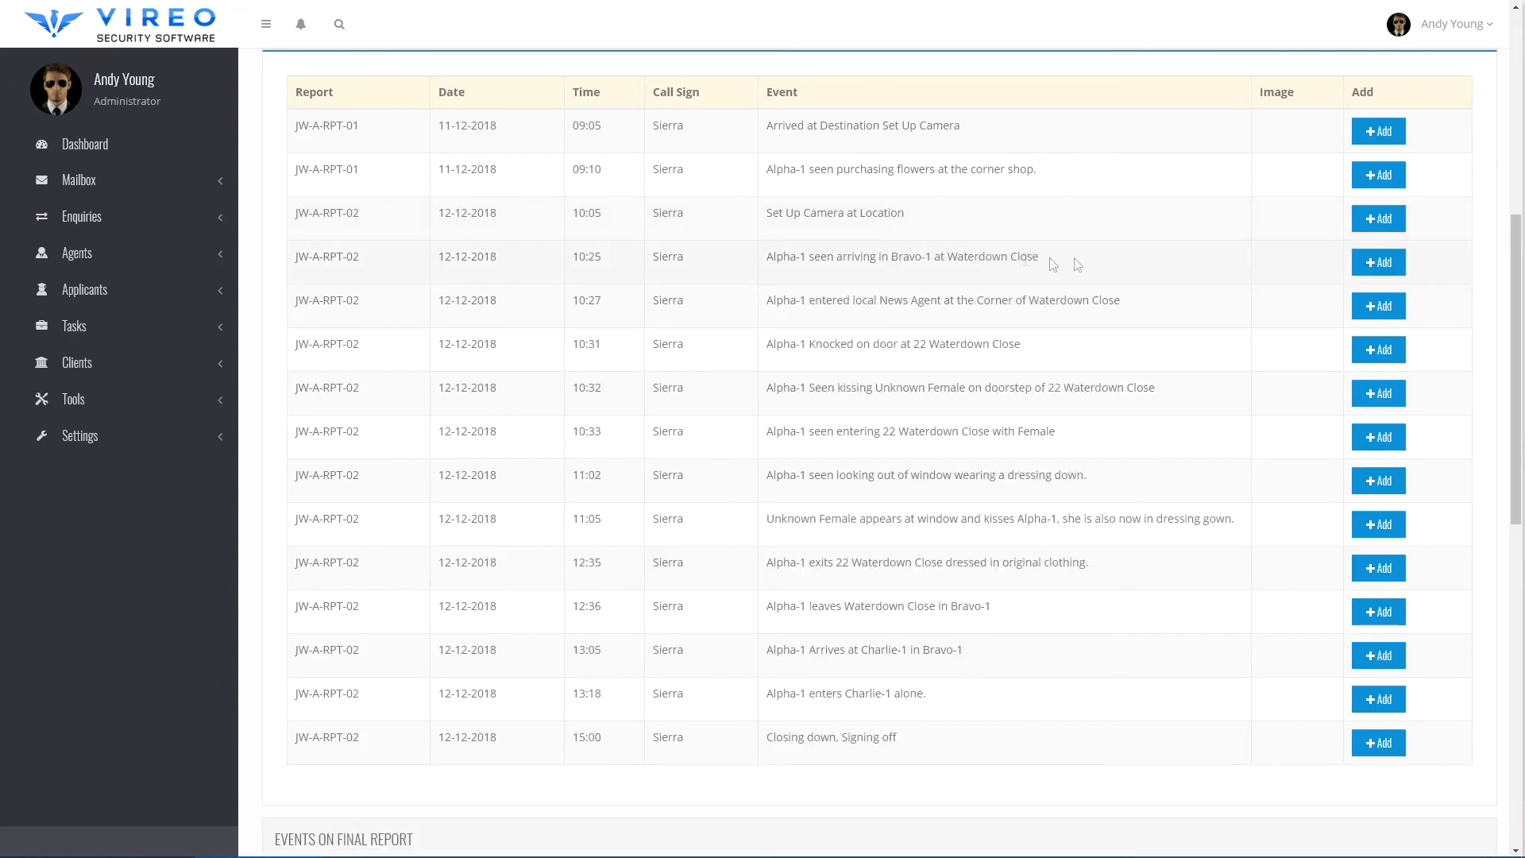
click(1373, 266)
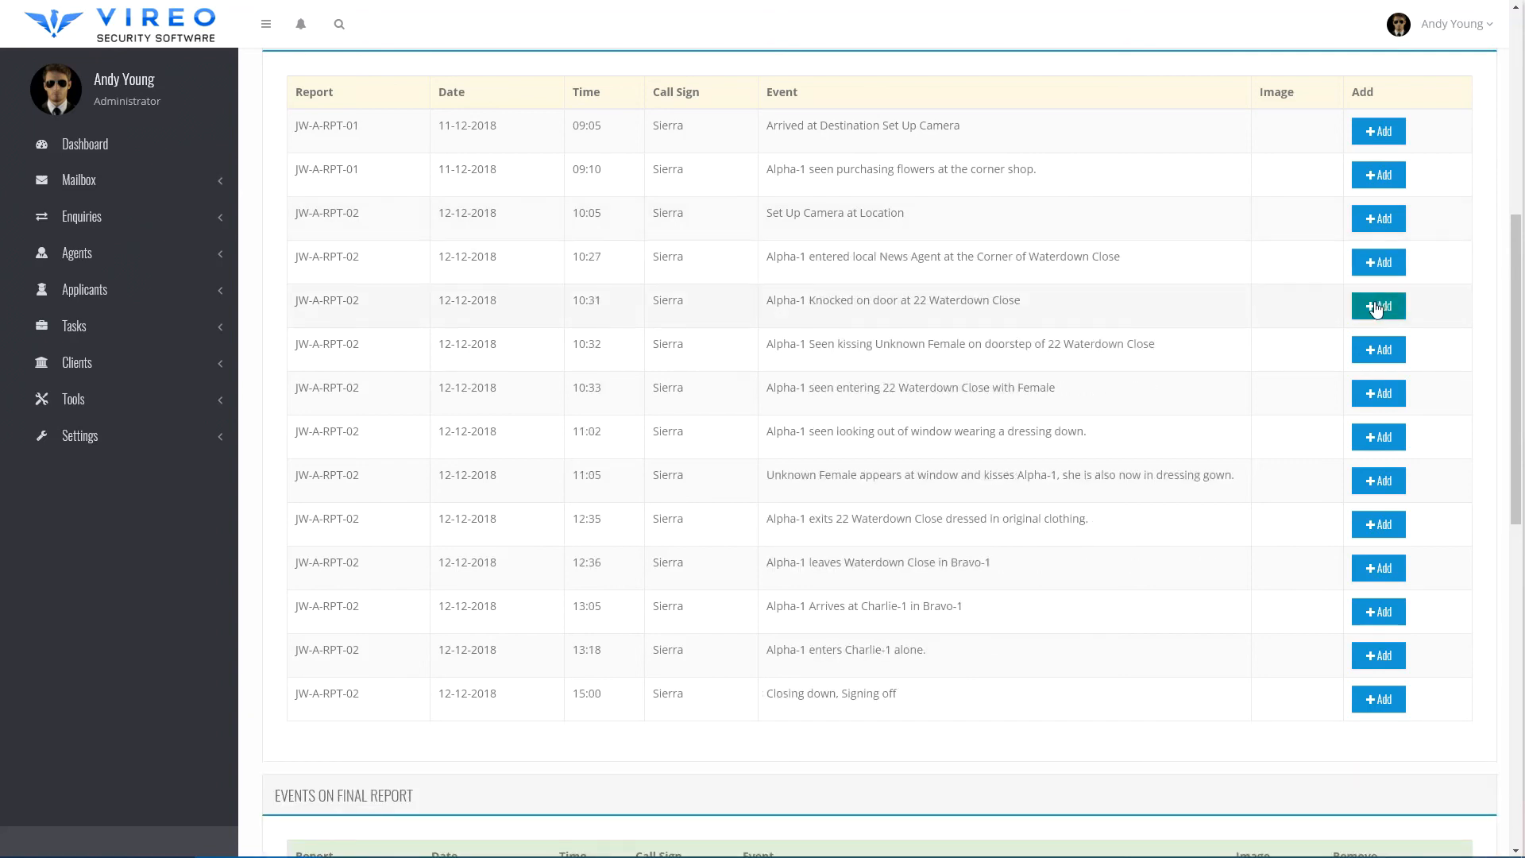
click(1380, 310)
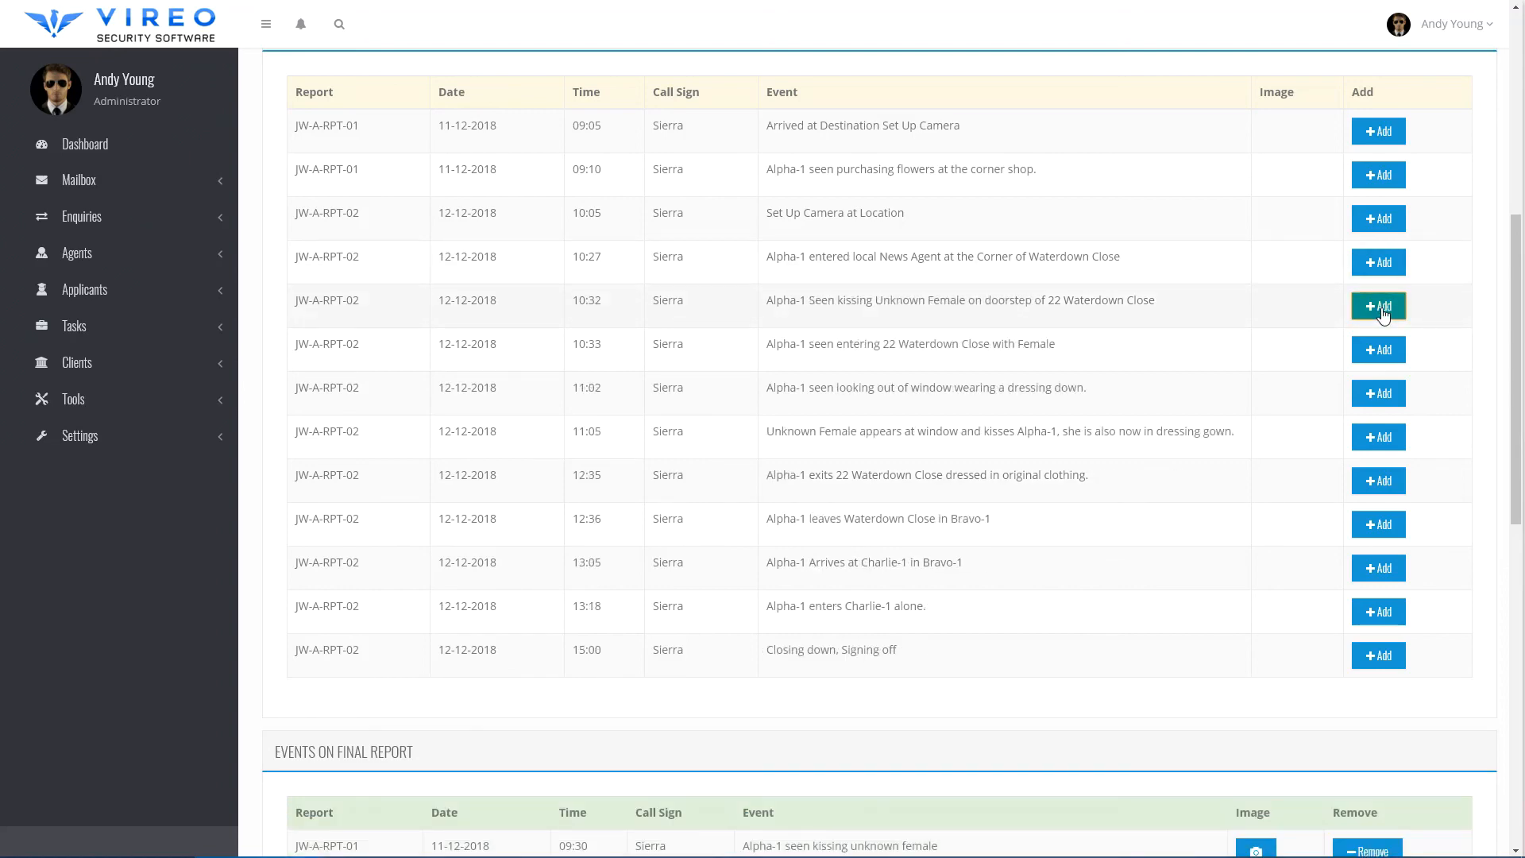
click(1382, 315)
click(1378, 310)
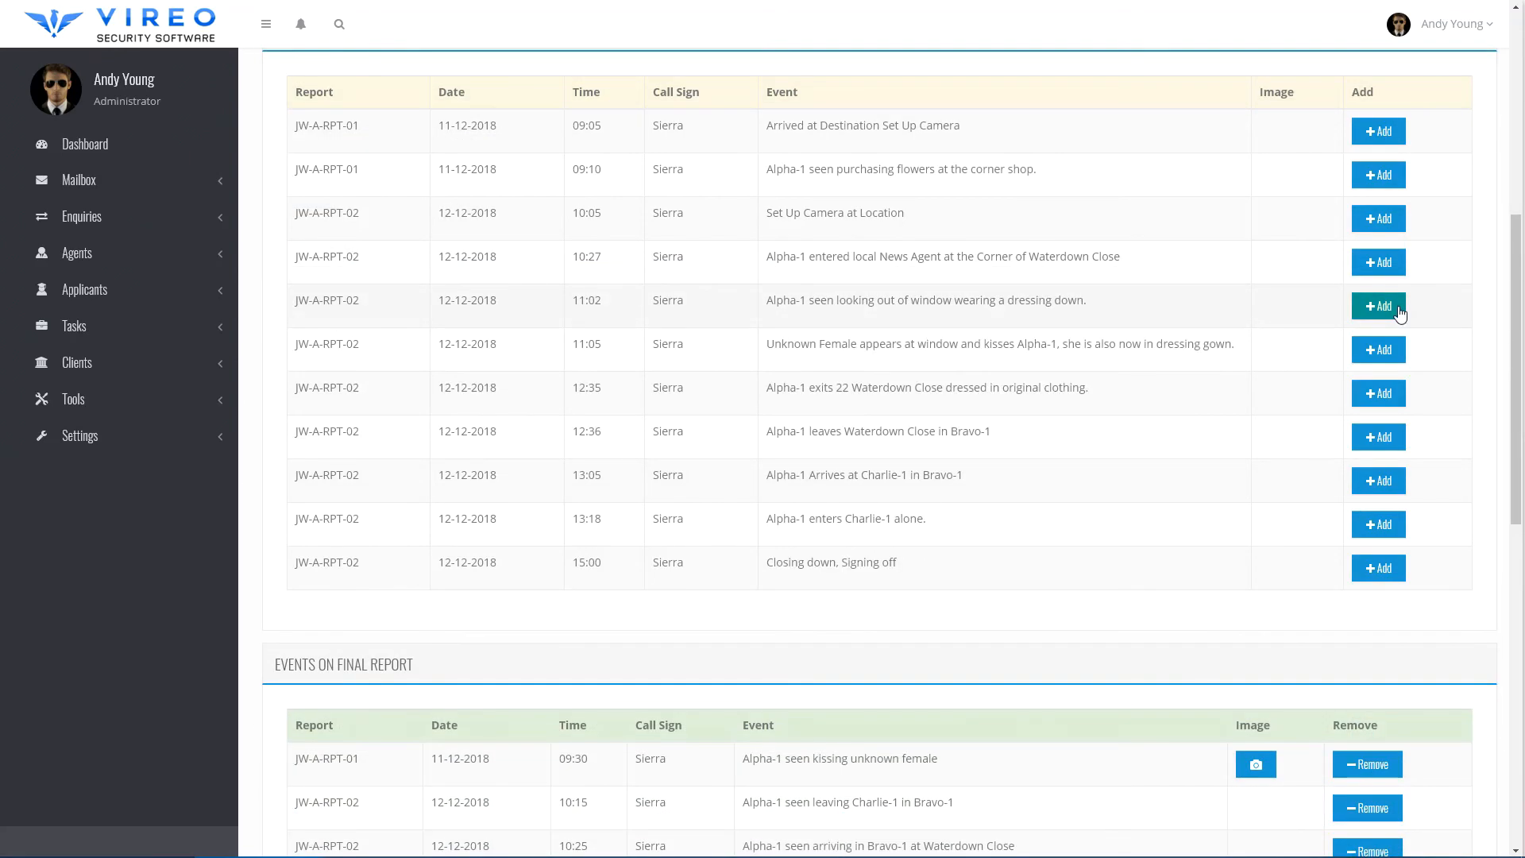
click(1392, 310)
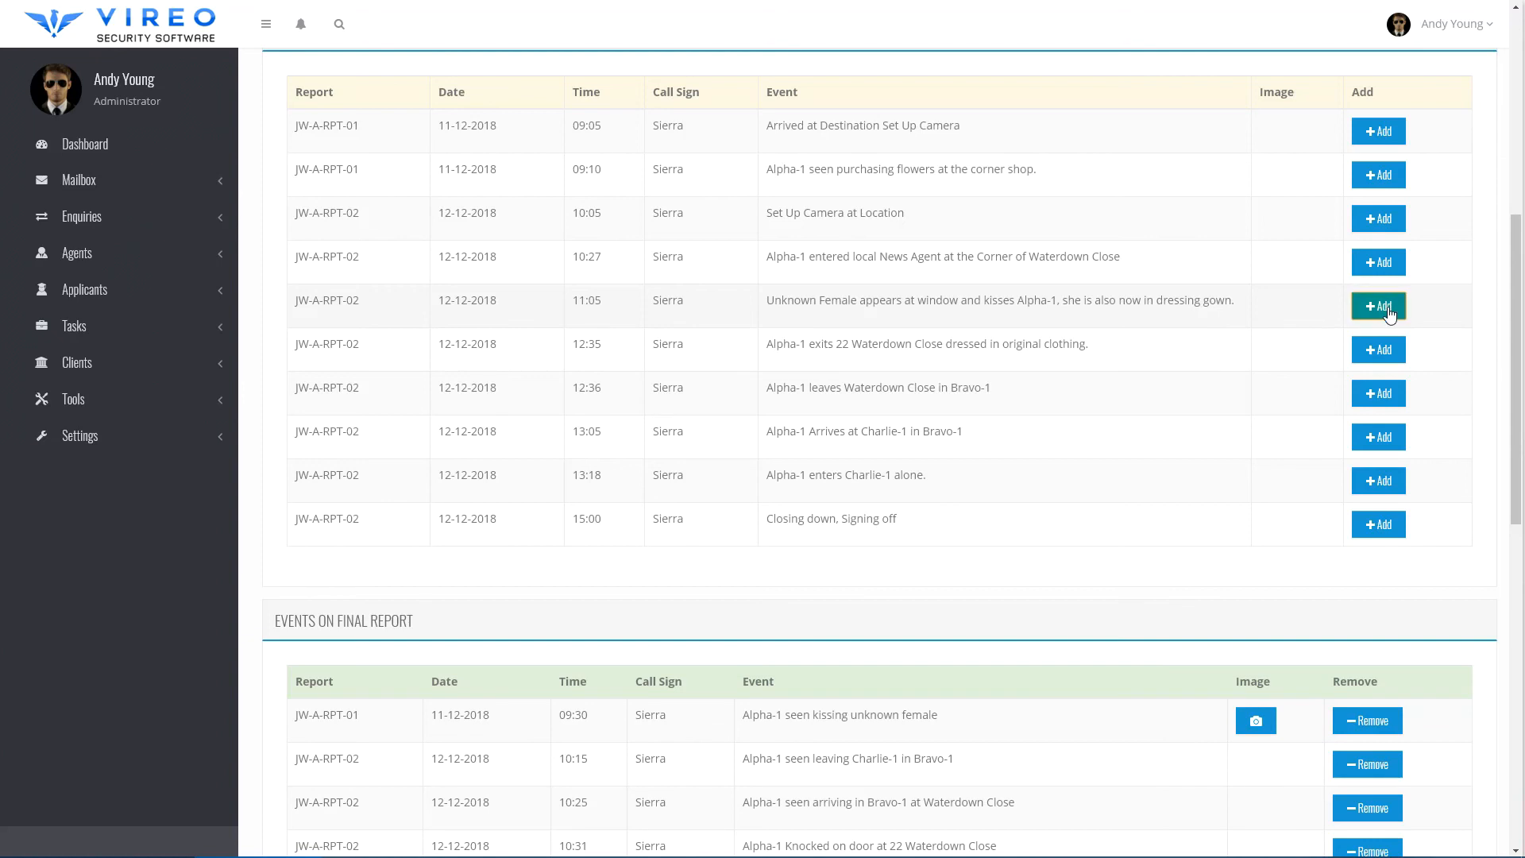
click(1386, 313)
click(1384, 310)
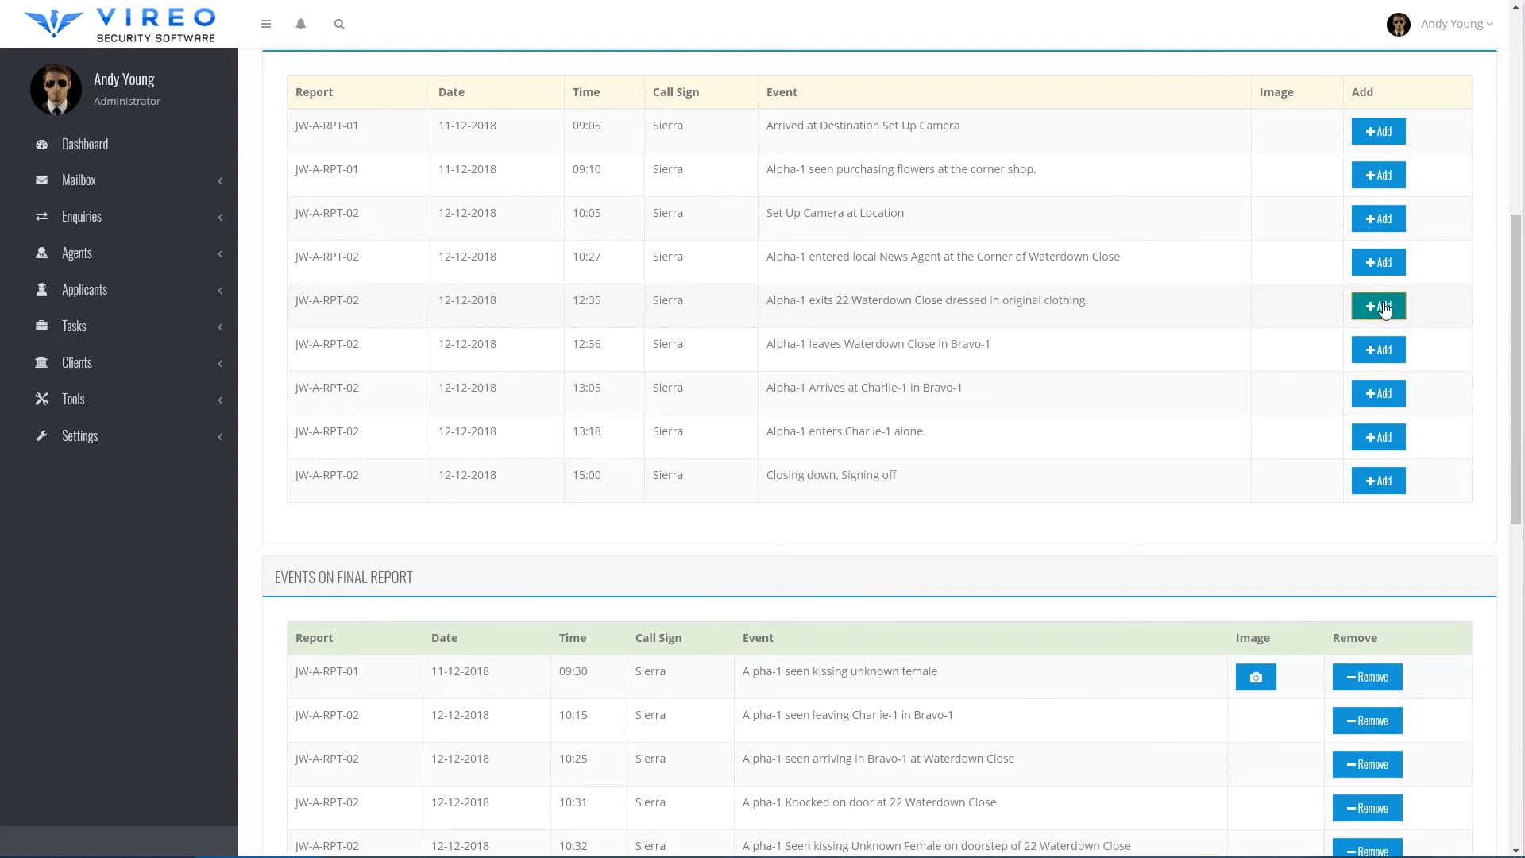
click(1382, 355)
click(1375, 359)
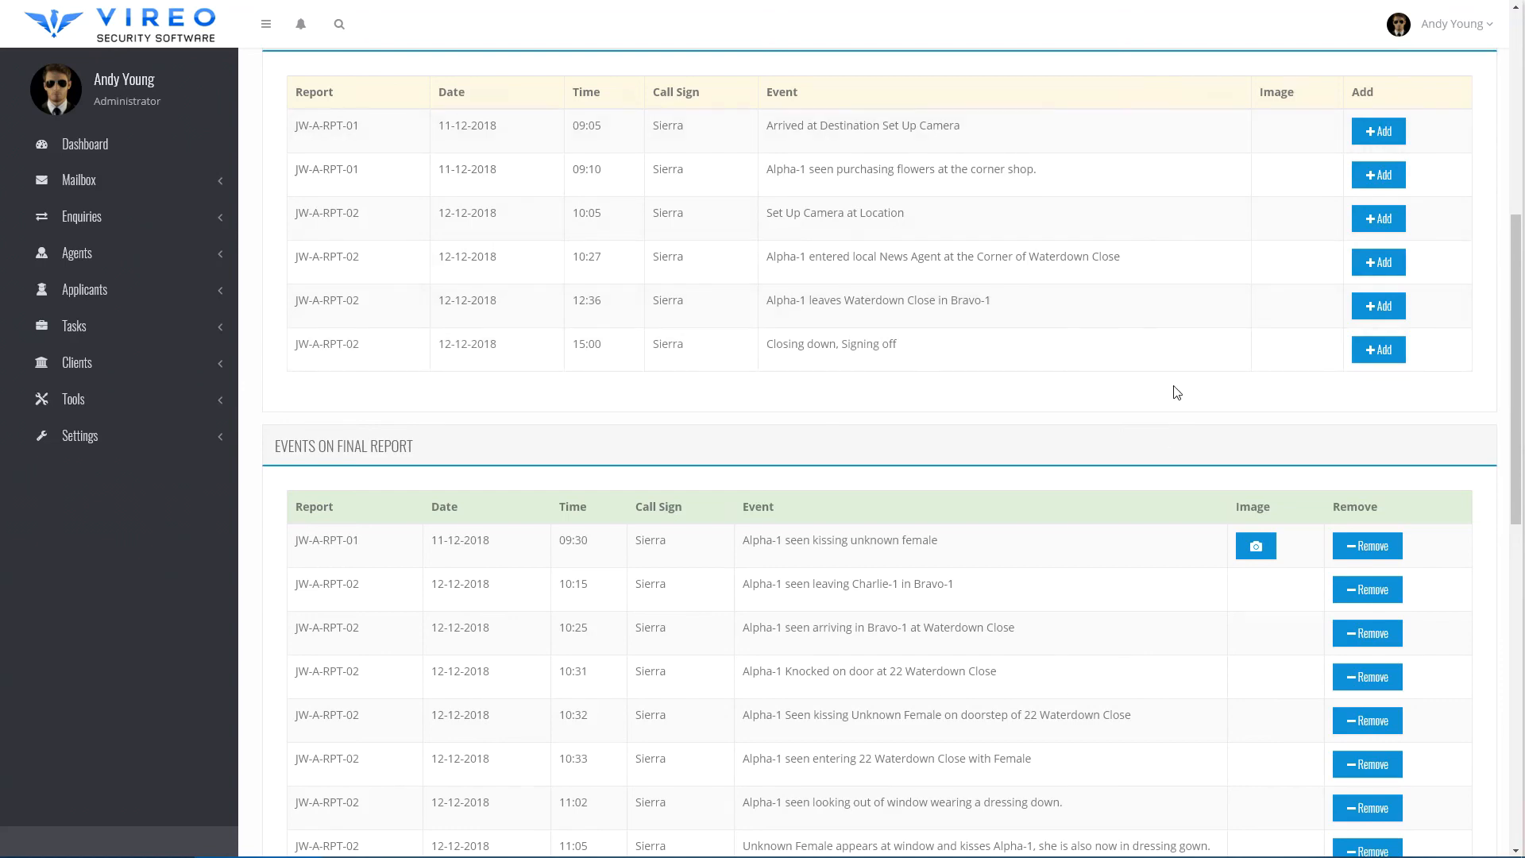
scroll(1175, 389, down, 4)
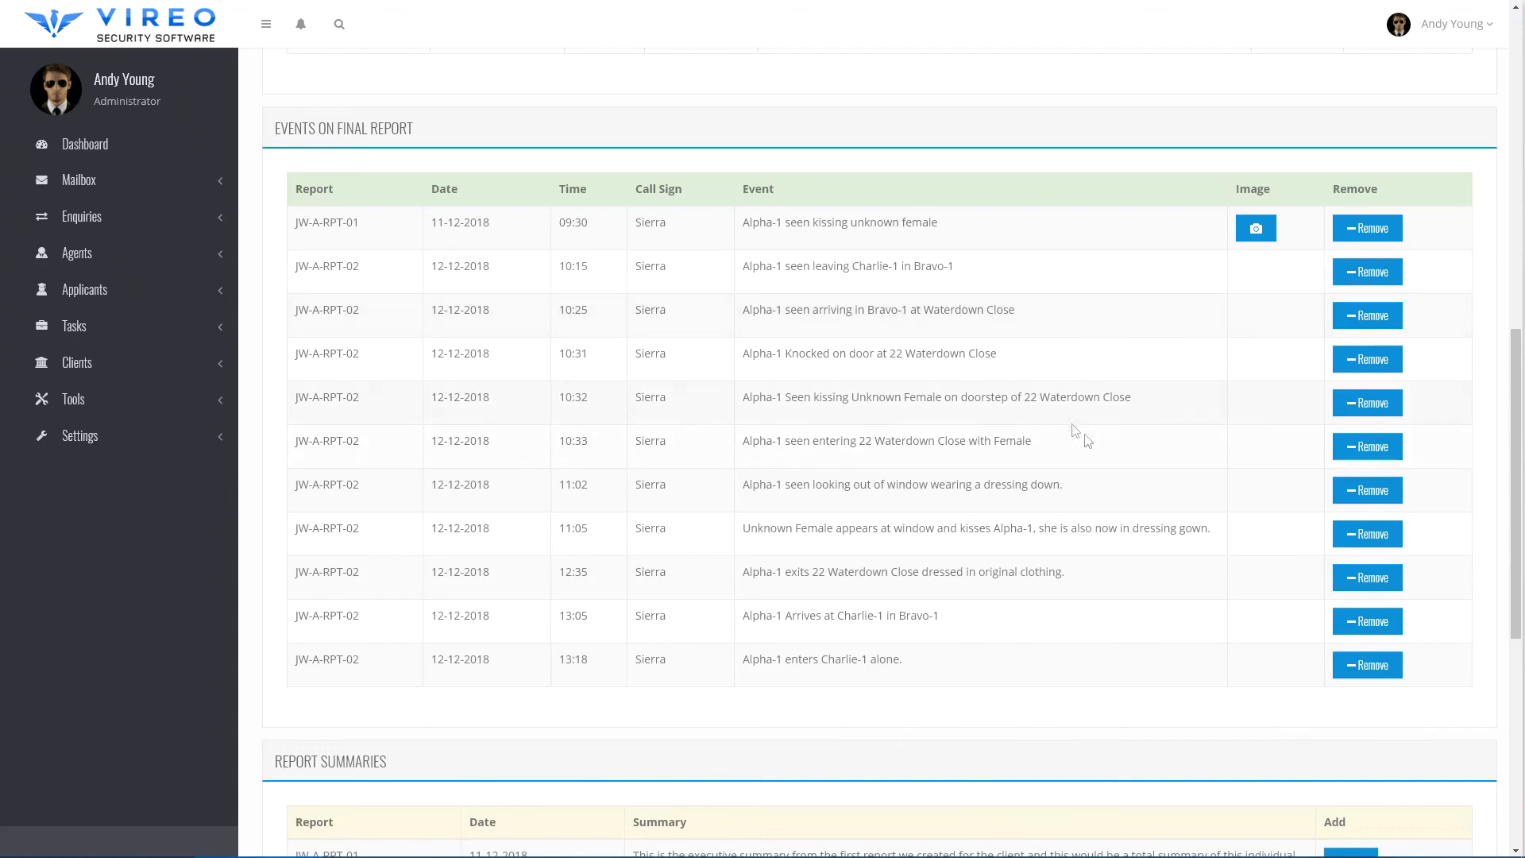
- Combine the RPT-02 and RPT-01 summaries into the final summary, sign off, and view the PDF
scroll(1083, 660, down, 5)
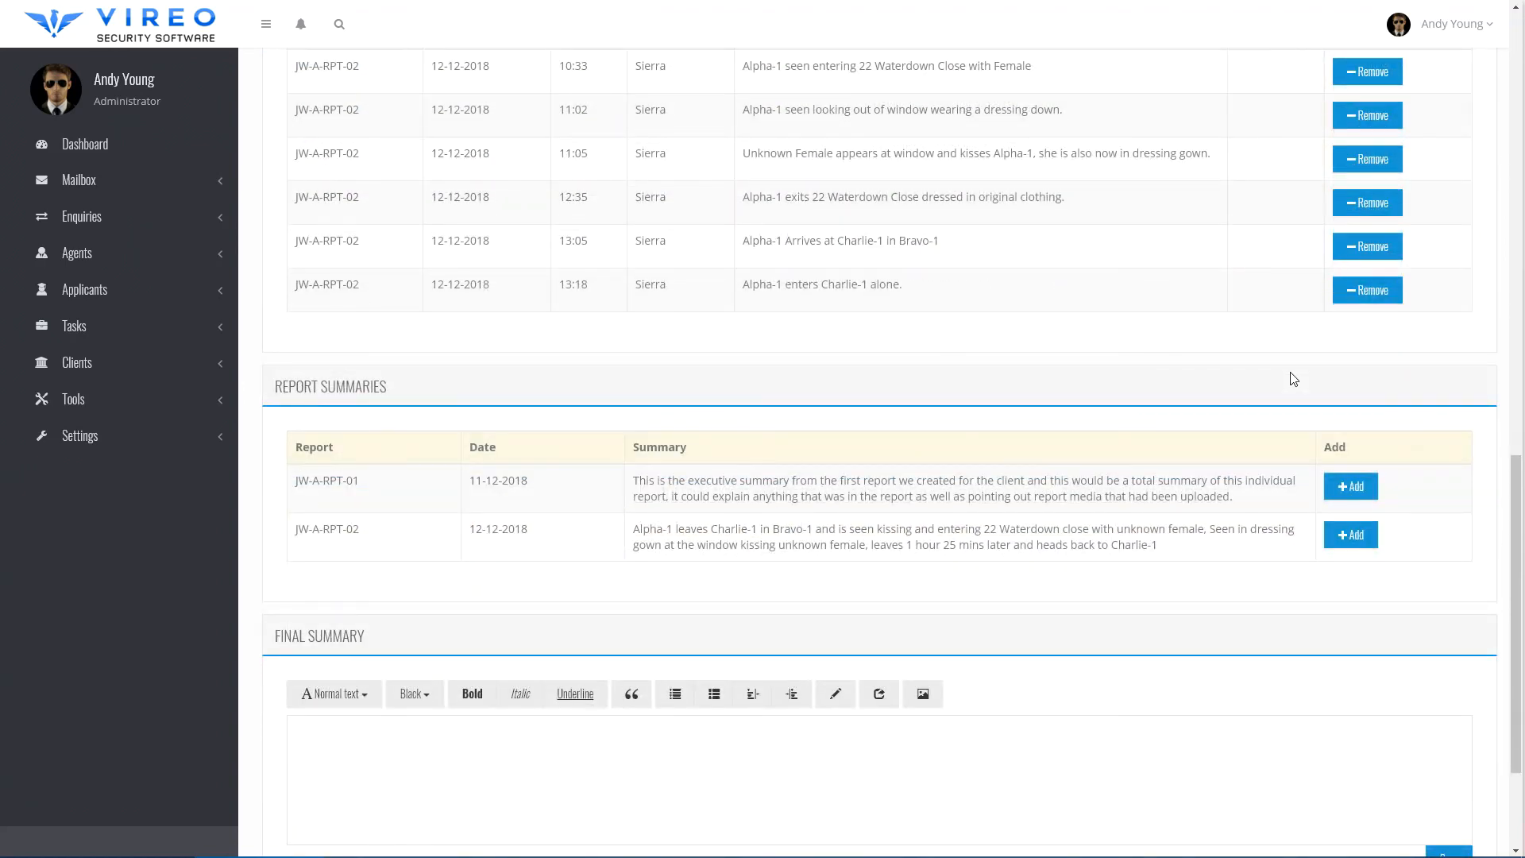
scroll(1293, 378, down, 2)
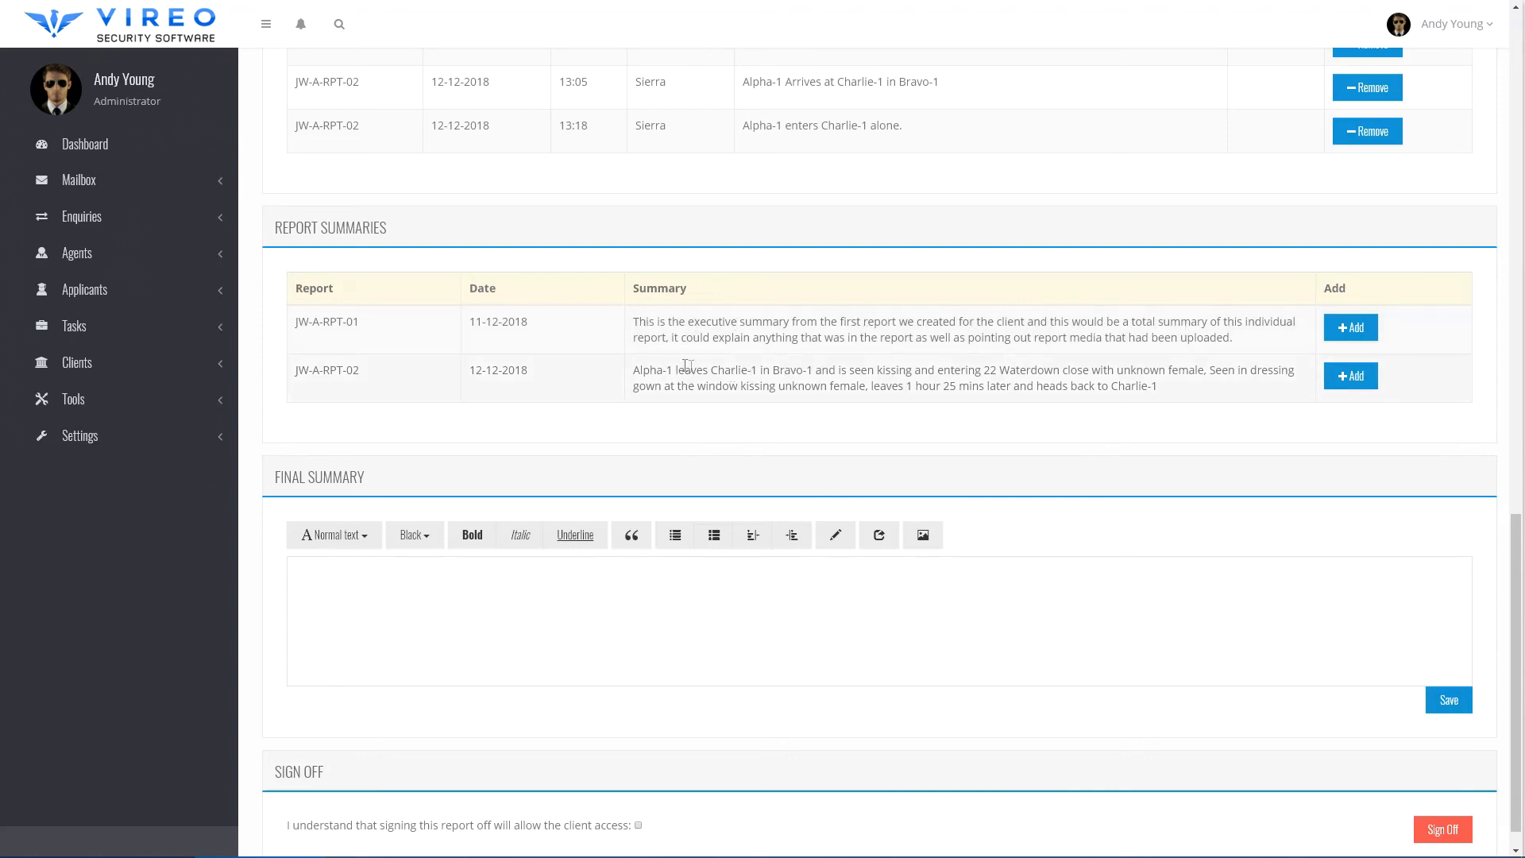
click(1349, 377)
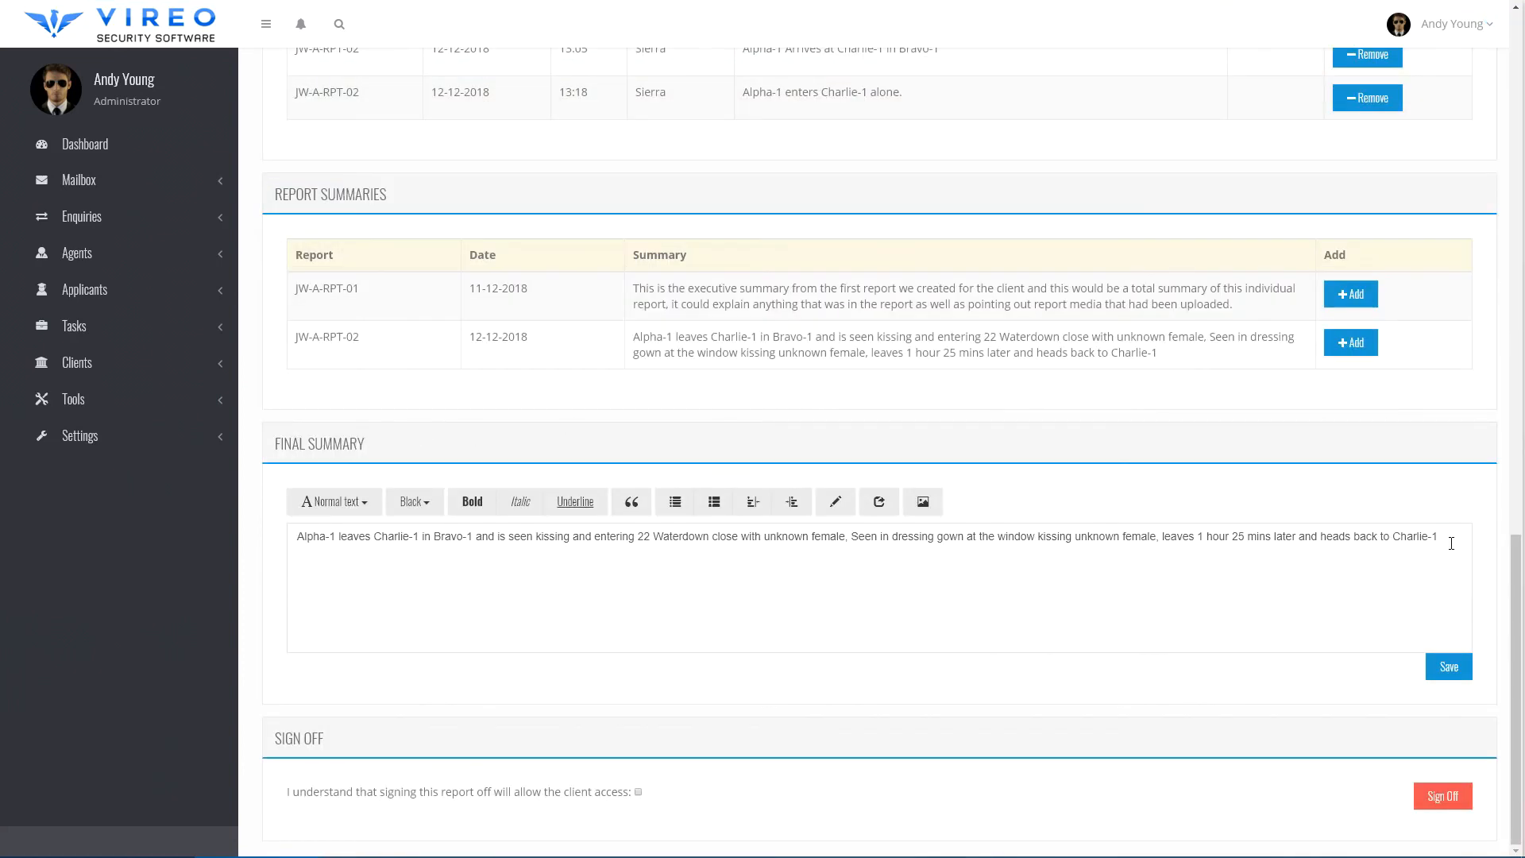
click(1351, 628)
text(.)
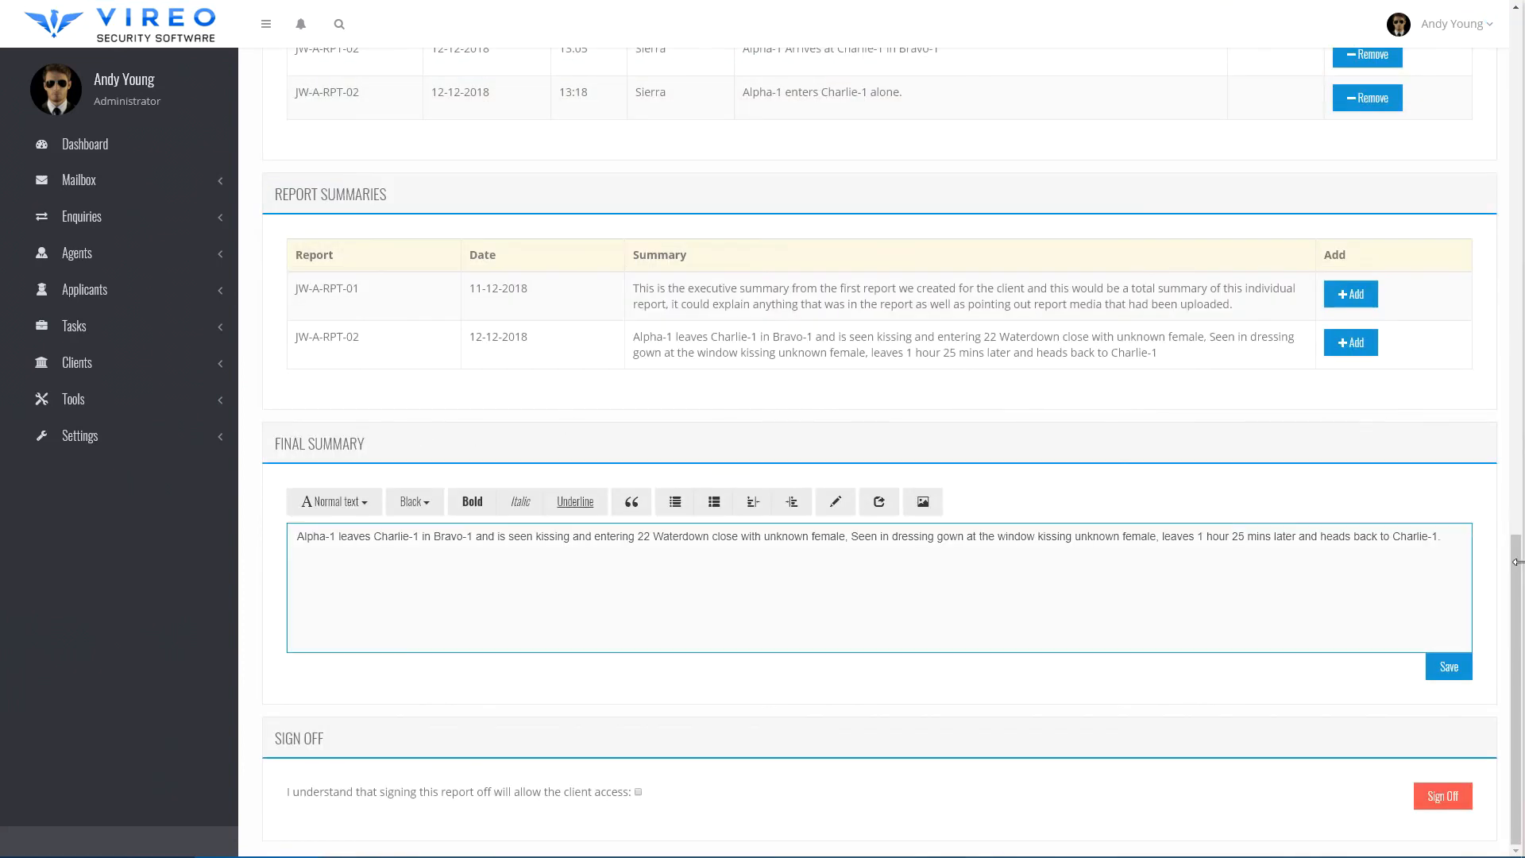
click(1351, 295)
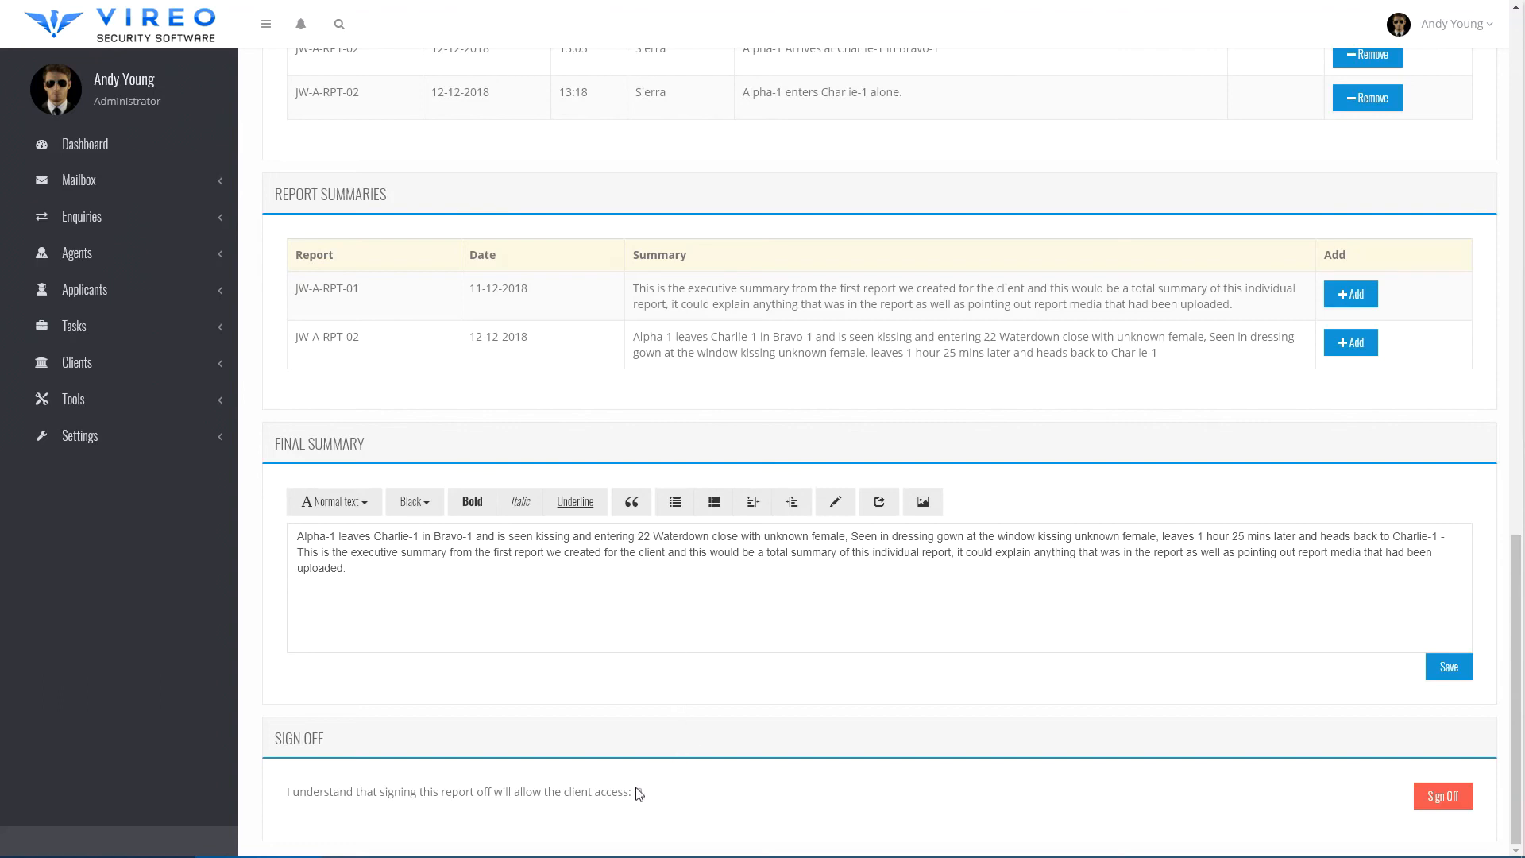
click(1453, 802)
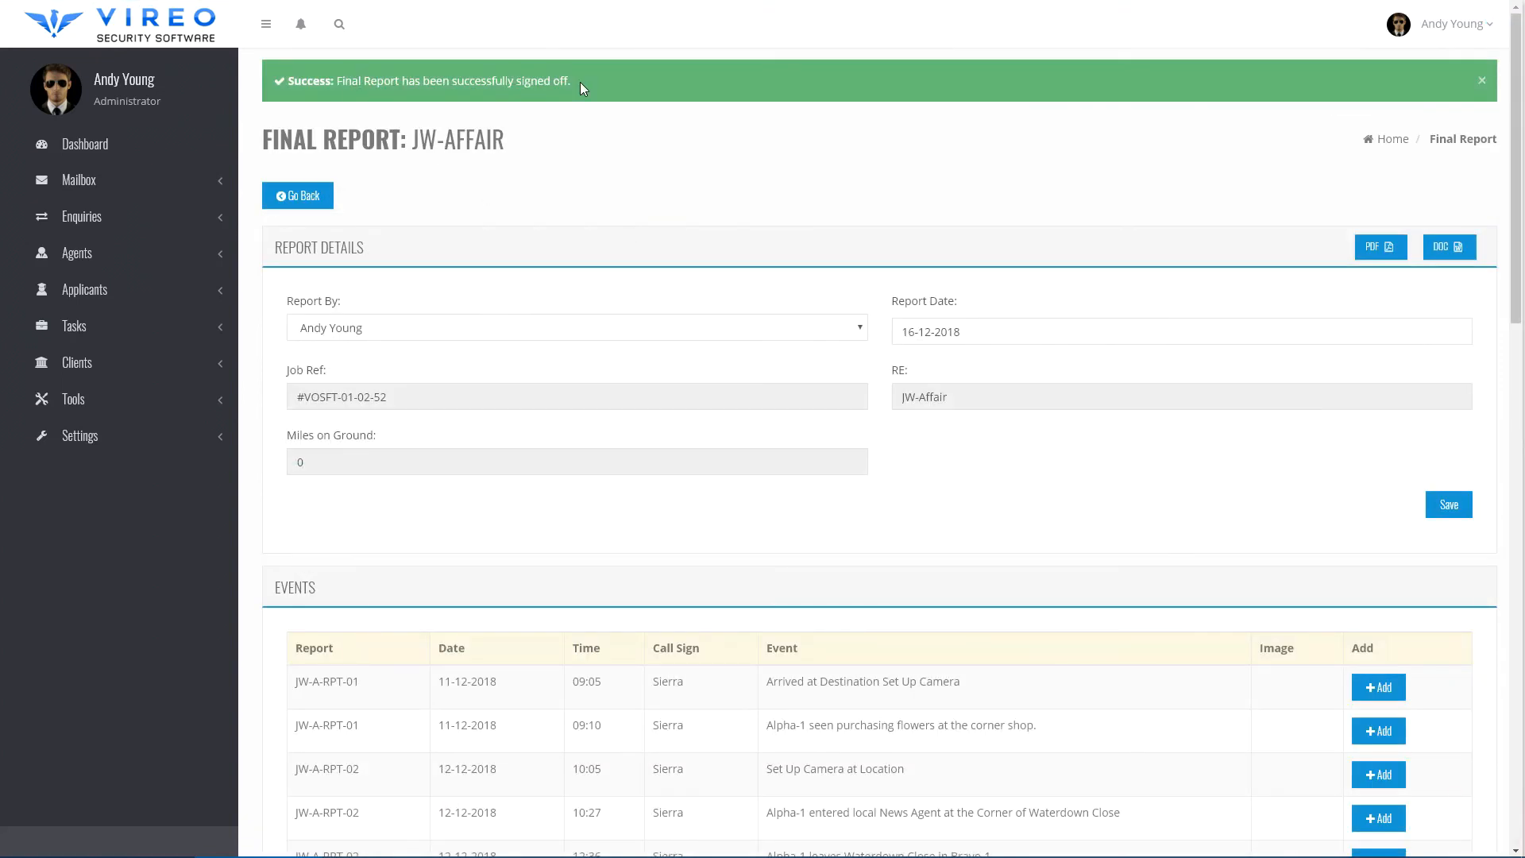
click(1384, 253)
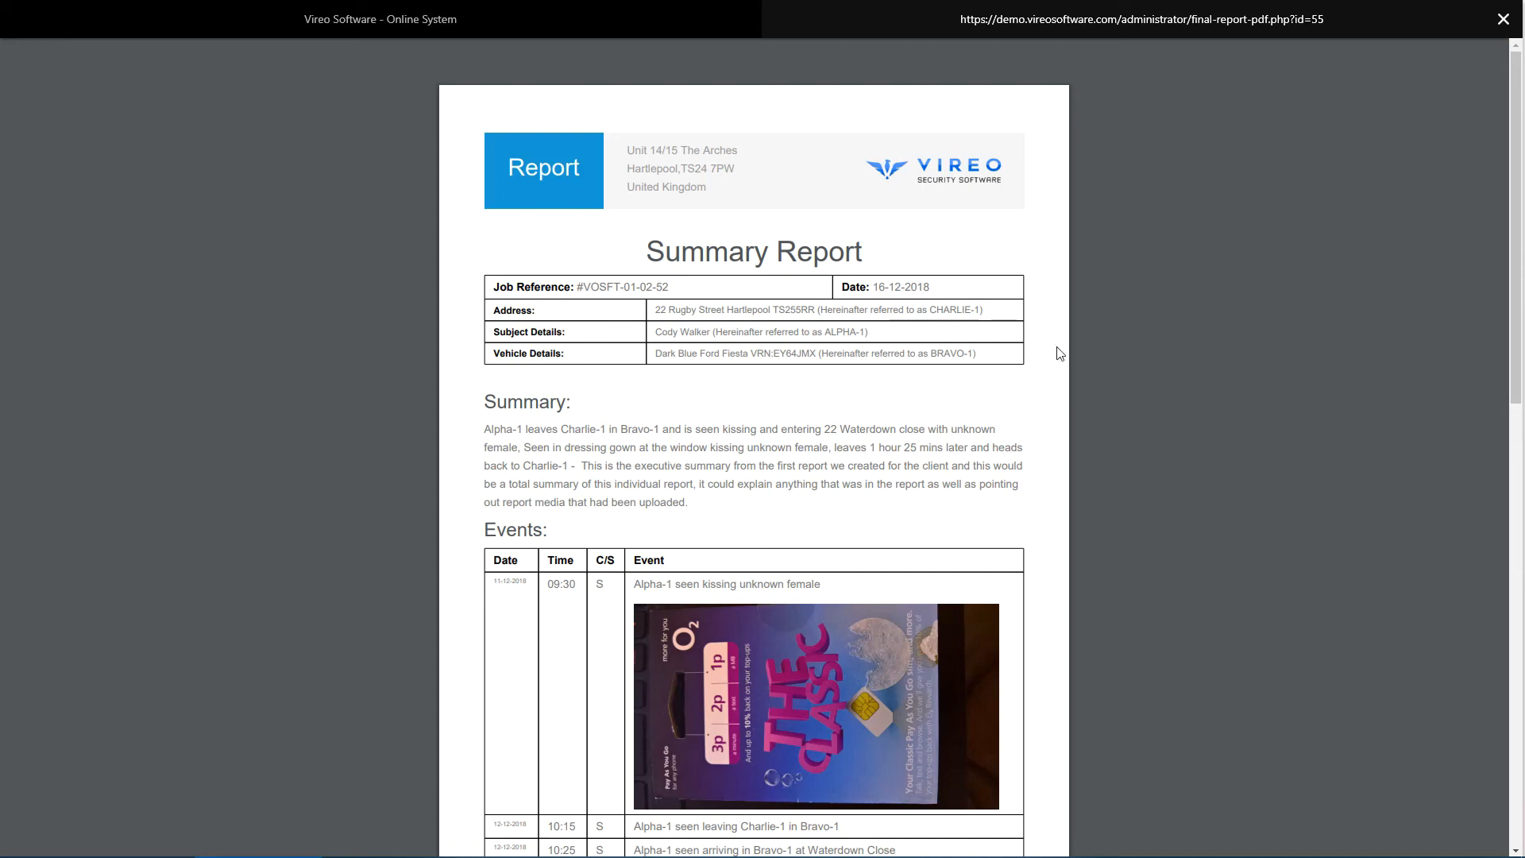
- Scroll through the summary report PDF, close it, and go back to the JW-Affair task details
scroll(1076, 353, down, 2)
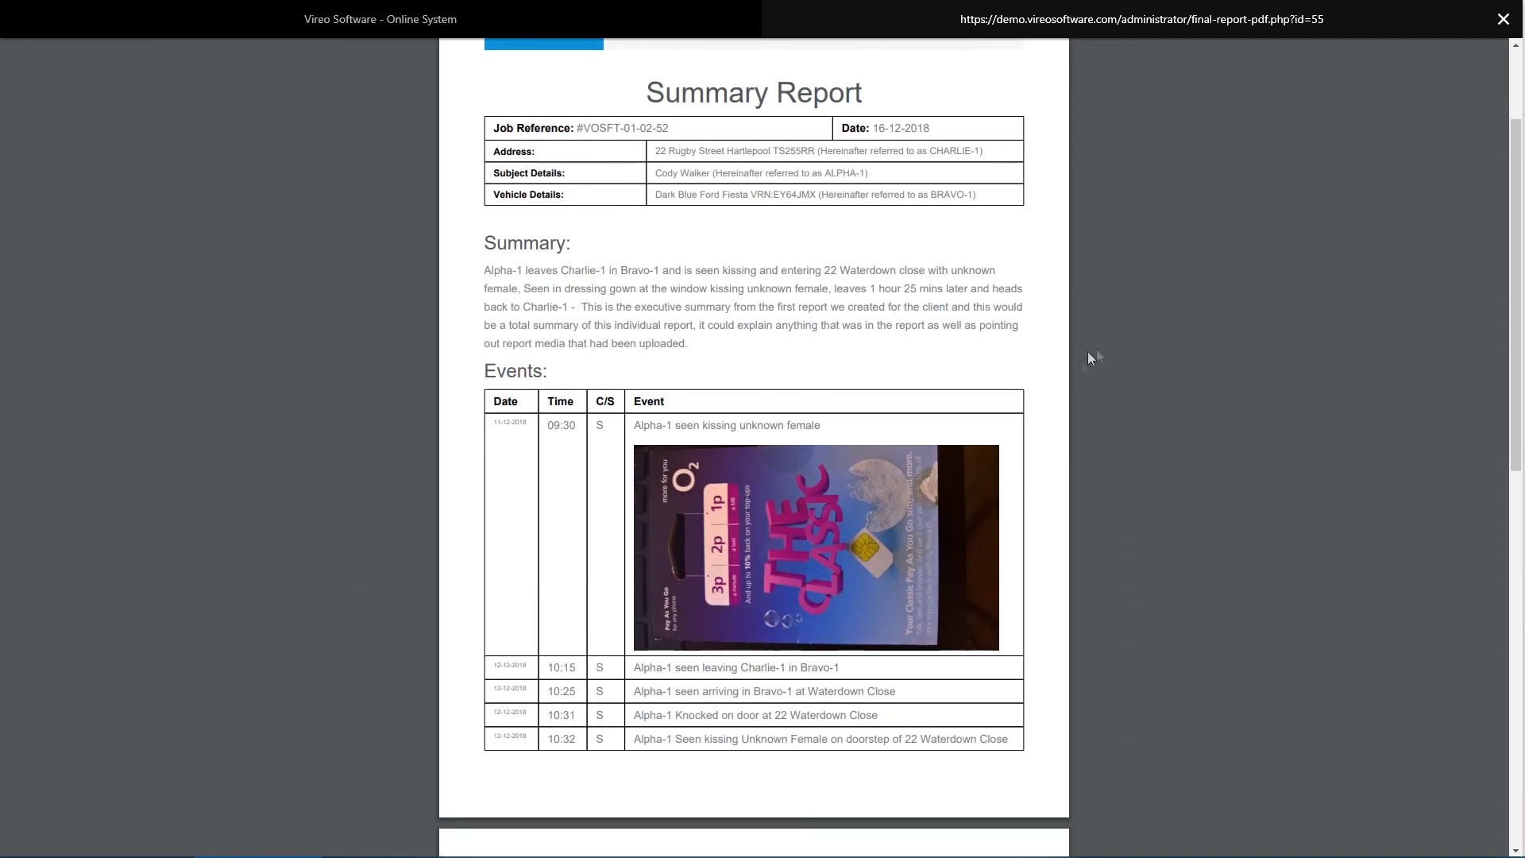
scroll(1045, 382, down, 3)
scroll(1069, 586, down, 3)
scroll(1069, 586, up, 3)
scroll(1065, 575, up, 1)
scroll(1066, 575, down, 1)
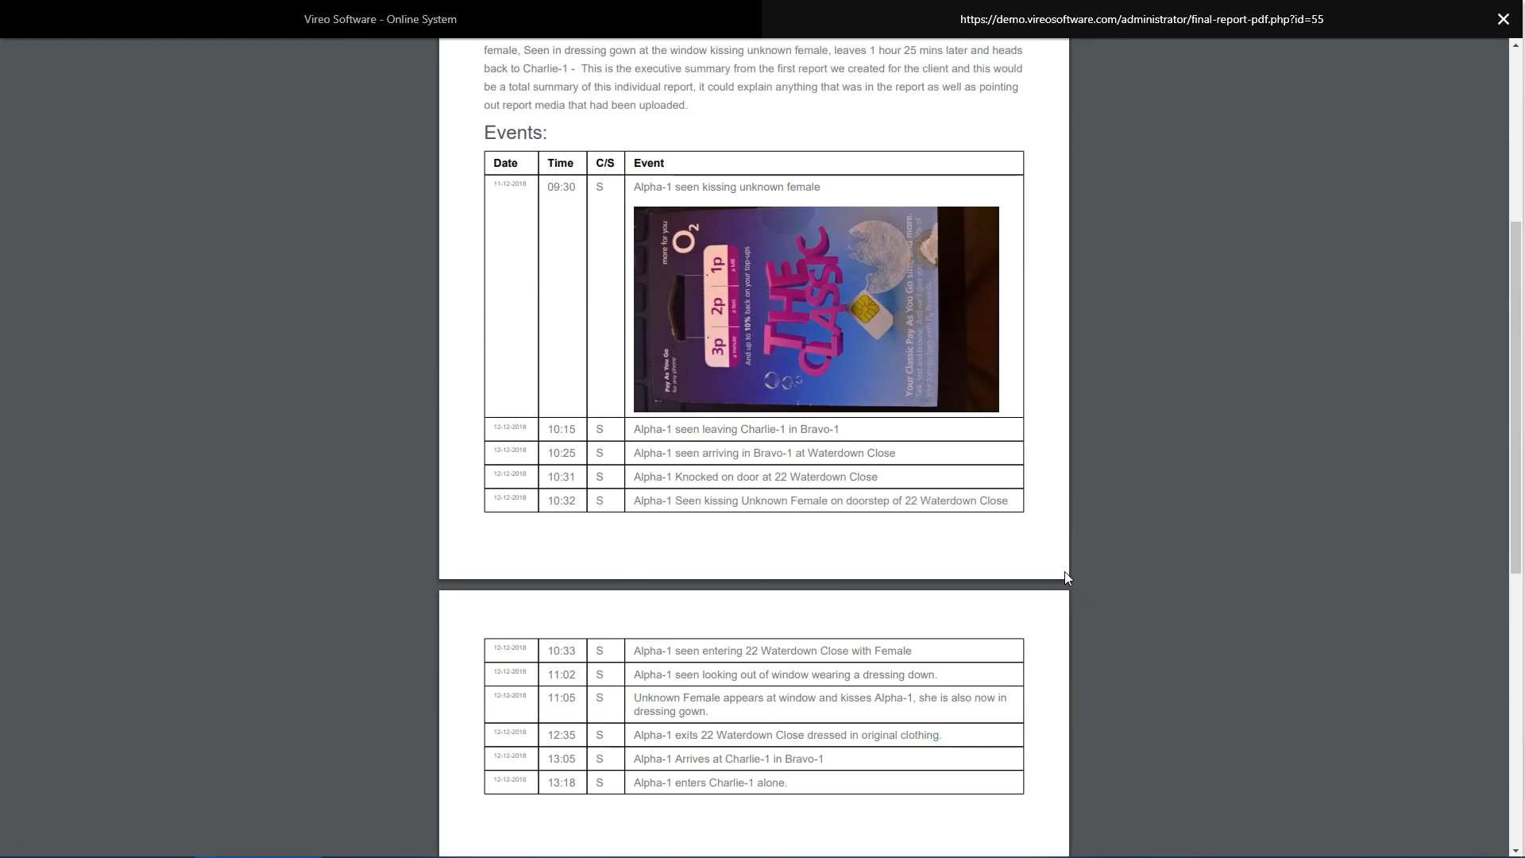
scroll(1065, 575, up, 4)
click(1503, 19)
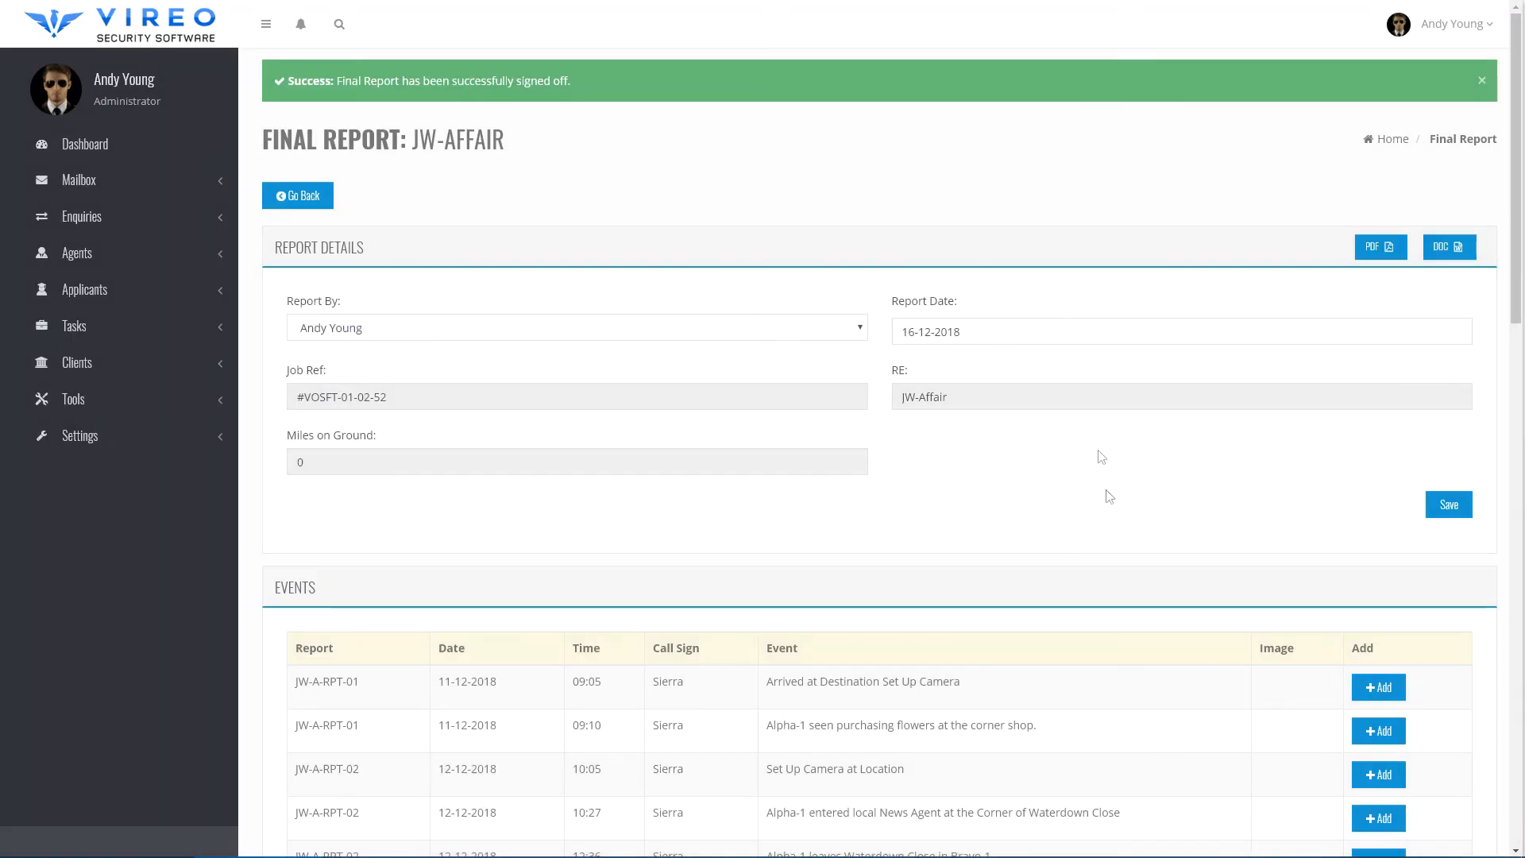
click(308, 194)
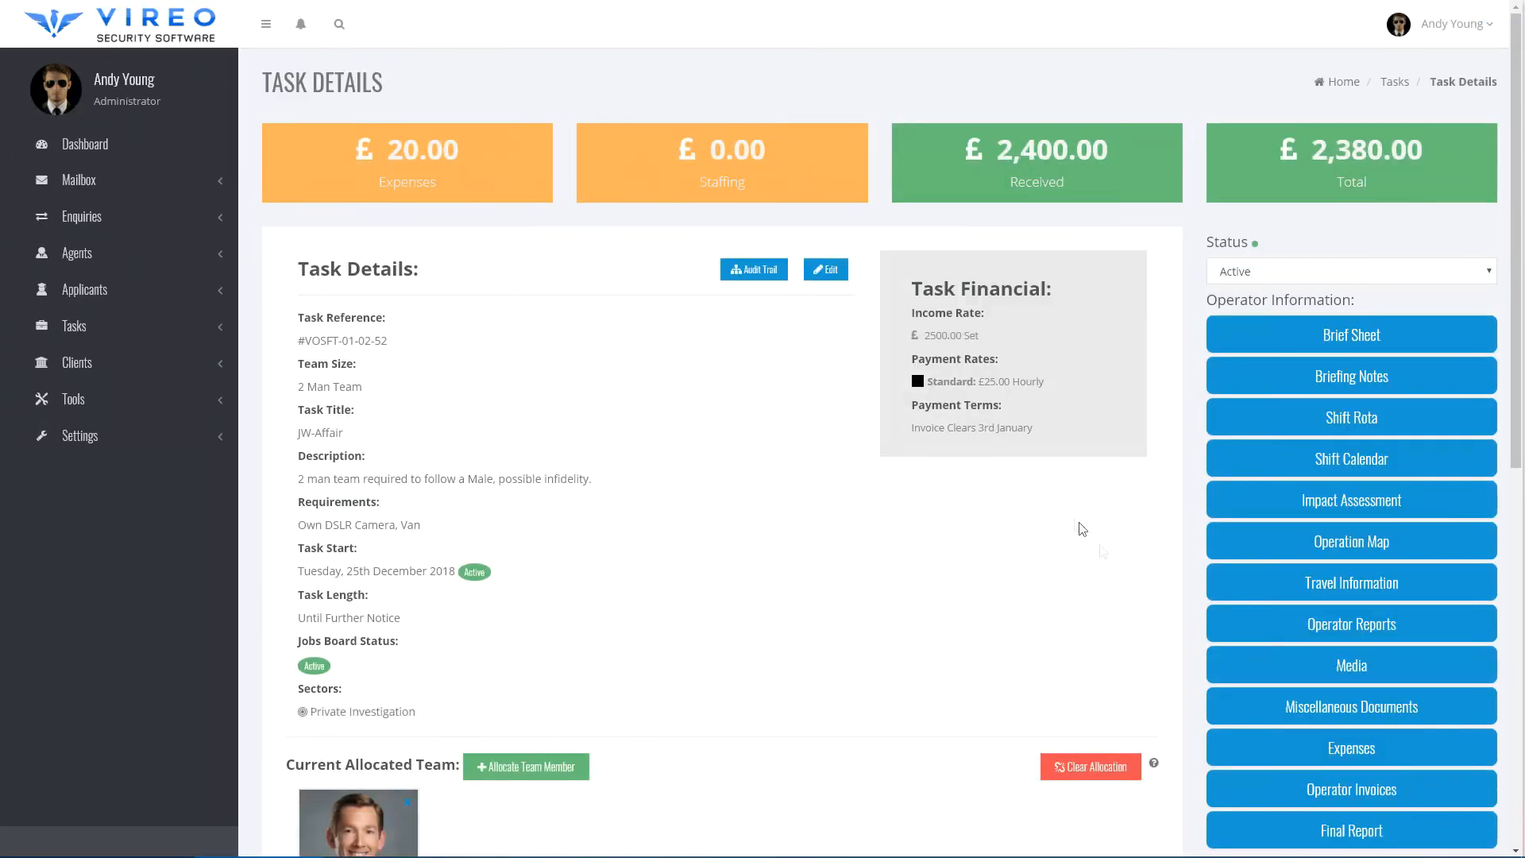
- Check the receipt for the operator's petrol expense, then return to the task details
click(1353, 747)
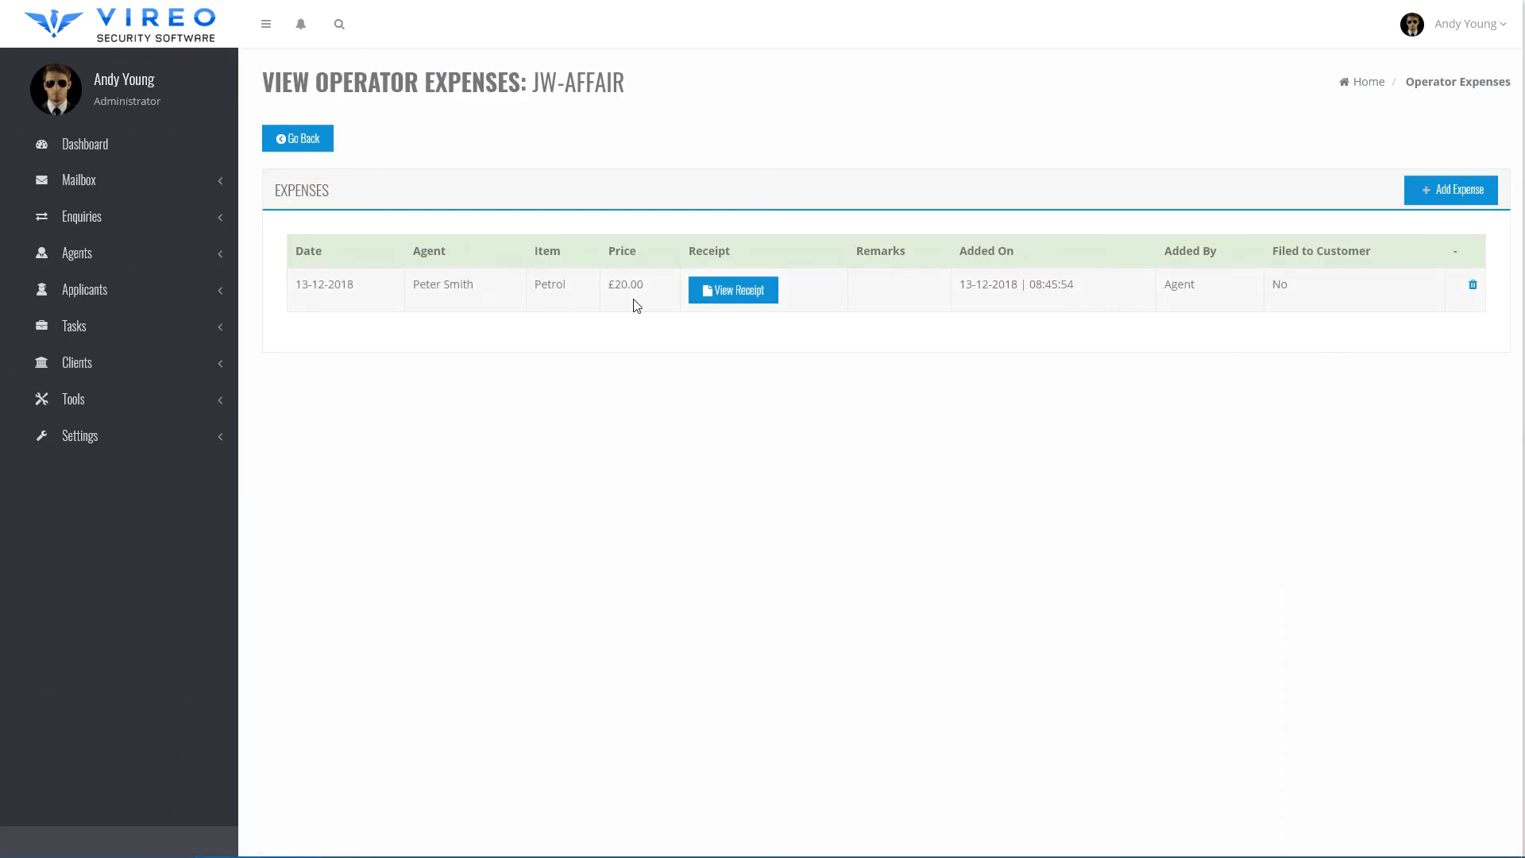
click(733, 297)
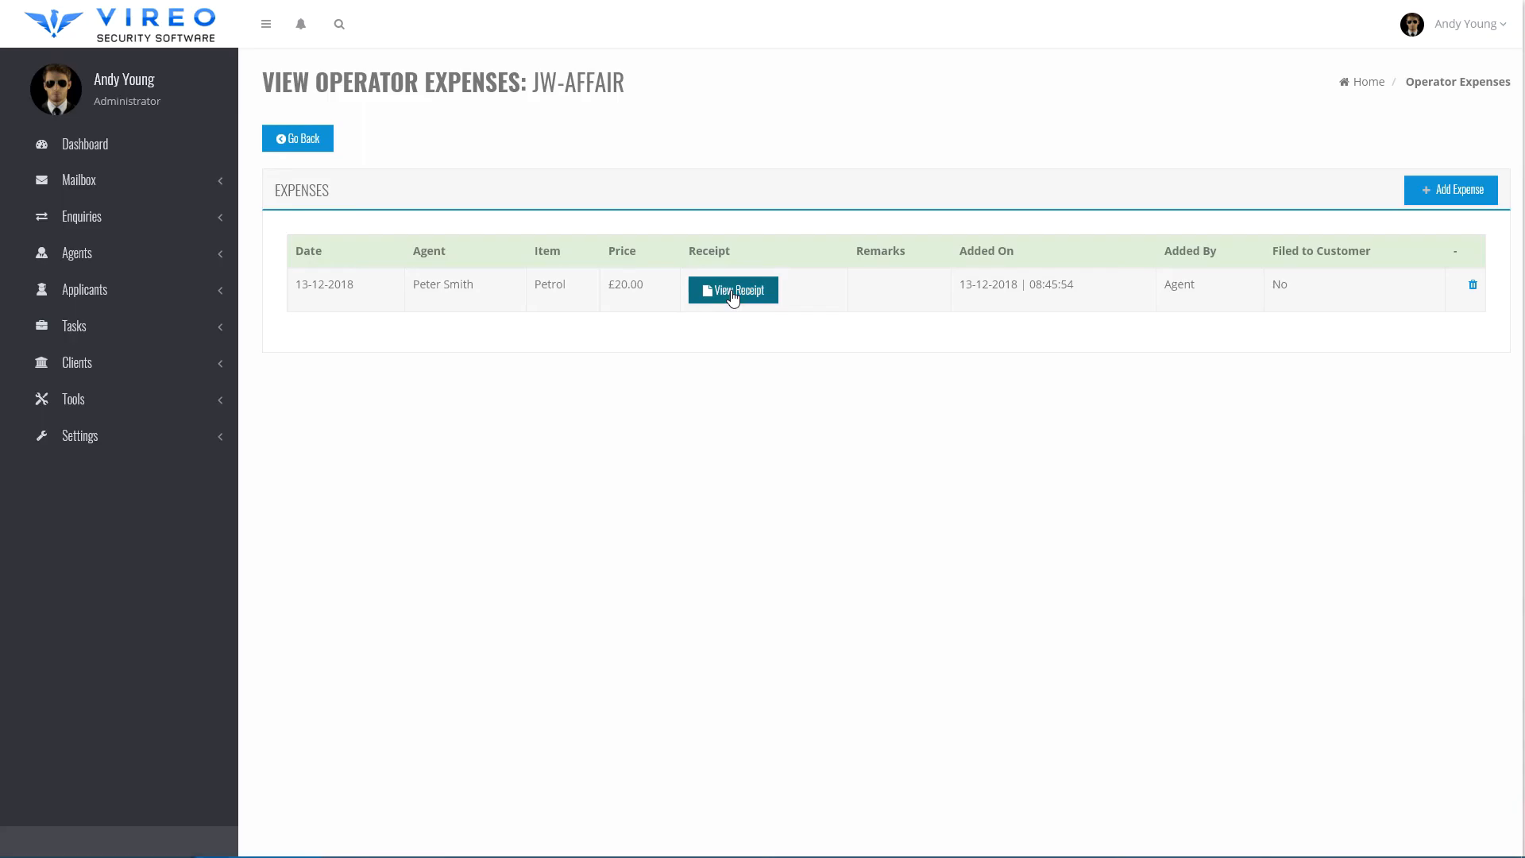
click(1504, 24)
click(310, 137)
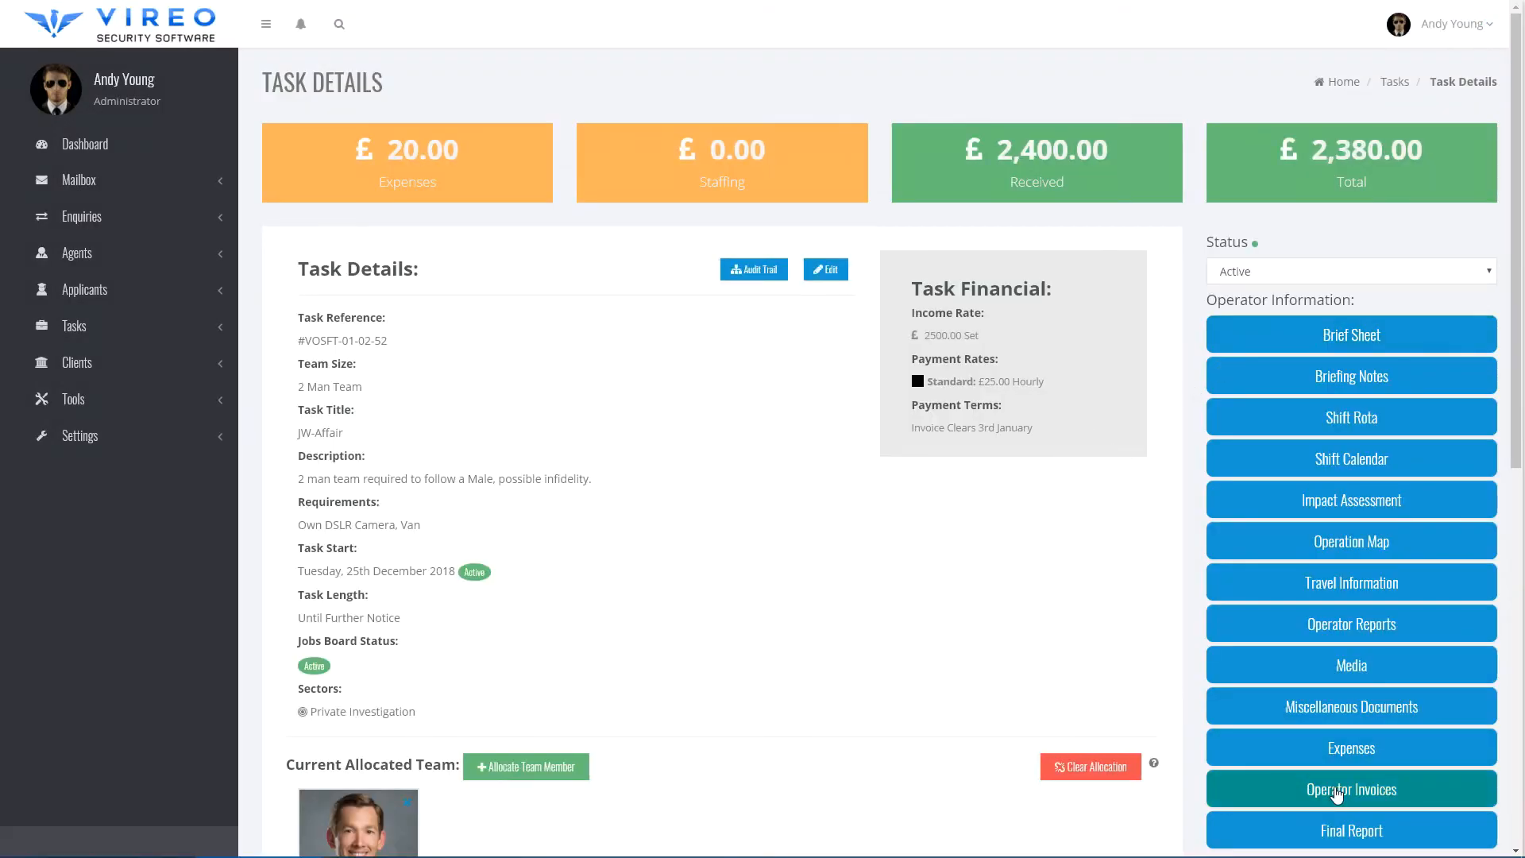
- Review the operator's £500.00 invoice, mark it as paid, and return to the task details
click(1338, 795)
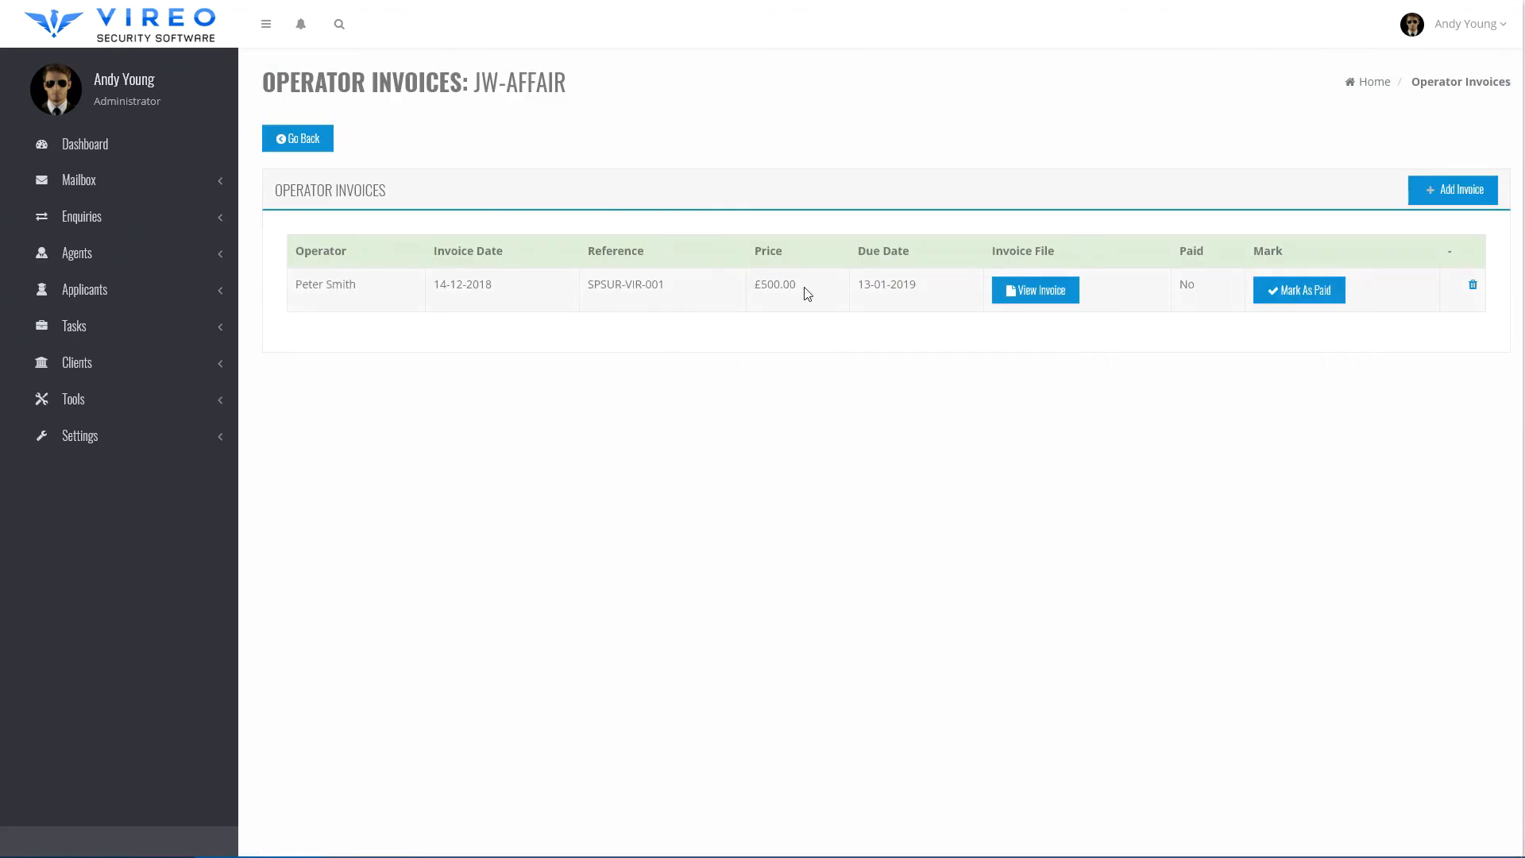
click(1051, 294)
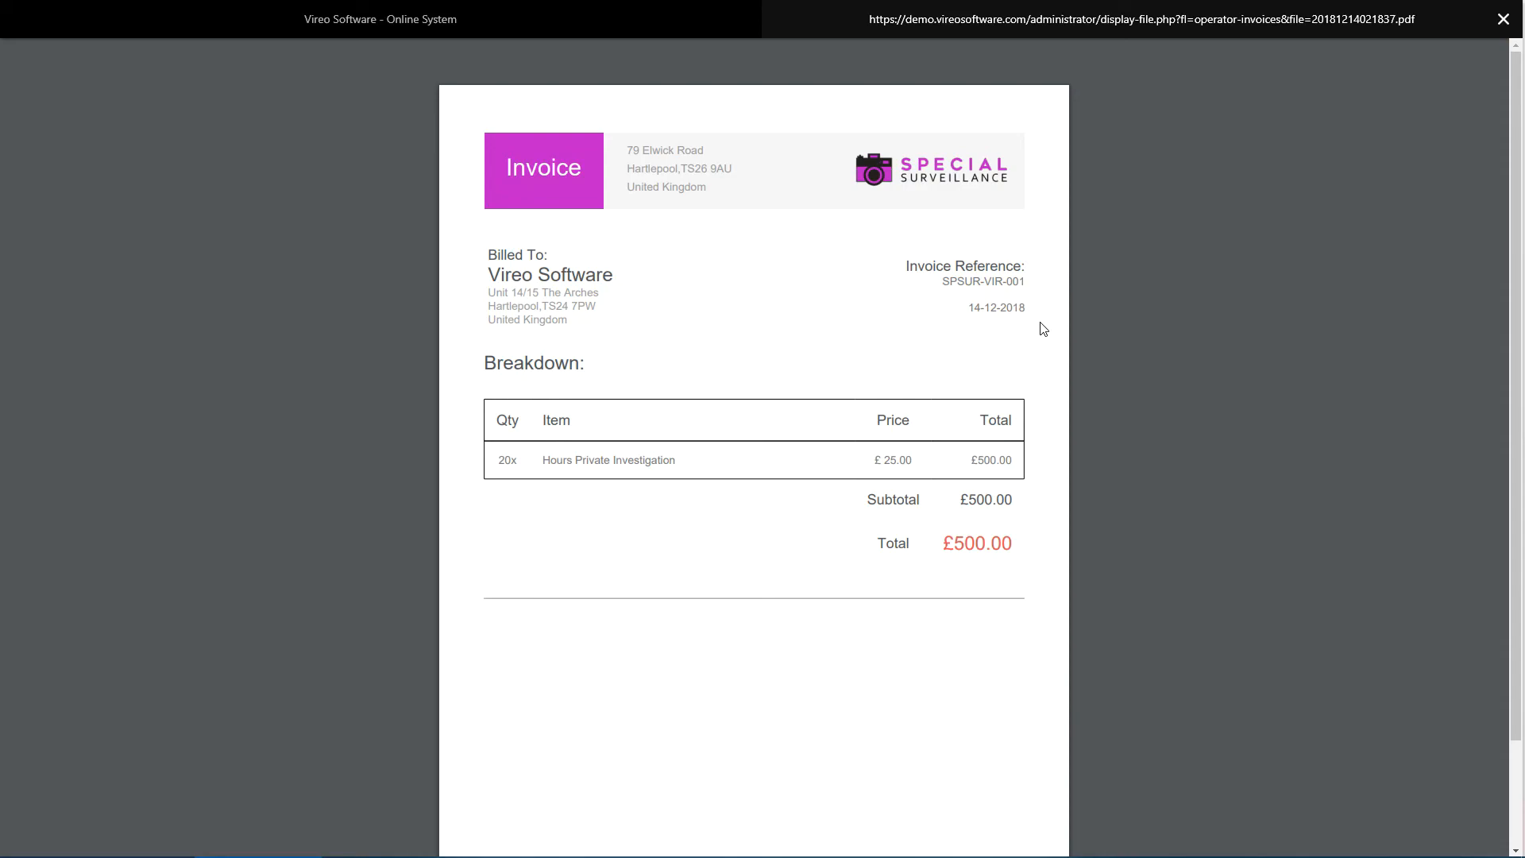
key(Escape)
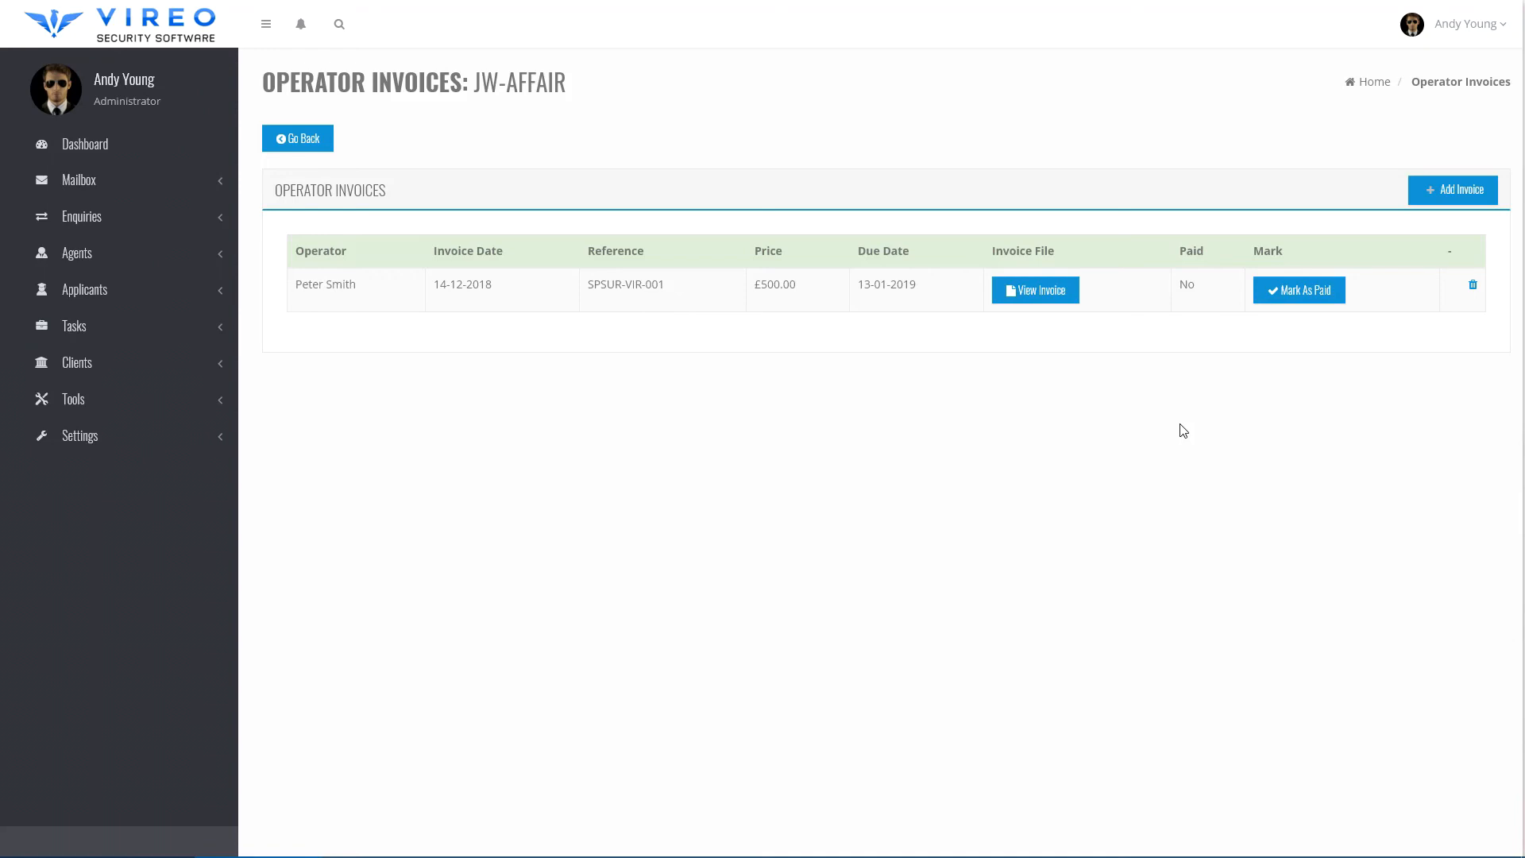
click(1309, 298)
click(315, 143)
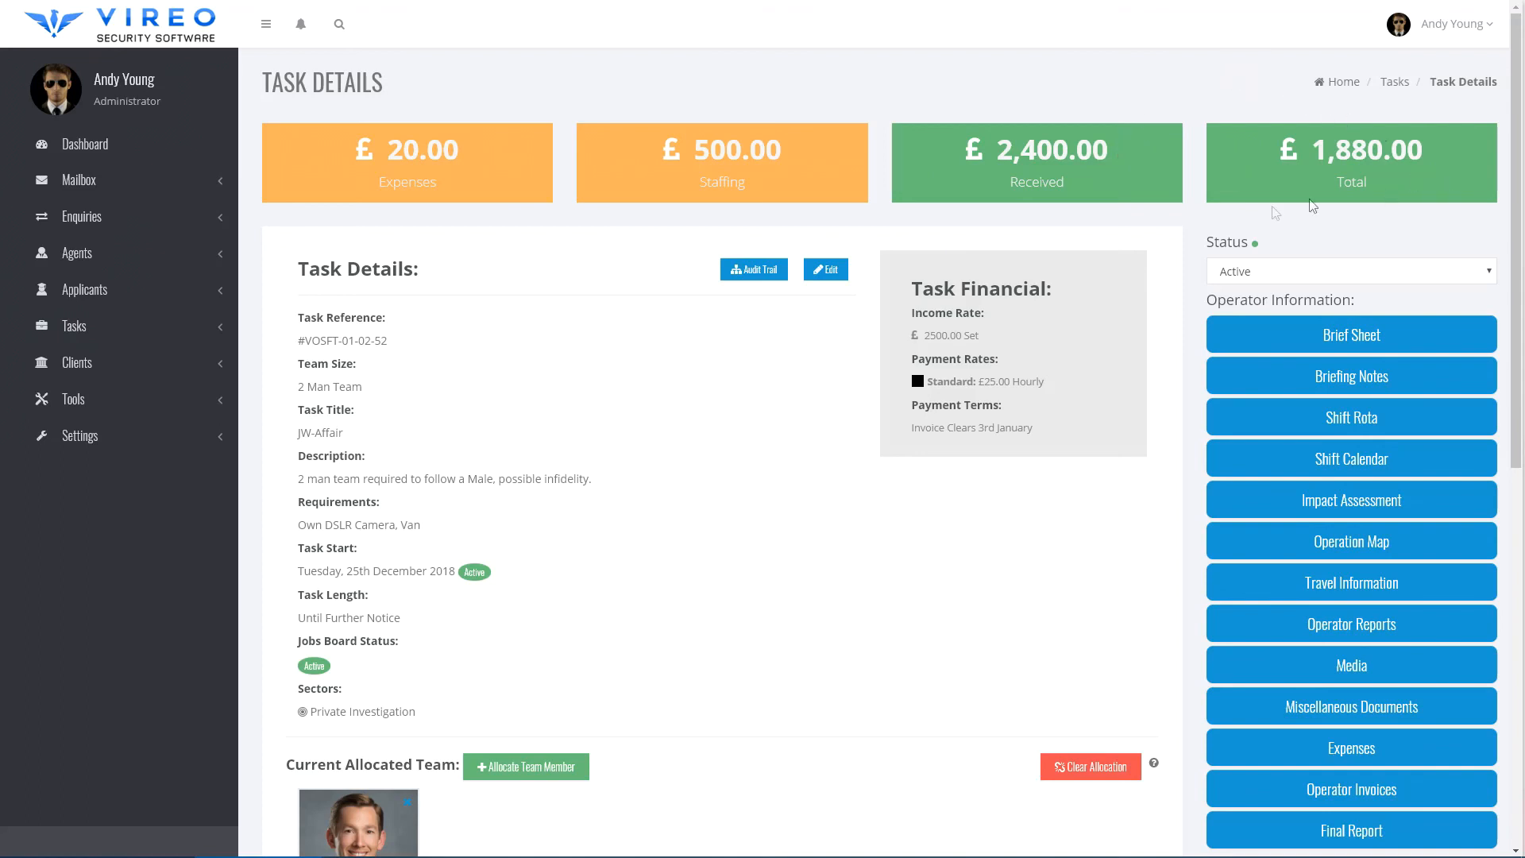
- Open the JW-AFFAIR destruction certificate and review its client, data destruction and team stages
scroll(1194, 225, down, 6)
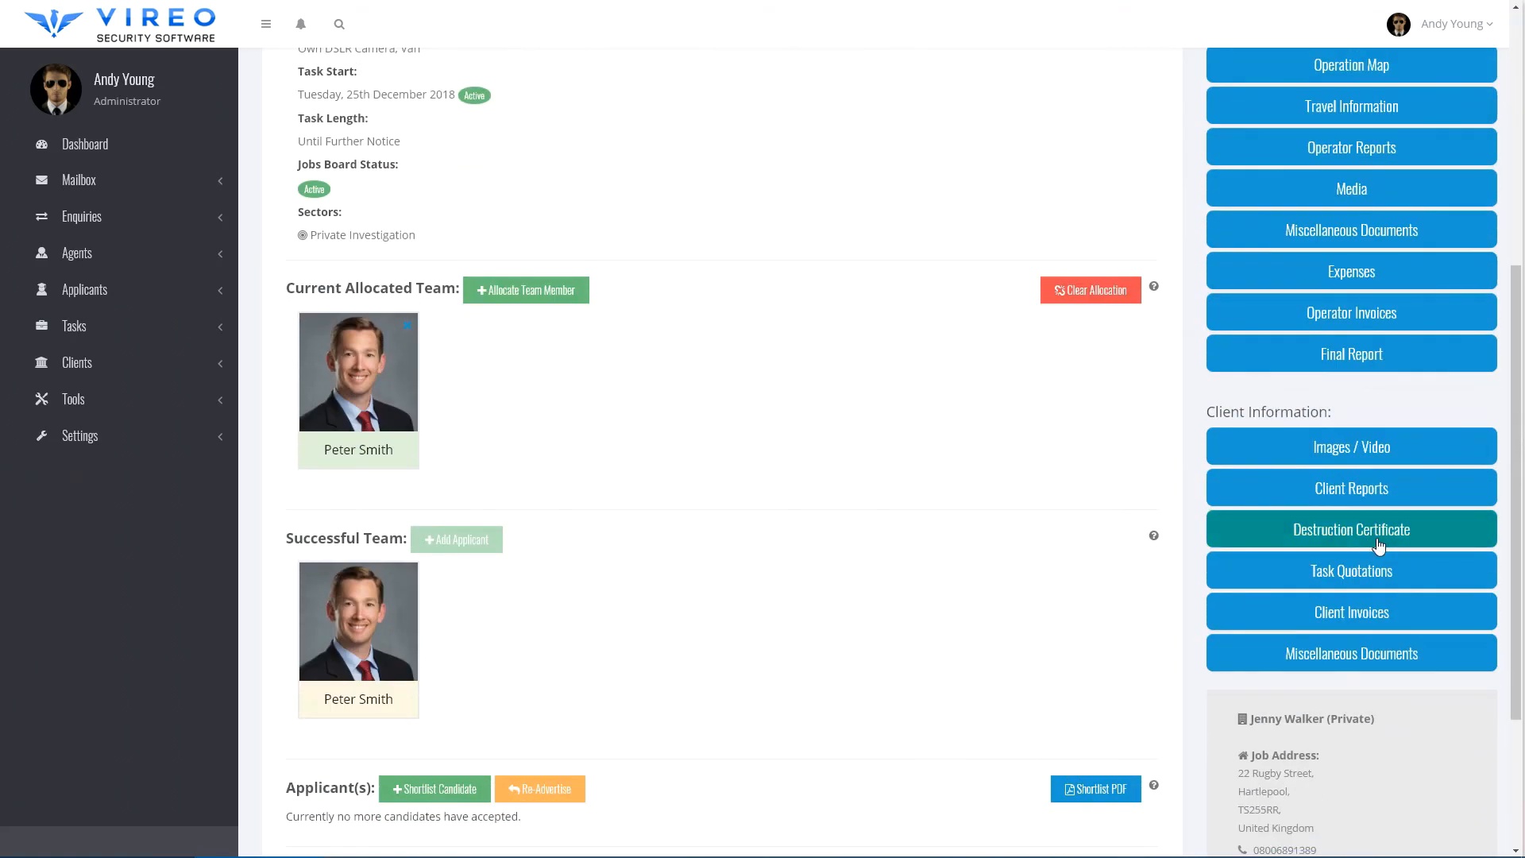
click(1378, 548)
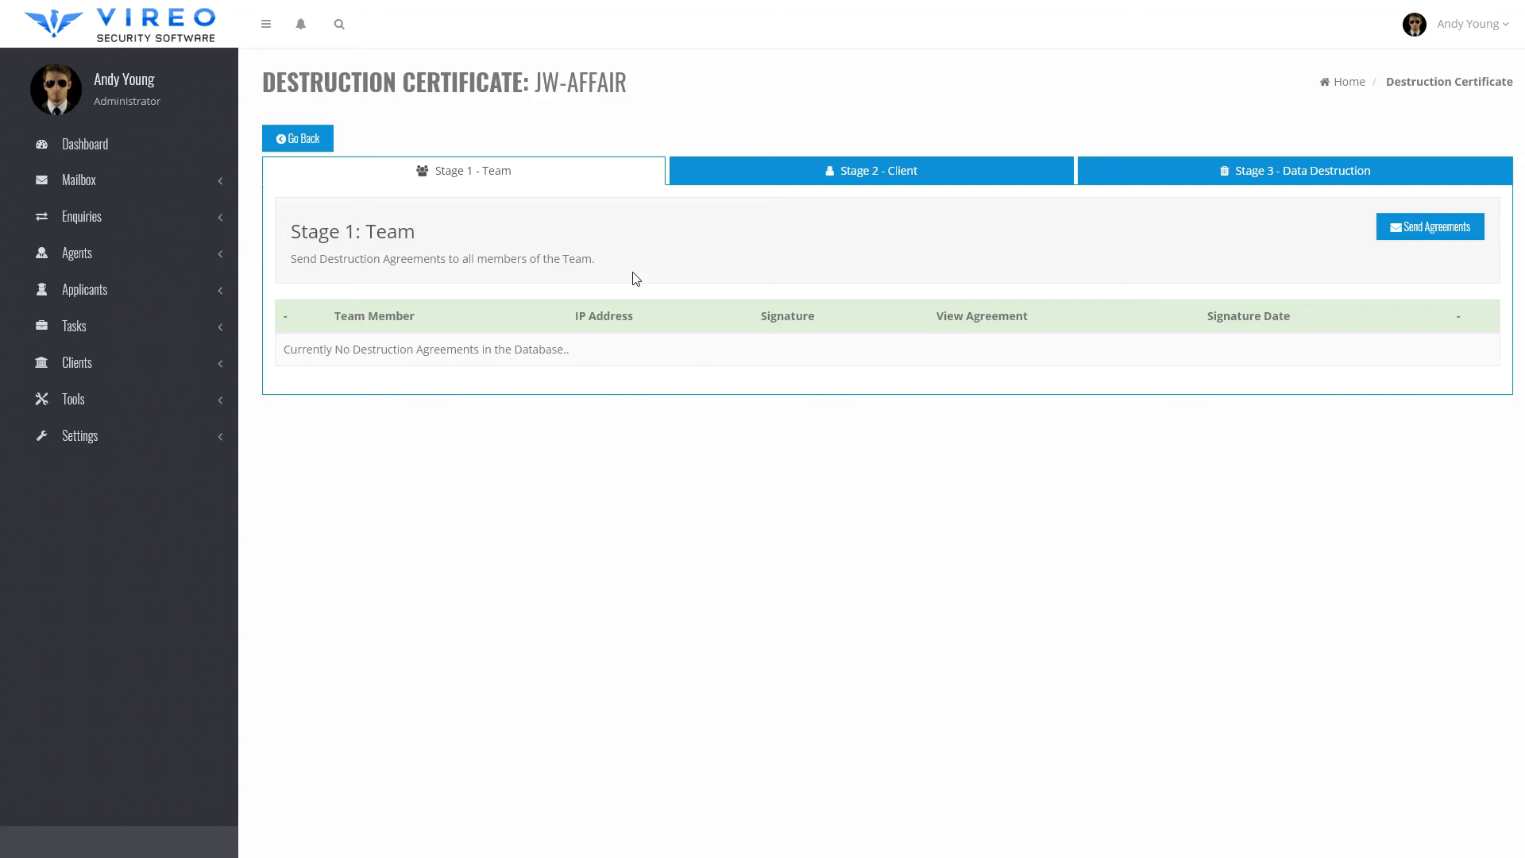
click(746, 177)
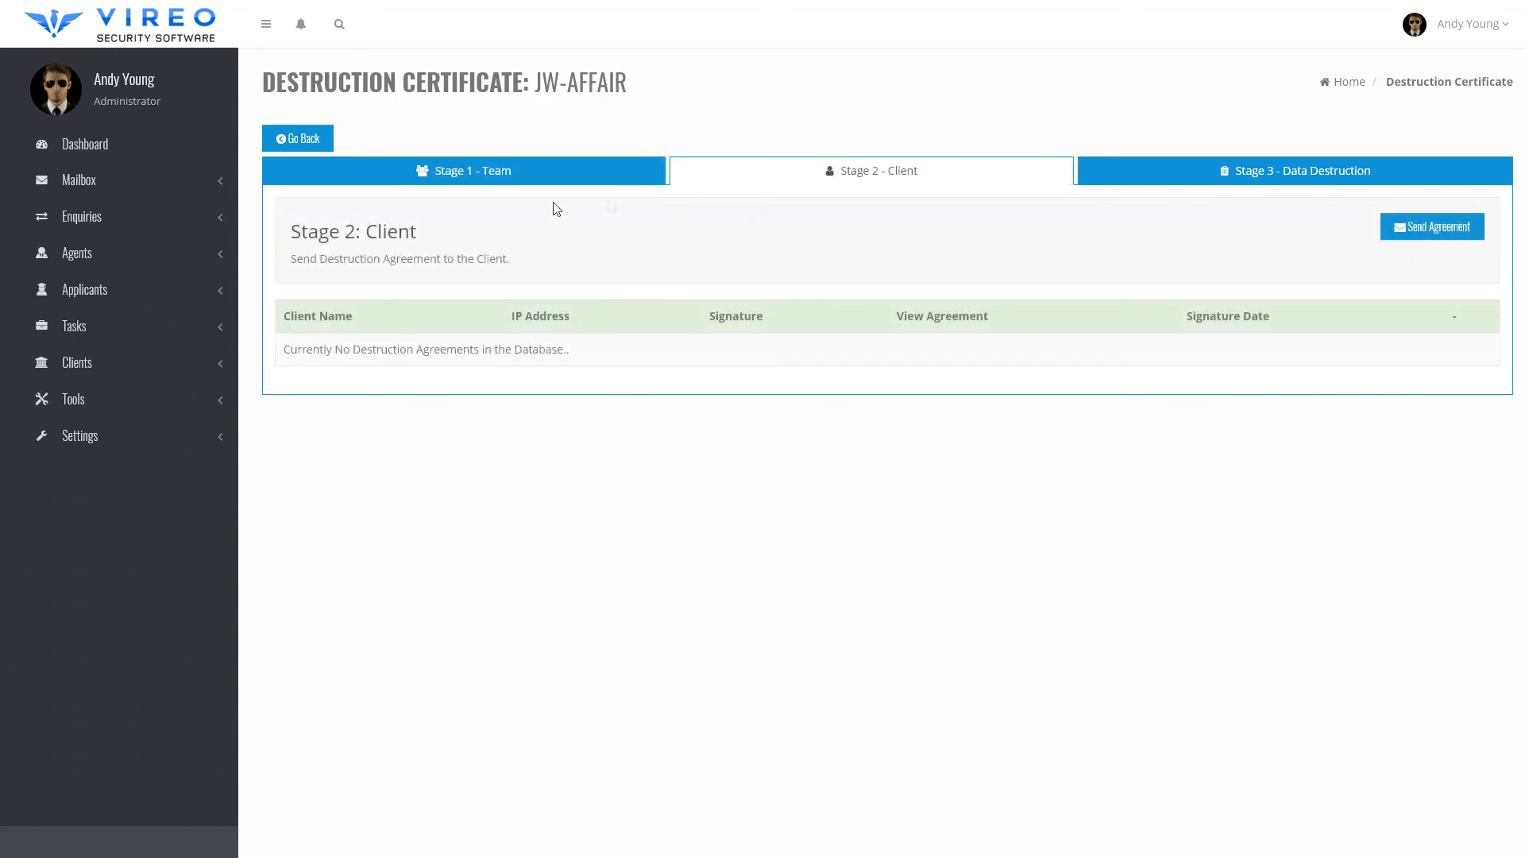
click(1260, 174)
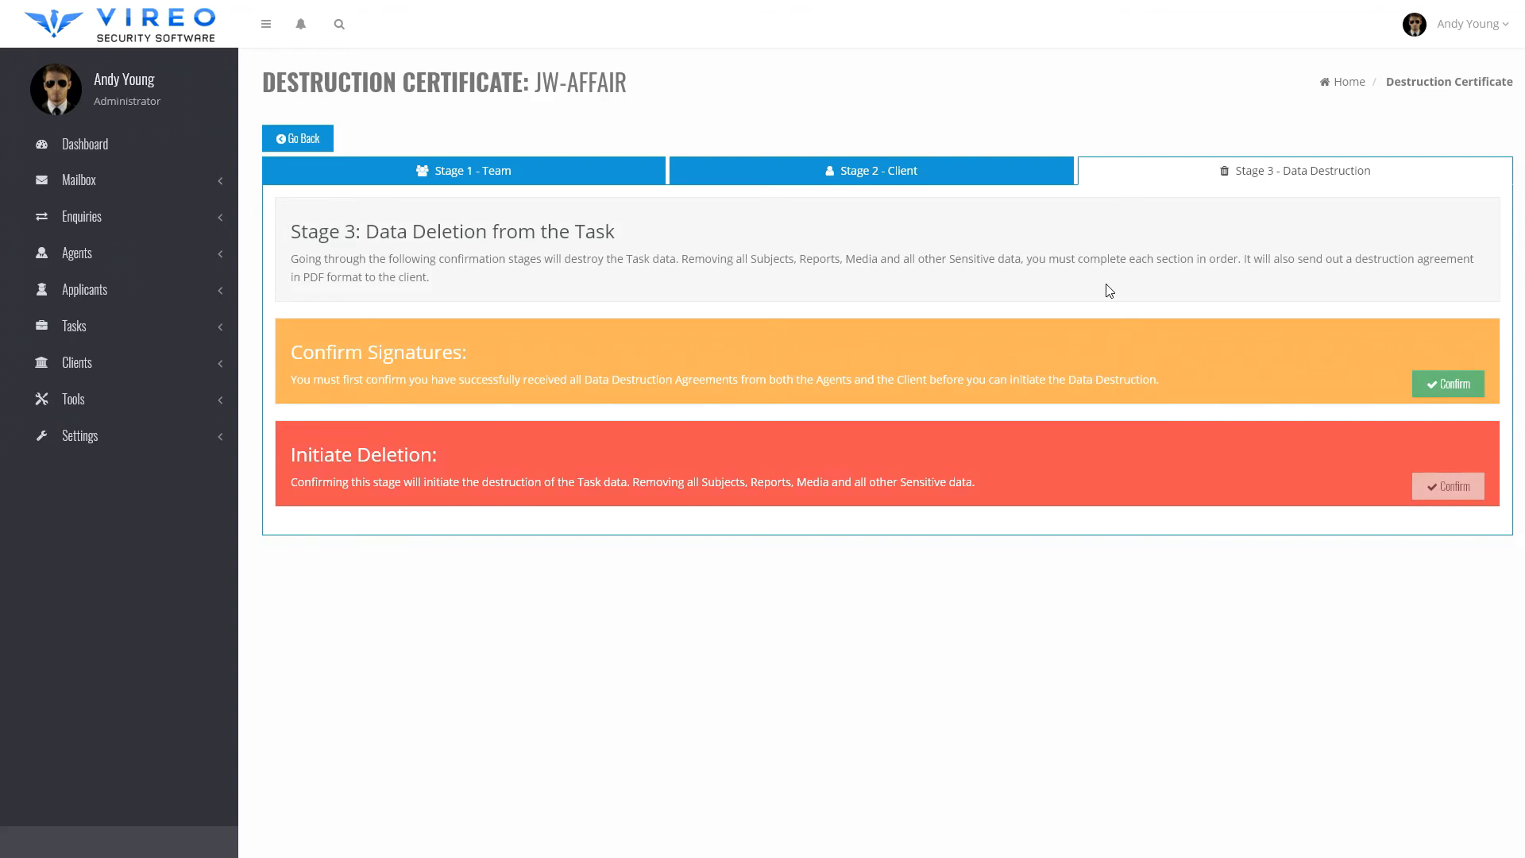
click(529, 170)
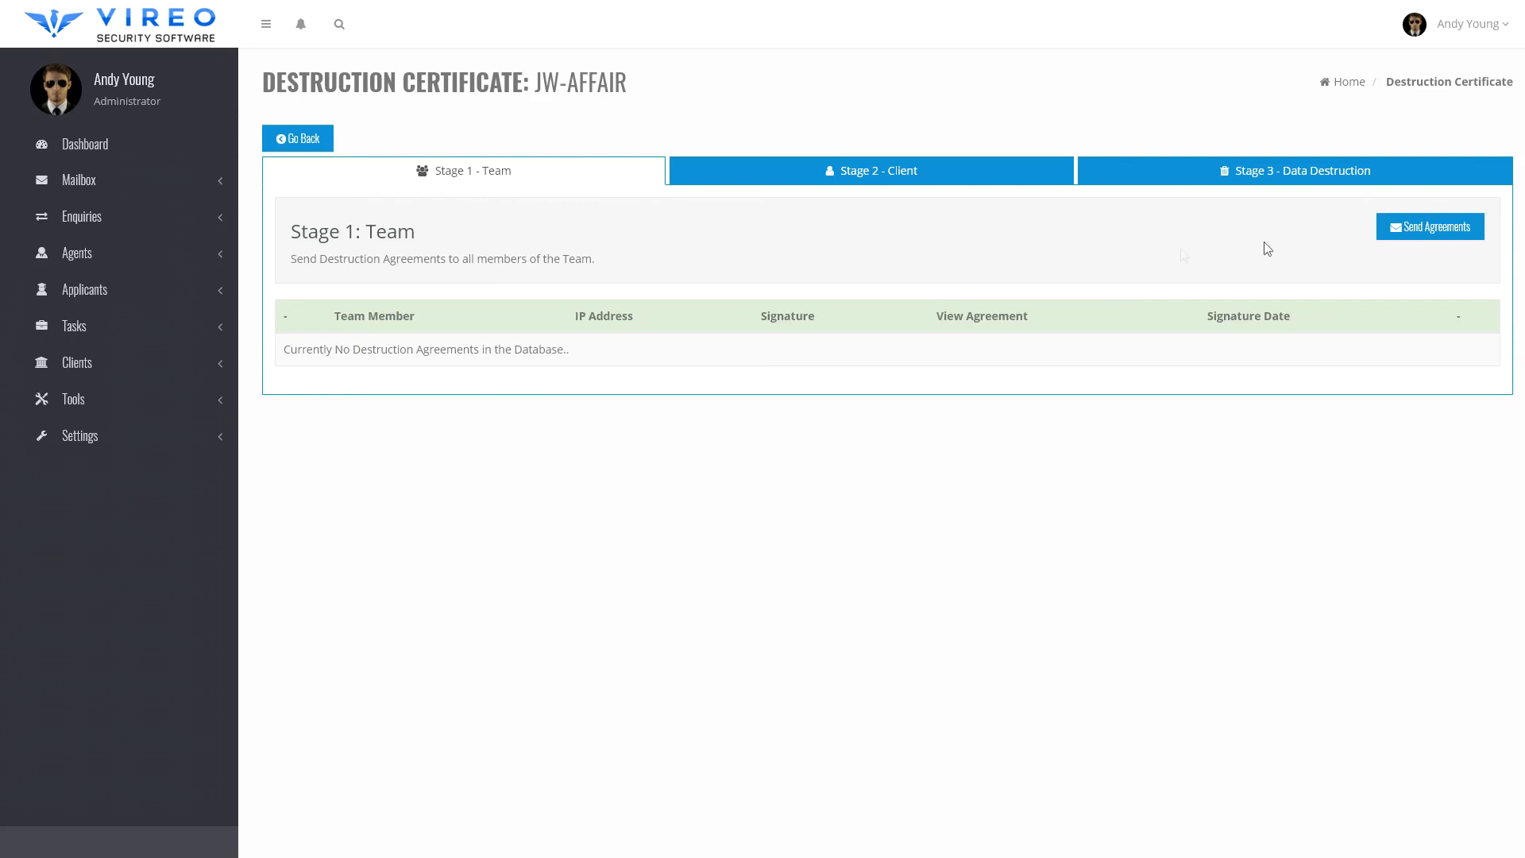
- Send the data destruction agreements to the team's agent, then check the Tools list
click(1436, 232)
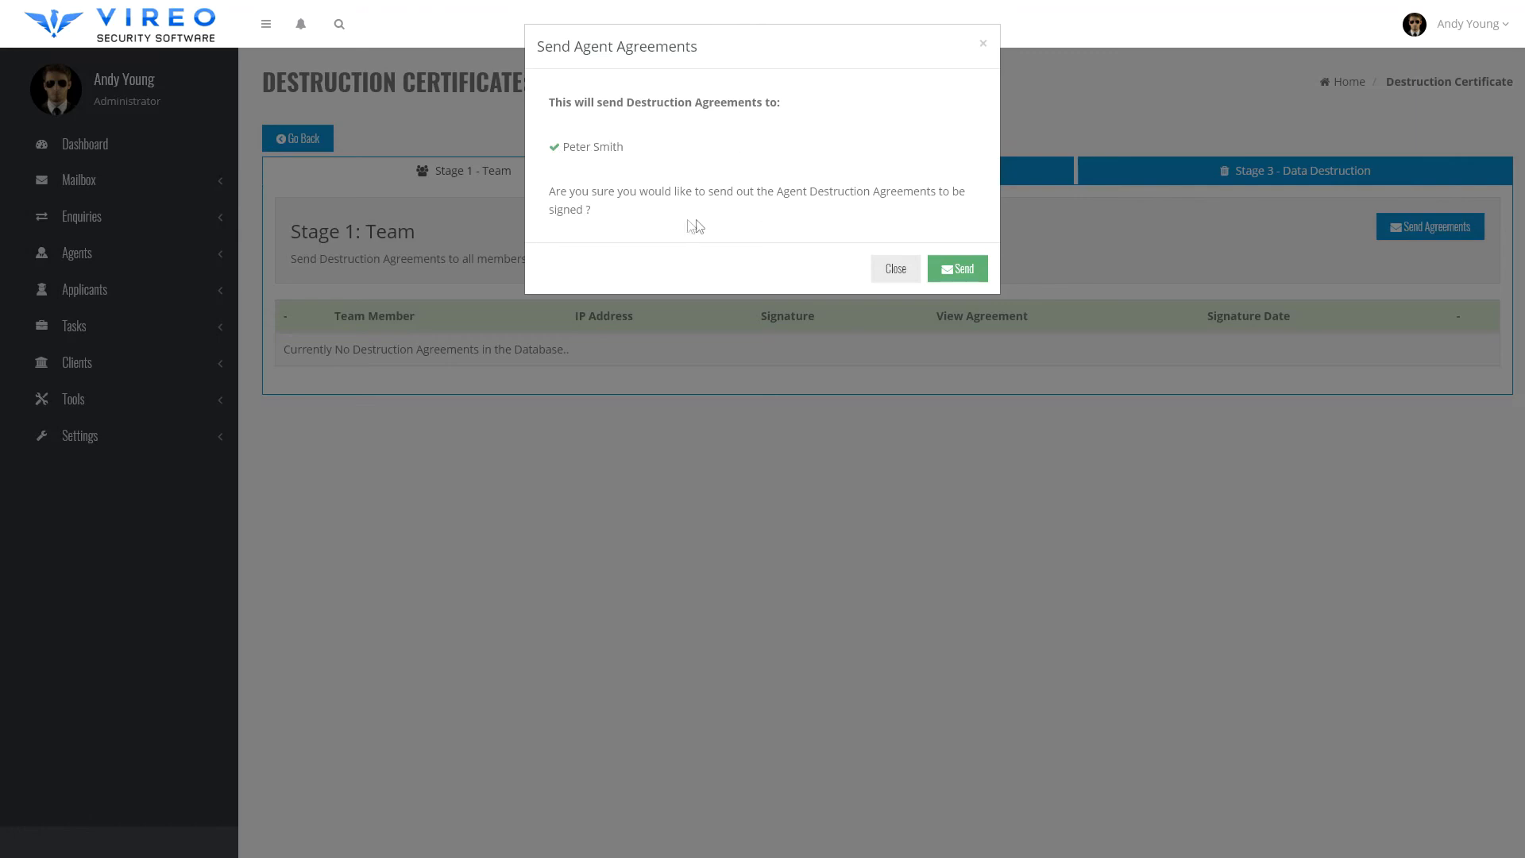
click(963, 272)
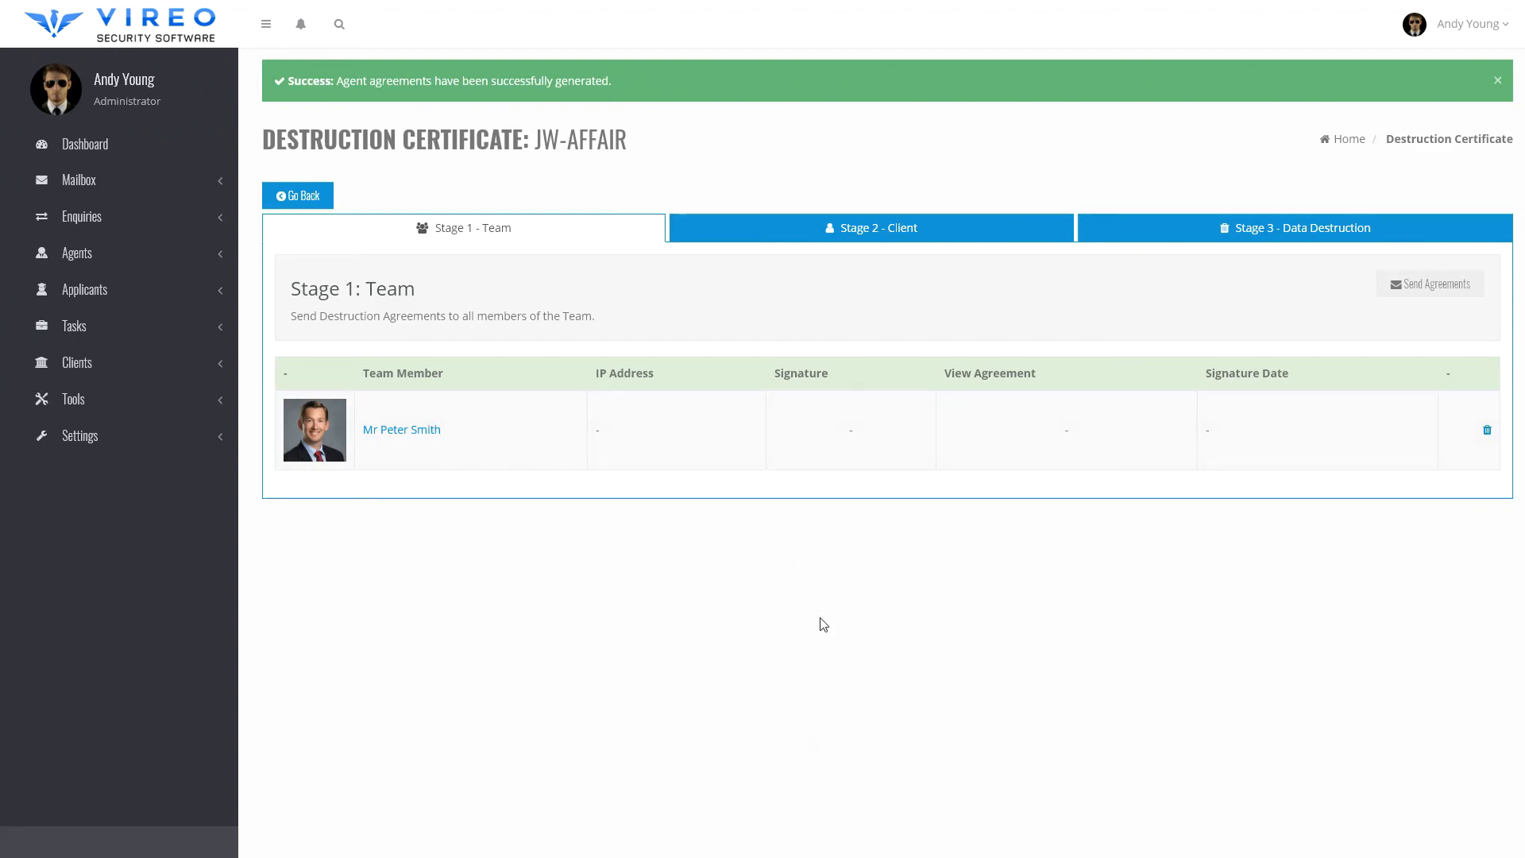
click(164, 414)
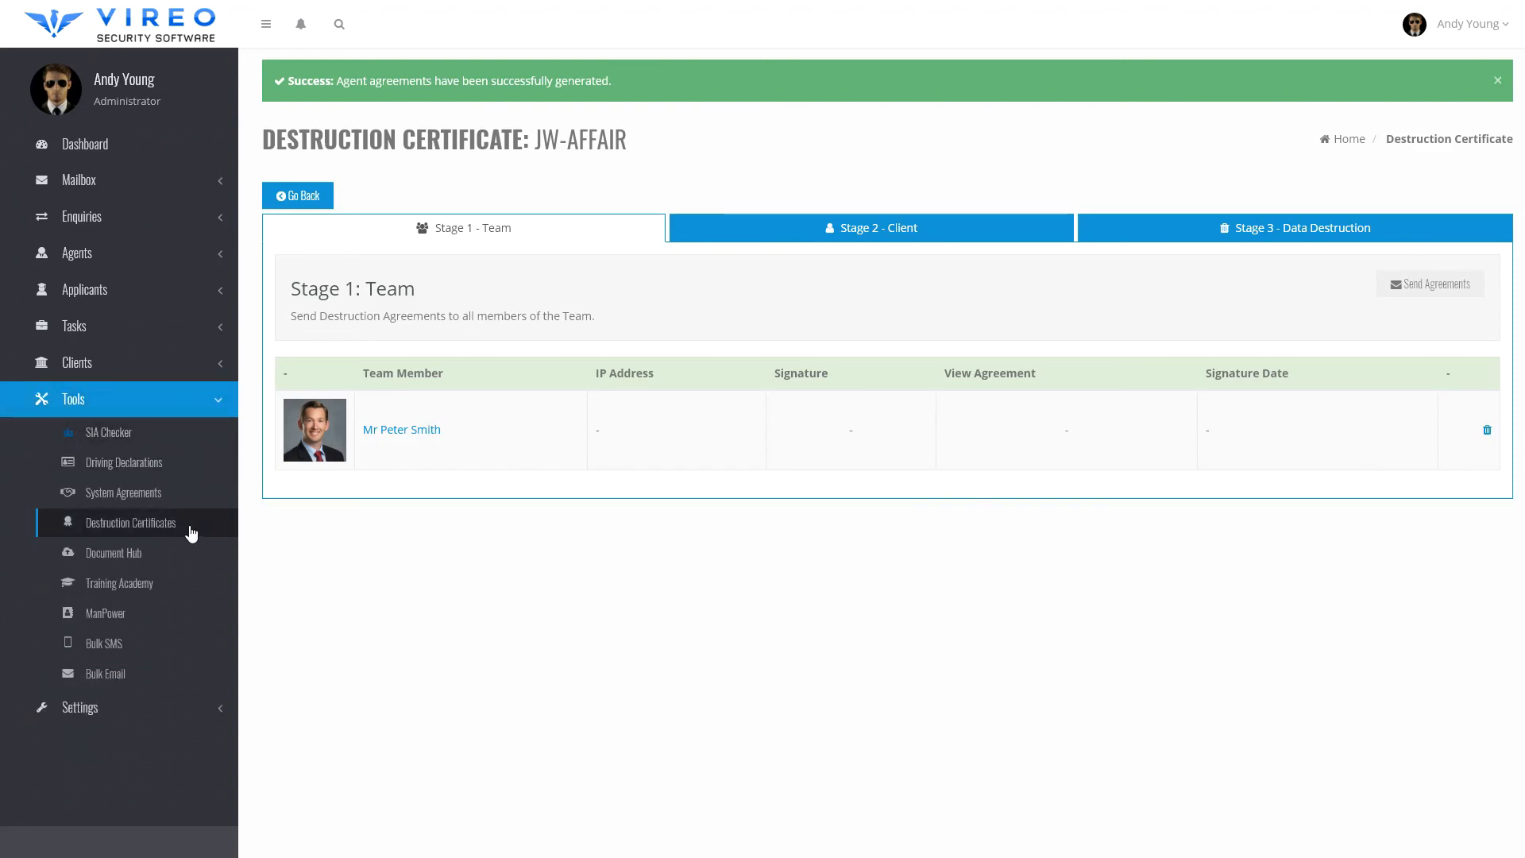
click(185, 409)
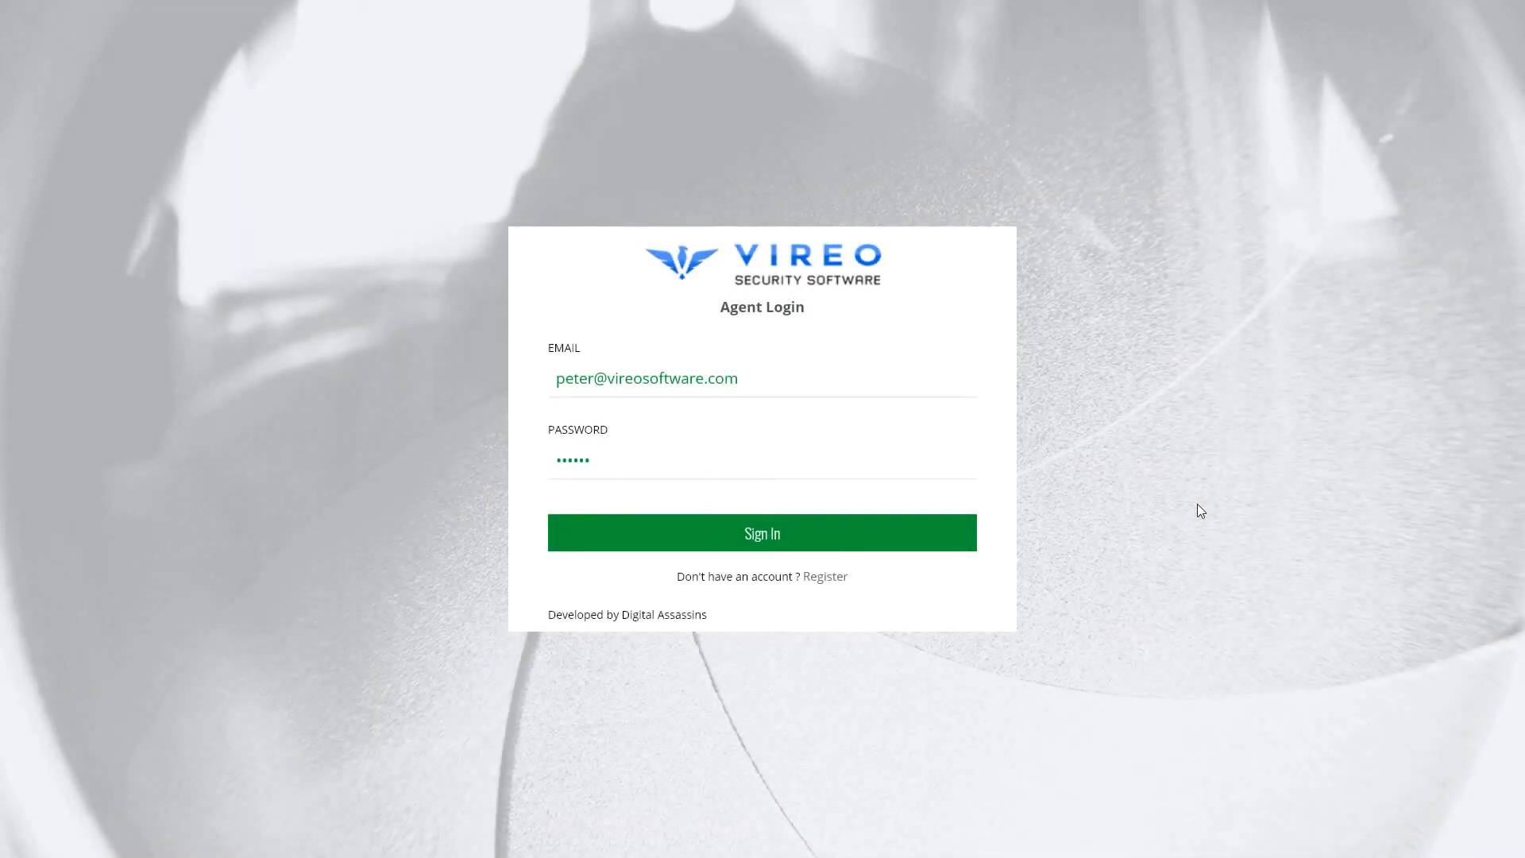
- As the agent, sign the Data Destruction Agreement, certify all data destroyed, and submit it
click(874, 533)
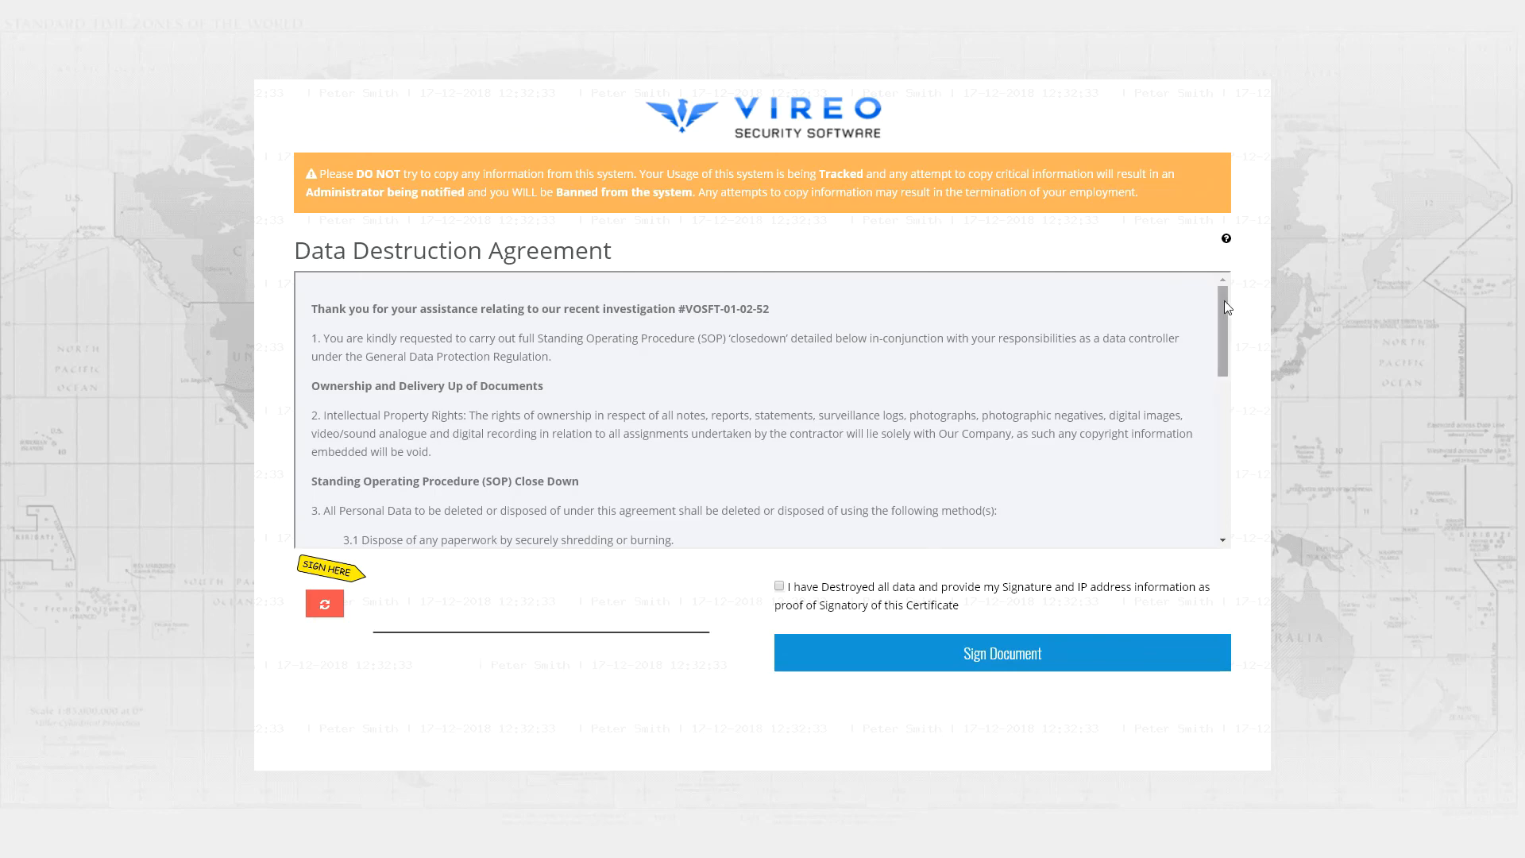
drag(1225, 306, 1266, 371)
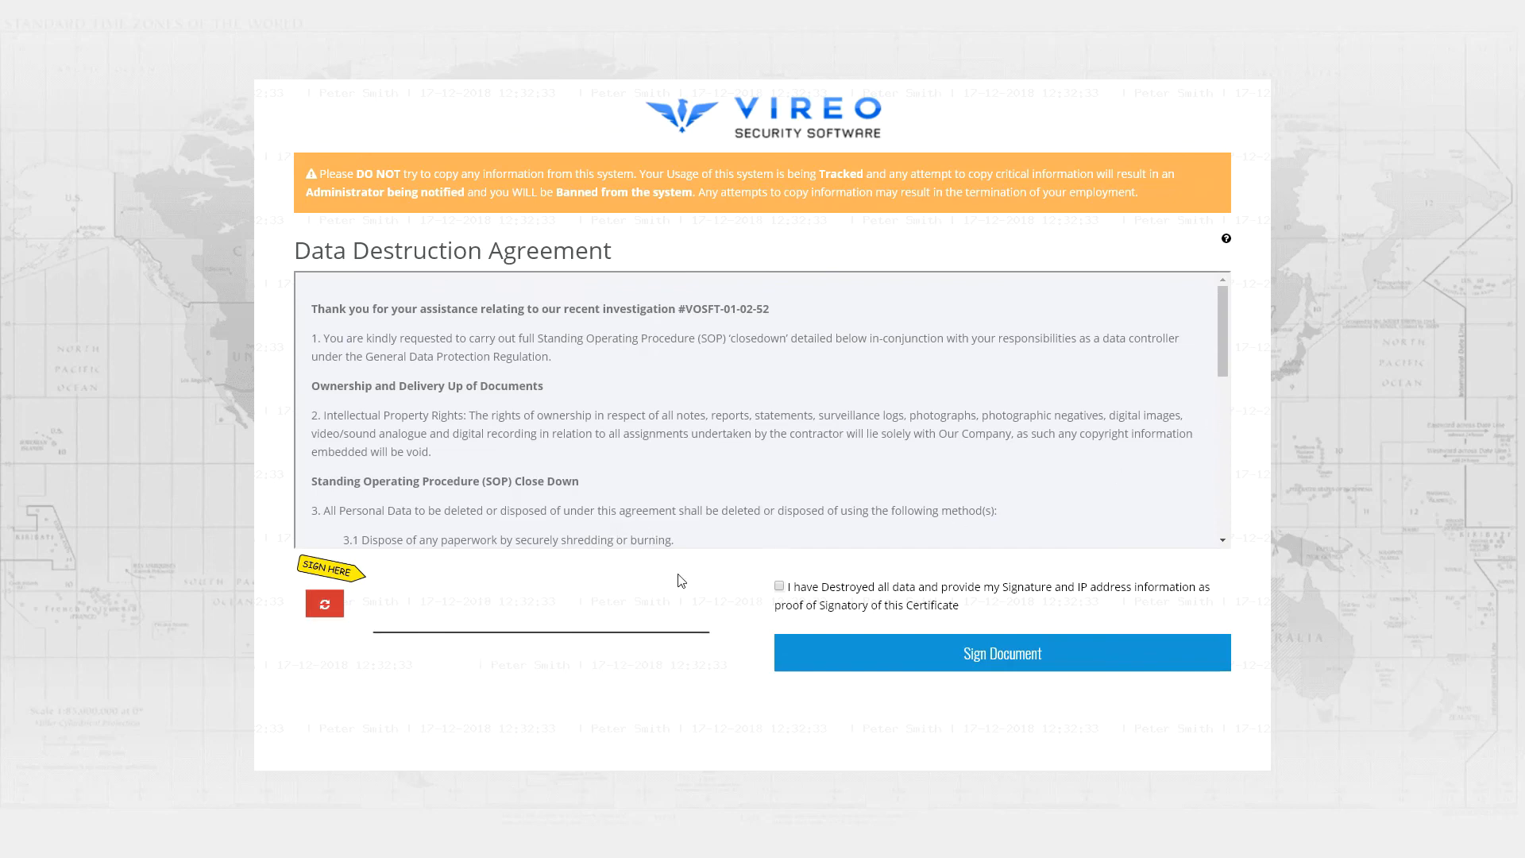
drag(400, 626, 440, 572)
mouse_move(490, 593)
mouse_down()
mouse_move(563, 639)
mouse_move(382, 607)
mouse_move(532, 604)
mouse_up()
click(778, 587)
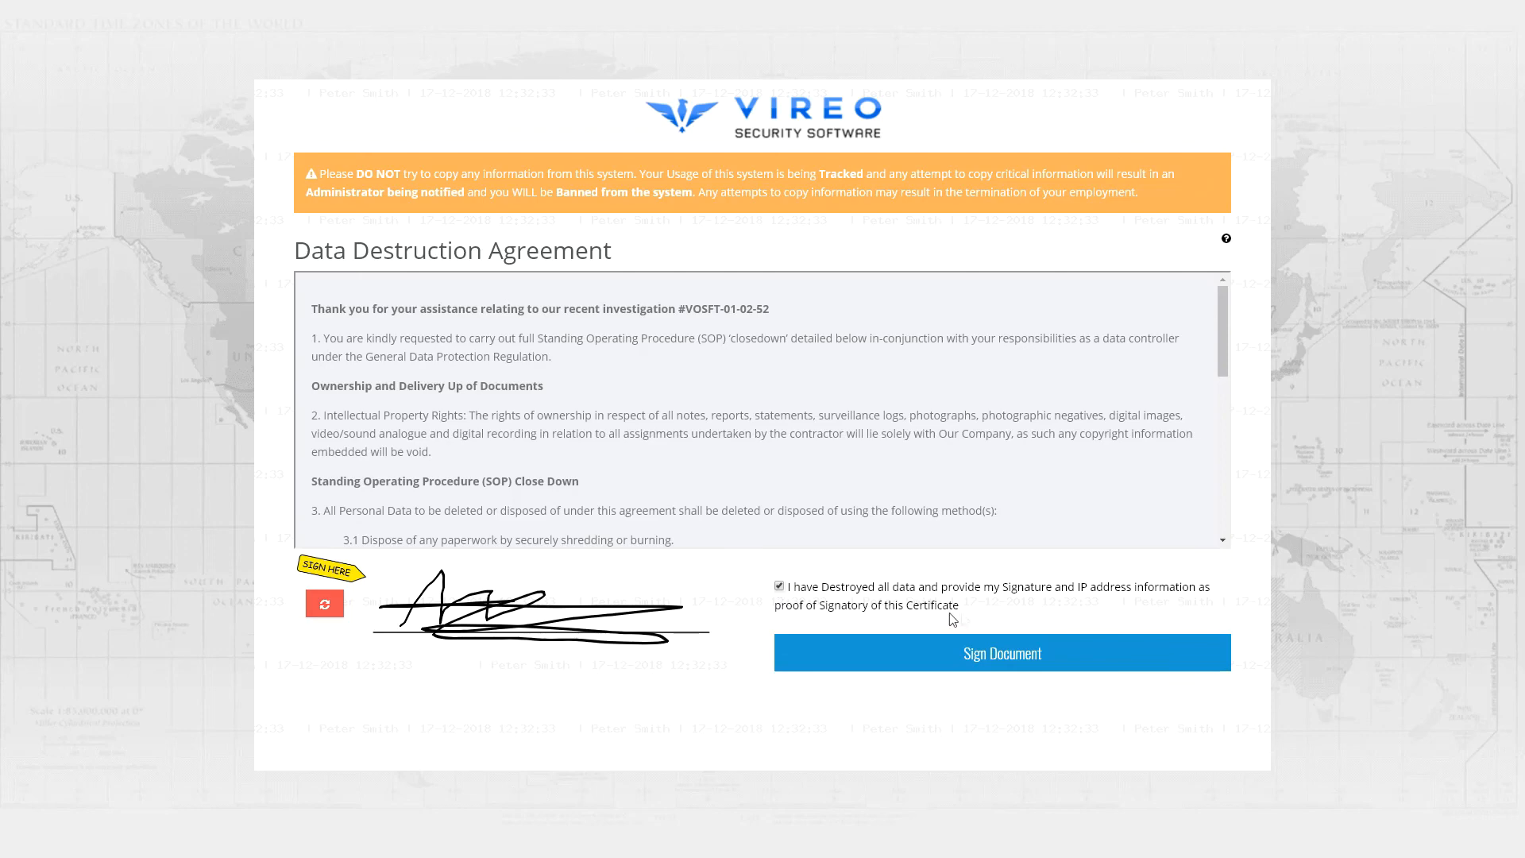
click(1050, 662)
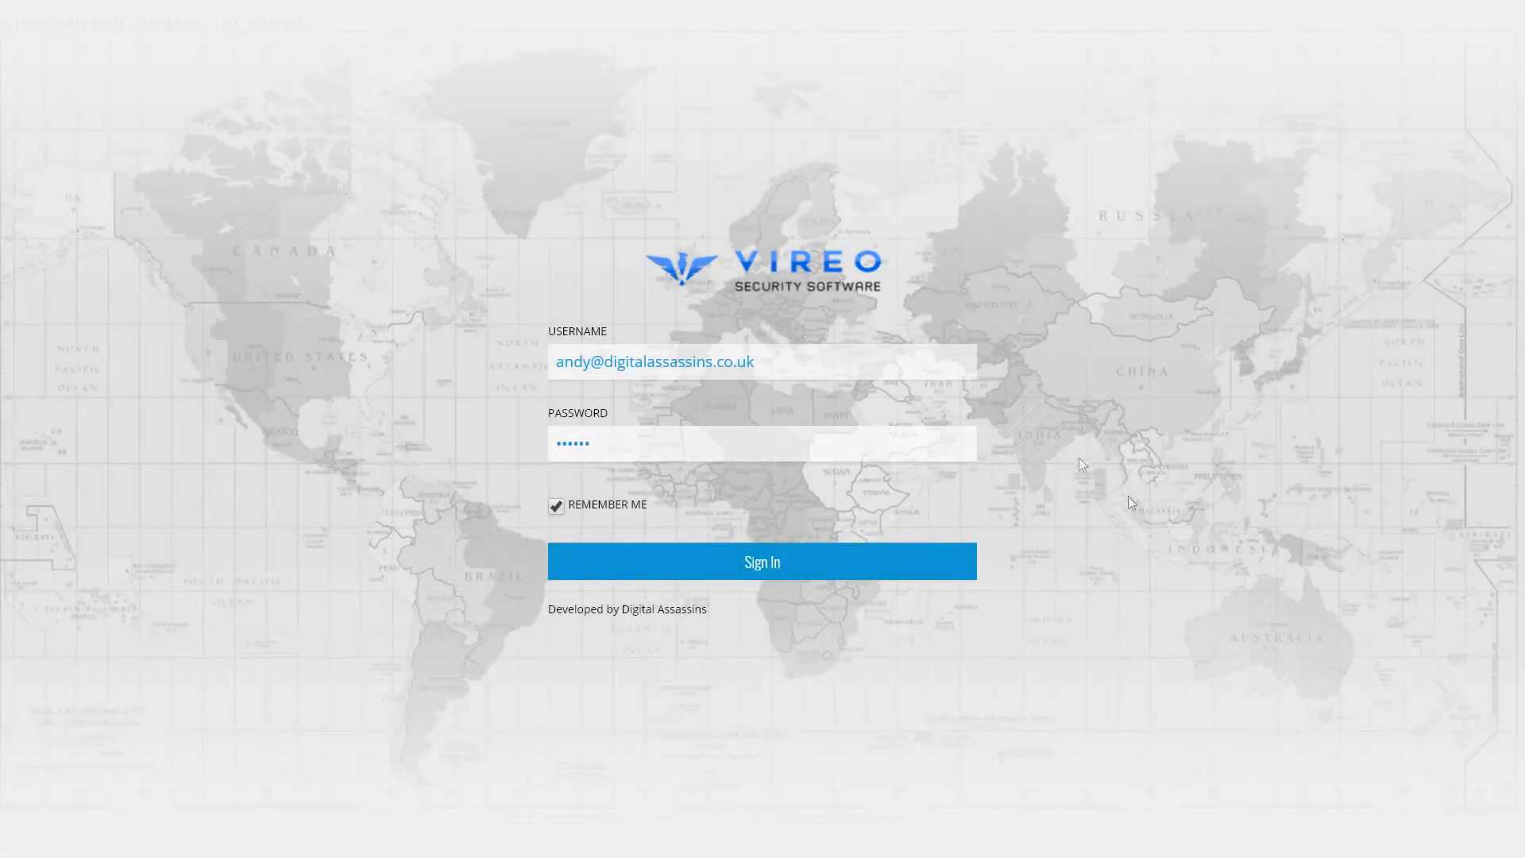
- Sign in as administrator and open the signed destruction agreement notification
click(807, 574)
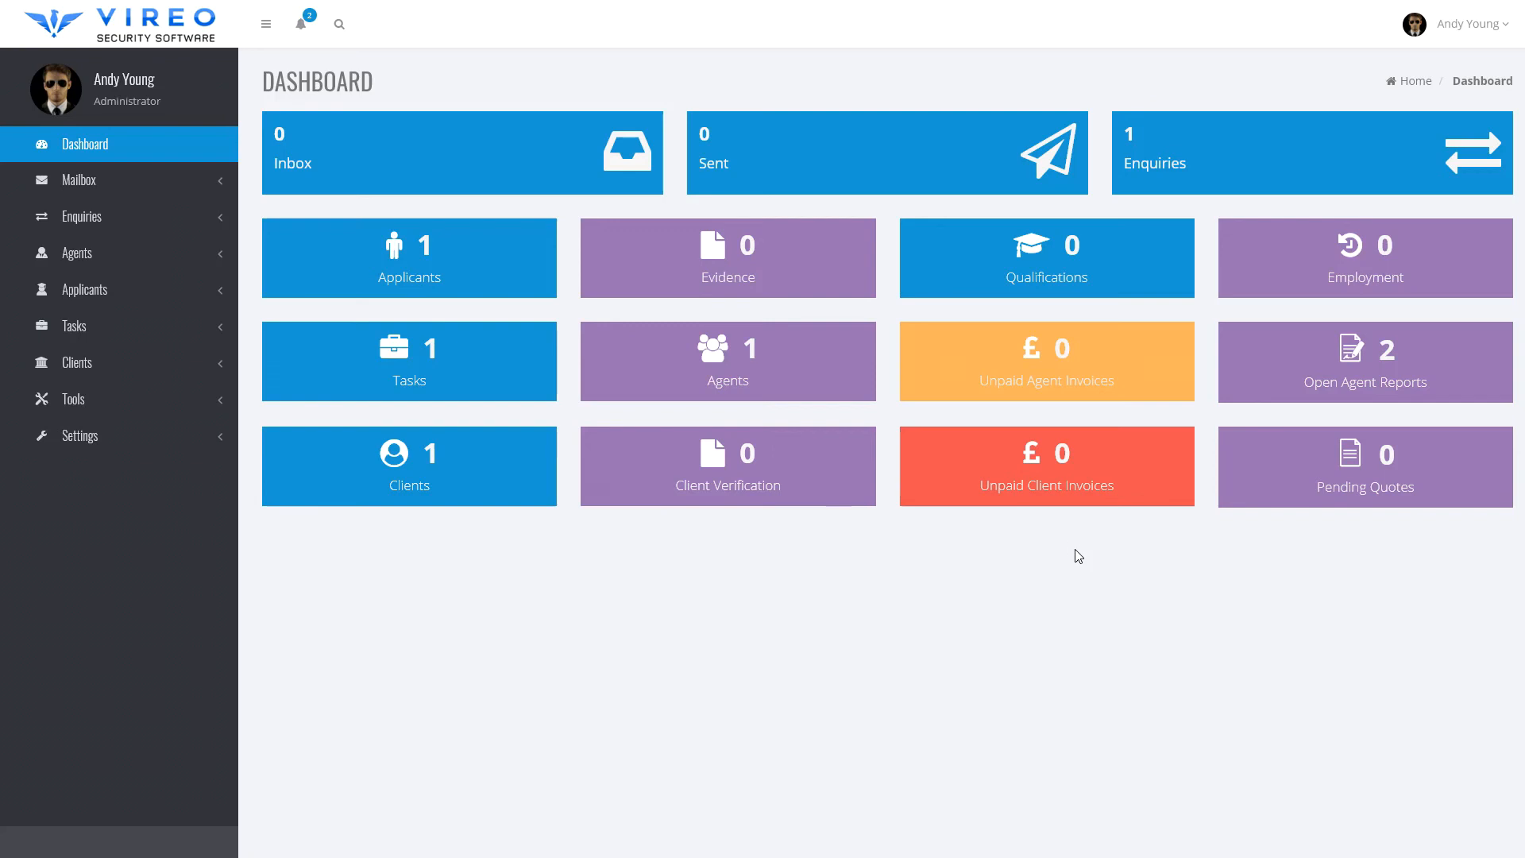
click(305, 25)
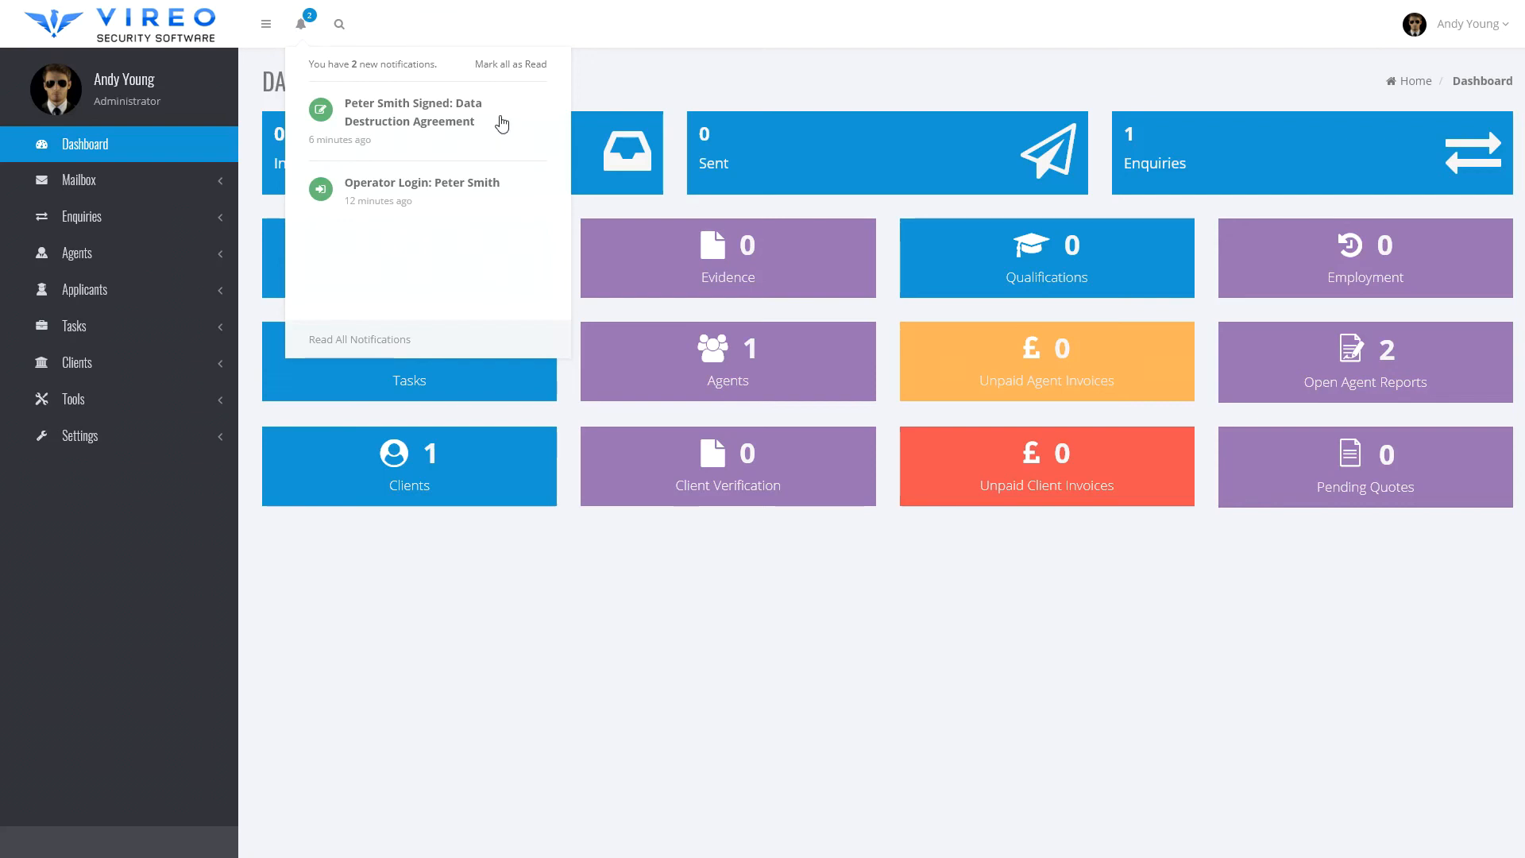
click(501, 123)
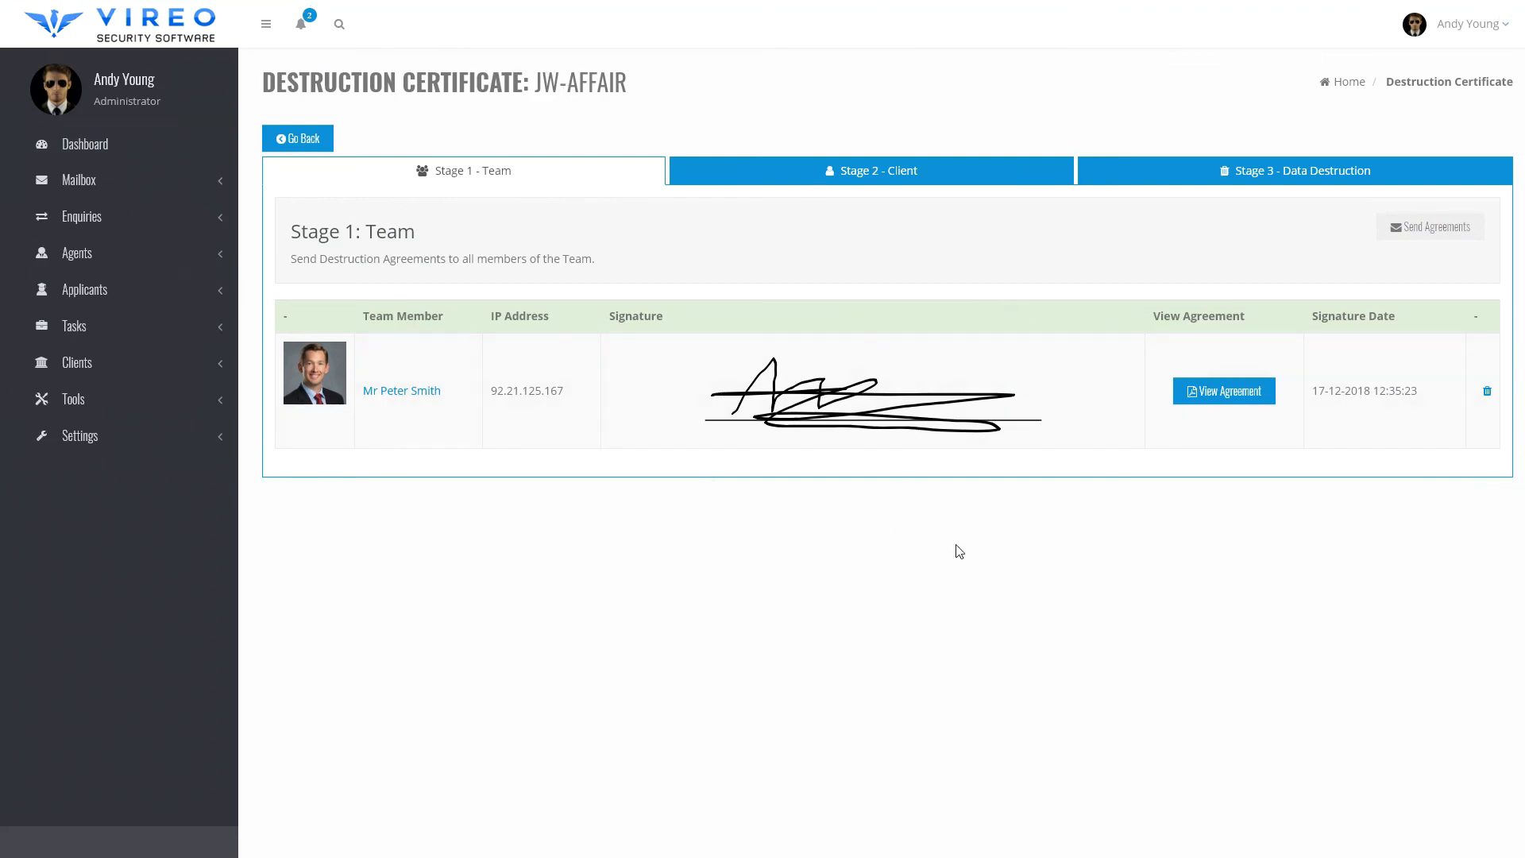
- Review the agent's signed agreement PDF, then switch the certificate to Stage 2 - Client
click(1224, 396)
scroll(1041, 428, down, 5)
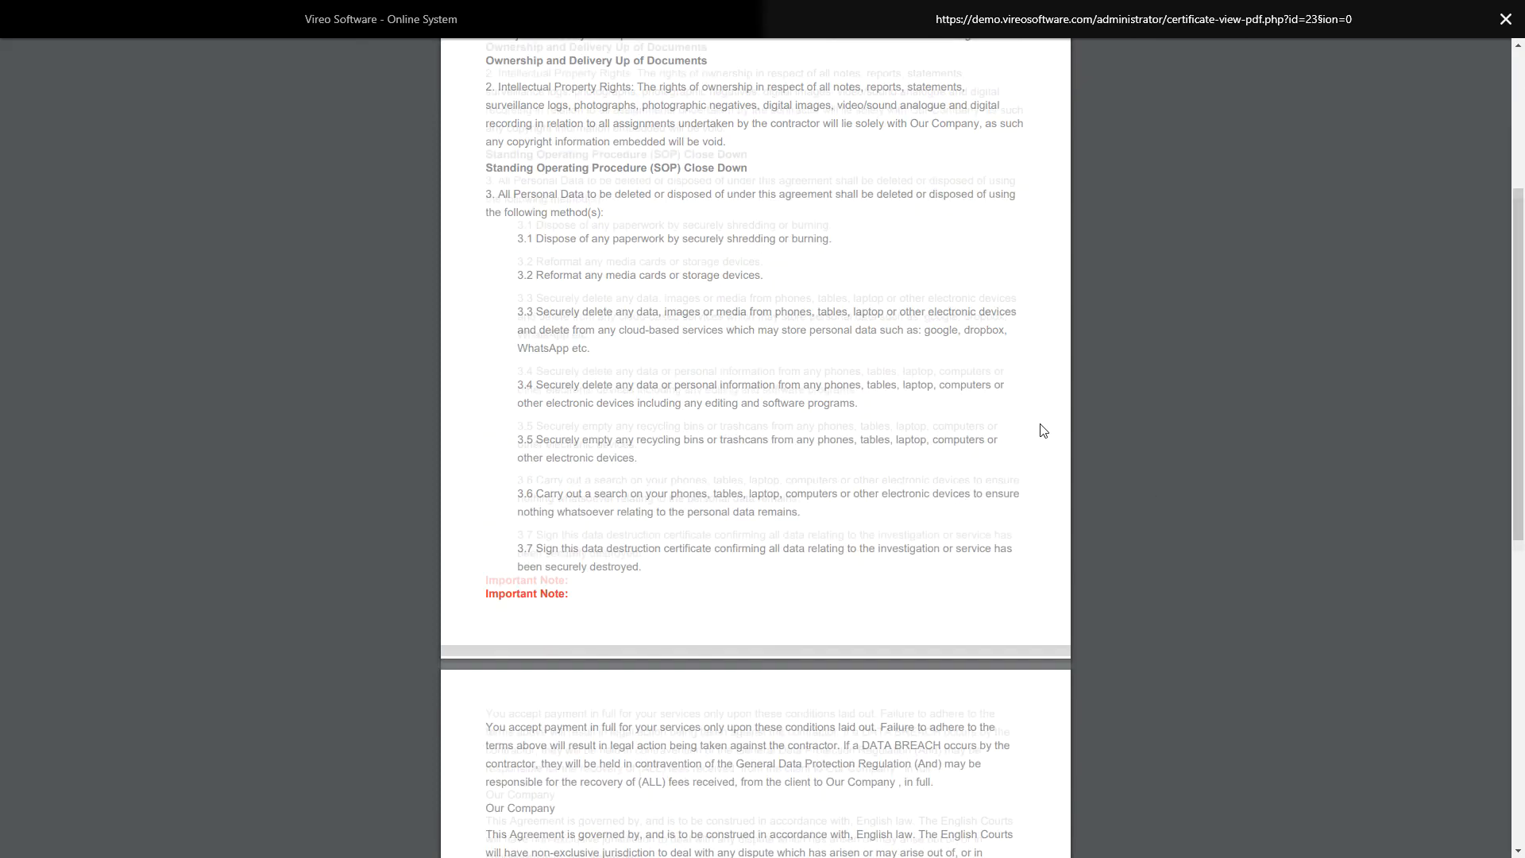
scroll(1043, 430, down, 4)
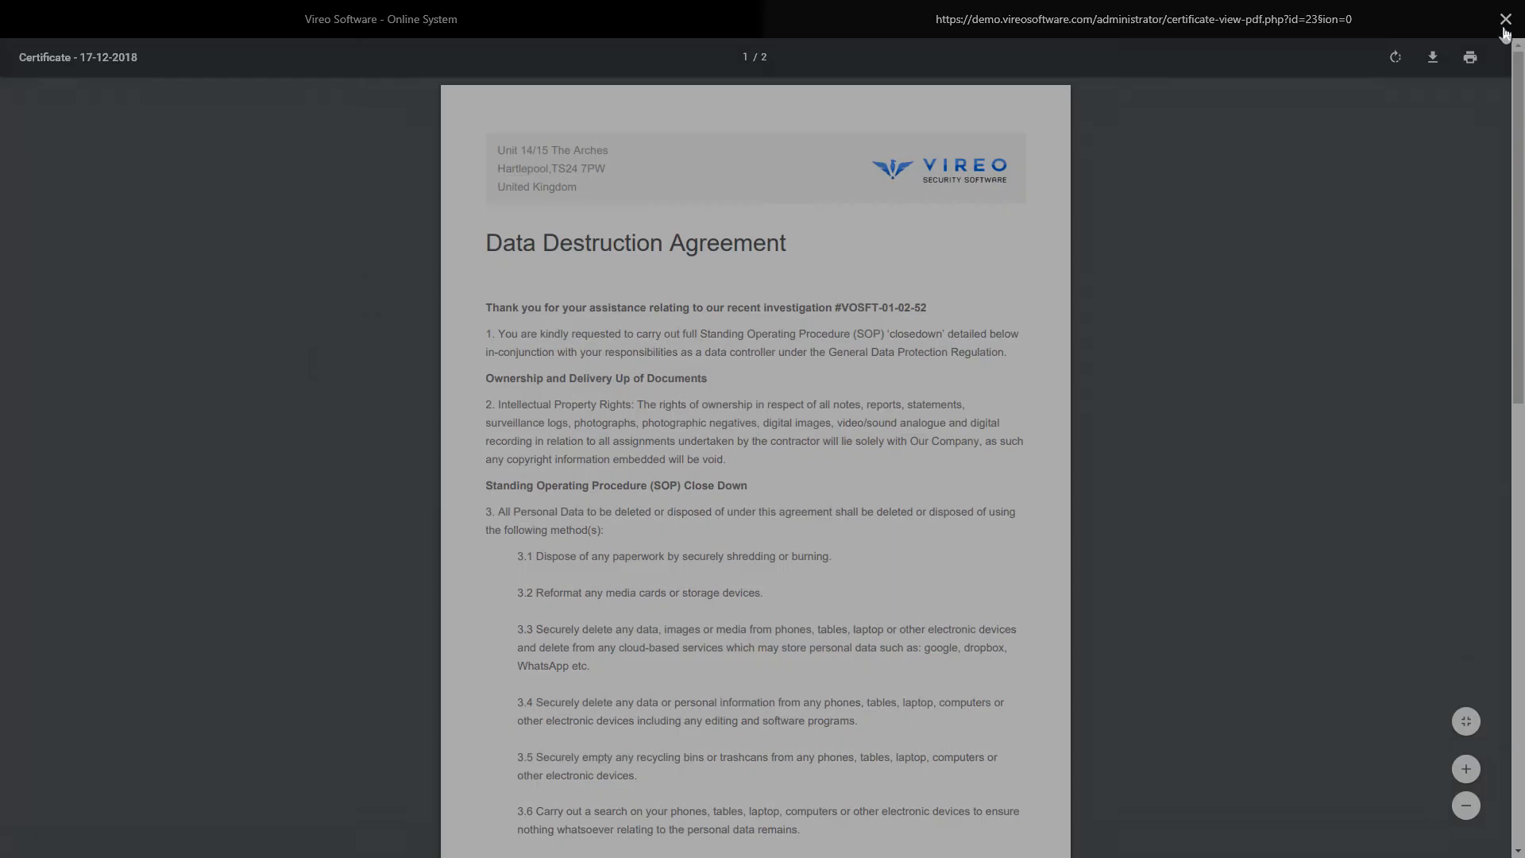
click(1503, 19)
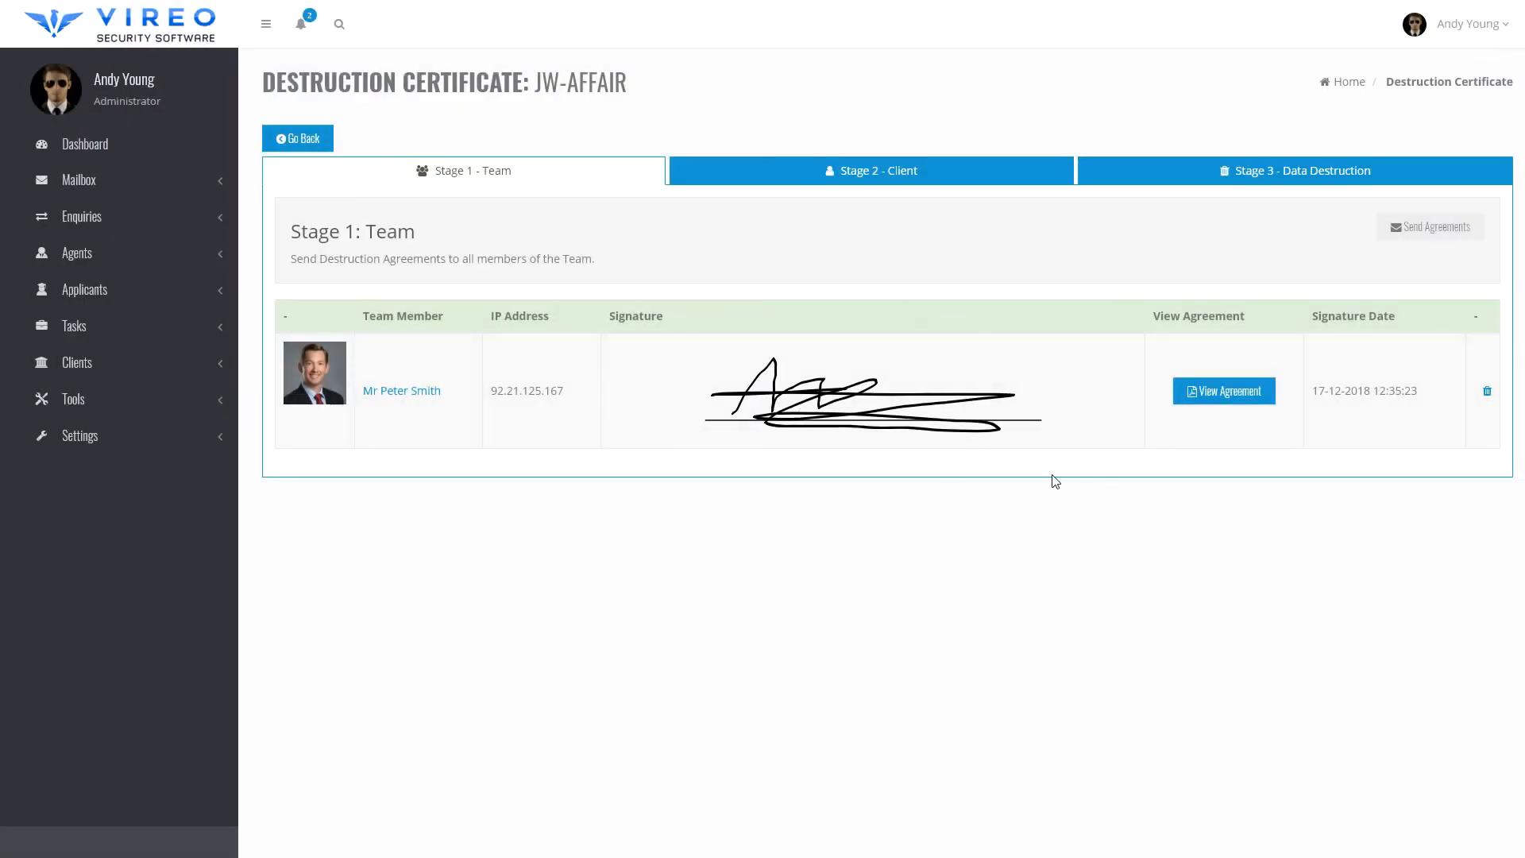
click(937, 178)
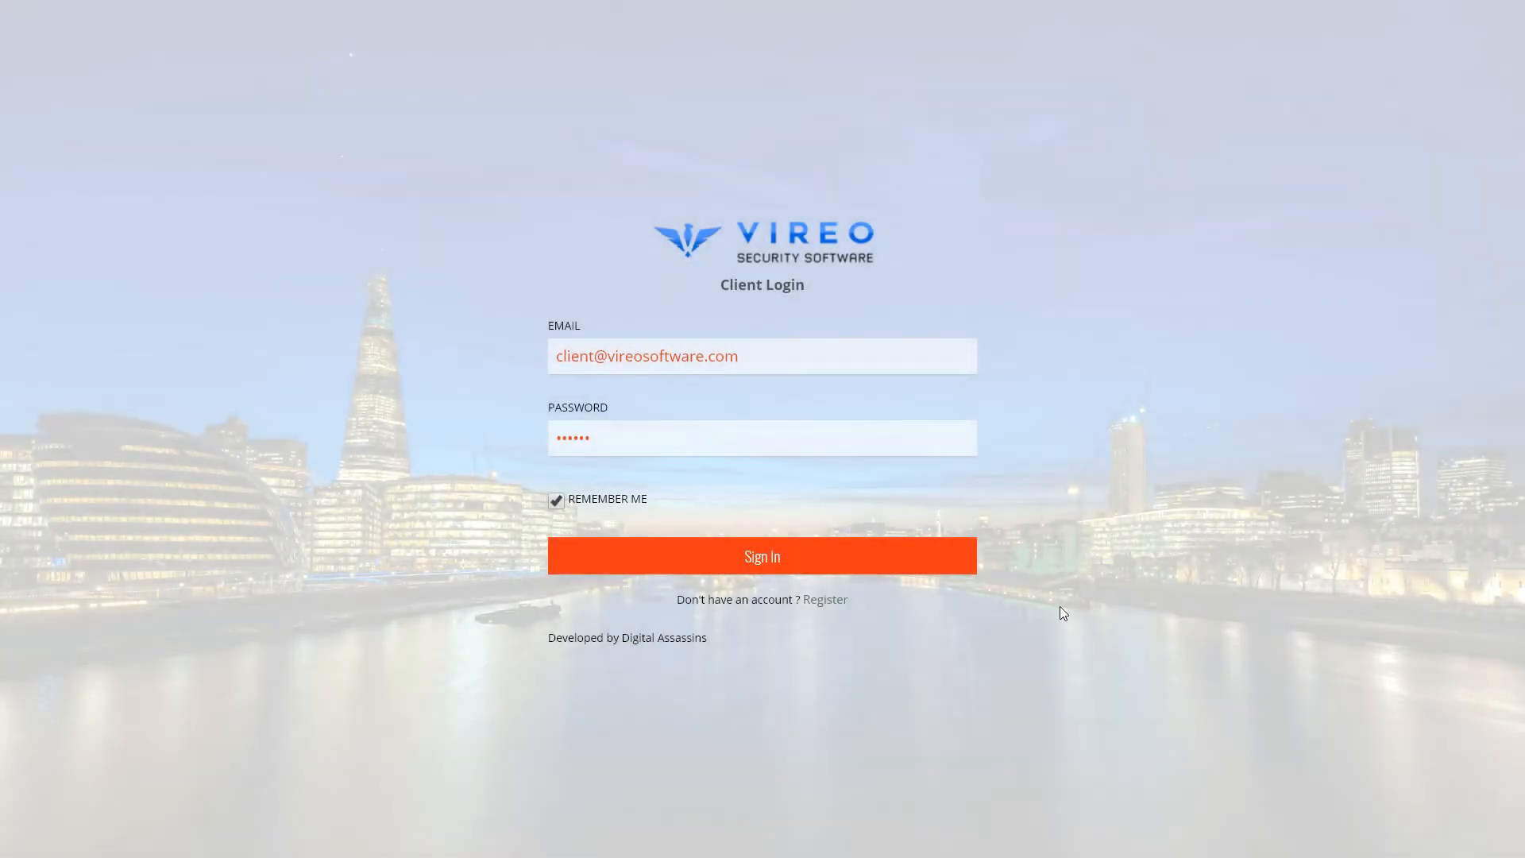
- Sign in as the client and open the unread JW-Affair summary report
click(806, 558)
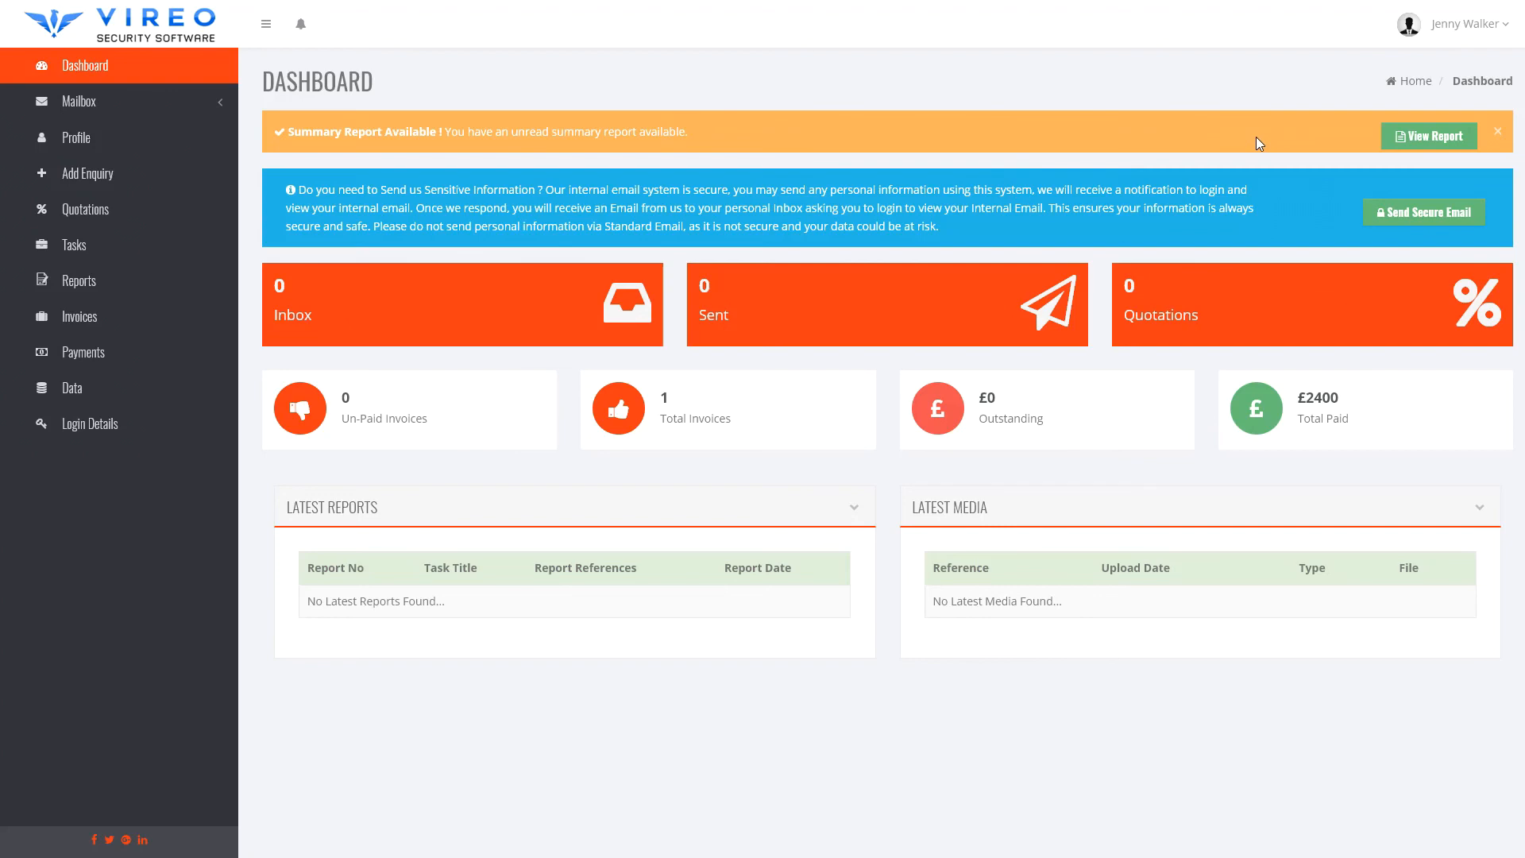
click(1423, 140)
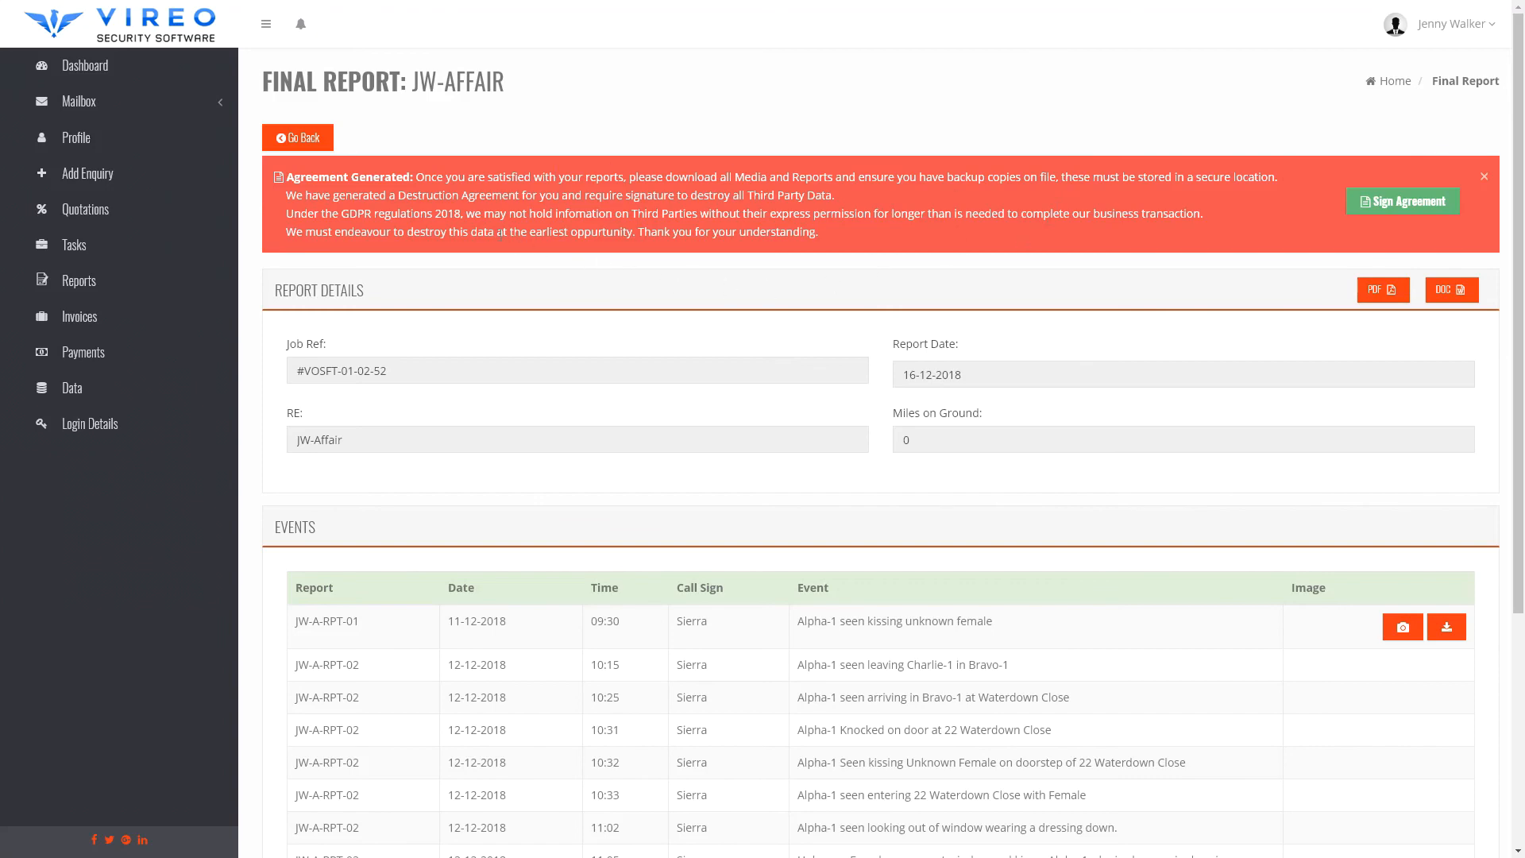
click(148, 80)
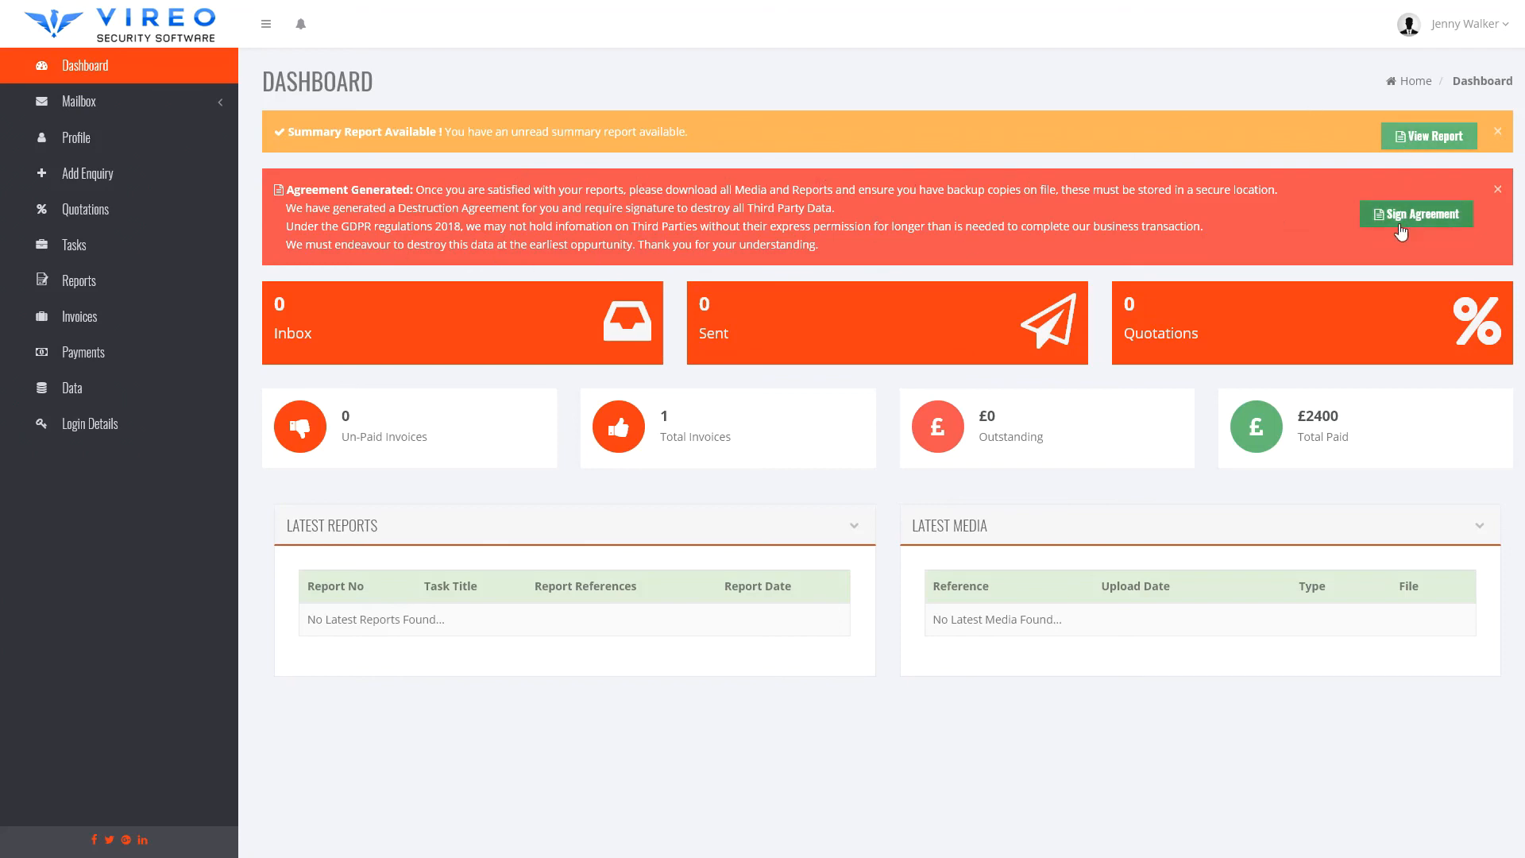
- Reopen the final report and view the photo for event JW-A-RPT-01
click(1427, 137)
scroll(1310, 238, down, 5)
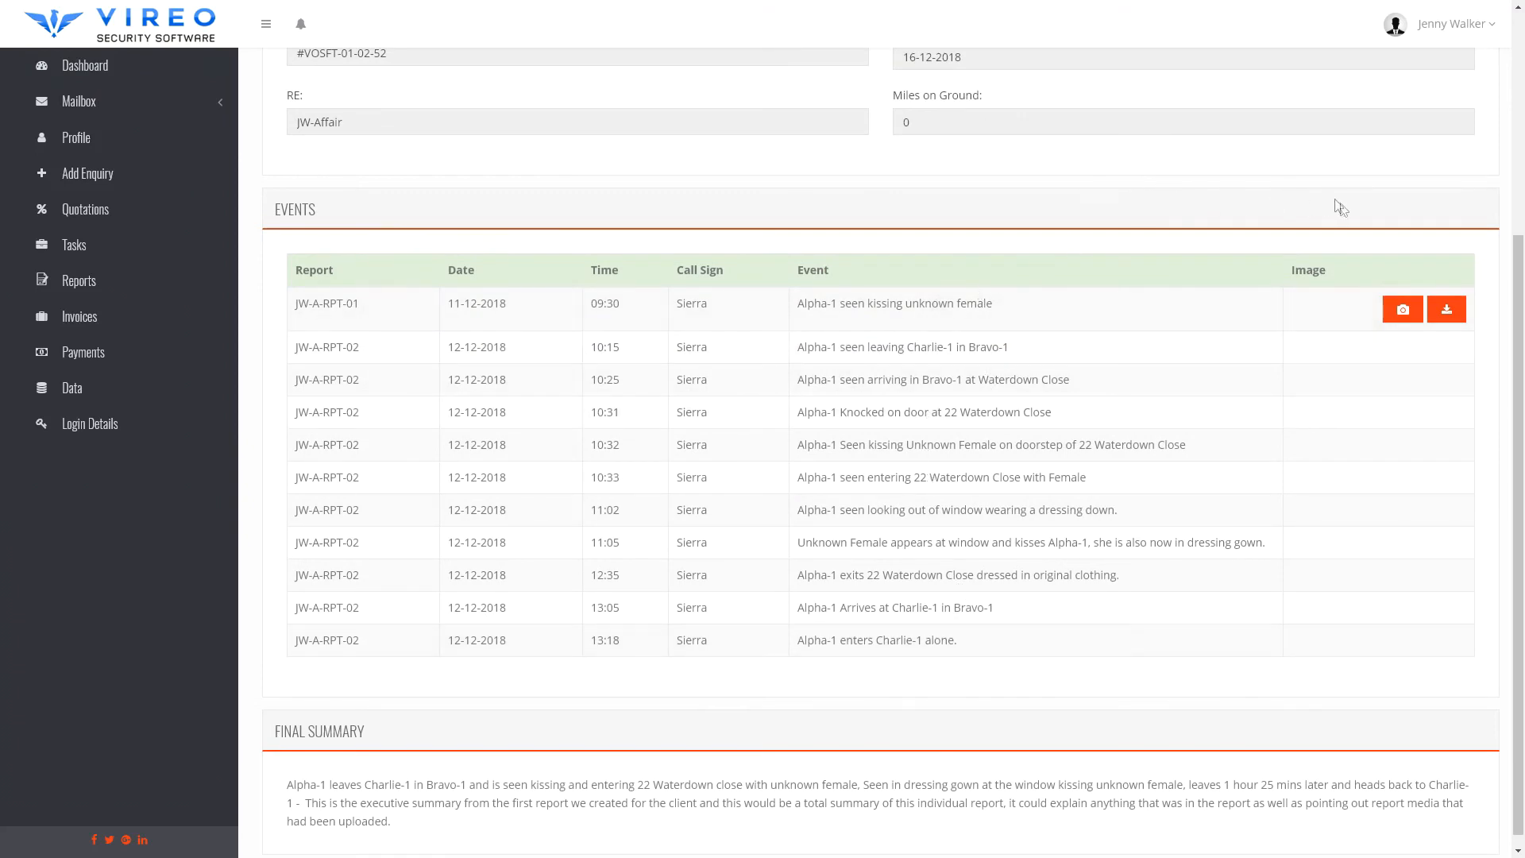
click(1400, 316)
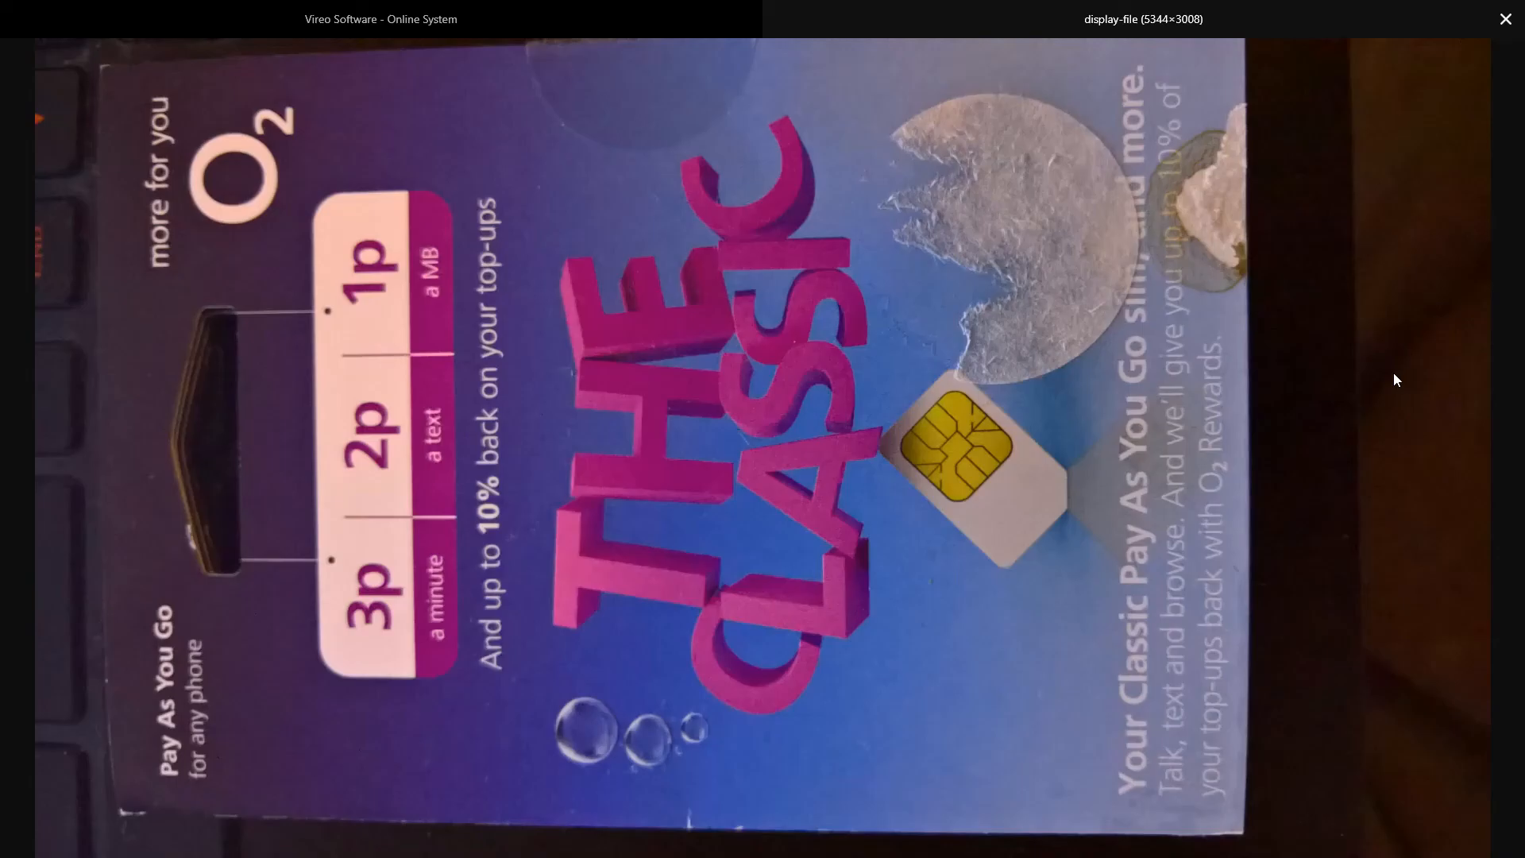
click(1509, 33)
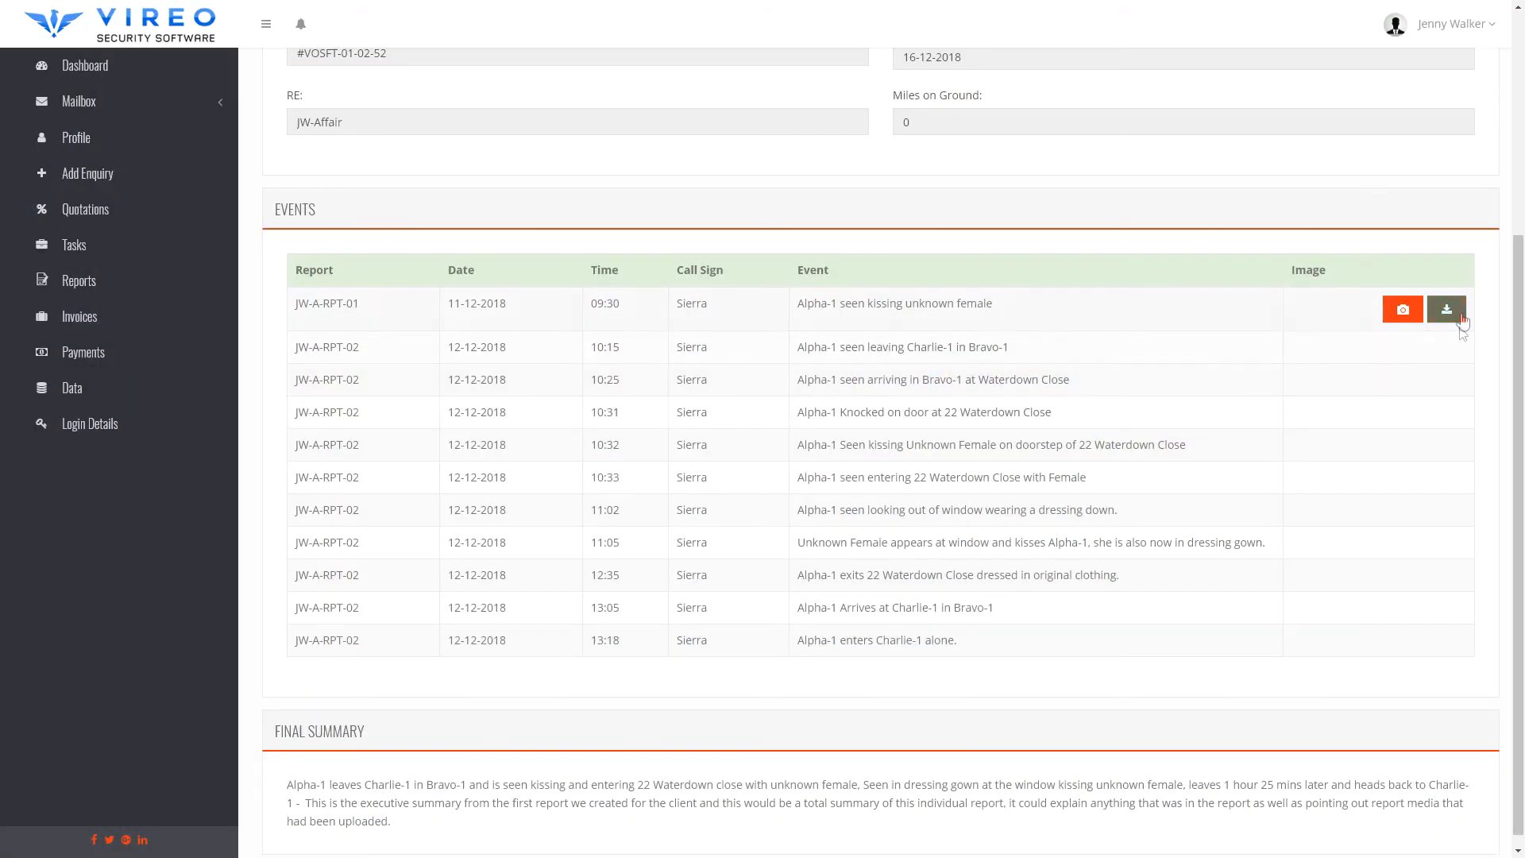
scroll(818, 786, down, 1)
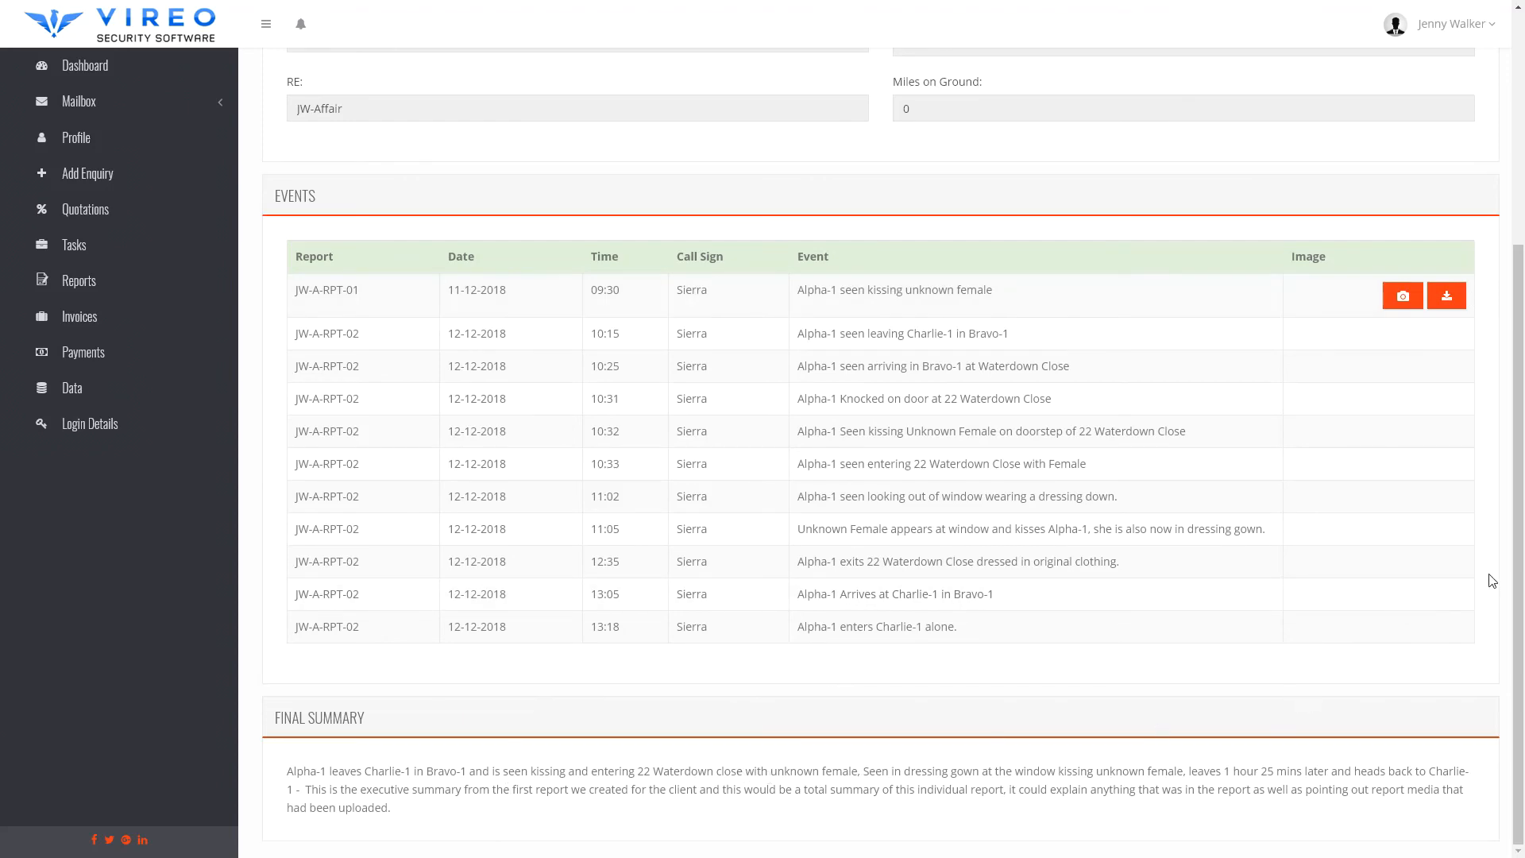
scroll(1490, 592, up, 5)
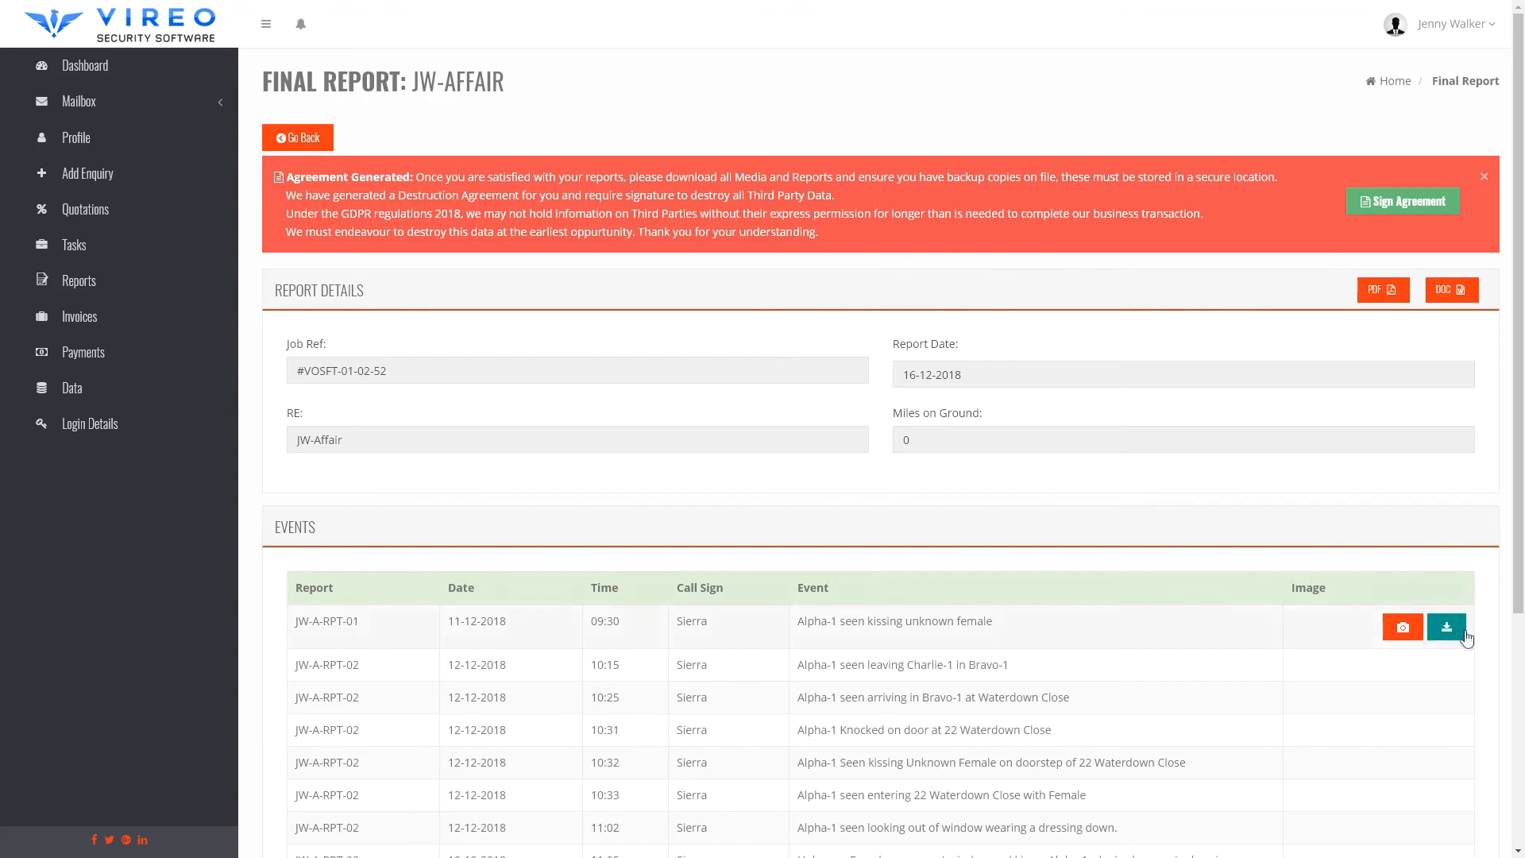
- Preview the final report as a PDF, then close it
click(1383, 290)
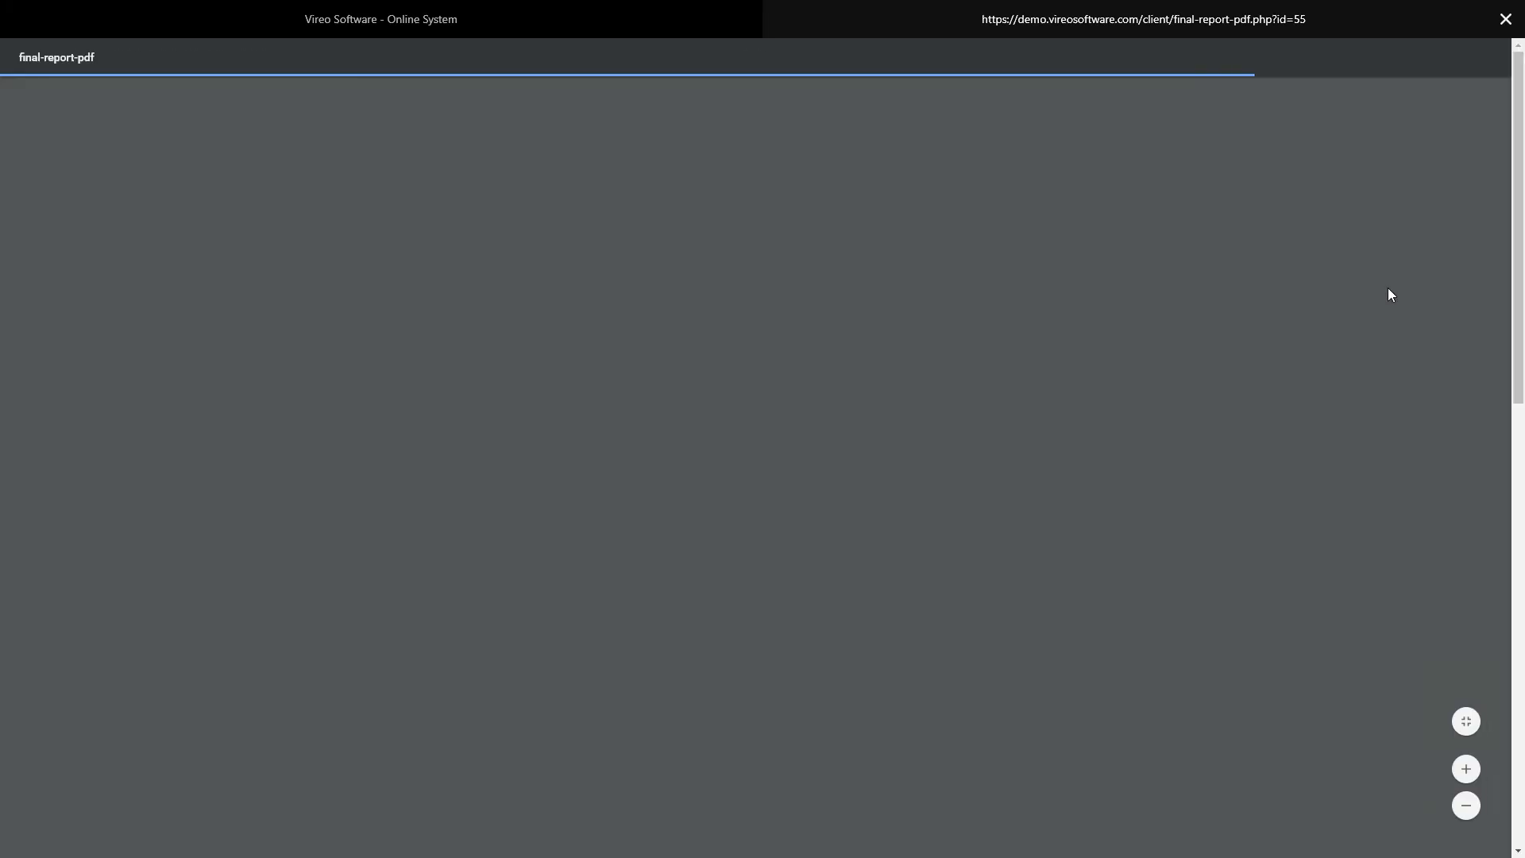
scroll(1065, 415, down, 10)
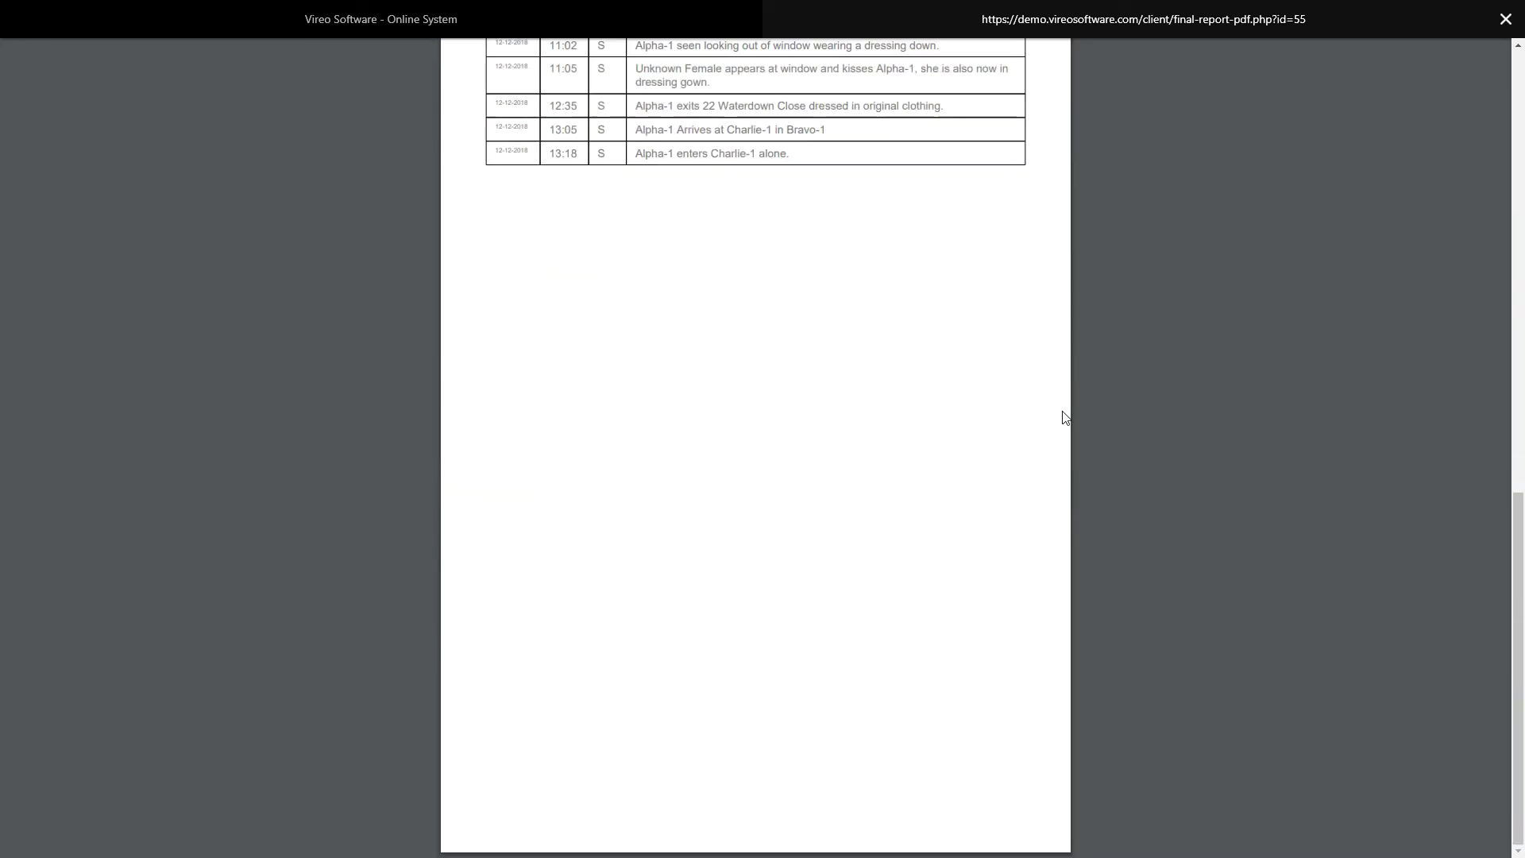
scroll(1065, 417, up, 15)
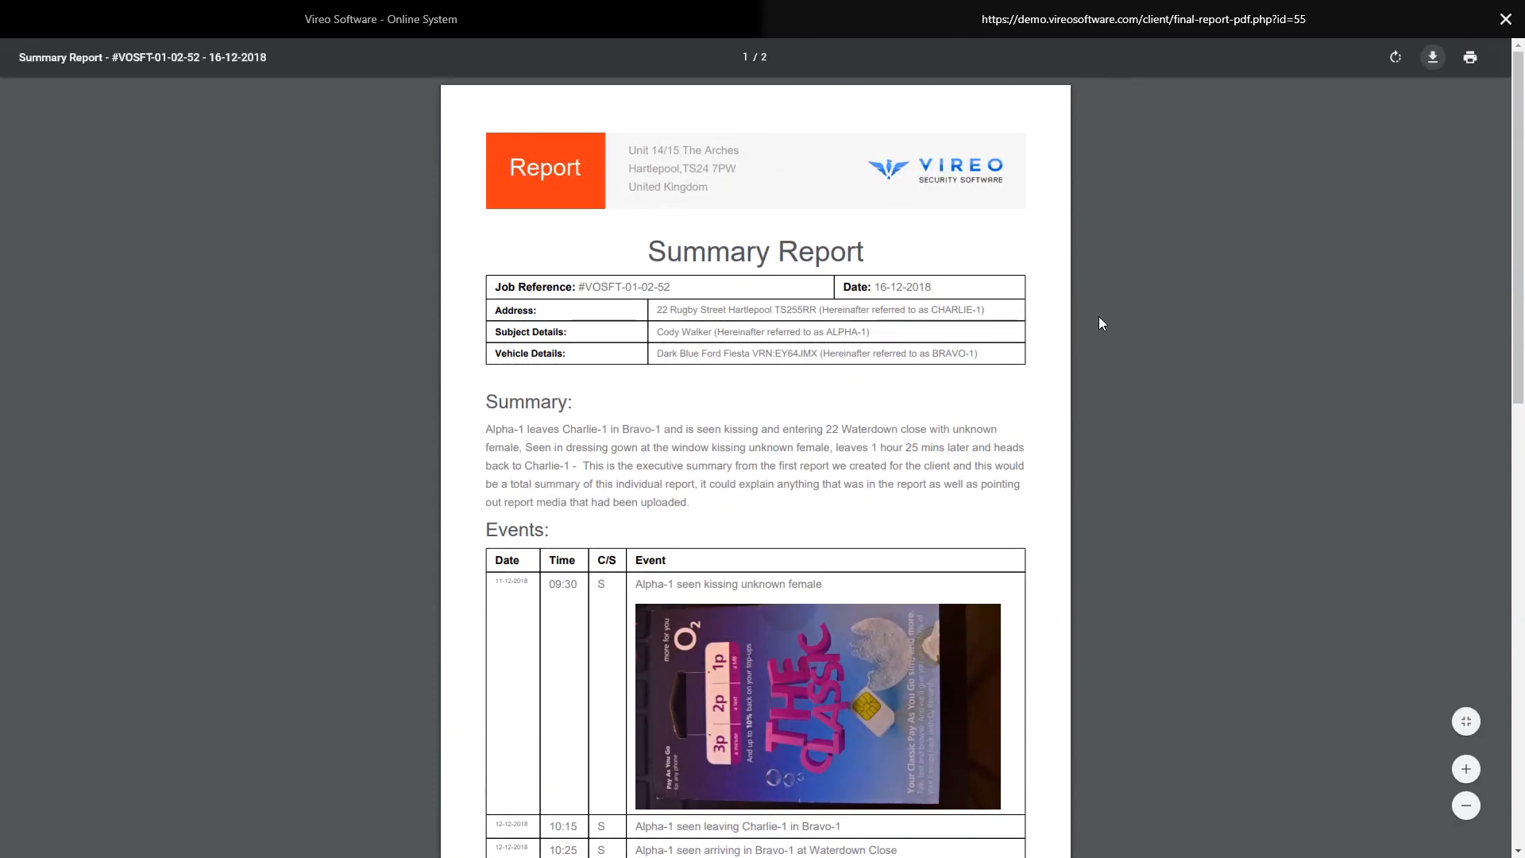
click(1505, 19)
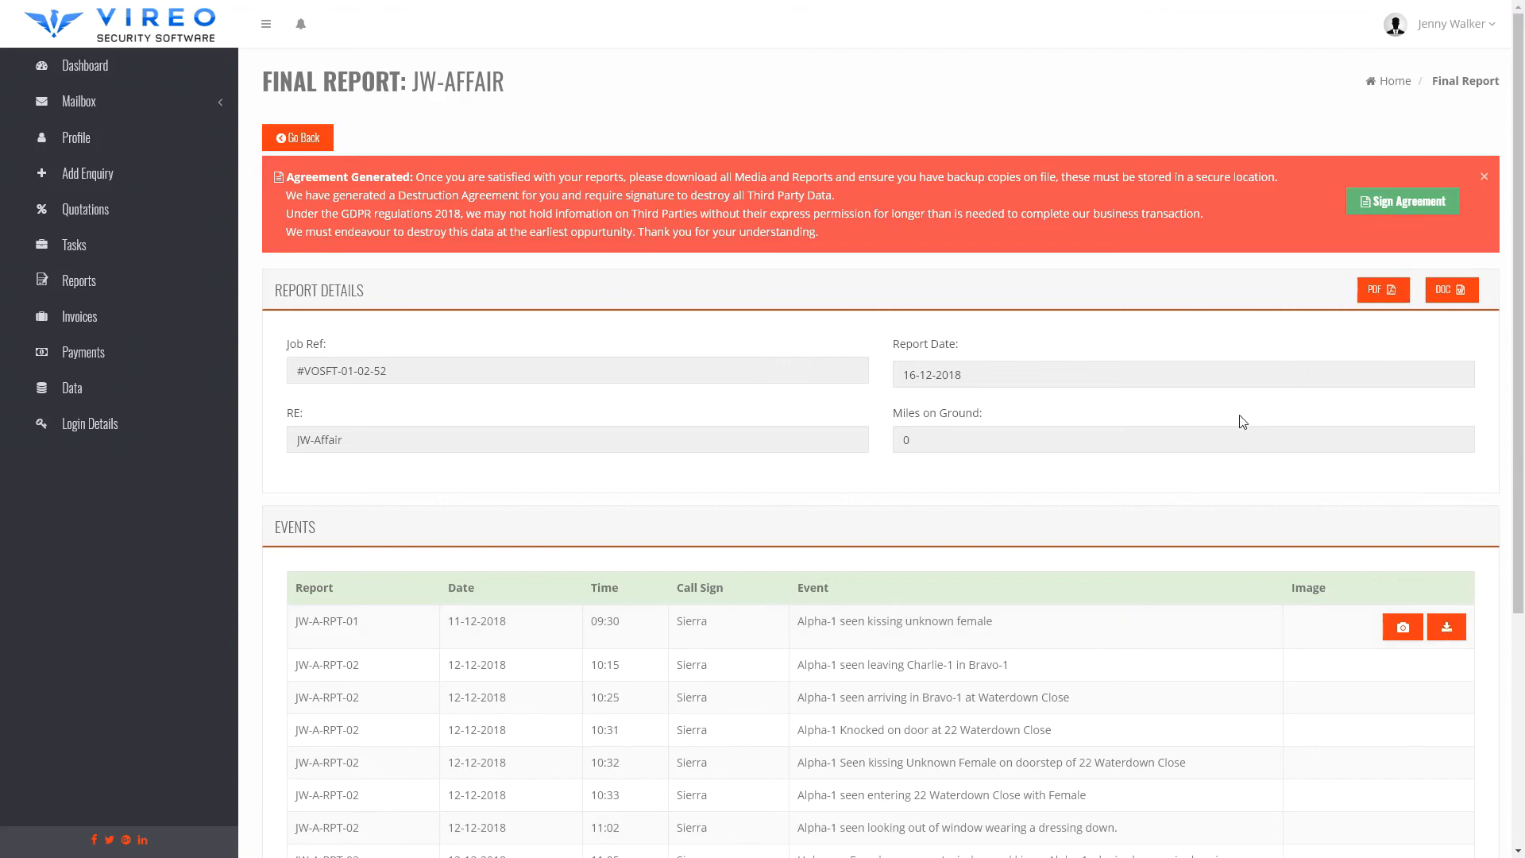
- Open the data destruction agreement, read through its text, and choose Sign Later
click(1402, 202)
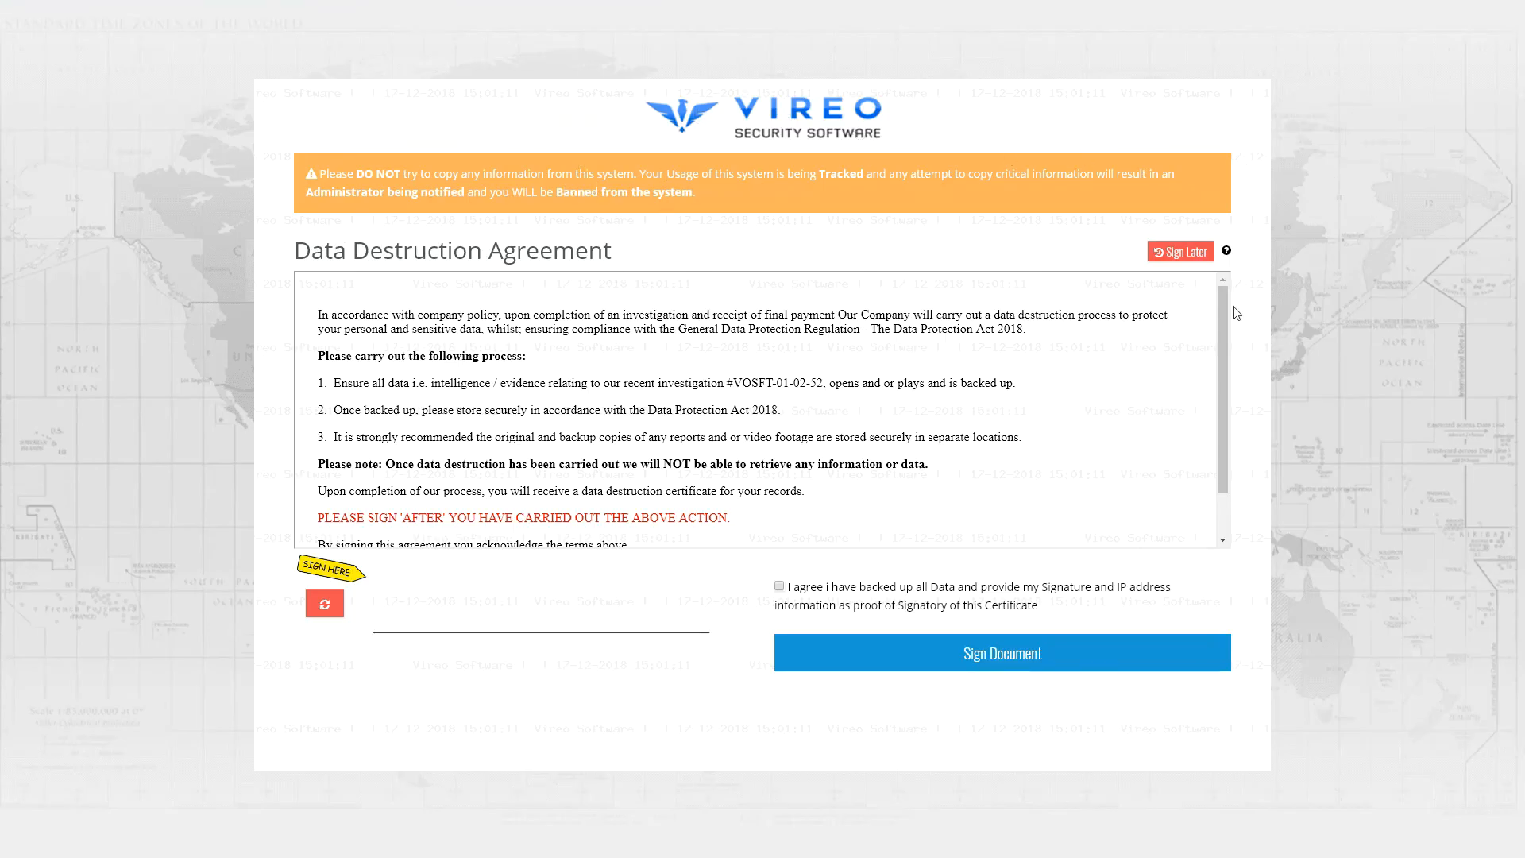
drag(1223, 332, 1212, 395)
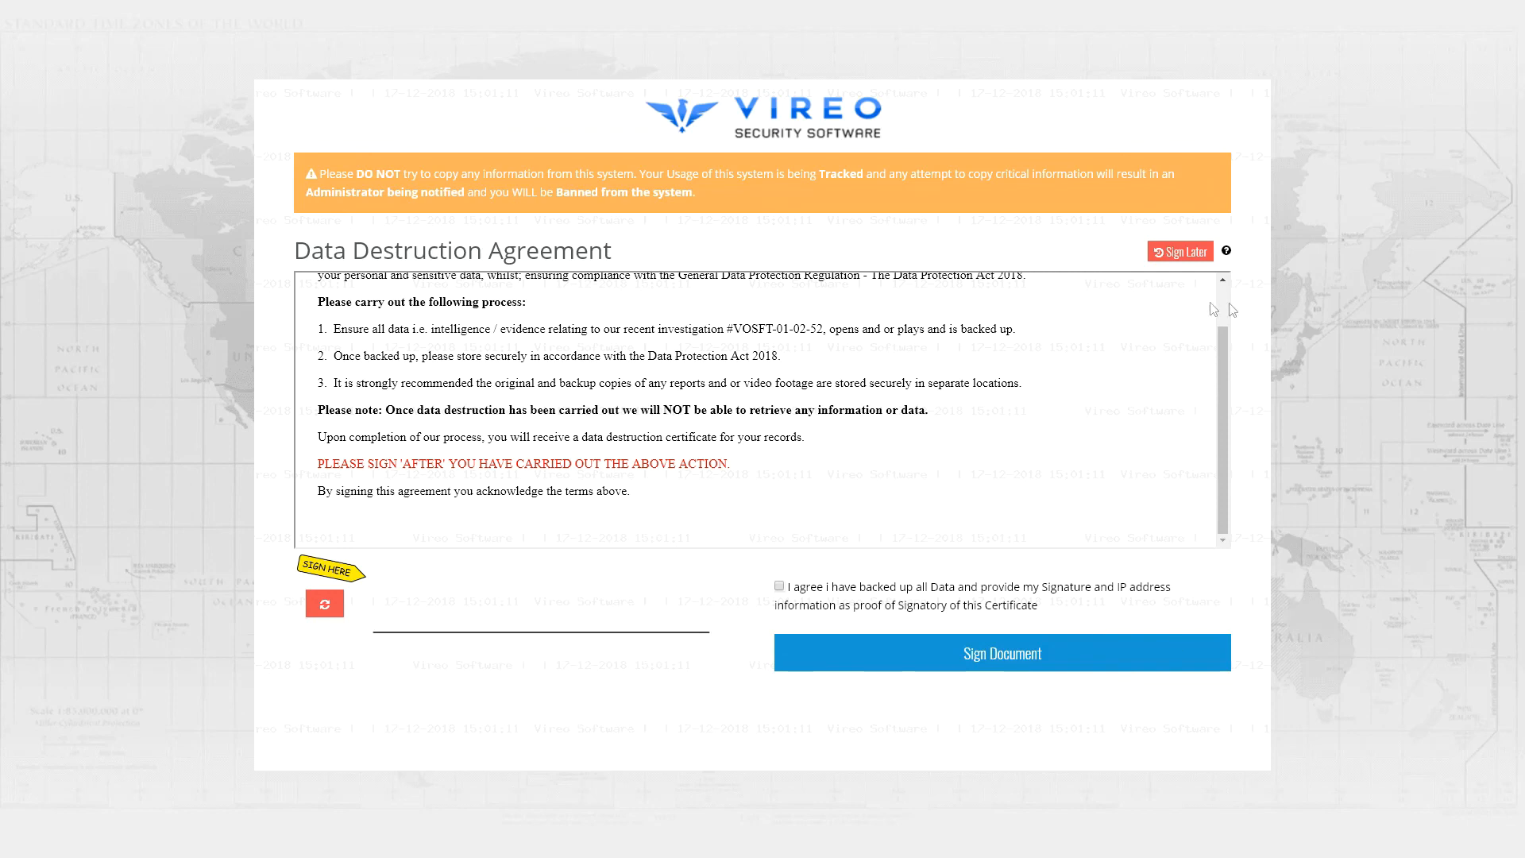
click(1174, 260)
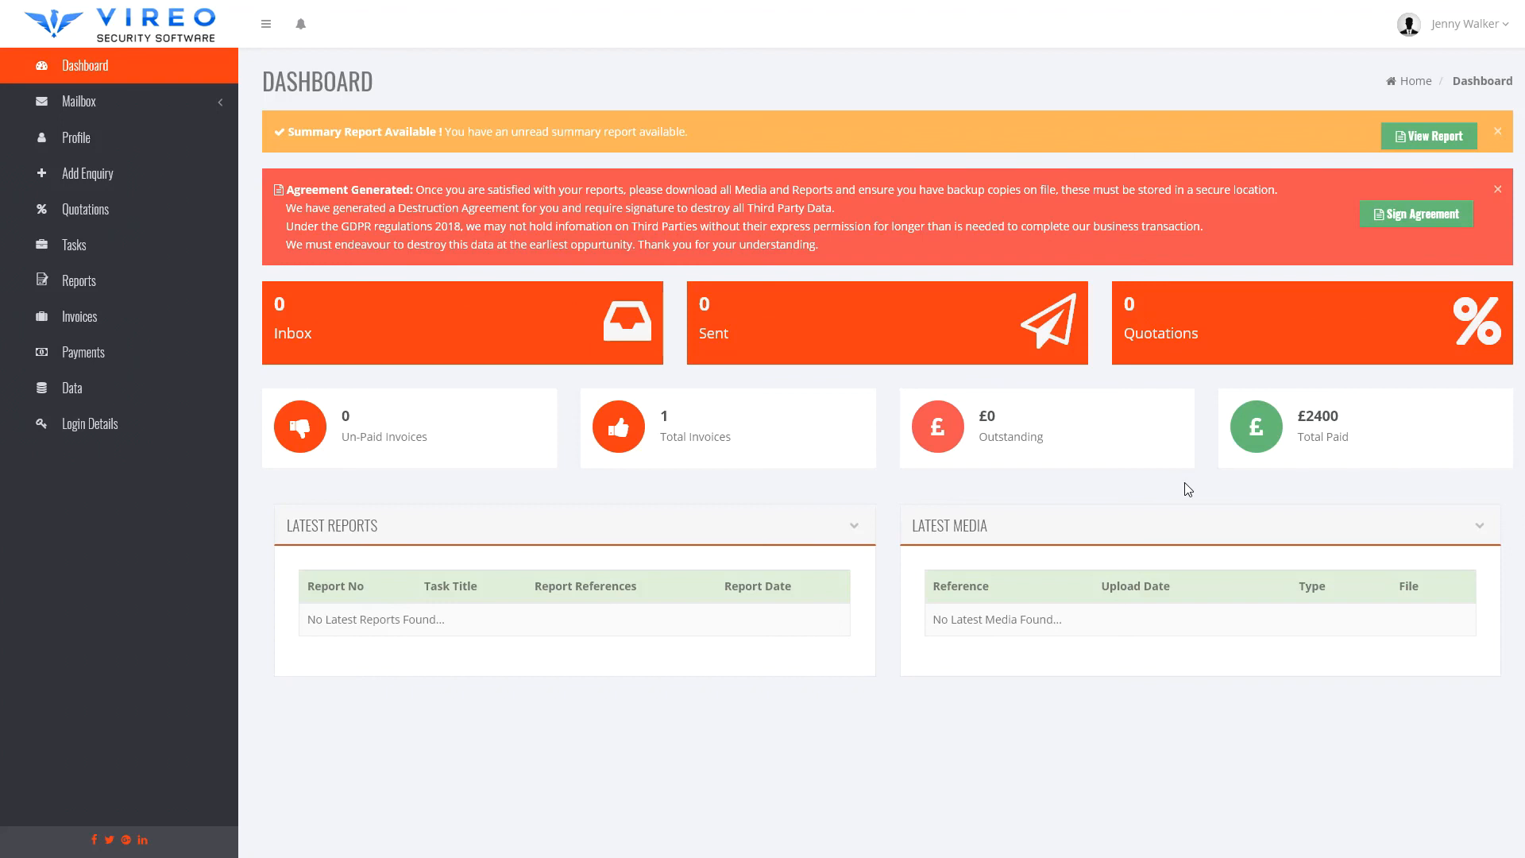
- Log out of the client account and sign back in
click(1469, 28)
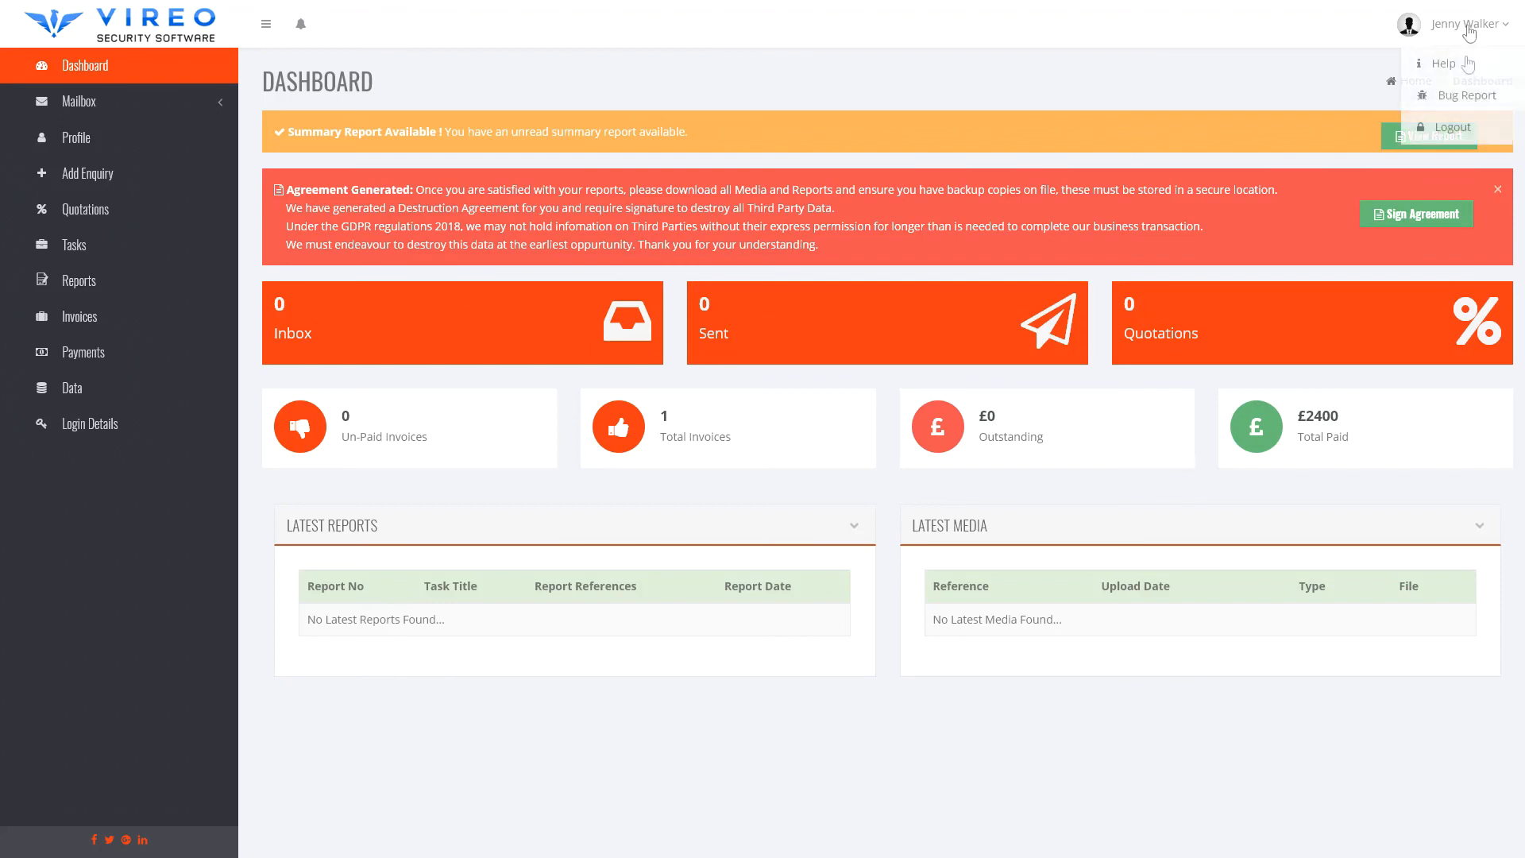
click(1449, 127)
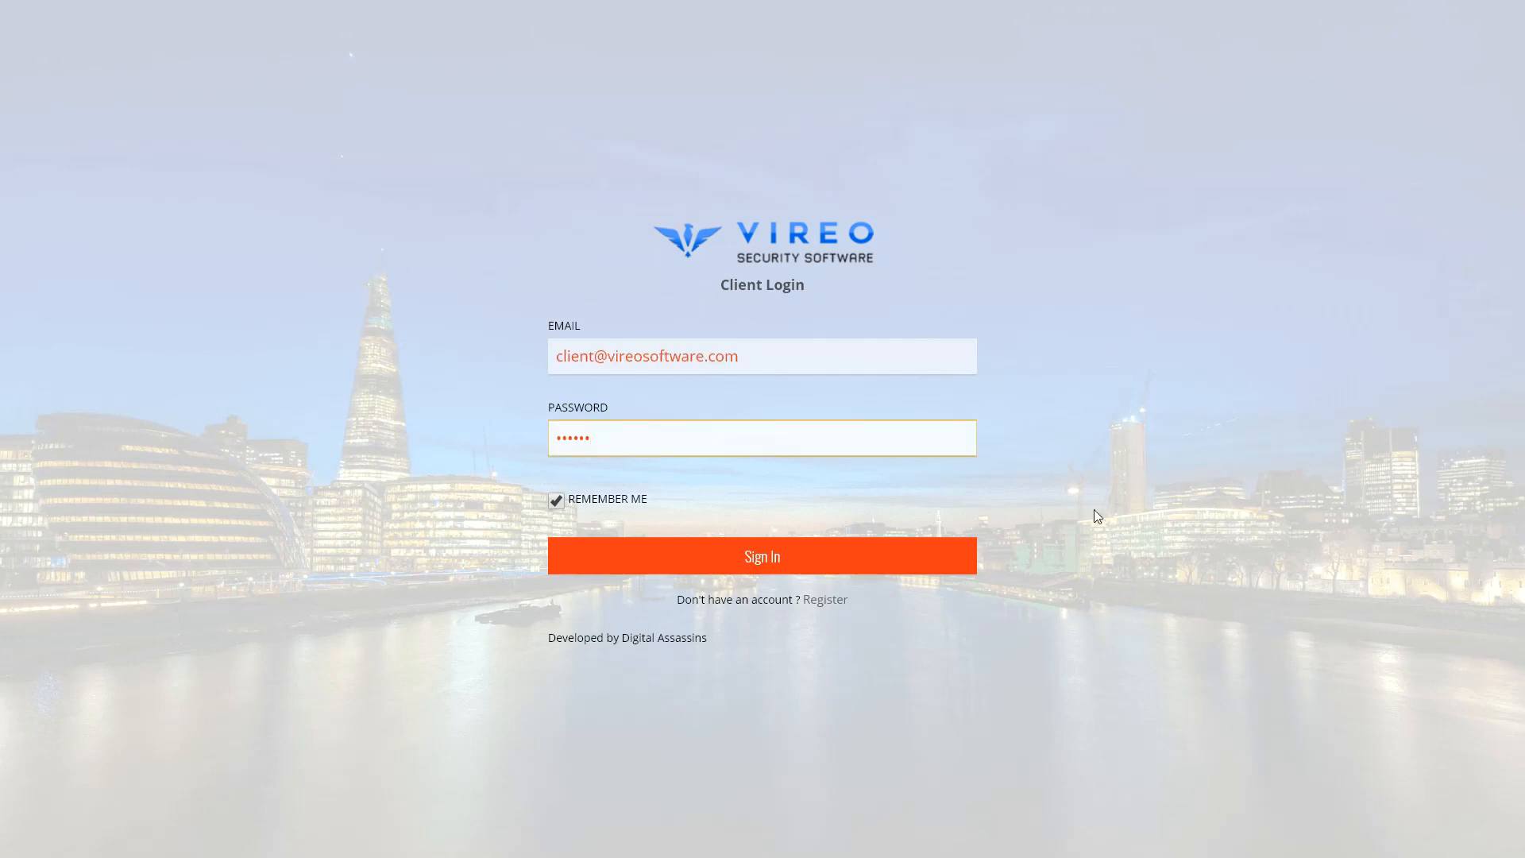
click(792, 561)
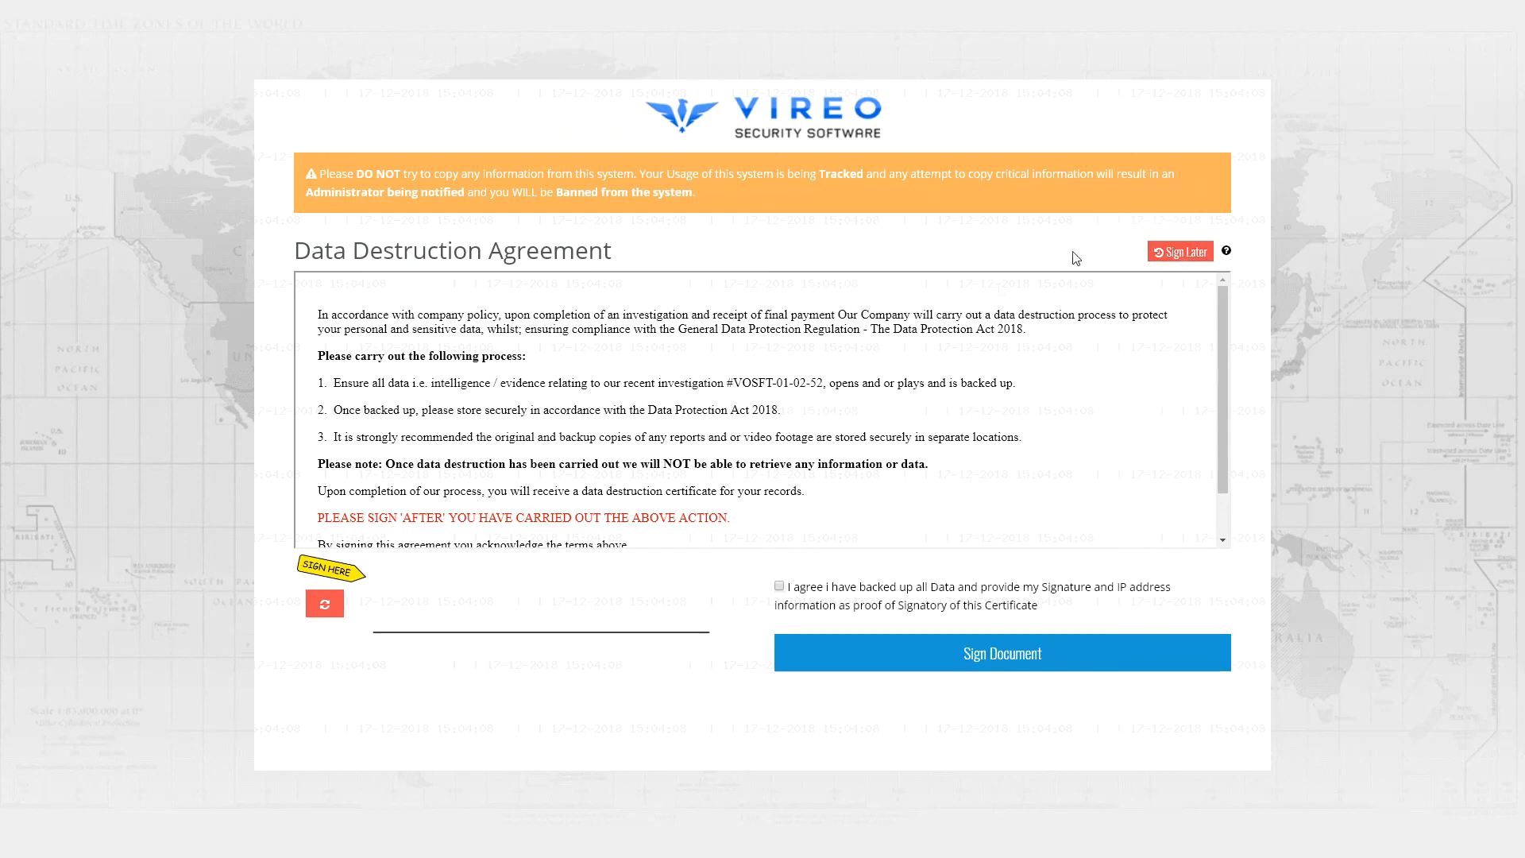
- Draw a signature, confirm all data is backed up, and submit the destruction agreement
drag(410, 620, 683, 594)
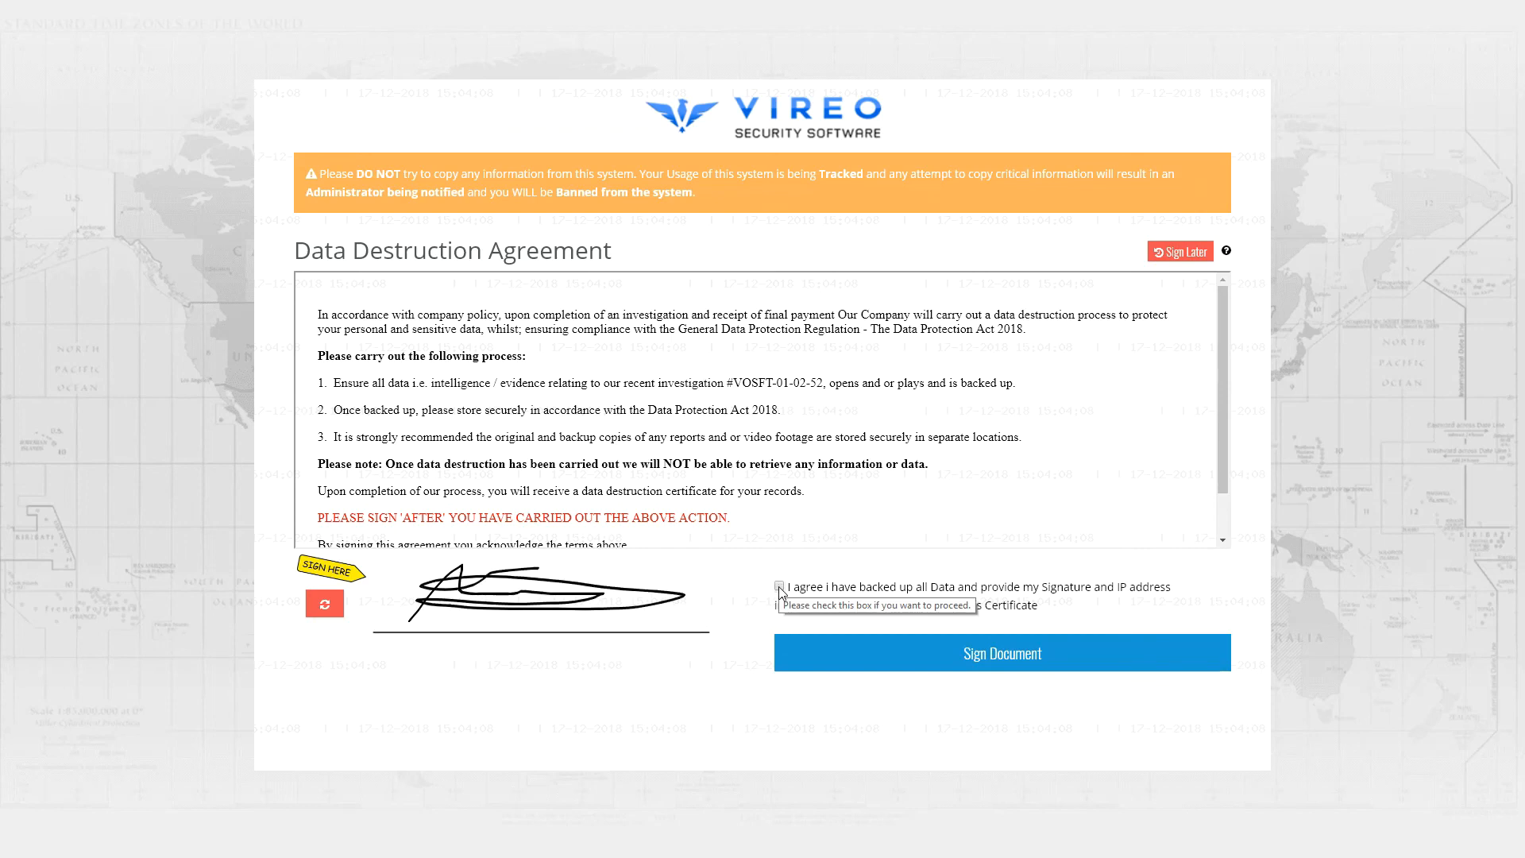
click(779, 587)
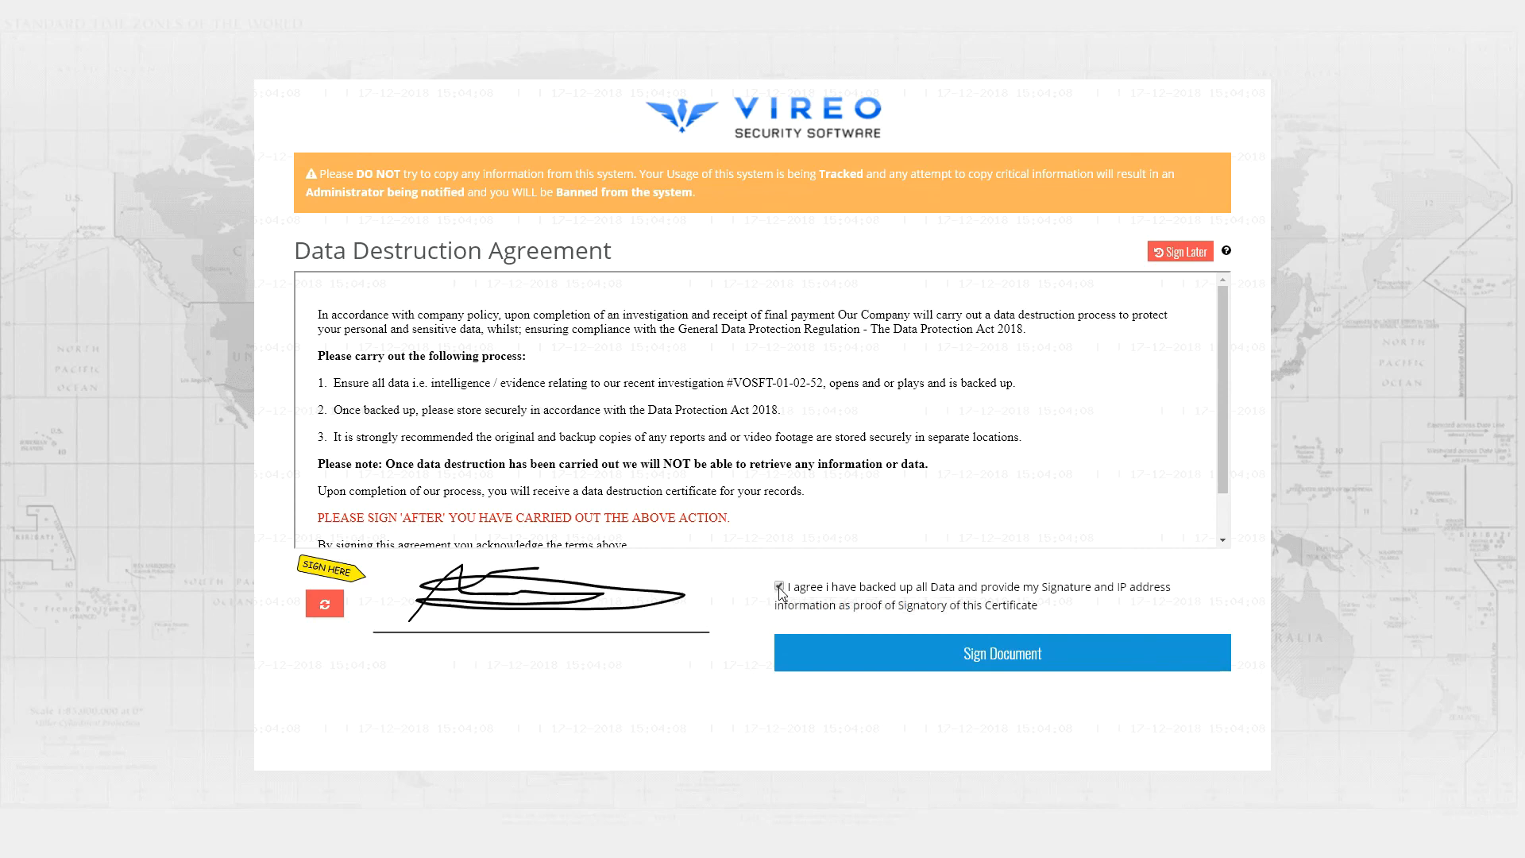
click(974, 662)
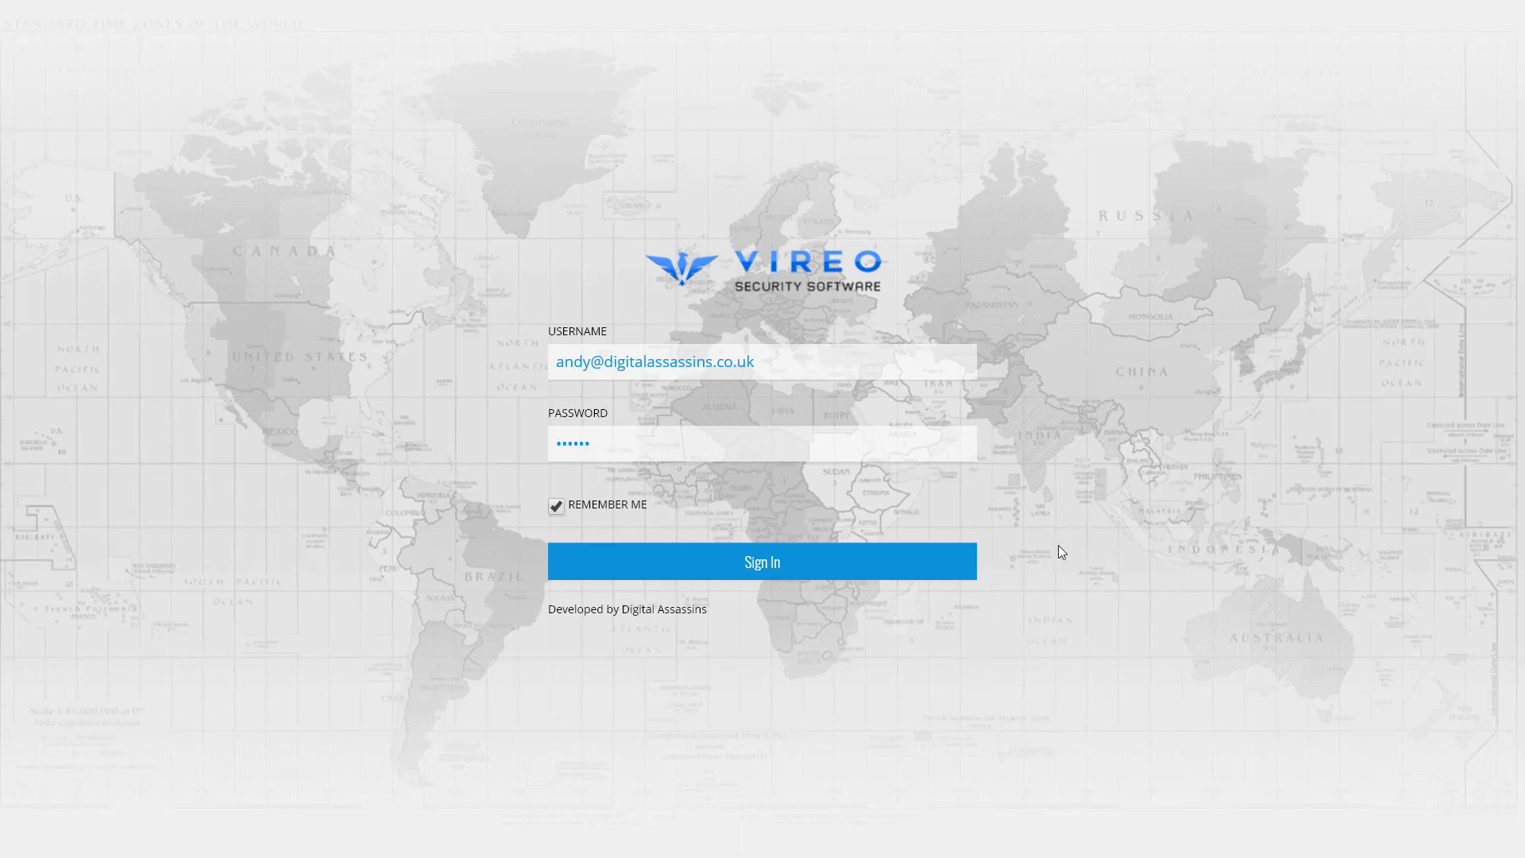
- As administrator, open the Signed Data Destruction Agreement notification's certificate
click(707, 561)
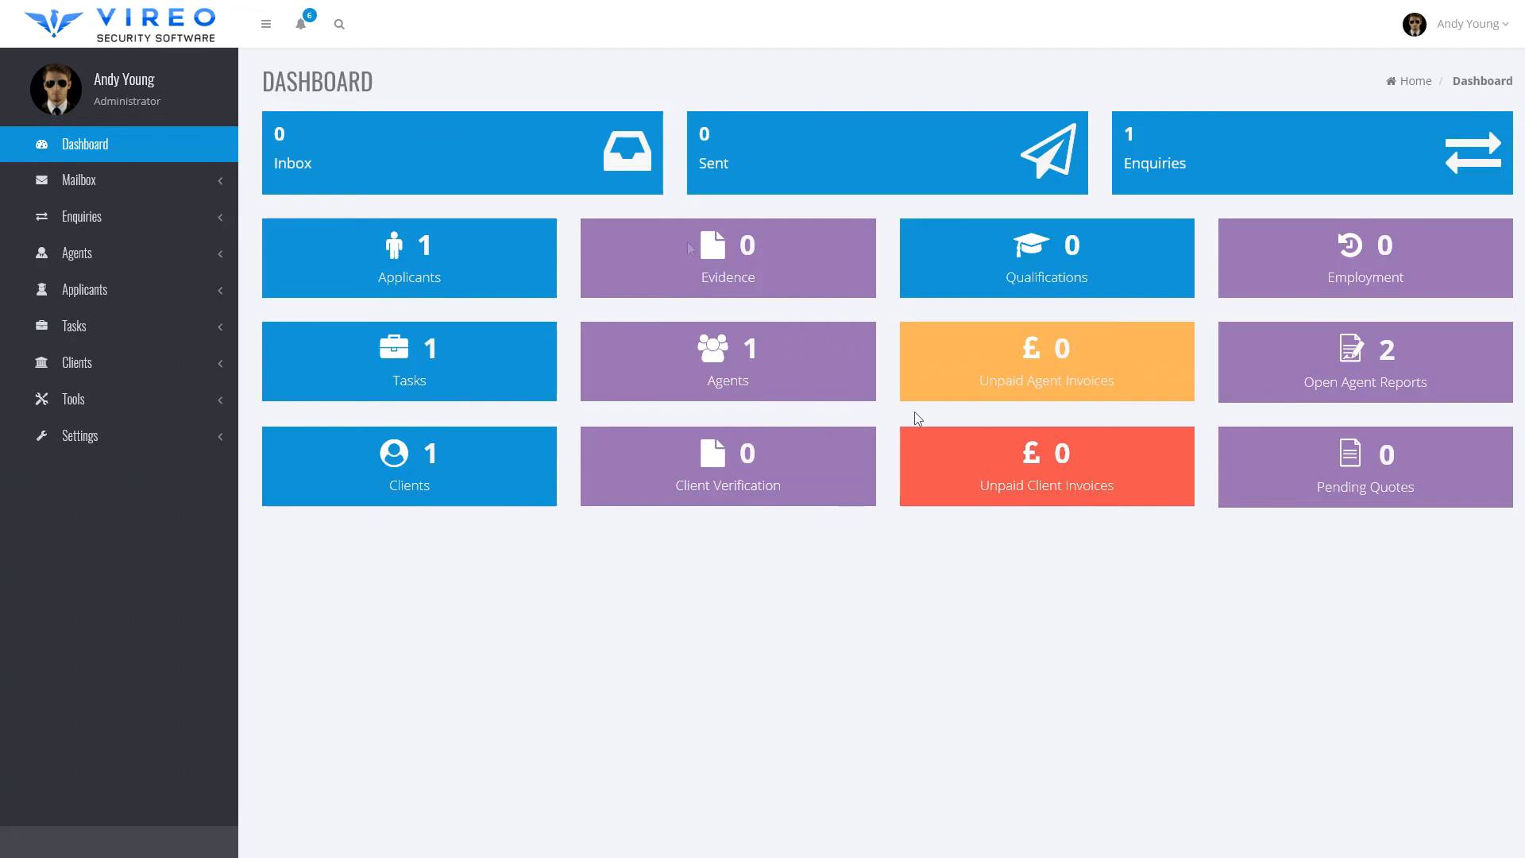
click(307, 30)
scroll(437, 262, down, 3)
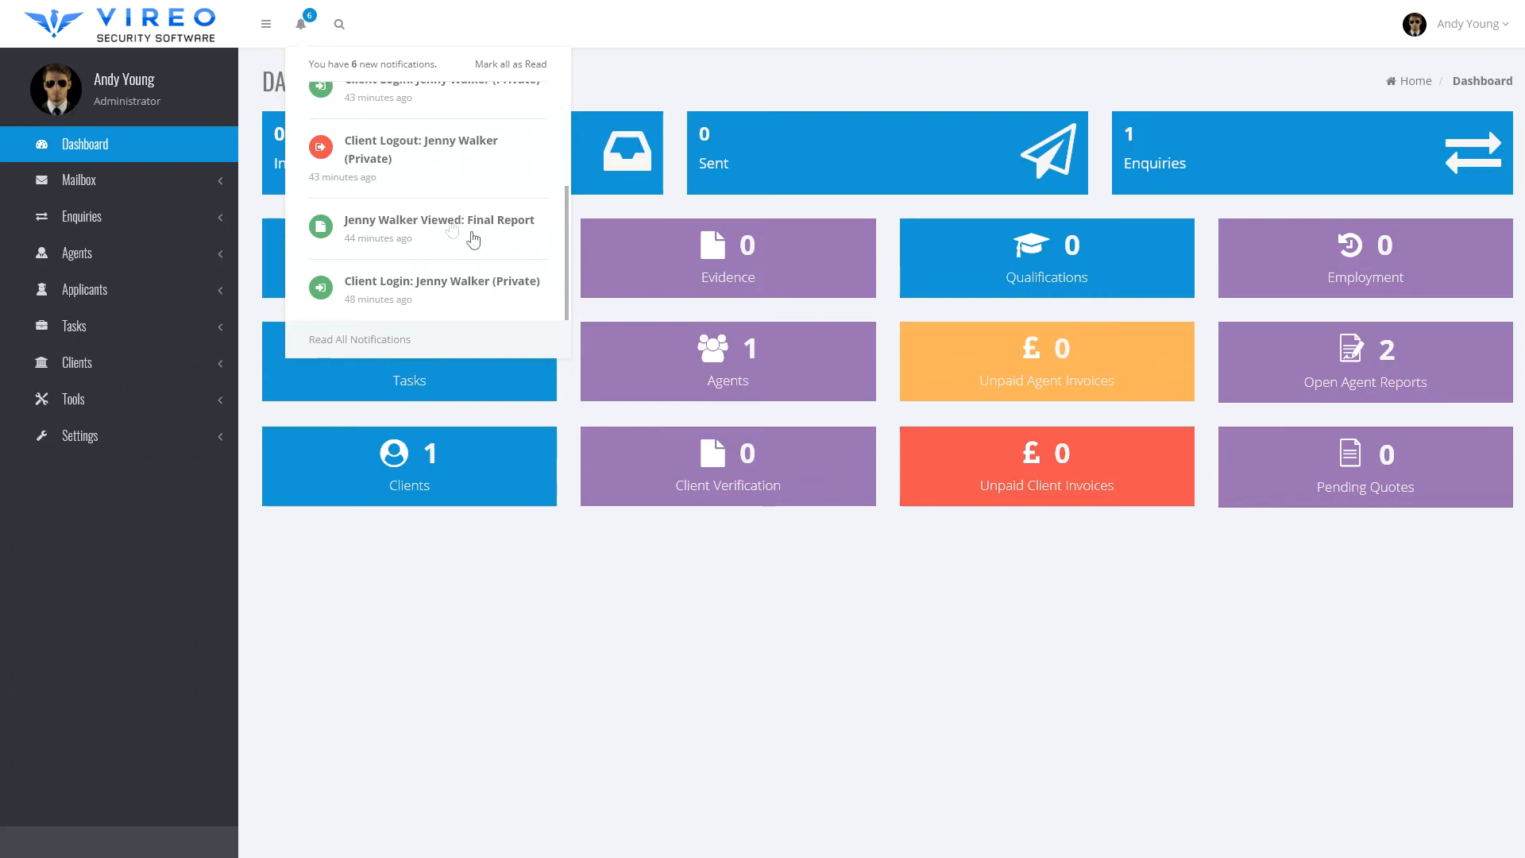
scroll(472, 173, up, 1)
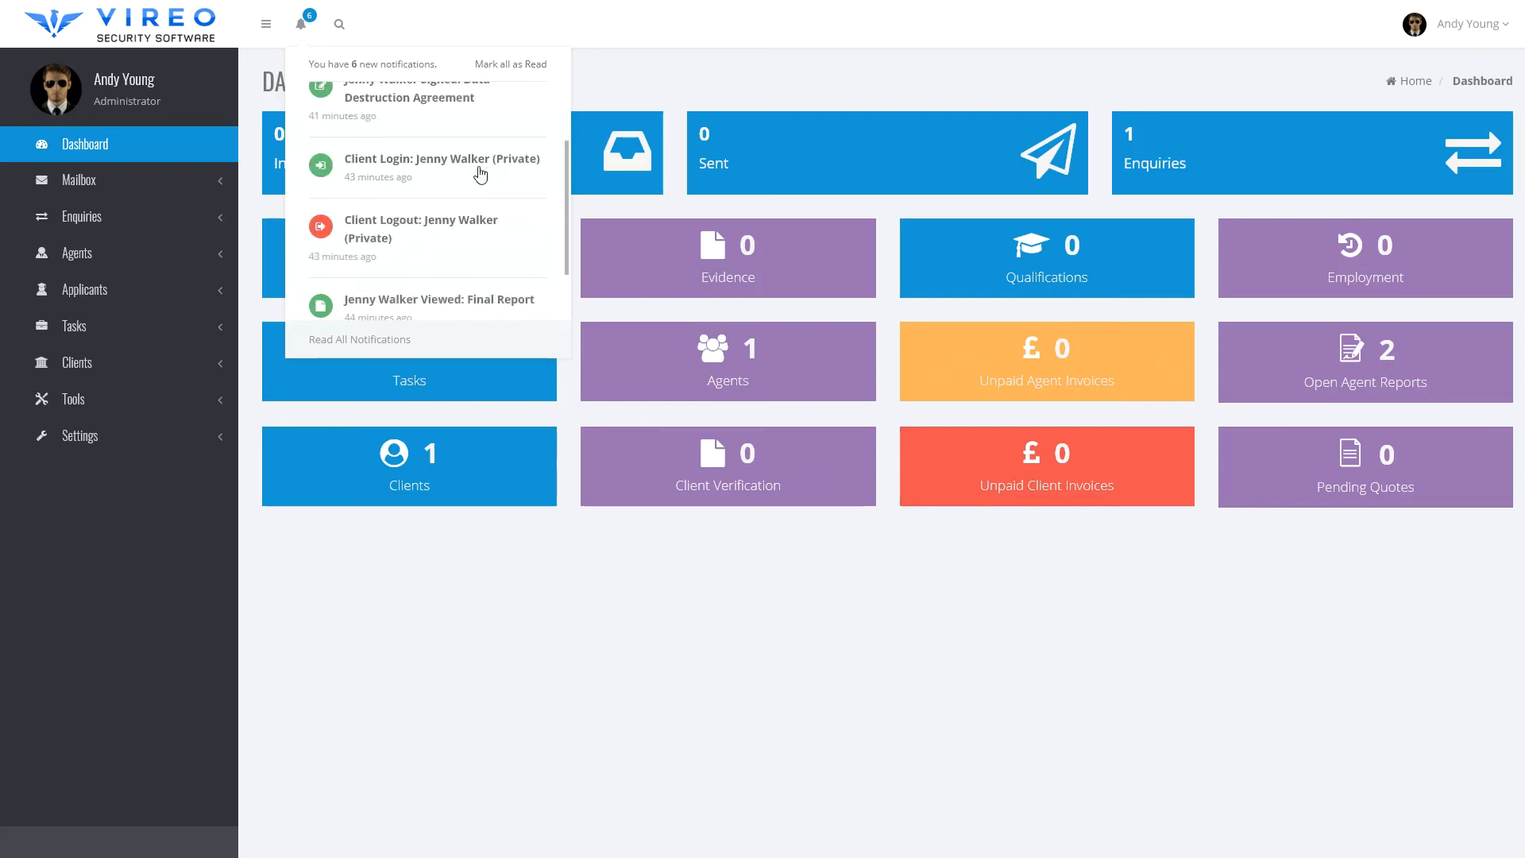
scroll(479, 174, up, 1)
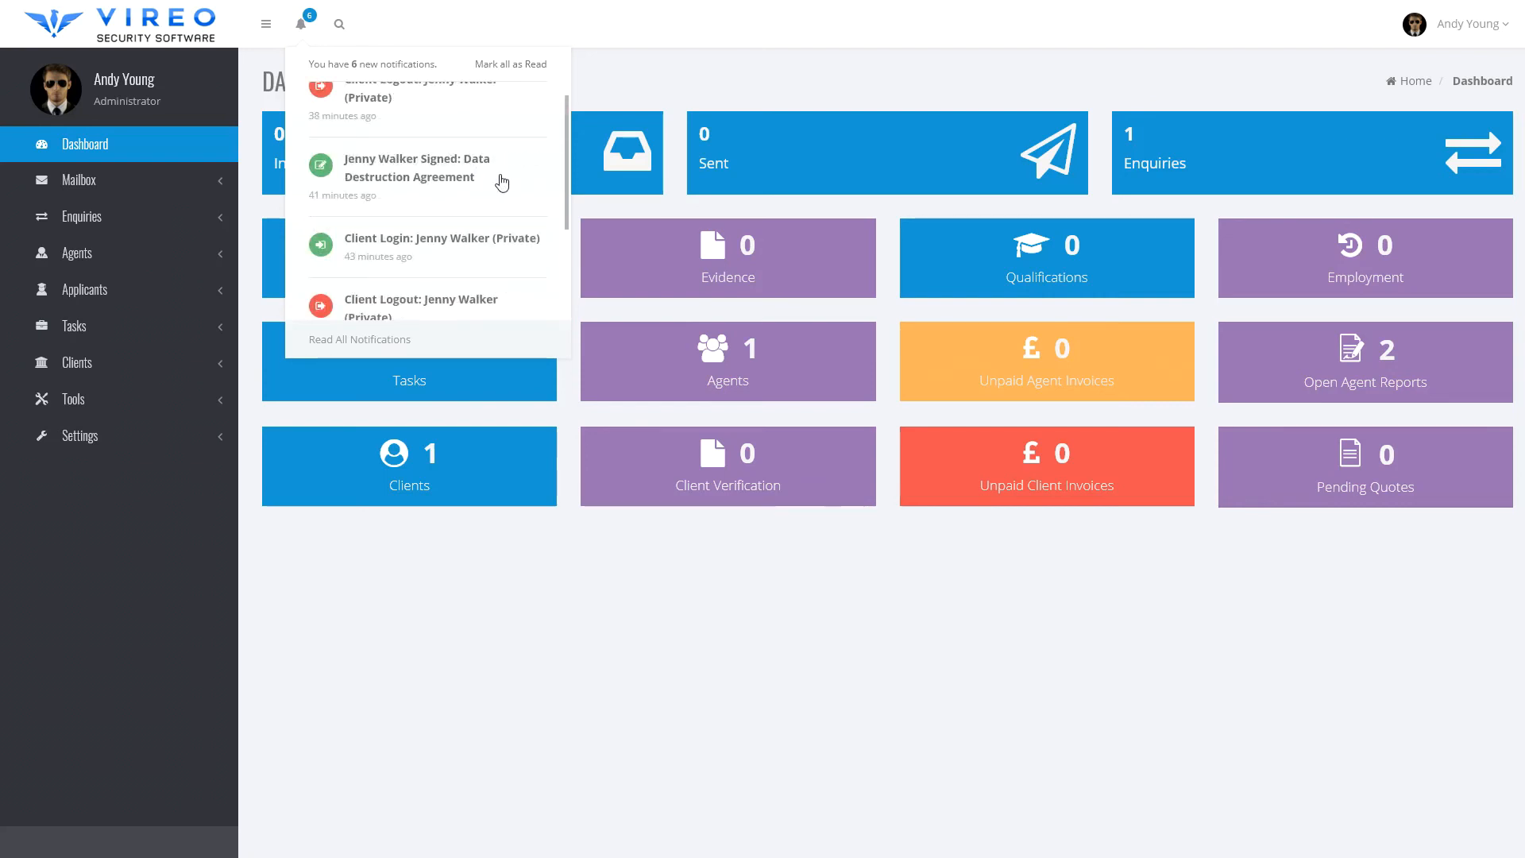
scroll(501, 180, up, 1)
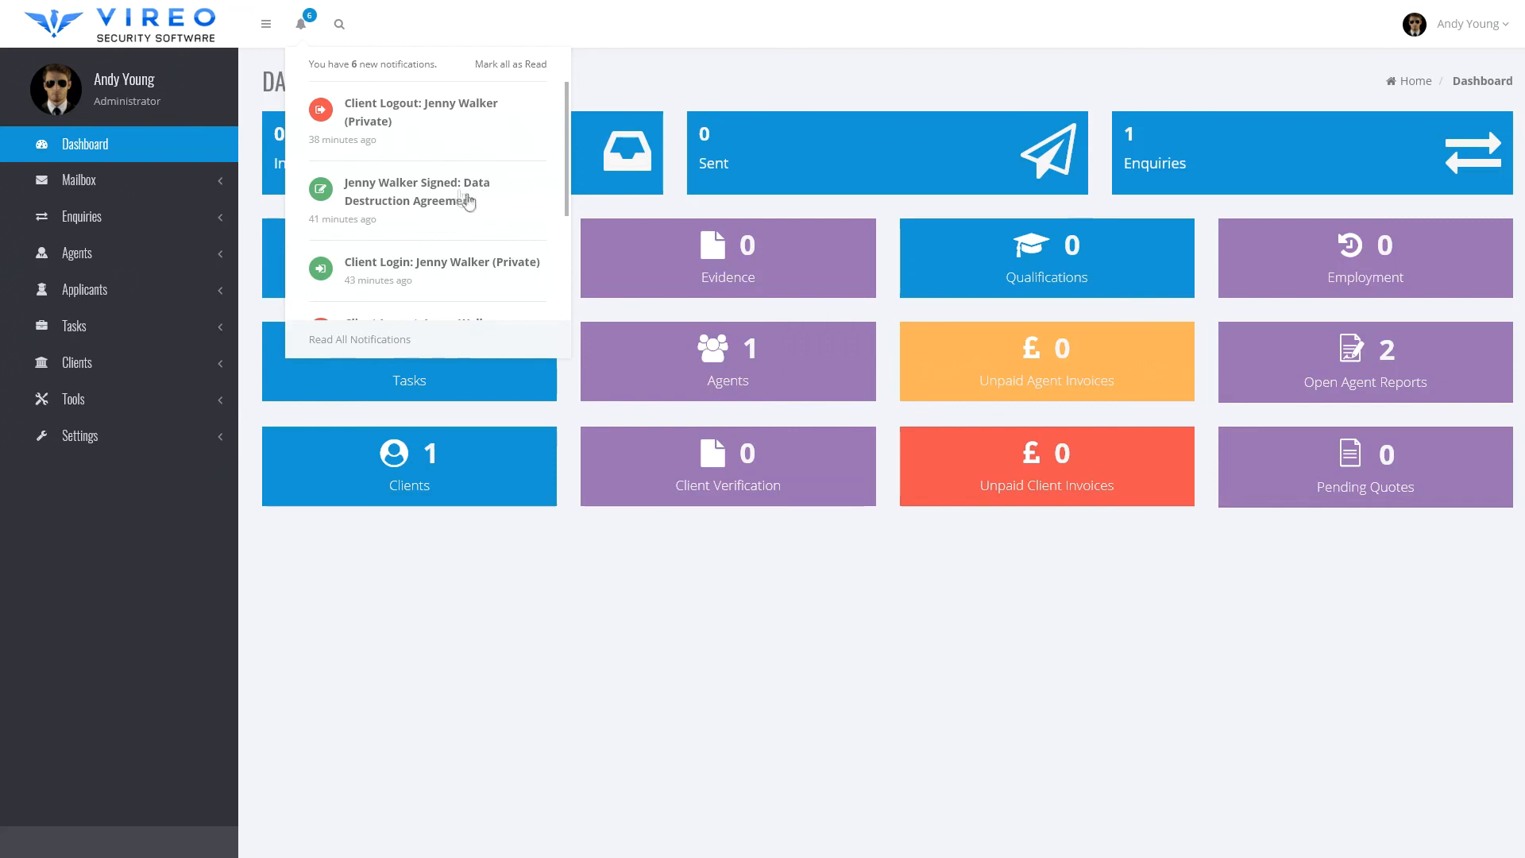
click(490, 205)
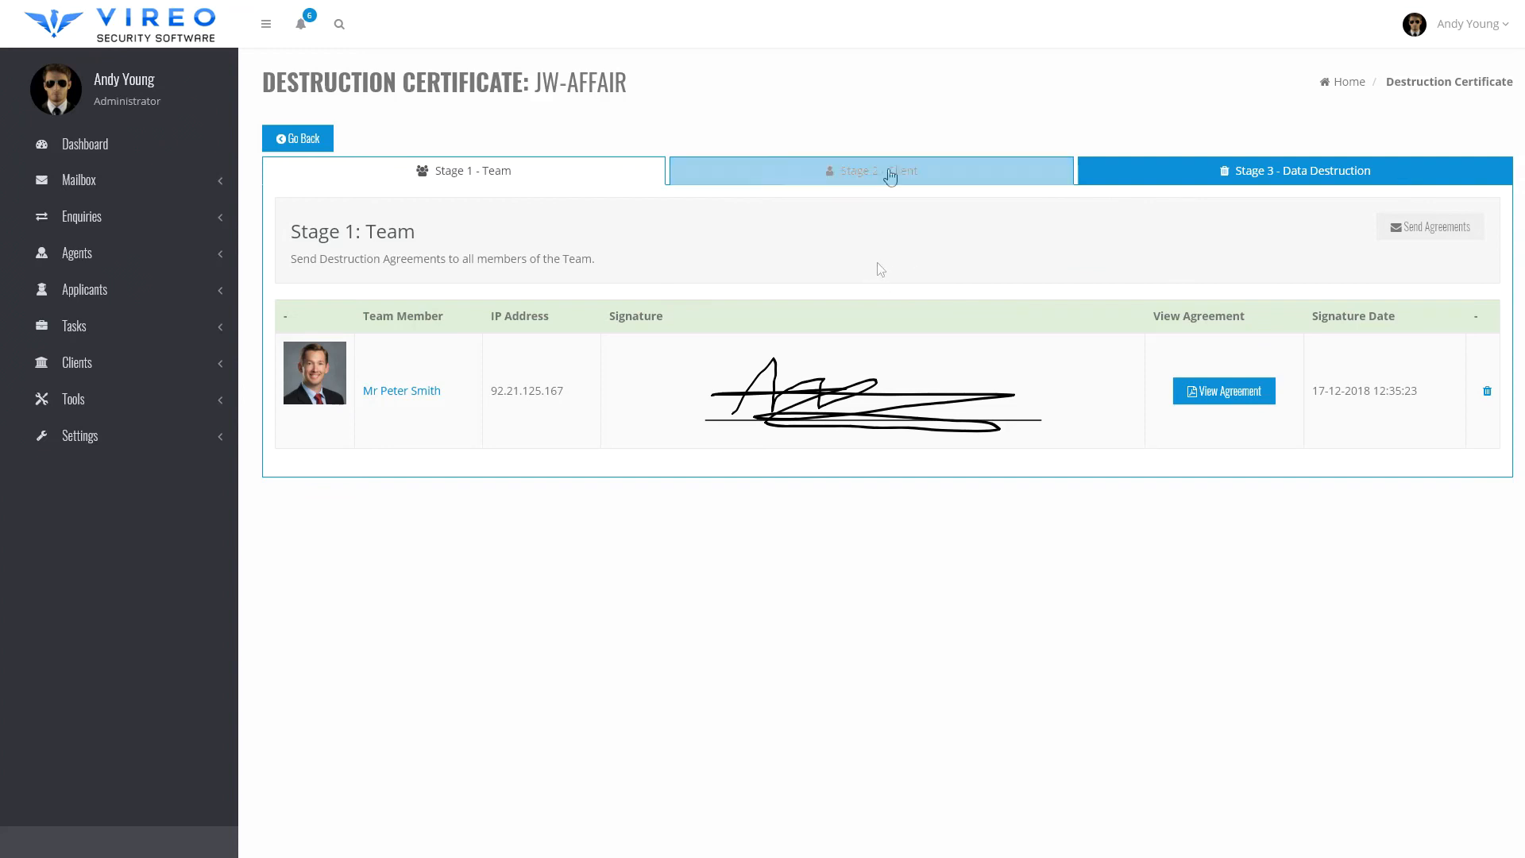
- View the client's signed agreement document under Stage 2 - Client, then return to JW-Affair task details
click(886, 173)
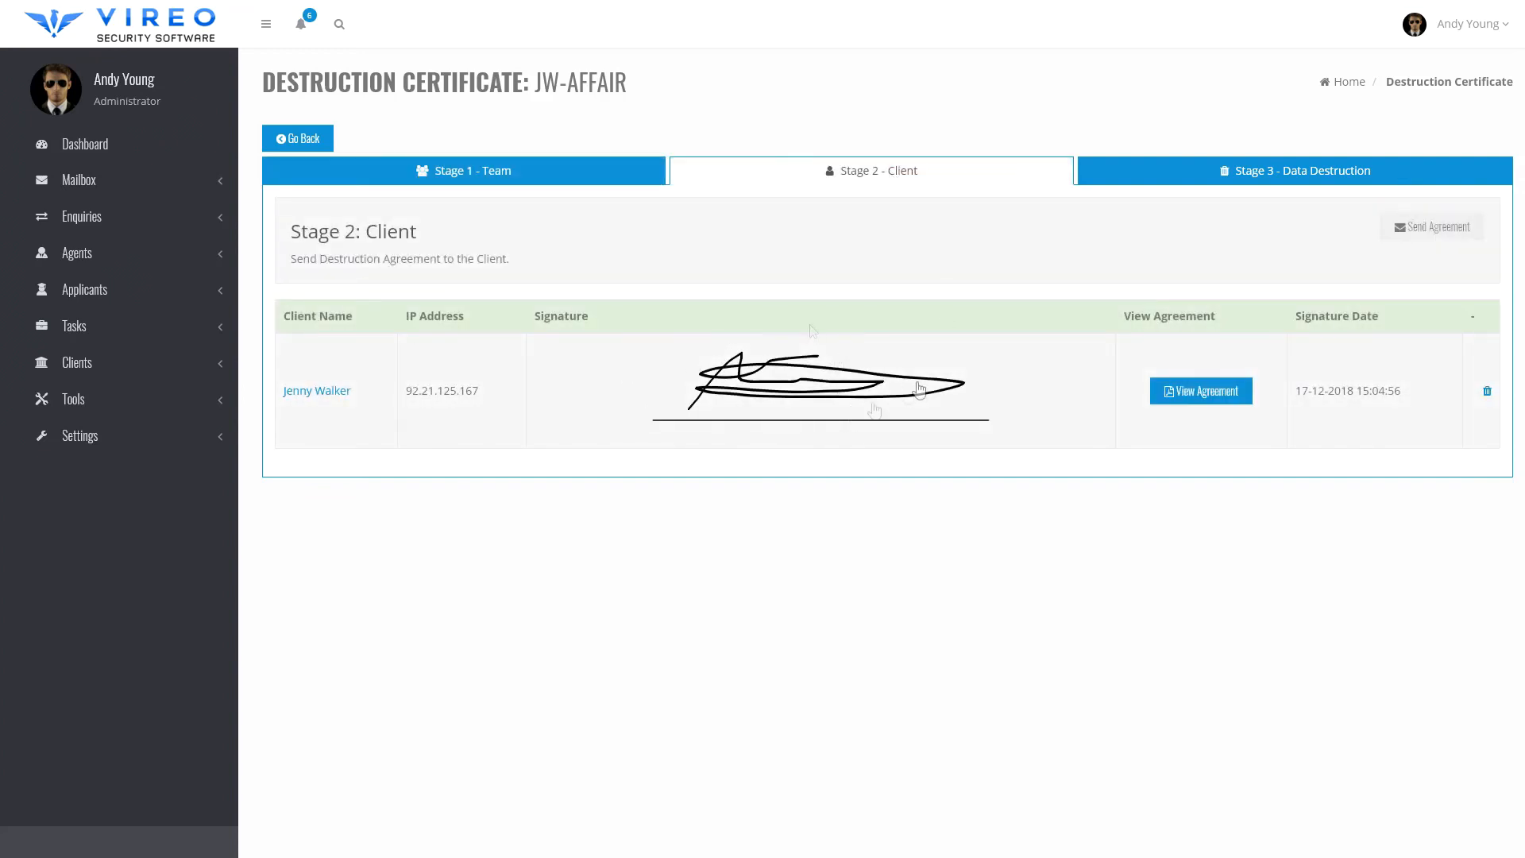
click(1207, 393)
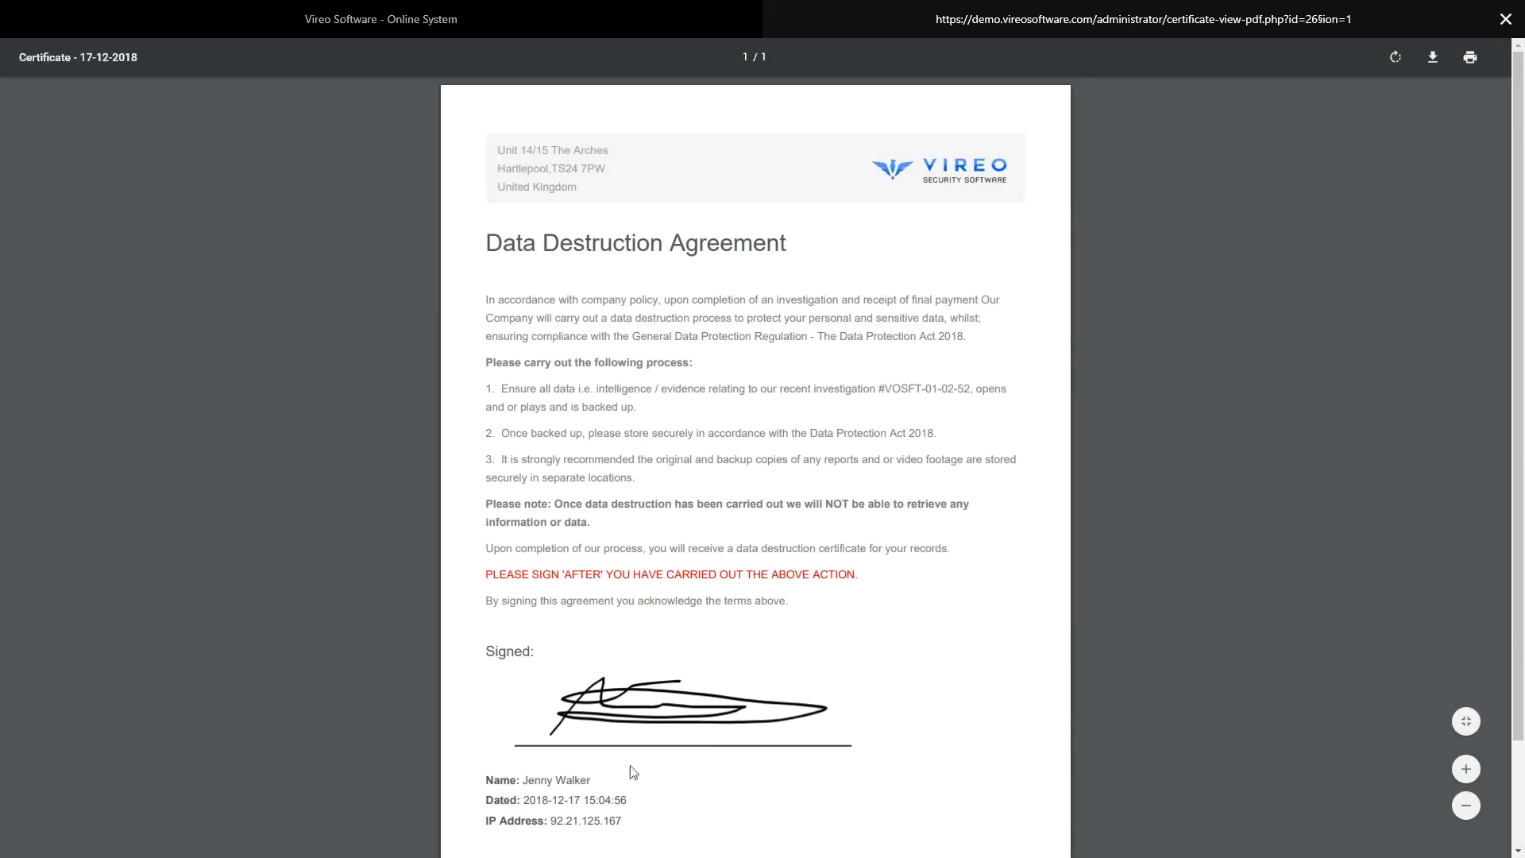
click(1505, 19)
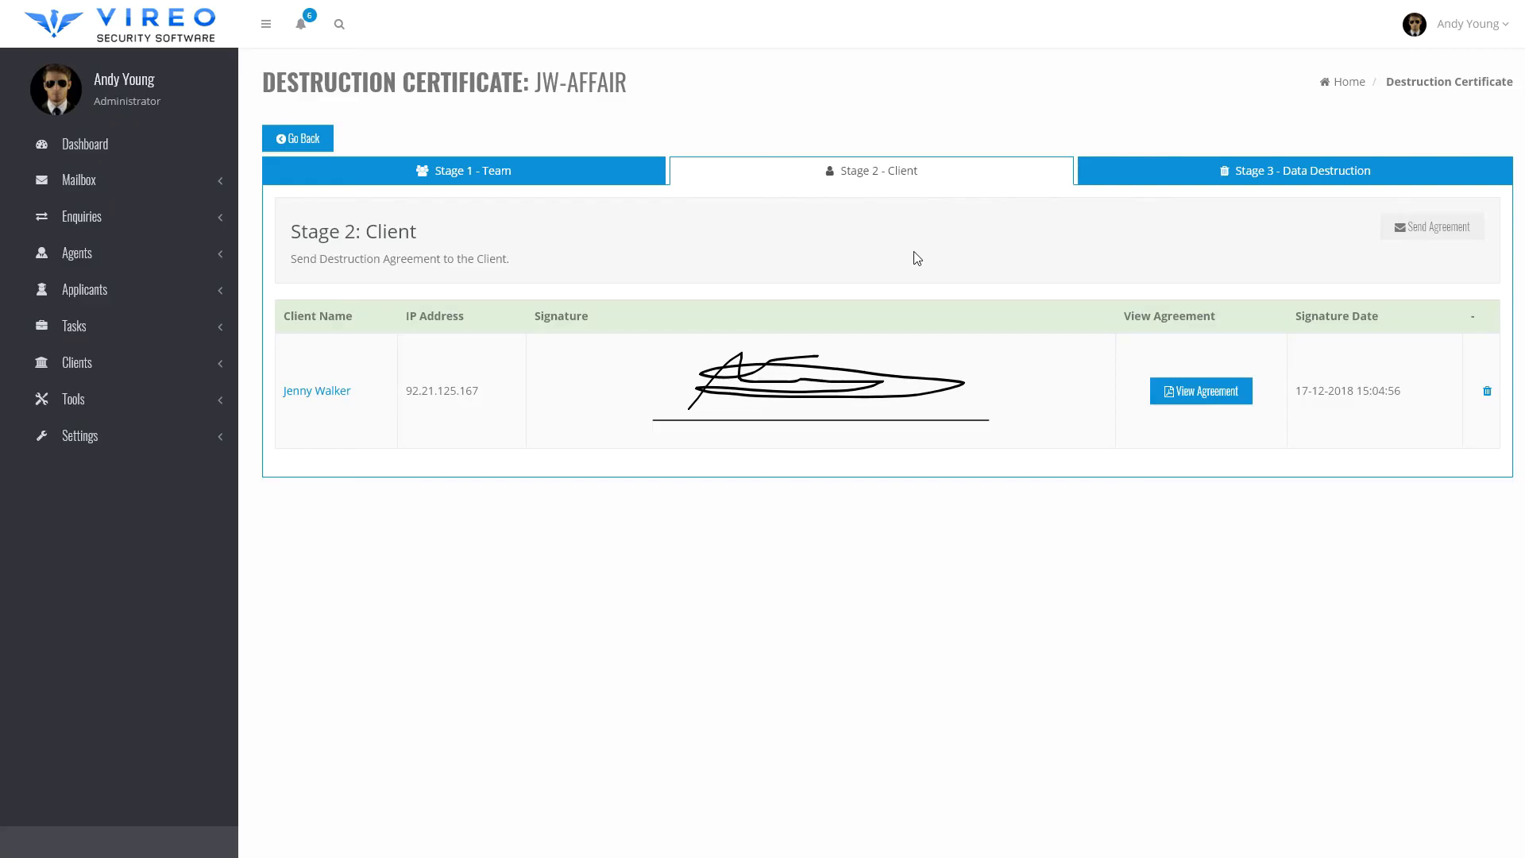
click(294, 137)
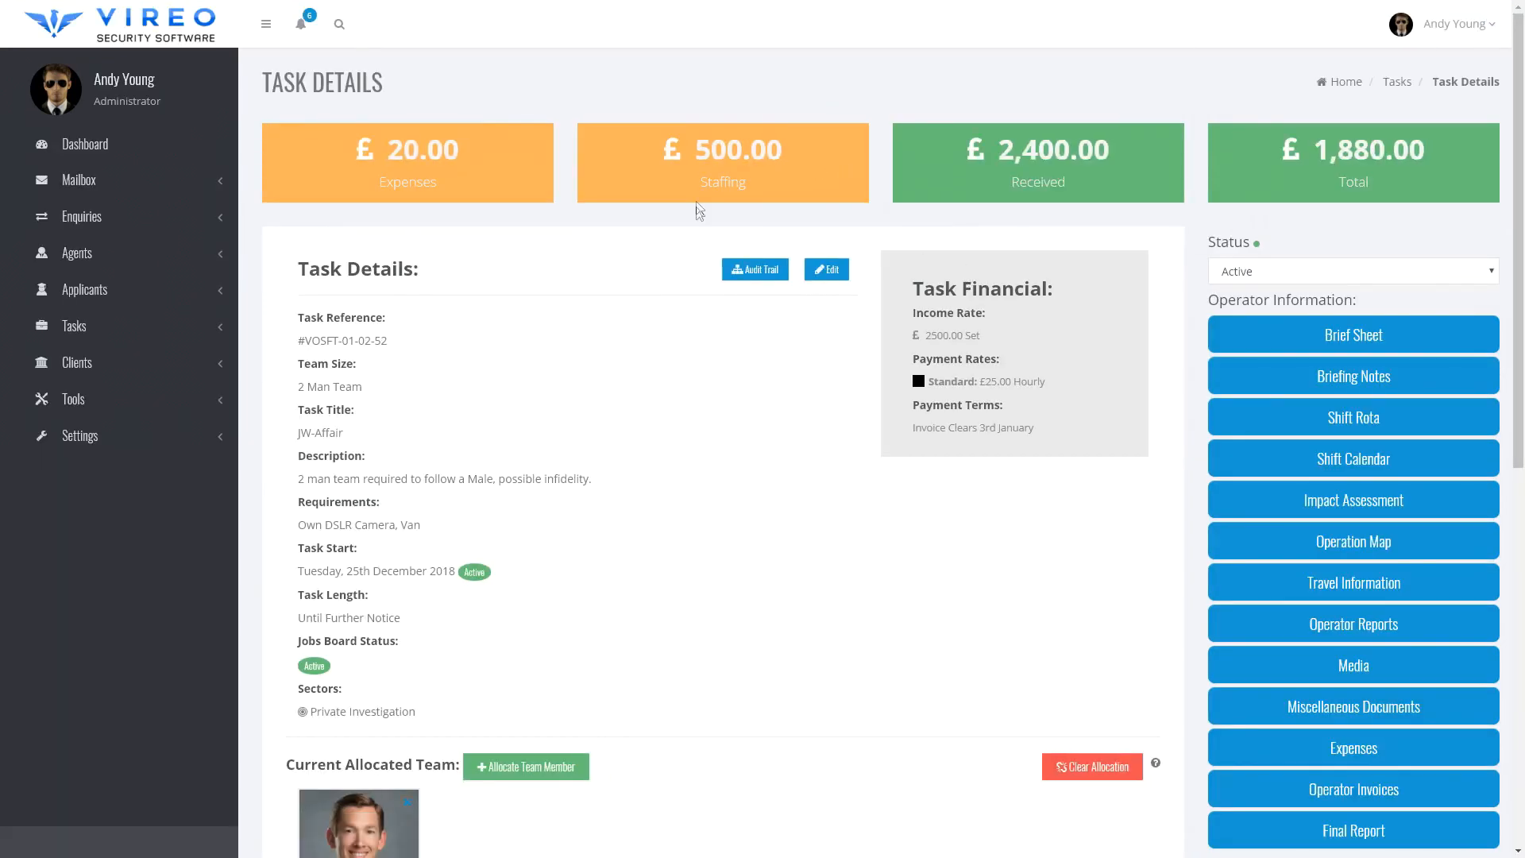
- Review the JW-Affair audit PDF, including the £2400.00 quote and staffing, then close it
click(776, 275)
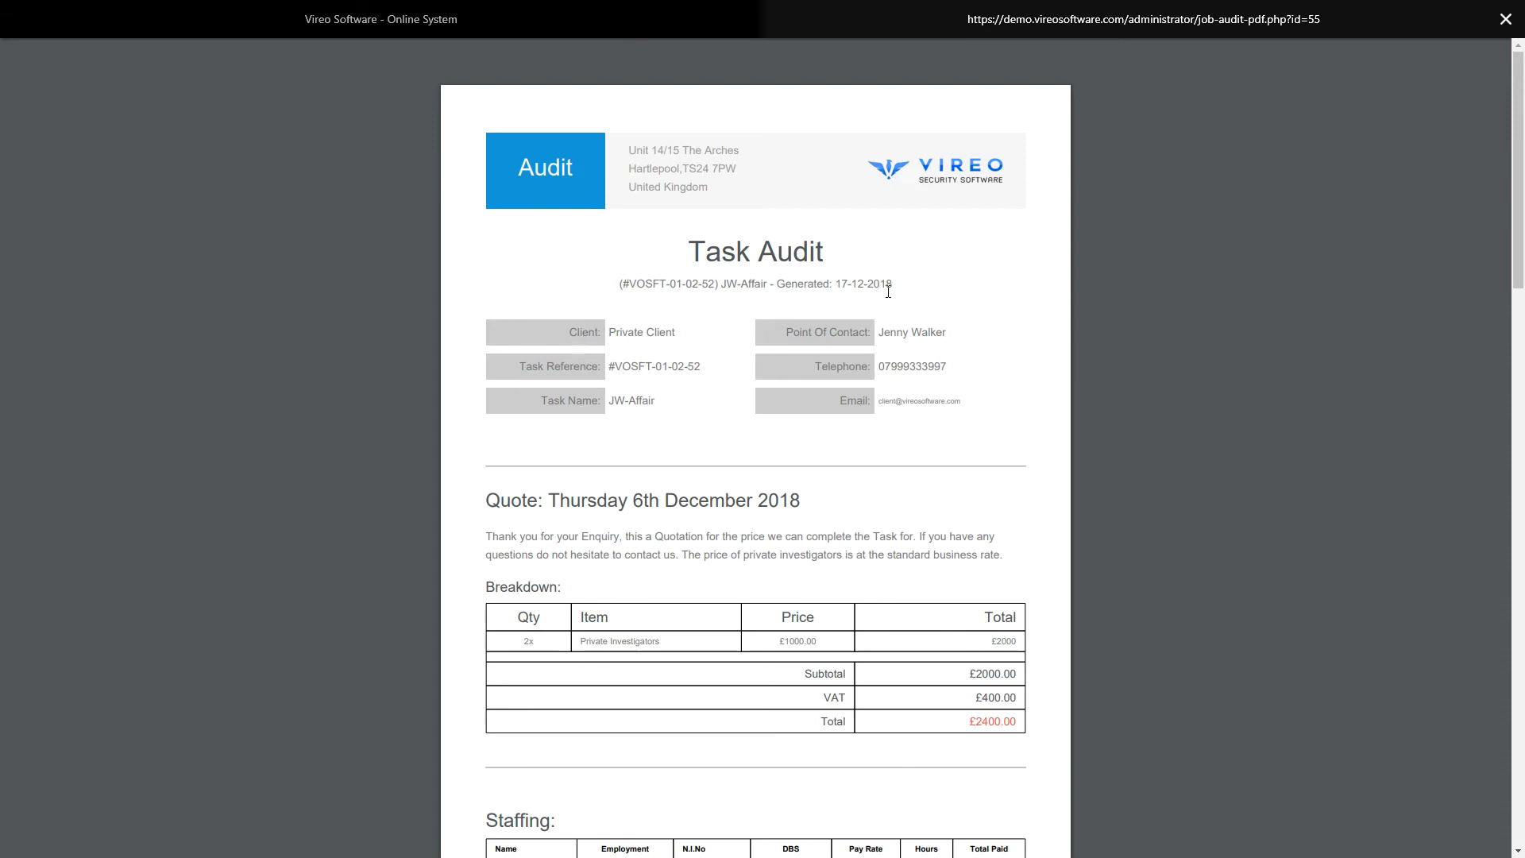
scroll(1041, 331, down, 5)
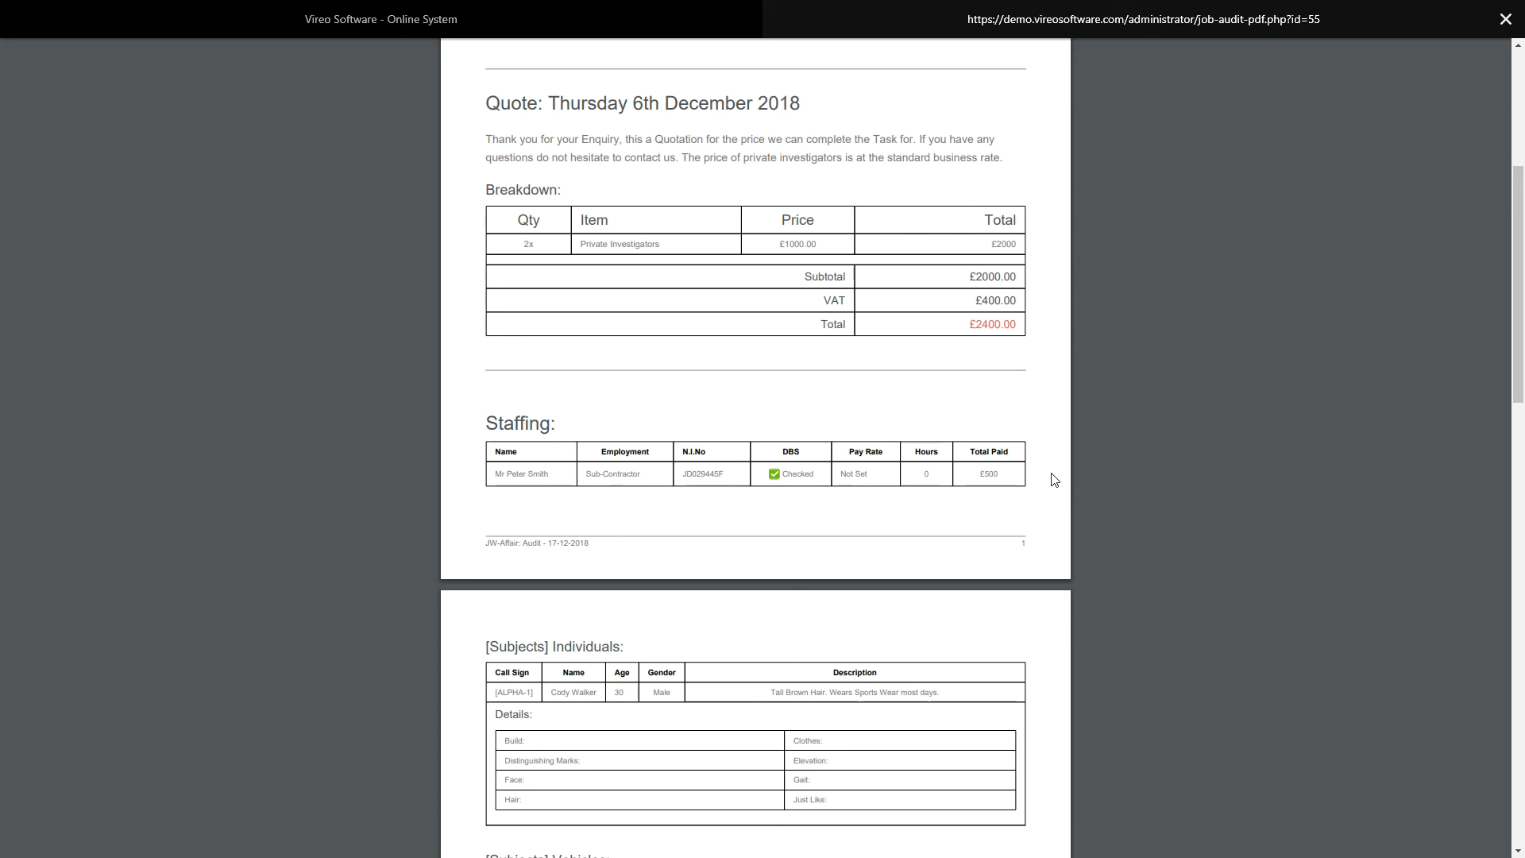
scroll(1054, 479, down, 6)
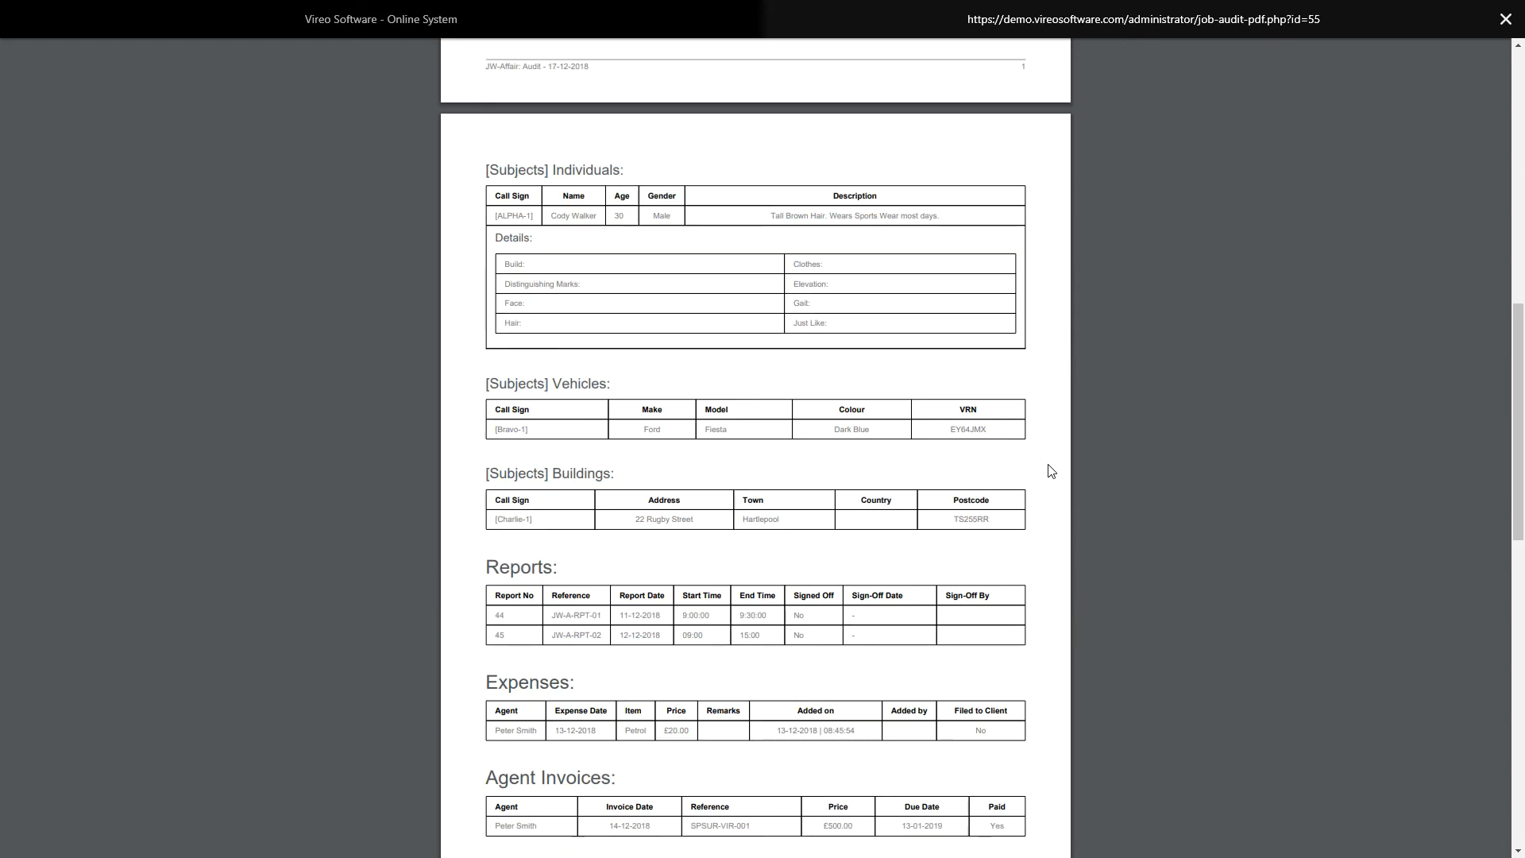
scroll(1051, 471, down, 3)
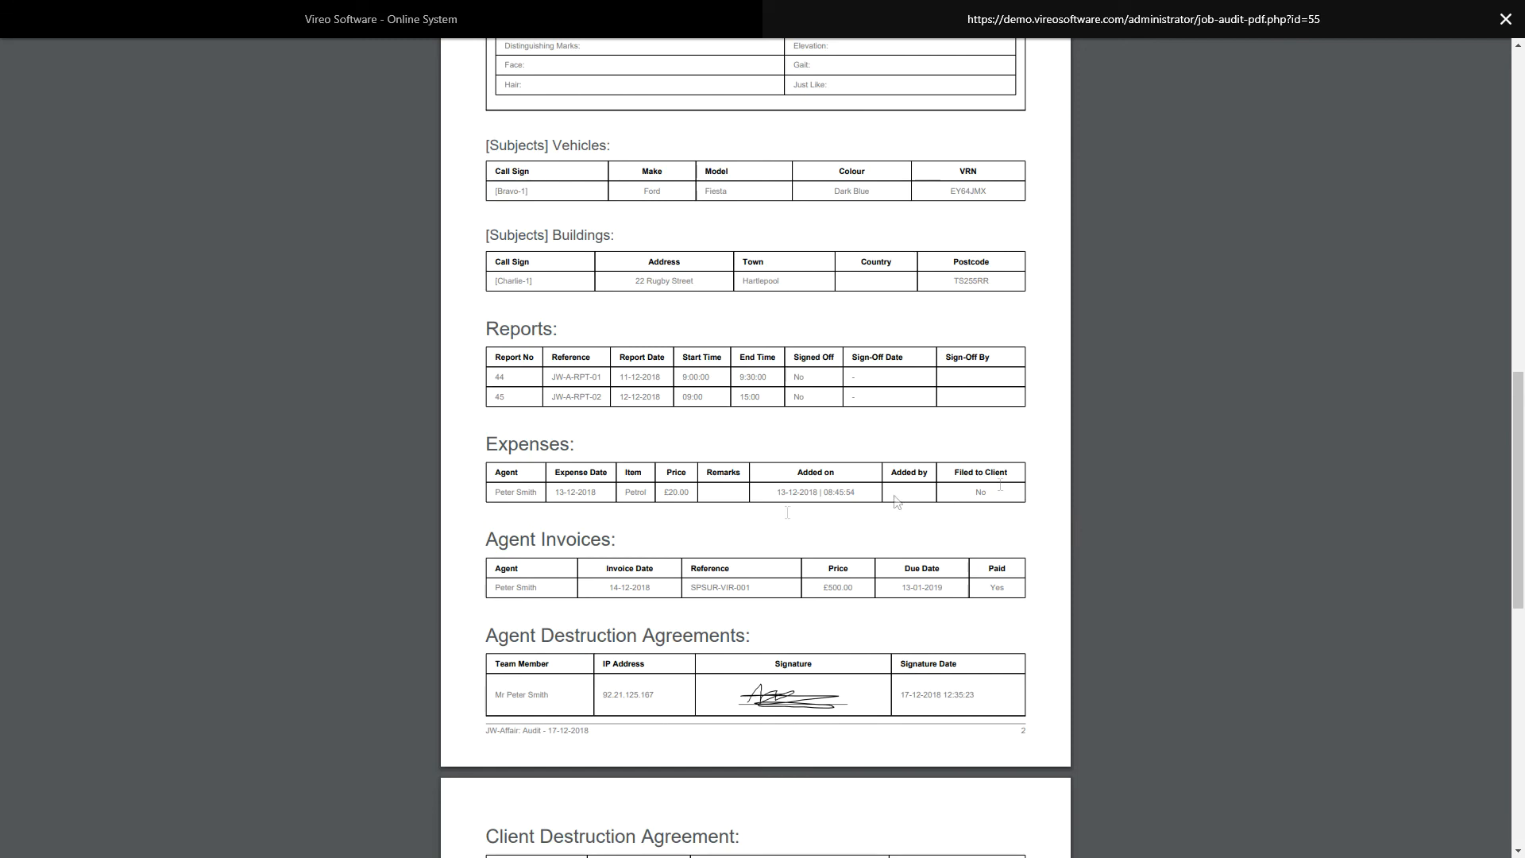
scroll(1063, 601, down, 4)
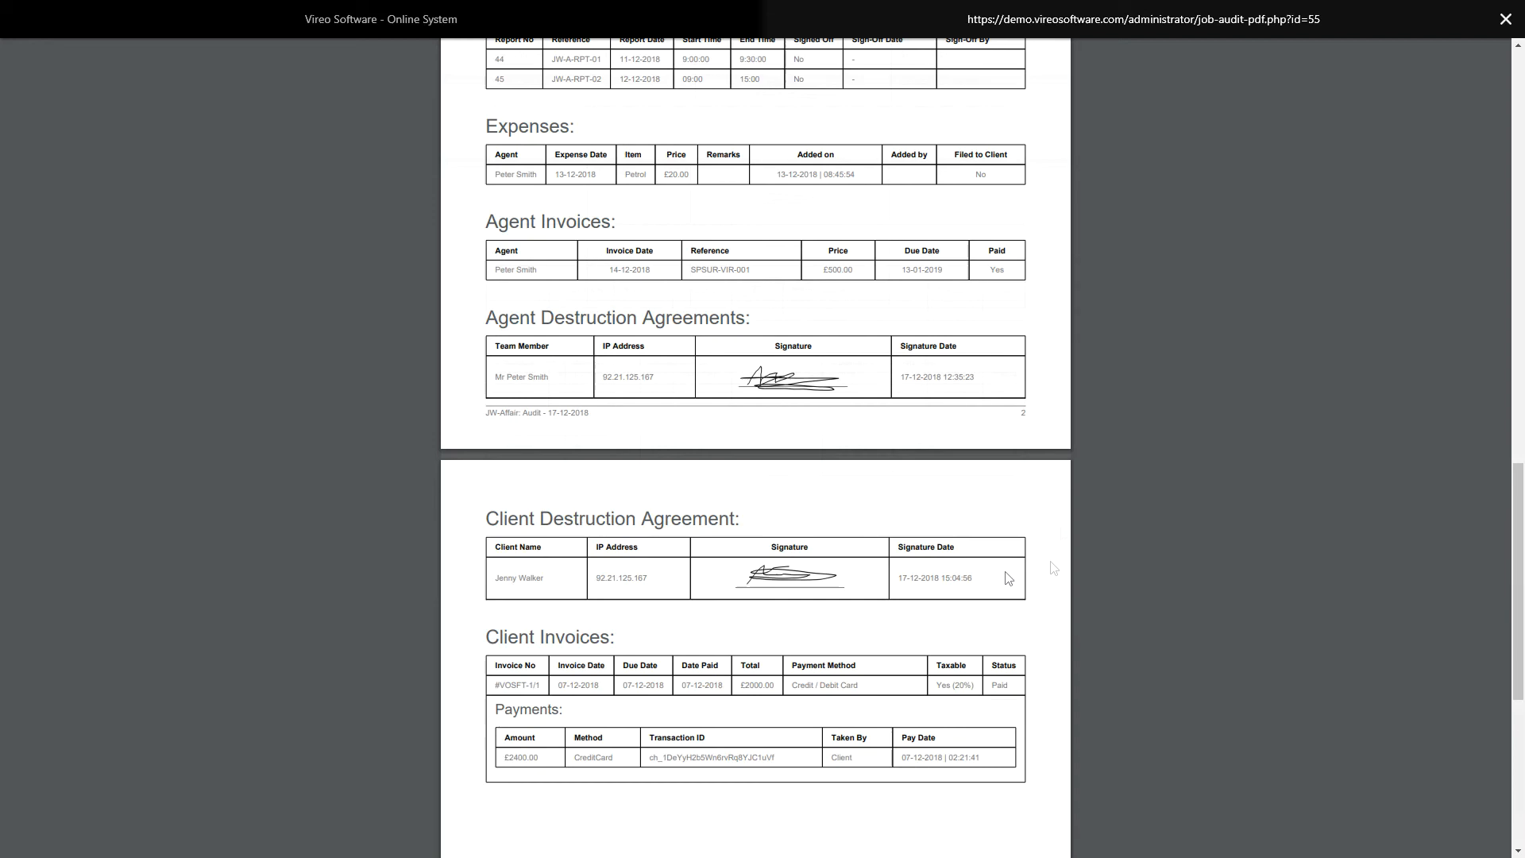
scroll(1056, 556, down, 5)
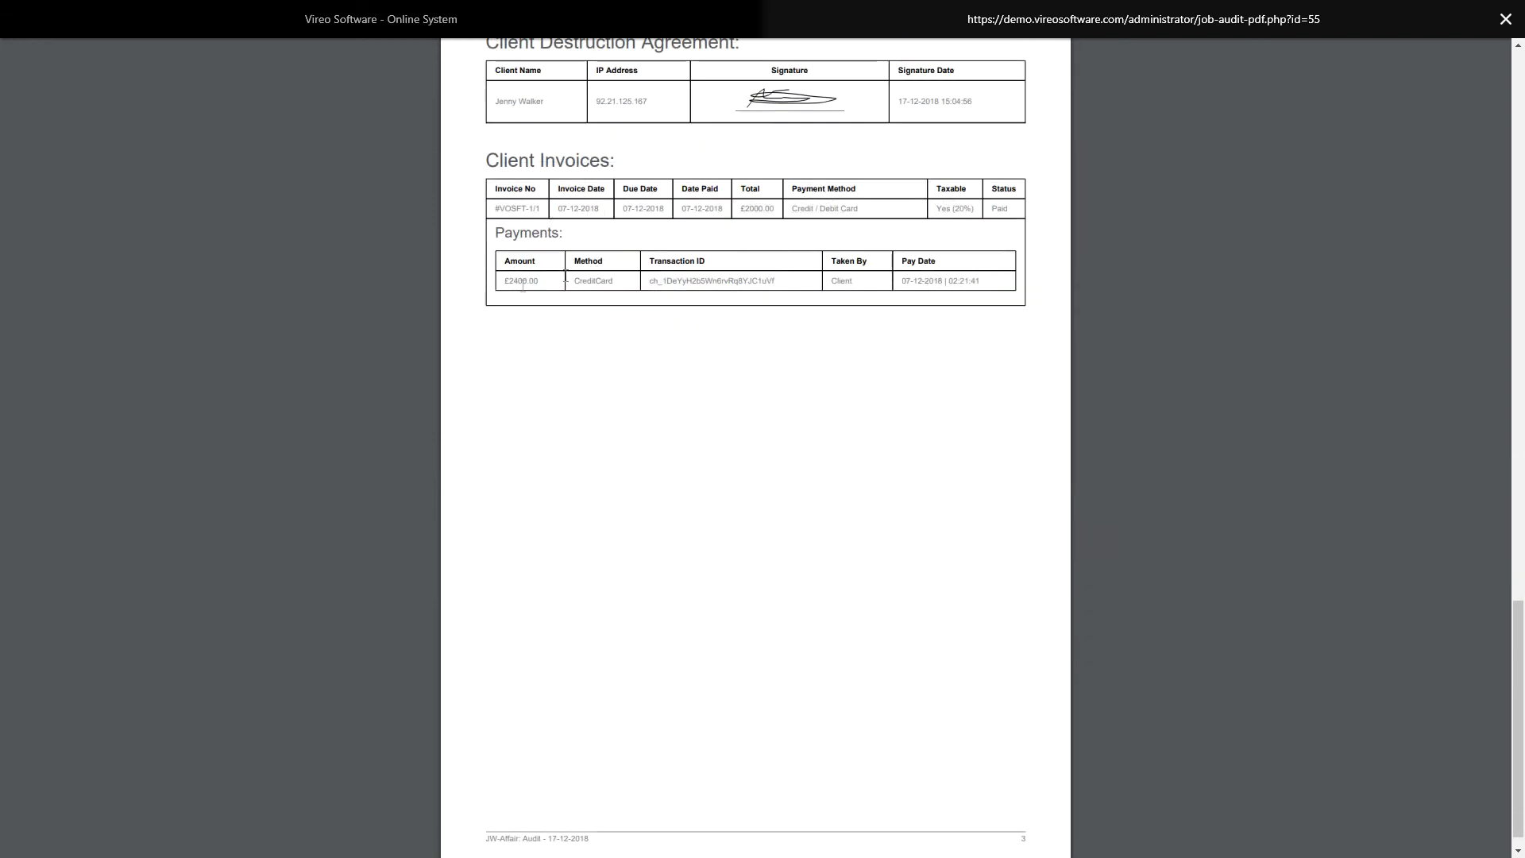
scroll(1042, 272, up, 20)
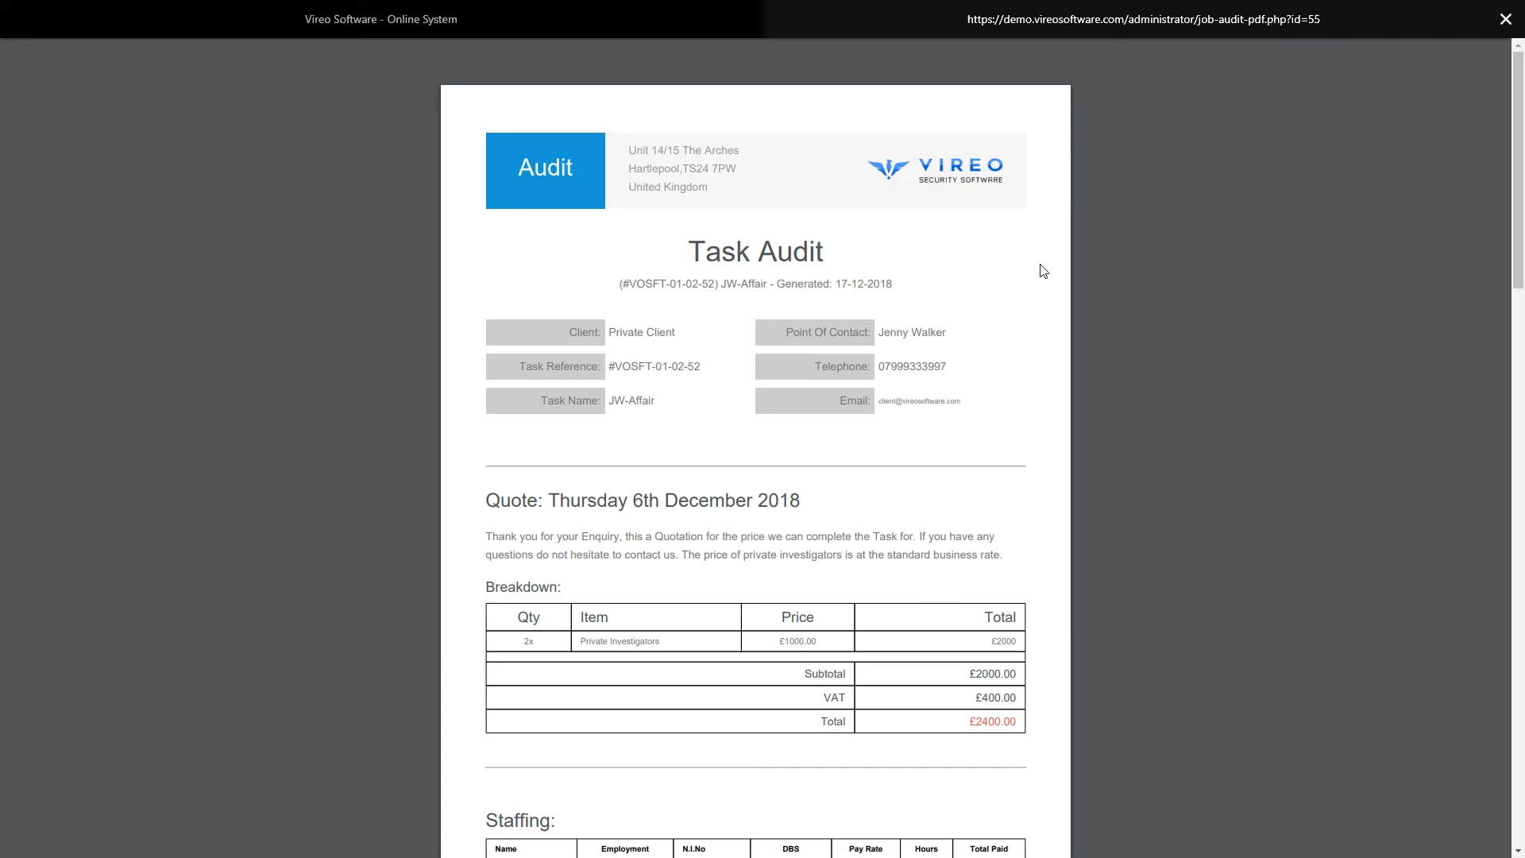
click(1195, 289)
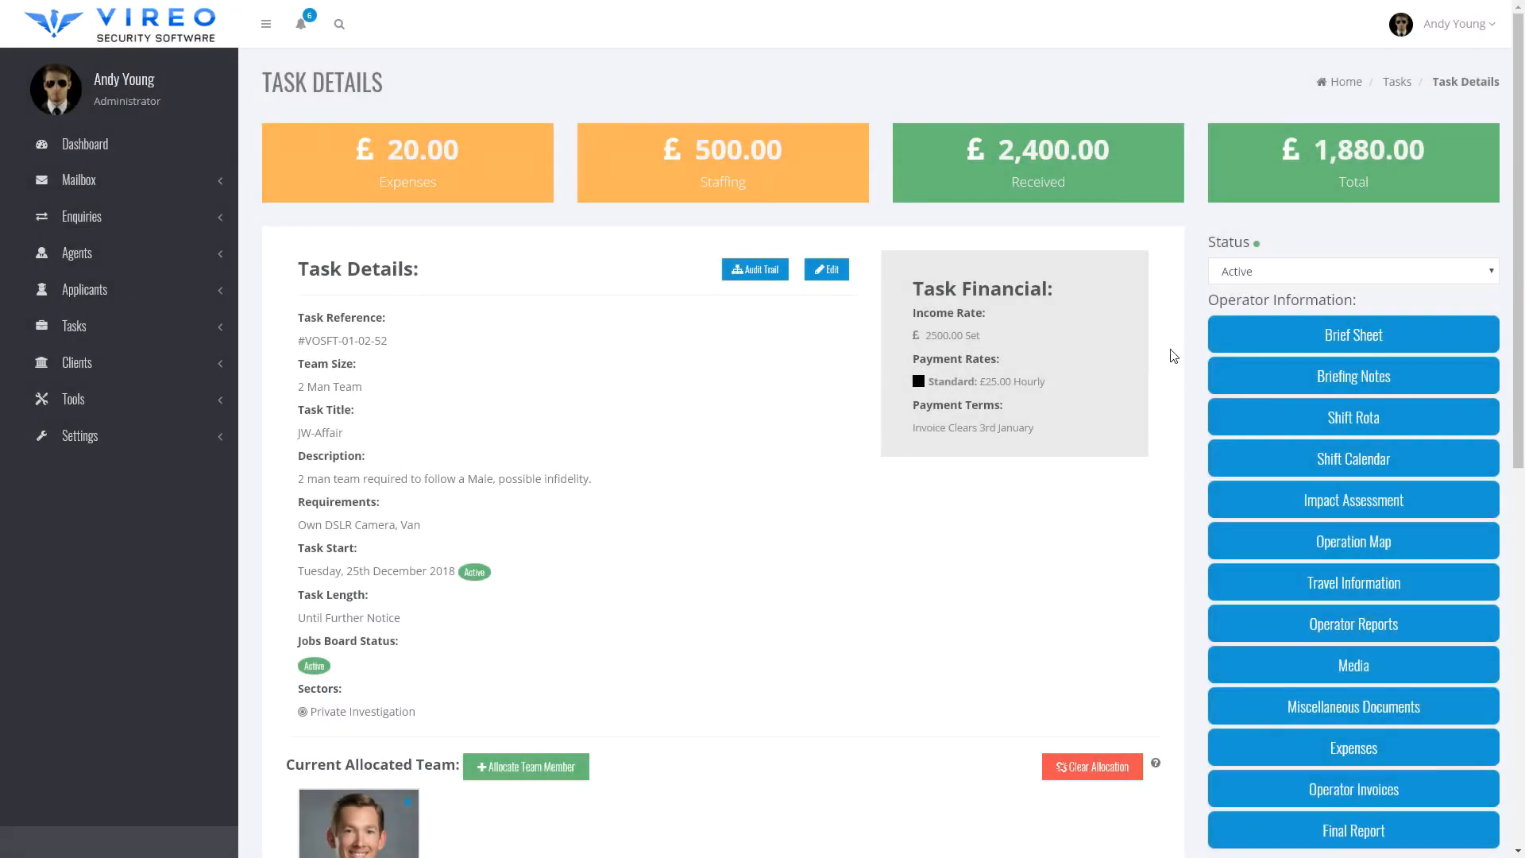
- Open the destruction certificate, check the Stage 2 - Client agreement, and go to Stage 3 - Data Destruction
scroll(1192, 503, down, 7)
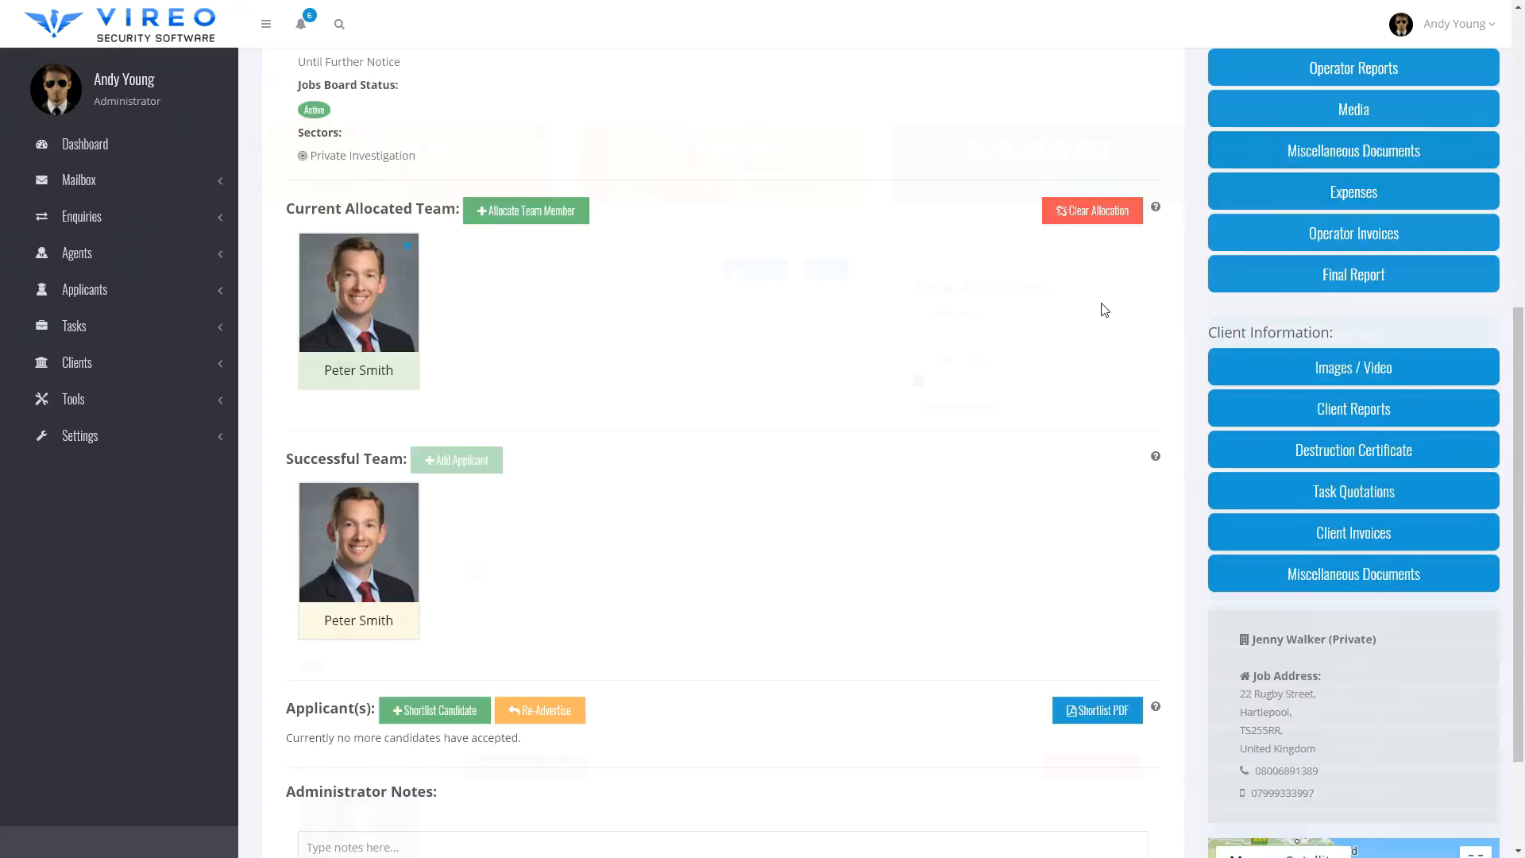
click(1377, 458)
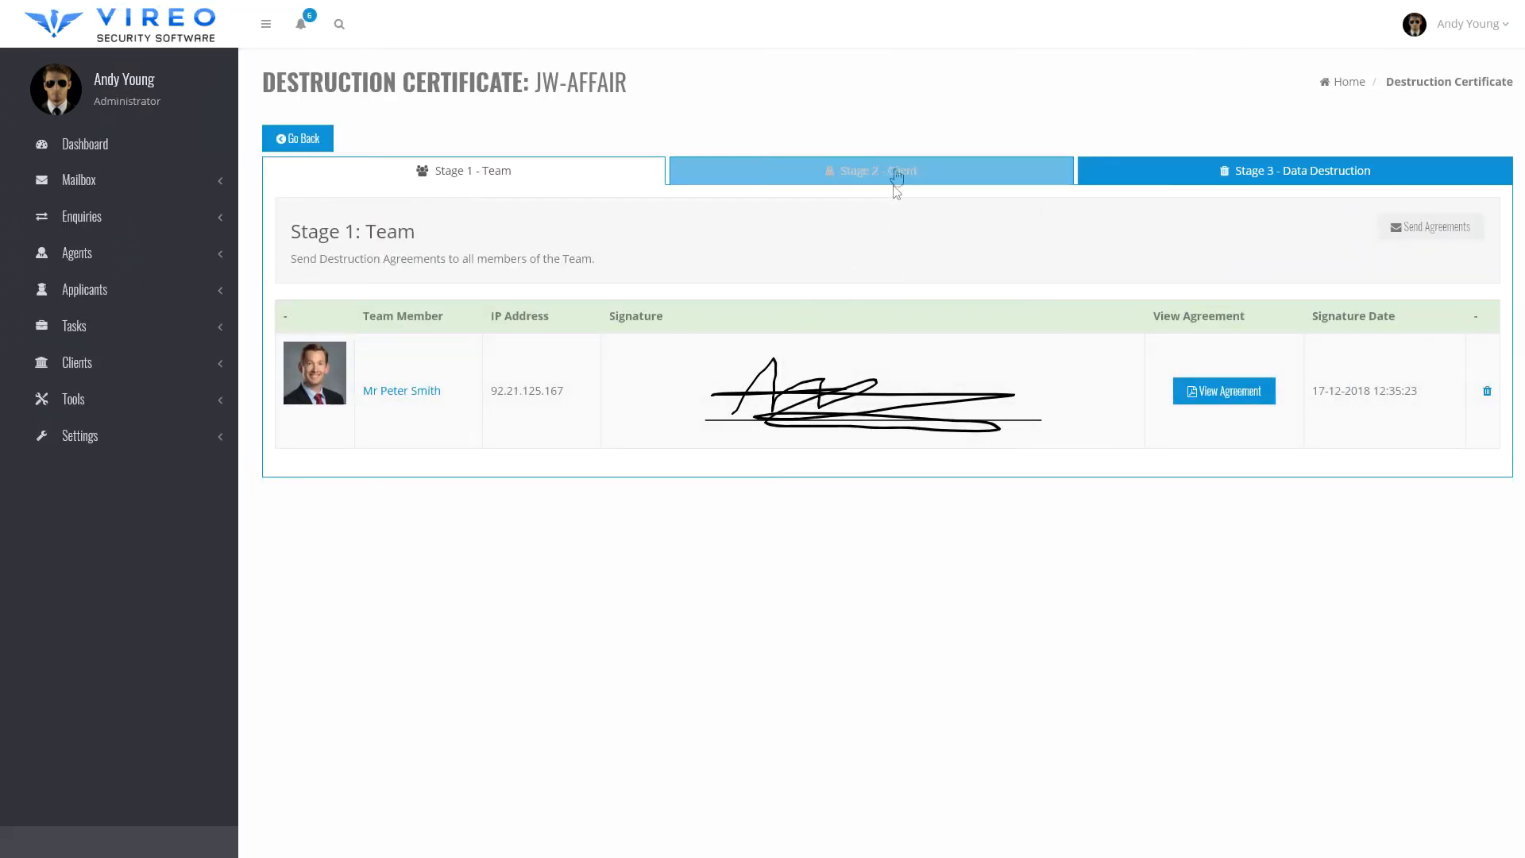
click(879, 170)
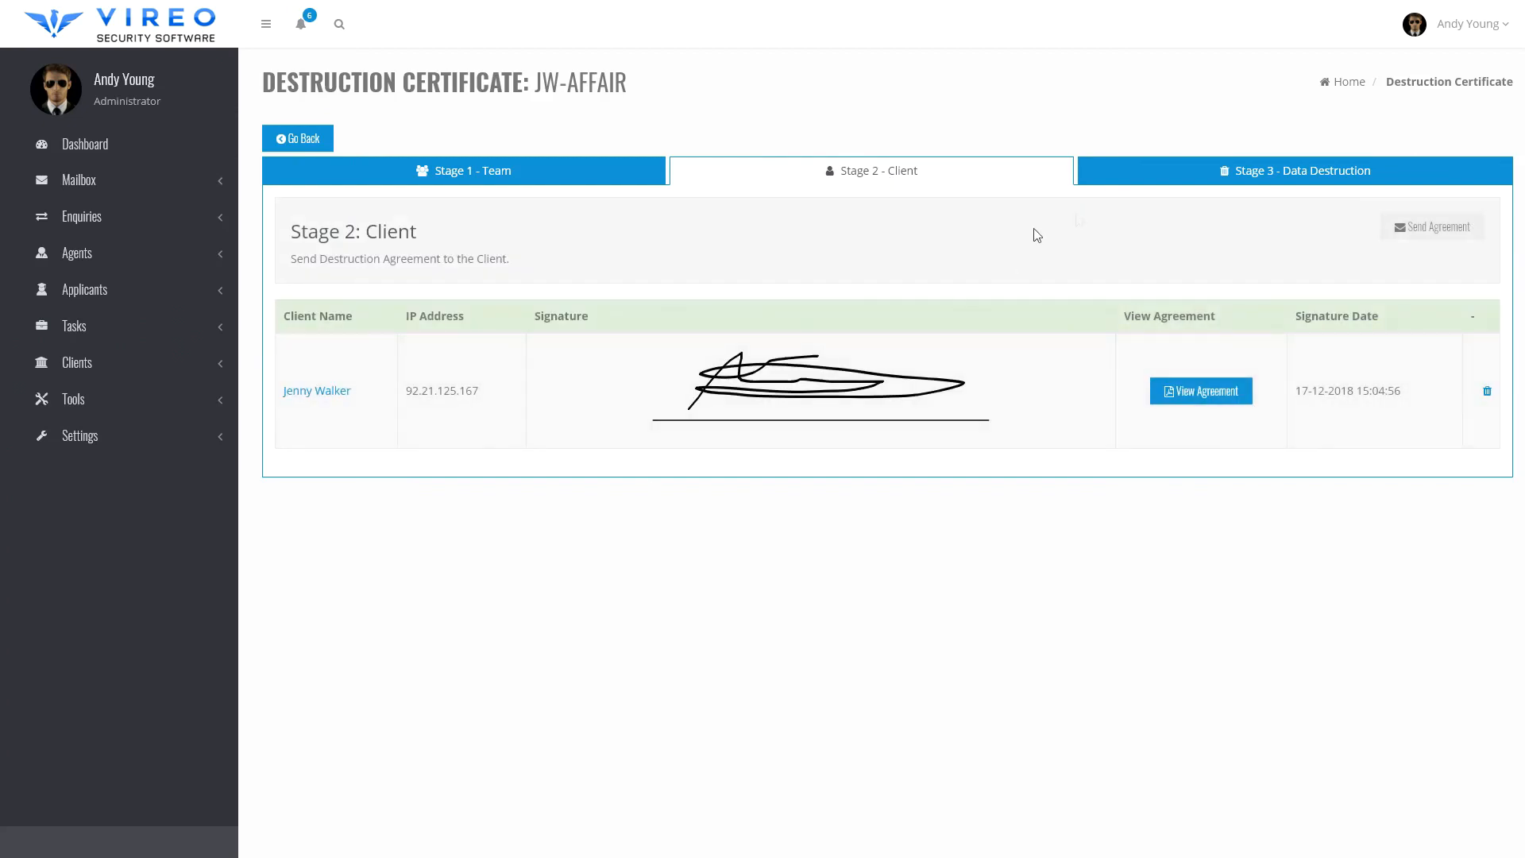
click(1261, 183)
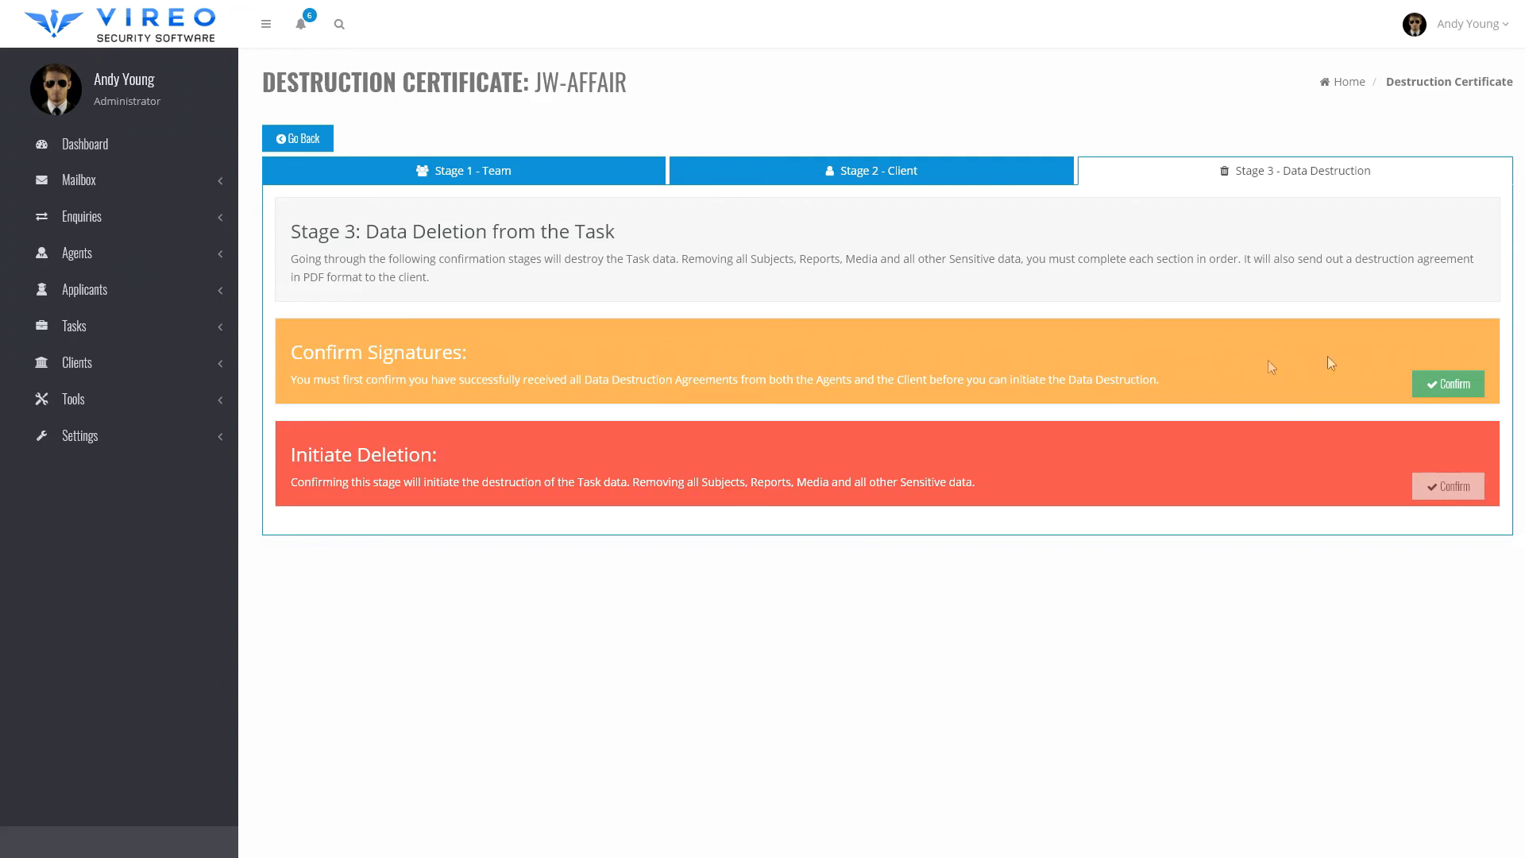
- Confirm both agent and client destruction signatures, then return to the Stage 3 - Data Destruction tab
click(1447, 385)
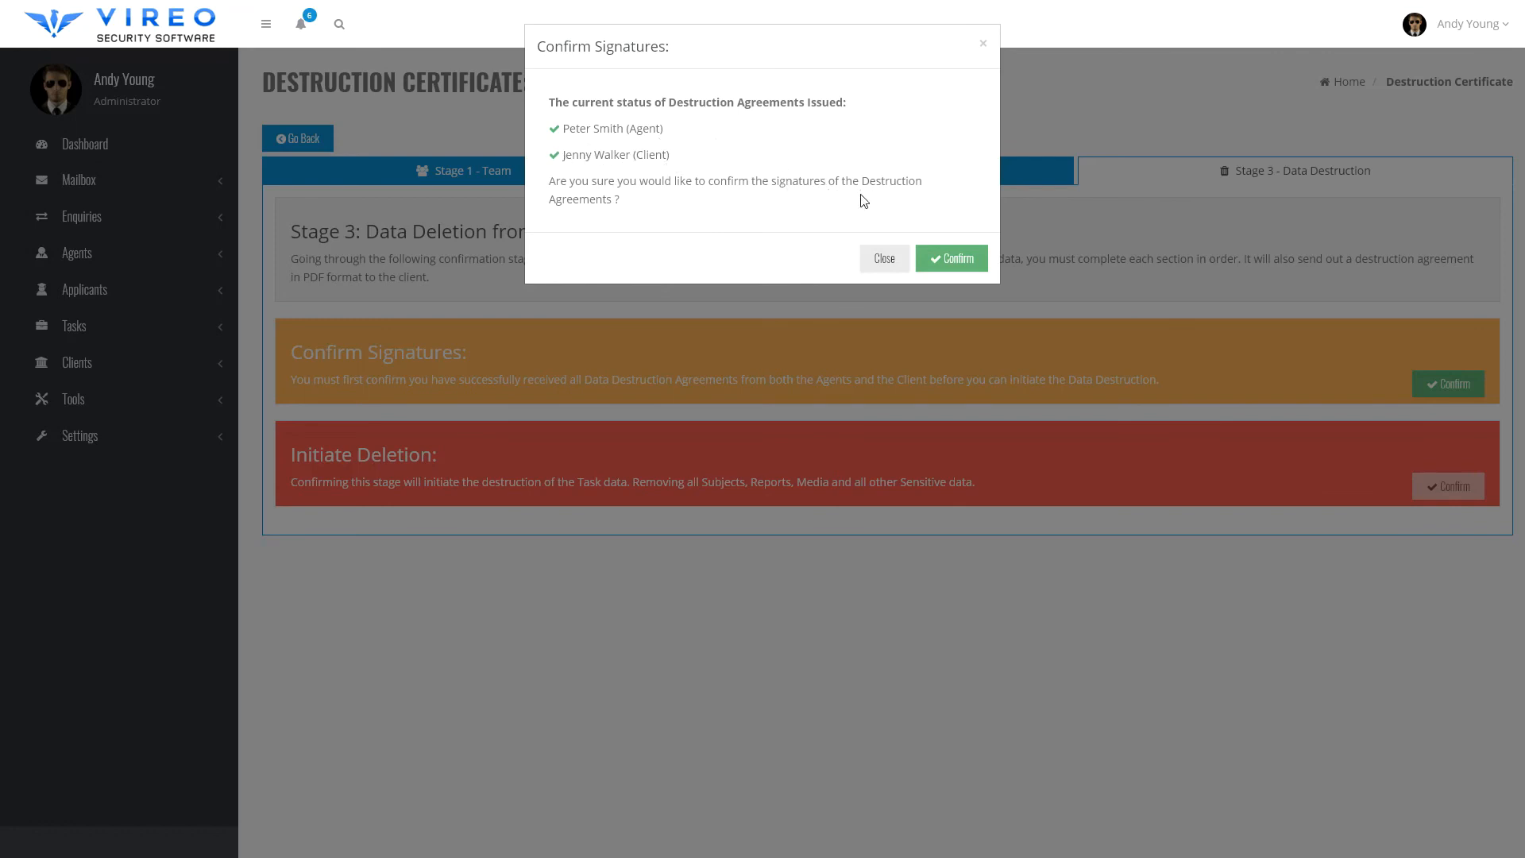
click(947, 256)
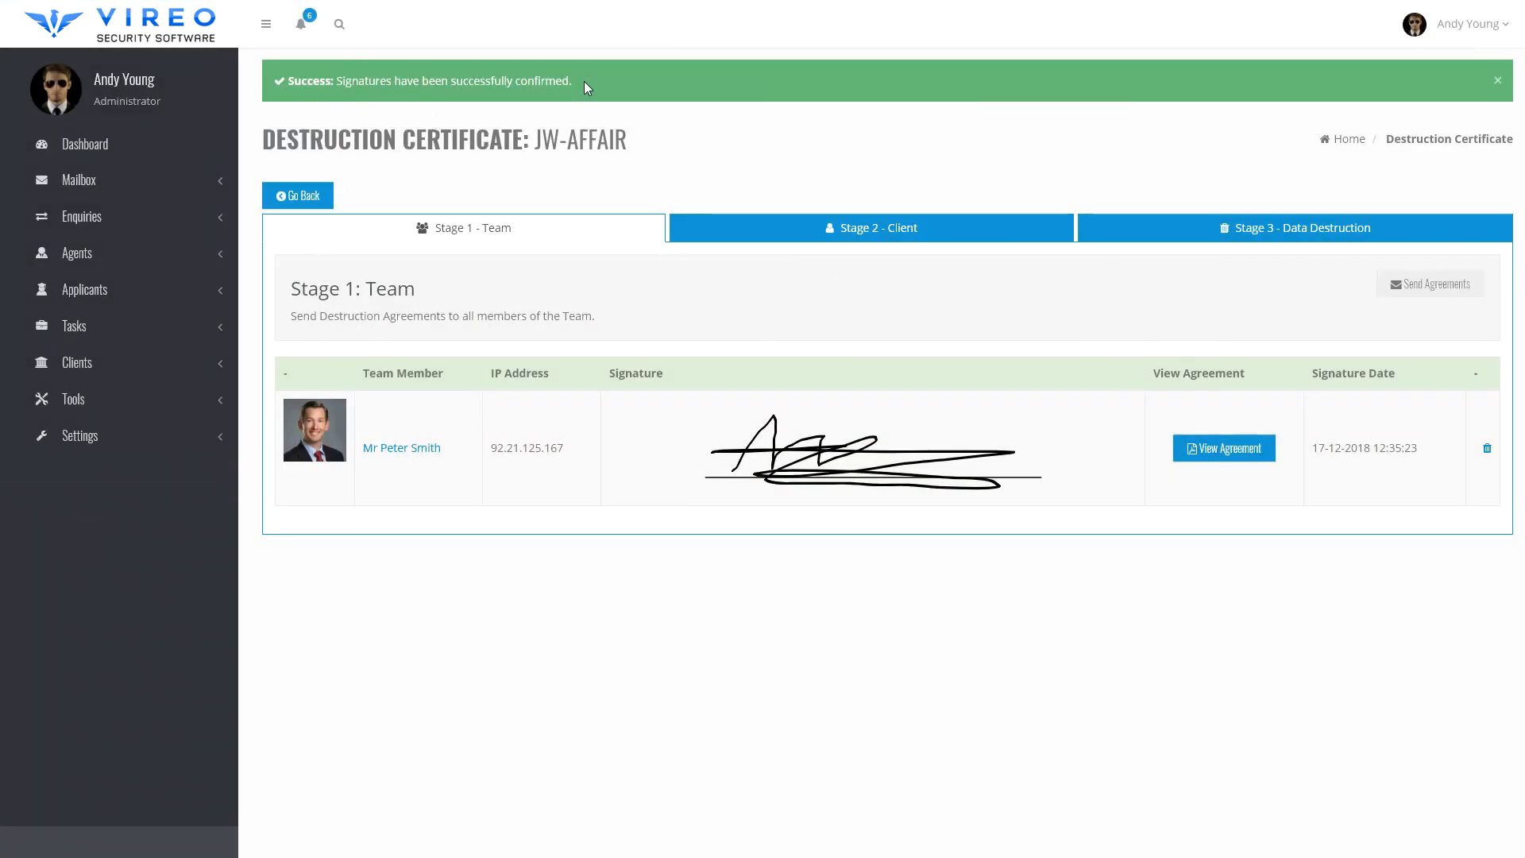
click(1220, 232)
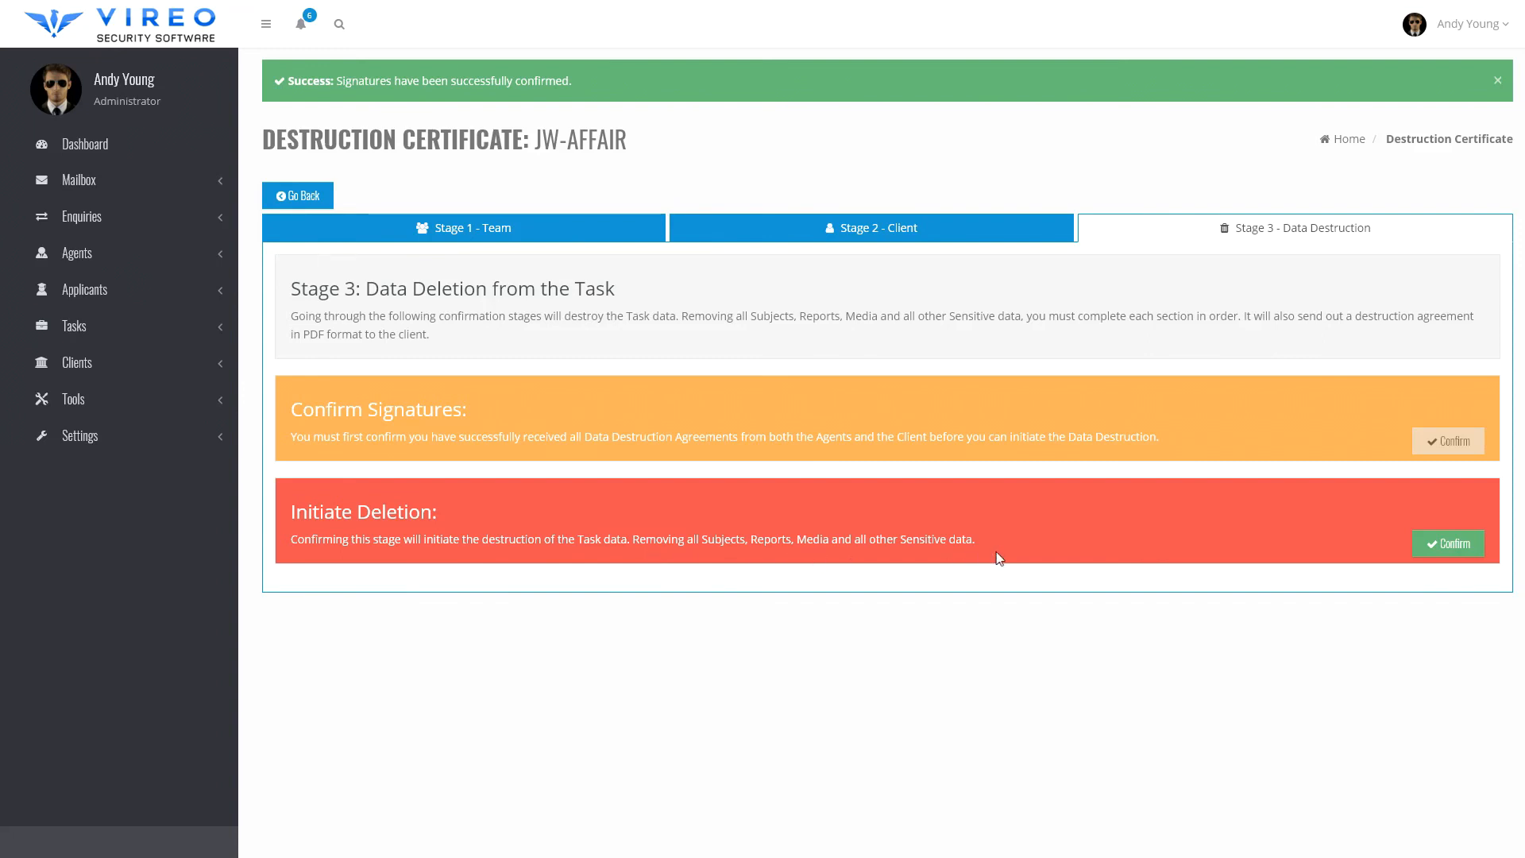
- Initiate irreversible deletion of all JW-Affair data and view the resulting destruction log
click(1464, 545)
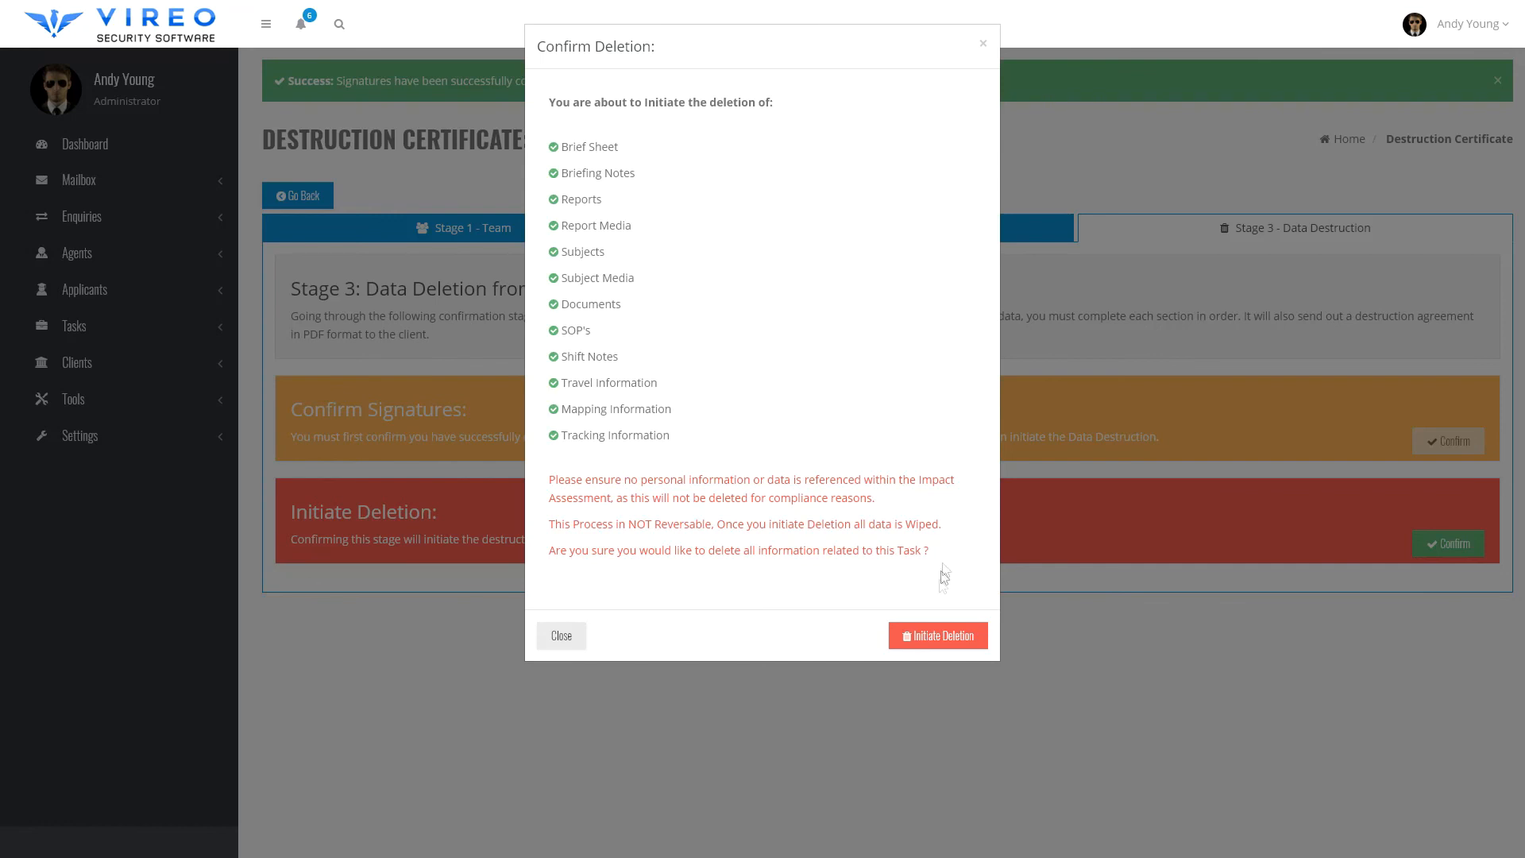
click(940, 639)
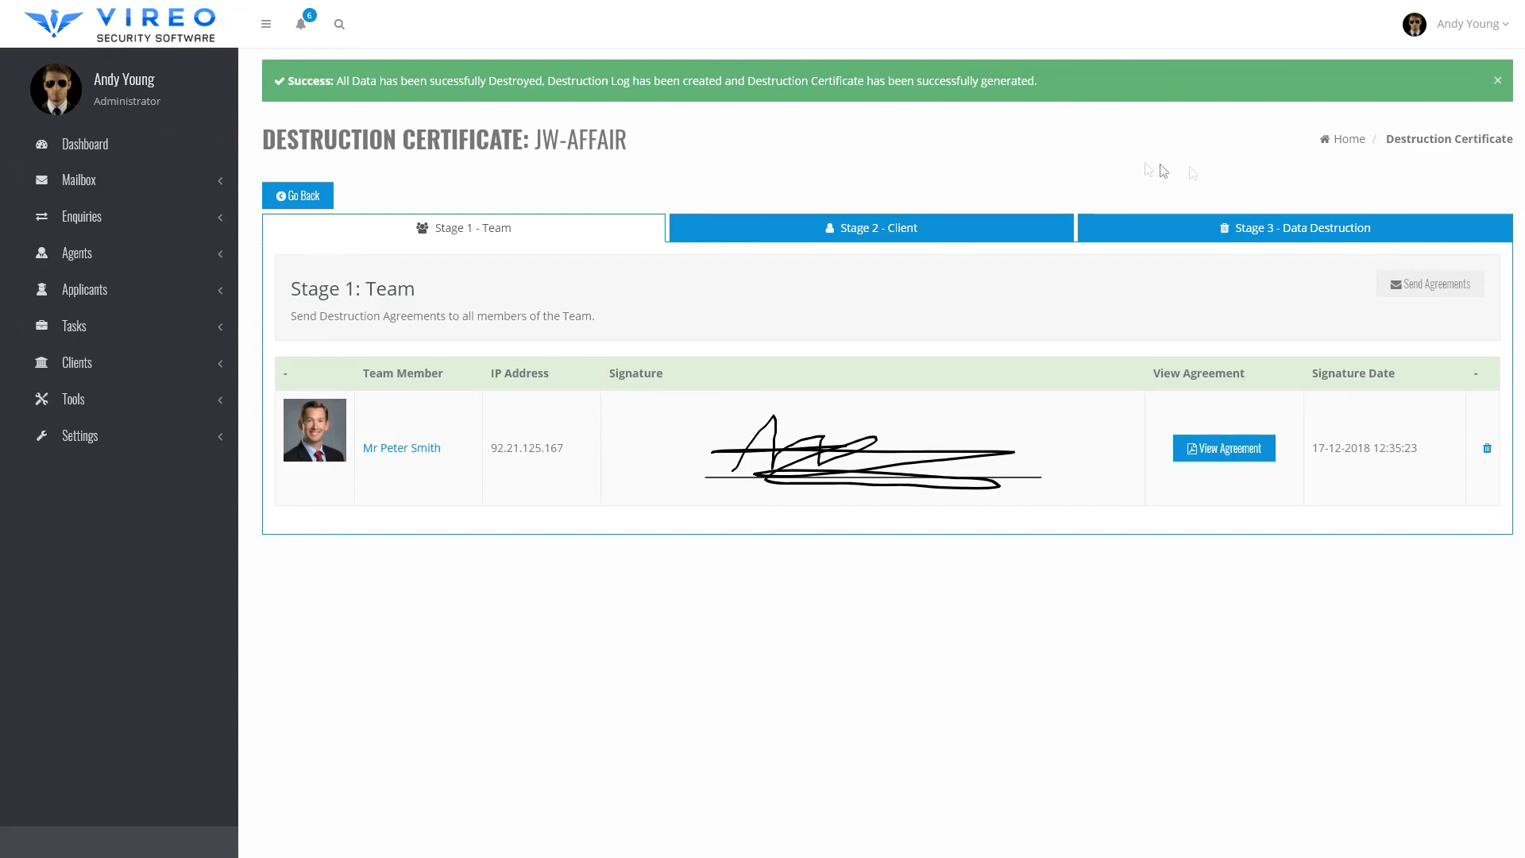
click(1271, 228)
scroll(1279, 393, down, 4)
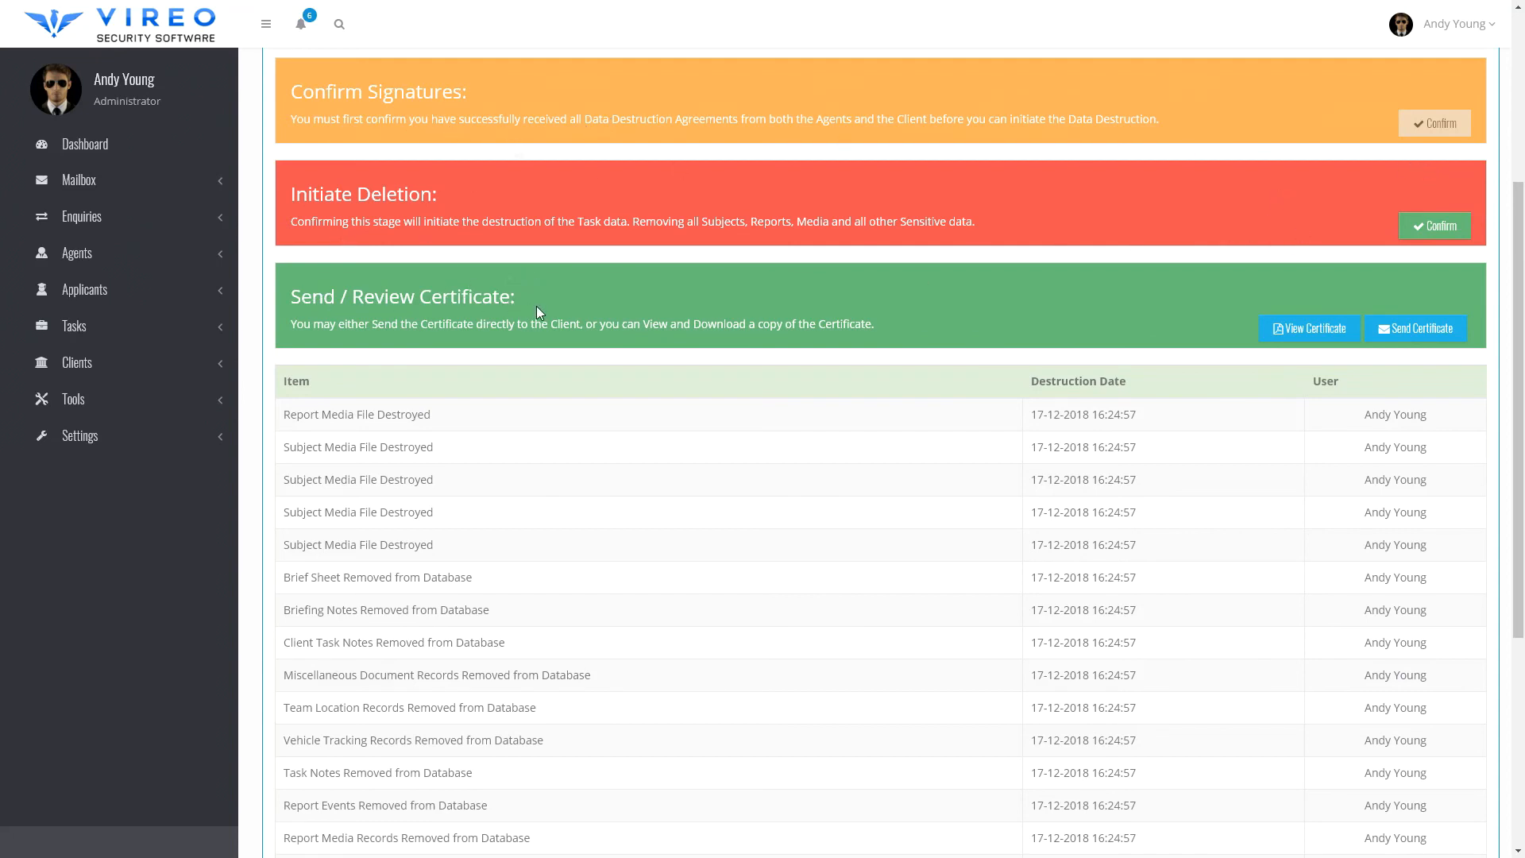
click(1309, 334)
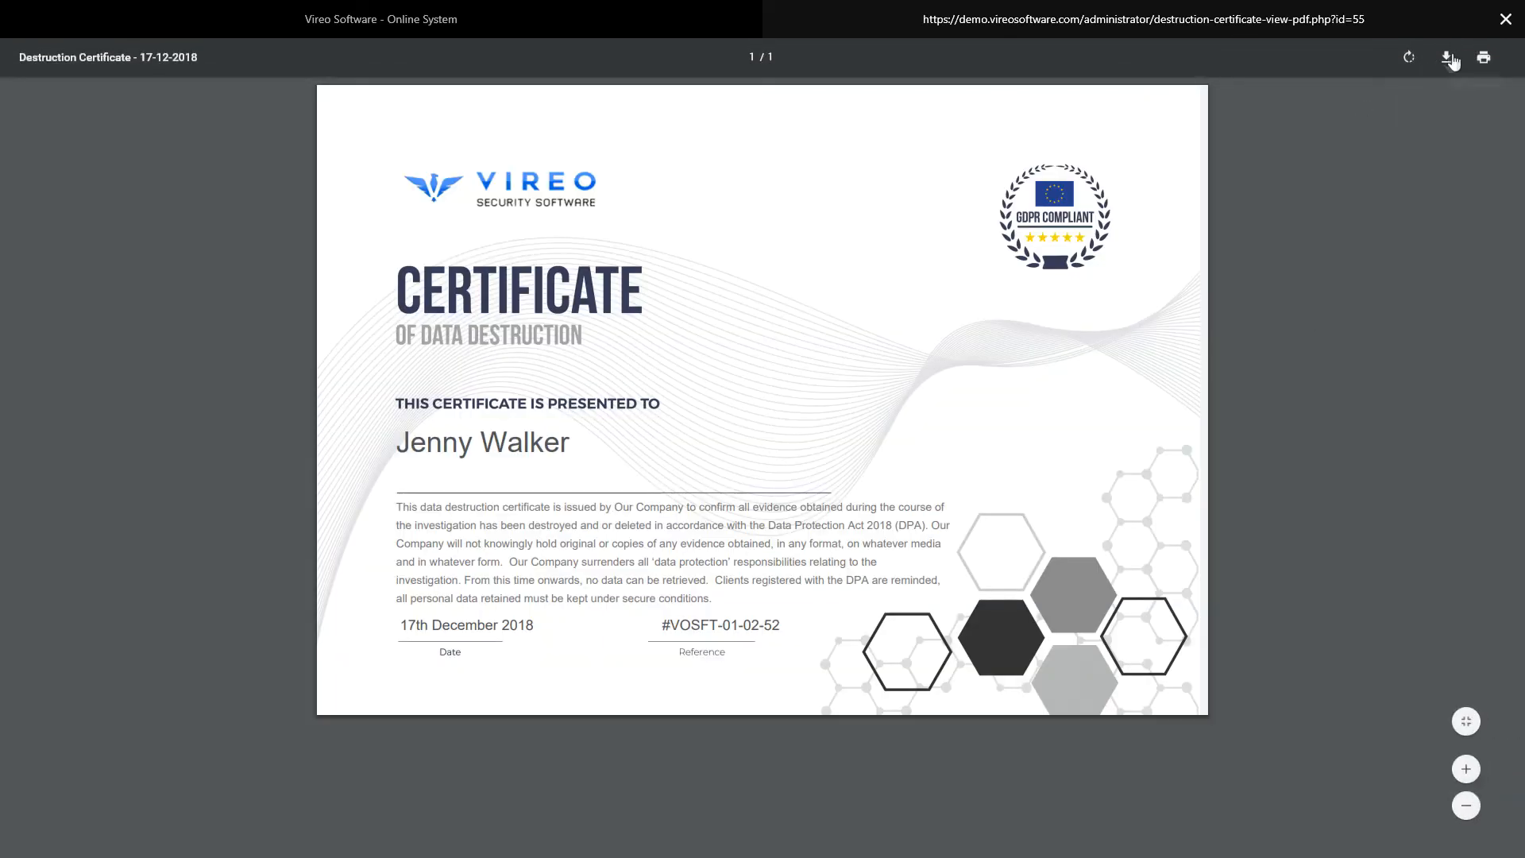
key(Escape)
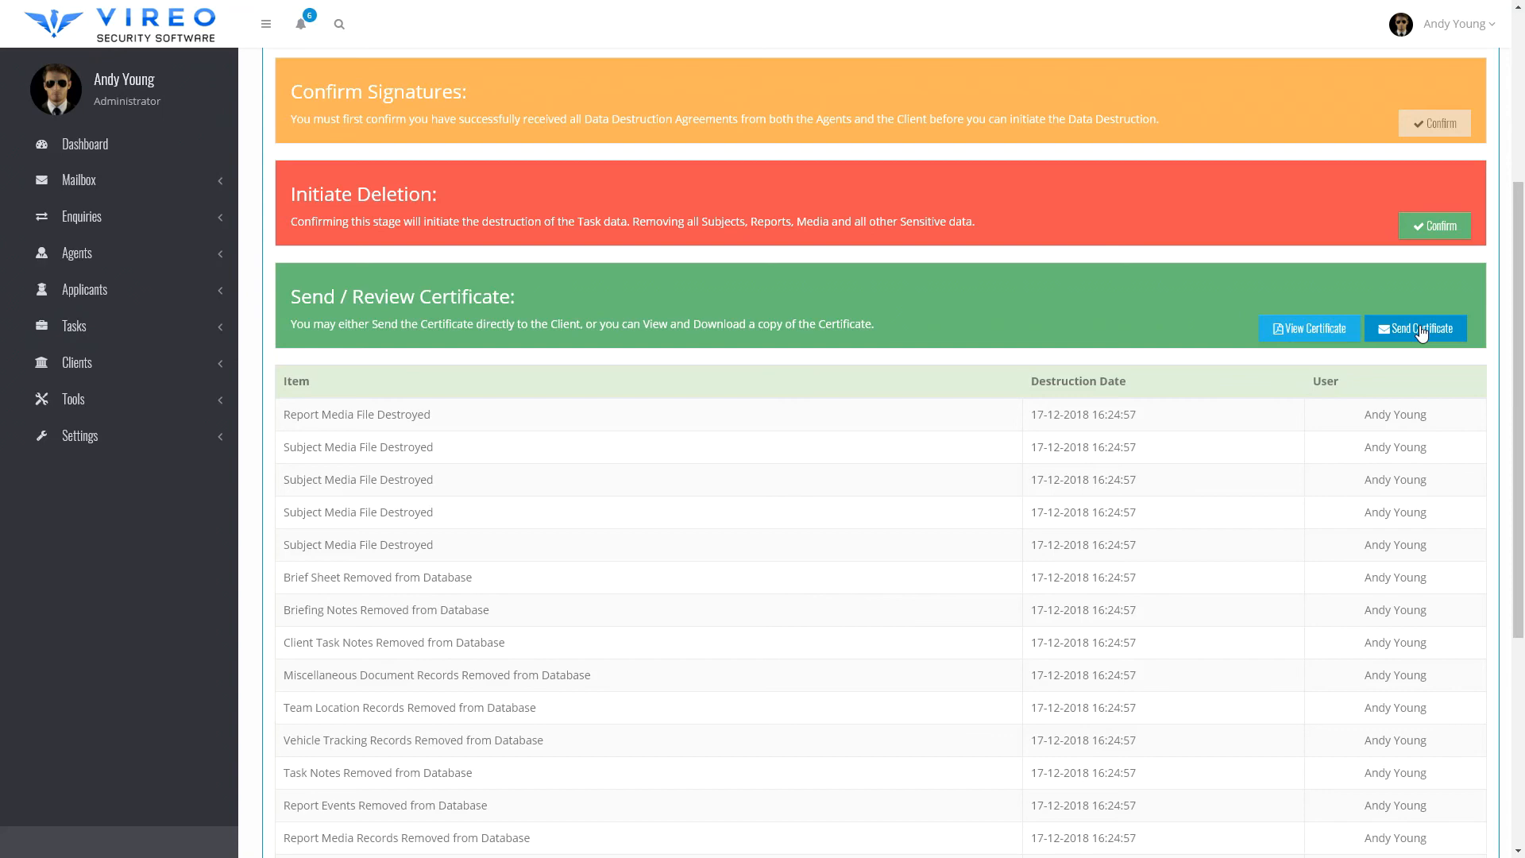
- Scroll down through the destruction log table and back up to the top
scroll(1167, 288, down, 3)
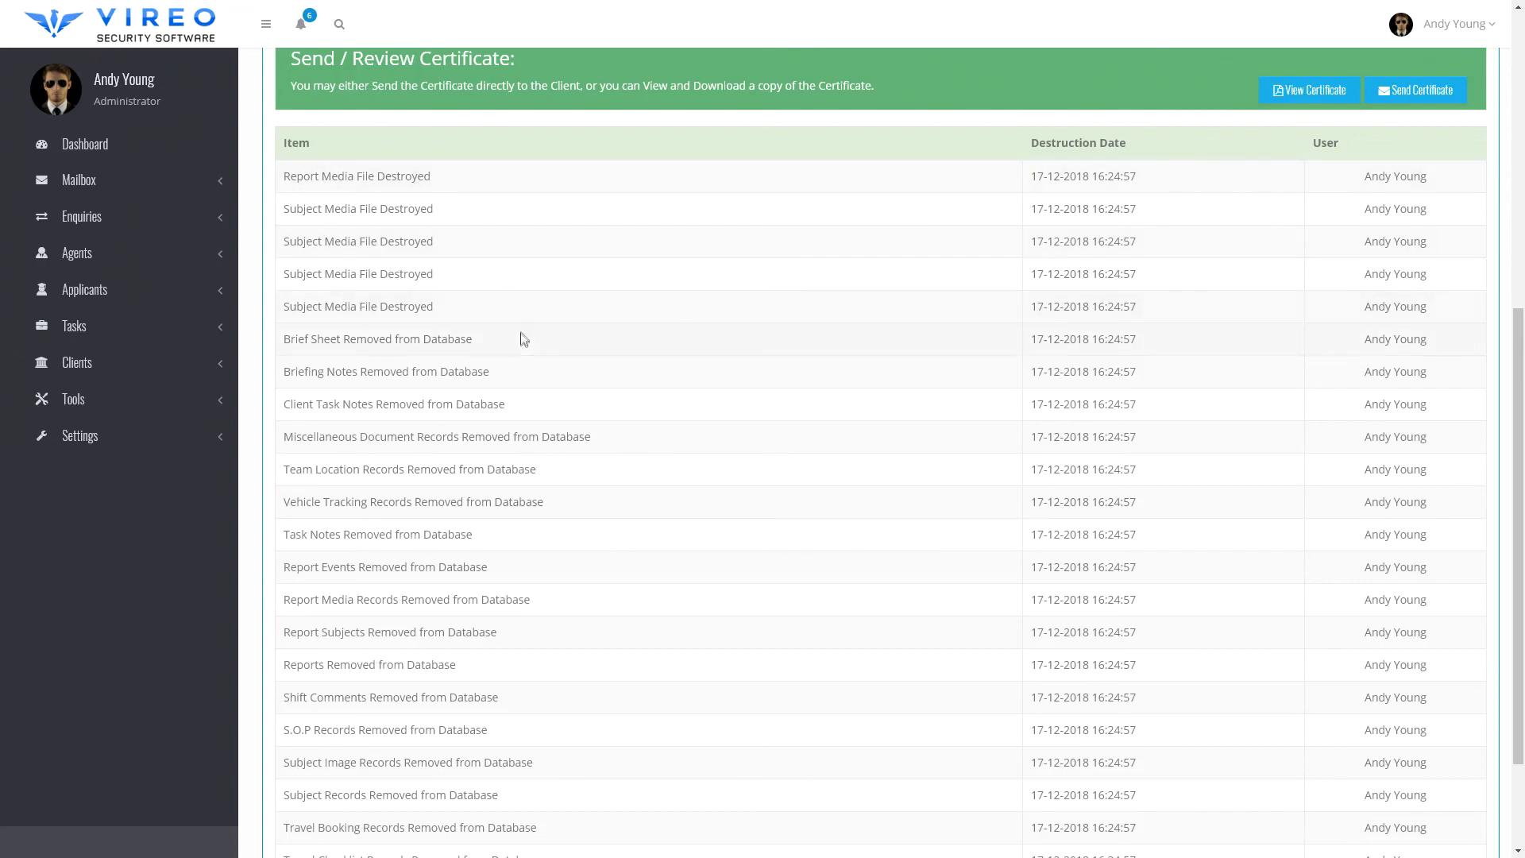
scroll(604, 572, down, 3)
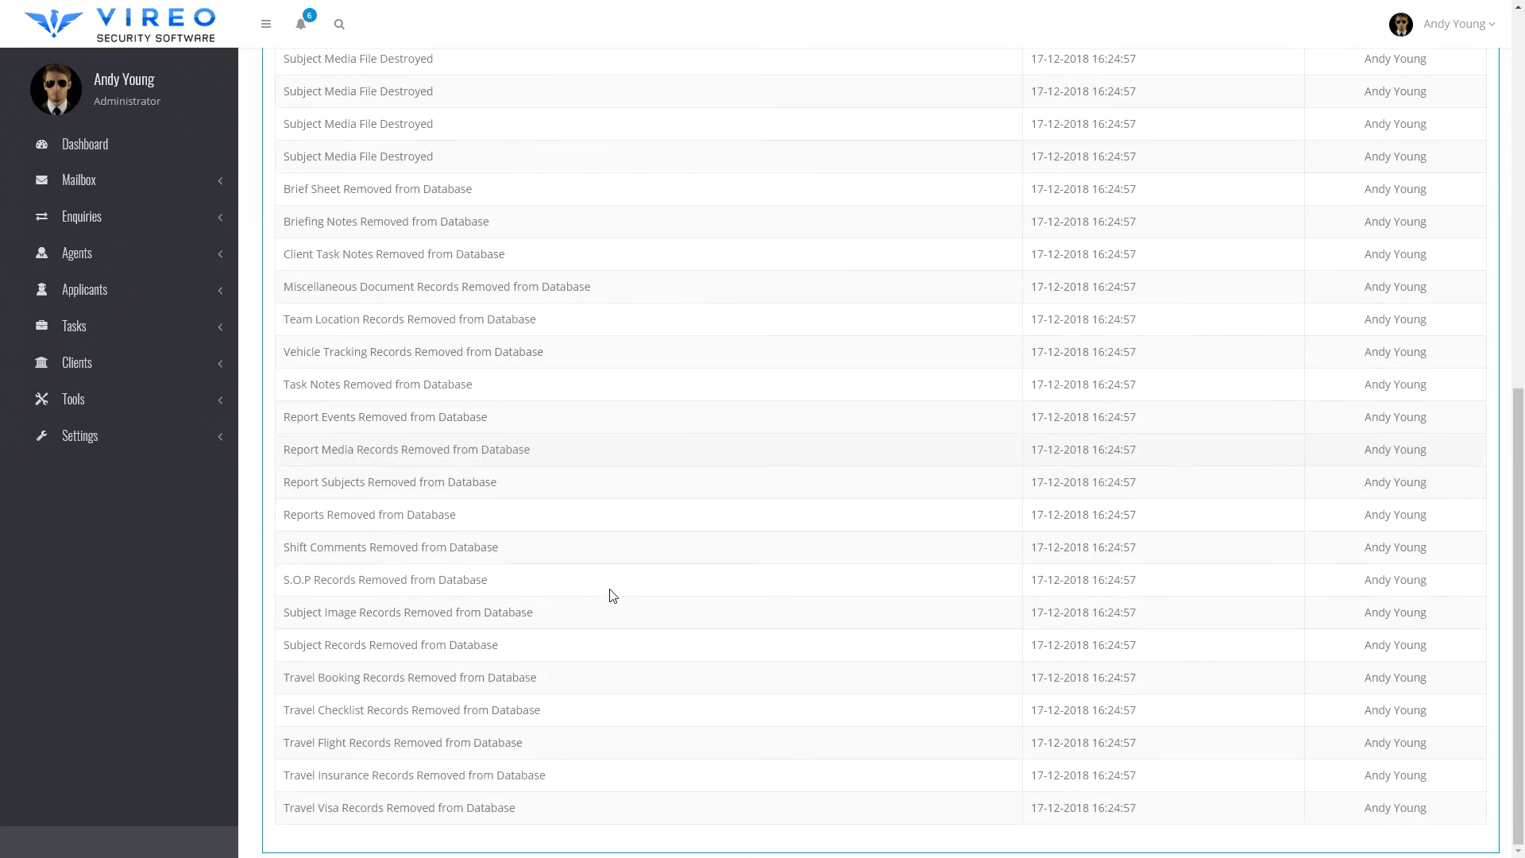
scroll(612, 592, up, 5)
scroll(636, 493, up, 5)
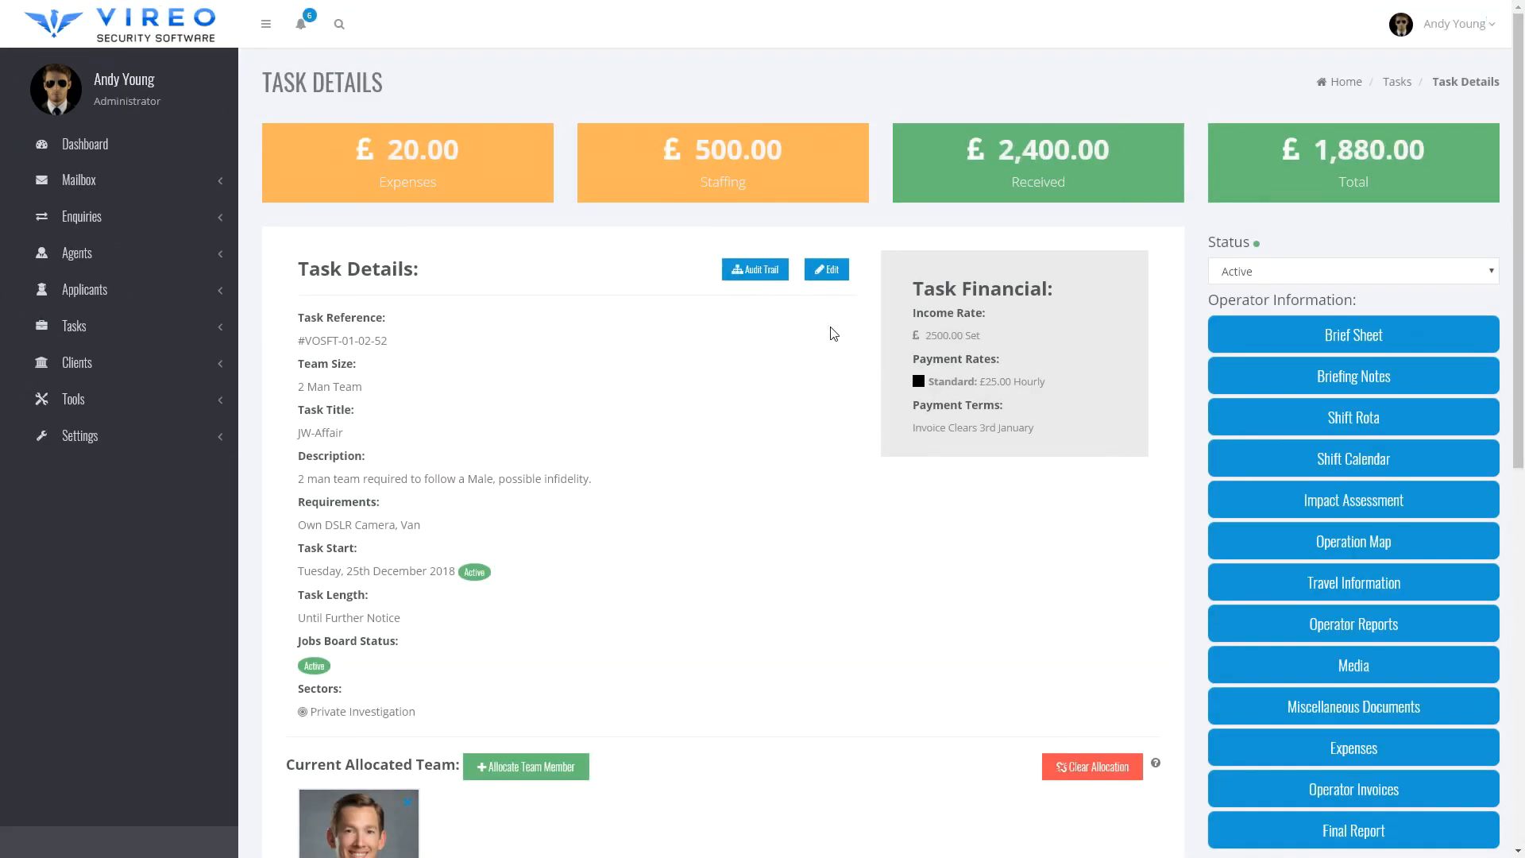
click(761, 284)
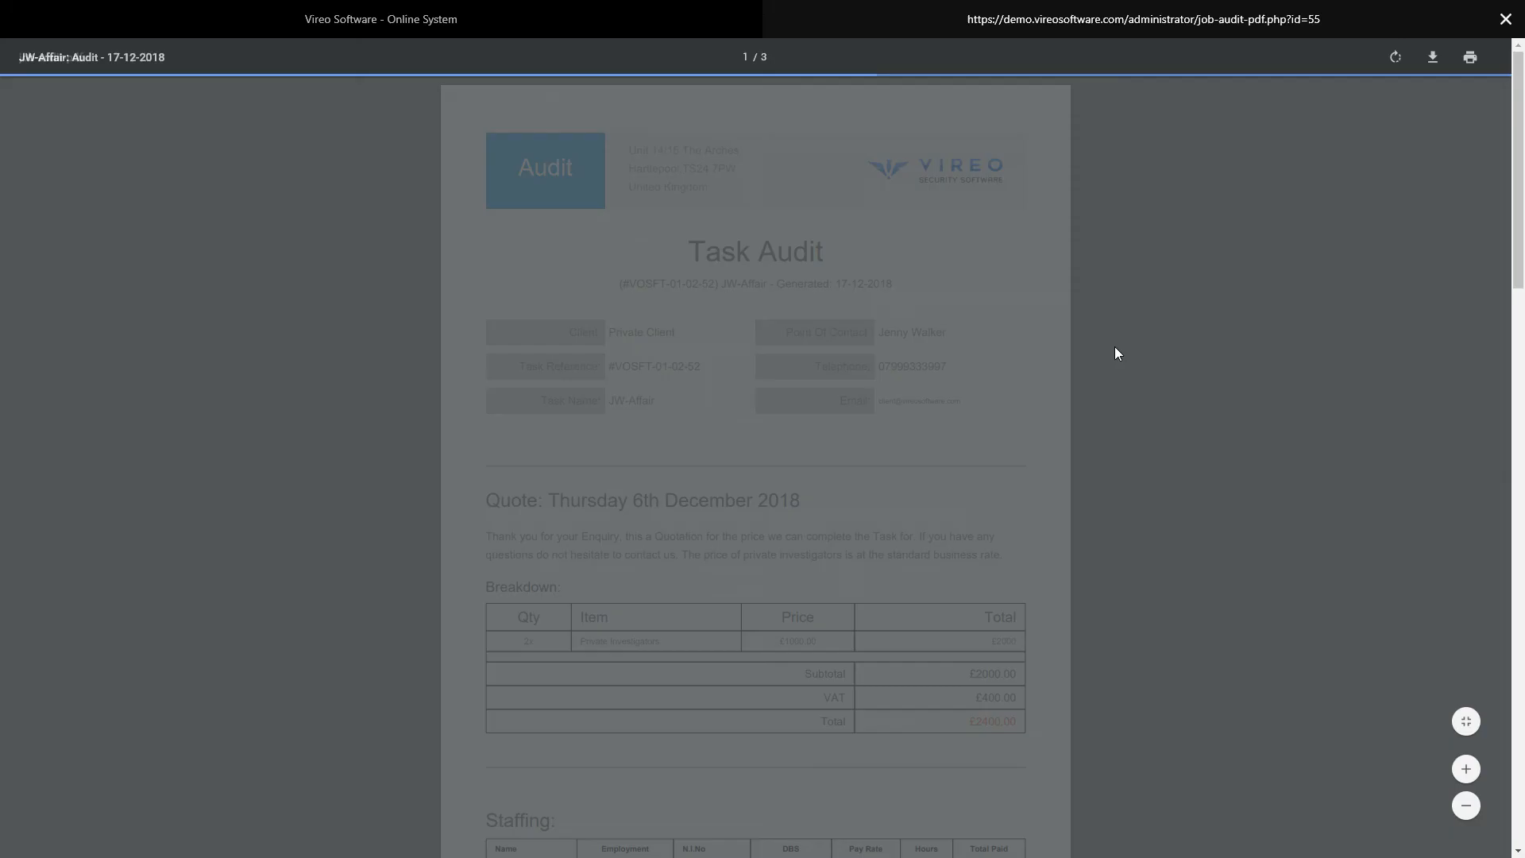
scroll(1058, 358, down, 3)
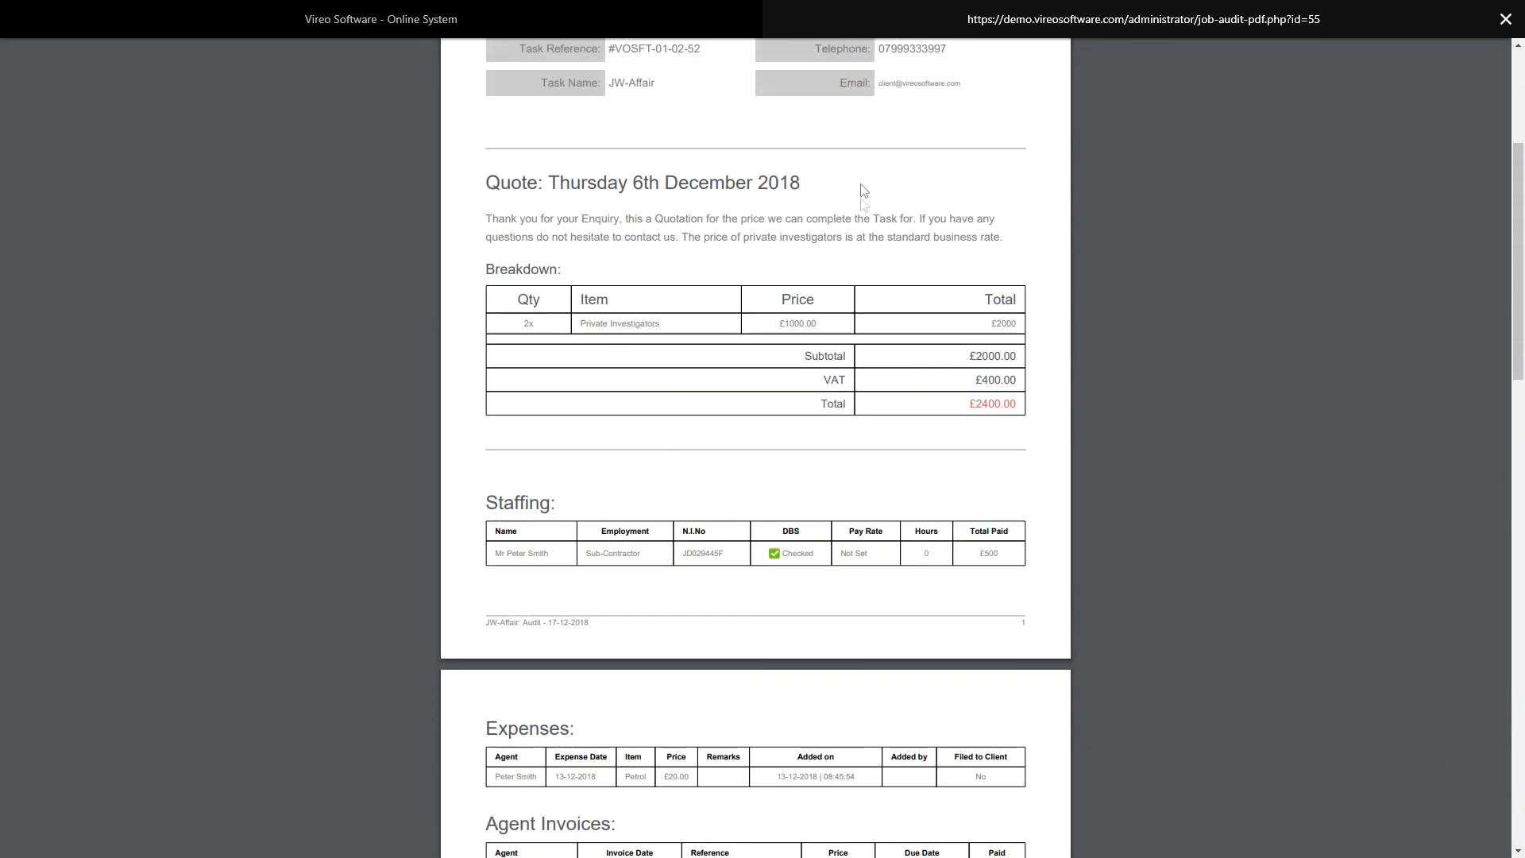
scroll(1086, 480, down, 3)
scroll(1053, 467, down, 1)
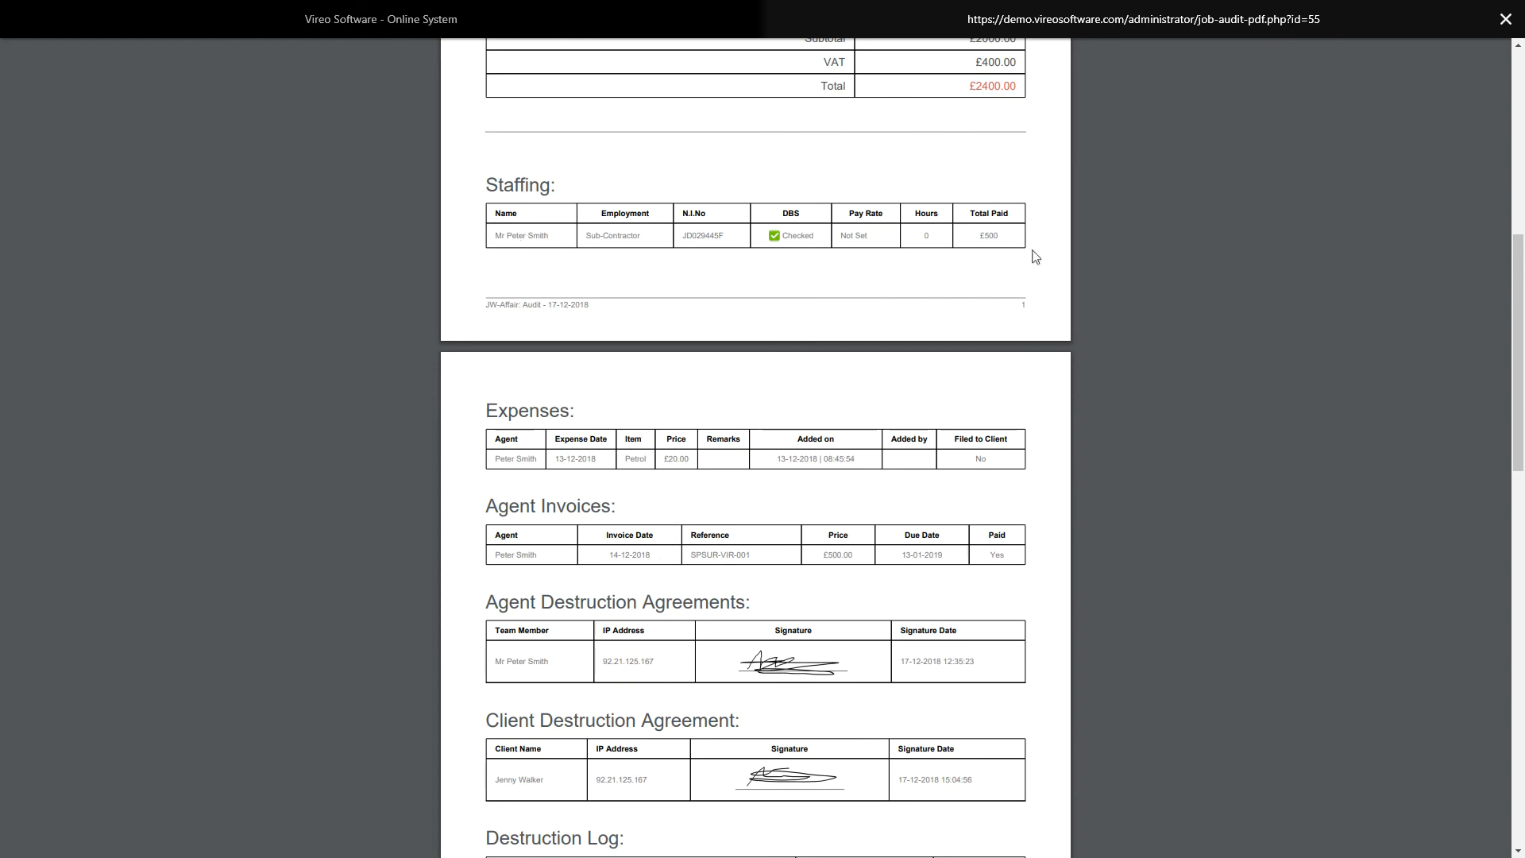
scroll(1053, 430, down, 4)
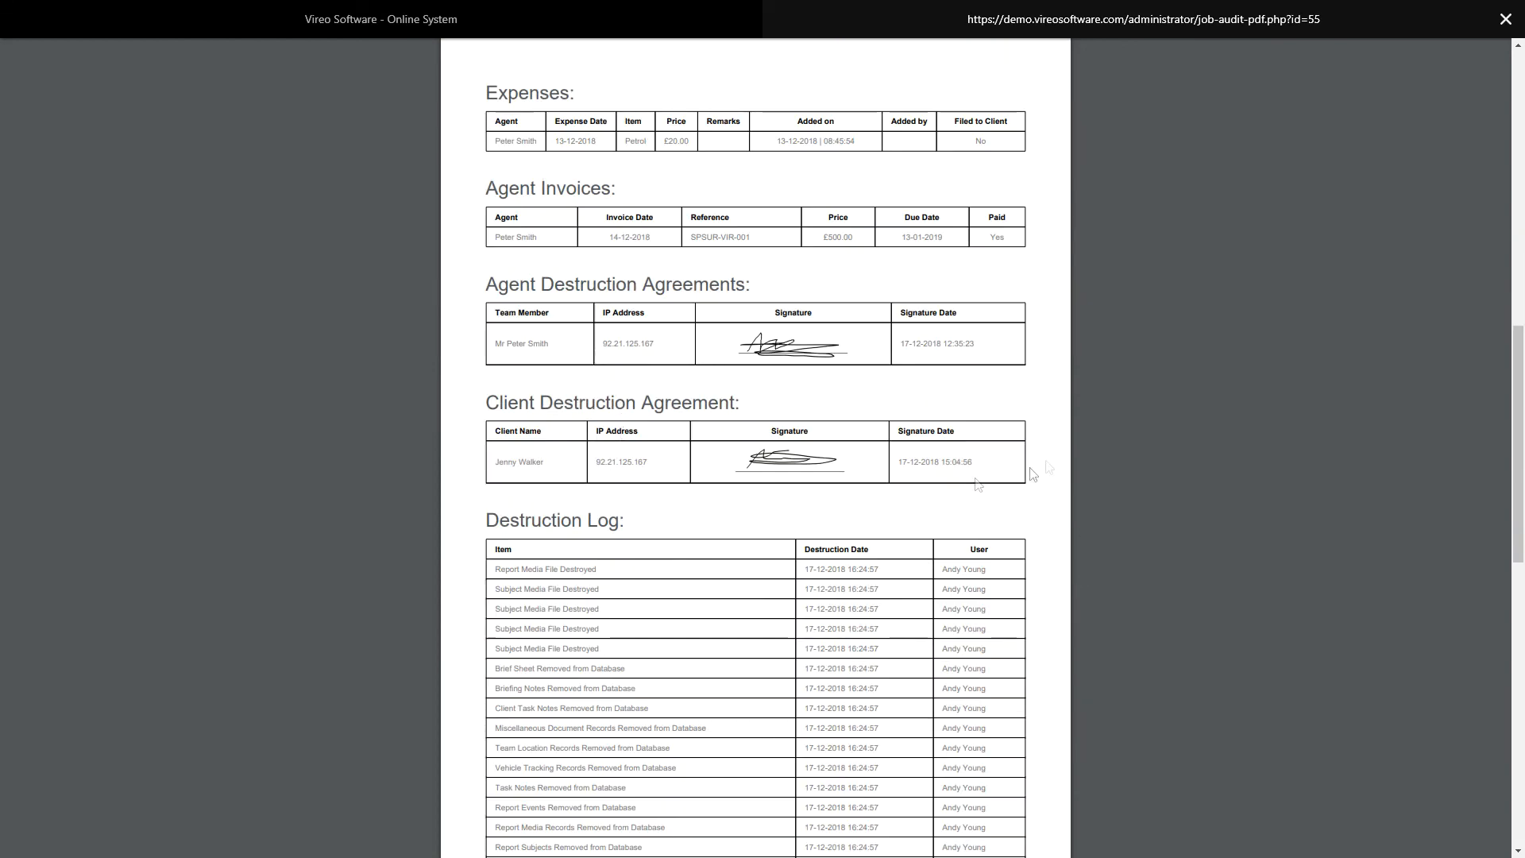
scroll(1069, 399, down, 5)
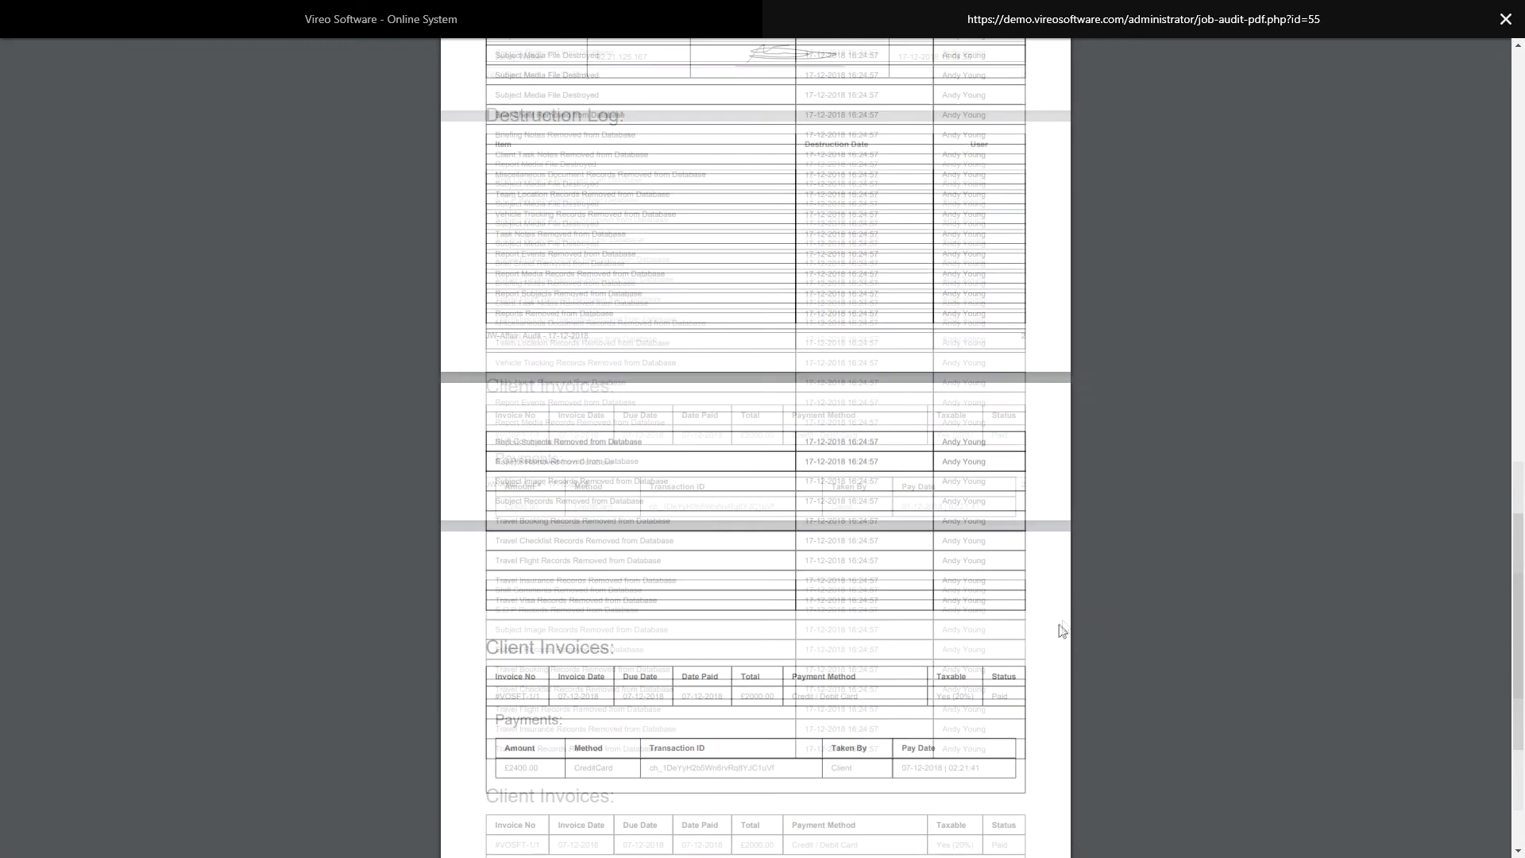
scroll(1072, 602, up, 12)
scroll(1074, 599, up, 3)
scroll(1032, 588, down, 6)
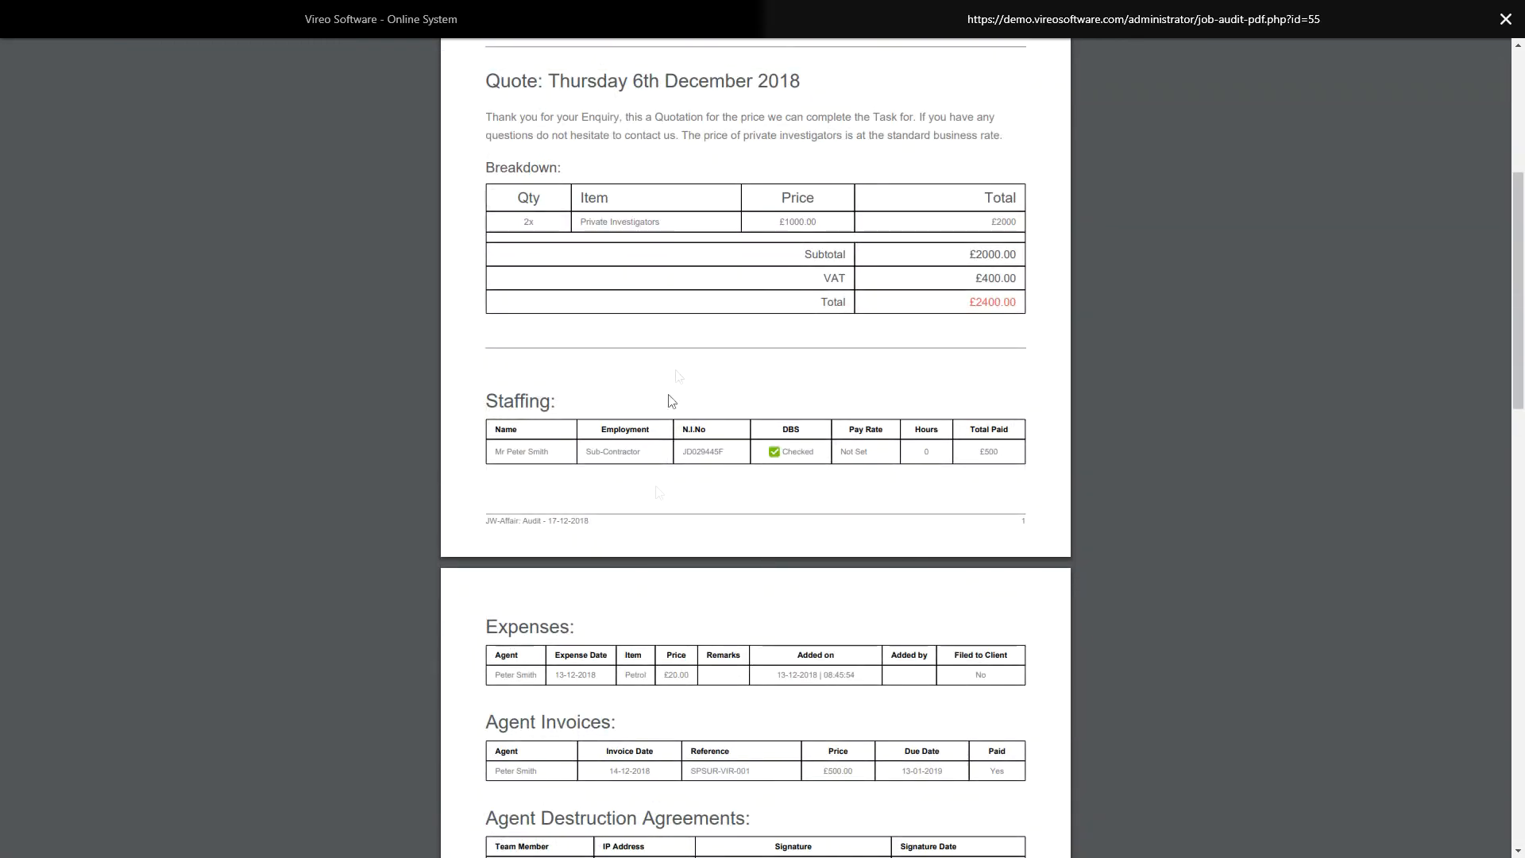
scroll(1049, 469, down, 14)
scroll(1045, 470, up, 13)
scroll(1045, 470, up, 10)
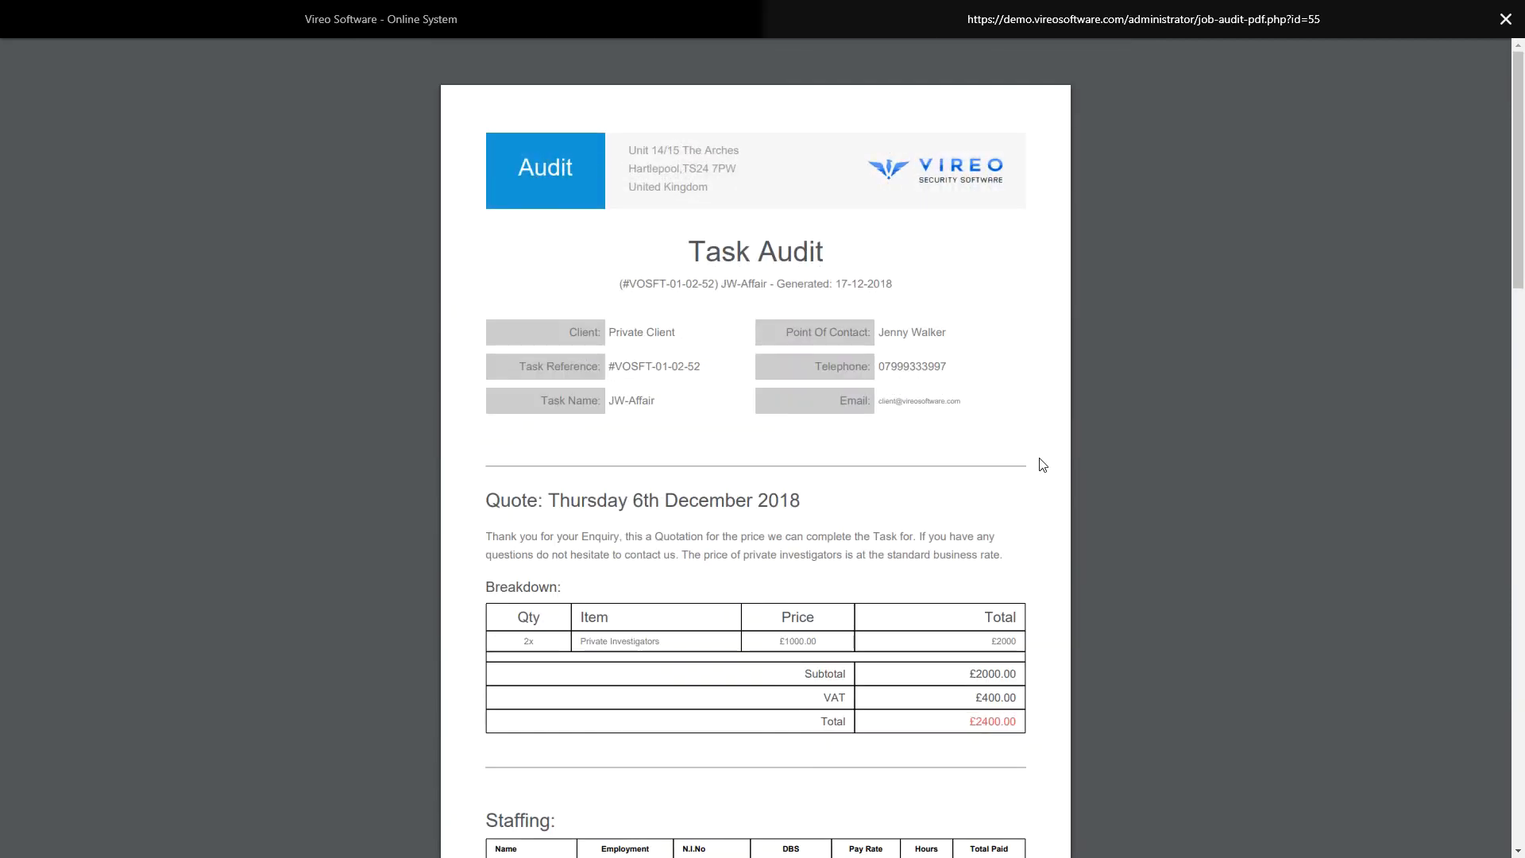
click(1506, 19)
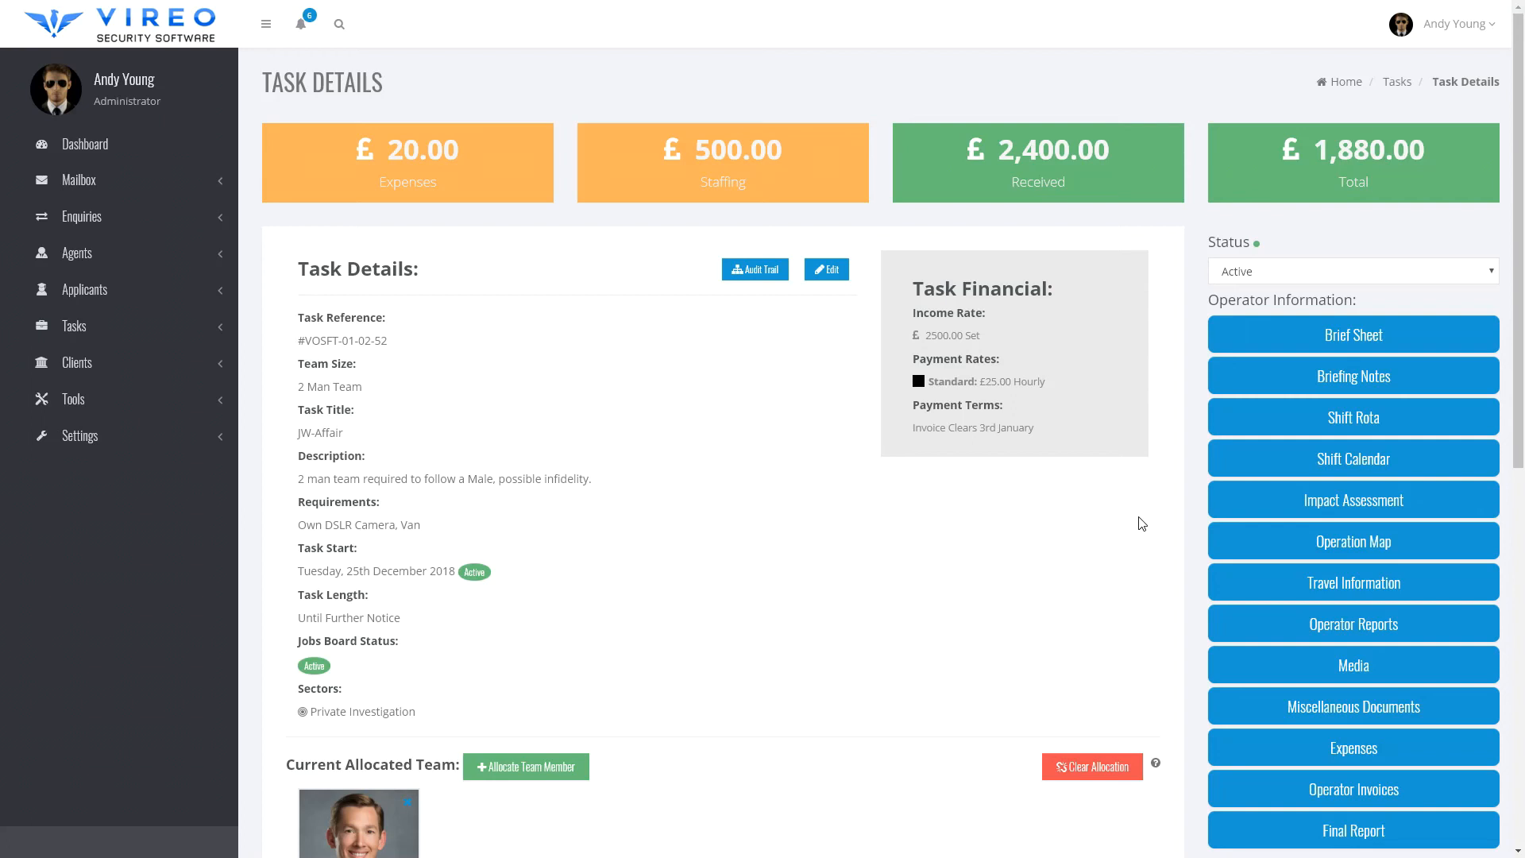
- Change the JW-Affair task status to Completed and acknowledge the confirmation message
click(1276, 278)
click(1274, 328)
click(1139, 169)
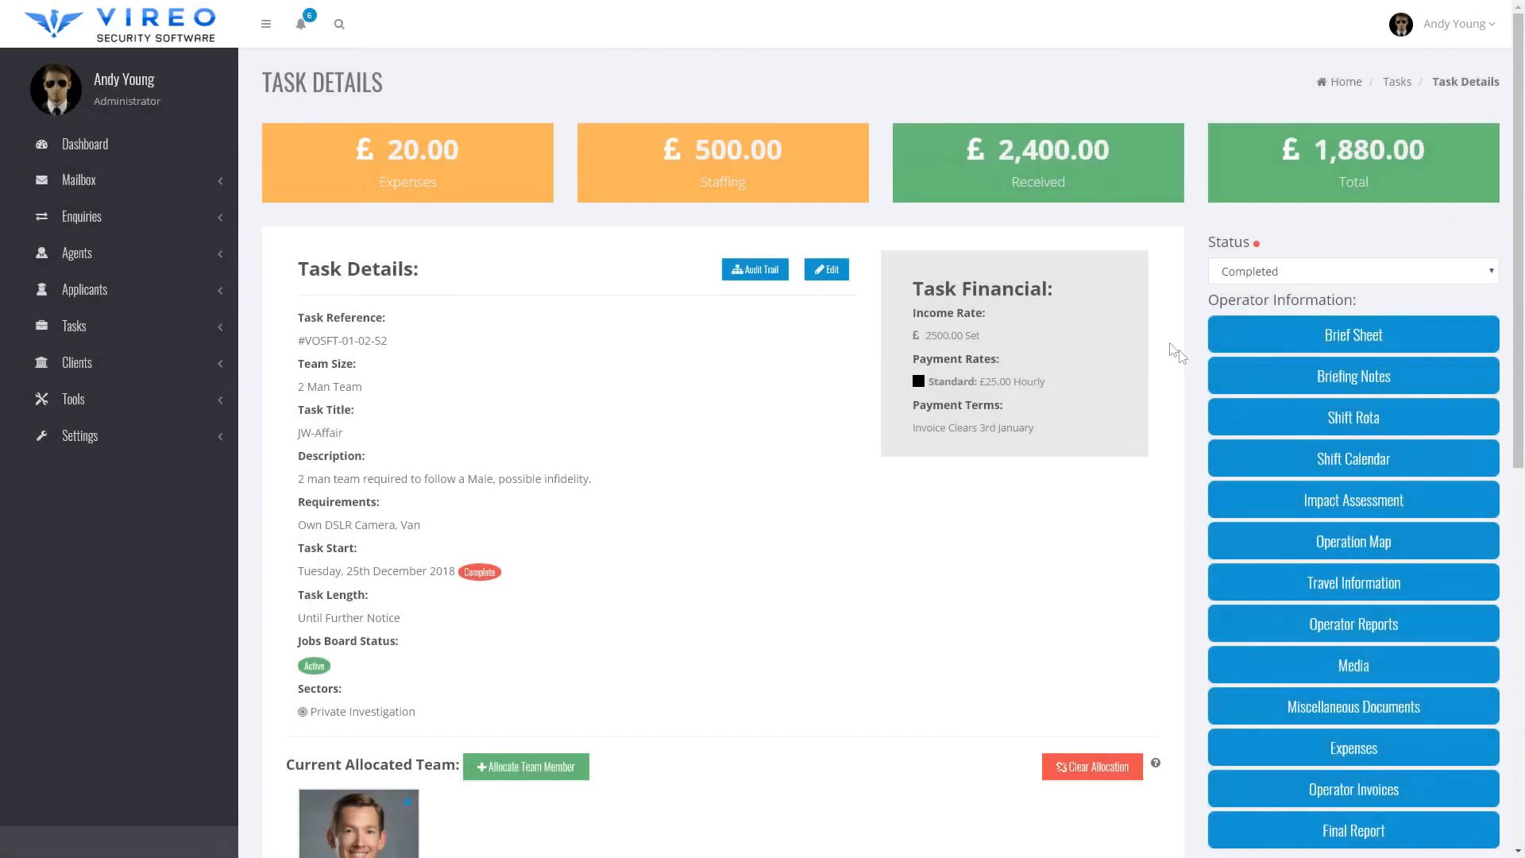